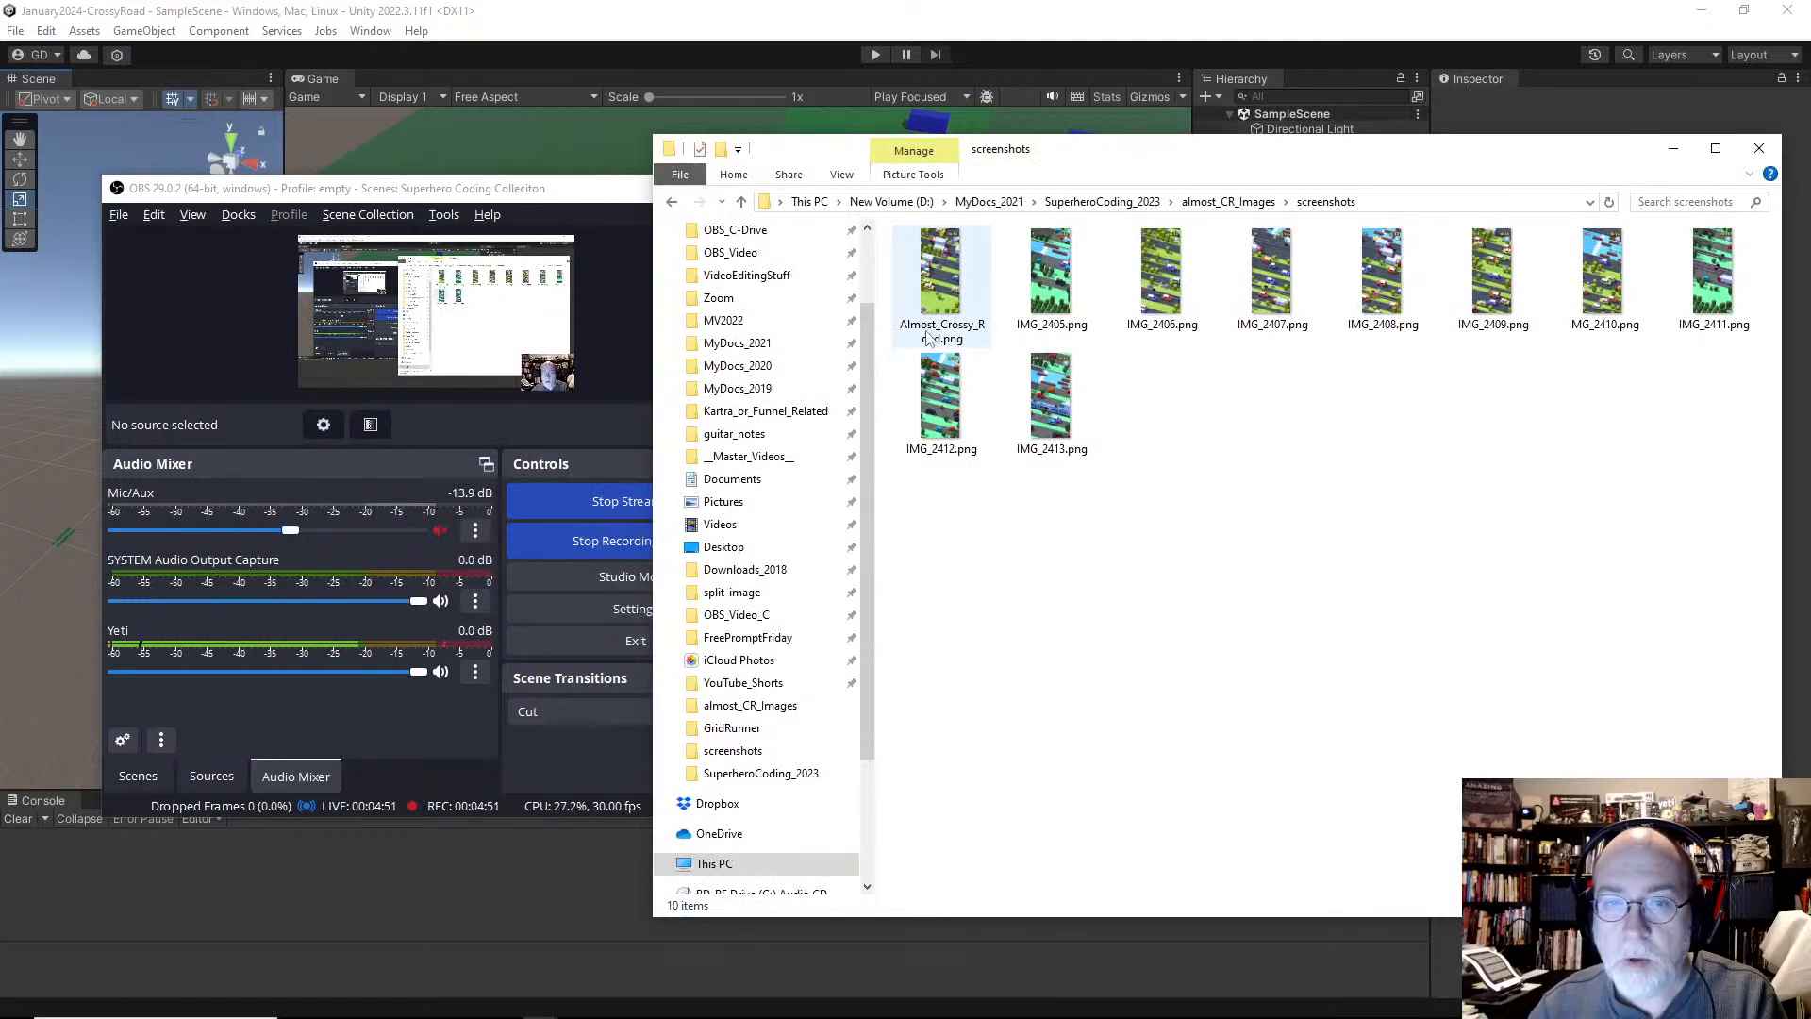
Step: Open Almost_Crossy_Road.png from the screenshots folder and compare its lanes, vehicles and trees with IMG_2405.png
{"action": "left_click_drag", "start_coordinate": [1085, 148], "coordinate": [797, 148]}
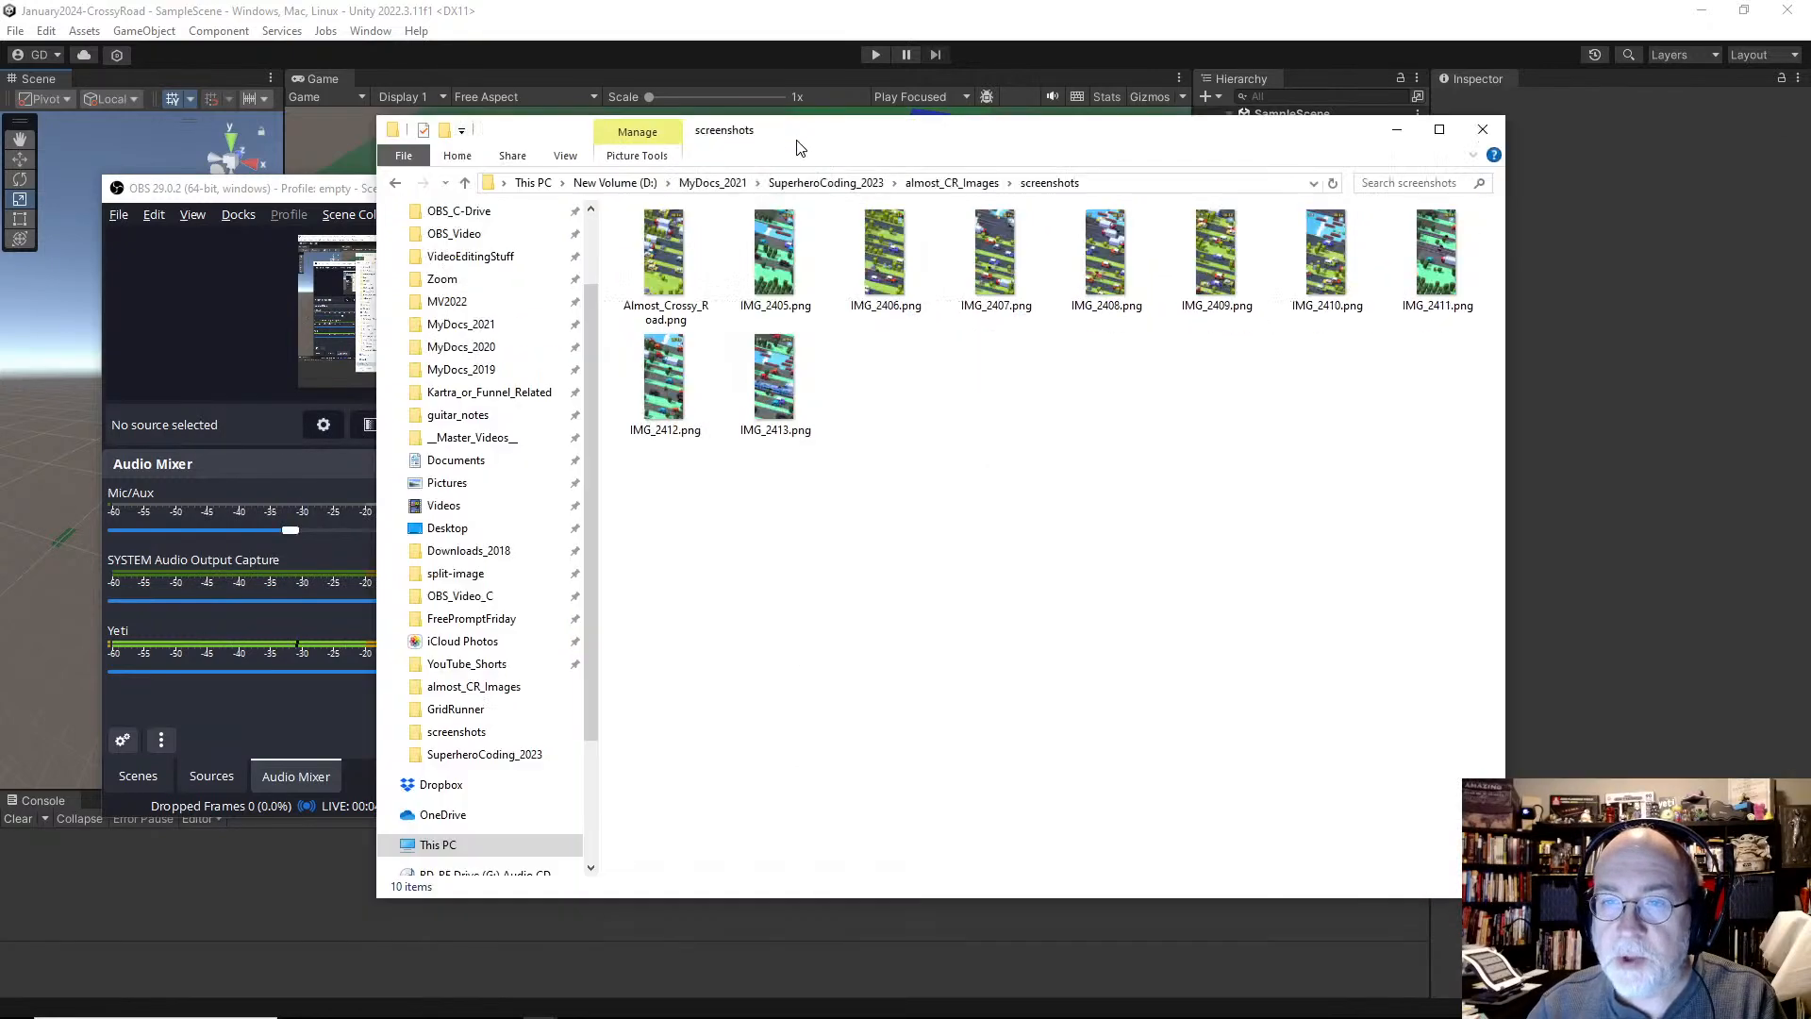
{"action": "left_click", "coordinate": [657, 286]}
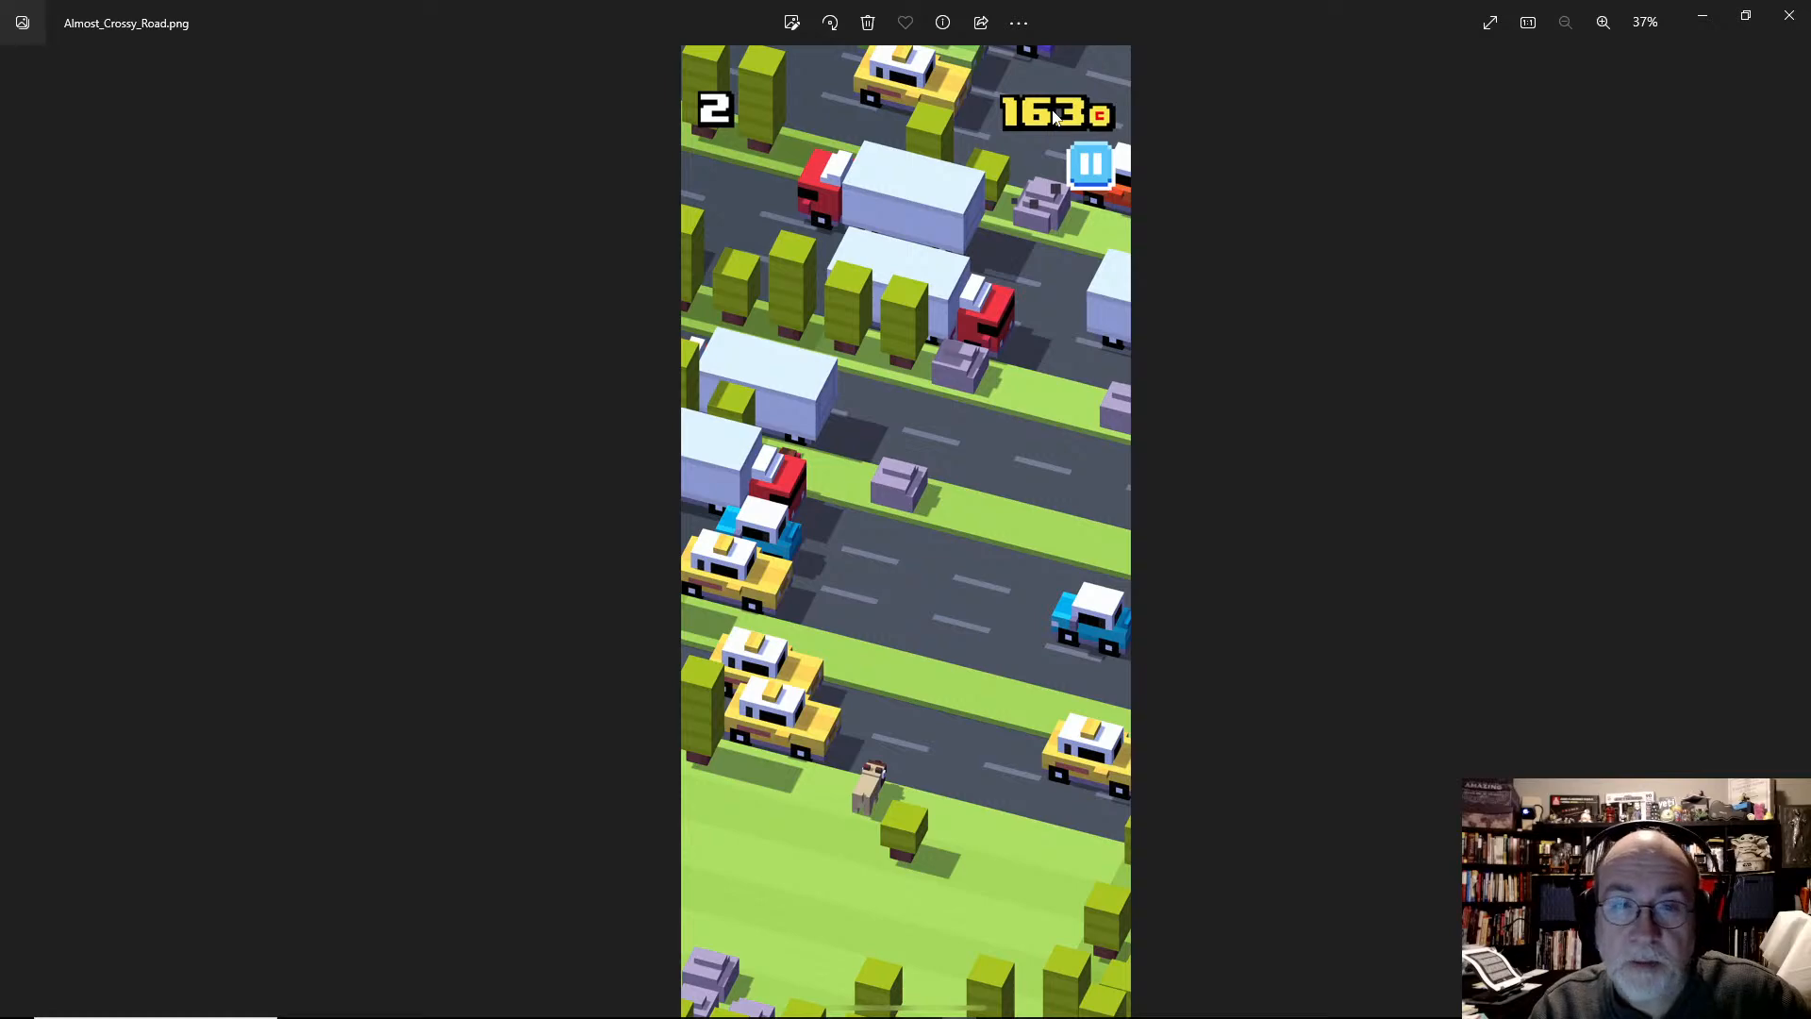
{"action": "key", "text": "Right"}
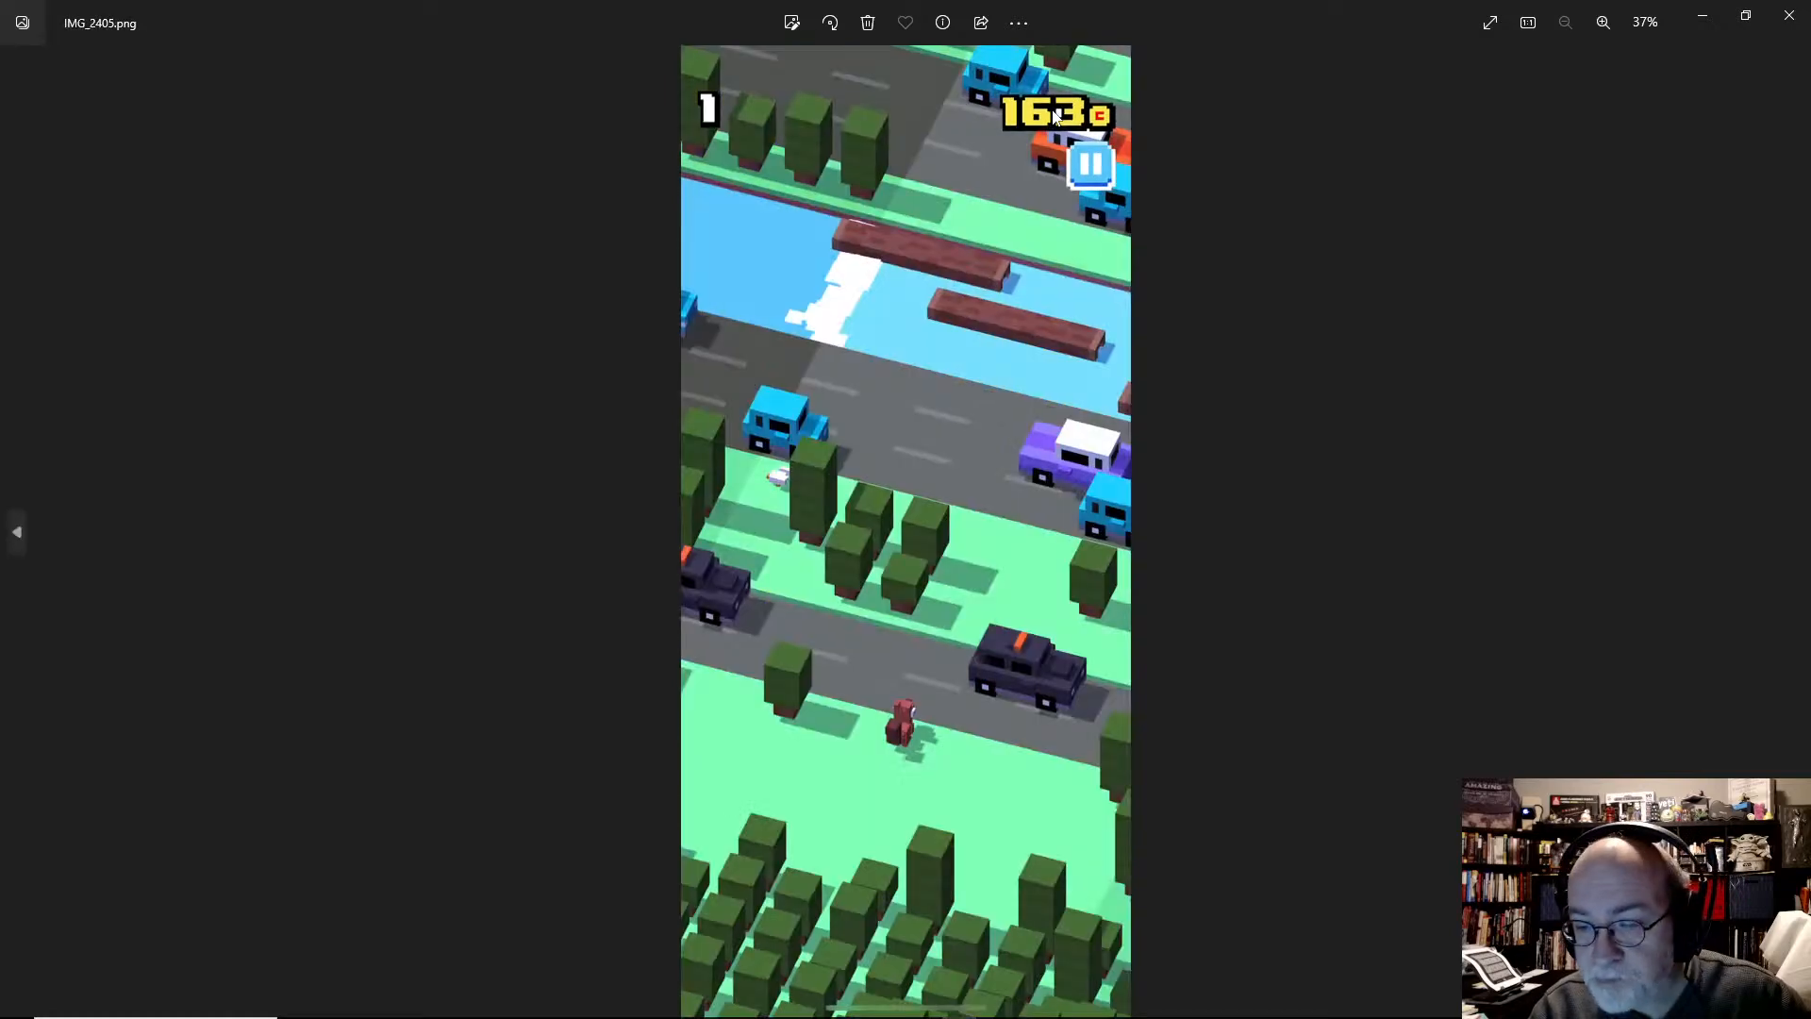
{"action": "key", "text": "Left"}
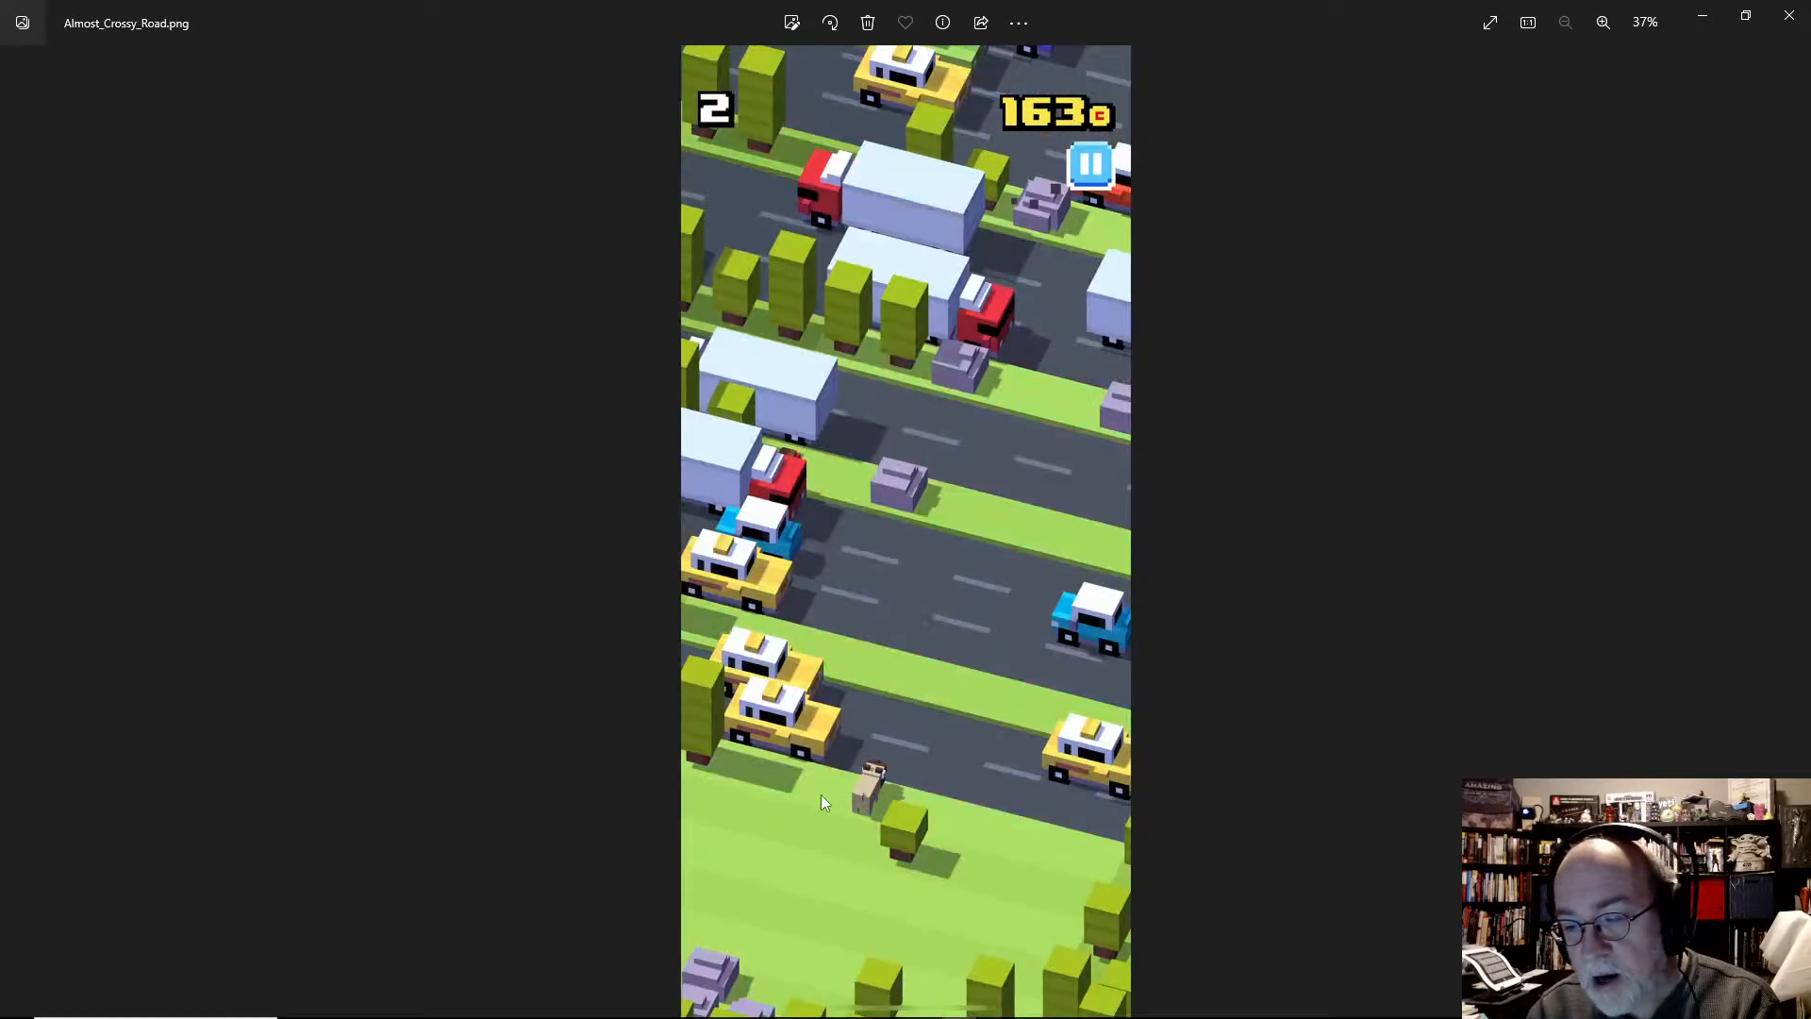
{"action": "key", "text": "Right"}
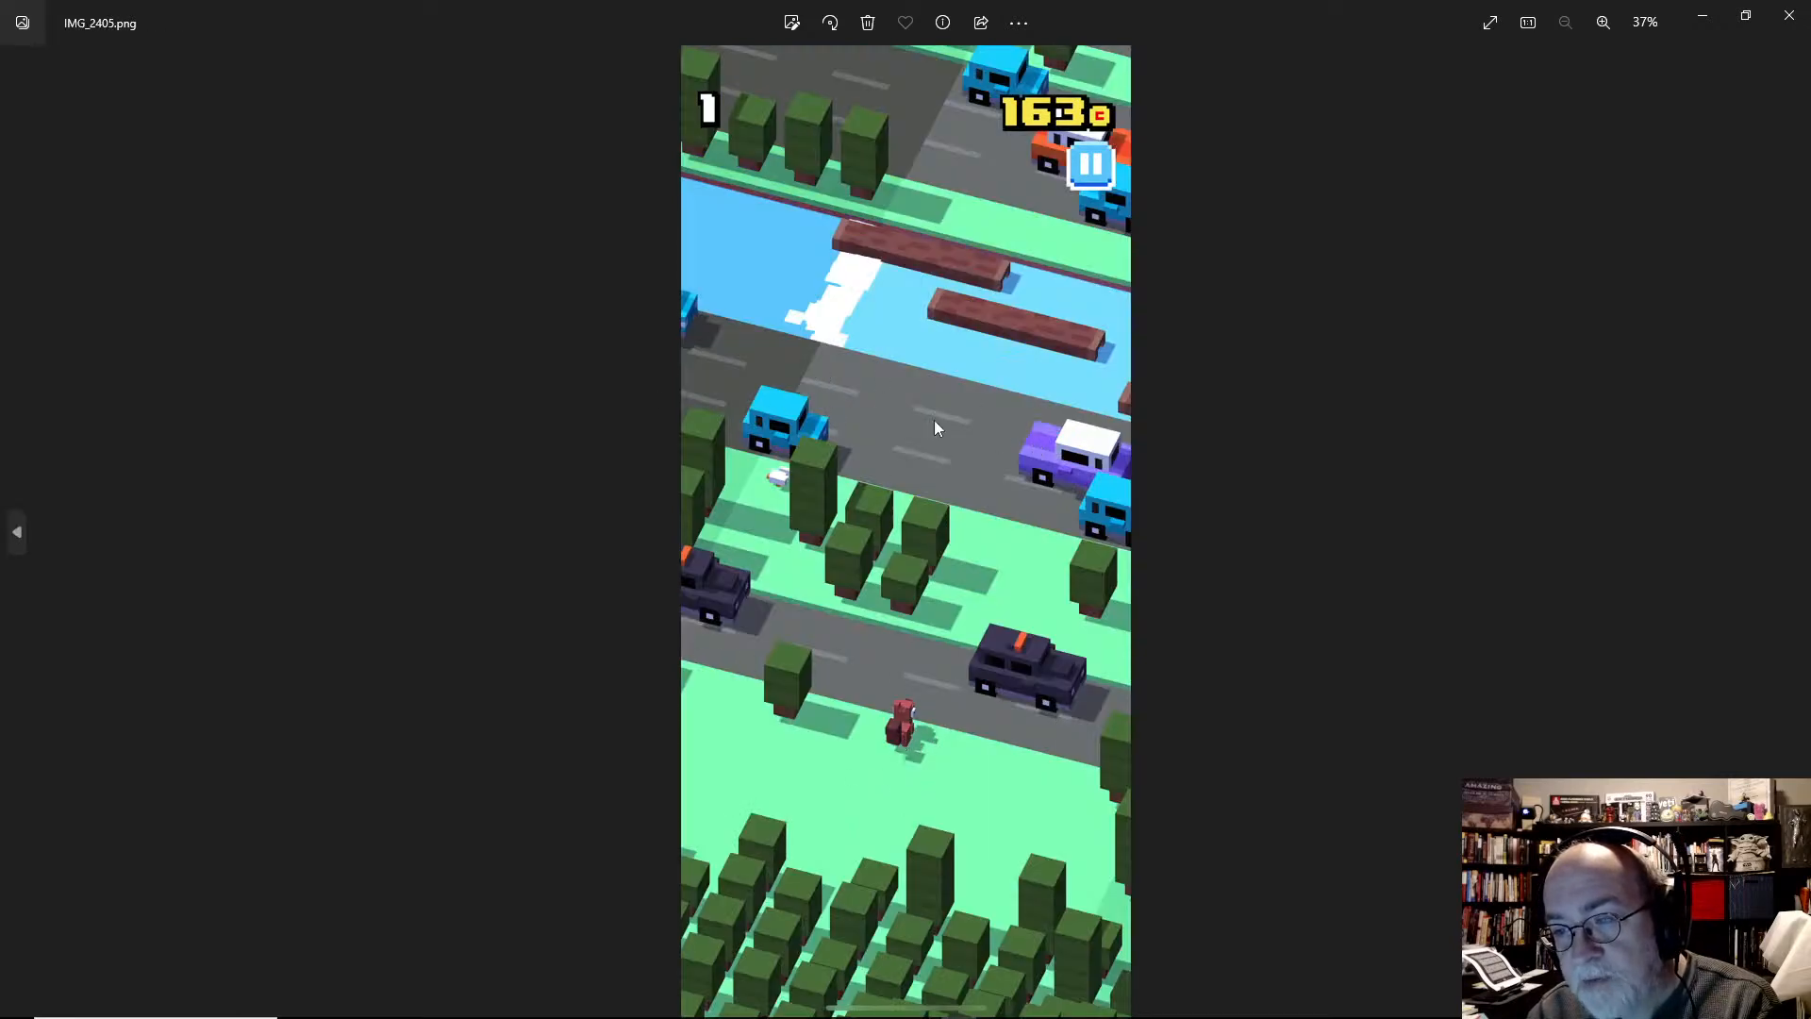
{"action": "key", "text": "Right"}
{"action": "key", "text": "Left"}
{"action": "key", "text": "Left"}
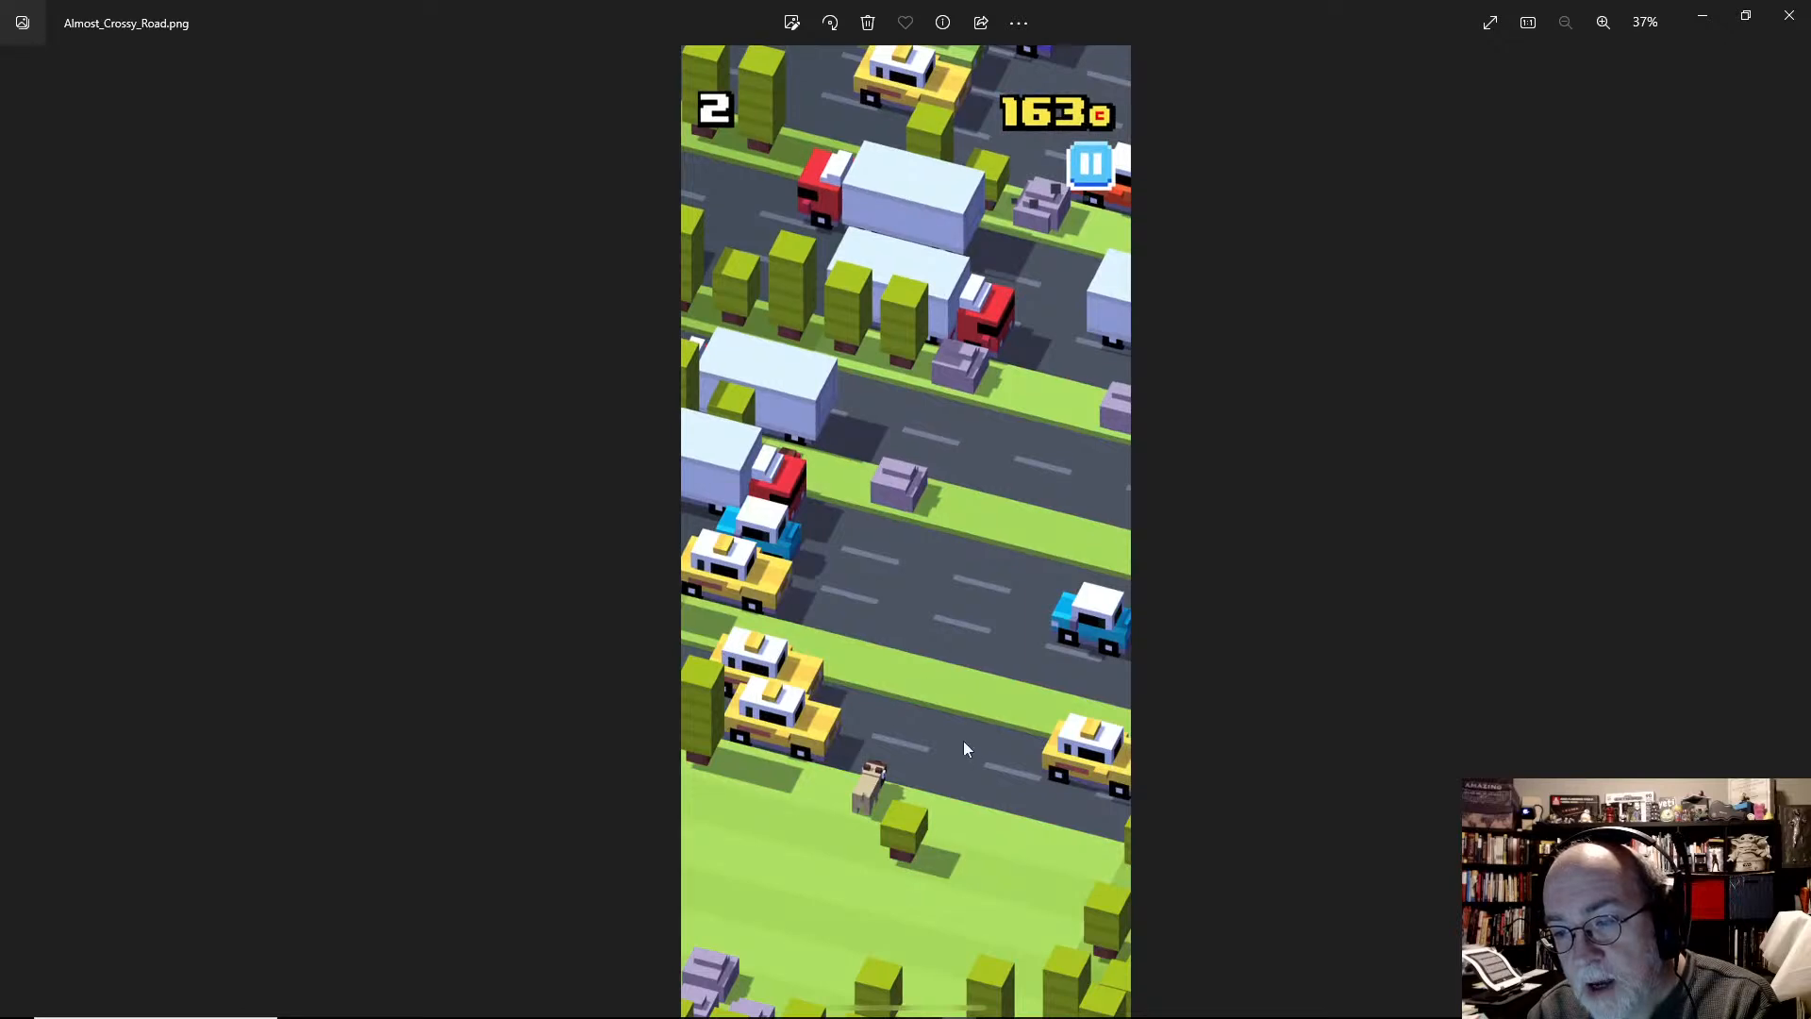
{"action": "key", "text": "Right"}
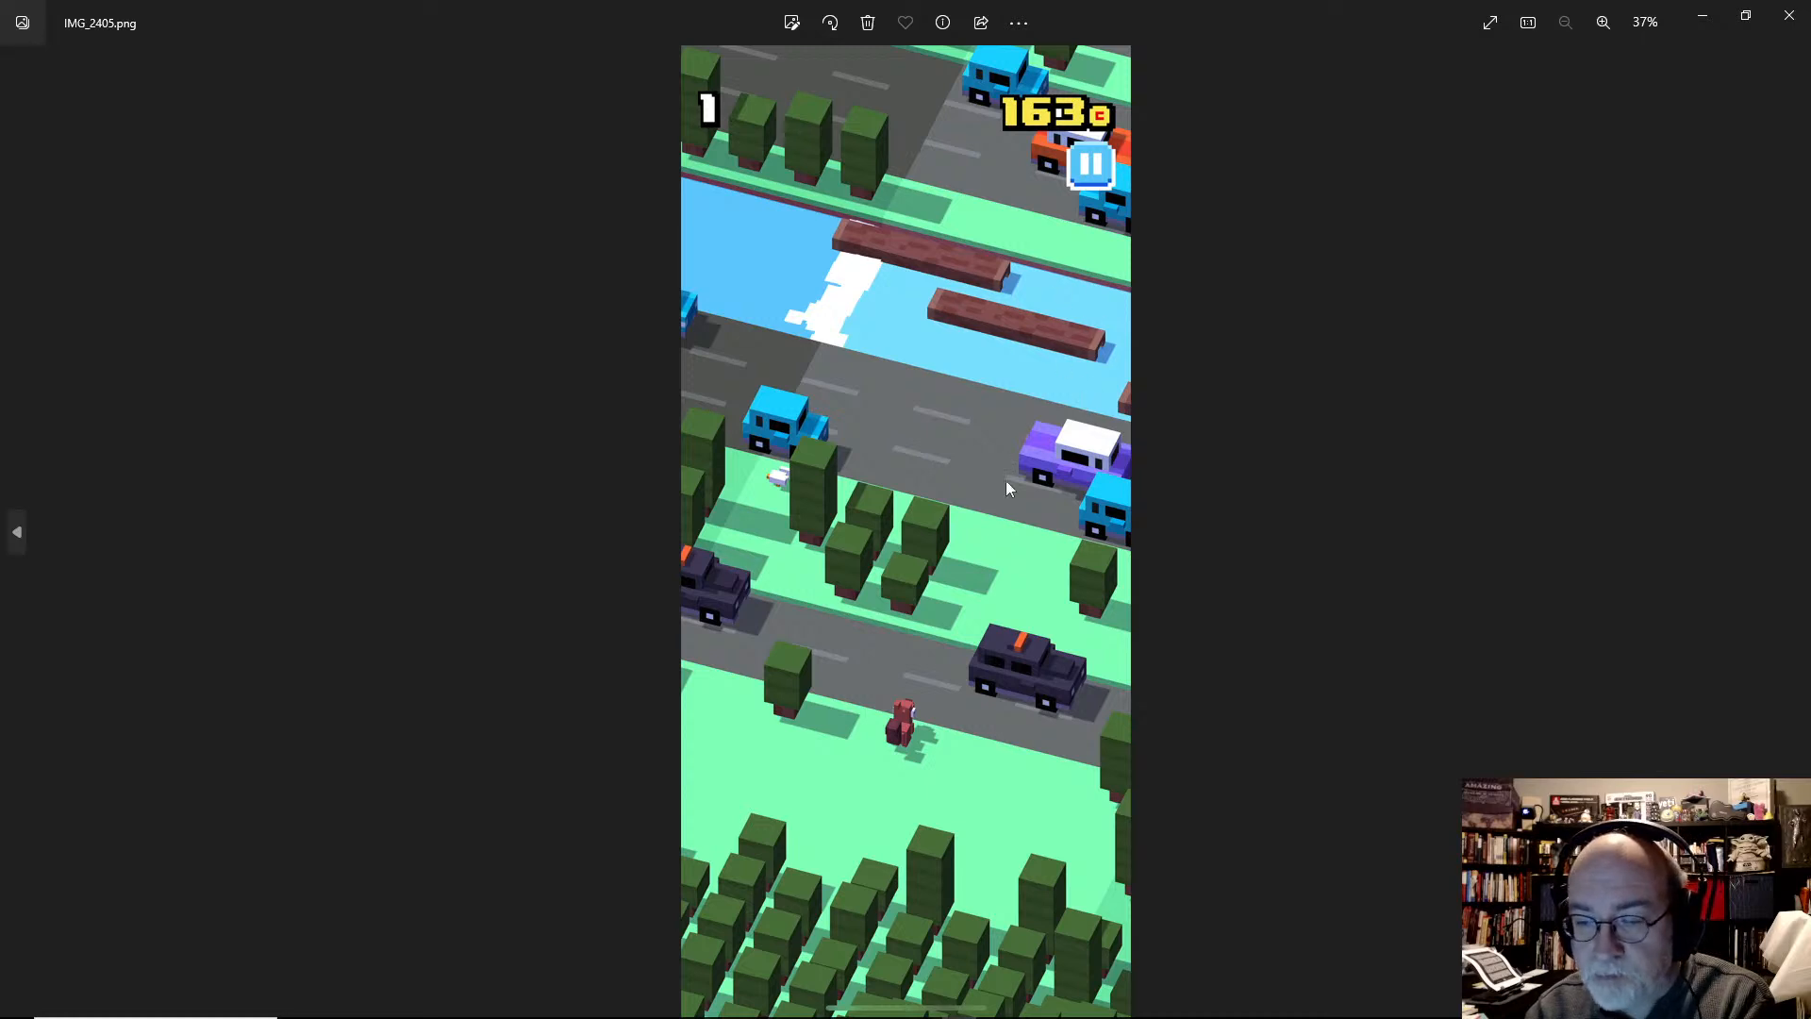
Step: Browse the gameplay screenshots IMG_2406.png through IMG_2413.png and return to IMG_2409.png, examining the roads, rails, rivers, logs and coins
{"action": "key", "text": "Right"}
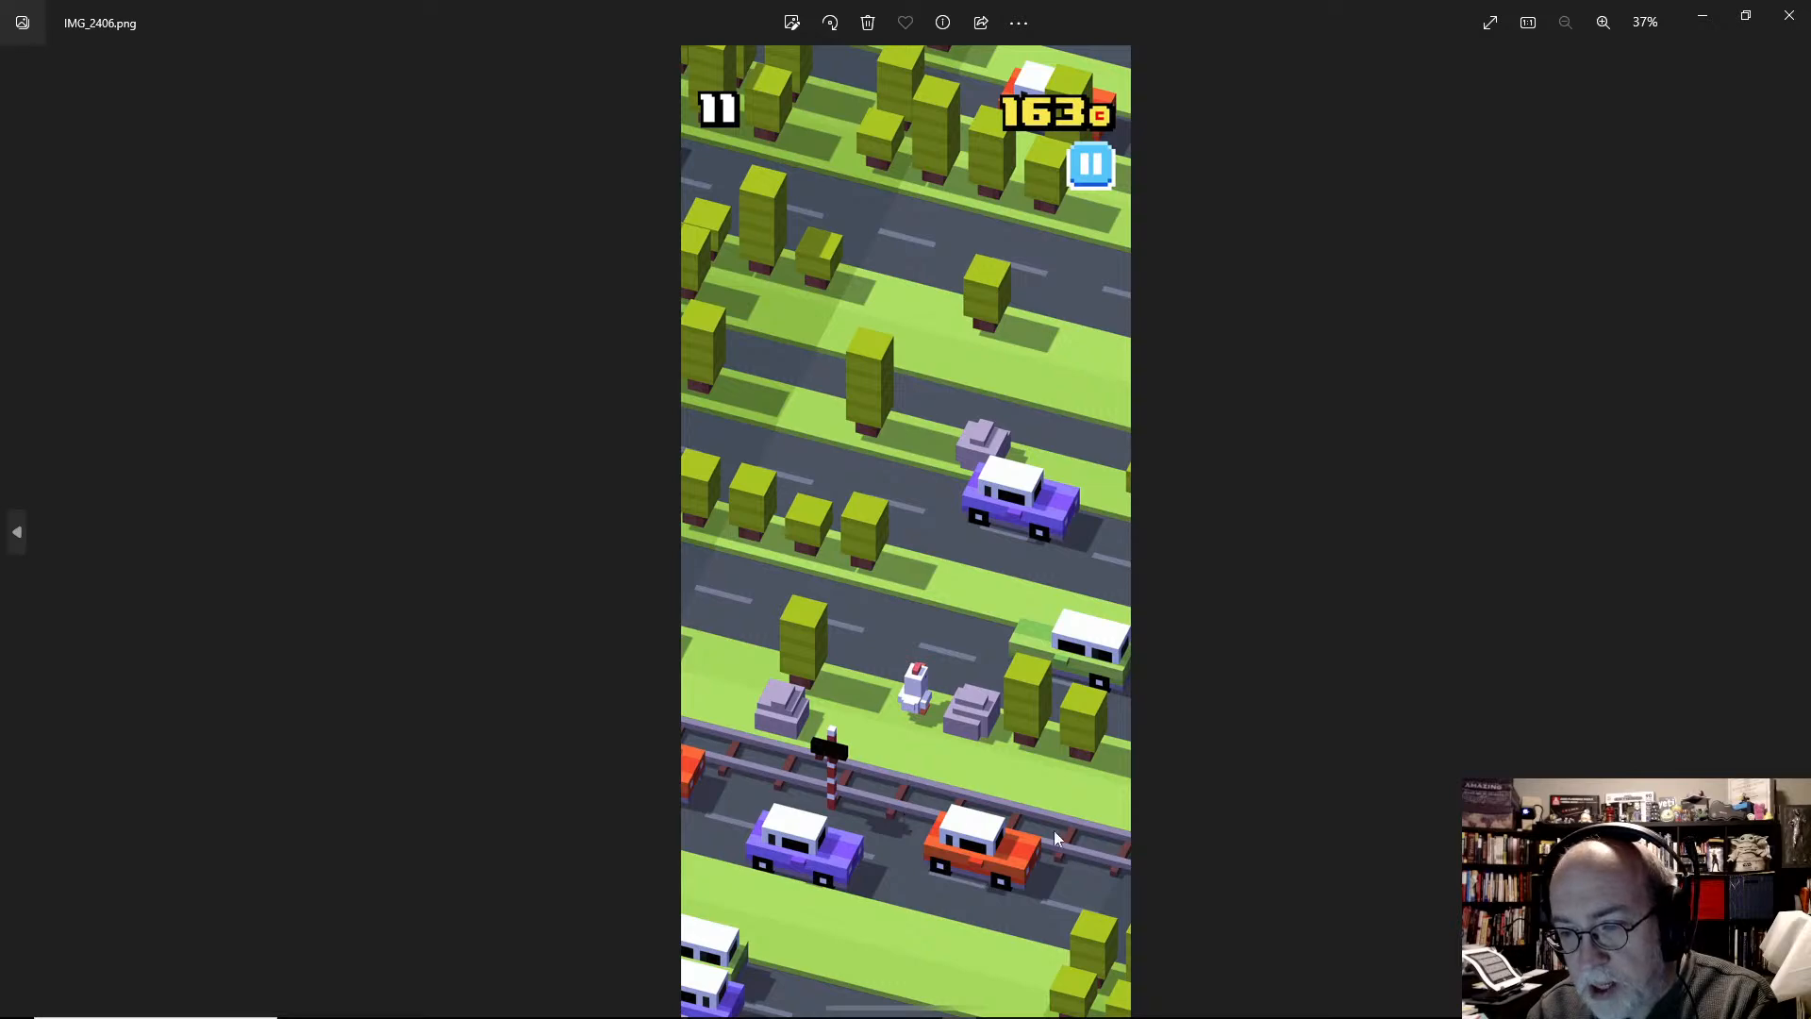
{"action": "key", "text": "Right"}
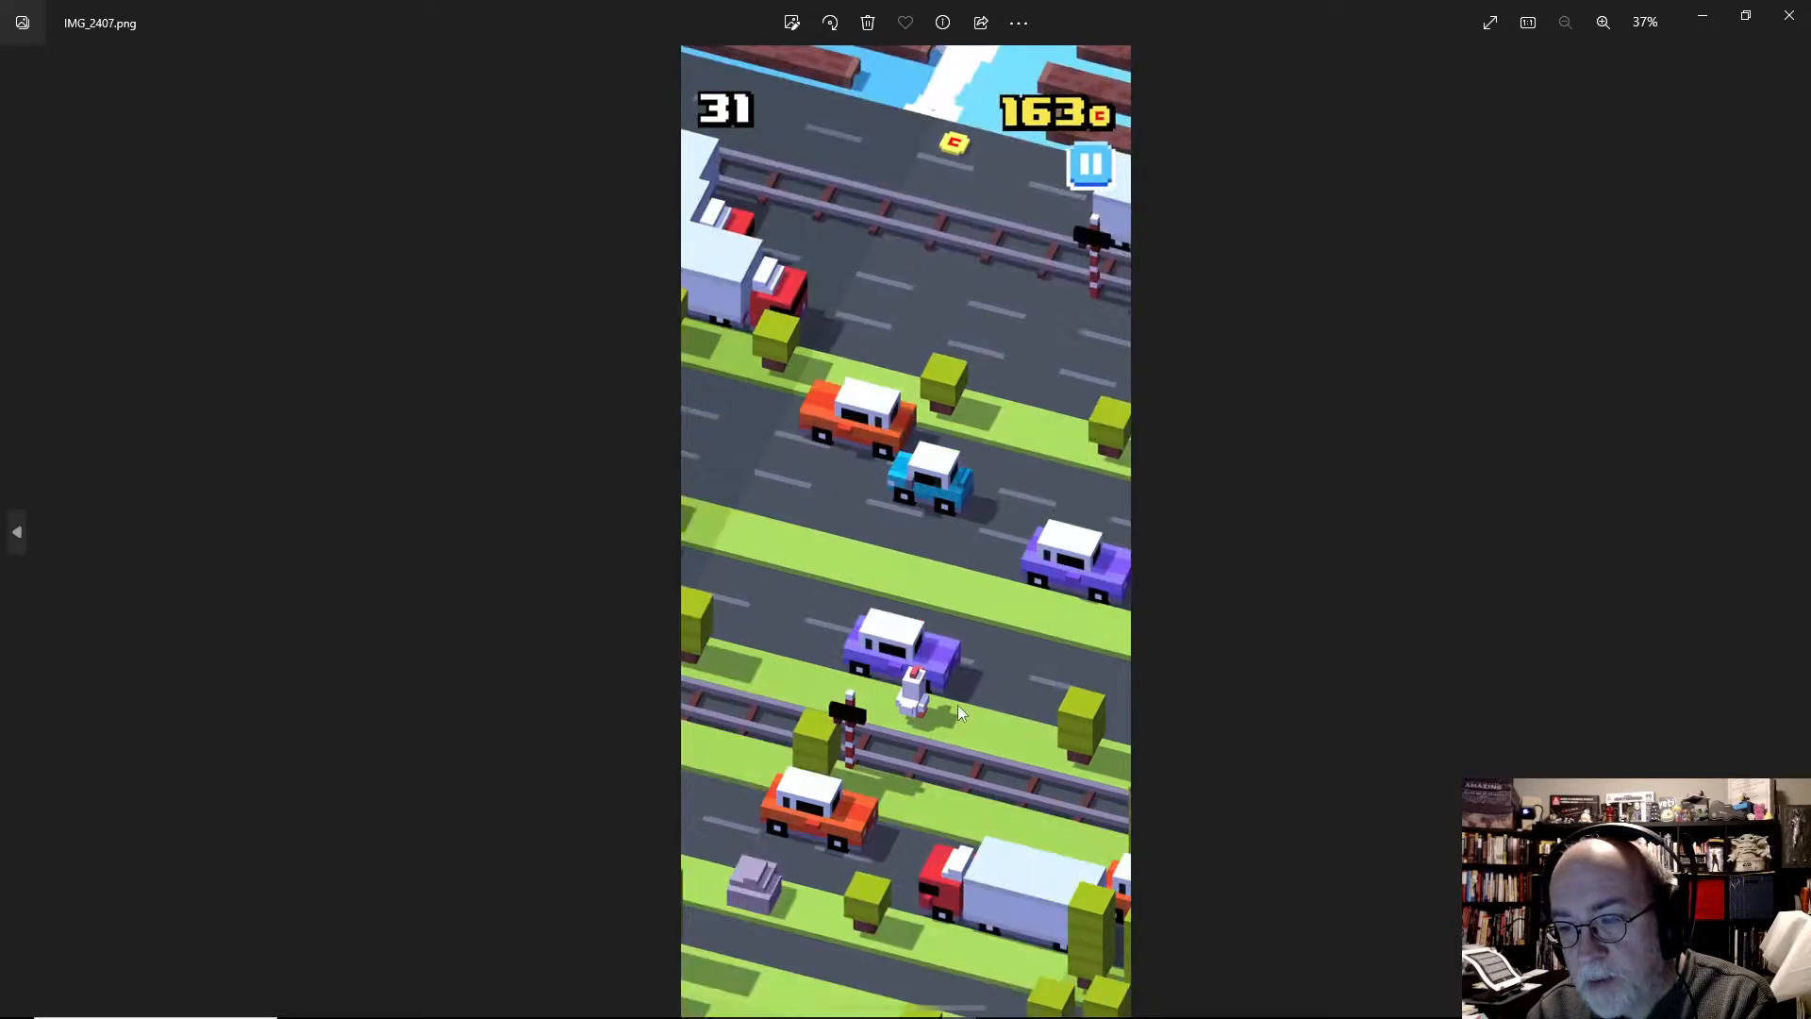
{"action": "key", "text": "Right"}
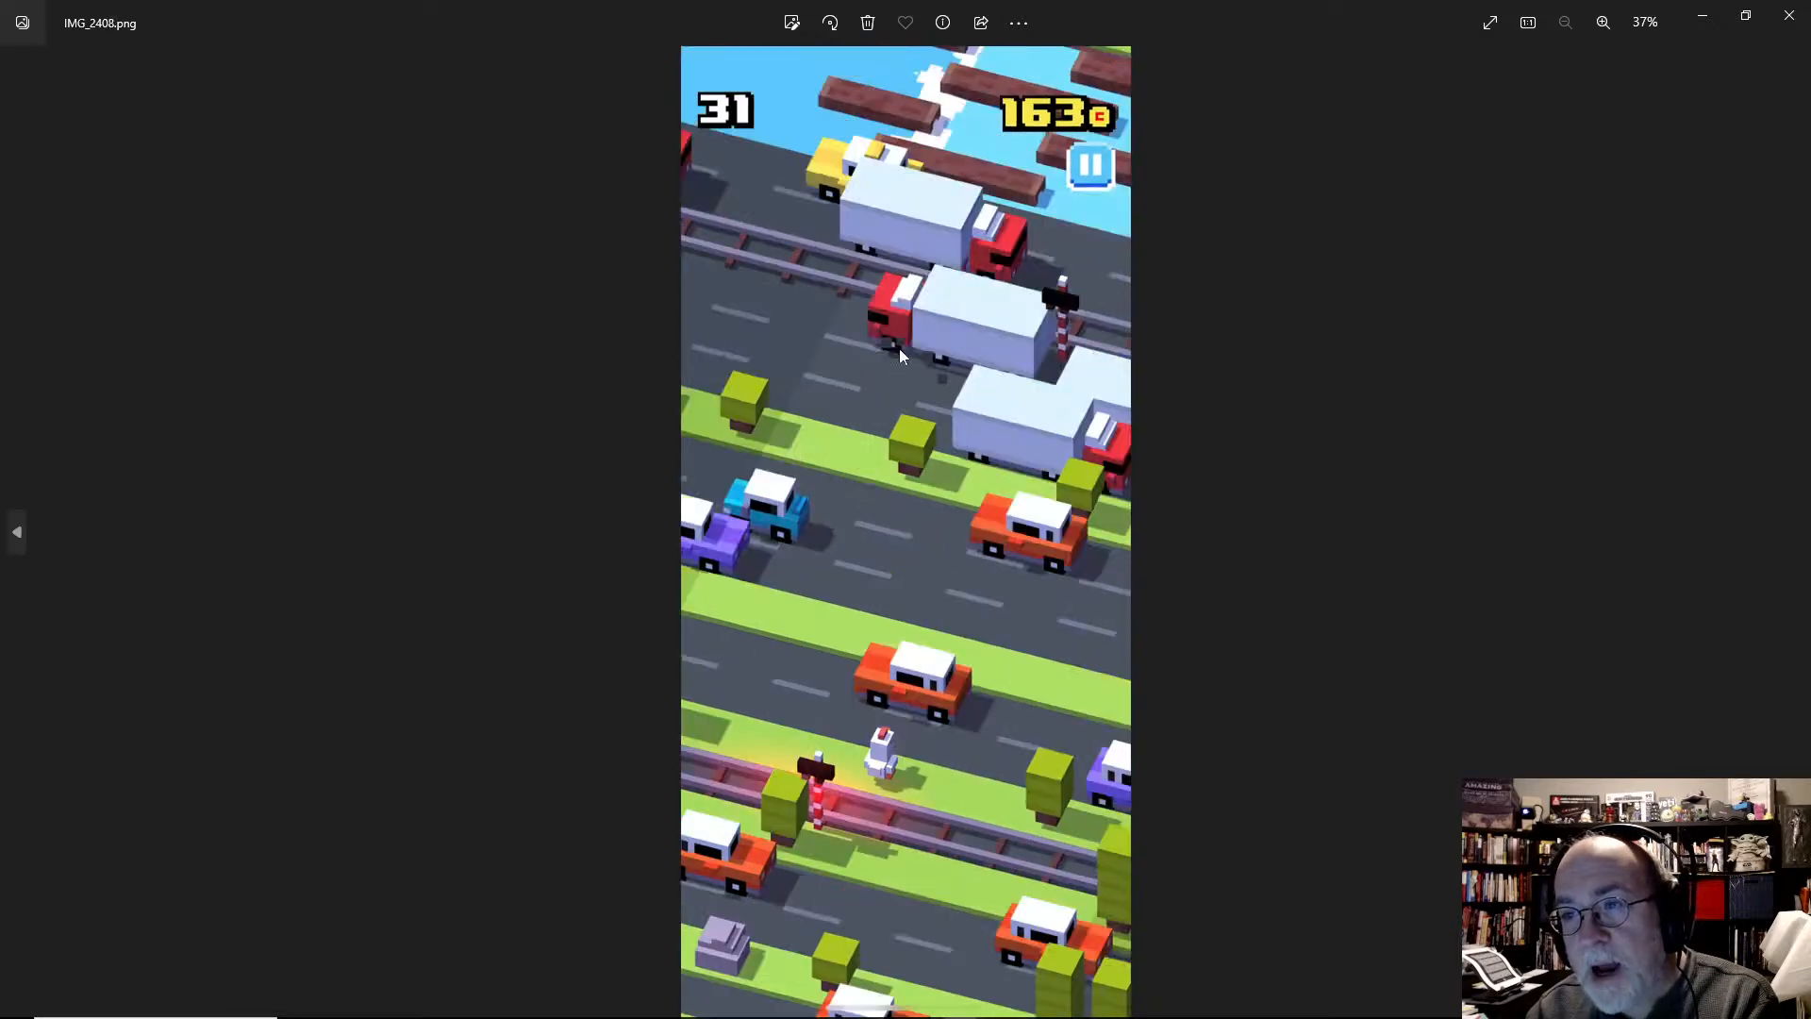
{"action": "key", "text": "Left"}
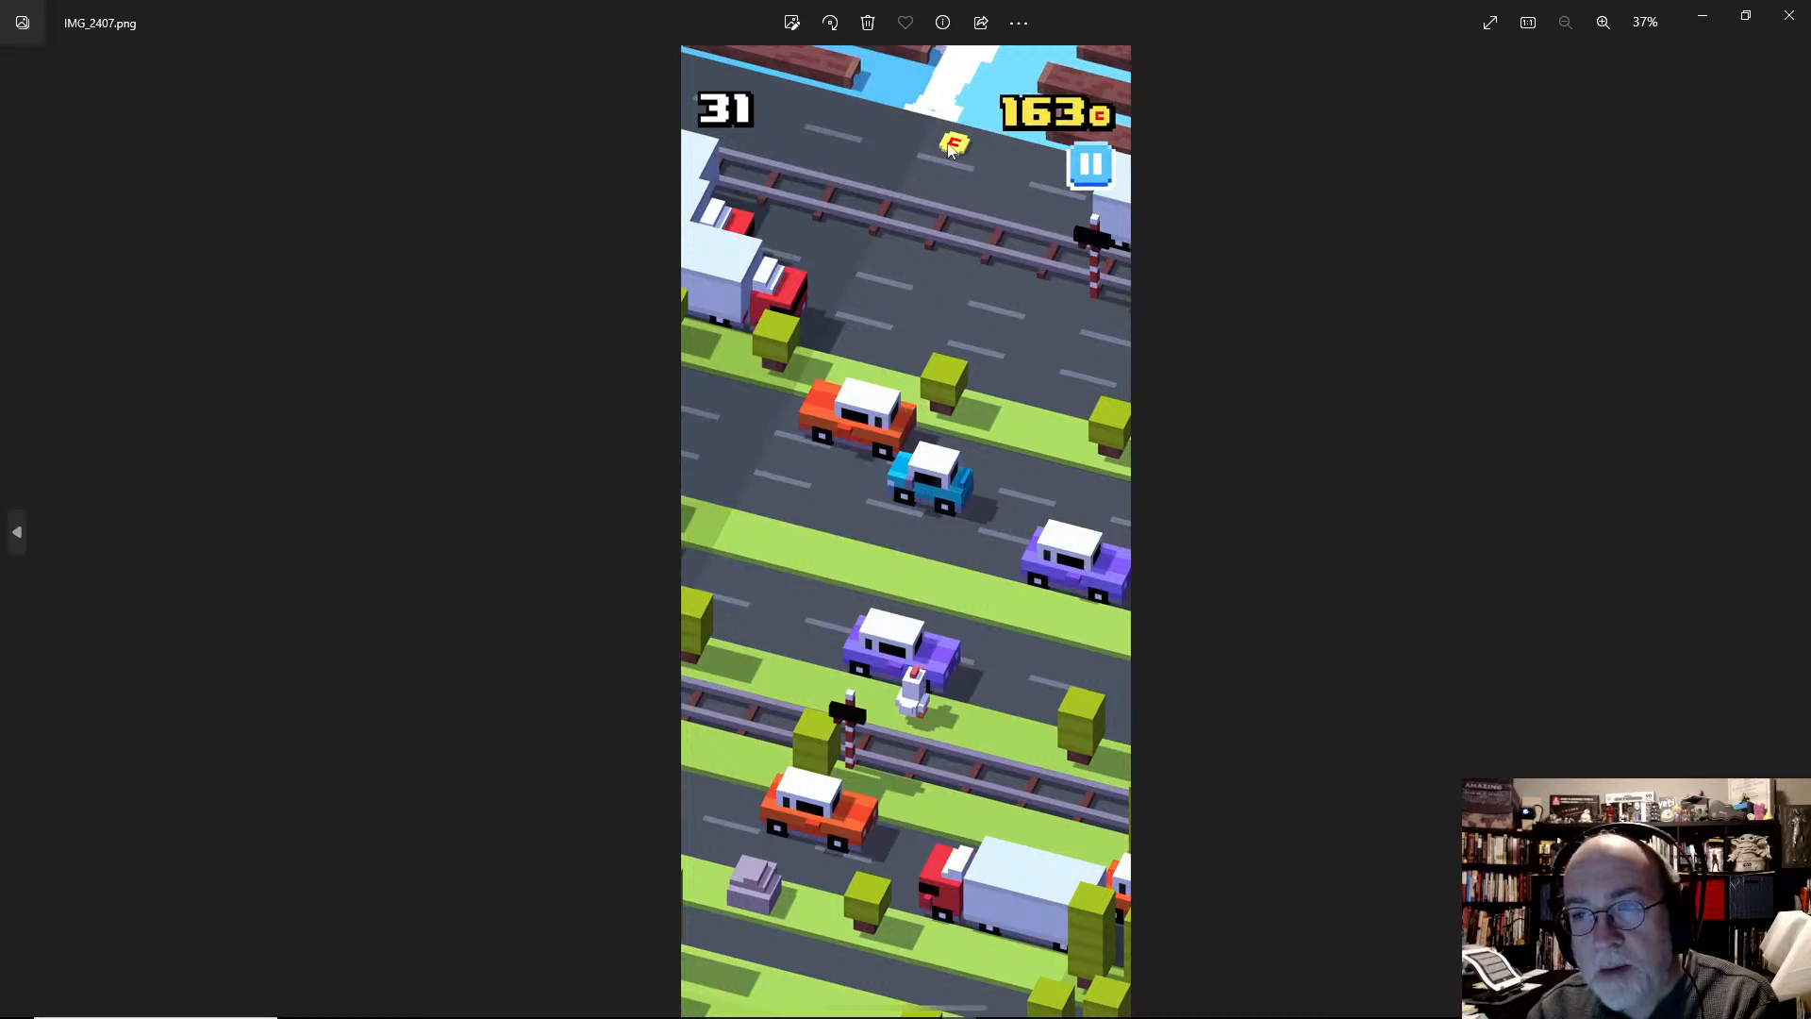
{"action": "key", "text": "Right"}
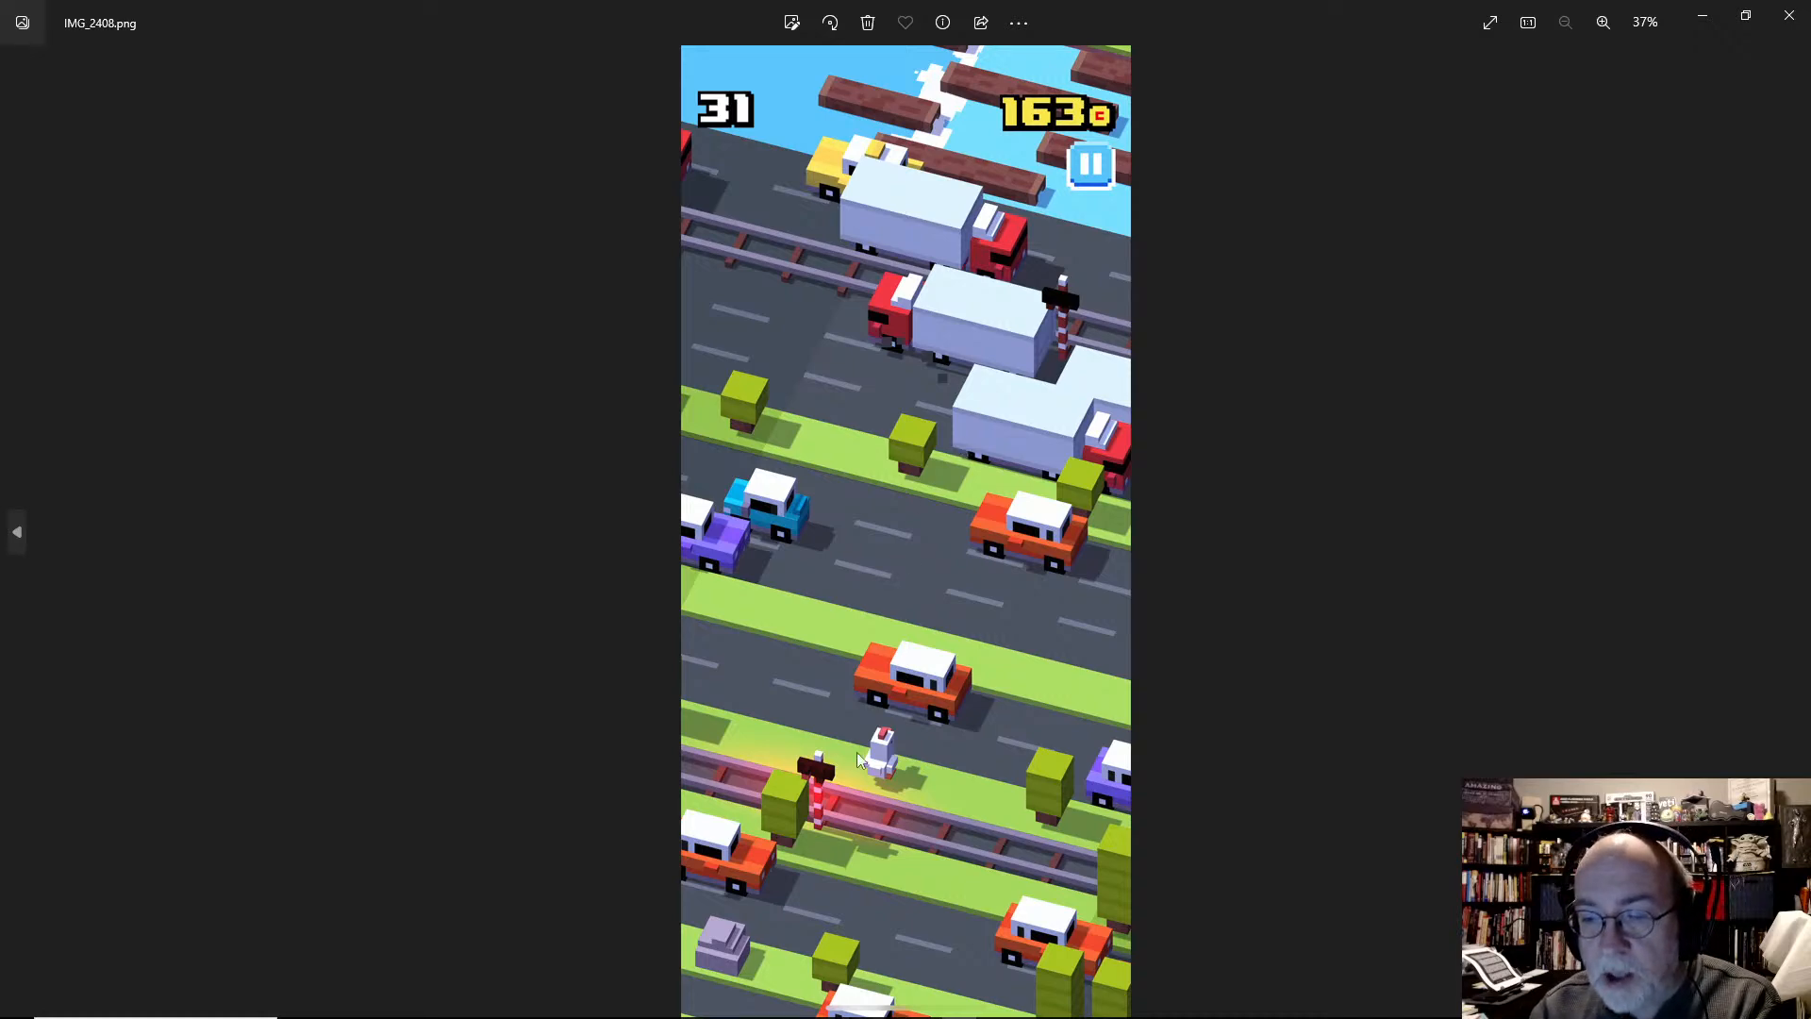
{"action": "key", "text": "Right"}
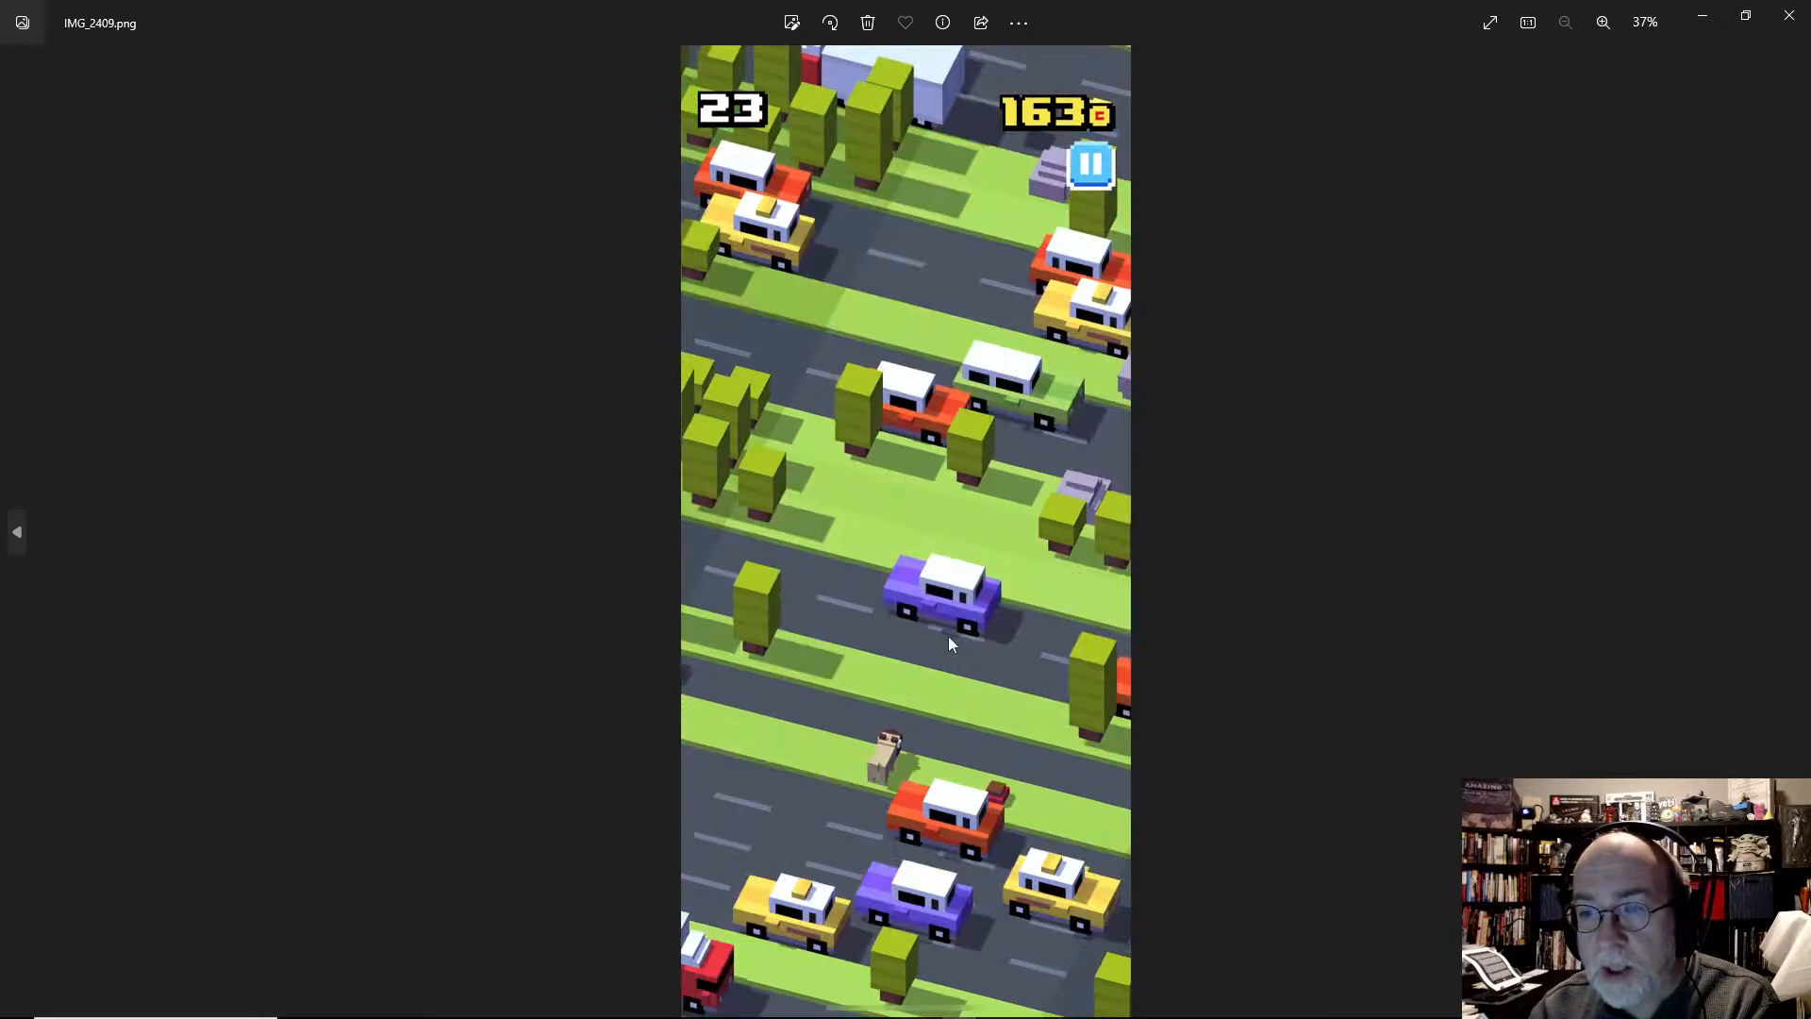
{"action": "key", "text": "Right"}
{"action": "key", "text": "Right"}
{"action": "key", "text": "Left"}
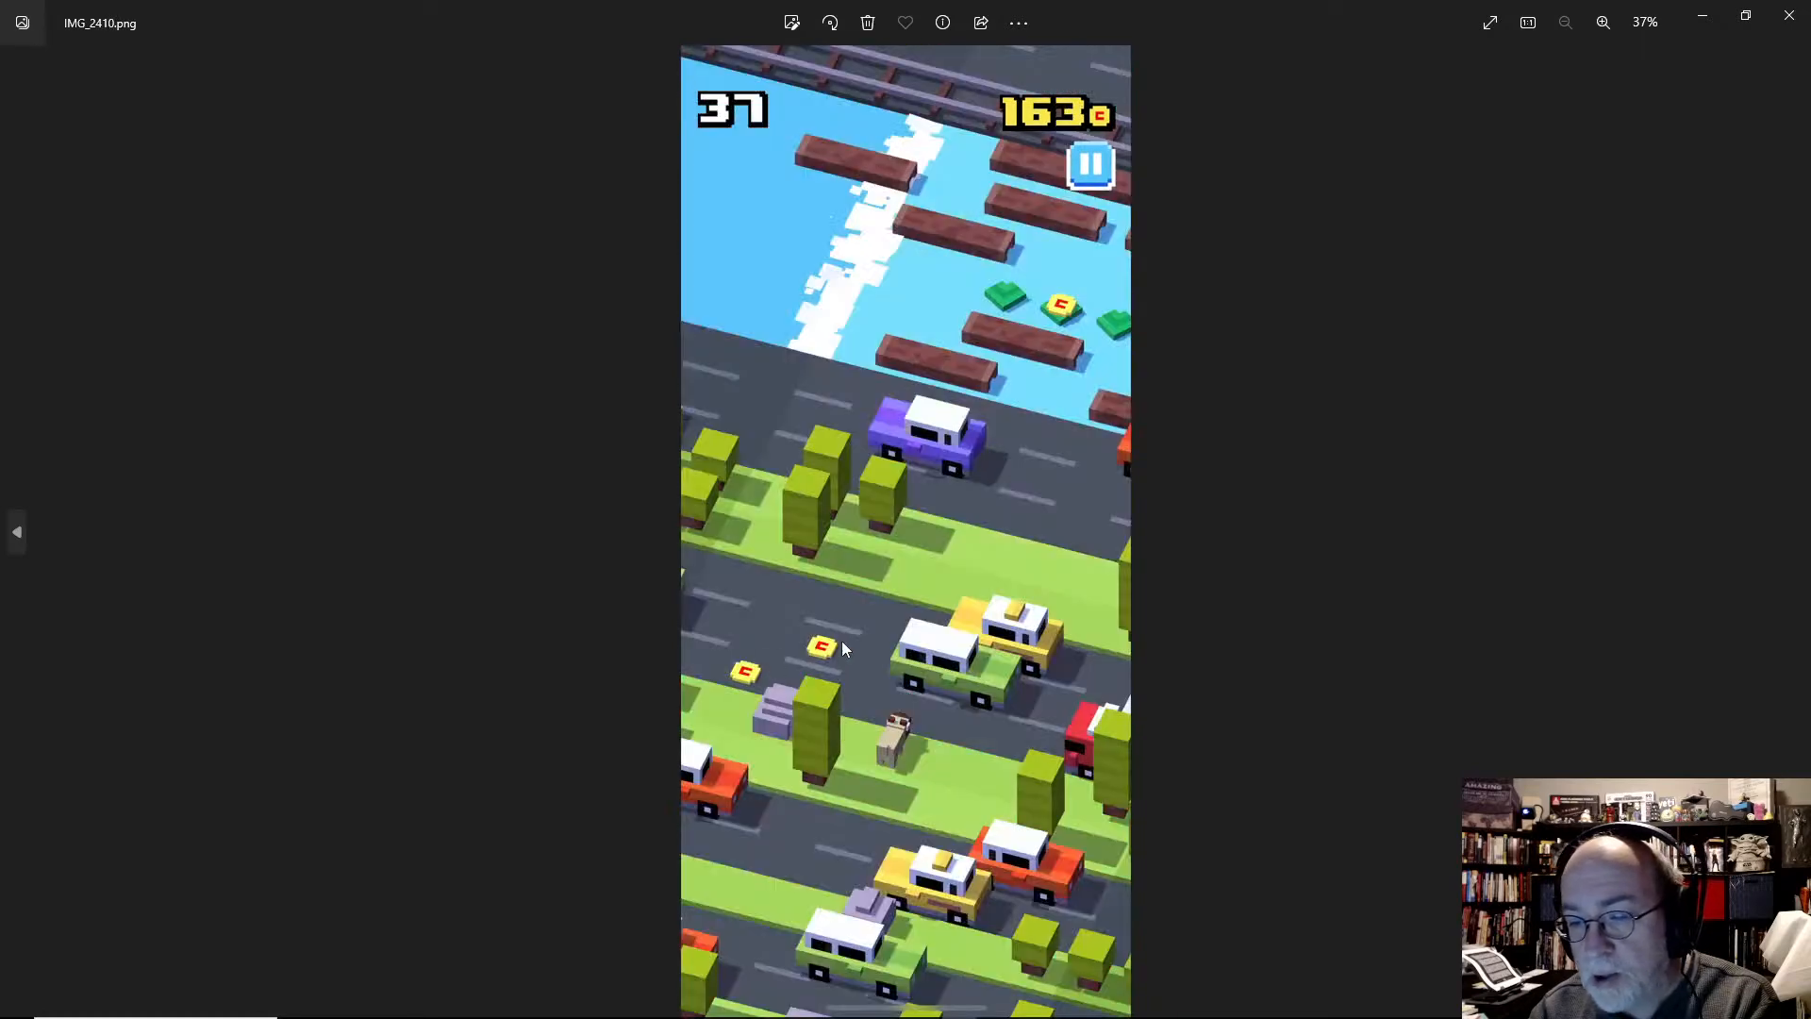
{"action": "key", "text": "Right"}
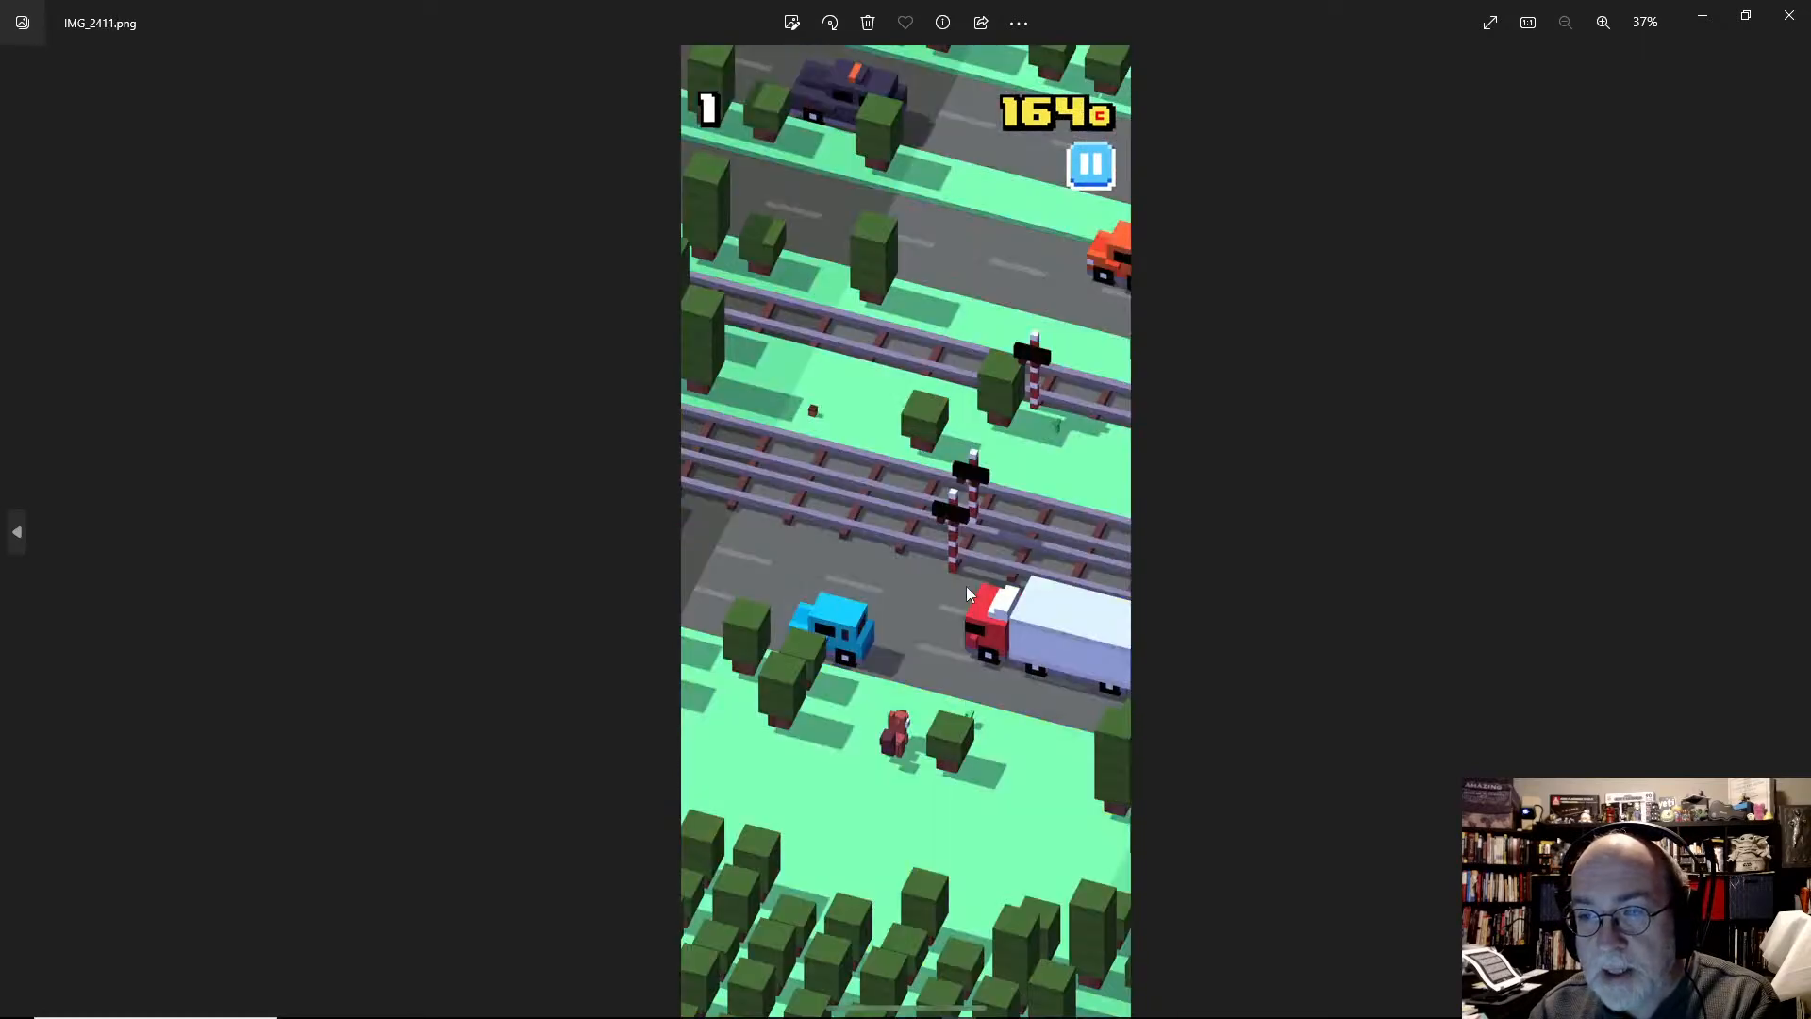
{"action": "key", "text": "Right"}
{"action": "key", "text": "Right"}
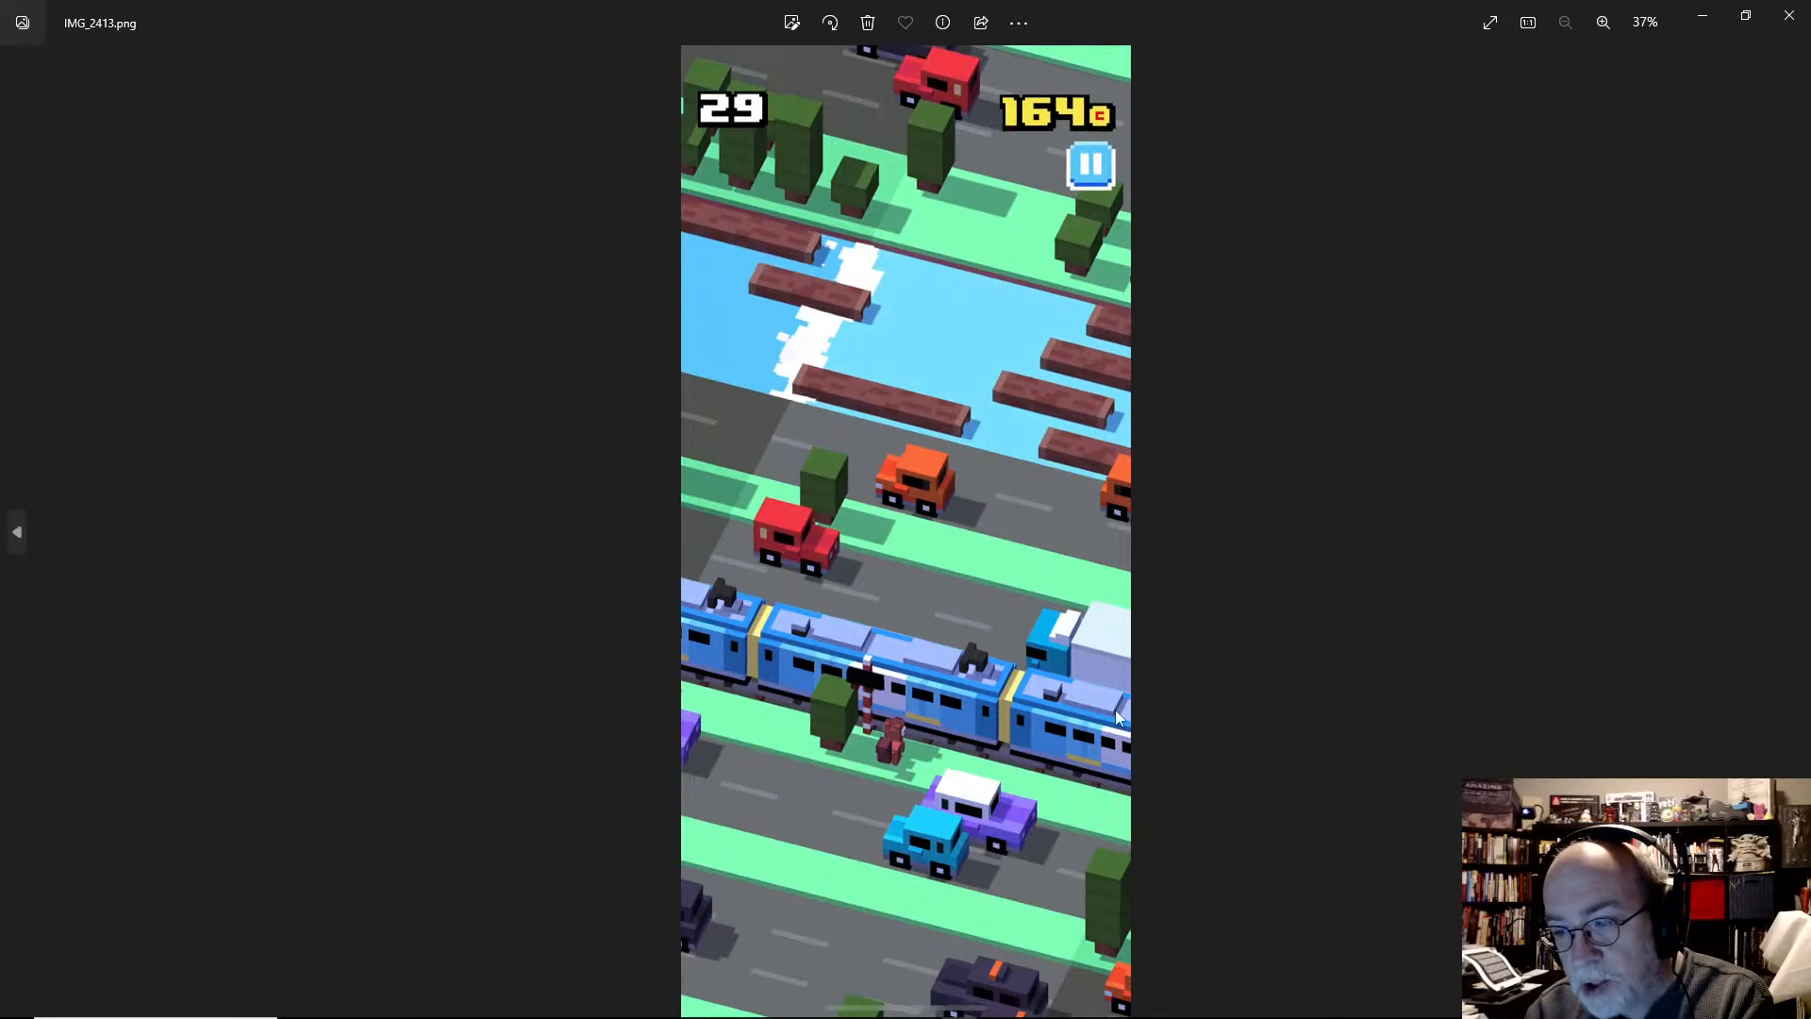
{"action": "key", "text": "Left"}
{"action": "key", "text": "Left"}
{"action": "key", "text": "Left"}
{"action": "key", "text": "Left"}
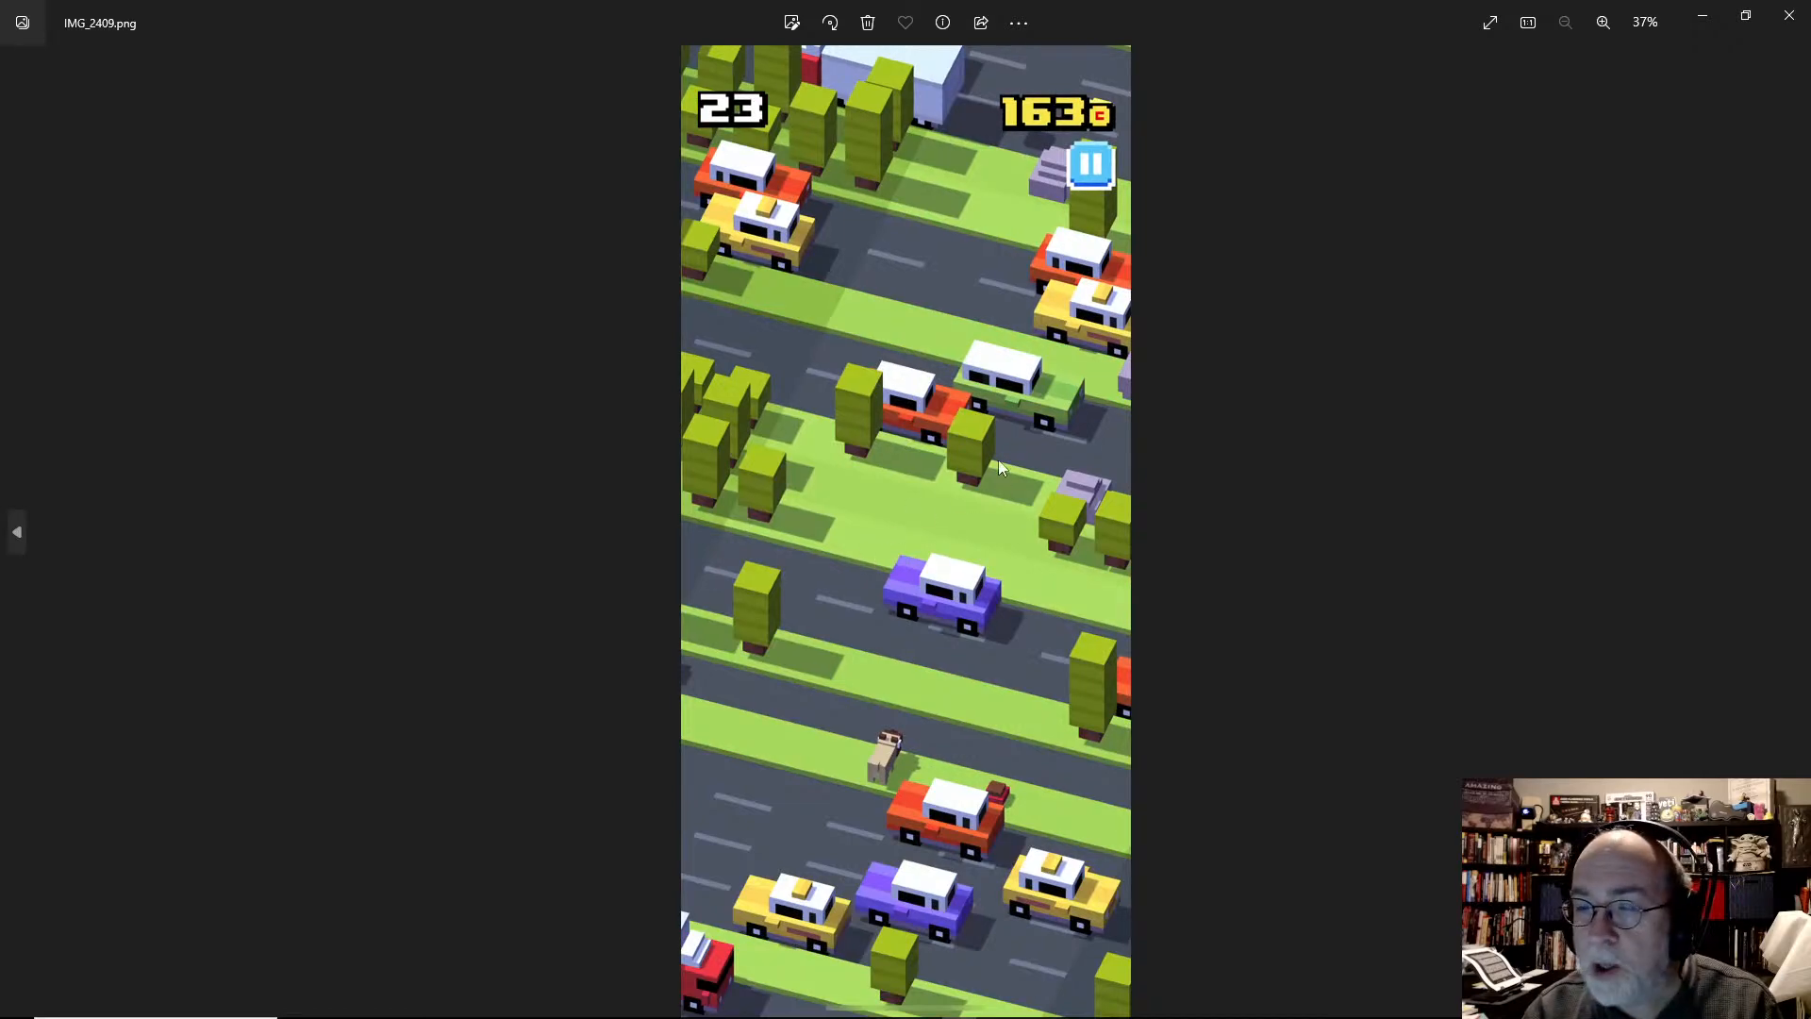
Step: Select all the images in the screenshots folder, and switch to the January2024-CrossyRoad project in Unity
{"action": "key", "text": "alt+Tab"}
{"action": "key", "text": "ctrl+a"}
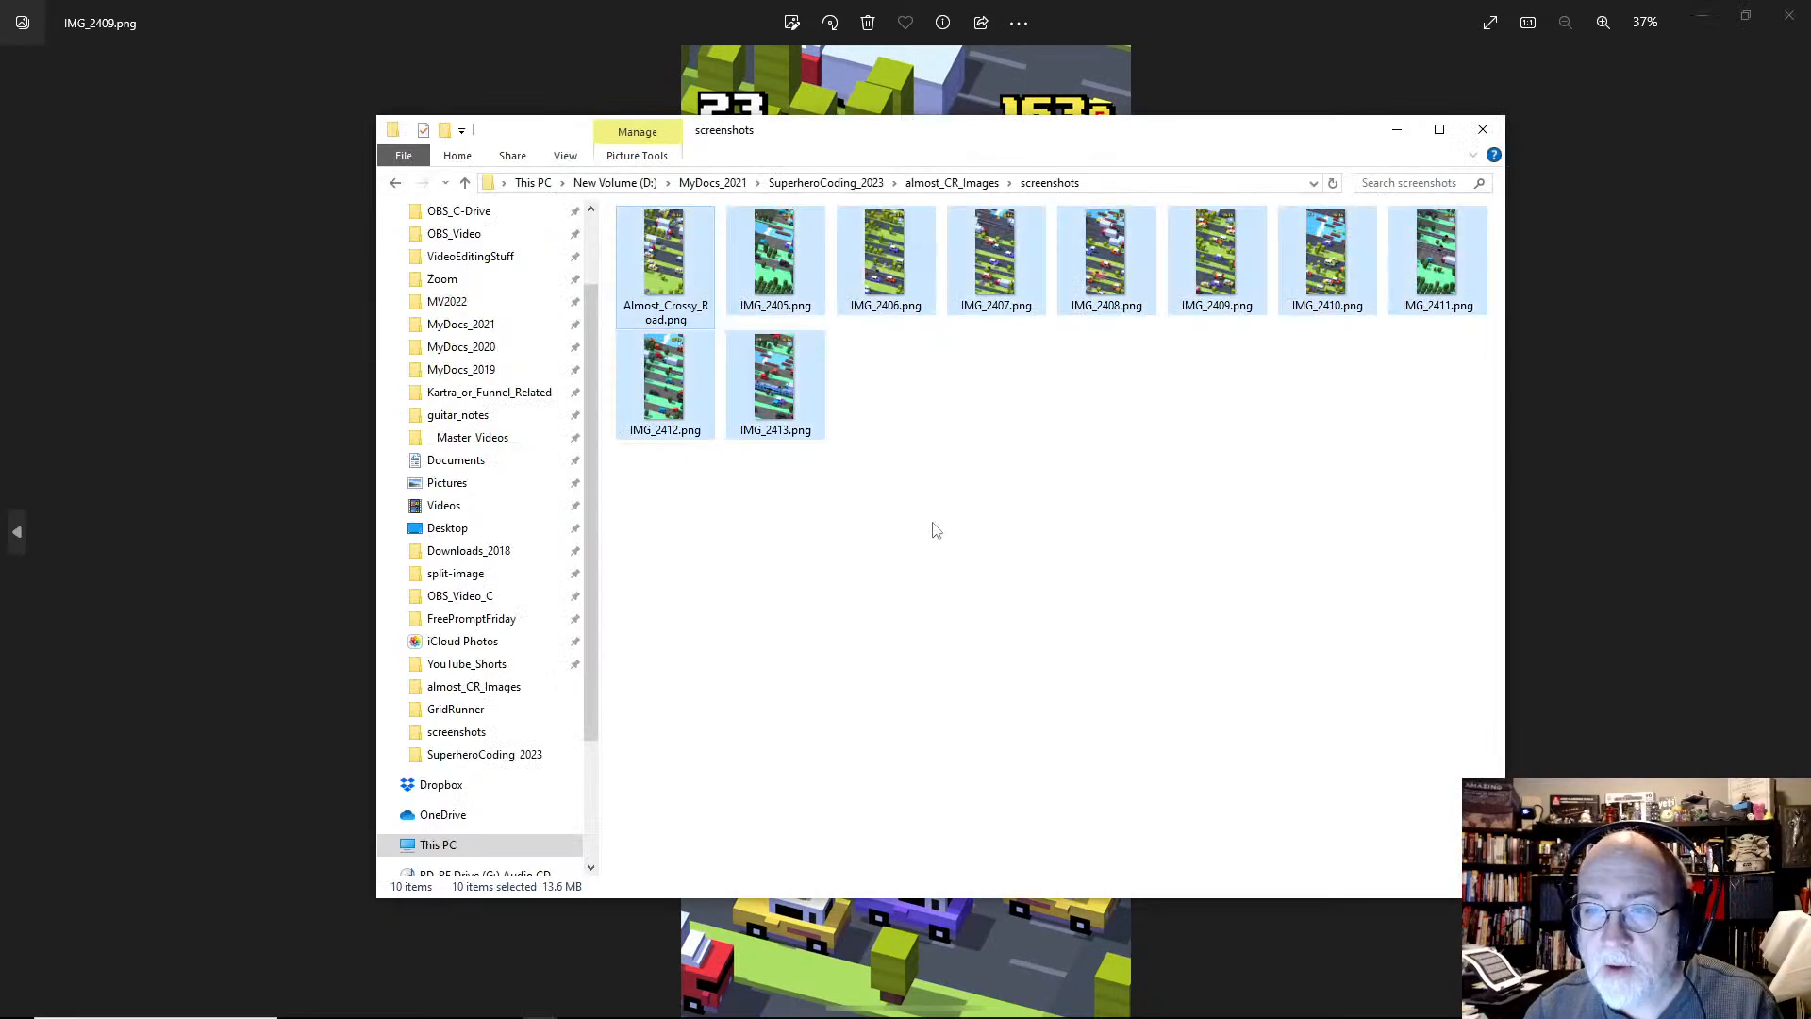
{"action": "key", "text": "alt+Tab"}
{"action": "key", "text": "alt+Tab"}
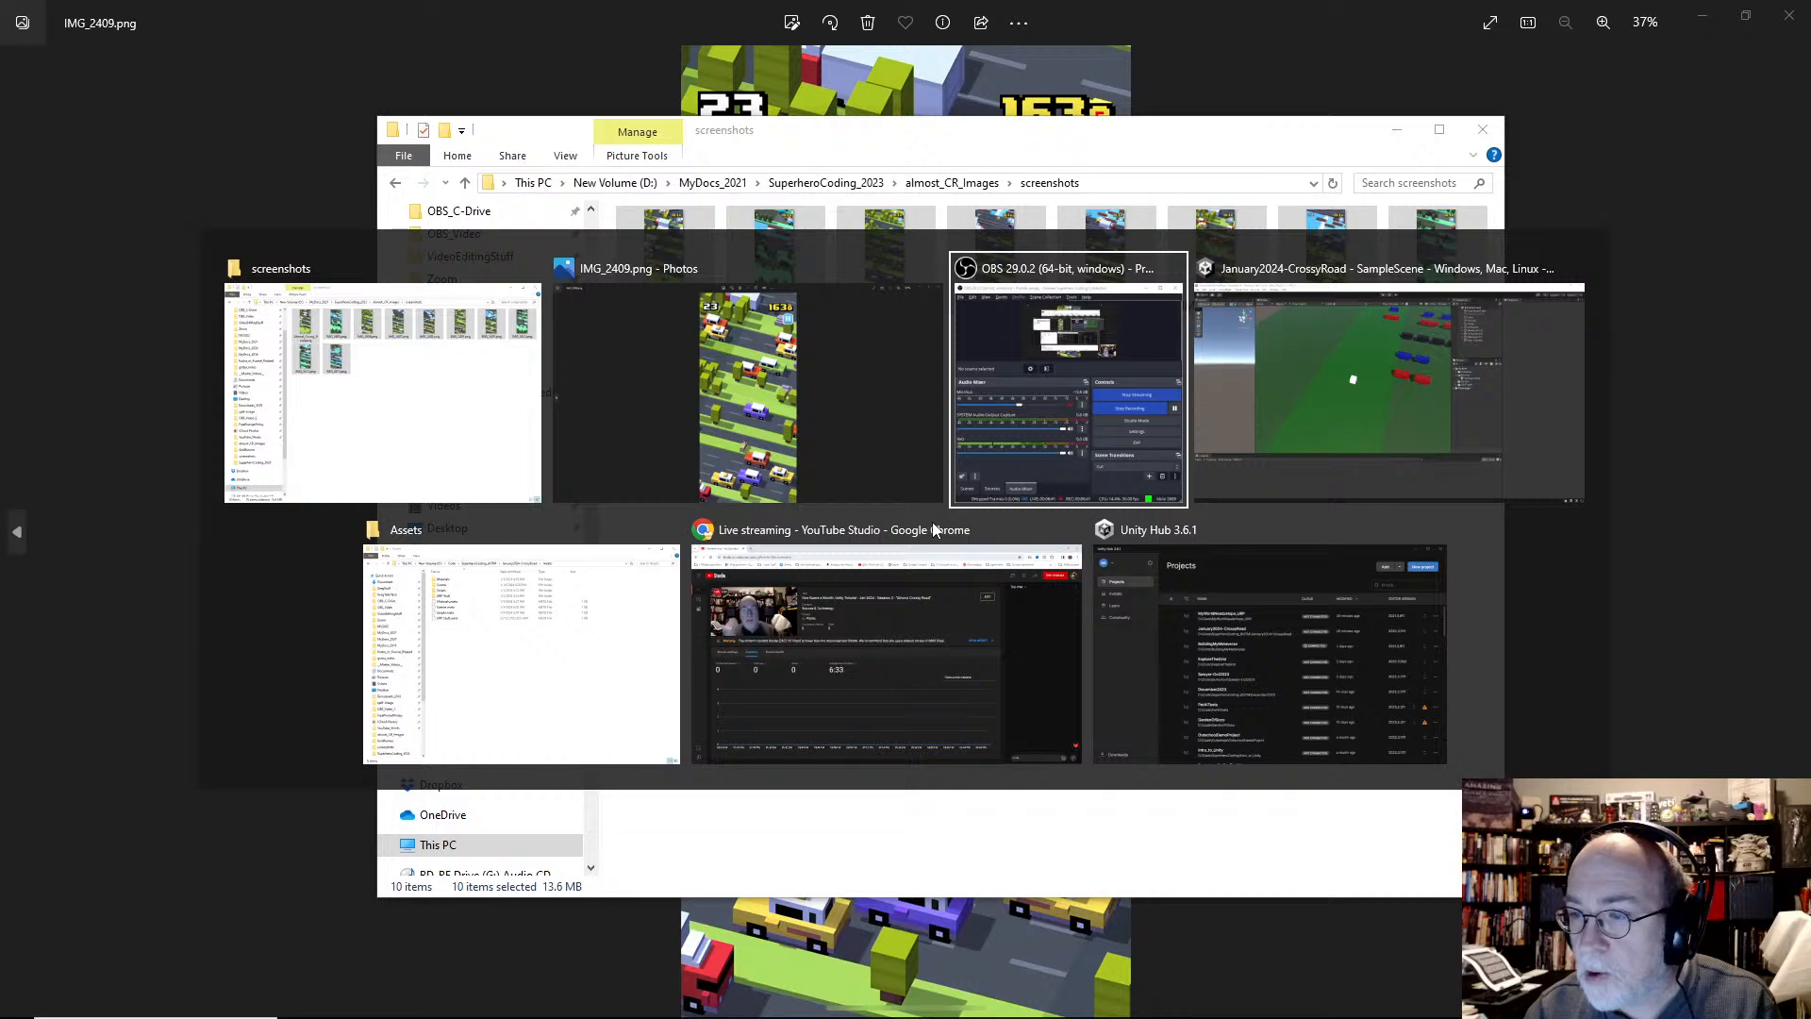
{"action": "key", "text": "alt+Tab"}
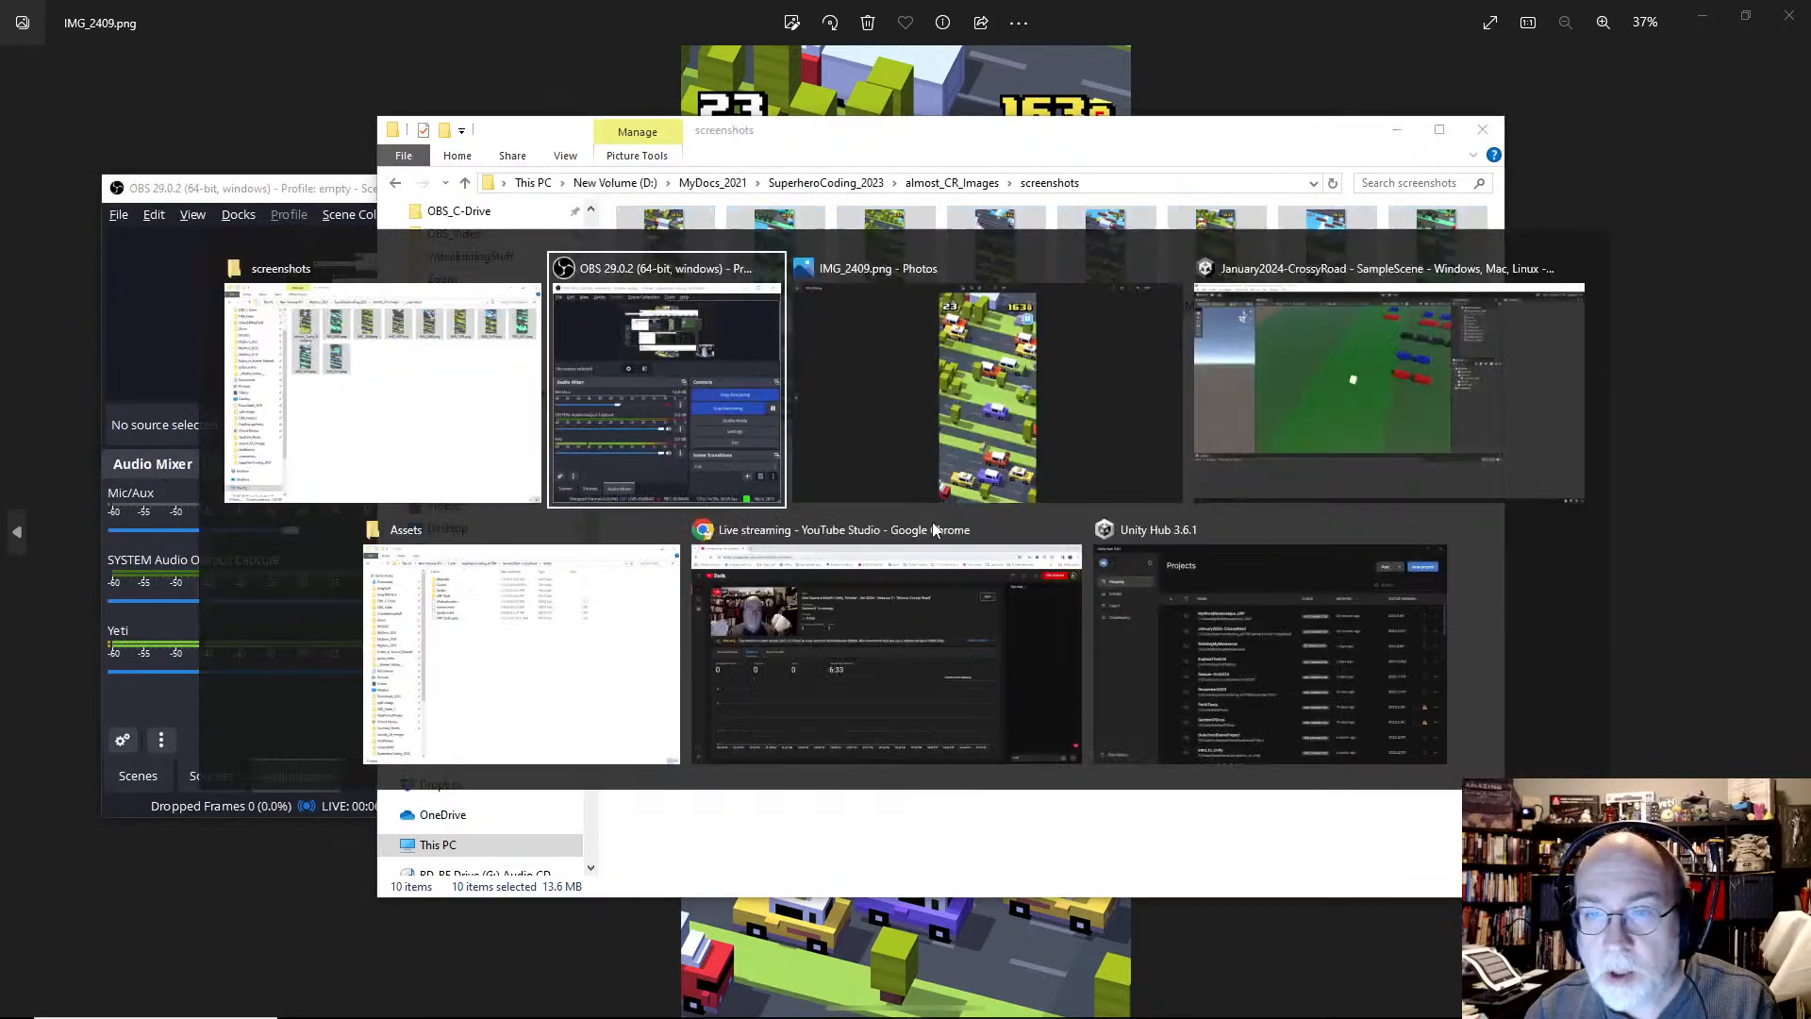
{"action": "key", "text": "alt+Tab"}
{"action": "key", "text": "alt+Tab"}
{"action": "left_click", "coordinate": [1267, 401]}
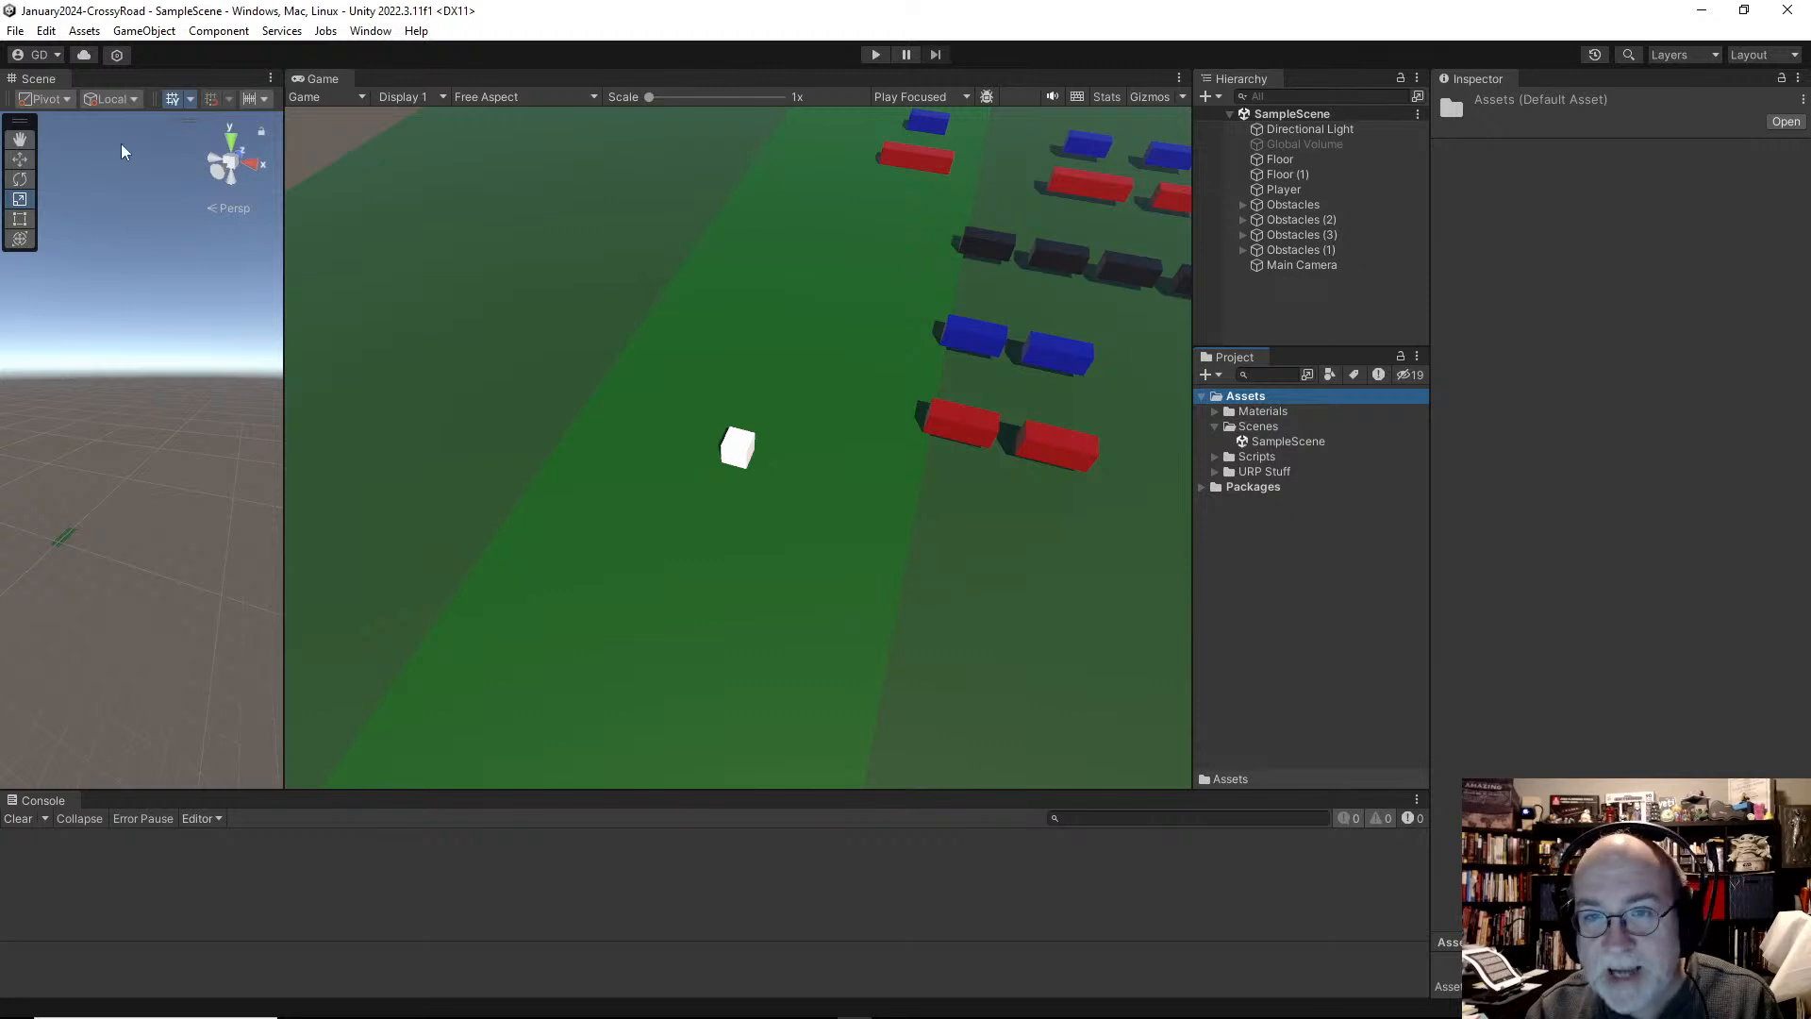
Step: Rename the SampleScene asset in the Scenes folder as AlmostCrossyRoad_01
{"action": "left_click", "coordinate": [1271, 443]}
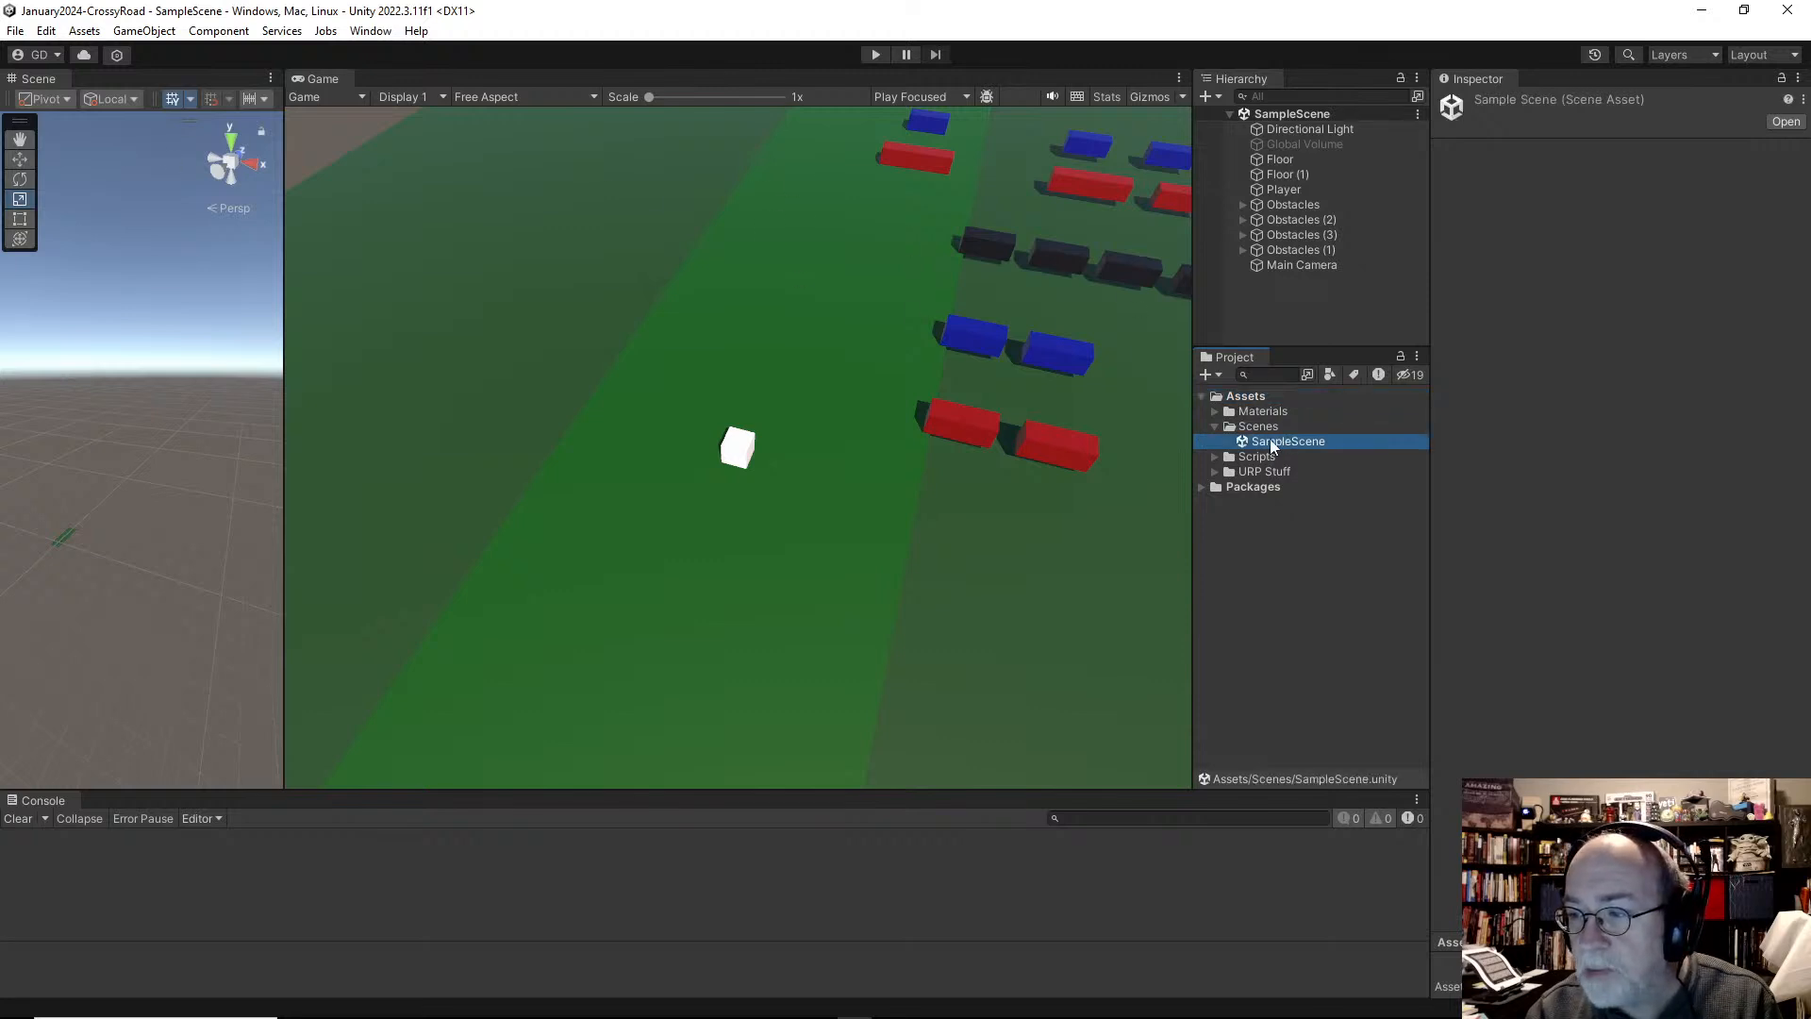
{"action": "left_click", "coordinate": [1272, 445]}
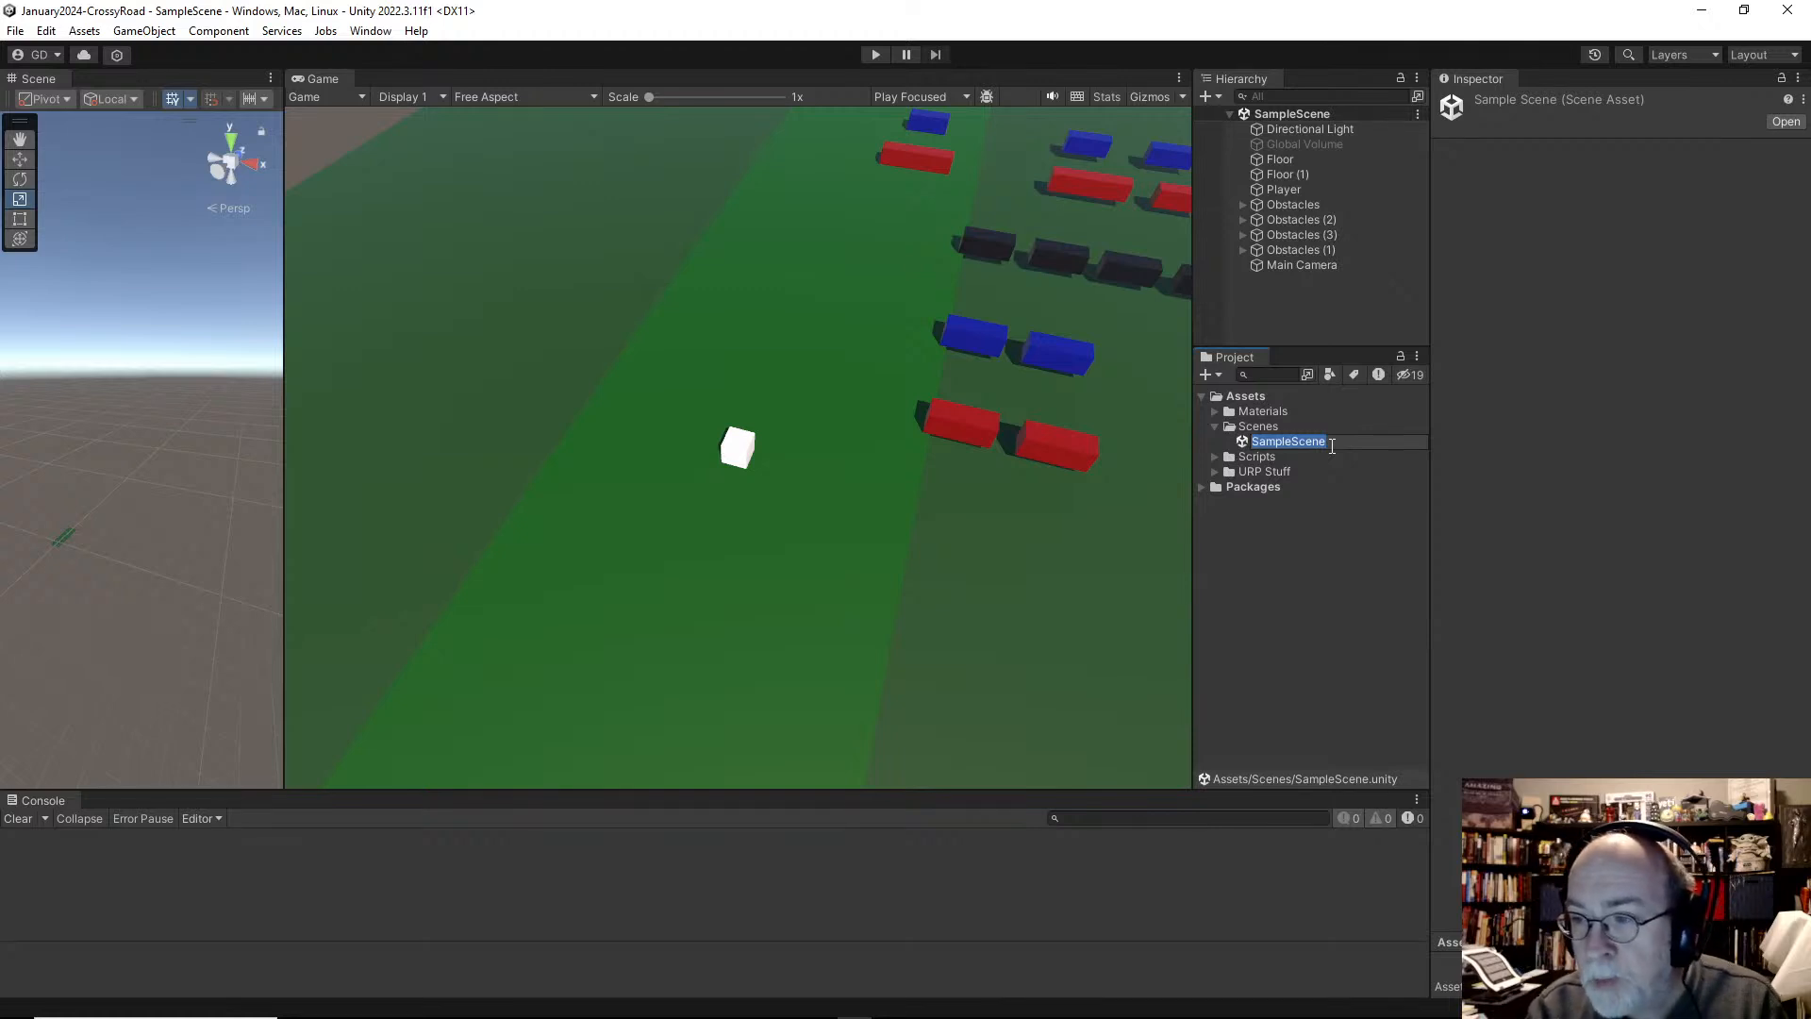
{"action": "type", "text": "Almo"}
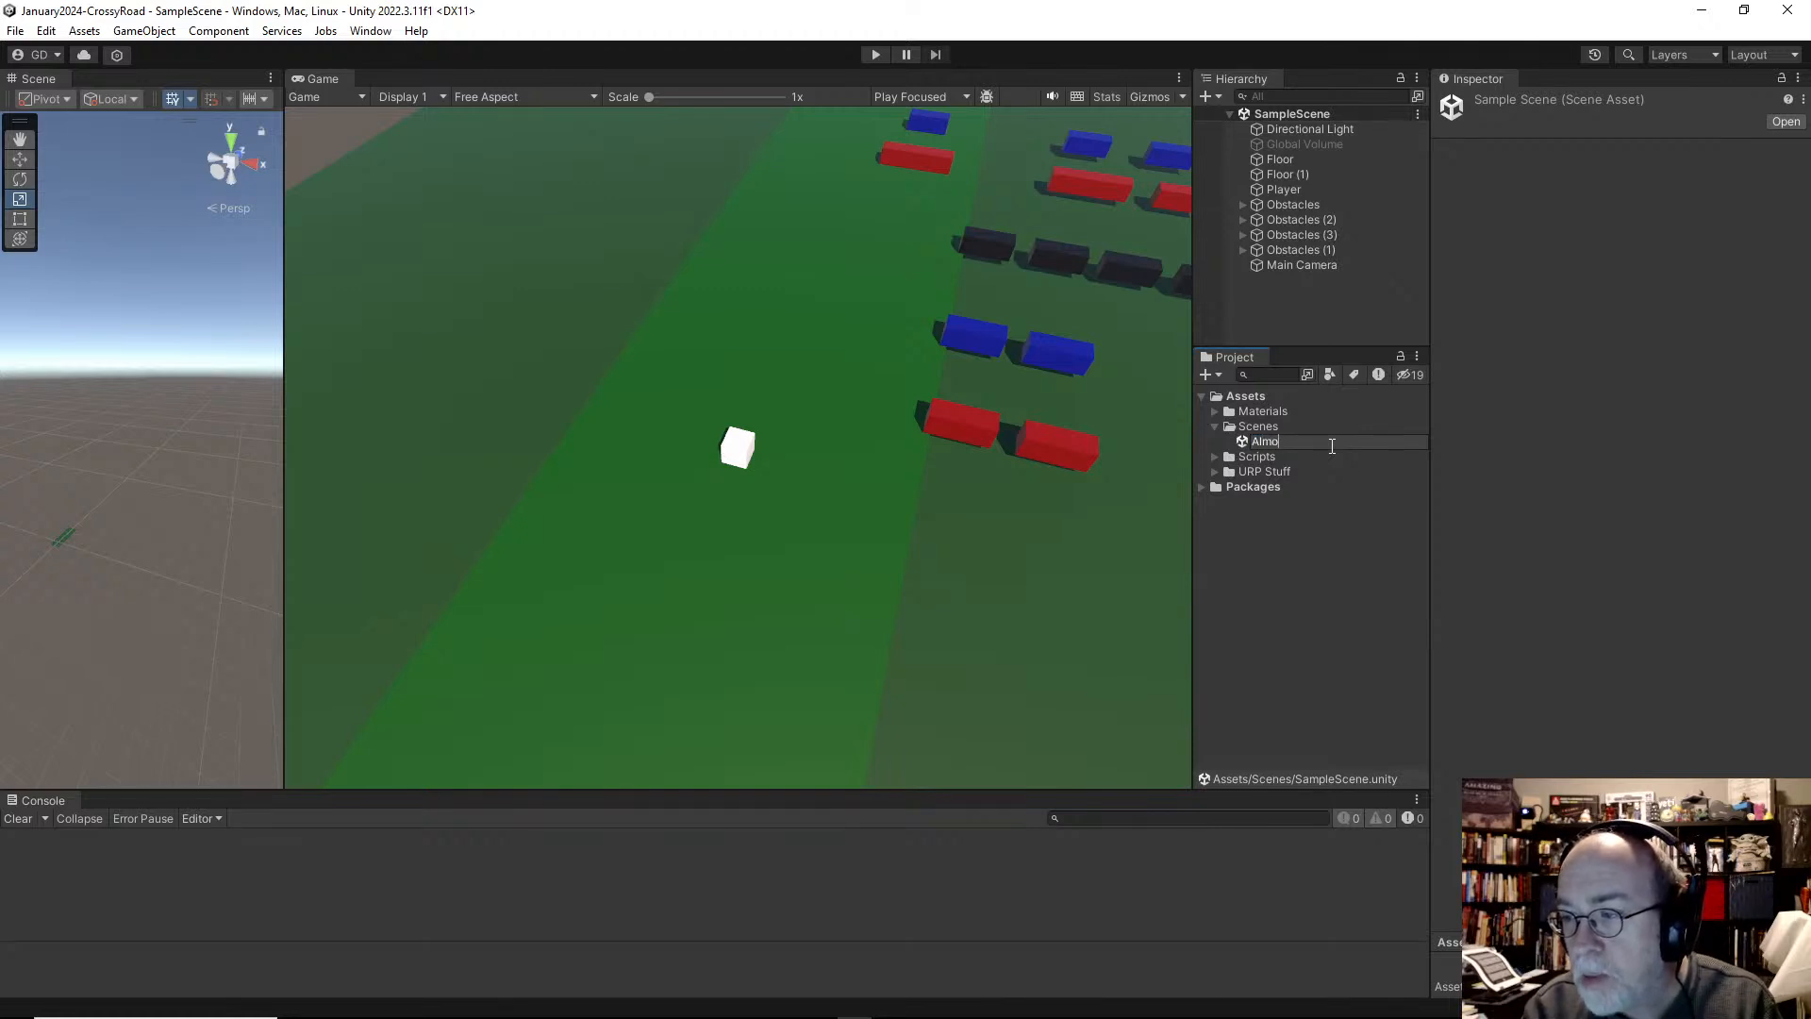
{"action": "type", "text": "stCrossyRoad_"}
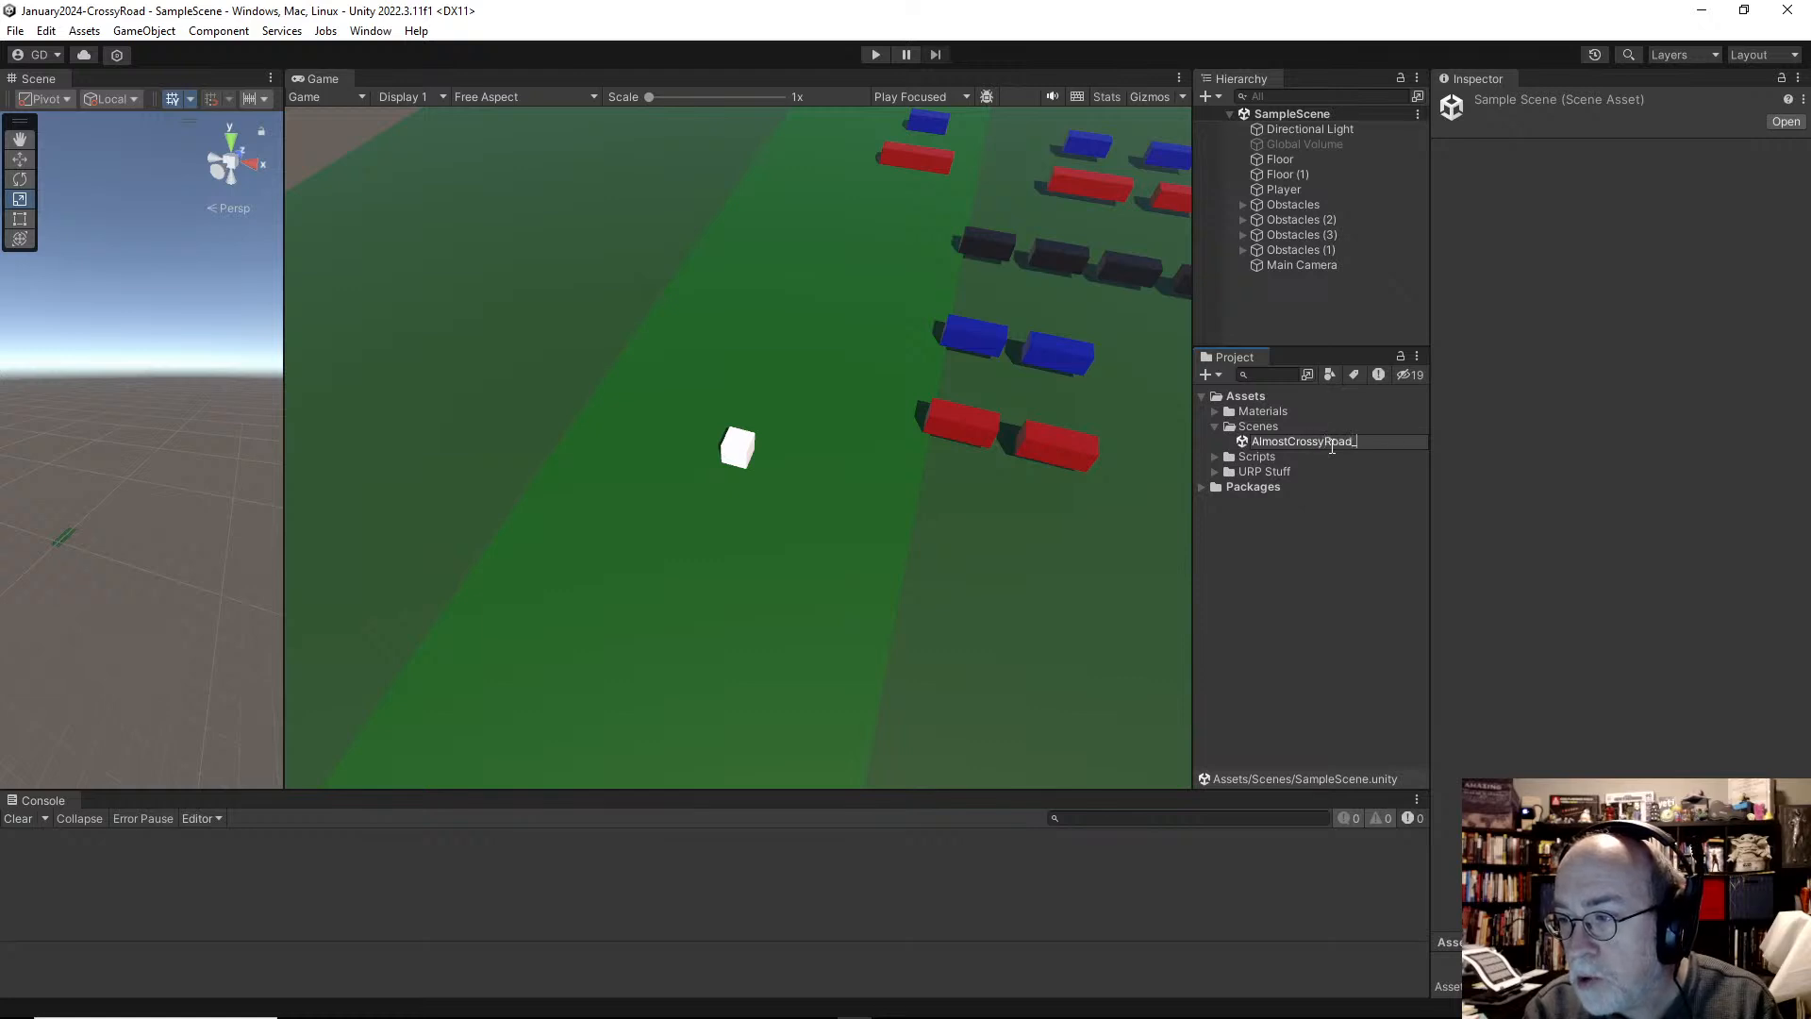
{"action": "type", "text": "01"}
{"action": "key", "text": "Return"}
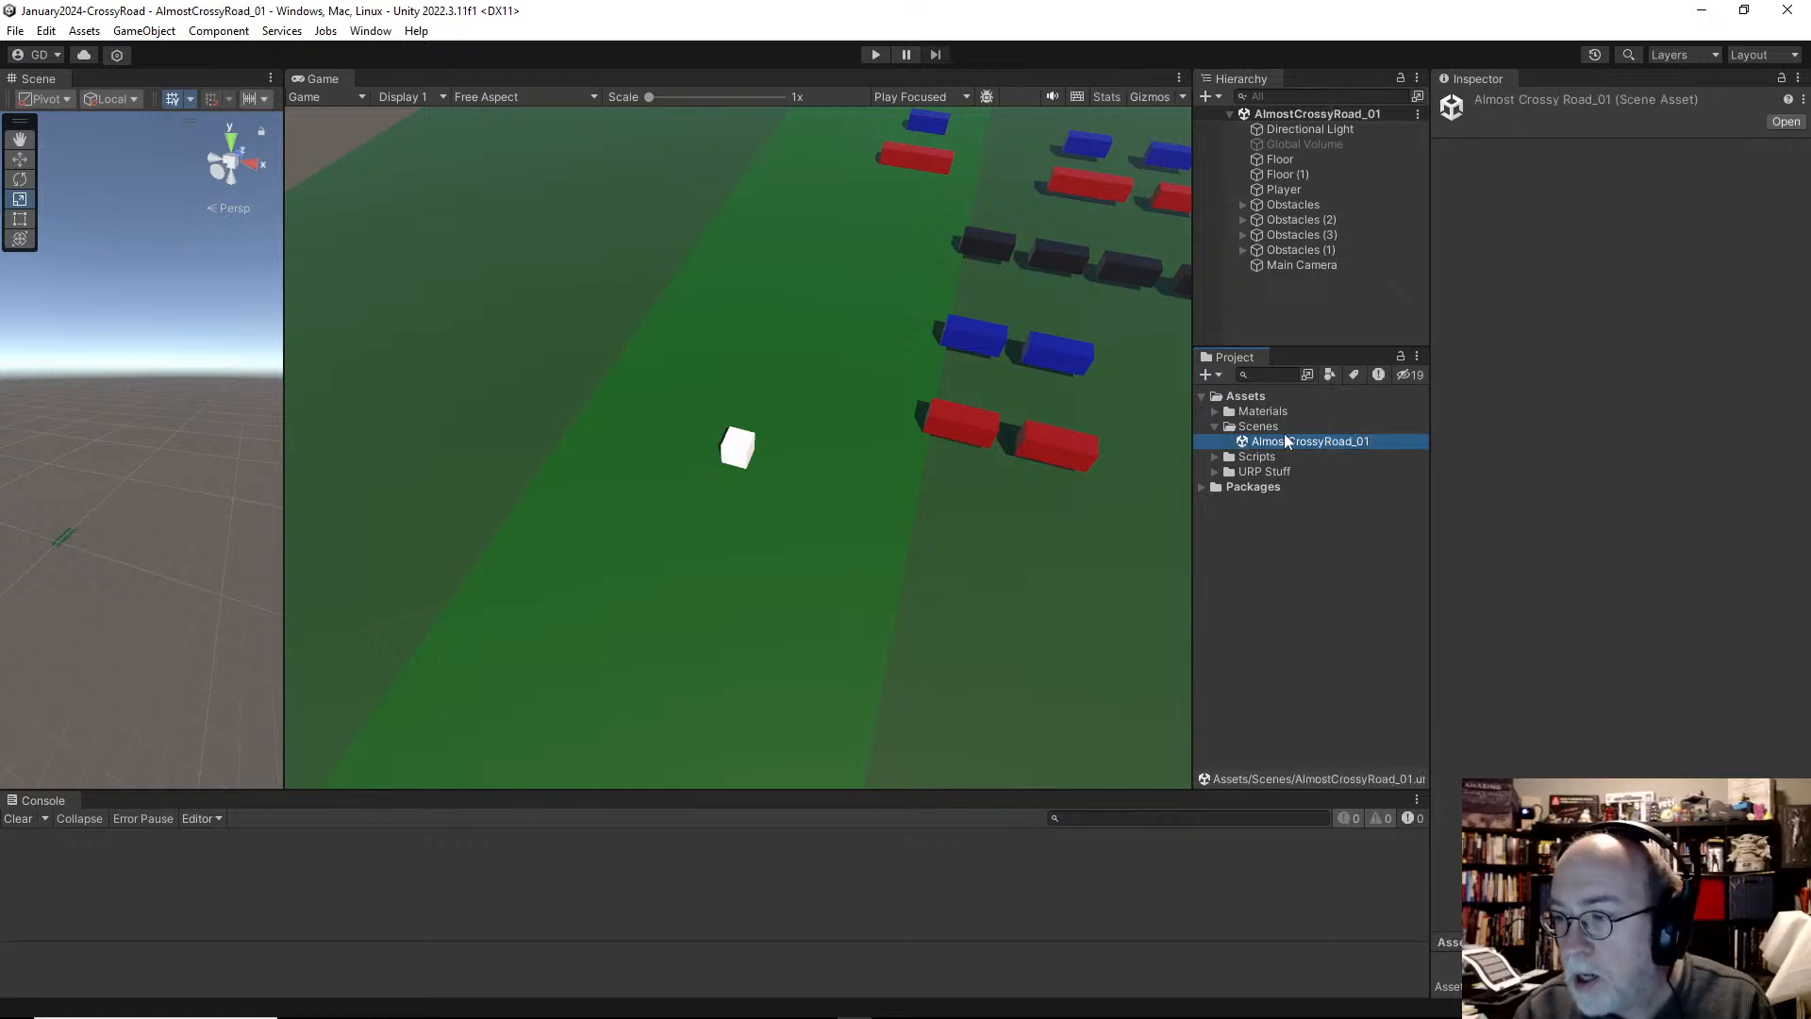
Step: Duplicate the AlmostCrossyRoad_01 scene, name the copy AlmostCrossyRoad_02, and open it
{"action": "key", "text": "ctrl+d"}
{"action": "key", "text": "F2"}
{"action": "key", "text": "End"}
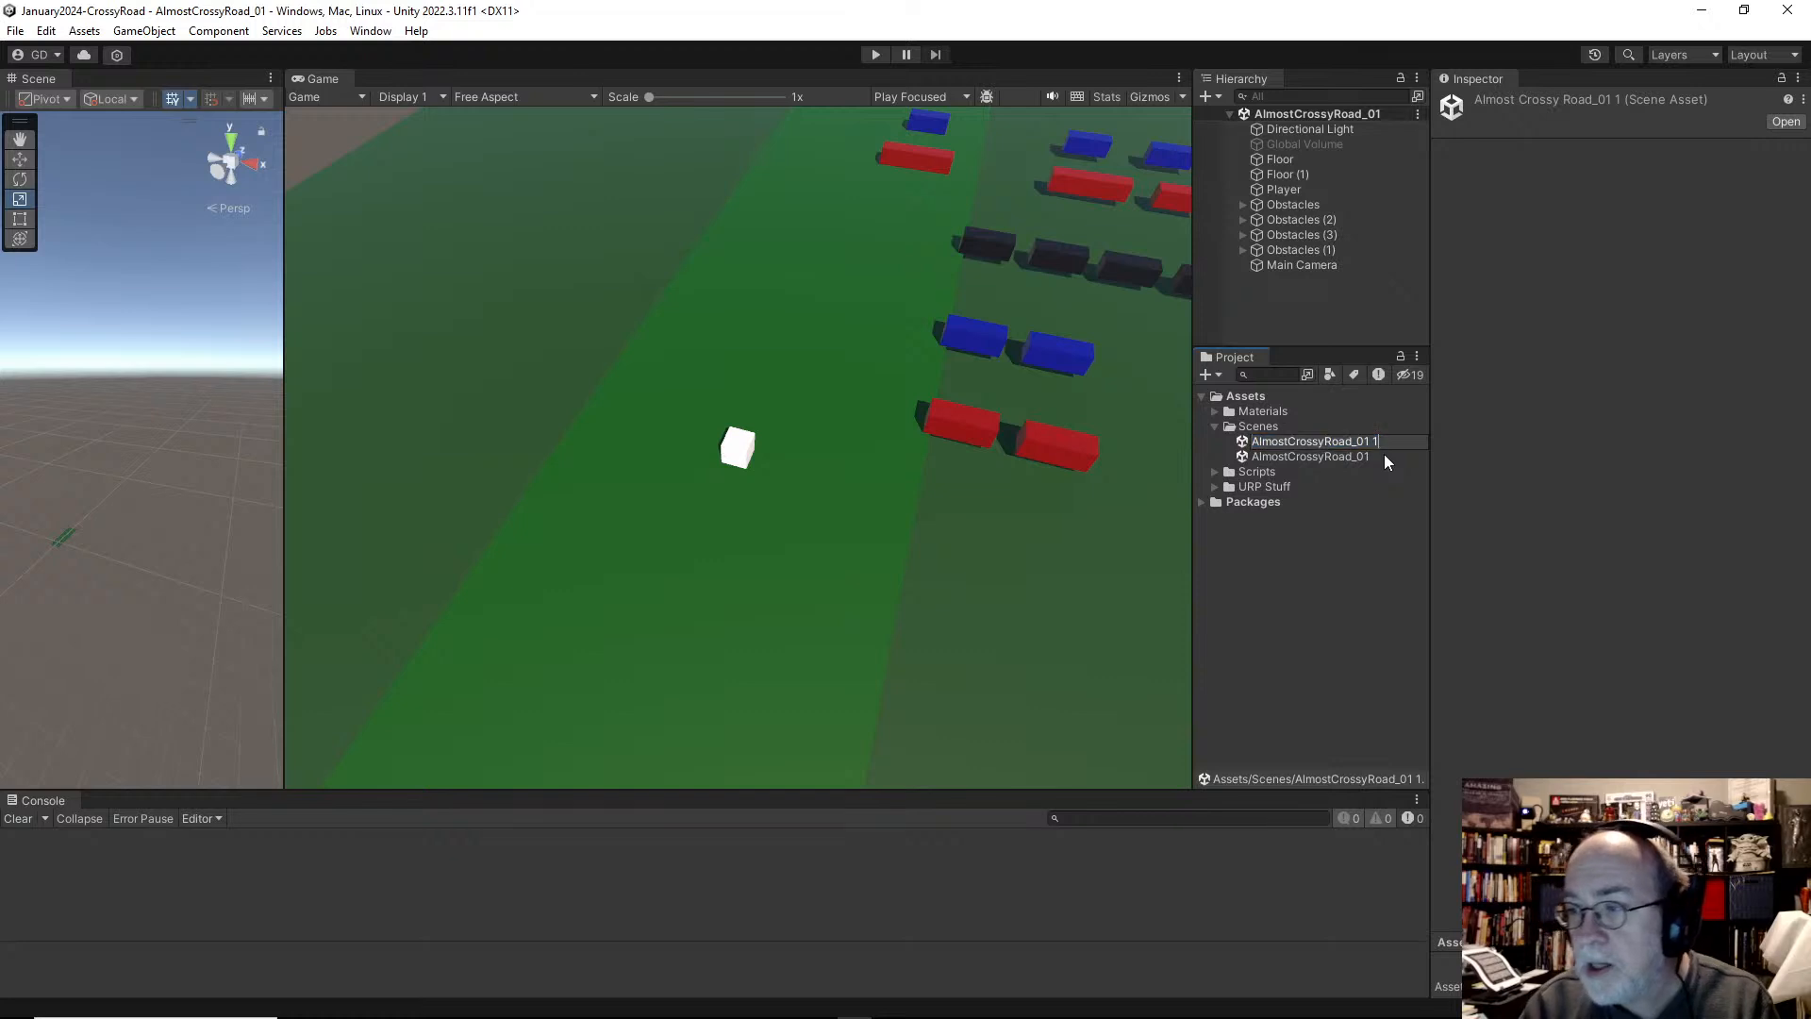
{"action": "key", "text": "BackSpace"}
{"action": "type", "text": "2"}
{"action": "key", "text": "Return"}
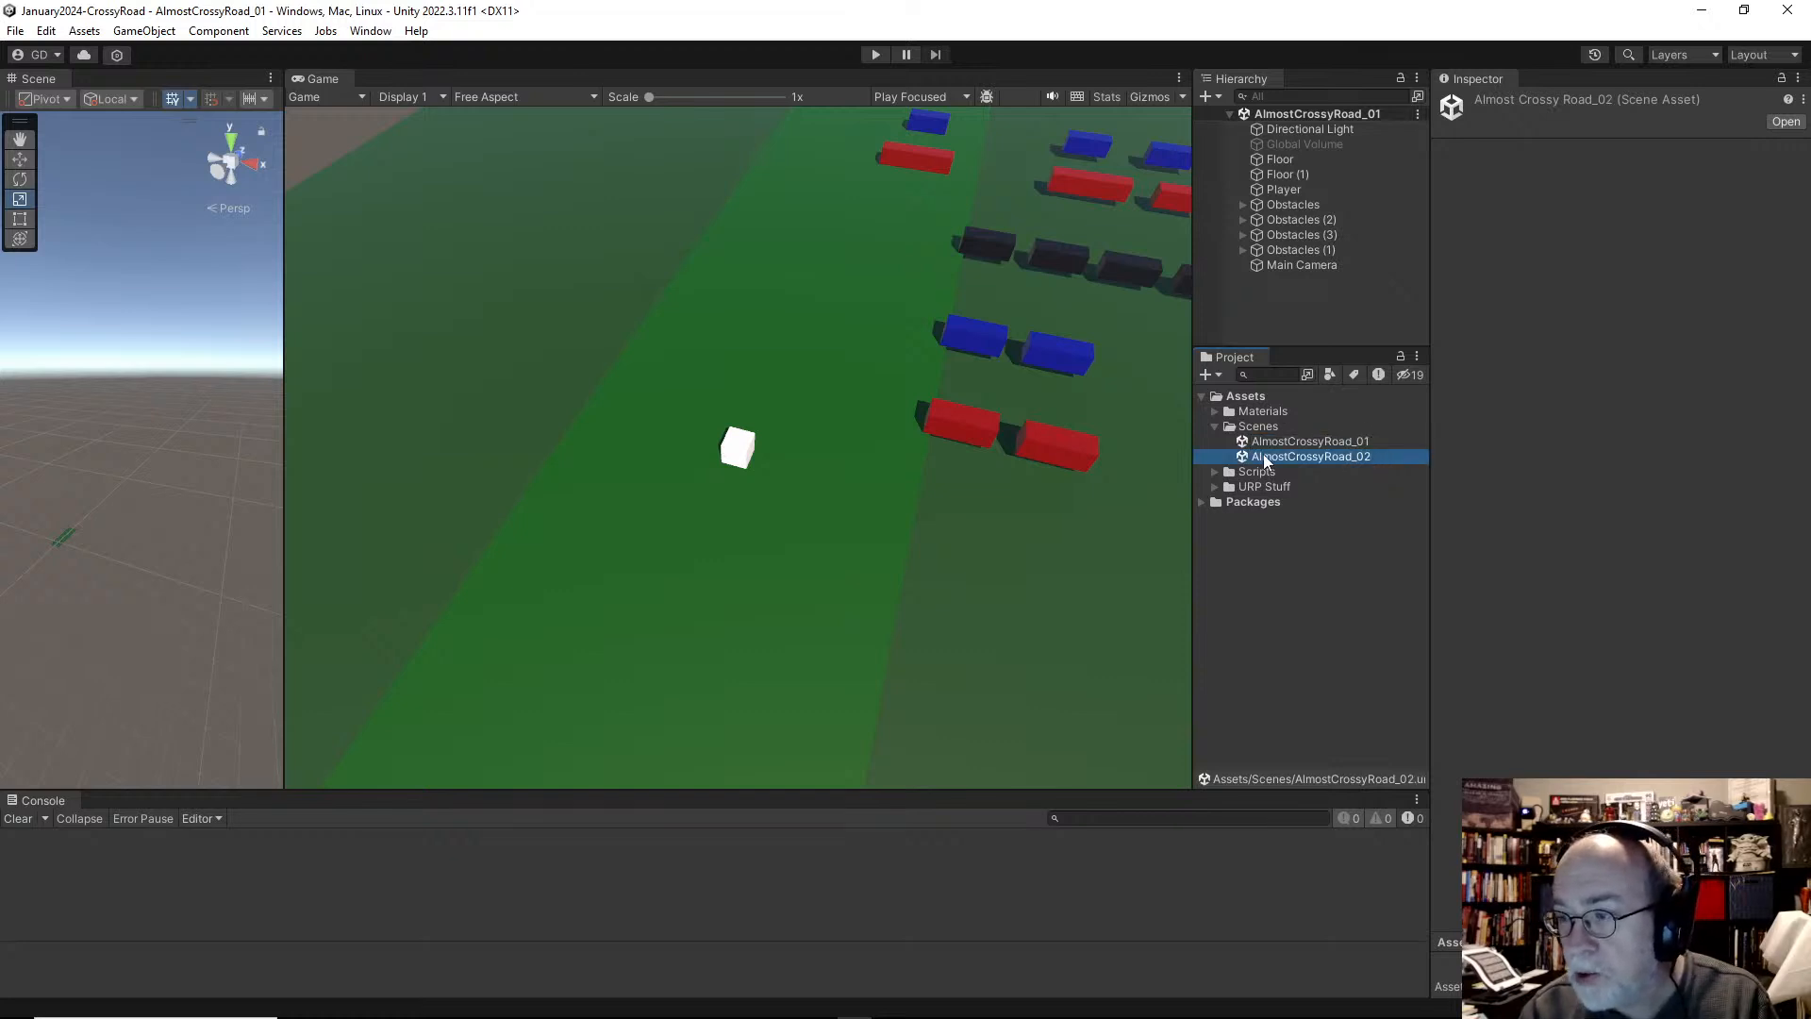
{"action": "double_click", "coordinate": [1320, 455]}
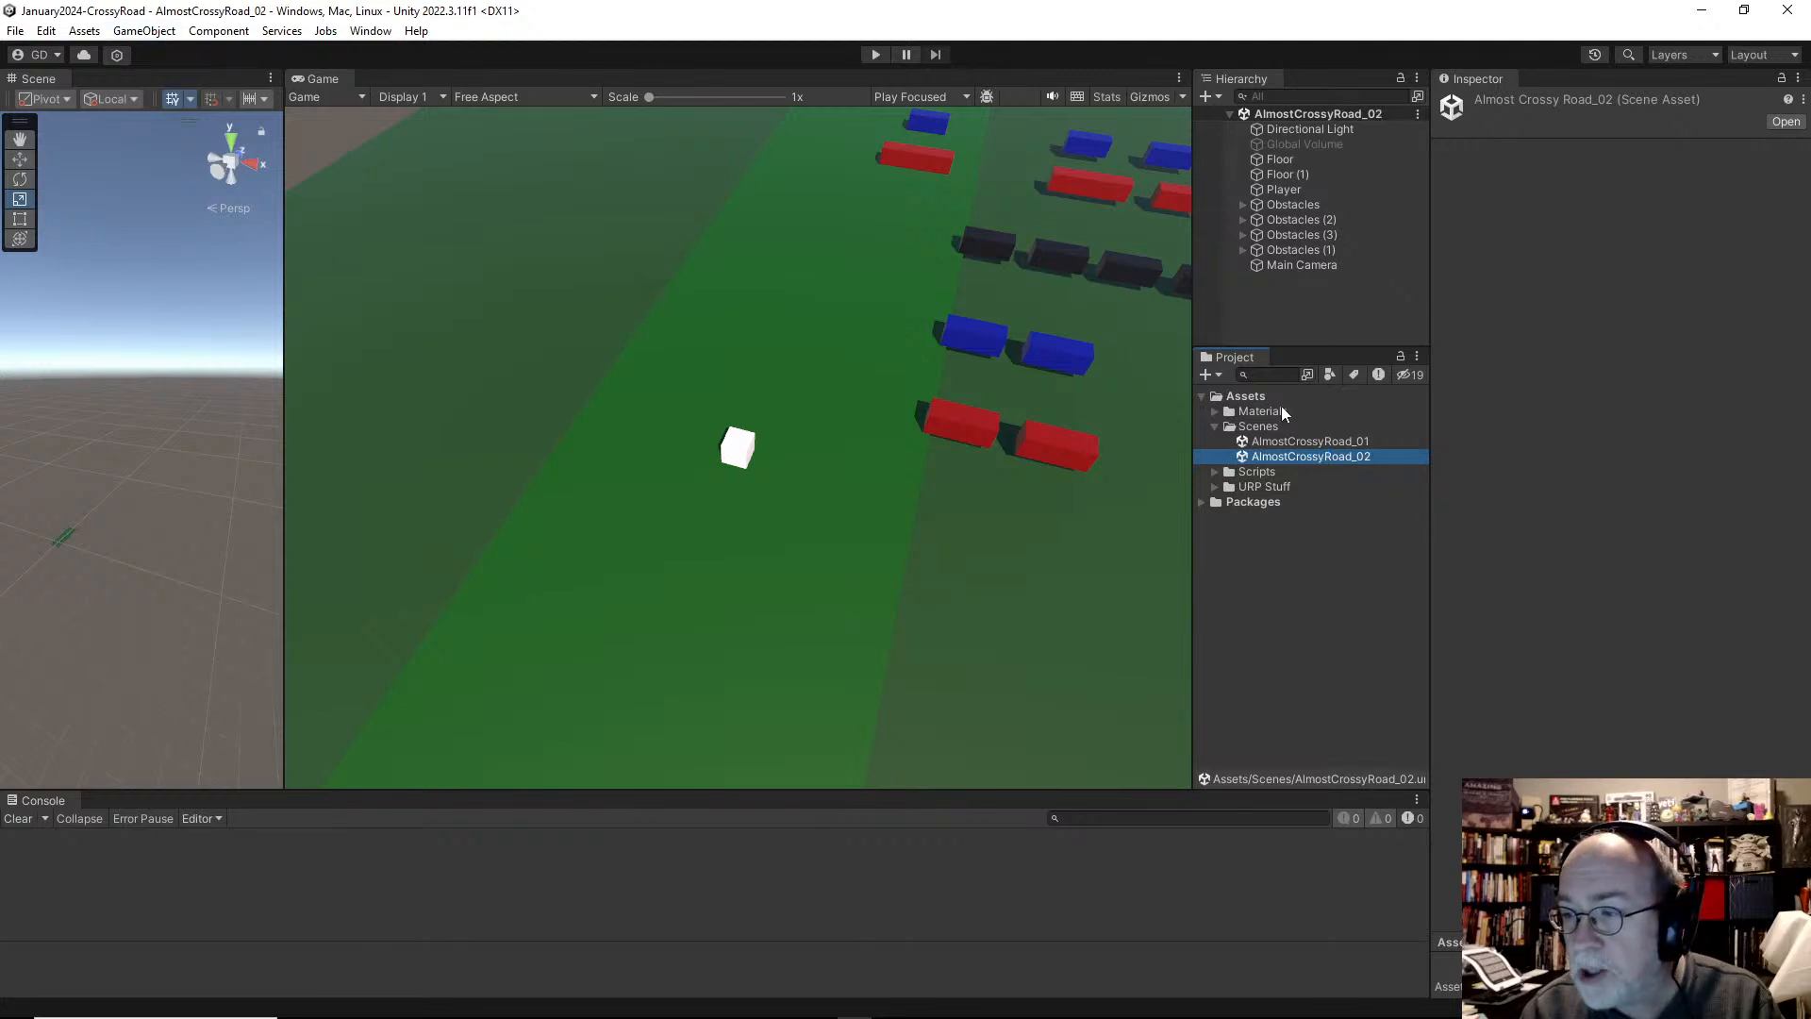
Step: Create a new folder named Screenshots directly inside the project's Assets folder
{"action": "right_click", "coordinate": [1255, 397]}
{"action": "mouse_move", "coordinate": [1374, 418]}
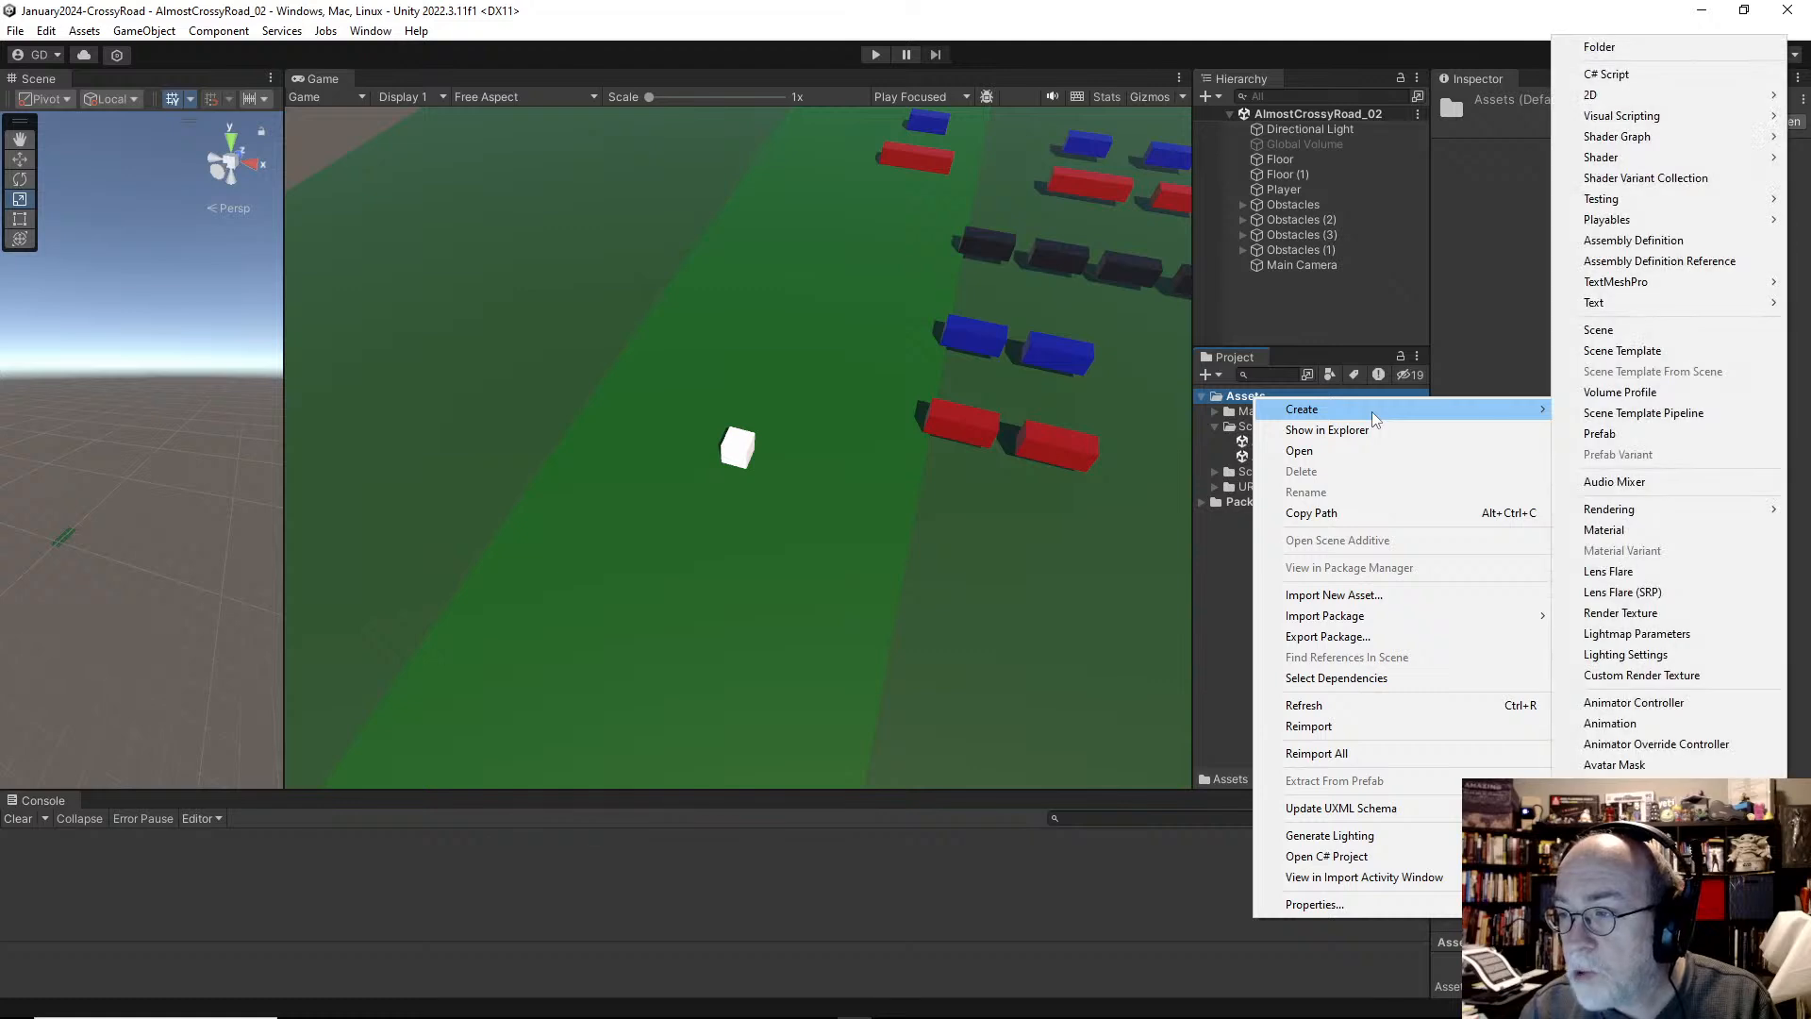
{"action": "left_click", "coordinate": [1644, 50]}
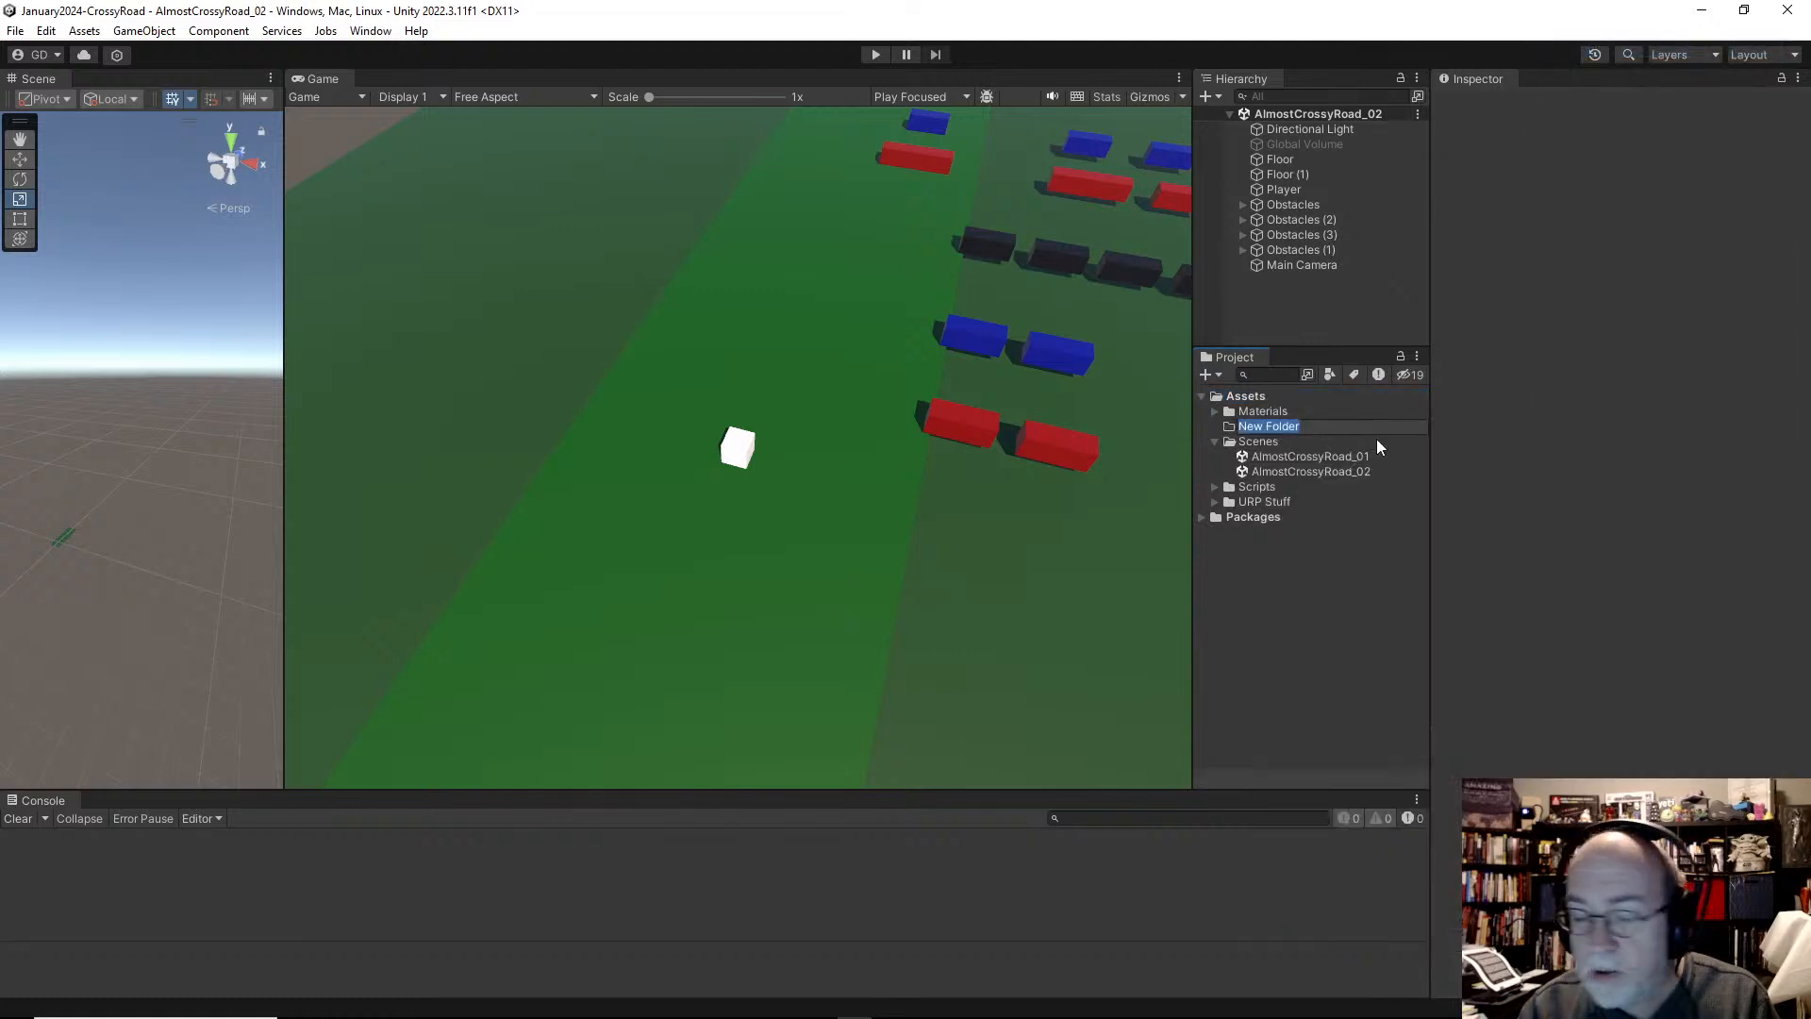
{"action": "type", "text": "Screenshots"}
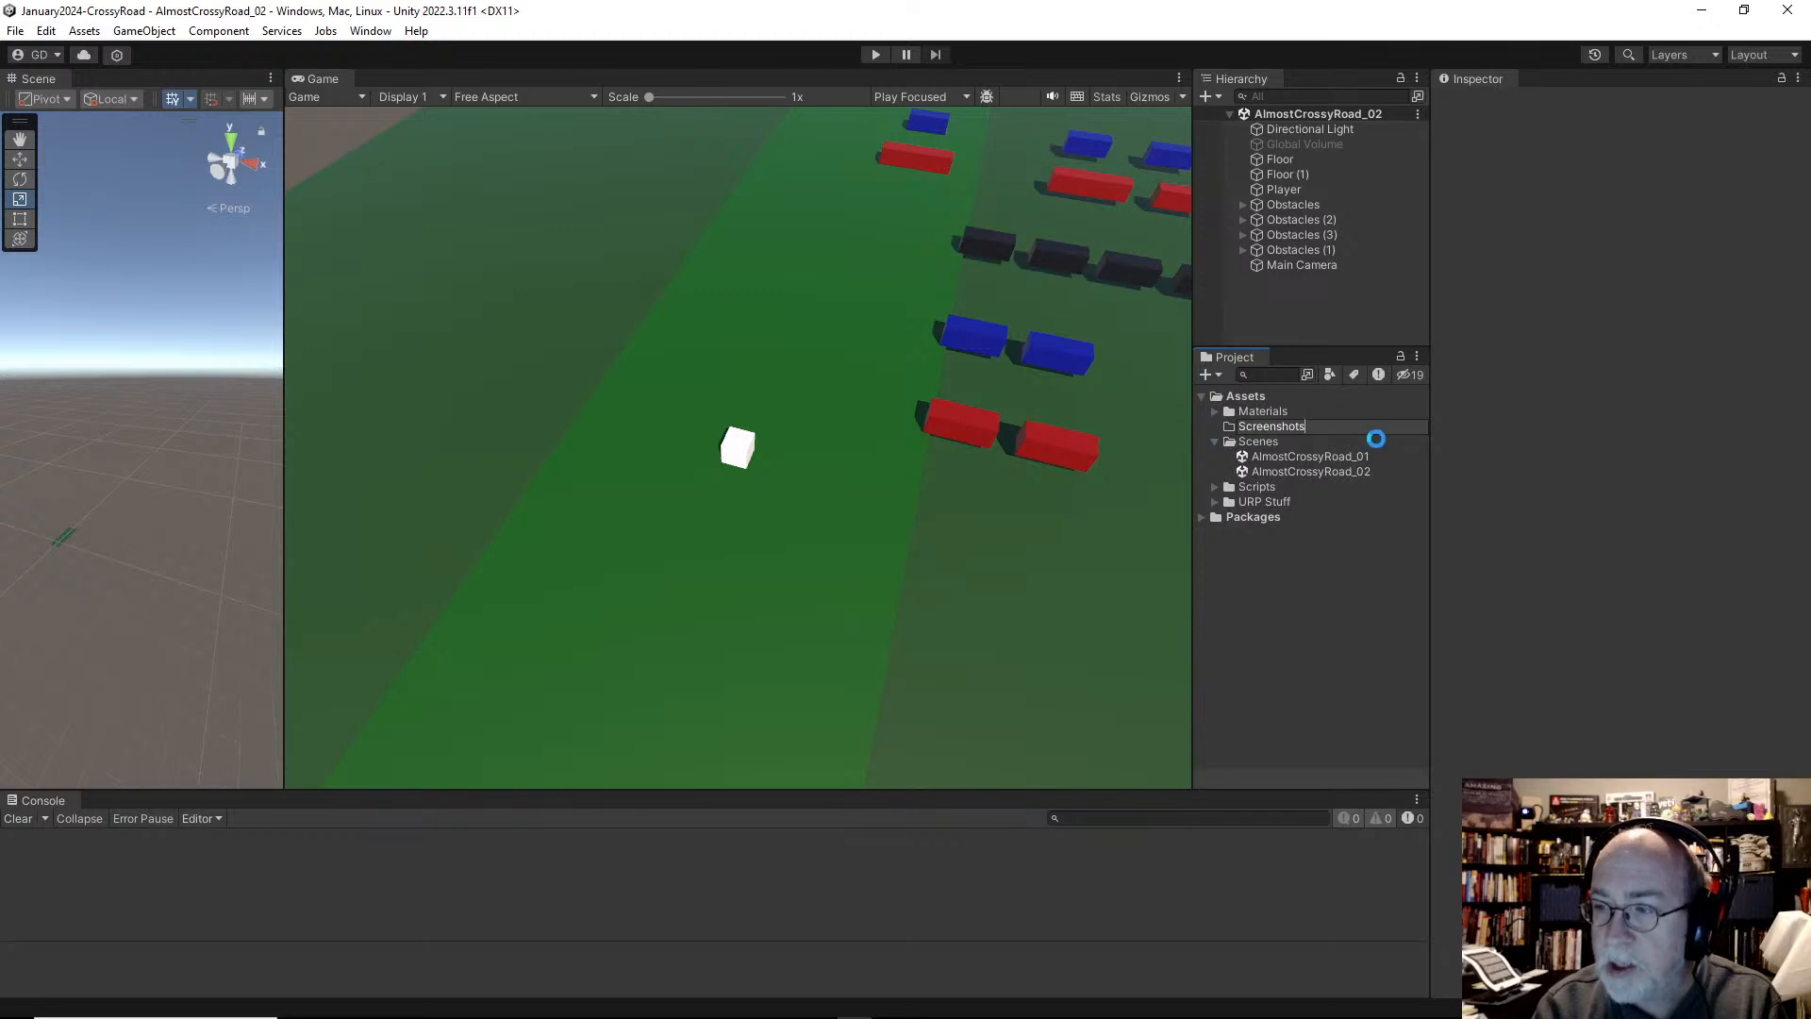
{"action": "key", "text": "Return"}
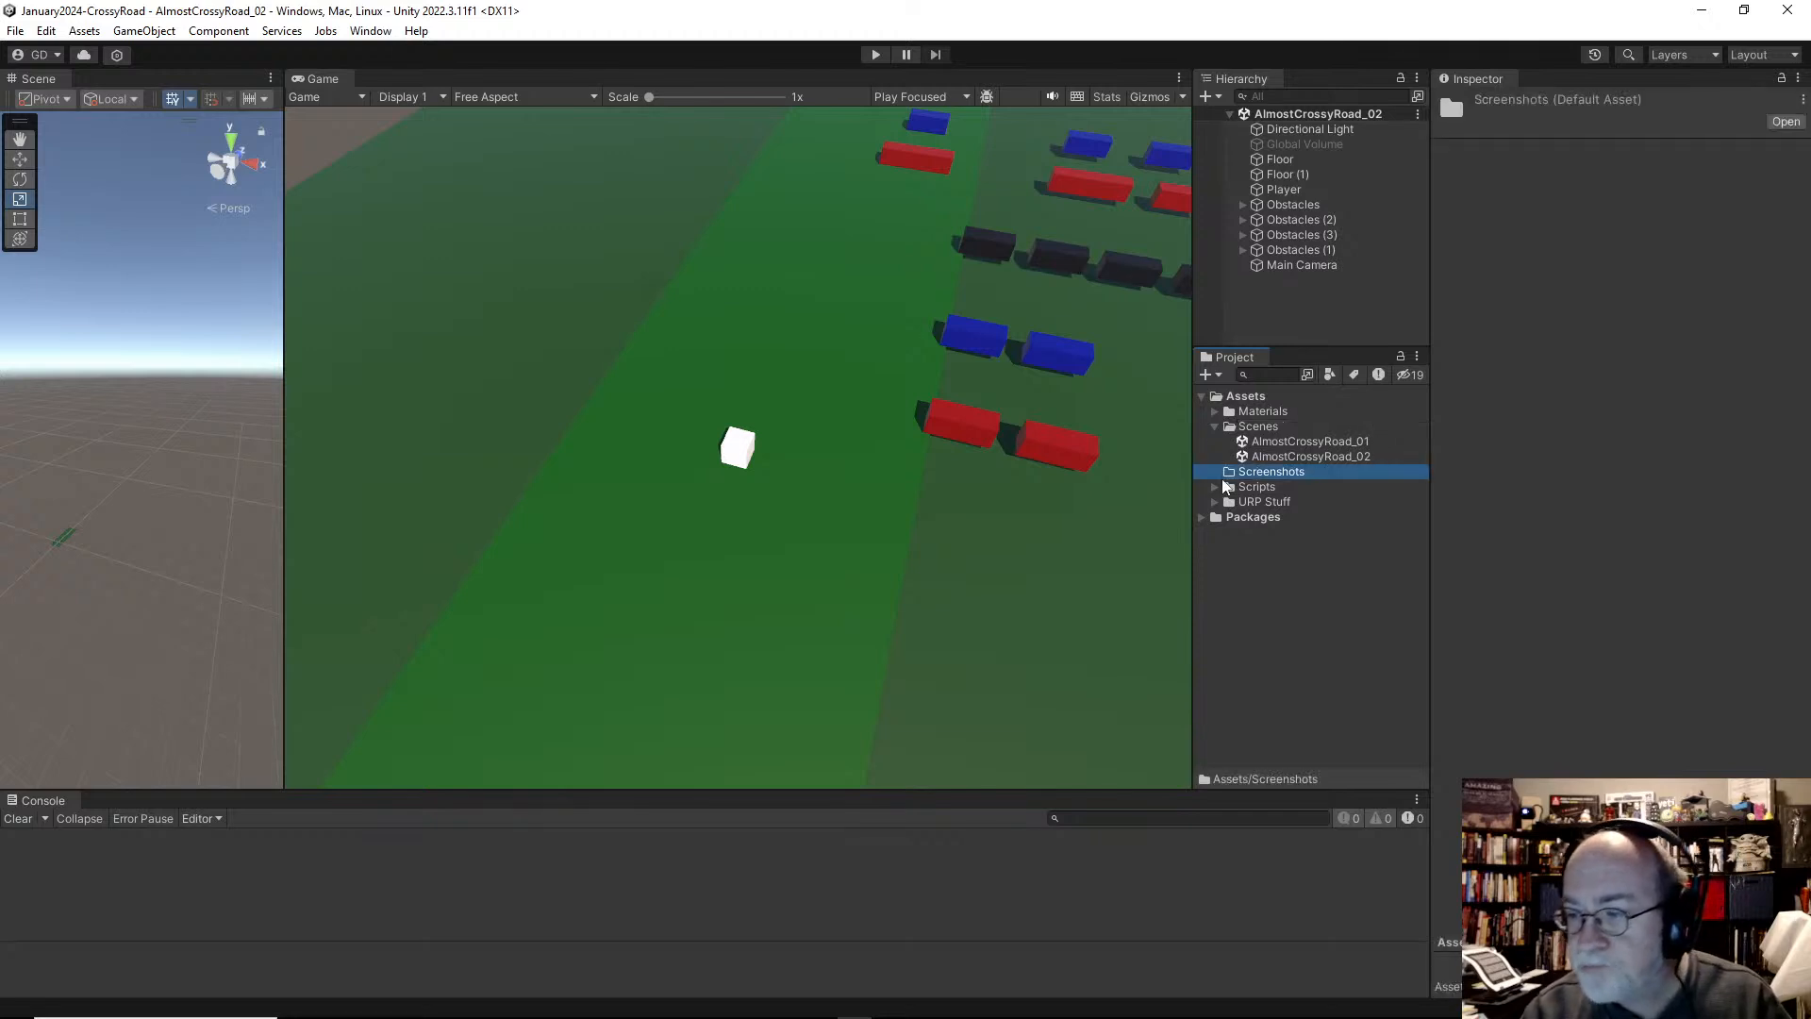
Step: Show the project's new Screenshots folder in File Explorer
{"action": "right_click", "coordinate": [1269, 474]}
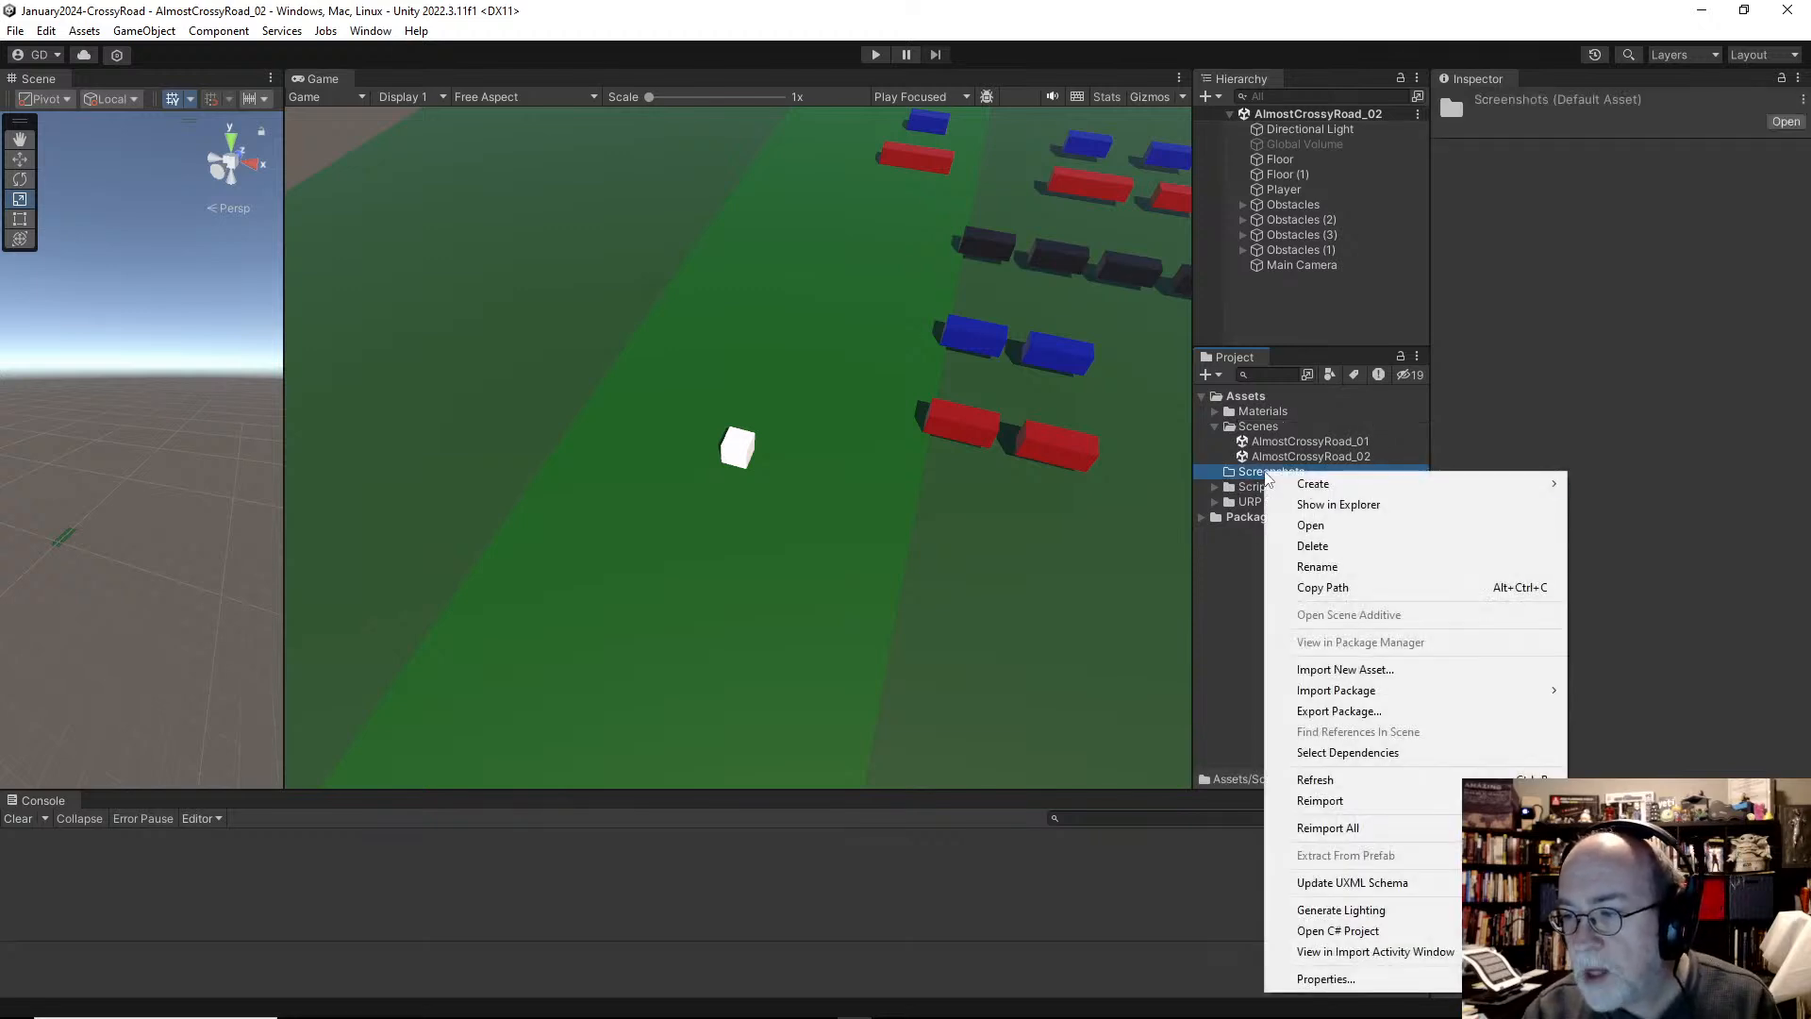
{"action": "left_click", "coordinate": [1360, 504]}
{"action": "left_click", "coordinate": [811, 665]}
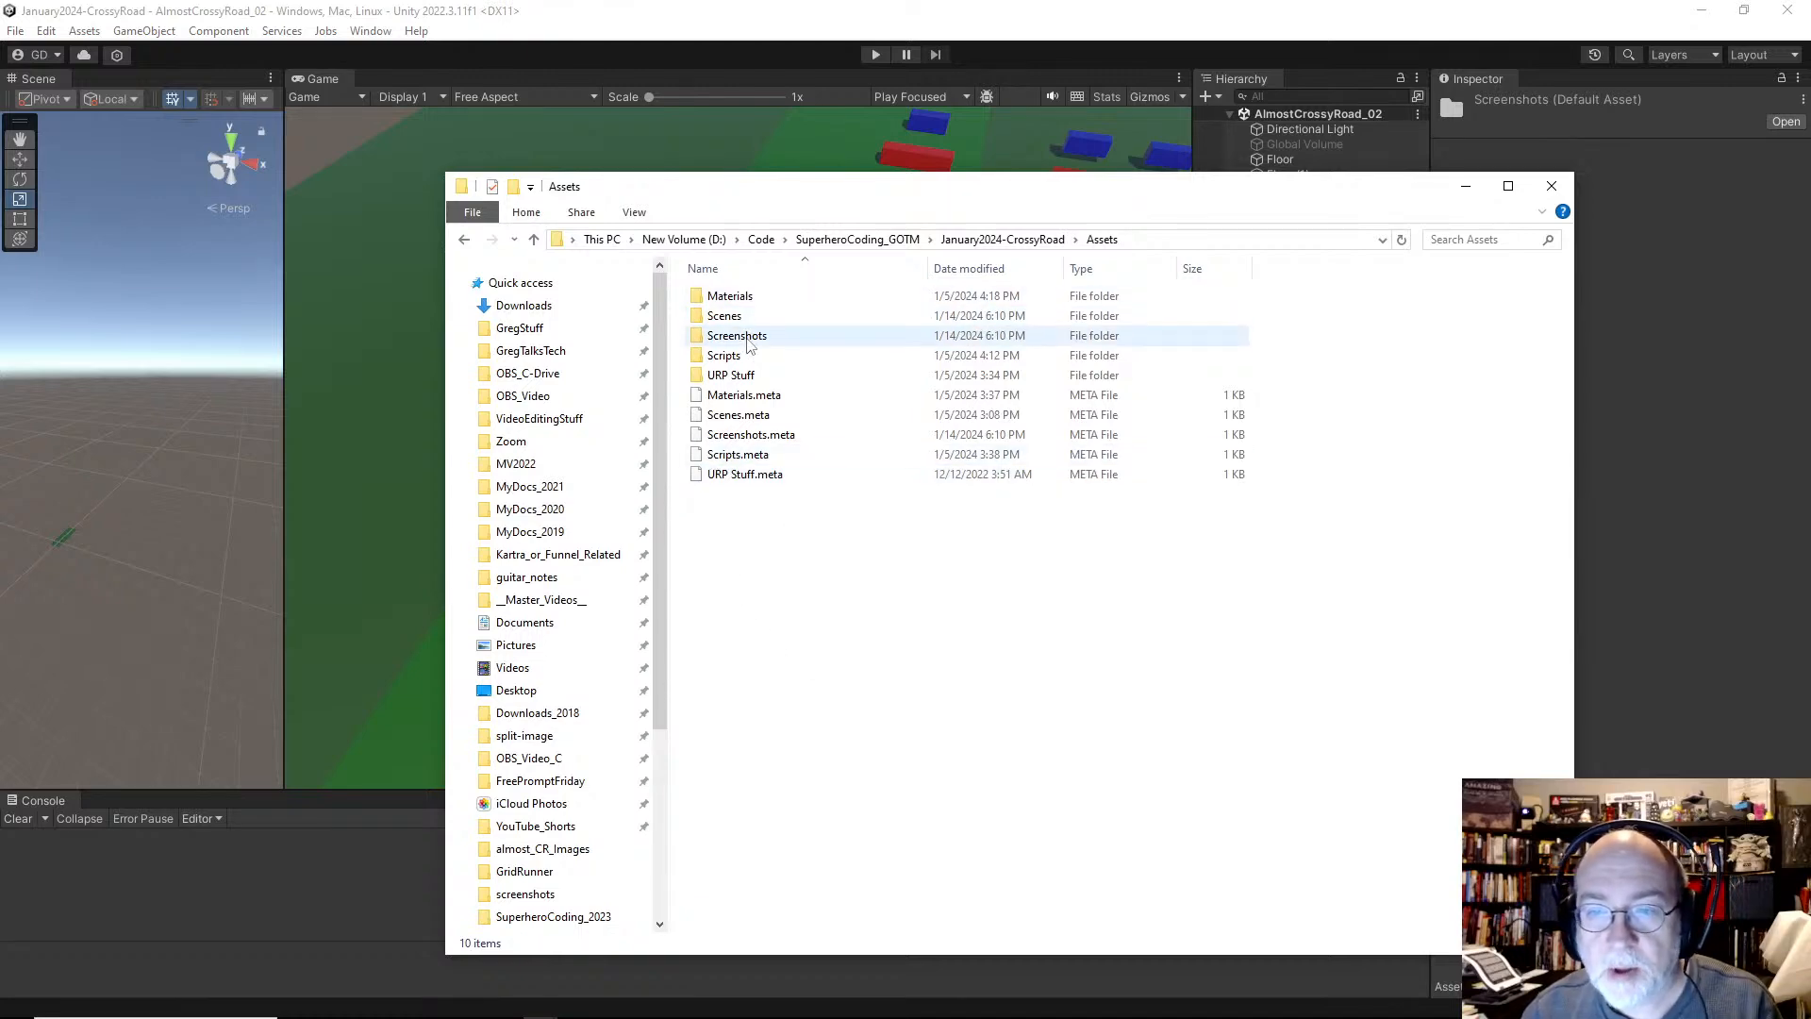
Step: Paste the copied gameplay screenshot files into the project's Assets/Screenshots folder and close both File Explorer windows
{"action": "left_click", "coordinate": [748, 341]}
{"action": "double_click", "coordinate": [748, 337]}
{"action": "key", "text": "alt+Tab"}
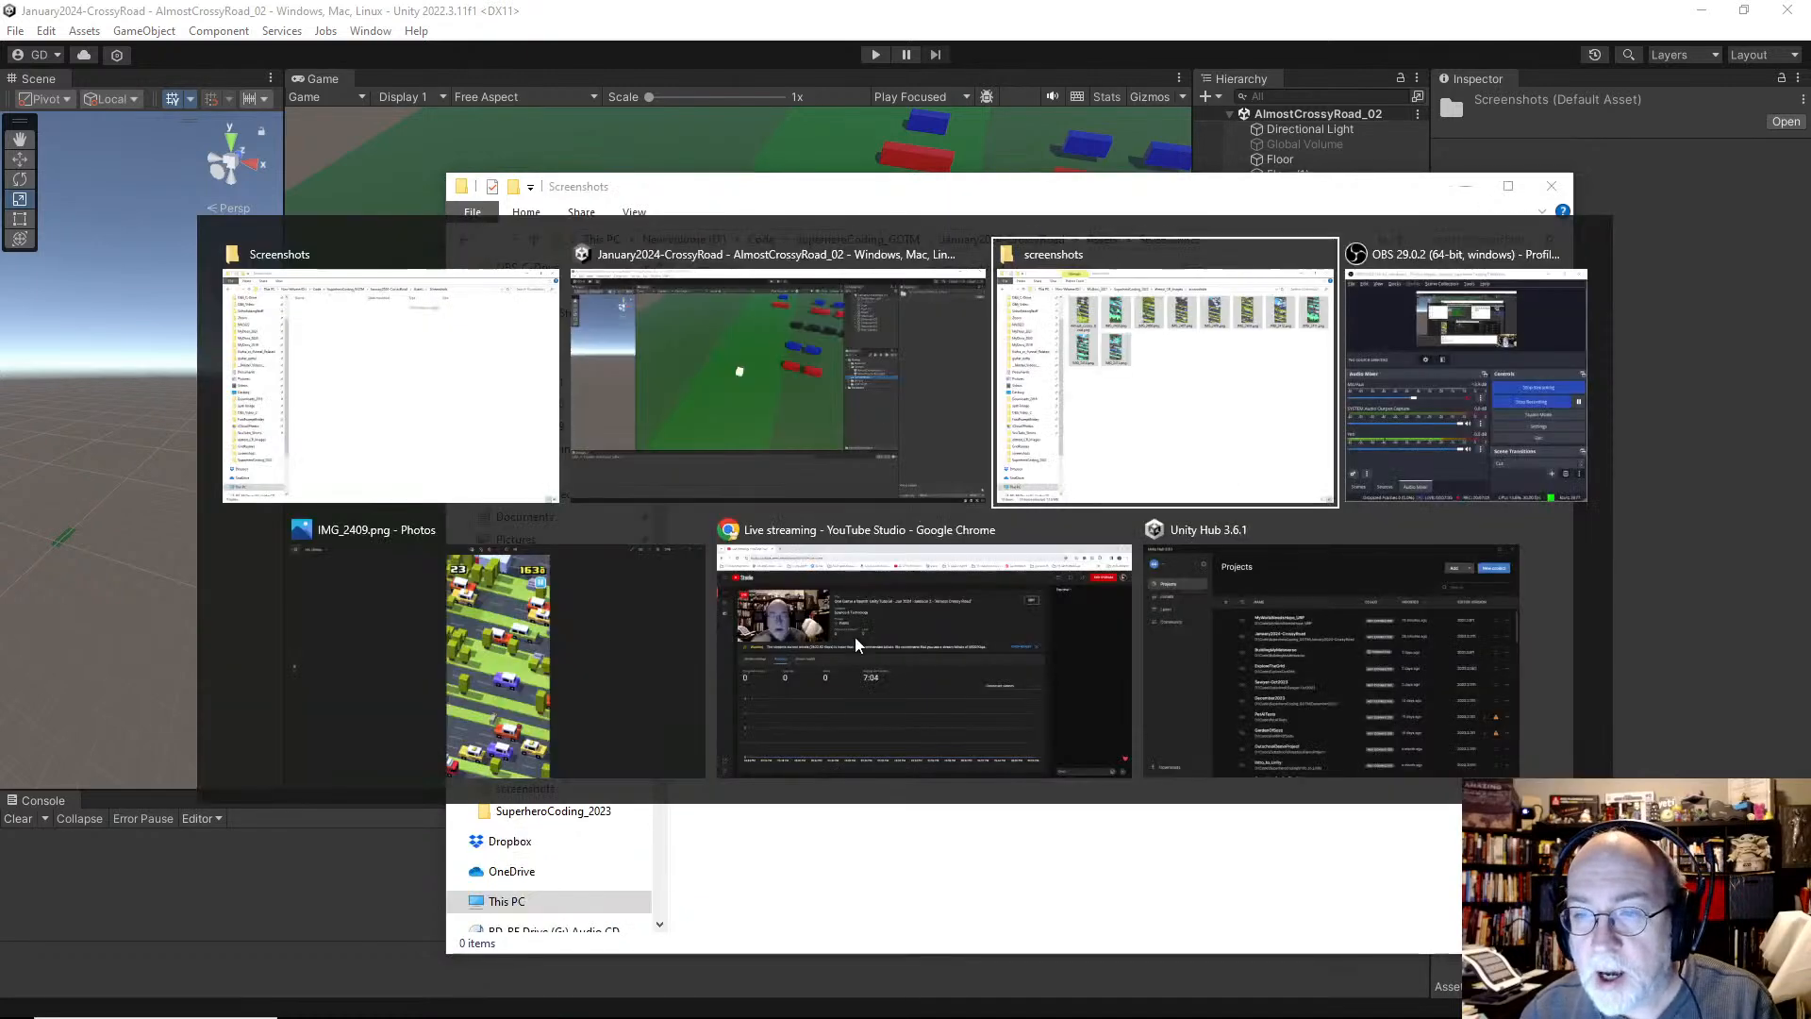
{"action": "key", "text": "alt+Tab"}
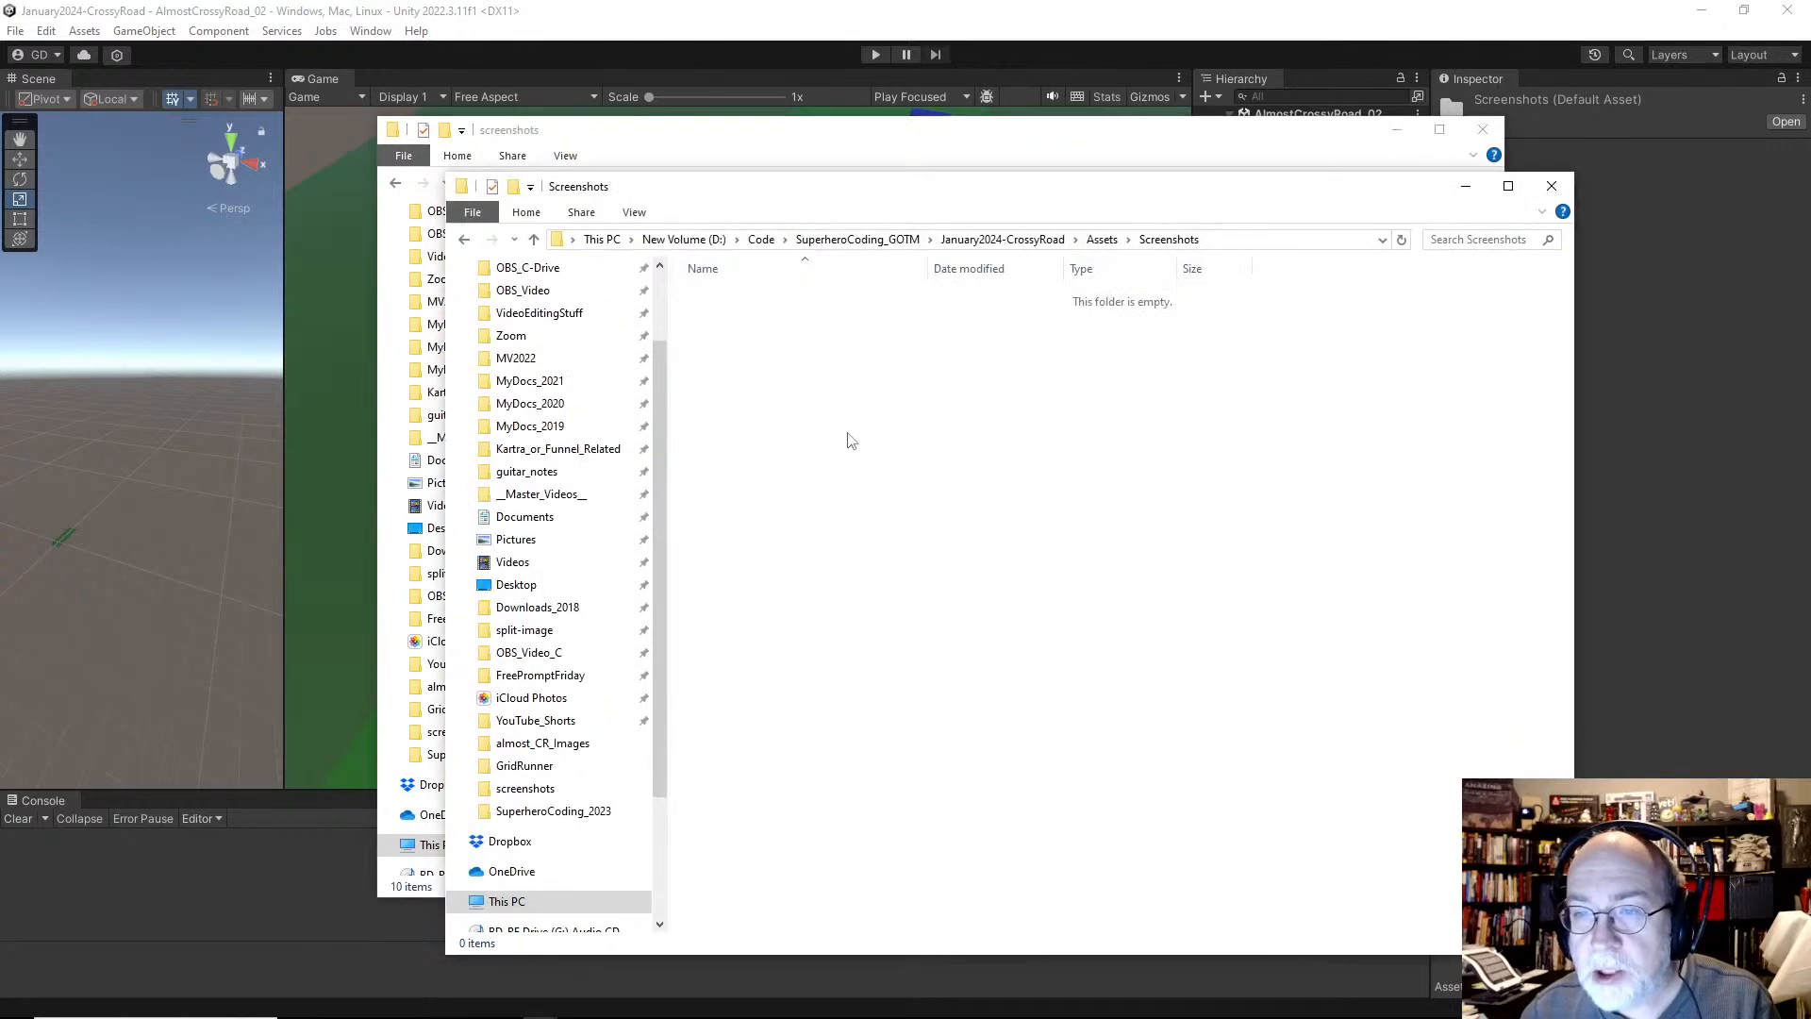
{"action": "key", "text": "ctrl+v"}
{"action": "left_click", "coordinate": [892, 688]}
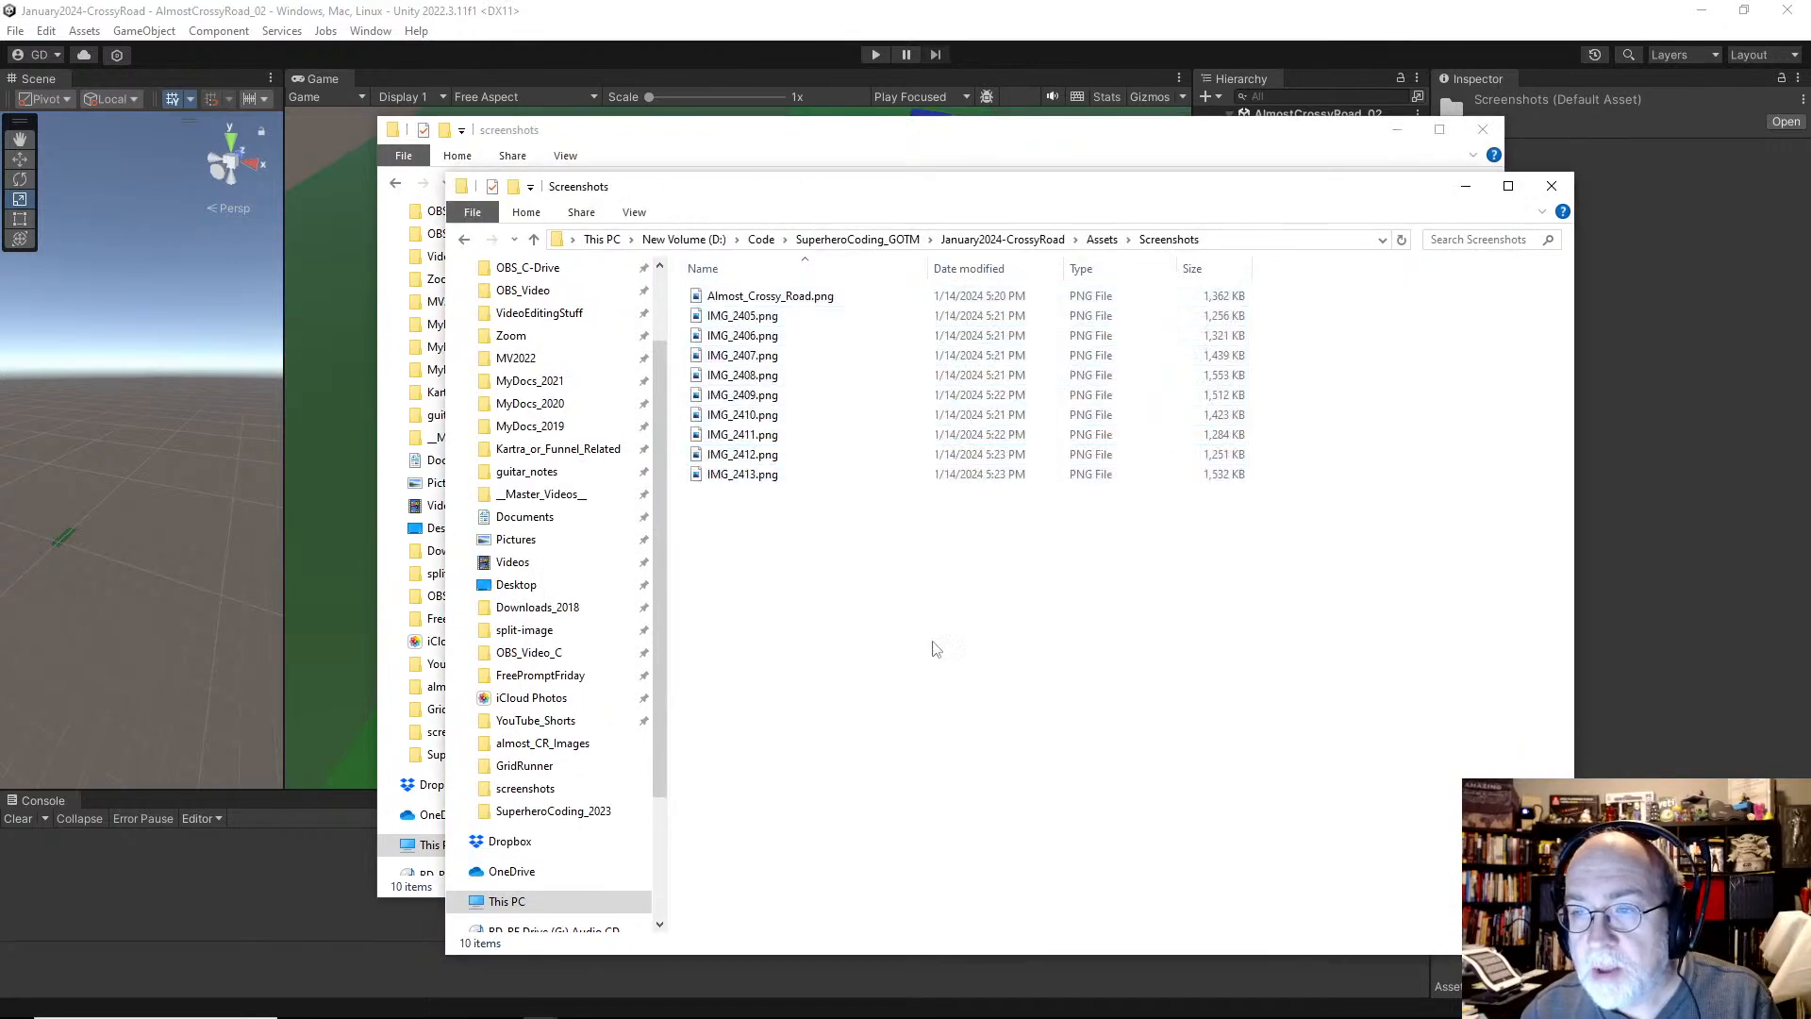
{"action": "left_click", "coordinate": [1552, 186]}
{"action": "left_click", "coordinate": [1500, 129]}
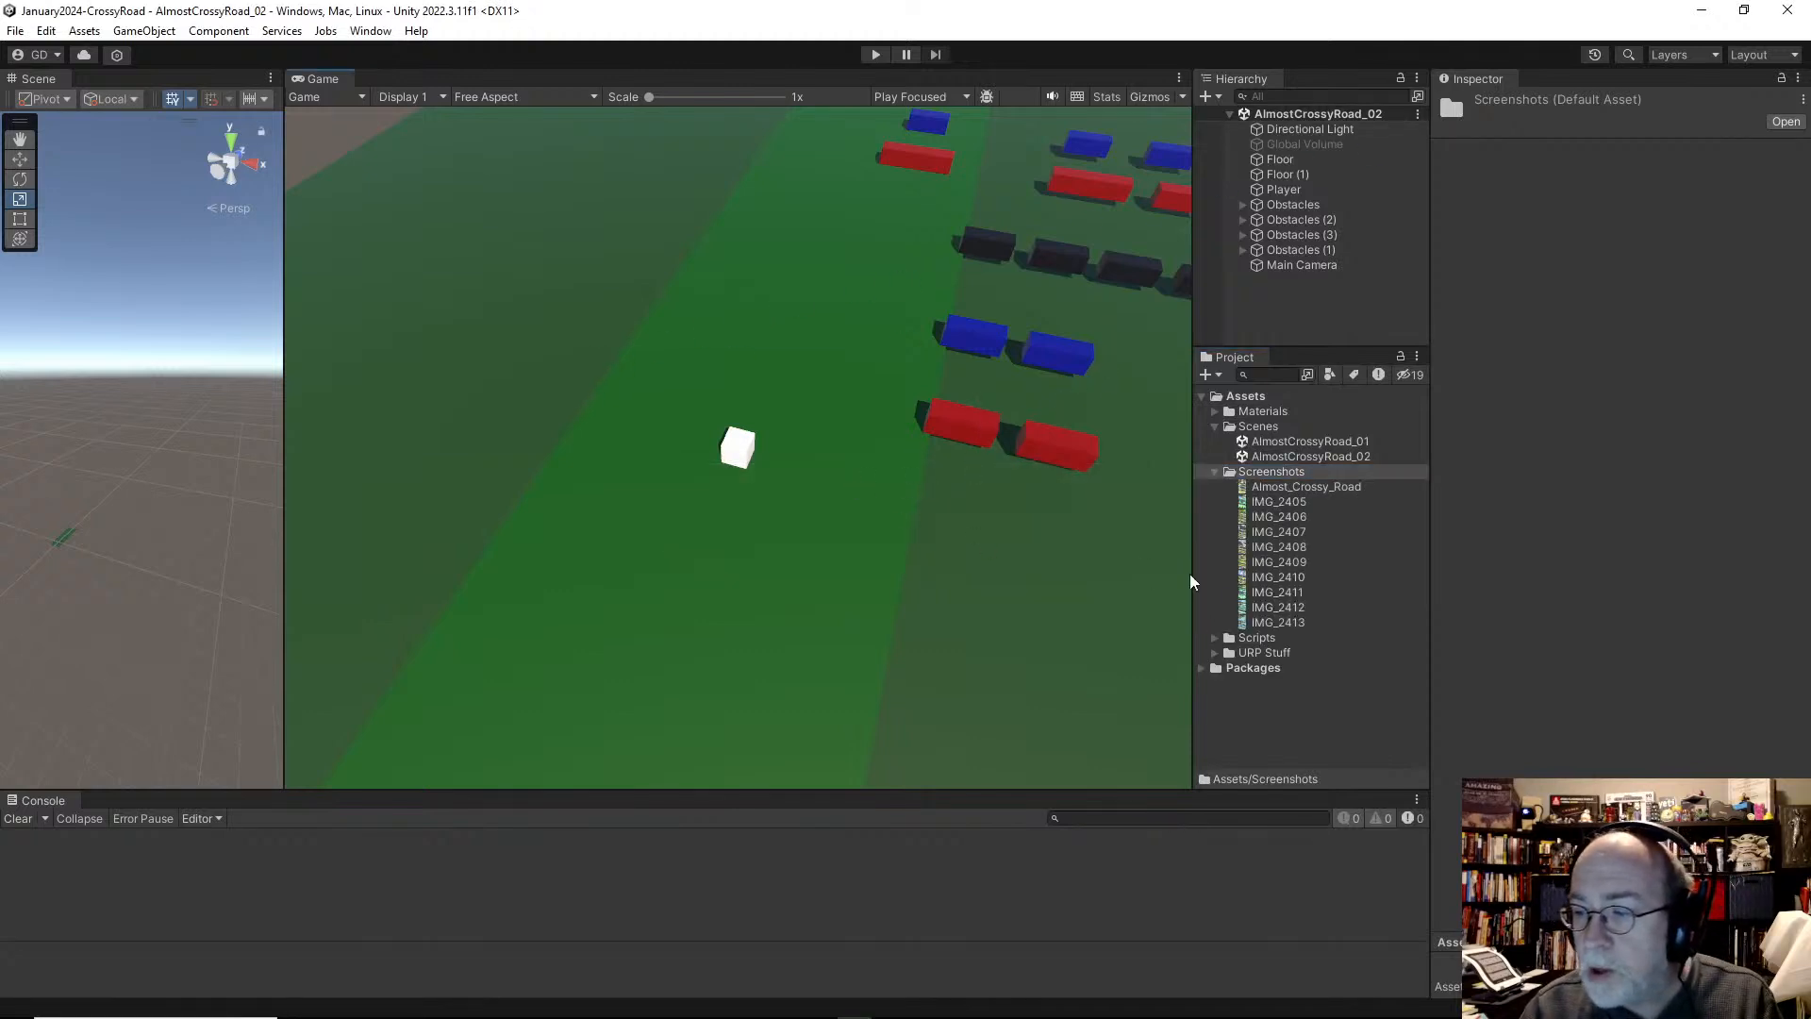
Step: Look through several of the newly imported images in the Screenshots folder, ending on IMG_2406
{"action": "left_click", "coordinate": [1302, 608]}
{"action": "left_click", "coordinate": [1299, 578]}
{"action": "left_click", "coordinate": [1290, 547]}
{"action": "left_click", "coordinate": [1282, 501]}
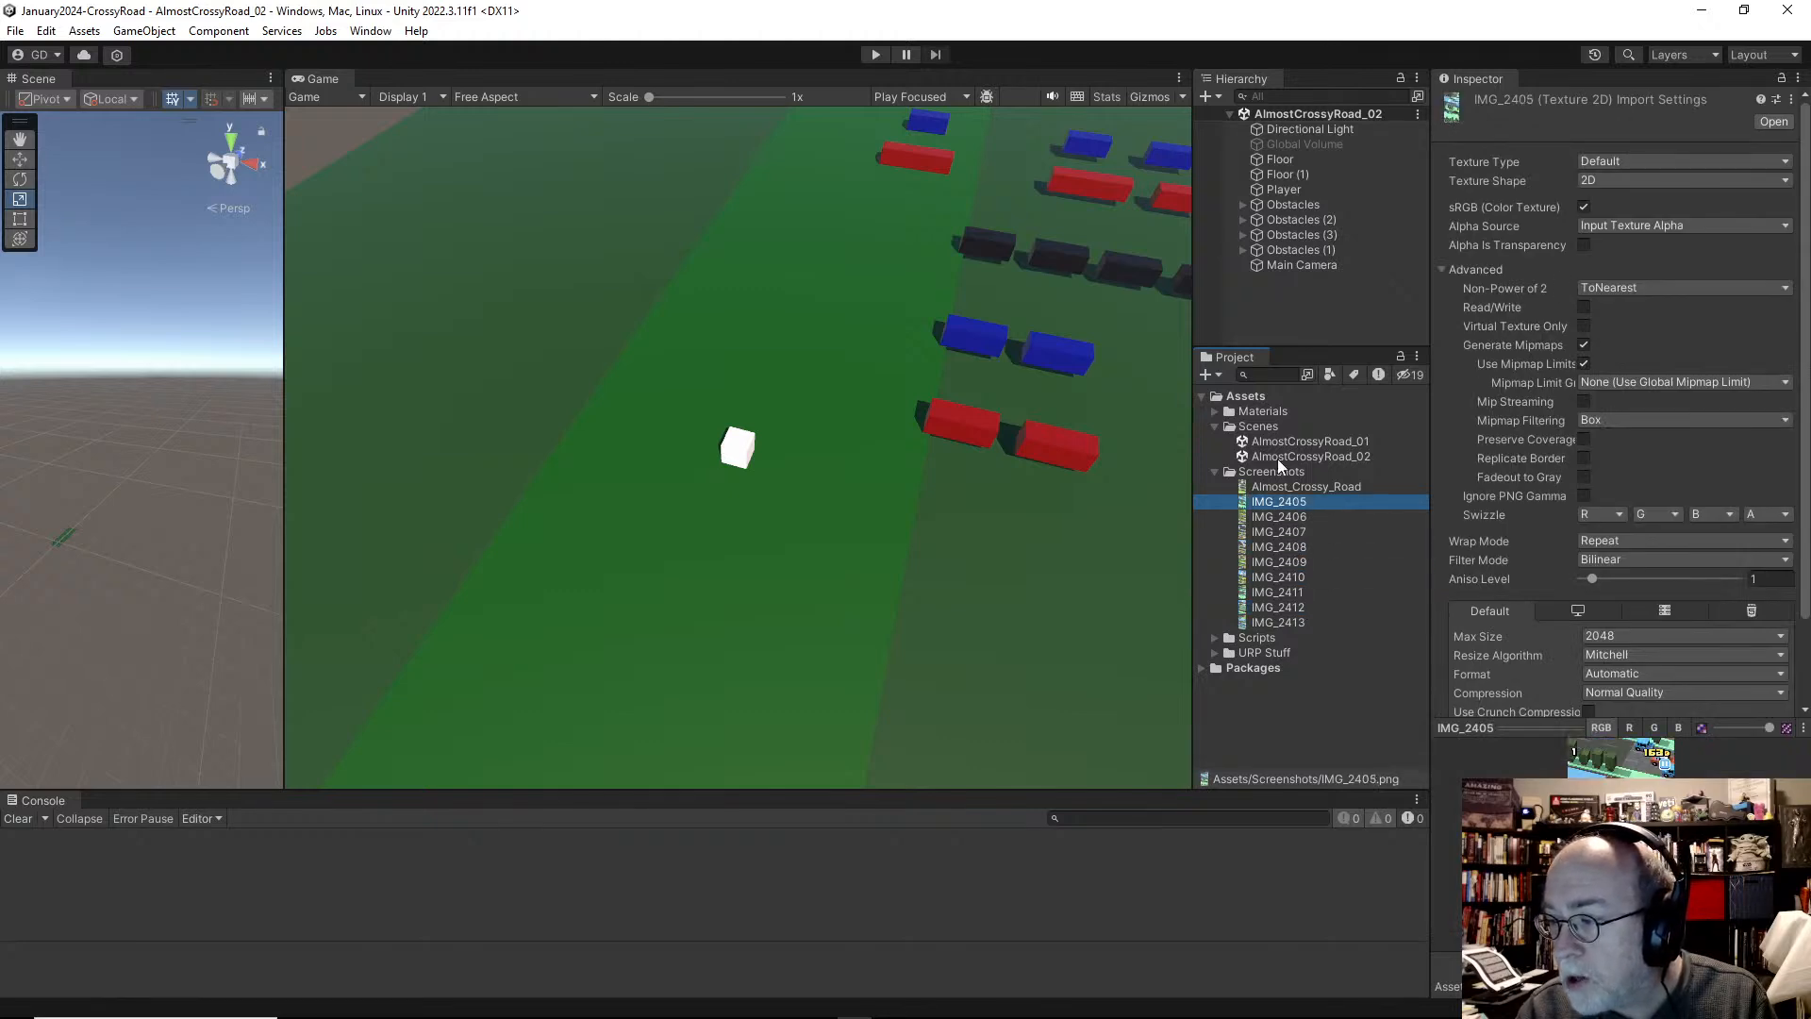
{"action": "left_click", "coordinate": [1277, 456]}
{"action": "left_click", "coordinate": [1280, 502]}
{"action": "left_click", "coordinate": [1279, 517]}
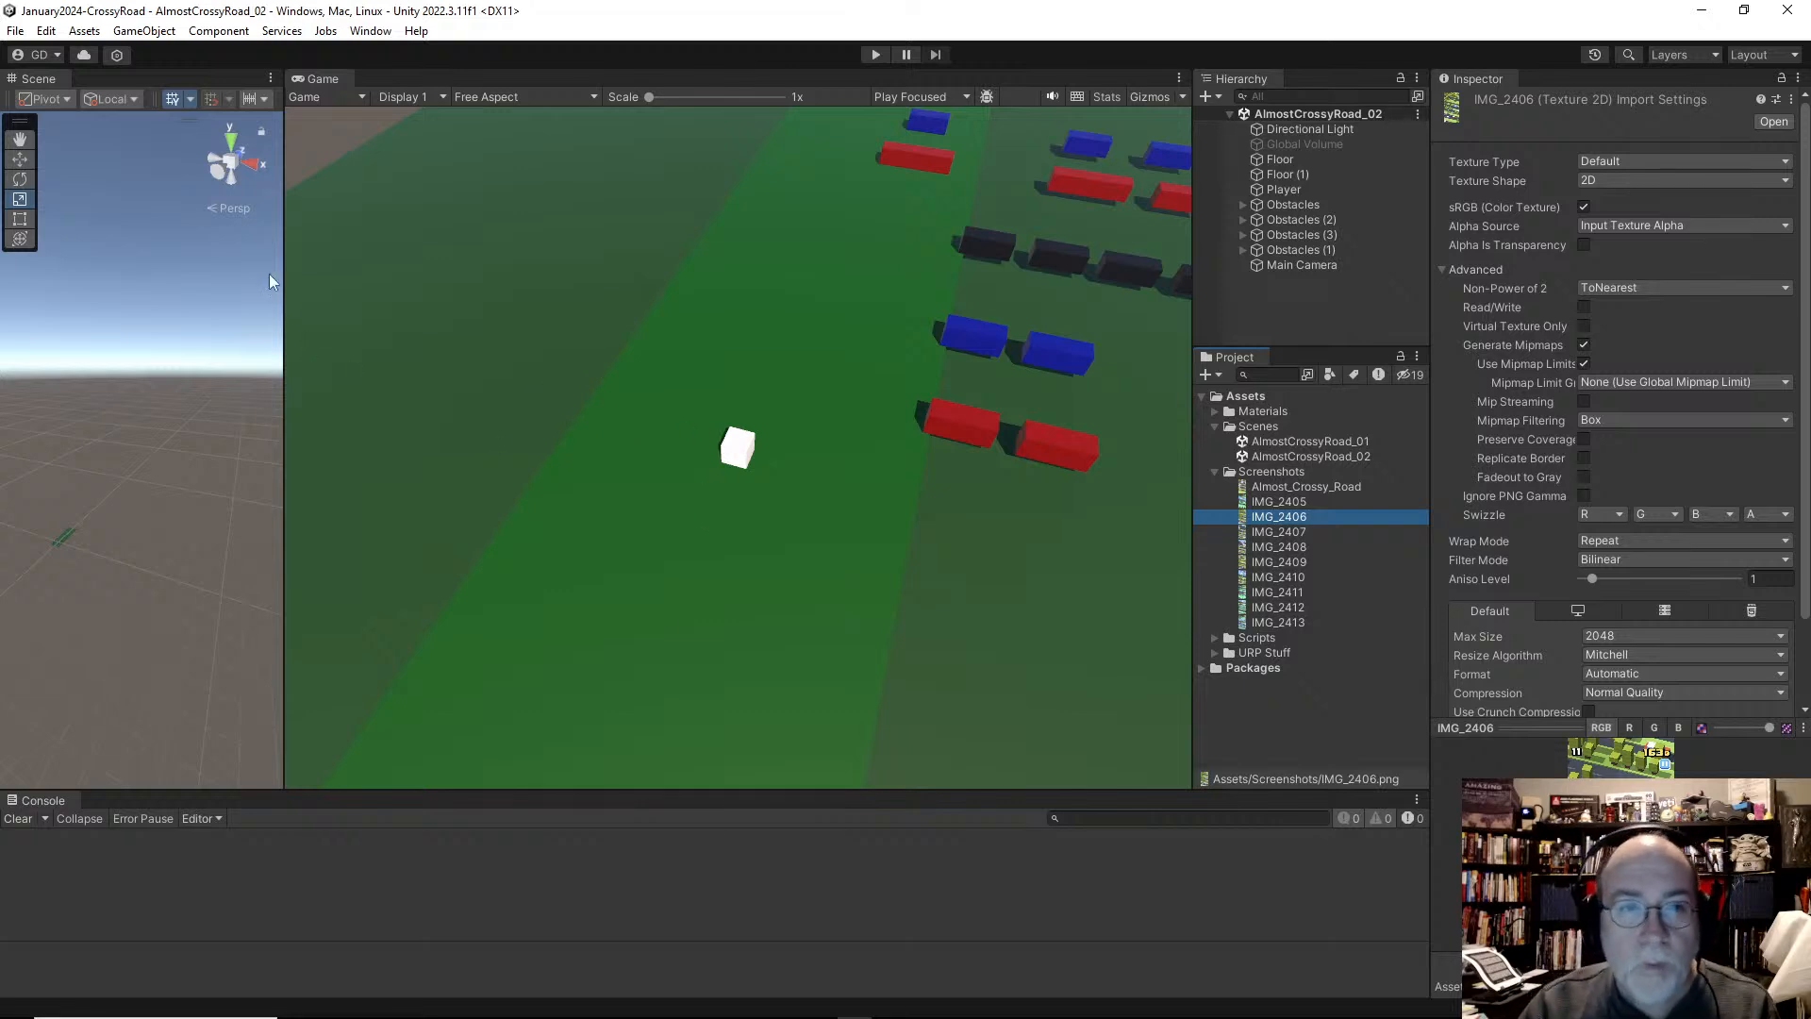
Step: Add a UI Raw Image to the AlmostCrossyRoad_02 scene and assign IMG_2407 as its texture
{"action": "left_click", "coordinate": [125, 32]}
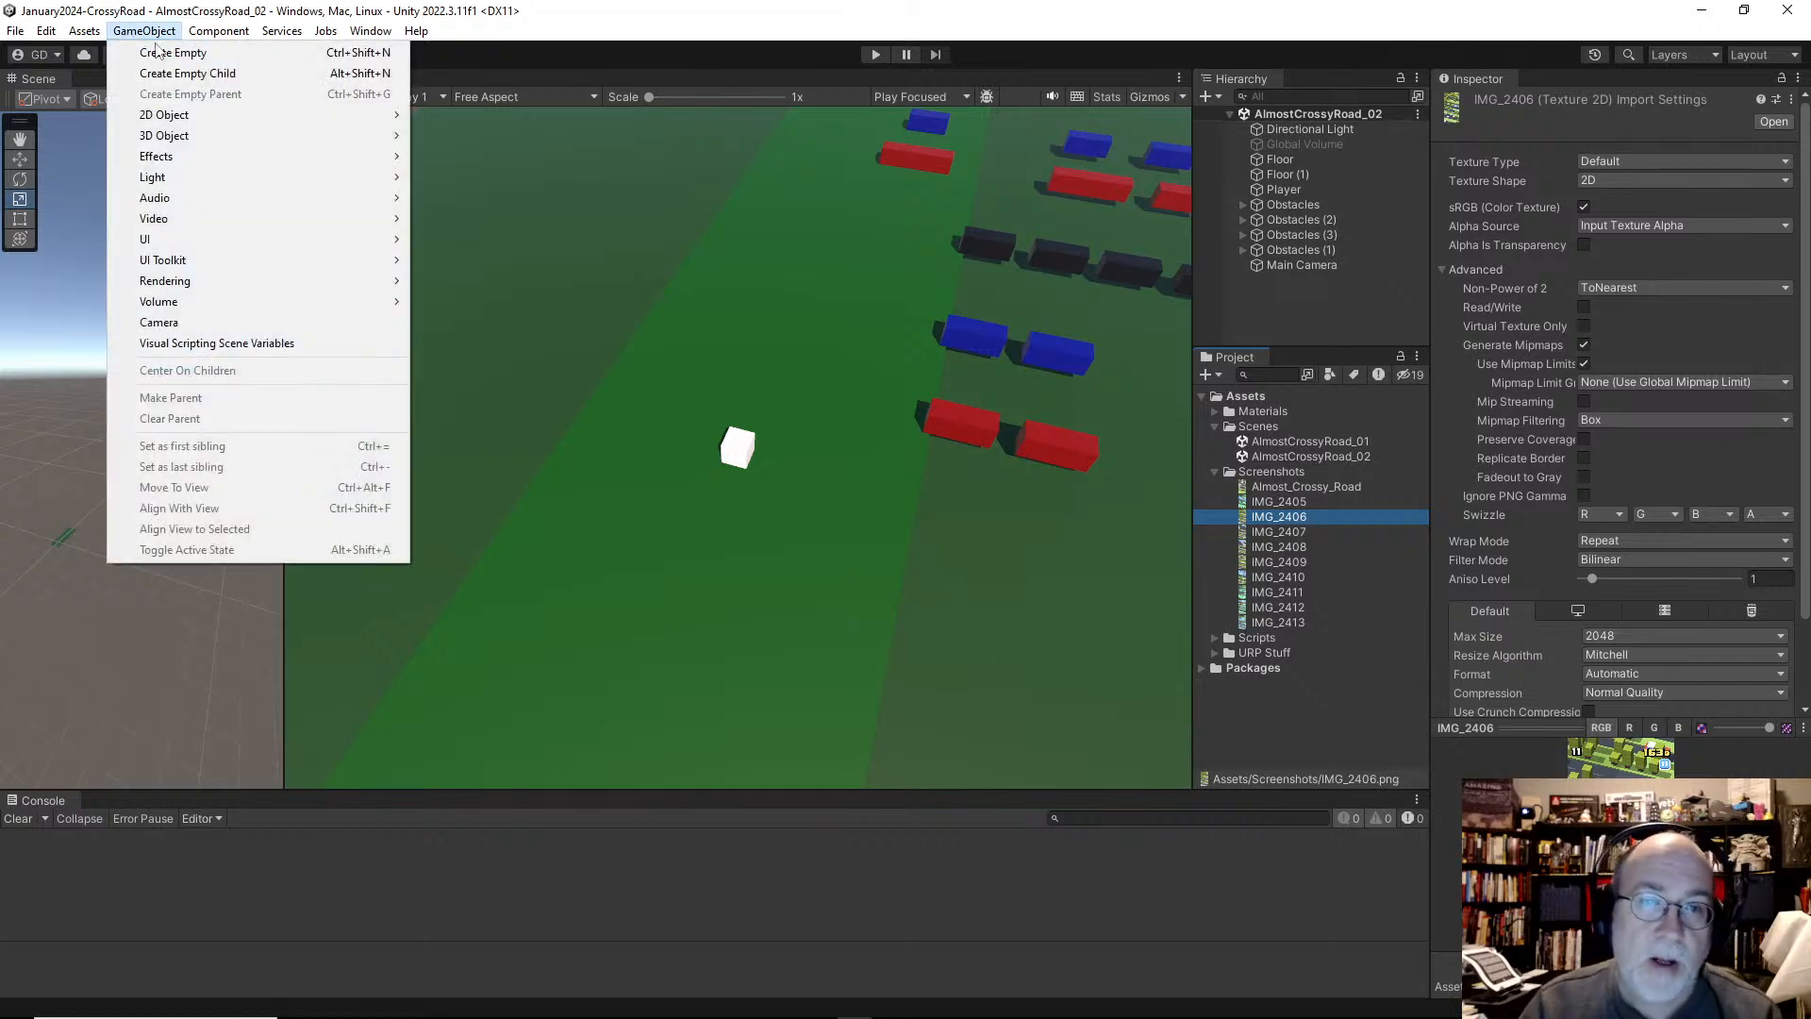
{"action": "mouse_move", "coordinate": [229, 23]}
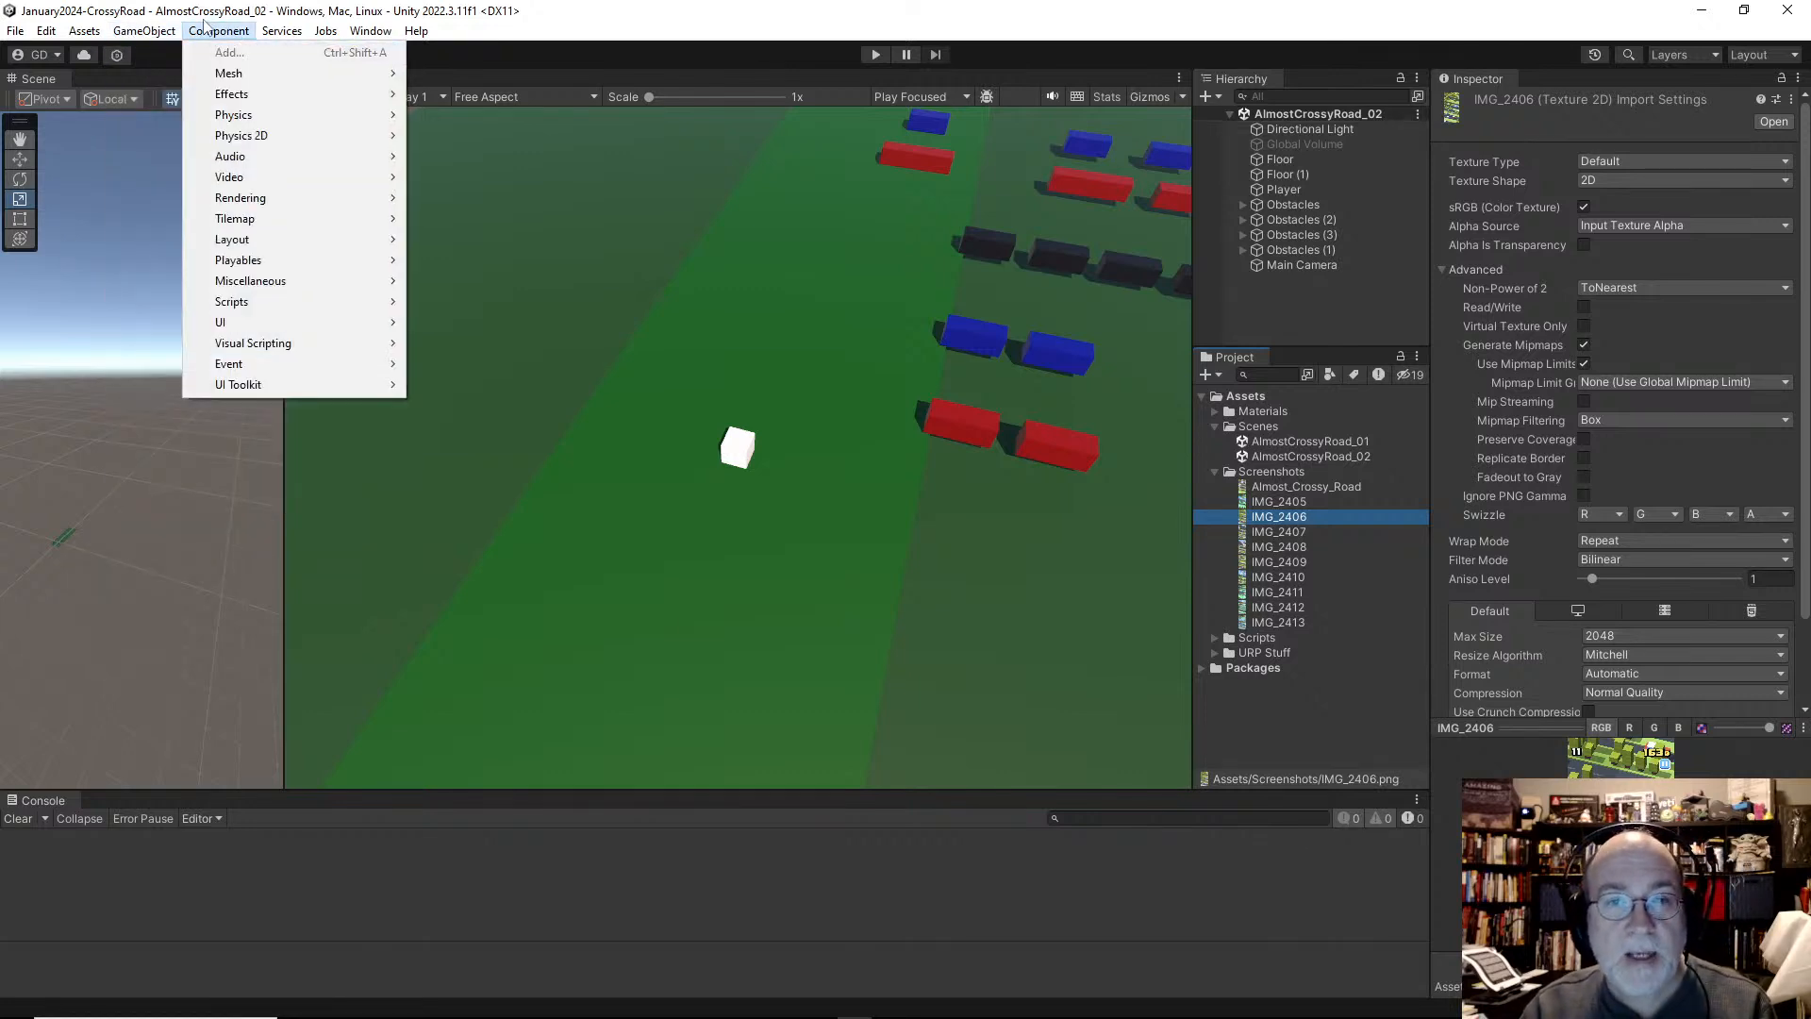
{"action": "mouse_move", "coordinate": [280, 327]}
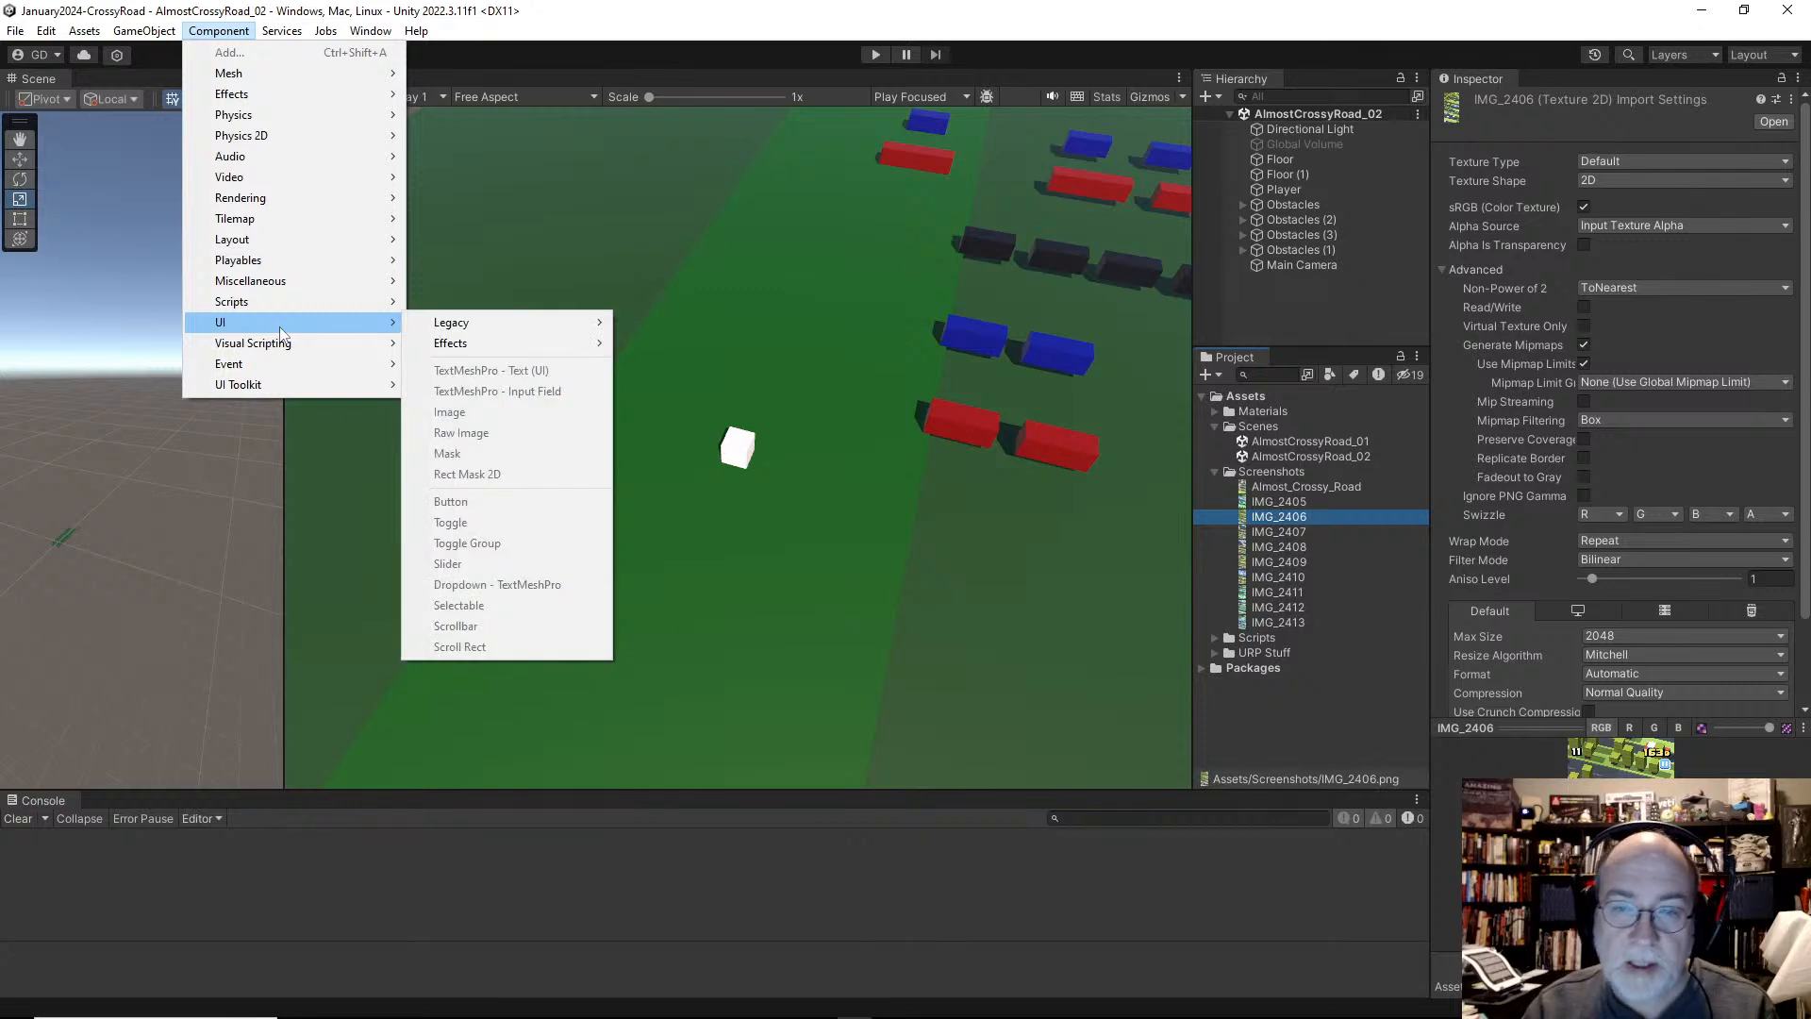
{"action": "mouse_move", "coordinate": [144, 31]}
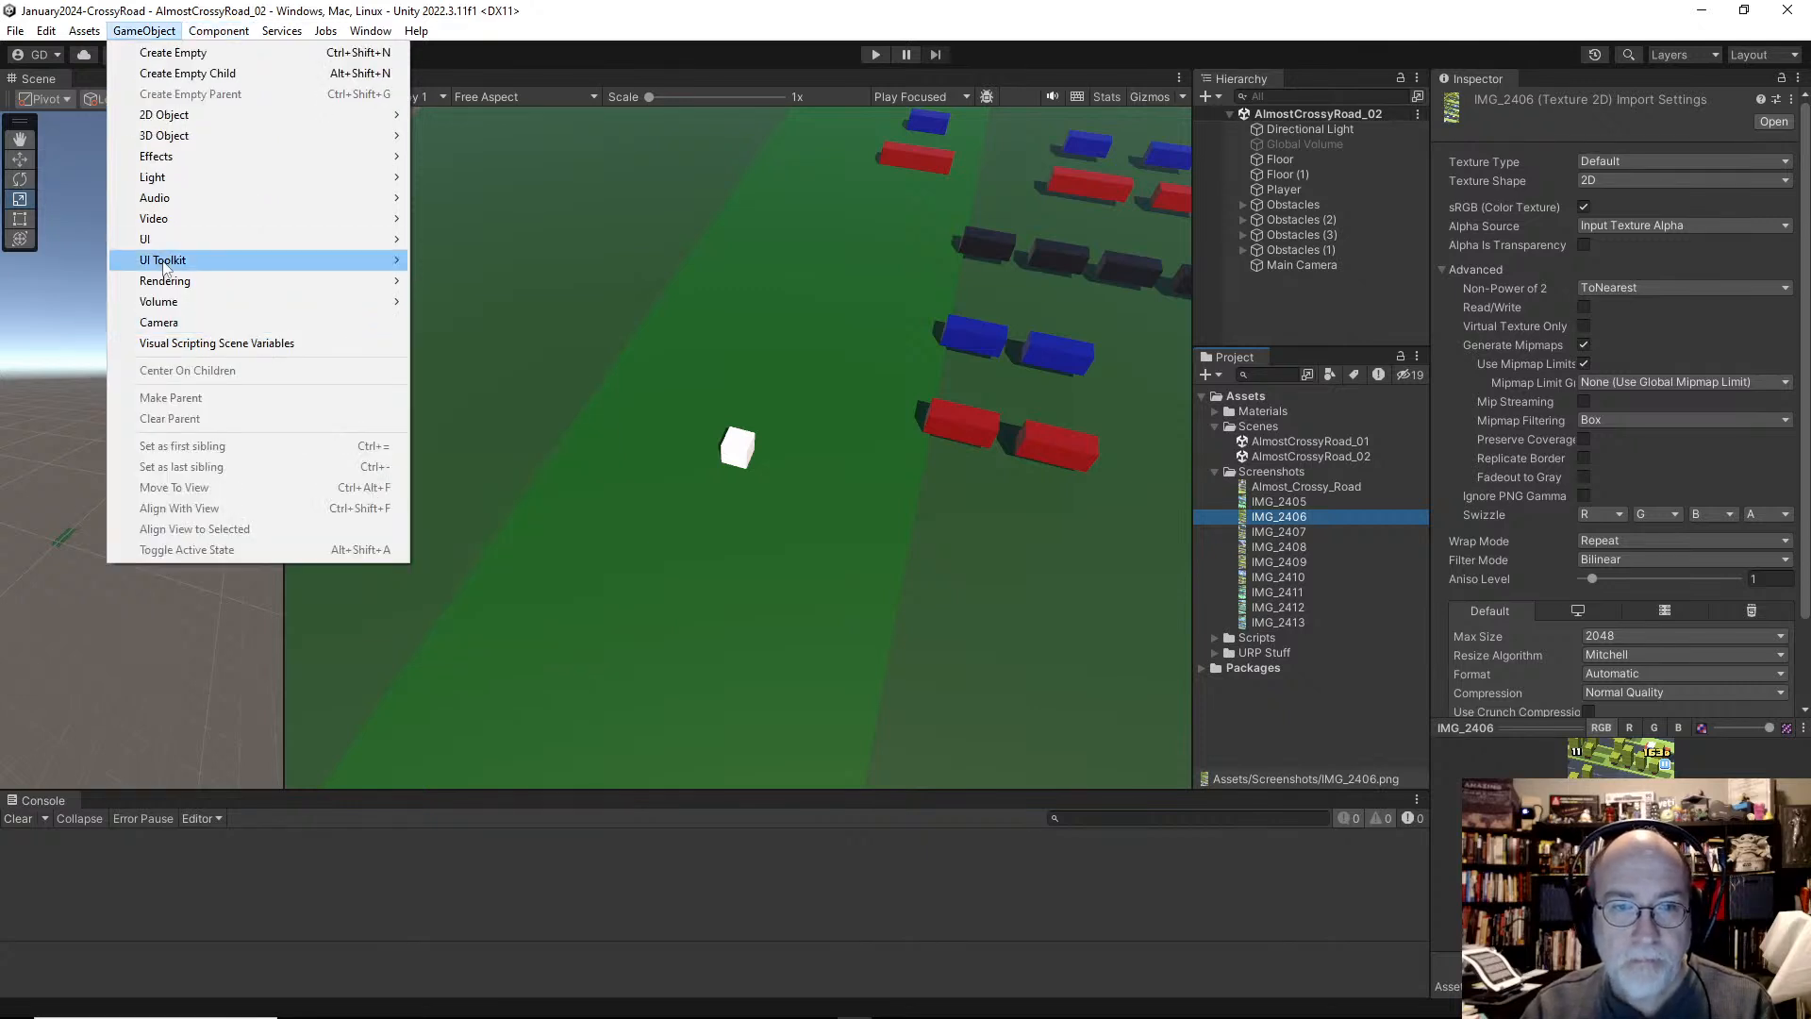
{"action": "mouse_move", "coordinate": [174, 242]}
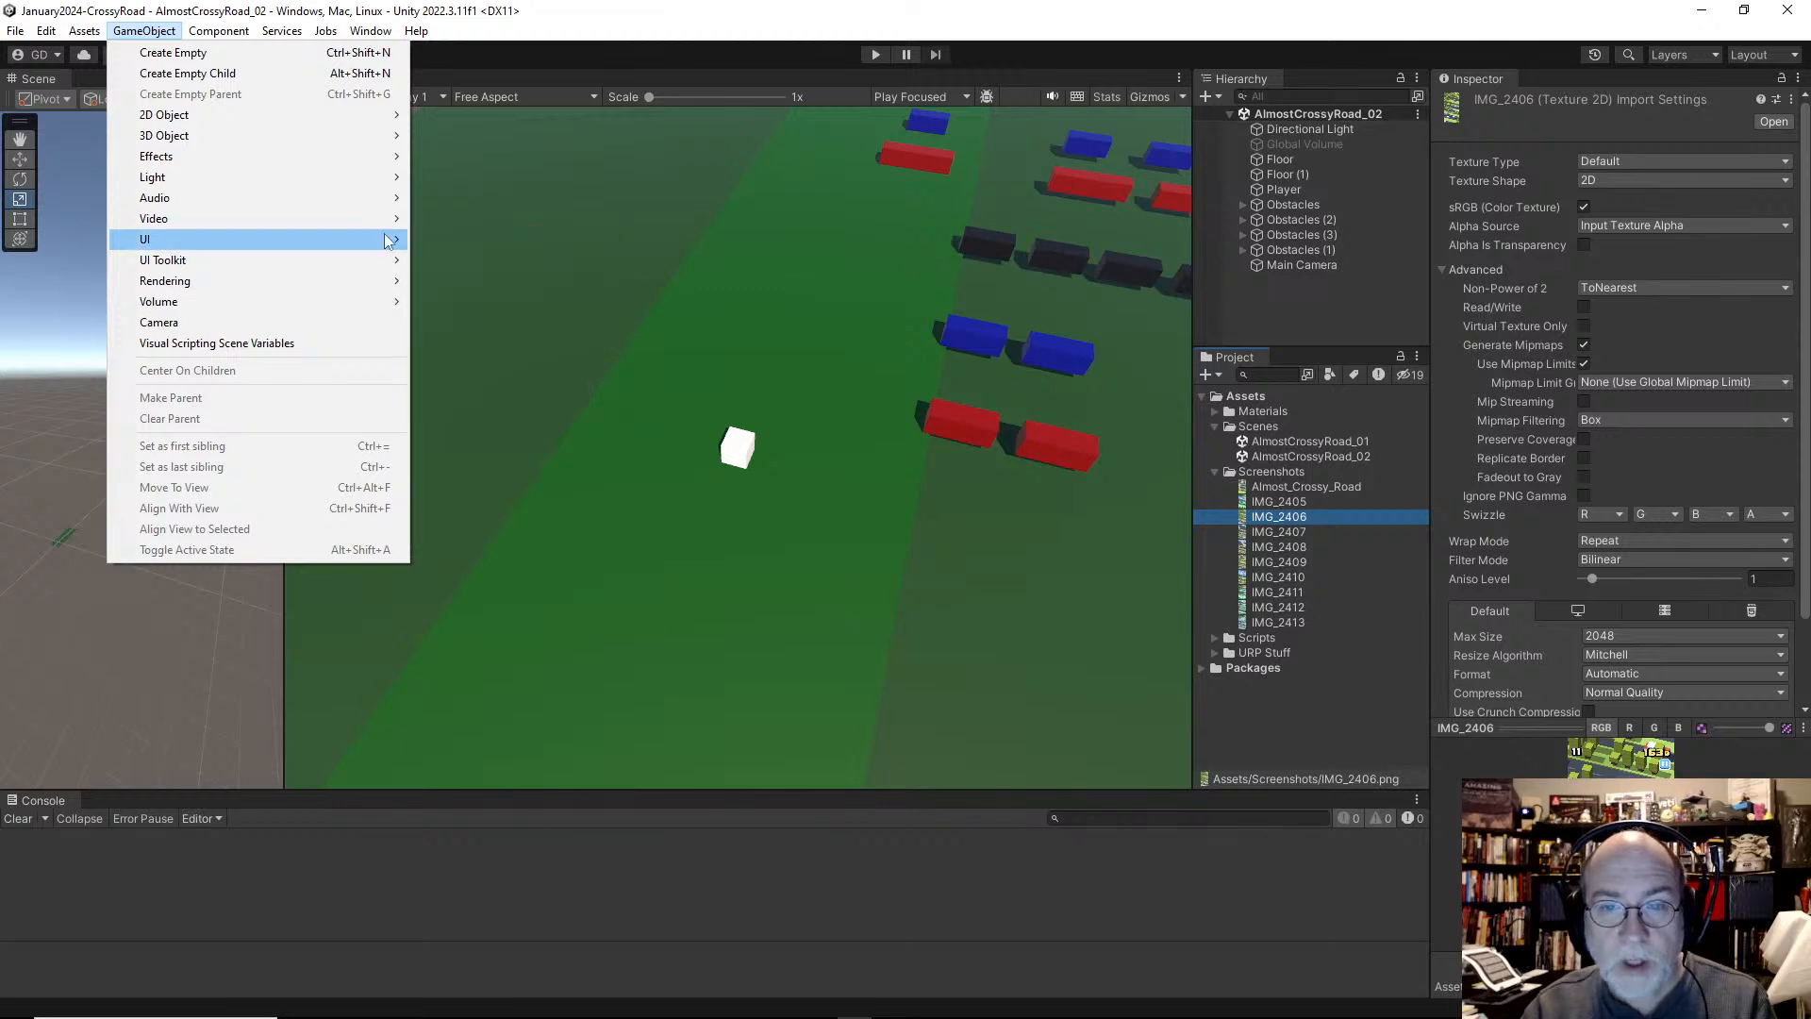
{"action": "mouse_move", "coordinate": [386, 241]}
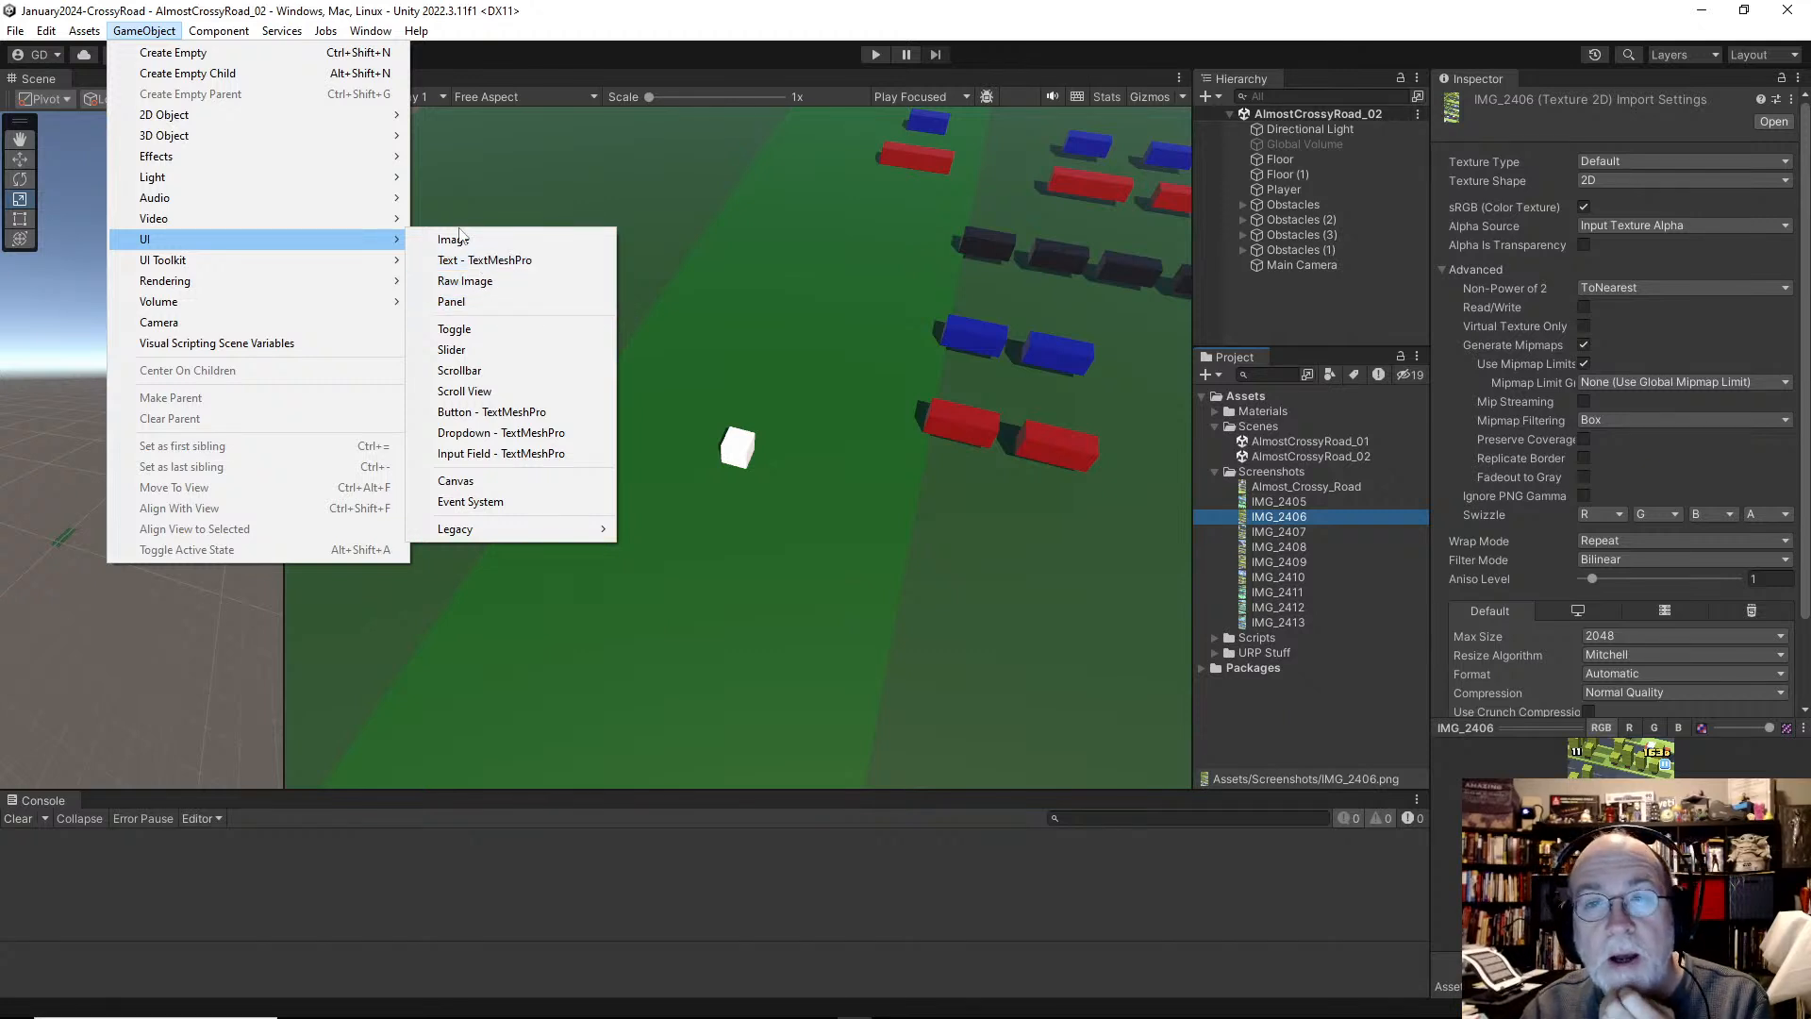
{"action": "left_click", "coordinate": [481, 282]}
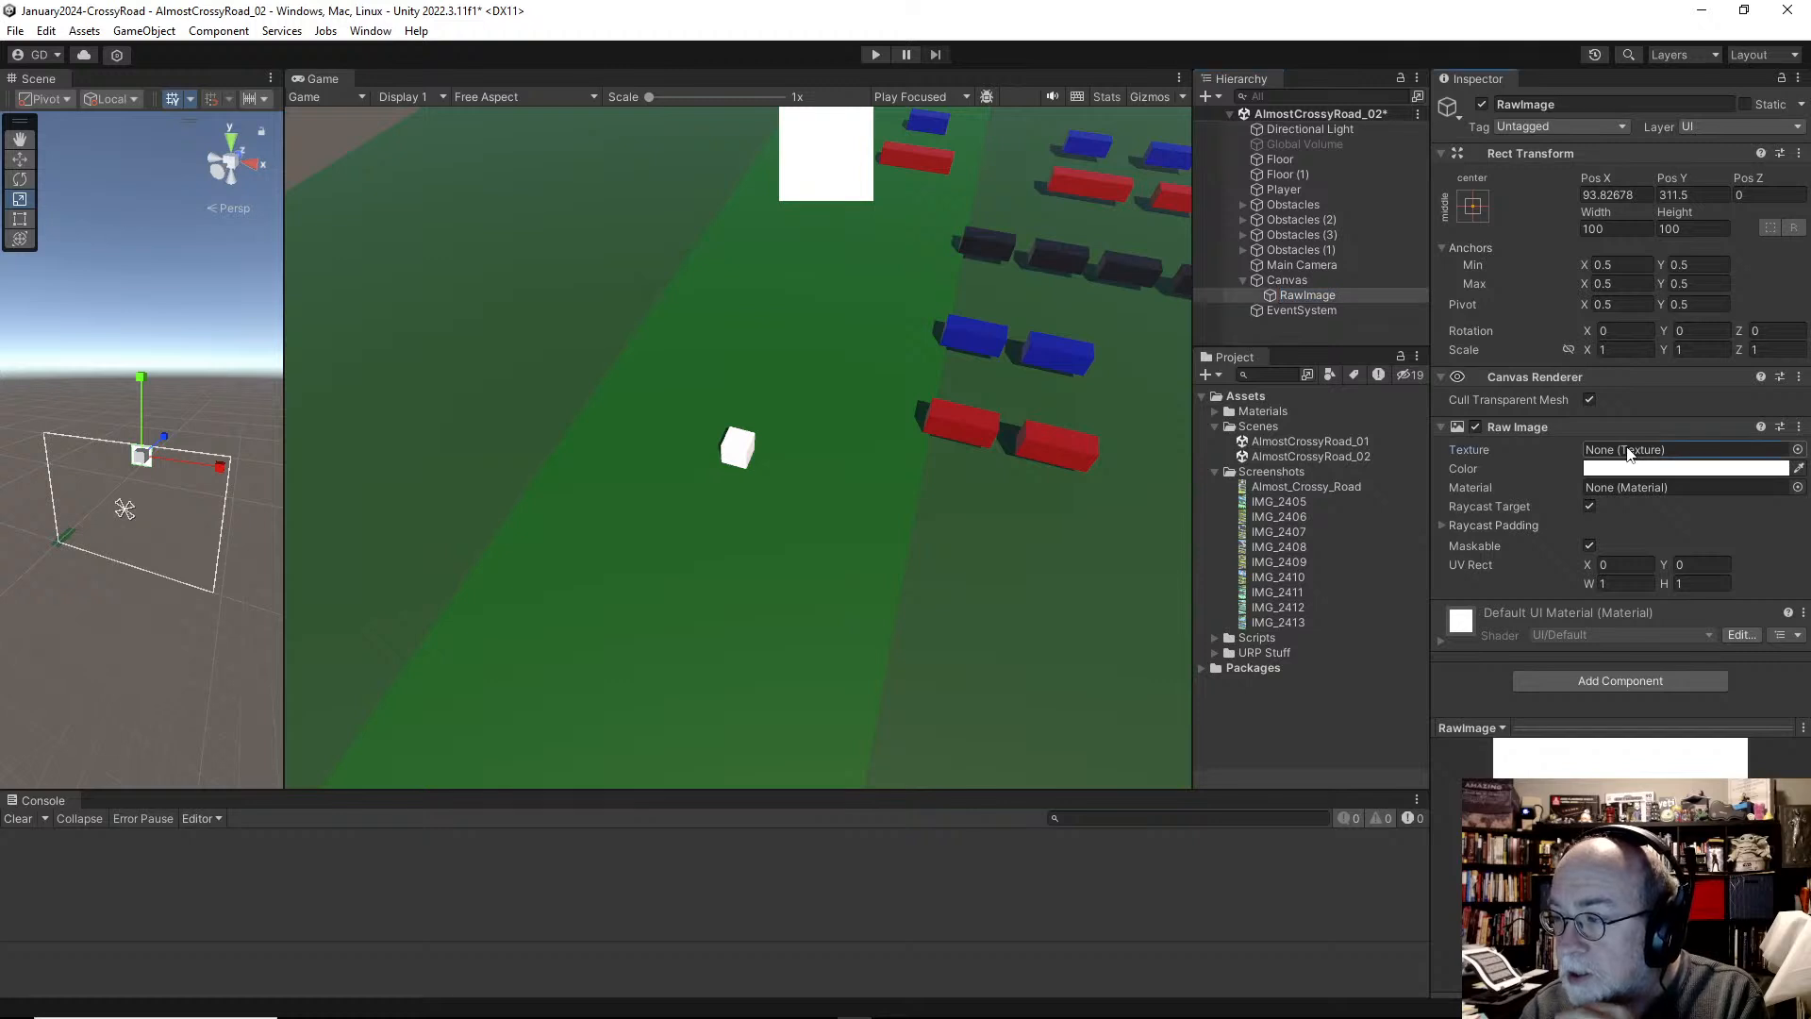
{"action": "left_click_drag", "start_coordinate": [1280, 531], "coordinate": [1674, 451]}
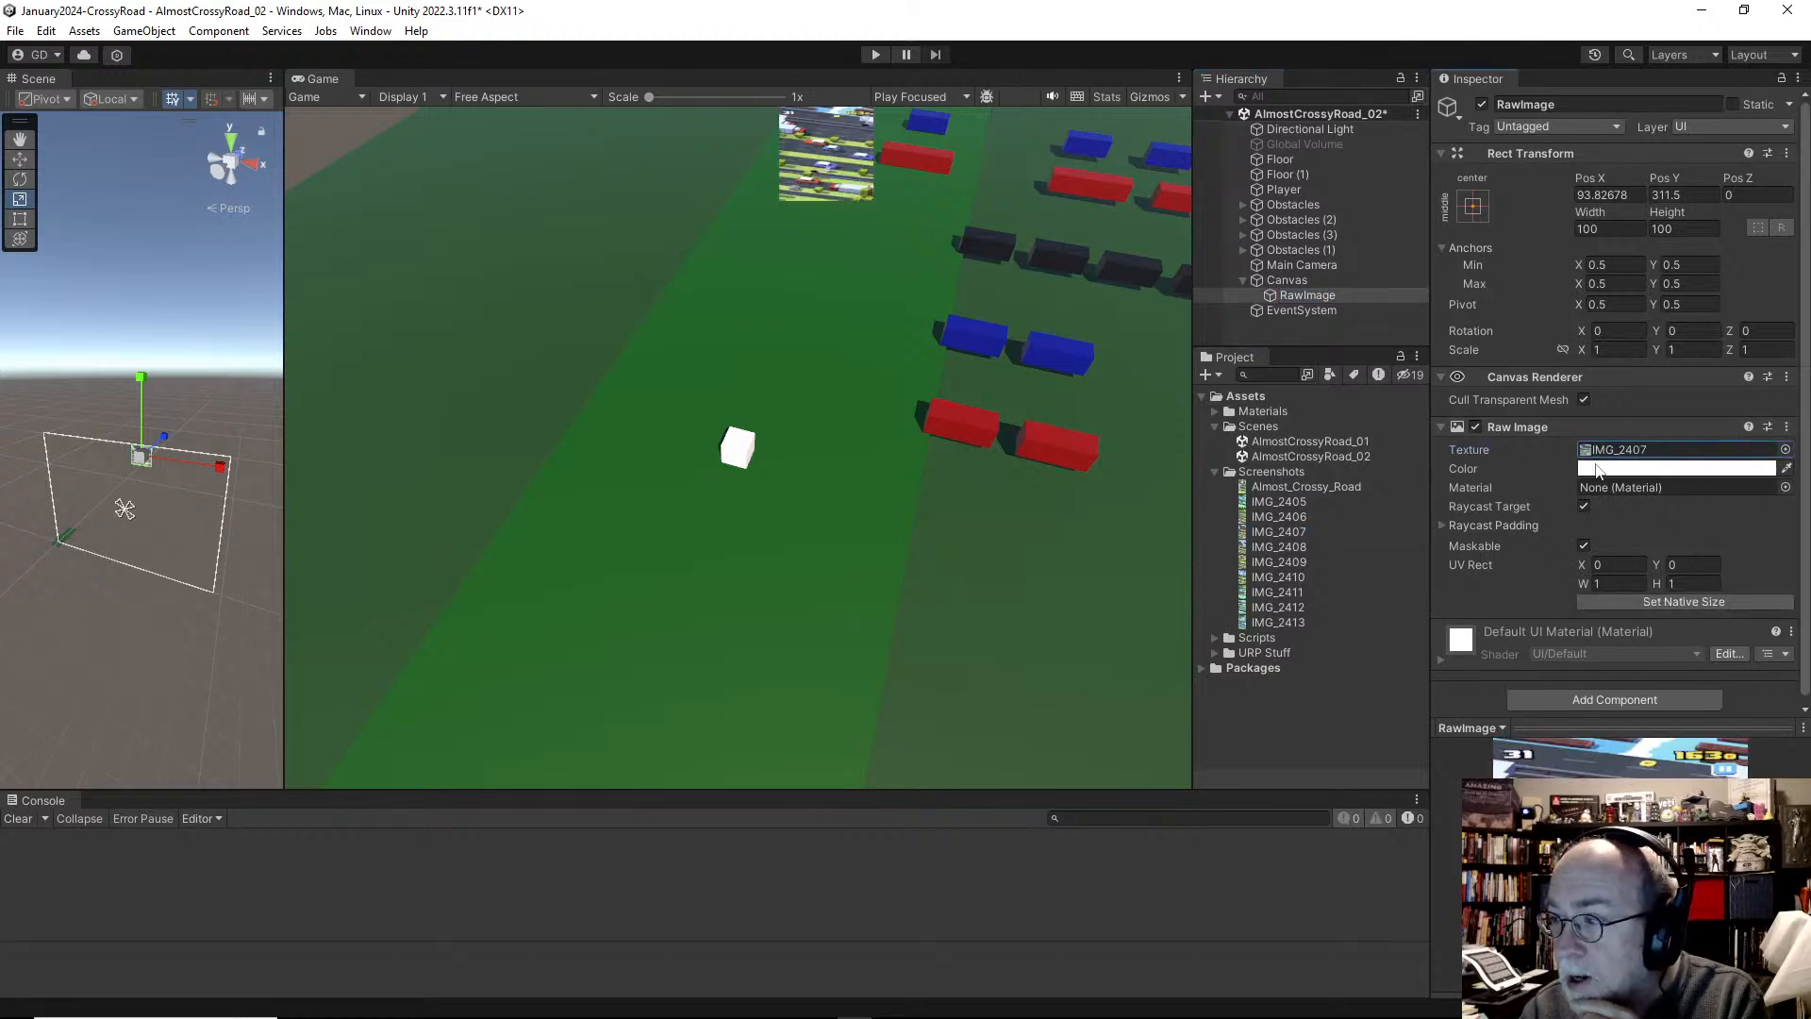
Step: Enlarge the Inspector's texture preview and examine the imported screenshots one after another, ending on IMG_2405
{"action": "left_click_drag", "start_coordinate": [1529, 727], "coordinate": [1531, 574]}
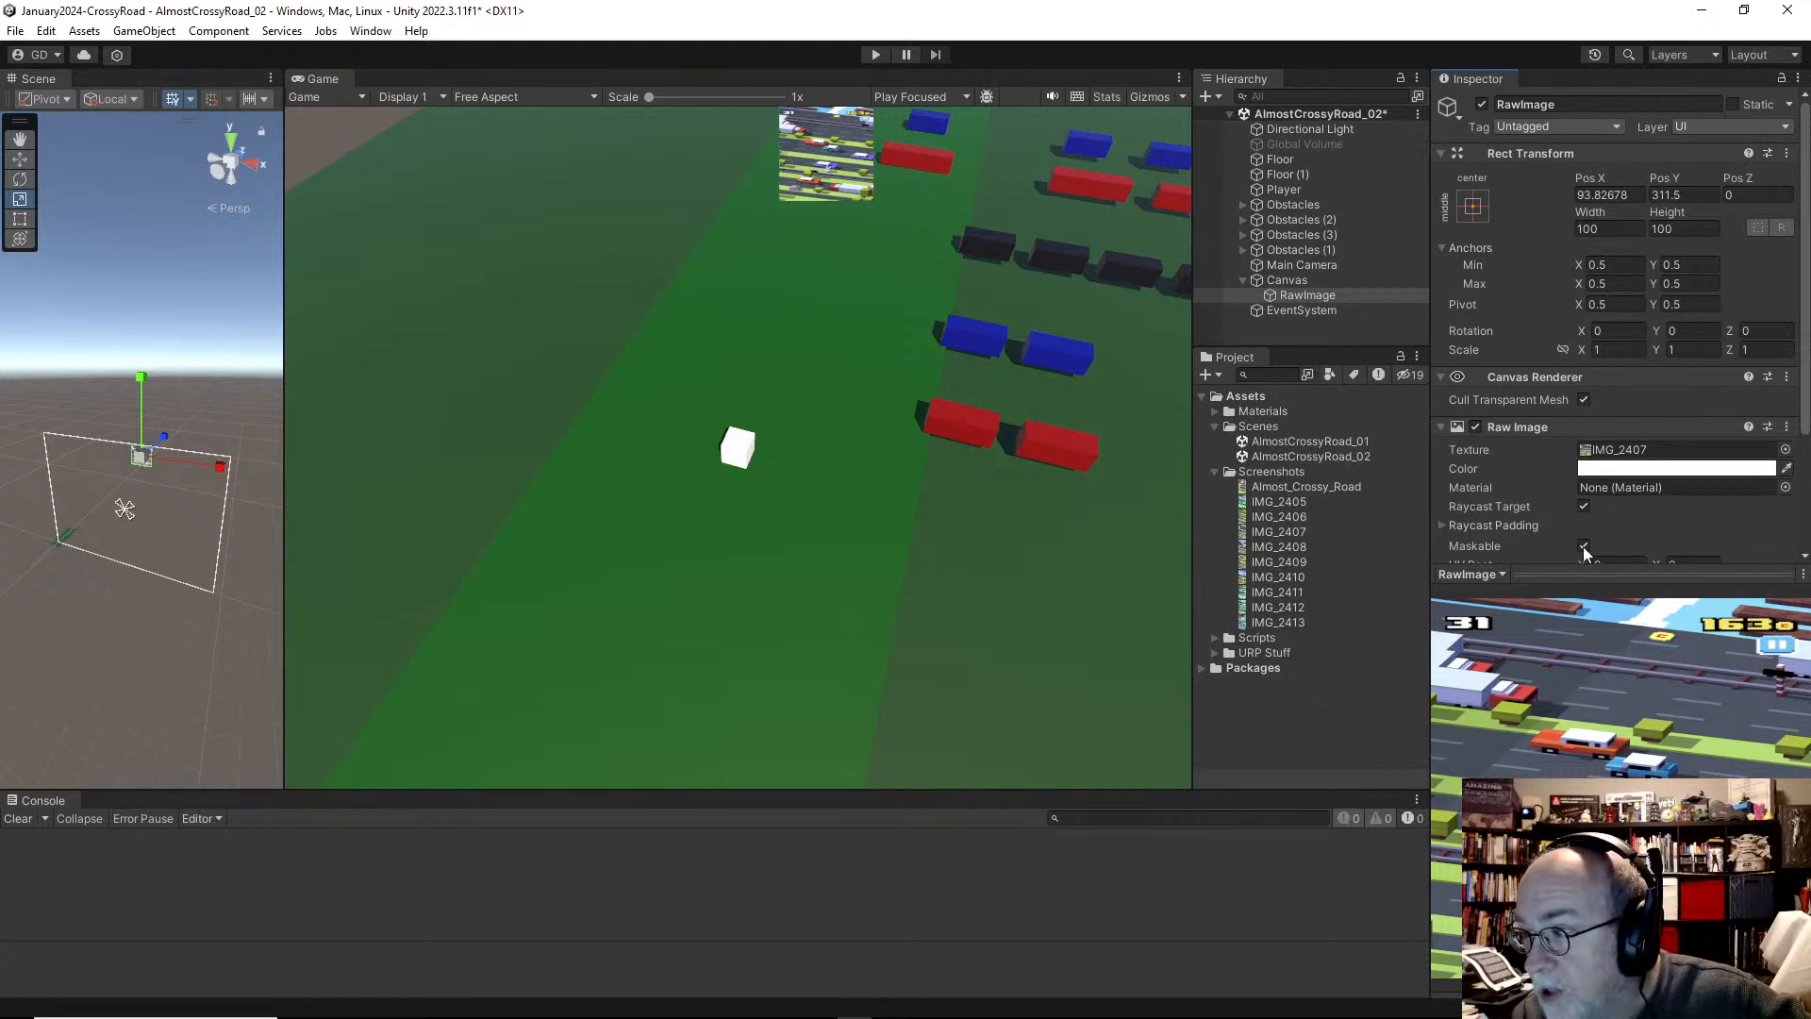
{"action": "left_click", "coordinate": [1632, 449]}
{"action": "left_click", "coordinate": [1259, 534]}
{"action": "left_click", "coordinate": [1261, 518]}
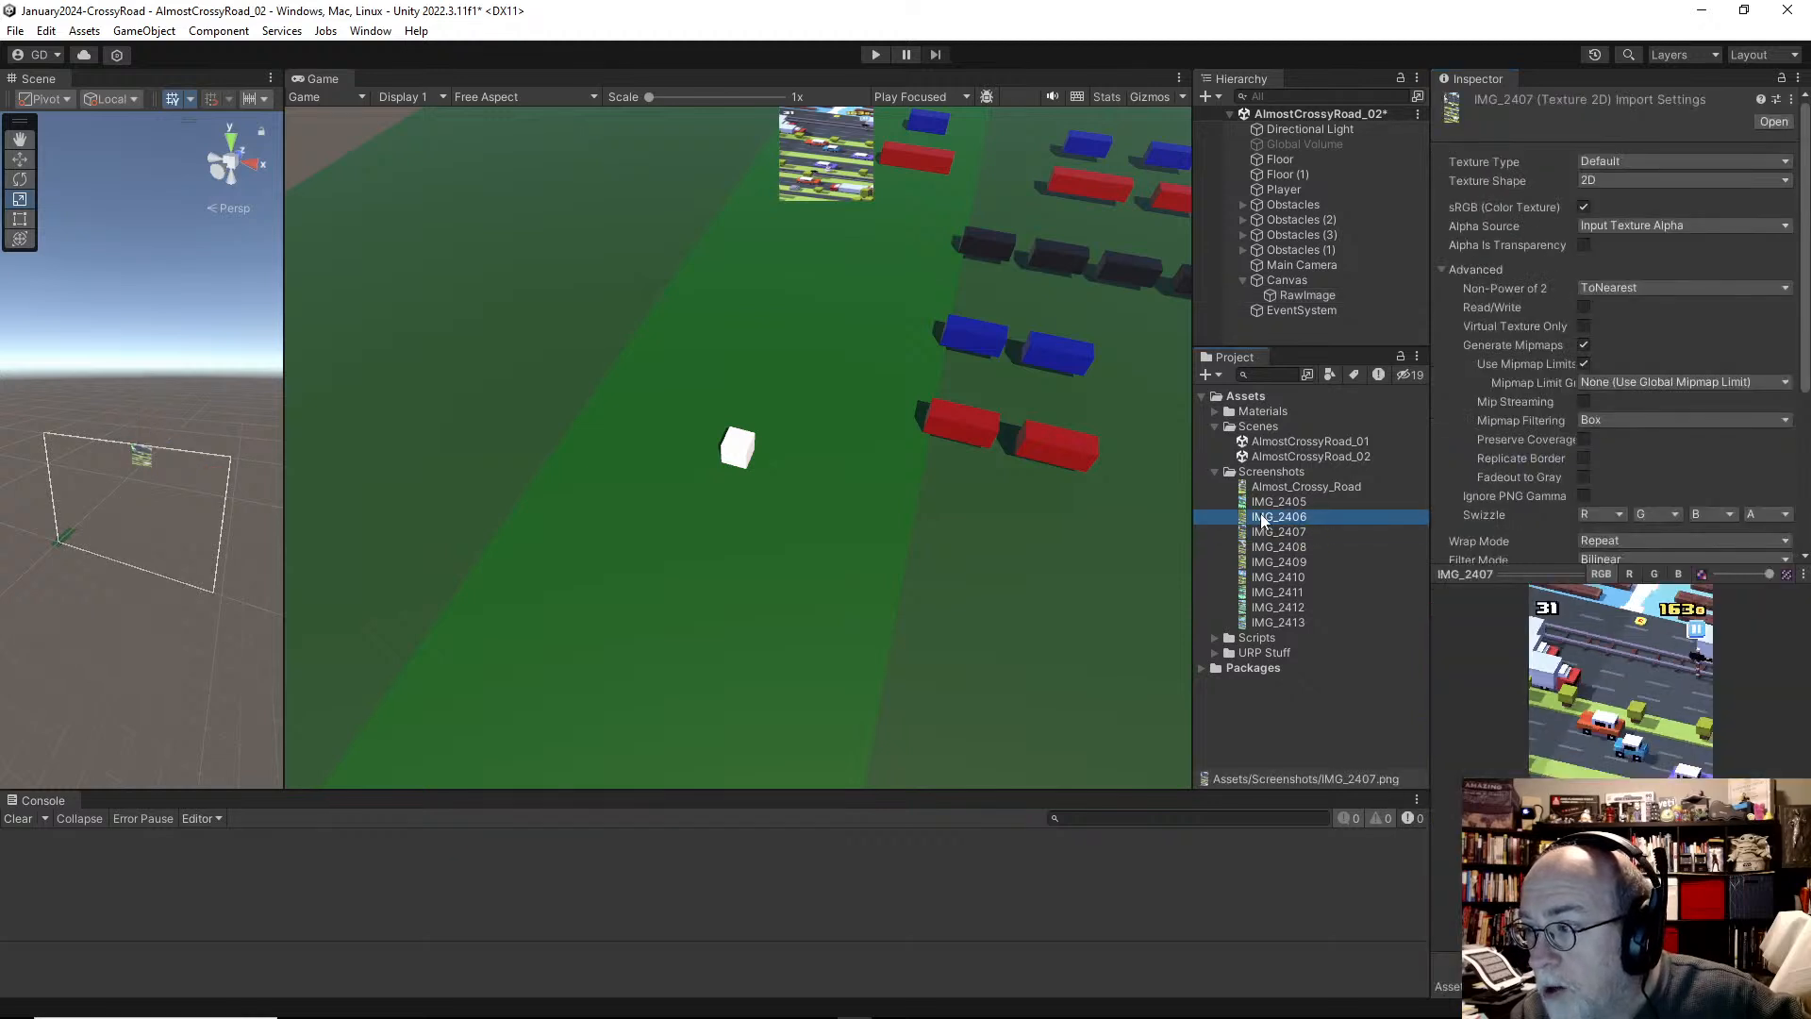
{"action": "left_click", "coordinate": [1269, 487]}
{"action": "left_click", "coordinate": [1282, 547]}
{"action": "left_click", "coordinate": [1277, 578]}
{"action": "left_click", "coordinate": [1276, 607]}
{"action": "left_click", "coordinate": [1278, 502]}
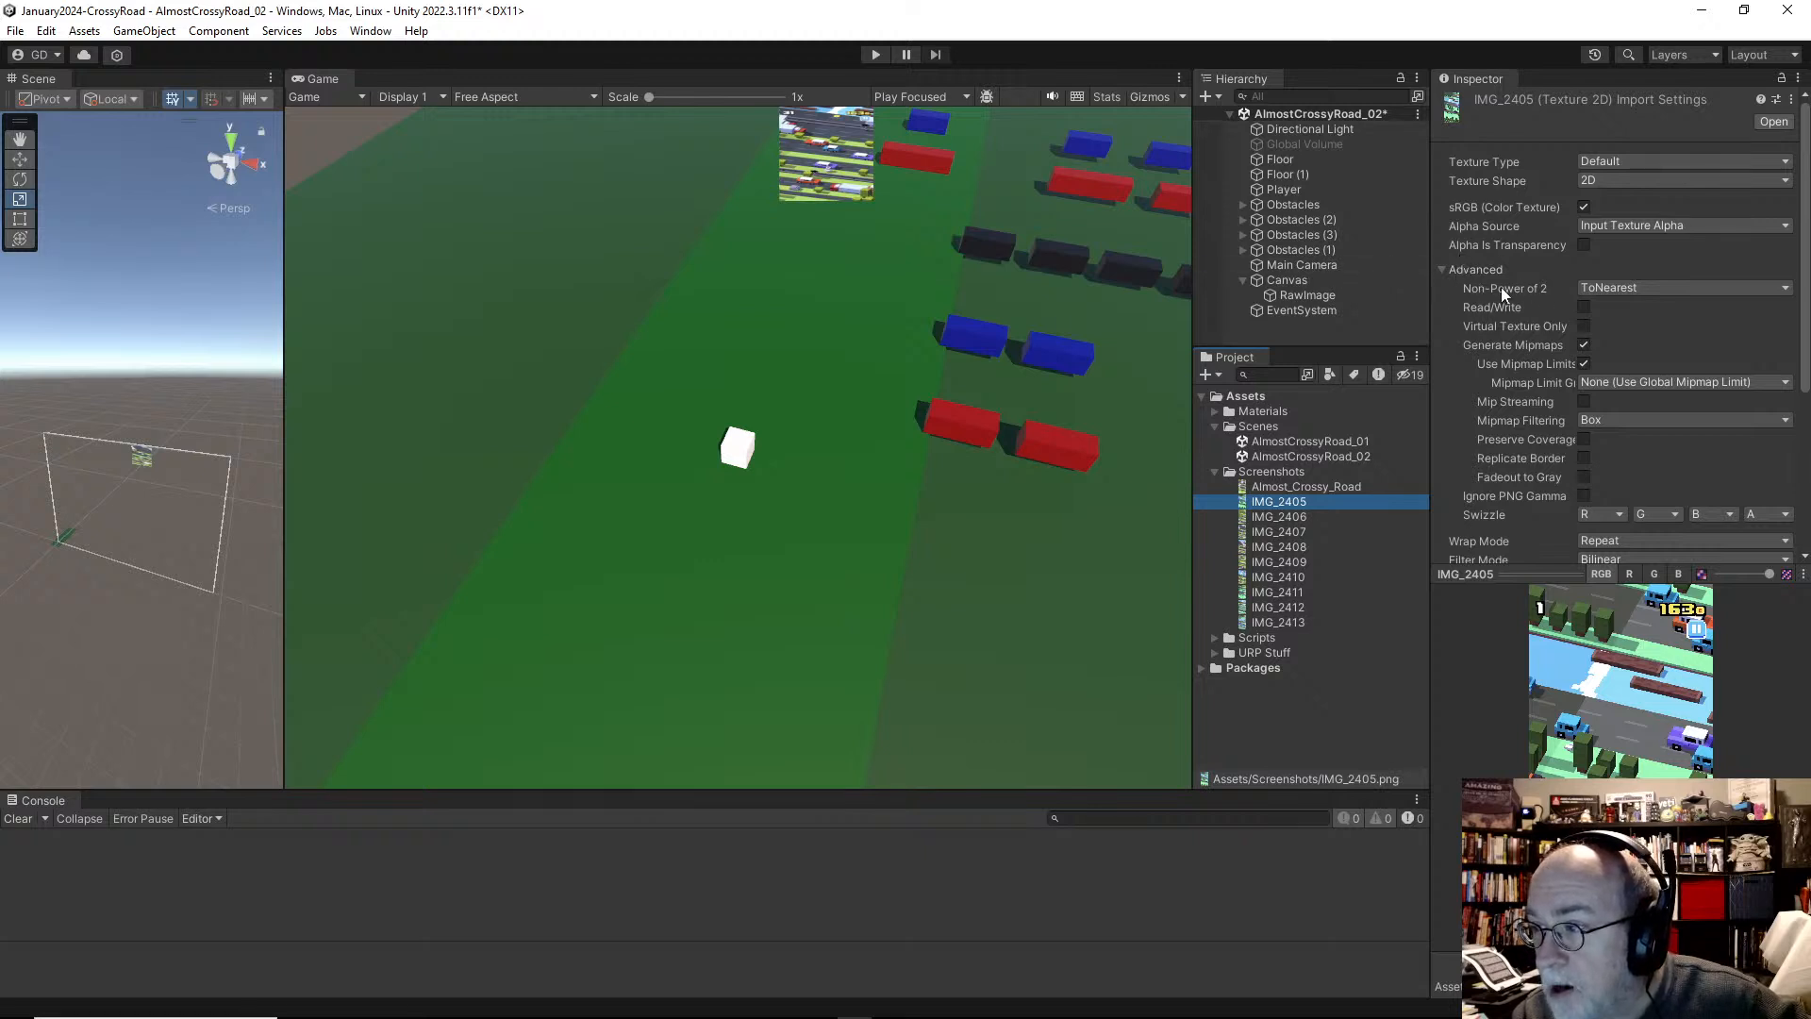
Step: Set the Non-Power of 2 import option of IMG_2405 to None and apply the change
{"action": "mouse_move", "coordinate": [1536, 286]}
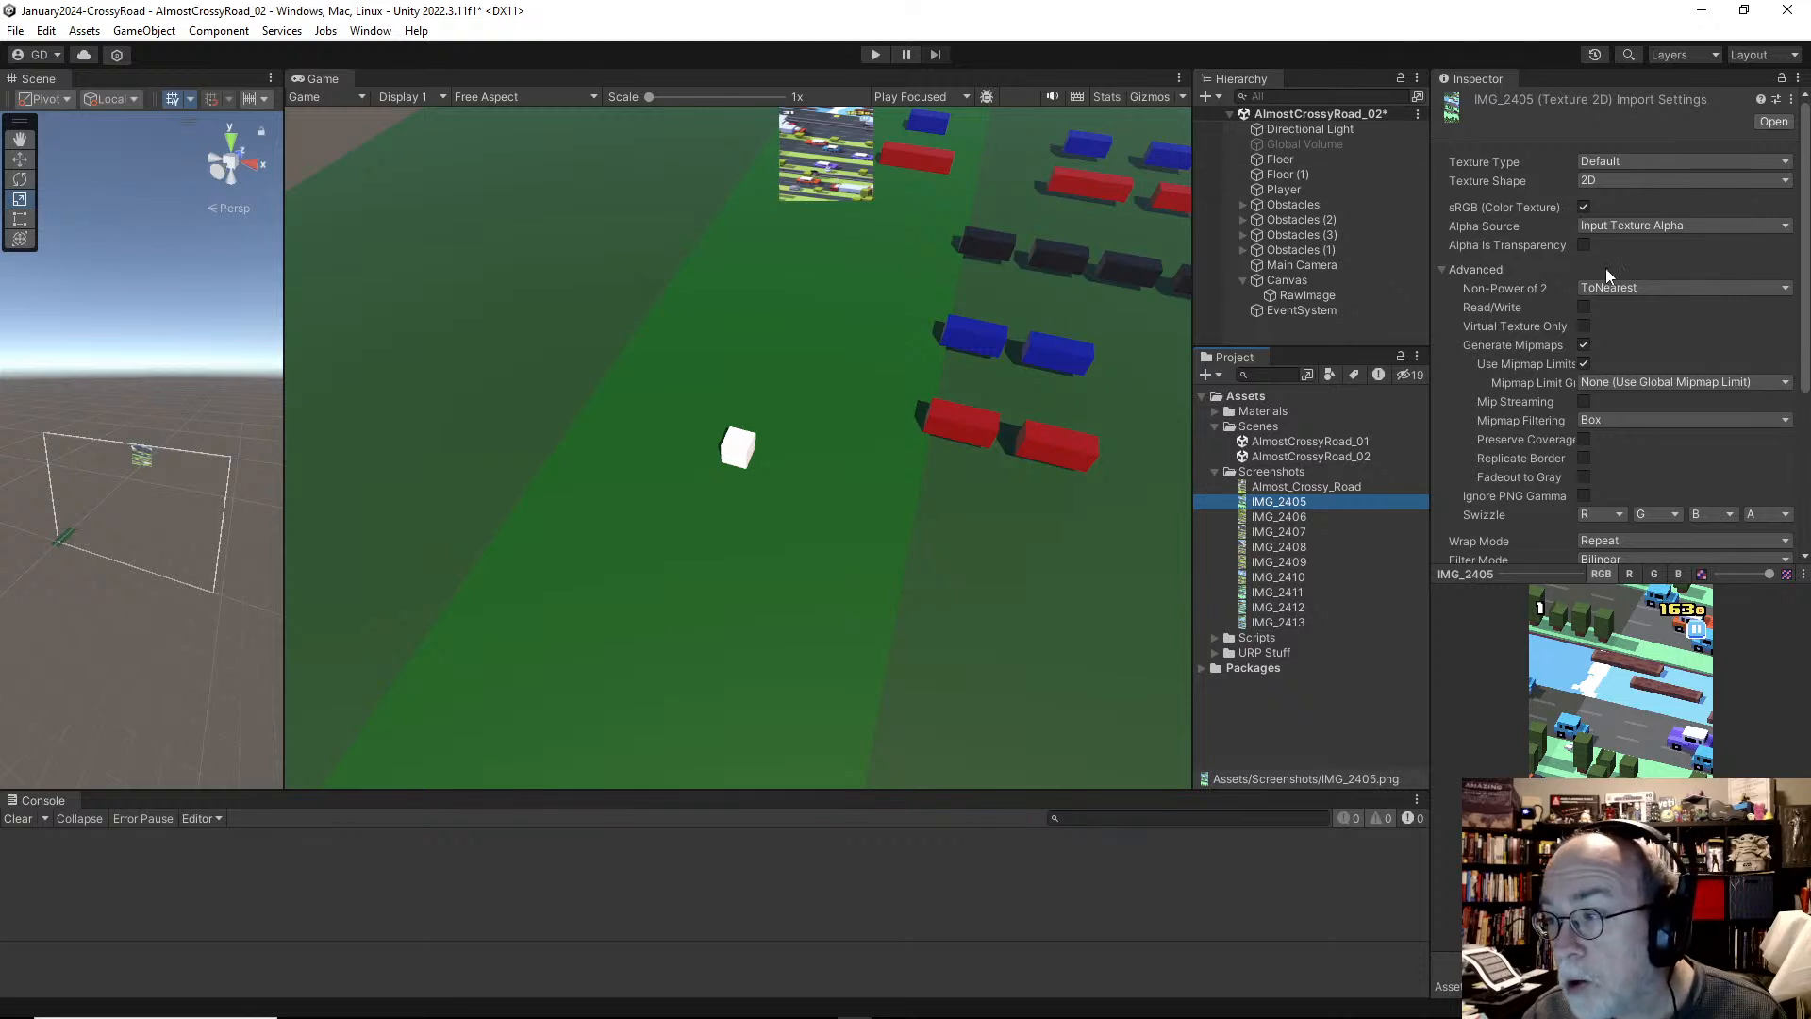
{"action": "left_click", "coordinate": [1638, 286]}
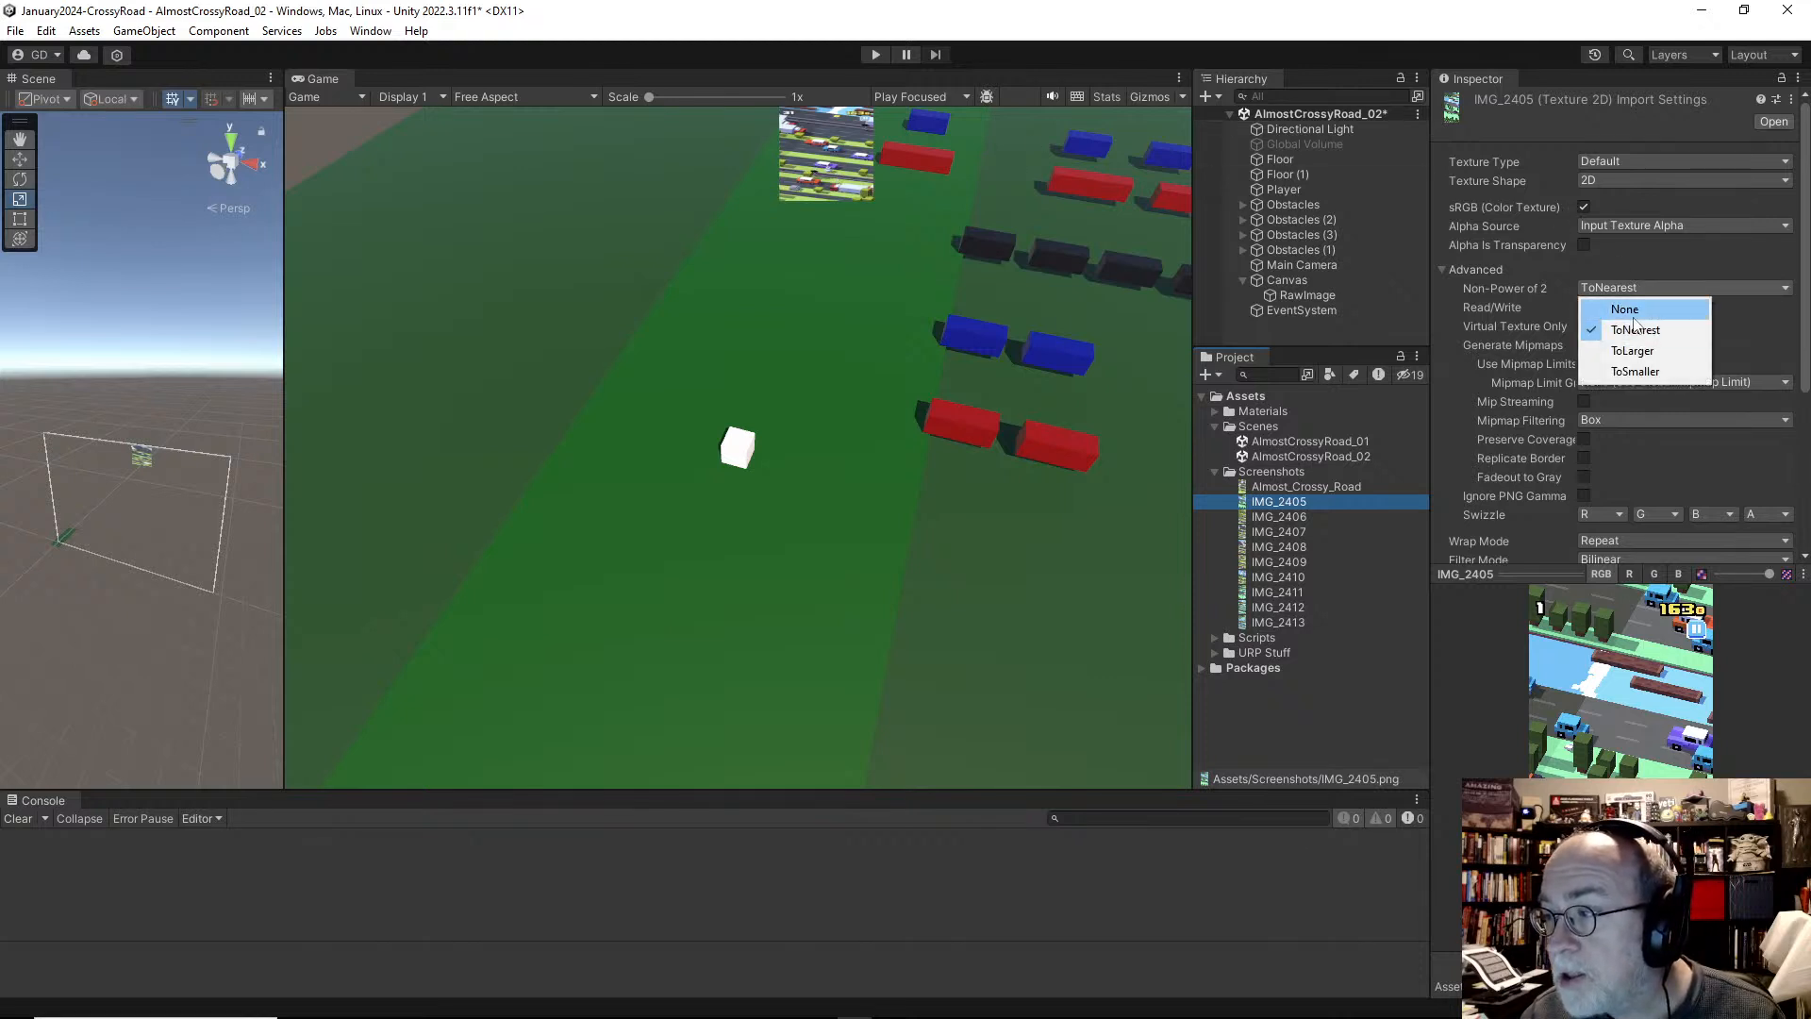
{"action": "left_click", "coordinate": [1624, 311]}
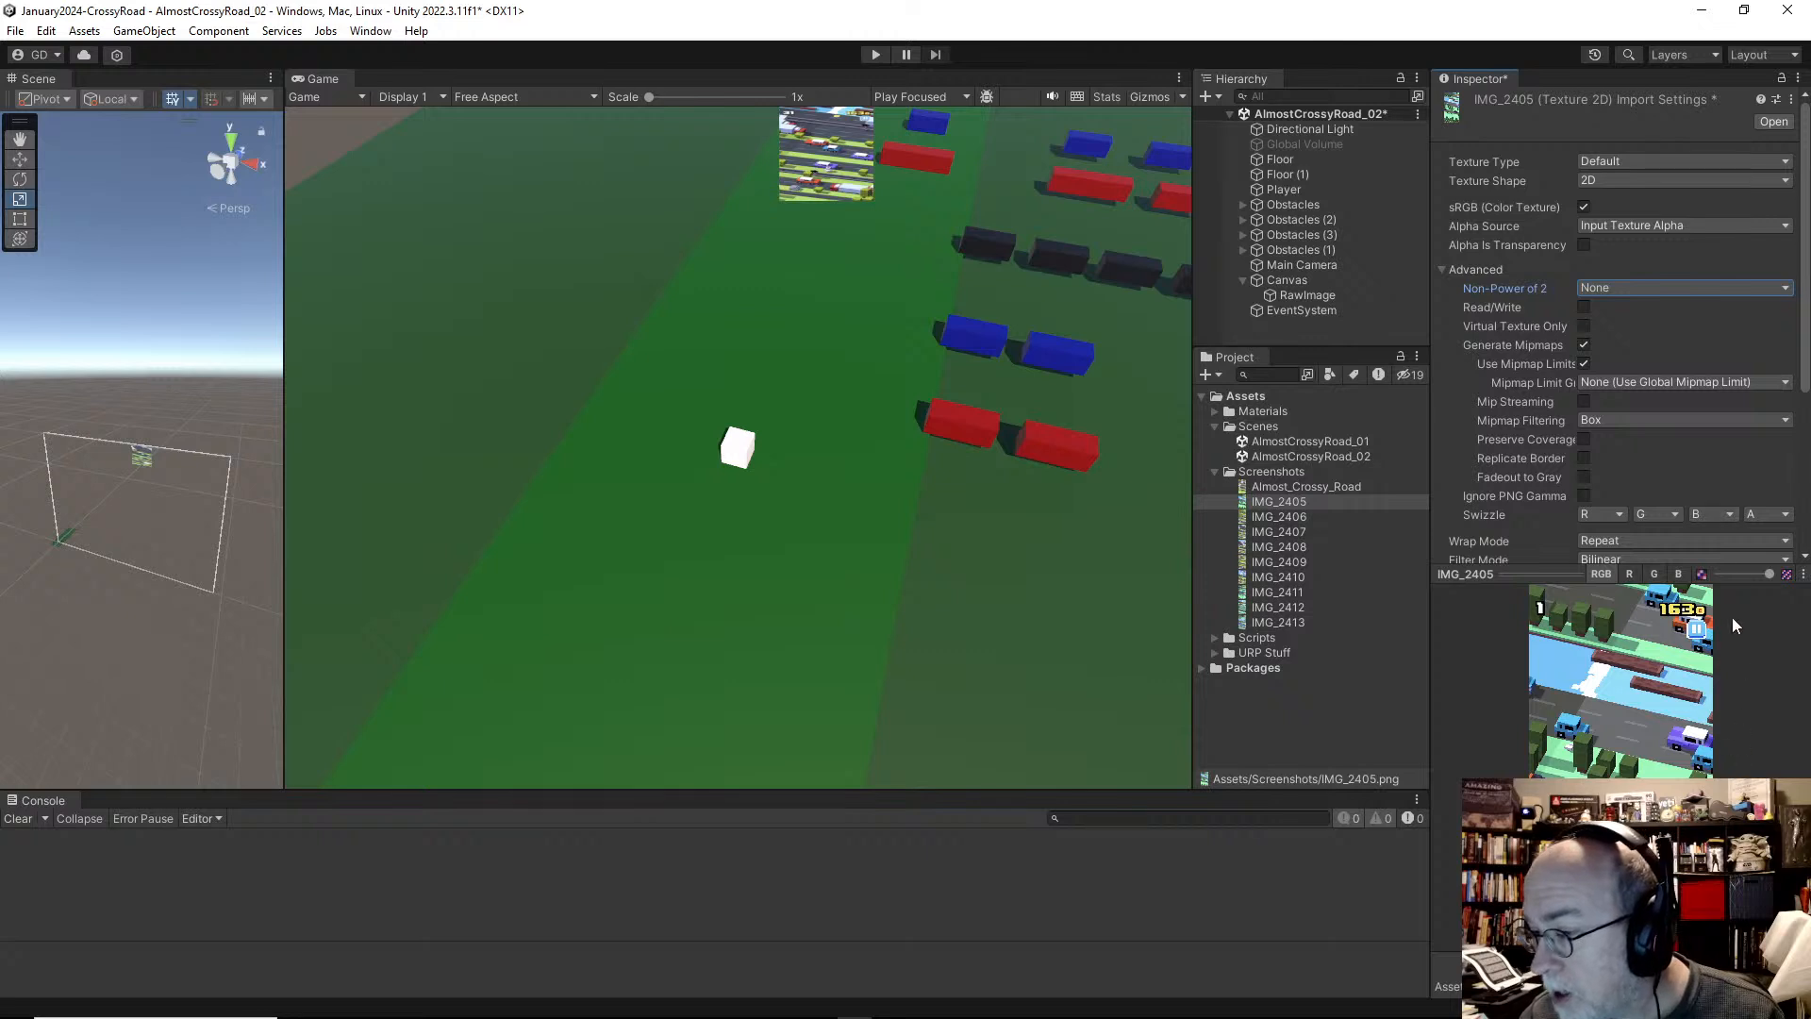
{"action": "scroll", "coordinate": [1698, 425], "scroll_direction": "down", "scroll_amount": 5}
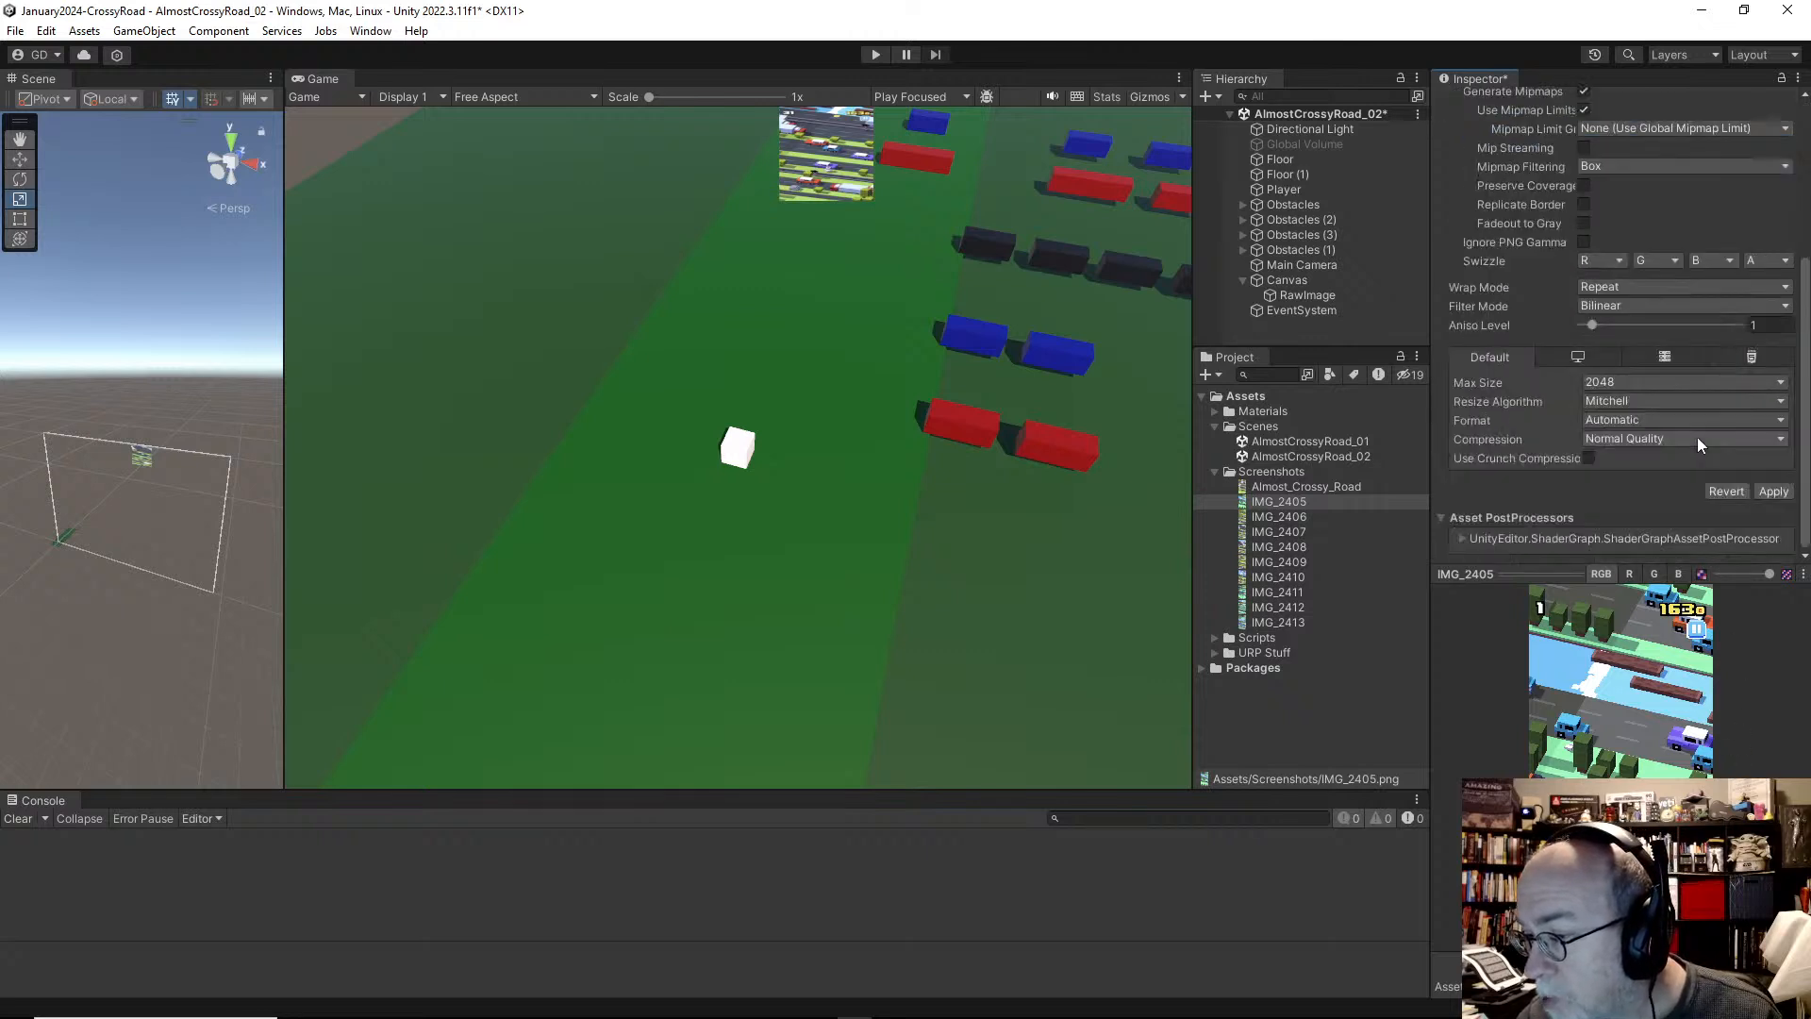
{"action": "left_click", "coordinate": [1772, 491]}
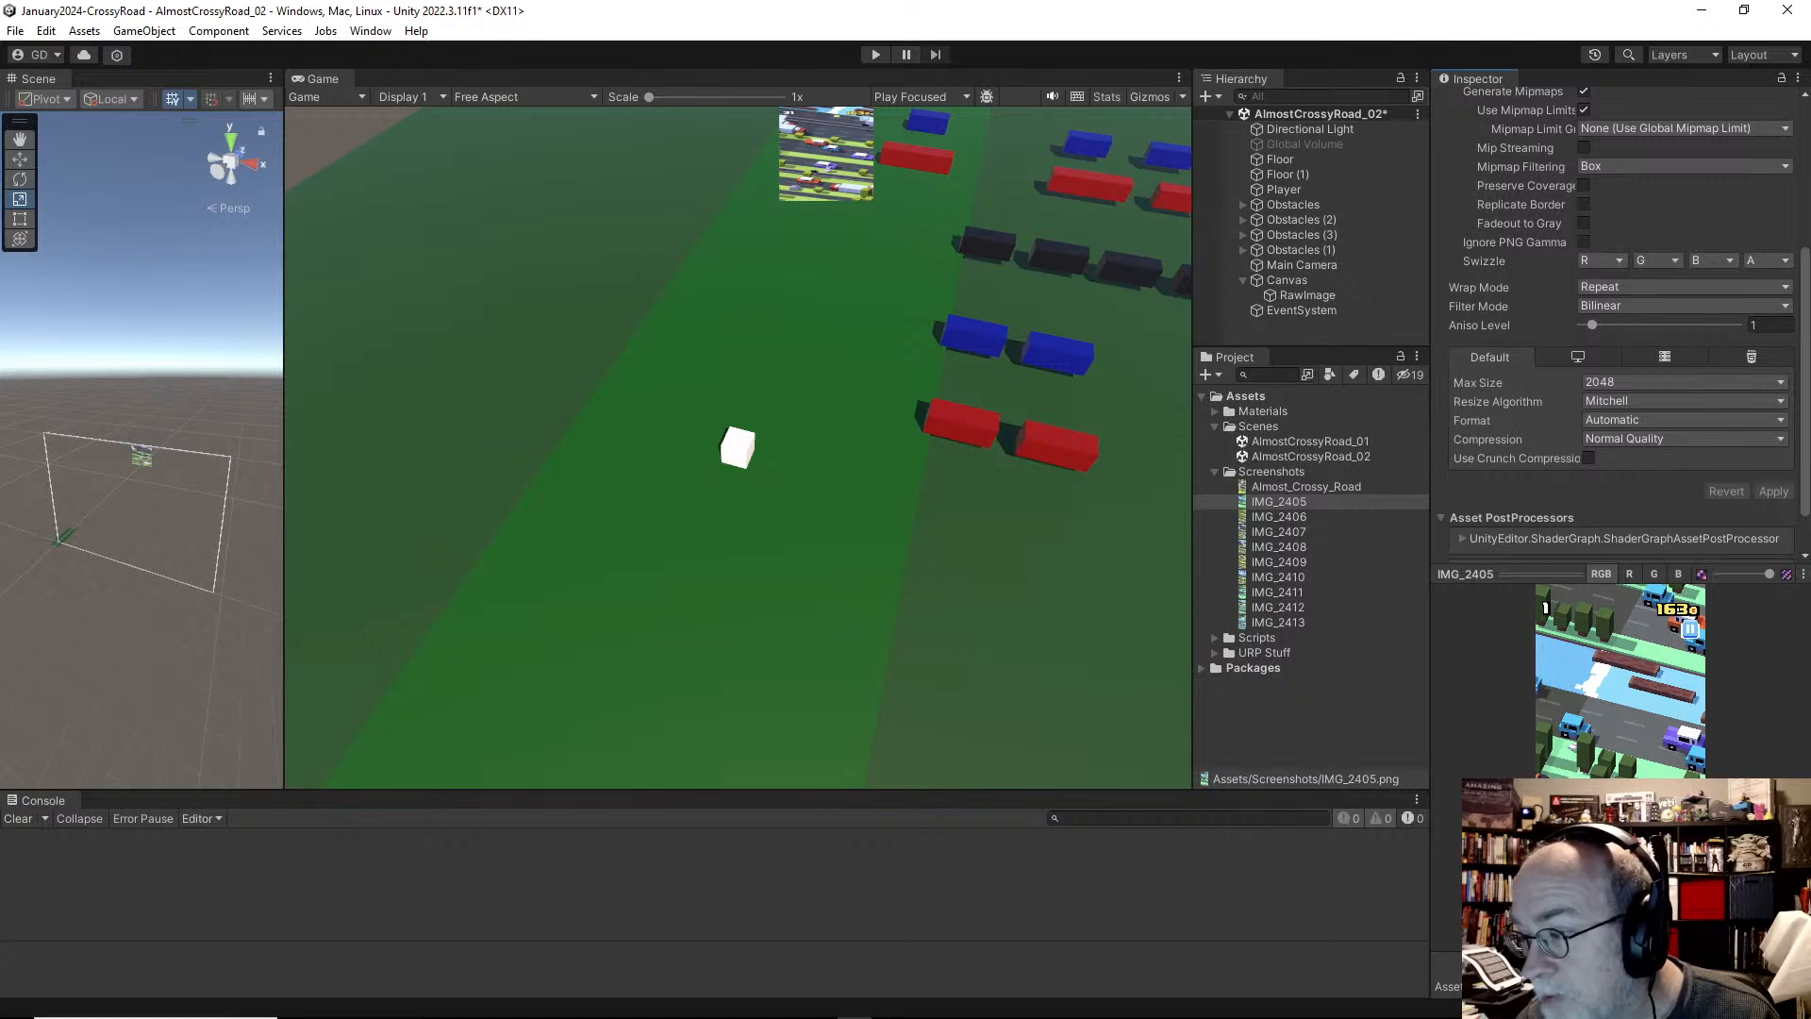
{"action": "scroll", "coordinate": [1527, 438], "scroll_direction": "up", "scroll_amount": 5}
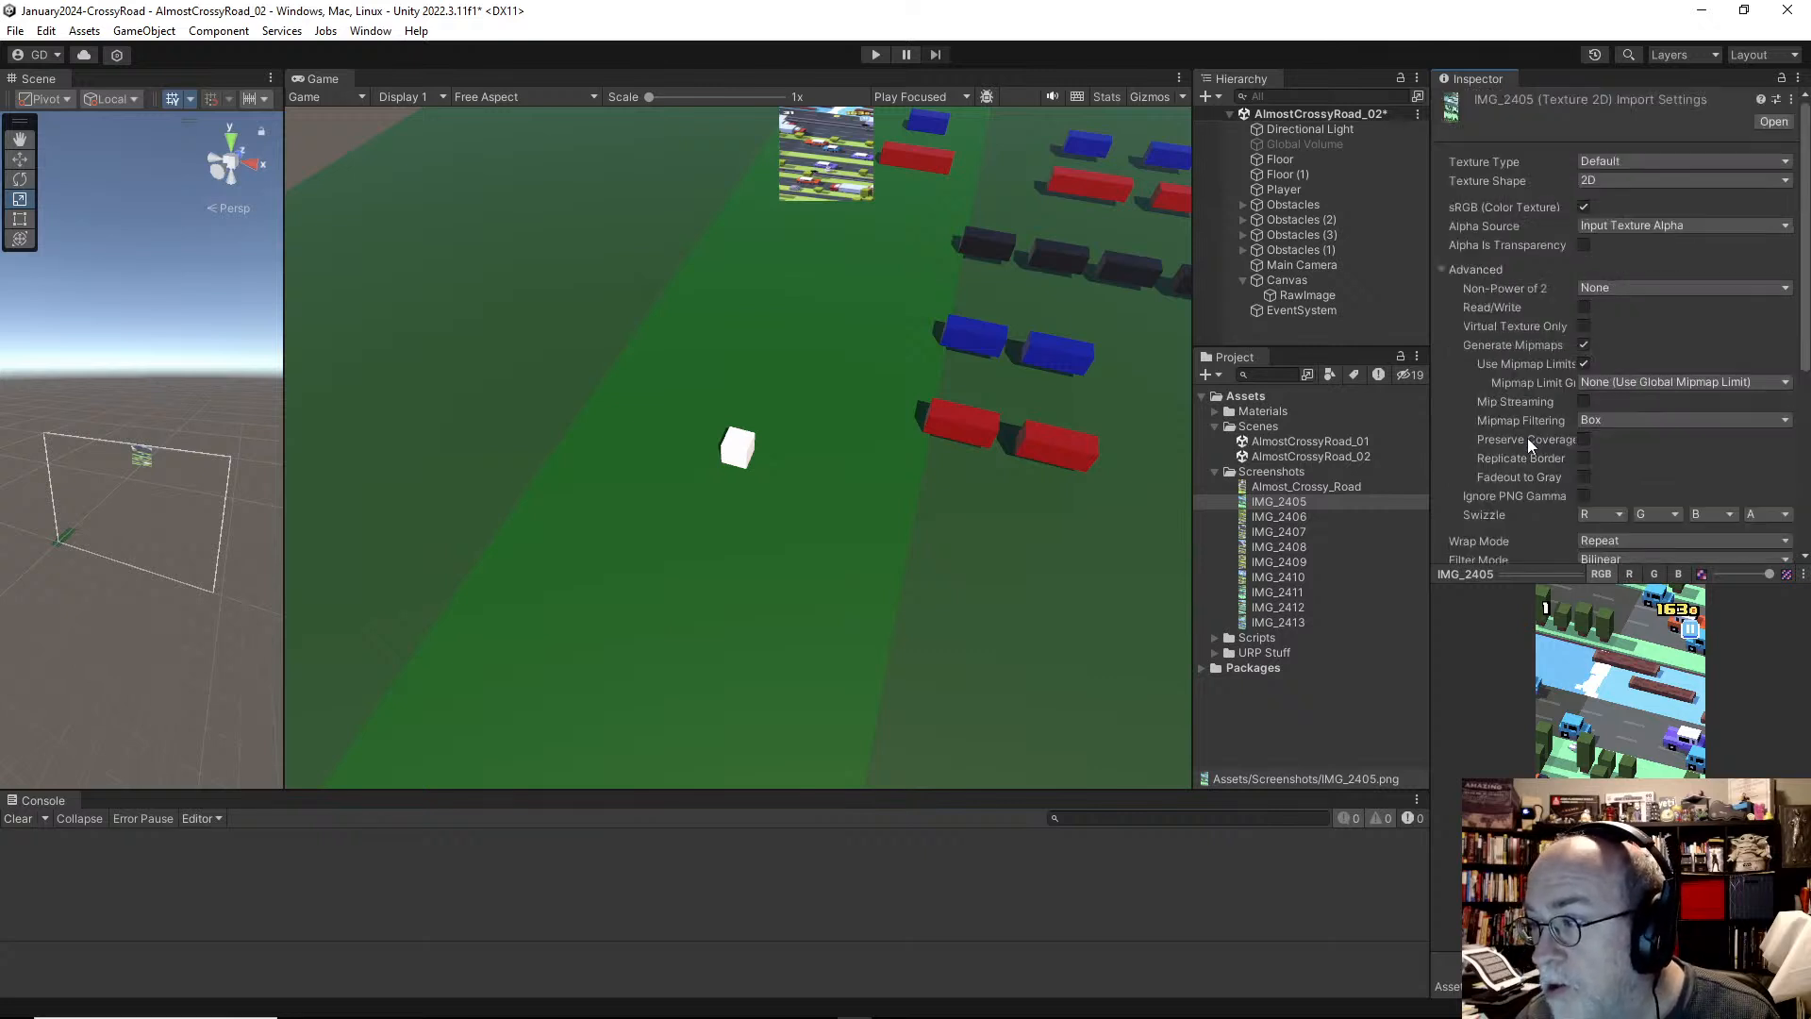
Step: Disable Generate Mipmaps for the IMG_2405 texture and apply the import settings
{"action": "left_click", "coordinate": [1584, 345]}
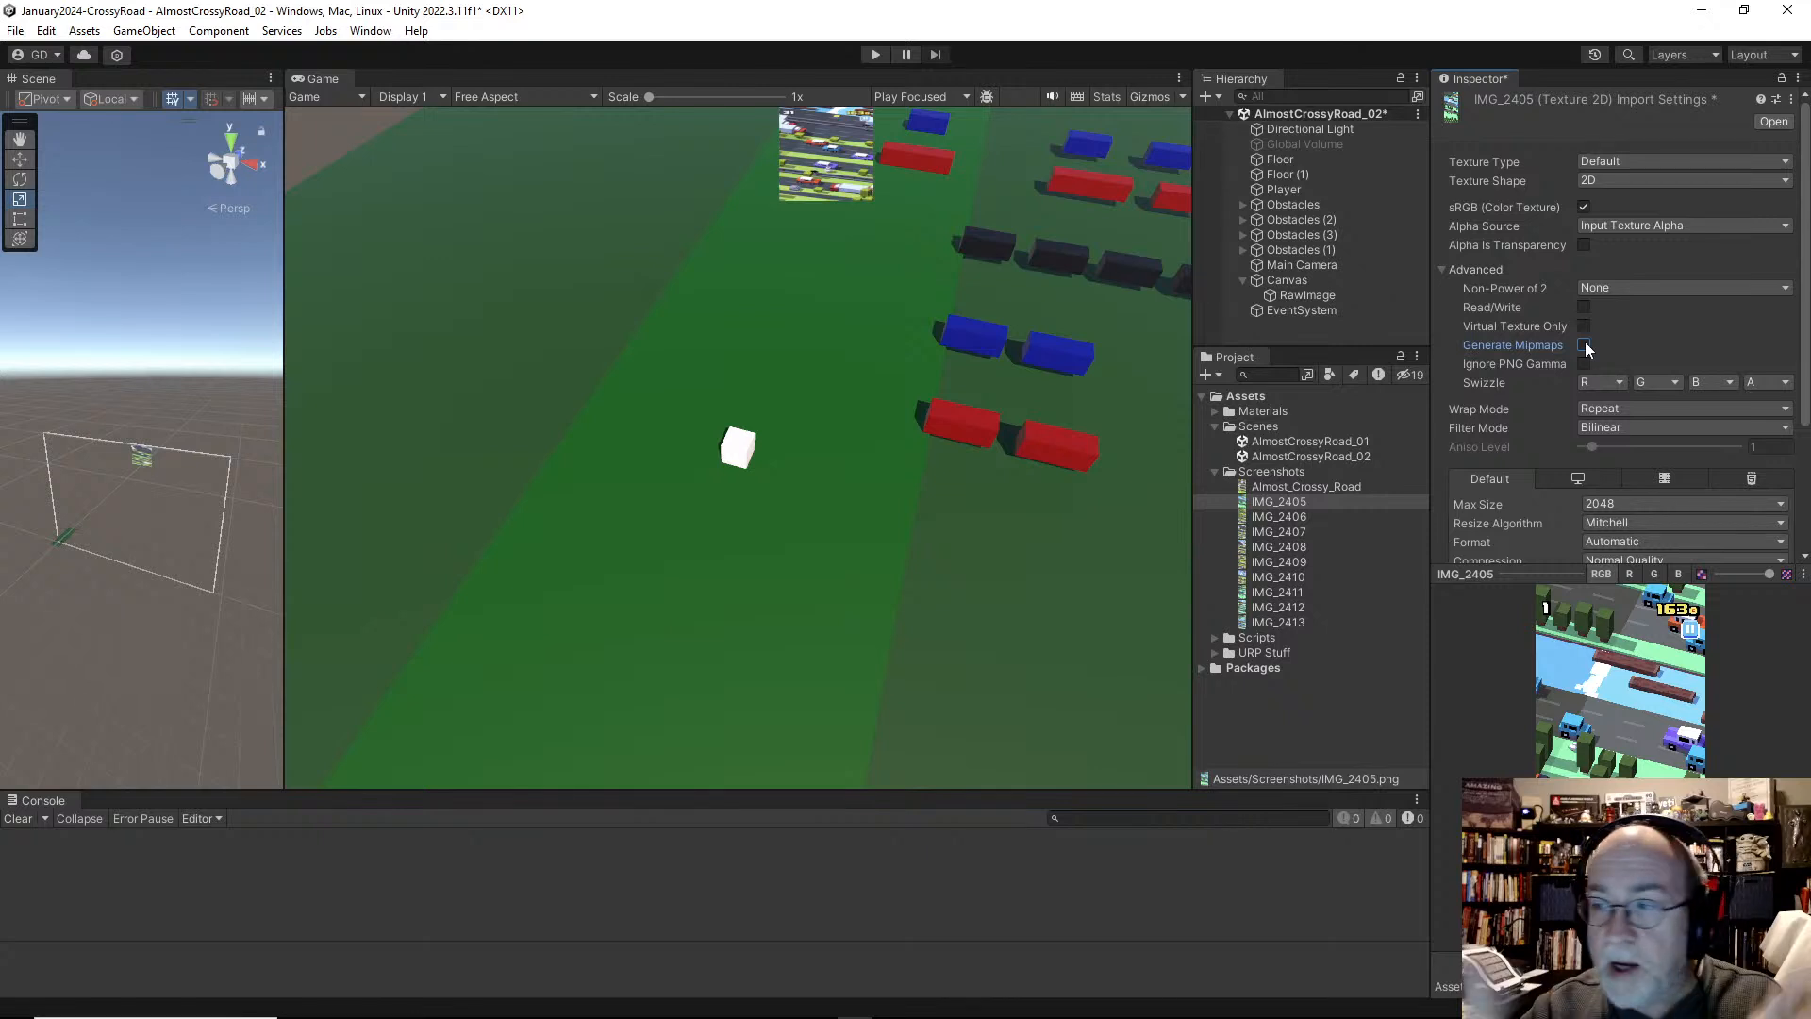
{"action": "scroll", "coordinate": [1717, 514], "scroll_direction": "down", "scroll_amount": 3}
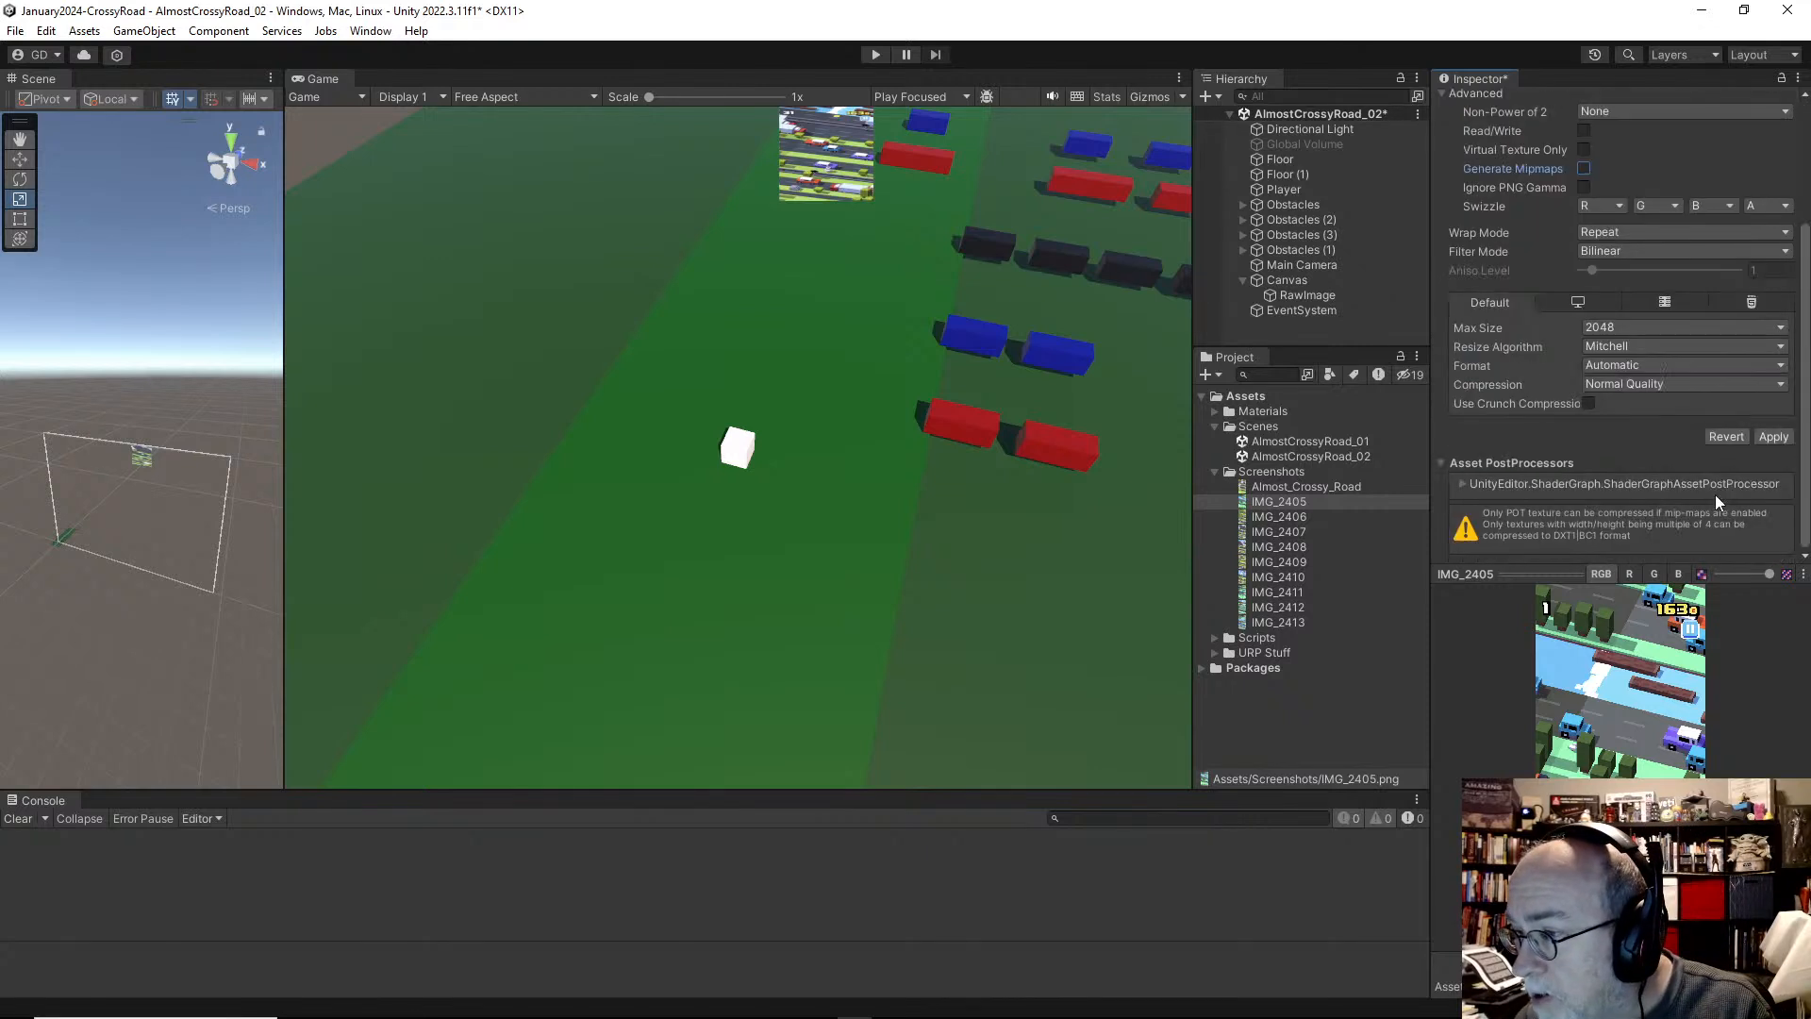
{"action": "left_click", "coordinate": [1770, 438]}
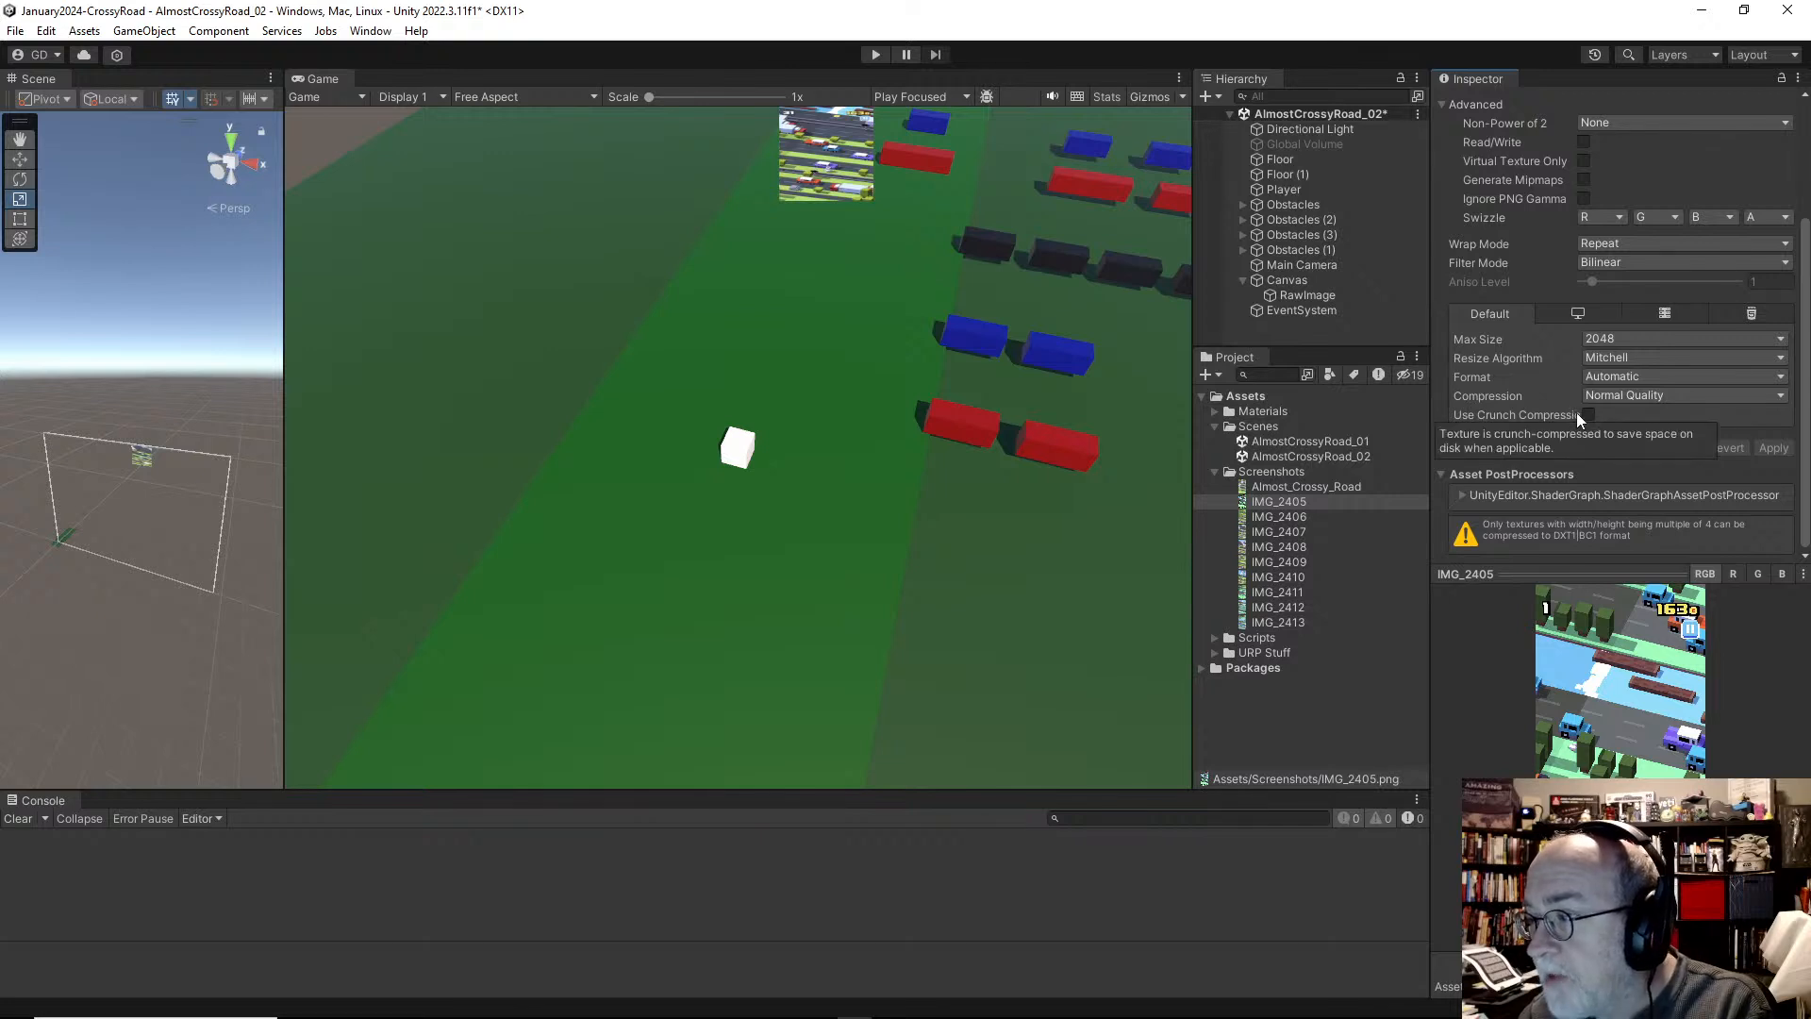
{"action": "left_click", "coordinate": [1598, 339]}
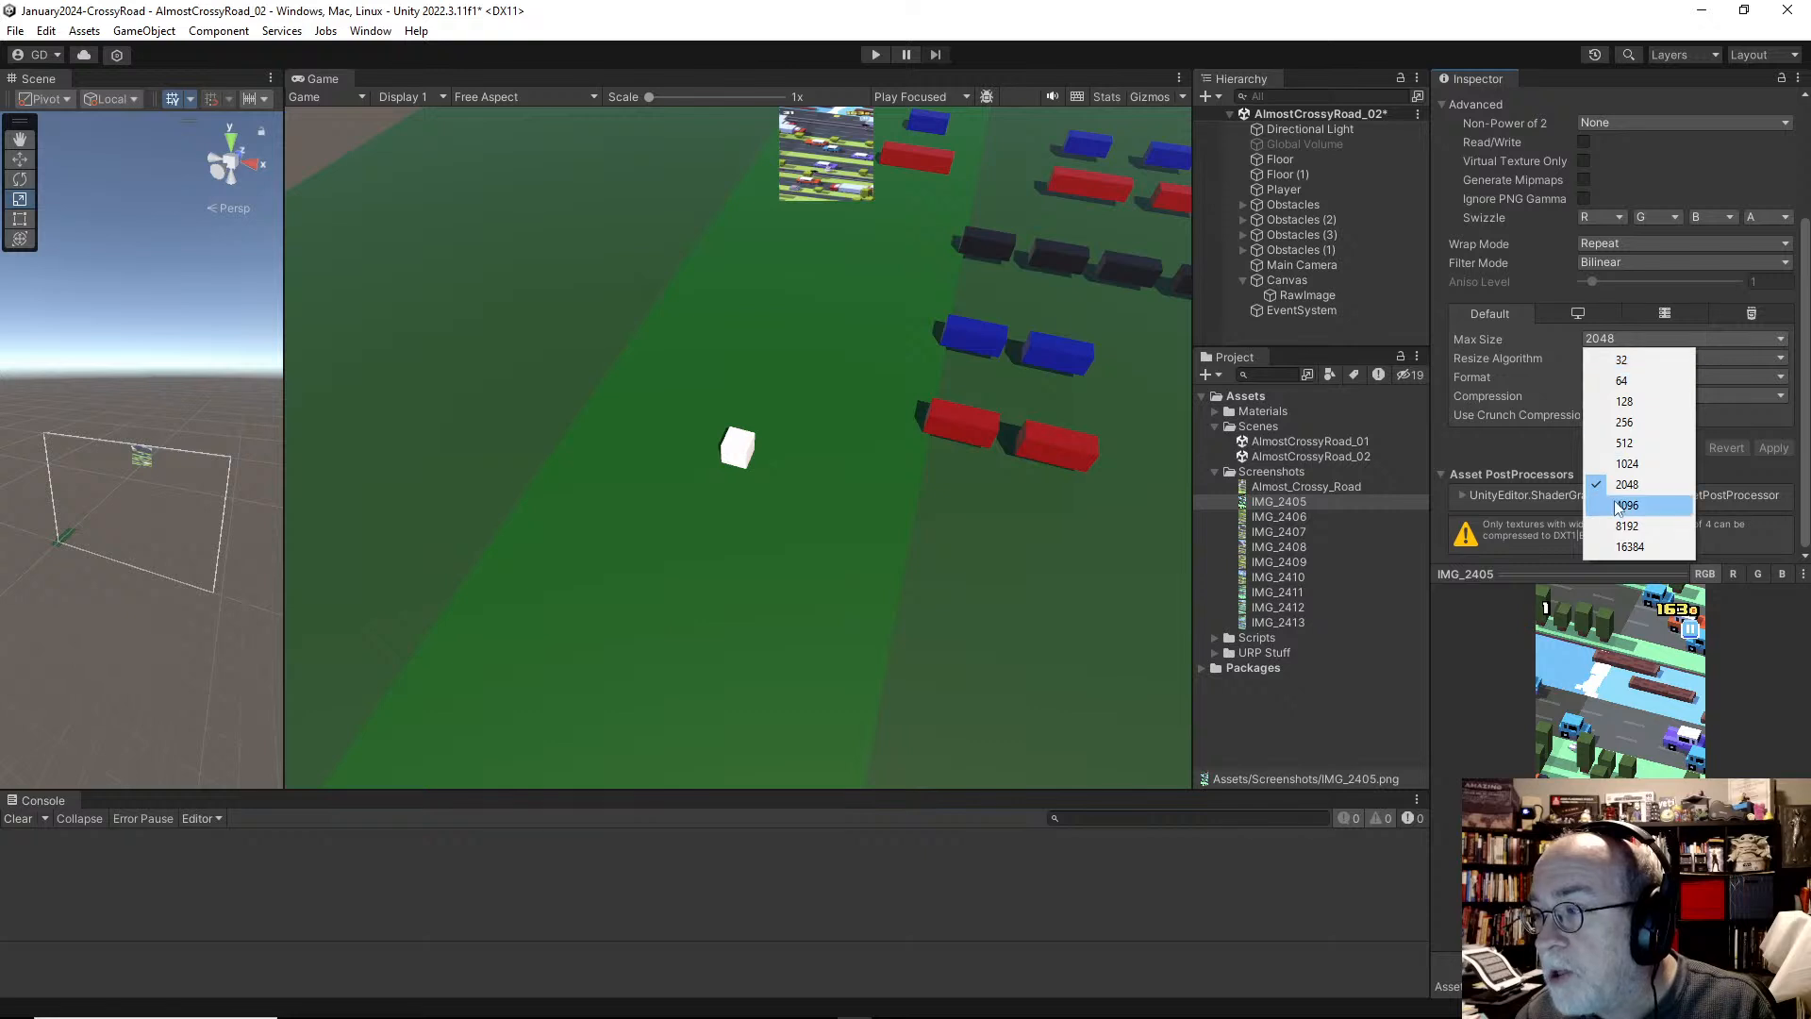
{"action": "left_click", "coordinate": [1807, 320]}
{"action": "scroll", "coordinate": [1807, 326], "scroll_direction": "up", "scroll_amount": 5}
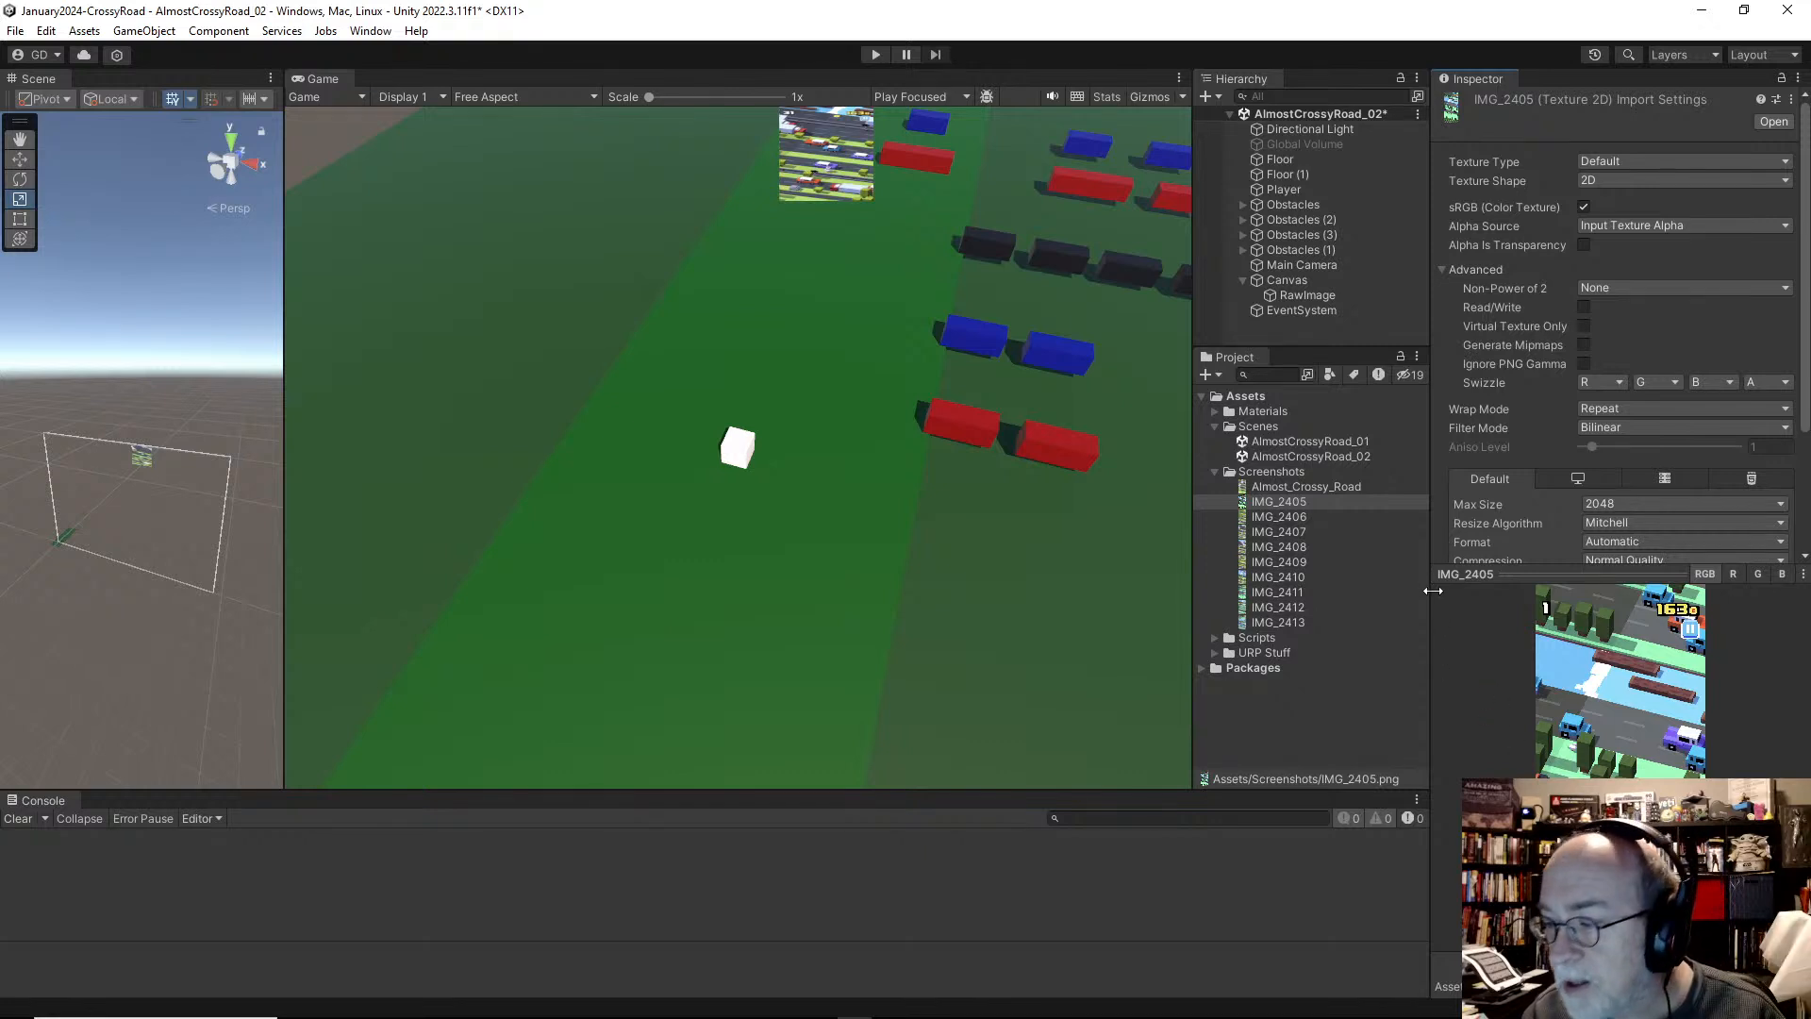
Step: Widen the Inspector to examine the IMG_2405 preview and its texture details, and narrow it again
{"action": "left_click_drag", "start_coordinate": [1431, 604], "coordinate": [885, 653]}
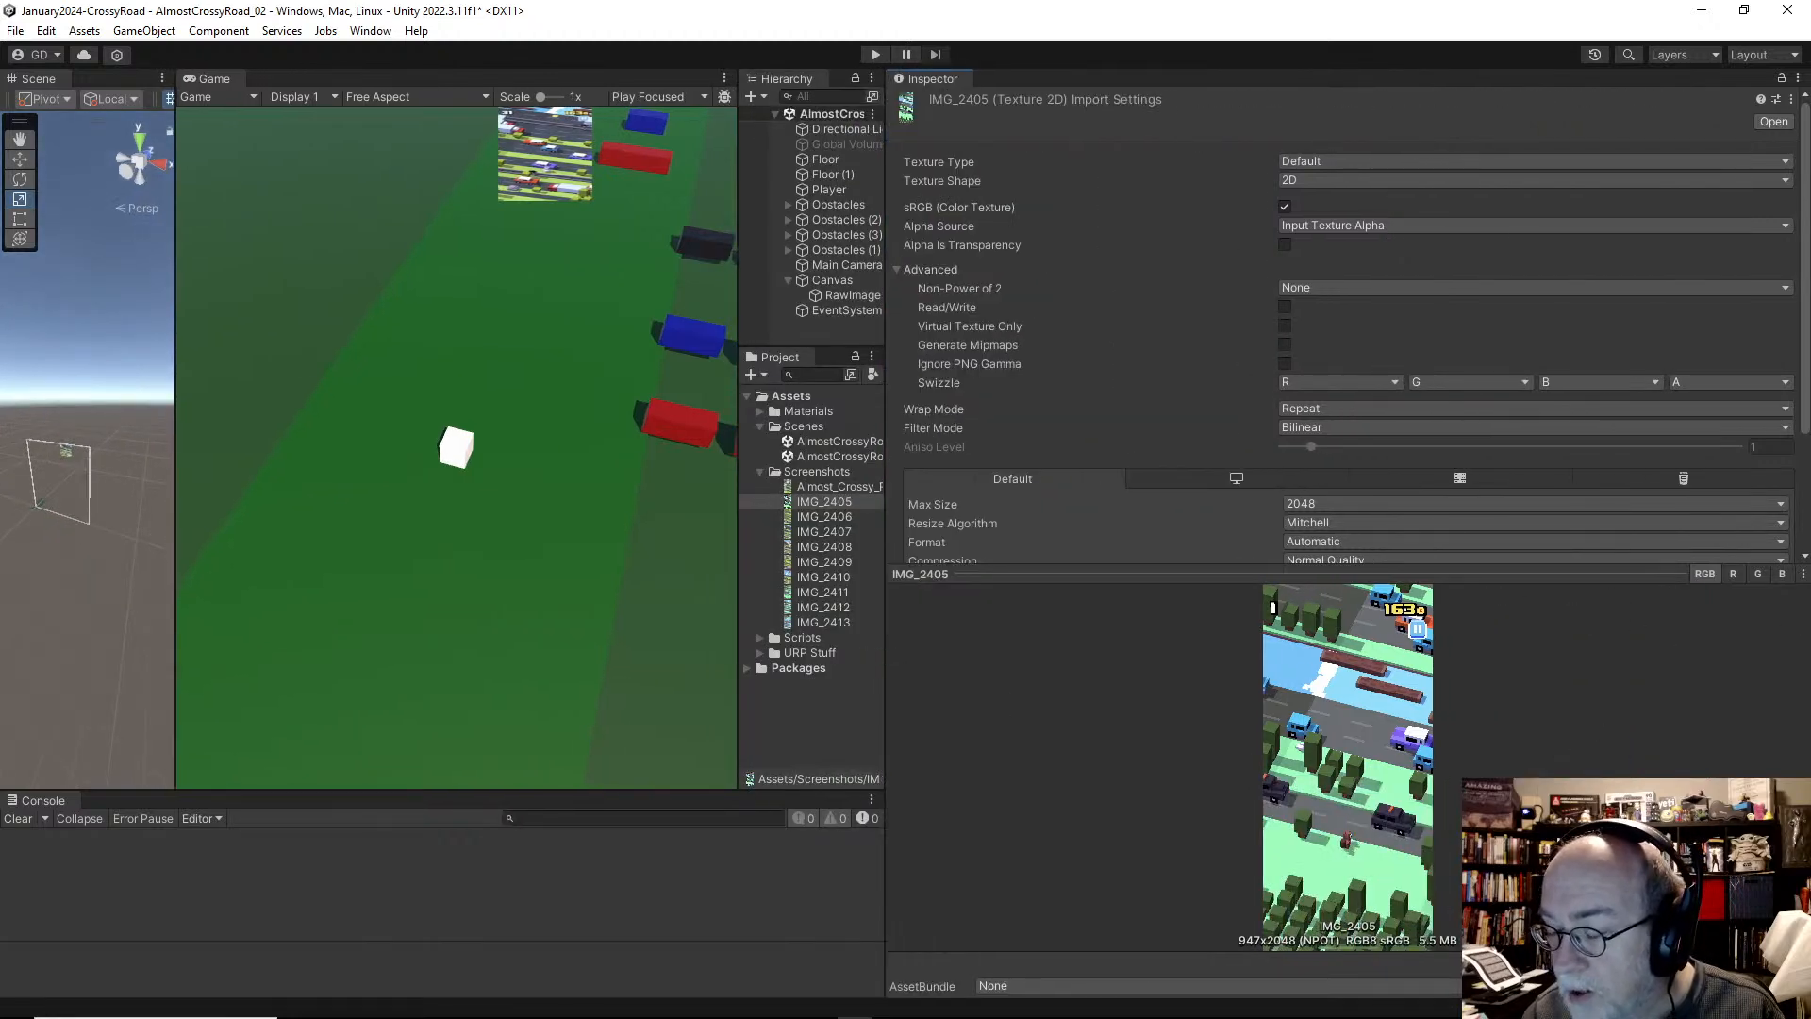
{"action": "key", "text": "alt+Tab"}
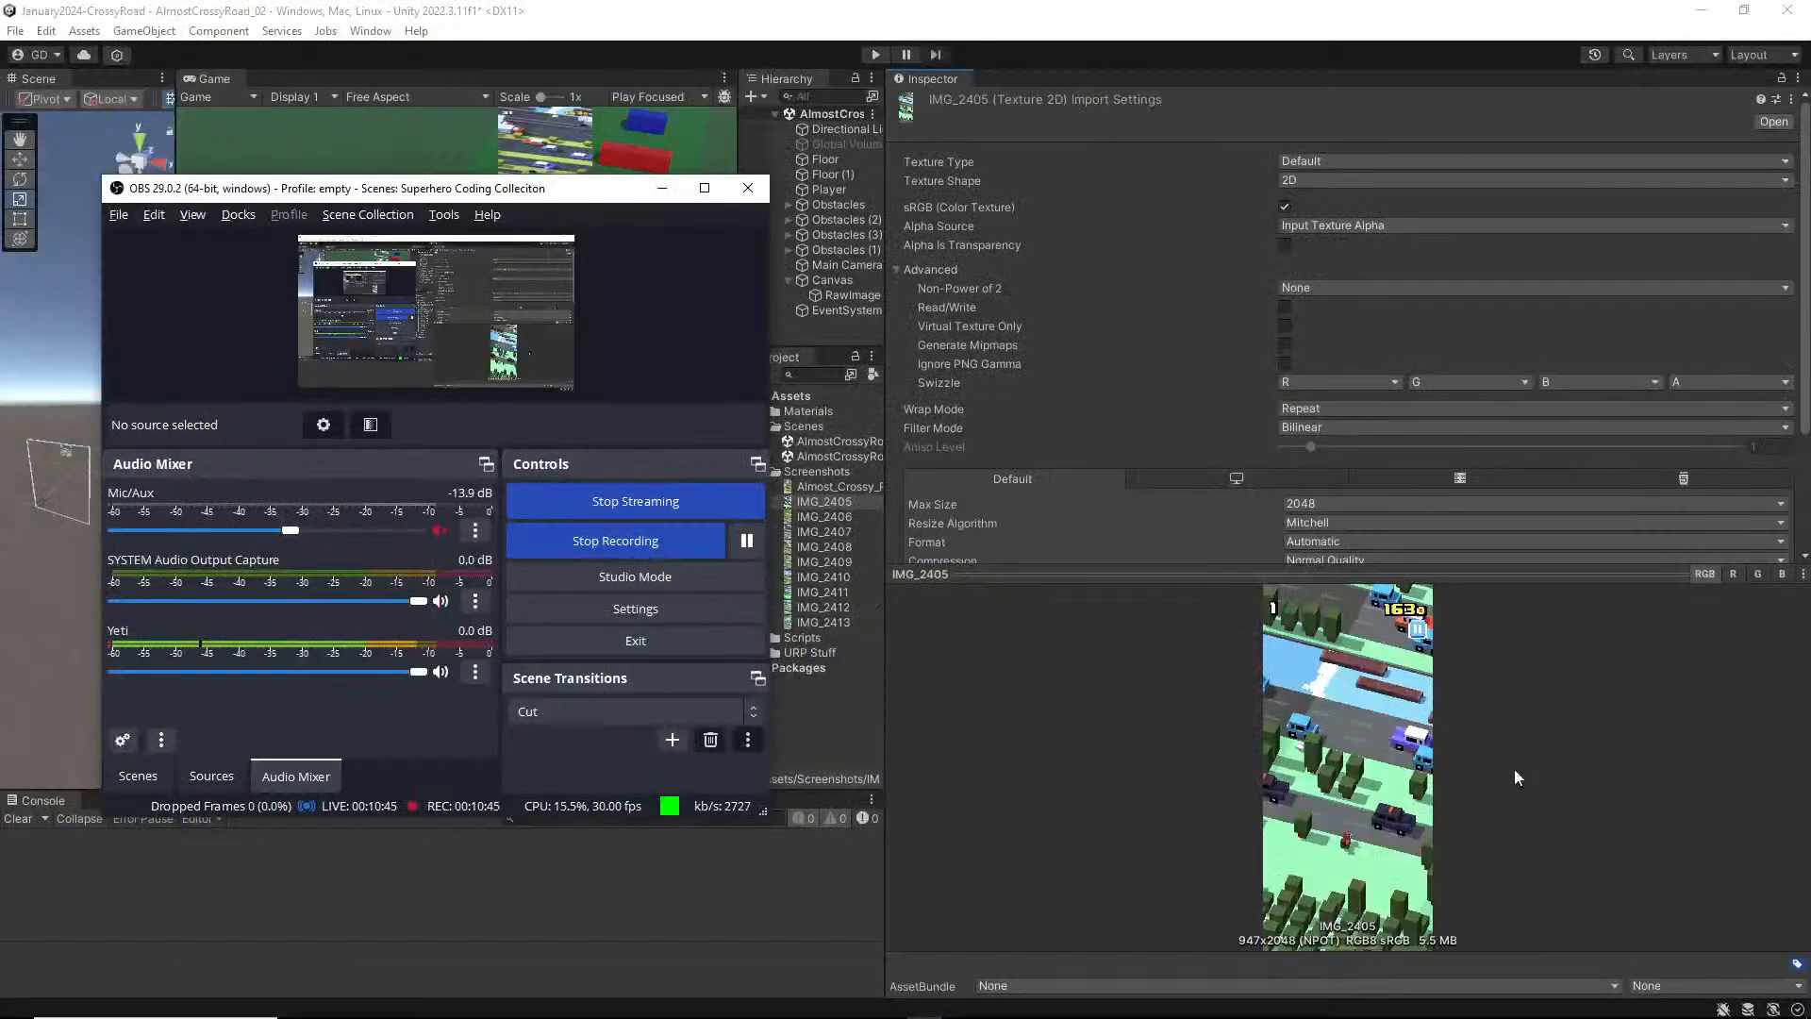
{"action": "key", "text": "alt+Tab"}
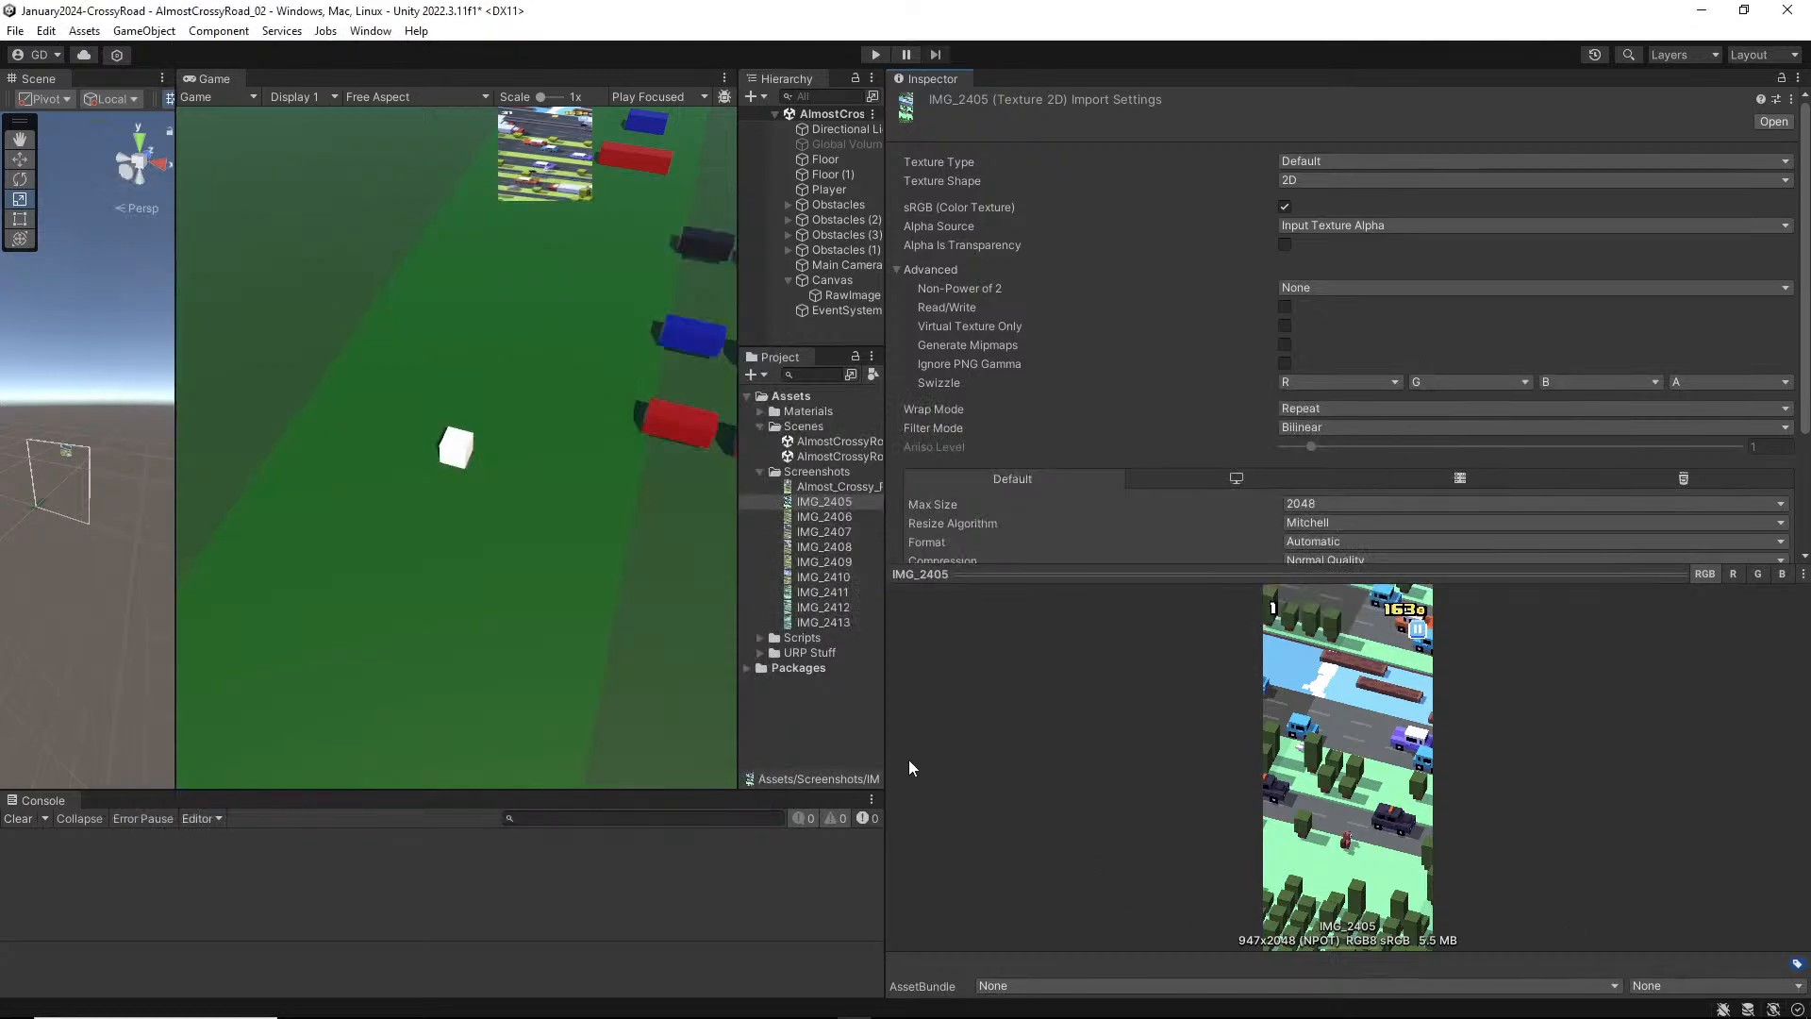
{"action": "left_click_drag", "start_coordinate": [887, 750], "coordinate": [1417, 742]}
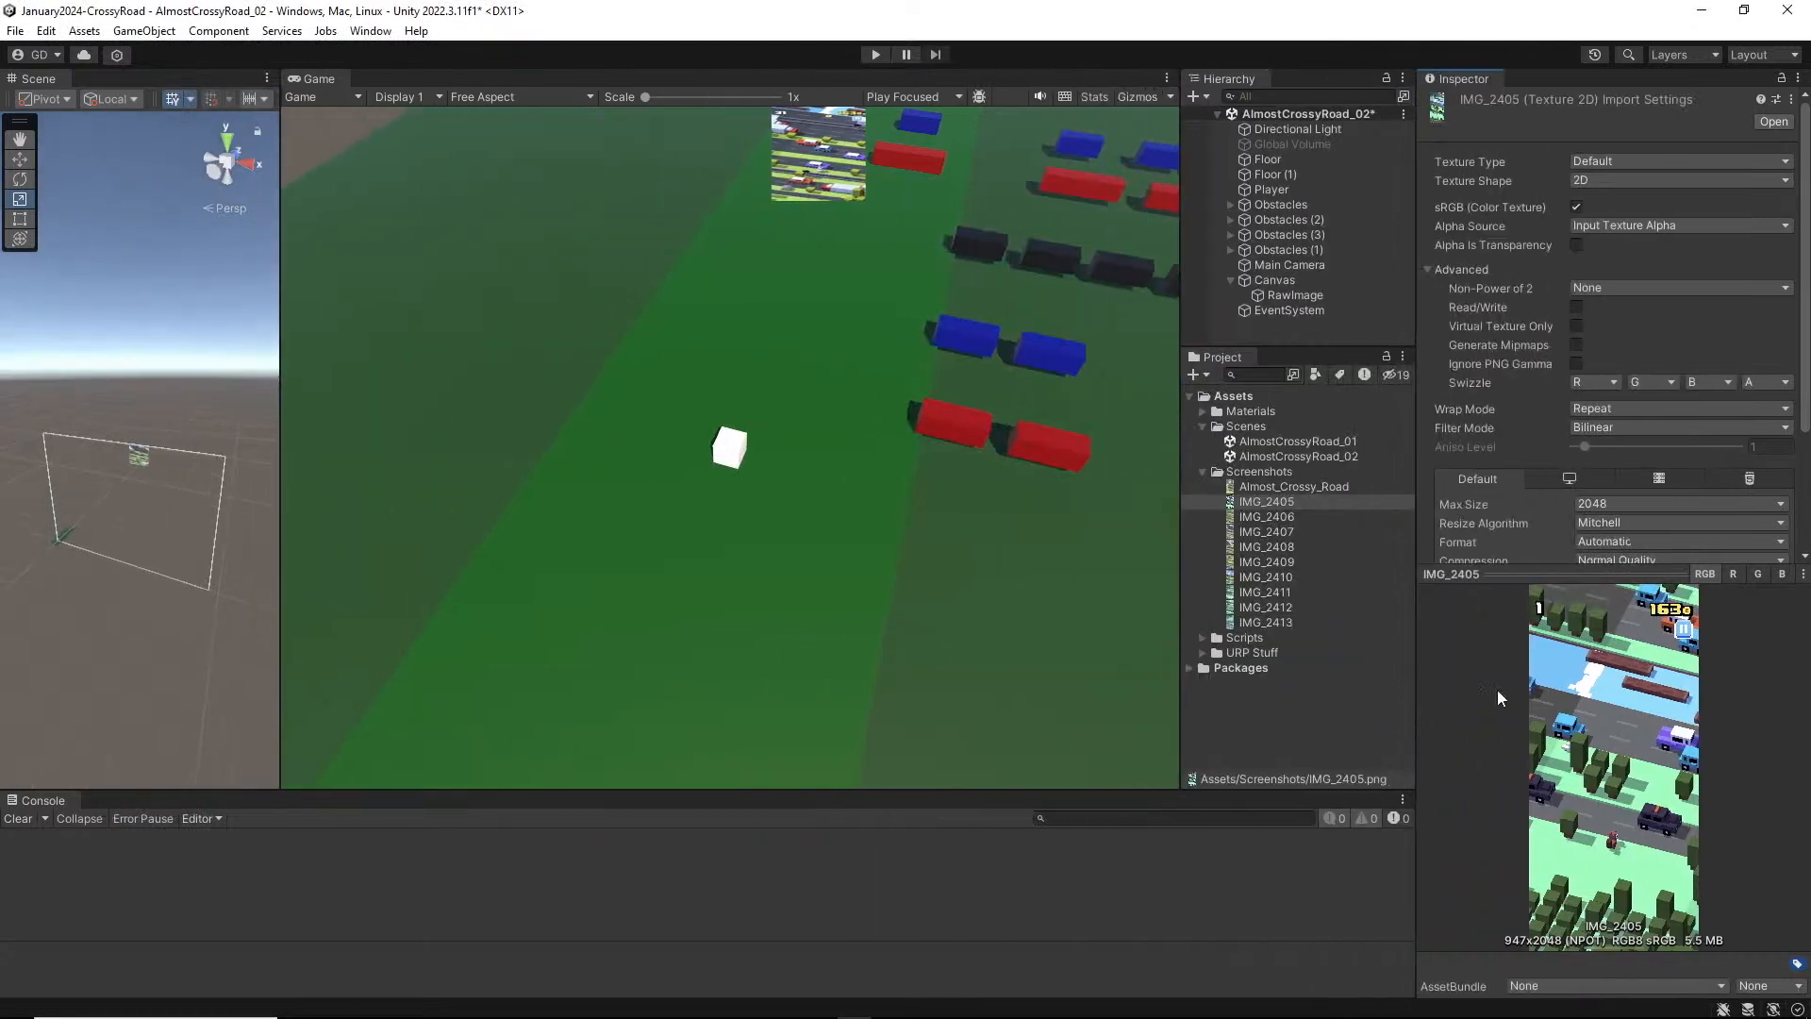
Step: Set IMG_2405's Non-Power of 2 option to ToNearest, enable Generate Mipmaps and apply the import settings
{"action": "scroll", "coordinate": [1565, 252], "scroll_direction": "down", "scroll_amount": 3}
{"action": "scroll", "coordinate": [1565, 253], "scroll_direction": "up", "scroll_amount": 3}
{"action": "left_click", "coordinate": [1606, 287]}
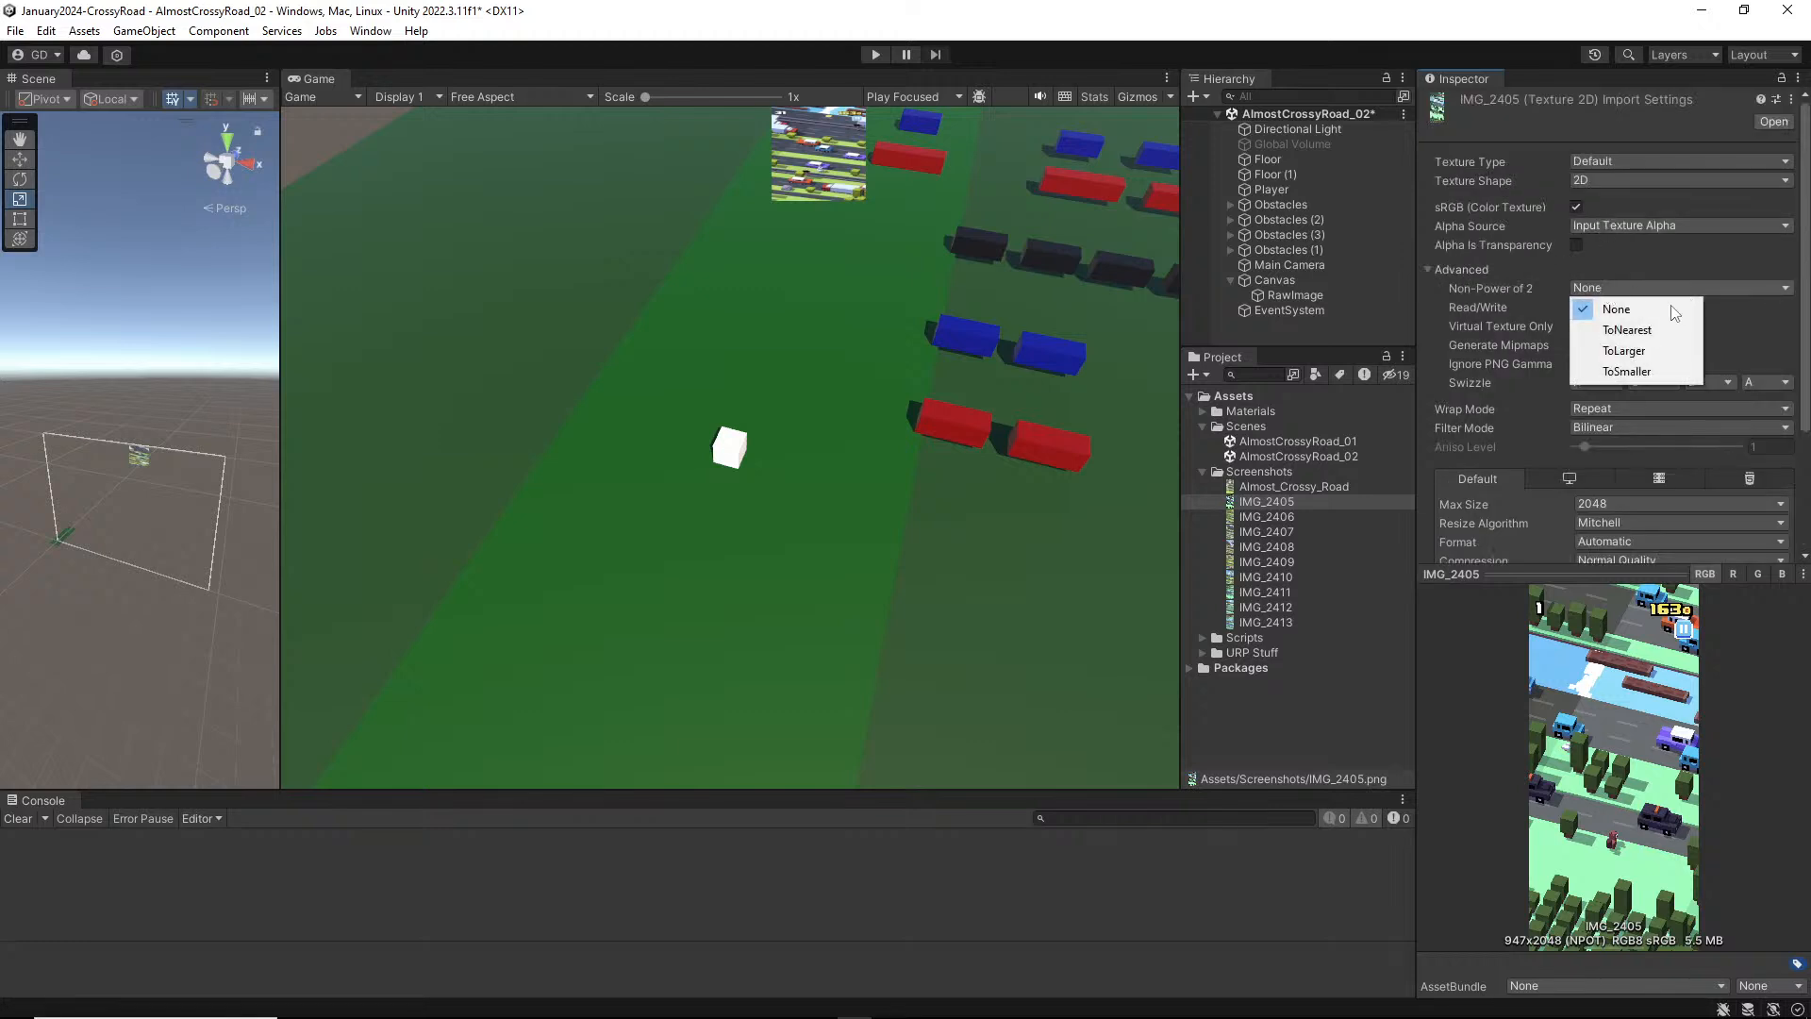
{"action": "left_click", "coordinate": [1627, 329]}
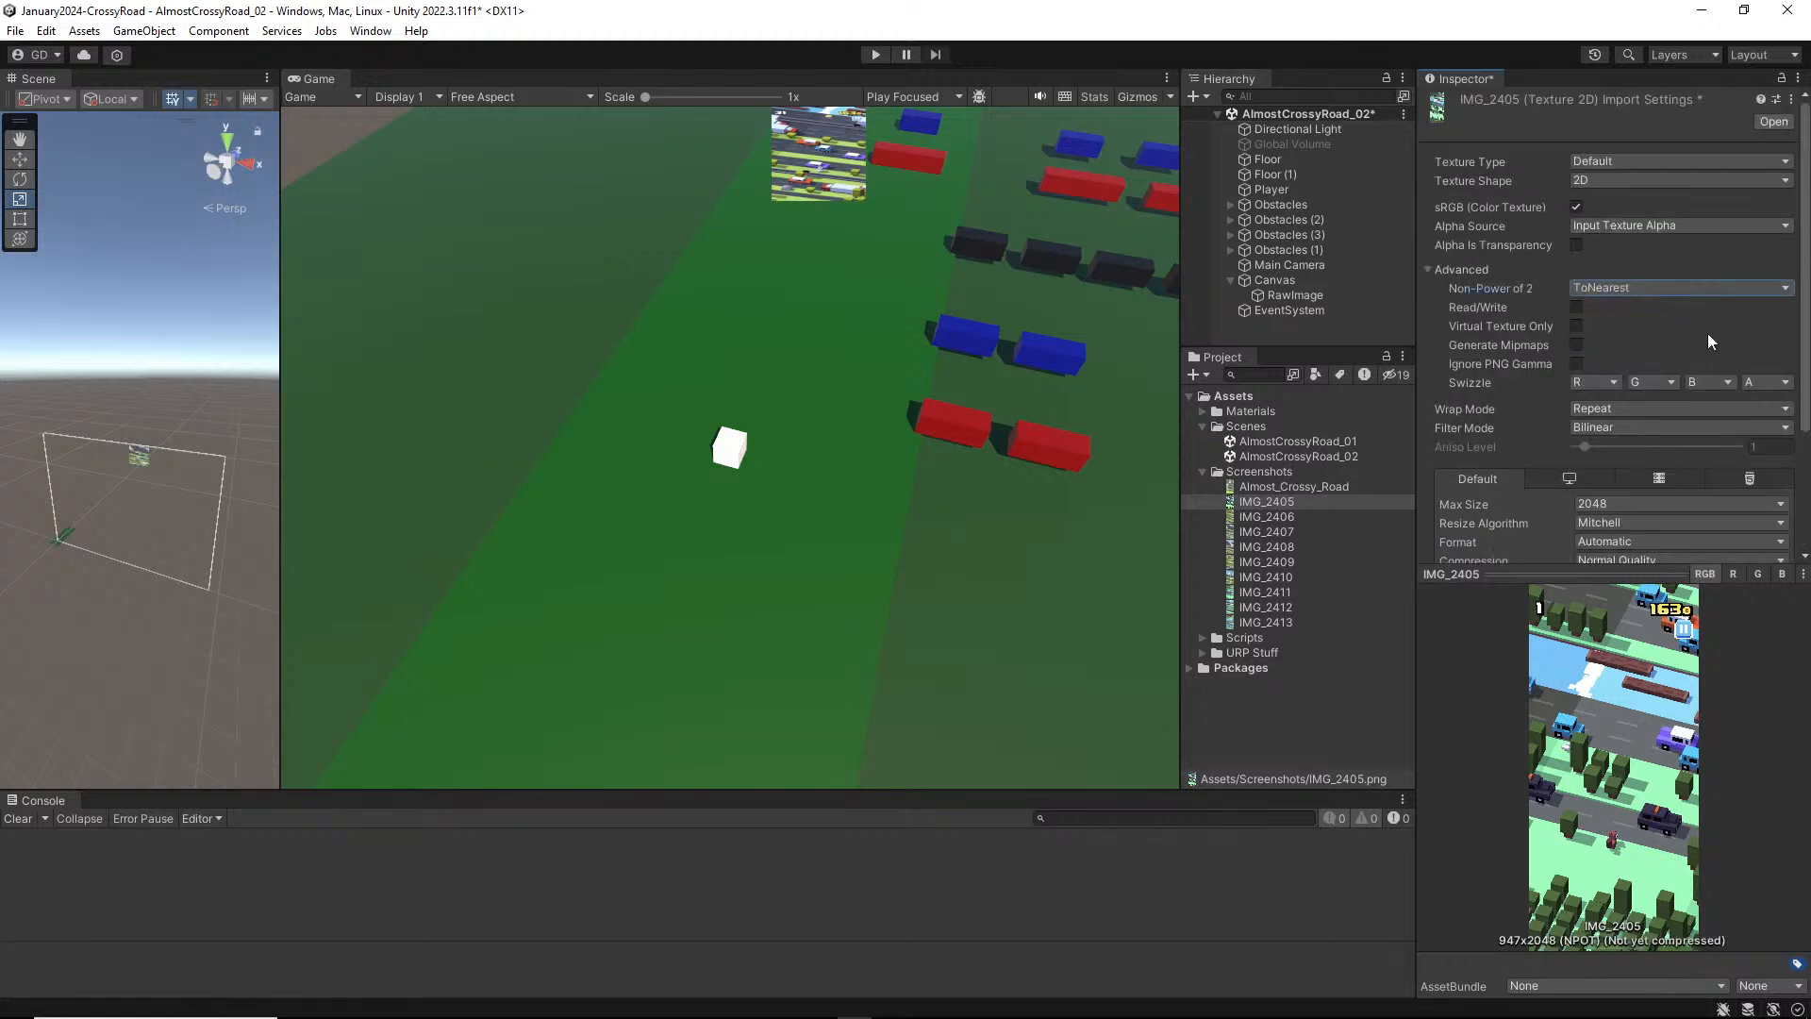
{"action": "scroll", "coordinate": [1708, 332], "scroll_direction": "down", "scroll_amount": 3}
{"action": "scroll", "coordinate": [1644, 326], "scroll_direction": "up", "scroll_amount": 3}
{"action": "left_click", "coordinate": [1577, 345]}
{"action": "scroll", "coordinate": [1727, 415], "scroll_direction": "down", "scroll_amount": 3}
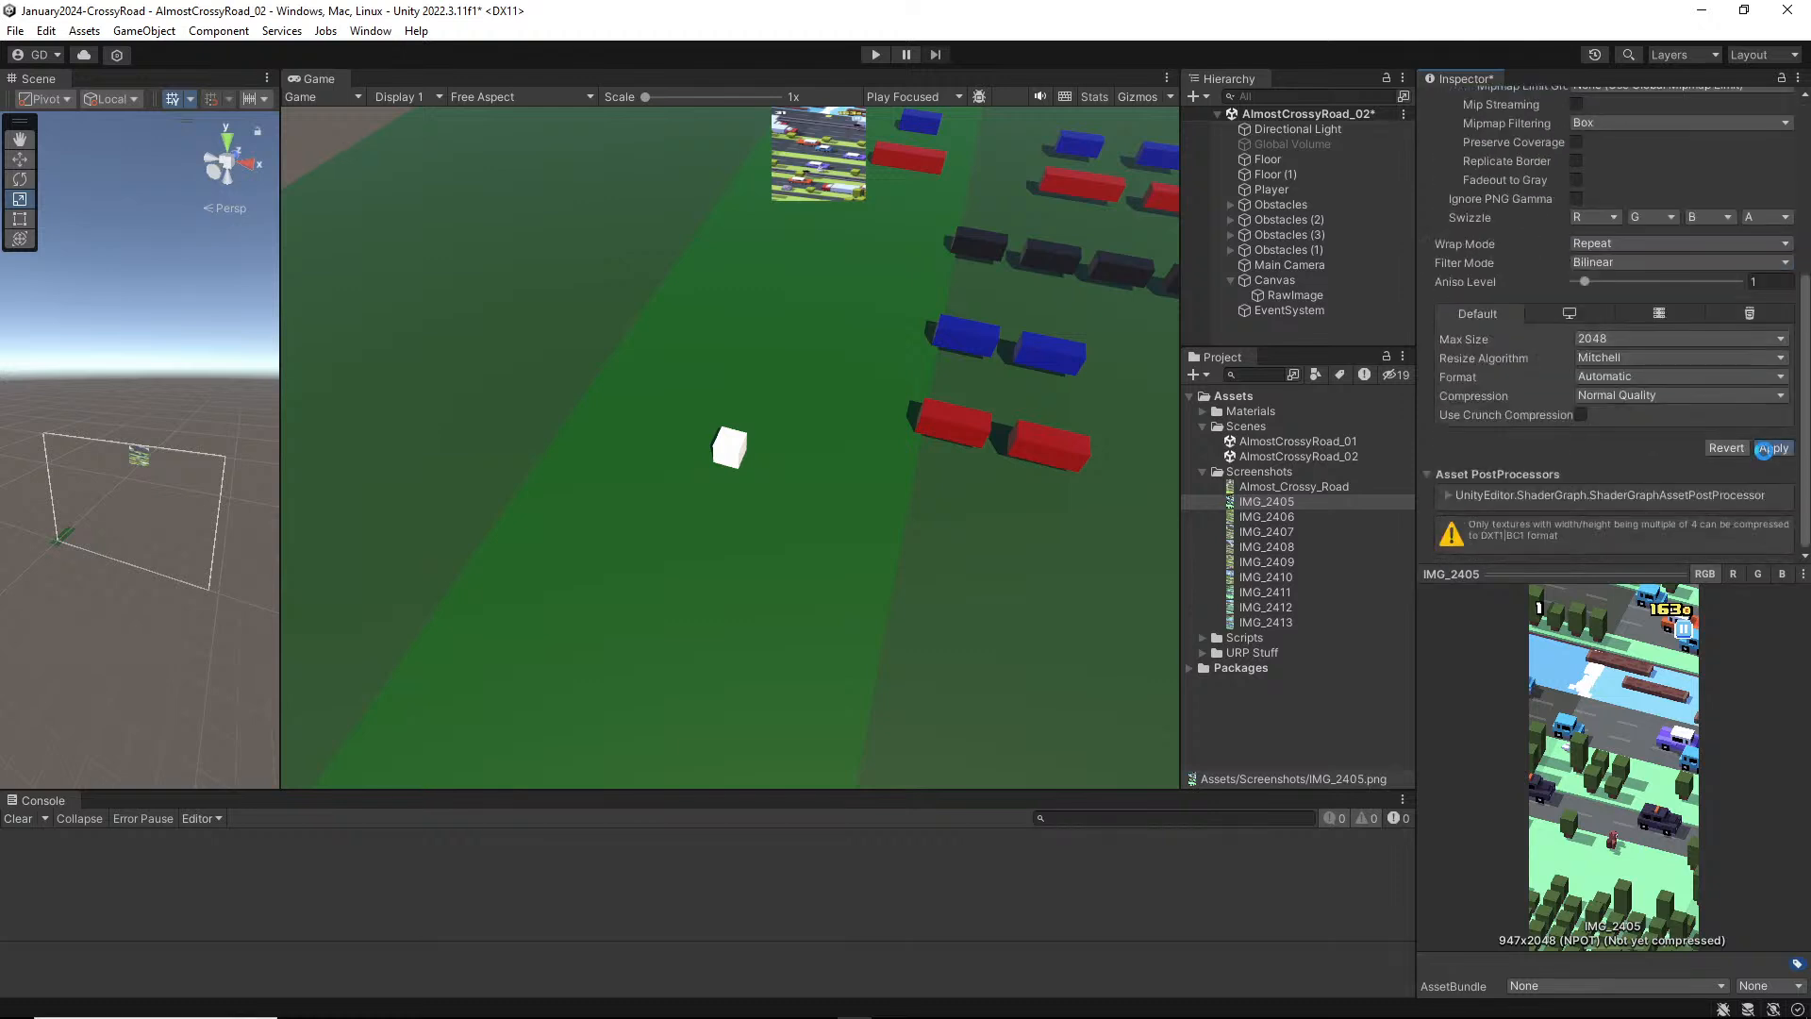
{"action": "left_click", "coordinate": [1770, 449]}
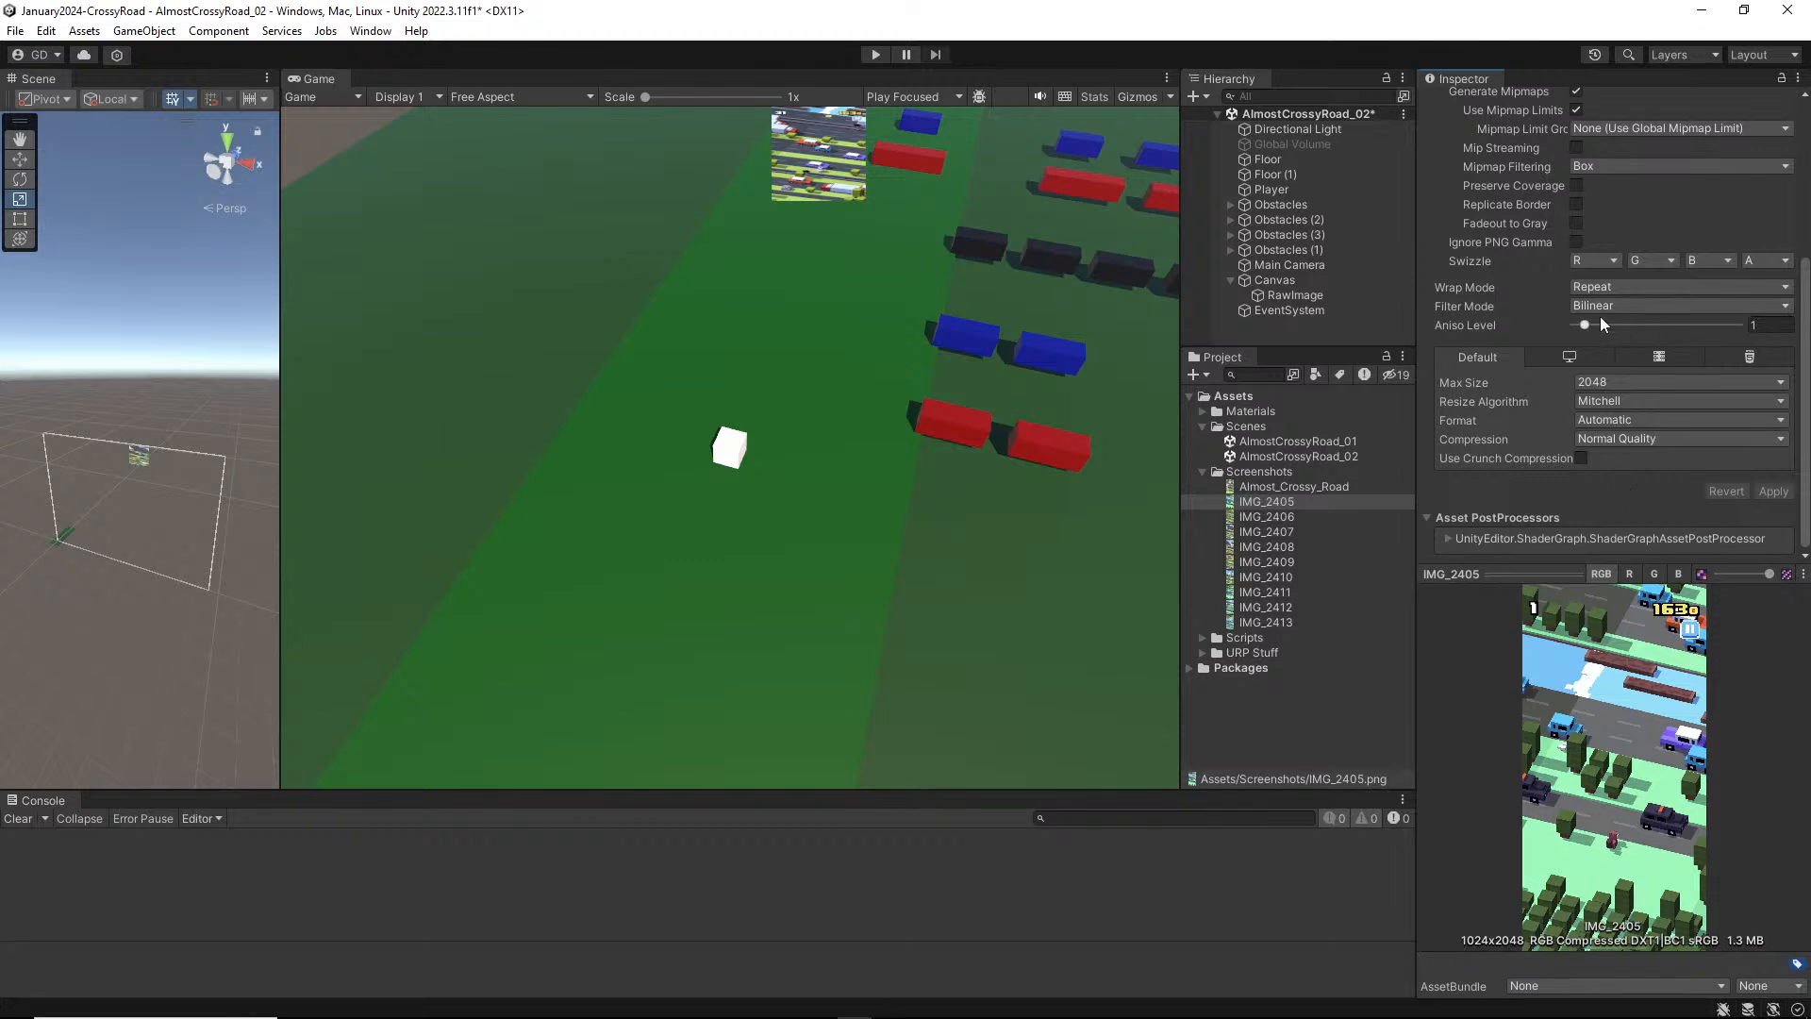
Step: Set IMG_2405's Non-Power of 2 option back to None and apply the import settings
{"action": "scroll", "coordinate": [1601, 319], "scroll_direction": "up", "scroll_amount": 5}
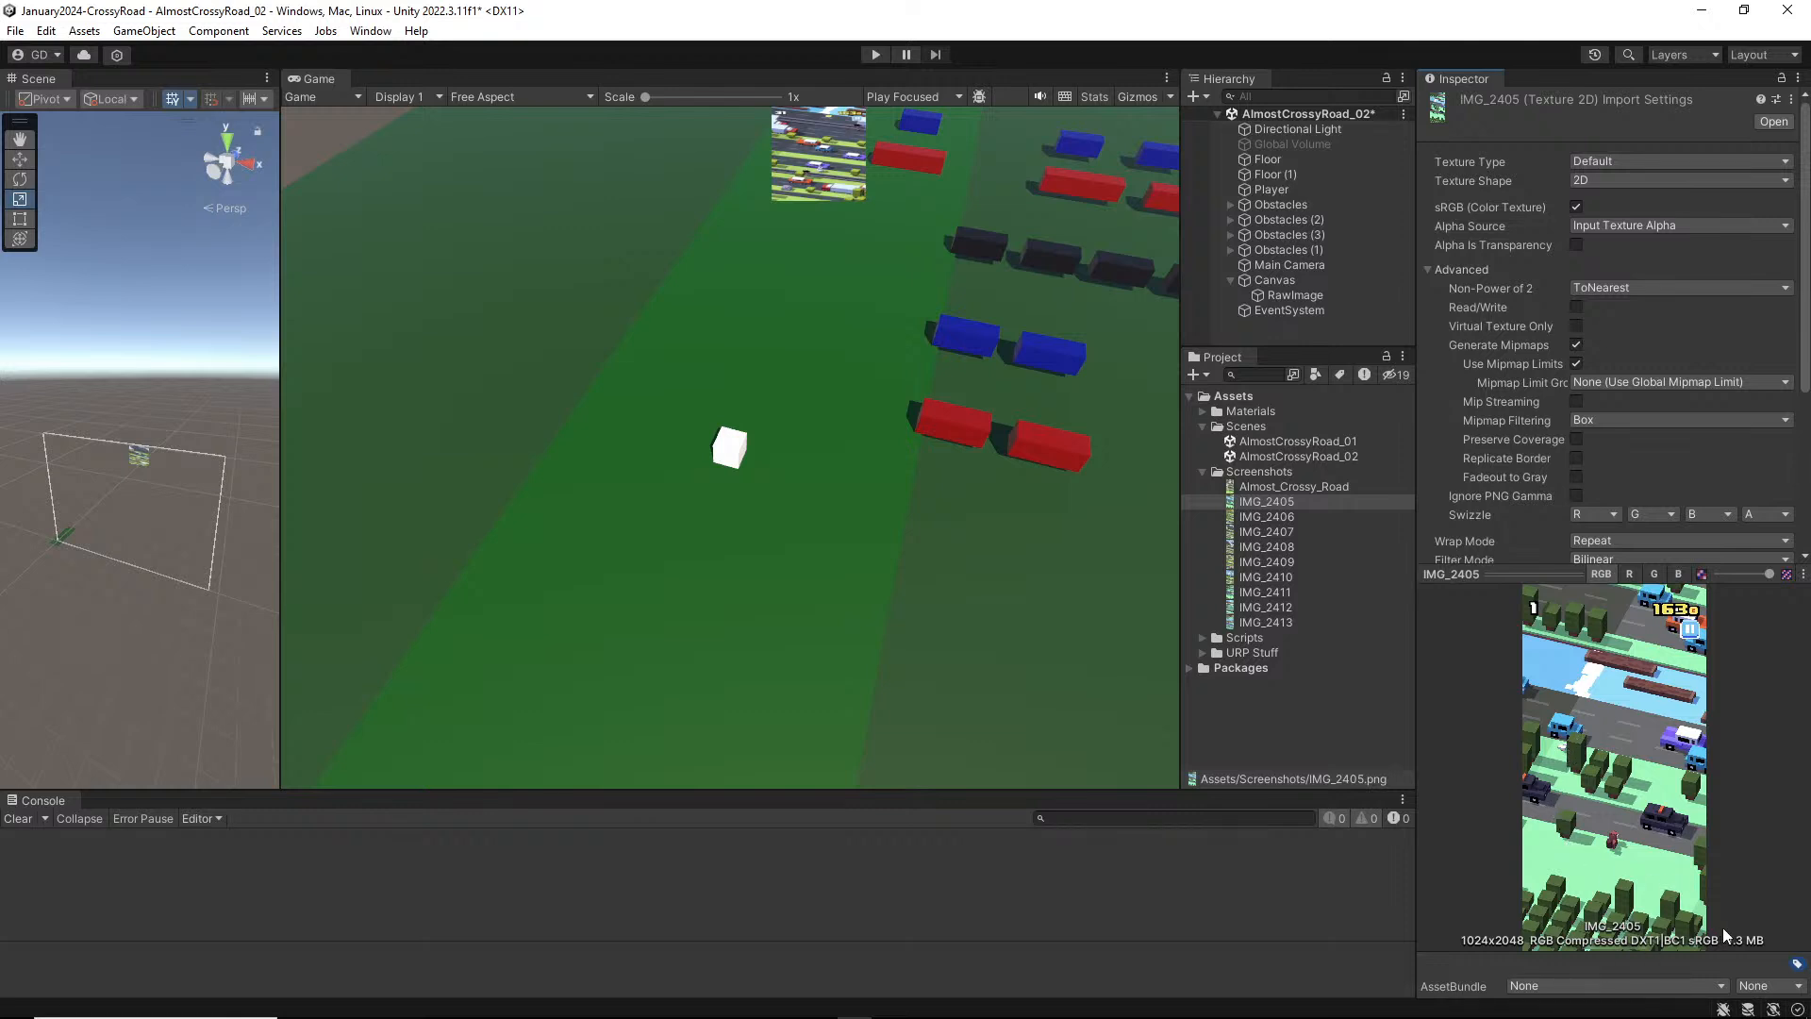
{"action": "left_click", "coordinate": [1608, 285]}
{"action": "left_click", "coordinate": [1616, 309]}
{"action": "scroll", "coordinate": [1780, 411], "scroll_direction": "down", "scroll_amount": 5}
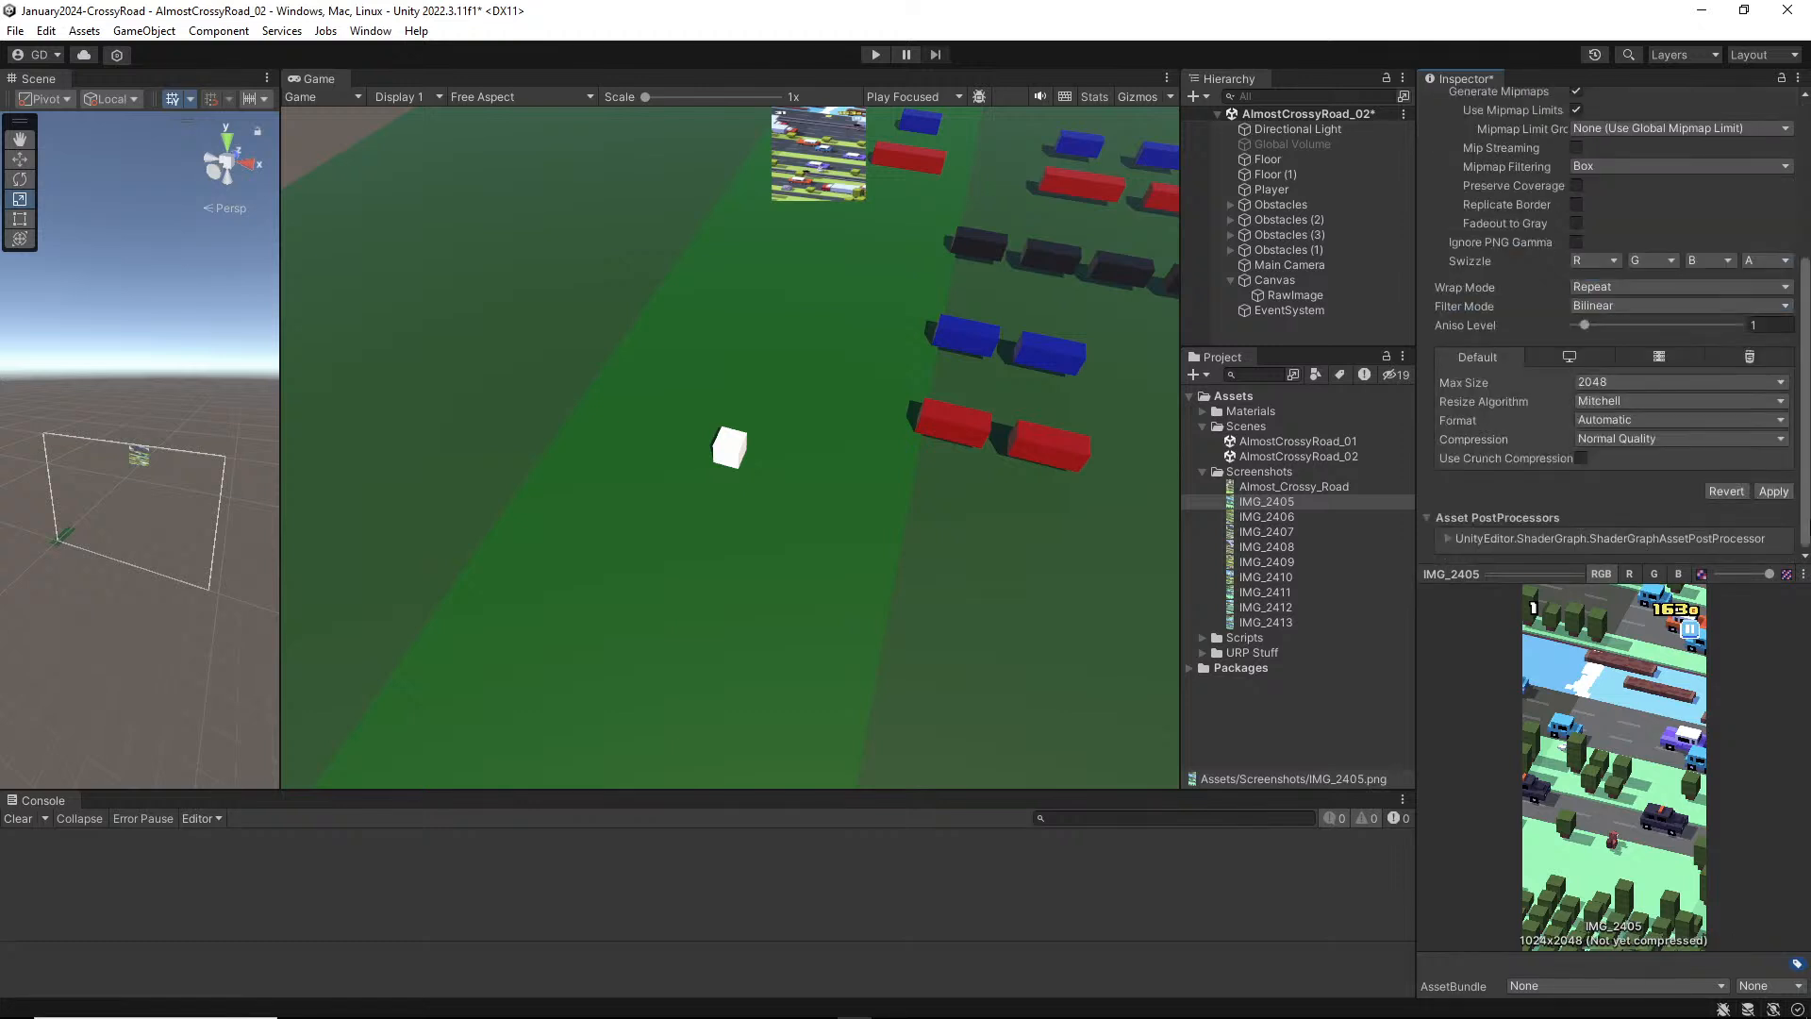
{"action": "left_click", "coordinate": [1773, 492]}
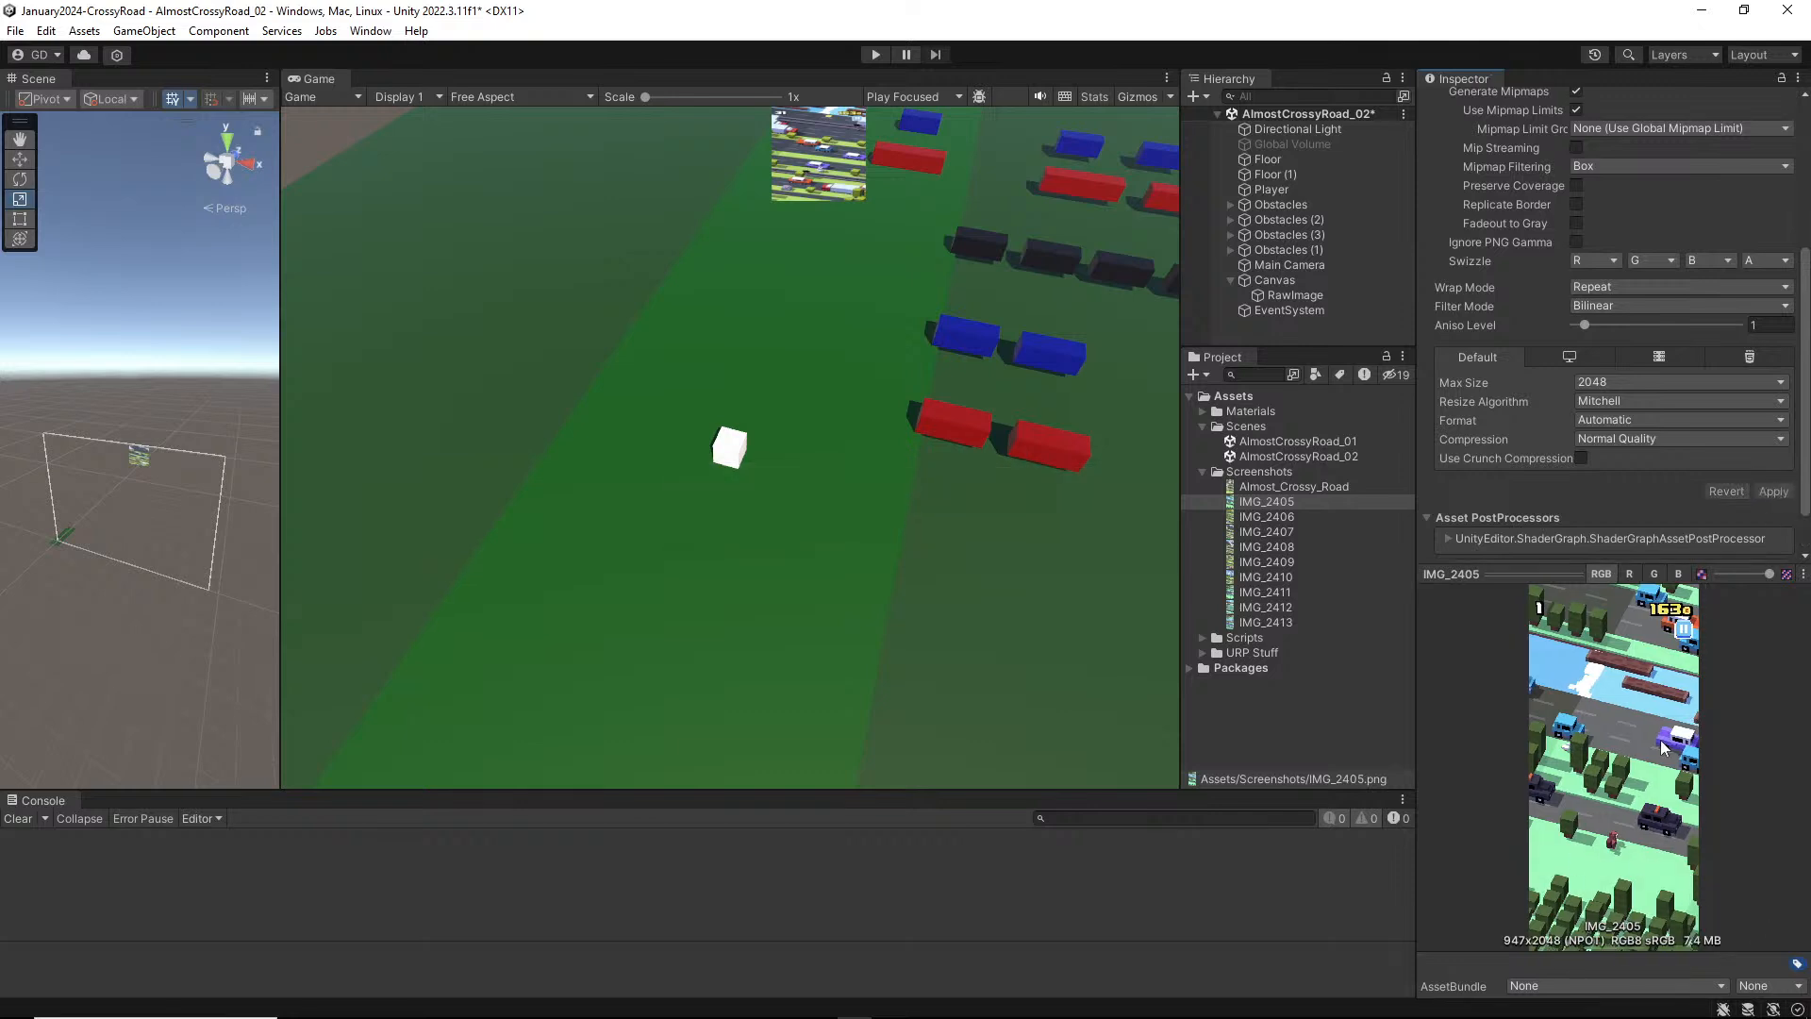
Step: Turn Generate Mipmaps off again for IMG_2405 and apply the change
{"action": "scroll", "coordinate": [1591, 320], "scroll_direction": "up", "scroll_amount": 3}
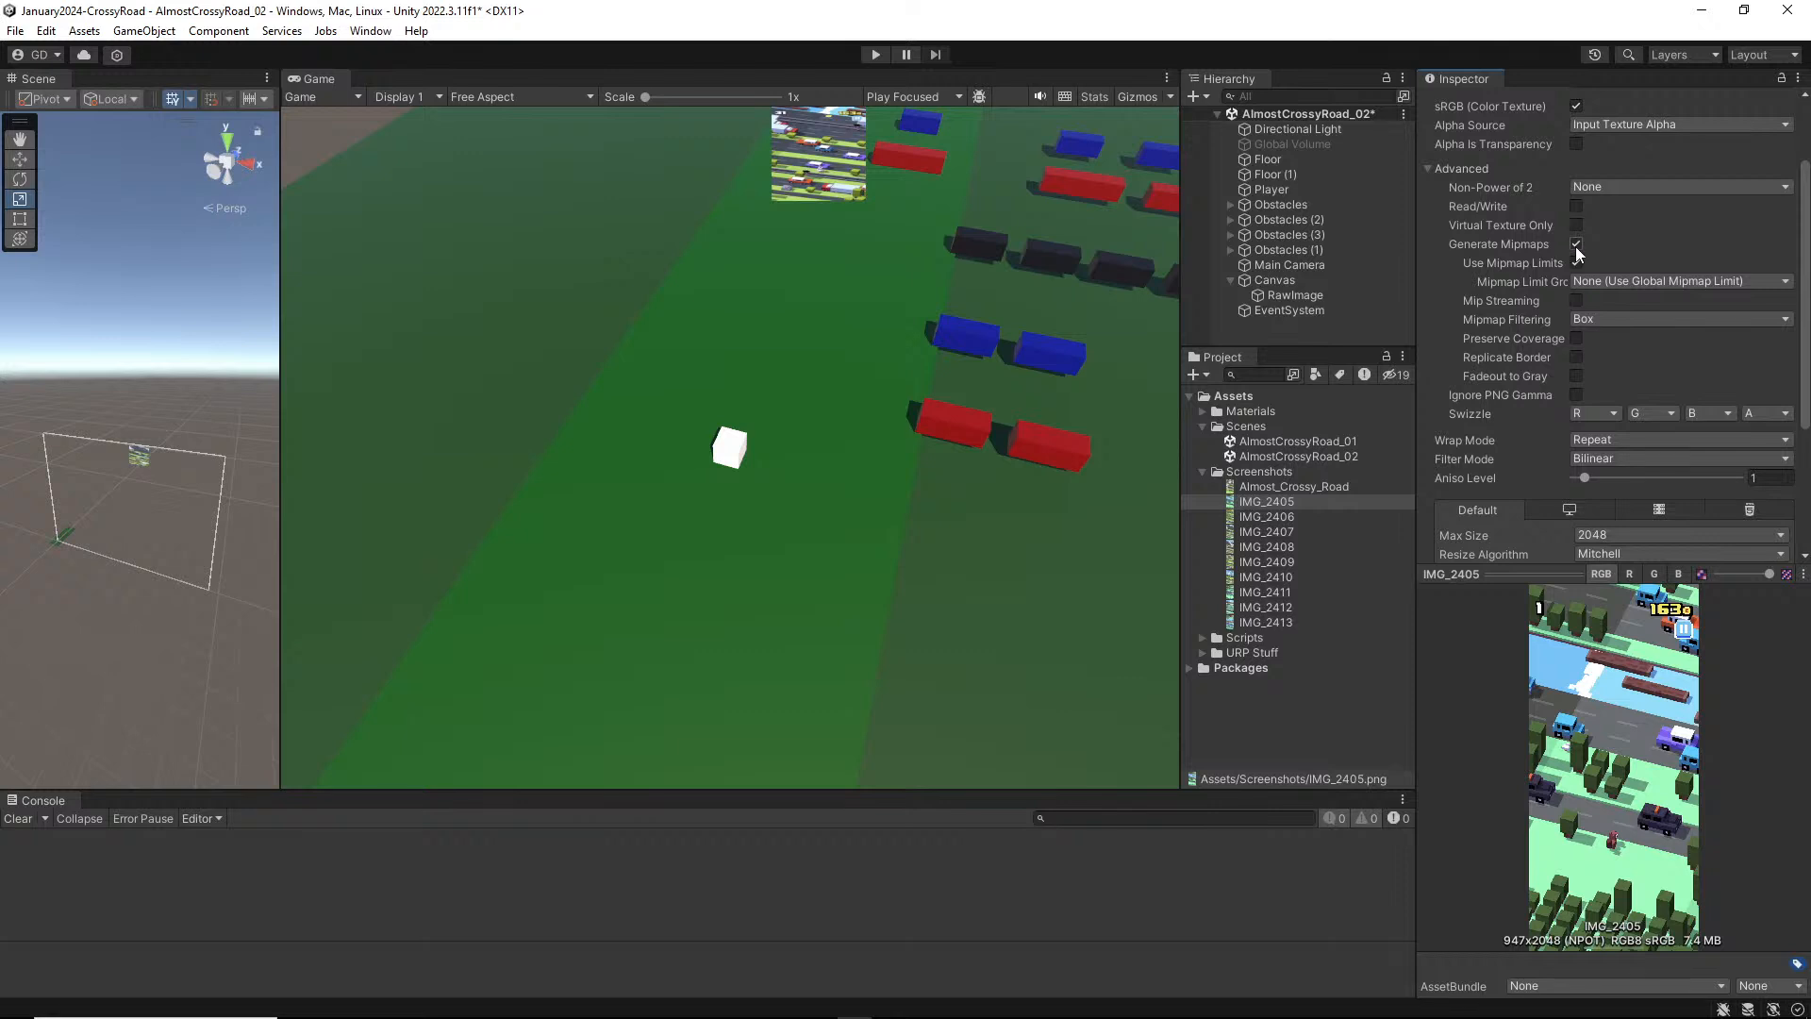
{"action": "left_click", "coordinate": [1577, 244]}
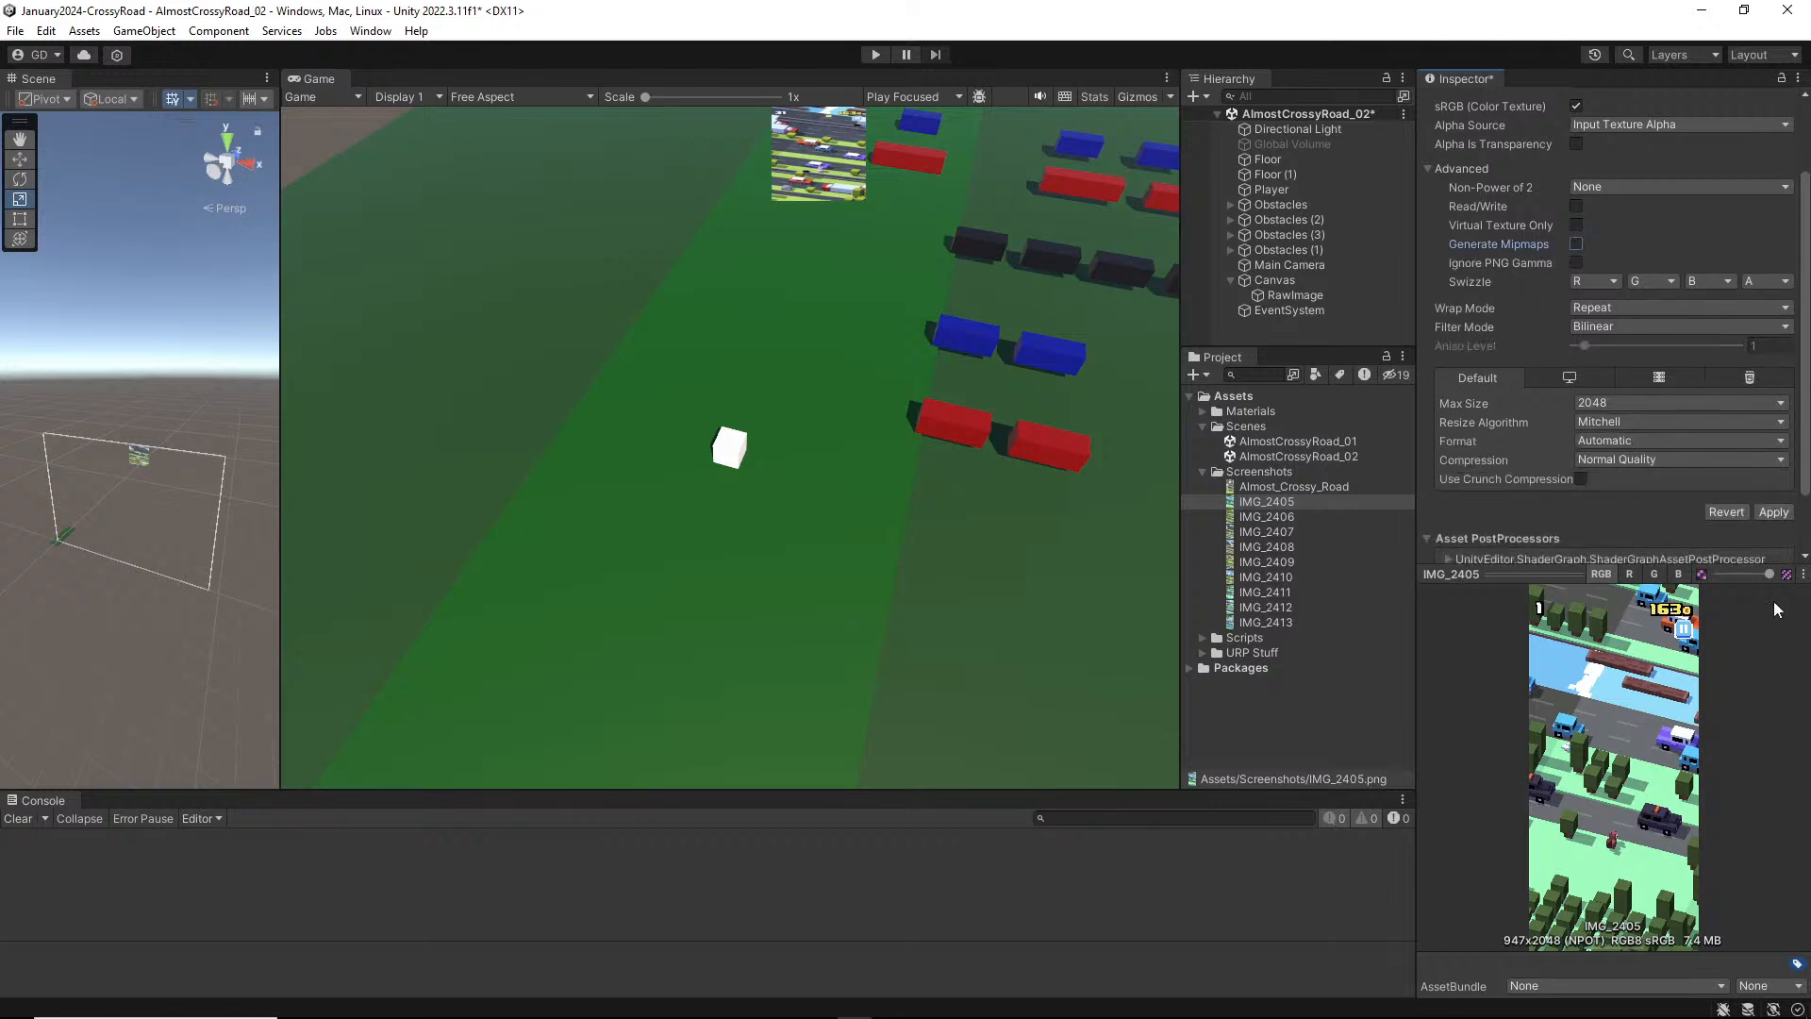
{"action": "left_click", "coordinate": [1770, 512]}
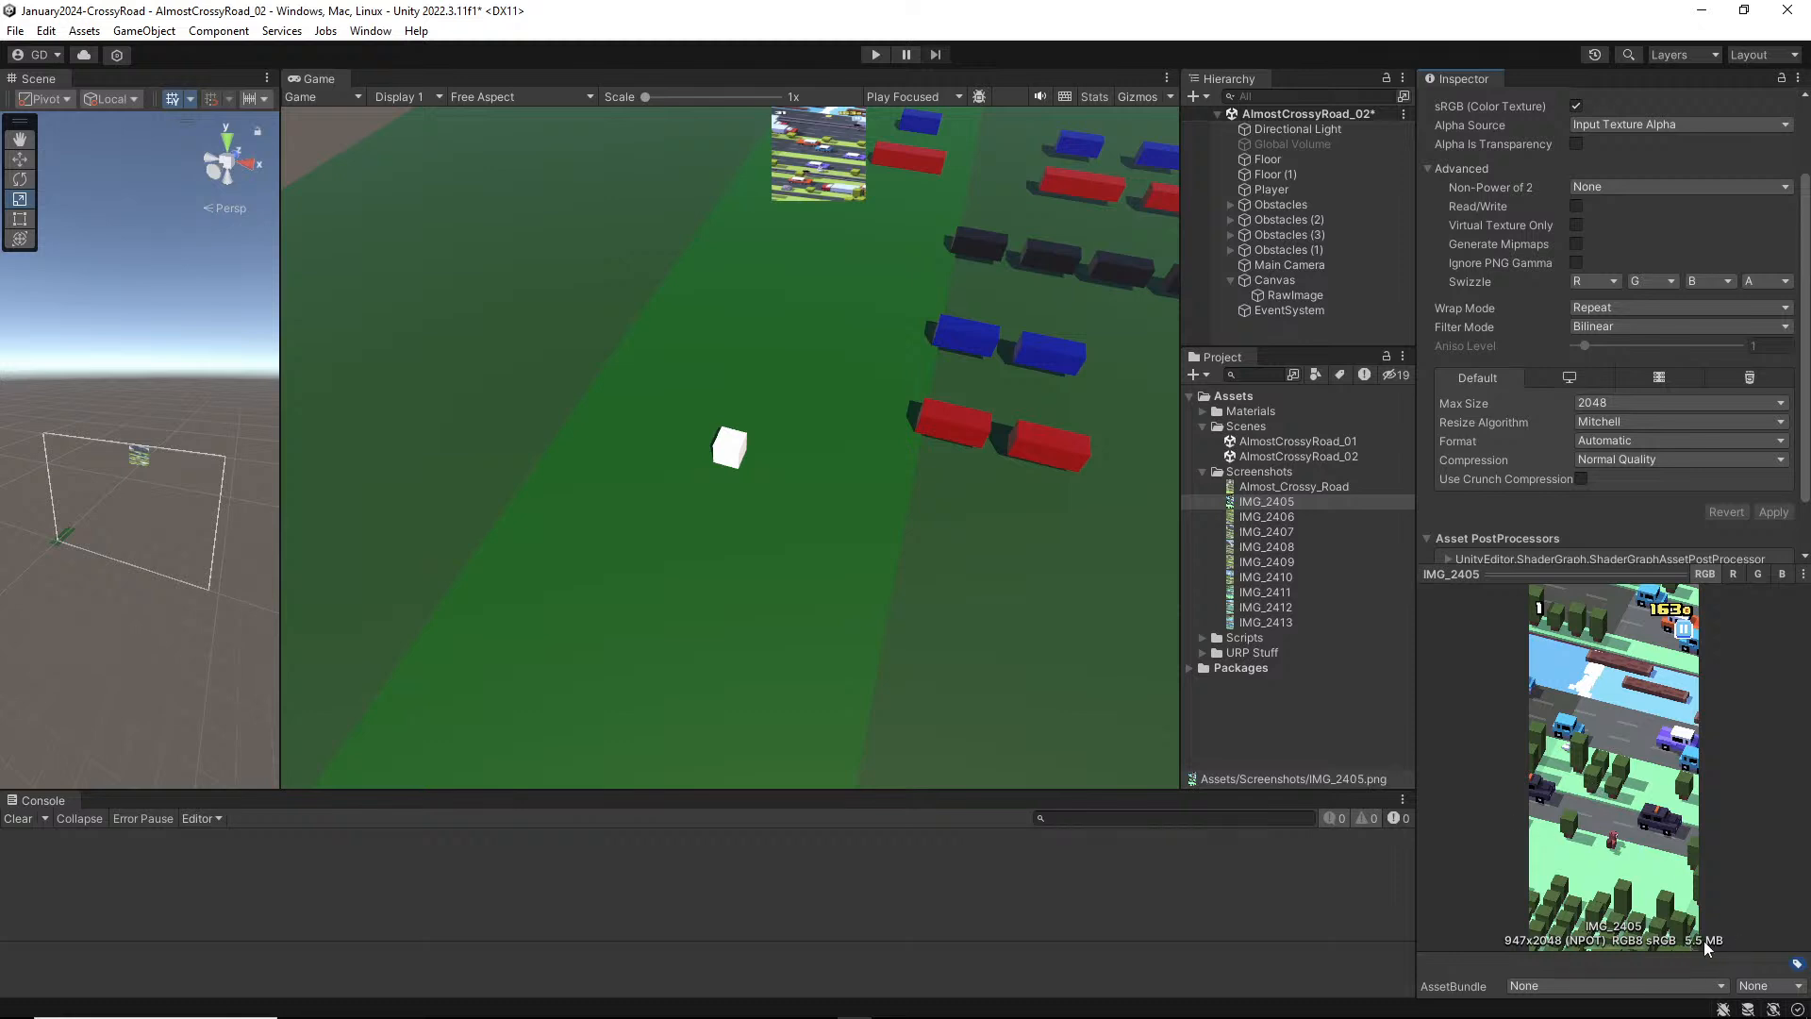
Step: For all screenshots from Almost_Crossy_Road to IMG_2413, set Non-Power of 2 to None, disable Generate Mipmaps and apply
{"action": "left_click", "coordinate": [1300, 489]}
{"action": "left_click", "coordinate": [1292, 623], "text": "shift"}
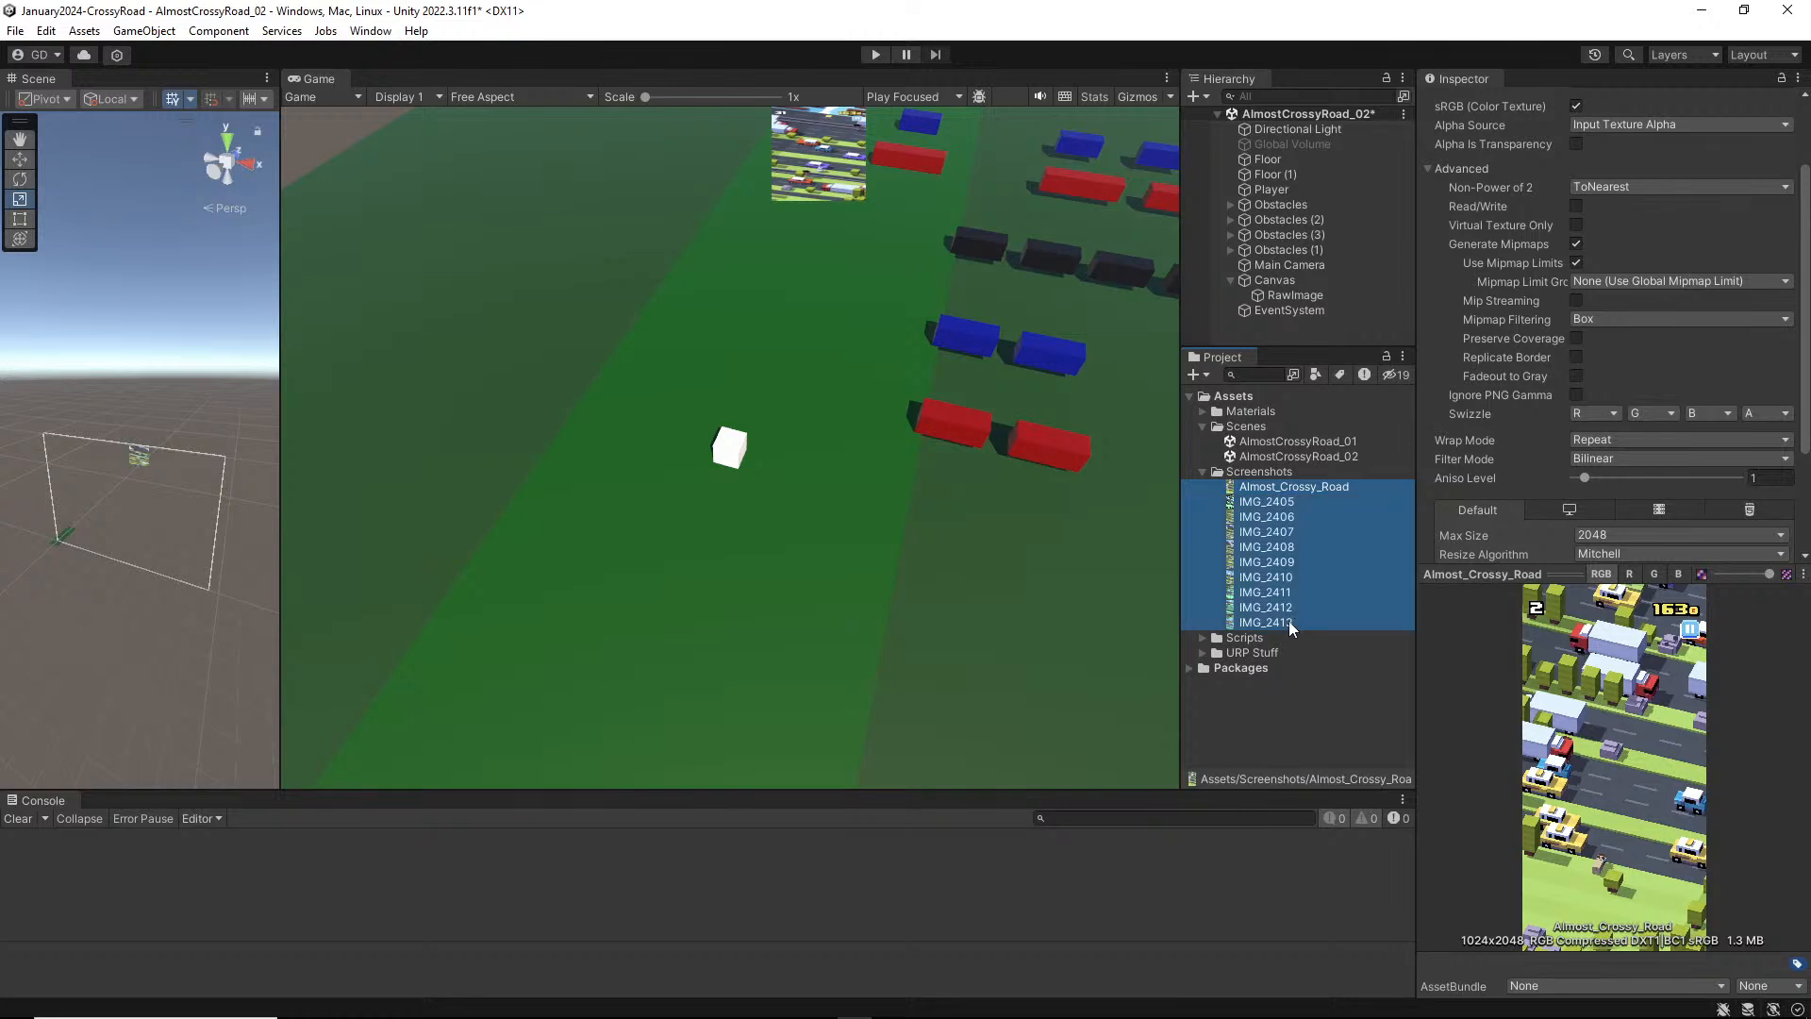
{"action": "left_click", "coordinate": [1602, 241]}
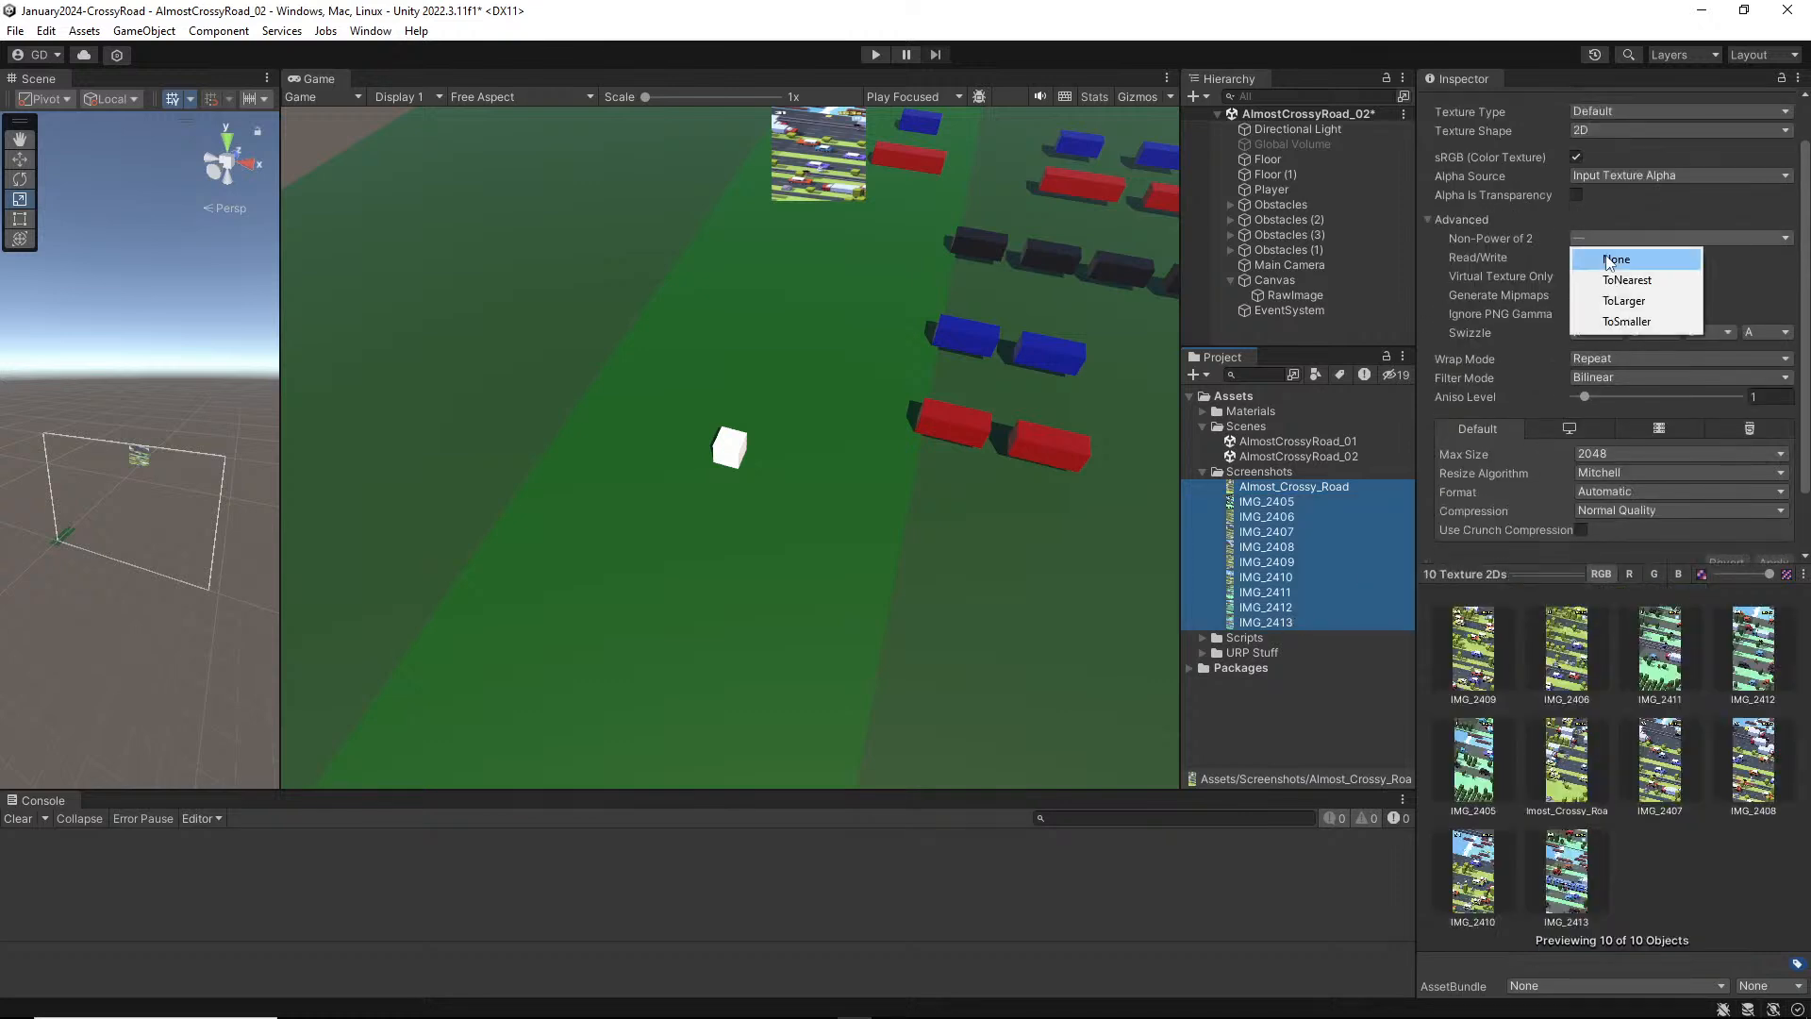
{"action": "left_click", "coordinate": [1605, 252]}
{"action": "left_click", "coordinate": [1575, 295]}
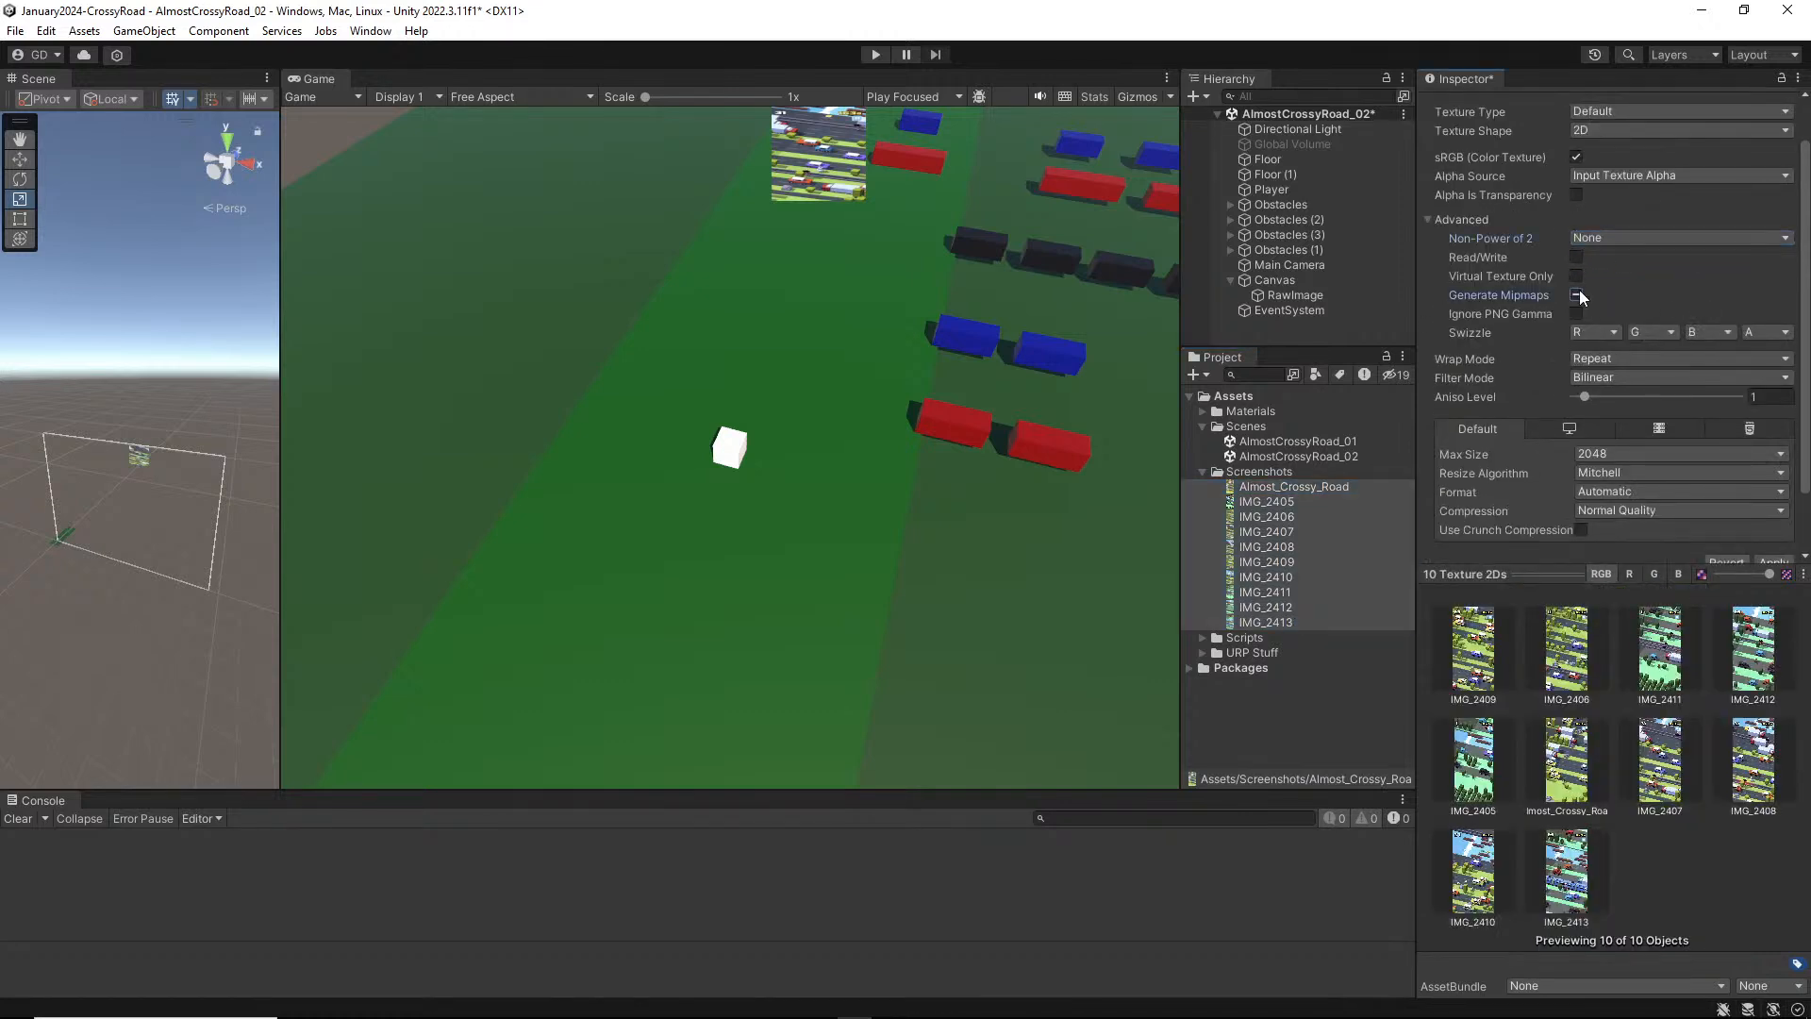
{"action": "scroll", "coordinate": [1694, 326], "scroll_direction": "down", "scroll_amount": 2}
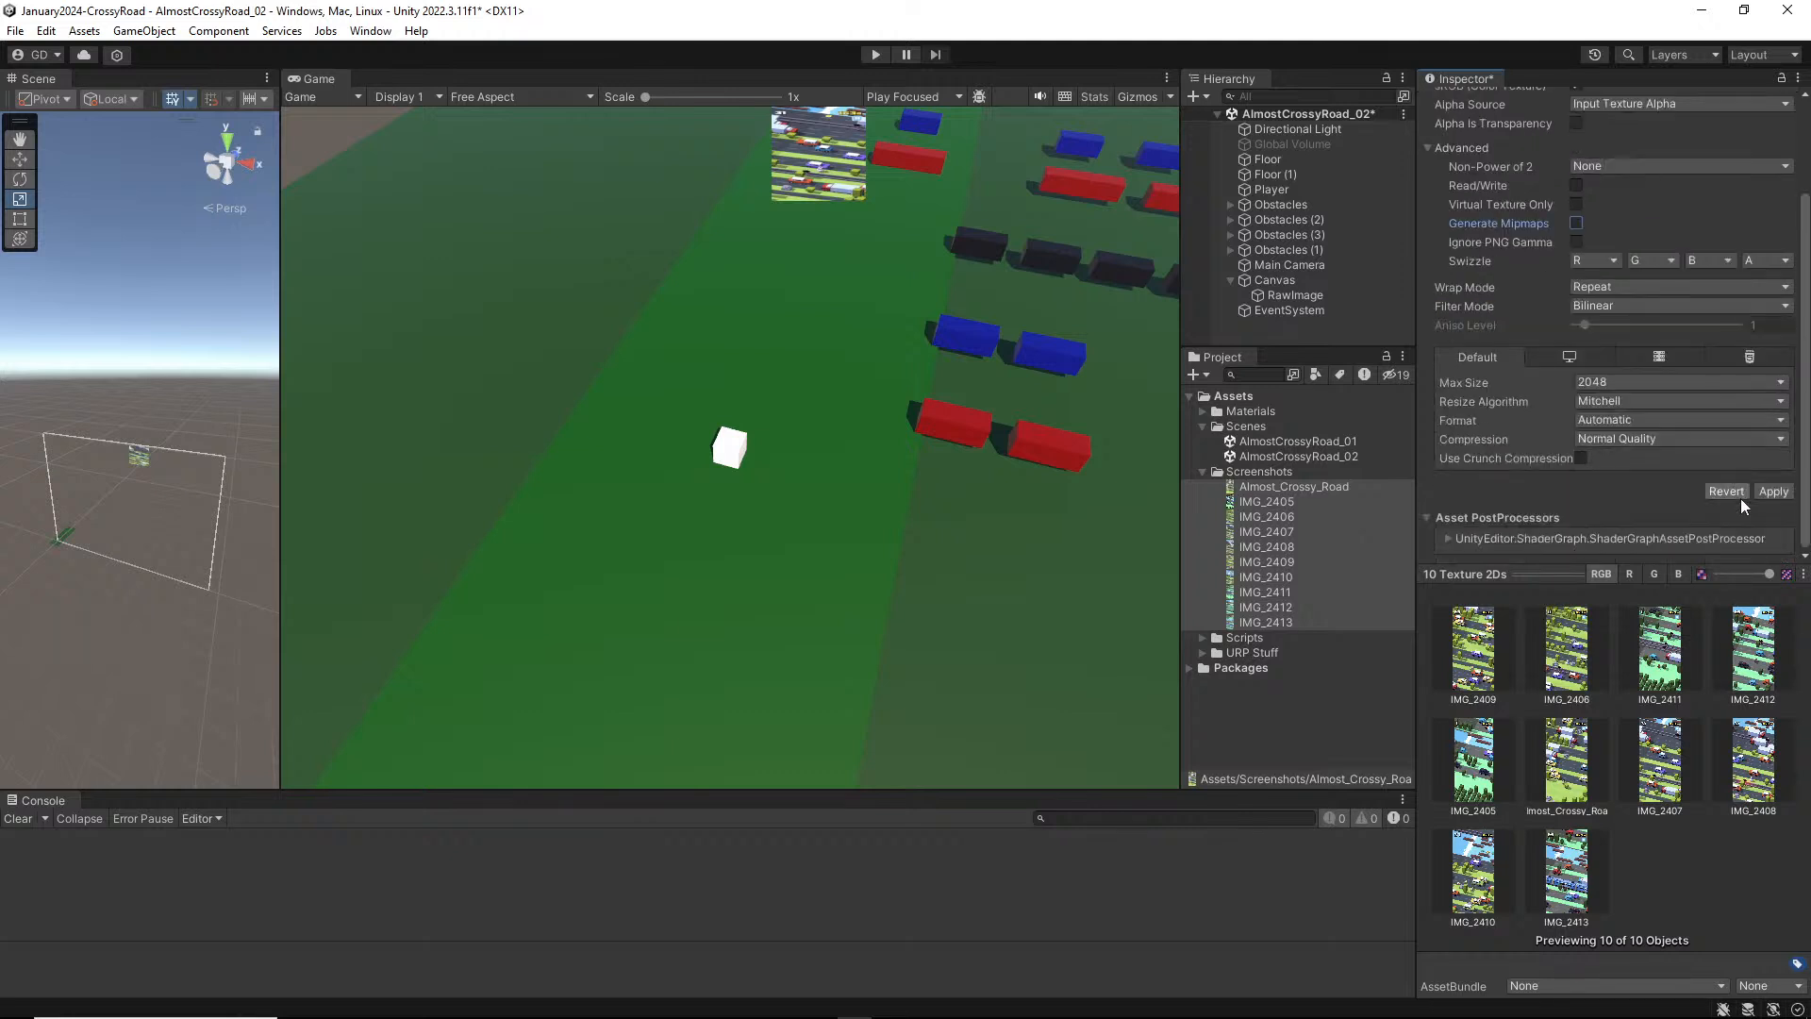
{"action": "left_click", "coordinate": [1773, 492]}
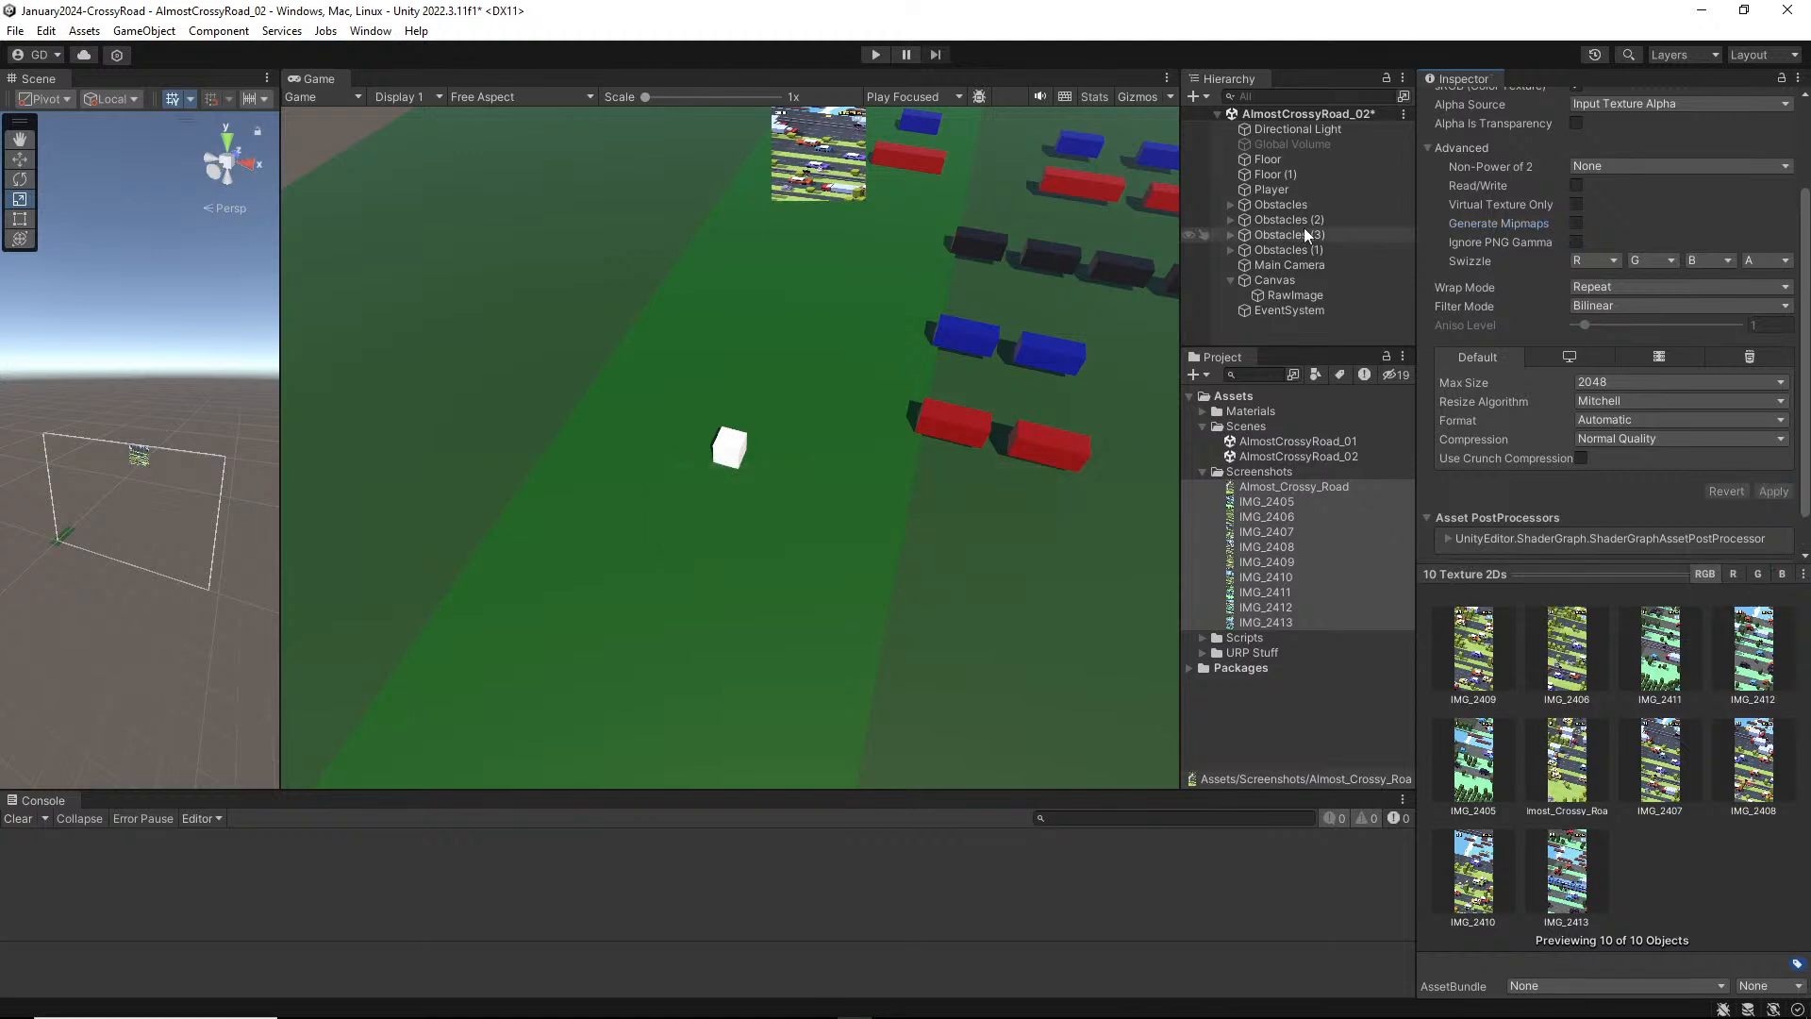
Step: Preview several of the imported screenshots and assign IMG_2408 as the RawImage's texture
{"action": "left_click", "coordinate": [1285, 295]}
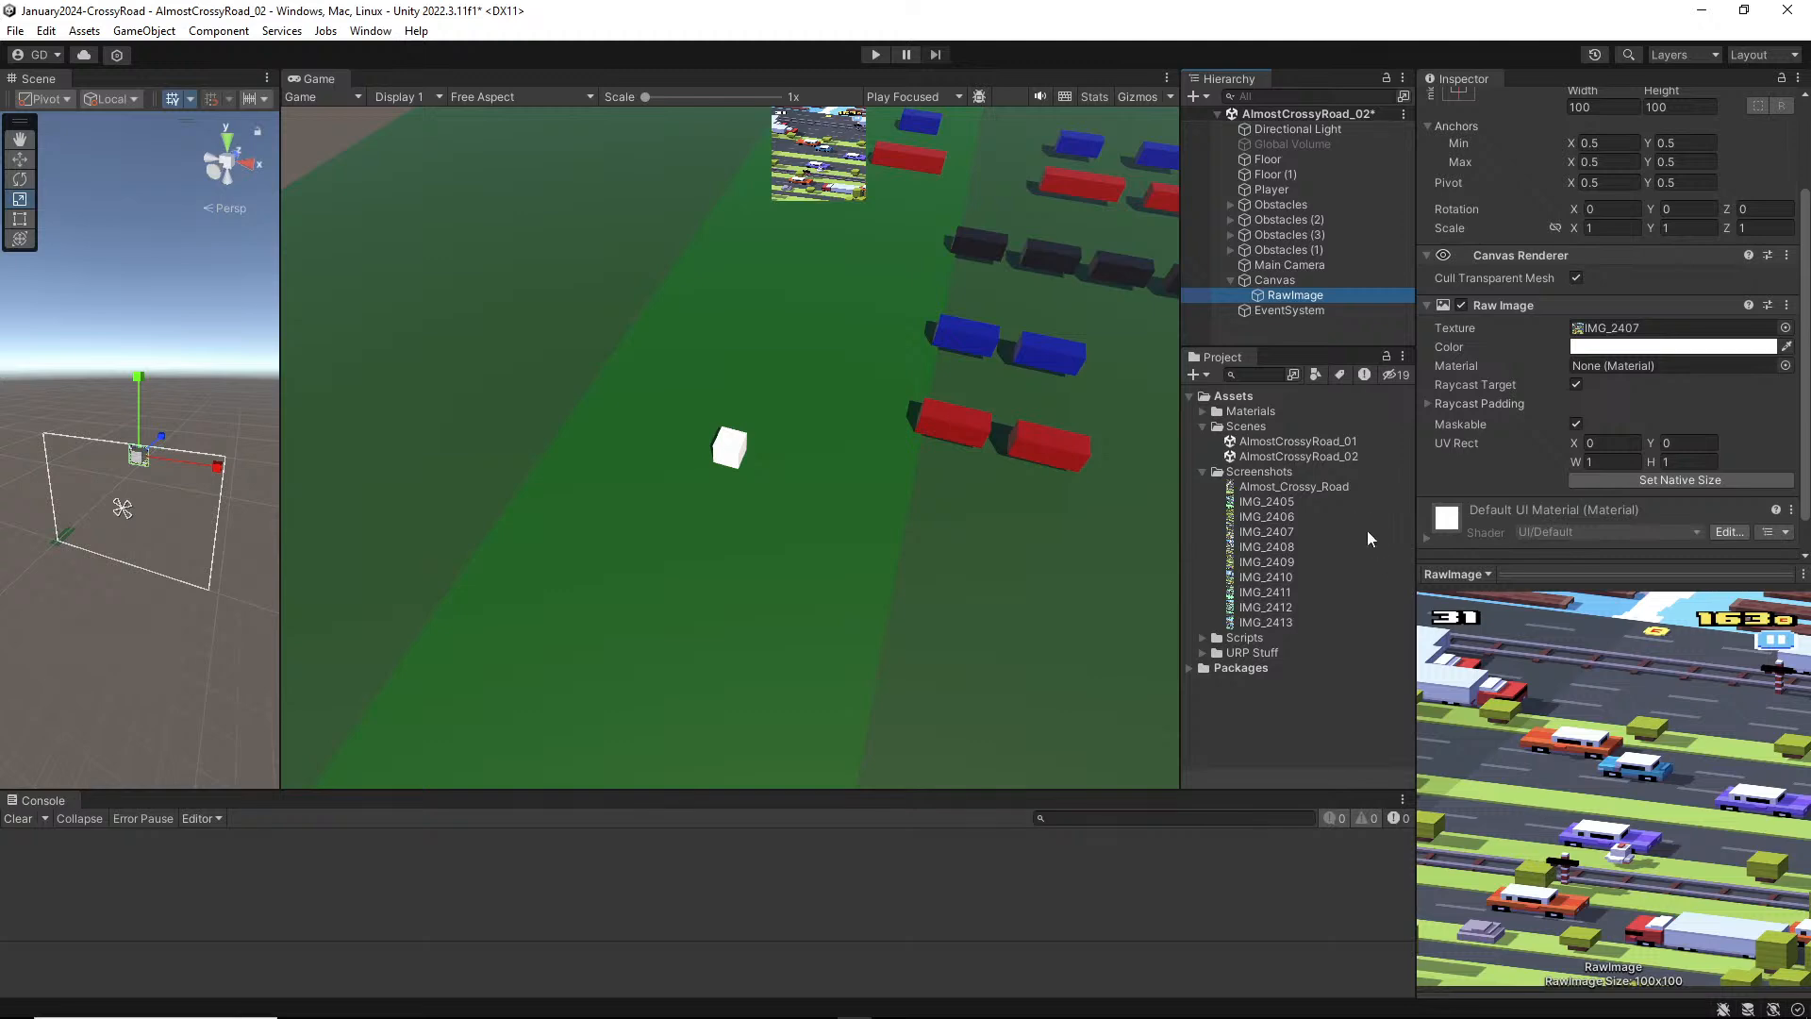
{"action": "left_click", "coordinate": [1288, 517]}
{"action": "left_click", "coordinate": [1280, 547]}
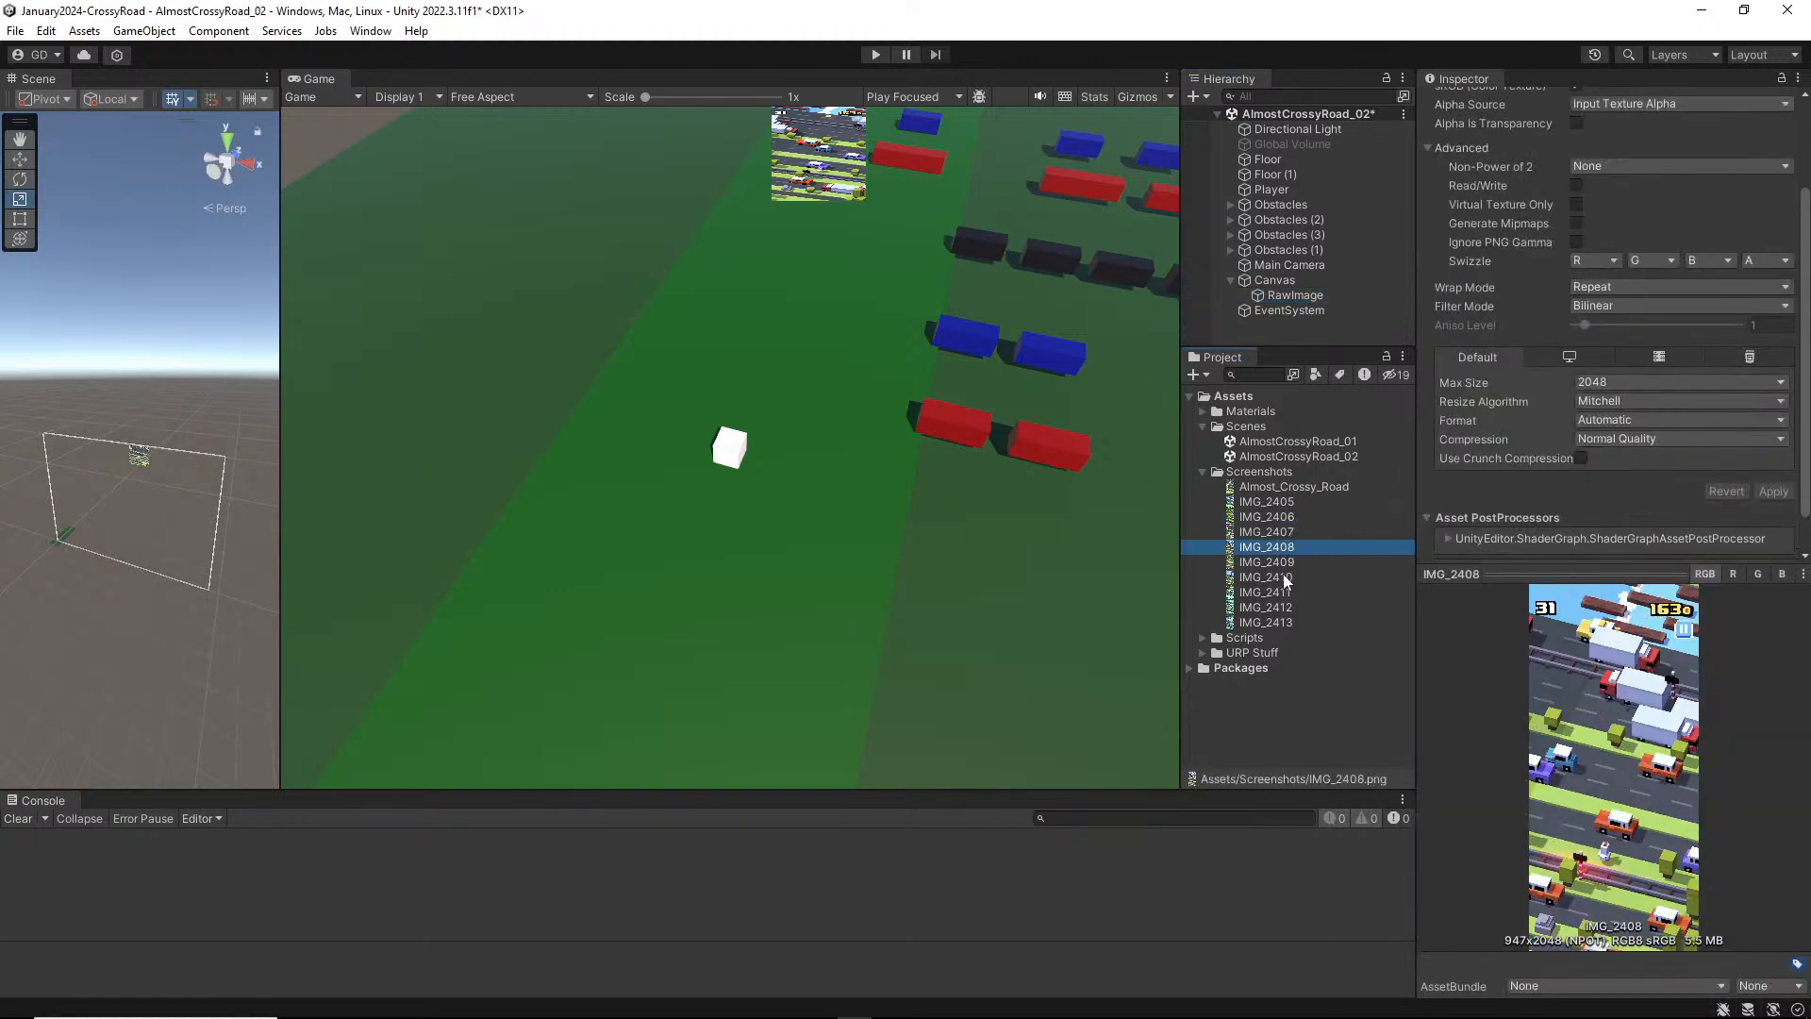
{"action": "left_click", "coordinate": [1274, 577]}
{"action": "left_click", "coordinate": [1276, 609]}
{"action": "left_click", "coordinate": [1268, 550]}
{"action": "left_click", "coordinate": [1292, 293]}
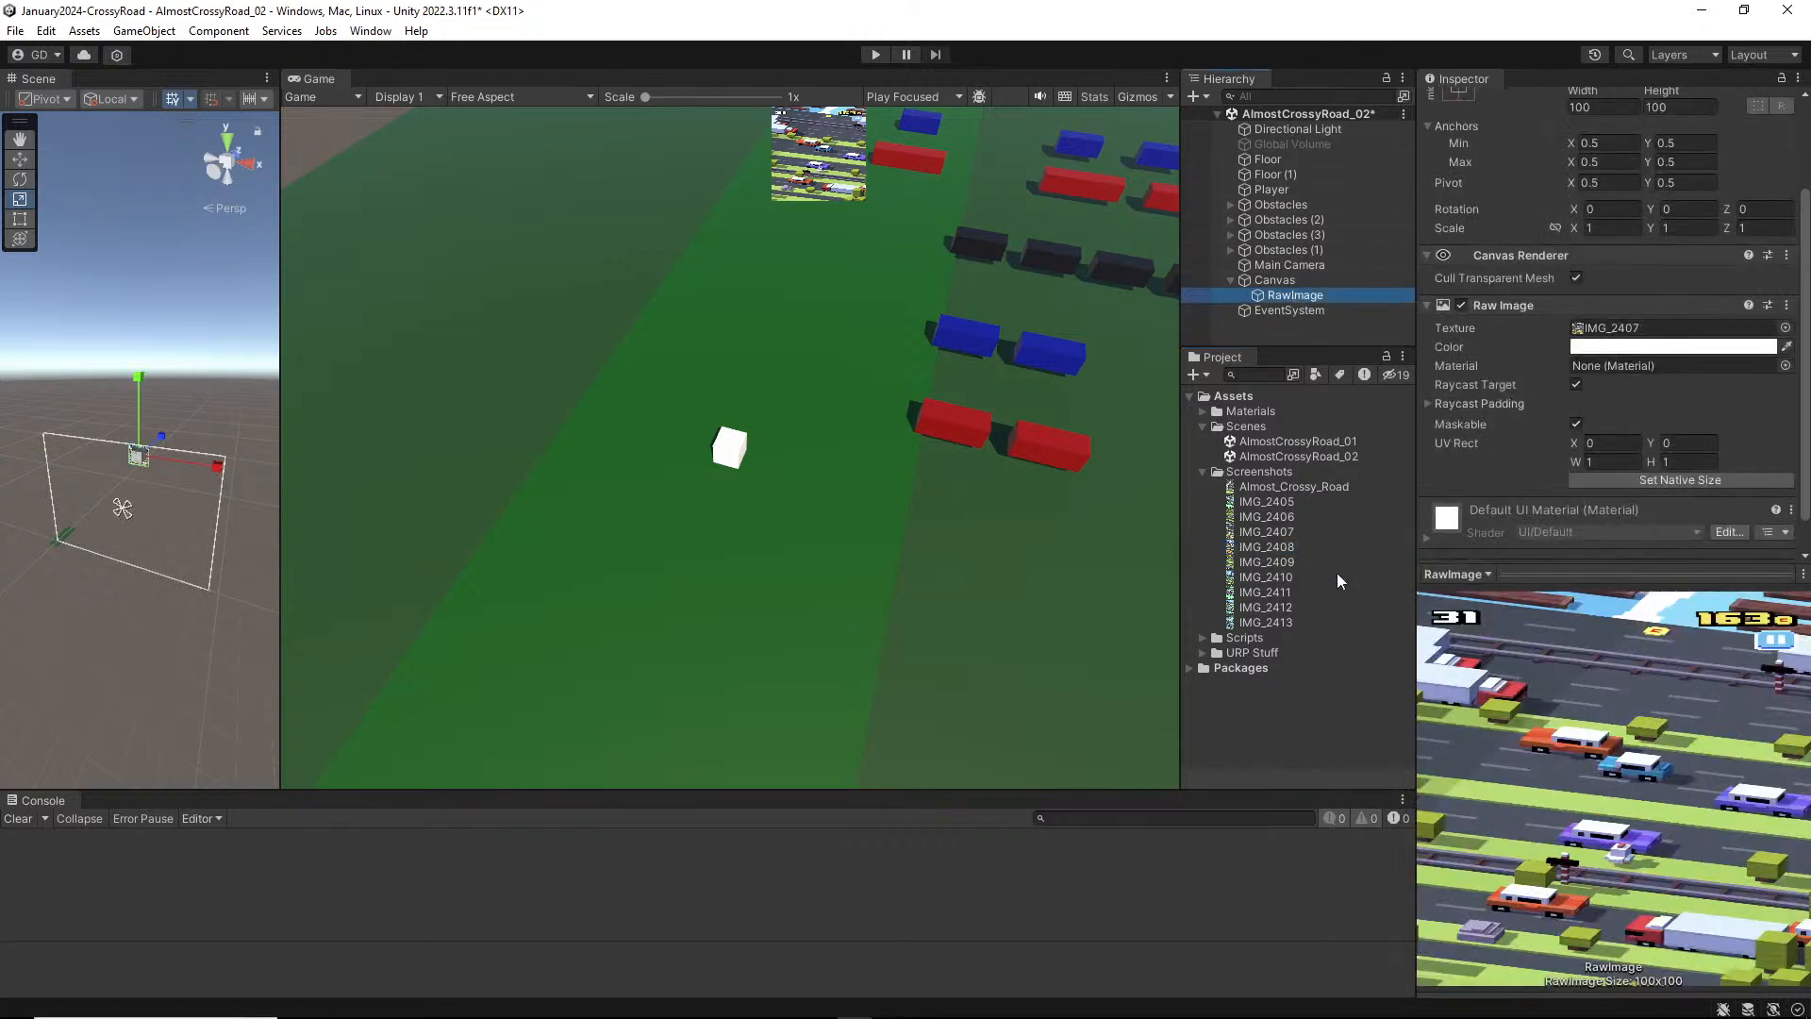
{"action": "left_click_drag", "start_coordinate": [1262, 548], "coordinate": [1641, 330]}
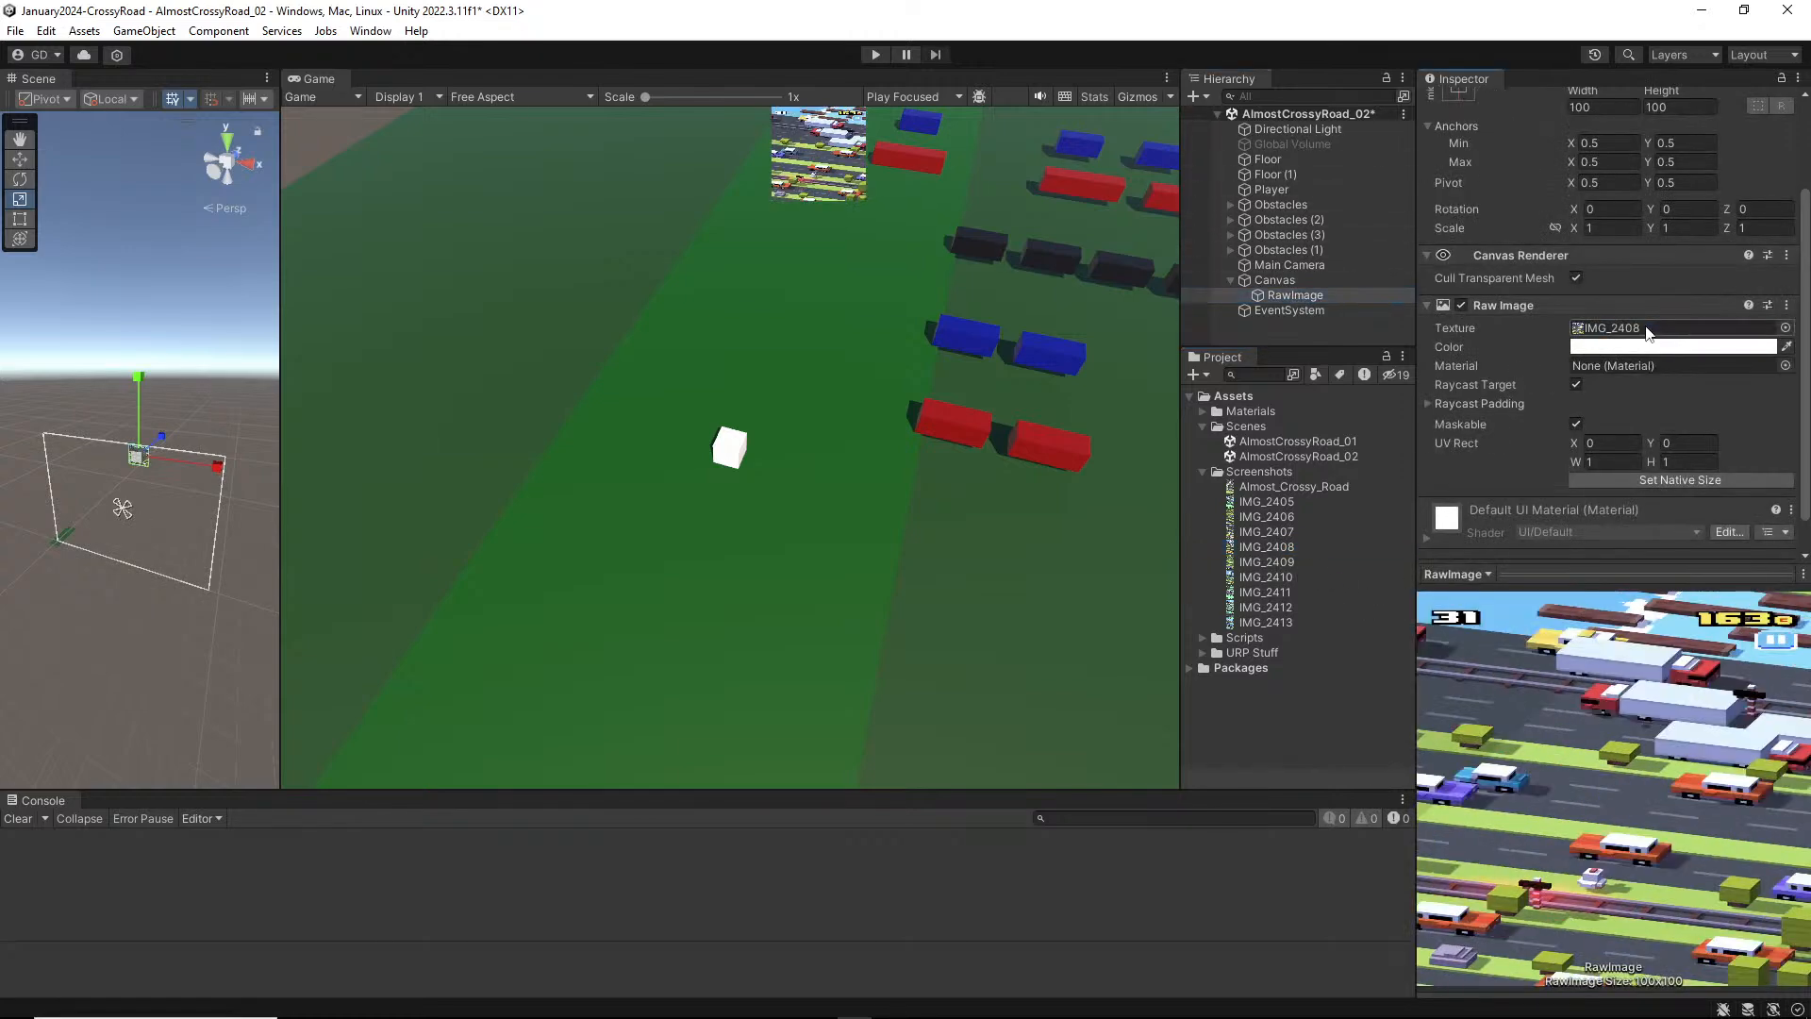
Step: Set the RawImage's width to 947 and height to 2048, and view the whole image from the front in the scene
{"action": "scroll", "coordinate": [1629, 88], "scroll_direction": "up", "scroll_amount": 3}
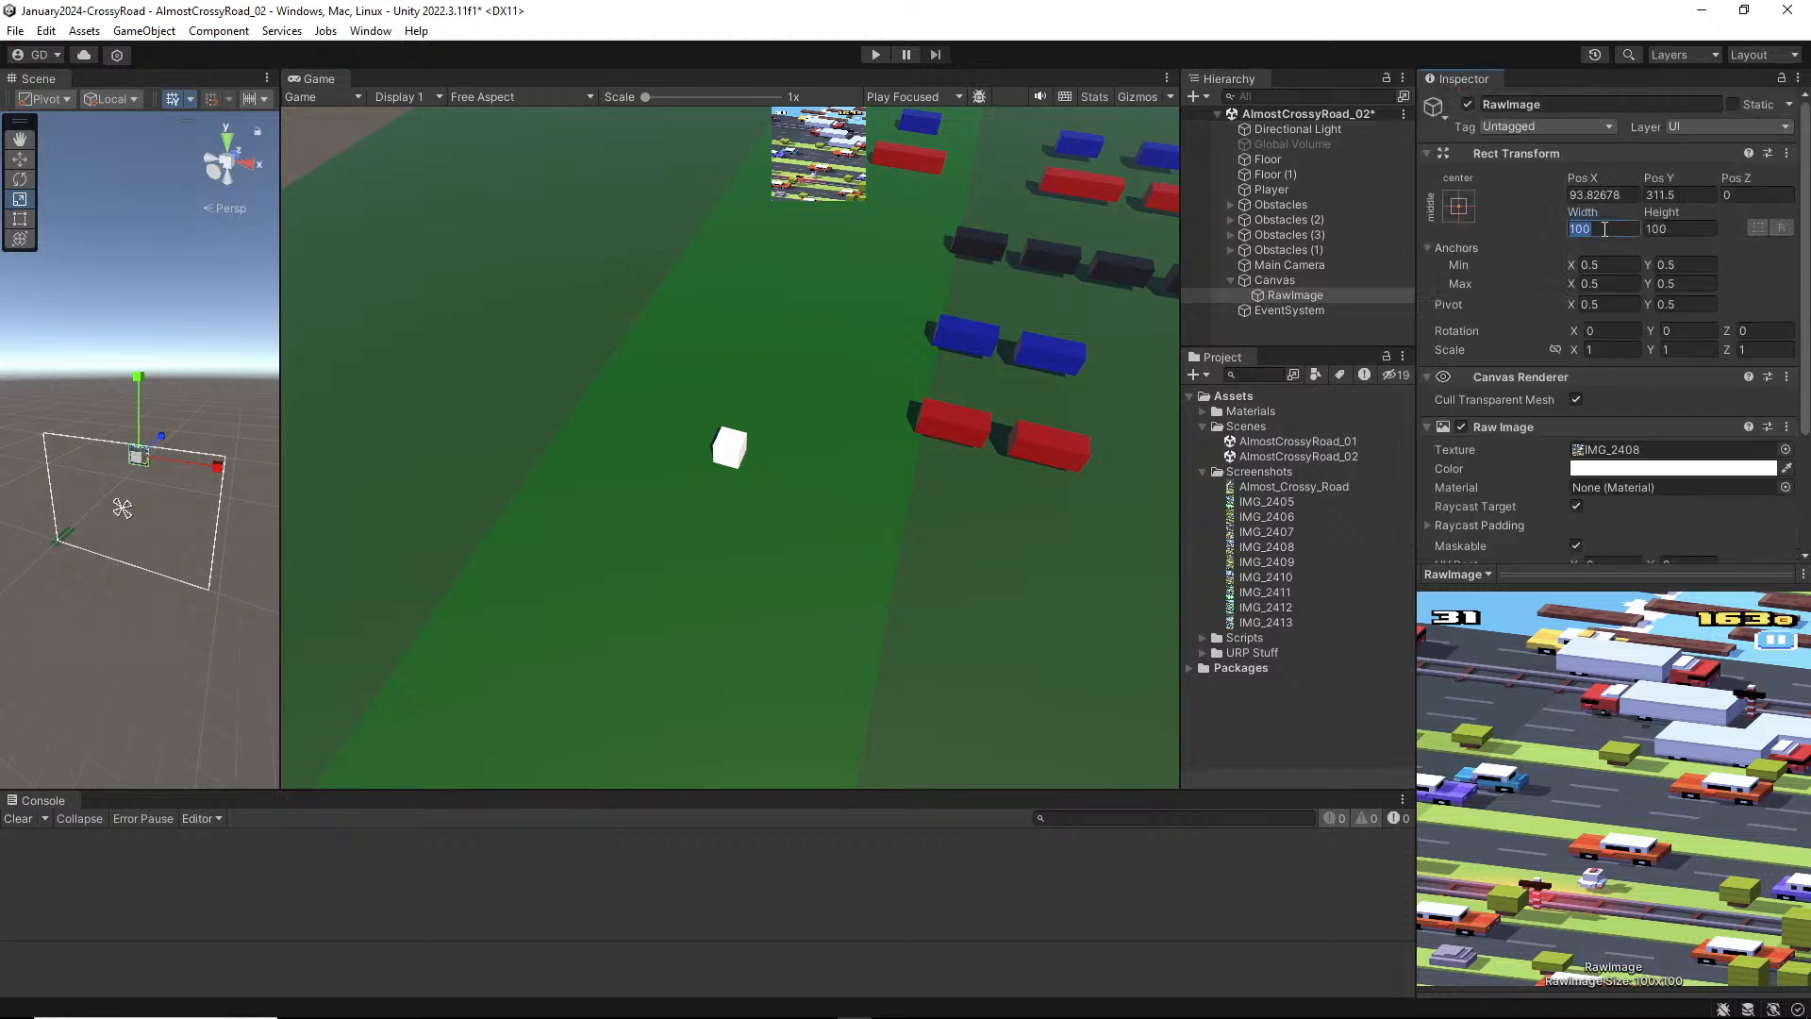
{"action": "type", "text": "947"}
{"action": "key", "text": "Tab"}
{"action": "type", "text": "2048"}
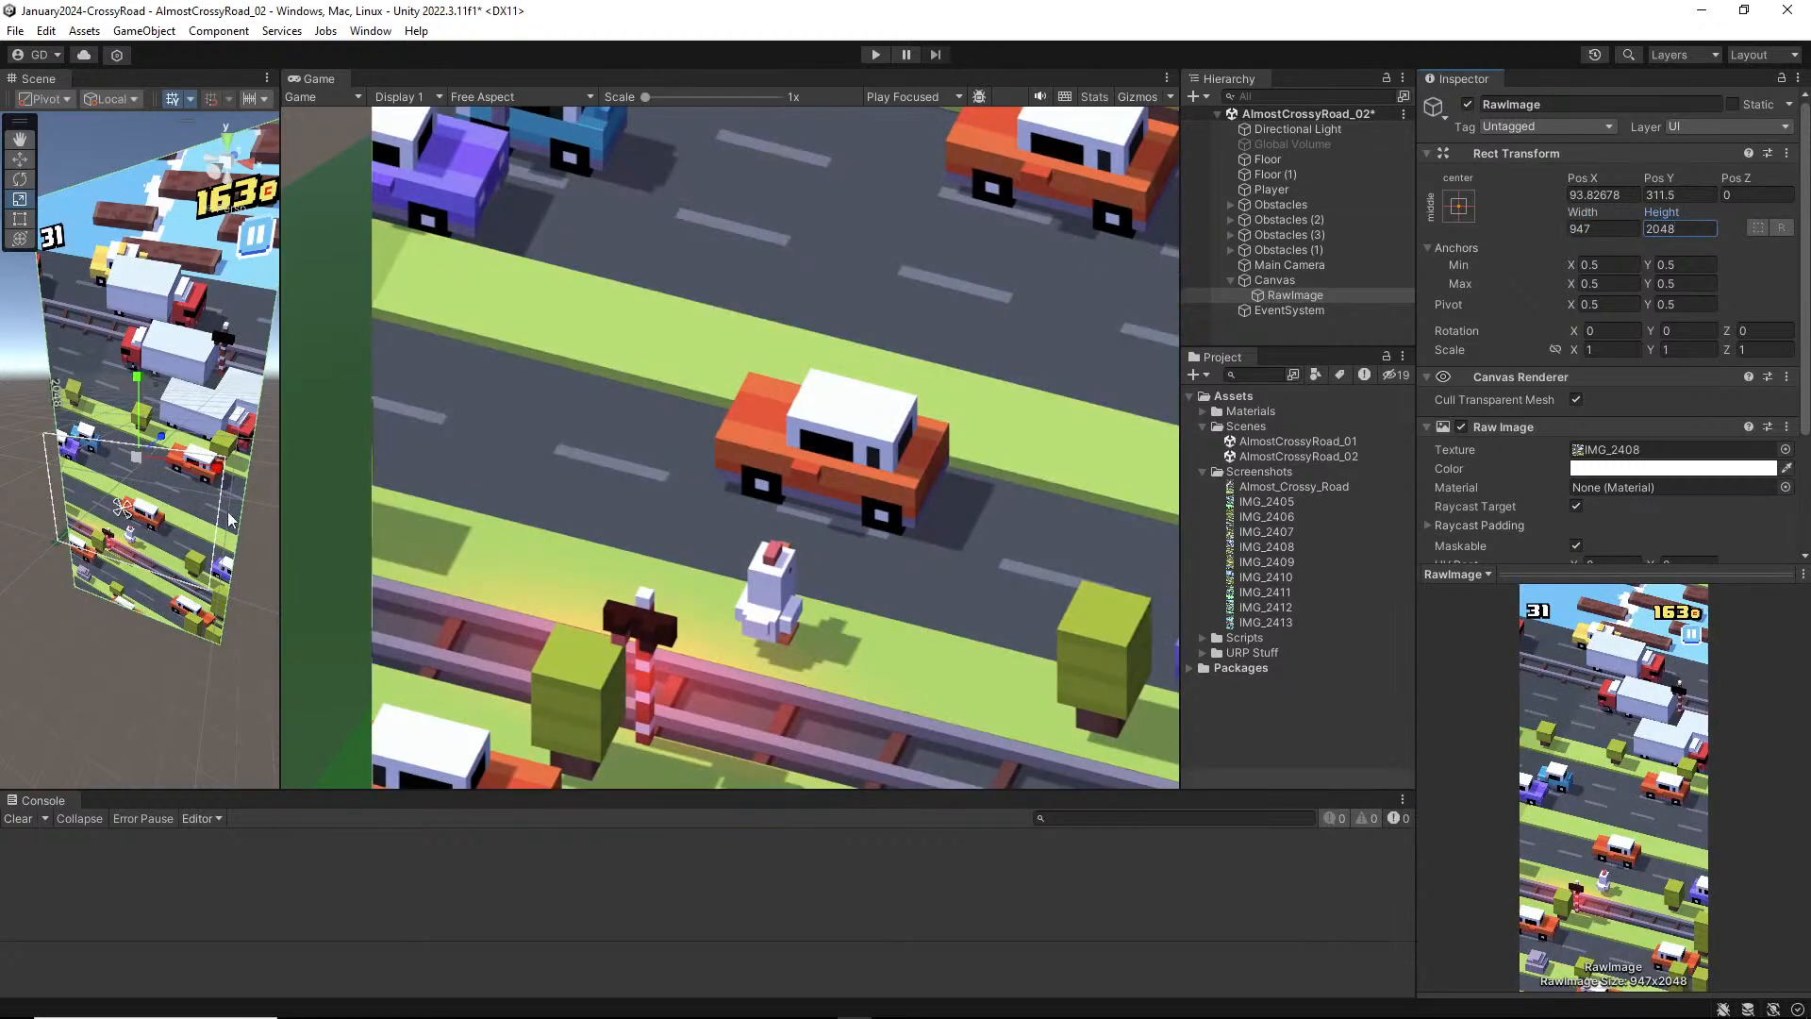
{"action": "left_click_drag", "start_coordinate": [145, 606], "coordinate": [202, 570], "text": "alt"}
{"action": "scroll", "coordinate": [202, 524], "scroll_direction": "down", "scroll_amount": 5}
Step: Reduce the RawImage's width to 94.7 and its height to 204.8
{"action": "left_click", "coordinate": [1585, 228]}
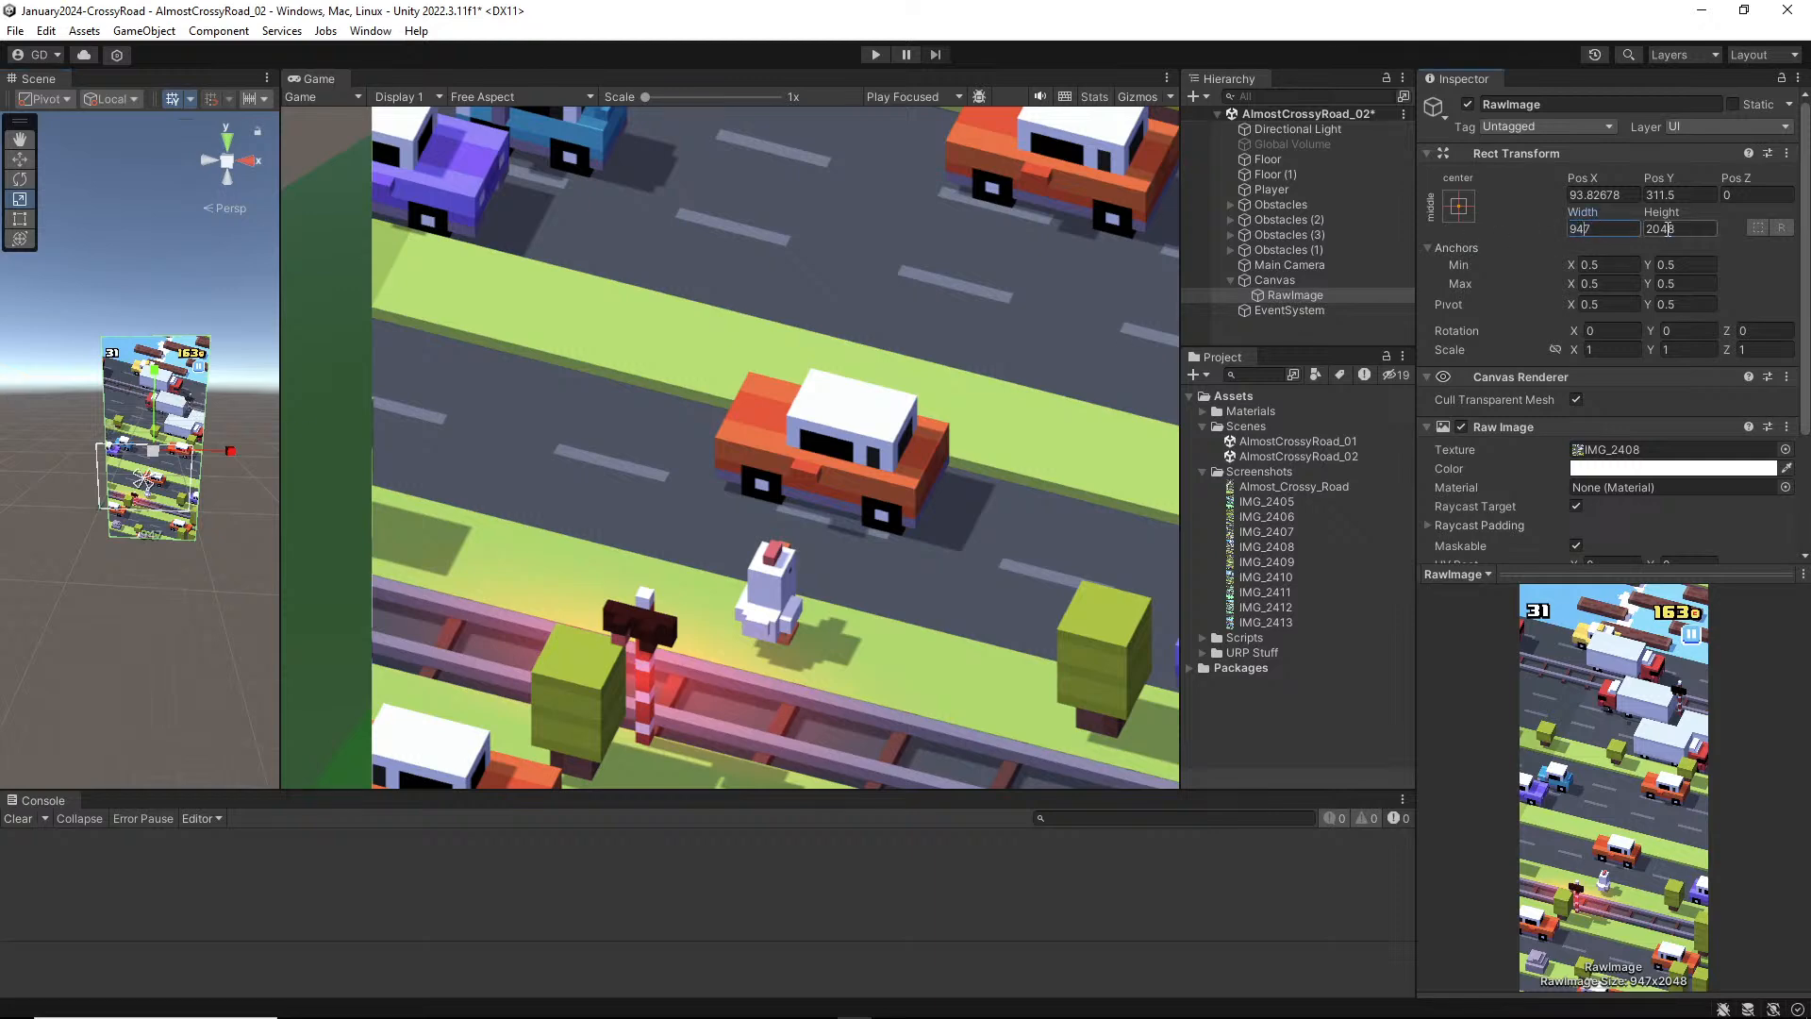
{"action": "type", "text": "."}
{"action": "left_click", "coordinate": [1667, 228]}
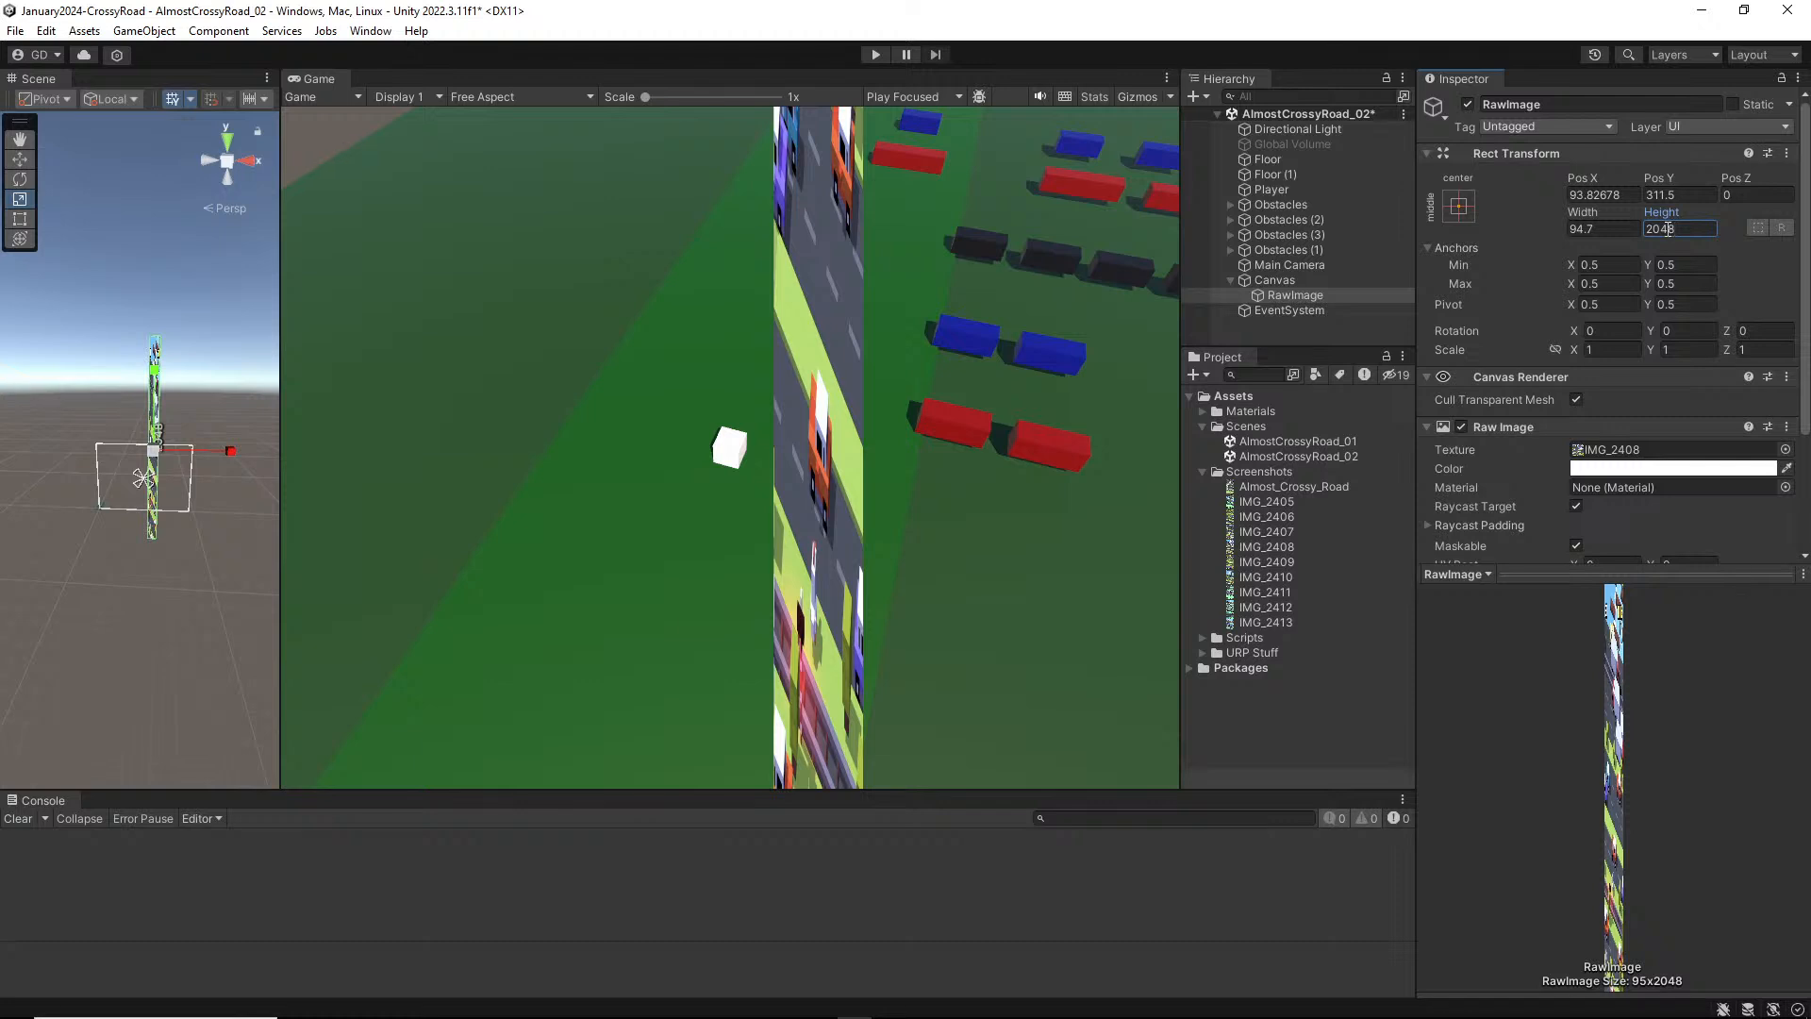
{"action": "type", "text": "."}
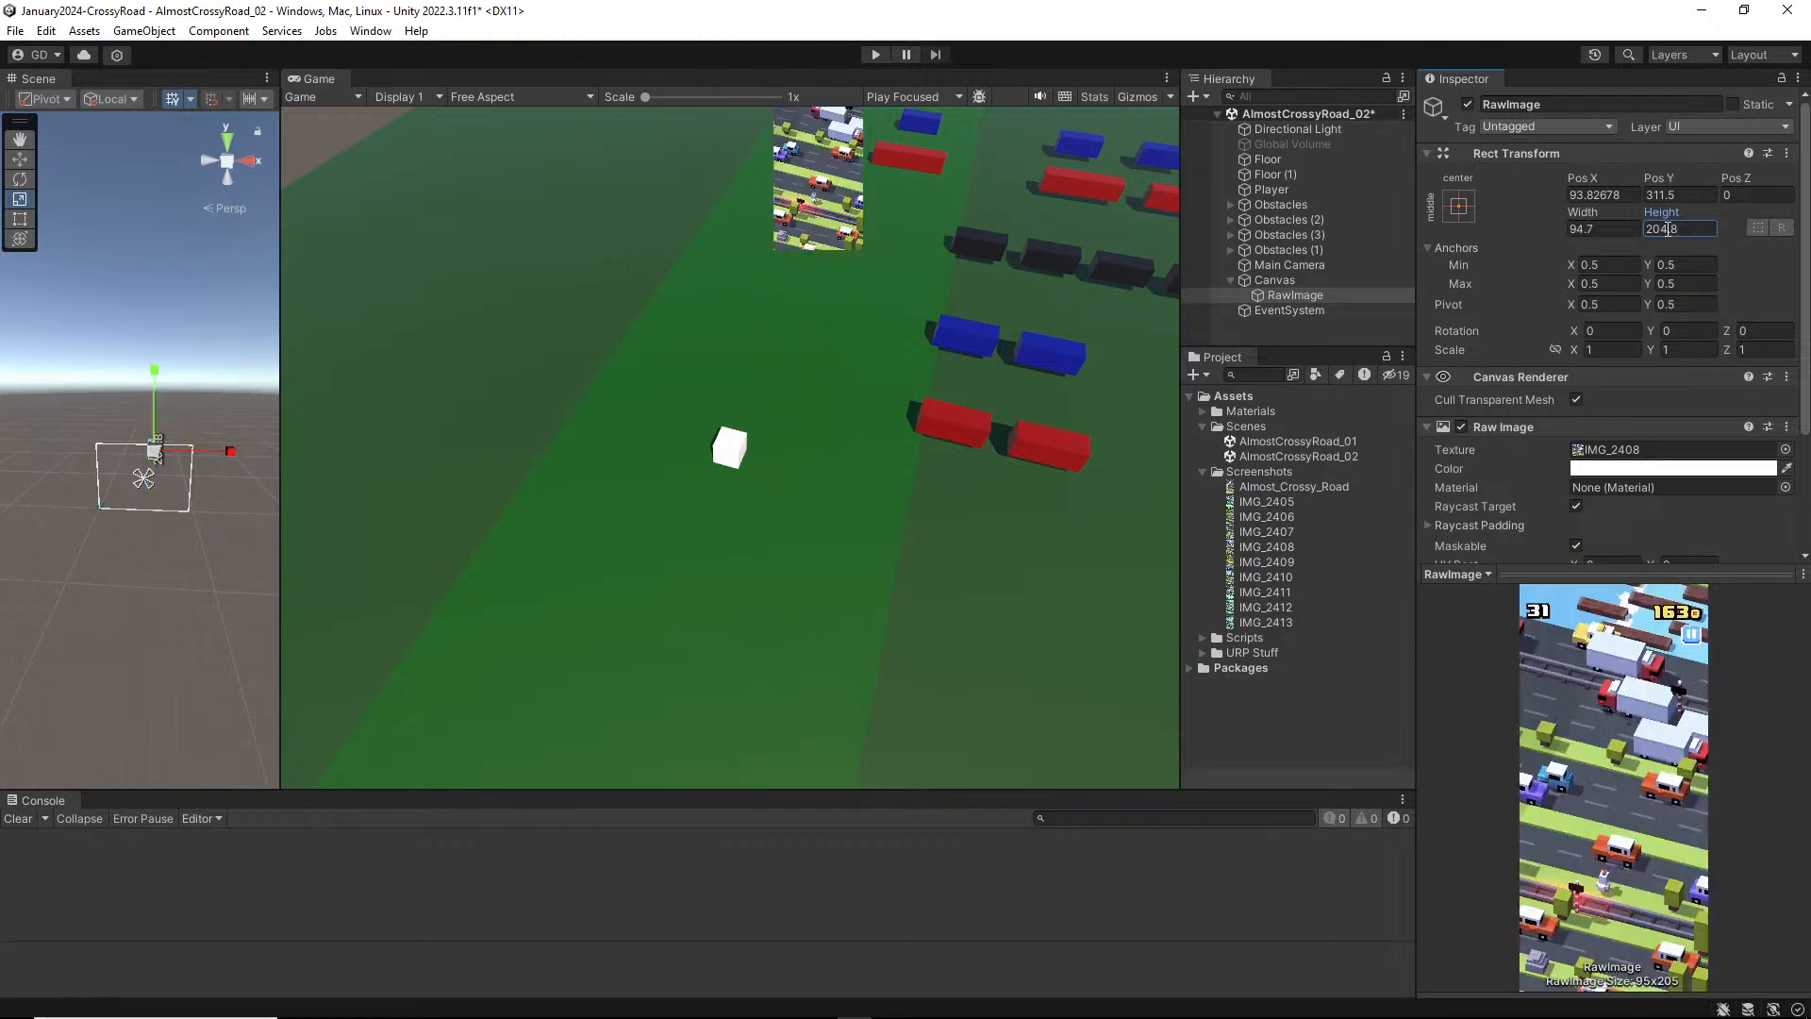
Step: Restore the RawImage's width to 947 and its height to 2048
{"action": "left_click", "coordinate": [1588, 232]}
{"action": "key", "text": "BackSpace"}
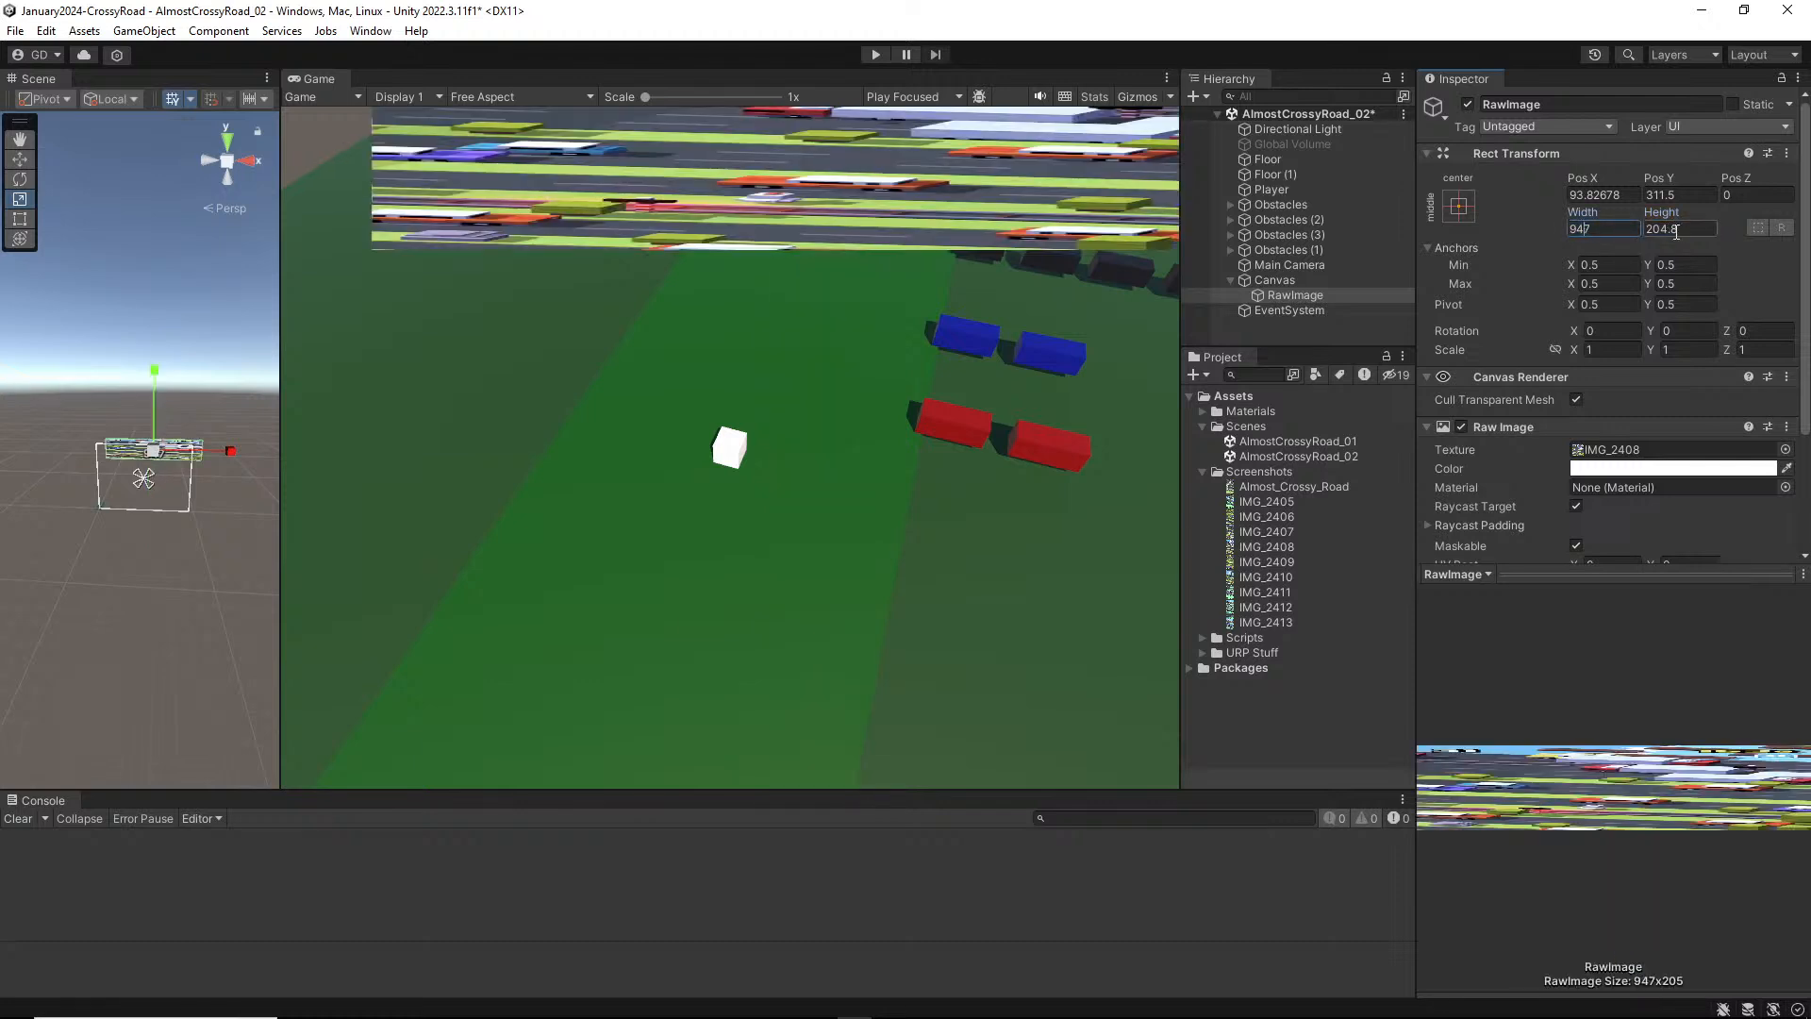
{"action": "left_click", "coordinate": [1672, 233]}
{"action": "left_click", "coordinate": [1671, 233]}
{"action": "key", "text": "BackSpace"}
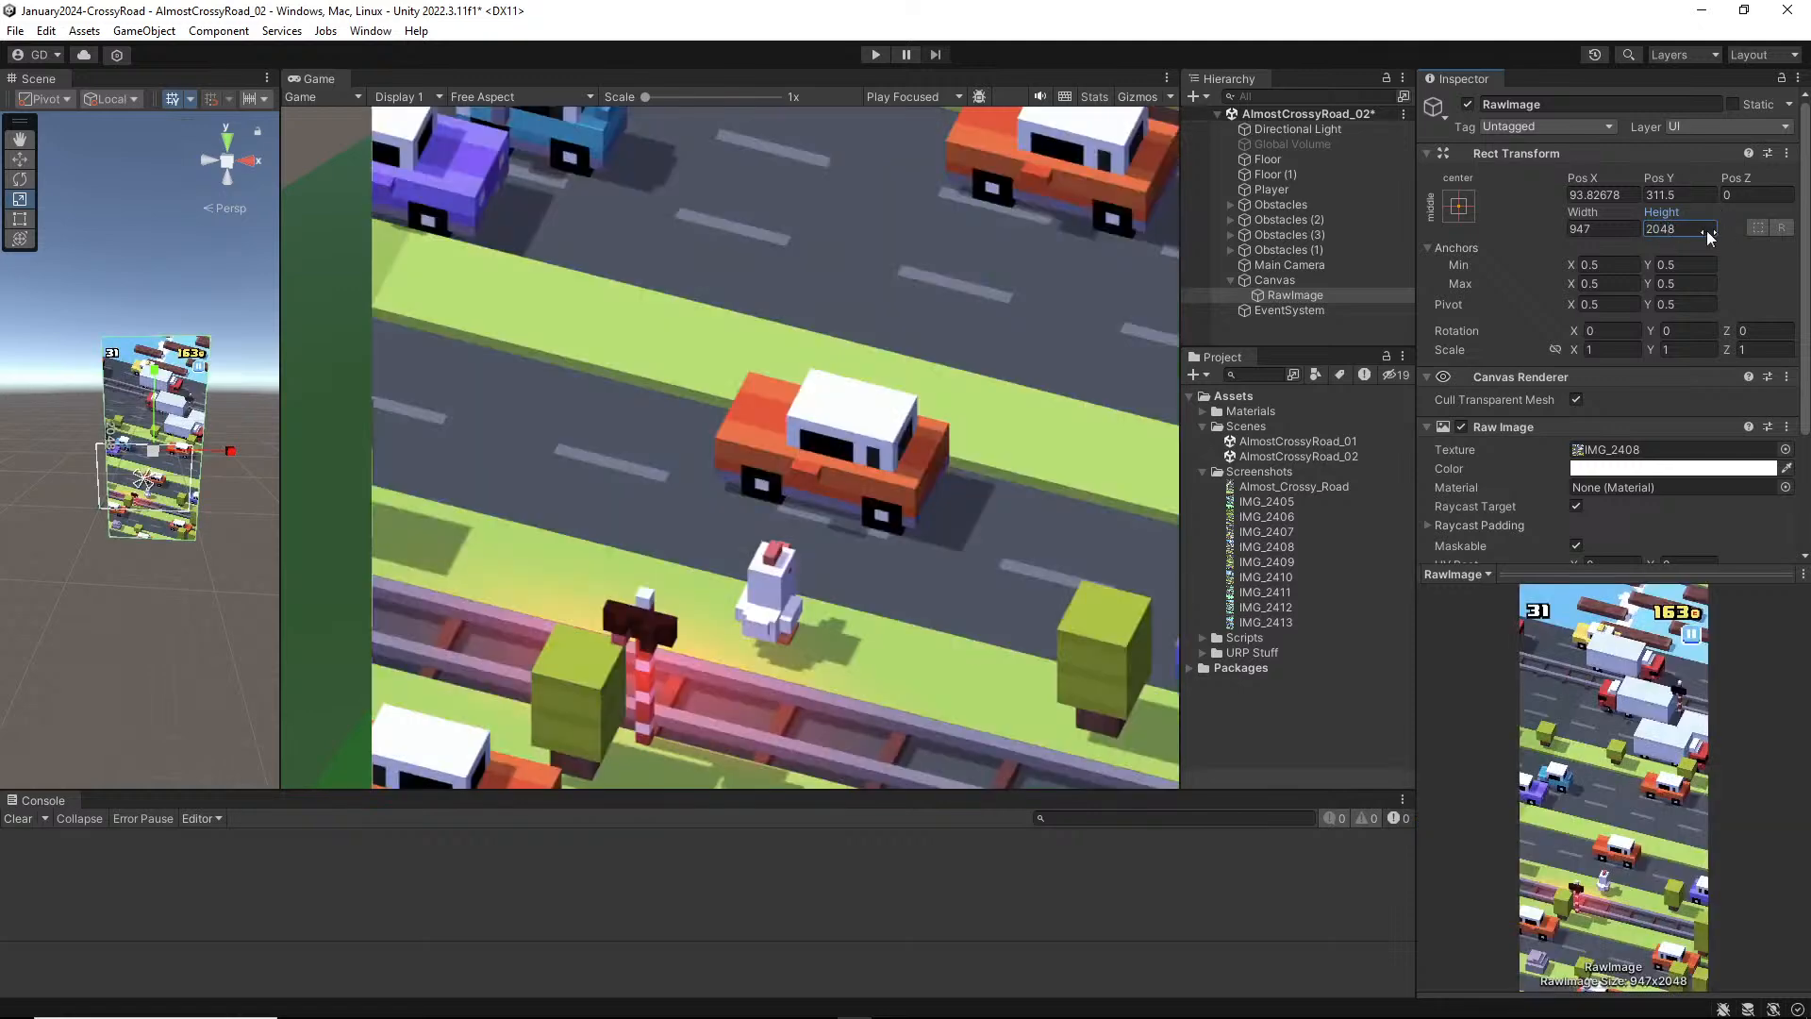
Step: Scale the RawImage down uniformly in the scene to about 0.5
{"action": "left_click", "coordinate": [896, 209]}
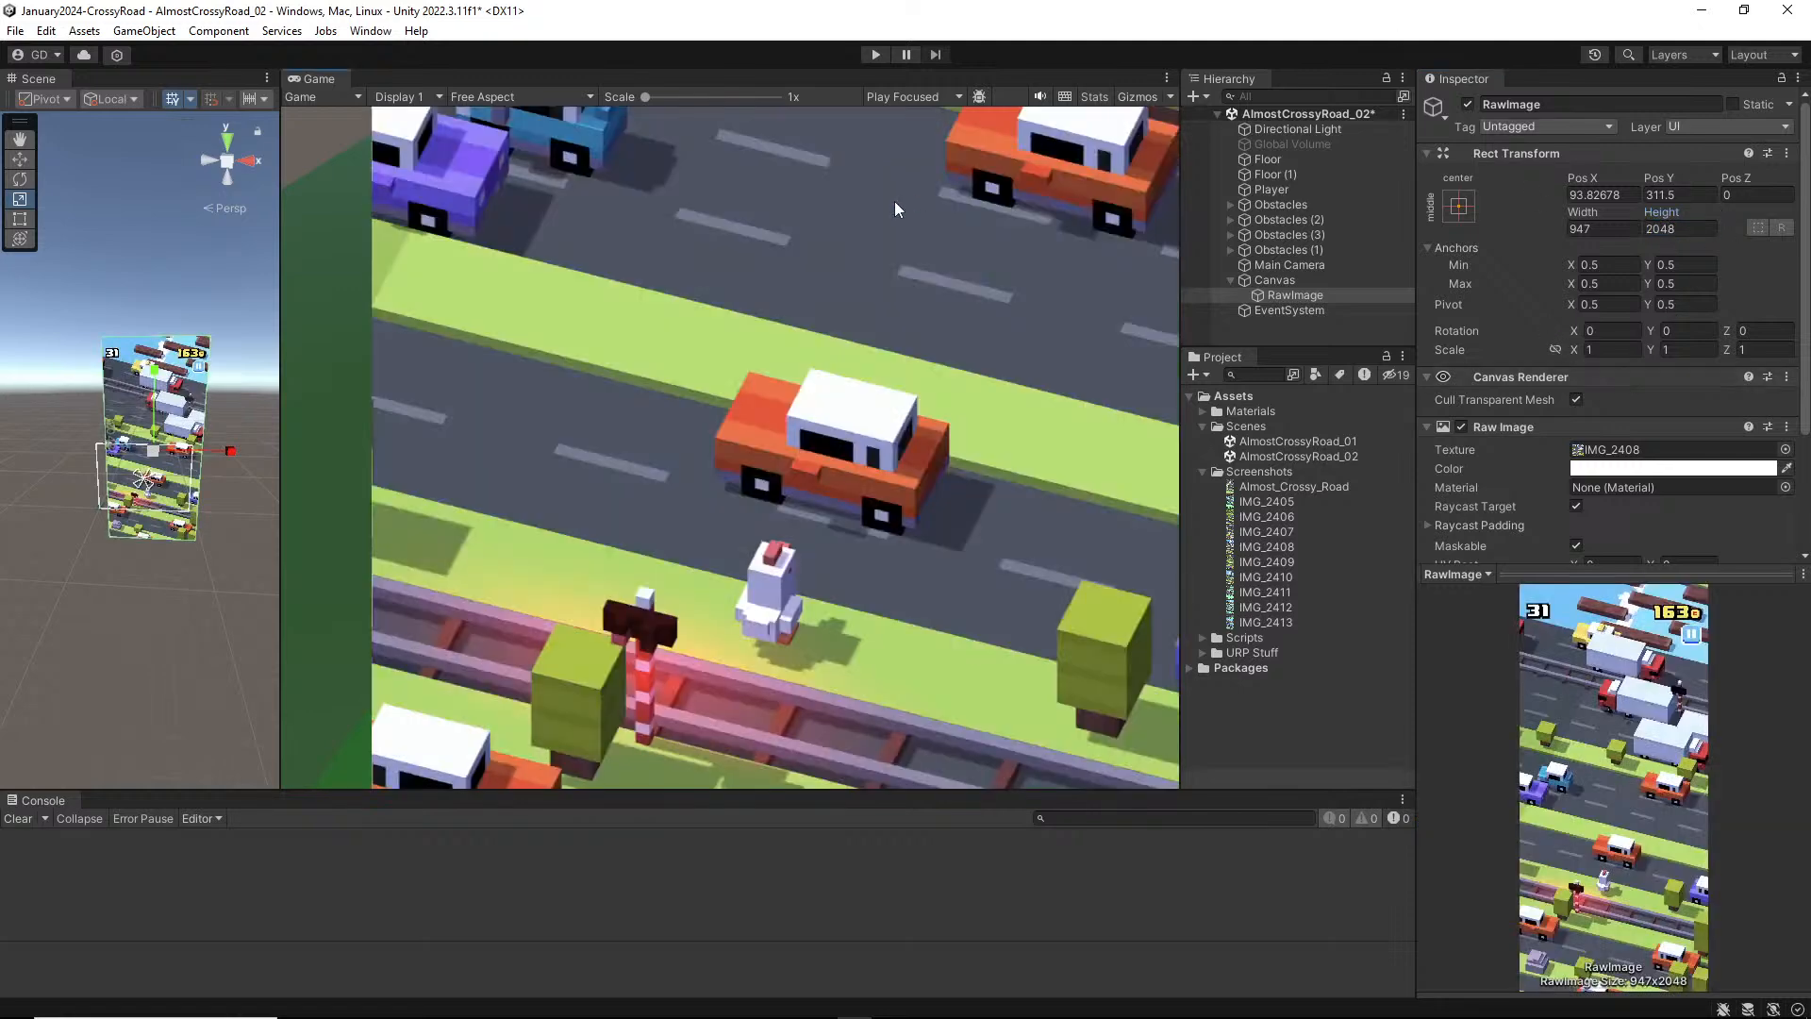
{"action": "left_click", "coordinate": [1300, 295]}
{"action": "left_click_drag", "start_coordinate": [162, 464], "coordinate": [113, 464]}
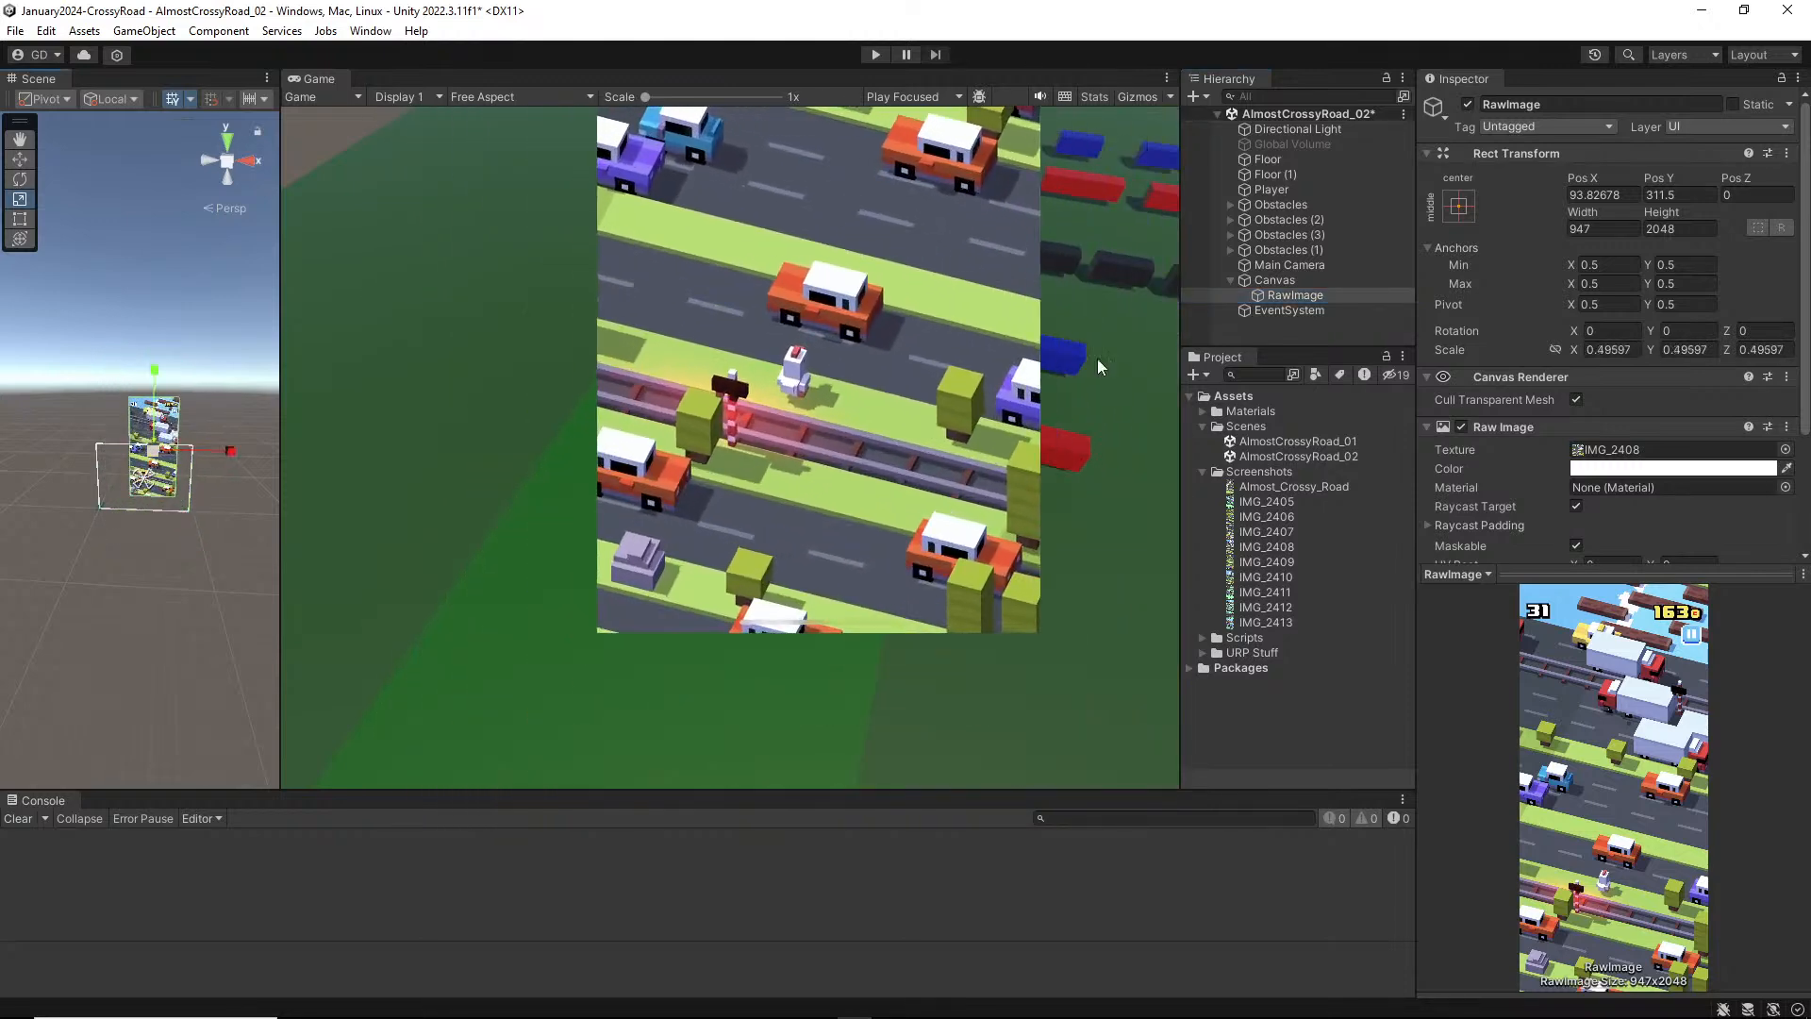
Step: Position the RawImage at the canvas centre with the middle-center anchor preset, scale it uniformly to about 0.36, and widen the Scene view slightly
{"action": "left_click", "coordinate": [1458, 205]}
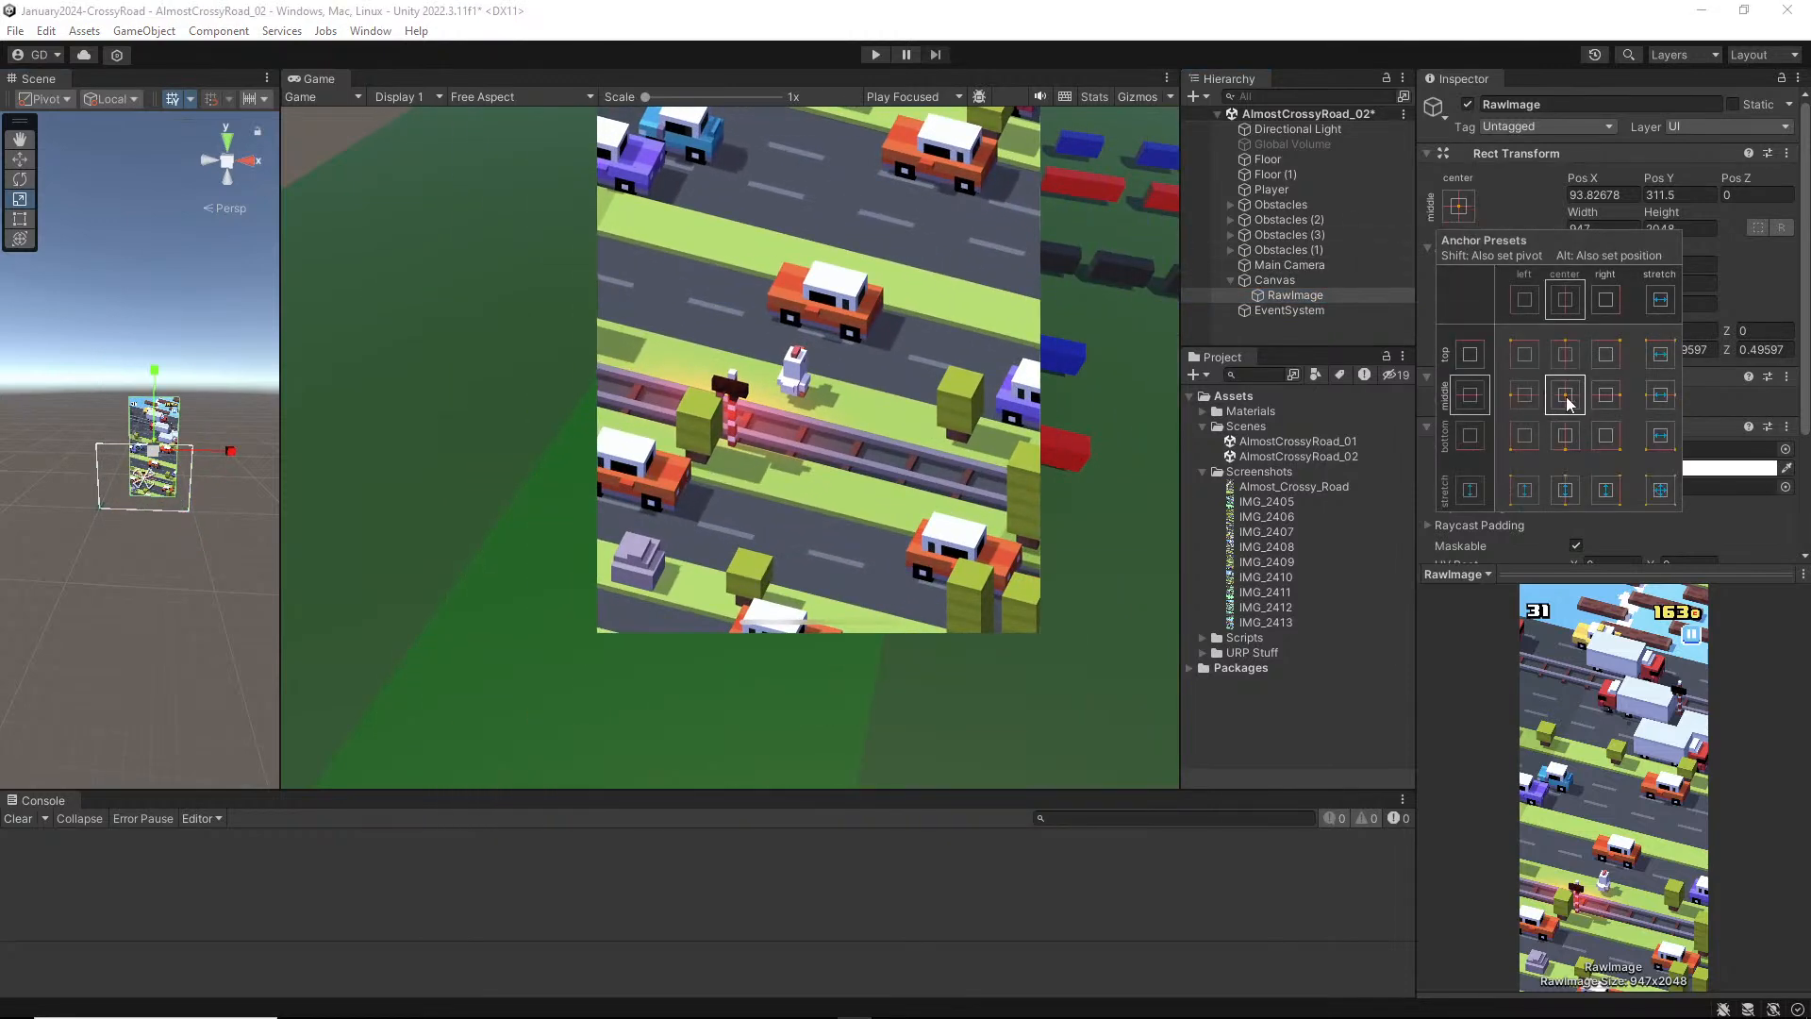
{"action": "left_click", "coordinate": [1465, 215]}
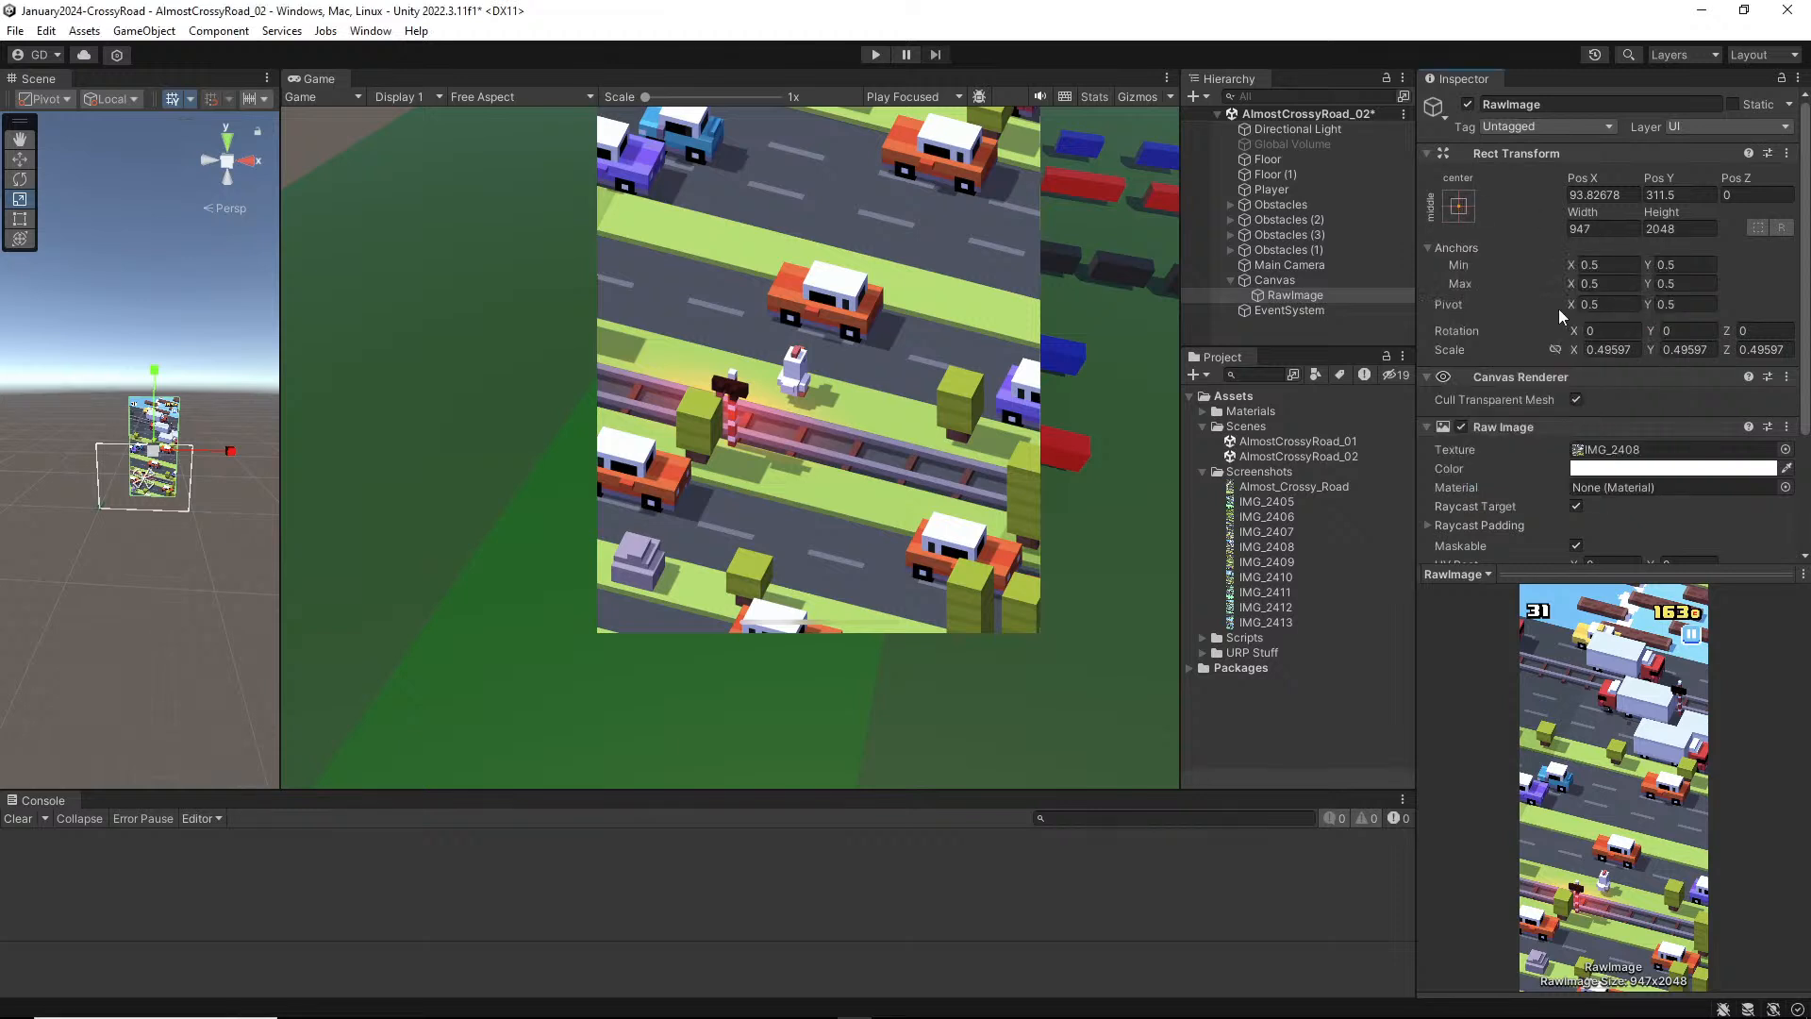
{"action": "left_click", "coordinate": [1460, 207]}
{"action": "left_click", "coordinate": [1571, 400], "text": "alt"}
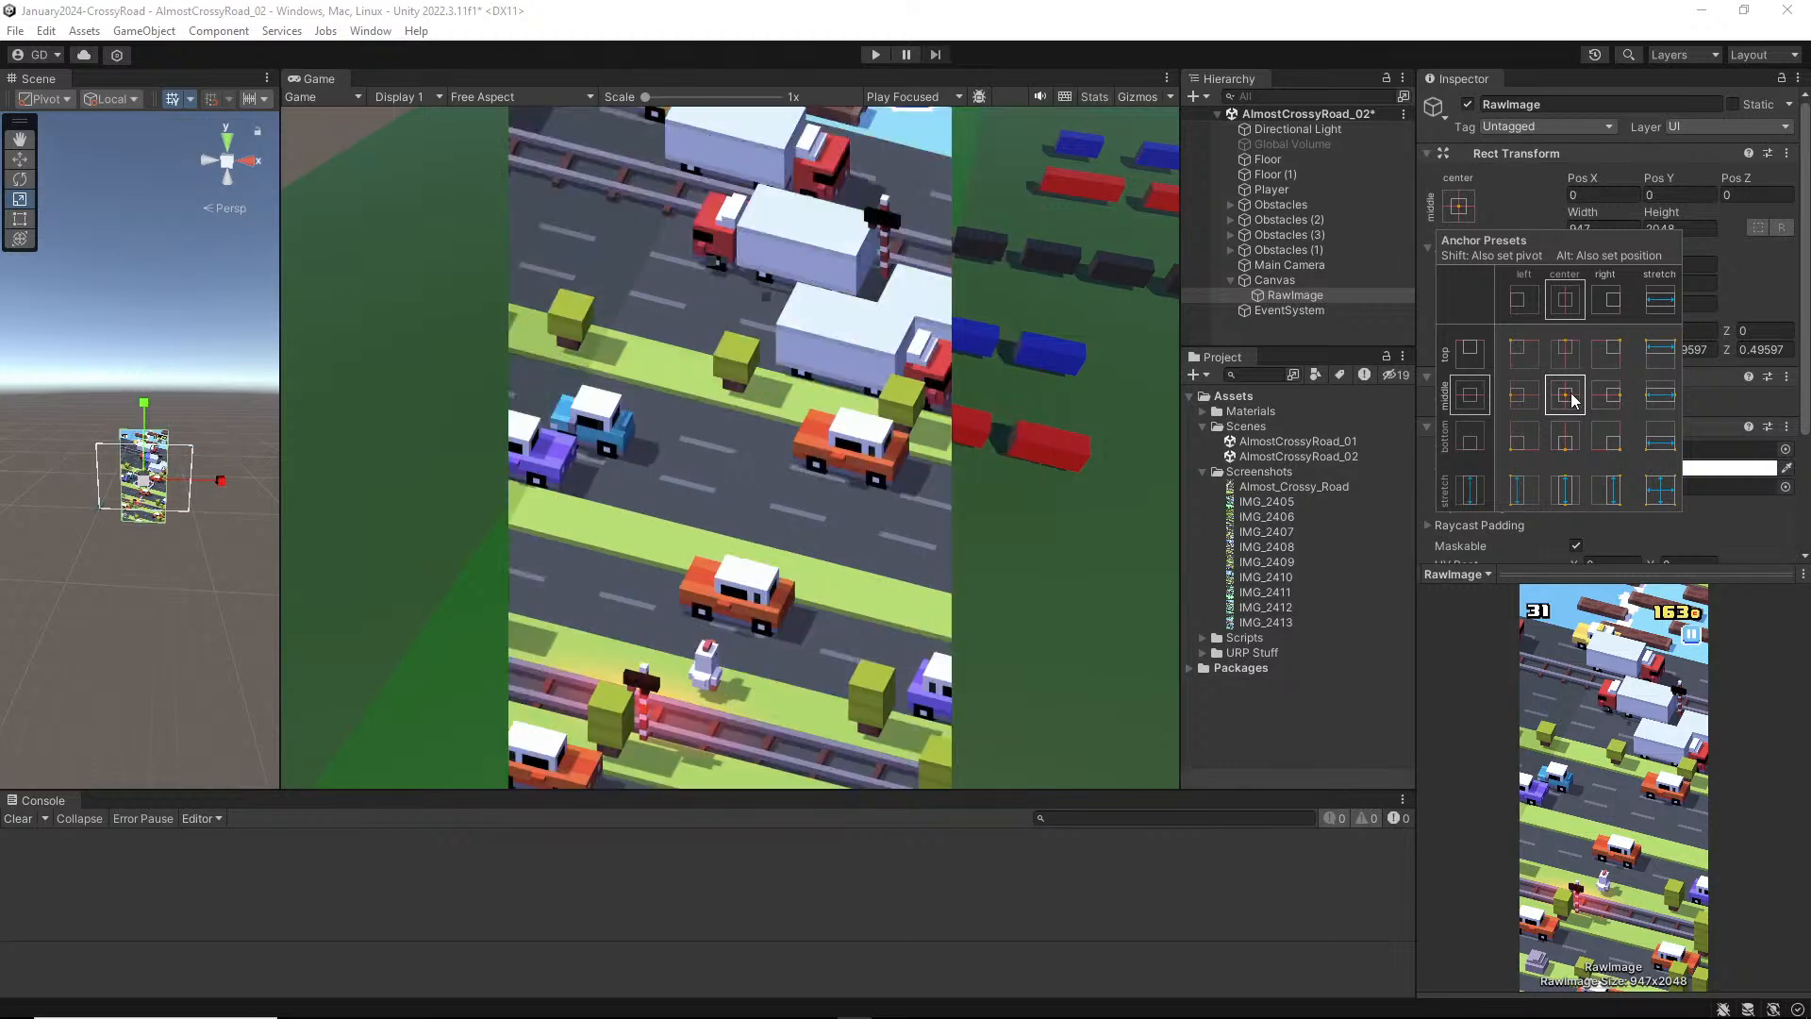
{"action": "left_click_drag", "start_coordinate": [153, 485], "coordinate": [126, 495]}
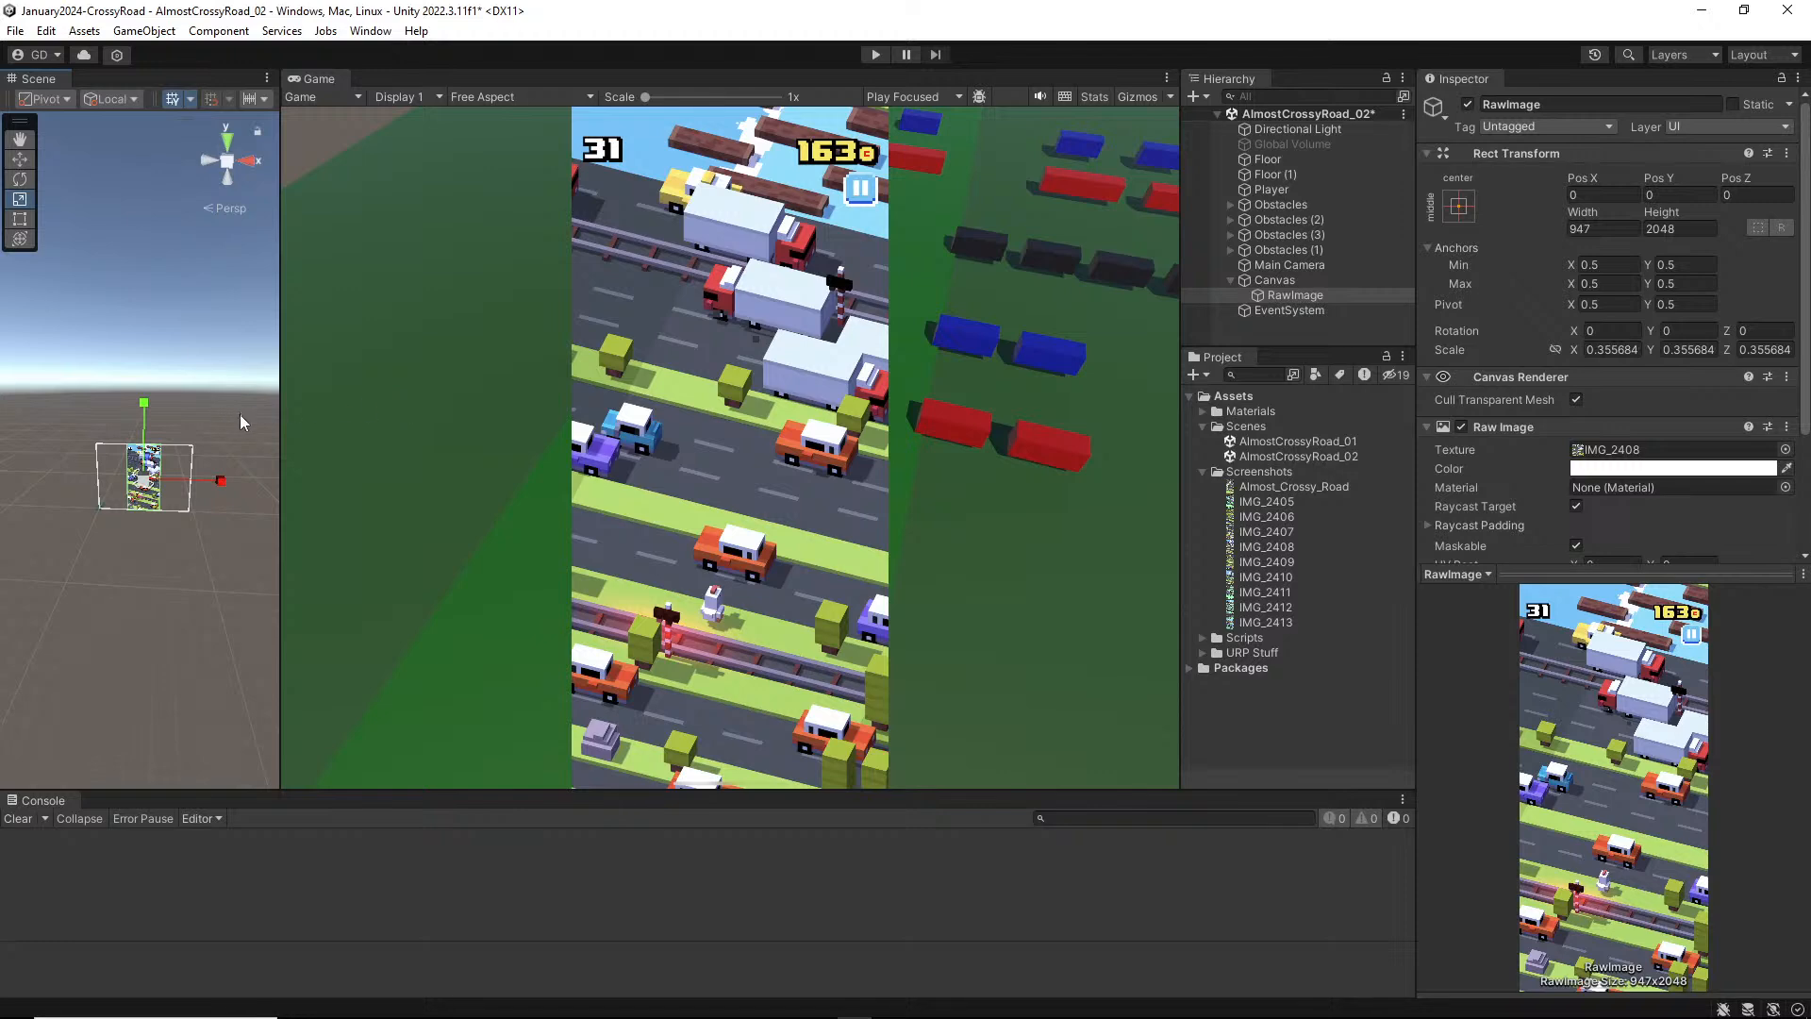
{"action": "mouse_move", "coordinate": [283, 415]}
{"action": "left_mouse_down"}
{"action": "mouse_move", "coordinate": [594, 401]}
{"action": "mouse_move", "coordinate": [305, 384]}
{"action": "mouse_move", "coordinate": [596, 377]}
{"action": "mouse_move", "coordinate": [732, 391]}
{"action": "mouse_move", "coordinate": [550, 388]}
{"action": "mouse_move", "coordinate": [866, 398]}
{"action": "mouse_move", "coordinate": [311, 428]}
{"action": "left_mouse_up"}
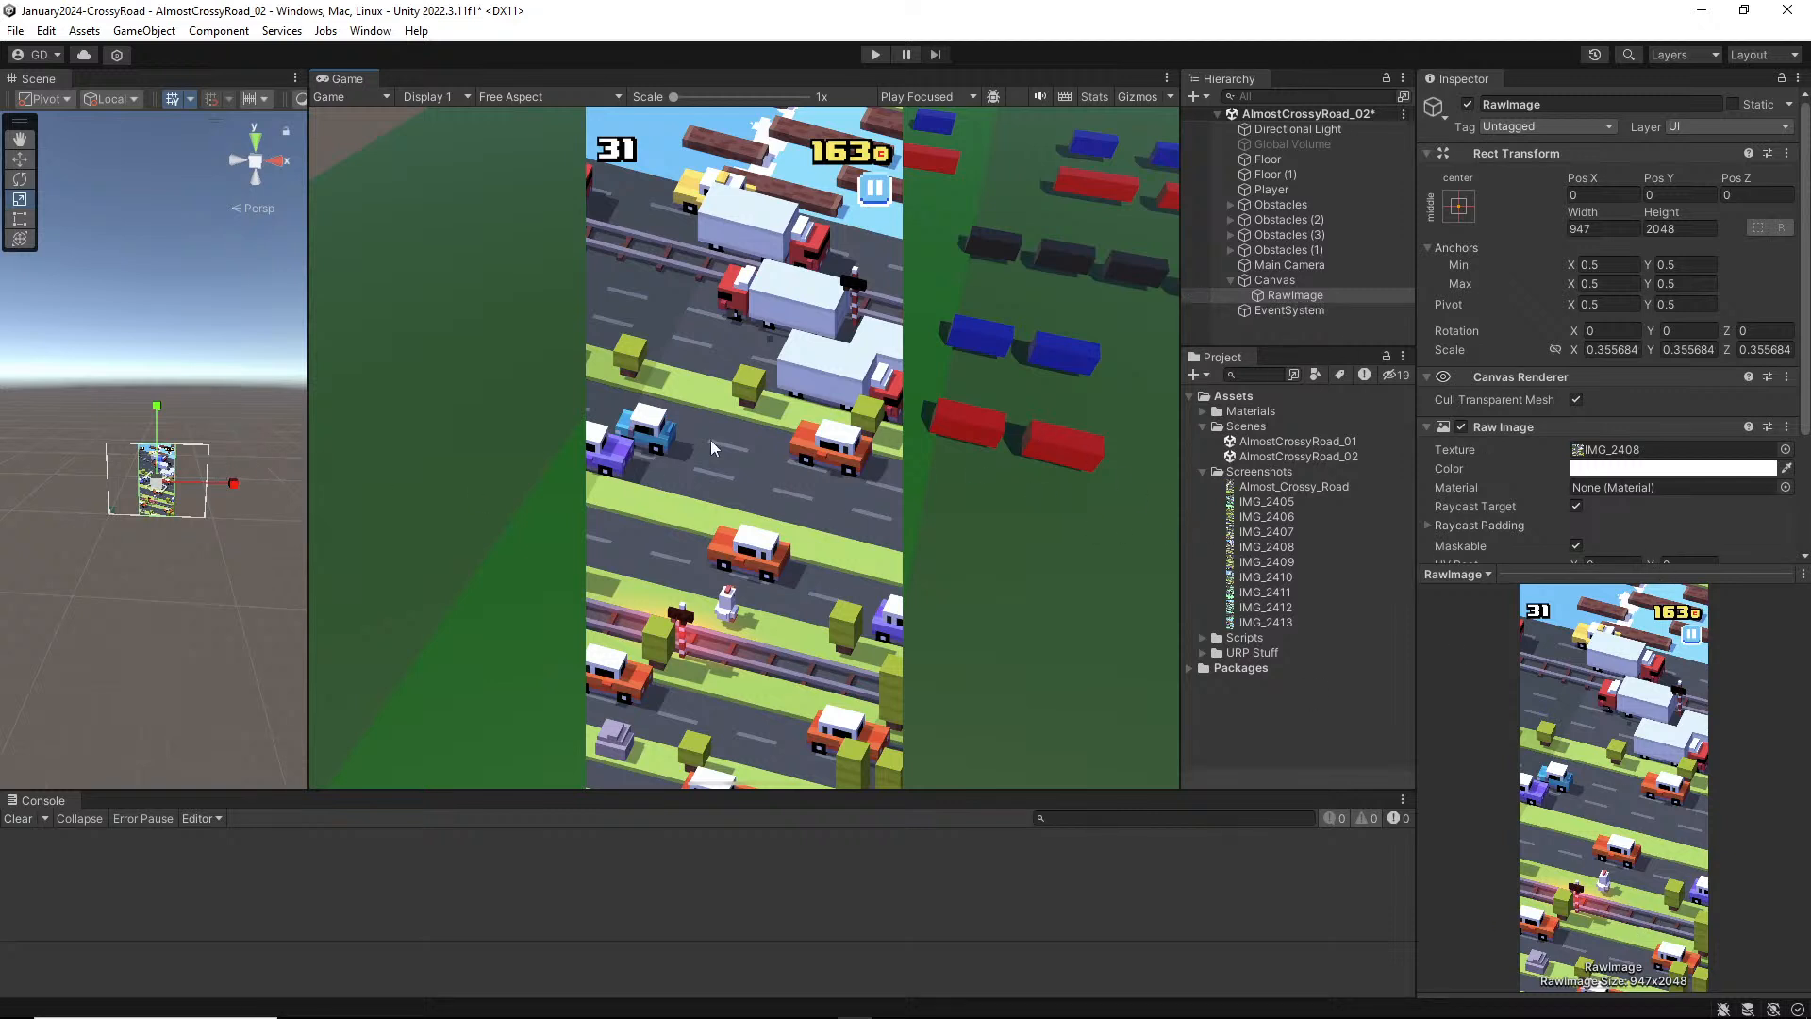
Step: Switch to the image viewer, page forward three images from IMG_2409.png to compare reference screenshots, and return to Unity
{"action": "key", "text": "alt+Tab"}
{"action": "key", "text": "alt+Tab"}
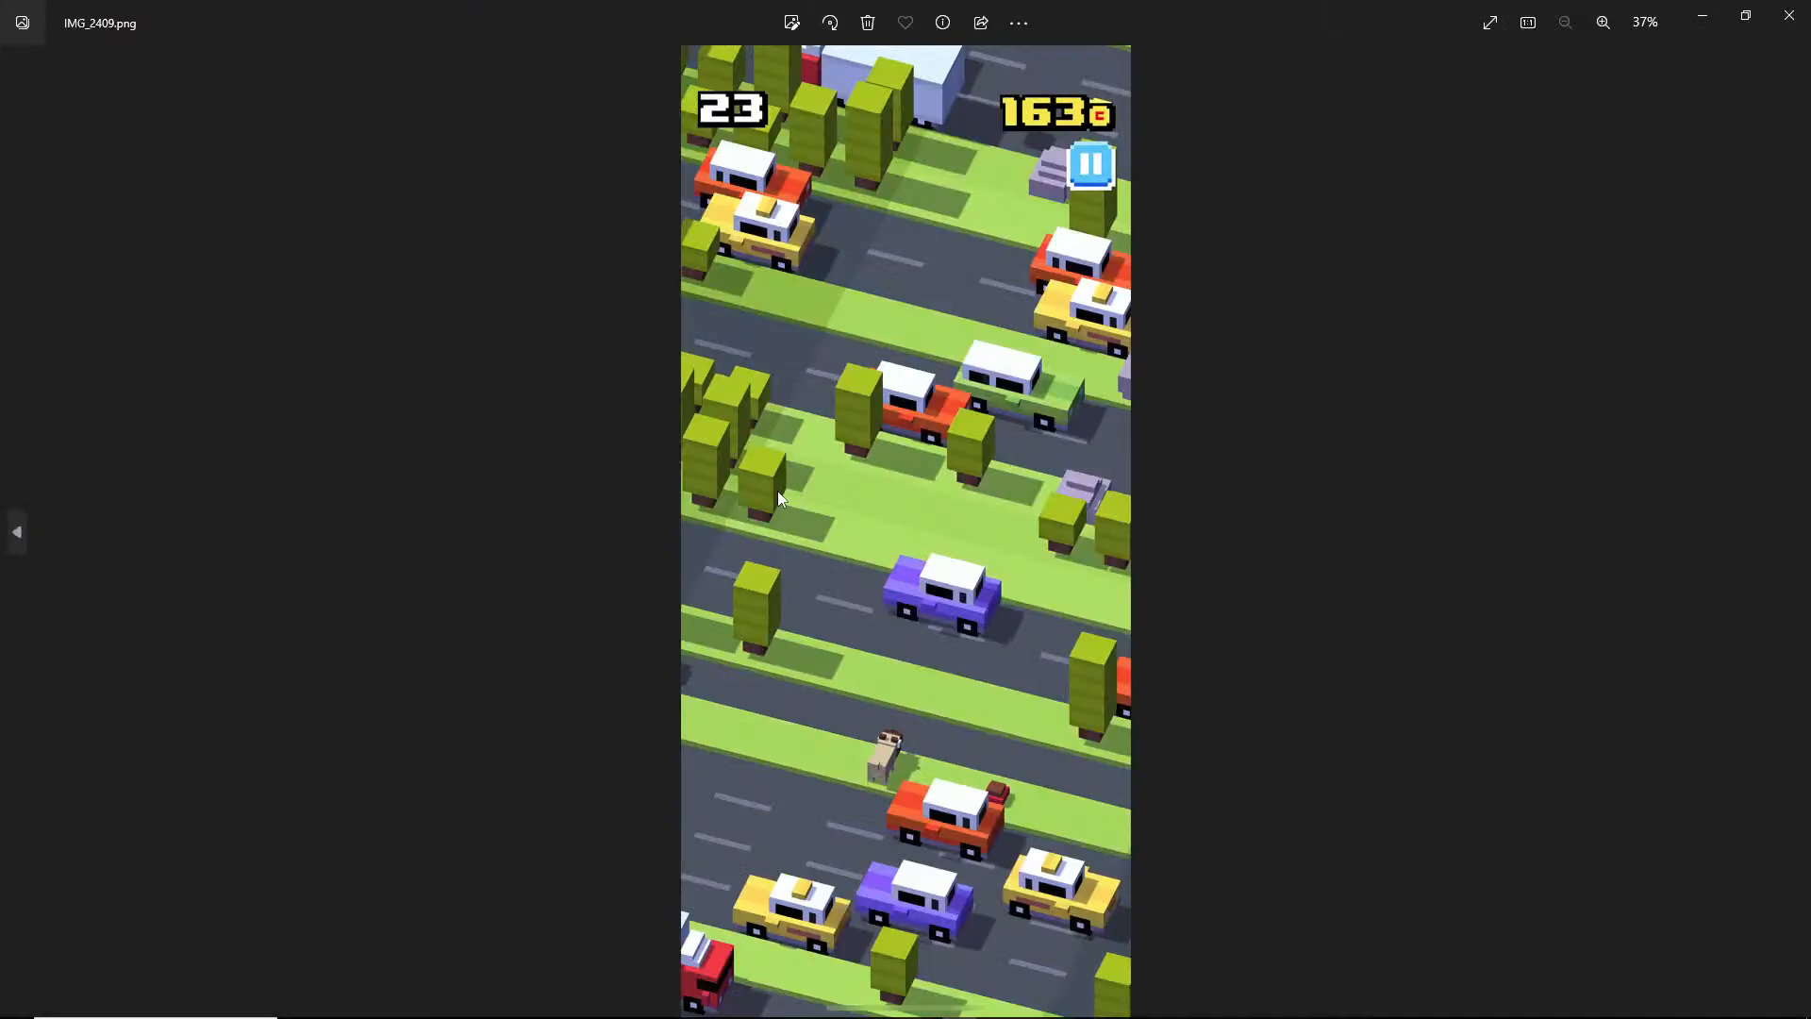
{"action": "key", "text": "Right"}
{"action": "key", "text": "Right"}
{"action": "key", "text": "Right"}
{"action": "key", "text": "alt+Tab"}
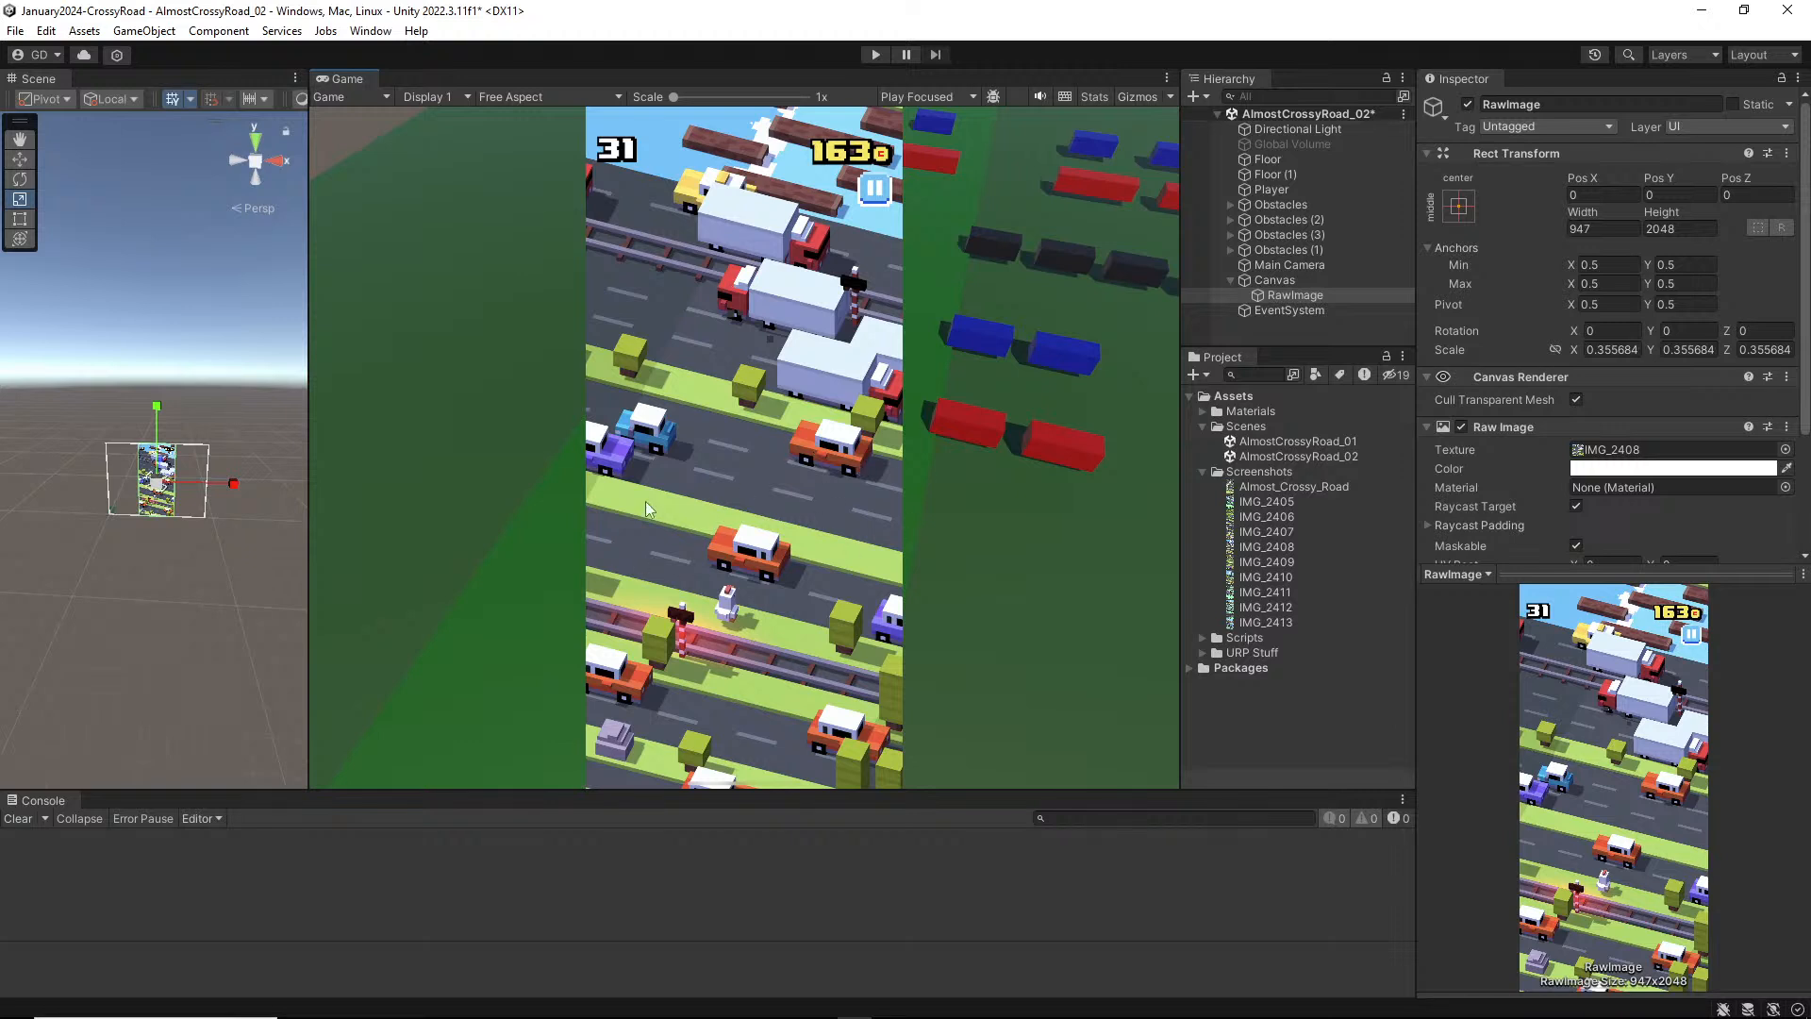
Step: Make the RawImage semi-transparent by lowering its color alpha to 41
{"action": "left_click", "coordinate": [229, 542]}
{"action": "left_click", "coordinate": [1294, 296]}
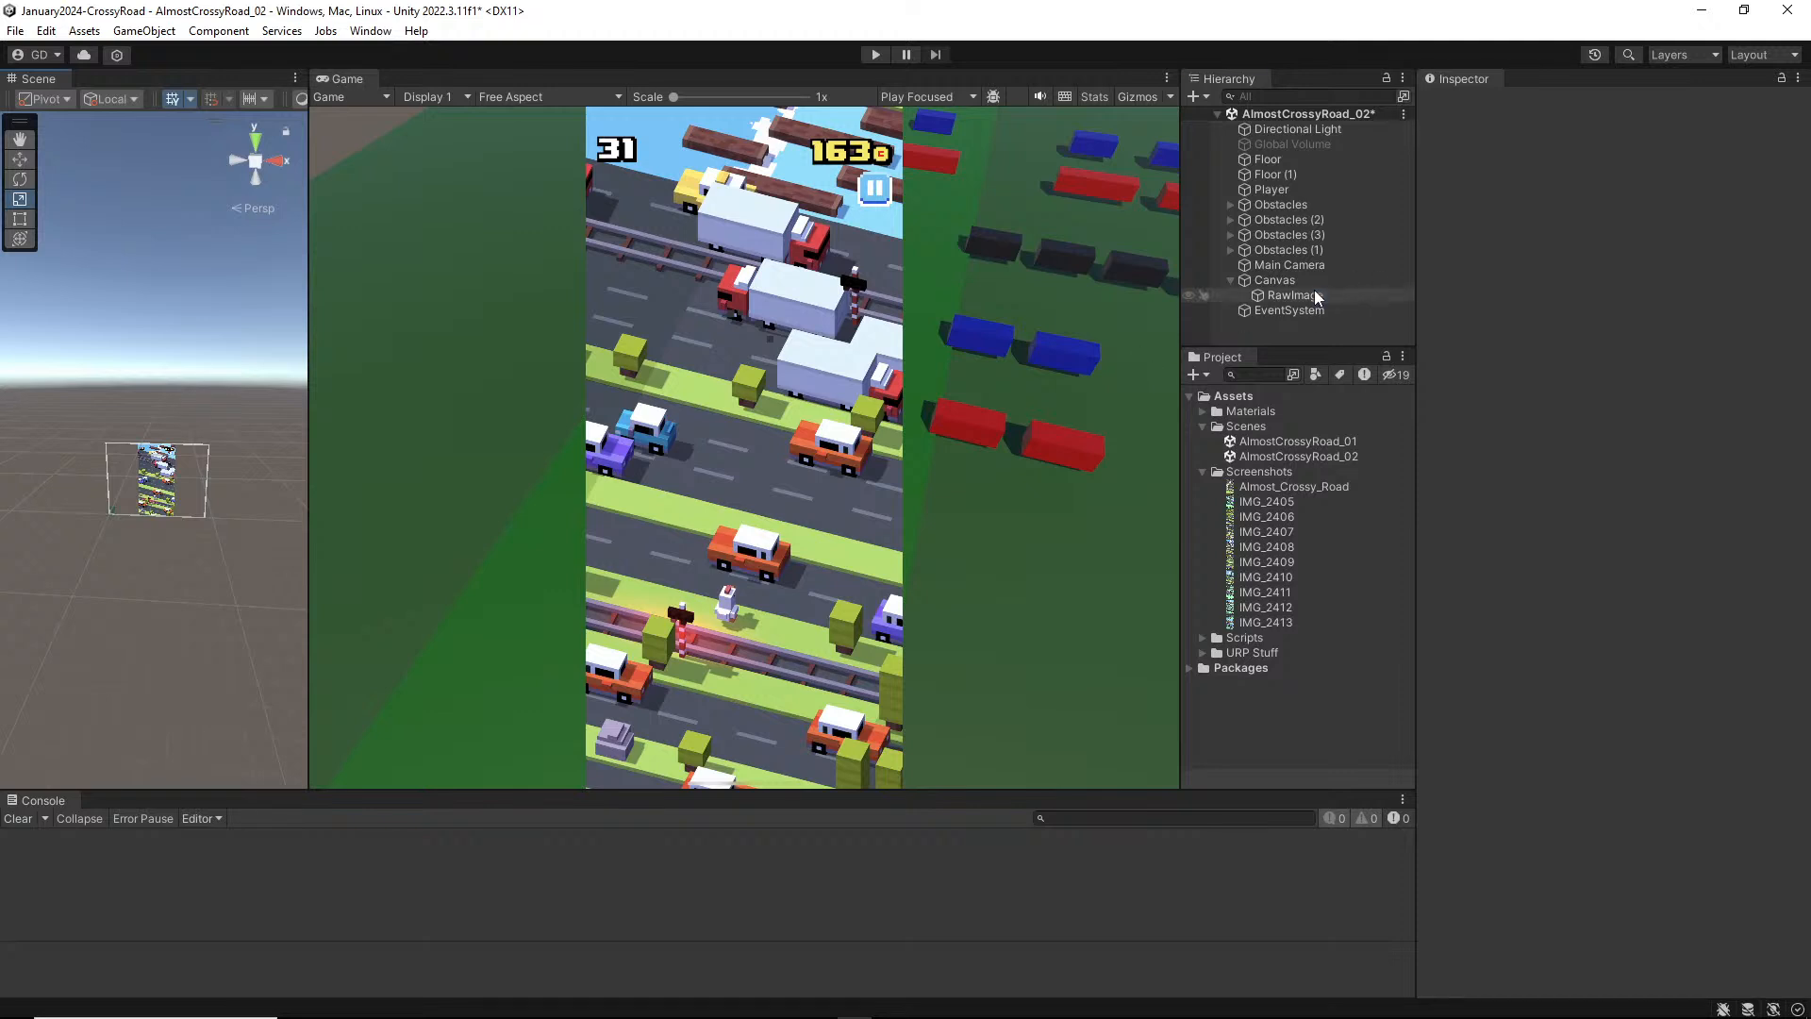
{"action": "scroll", "coordinate": [1514, 405], "scroll_direction": "down", "scroll_amount": 3}
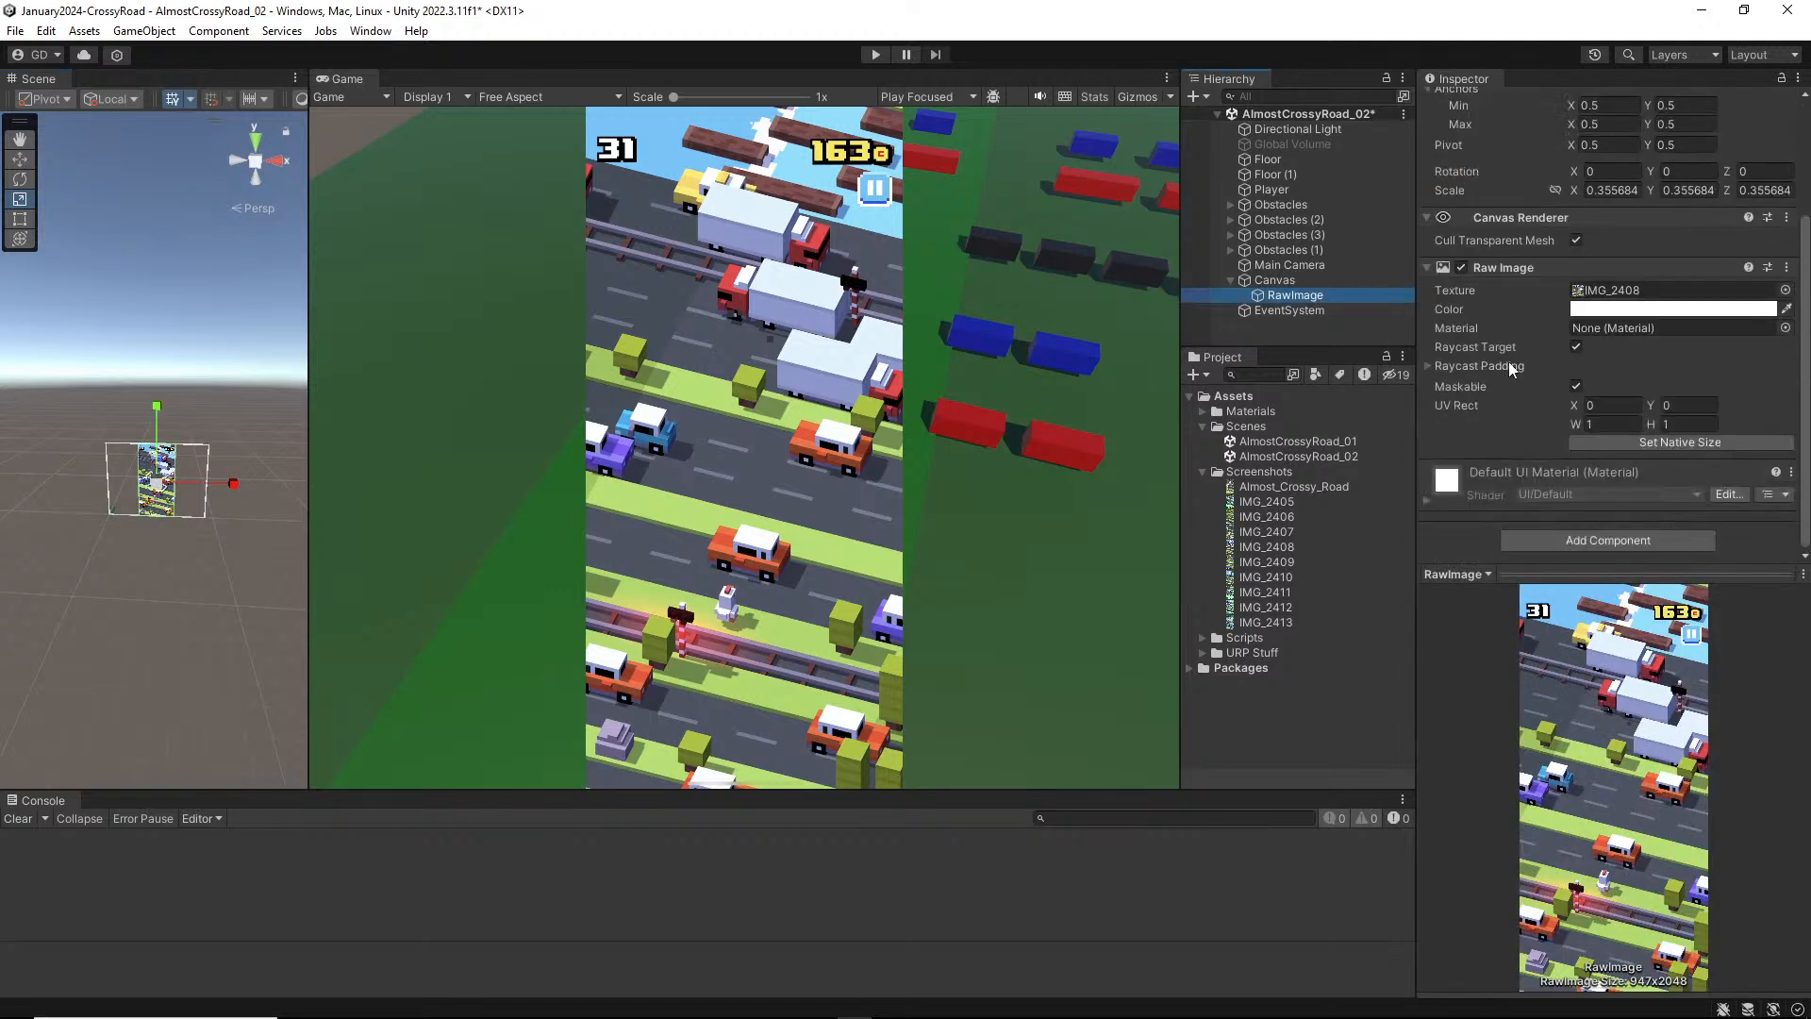
{"action": "left_click", "coordinate": [1620, 309]}
{"action": "left_click", "coordinate": [1793, 295]}
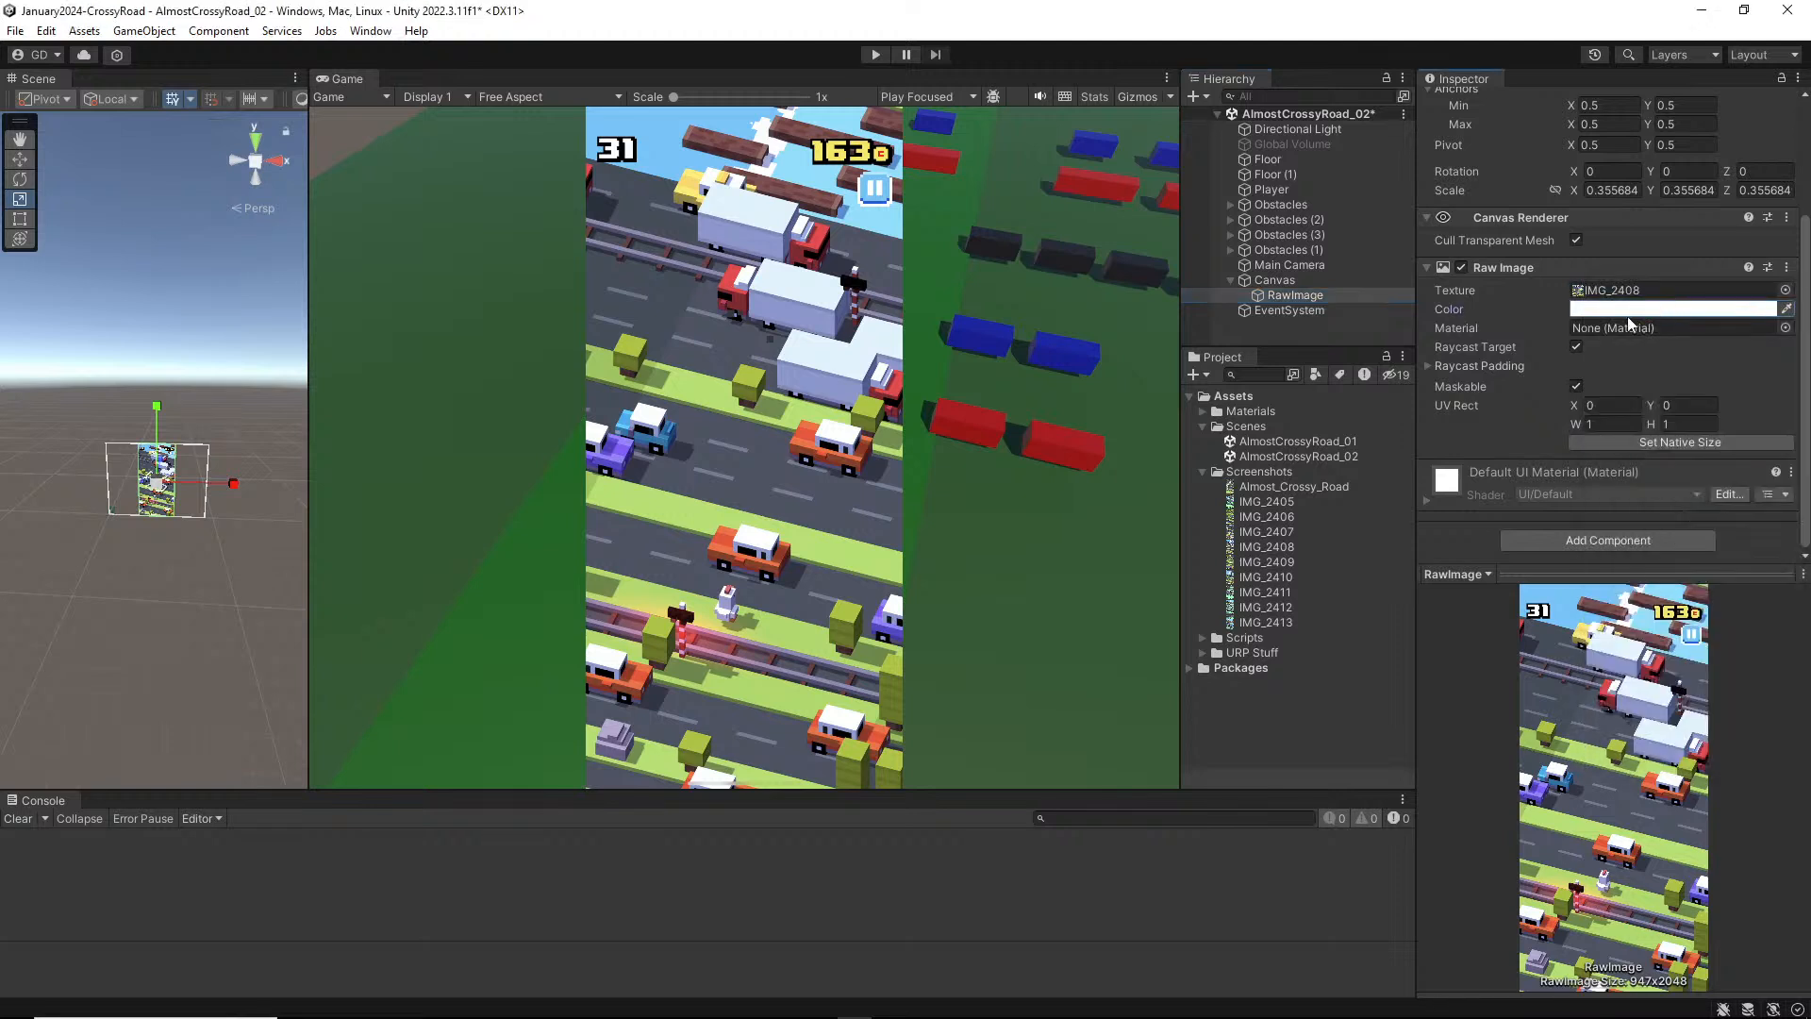
{"action": "left_click", "coordinate": [1627, 312]}
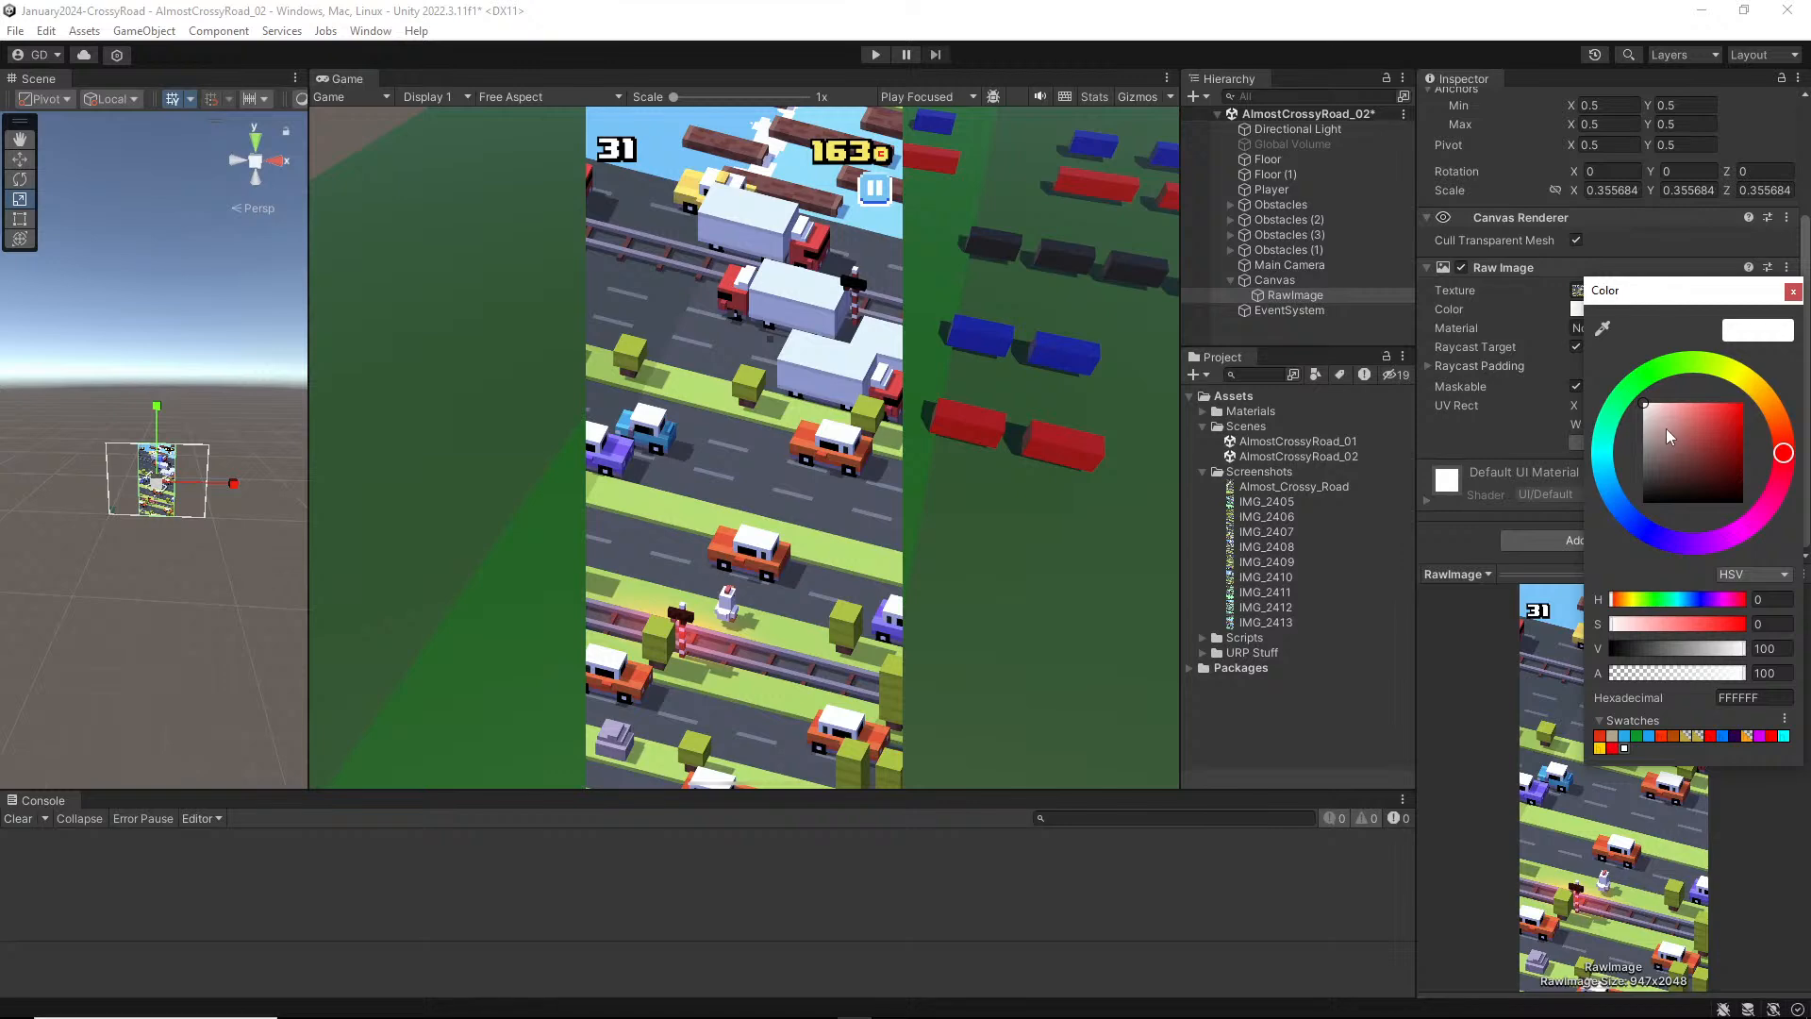
{"action": "left_click_drag", "start_coordinate": [1666, 428], "coordinate": [1383, 288]}
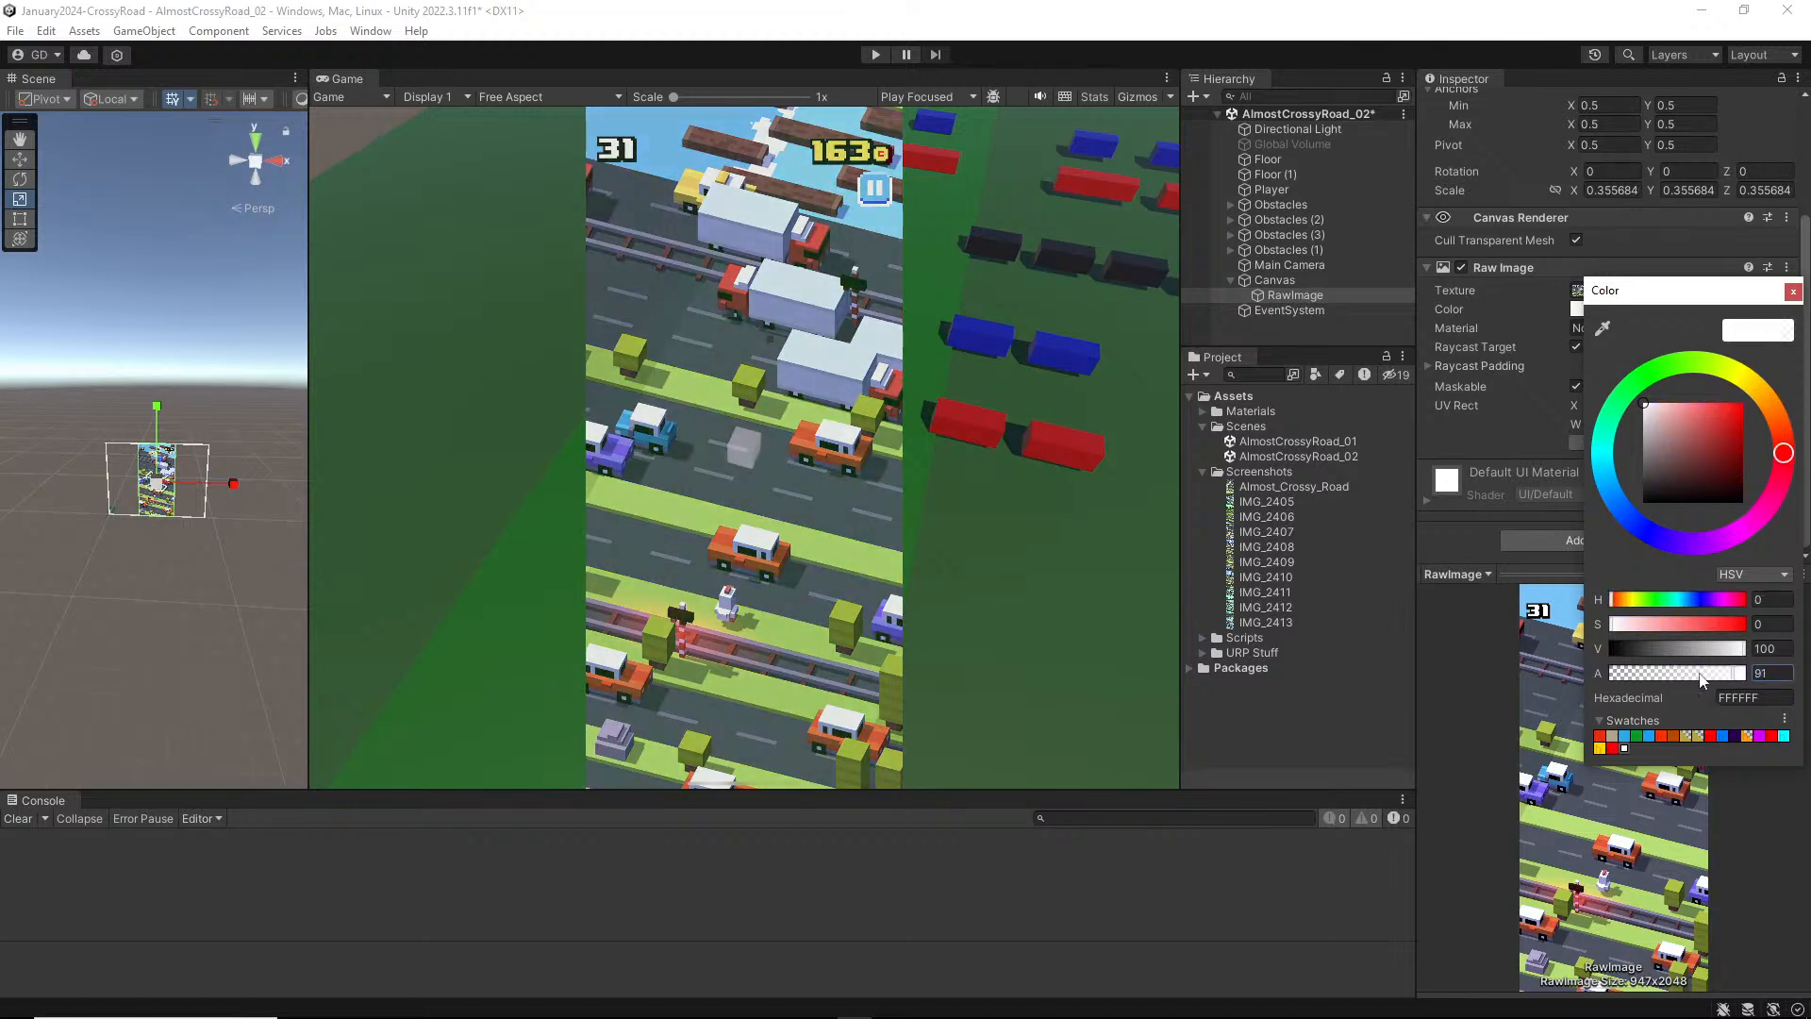
{"action": "left_click", "coordinate": [1631, 673]}
{"action": "left_click_drag", "start_coordinate": [1638, 687], "coordinate": [1665, 685]}
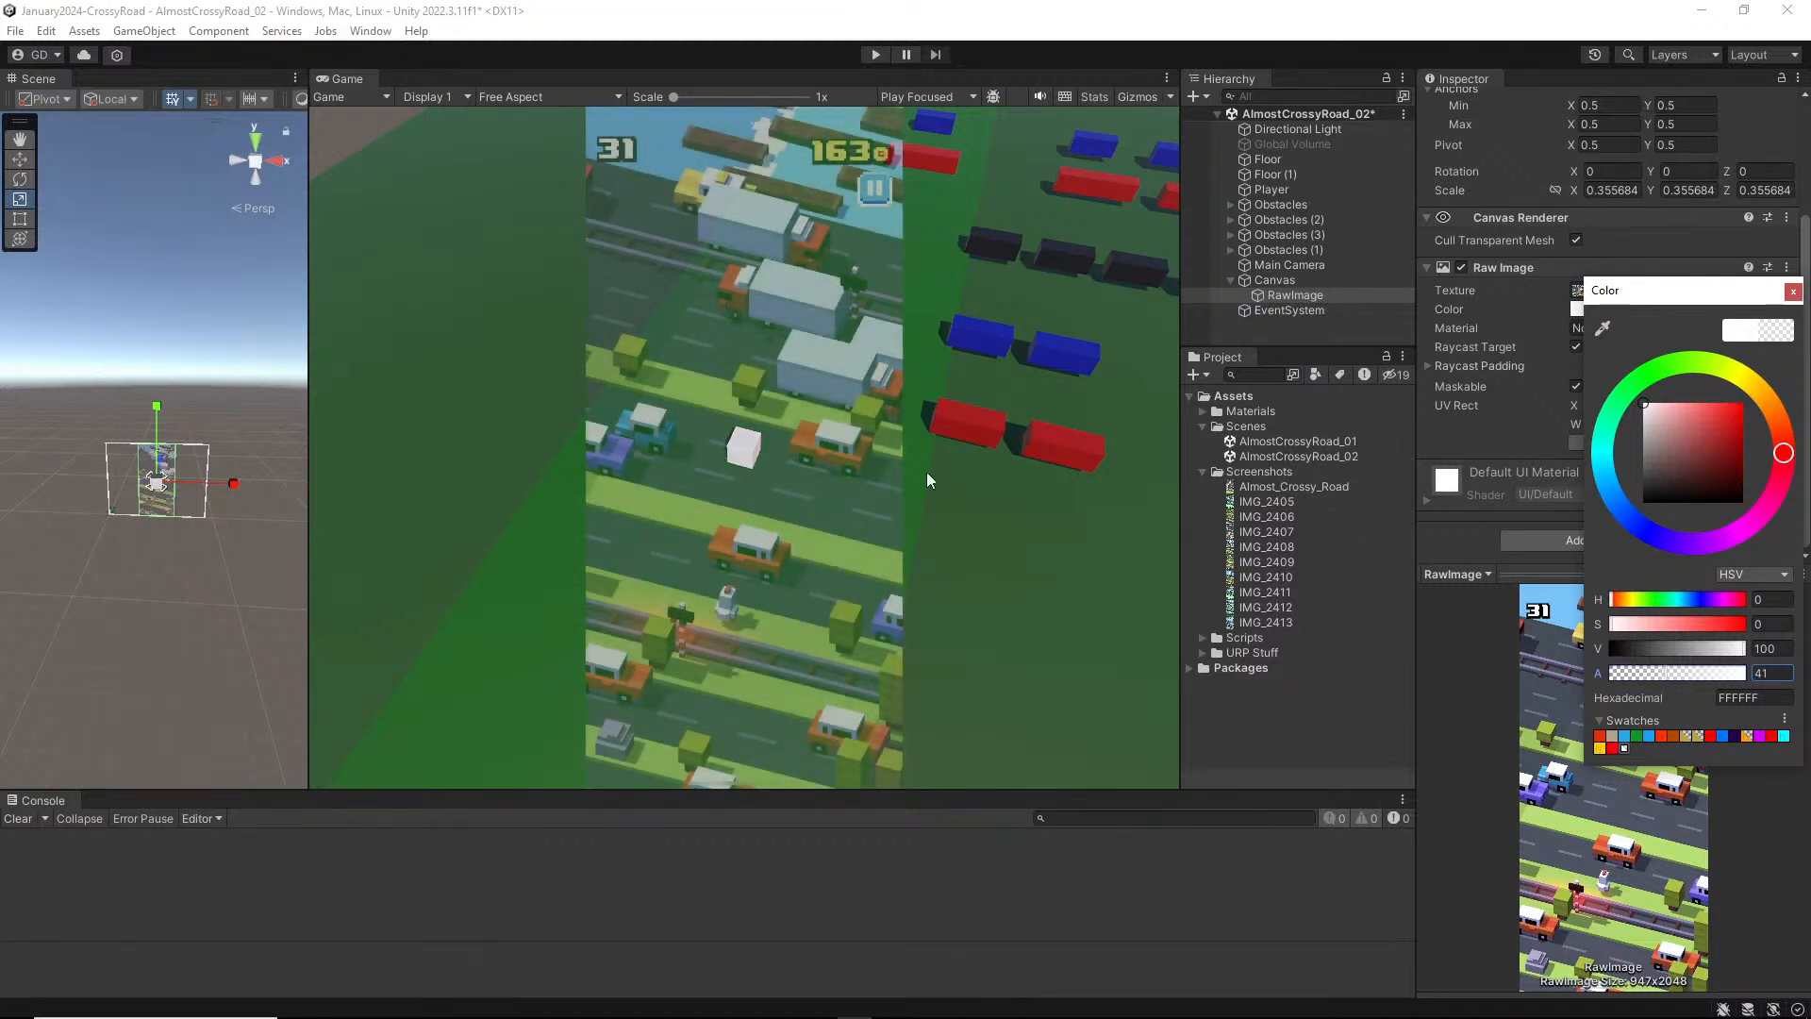
{"action": "left_click", "coordinate": [259, 361]}
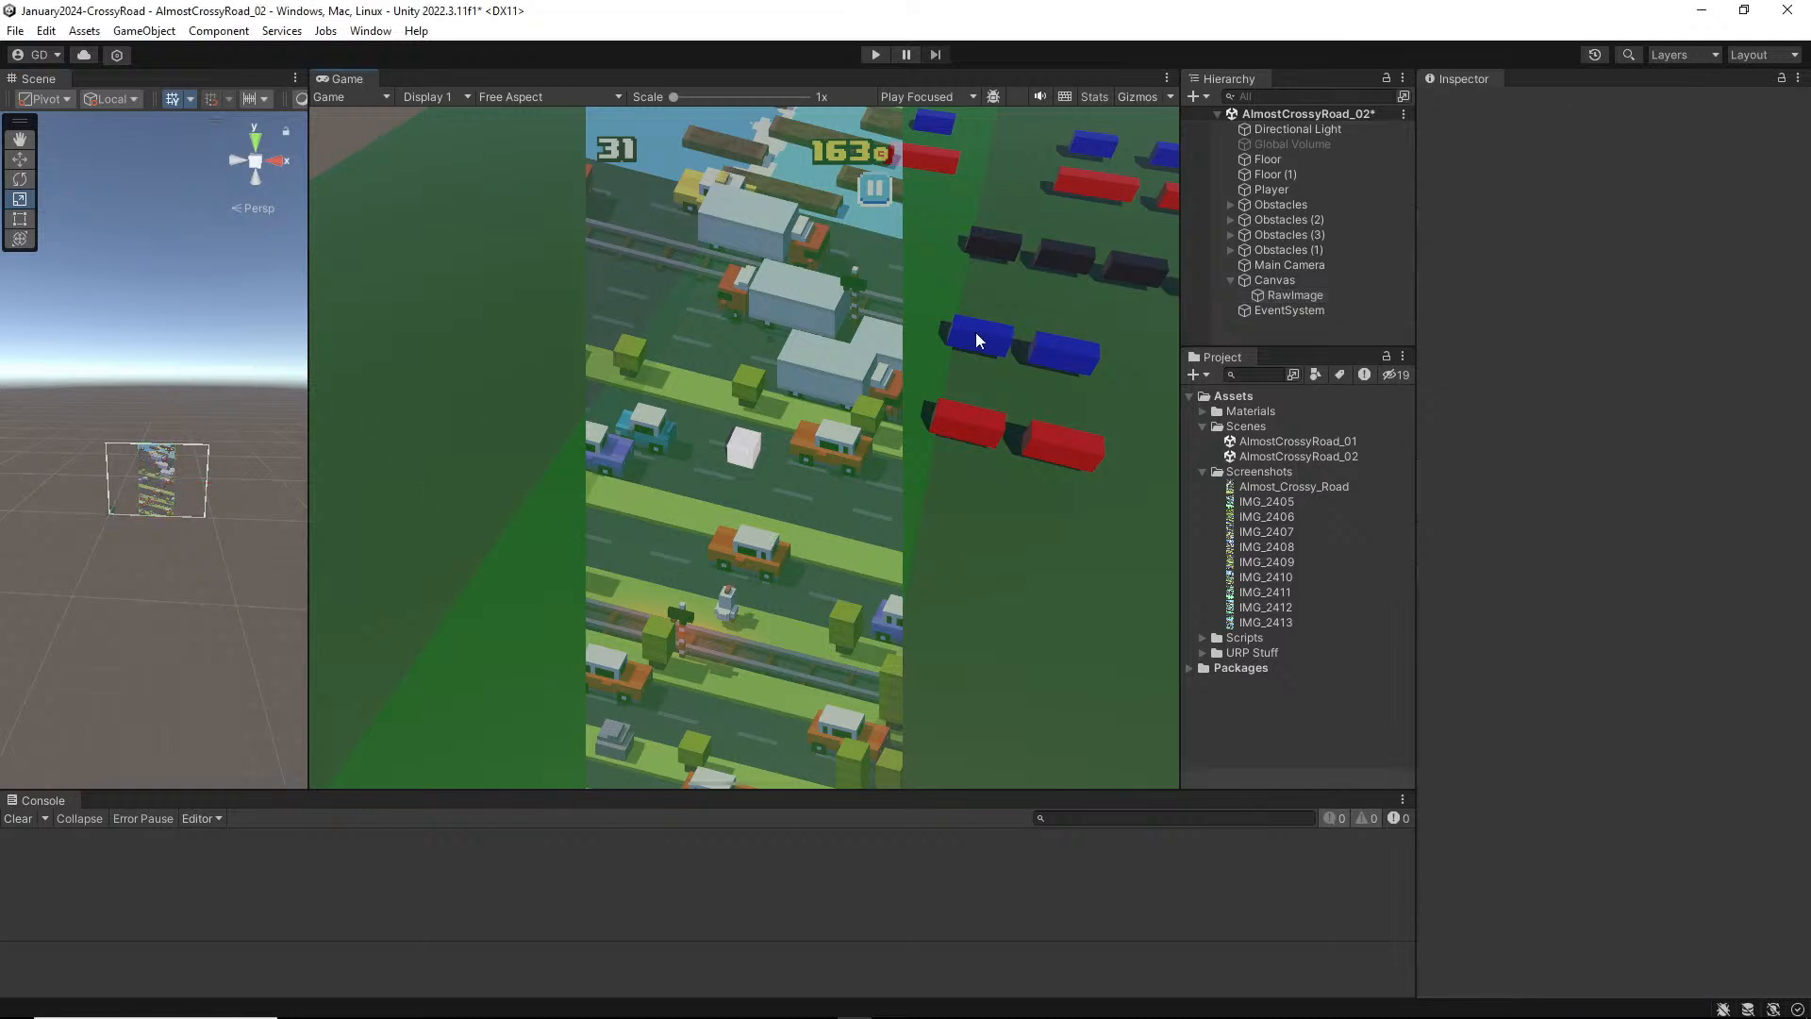
Step: Inspect the obstacle groups one by one and frame Obstacles (3) in the Scene view to examine the rows from above
{"action": "left_click", "coordinate": [1274, 251]}
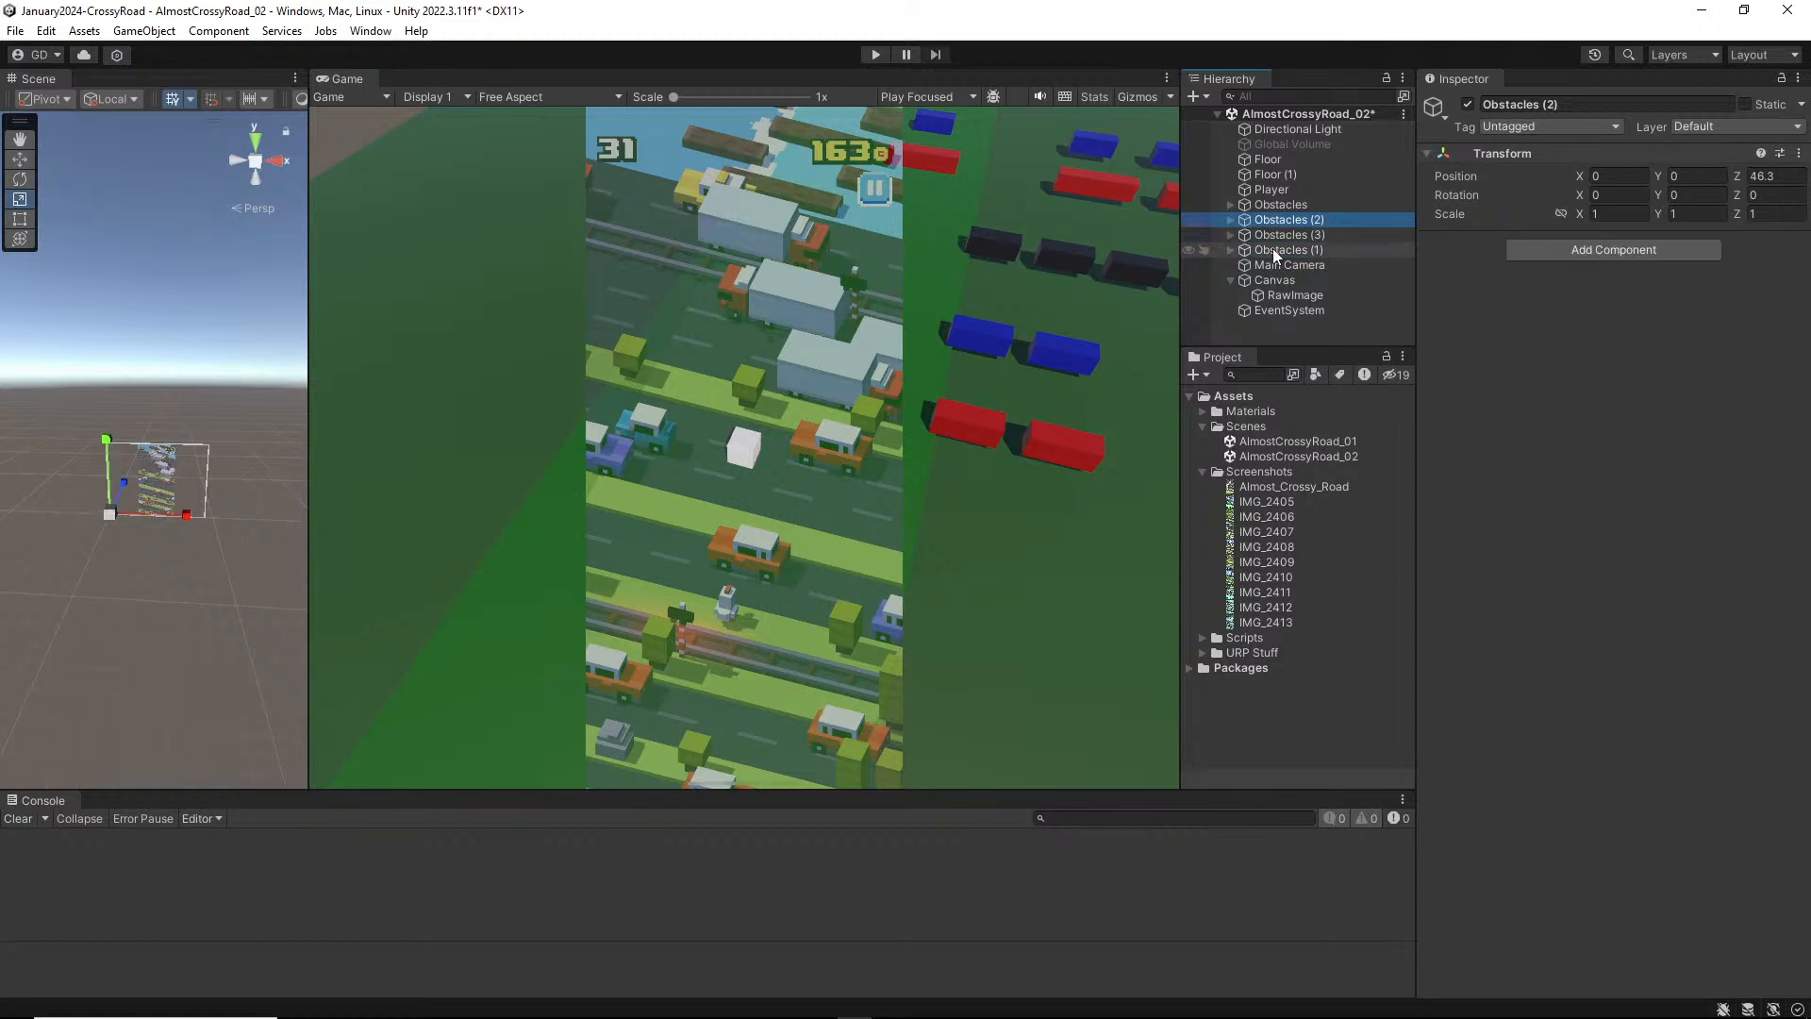
{"action": "left_click", "coordinate": [1288, 219]}
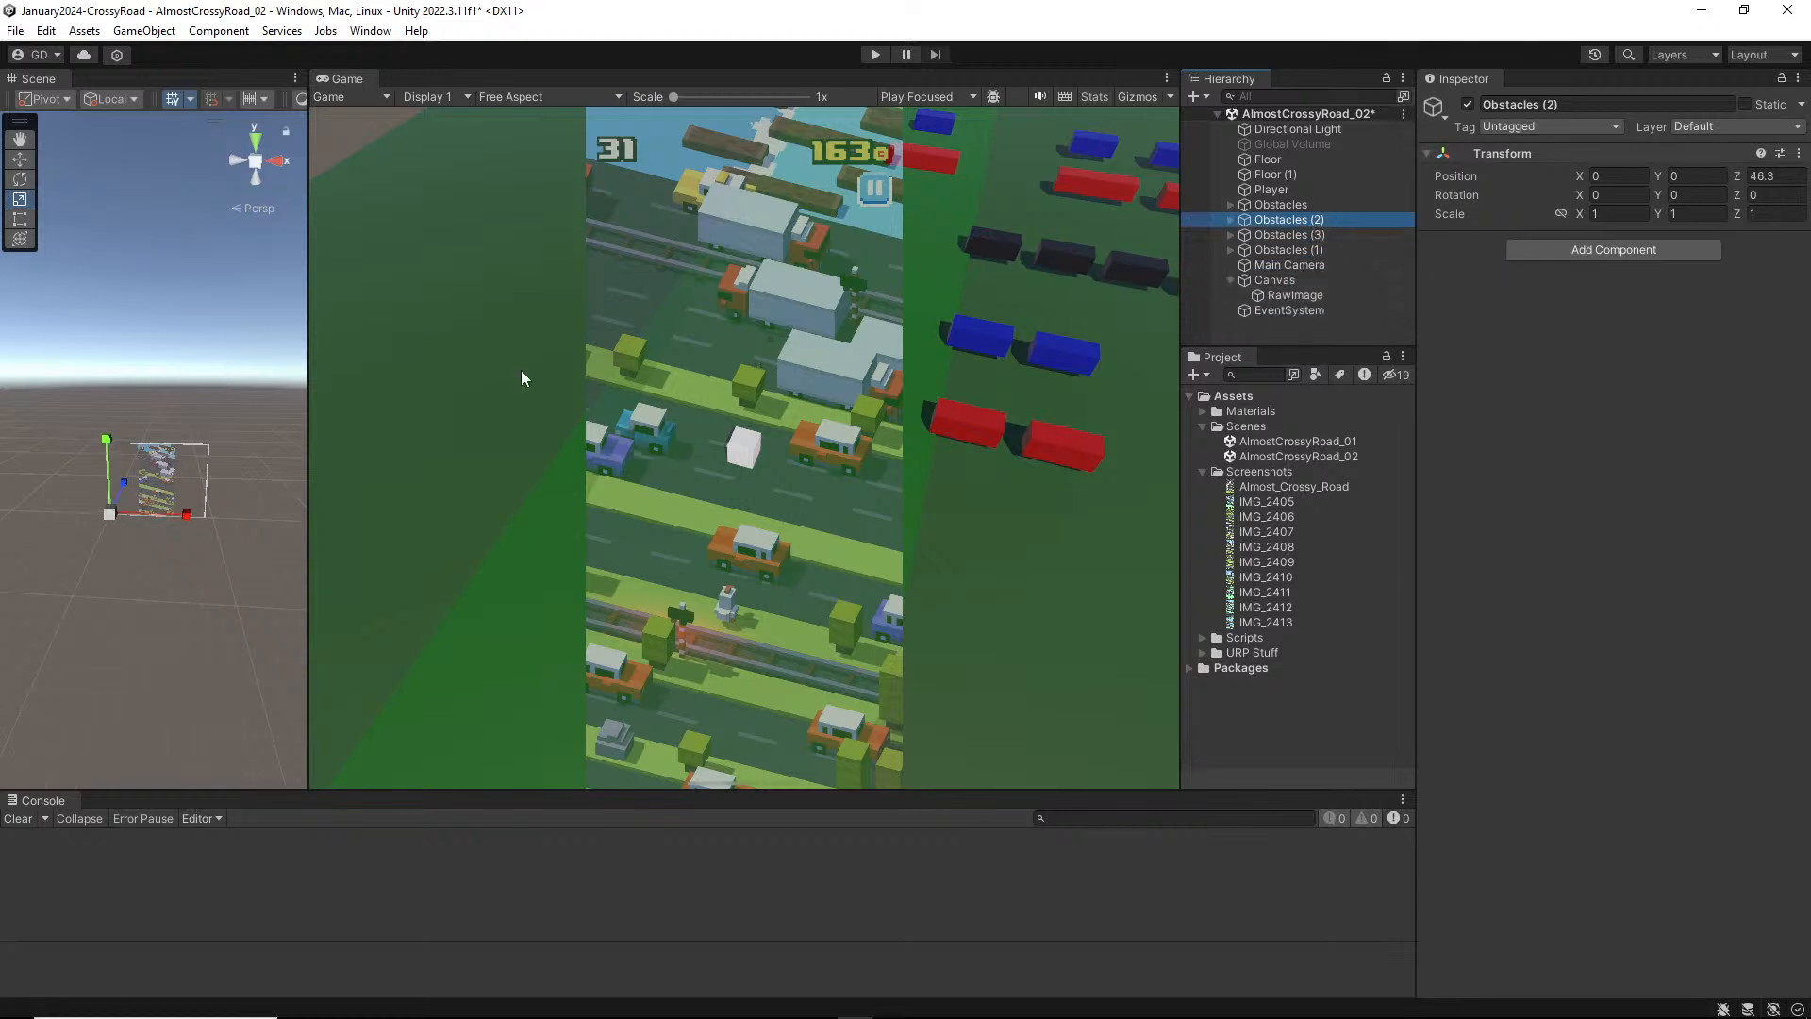
{"action": "left_click", "coordinate": [1307, 205]}
{"action": "left_click", "coordinate": [1317, 221]}
{"action": "left_click", "coordinate": [1289, 235]}
{"action": "key", "text": "f"}
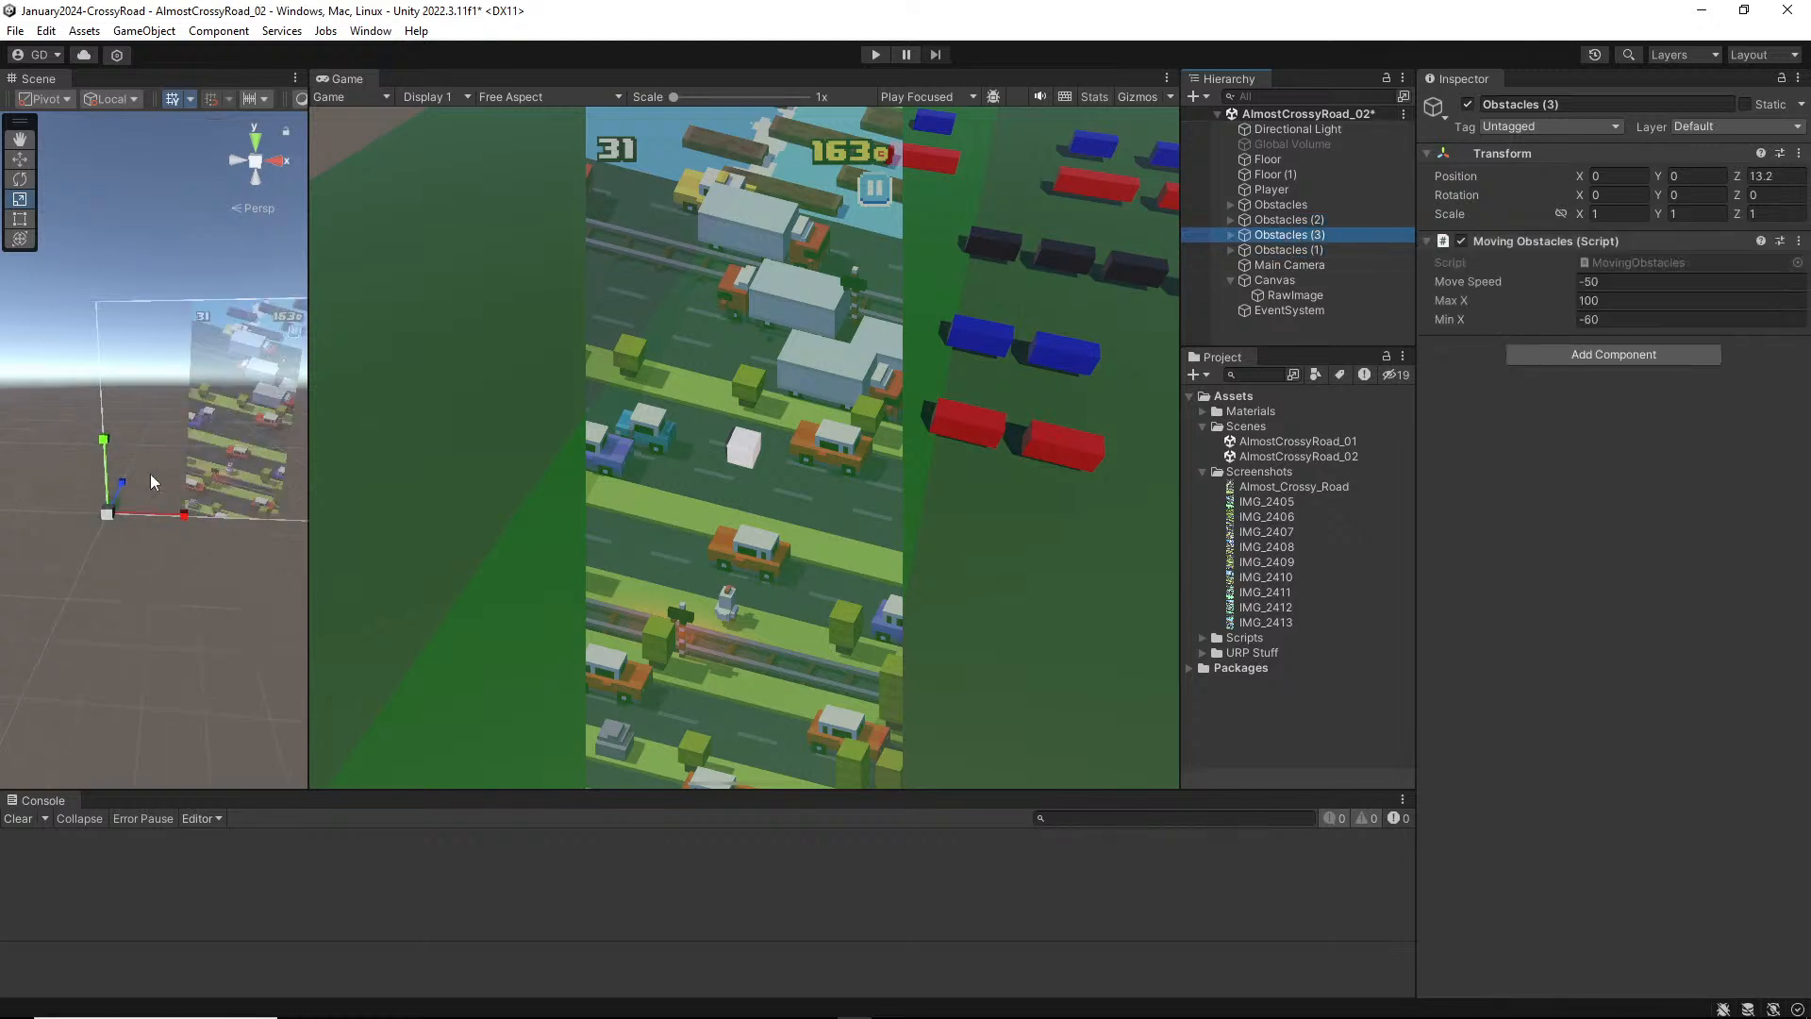
{"action": "left_click_drag", "start_coordinate": [217, 358], "coordinate": [104, 644], "text": "alt"}
{"action": "scroll", "coordinate": [143, 530], "scroll_direction": "down", "scroll_amount": 5}
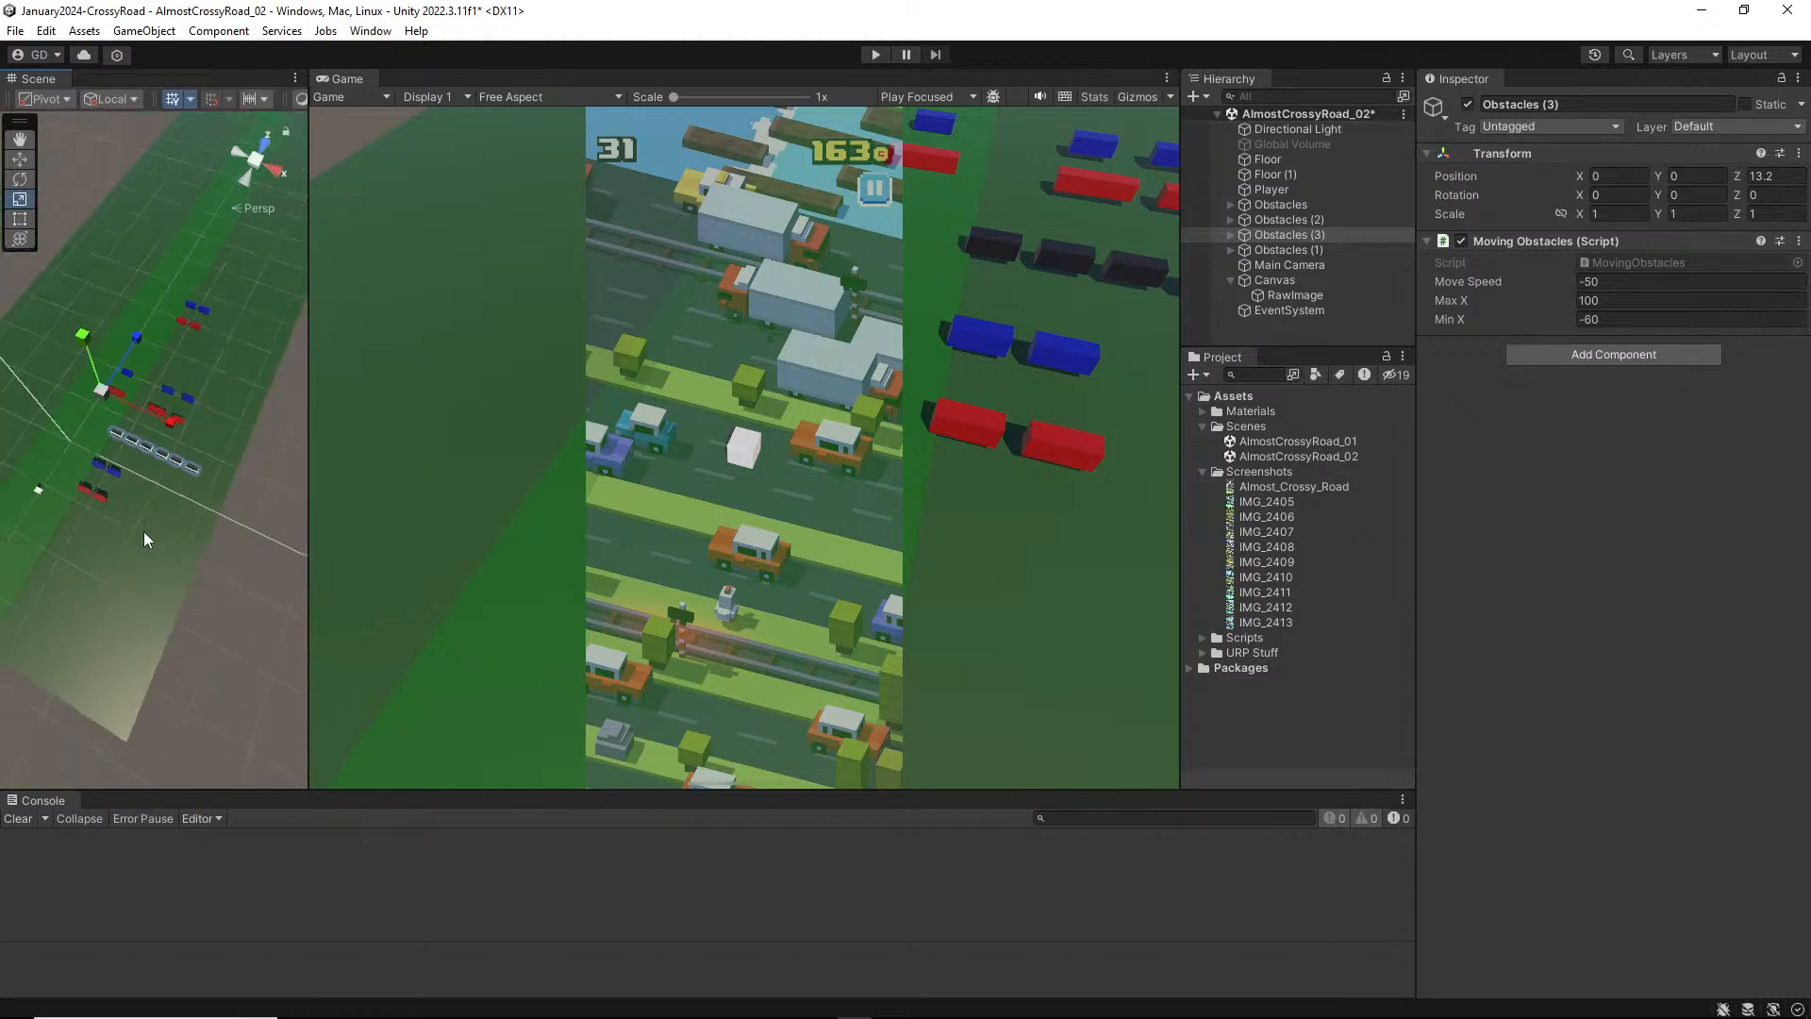
{"action": "left_click_drag", "start_coordinate": [144, 530], "coordinate": [86, 422], "text": "alt"}
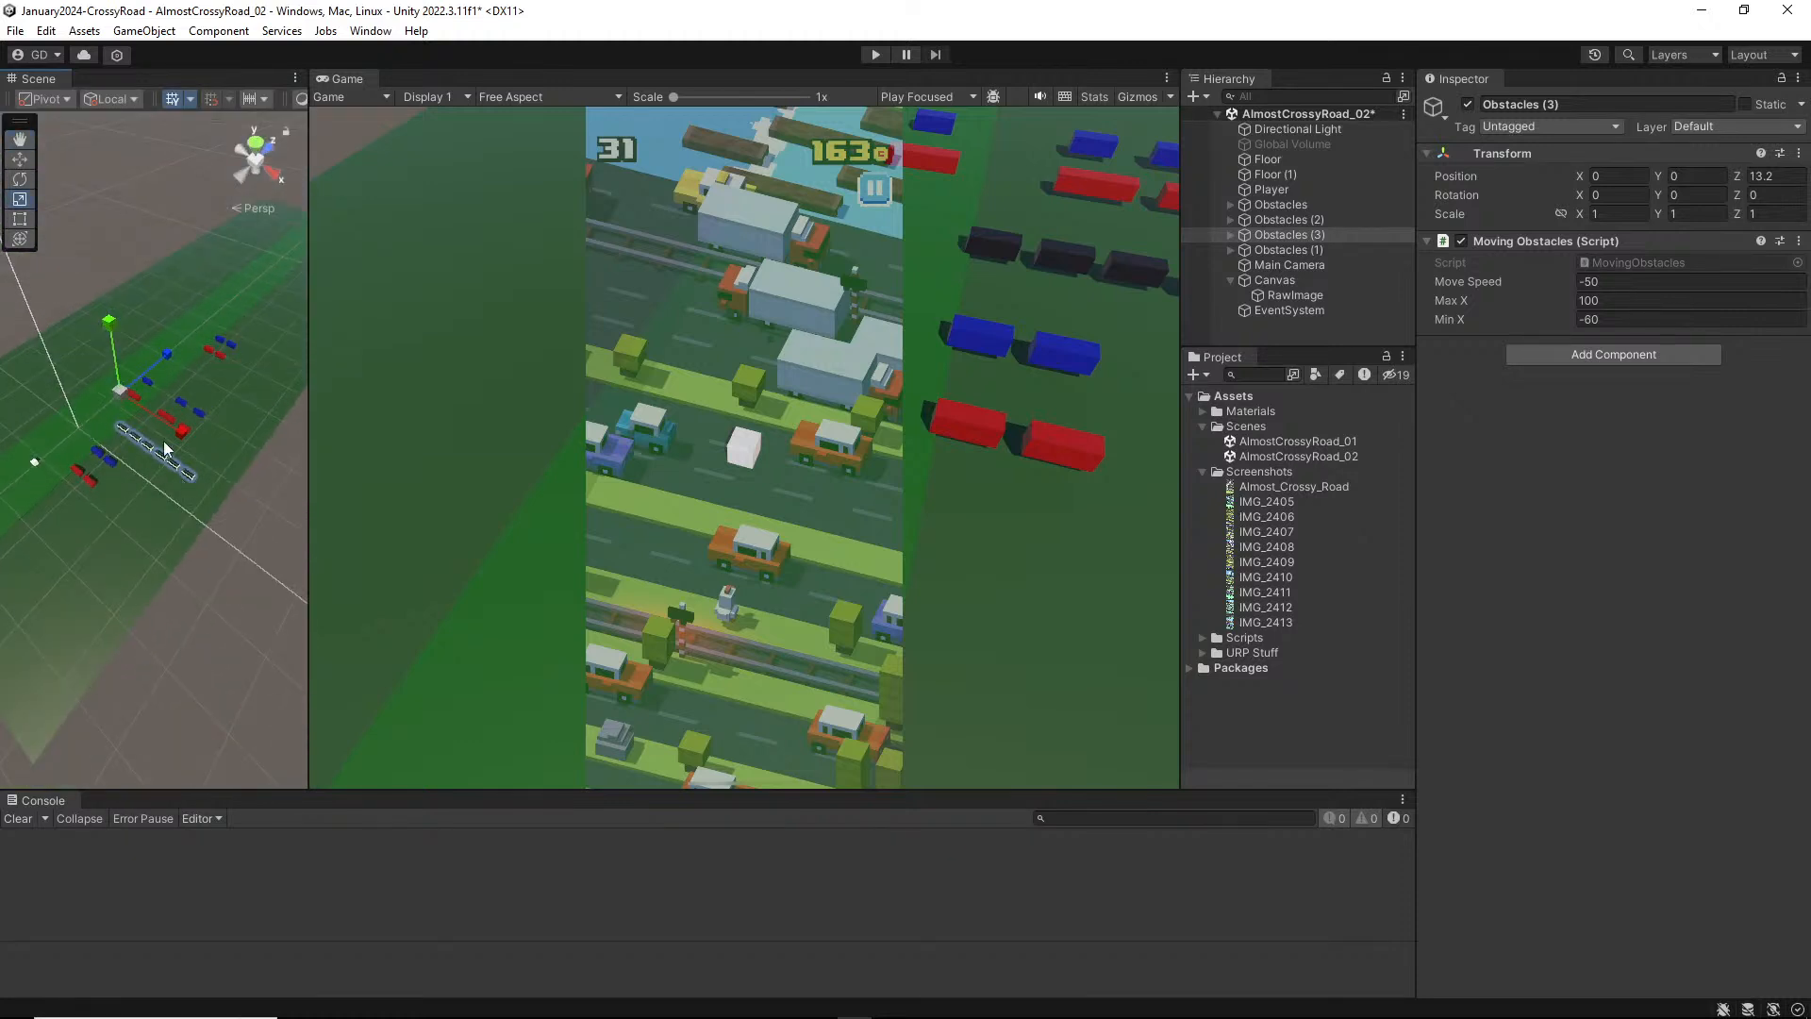
Step: Step through the child obstacles of Obstacles (3) to examine their transforms, and collapse the group again
{"action": "left_click", "coordinate": [1350, 234]}
{"action": "key", "text": "Right"}
{"action": "key", "text": "Down"}
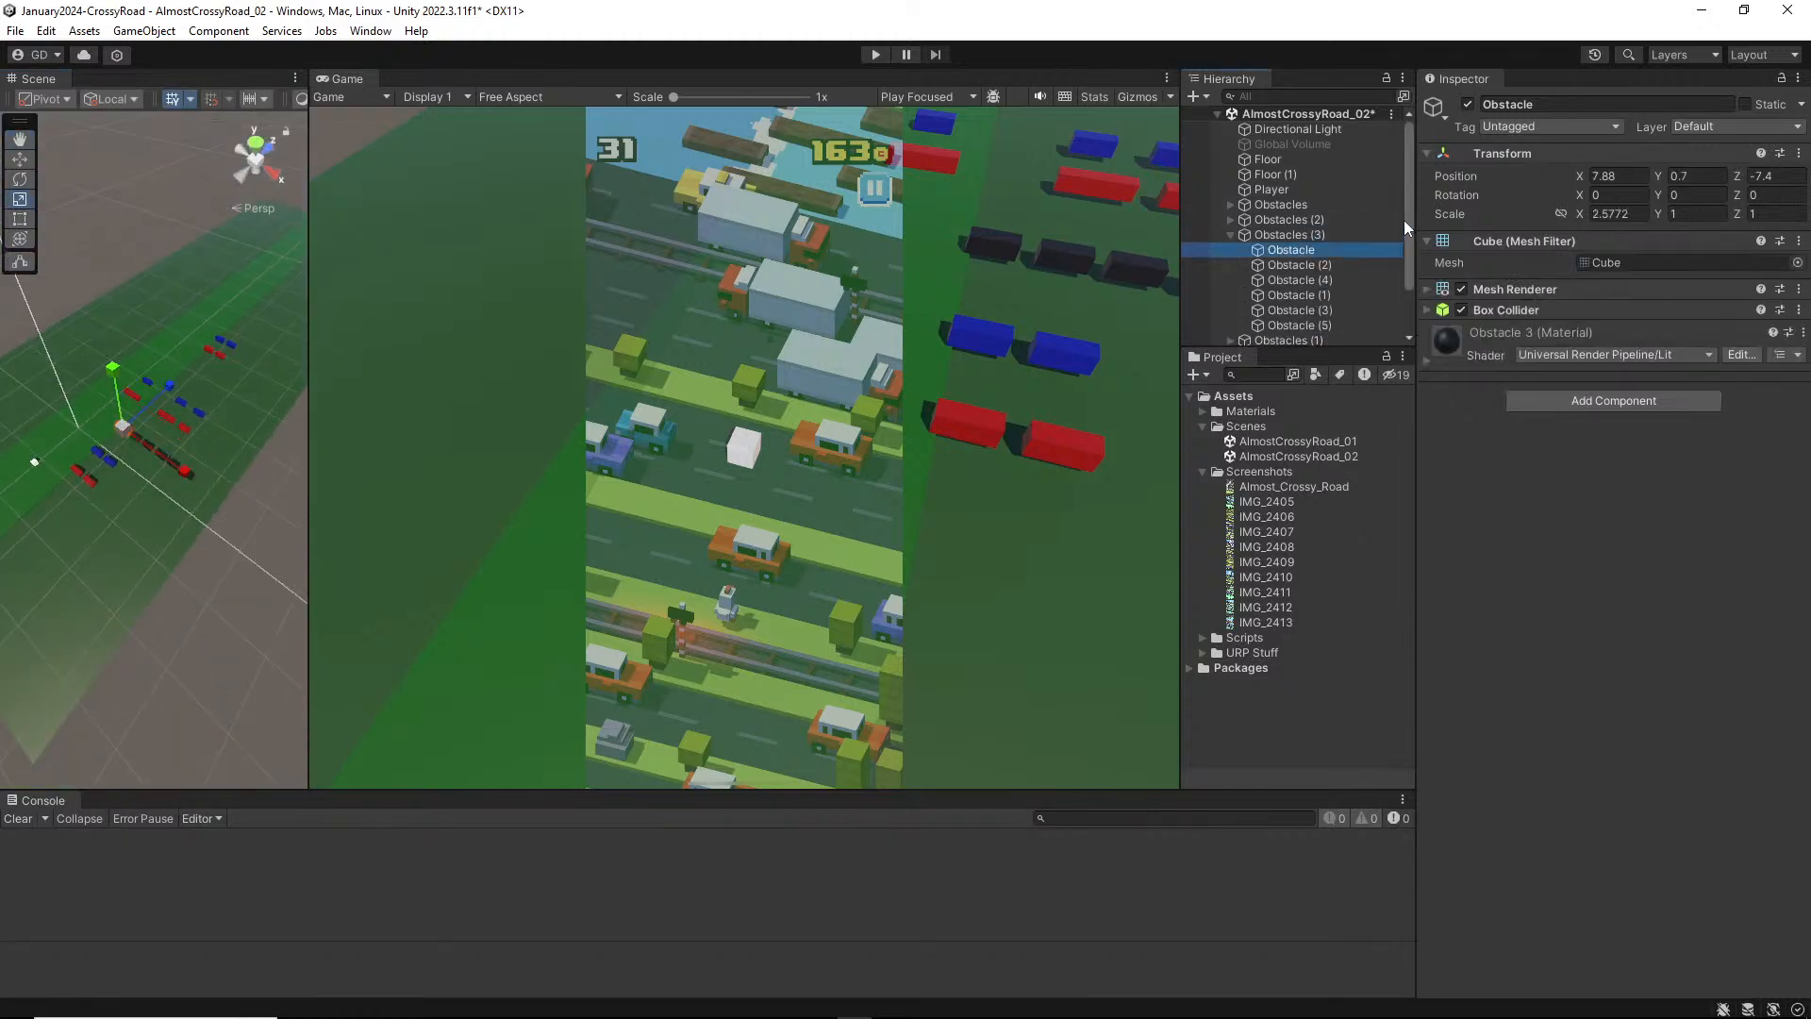
{"action": "key", "text": "Down"}
{"action": "key", "text": "Down"}
{"action": "key", "text": "Down"}
{"action": "key", "text": "Down"}
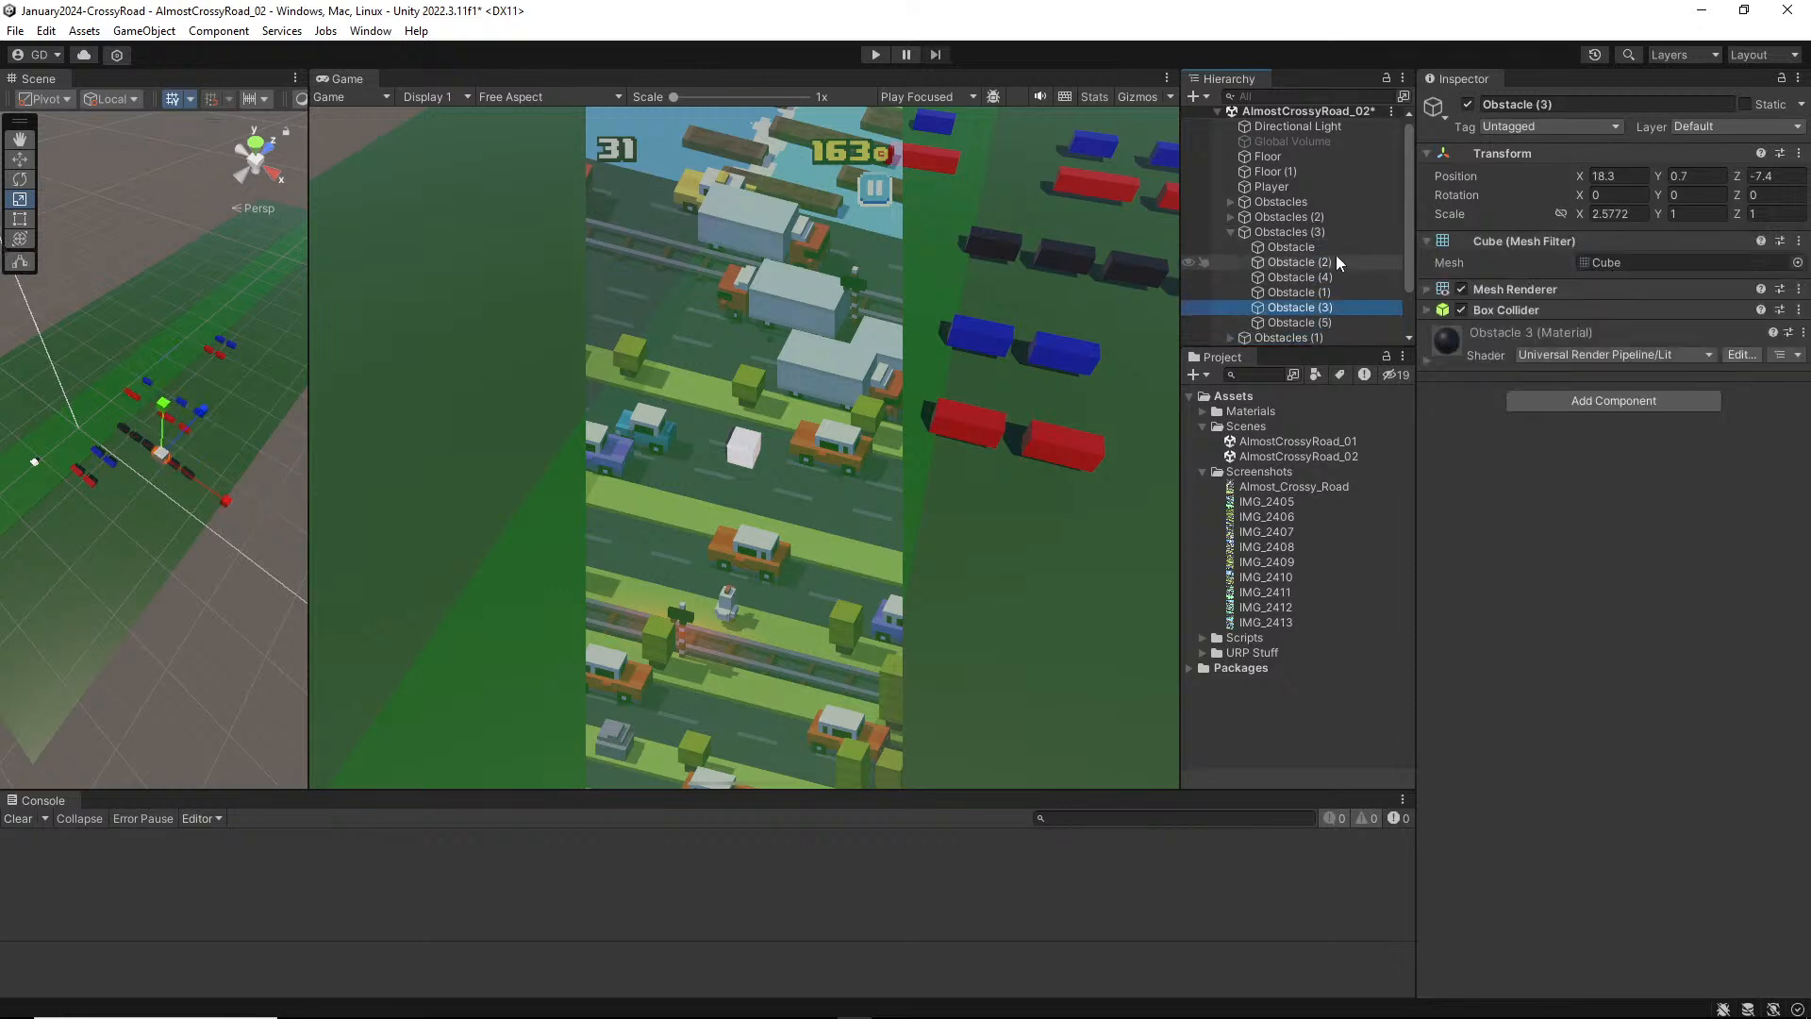
{"action": "key", "text": "Up"}
{"action": "key", "text": "Up"}
{"action": "key", "text": "Up"}
{"action": "key", "text": "Up"}
{"action": "key", "text": "Up"}
{"action": "key", "text": "Left"}
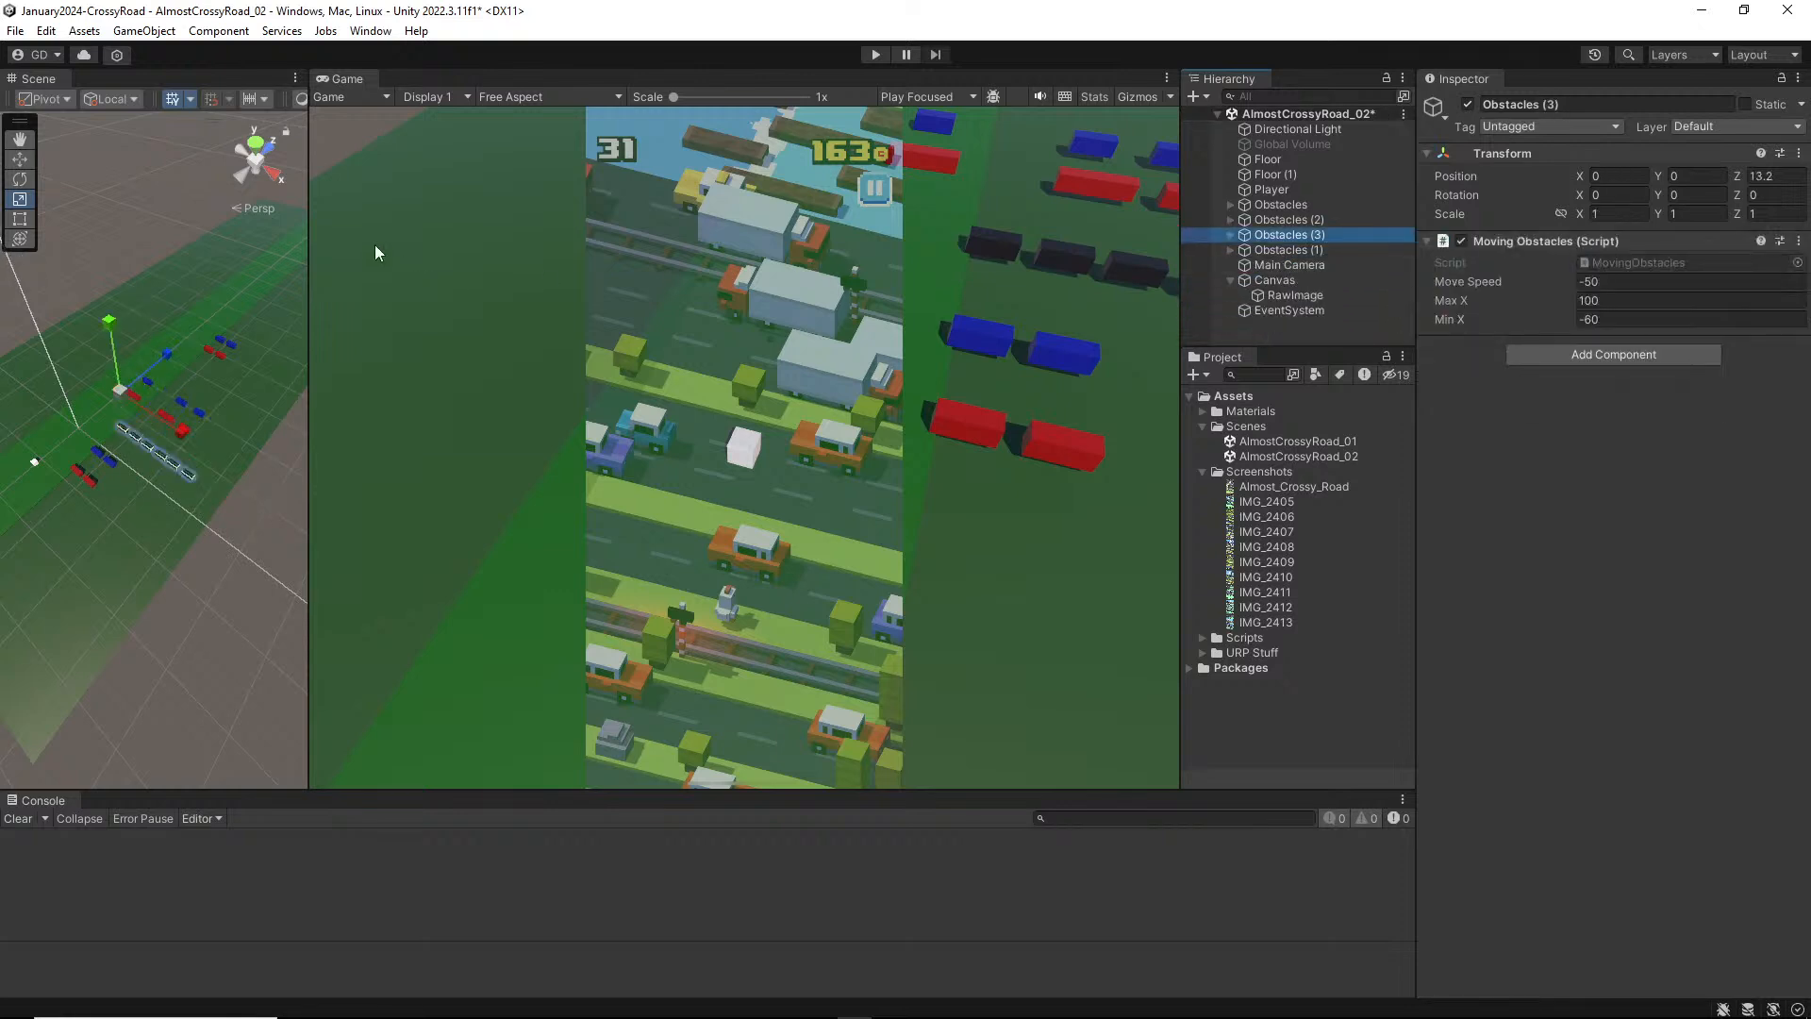
{"action": "left_click", "coordinate": [140, 175]}
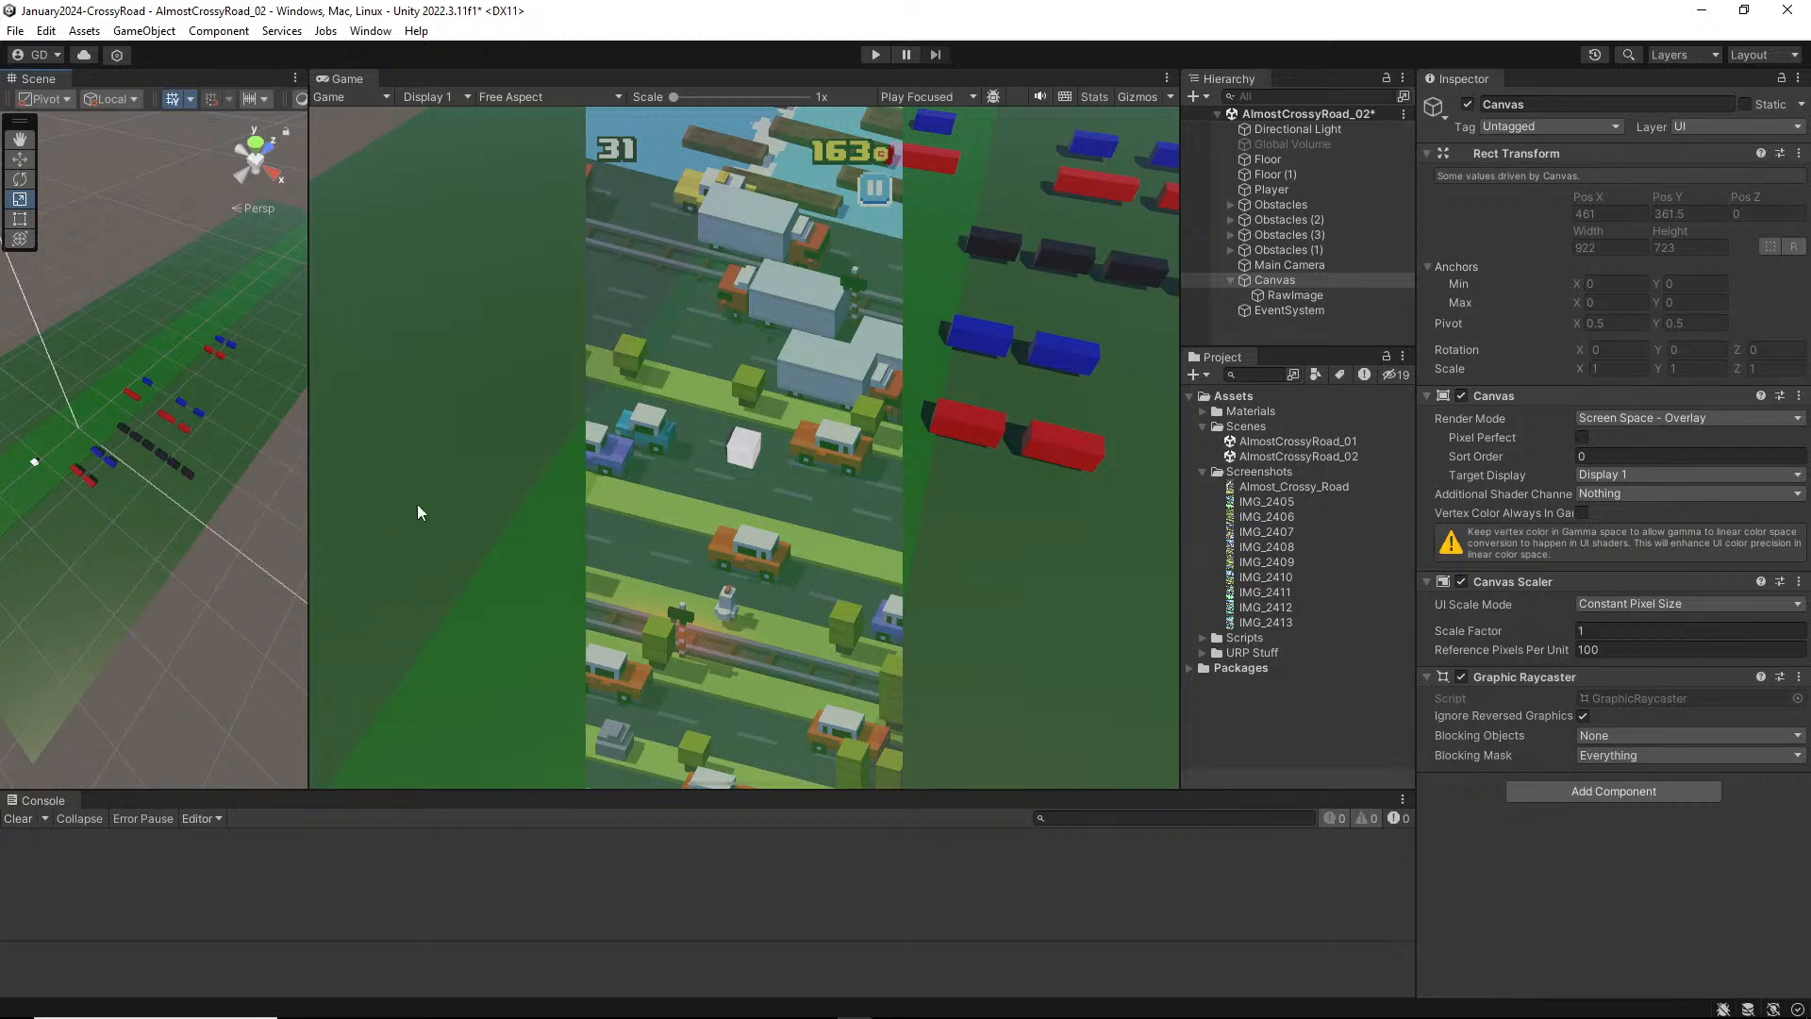
{"action": "left_click", "coordinate": [144, 31]}
{"action": "left_click", "coordinate": [143, 31]}
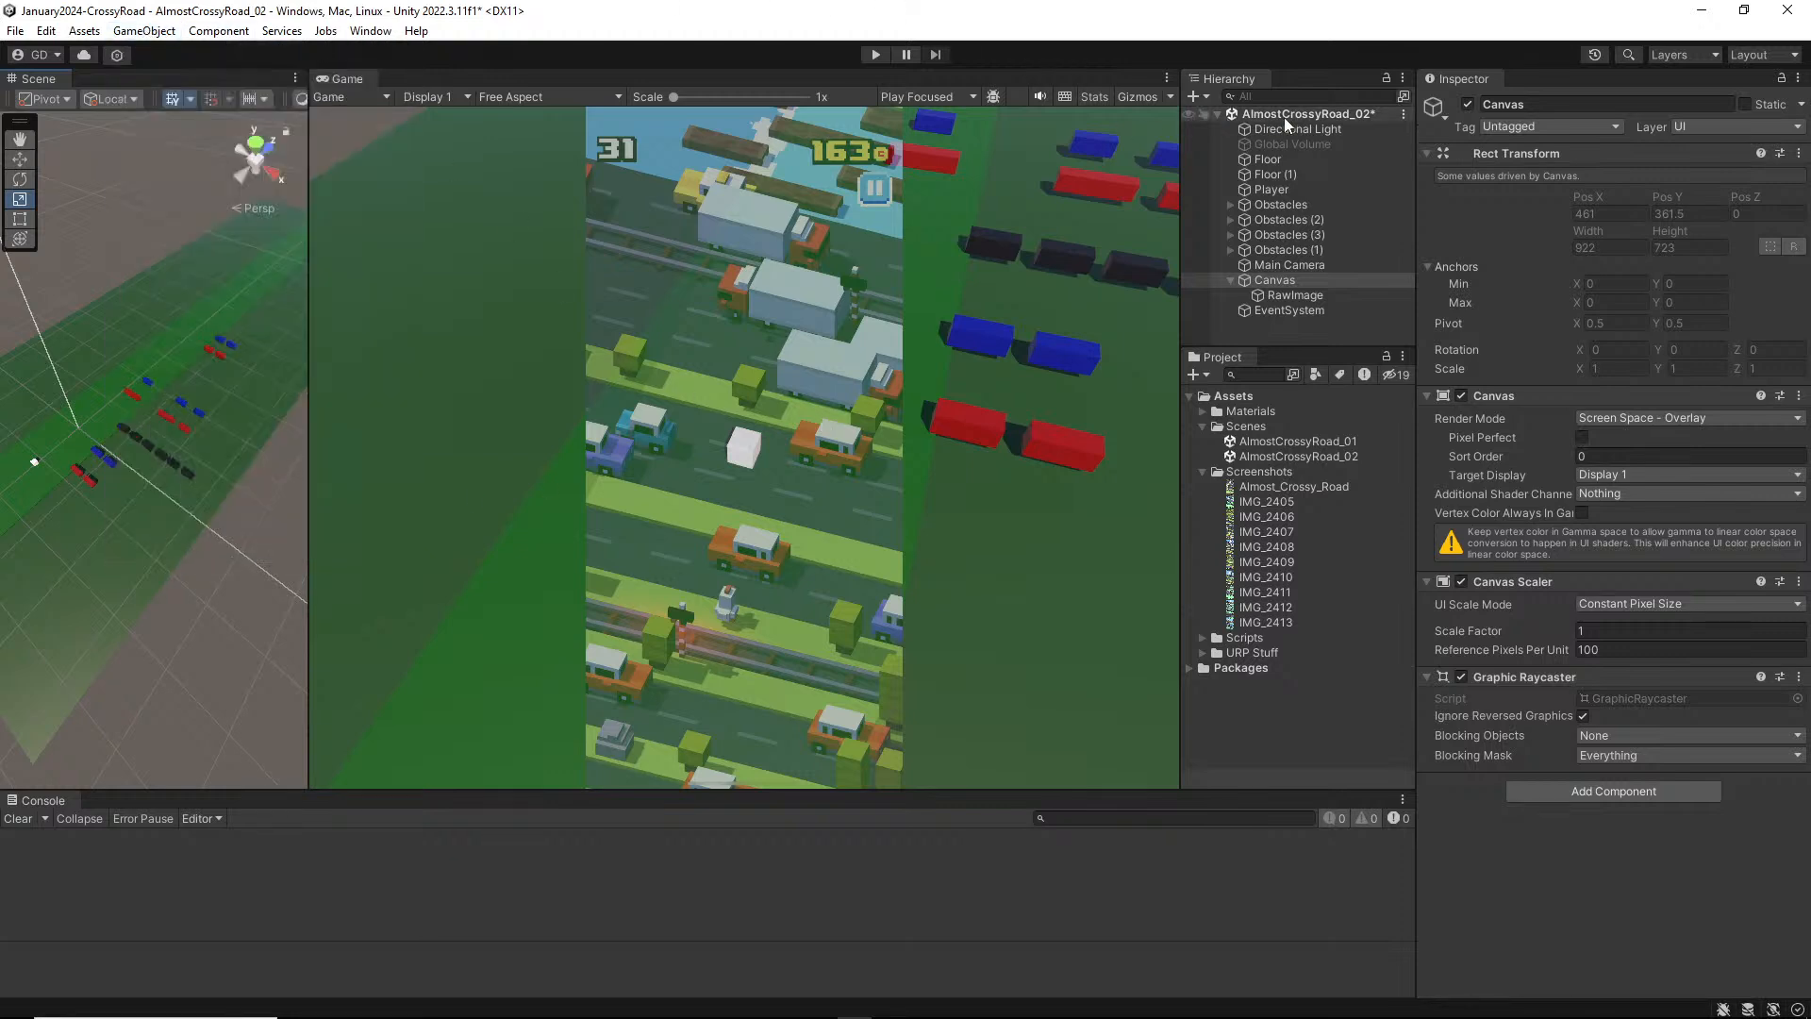
Step: Run the scene with Player selected and move the player forward and back, watching its position against the screenshot overlay
{"action": "left_click", "coordinate": [1288, 186]}
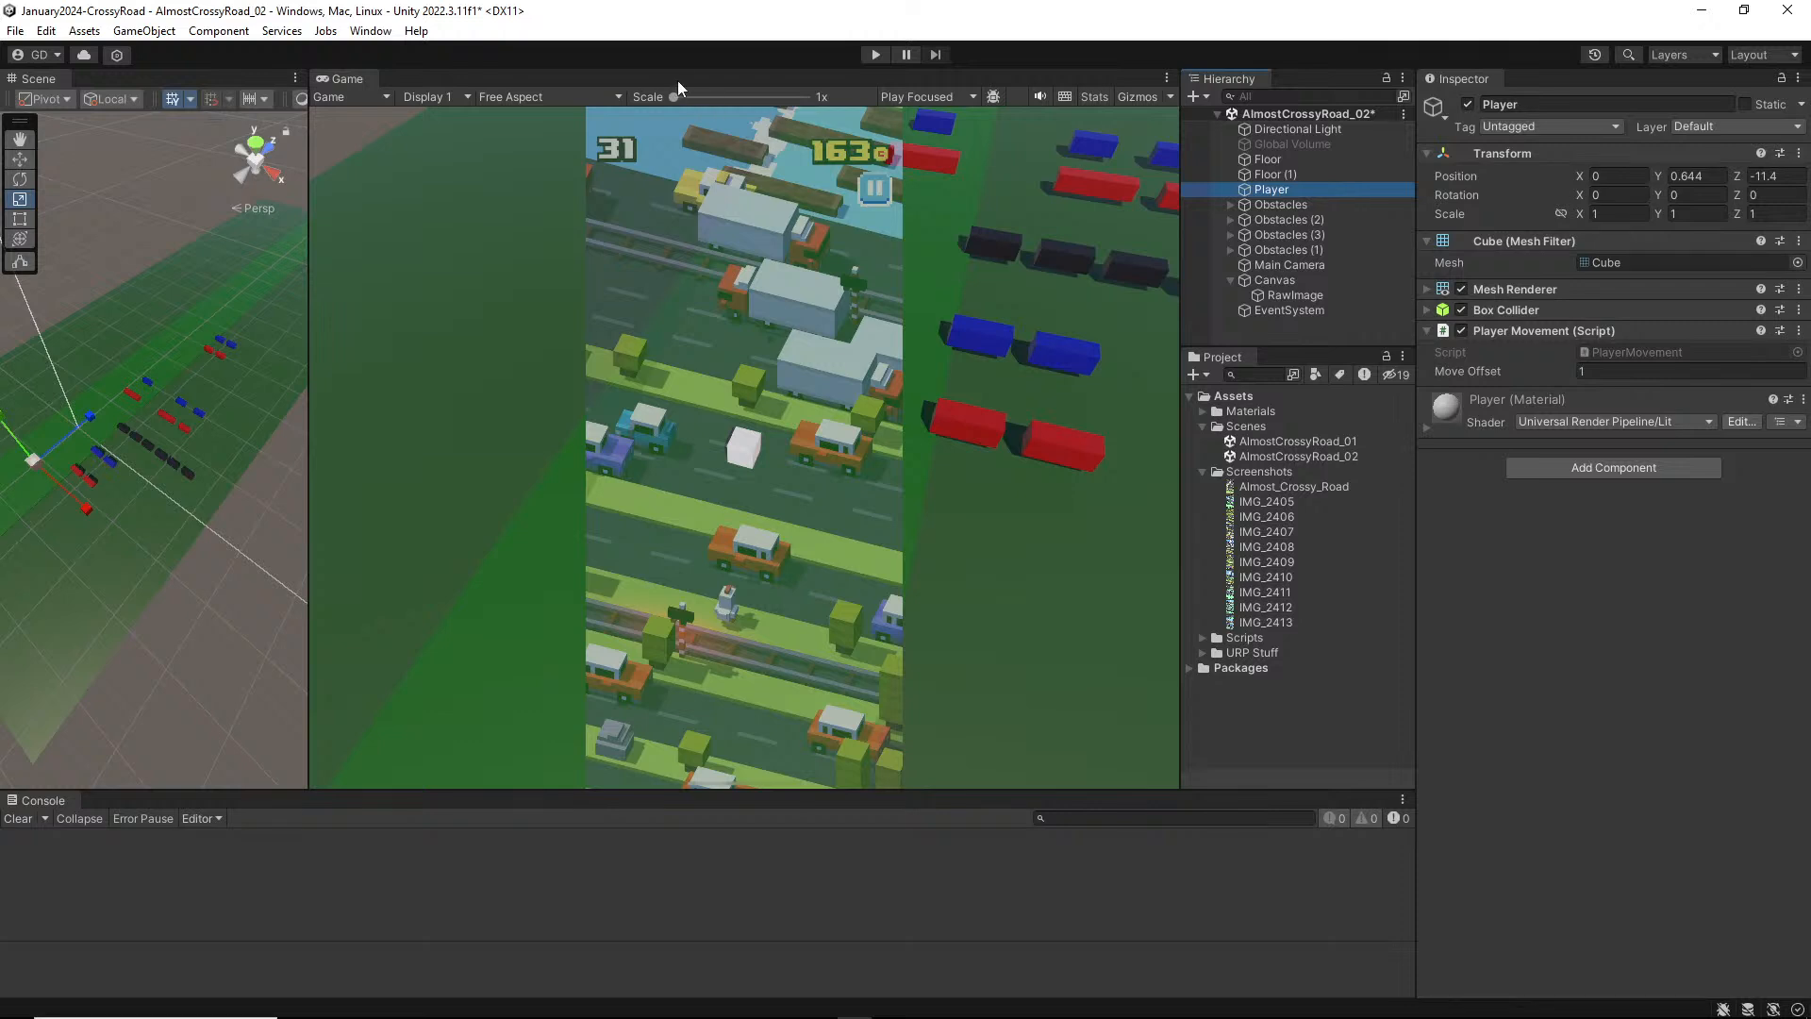
{"action": "left_click", "coordinate": [877, 55]}
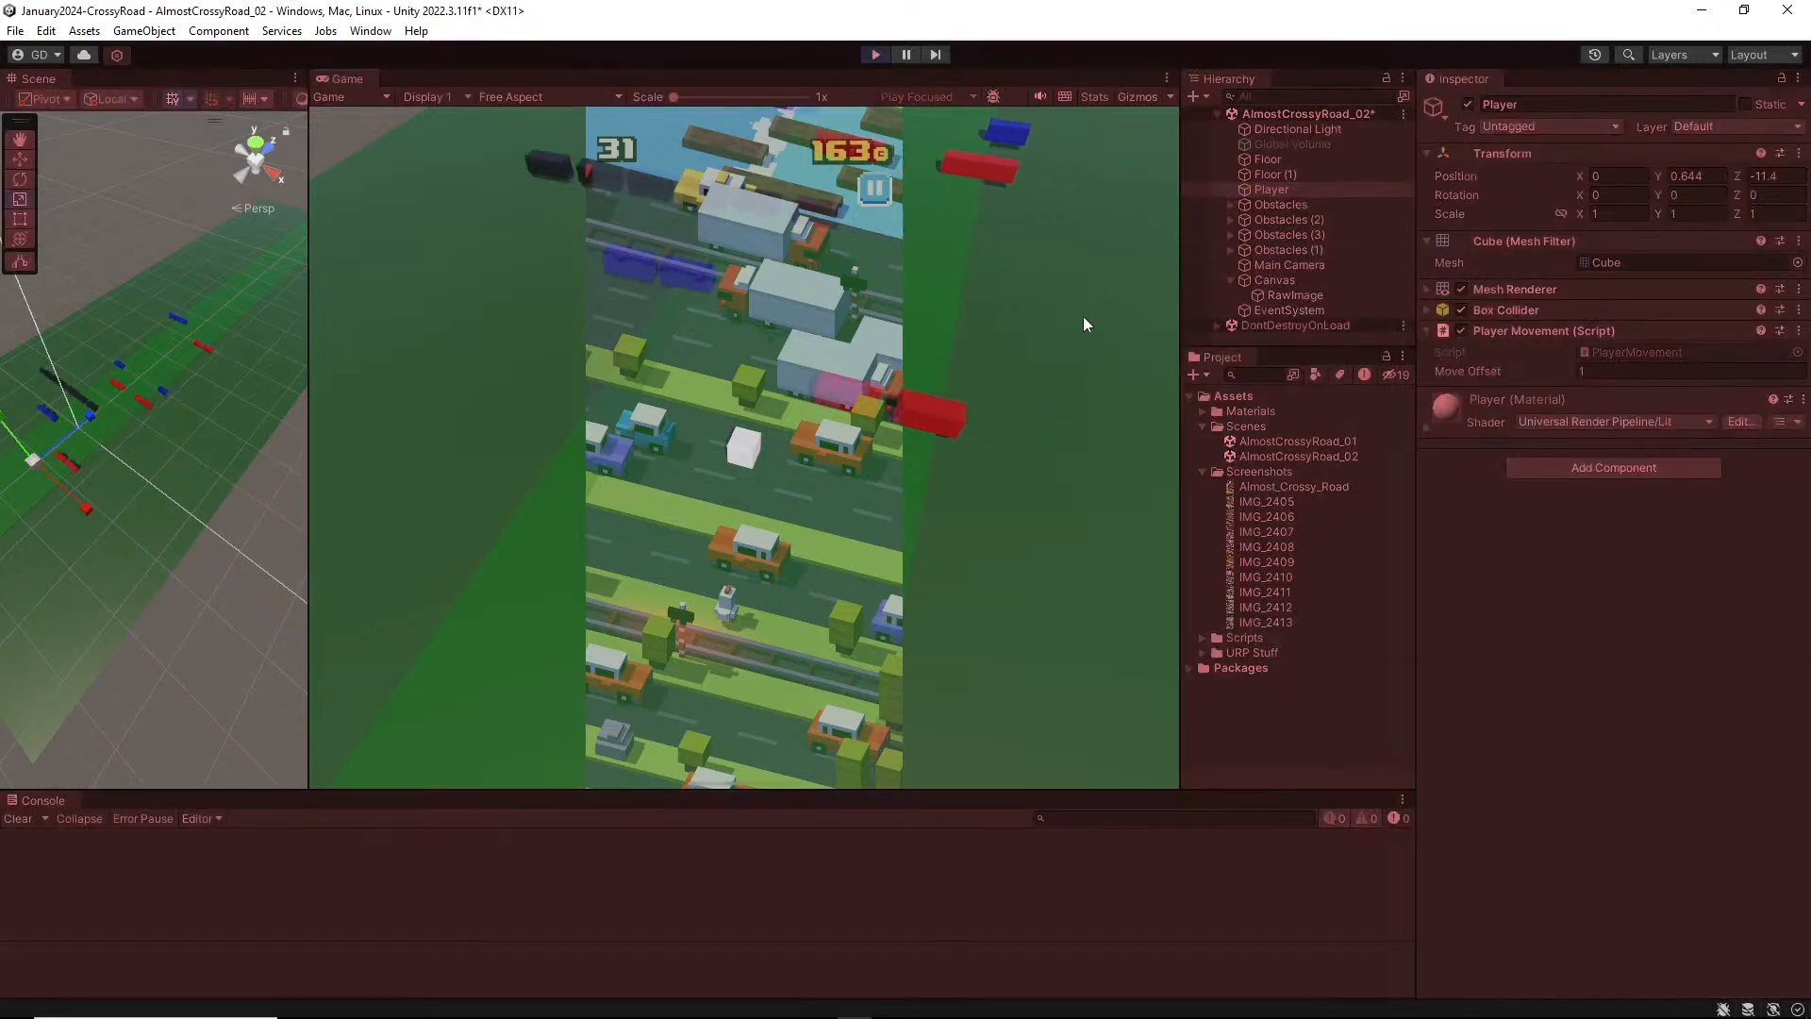
{"action": "key", "text": "Up"}
{"action": "key", "text": "Up"}
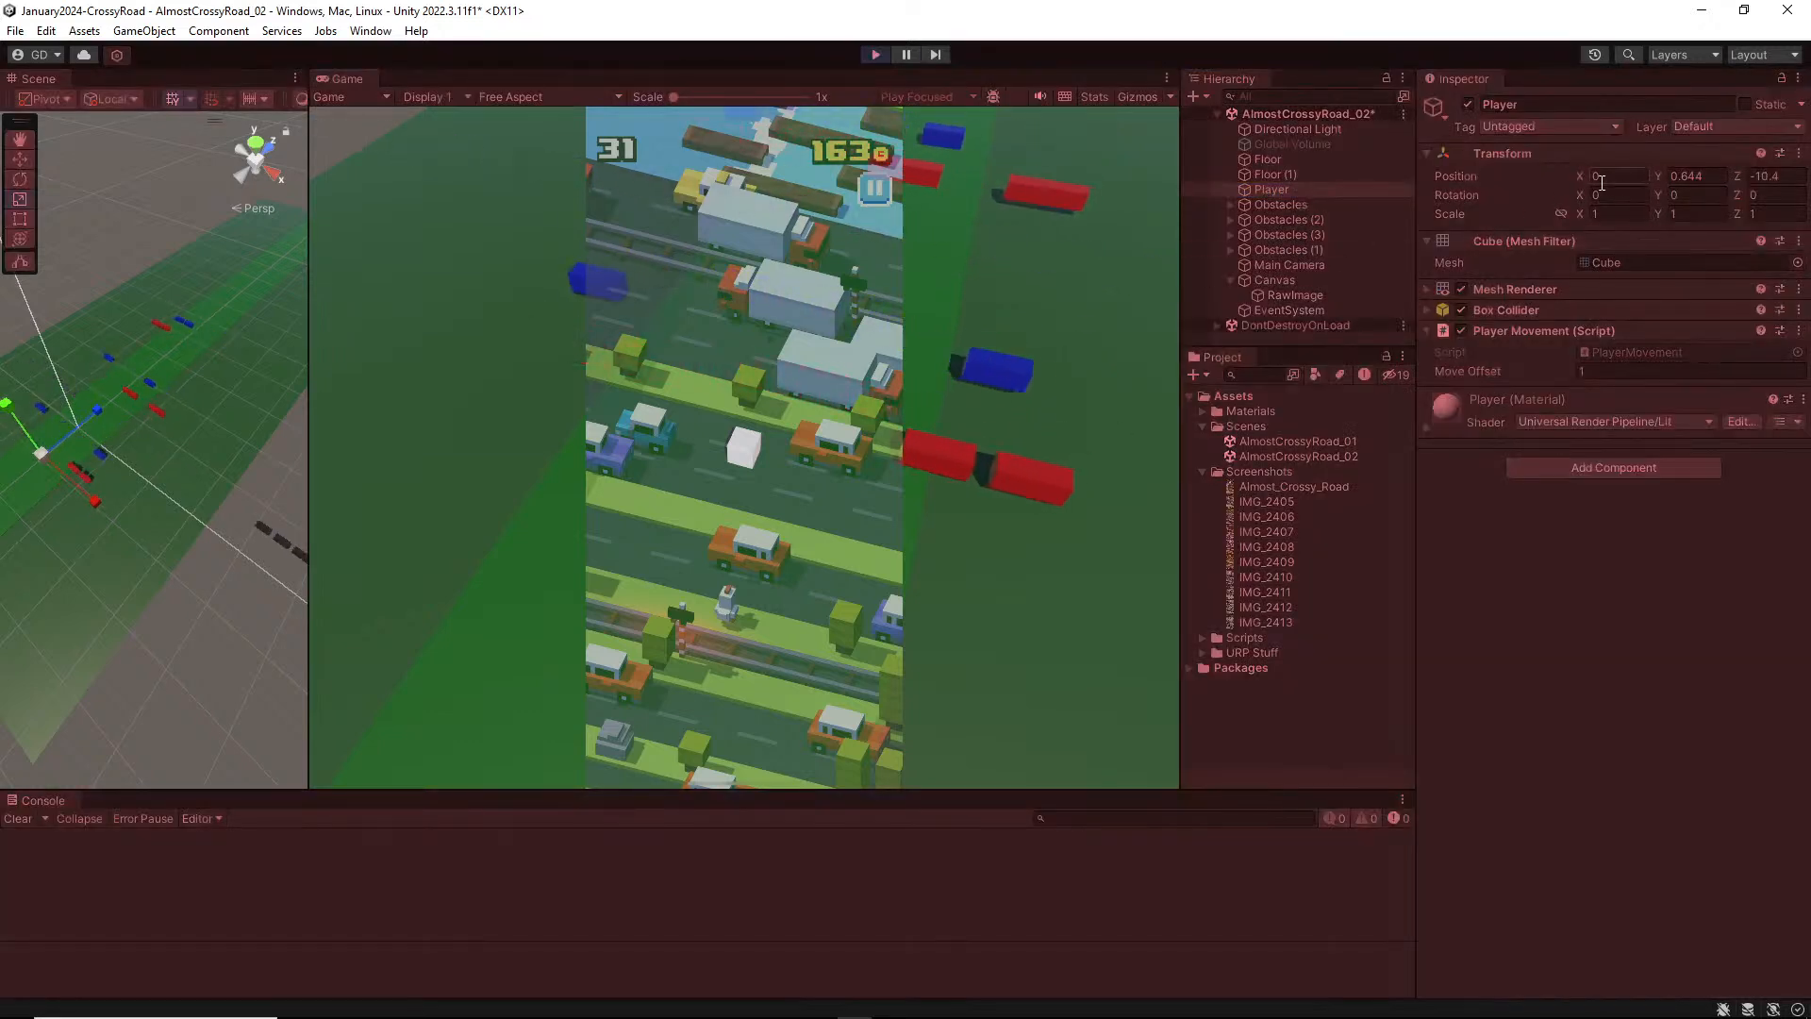
{"action": "key", "text": "Up"}
{"action": "key", "text": "Up"}
{"action": "key", "text": "Up"}
{"action": "key", "text": "Up"}
{"action": "key", "text": "Up"}
{"action": "key", "text": "Up"}
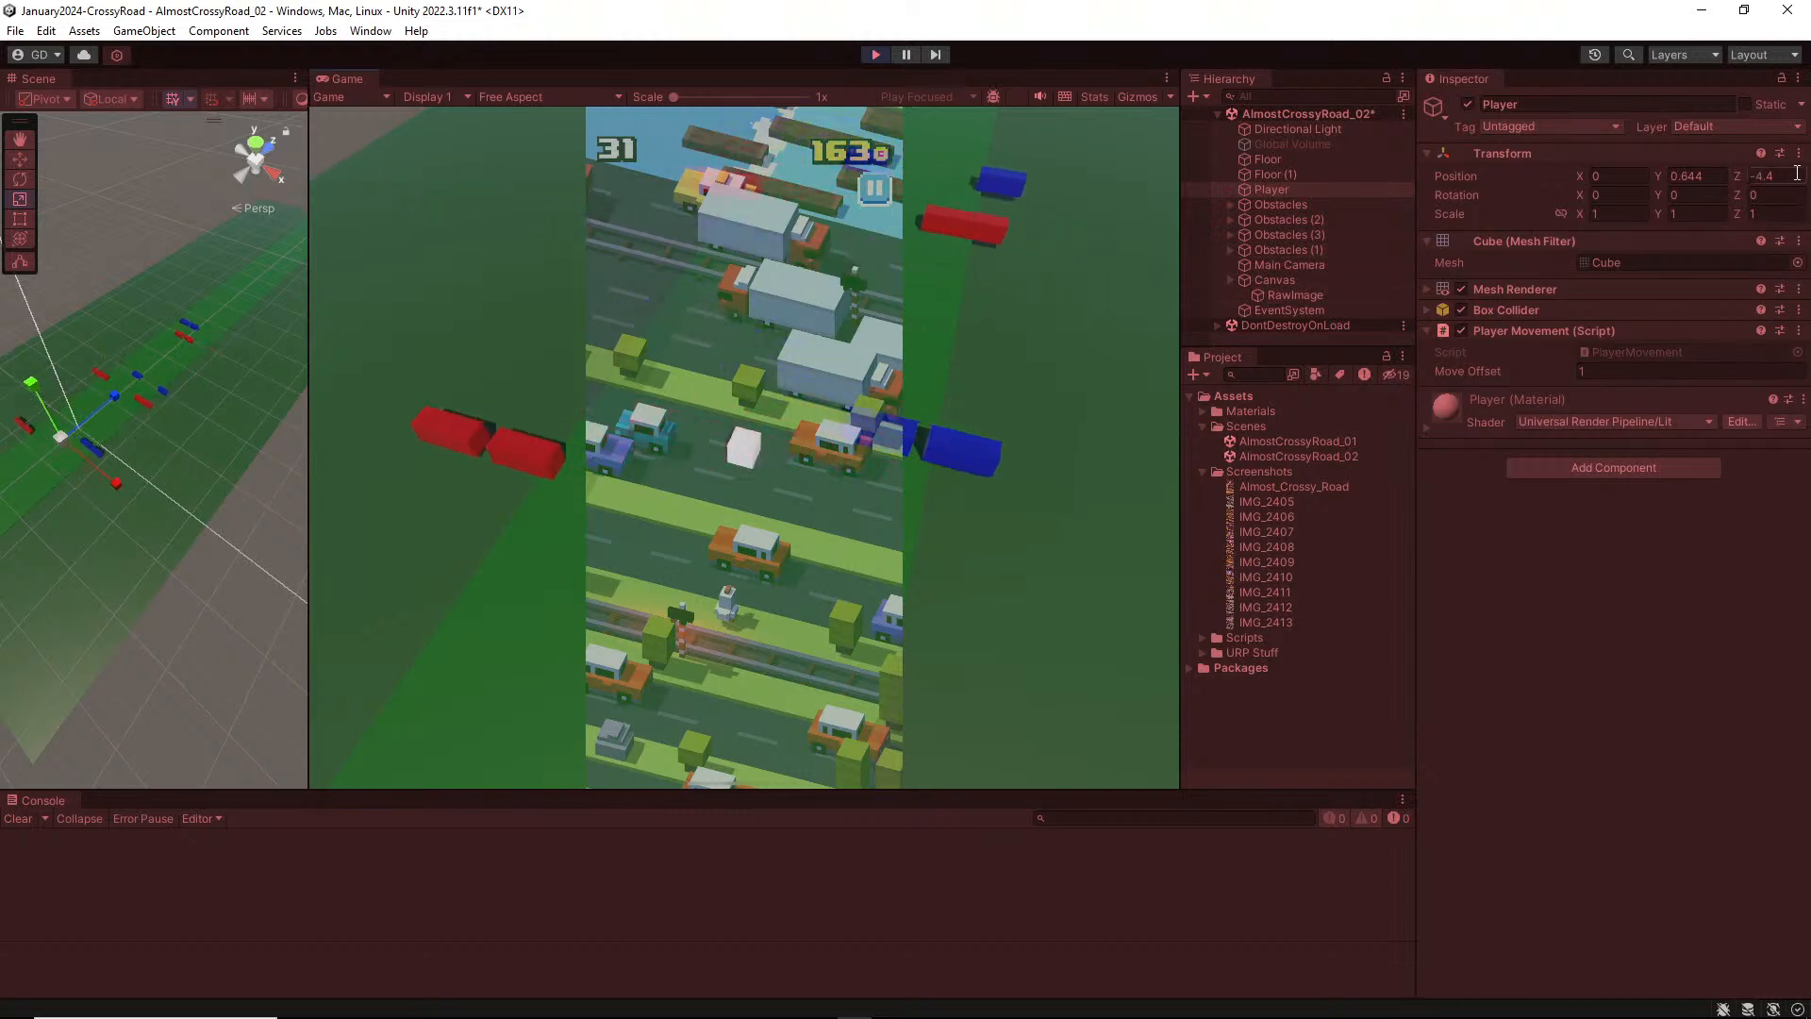
{"action": "key", "text": "Down"}
{"action": "key", "text": "Down"}
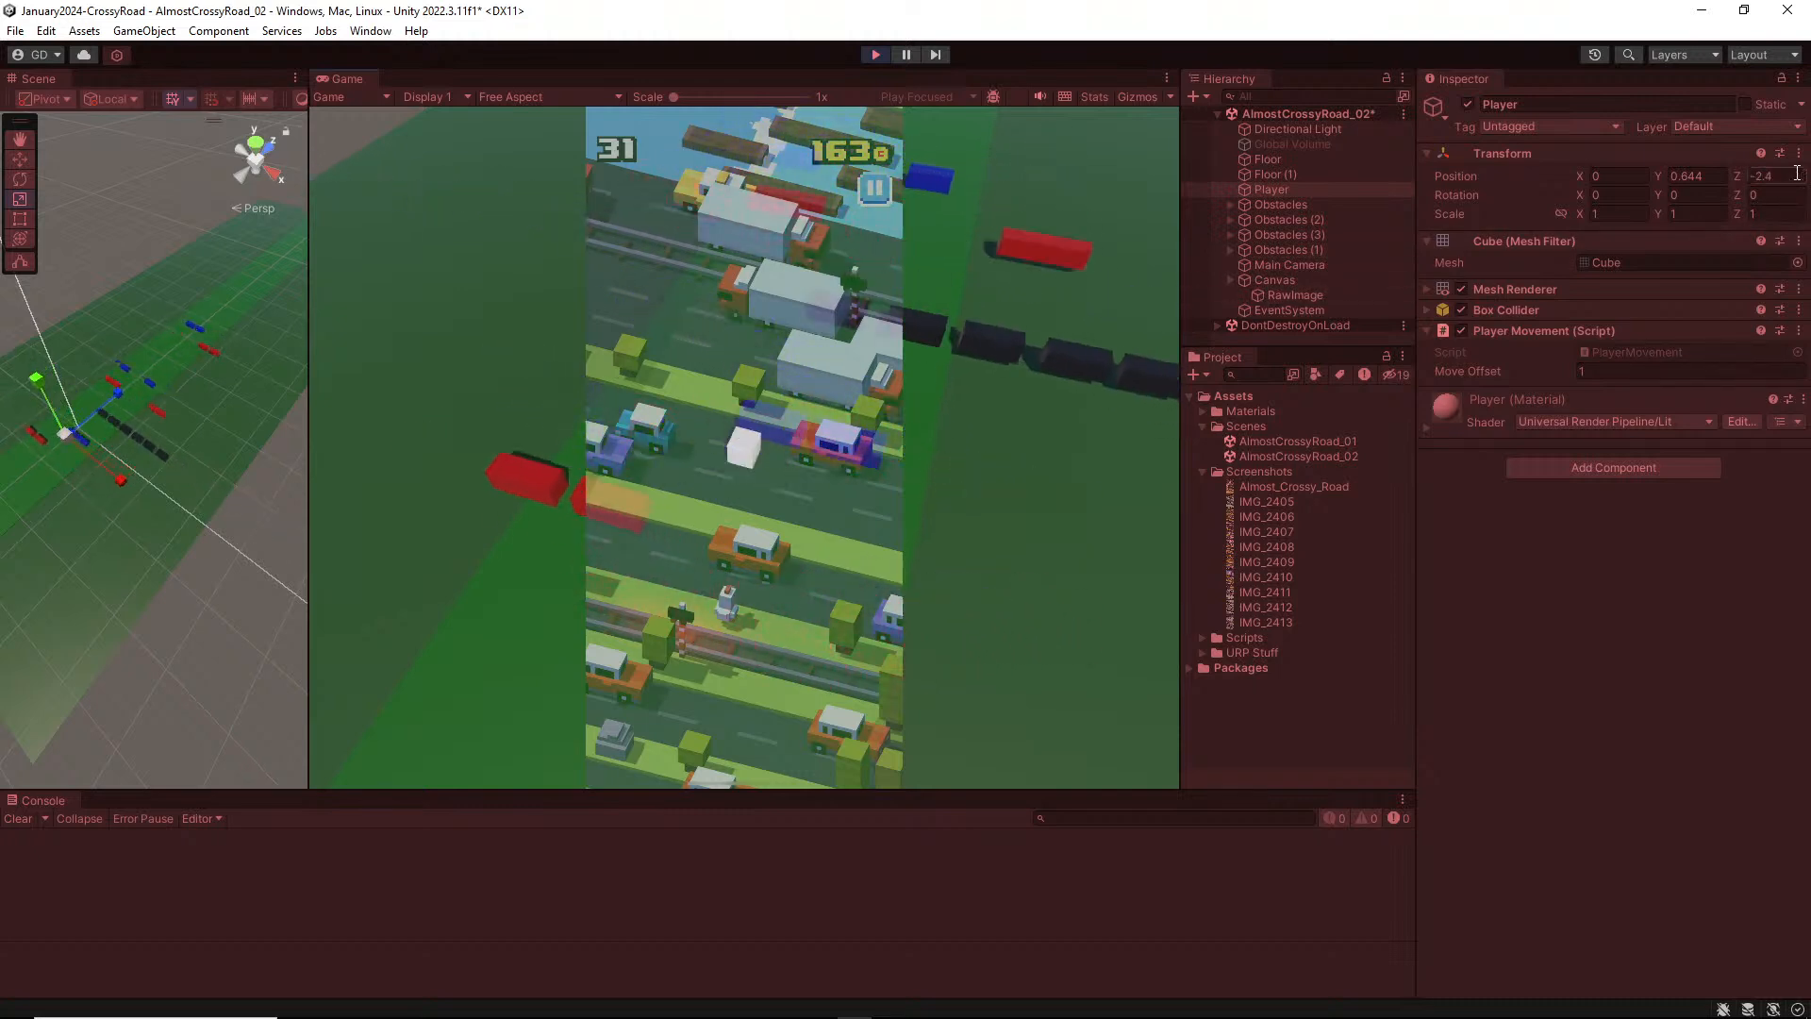
{"action": "key", "text": "Down"}
{"action": "key", "text": "Down"}
{"action": "key", "text": "Down"}
{"action": "key", "text": "Down"}
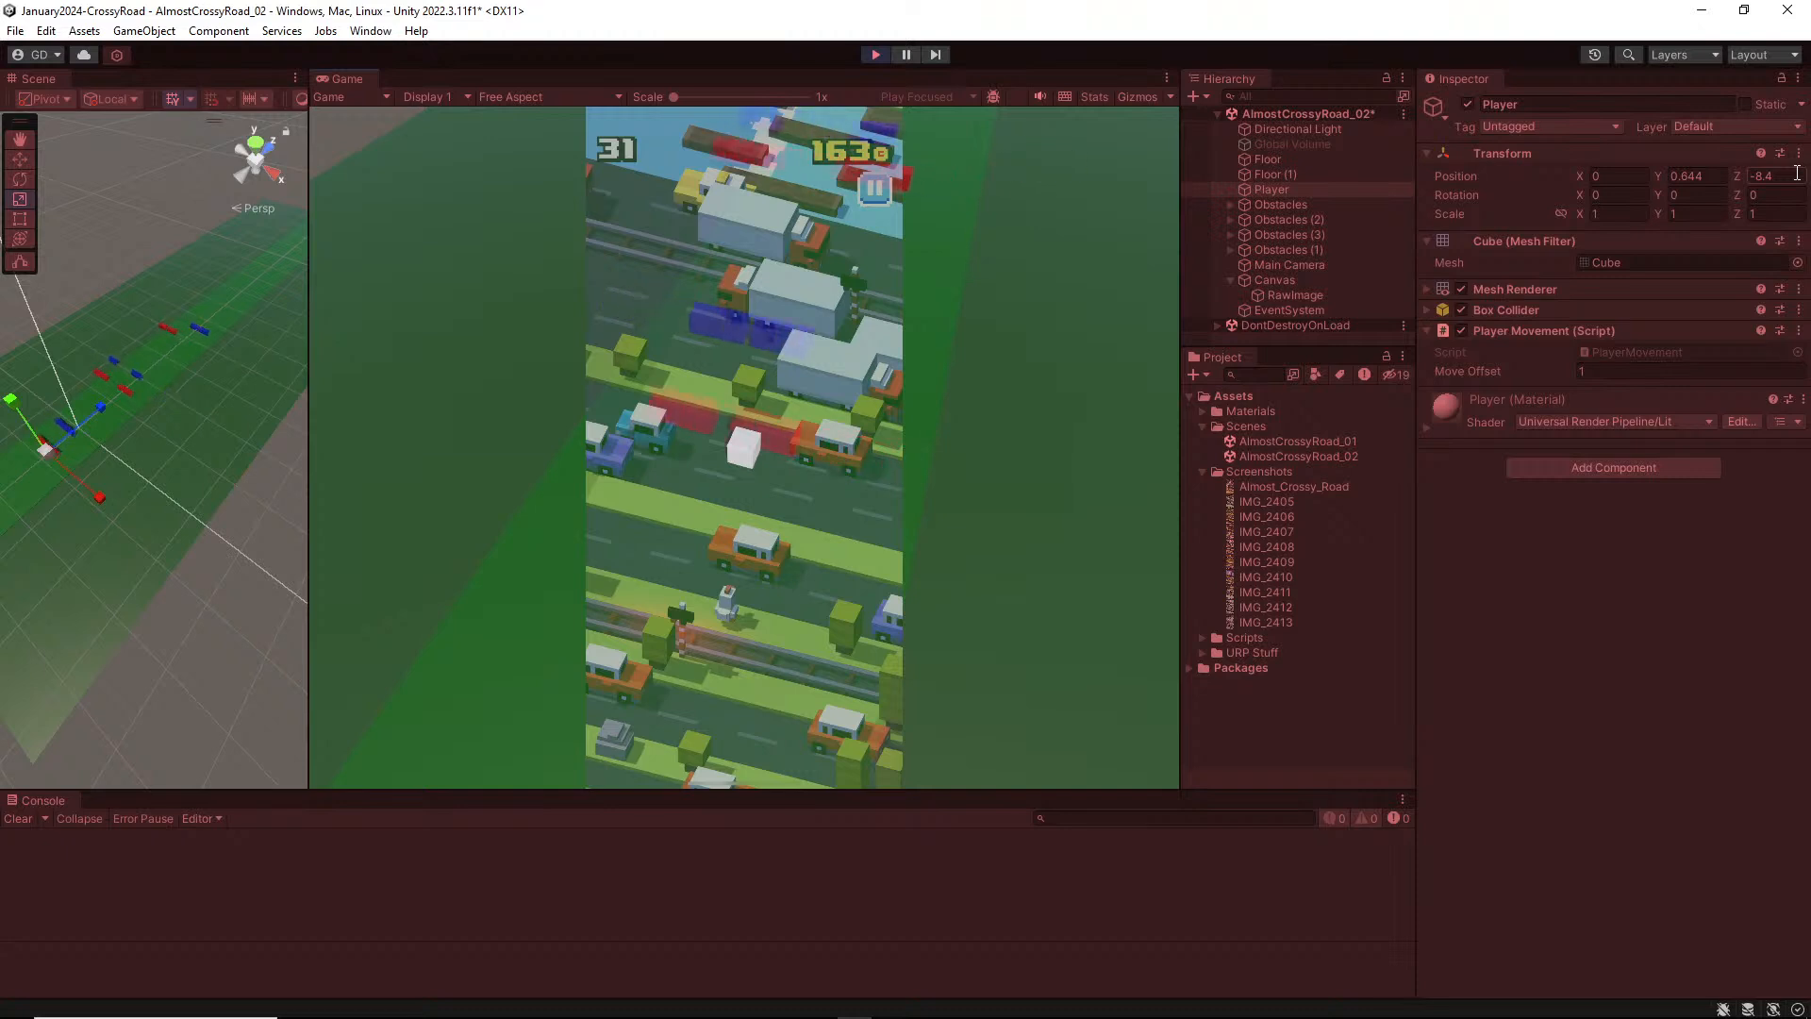
Step: Advance the player through the obstacle rows to check the moving obstacles, and stop the running scene
{"action": "key", "text": "Up"}
{"action": "key", "text": "Up"}
{"action": "key", "text": "Up"}
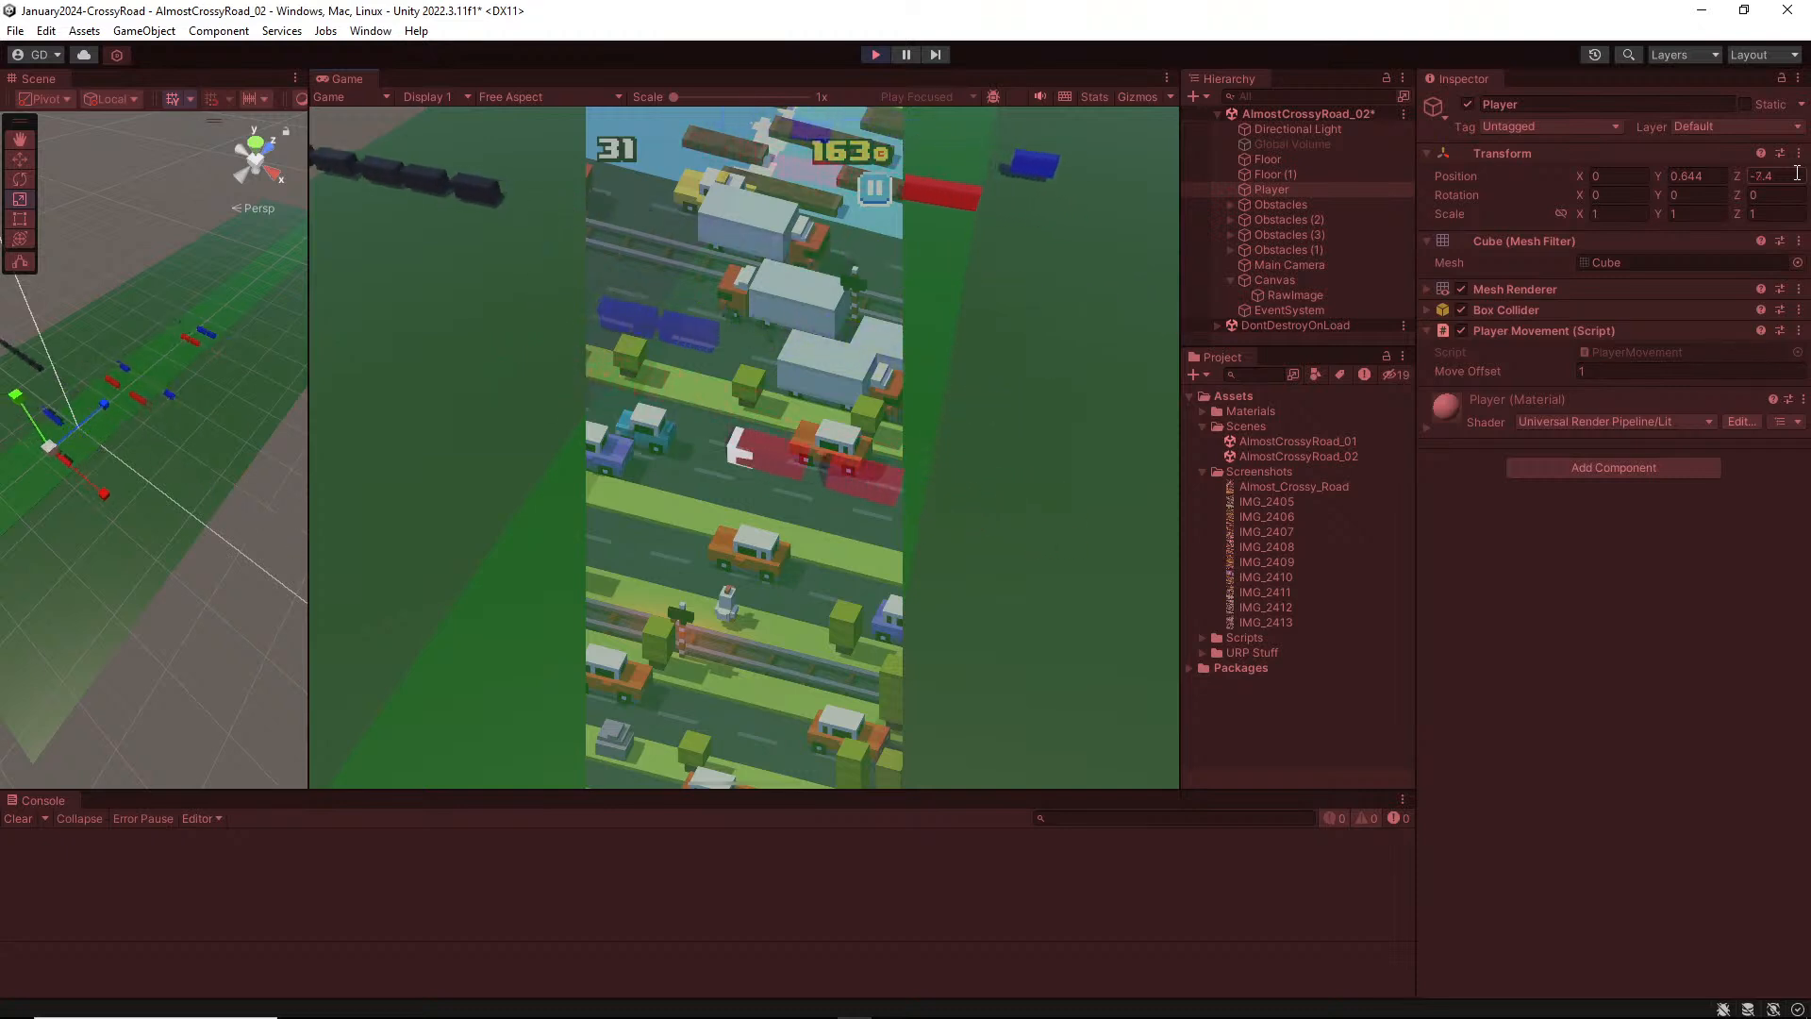
{"action": "key", "text": "Up"}
{"action": "key", "text": "Up"}
{"action": "key", "text": "Up"}
{"action": "key", "text": "Up"}
{"action": "key", "text": "Up"}
{"action": "key", "text": "Up"}
{"action": "key", "text": "Up"}
{"action": "key", "text": "Up"}
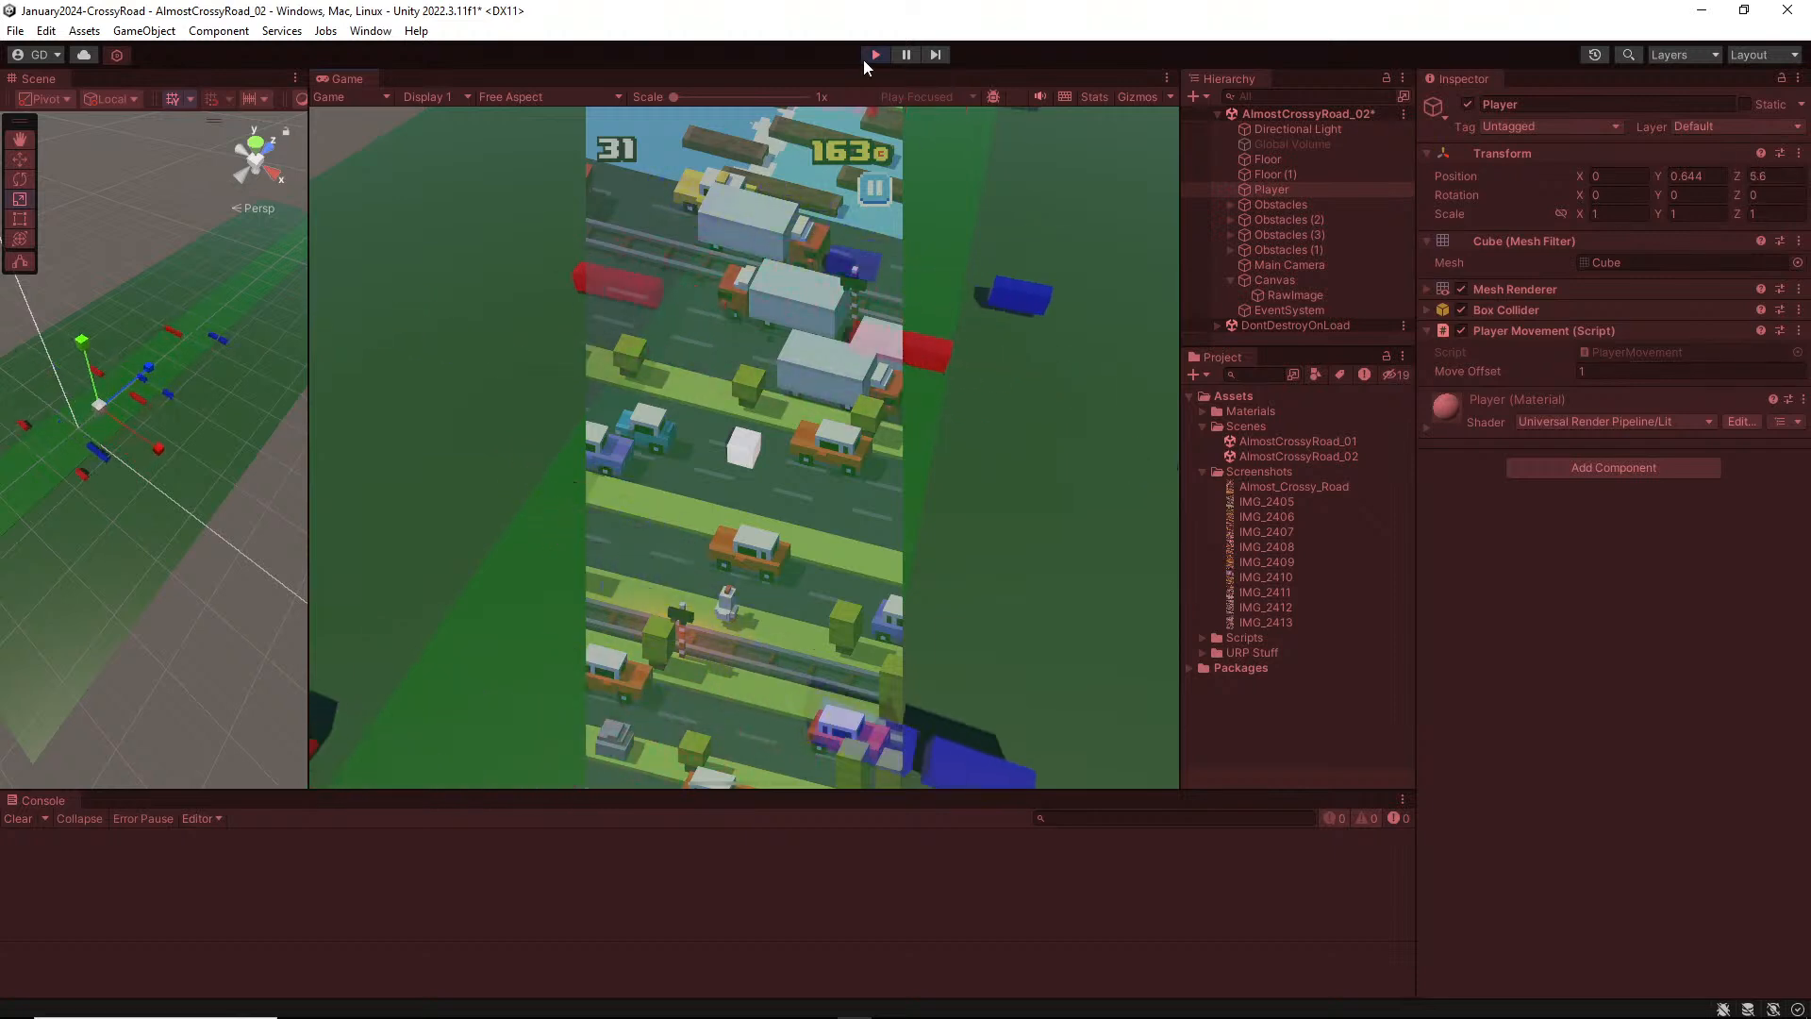
{"action": "left_click", "coordinate": [872, 56]}
{"action": "left_click", "coordinate": [875, 55]}
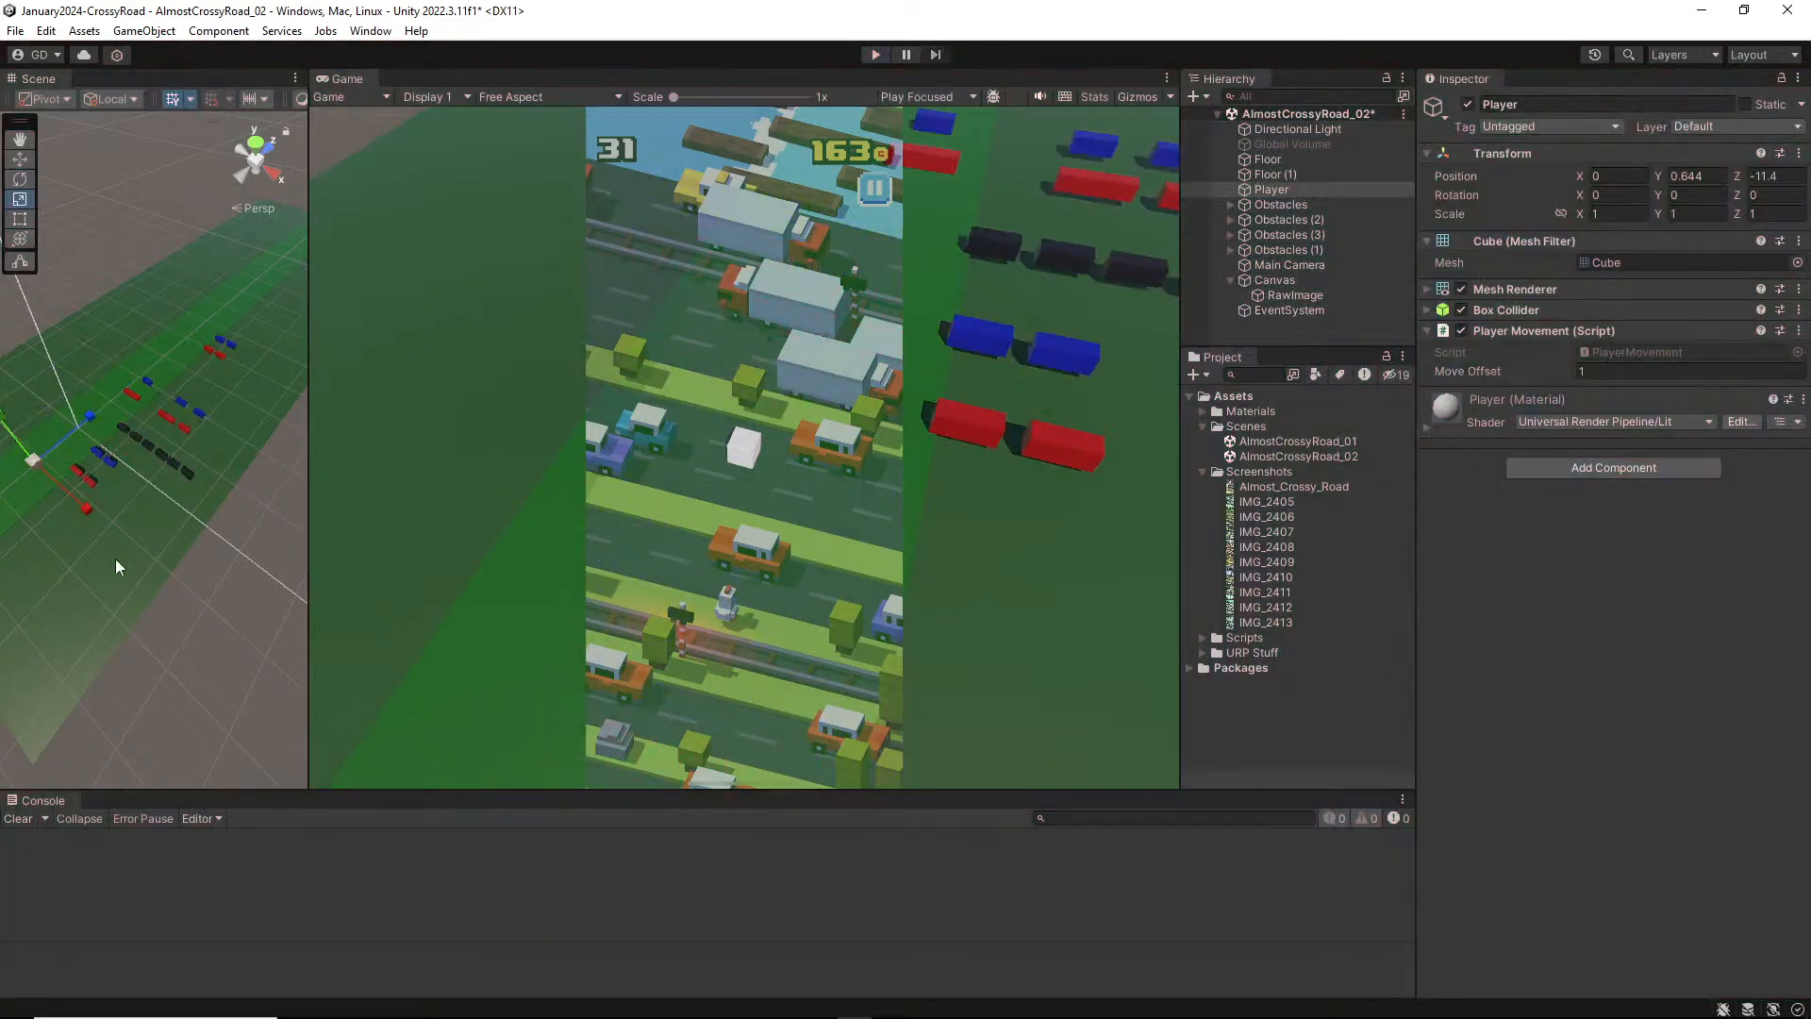
{"action": "left_click_drag", "start_coordinate": [116, 558], "coordinate": [101, 491], "text": "alt"}
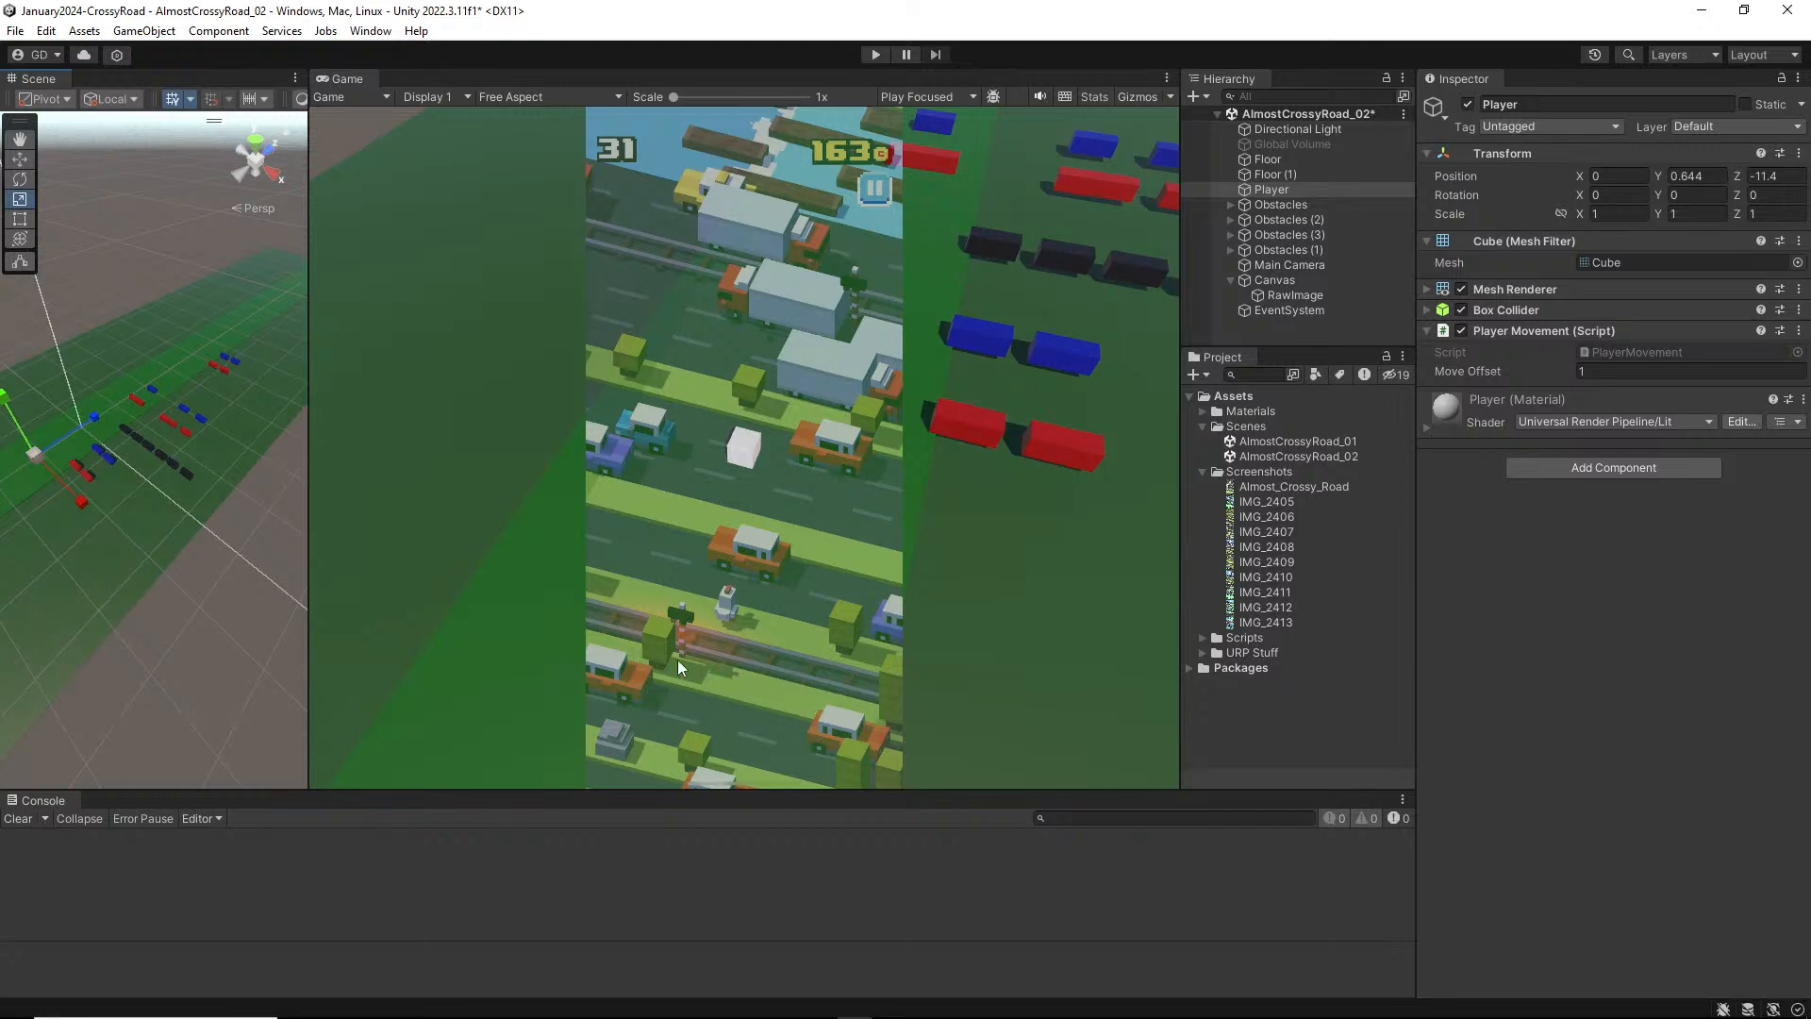
{"action": "left_click", "coordinate": [143, 30]}
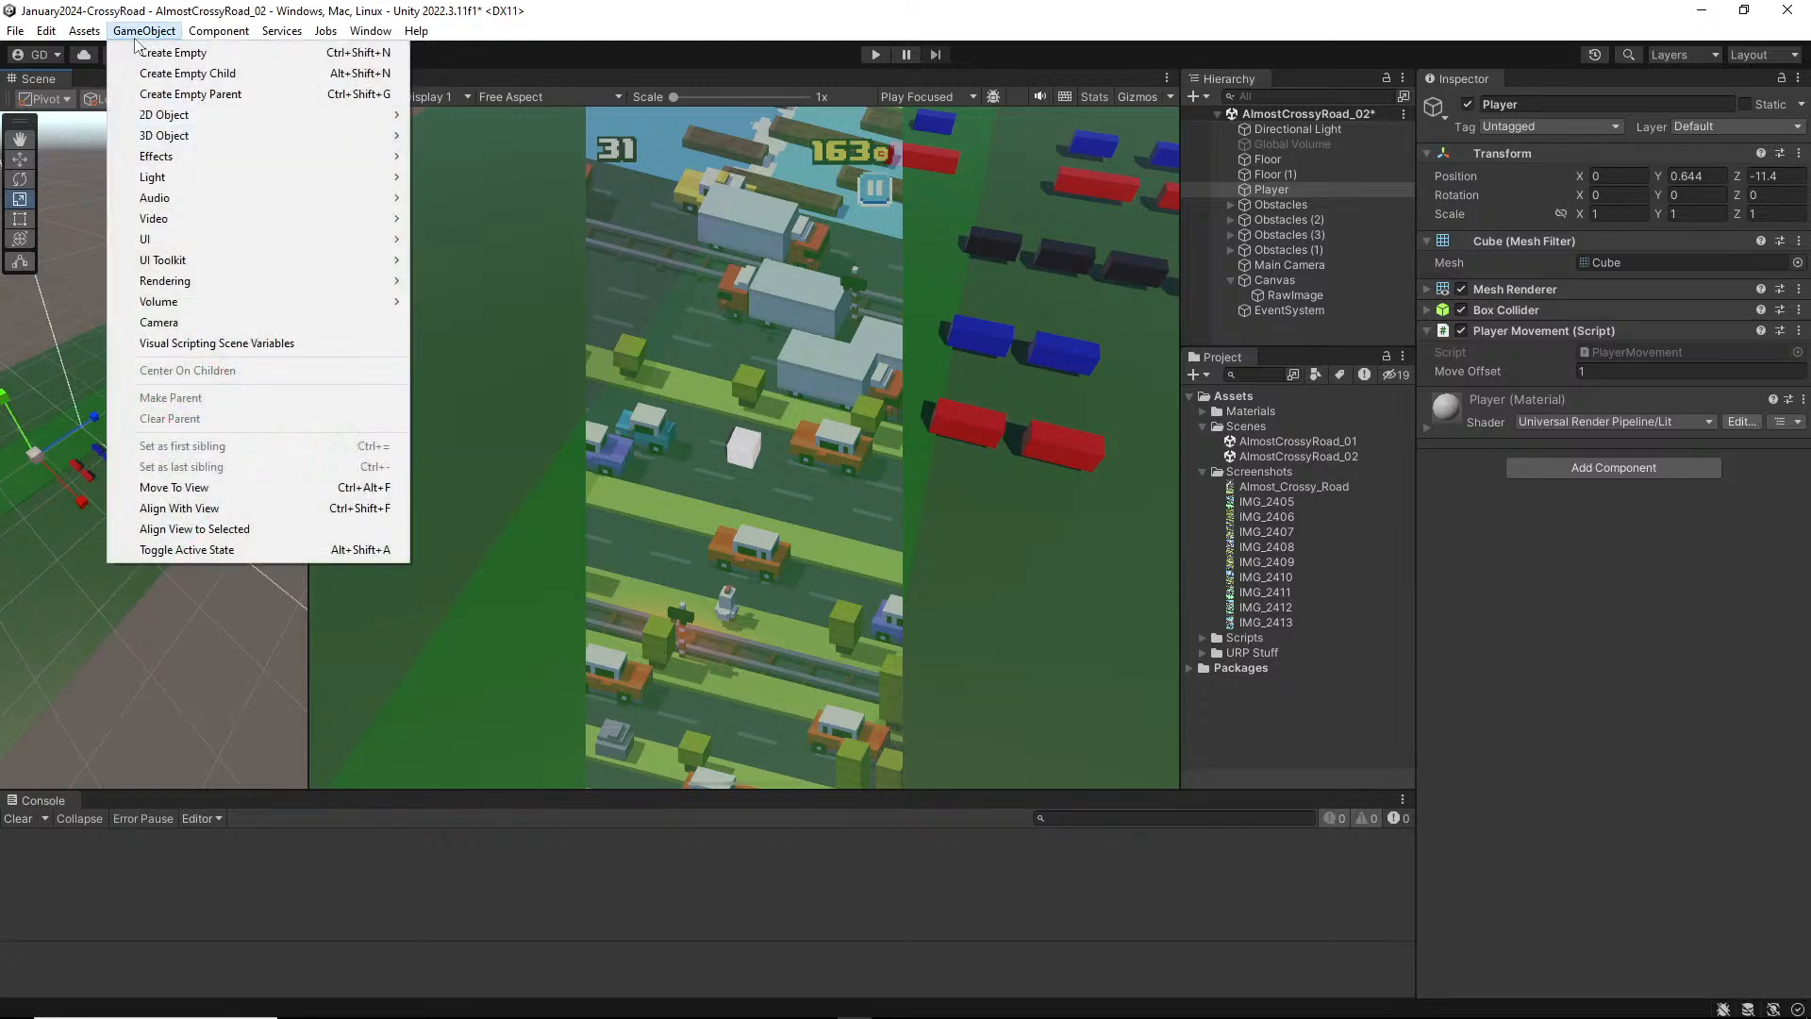
{"action": "left_click", "coordinate": [143, 30]}
{"action": "left_click", "coordinate": [1315, 204]}
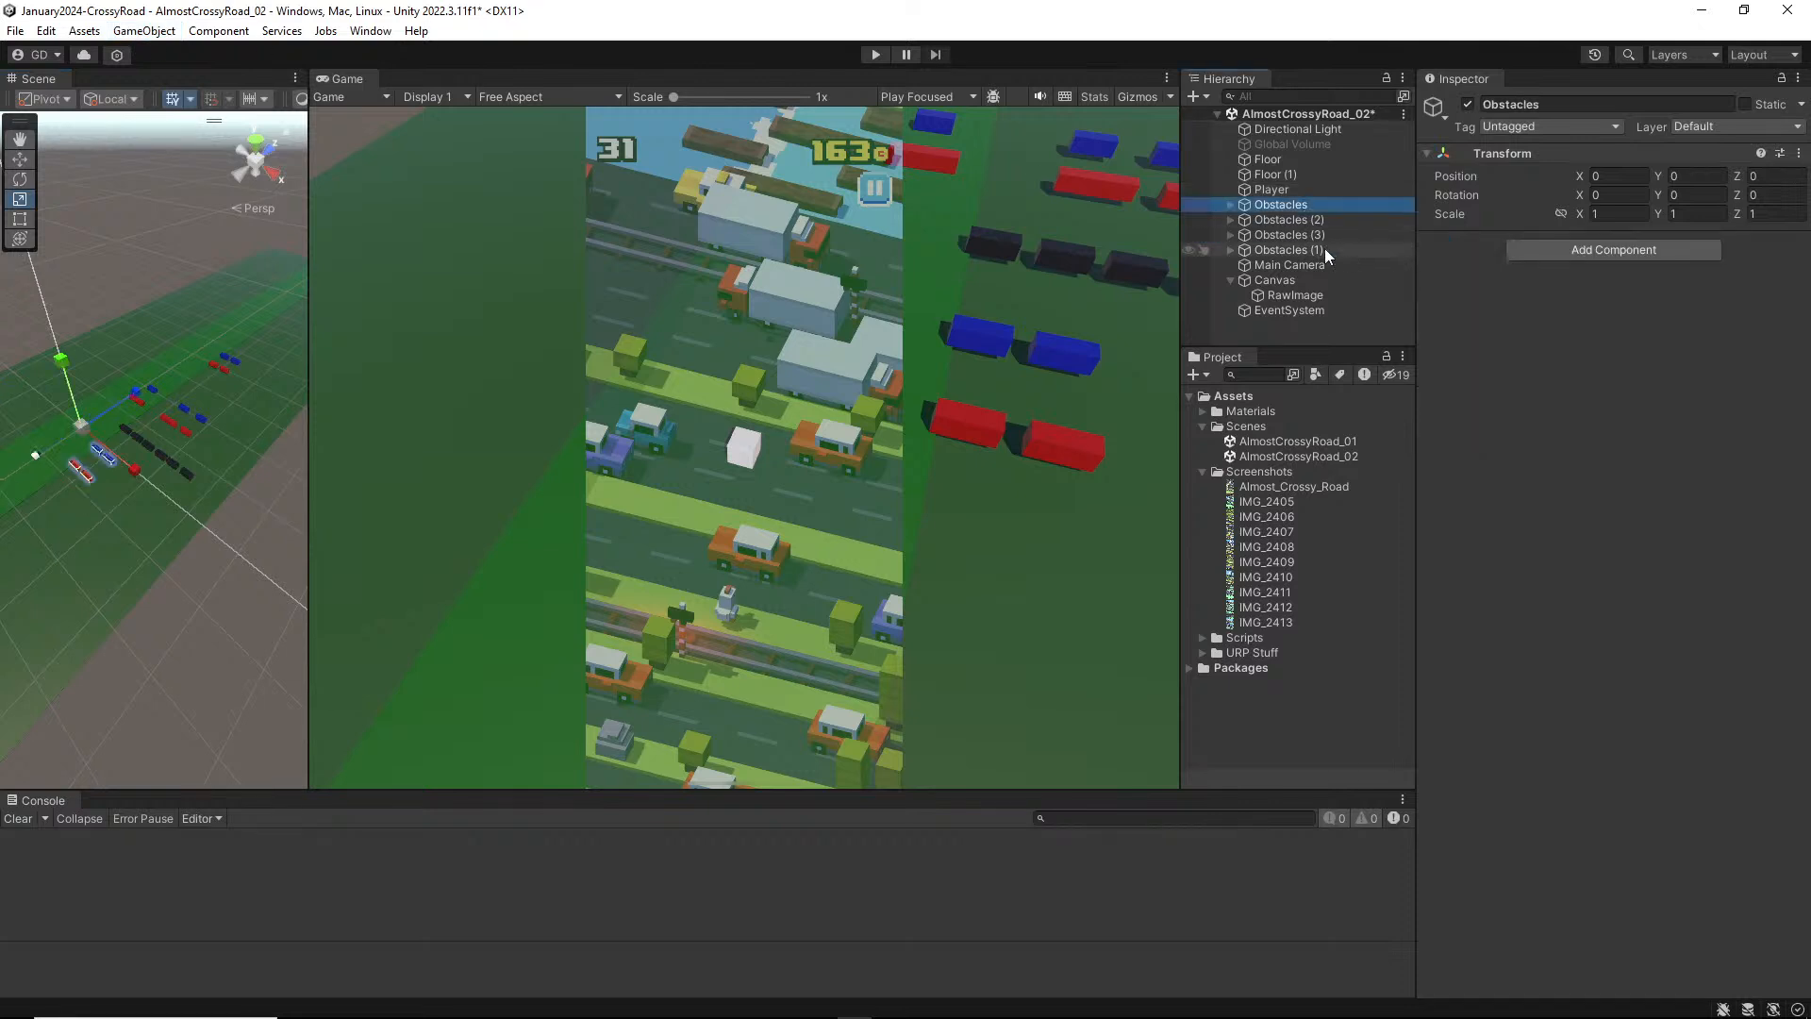
{"action": "left_click", "coordinate": [1324, 247], "text": "shift"}
{"action": "left_click", "coordinate": [1293, 189]}
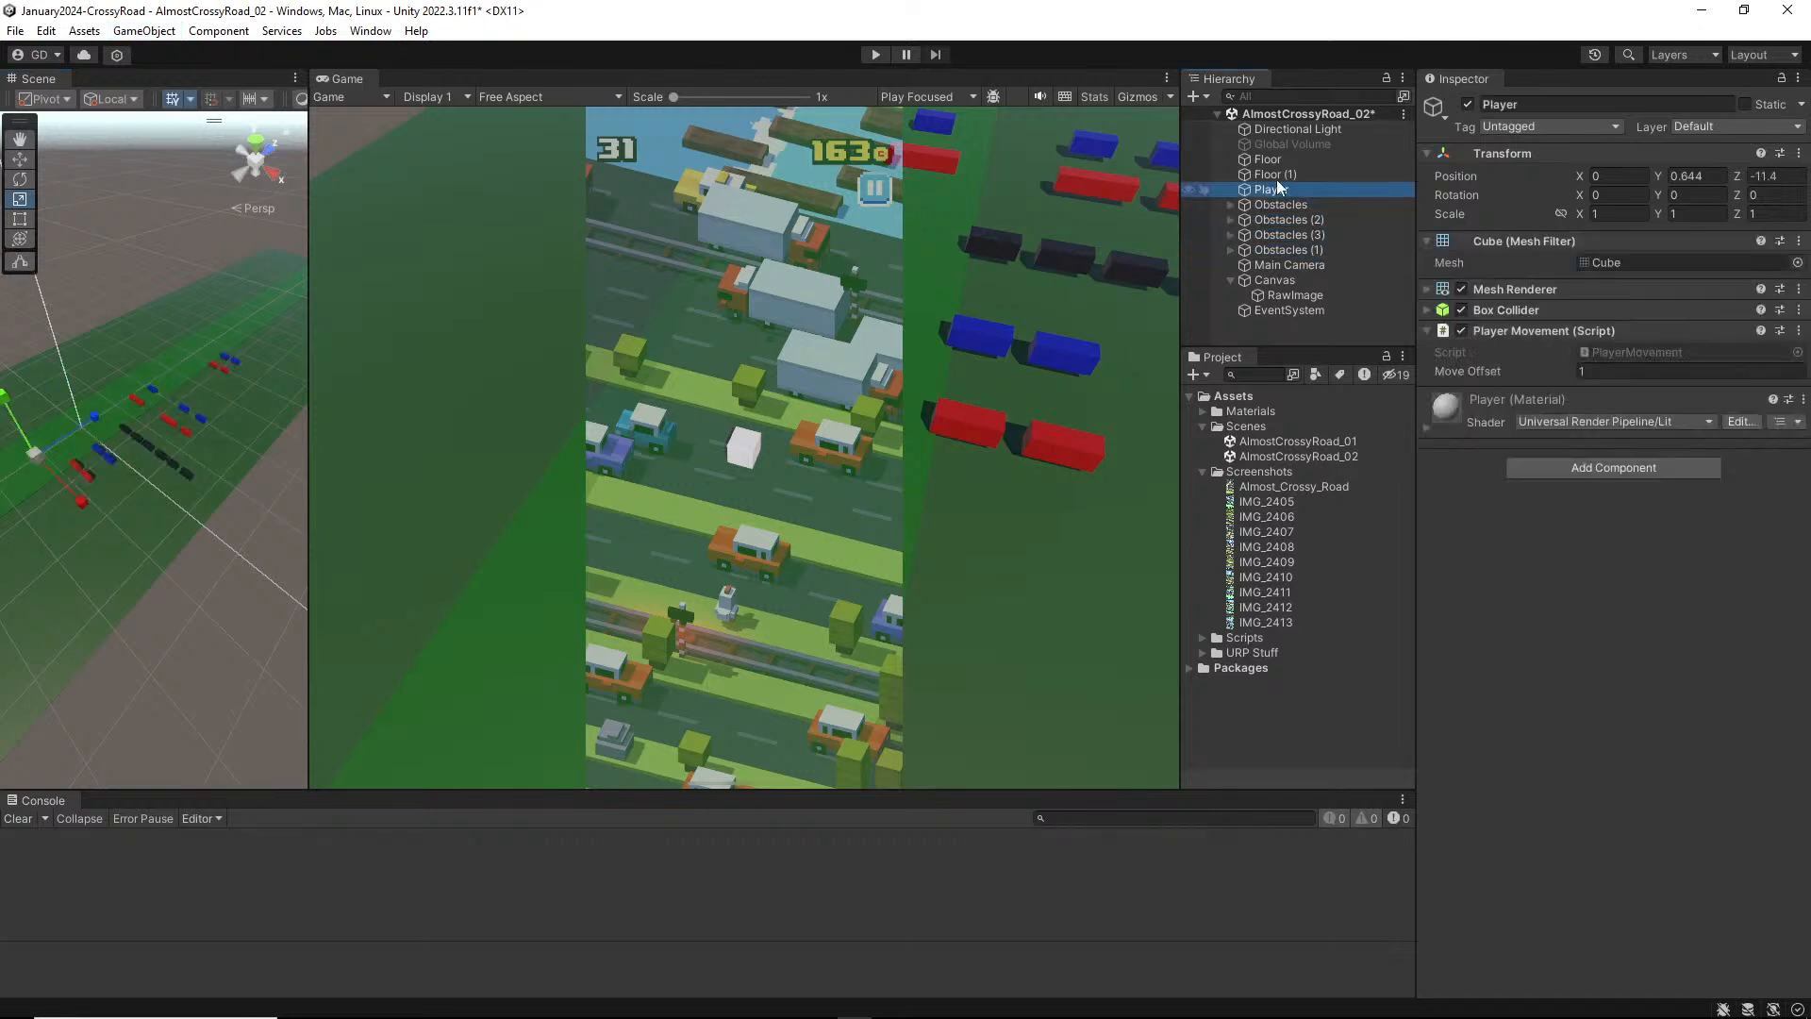
Step: Create an empty game object and set its position to 0, 0, 0
{"action": "left_click", "coordinate": [144, 30]}
{"action": "left_click", "coordinate": [179, 53]}
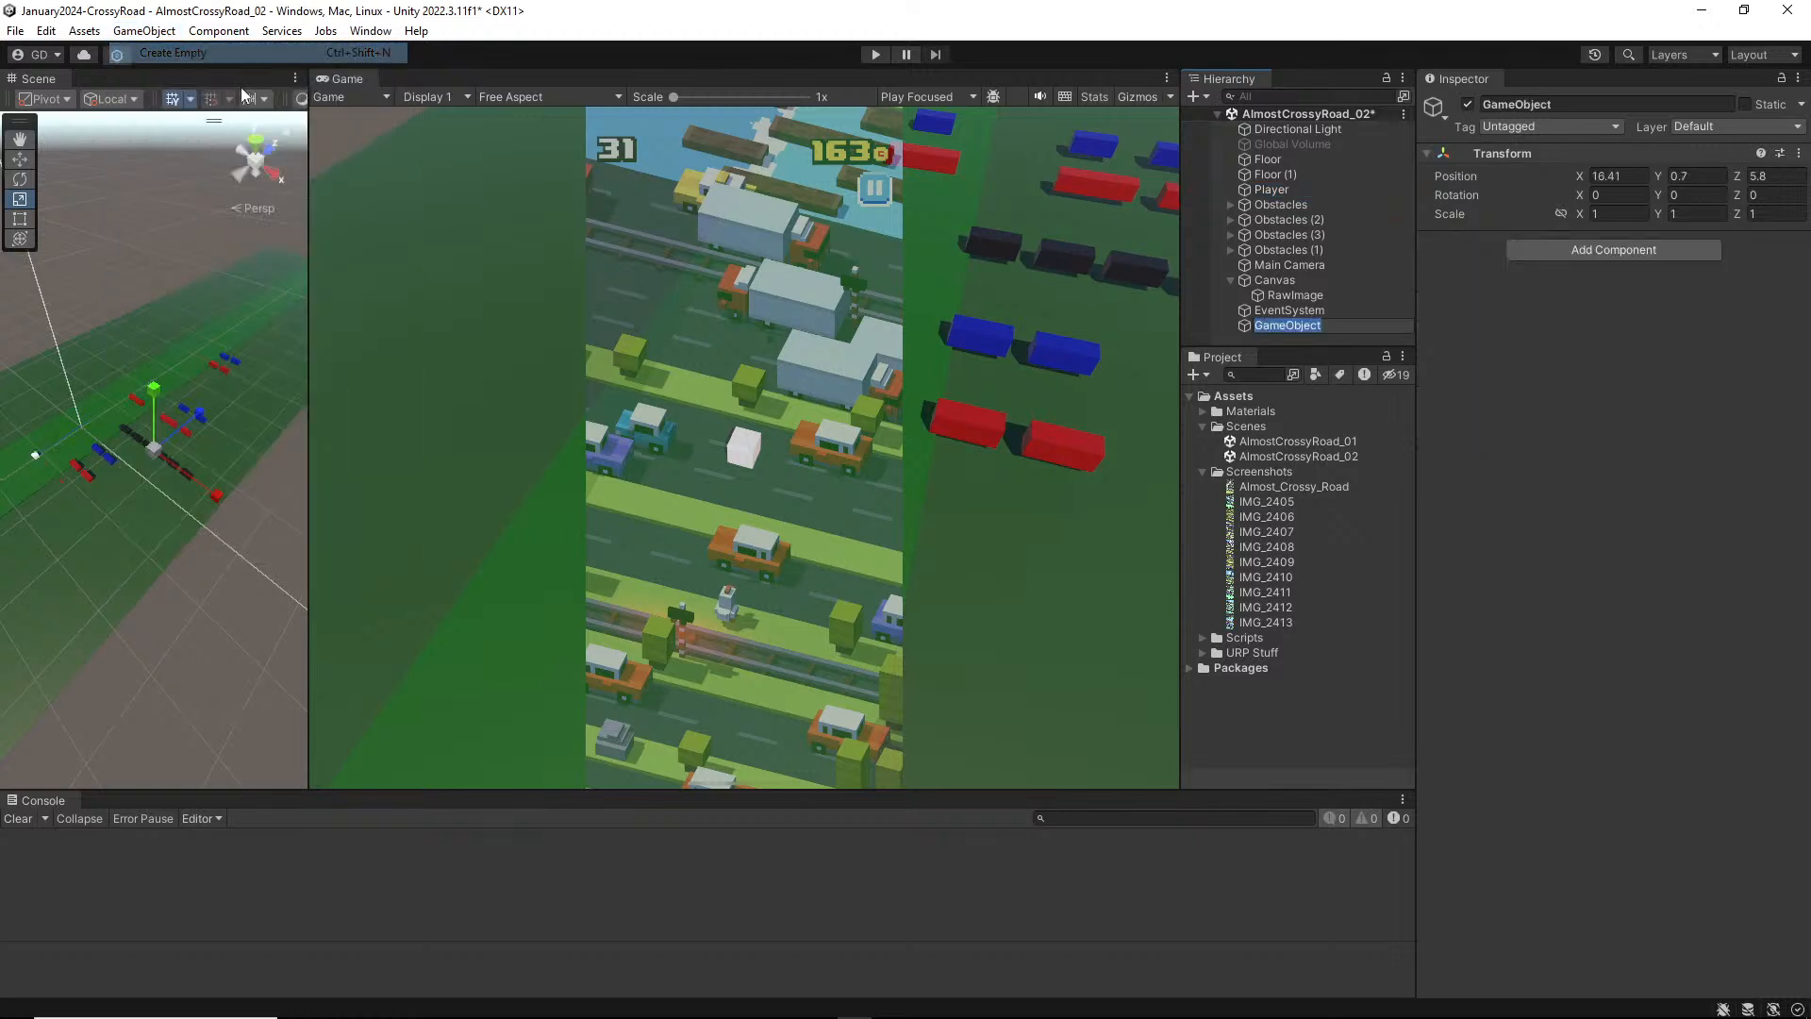
{"action": "left_click", "coordinate": [1634, 174]}
{"action": "type", "text": "0"}
{"action": "key", "text": "Tab"}
{"action": "type", "text": "0"}
{"action": "key", "text": "Tab"}
{"action": "type", "text": "0"}
{"action": "key", "text": "Tab"}
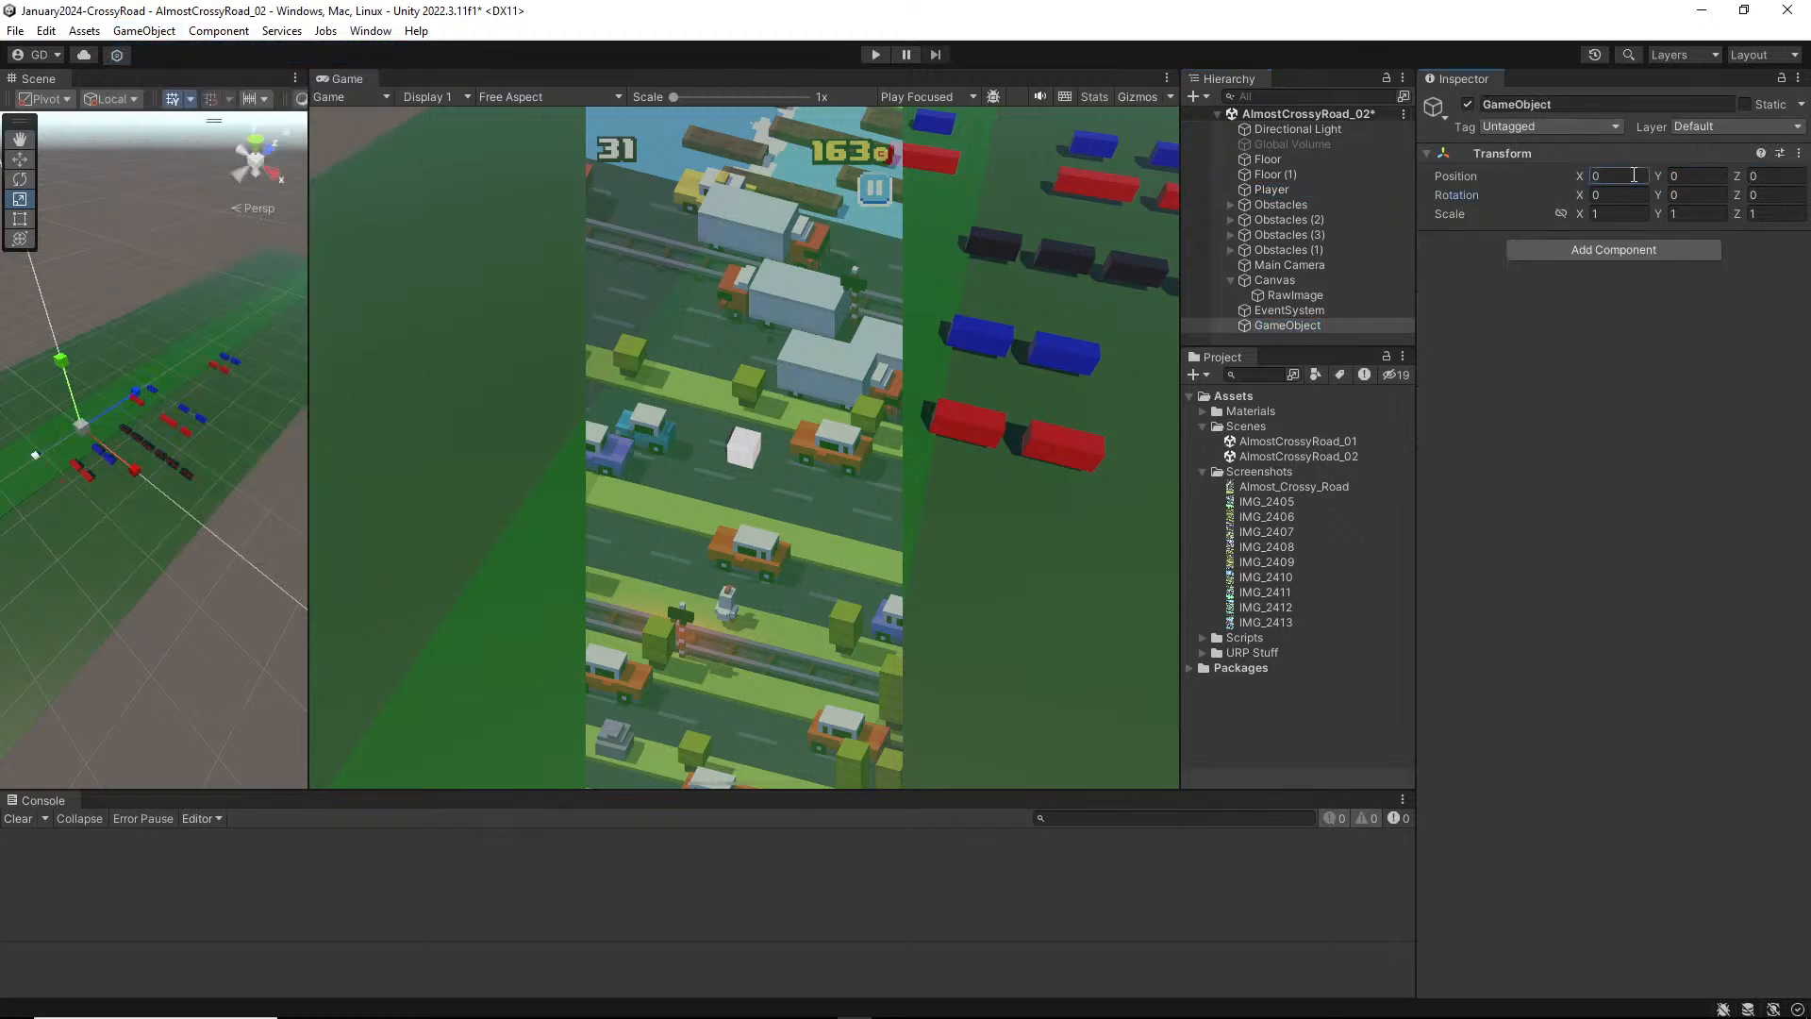
Step: Rename the empty game object Obstacles and place it directly below Player in the hierarchy
{"action": "left_click", "coordinate": [1592, 105]}
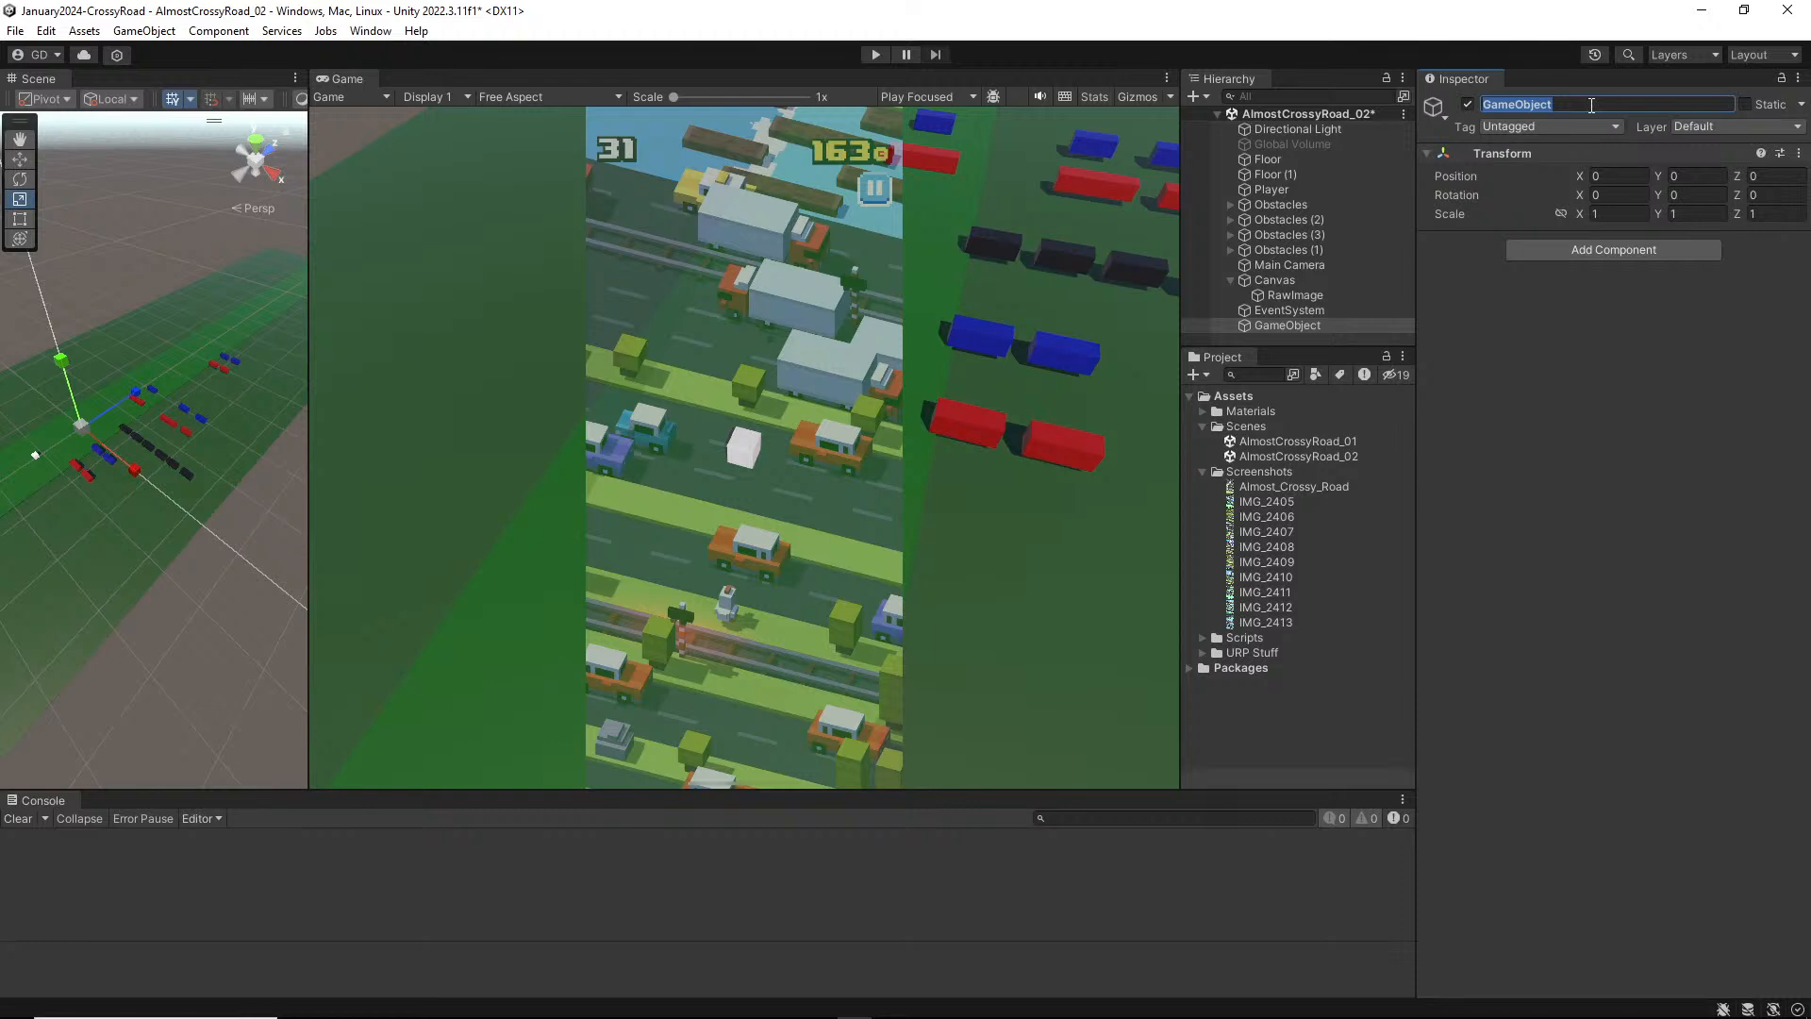
{"action": "type", "text": "Obstacles"}
{"action": "key", "text": "Return"}
{"action": "left_click_drag", "start_coordinate": [1287, 325], "coordinate": [1332, 201]}
Step: Parent the four existing obstacle groups, from Obstacles through Obstacles (1), under the new empty Obstacles object
{"action": "left_click", "coordinate": [1300, 219]}
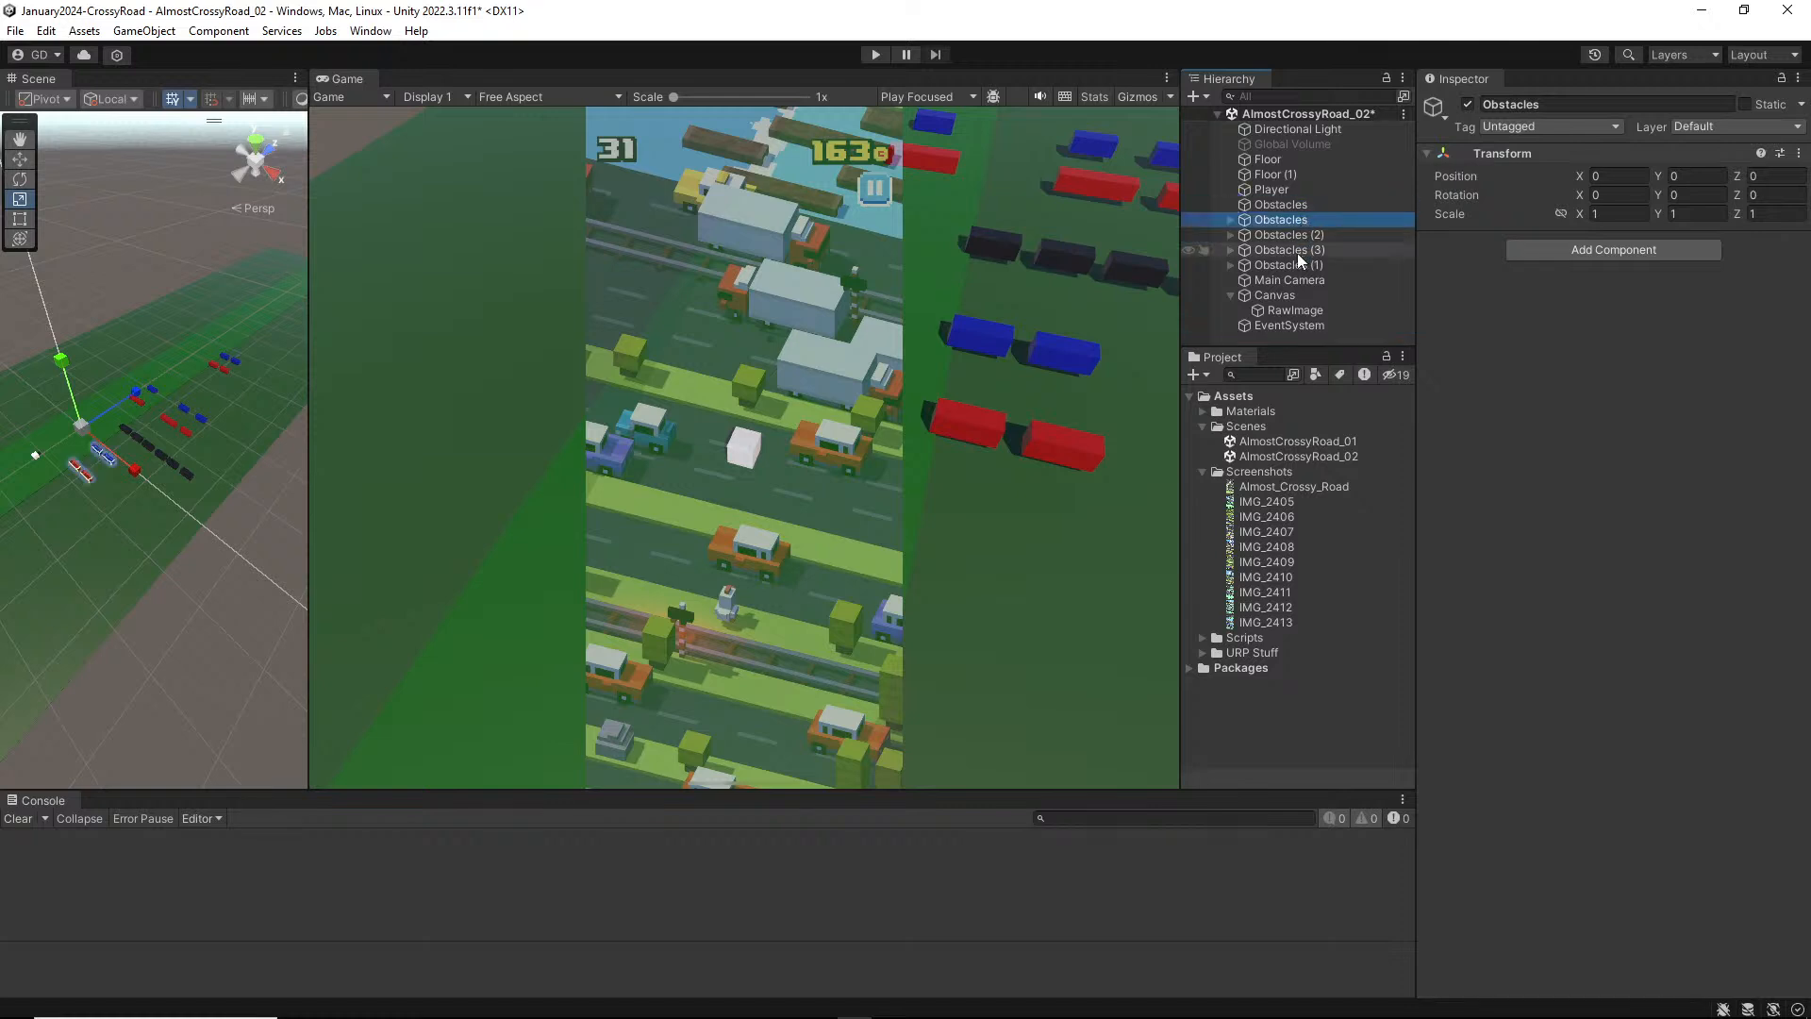
{"action": "left_click", "coordinate": [1295, 260], "text": "shift"}
{"action": "left_click_drag", "start_coordinate": [1294, 260], "coordinate": [1287, 205]}
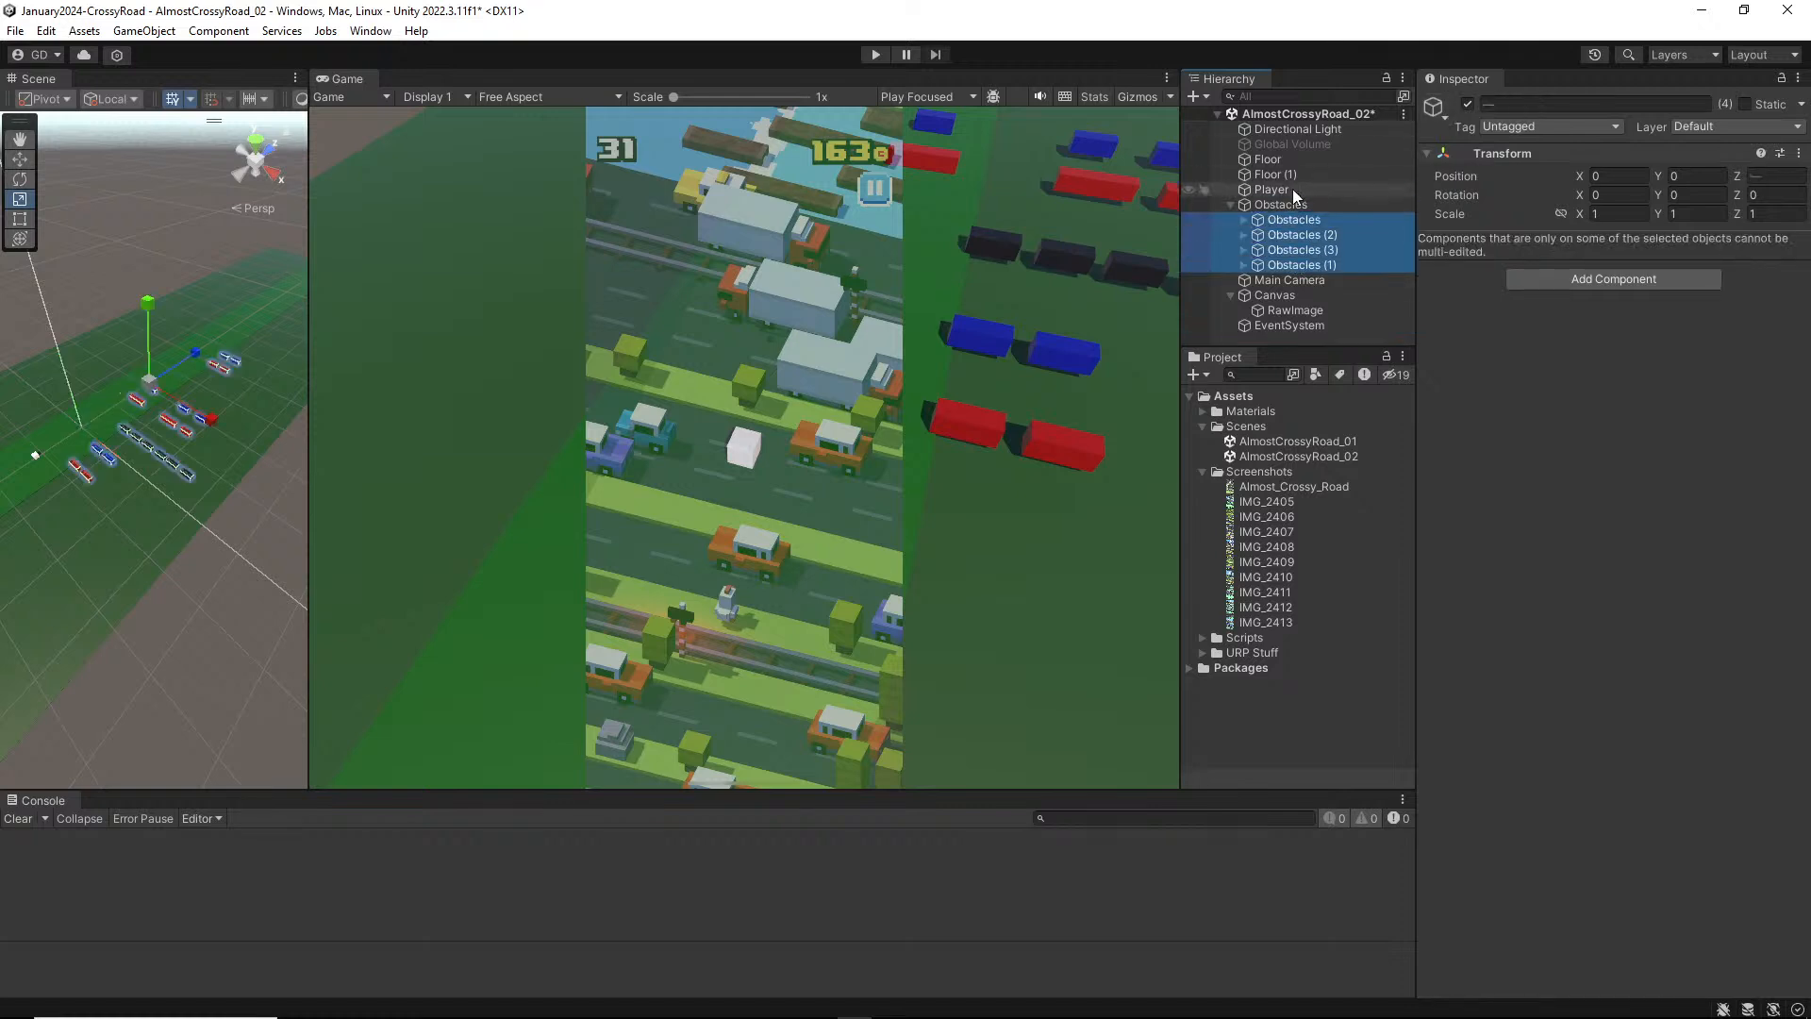
Step: Deactivate the parent Obstacles object and collapse the Obstacles and Canvas groups in the hierarchy
{"action": "left_click", "coordinate": [1288, 204]}
{"action": "left_click", "coordinate": [1468, 106]}
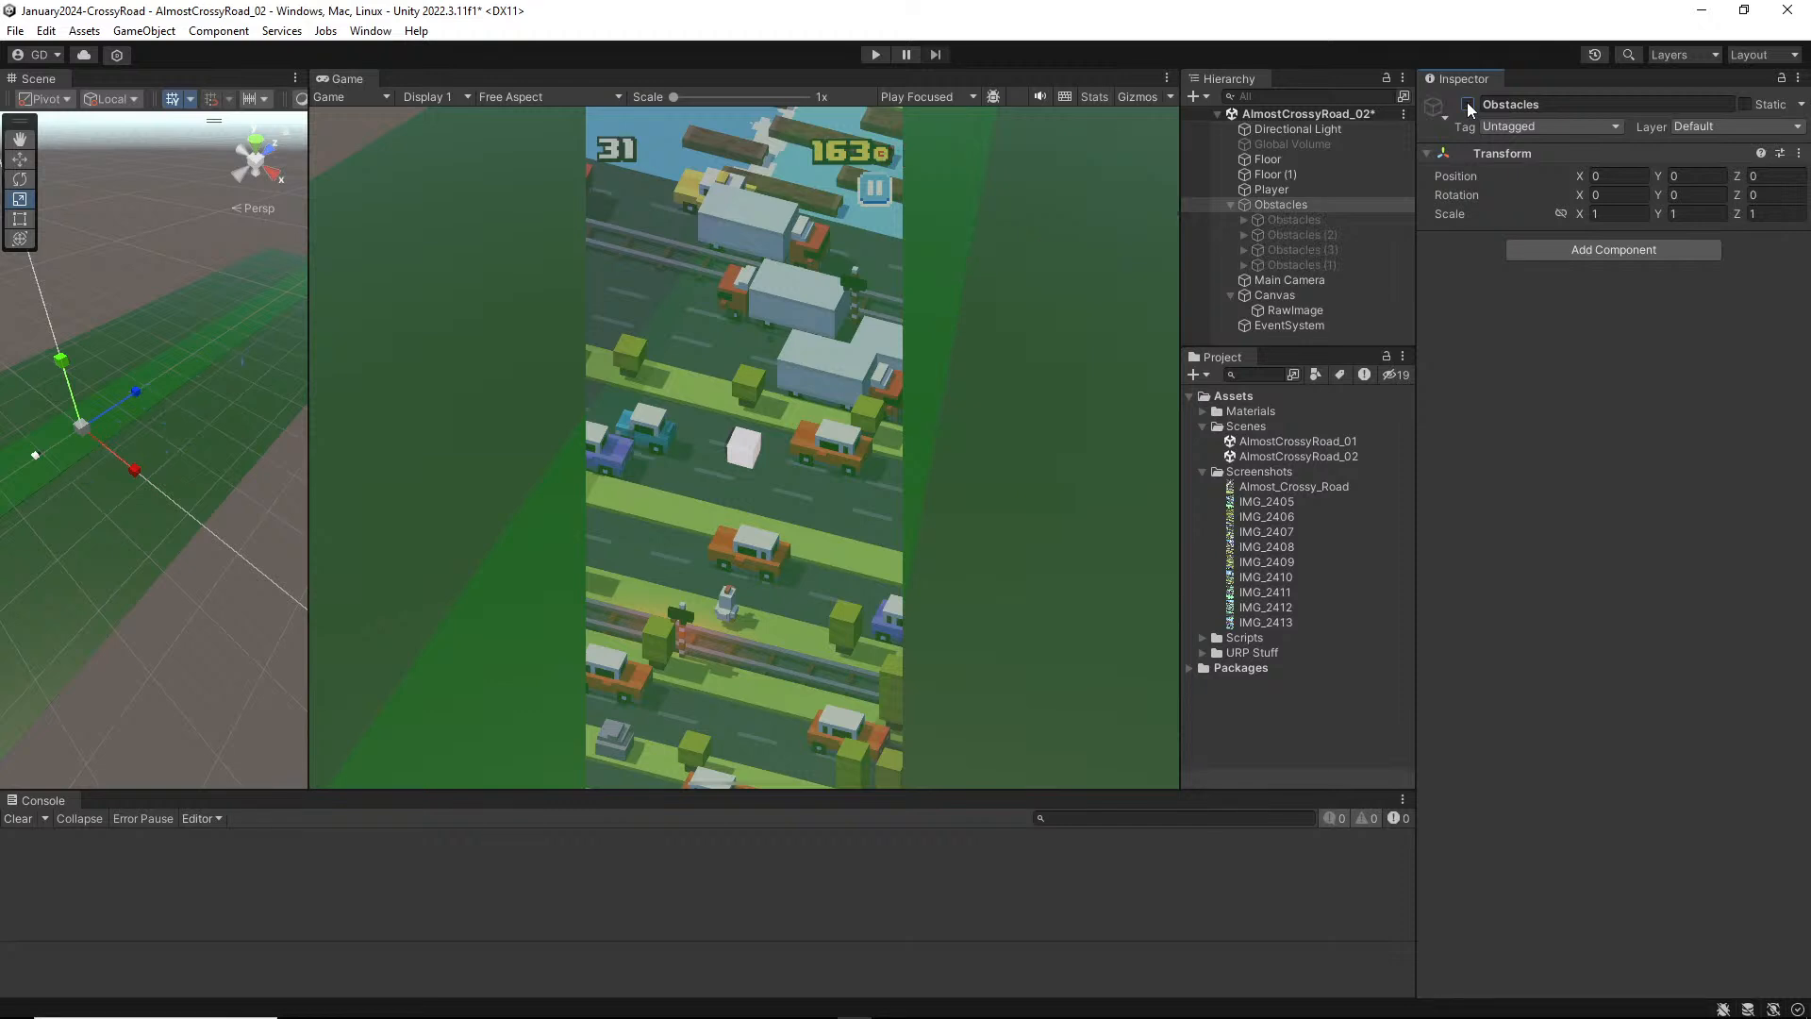
{"action": "left_click", "coordinate": [1468, 105]}
{"action": "left_click", "coordinate": [1468, 106]}
{"action": "left_click", "coordinate": [1230, 204]}
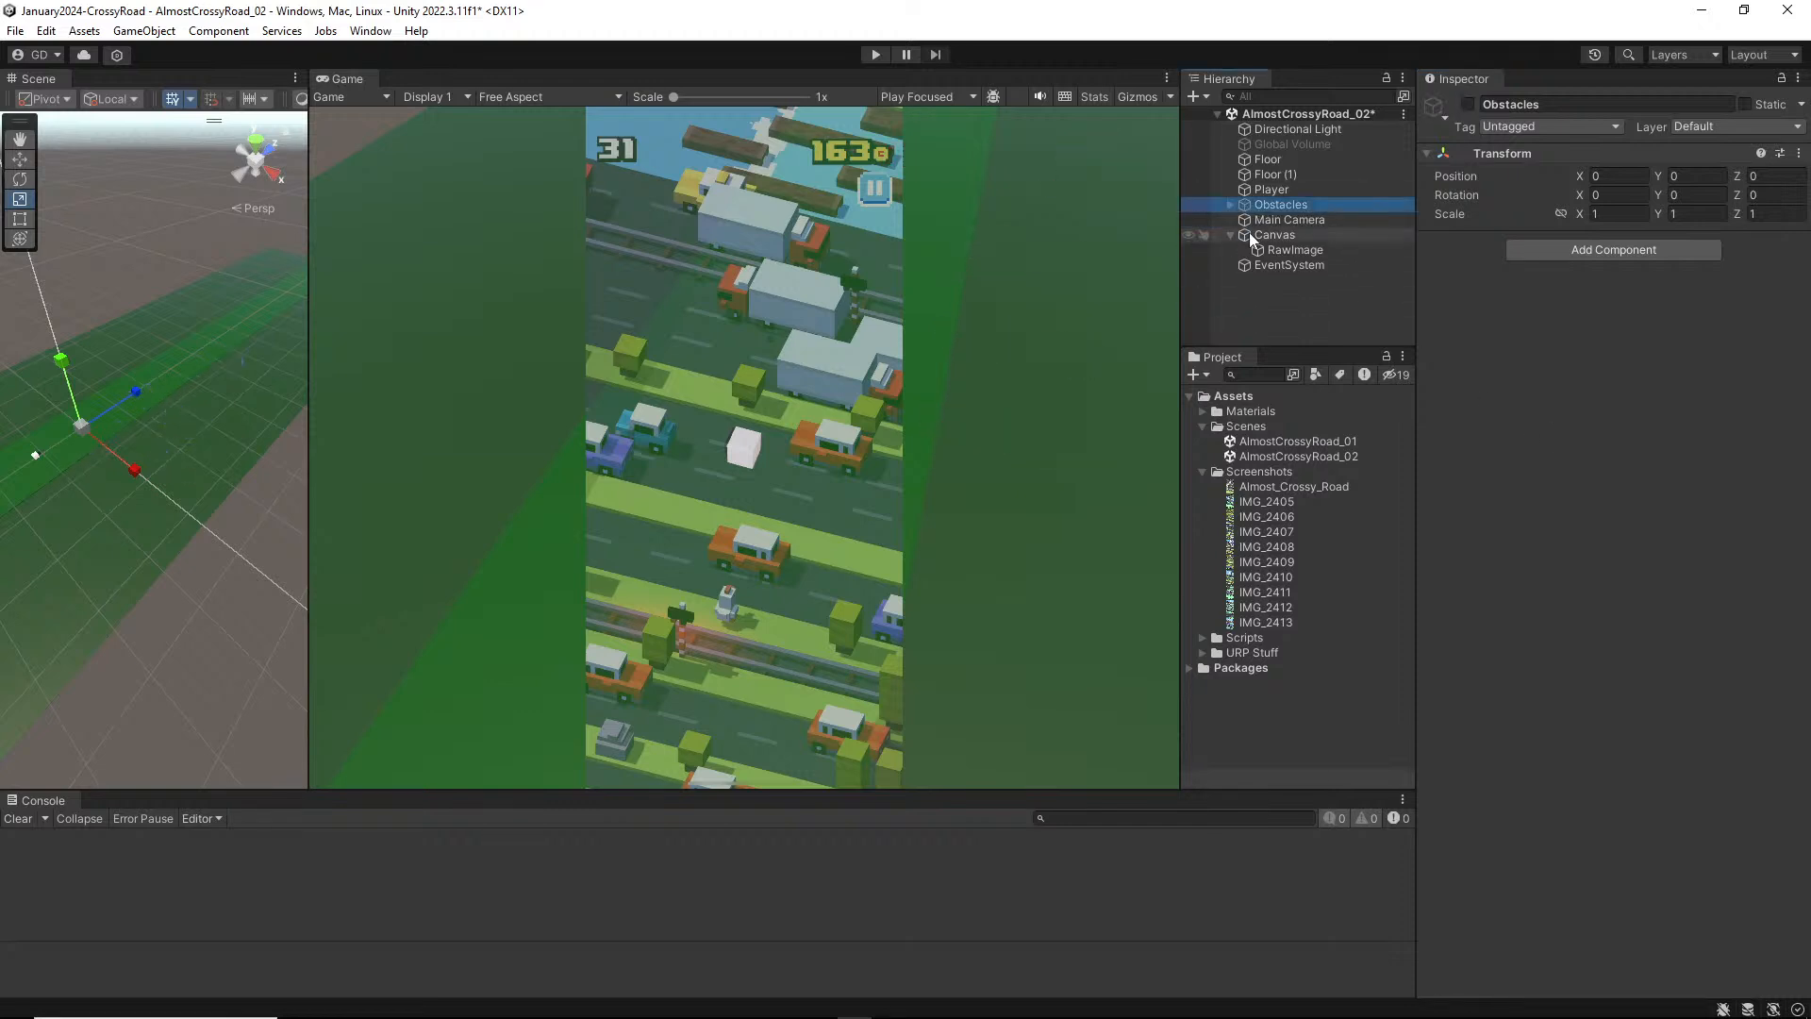
{"action": "left_click", "coordinate": [1266, 281]}
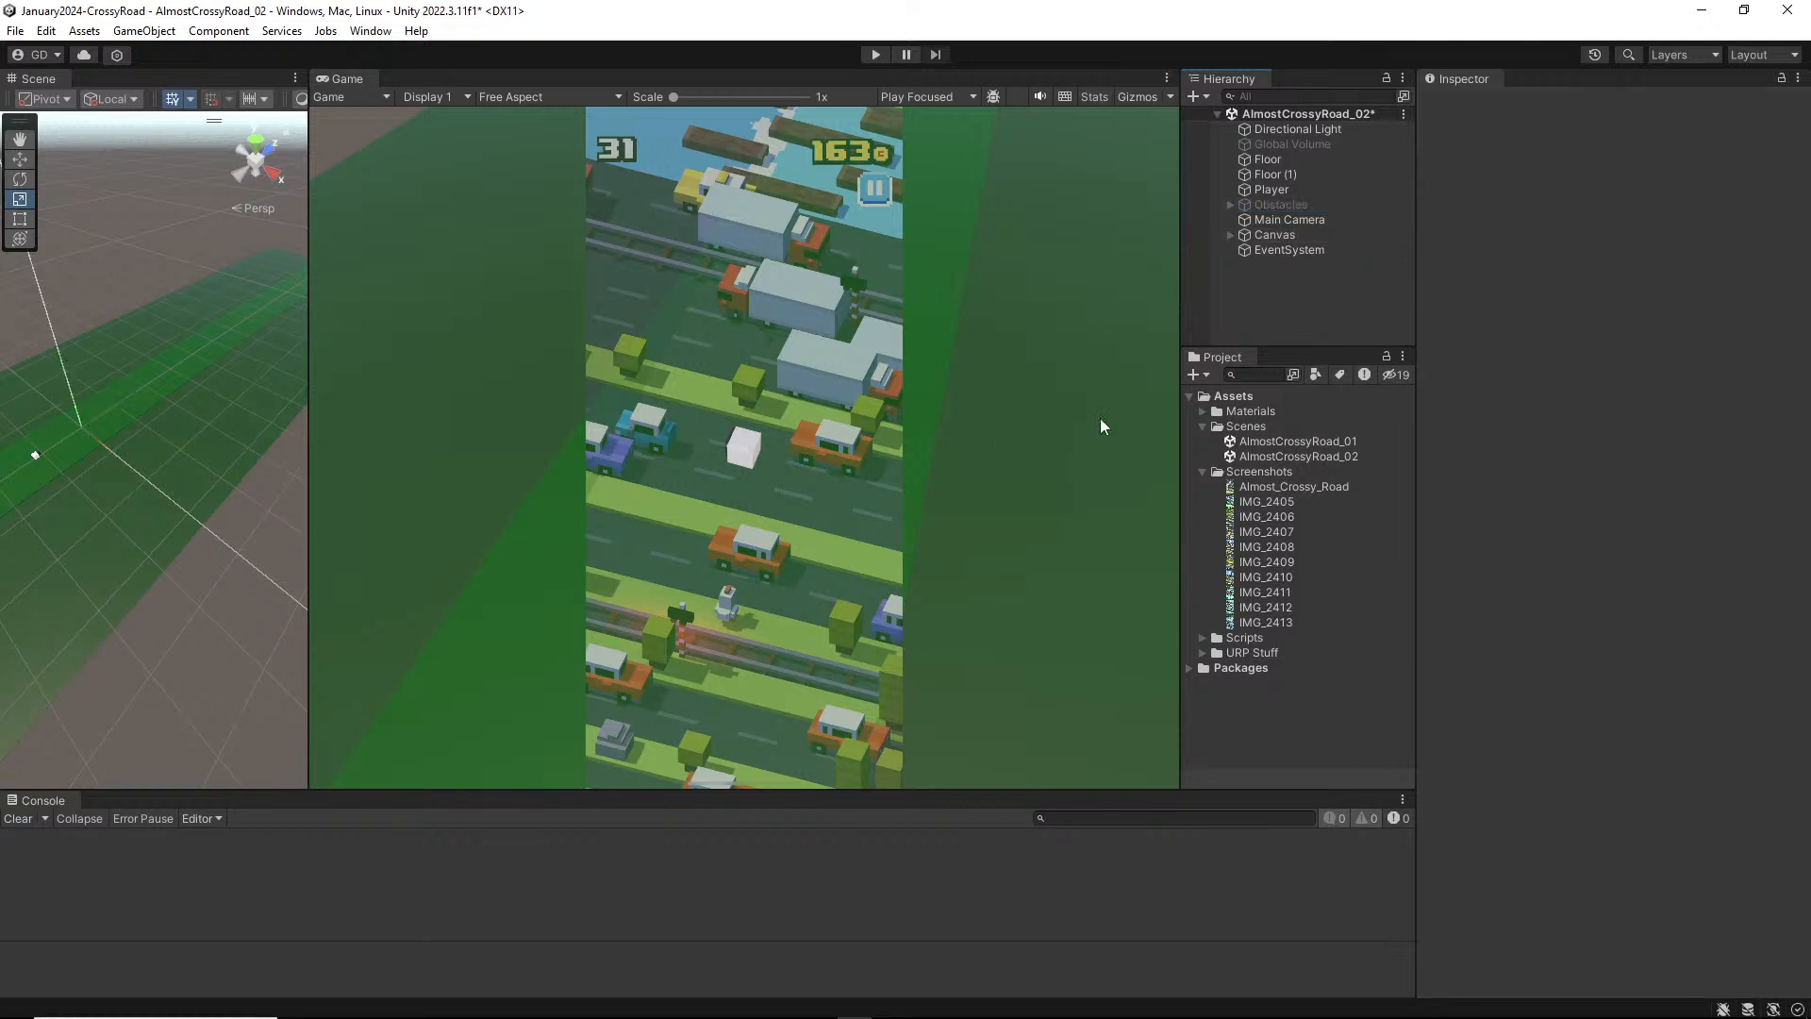
Step: Run the scene with Player selected and advance the player several steps along the empty floor
{"action": "left_click", "coordinate": [1249, 189]}
{"action": "left_click", "coordinate": [873, 56]}
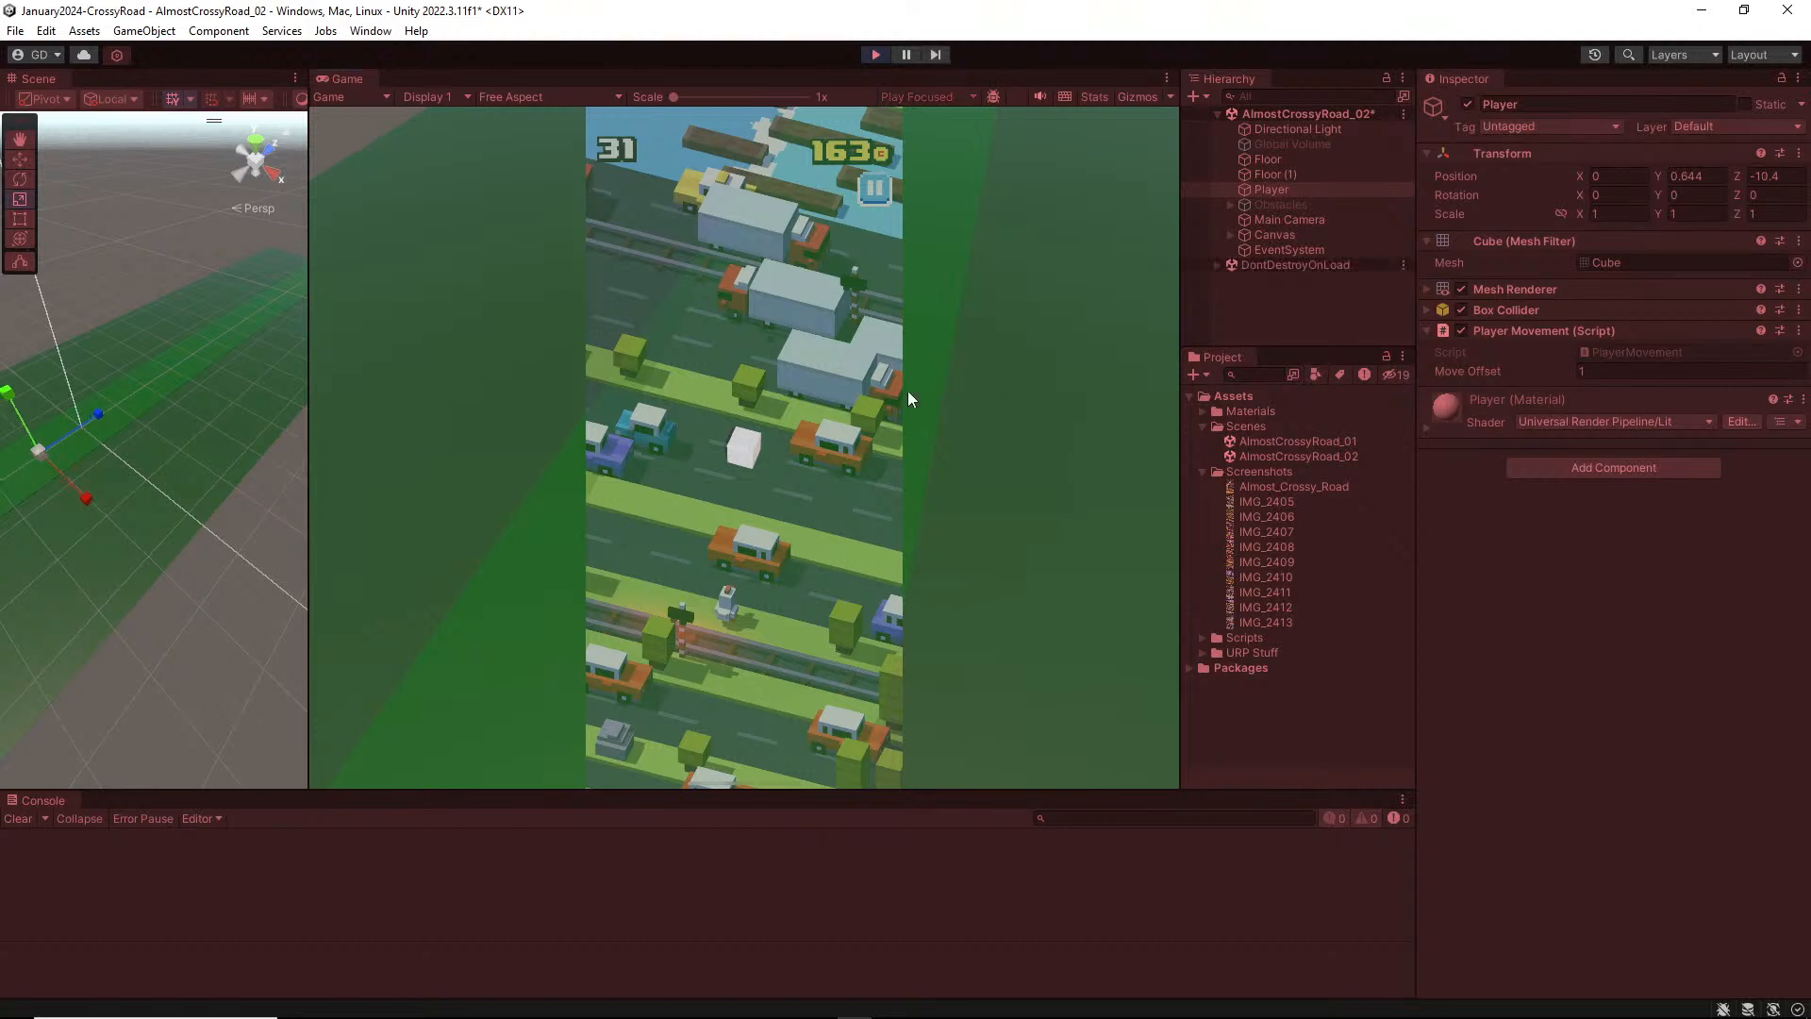
{"action": "key", "text": "w"}
{"action": "key", "text": "w"}
{"action": "key", "text": "w"}
{"action": "key", "text": "w"}
{"action": "key", "text": "w"}
{"action": "key", "text": "w"}
{"action": "key", "text": "w"}
{"action": "key", "text": "w"}
Step: Frame the Player in the scene view and keep advancing it along the floor to examine its step movement
{"action": "left_click", "coordinate": [1273, 173]}
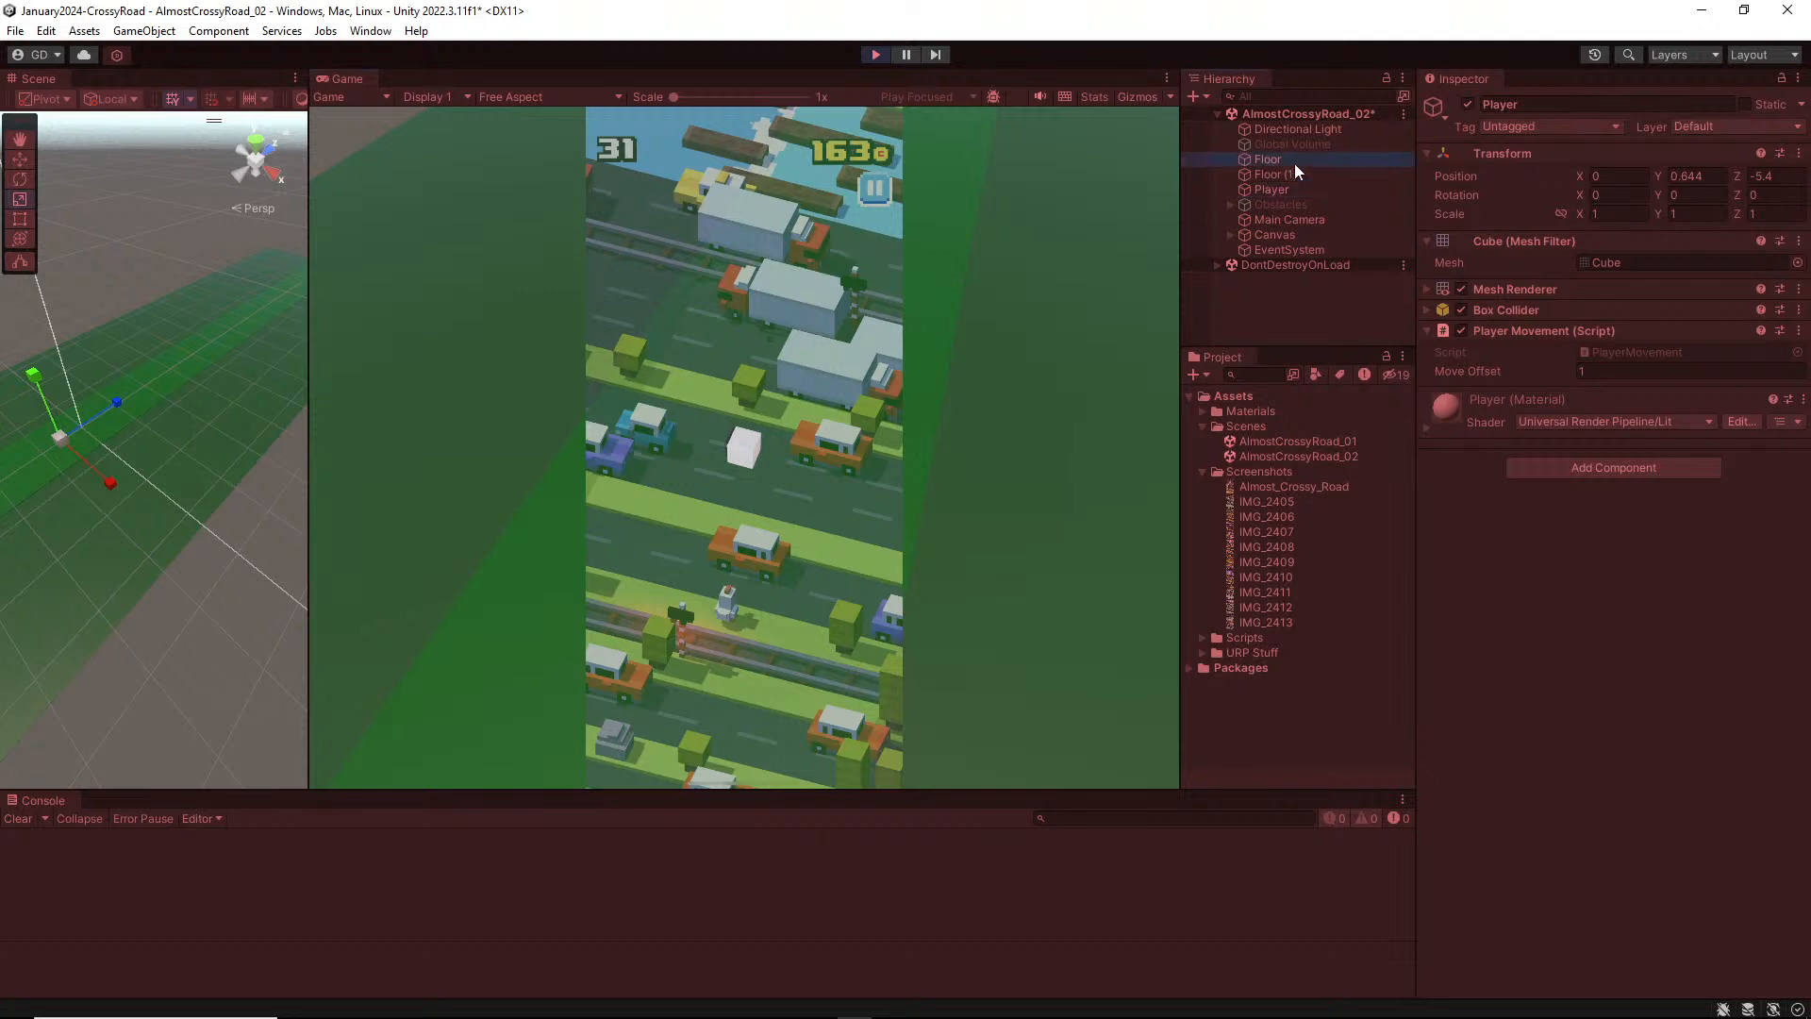
{"action": "left_click", "coordinate": [53, 464]}
{"action": "left_click", "coordinate": [53, 468]}
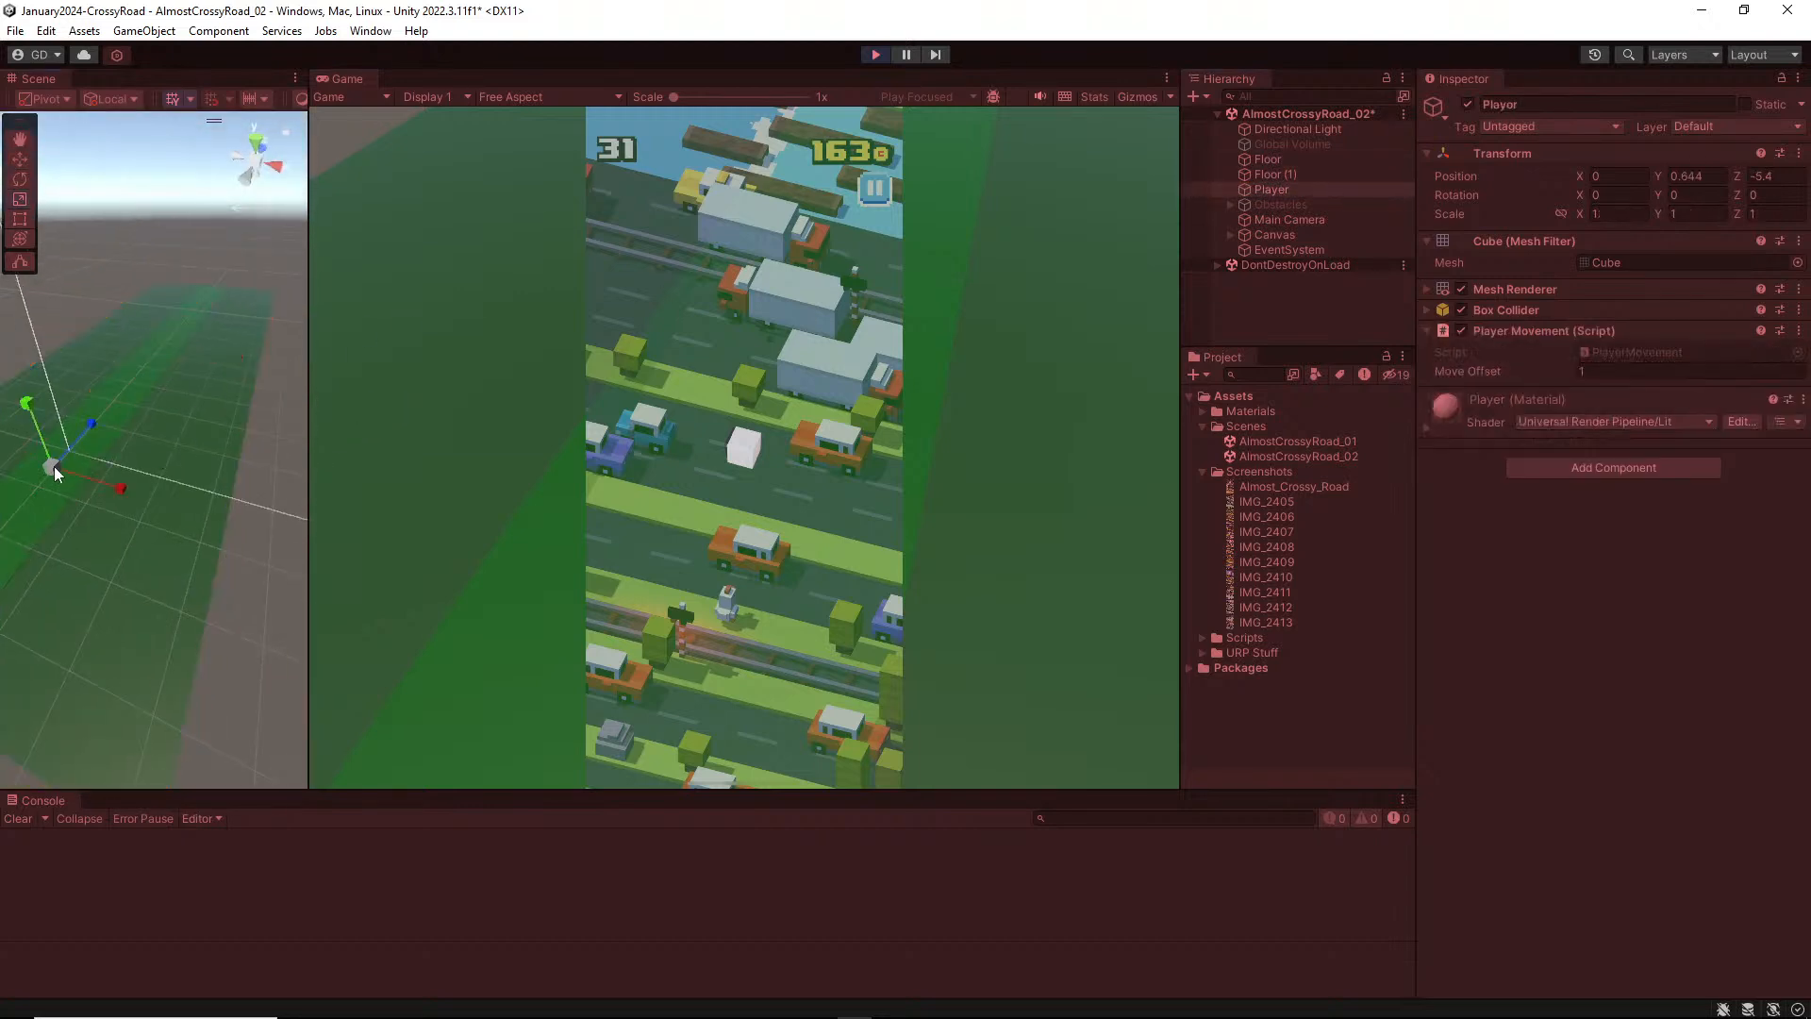
{"action": "key", "text": "f"}
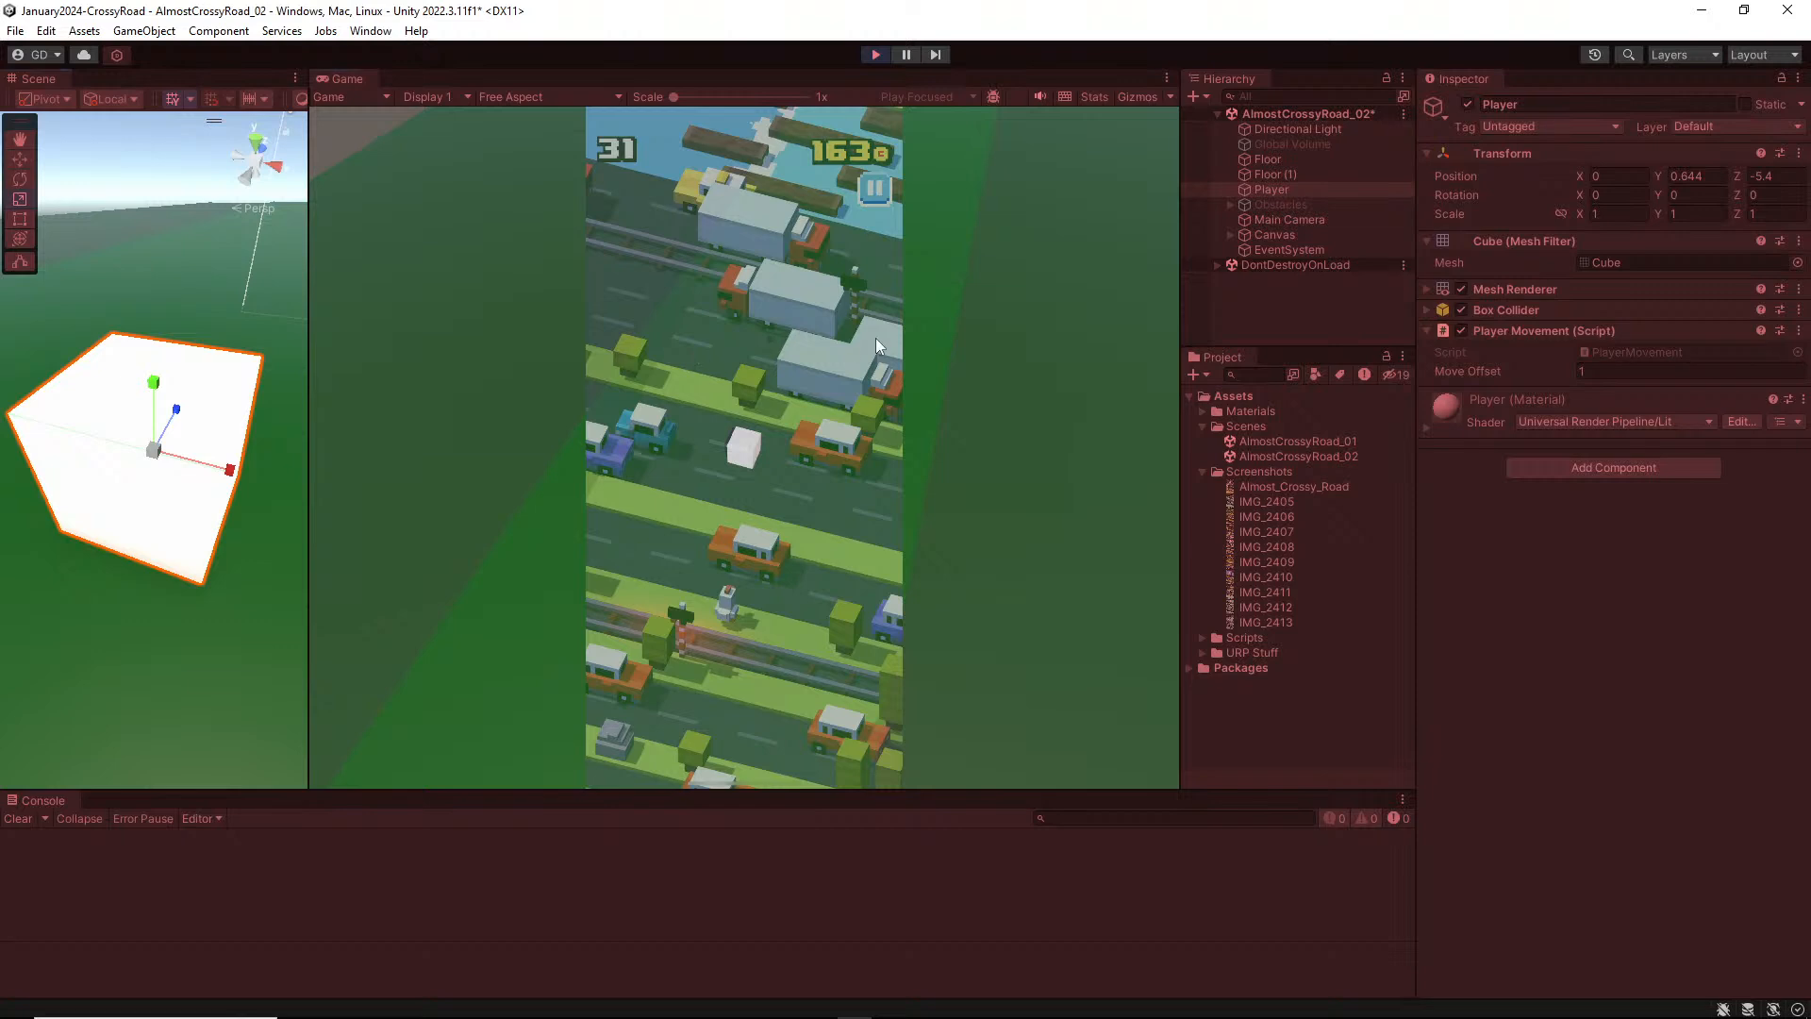
{"action": "key", "text": "w"}
{"action": "key", "text": "w"}
{"action": "key", "text": "w"}
{"action": "key", "text": "w"}
{"action": "key", "text": "w"}
{"action": "key", "text": "w"}
{"action": "key", "text": "w"}
{"action": "key", "text": "w"}
{"action": "key", "text": "w"}
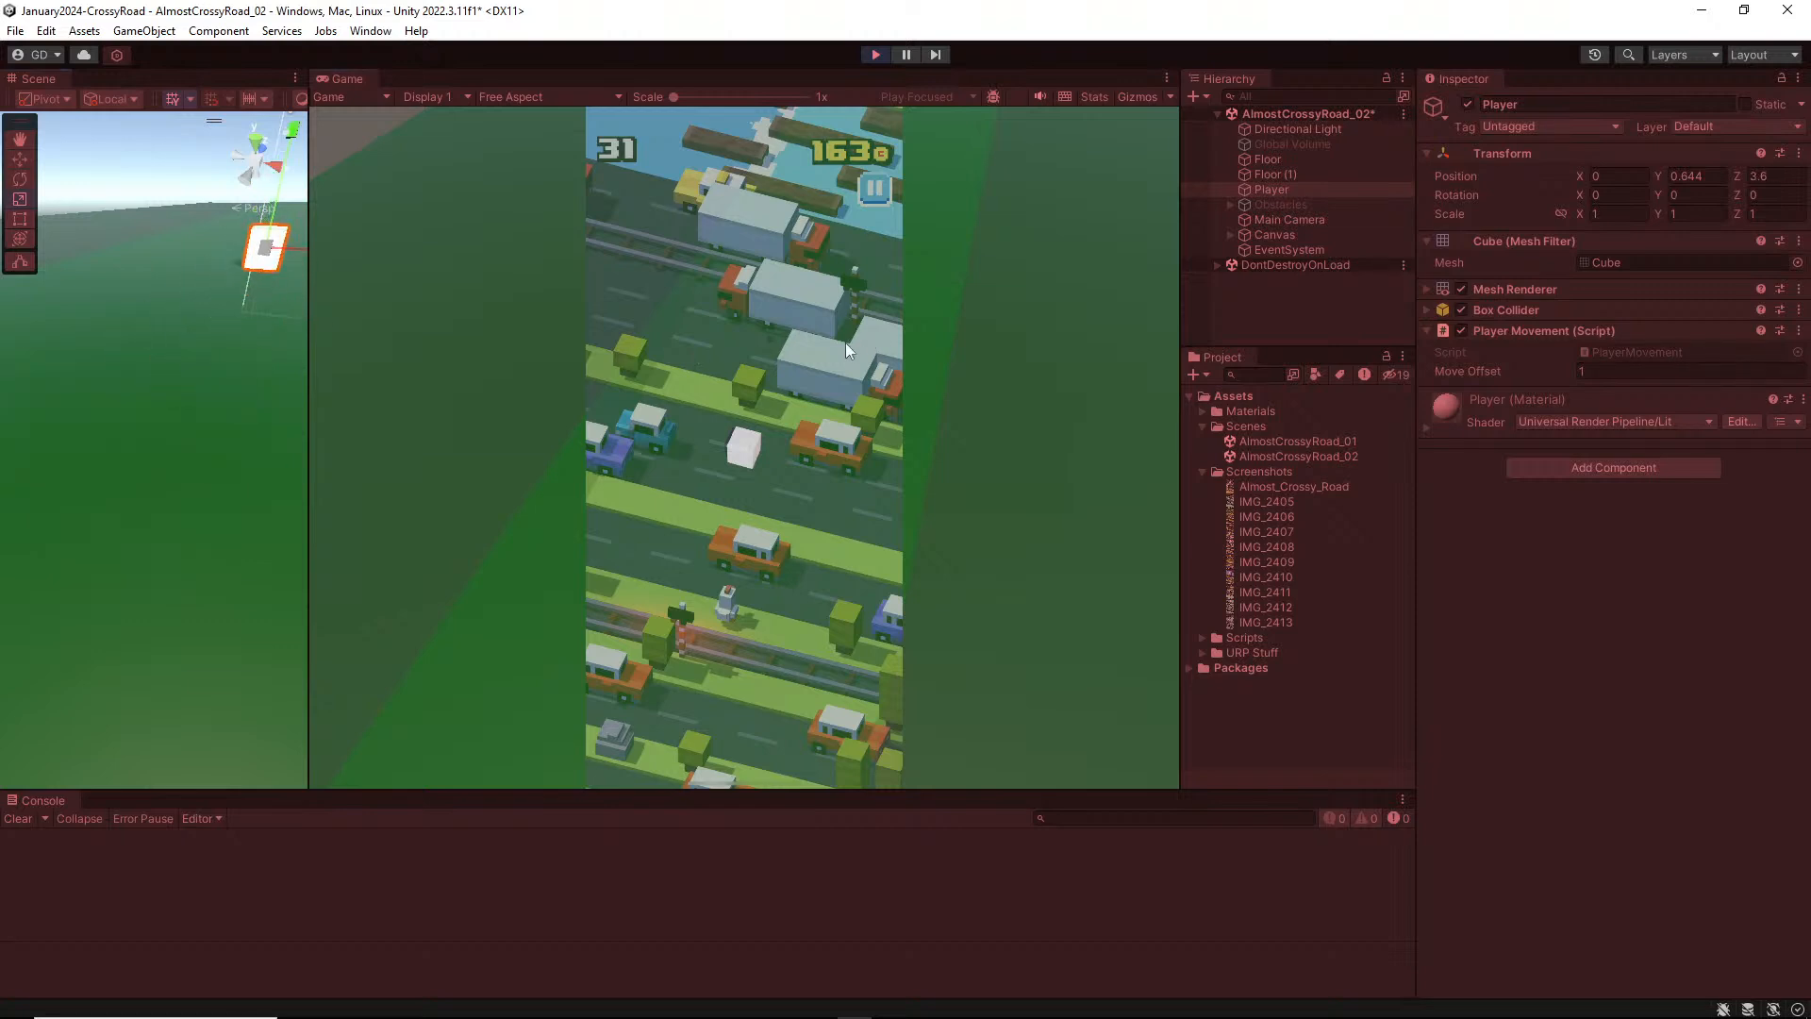
{"action": "key", "text": "w"}
{"action": "key", "text": "w"}
{"action": "key", "text": "w"}
{"action": "key", "text": "w"}
{"action": "key", "text": "w"}
{"action": "key", "text": "w"}
{"action": "key", "text": "w"}
{"action": "key", "text": "w"}
{"action": "key", "text": "w"}
{"action": "key", "text": "w"}
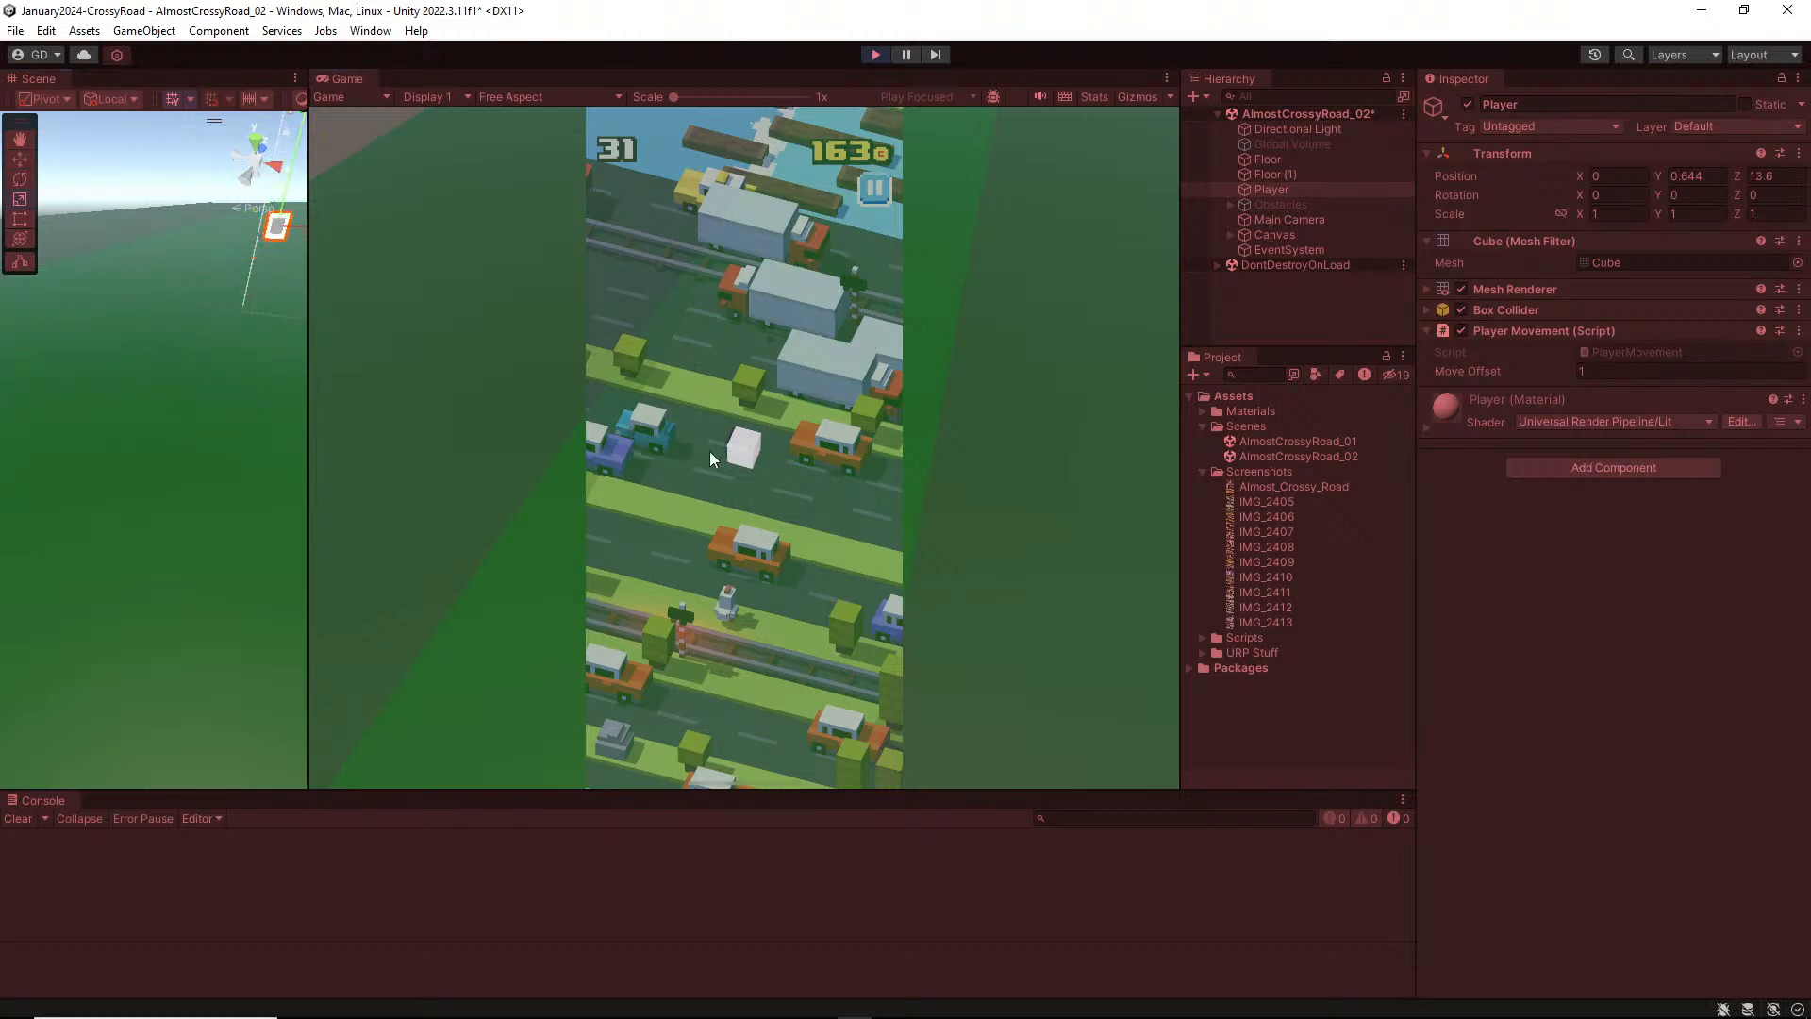
Step: Move the player backward step by step toward its starting area in the running scene
{"action": "key", "text": "s"}
{"action": "key", "text": "s"}
{"action": "key", "text": "s"}
{"action": "key", "text": "s"}
{"action": "key", "text": "s"}
{"action": "key", "text": "s"}
{"action": "key", "text": "s"}
{"action": "key", "text": "s"}
{"action": "key", "text": "s"}
{"action": "key", "text": "s"}
{"action": "key", "text": "s"}
{"action": "key", "text": "s"}
{"action": "key", "text": "s"}
{"action": "key", "text": "s"}
{"action": "key", "text": "s"}
{"action": "key", "text": "s"}
{"action": "key", "text": "s"}
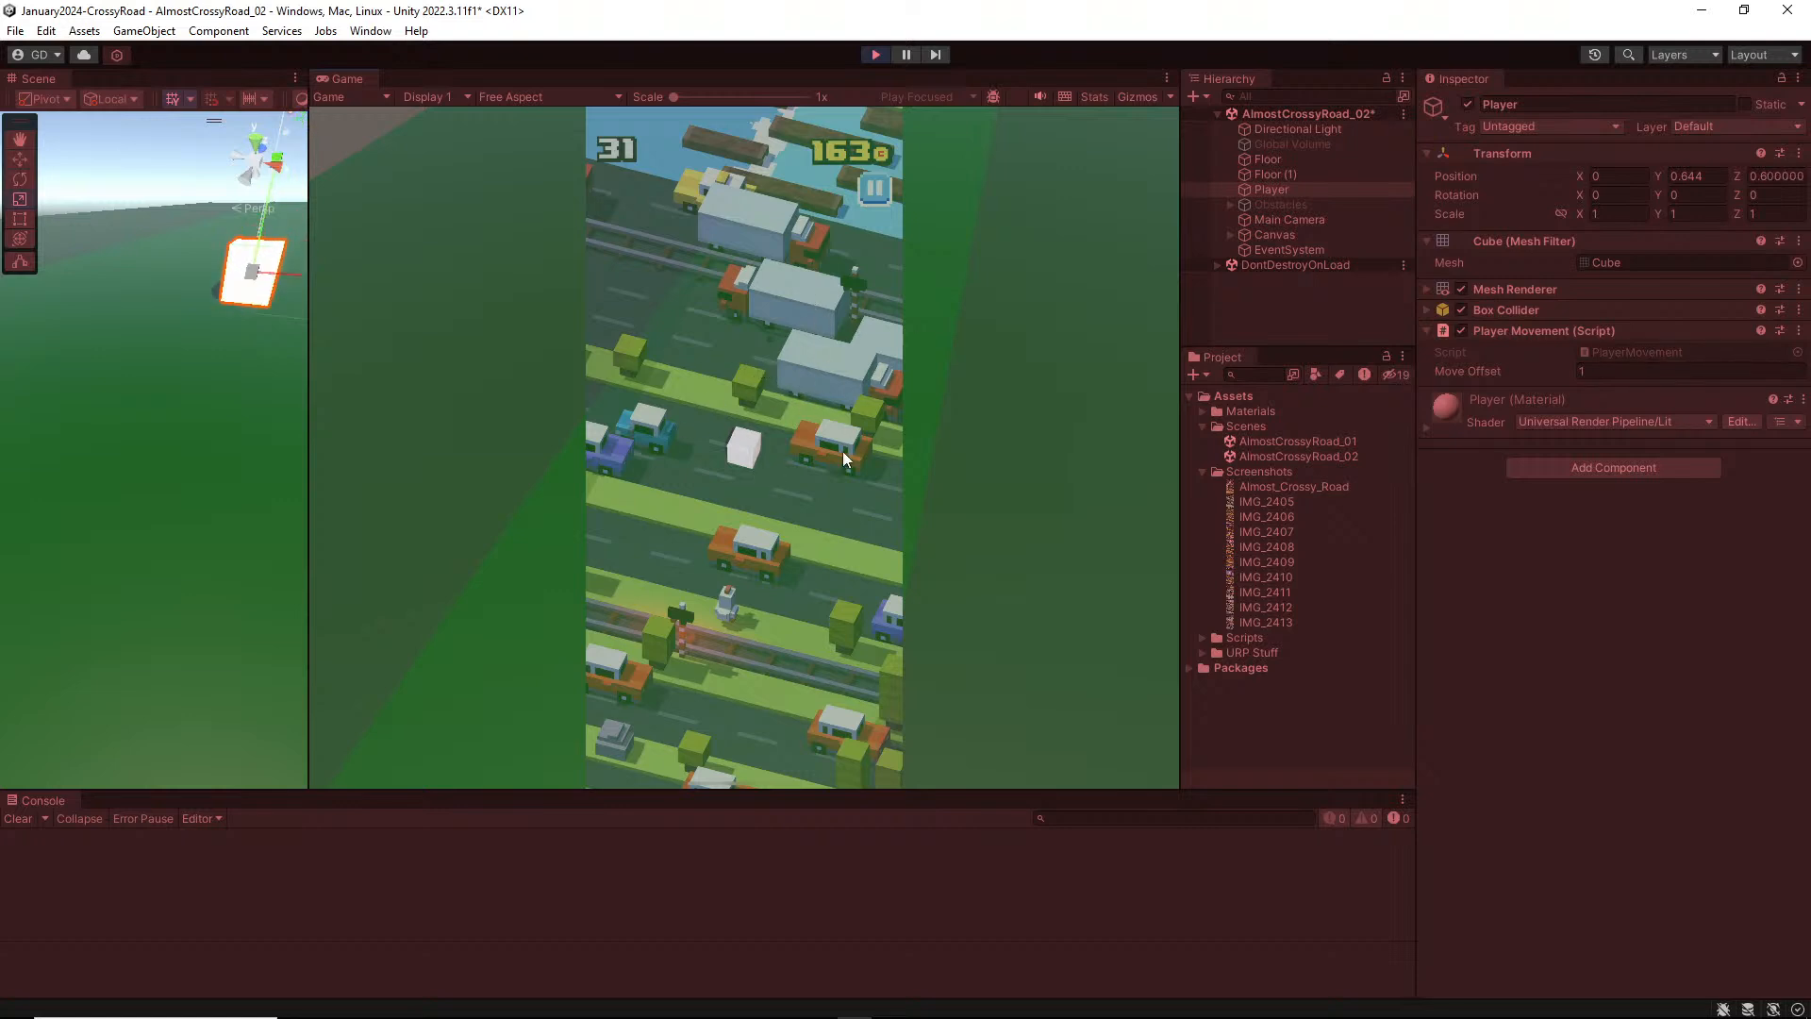
{"action": "key", "text": "s"}
{"action": "key", "text": "s"}
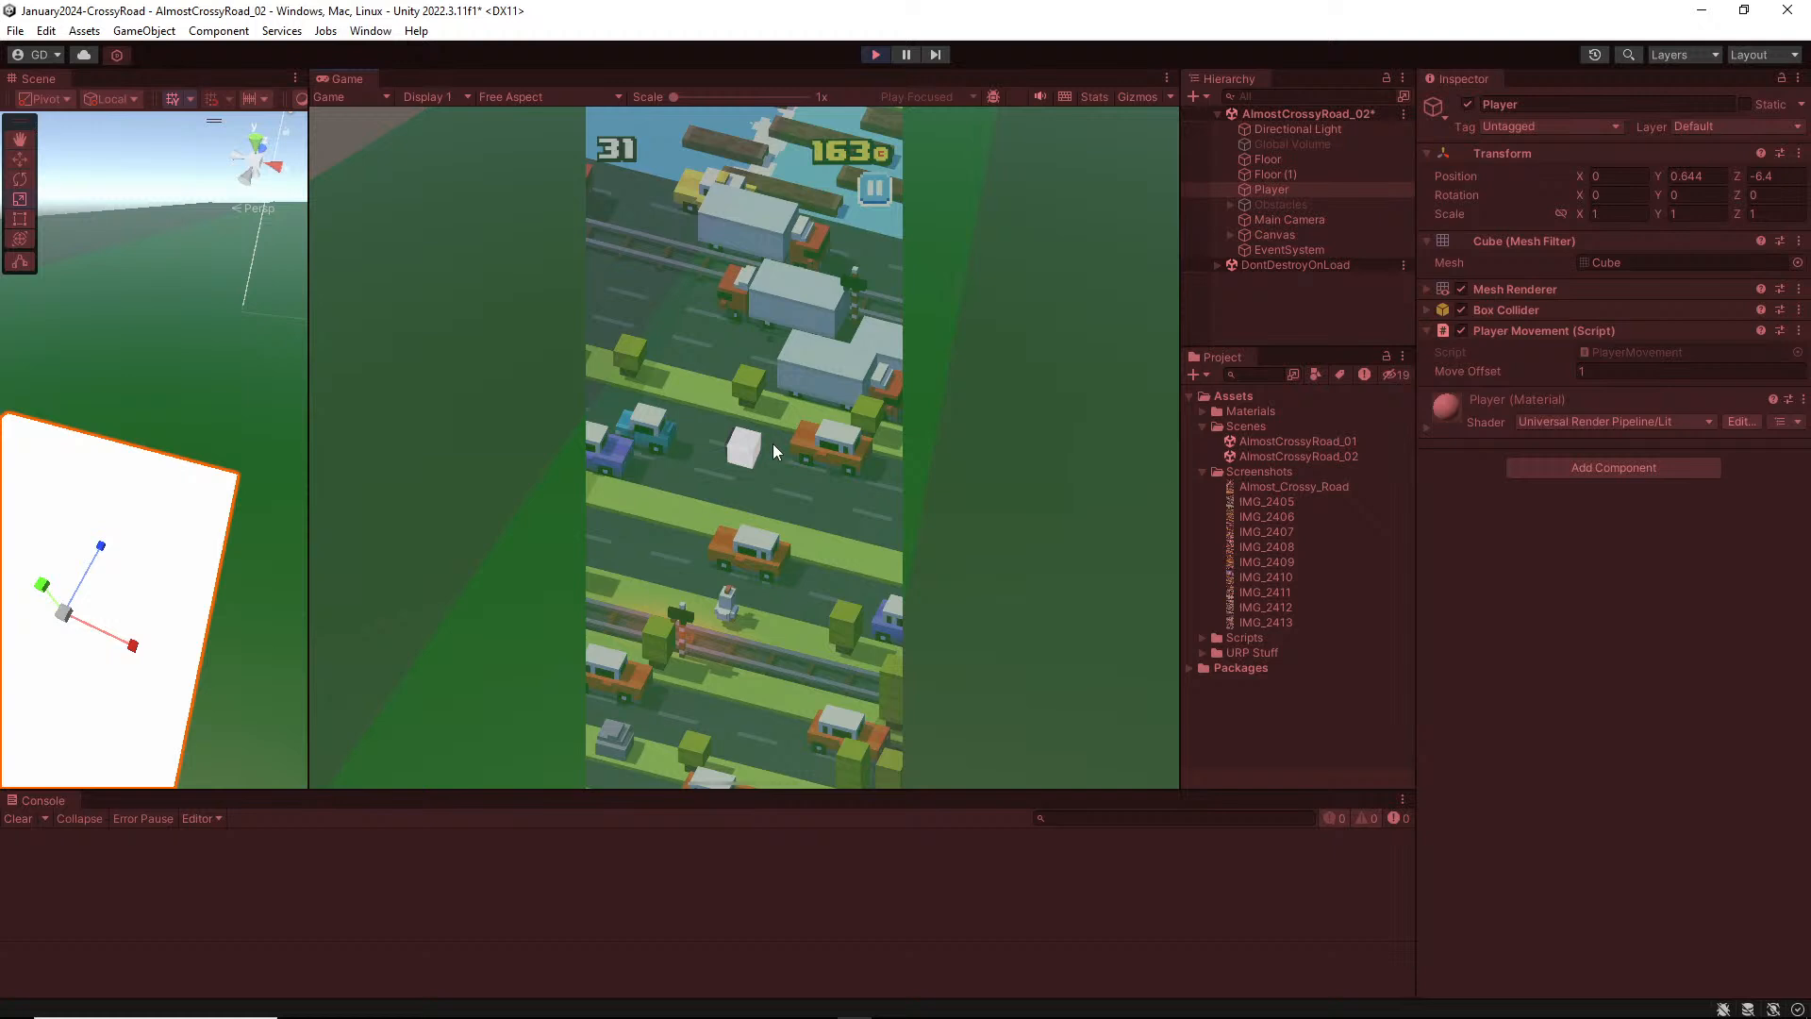
Step: Compare the running scene with the Canvas overlay disabled and re-enabled, and stop the scene
{"action": "left_click", "coordinate": [1304, 229]}
{"action": "left_click", "coordinate": [1467, 104]}
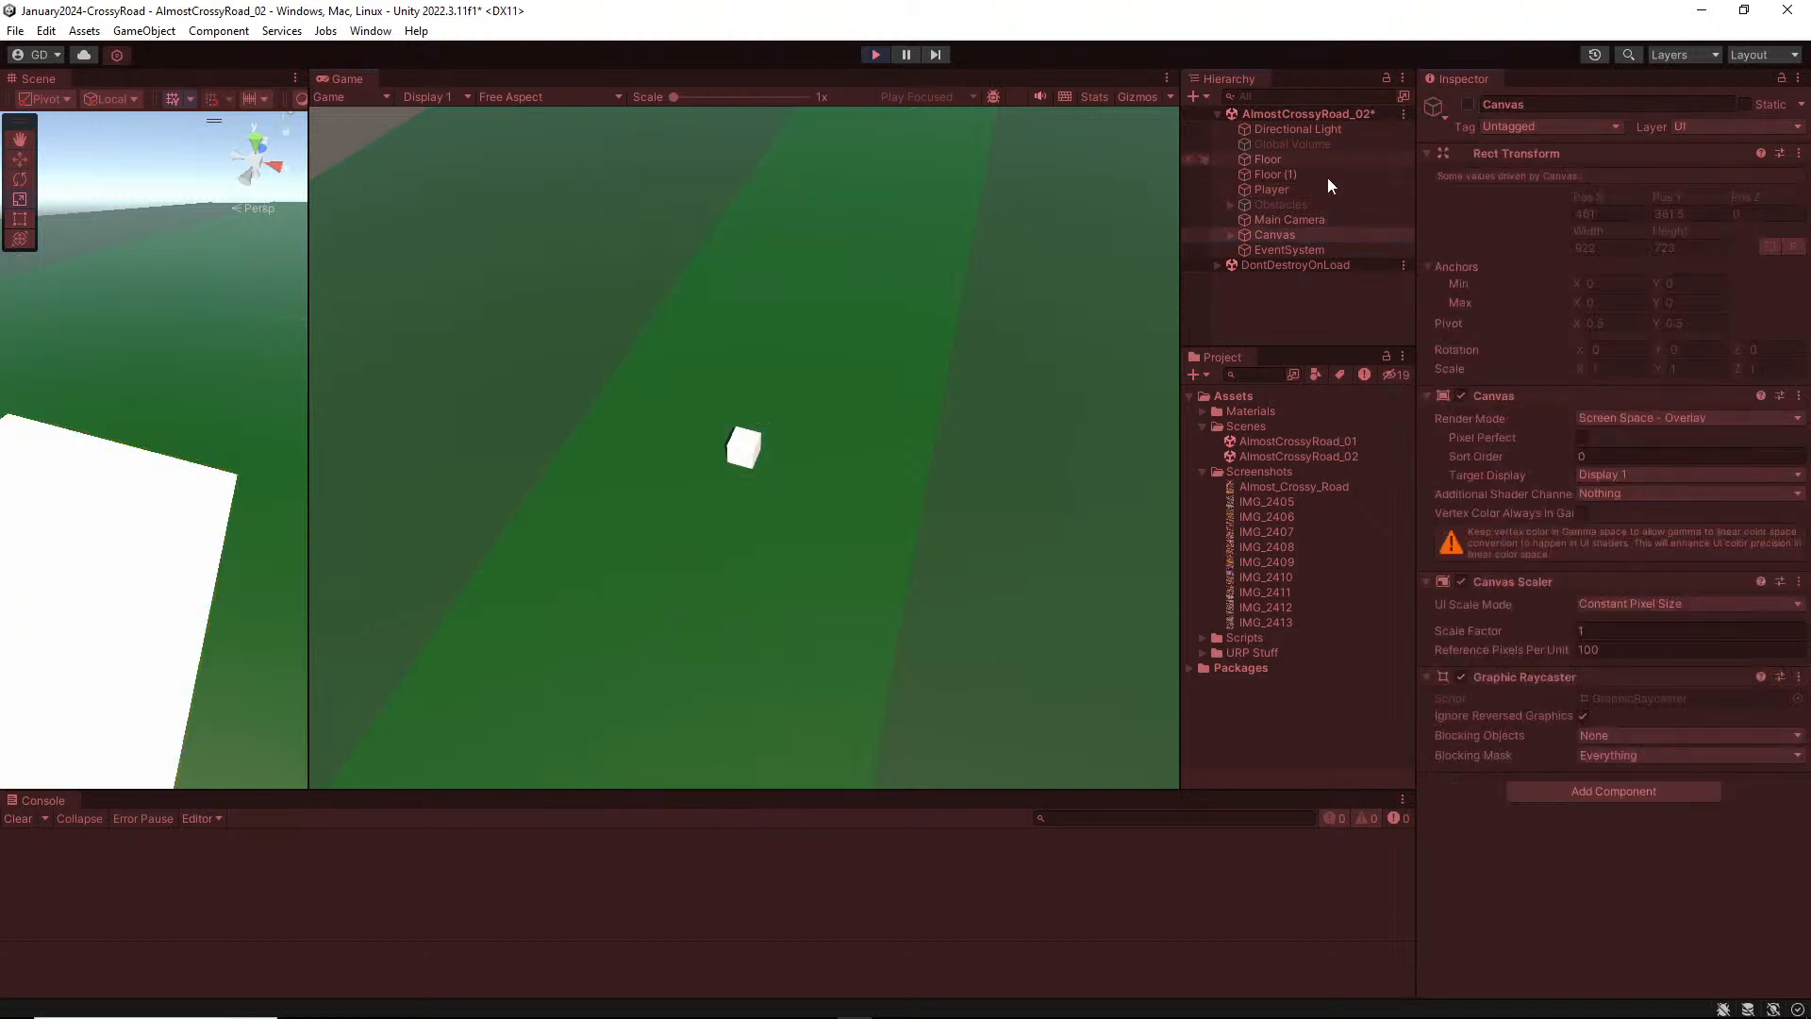
{"action": "left_click", "coordinate": [1468, 104]}
{"action": "left_click", "coordinate": [876, 55]}
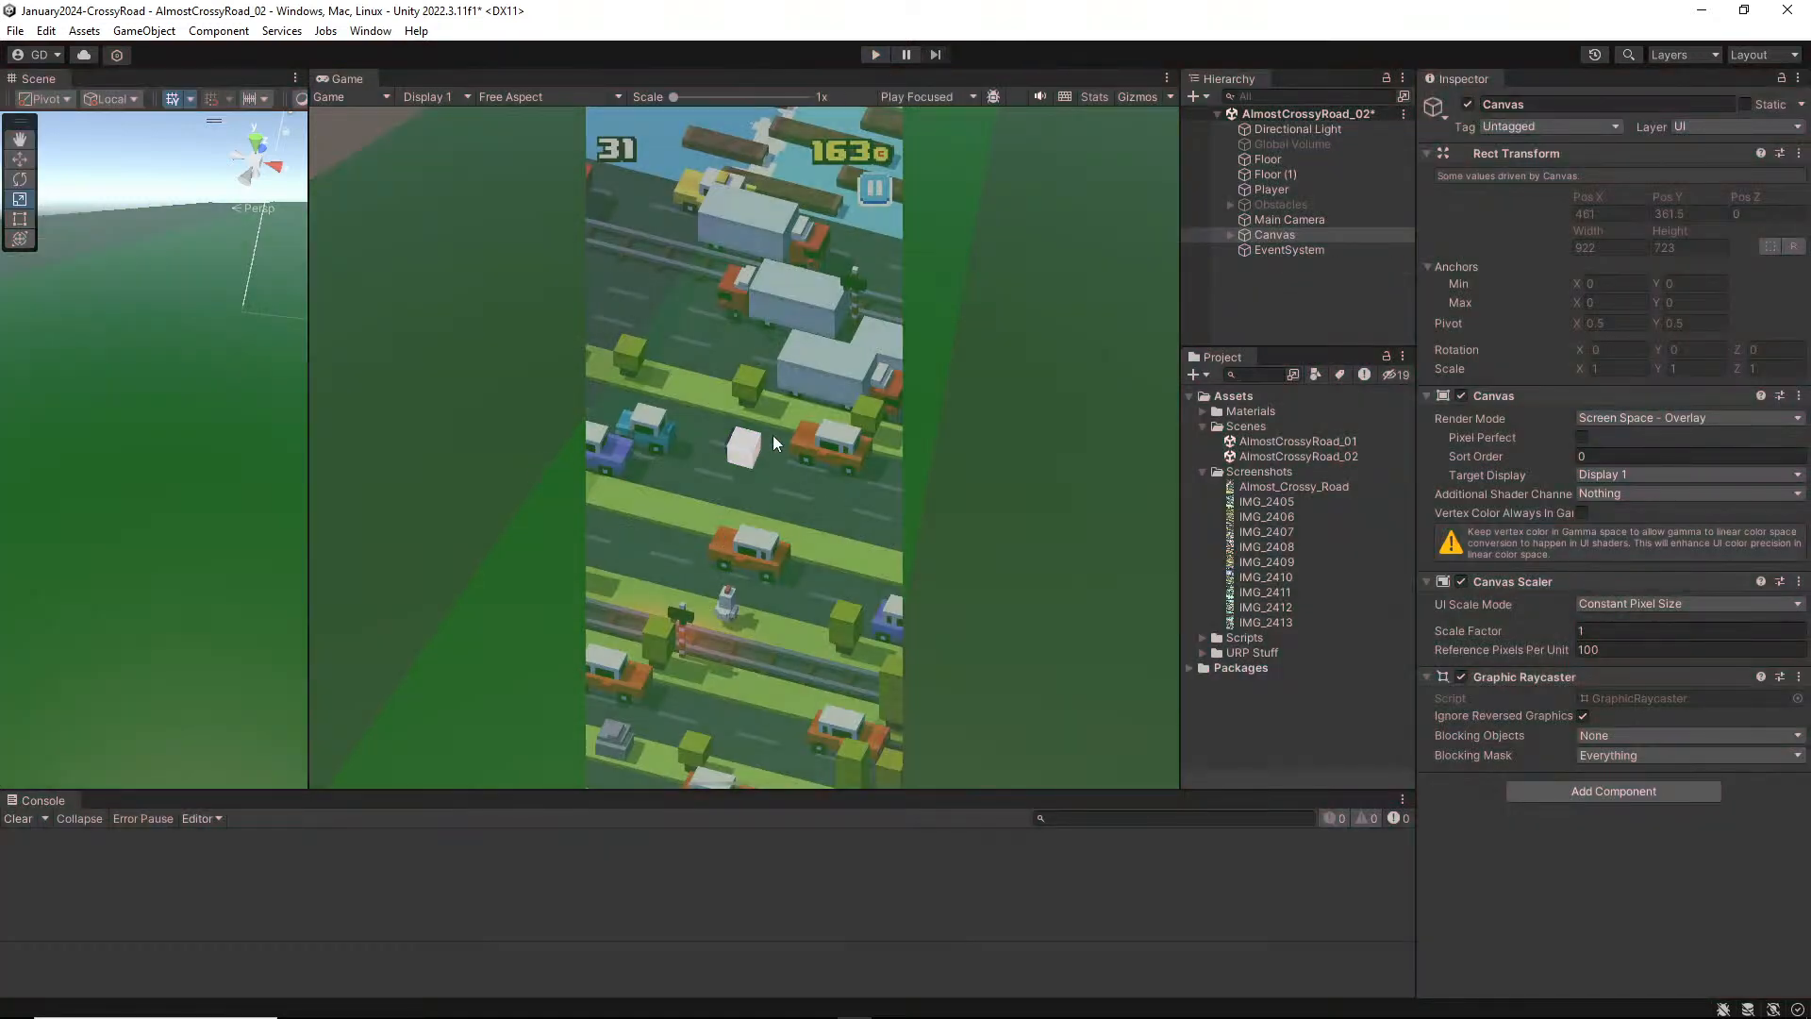
Step: Add a 3D Cube to the scene on the floor ahead of the player
{"action": "left_click", "coordinate": [146, 31]}
{"action": "mouse_move", "coordinate": [251, 138]}
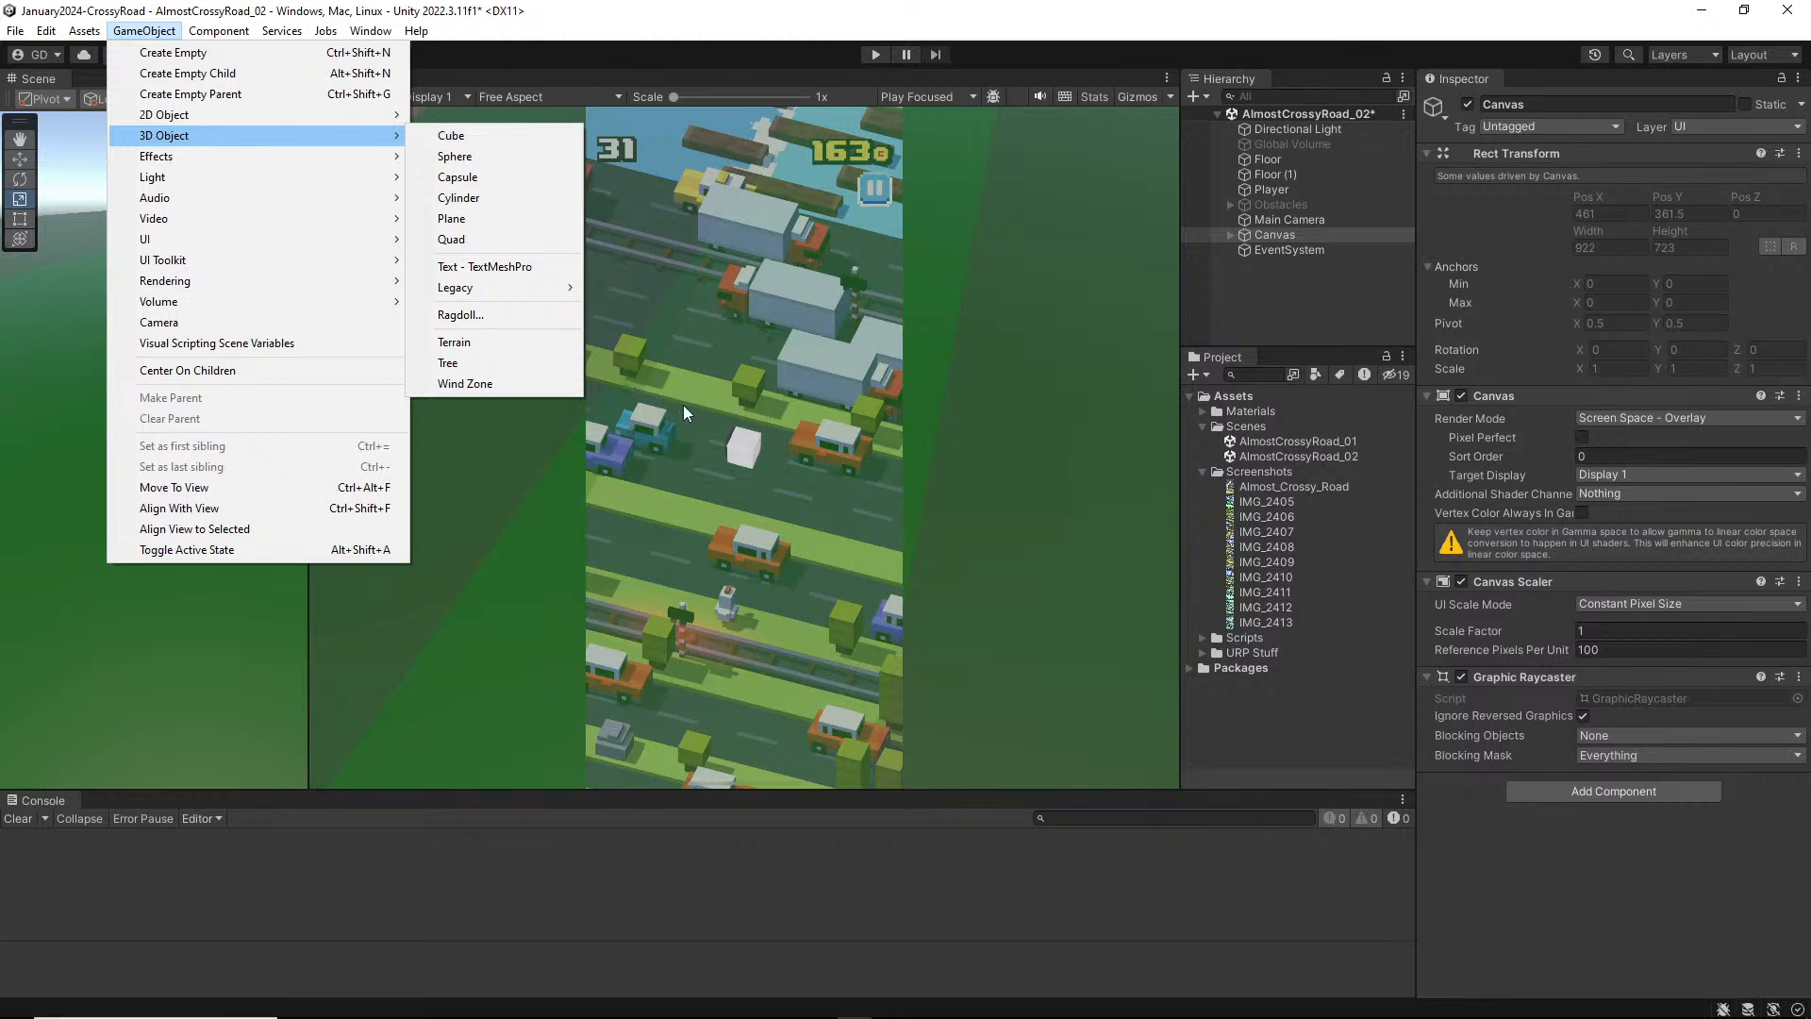
{"action": "left_click", "coordinate": [451, 134]}
{"action": "scroll", "coordinate": [258, 451], "scroll_direction": "down", "scroll_amount": 8}
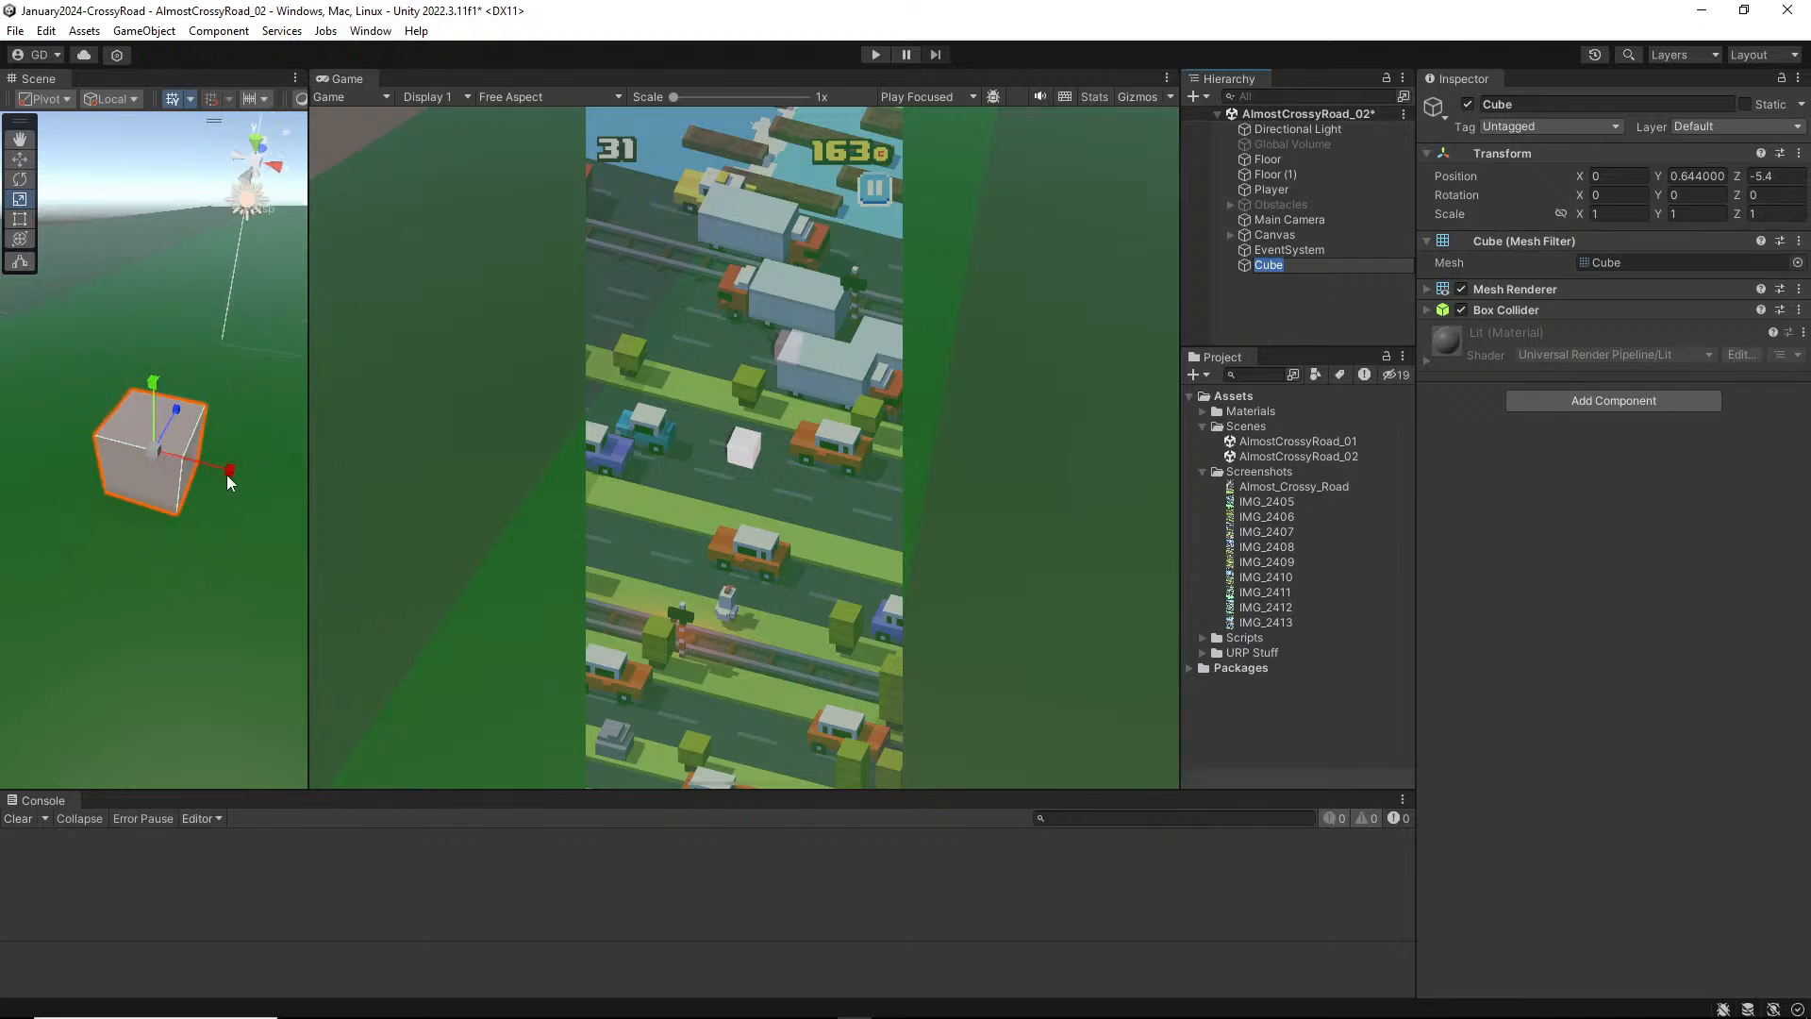
{"action": "scroll", "coordinate": [209, 538], "scroll_direction": "down", "scroll_amount": 2}
Step: Examine the new cube and the player from several angles, ending in an orthographic top view of the scene
{"action": "left_click_drag", "start_coordinate": [209, 538], "coordinate": [283, 666], "text": "alt"}
{"action": "left_click_drag", "start_coordinate": [174, 581], "coordinate": [396, 310], "text": "alt"}
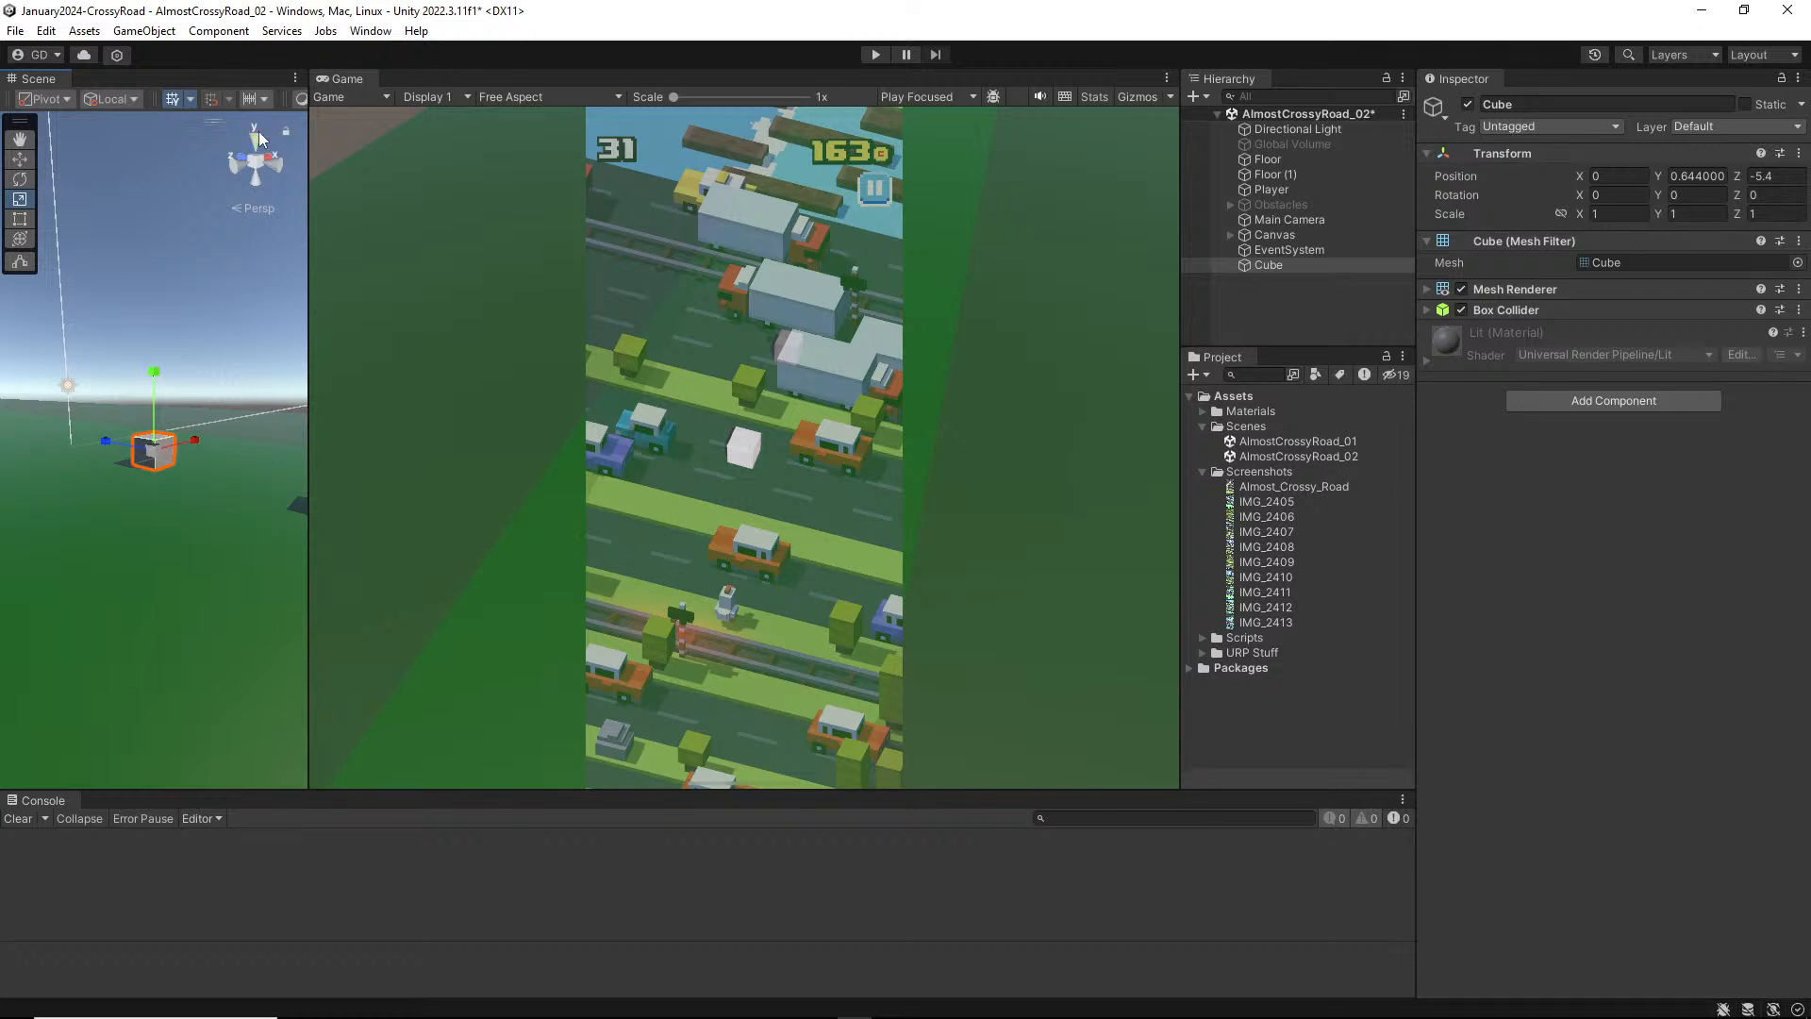
{"action": "left_click_drag", "start_coordinate": [283, 415], "coordinate": [104, 439], "text": "alt"}
{"action": "left_click_drag", "start_coordinate": [241, 331], "coordinate": [1714, 398], "text": "alt"}
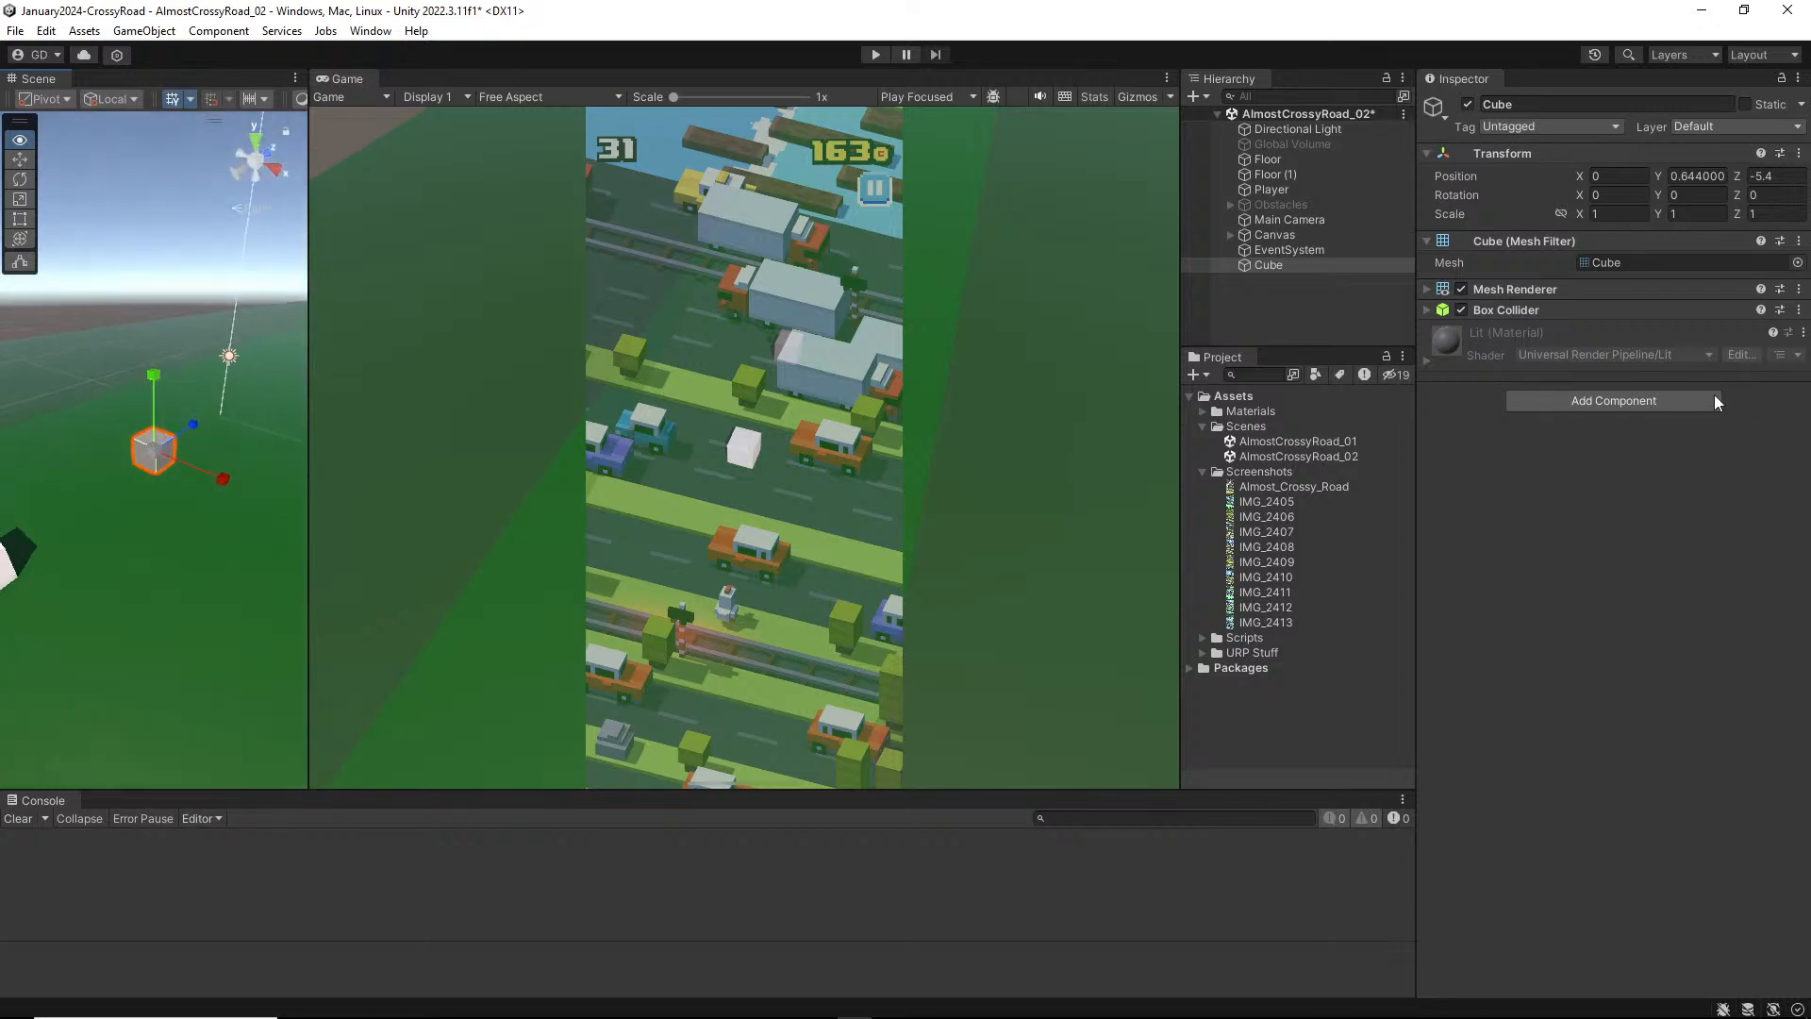
{"action": "mouse_move", "coordinate": [222, 401]}
{"action": "left_mouse_down", "text": "alt"}
{"action": "mouse_move", "coordinate": [416, 472]}
{"action": "mouse_move", "coordinate": [214, 386]}
{"action": "left_mouse_up", "text": "alt"}
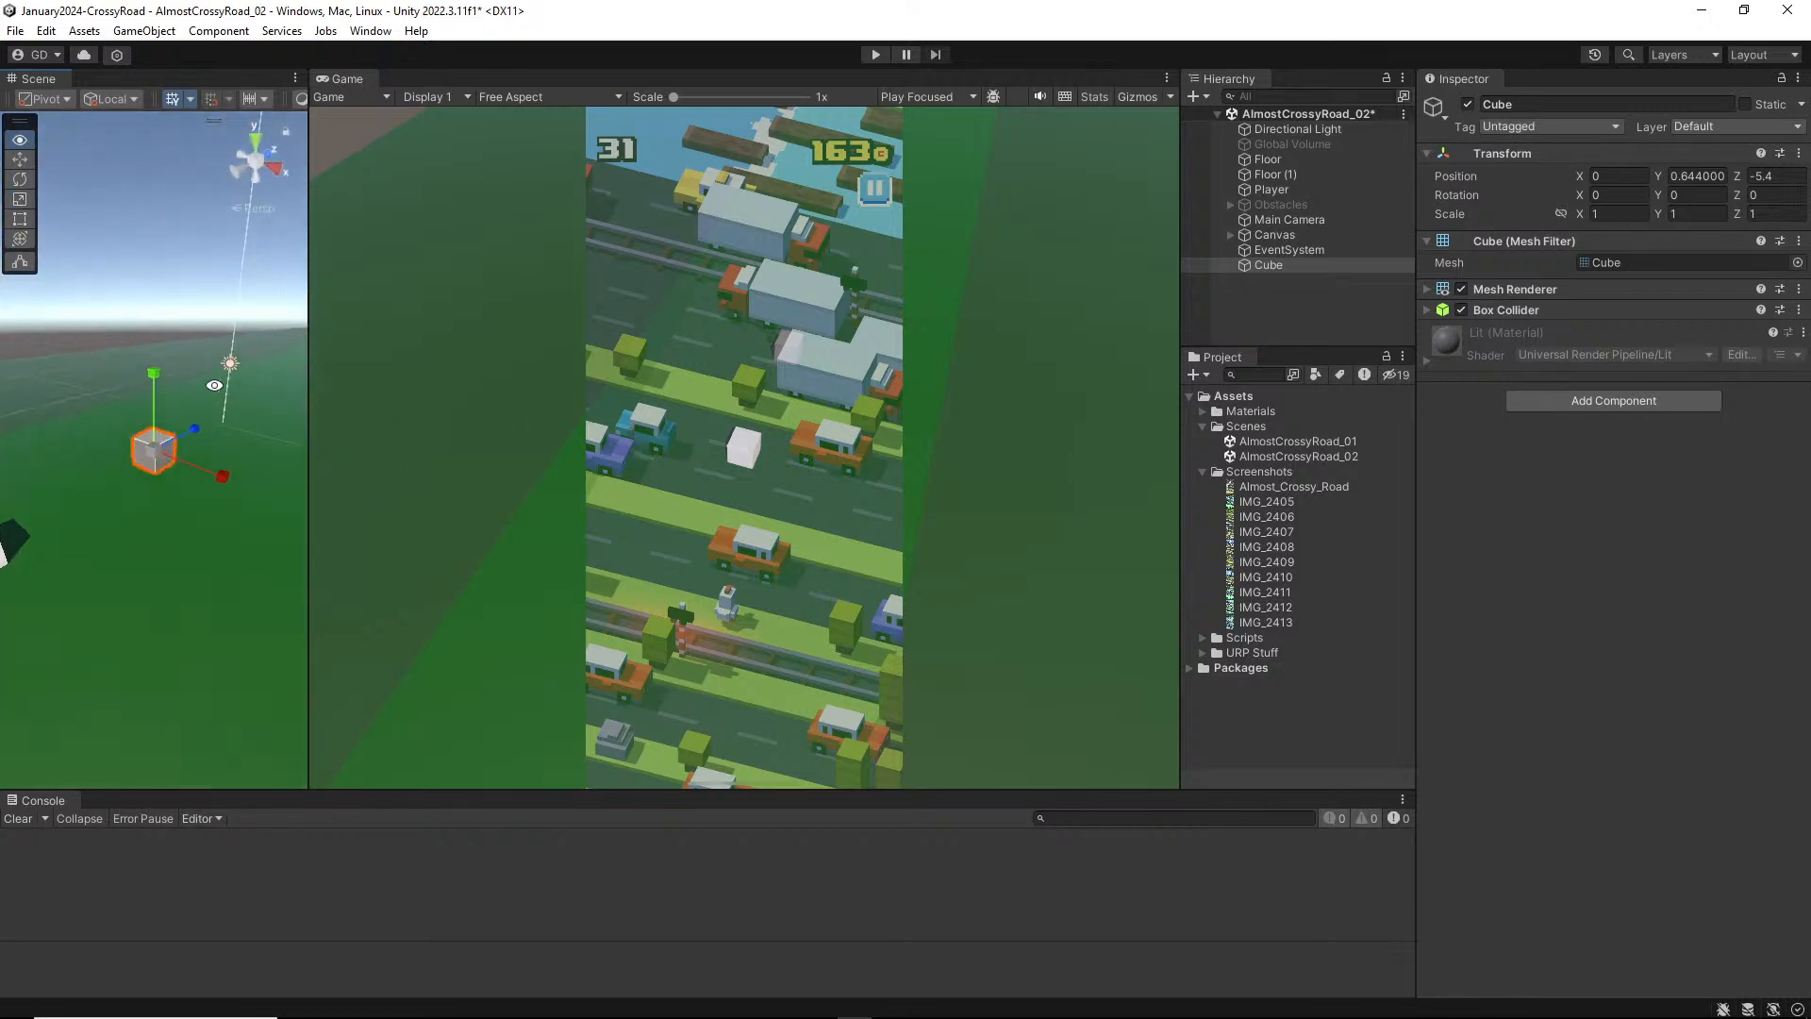
{"action": "left_click", "coordinate": [260, 148]}
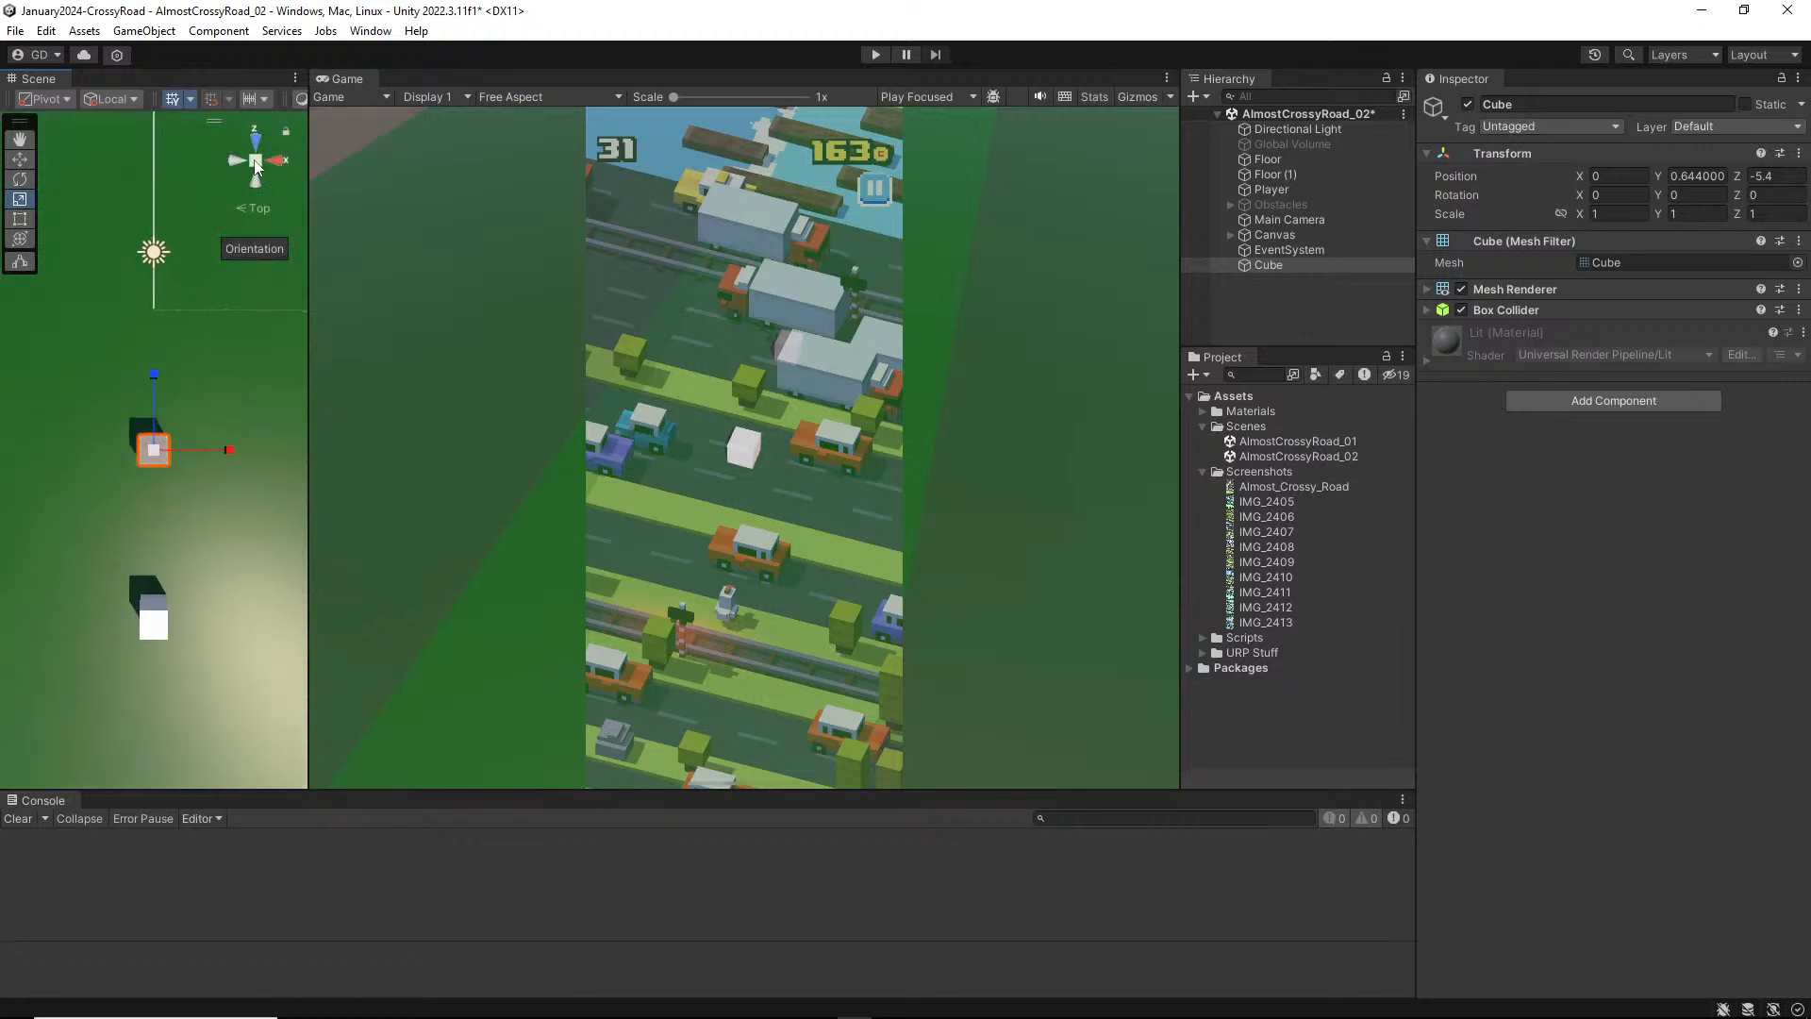
{"action": "left_click", "coordinate": [255, 162]}
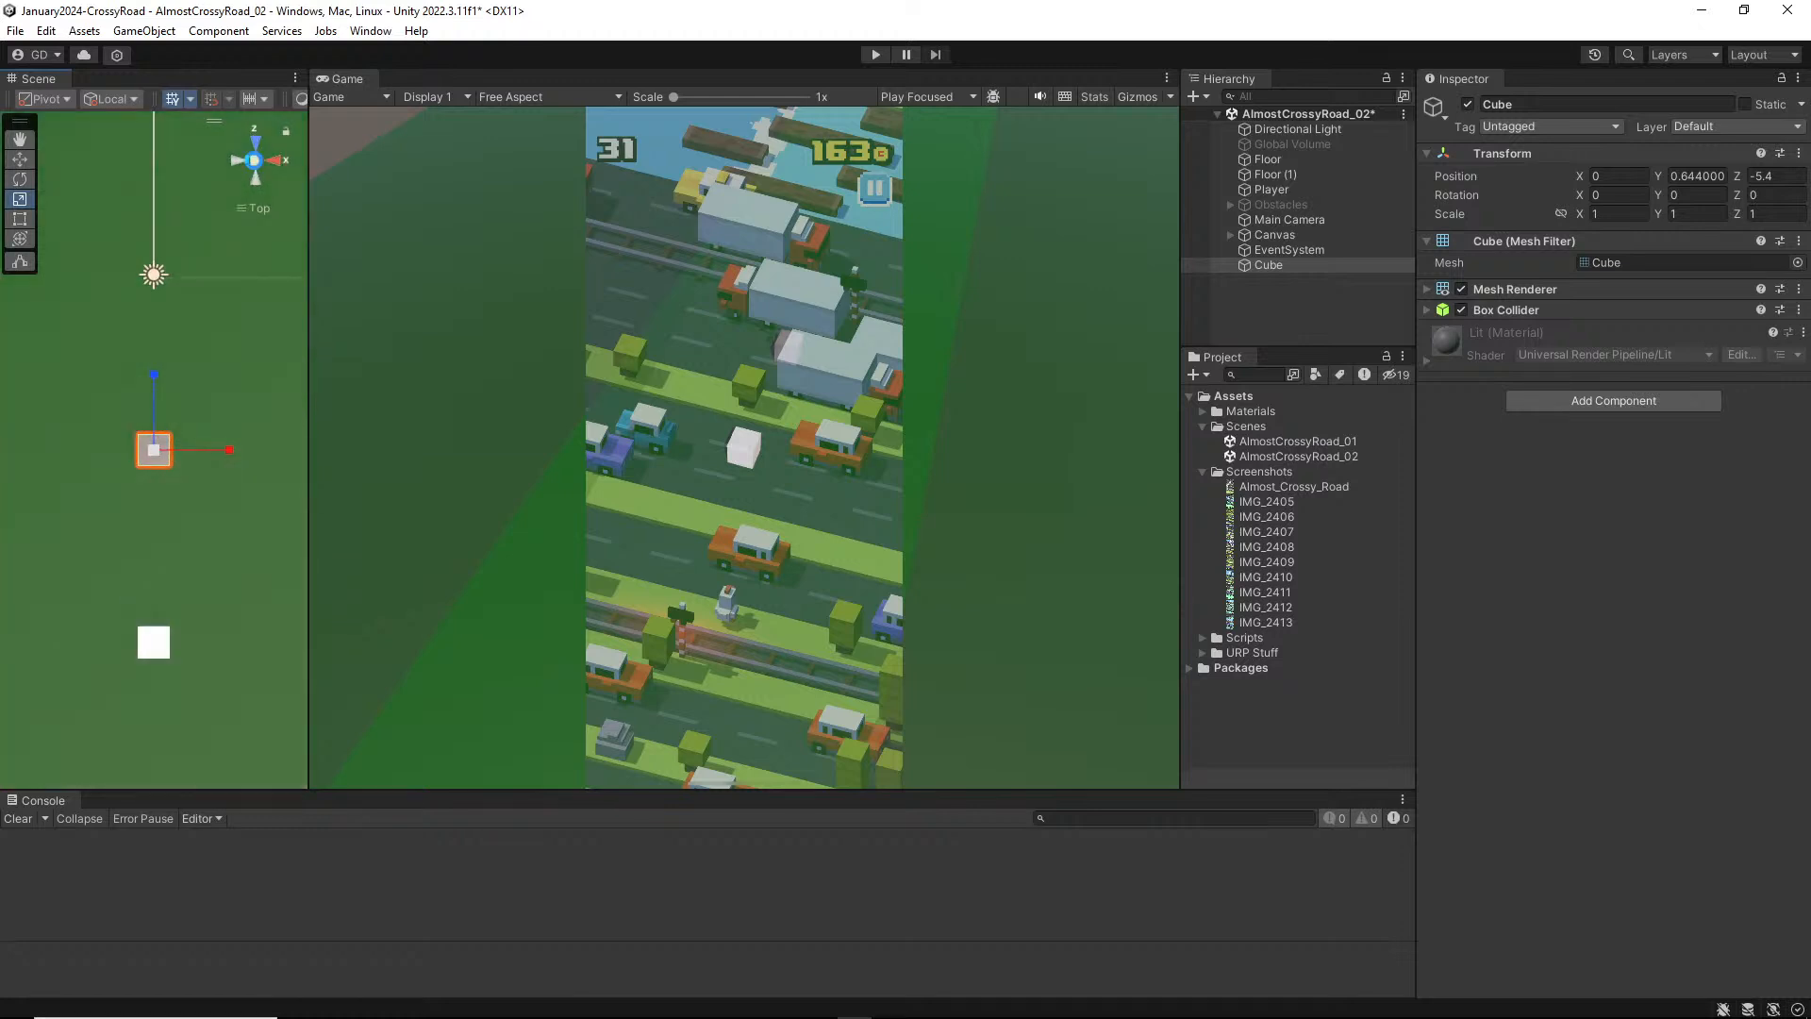
{"action": "scroll", "coordinate": [224, 410], "scroll_direction": "down", "scroll_amount": 3}
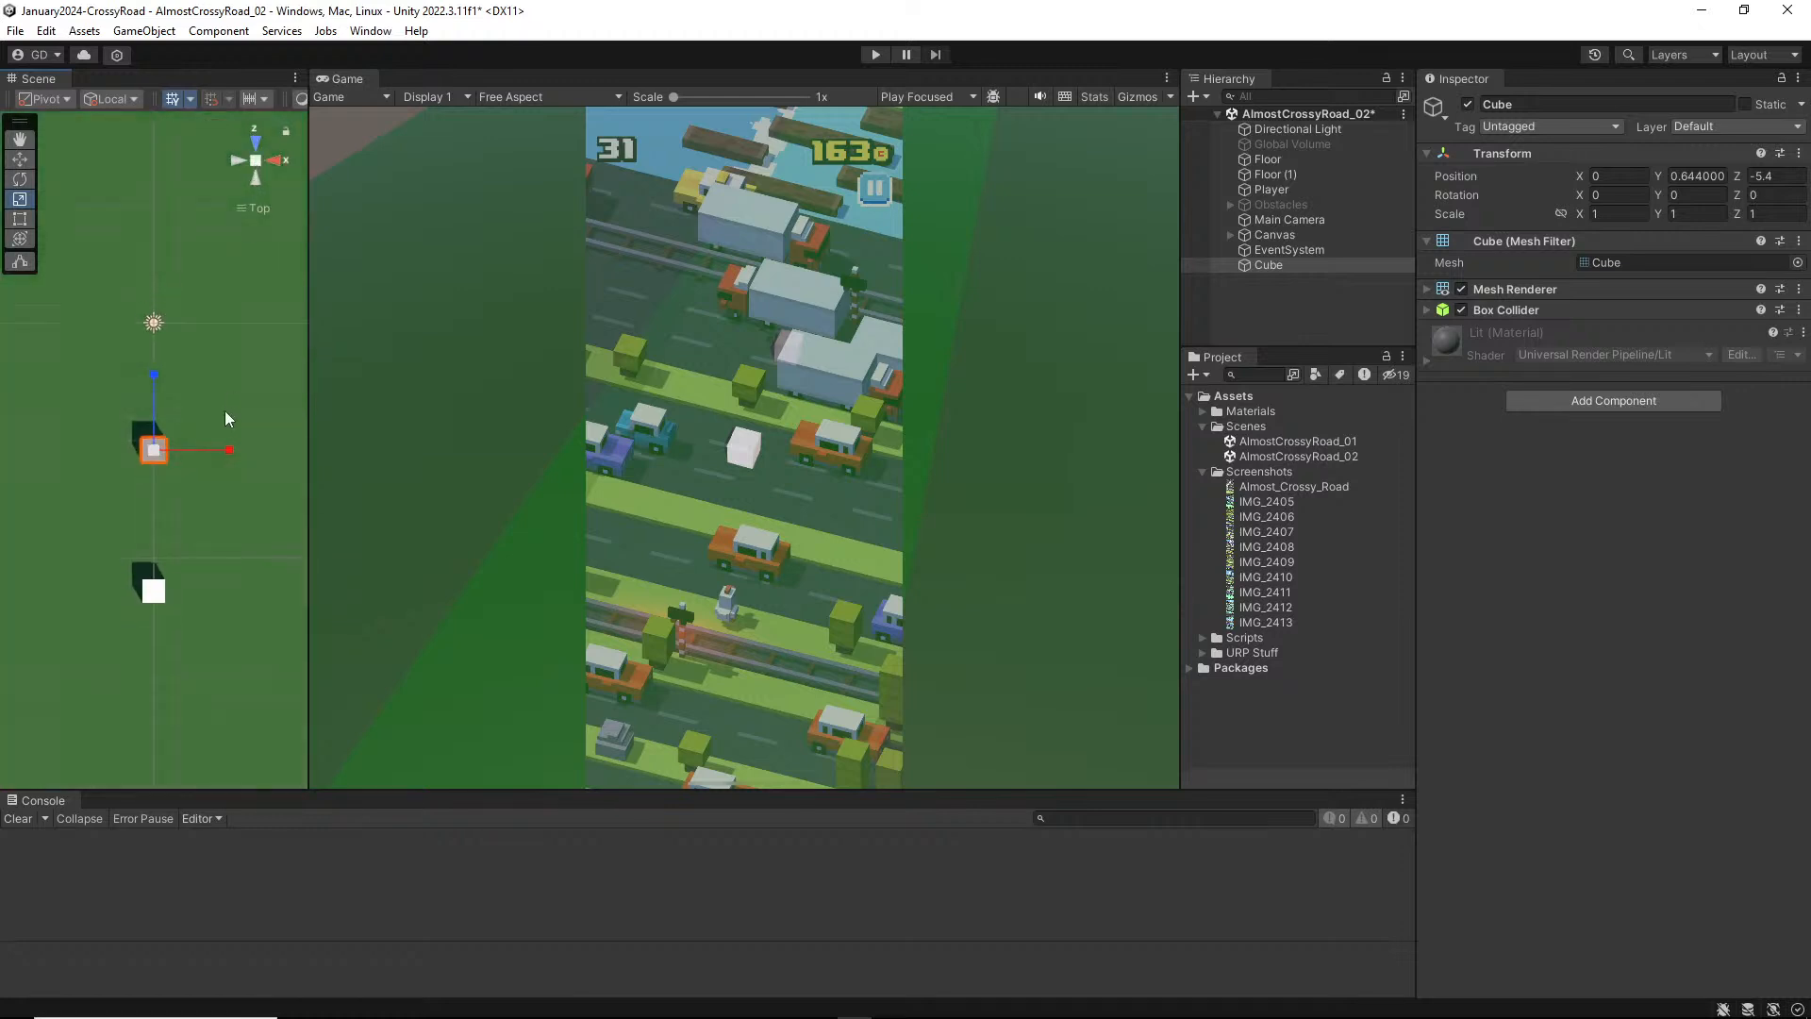
Step: Run the scene, compare the player's steps toward the cube in perspective and orthographic top views, and stop it
{"action": "left_click", "coordinate": [220, 415]}
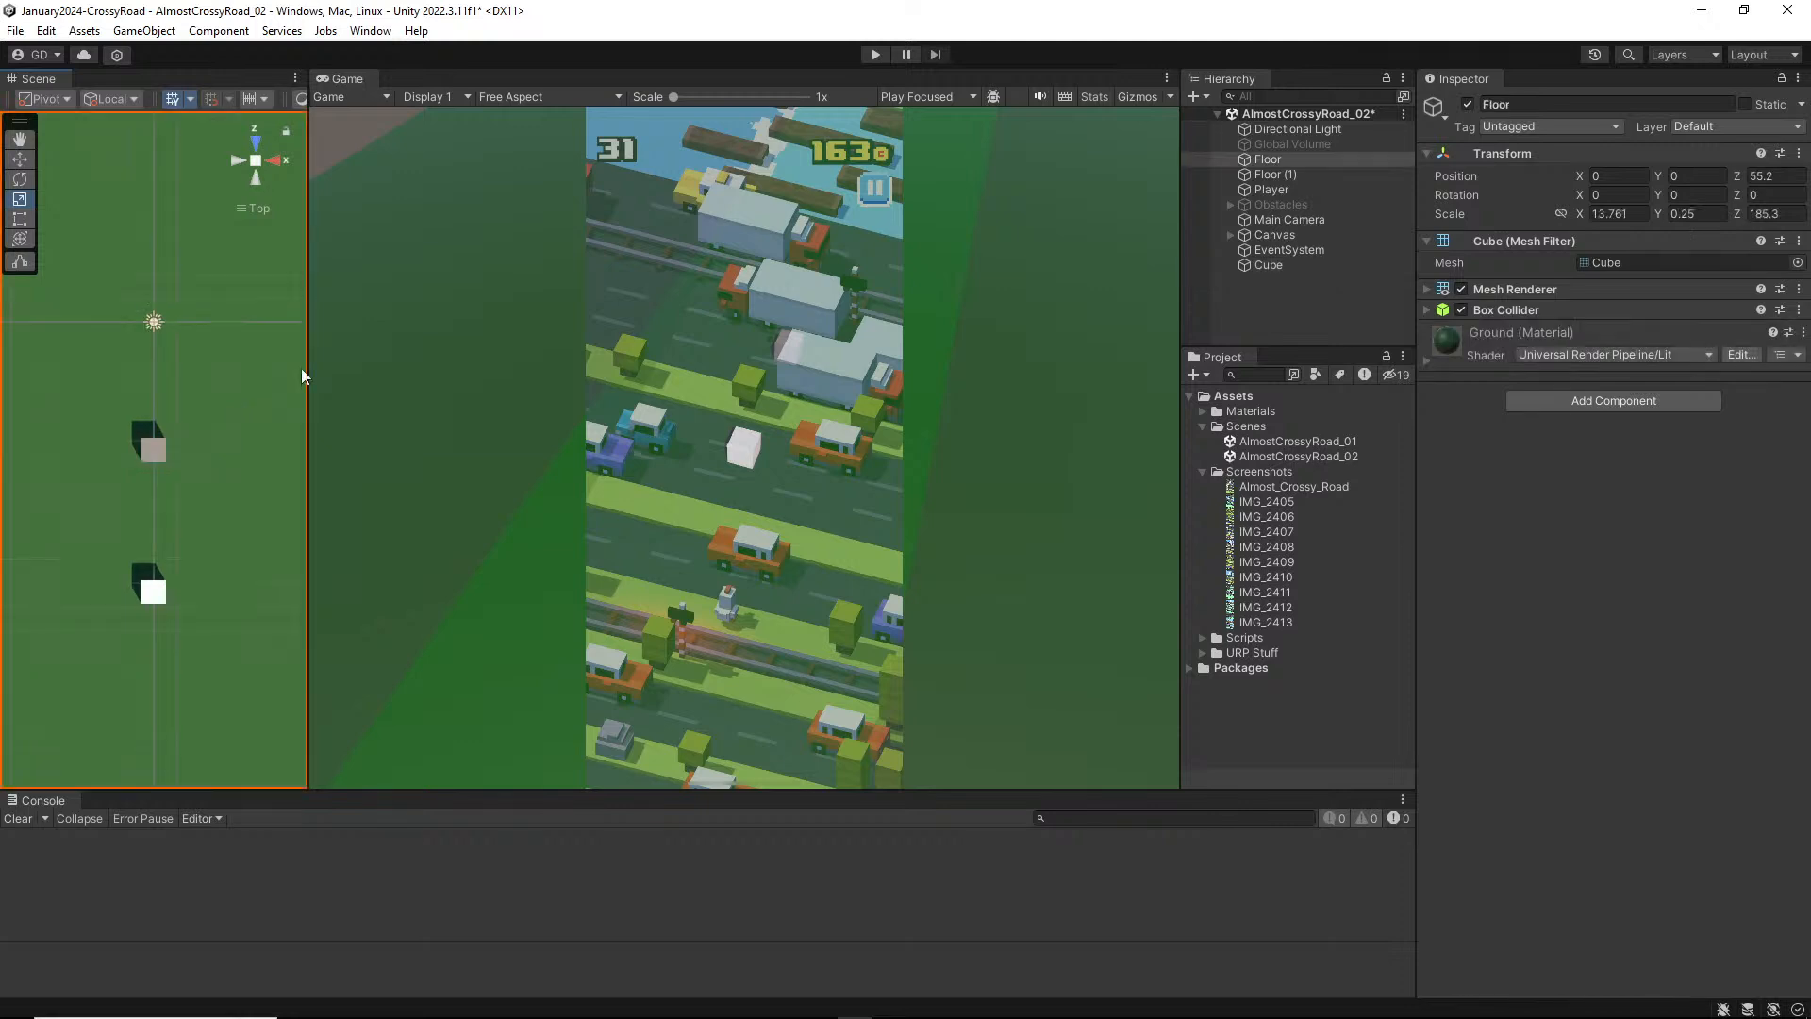
{"action": "left_click", "coordinate": [875, 55]}
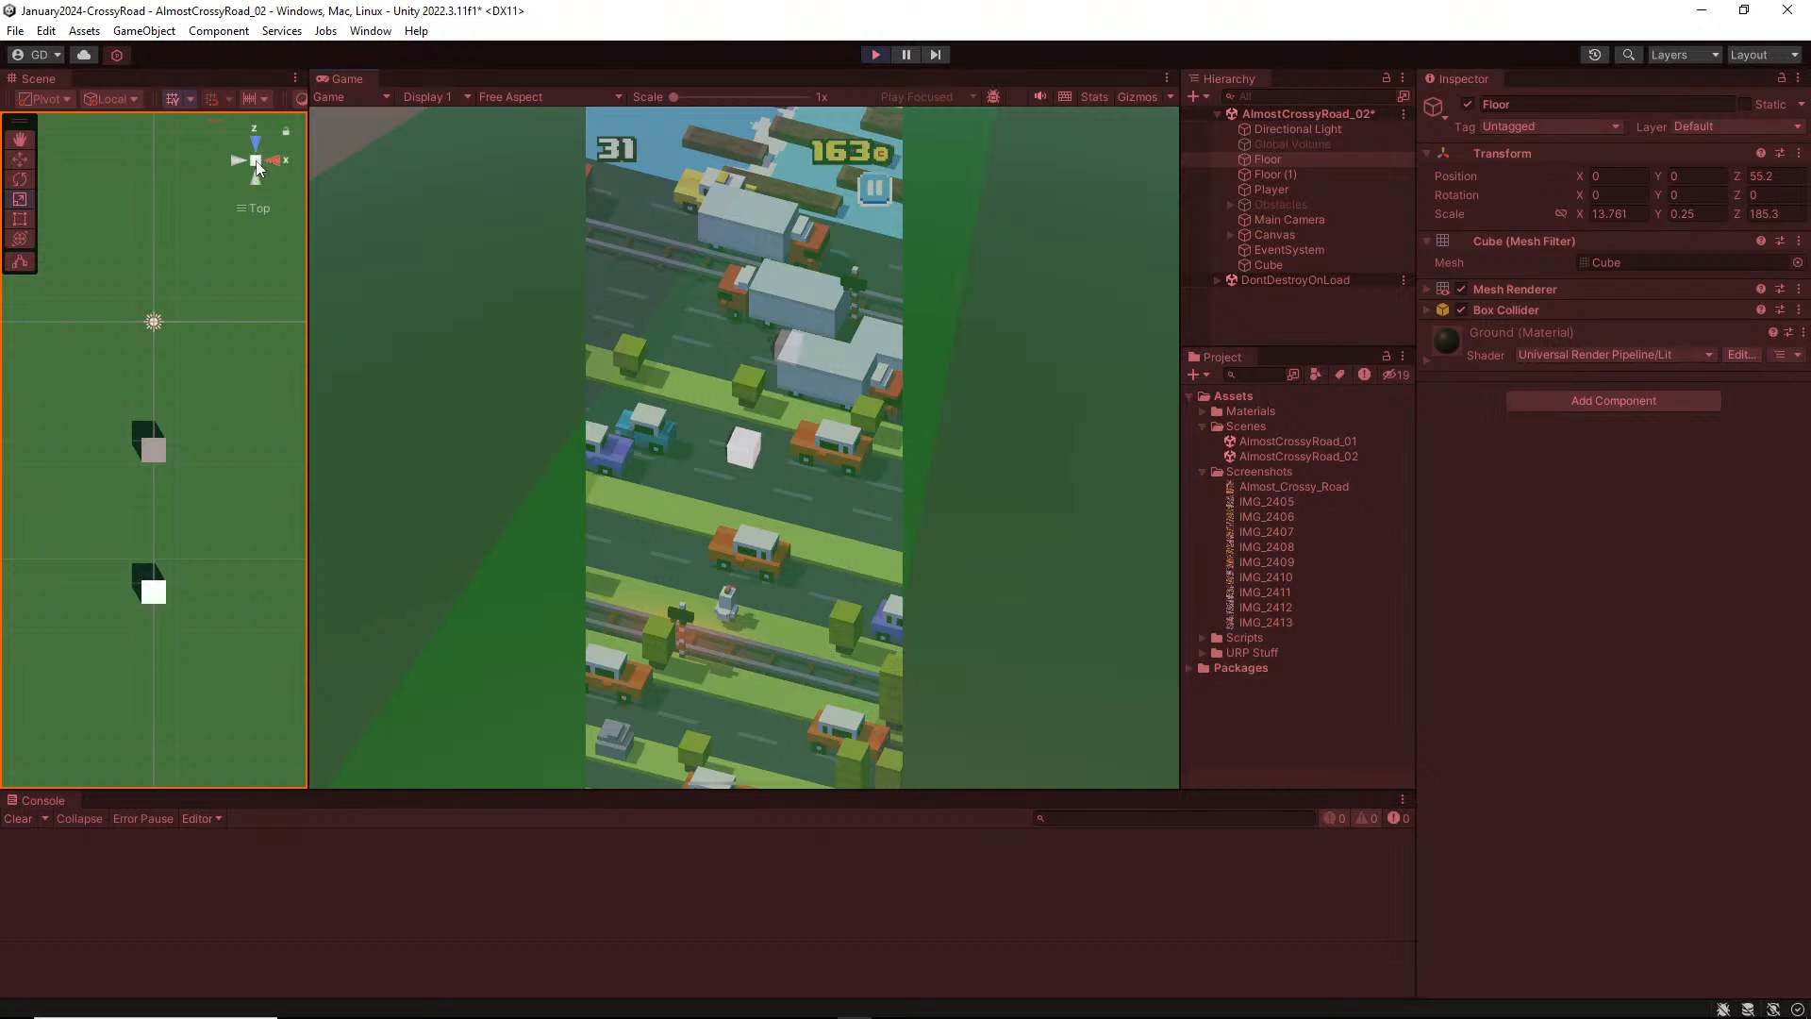
{"action": "left_click", "coordinate": [256, 162]}
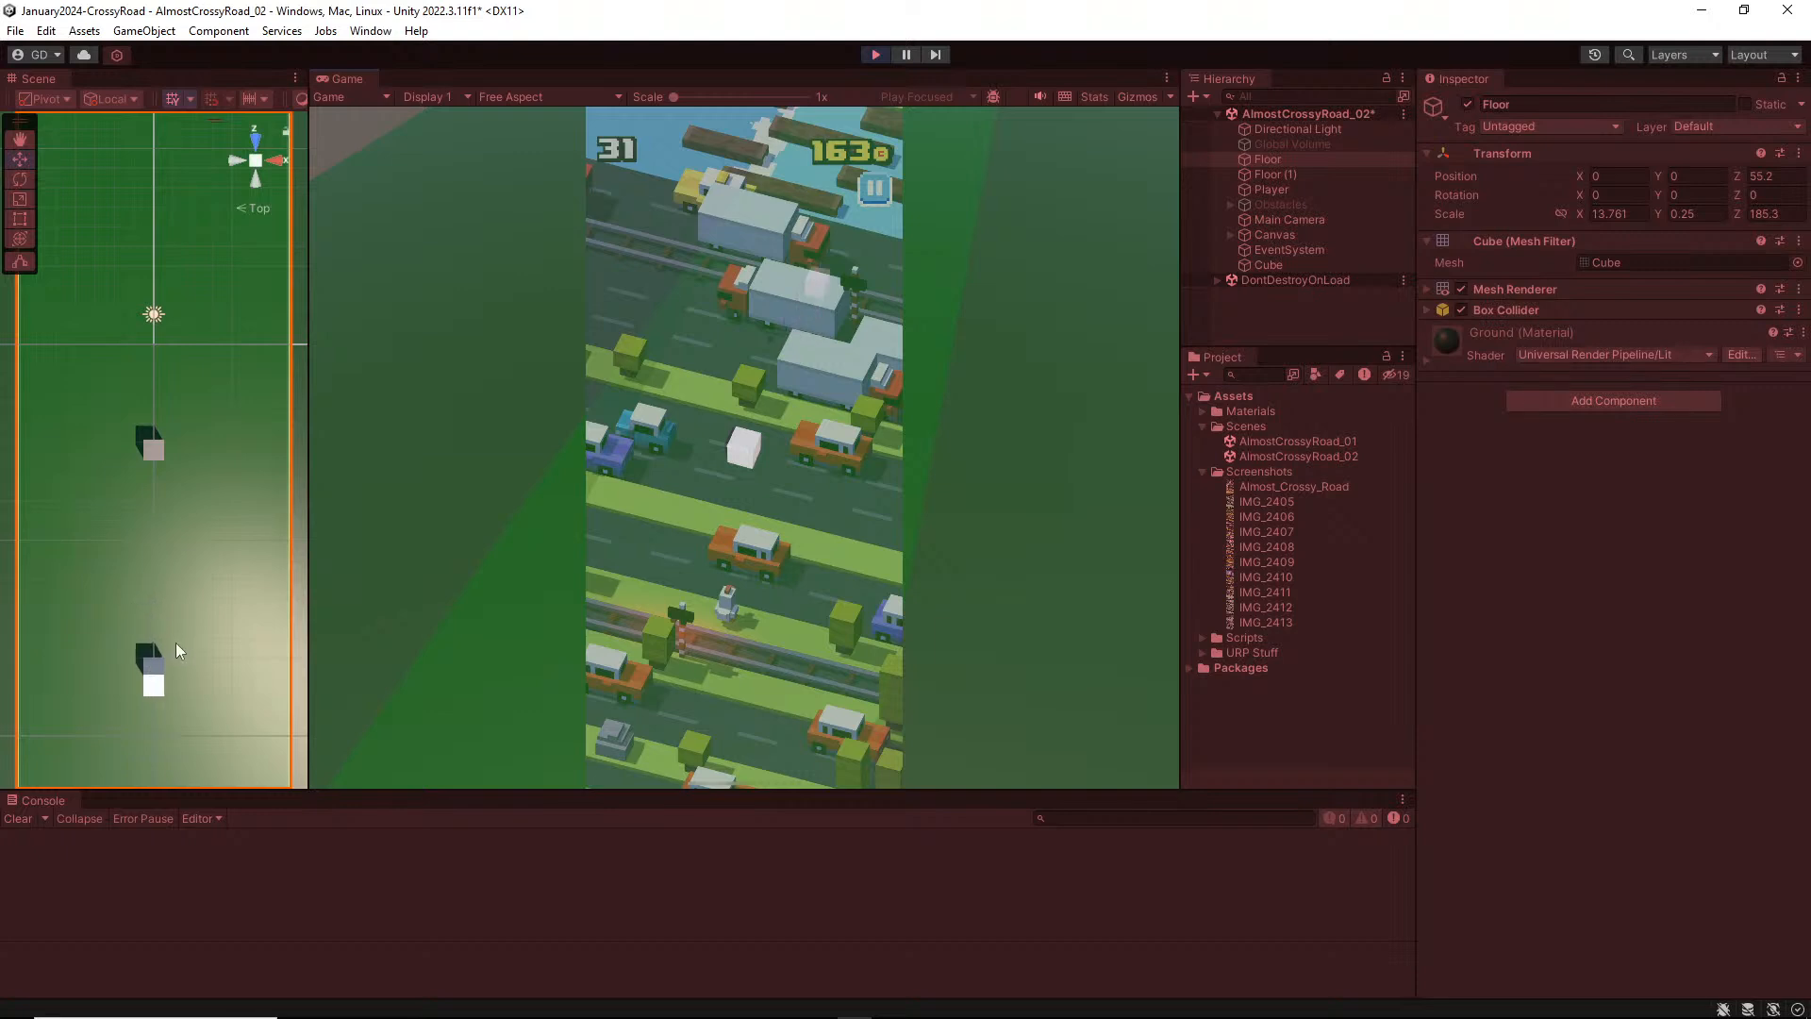
{"action": "left_click", "coordinate": [258, 164]}
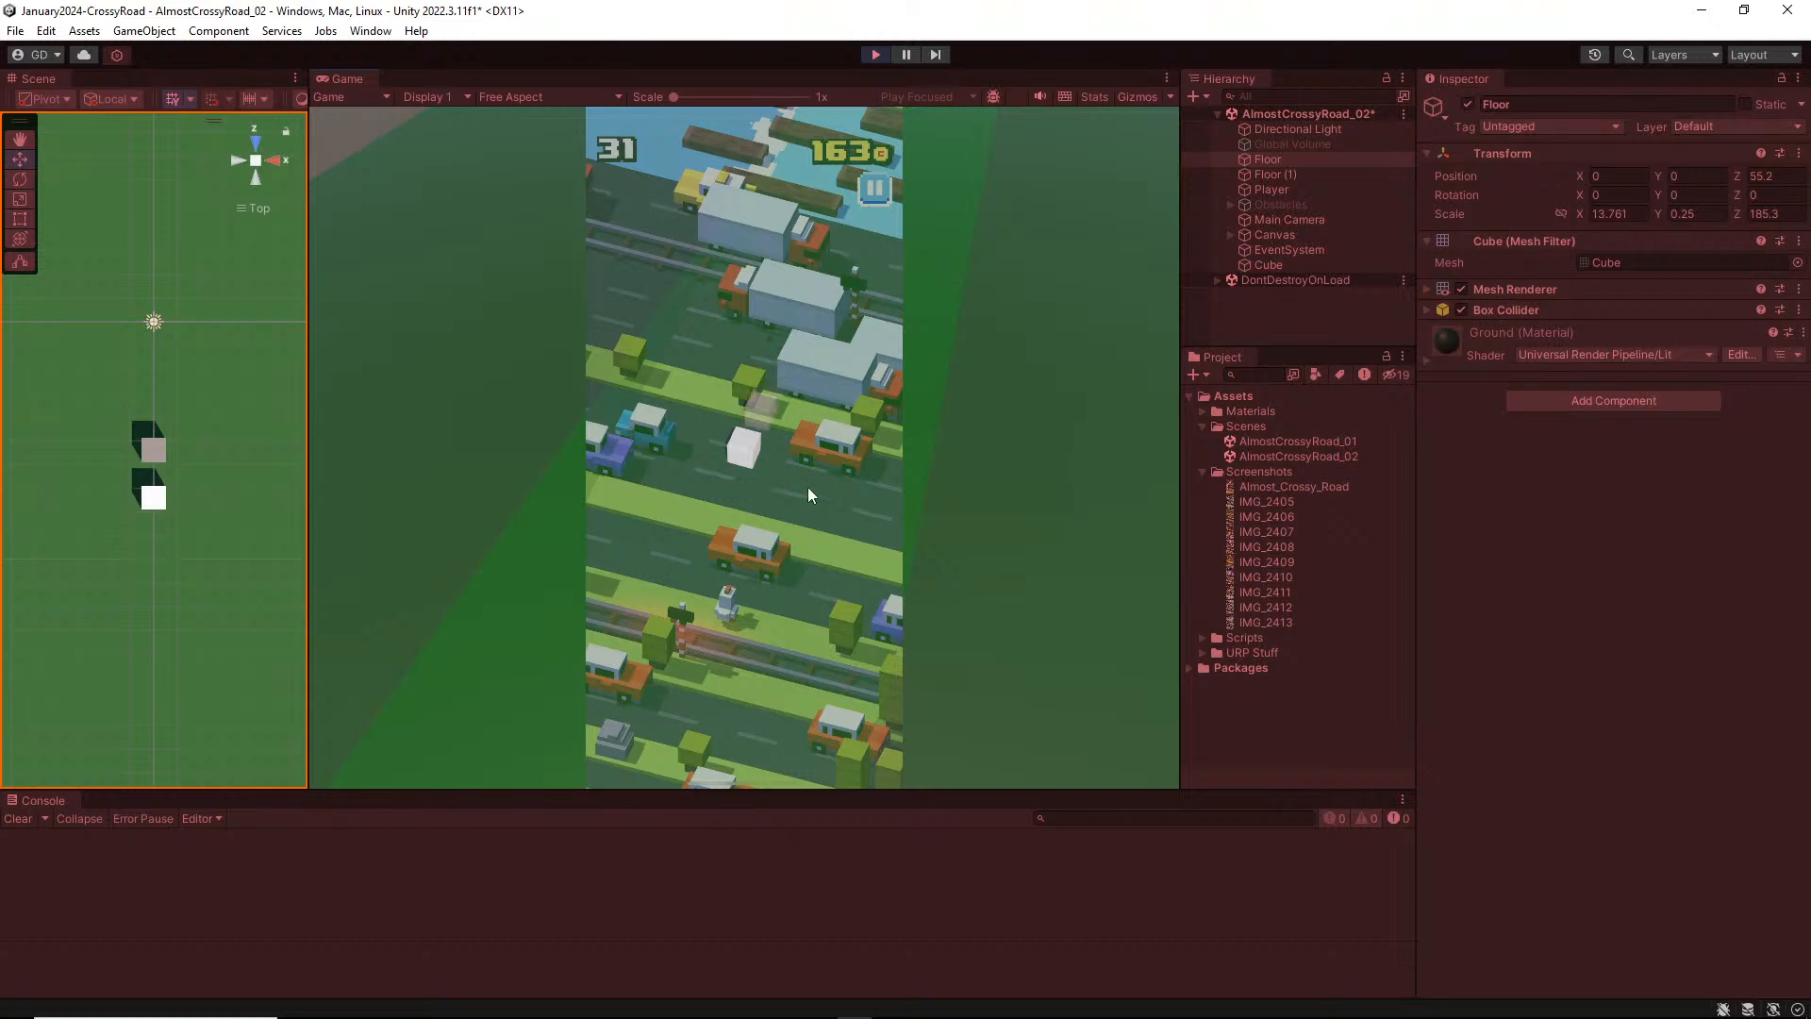
{"action": "left_click", "coordinate": [875, 54]}
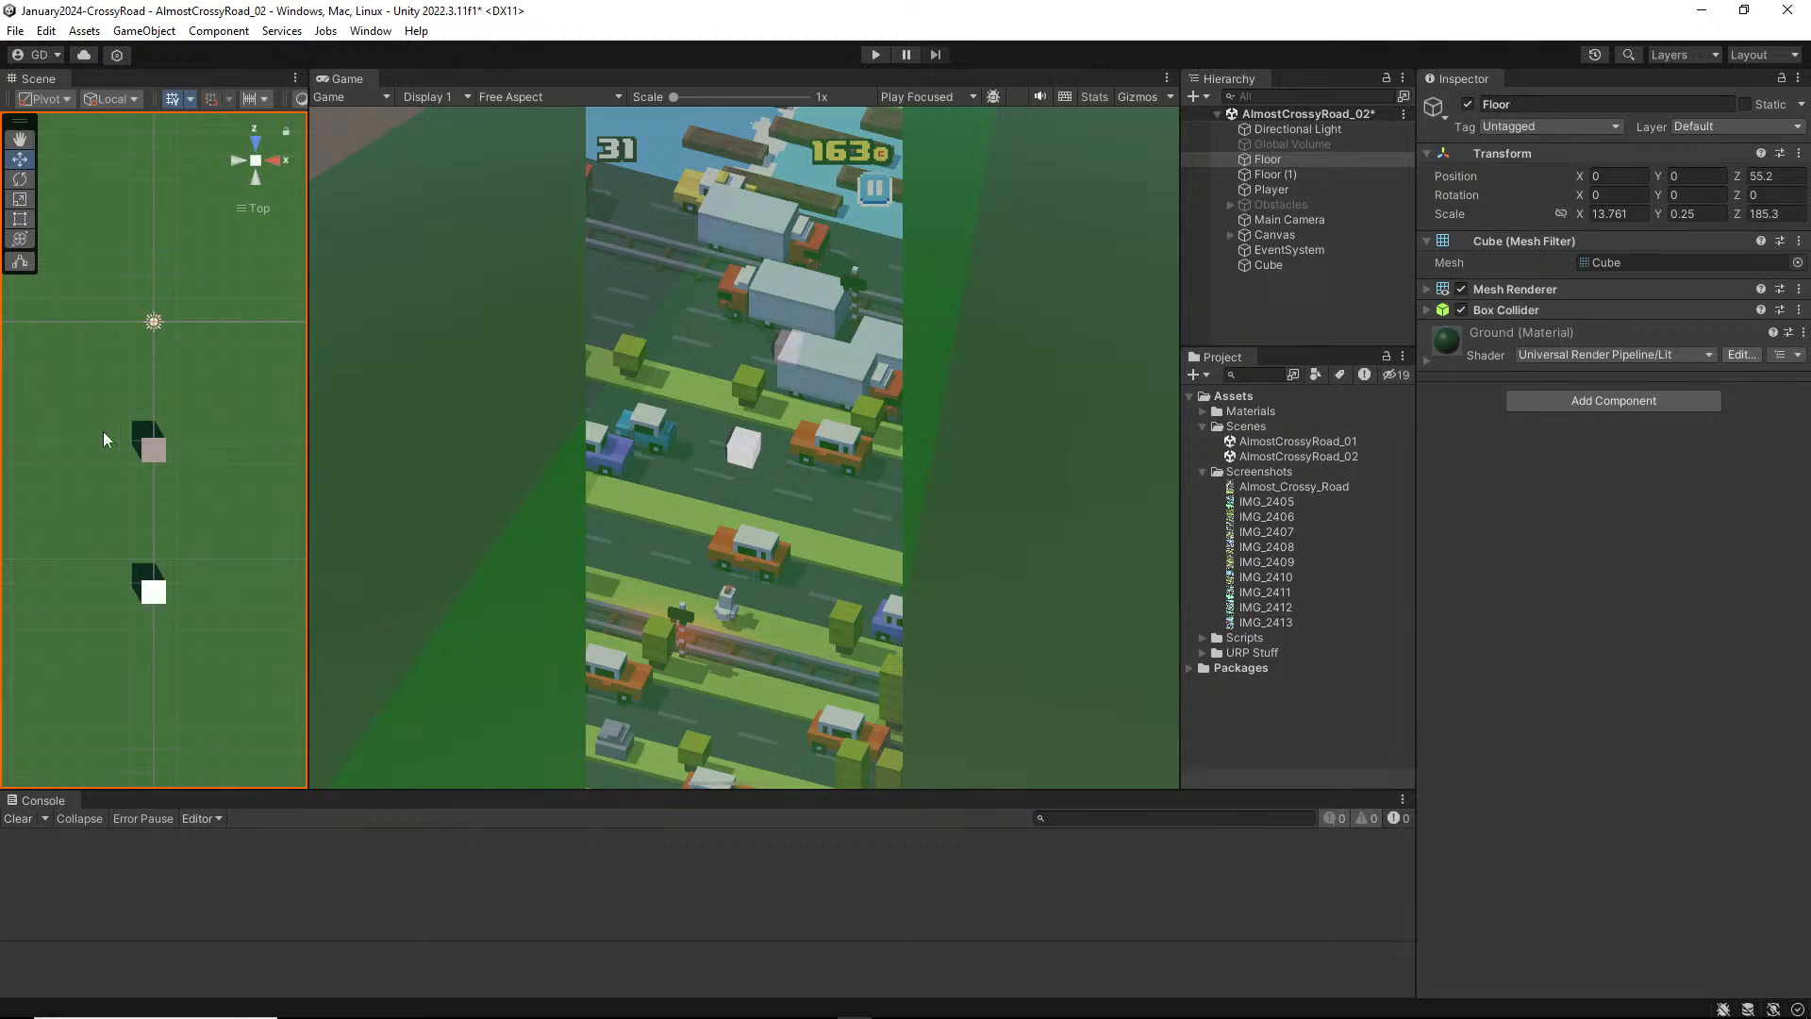
Step: Run the scene again, check how the player lines up with the grey Cube from above, and stop it
{"action": "left_click", "coordinate": [158, 452]}
{"action": "left_click", "coordinate": [875, 54]}
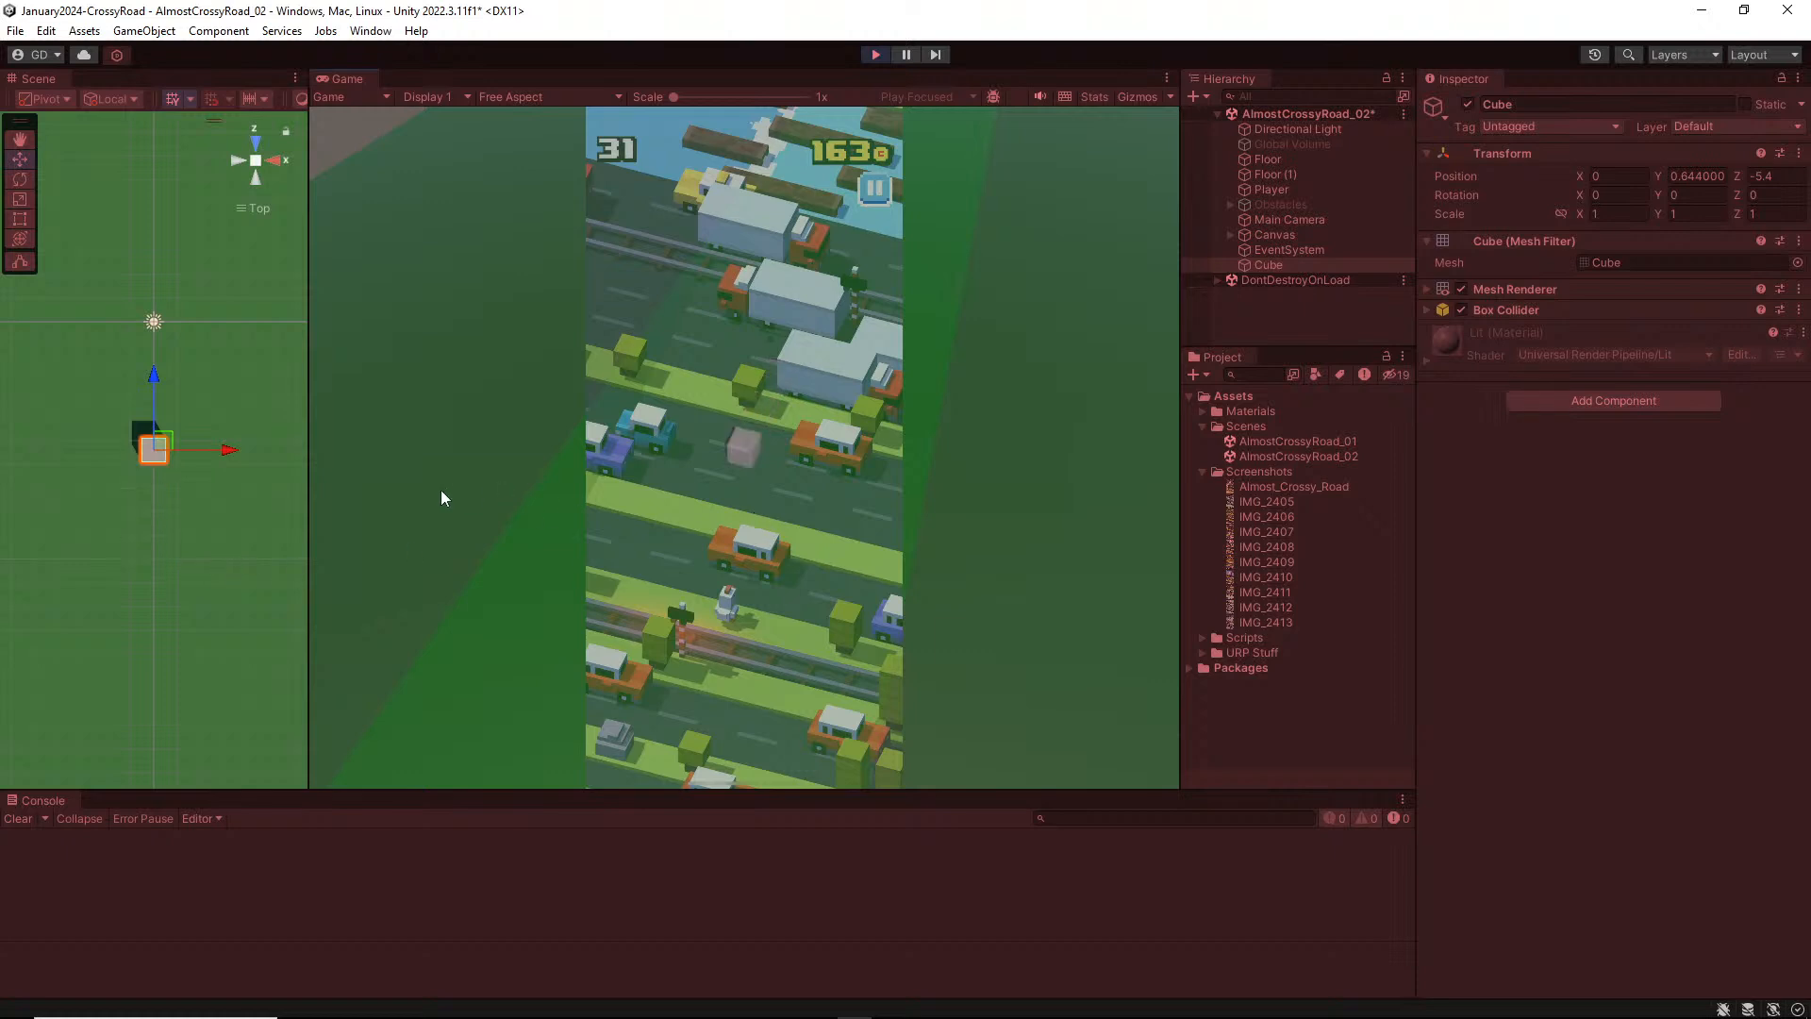
{"action": "left_click", "coordinate": [254, 520]}
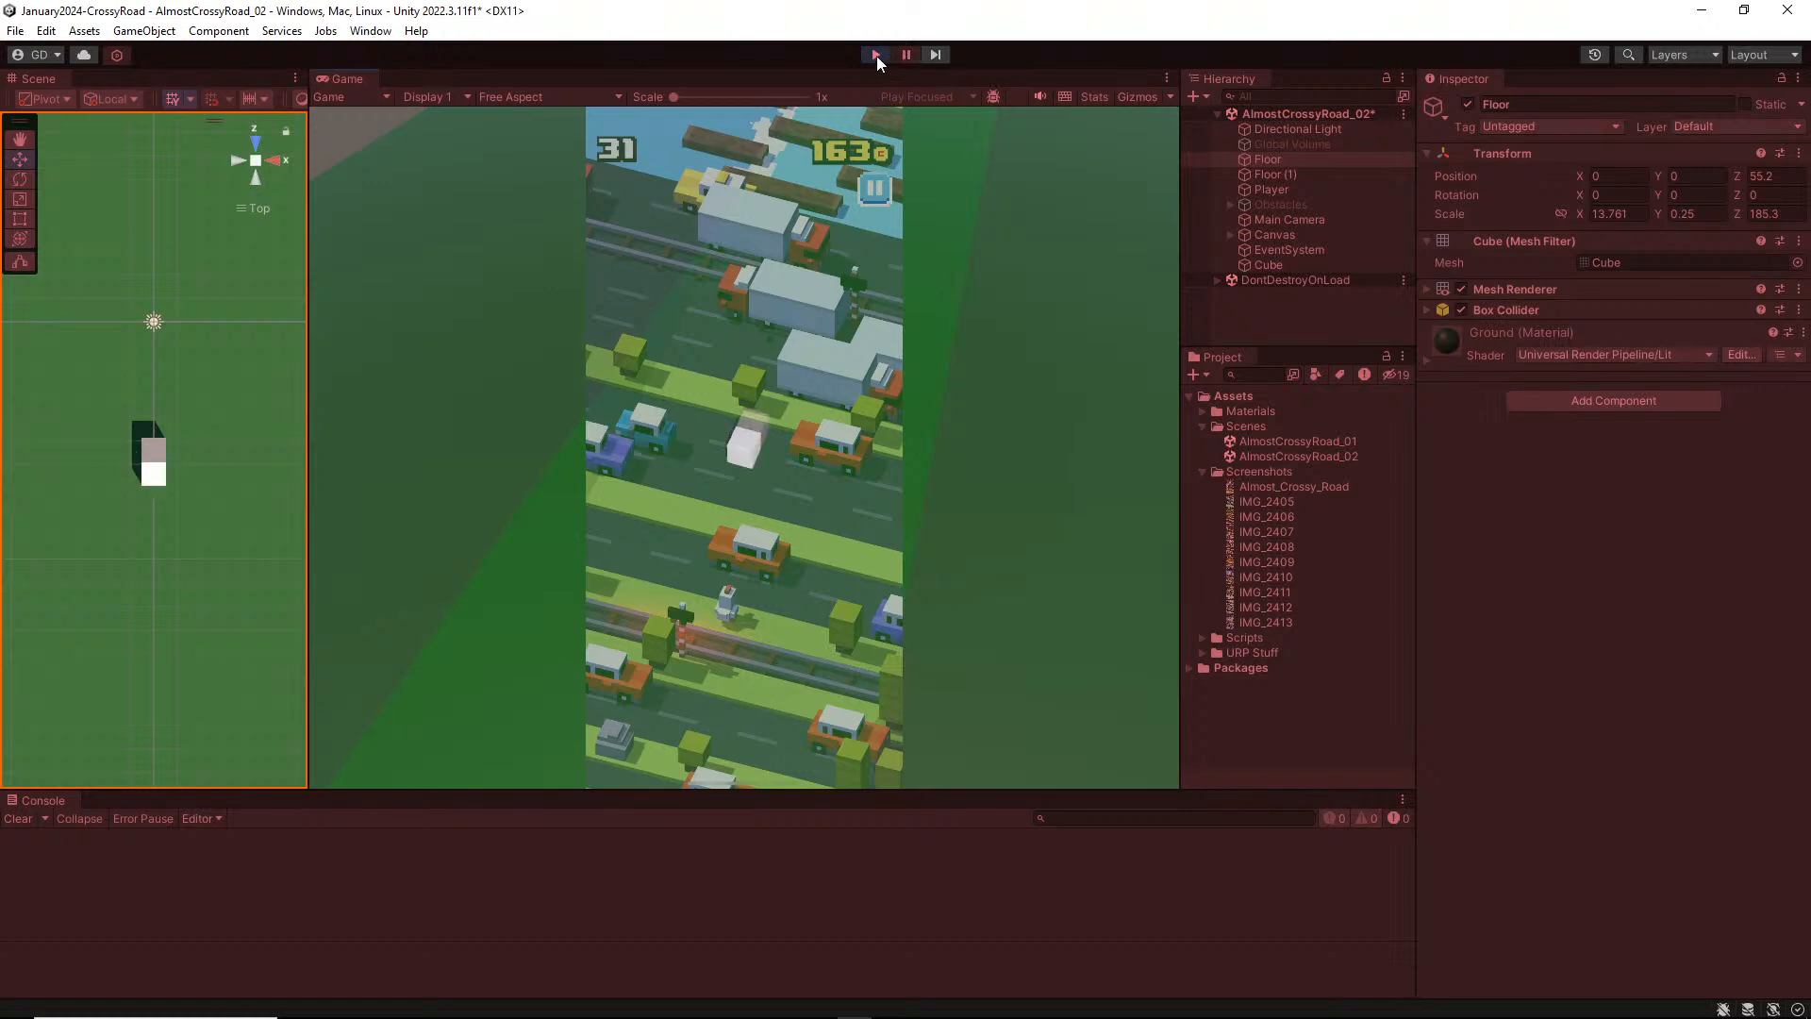
{"action": "left_click", "coordinate": [156, 445]}
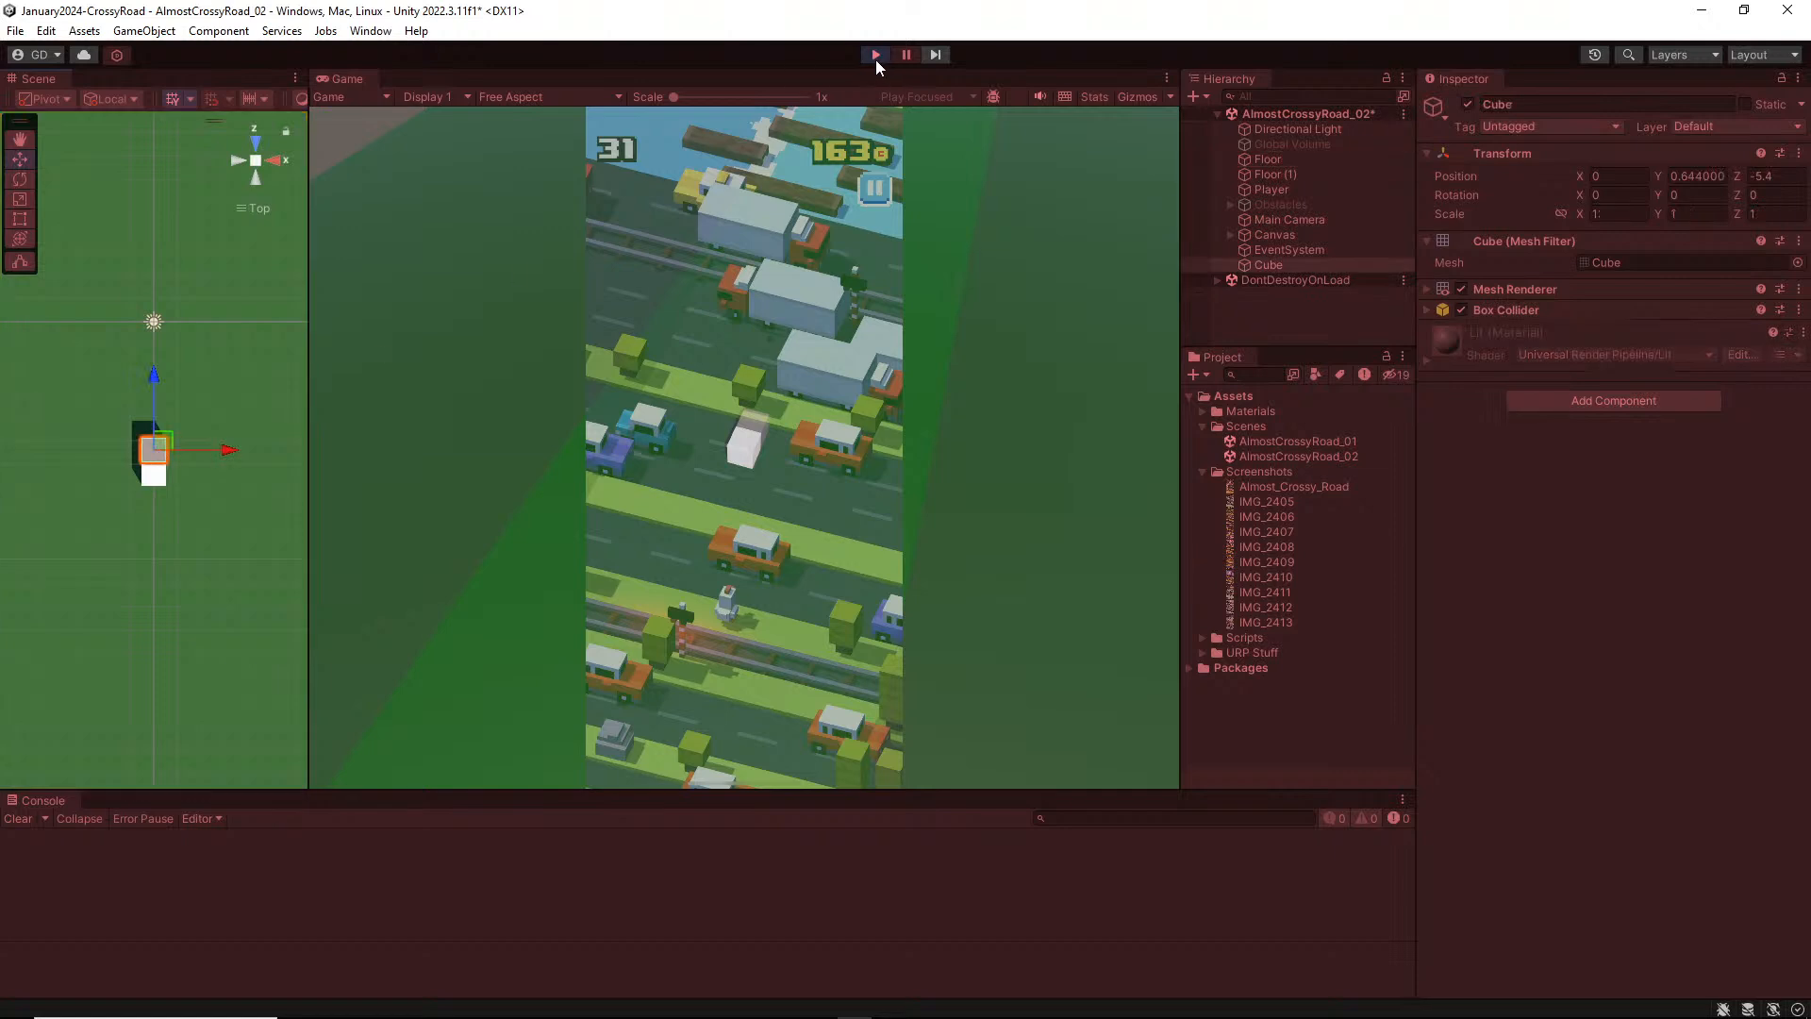
{"action": "left_click", "coordinate": [875, 55]}
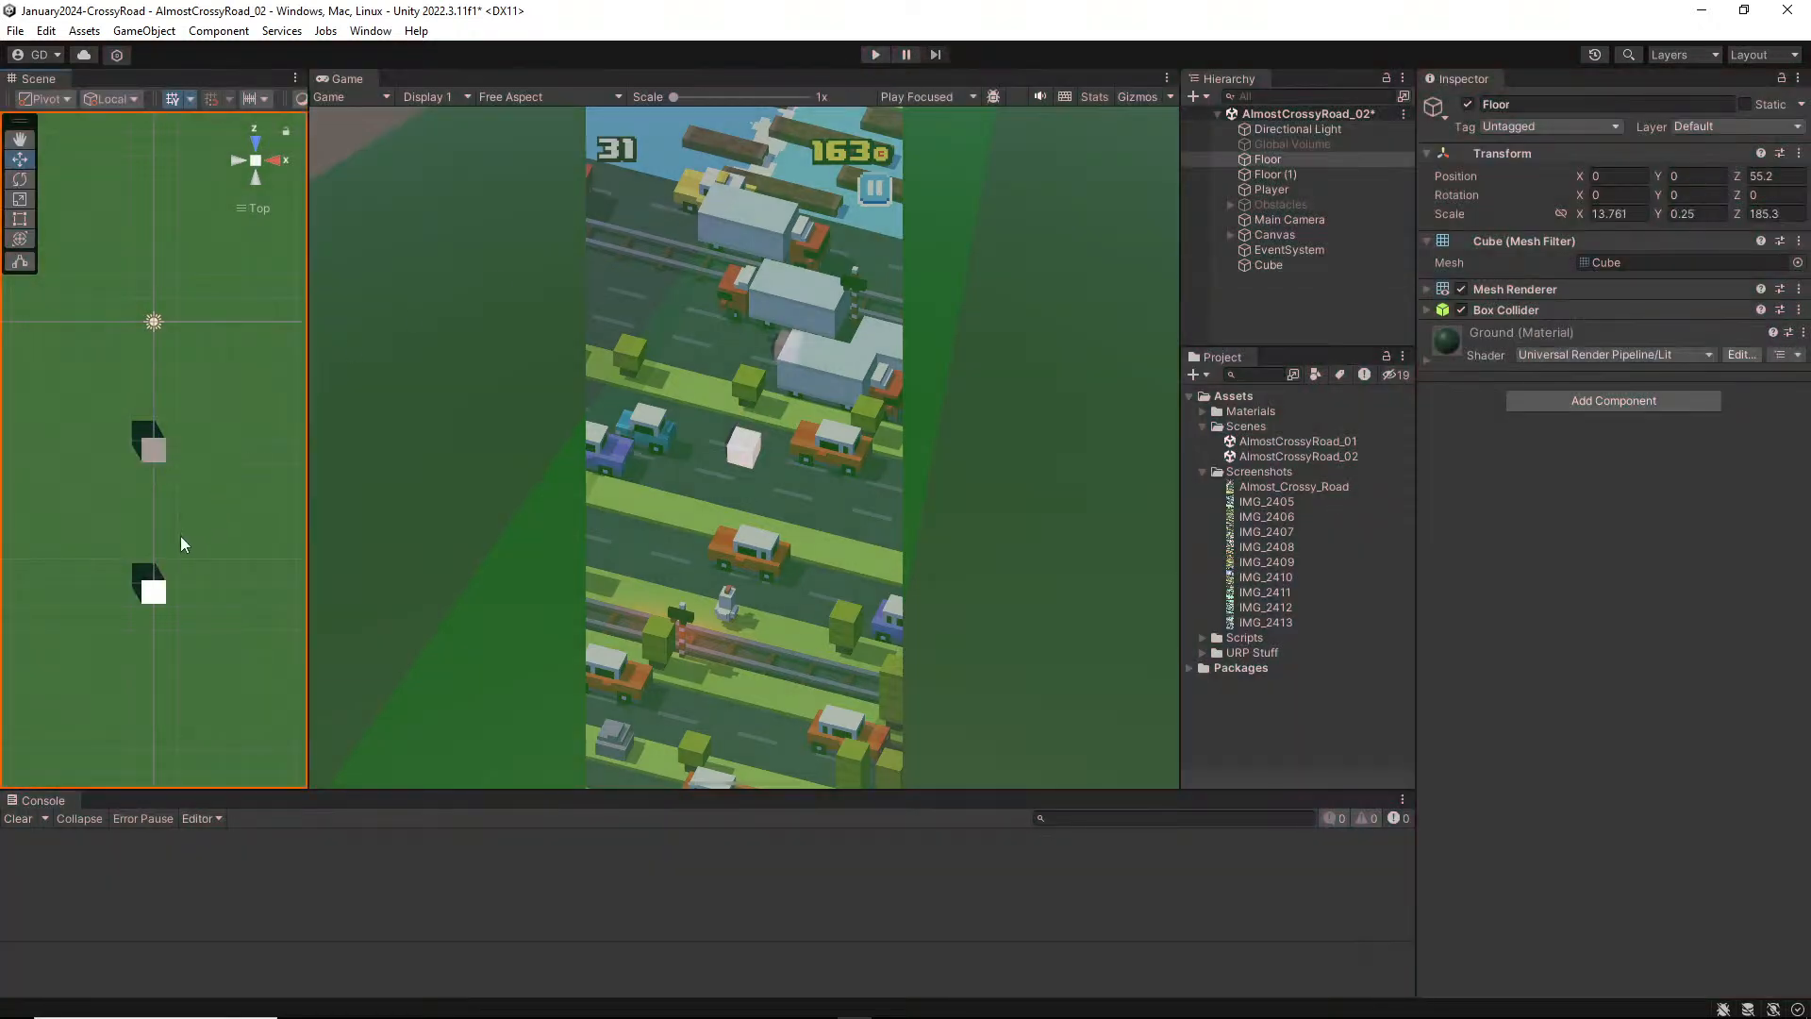
Step: Set the Player's scale to 0.9 on the X, Y and Z axes
{"action": "left_click", "coordinate": [154, 592]}
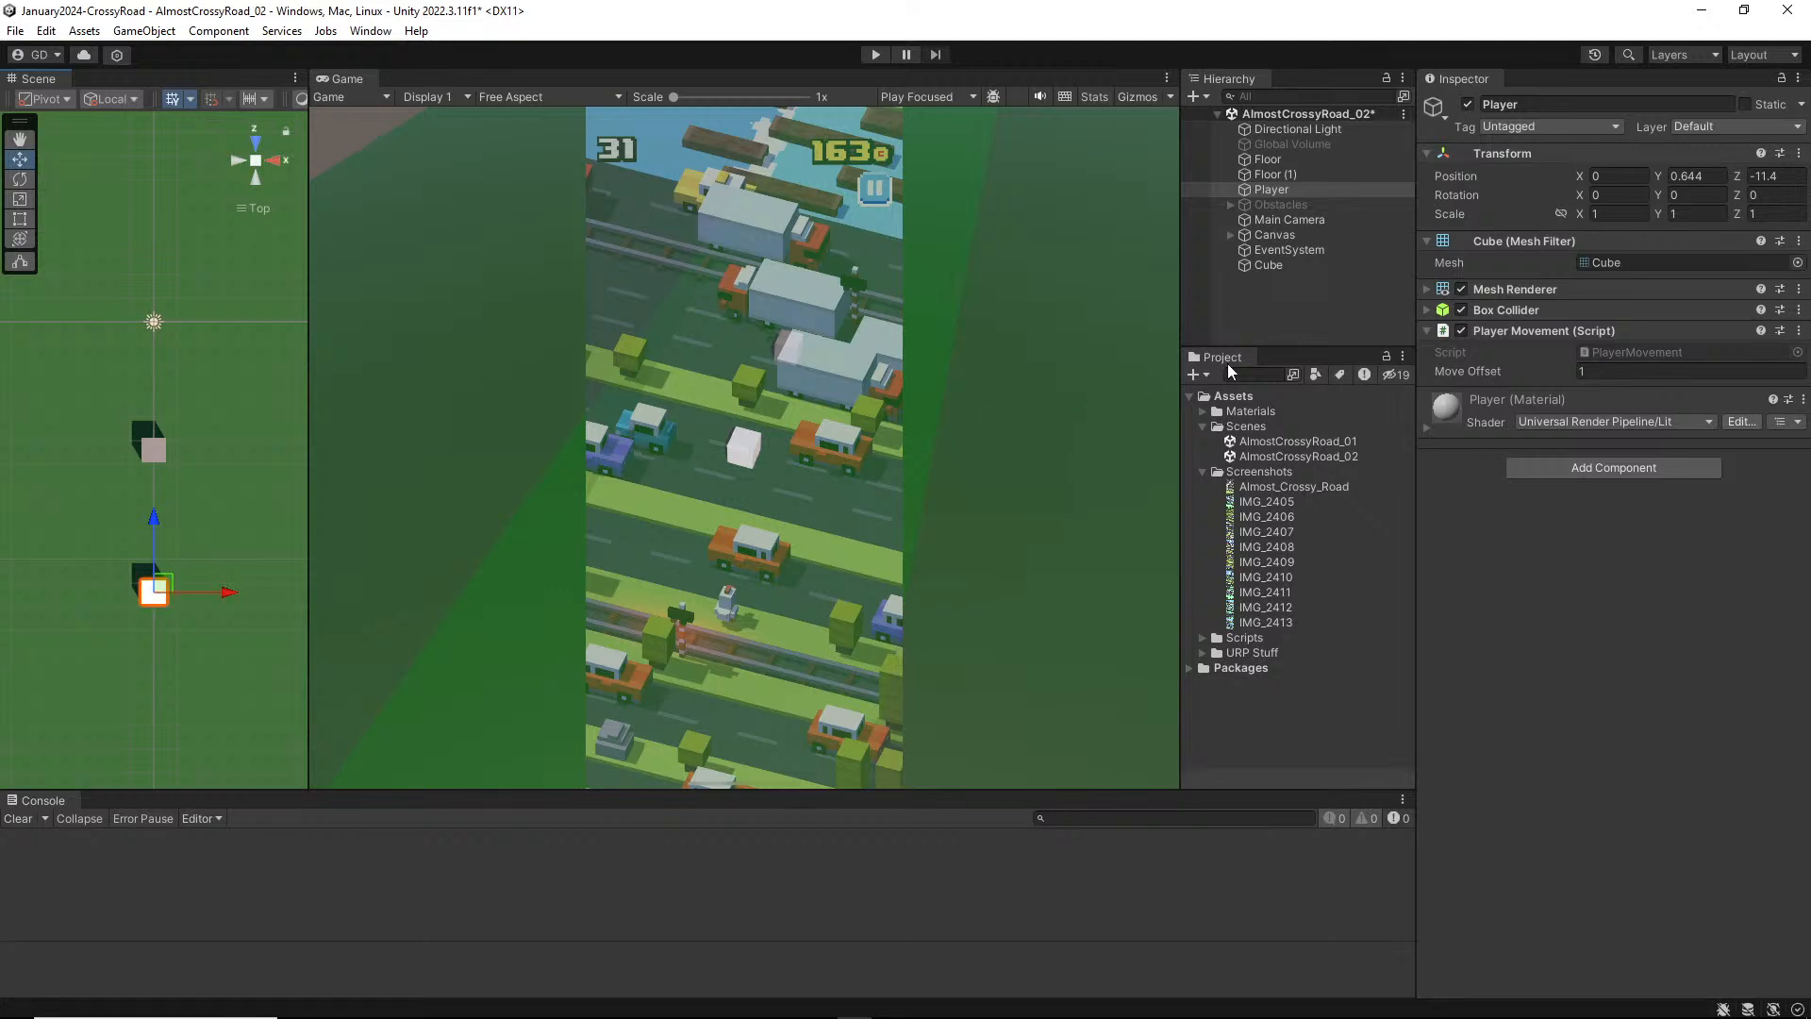
{"action": "left_click", "coordinate": [1637, 213]}
{"action": "type", "text": "0.9"}
{"action": "key", "text": "Tab"}
{"action": "type", "text": "0.9"}
{"action": "key", "text": "Tab"}
{"action": "type", "text": "0.9"}
{"action": "key", "text": "Tab"}
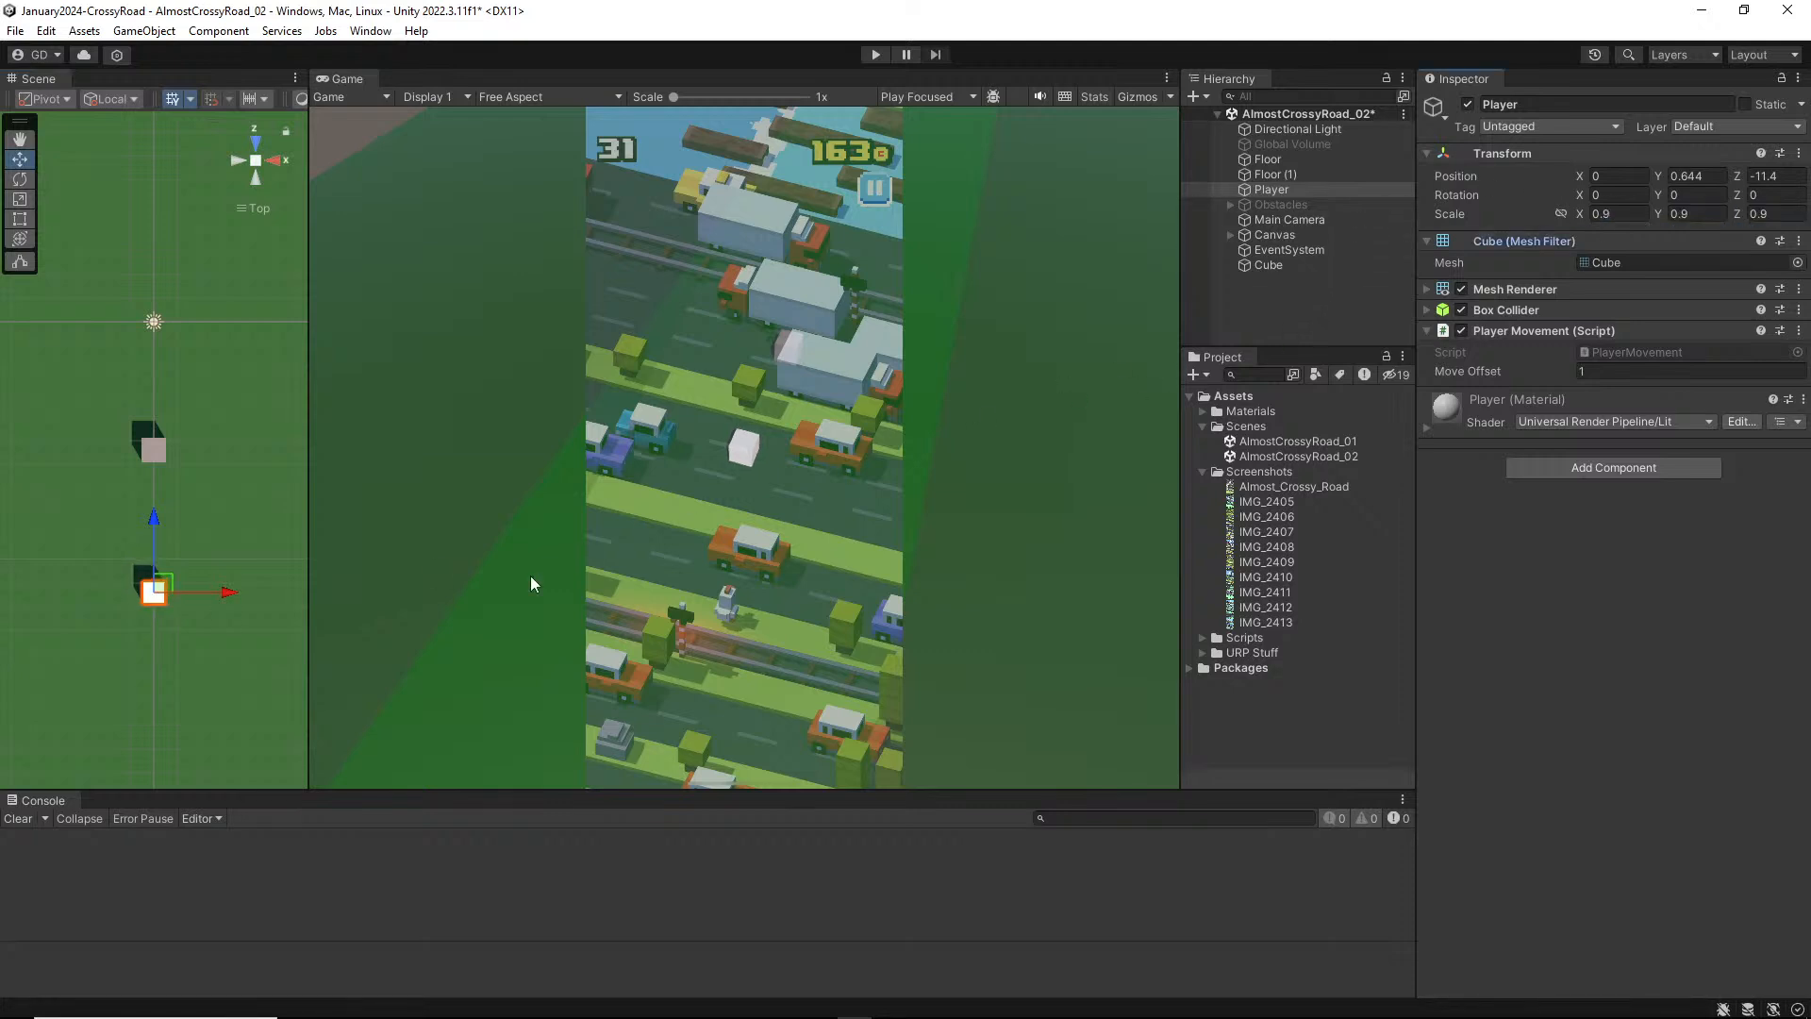
{"action": "left_click", "coordinate": [260, 562]}
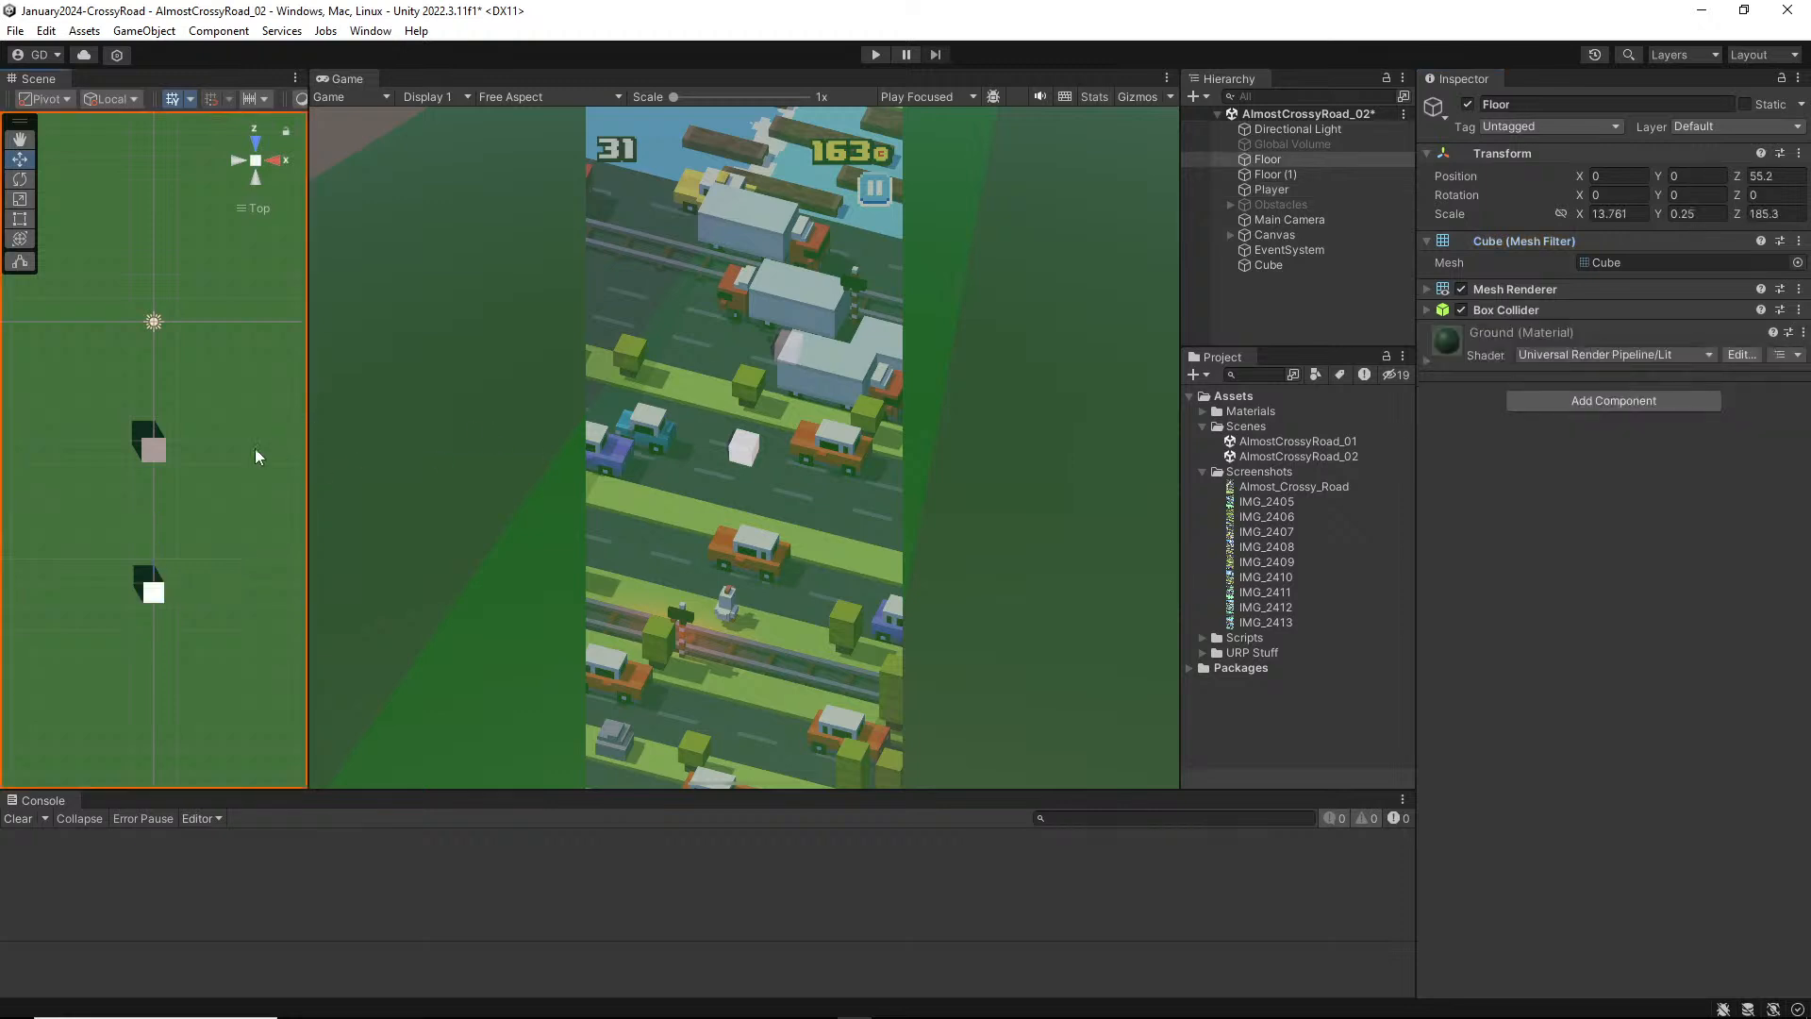
Step: Flatten the grey Cube by setting its Y scale to 0.2
{"action": "left_click", "coordinate": [143, 447]}
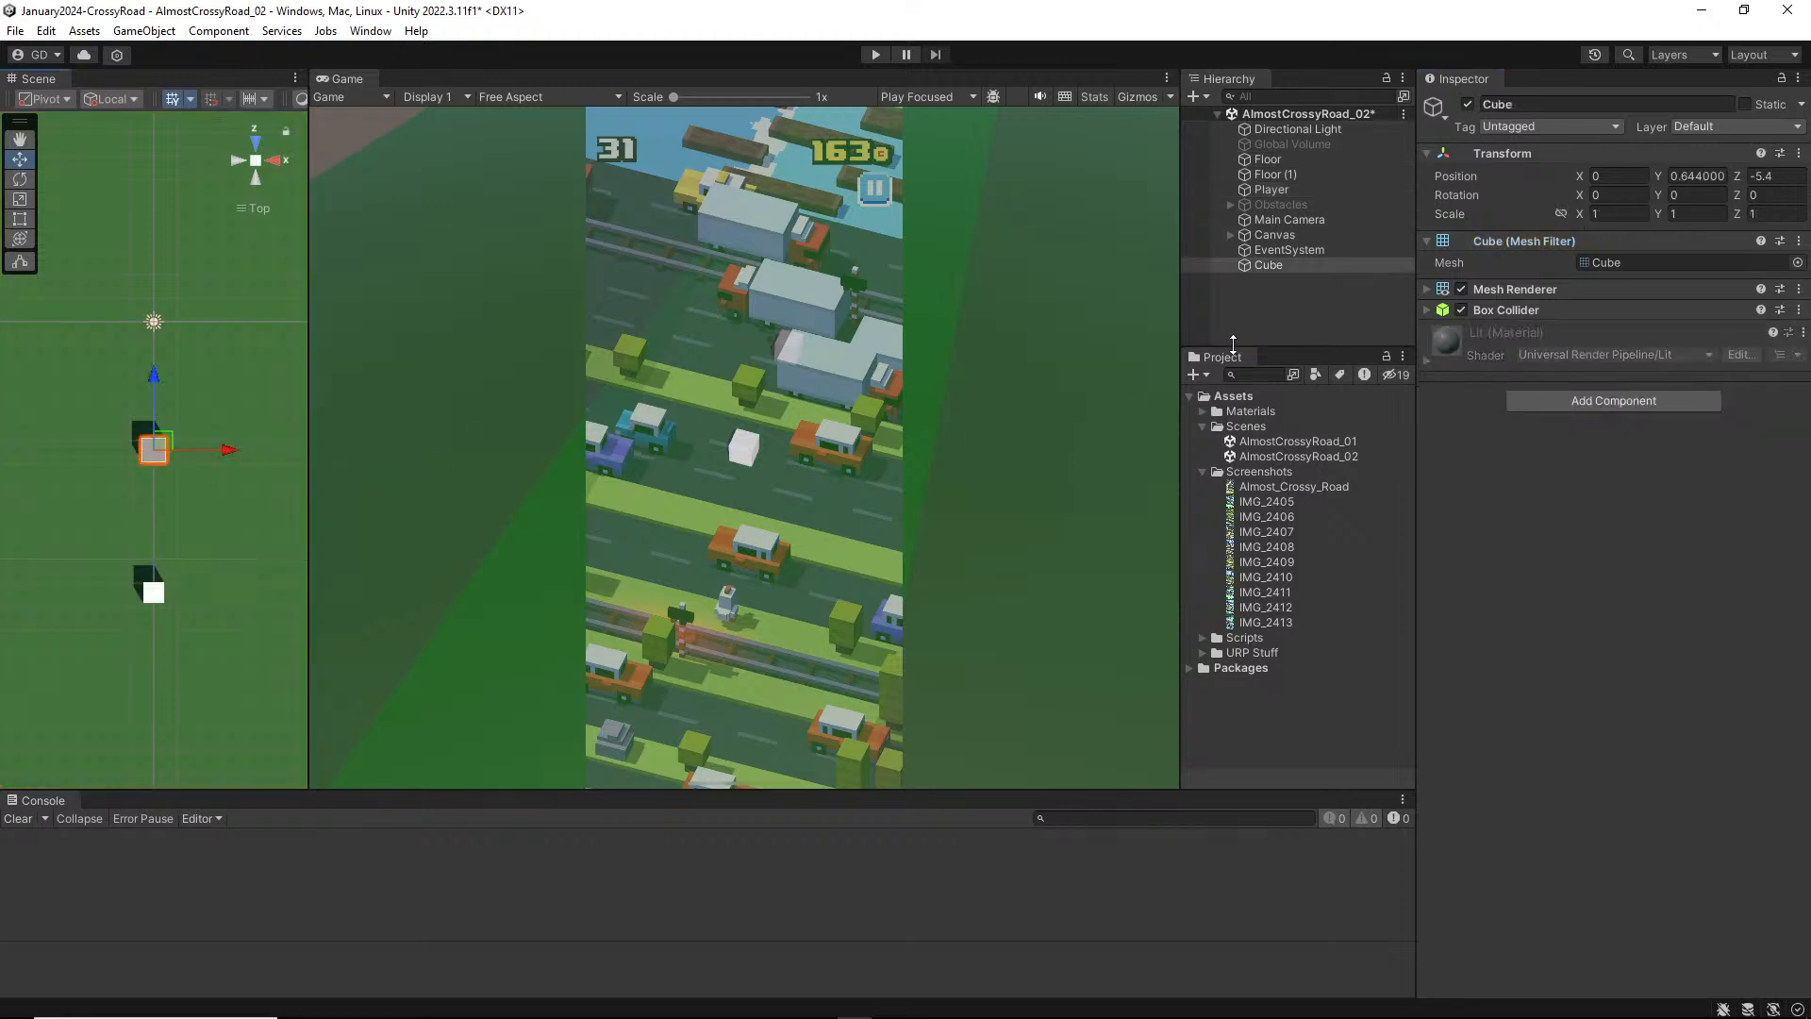
{"action": "left_click_drag", "start_coordinate": [208, 245], "coordinate": [149, 197], "text": "alt"}
{"action": "key", "text": "f"}
{"action": "scroll", "coordinate": [196, 490], "scroll_direction": "down", "scroll_amount": 4}
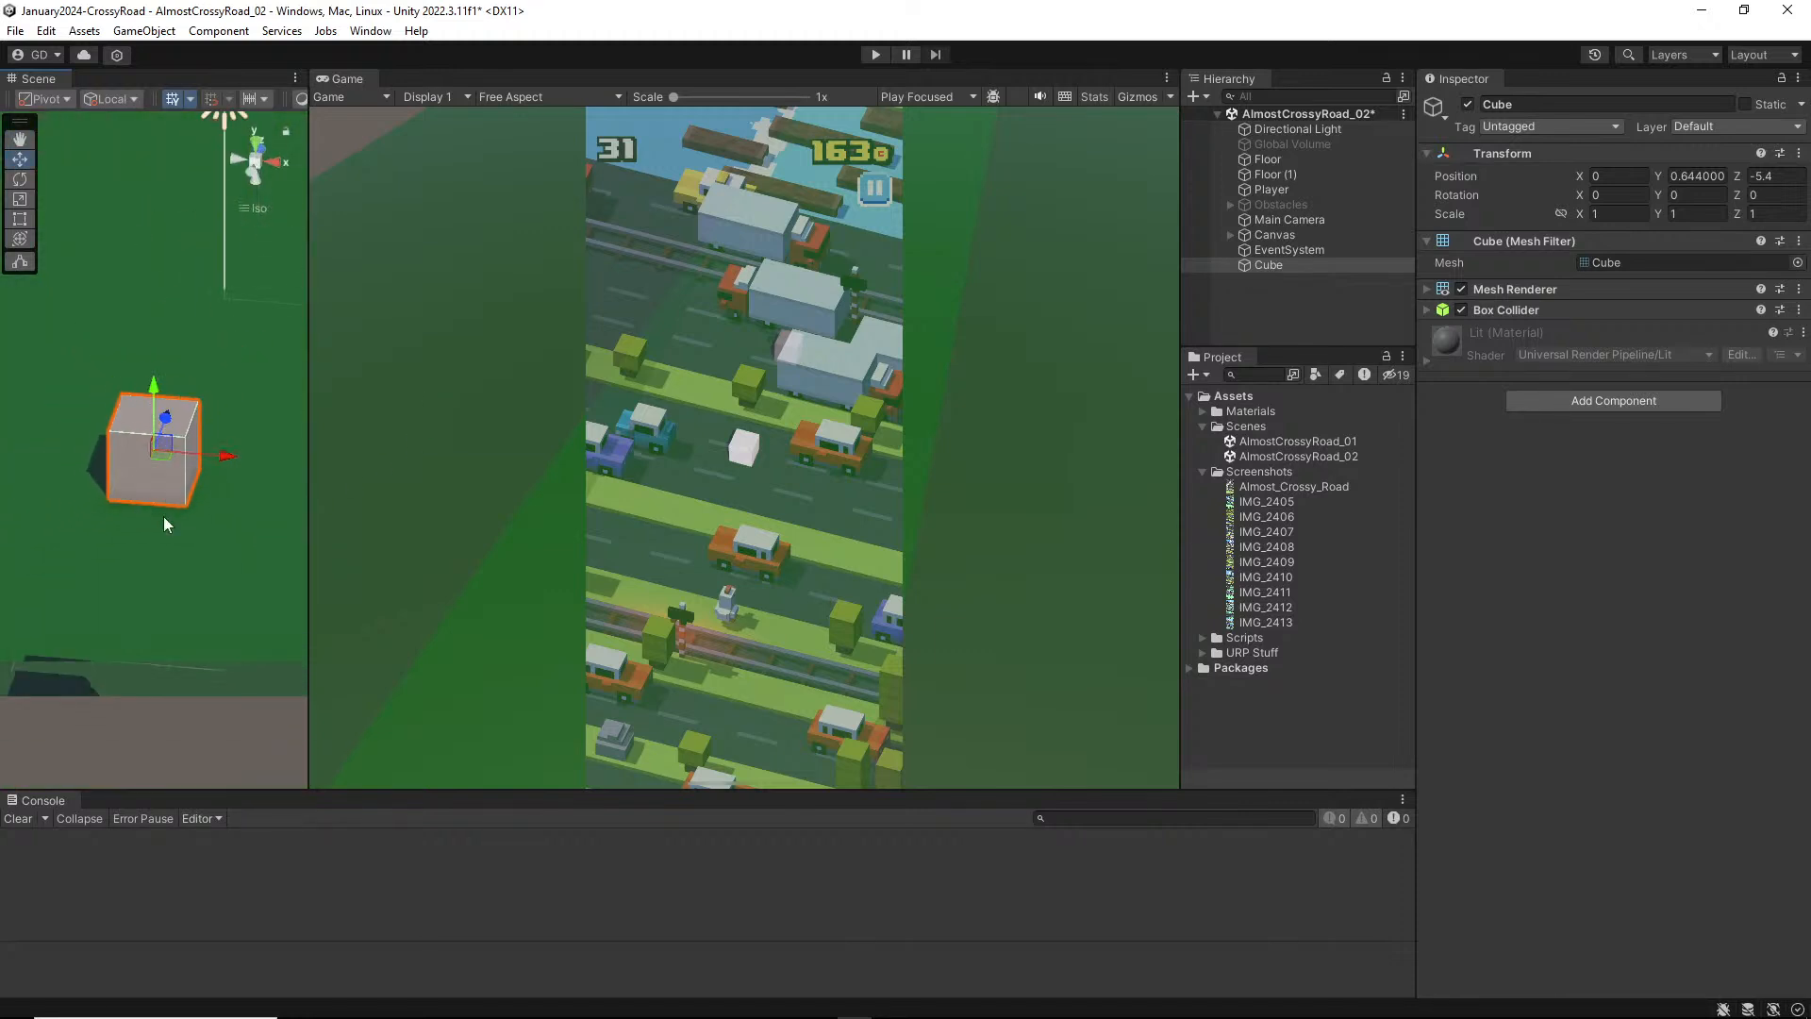
{"action": "left_click_drag", "start_coordinate": [162, 517], "coordinate": [247, 489], "text": "alt"}
{"action": "left_click", "coordinate": [1703, 211]}
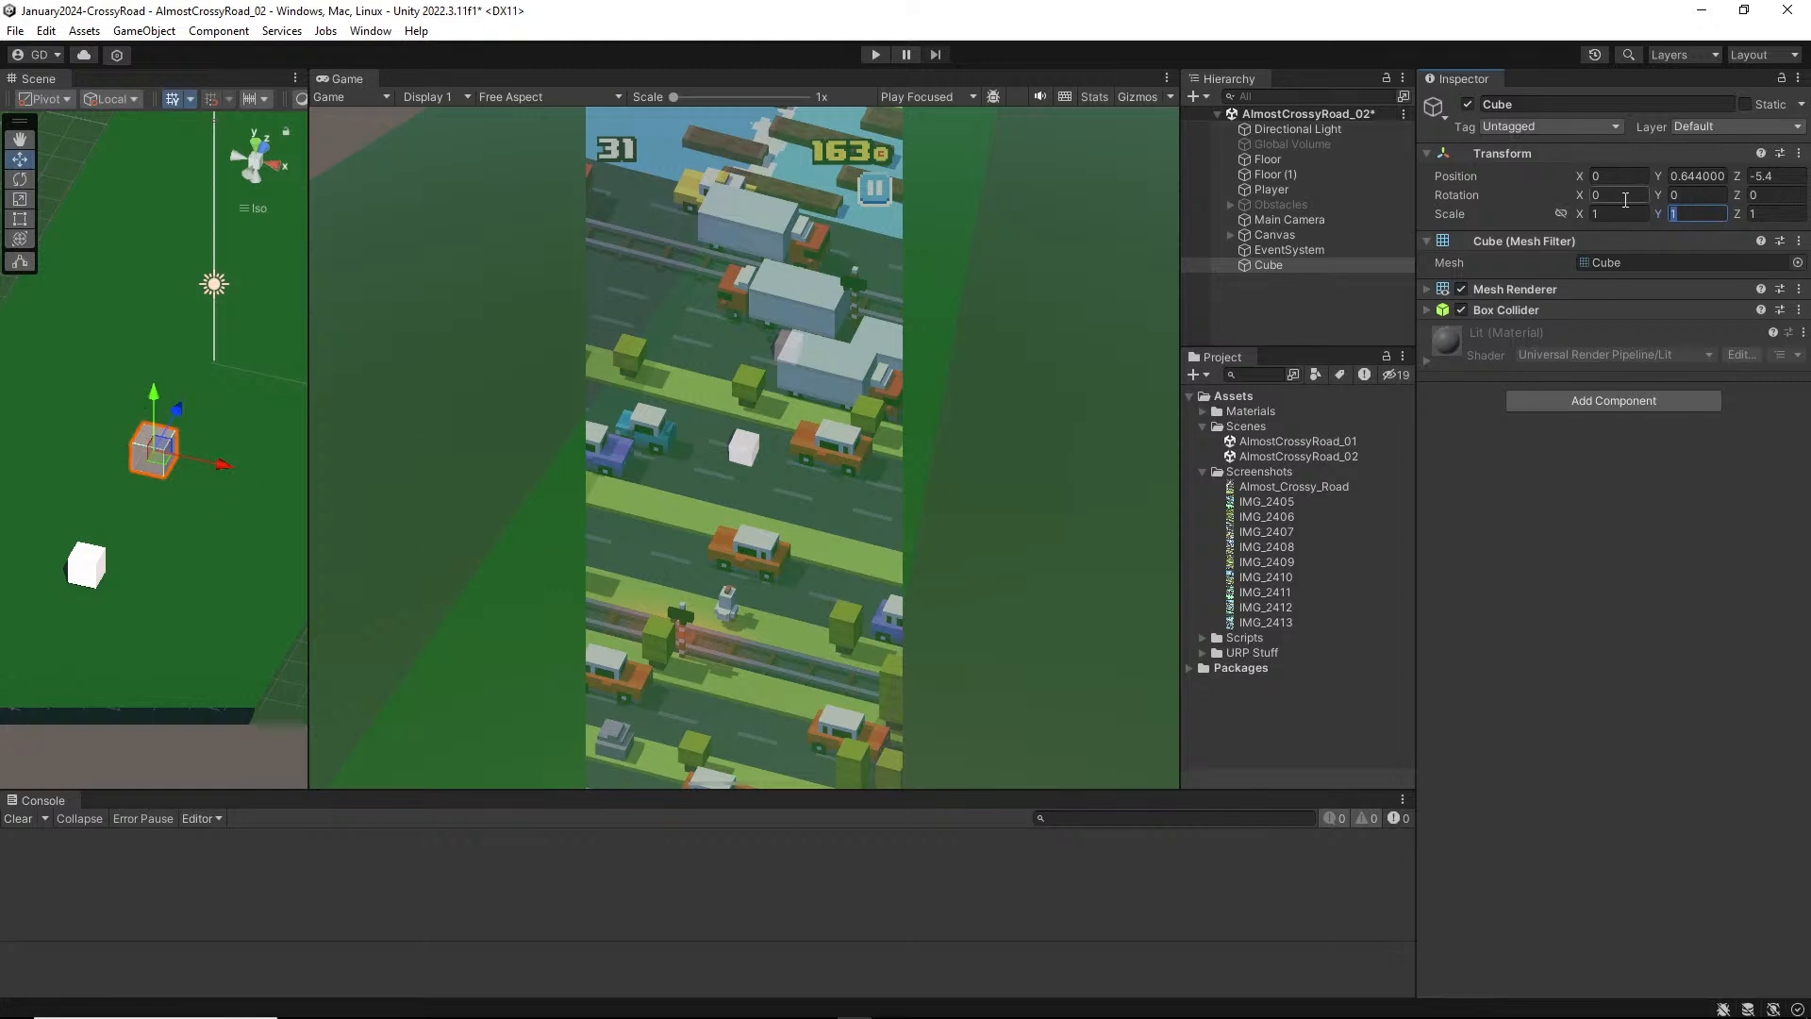
{"action": "left_click", "coordinate": [1692, 215]}
{"action": "double_click", "coordinate": [1689, 207]}
{"action": "type", "text": "0.2"}
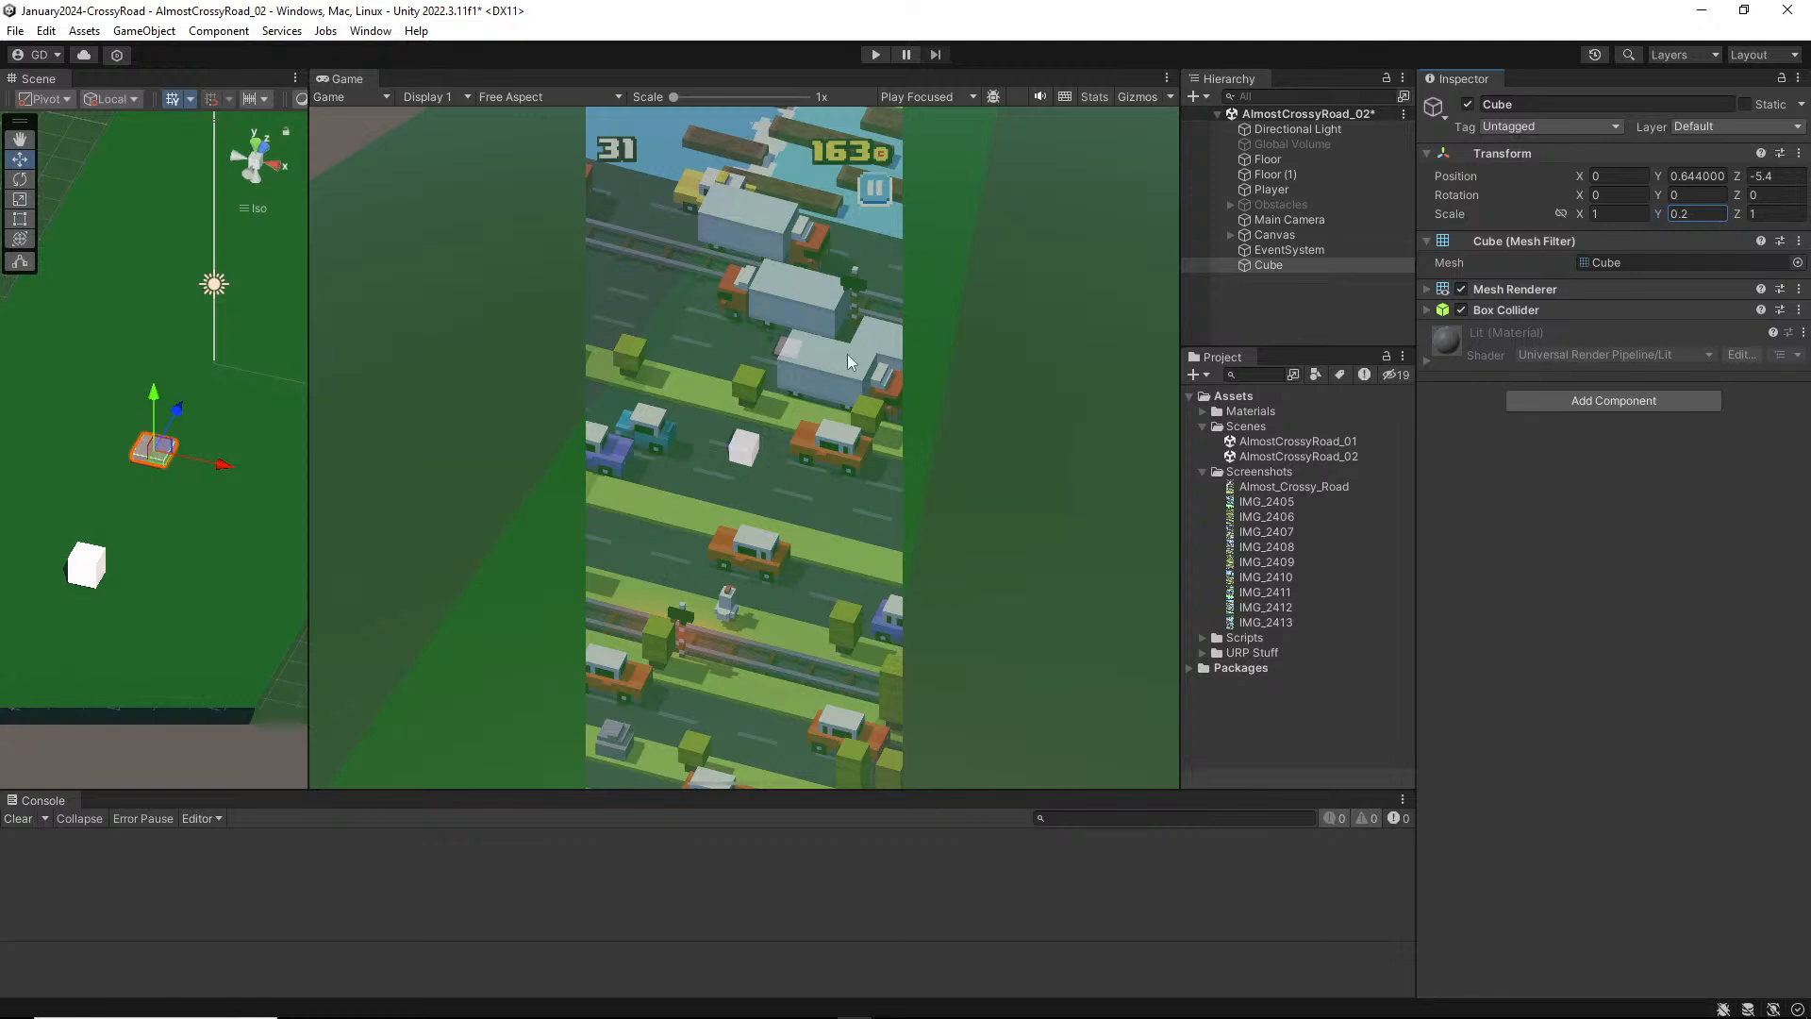
{"action": "left_click_drag", "start_coordinate": [211, 519], "coordinate": [343, 527], "text": "alt"}
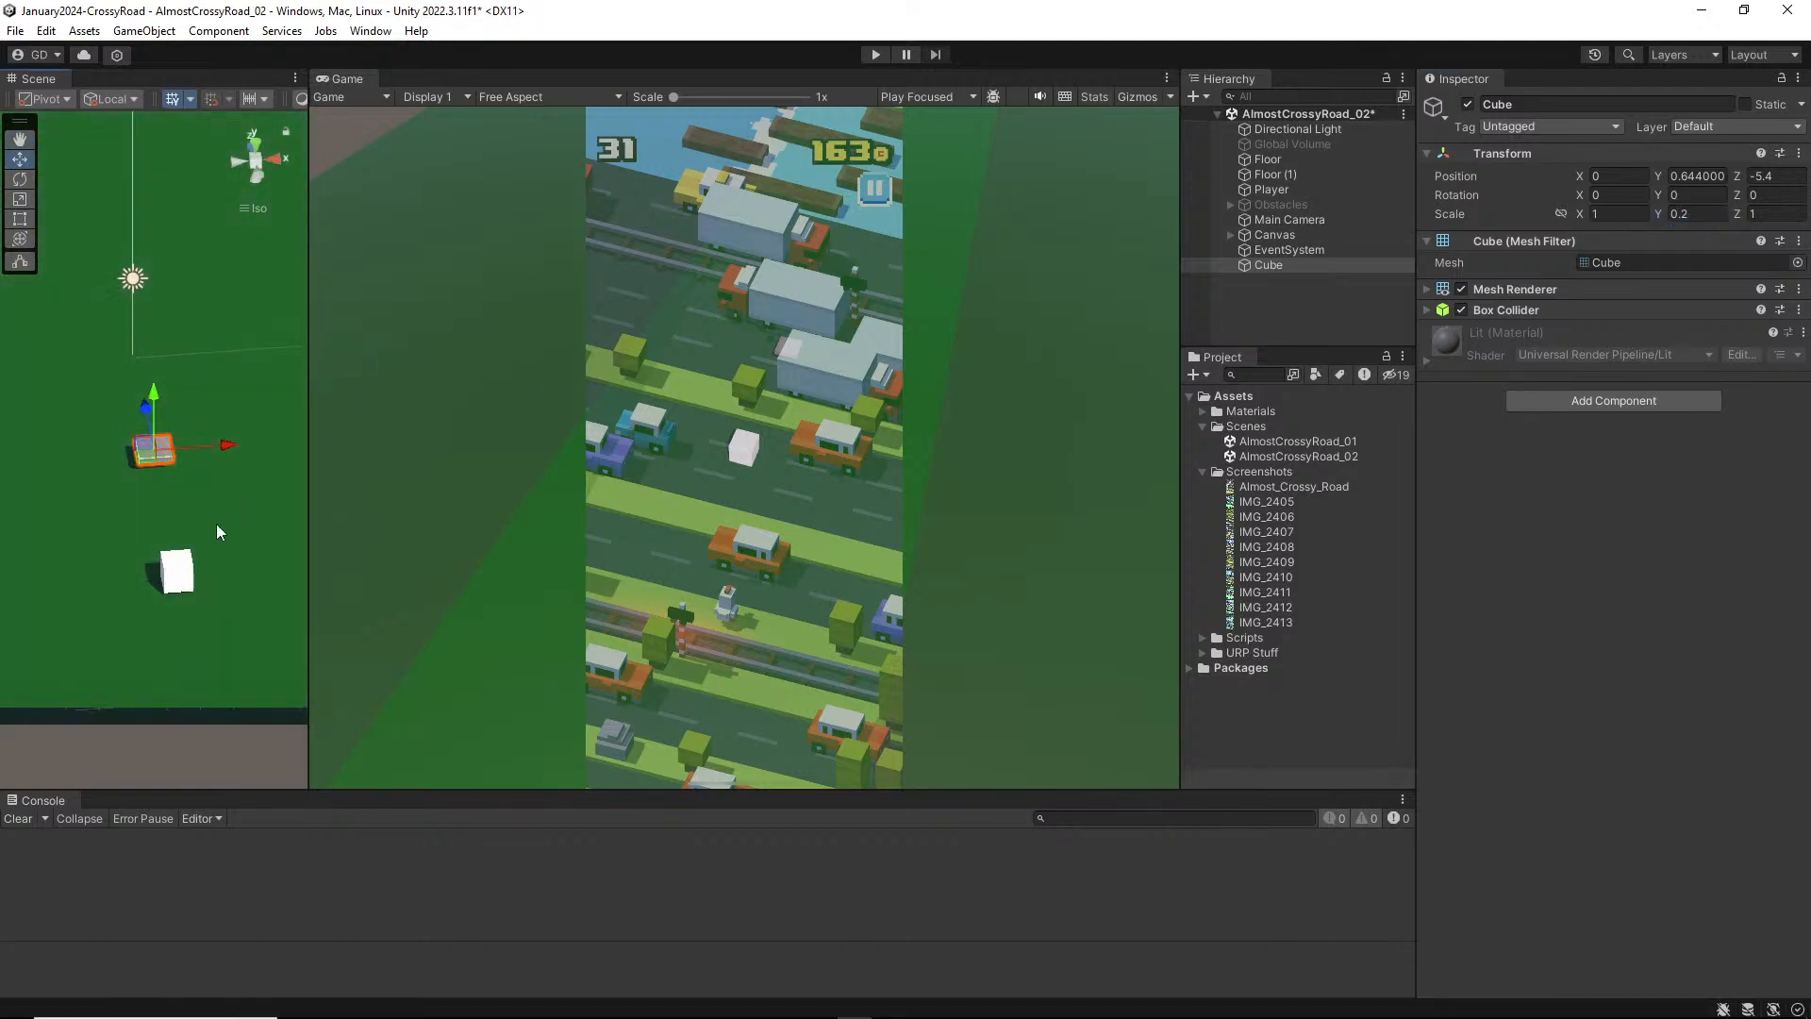
Step: Set the Floor's Z position to 50, its X scale to 15 and its Z scale to 185
{"action": "left_click", "coordinate": [217, 526]}
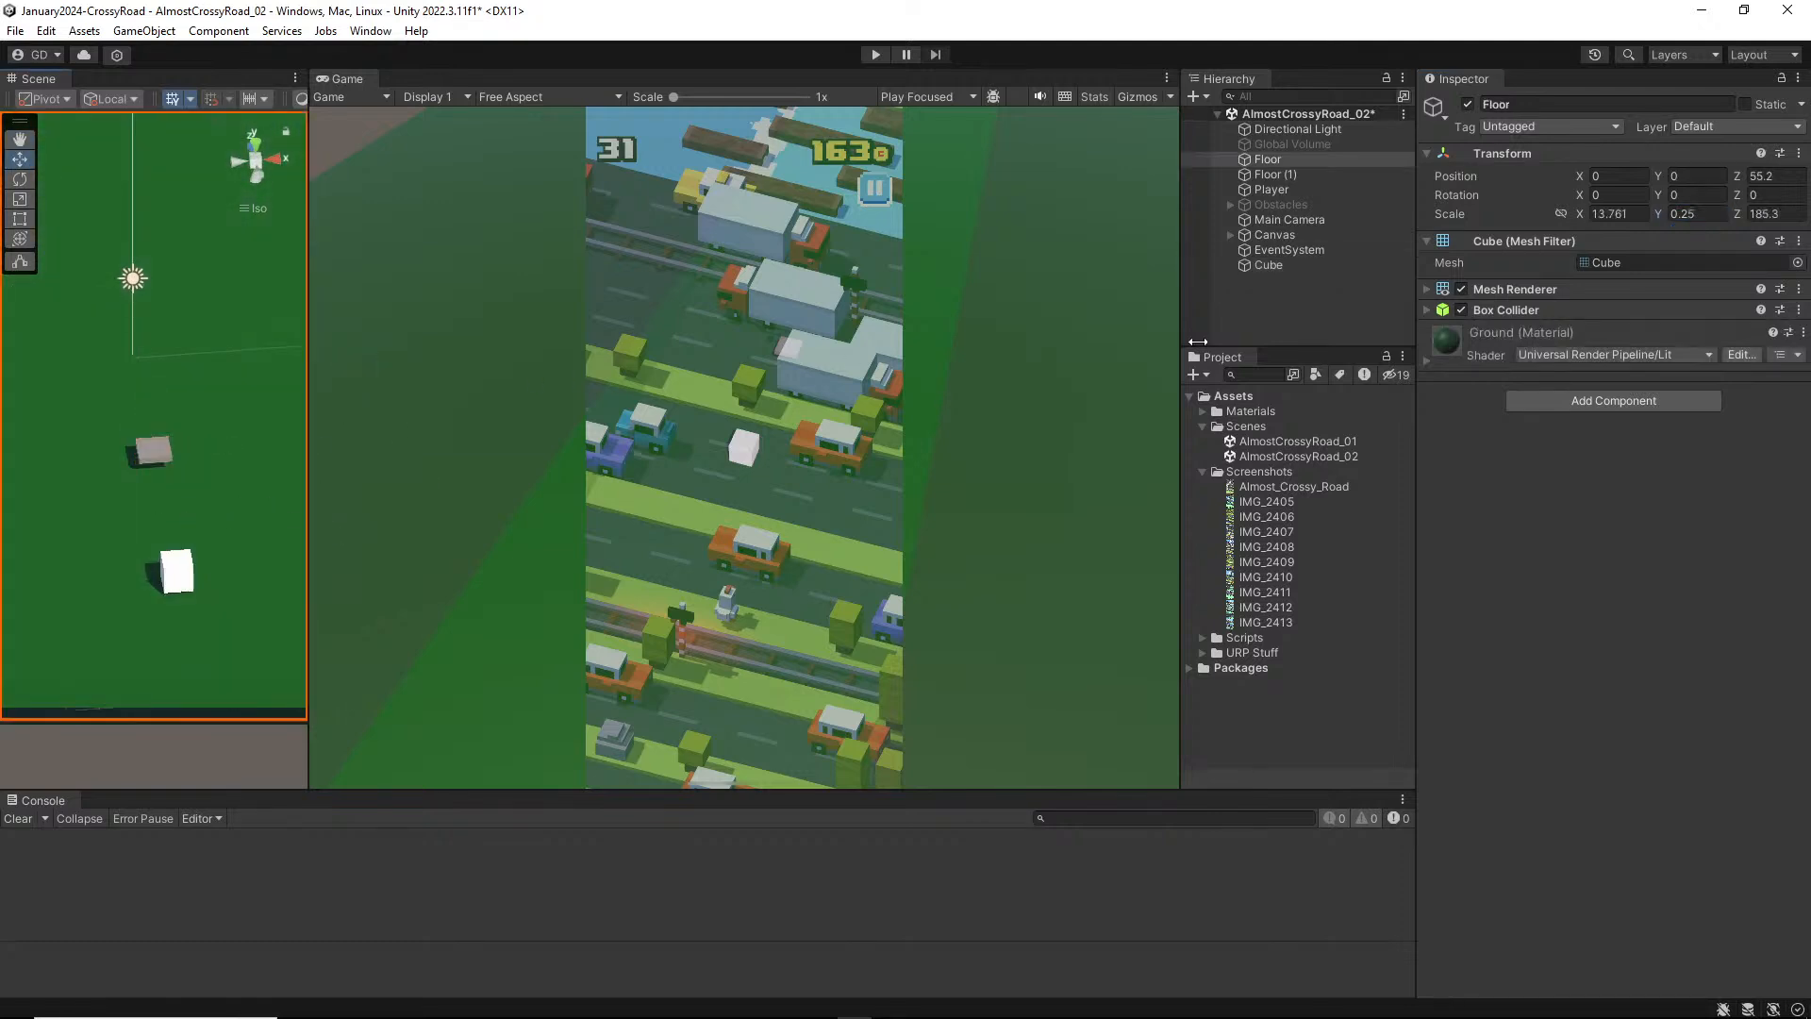
{"action": "scroll", "coordinate": [200, 457], "scroll_direction": "down", "scroll_amount": 6}
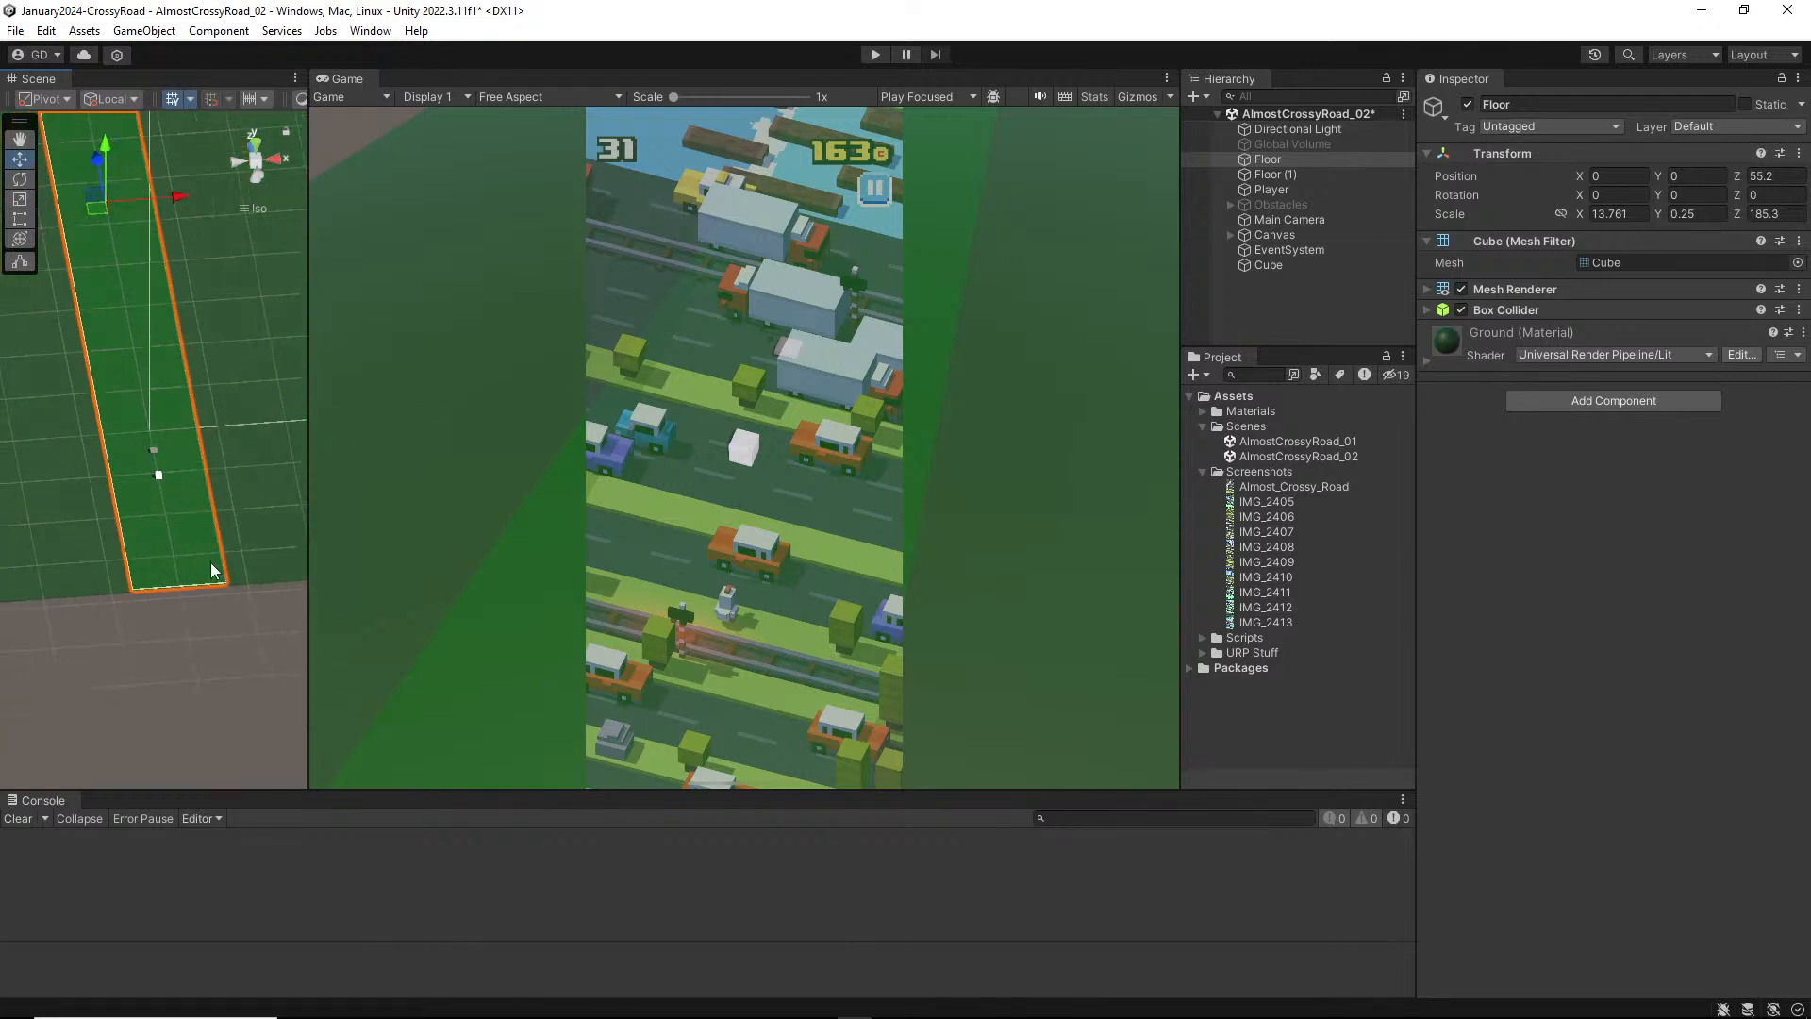
{"action": "left_click_drag", "start_coordinate": [212, 571], "coordinate": [255, 368], "text": "alt"}
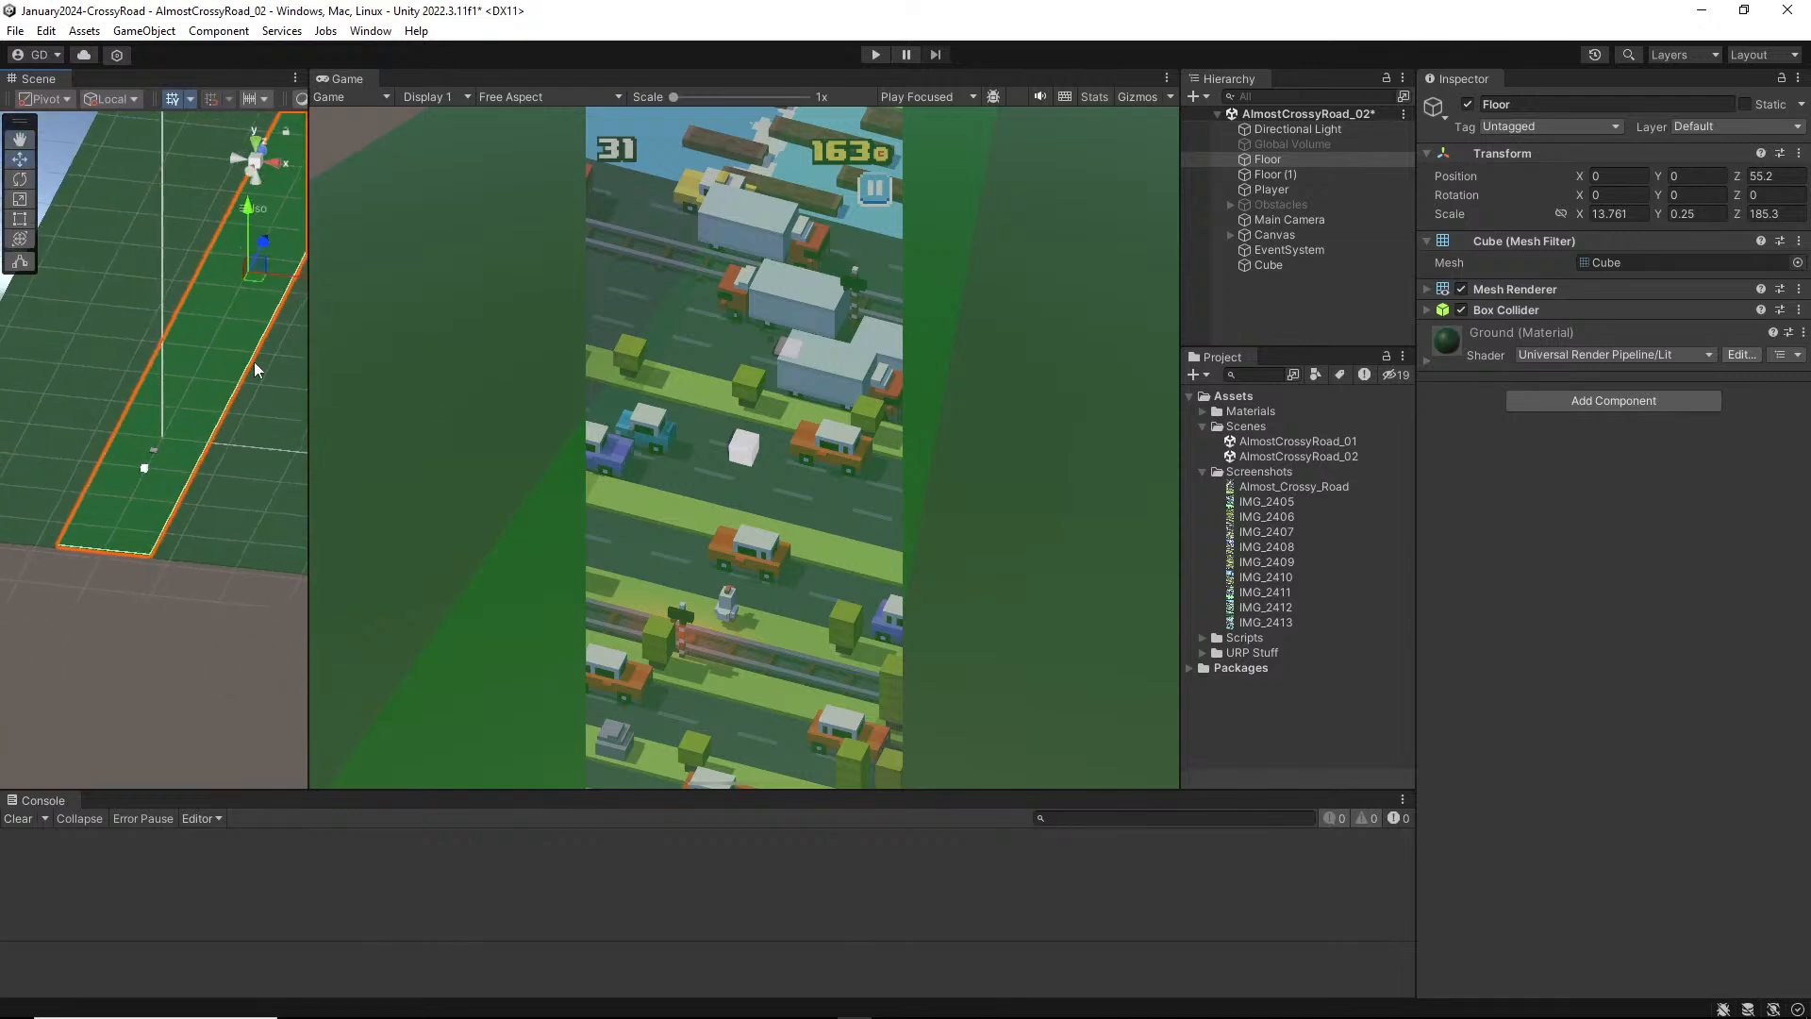
{"action": "left_click", "coordinate": [1795, 174]}
{"action": "type", "text": "50"}
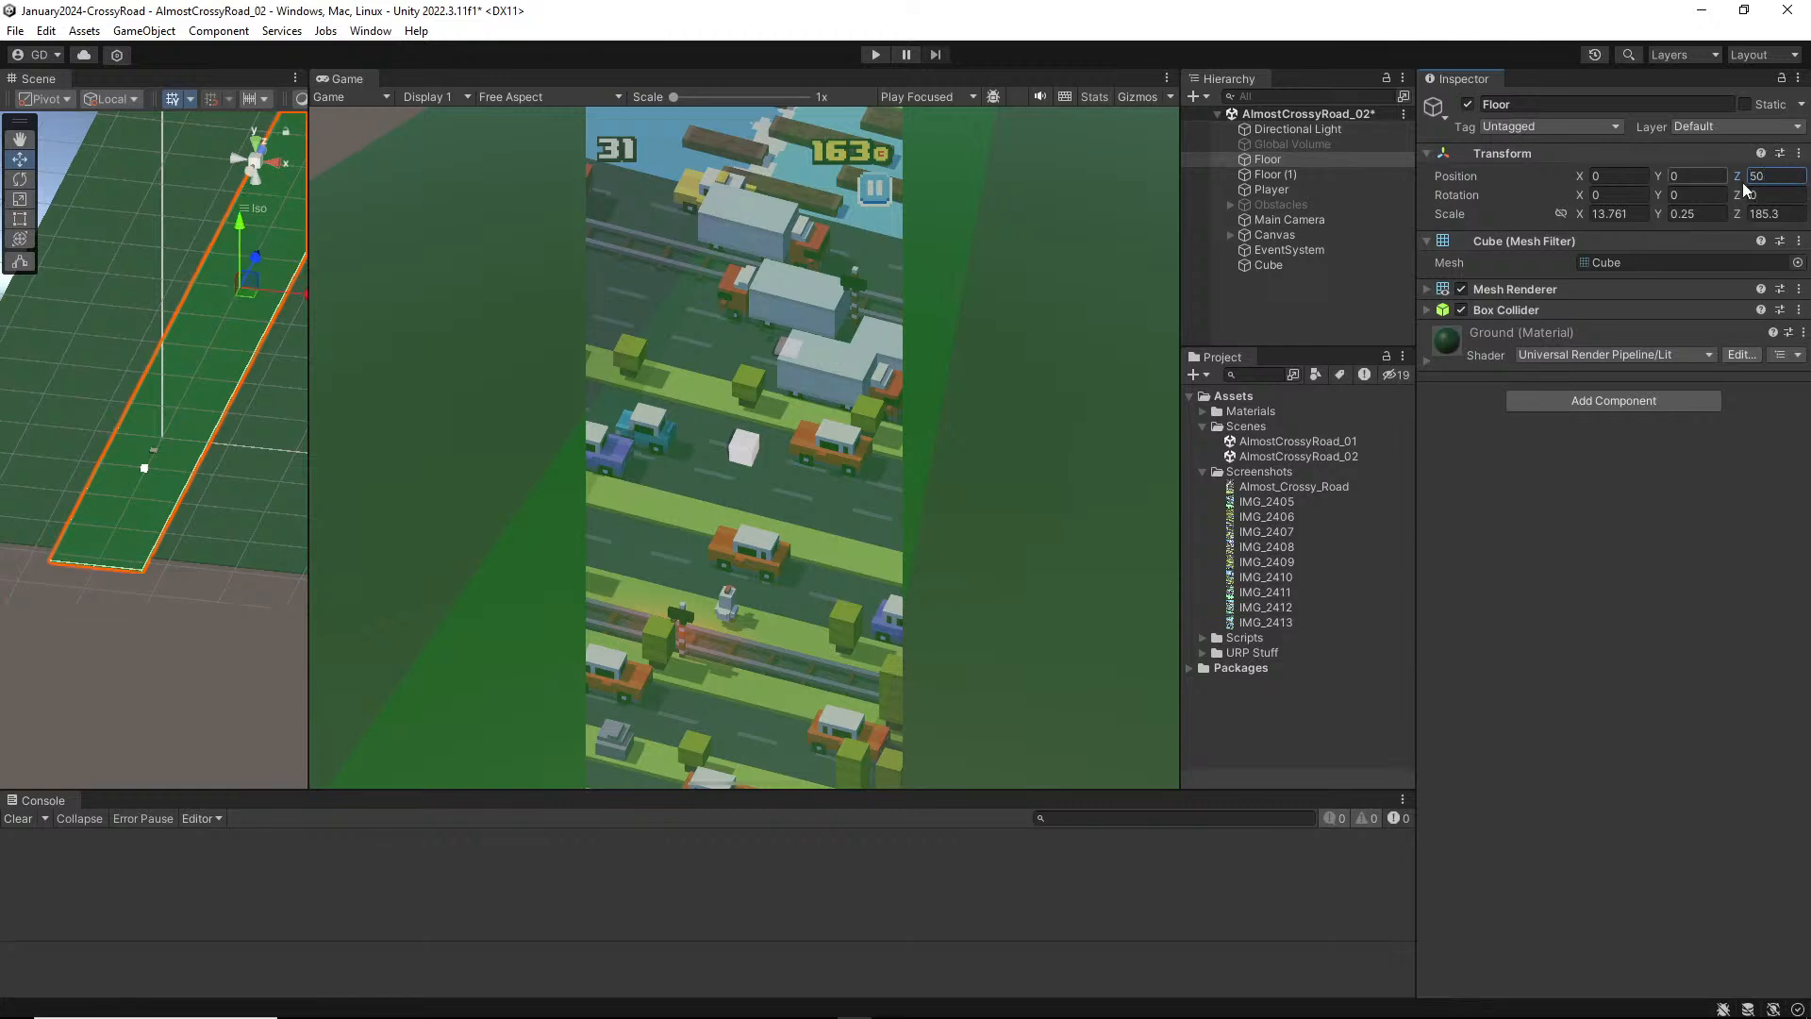
{"action": "left_click", "coordinate": [1636, 213]}
{"action": "type", "text": "15"}
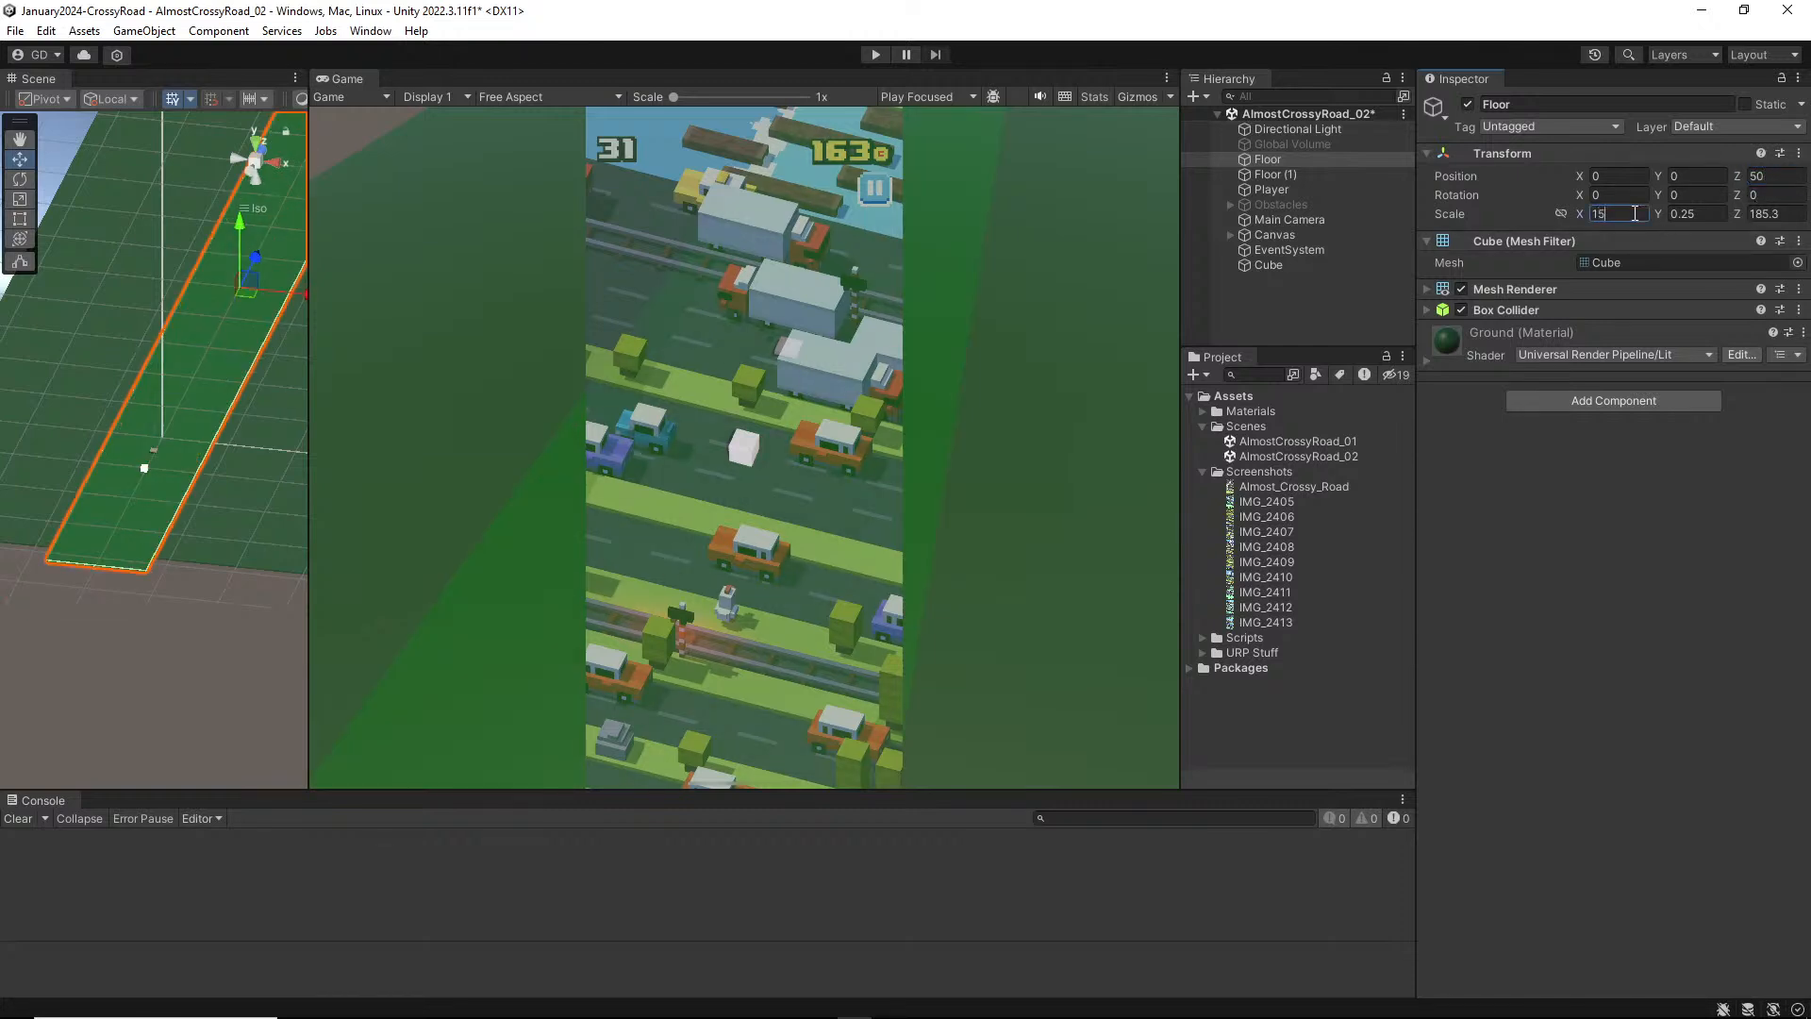
{"action": "key", "text": "Tab"}
{"action": "key", "text": "Tab"}
{"action": "type", "text": "185"}
Step: Set the Player's Y position to 0.5 and inspect up close how it sits on the floor
{"action": "left_click", "coordinate": [1319, 188]}
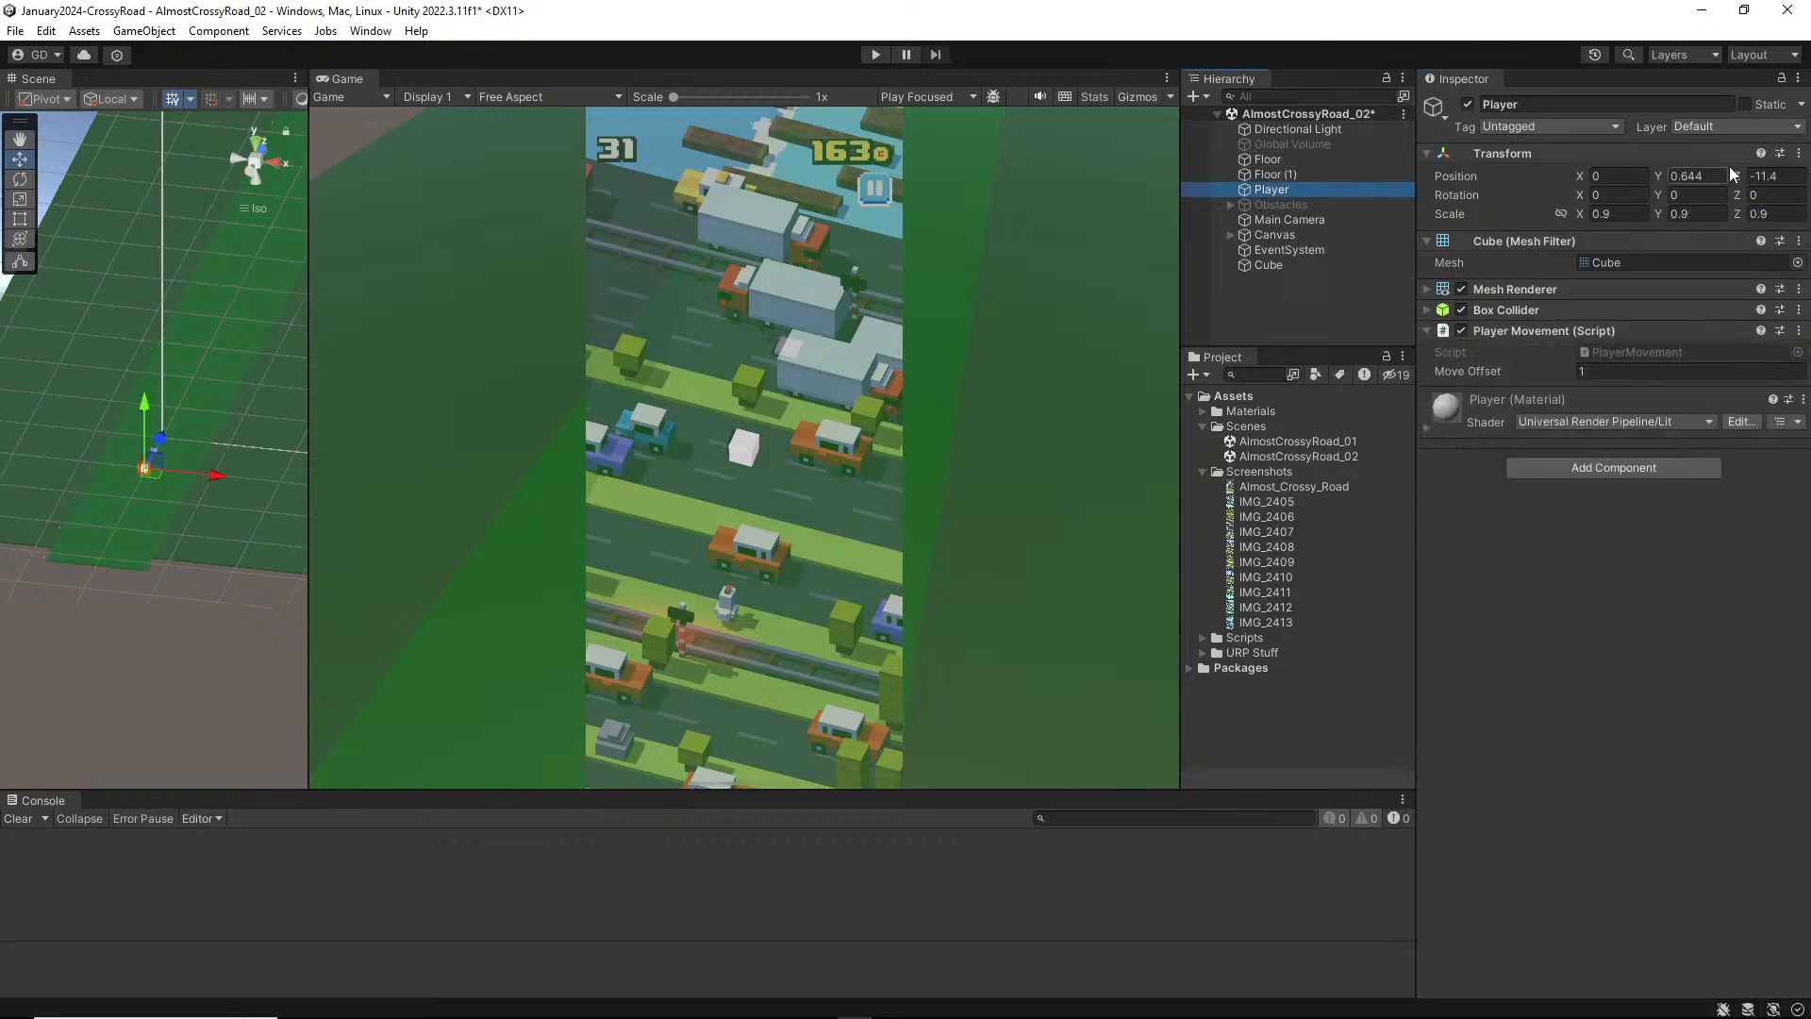
{"action": "left_click", "coordinate": [1802, 174]}
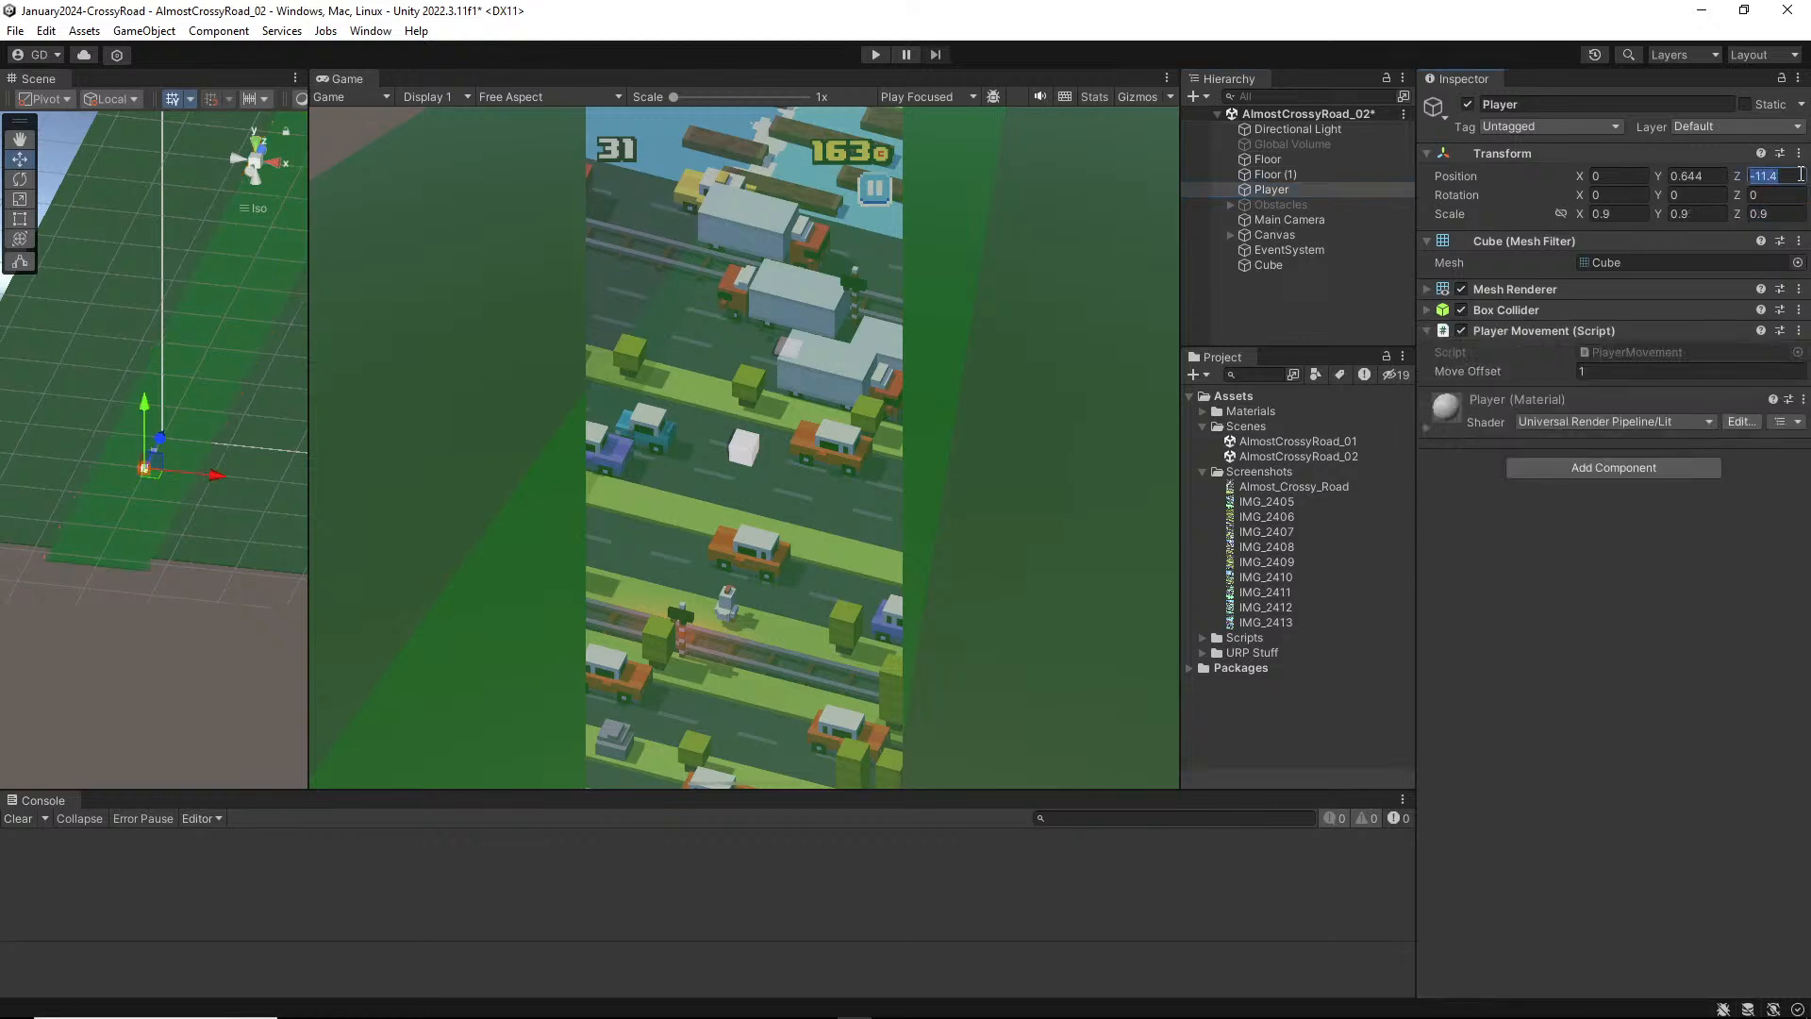
{"action": "key", "text": "shift+Tab"}
{"action": "type", "text": "0"}
{"action": "key", "text": "Escape"}
{"action": "left_click_drag", "start_coordinate": [1715, 180], "coordinate": [1672, 176]}
{"action": "left_click_drag", "start_coordinate": [189, 359], "coordinate": [179, 292], "text": "alt"}
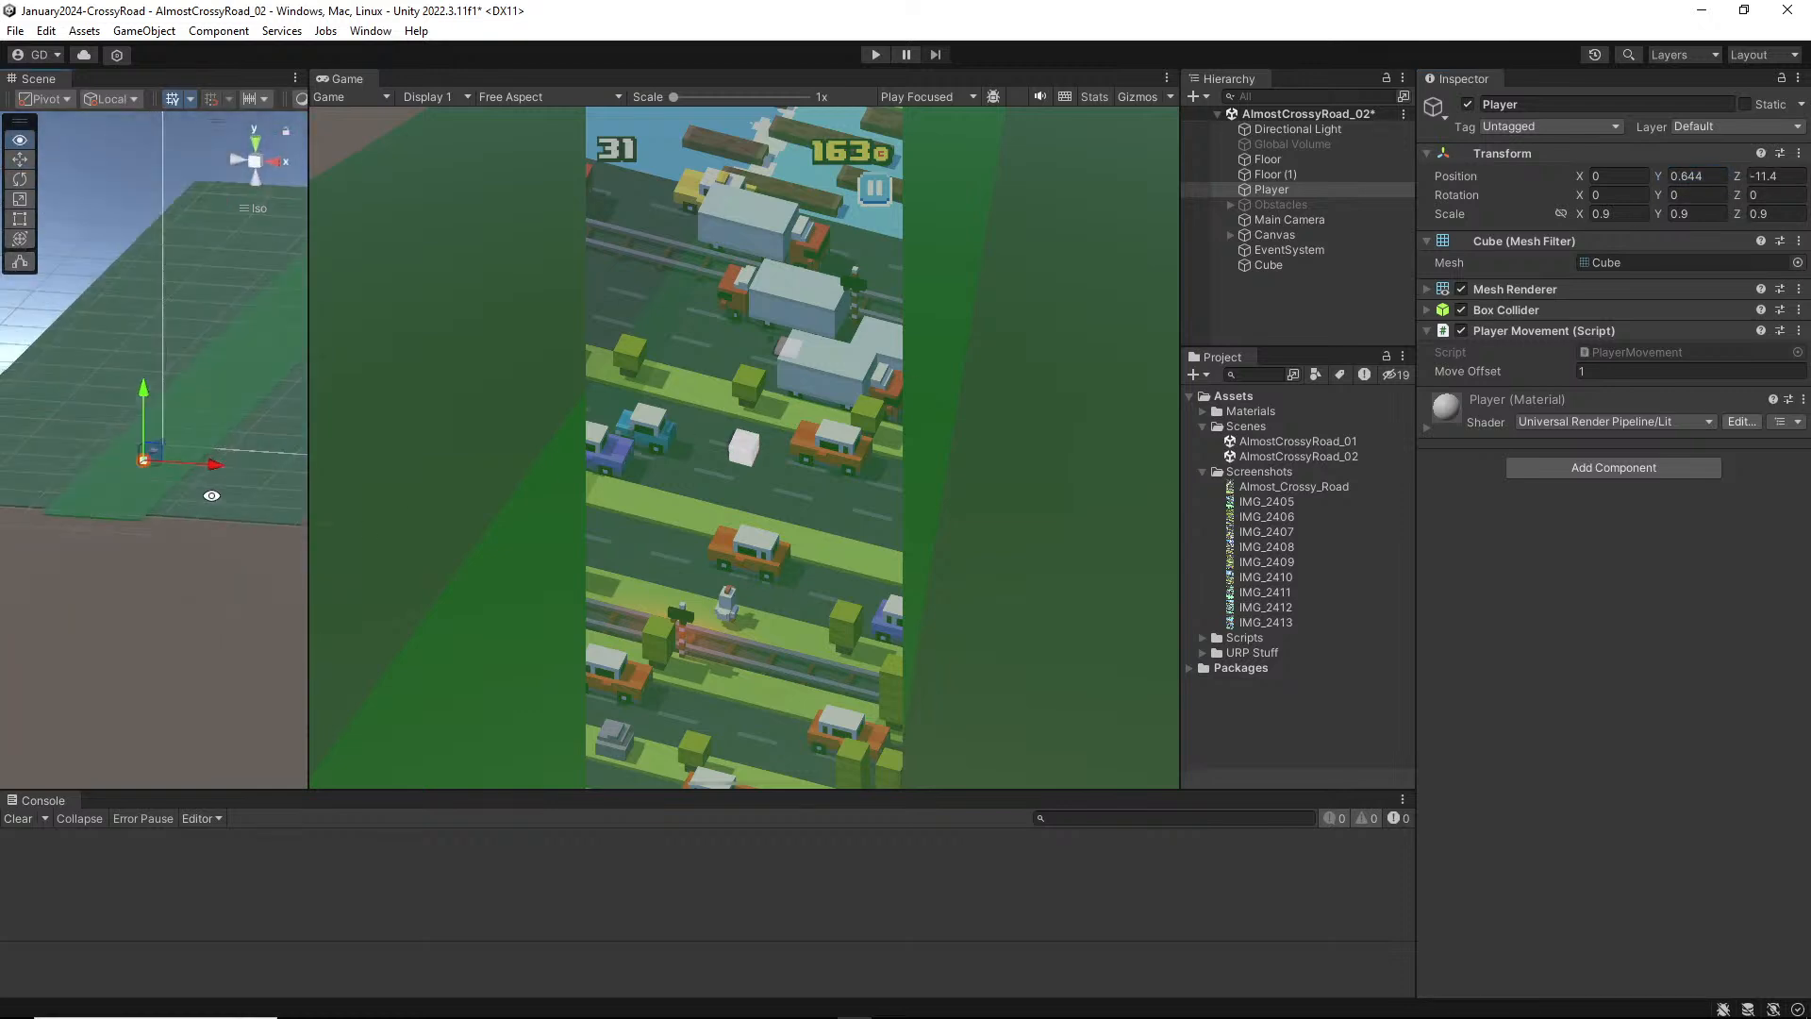
{"action": "left_click", "coordinate": [1723, 173]}
{"action": "type", "text": "0.5"}
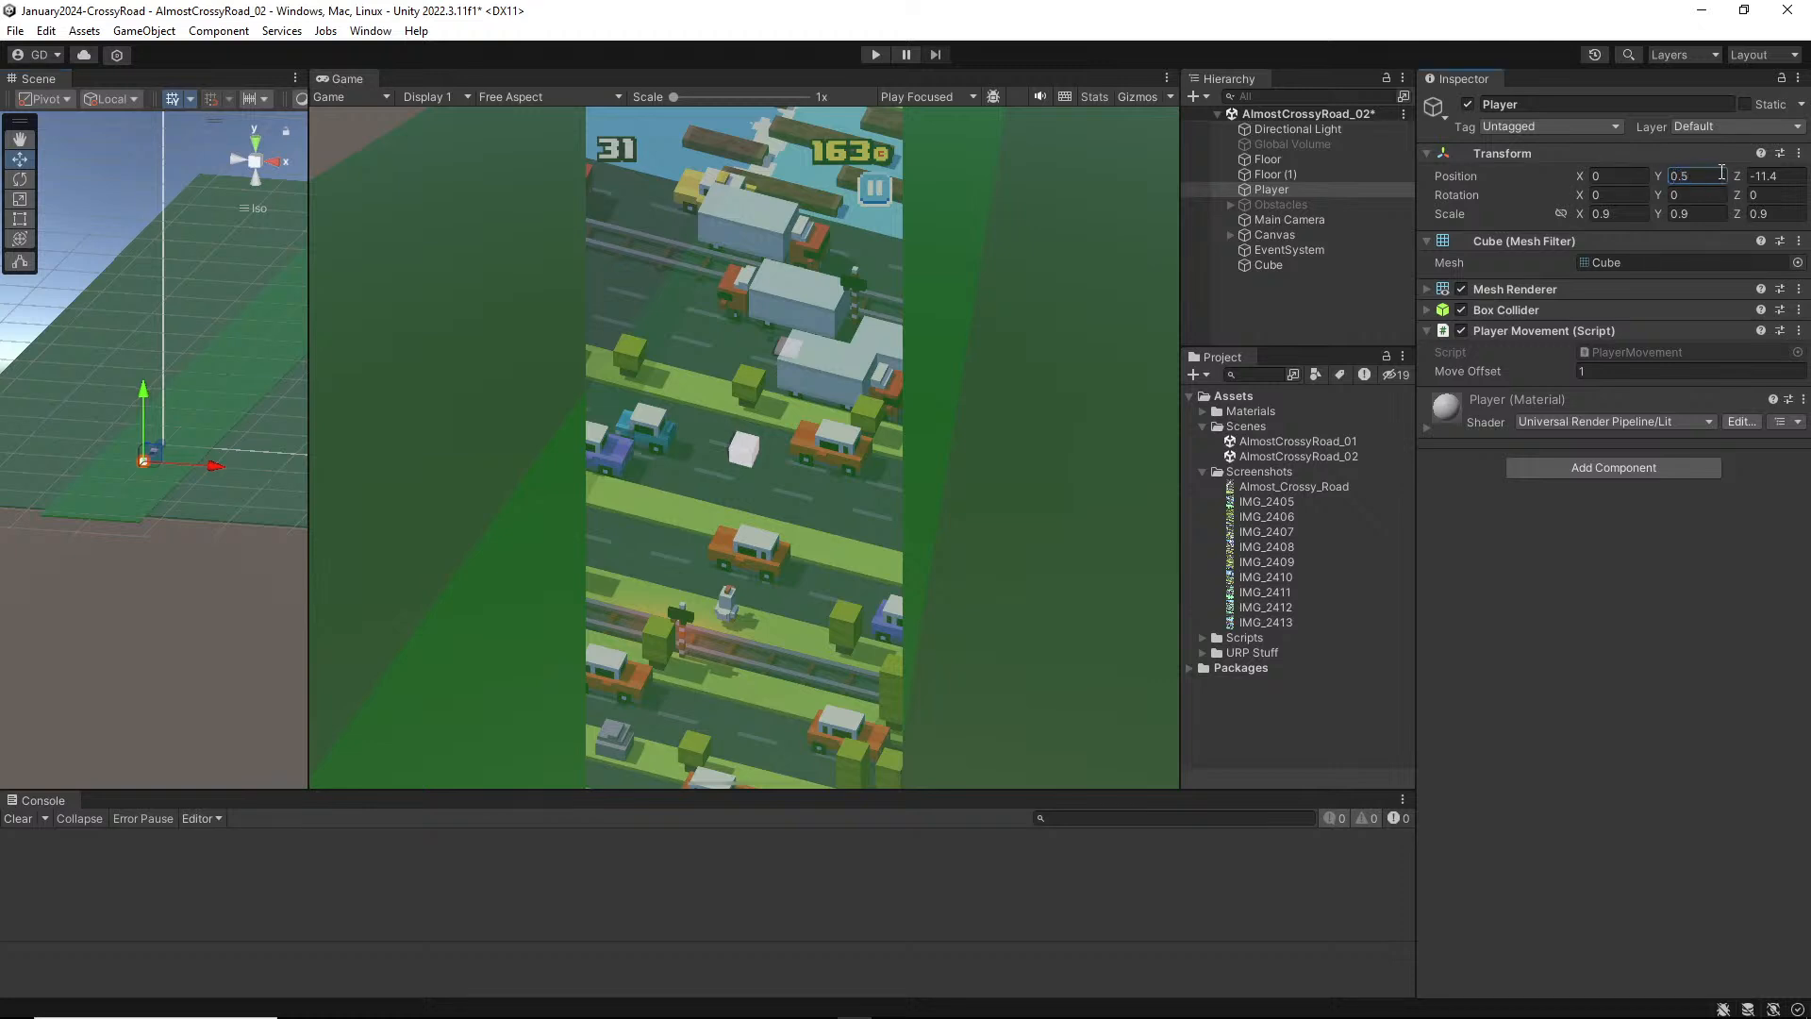
{"action": "left_click", "coordinate": [1589, 502]}
{"action": "left_click", "coordinate": [1306, 187]}
{"action": "key", "text": "f"}
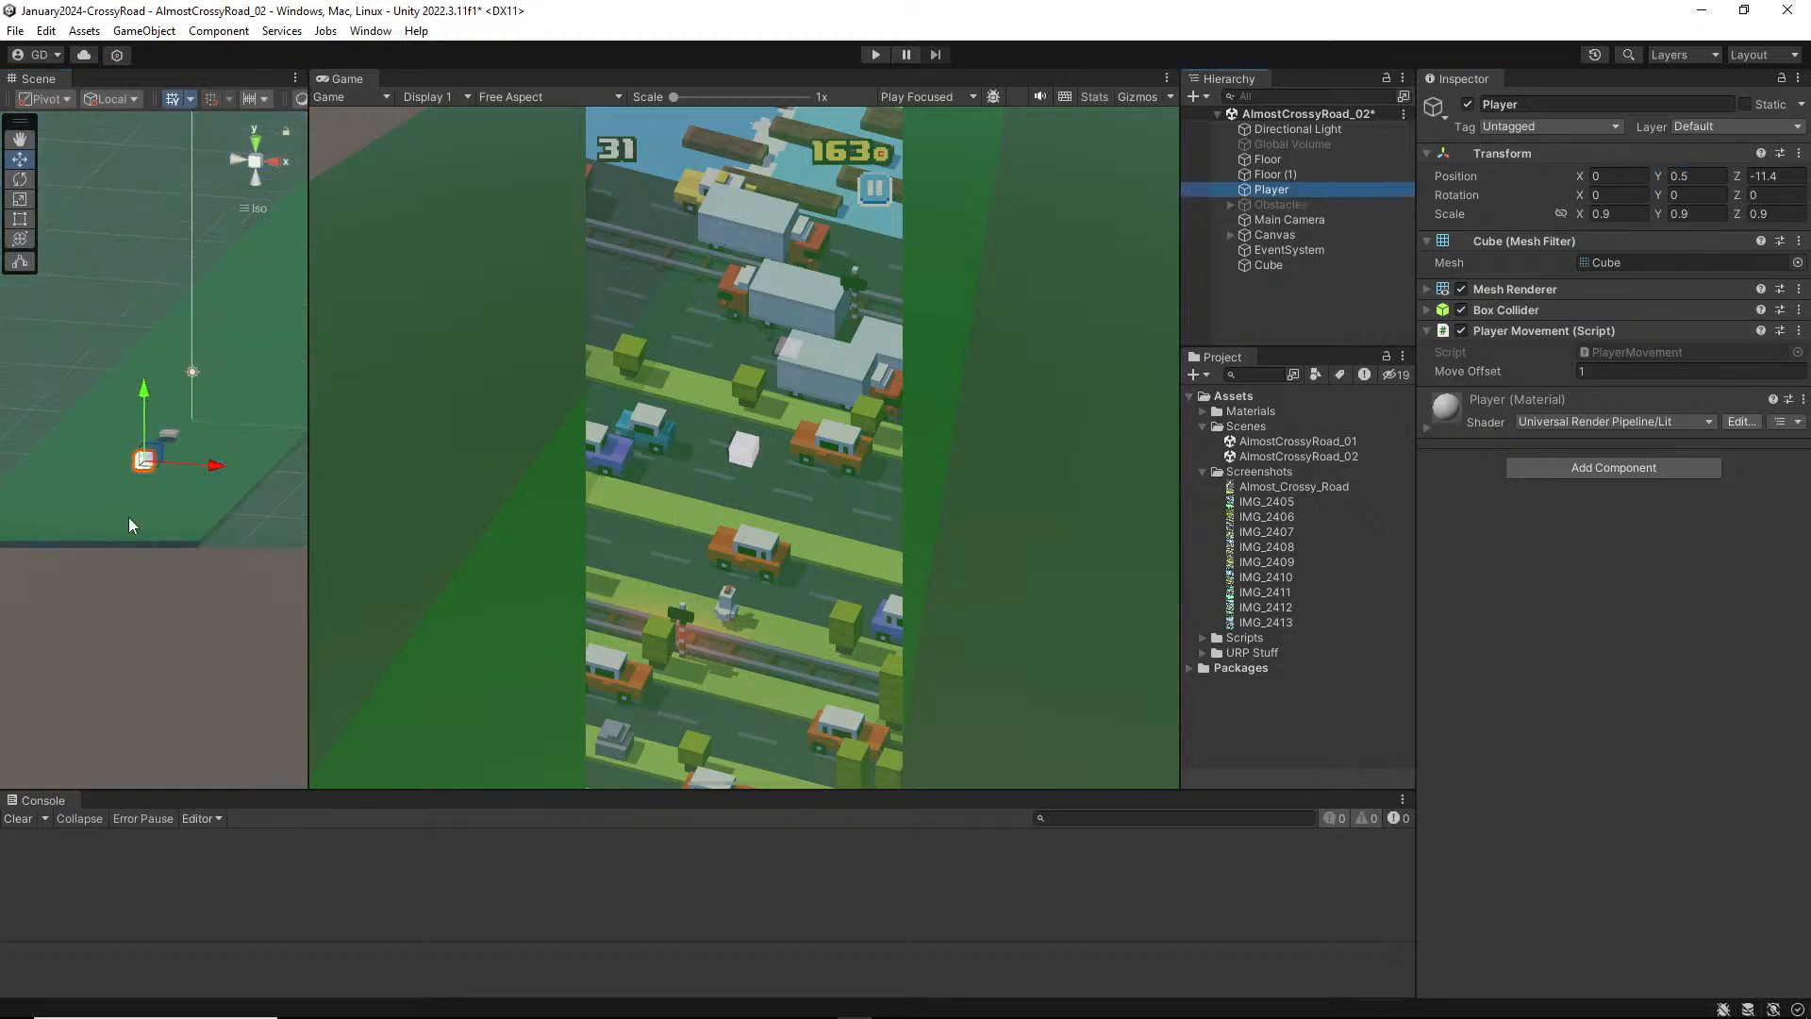
{"action": "left_click_drag", "start_coordinate": [120, 556], "coordinate": [181, 509], "text": "alt"}
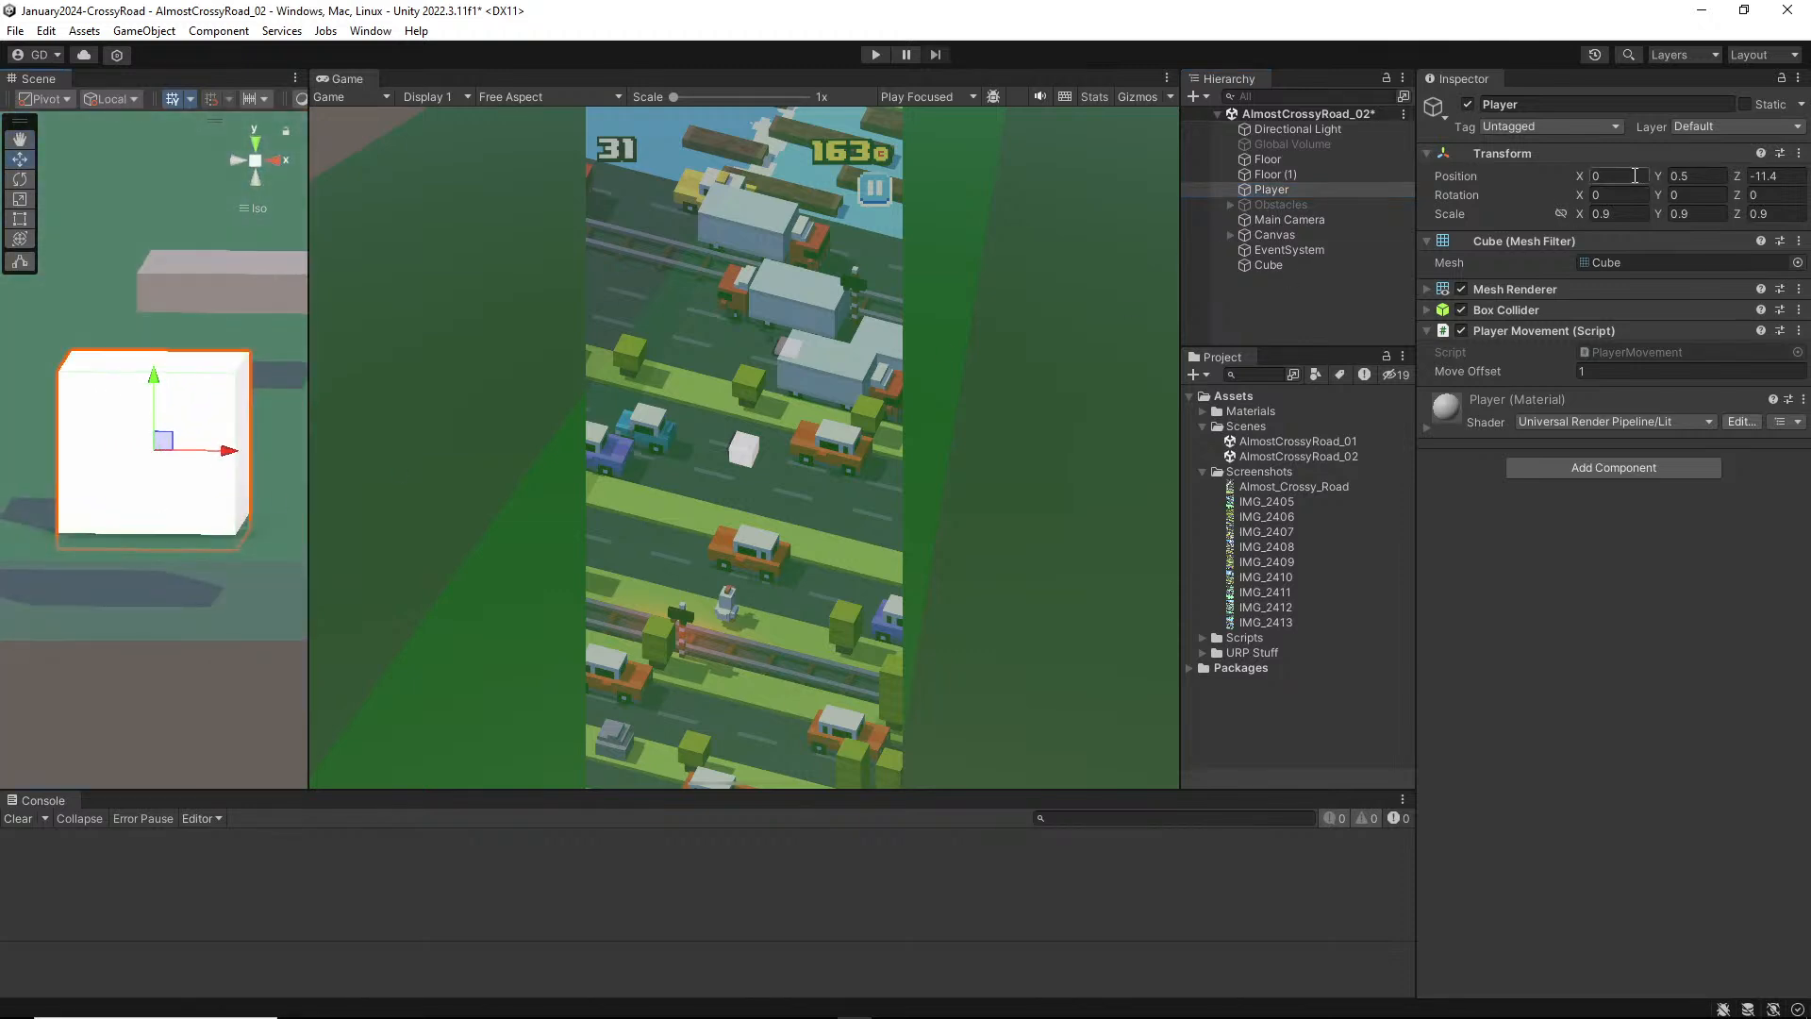
Step: Set the Player's scale to 1 on the X, Y and Z axes
{"action": "left_click", "coordinate": [1719, 176]}
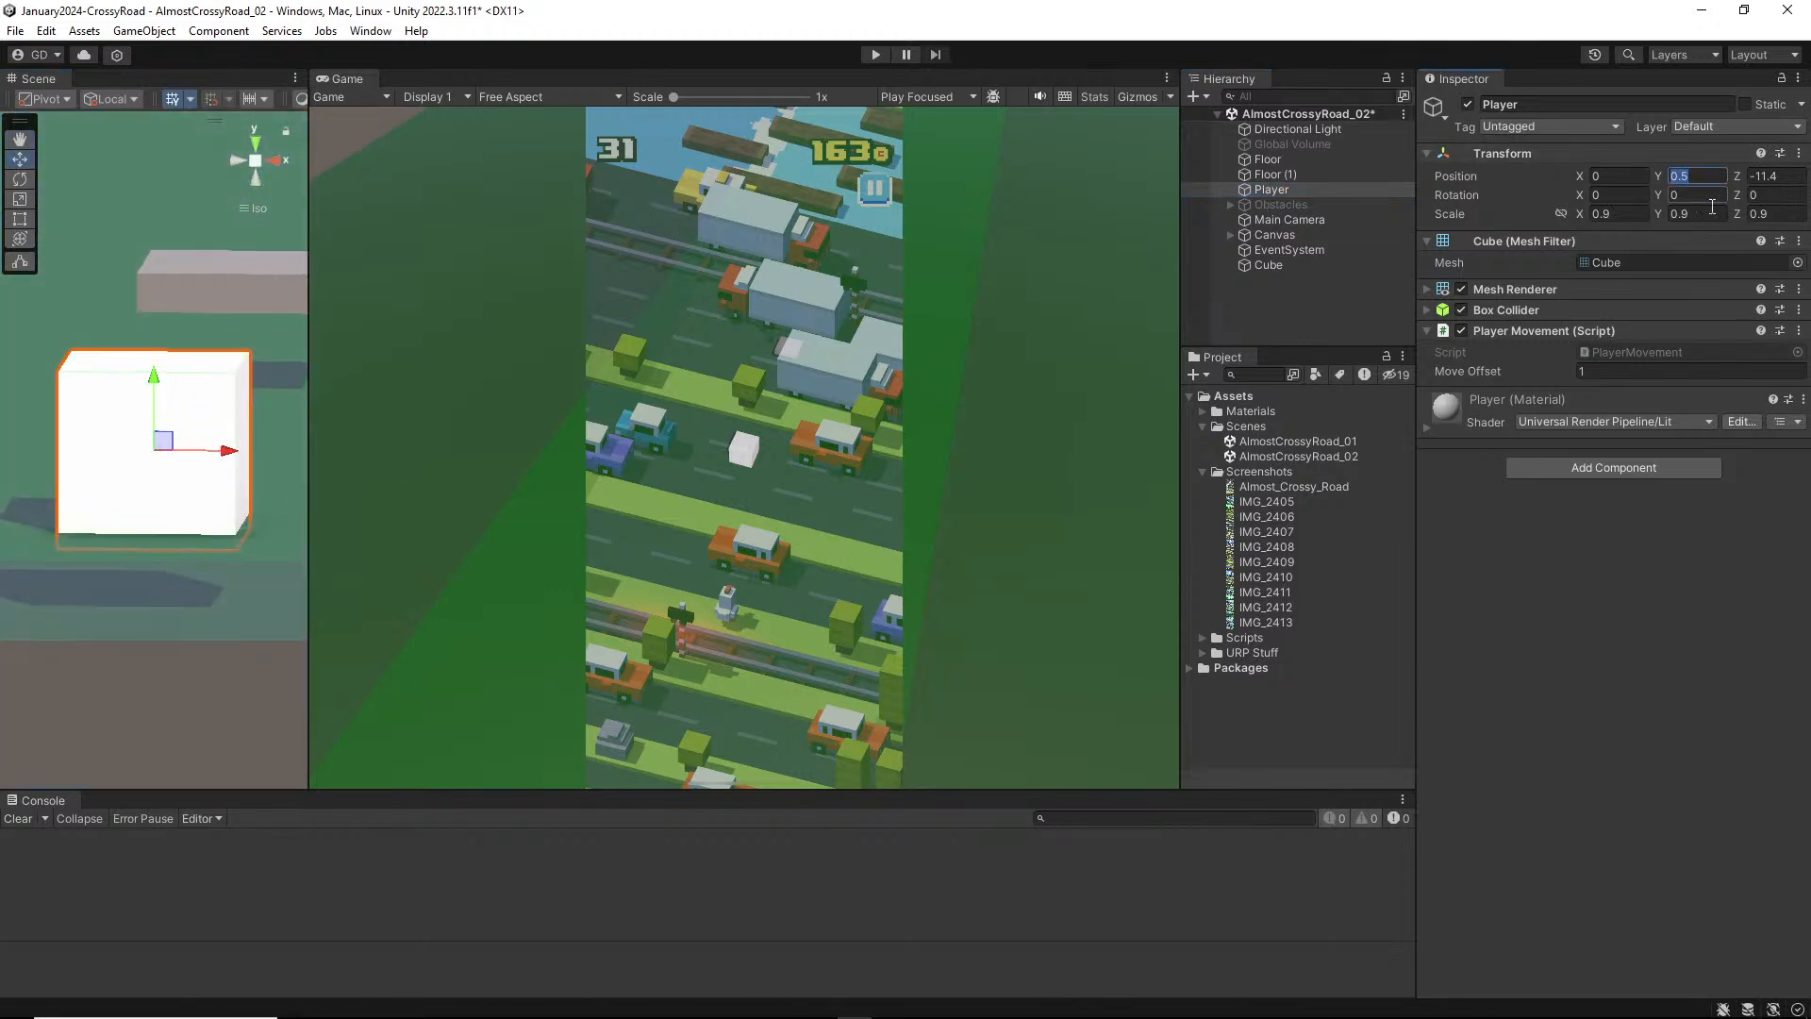
{"action": "left_click", "coordinate": [1616, 214]}
{"action": "type", "text": "1"}
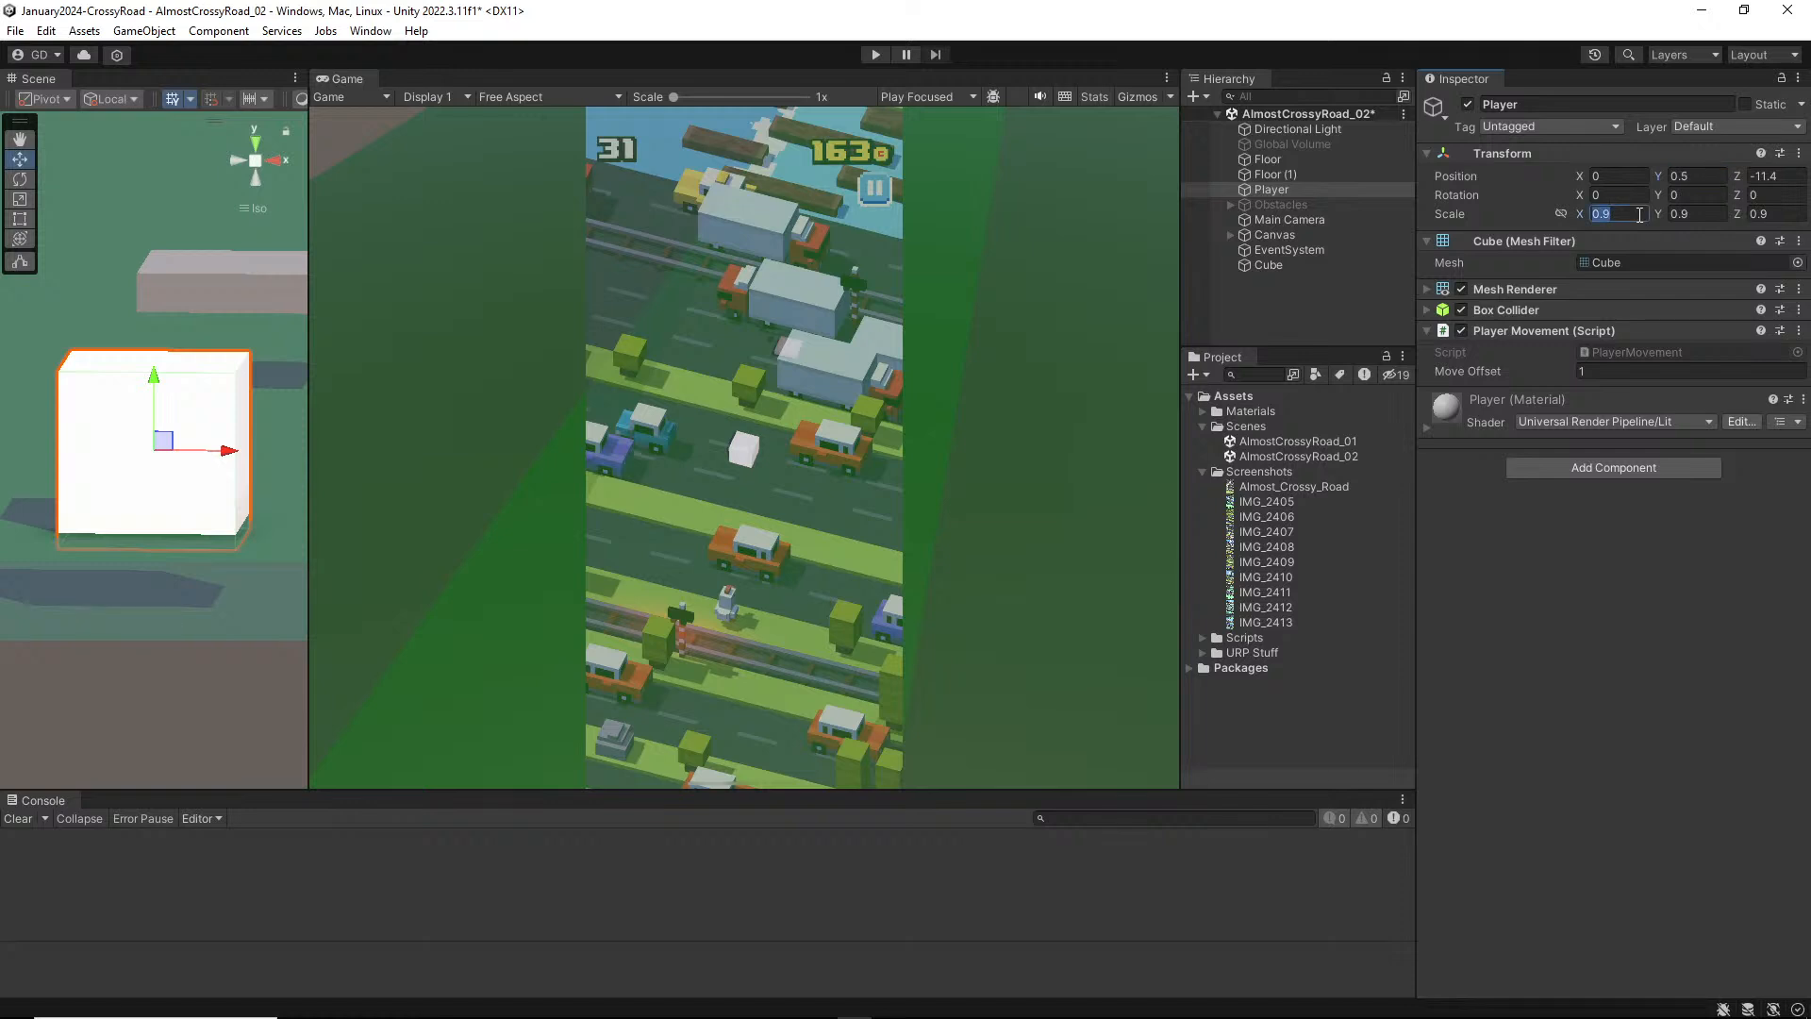
{"action": "key", "text": "Tab"}
{"action": "type", "text": "1"}
{"action": "key", "text": "Tab"}
{"action": "type", "text": "1"}
{"action": "key", "text": "Return"}
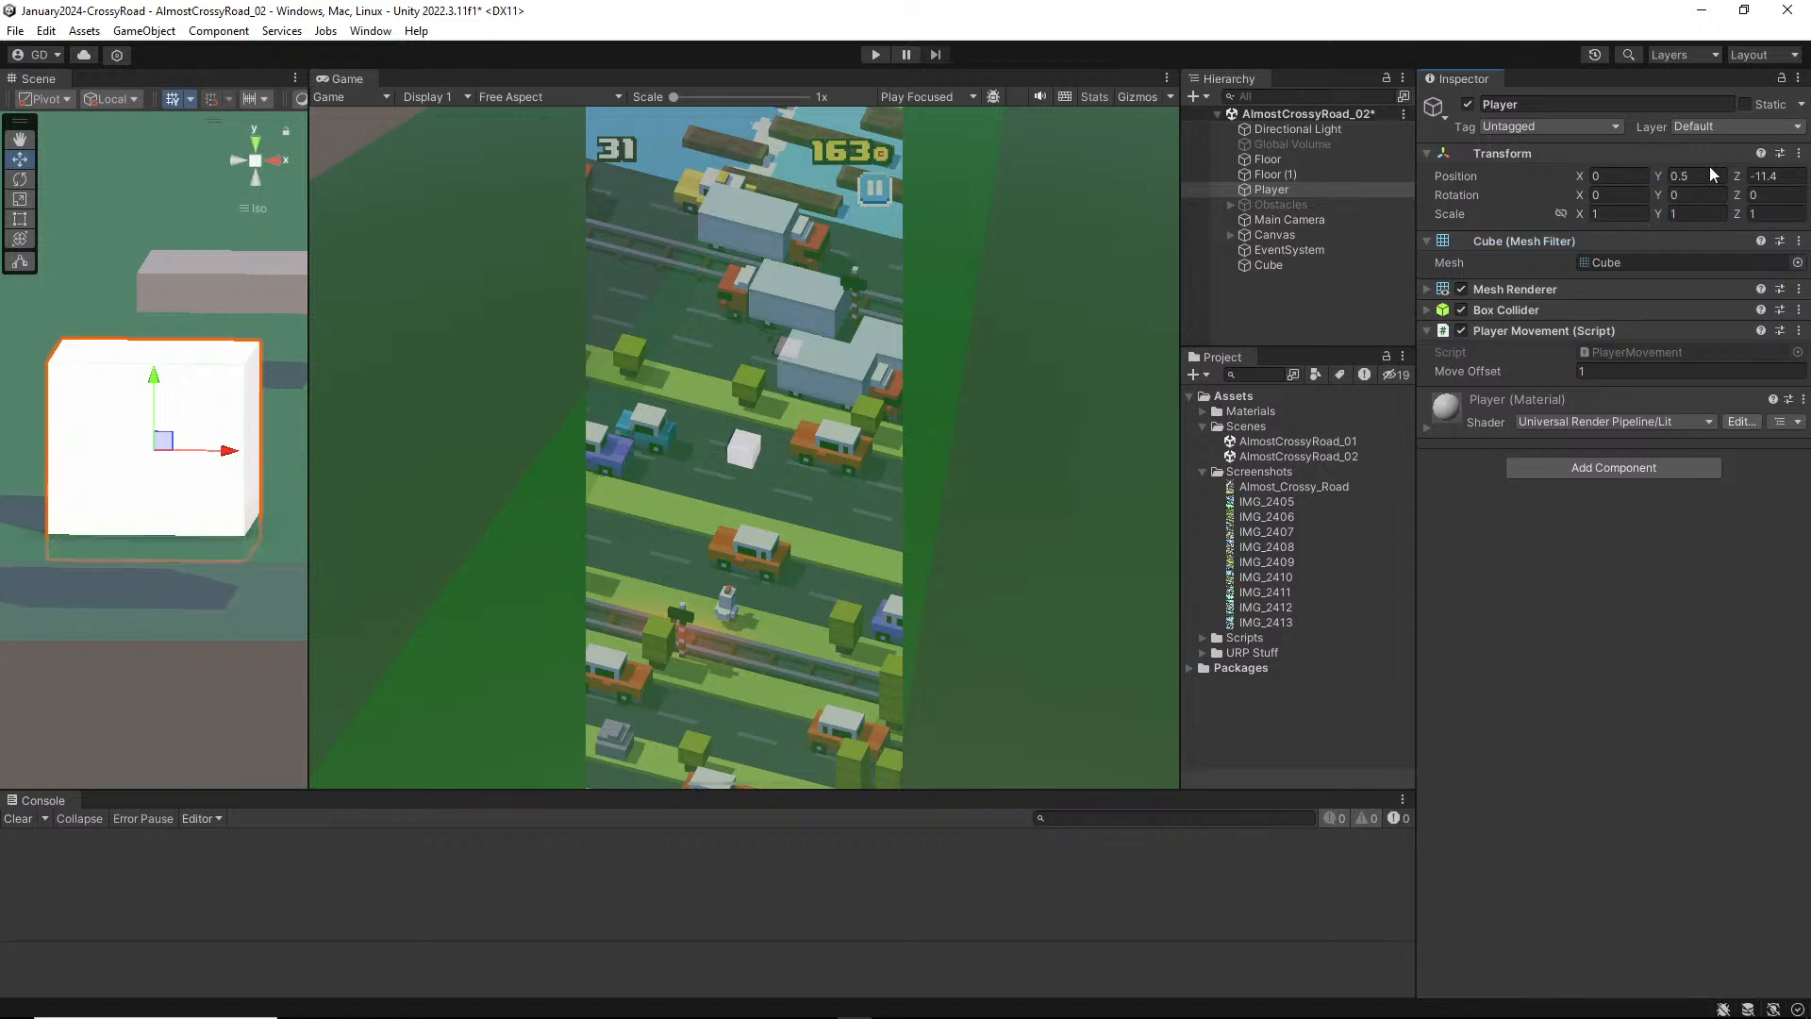
Step: Try raising the Player to a Y position of 0.62, undo it, and set its Z position to -10
{"action": "left_click_drag", "start_coordinate": [1666, 176], "coordinate": [1670, 176]}
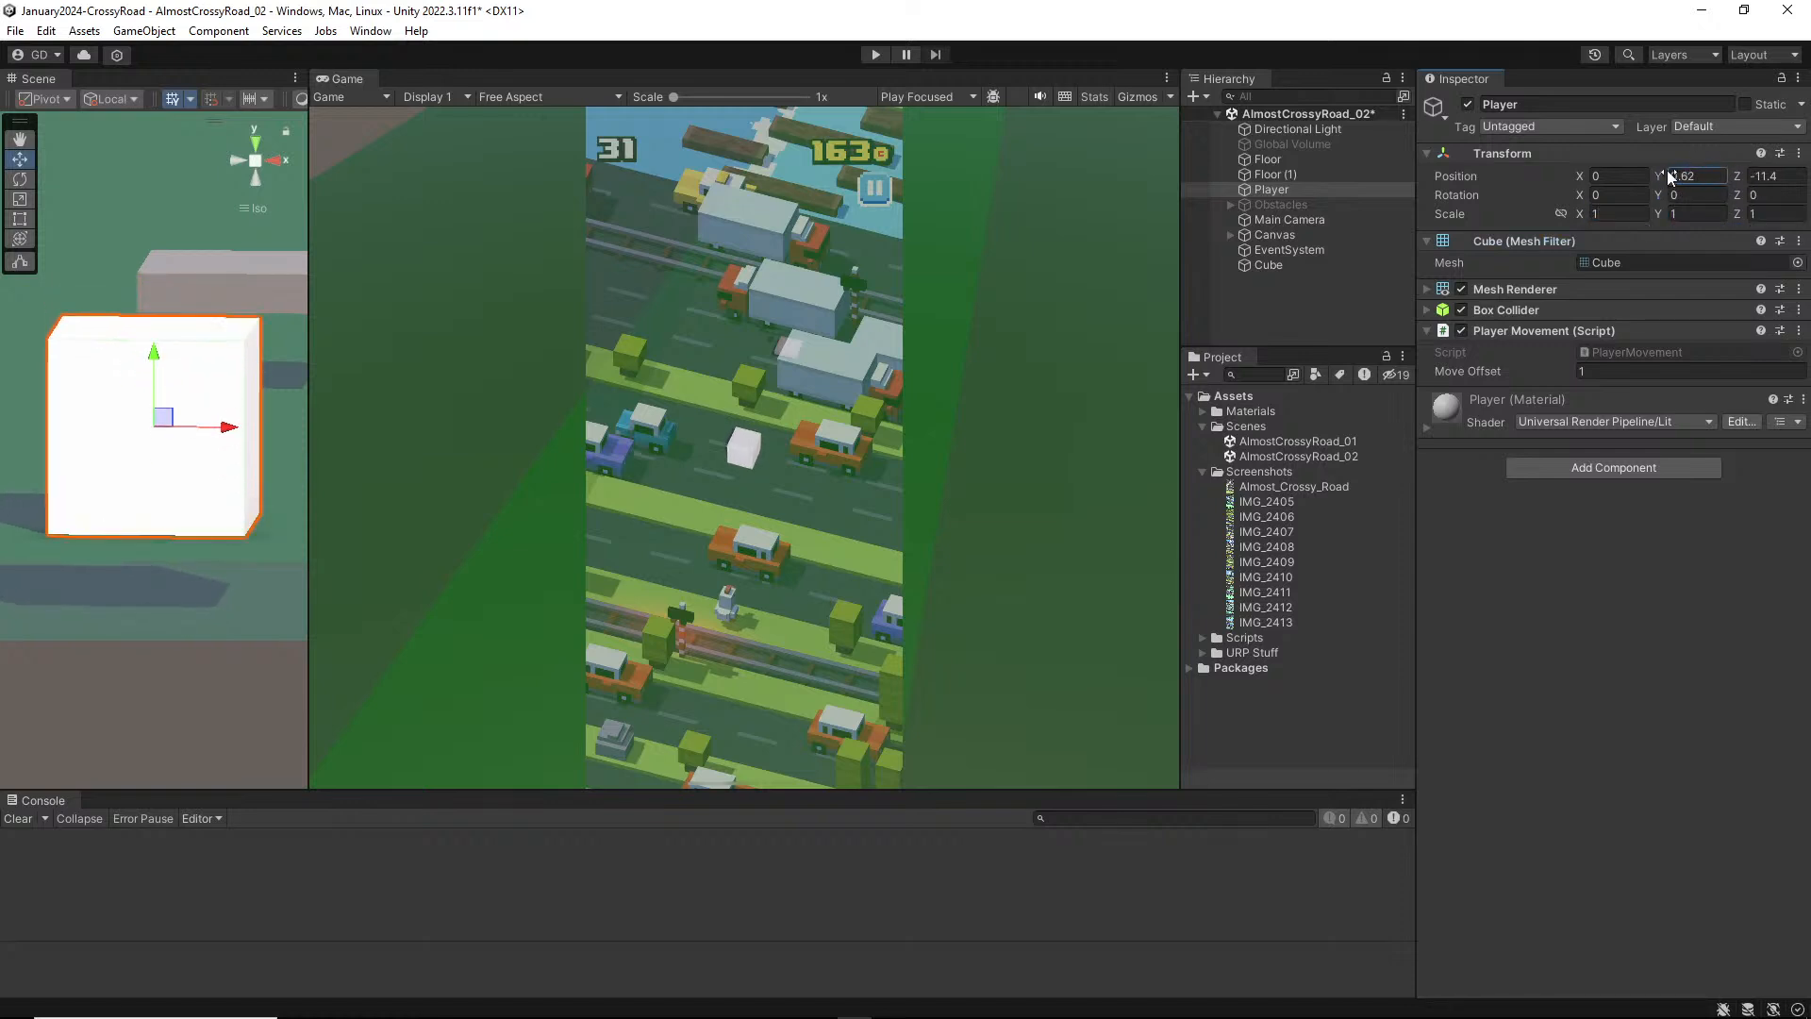
{"action": "key", "text": "ctrl+z"}
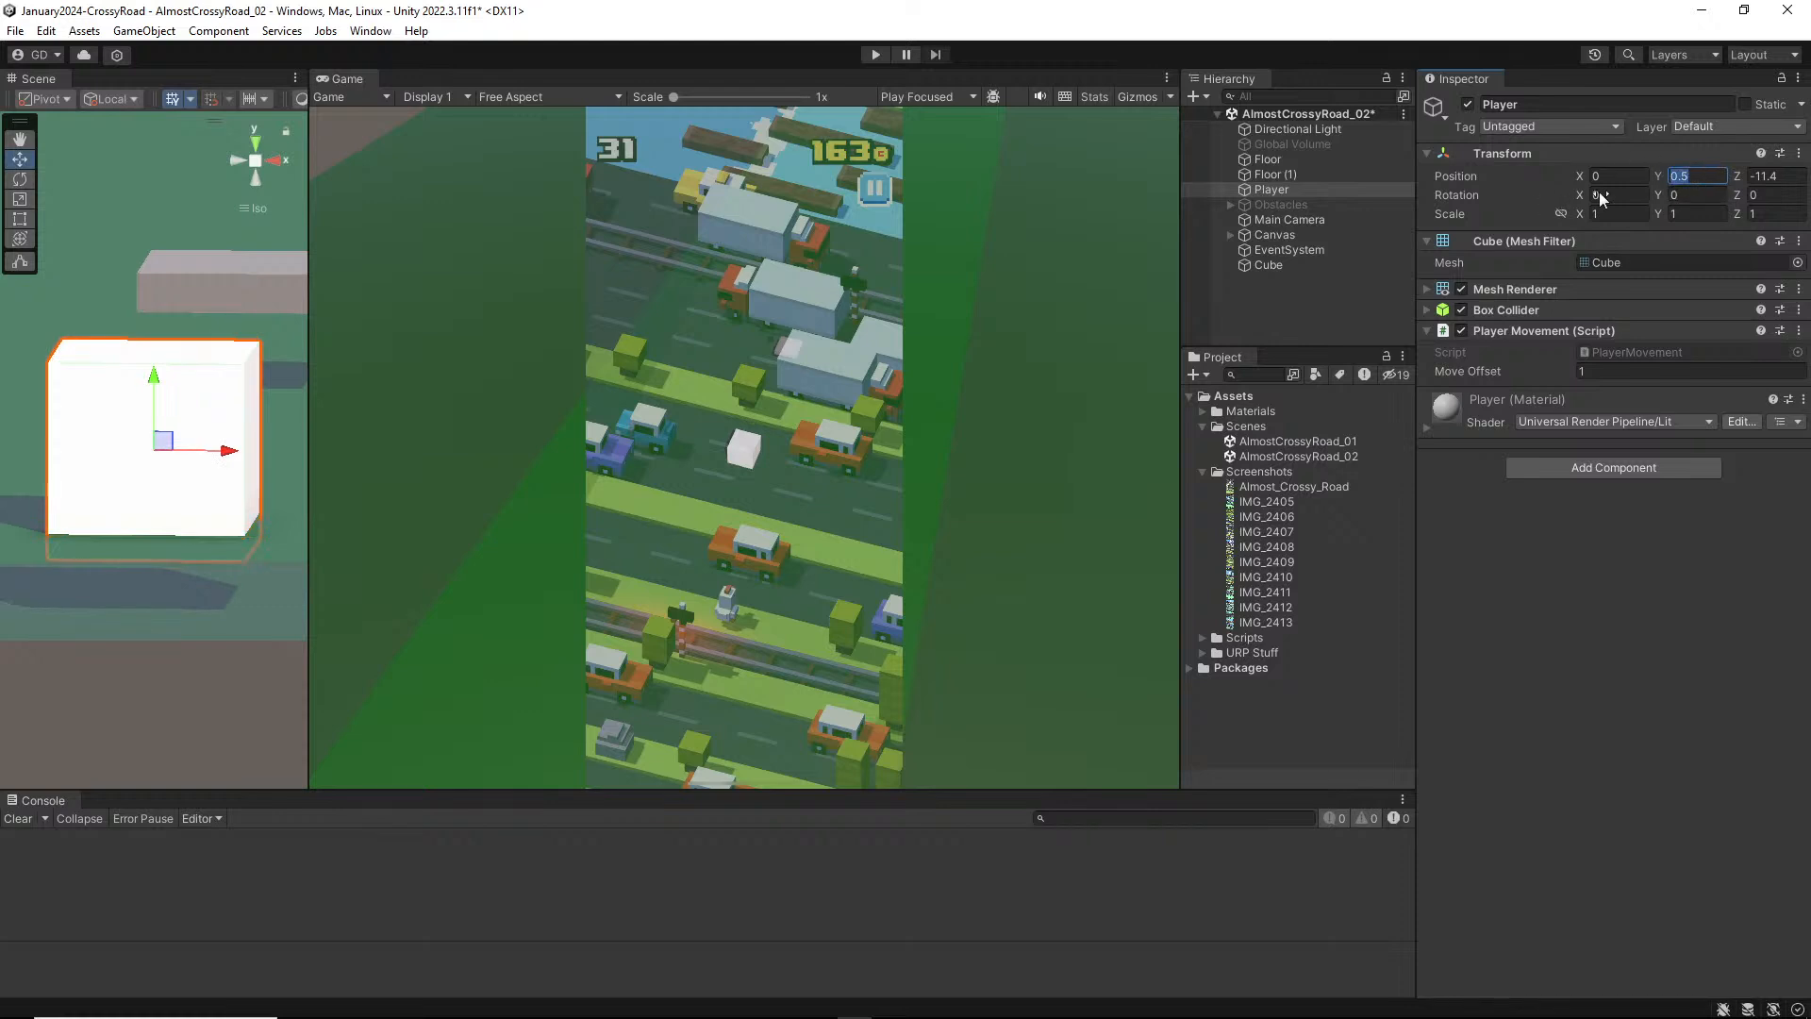
{"action": "left_click", "coordinate": [1306, 204]}
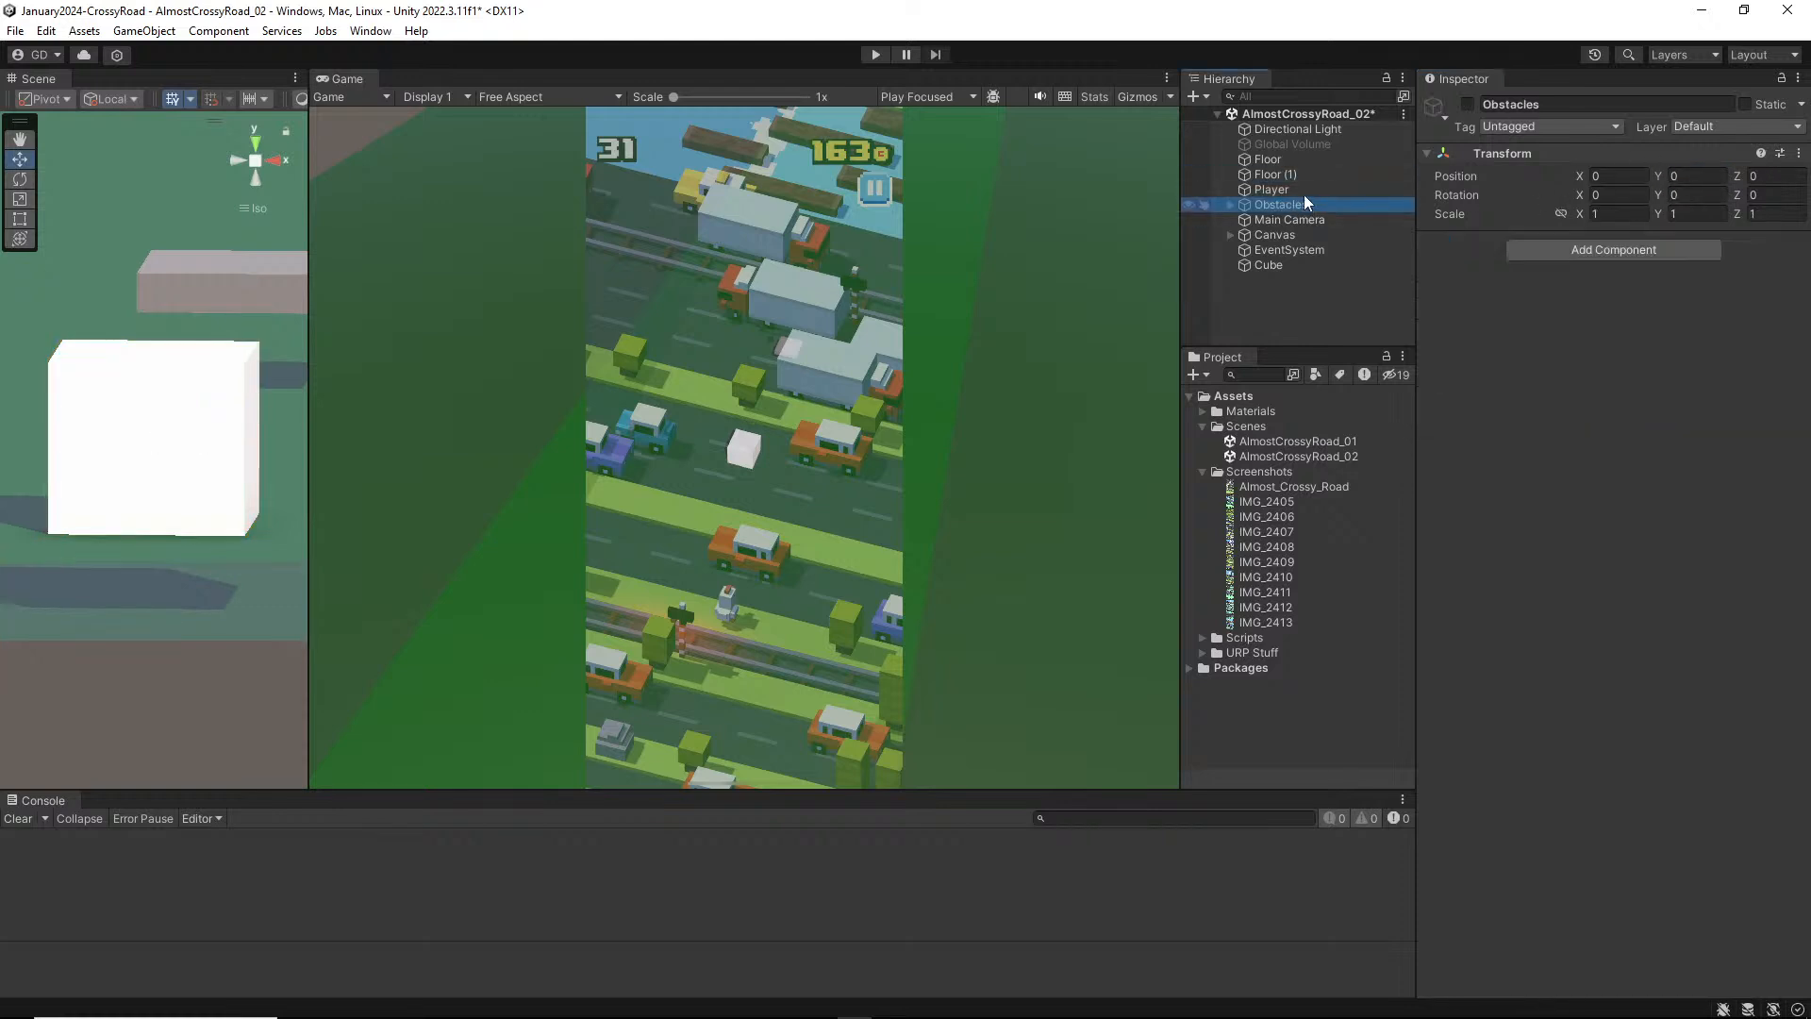
{"action": "left_click", "coordinate": [1303, 192]}
{"action": "left_click", "coordinate": [1798, 176]}
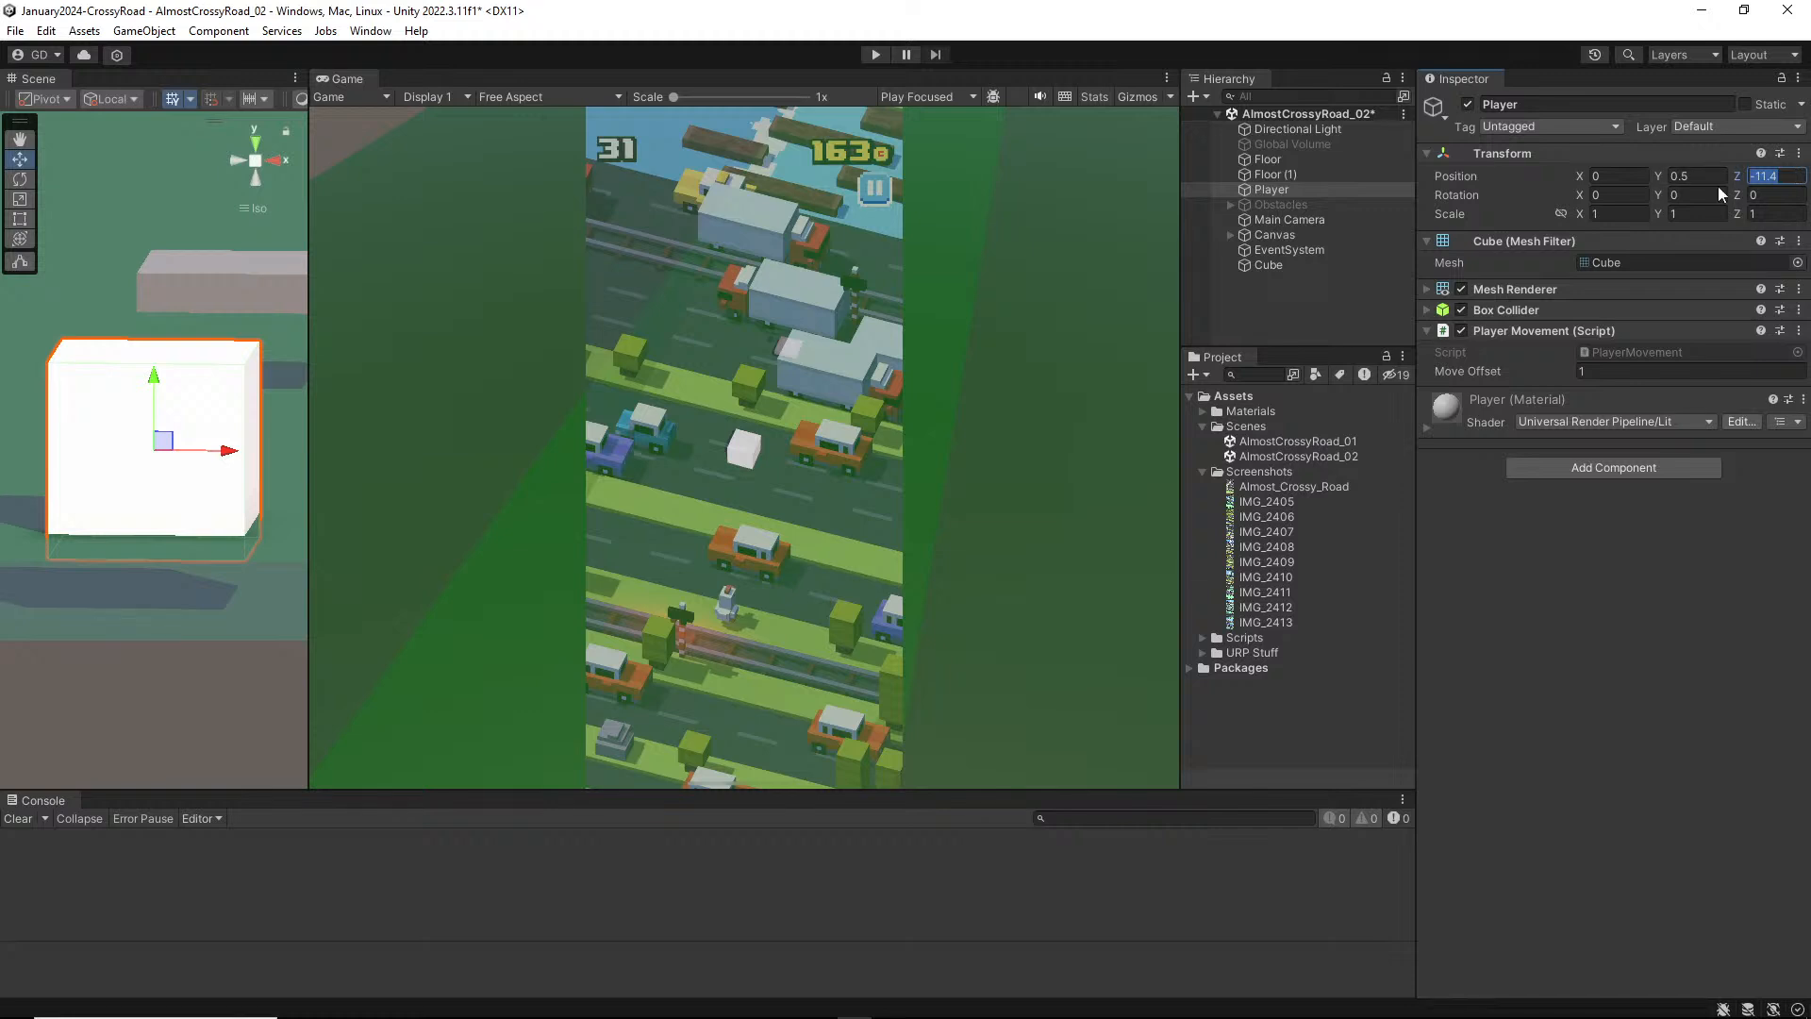
{"action": "type", "text": "-10"}
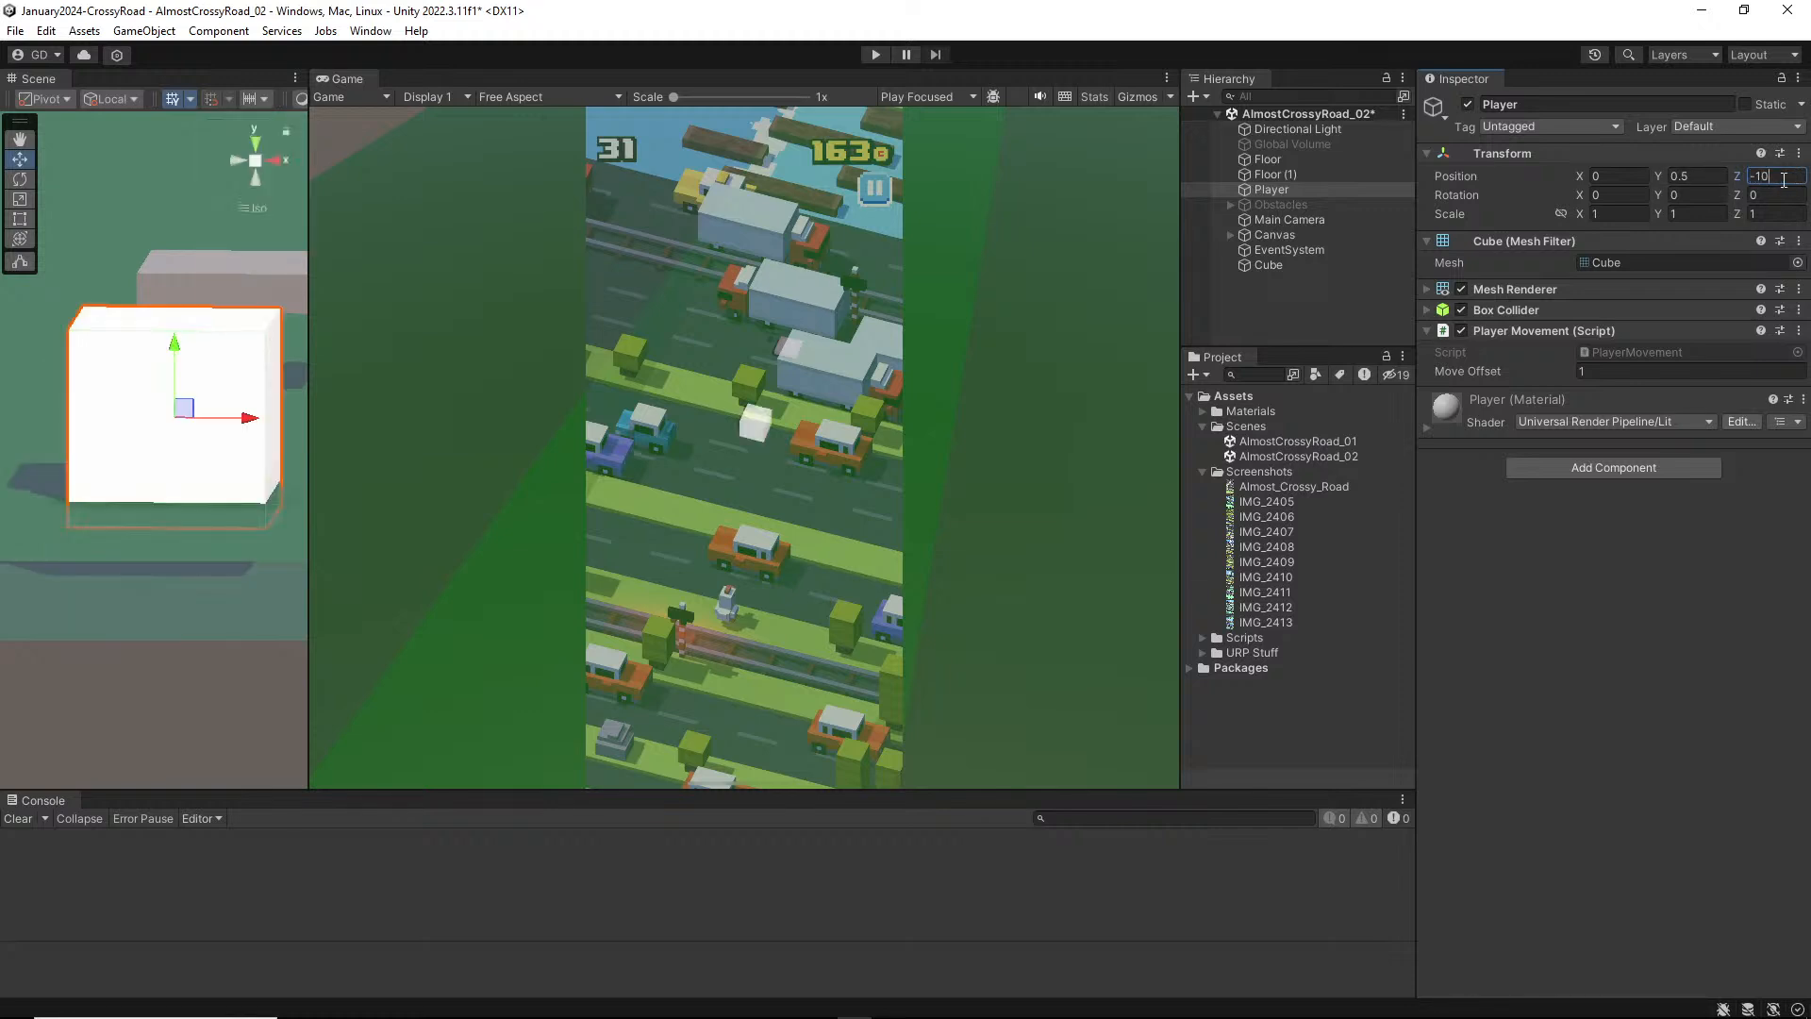
{"action": "left_click", "coordinate": [1609, 630]}
Step: Try a different height for Floor (1), undo it, and deactivate the Floor (1) object
{"action": "scroll", "coordinate": [187, 589], "scroll_direction": "down", "scroll_amount": 4}
{"action": "scroll", "coordinate": [184, 587], "scroll_direction": "down", "scroll_amount": 2}
{"action": "left_click", "coordinate": [200, 513]}
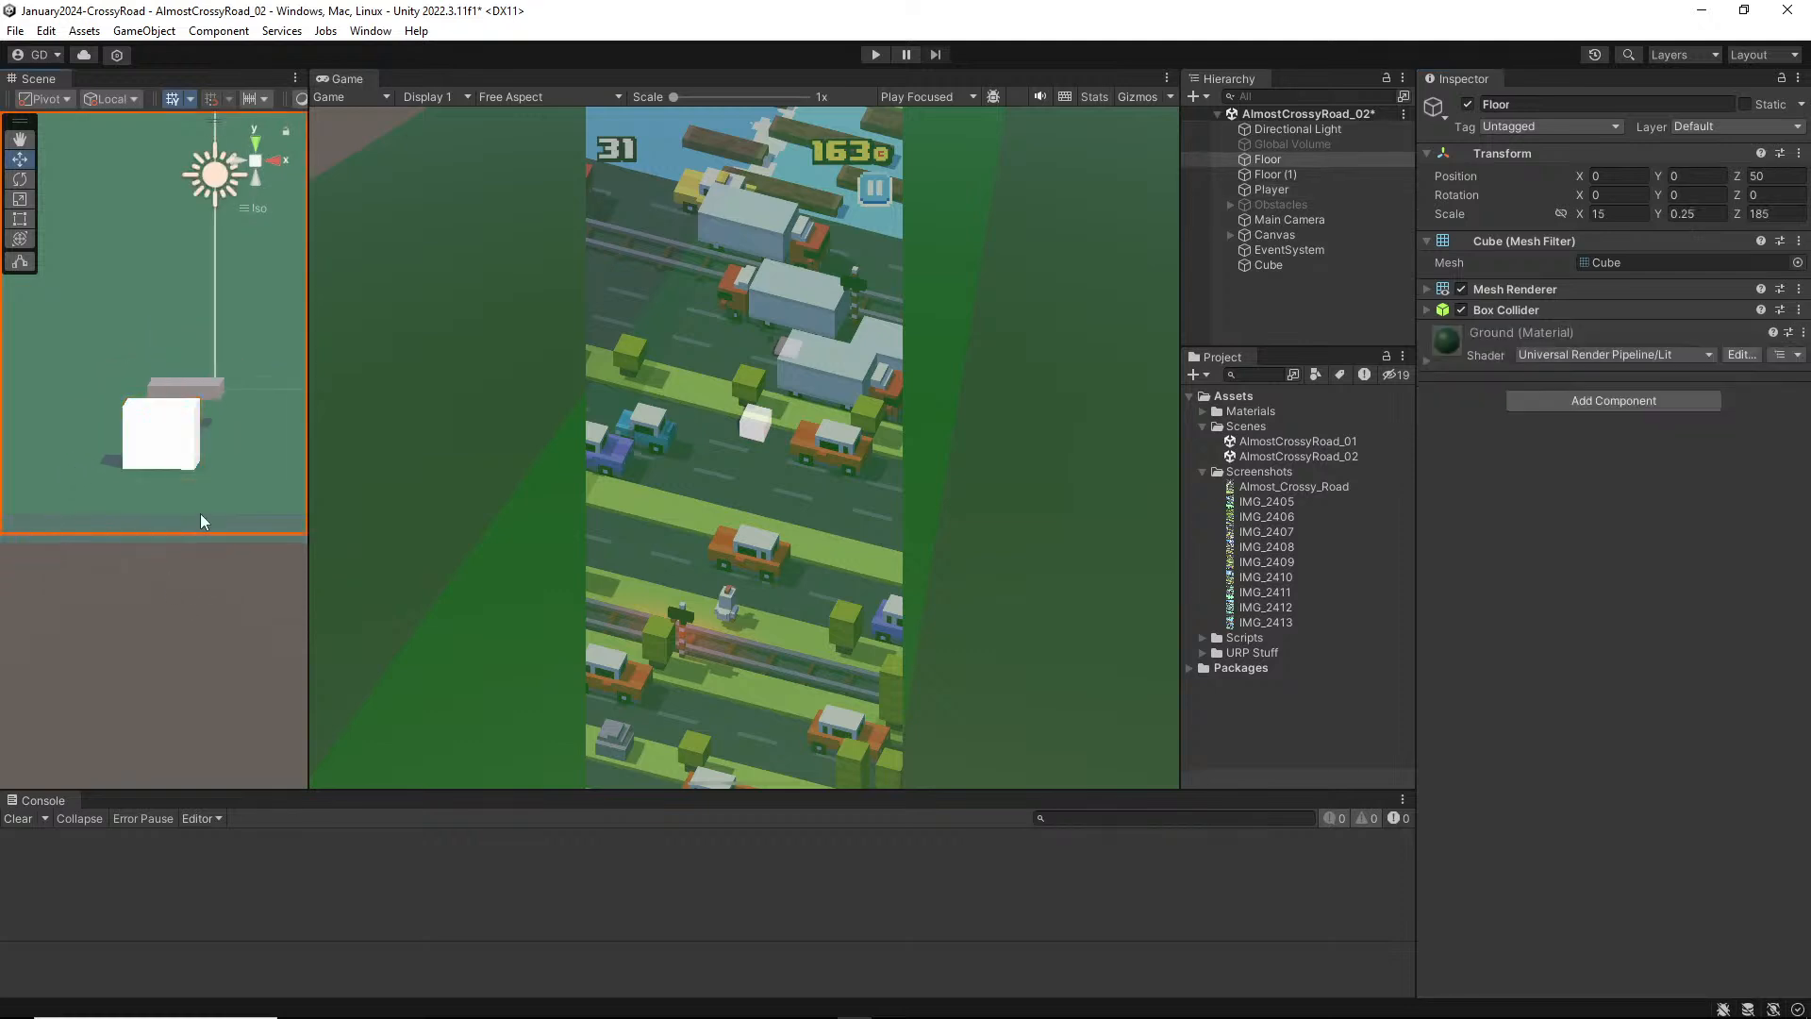
{"action": "left_click", "coordinate": [1295, 163]}
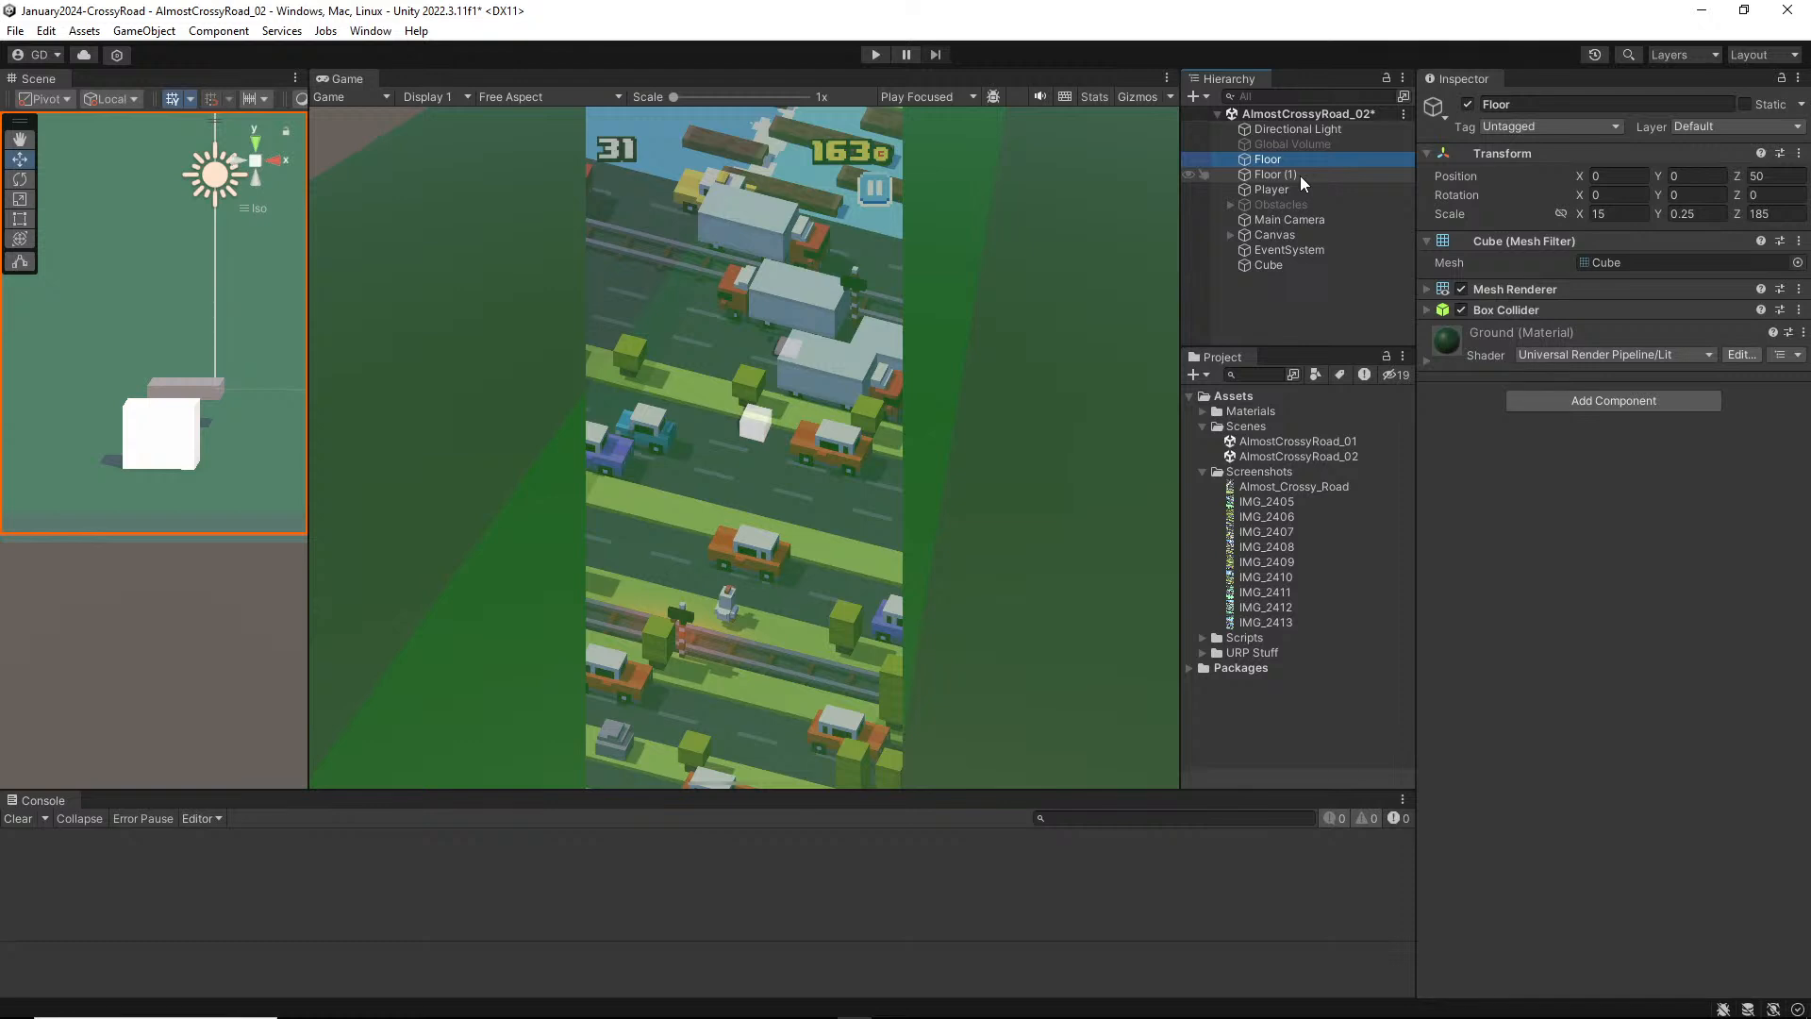
{"action": "left_click", "coordinate": [1300, 176]}
{"action": "left_click_drag", "start_coordinate": [208, 453], "coordinate": [202, 543], "text": "alt"}
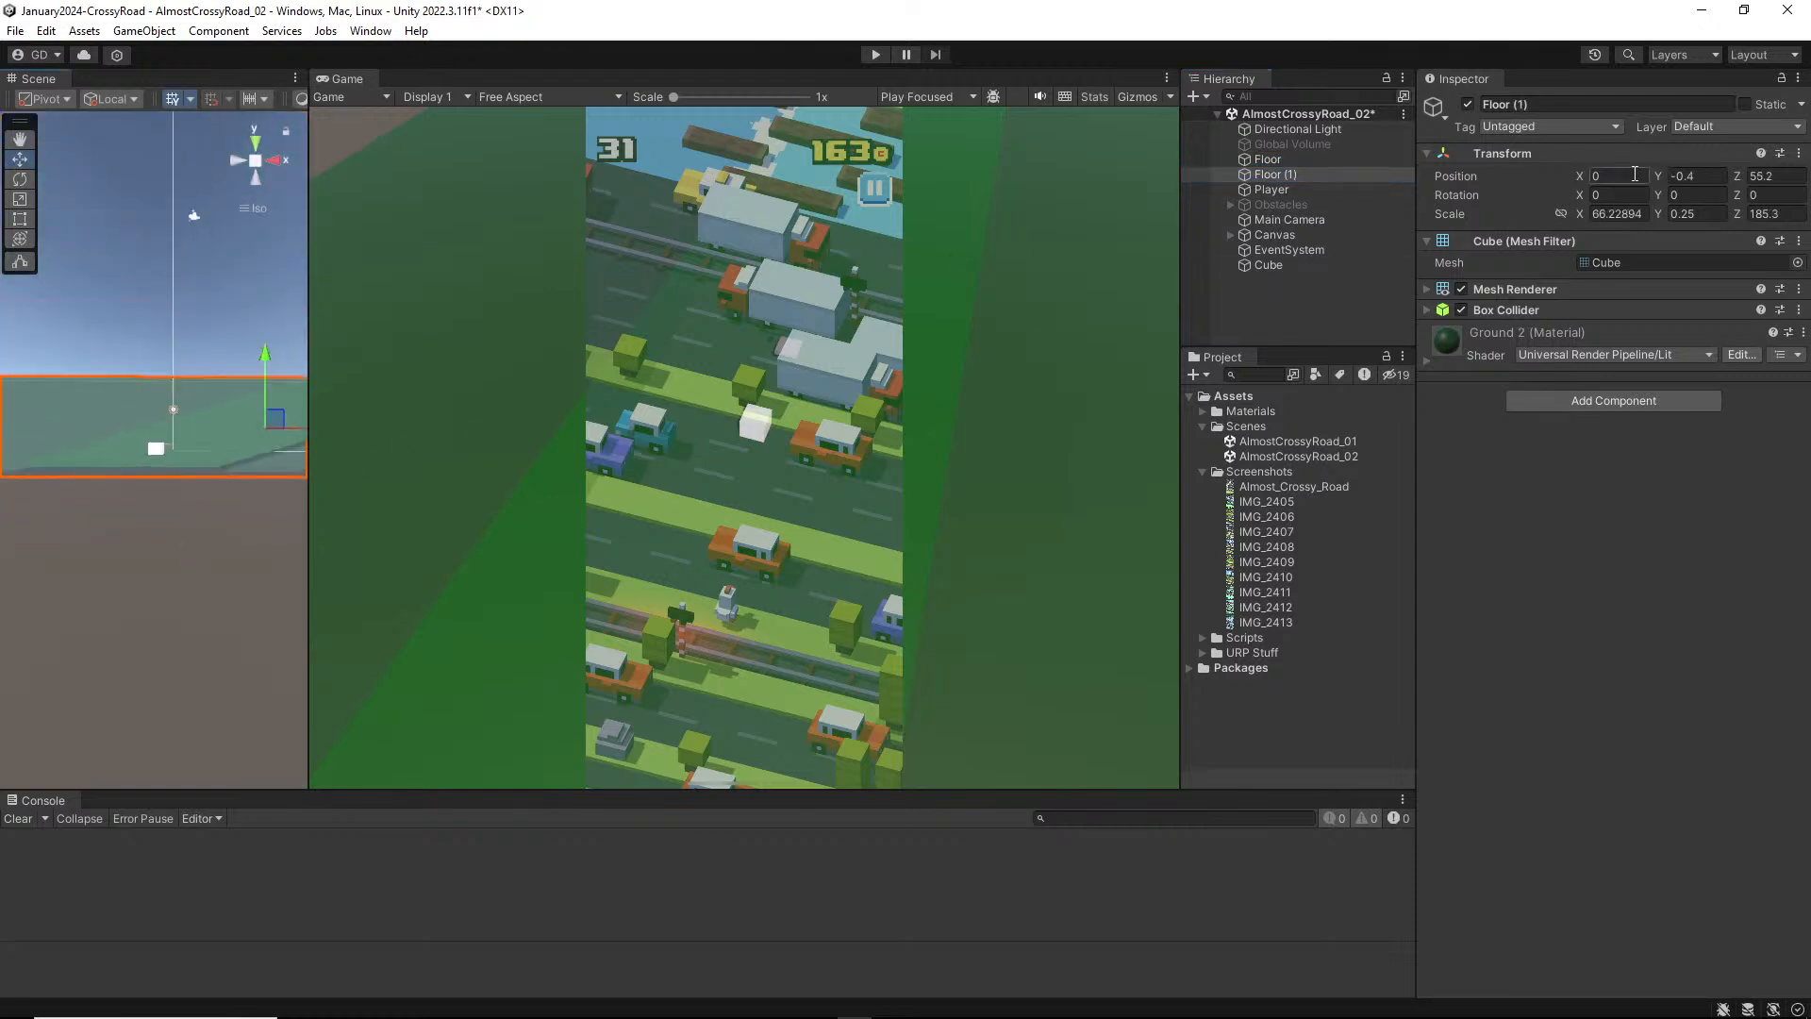
{"action": "left_click_drag", "start_coordinate": [1666, 175], "coordinate": [864, 292]}
{"action": "key", "text": "ctrl+z"}
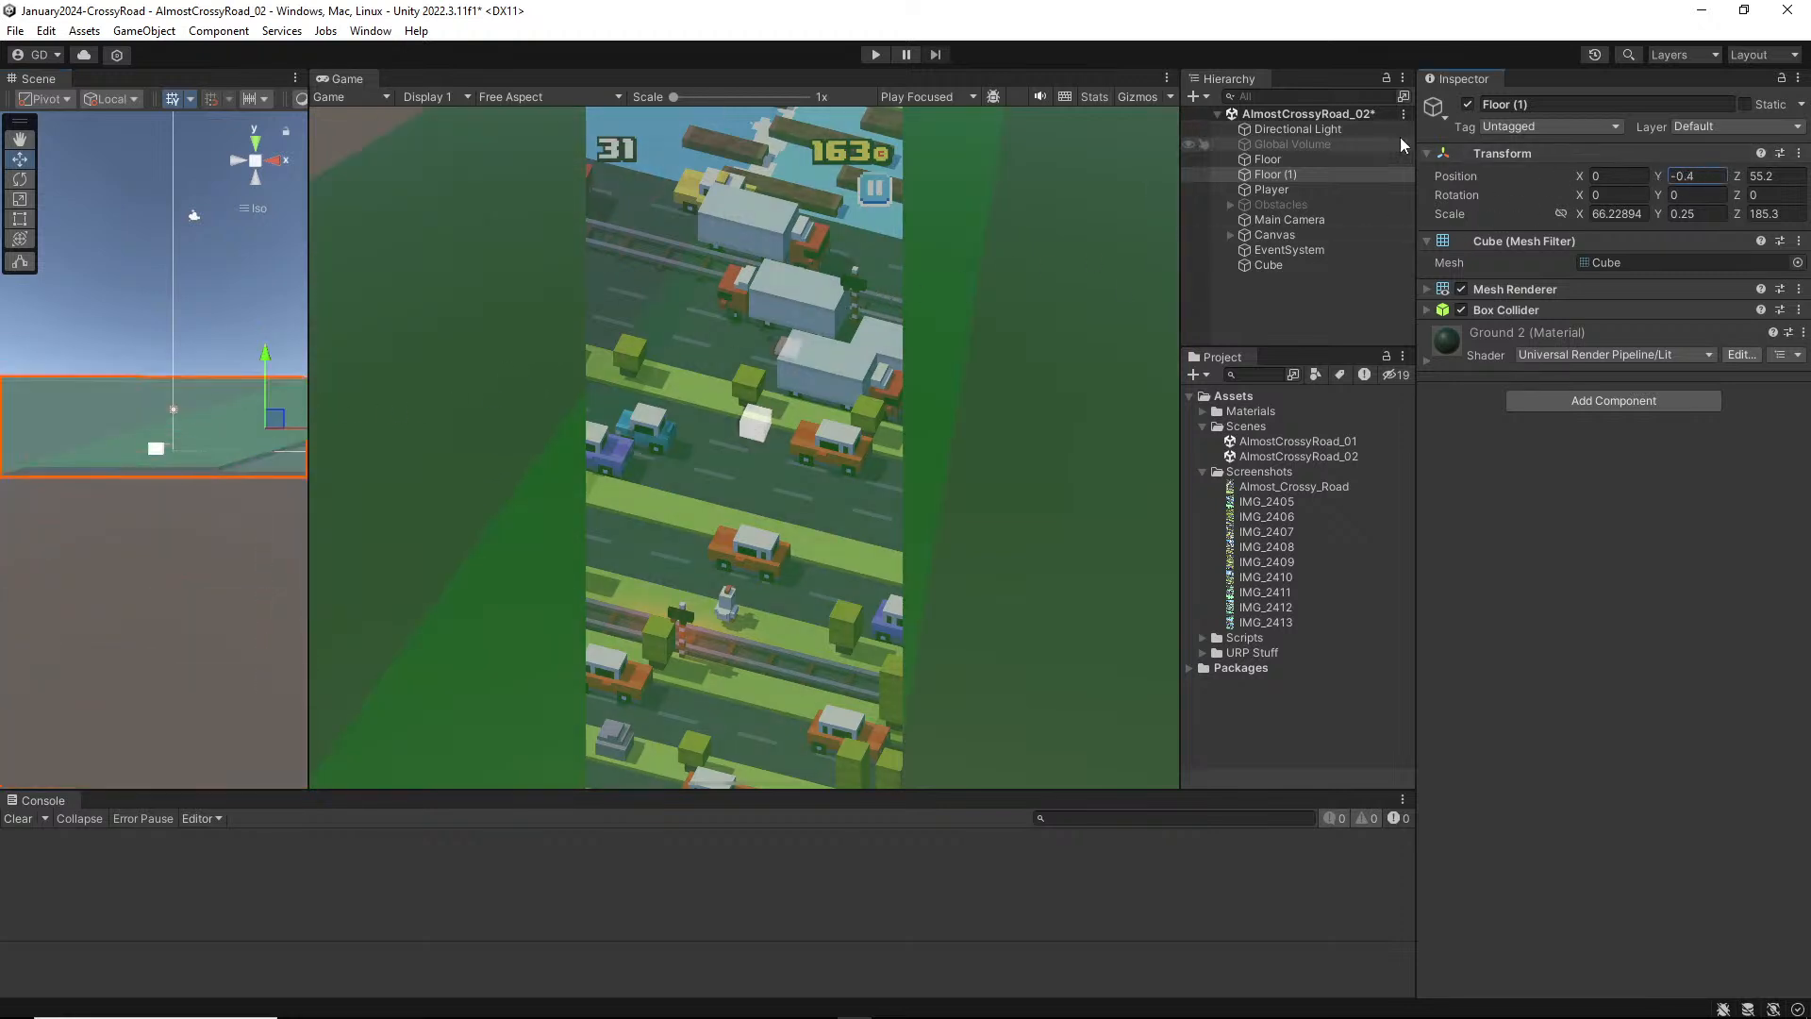
{"action": "left_click", "coordinate": [1468, 104]}
Step: Check how the Player meets the Floor, and set the Floor's Y scale to 1
{"action": "left_click", "coordinate": [1328, 163]}
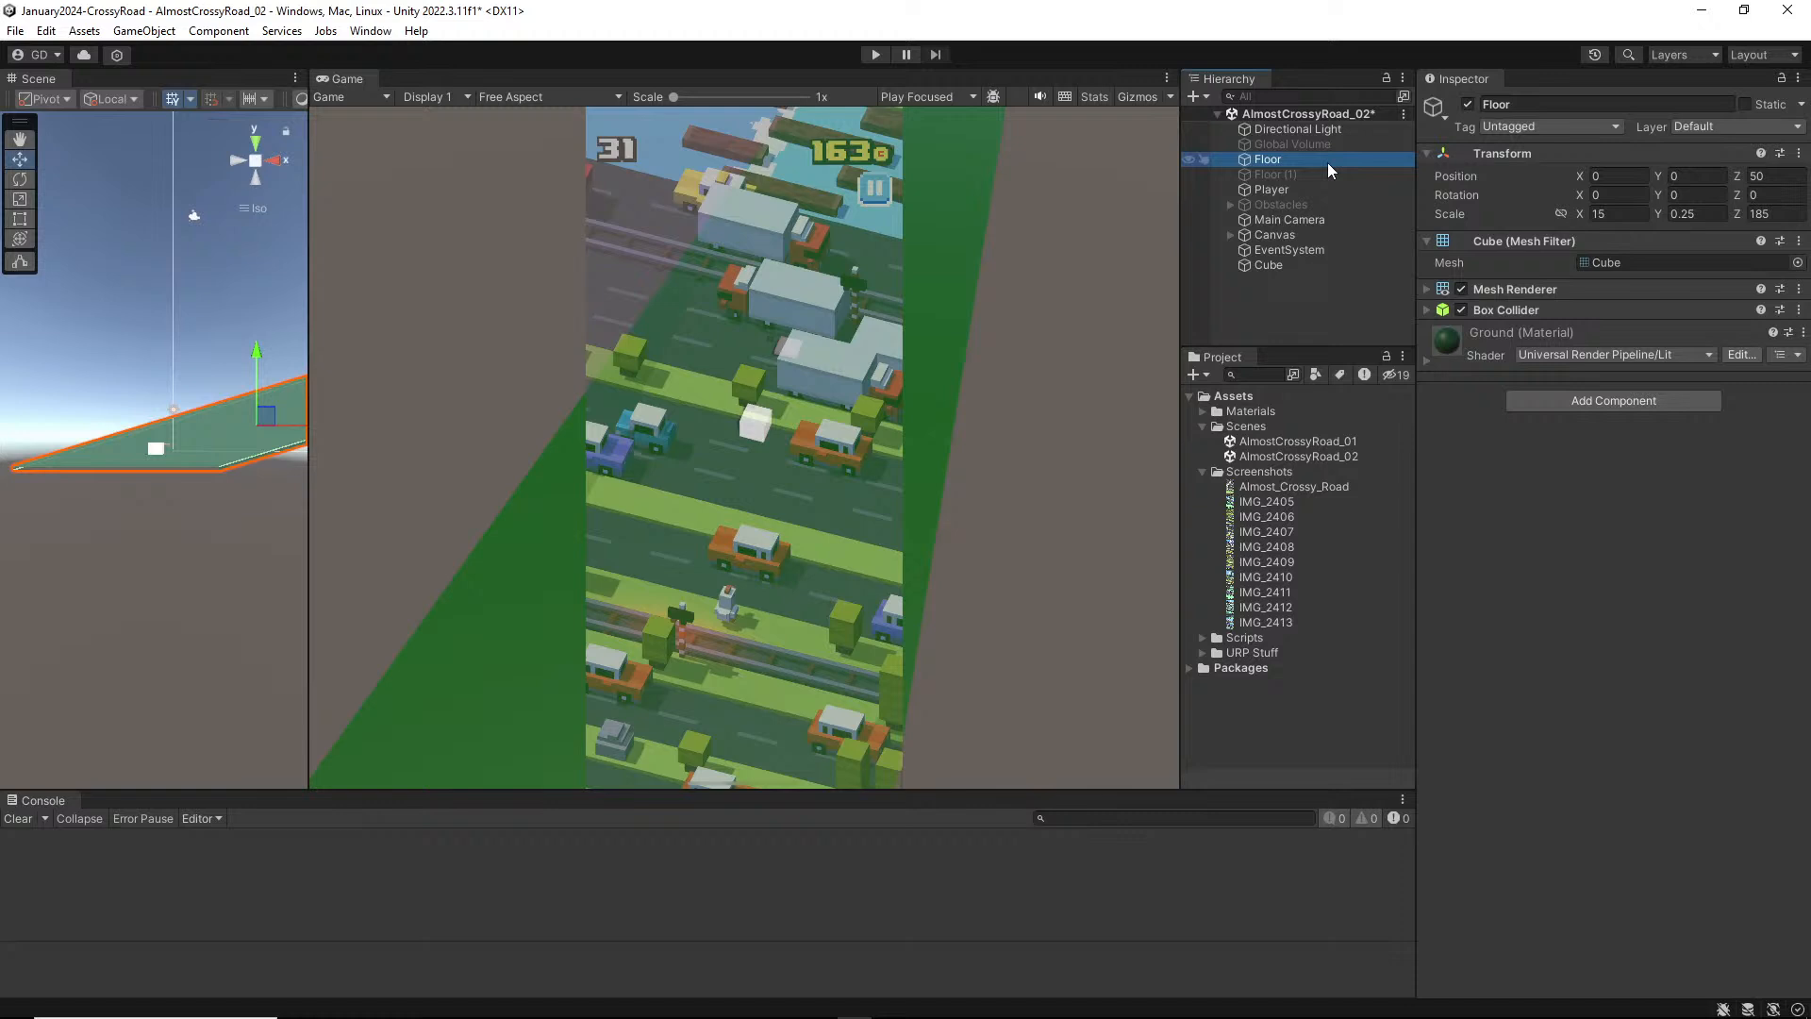
{"action": "left_click", "coordinate": [1674, 176]}
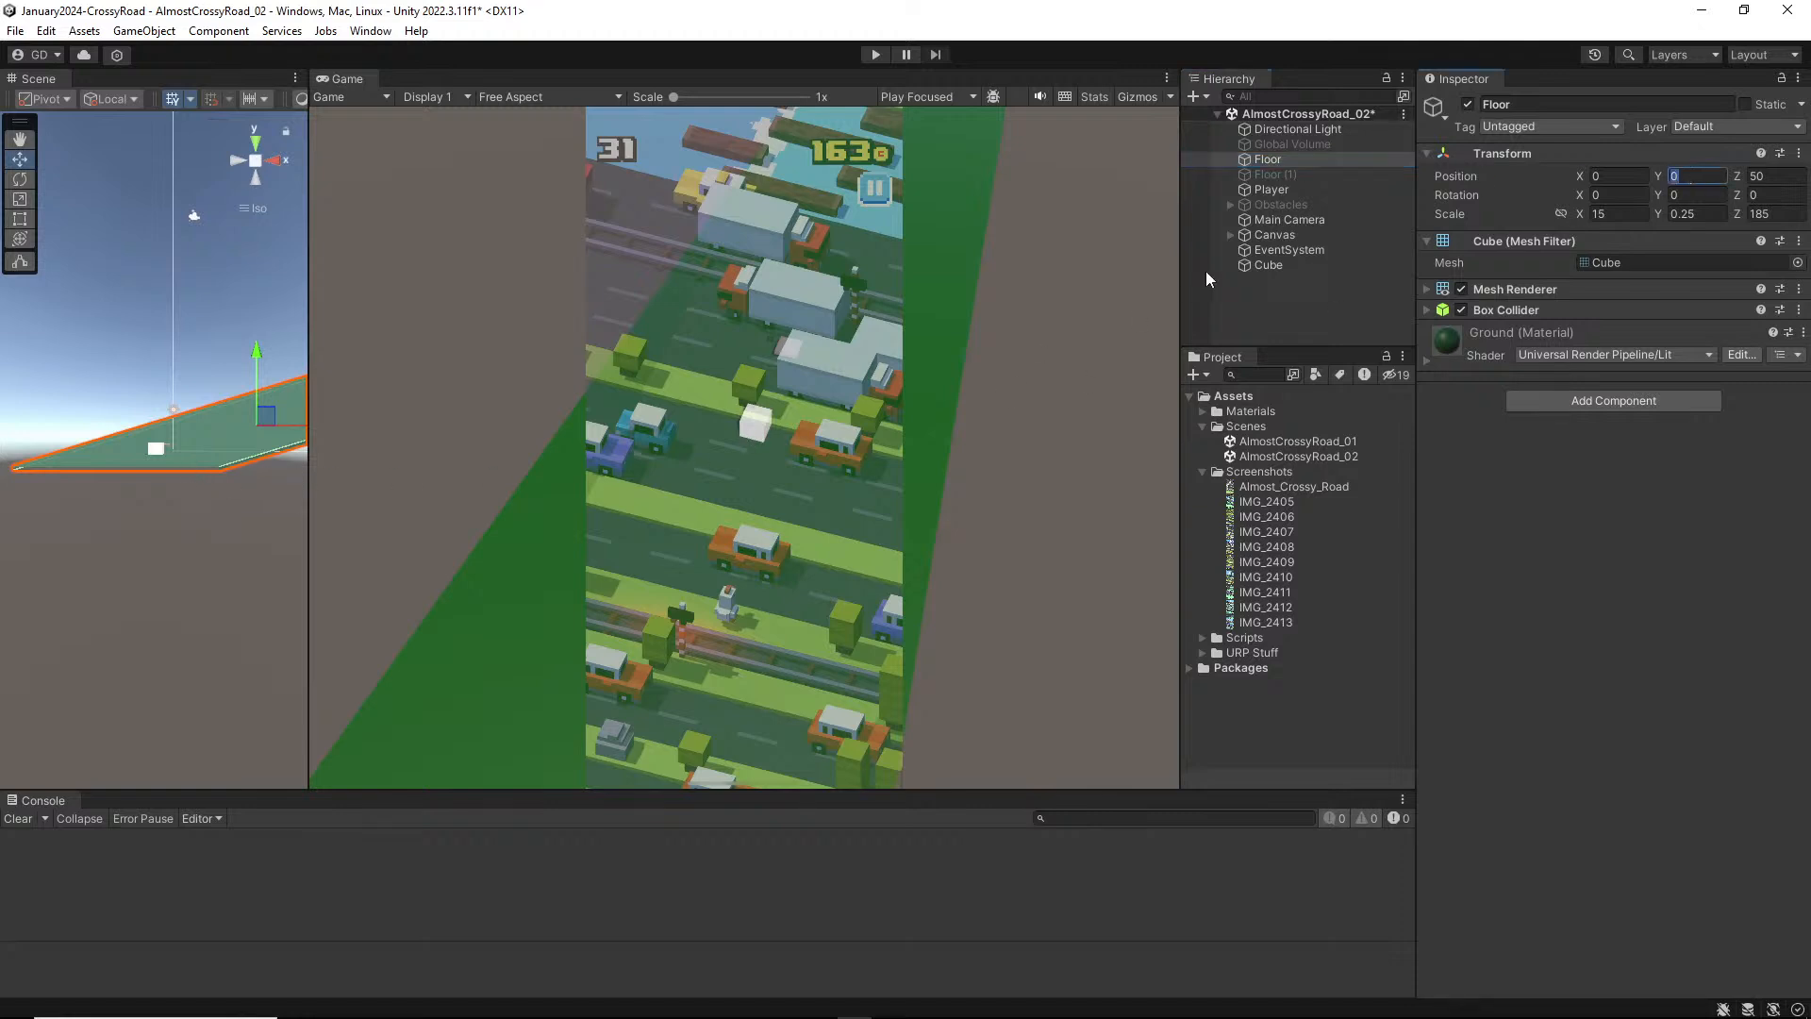
{"action": "left_click", "coordinate": [1311, 191]}
{"action": "key", "text": "f"}
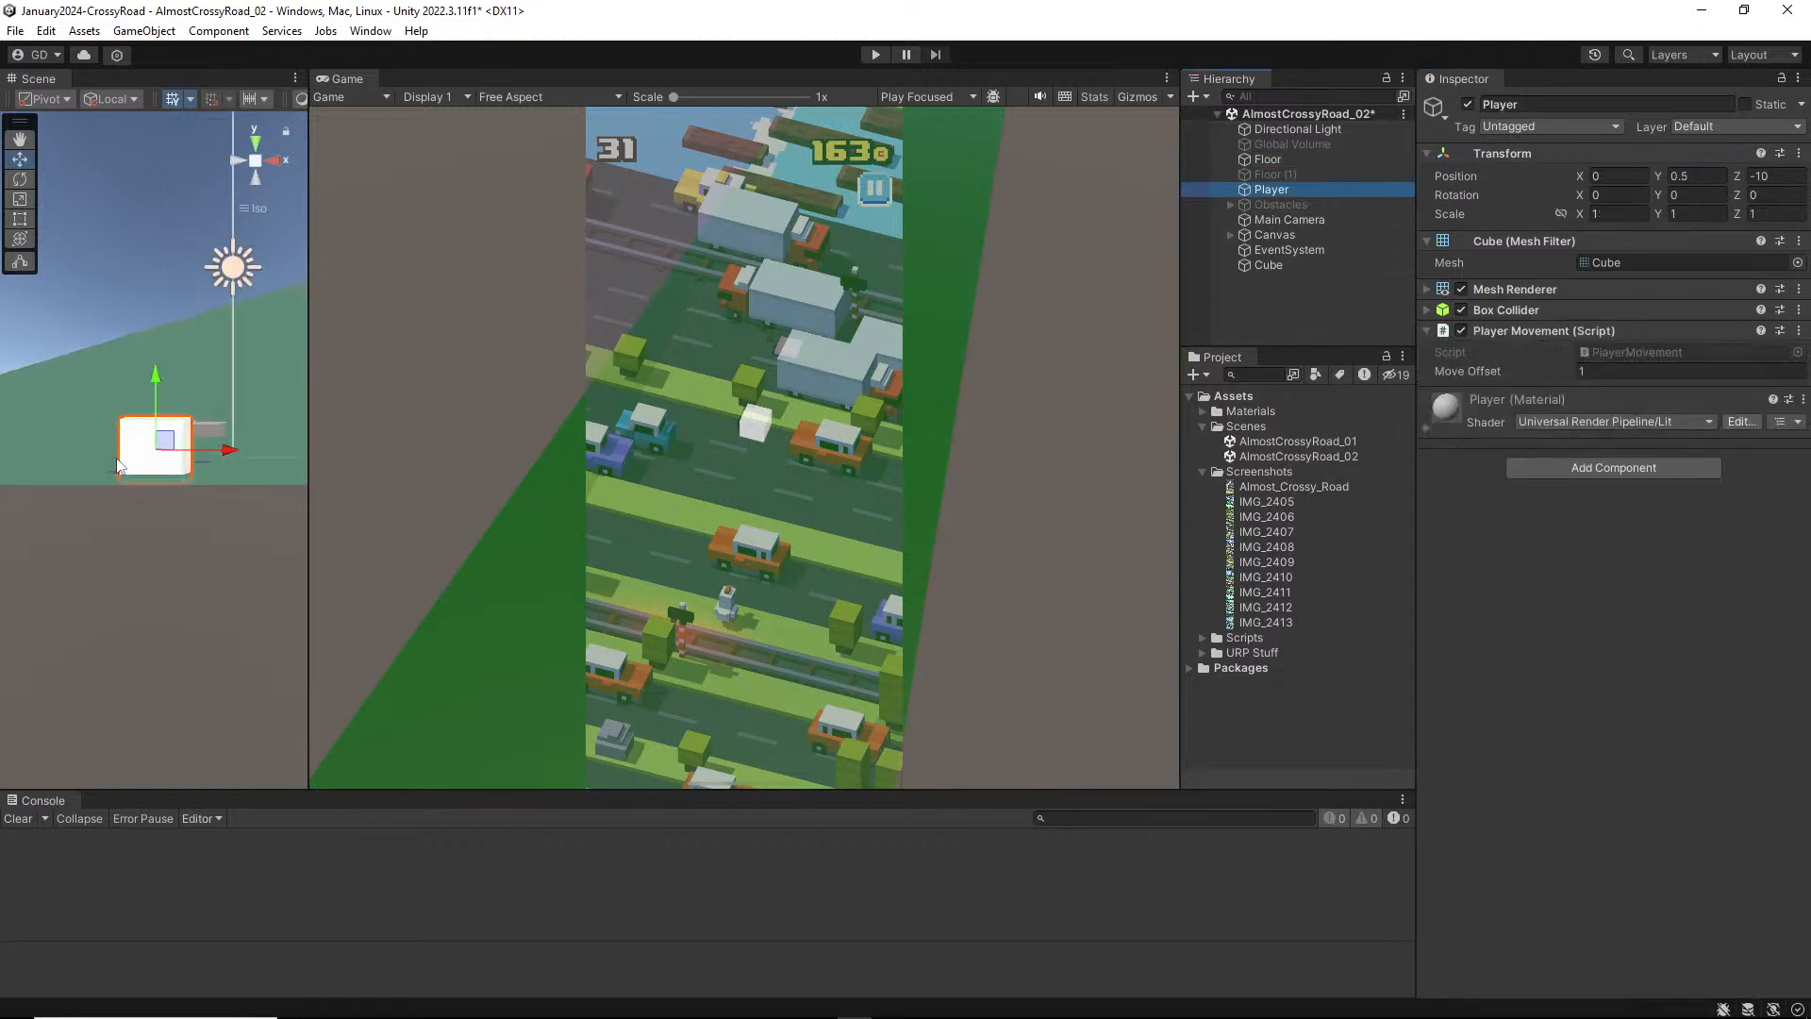
{"action": "left_click_drag", "start_coordinate": [118, 464], "coordinate": [120, 522], "text": "alt"}
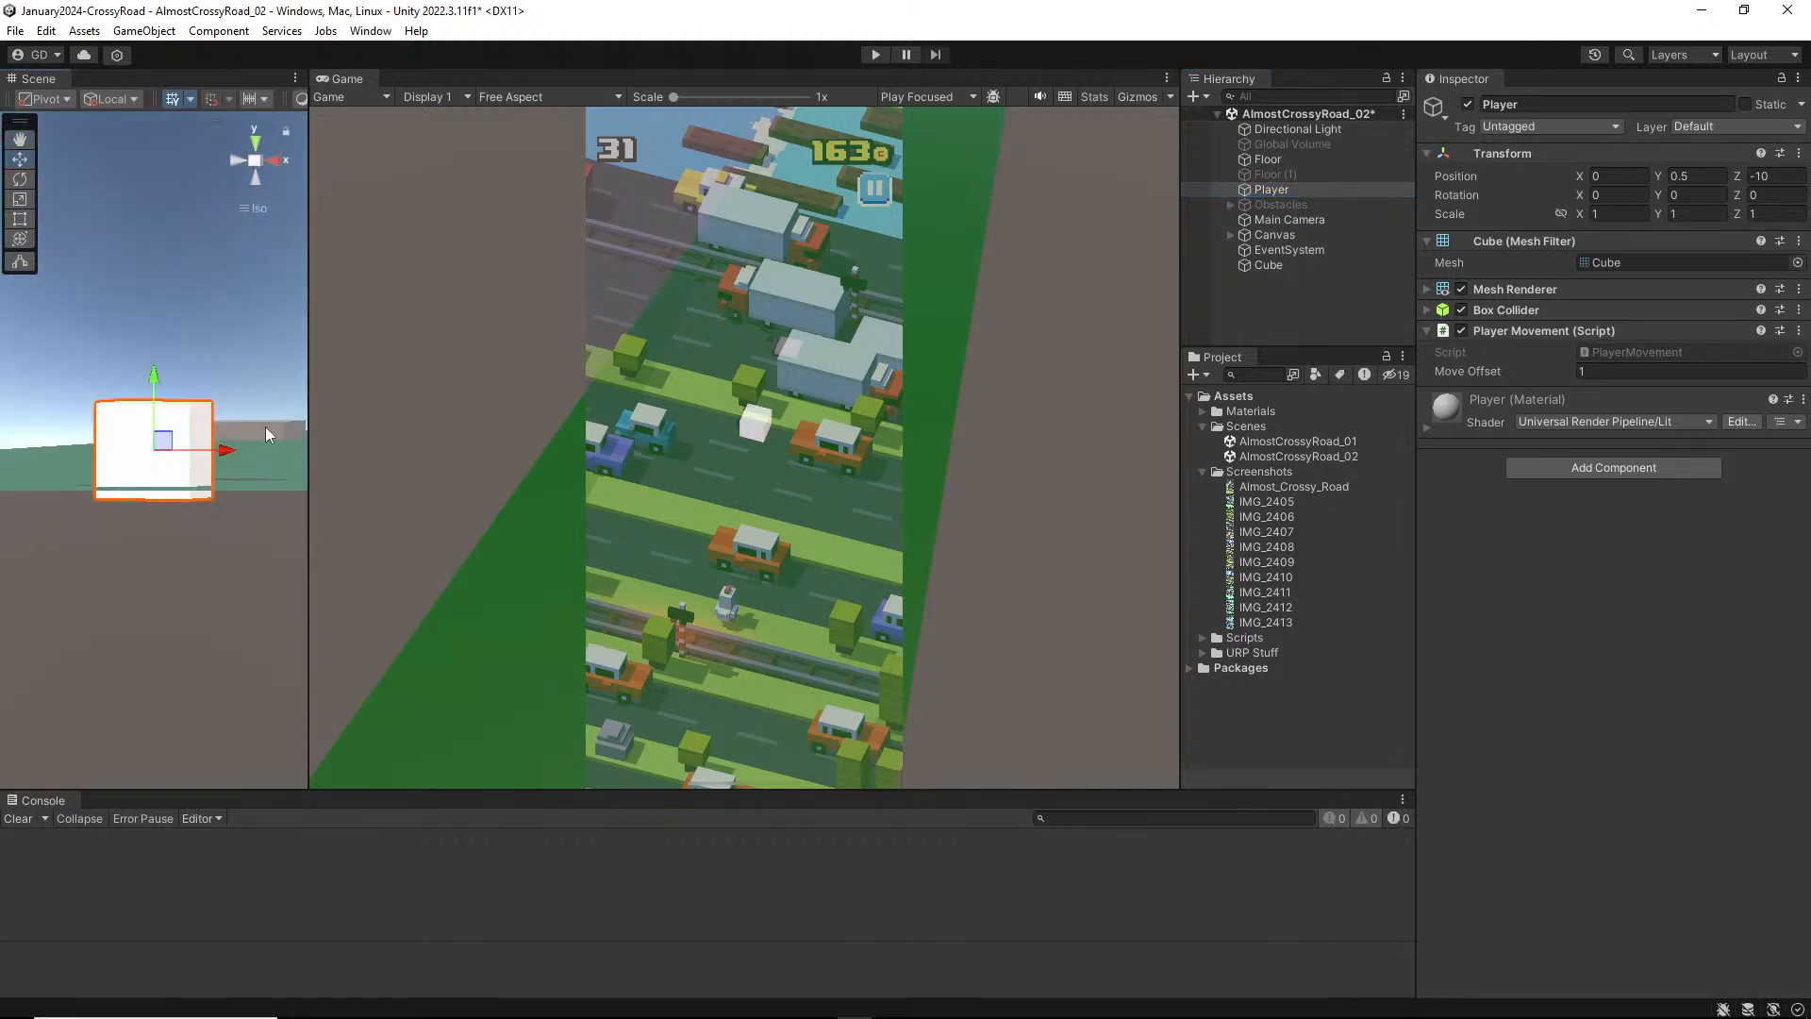
{"action": "left_click_drag", "start_coordinate": [266, 428], "coordinate": [241, 504], "text": "alt"}
{"action": "left_click", "coordinate": [240, 504]}
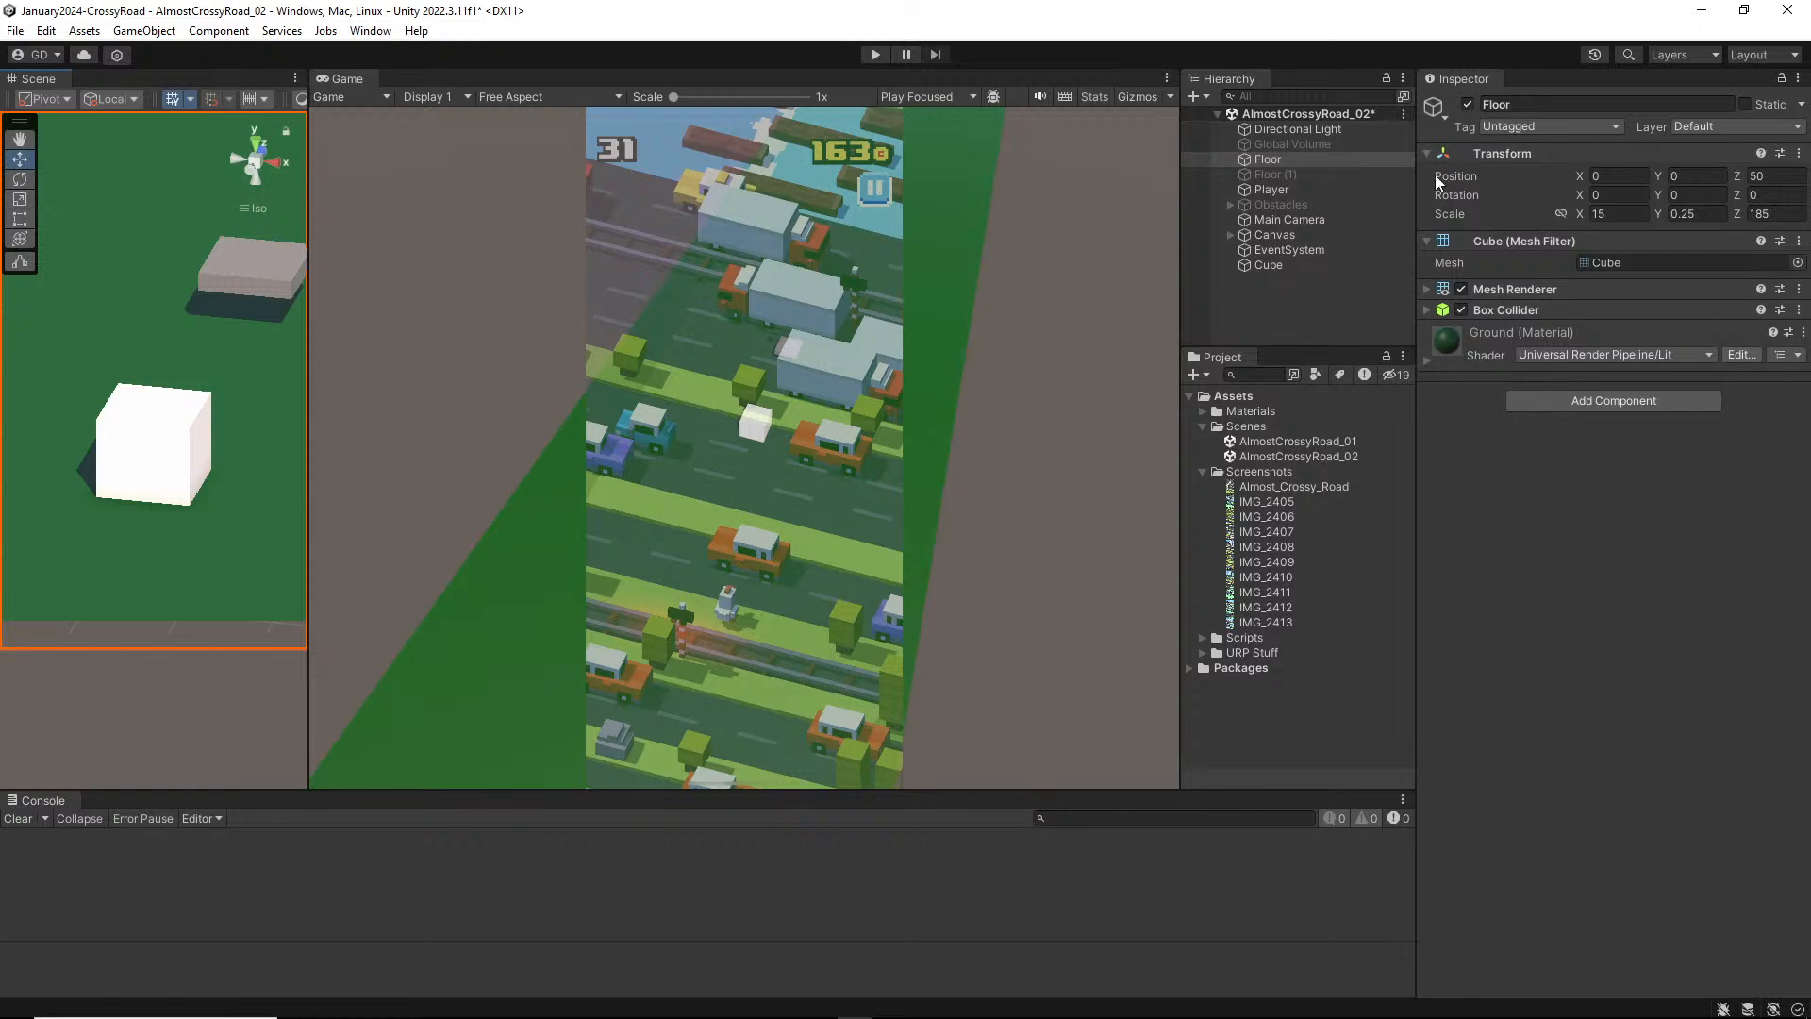
{"action": "left_click", "coordinate": [1713, 214]}
{"action": "type", "text": "1"}
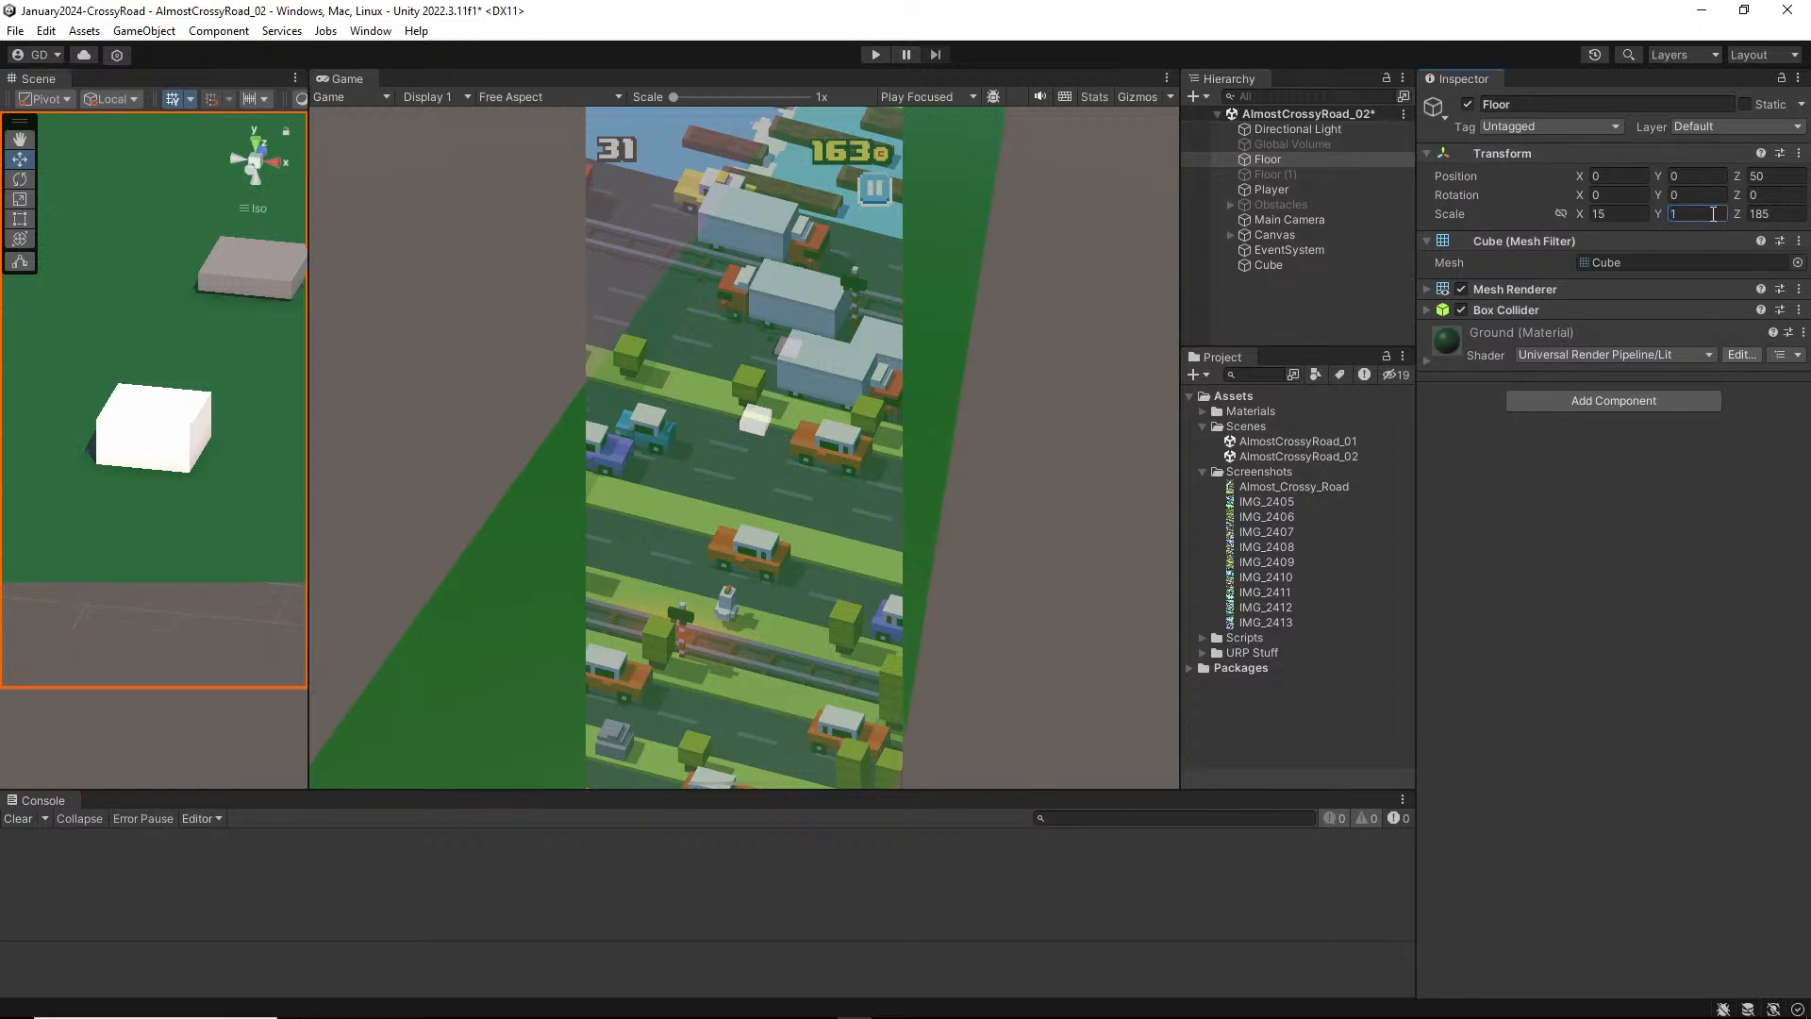
{"action": "scroll", "coordinate": [98, 523], "scroll_direction": "down", "scroll_amount": 10}
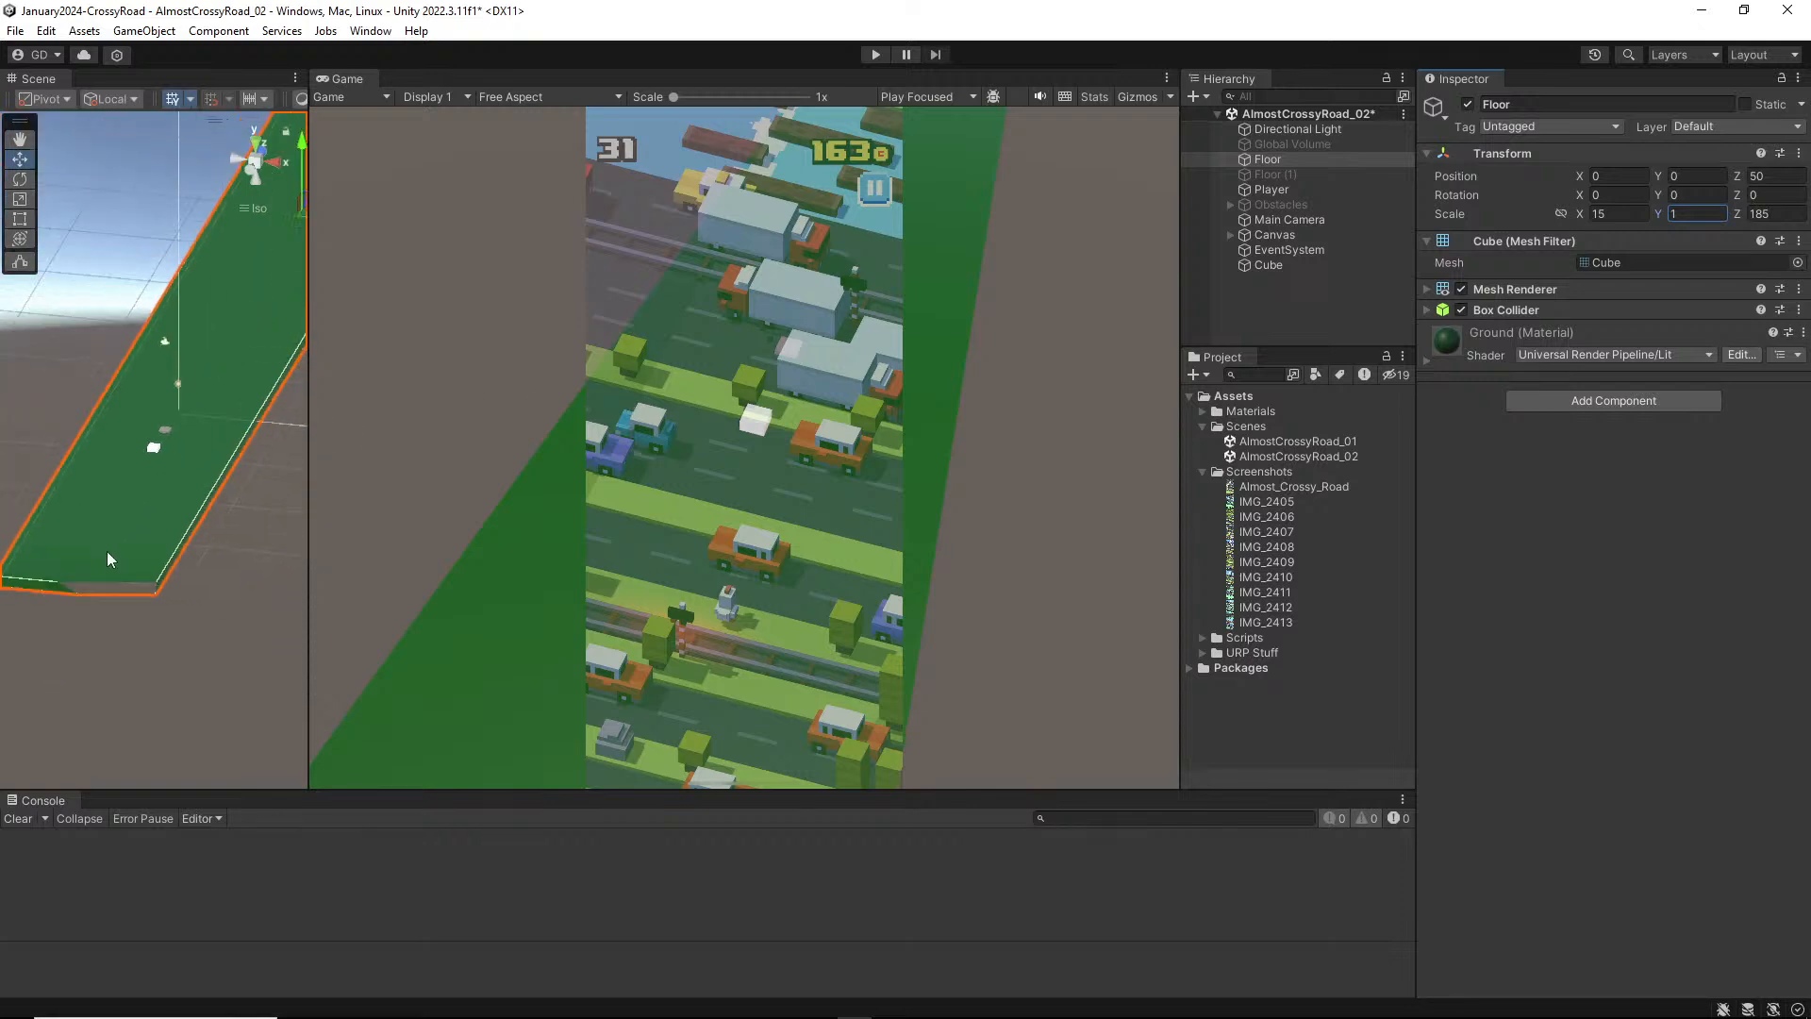
Step: Try lowering the Floor to a Y position of -0.5 and check how the Player sits on it
{"action": "left_click_drag", "start_coordinate": [107, 553], "coordinate": [140, 479], "text": "alt"}
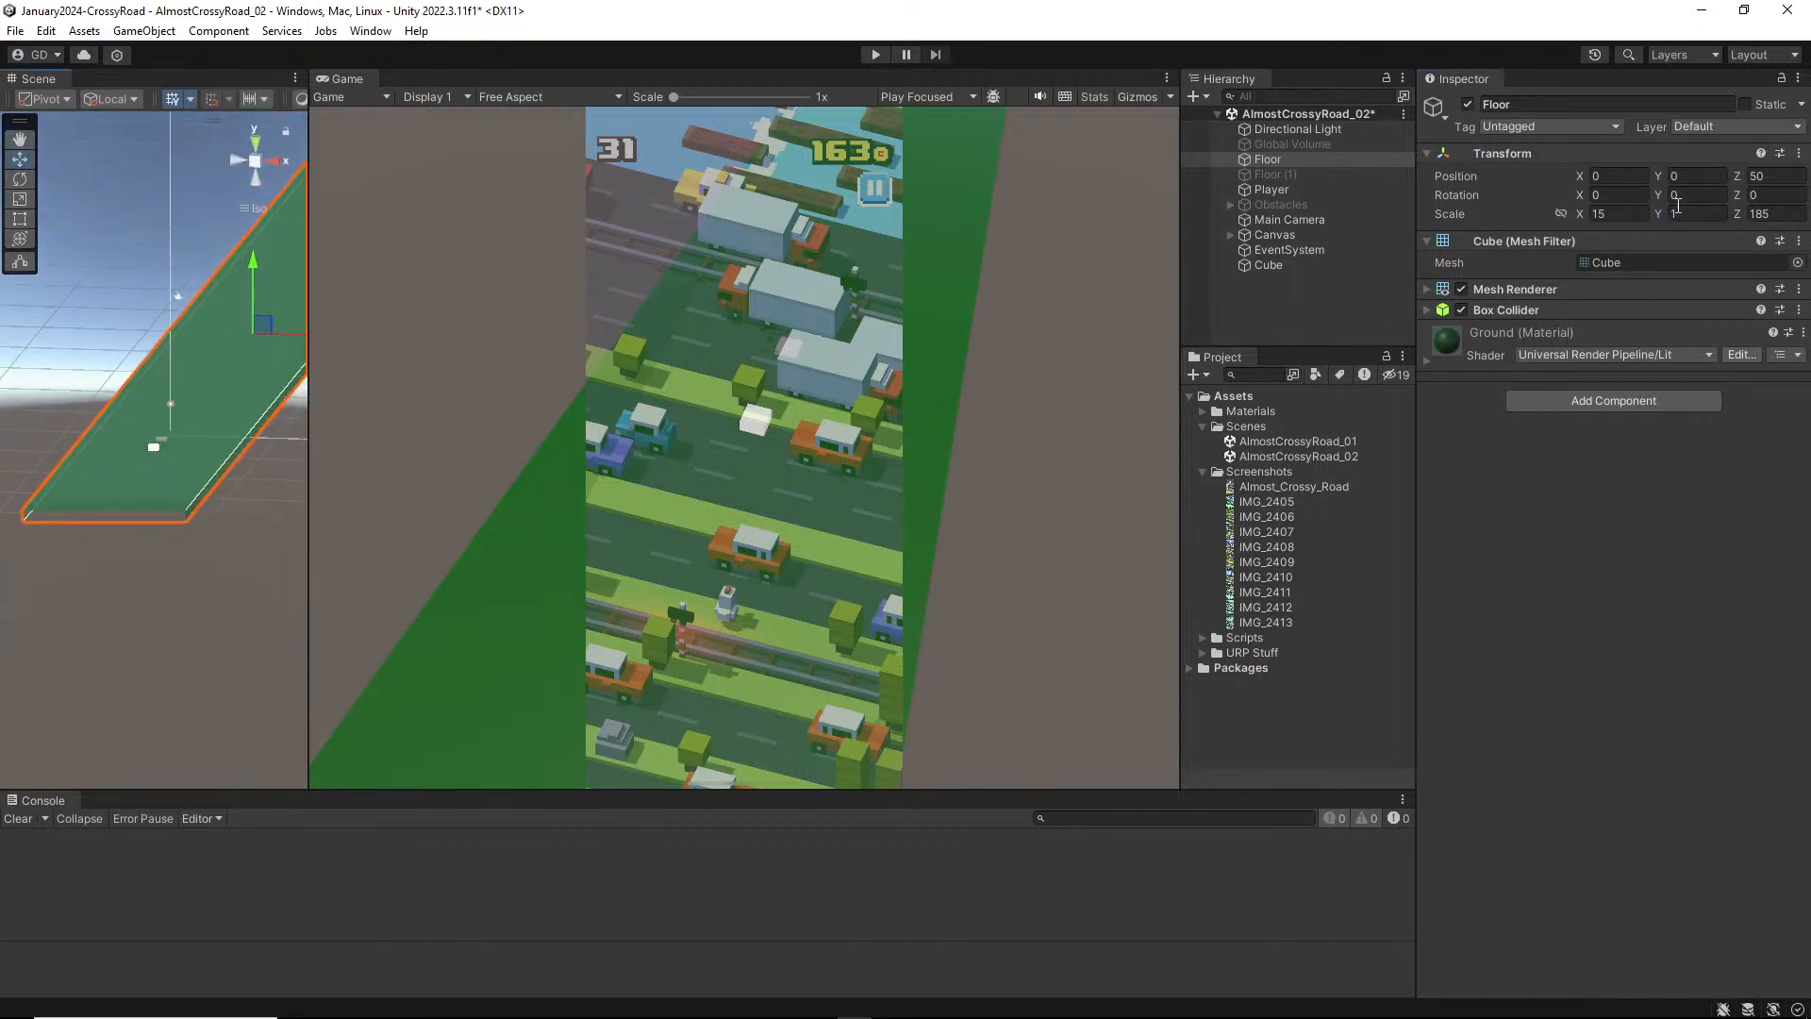
{"action": "left_click", "coordinate": [1704, 175]}
{"action": "type", "text": "-50"}
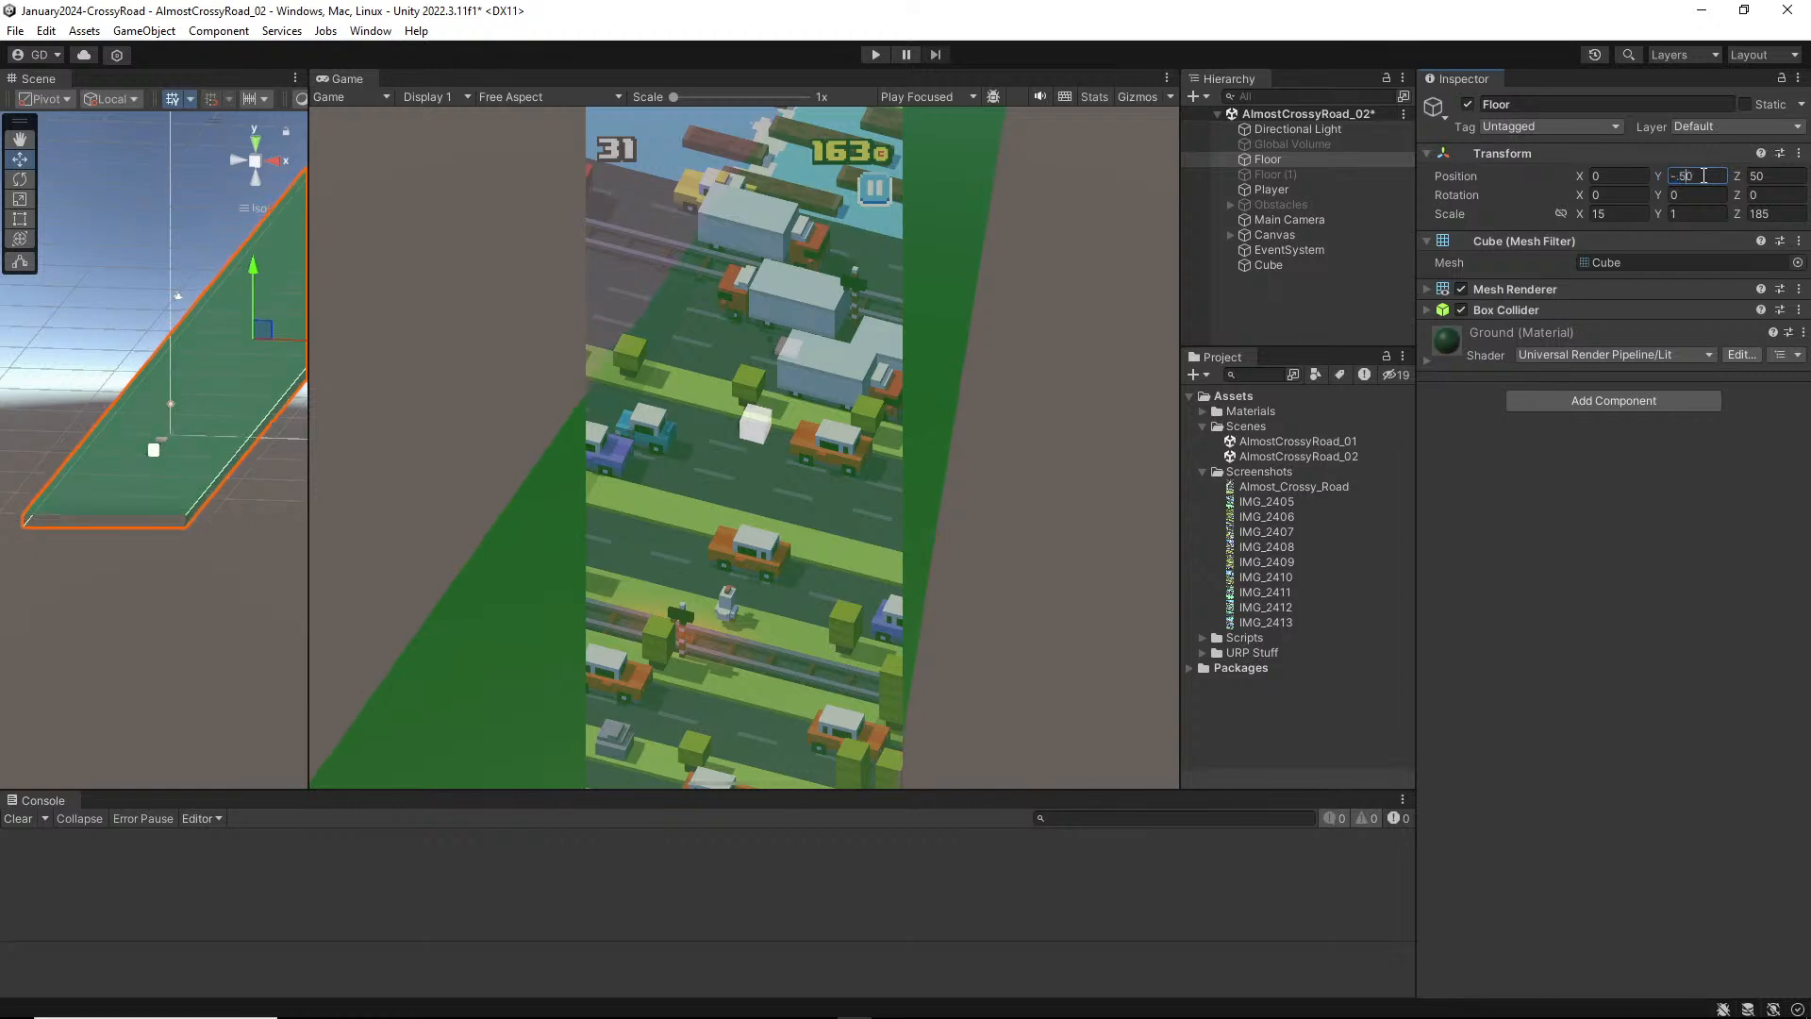
{"action": "key", "text": "Return"}
{"action": "scroll", "coordinate": [162, 507], "scroll_direction": "up", "scroll_amount": 10}
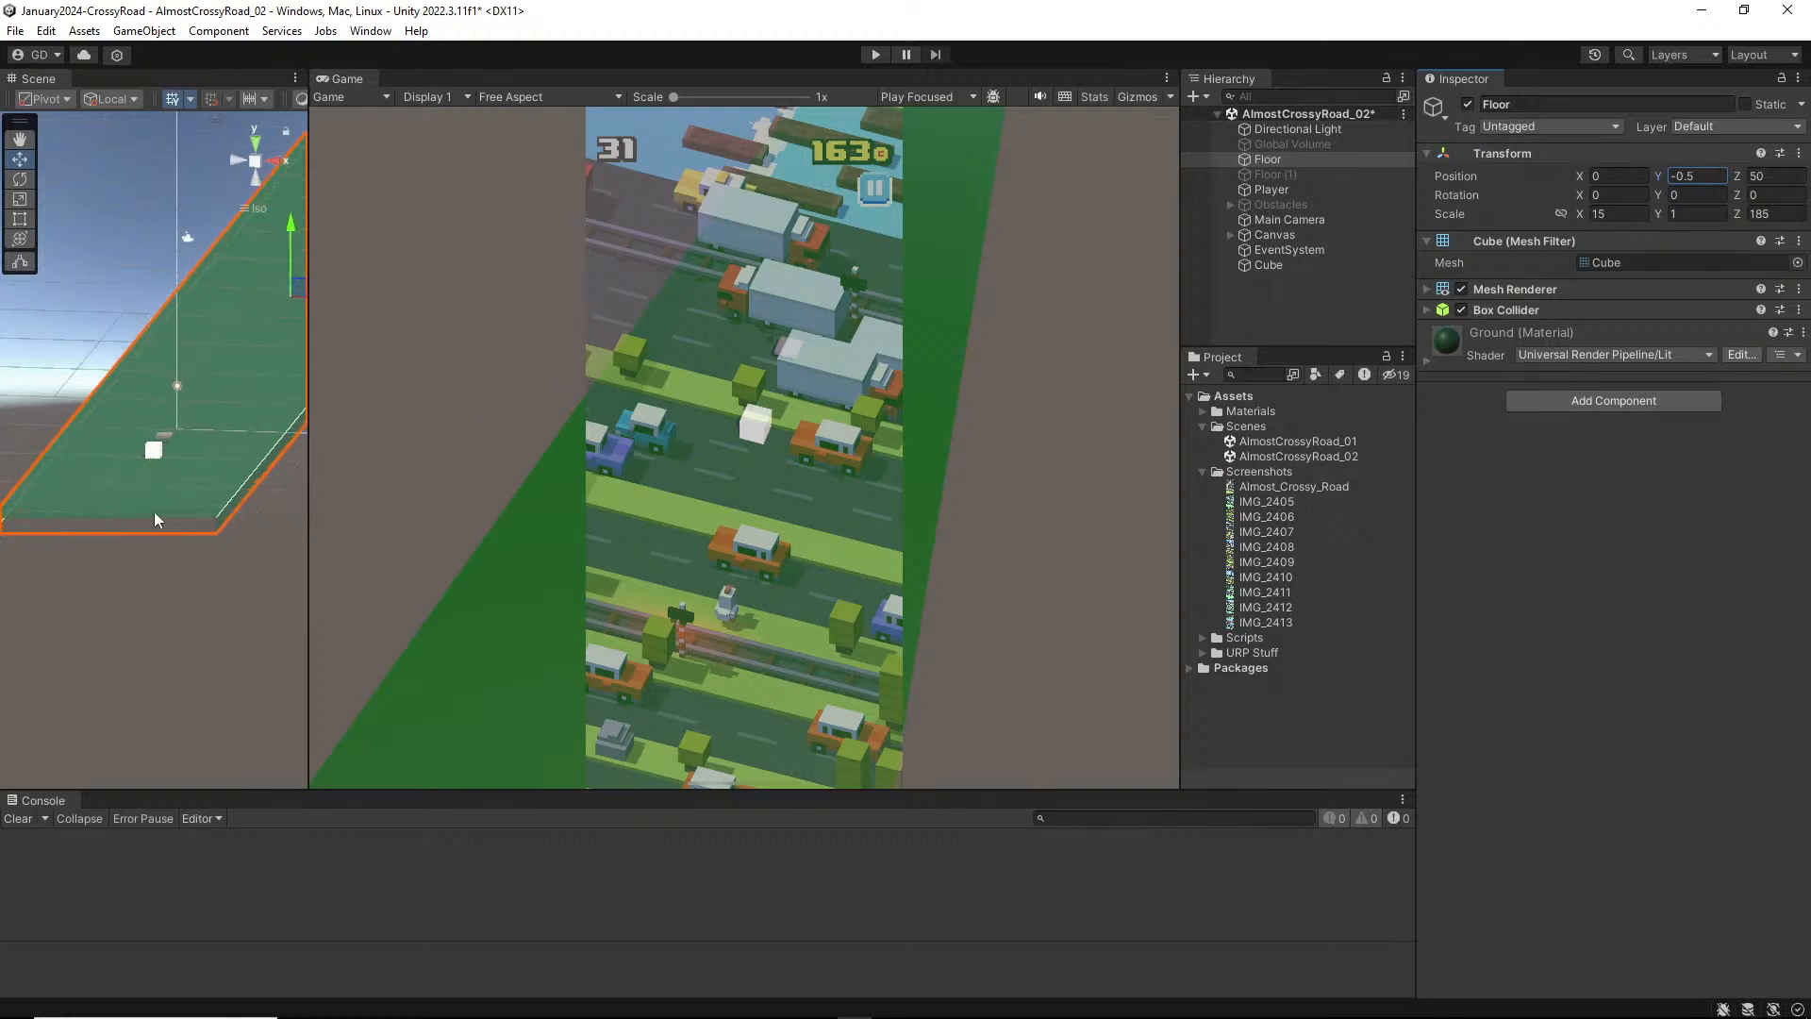
{"action": "scroll", "coordinate": [163, 508], "scroll_direction": "up", "scroll_amount": 5}
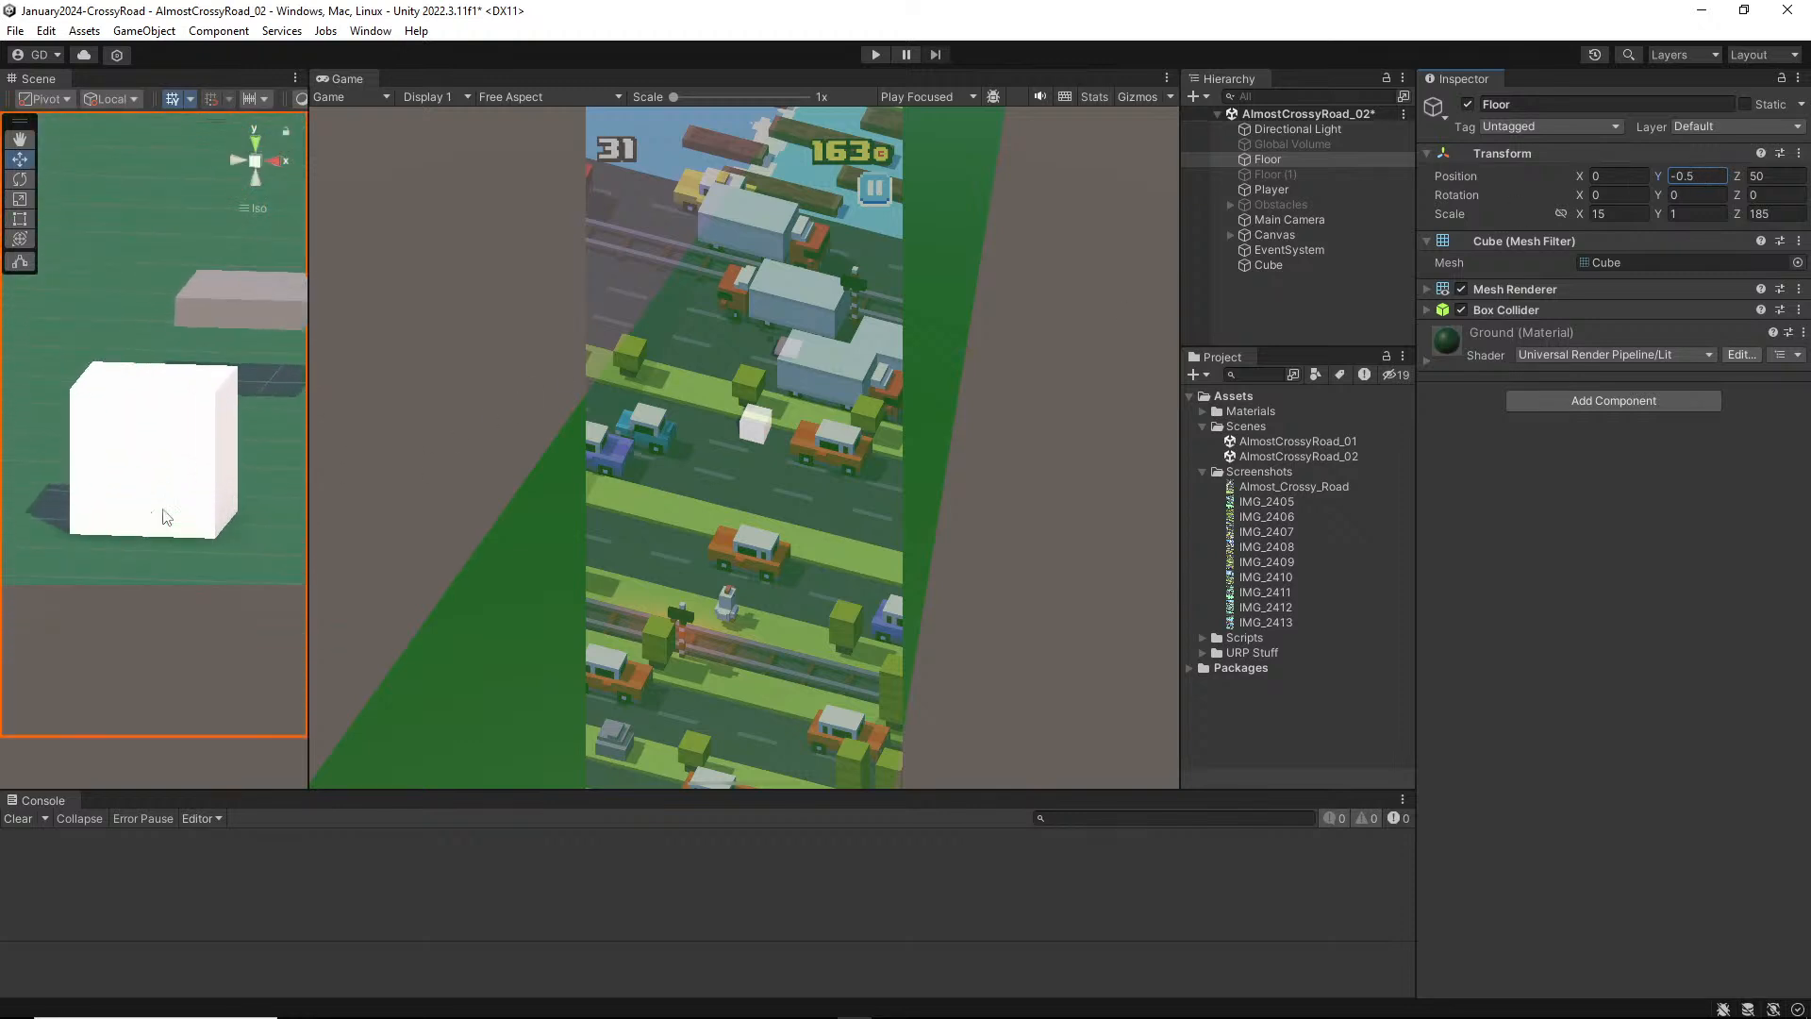
Step: Try the Player at a Y position of 0, and return it to 0.5
{"action": "left_click", "coordinate": [170, 526]}
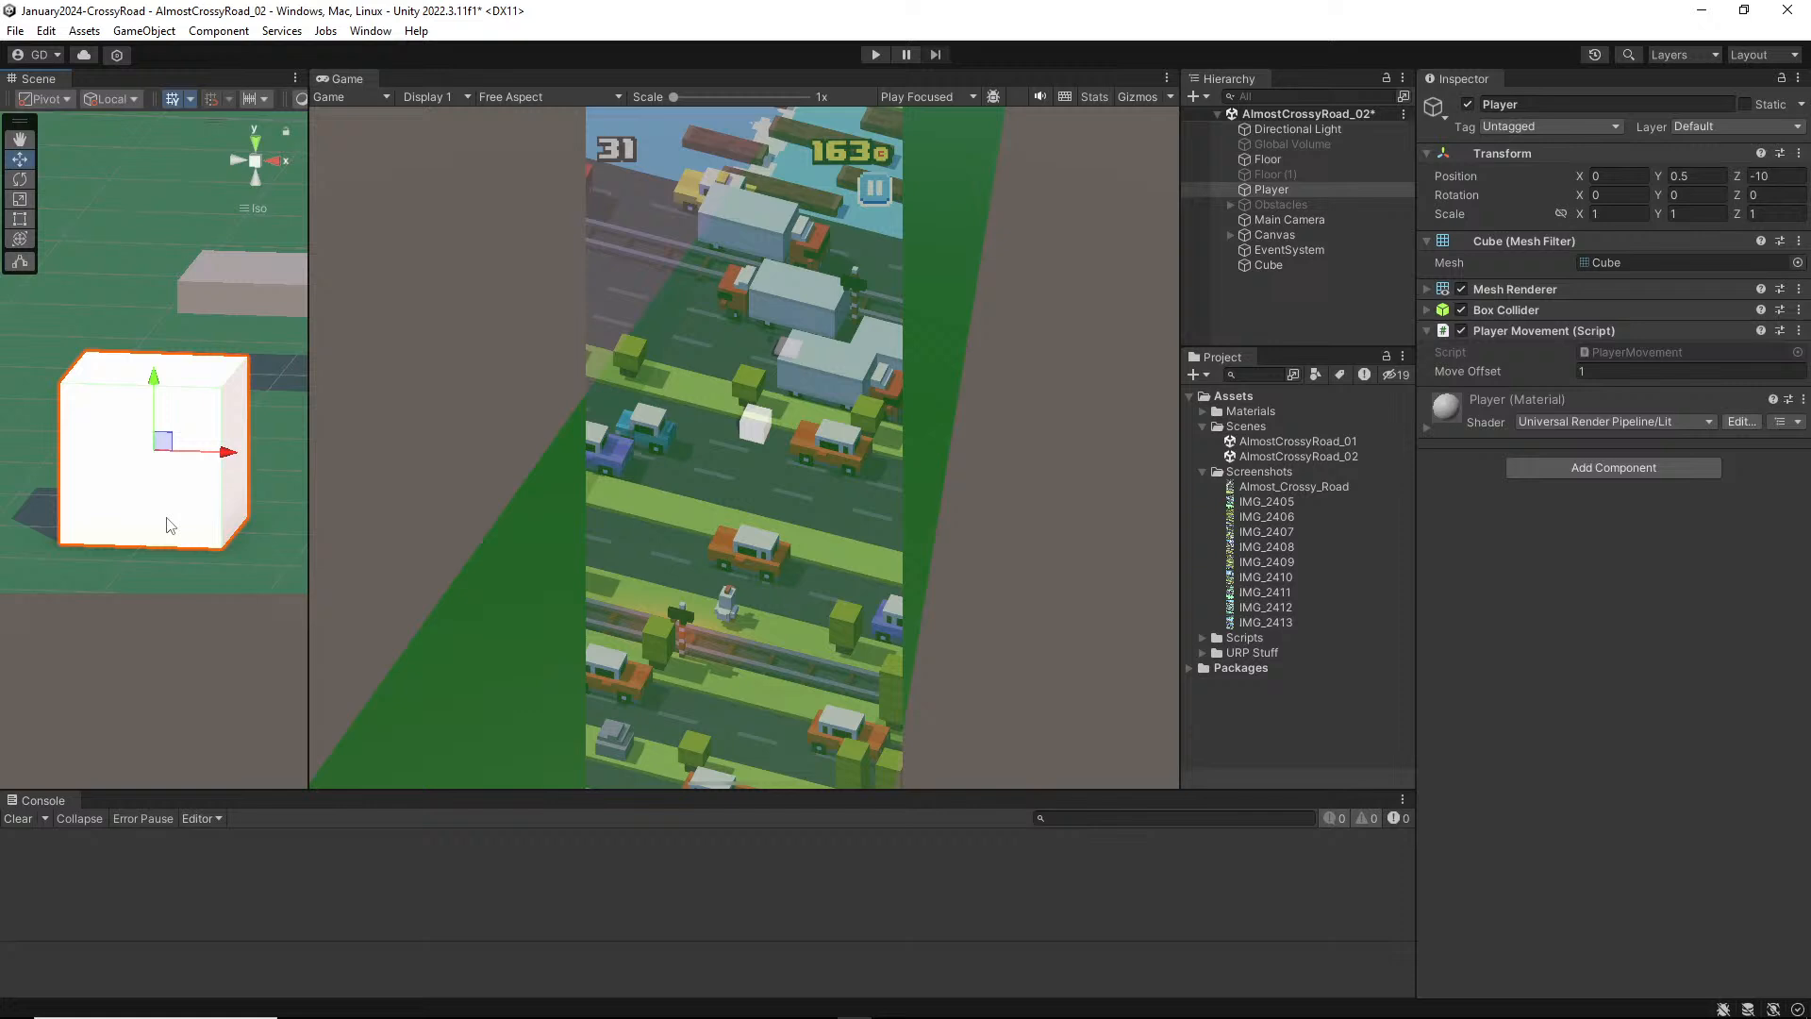
{"action": "left_click", "coordinate": [1709, 159]}
{"action": "left_click", "coordinate": [1700, 169]}
{"action": "left_click", "coordinate": [1690, 174]}
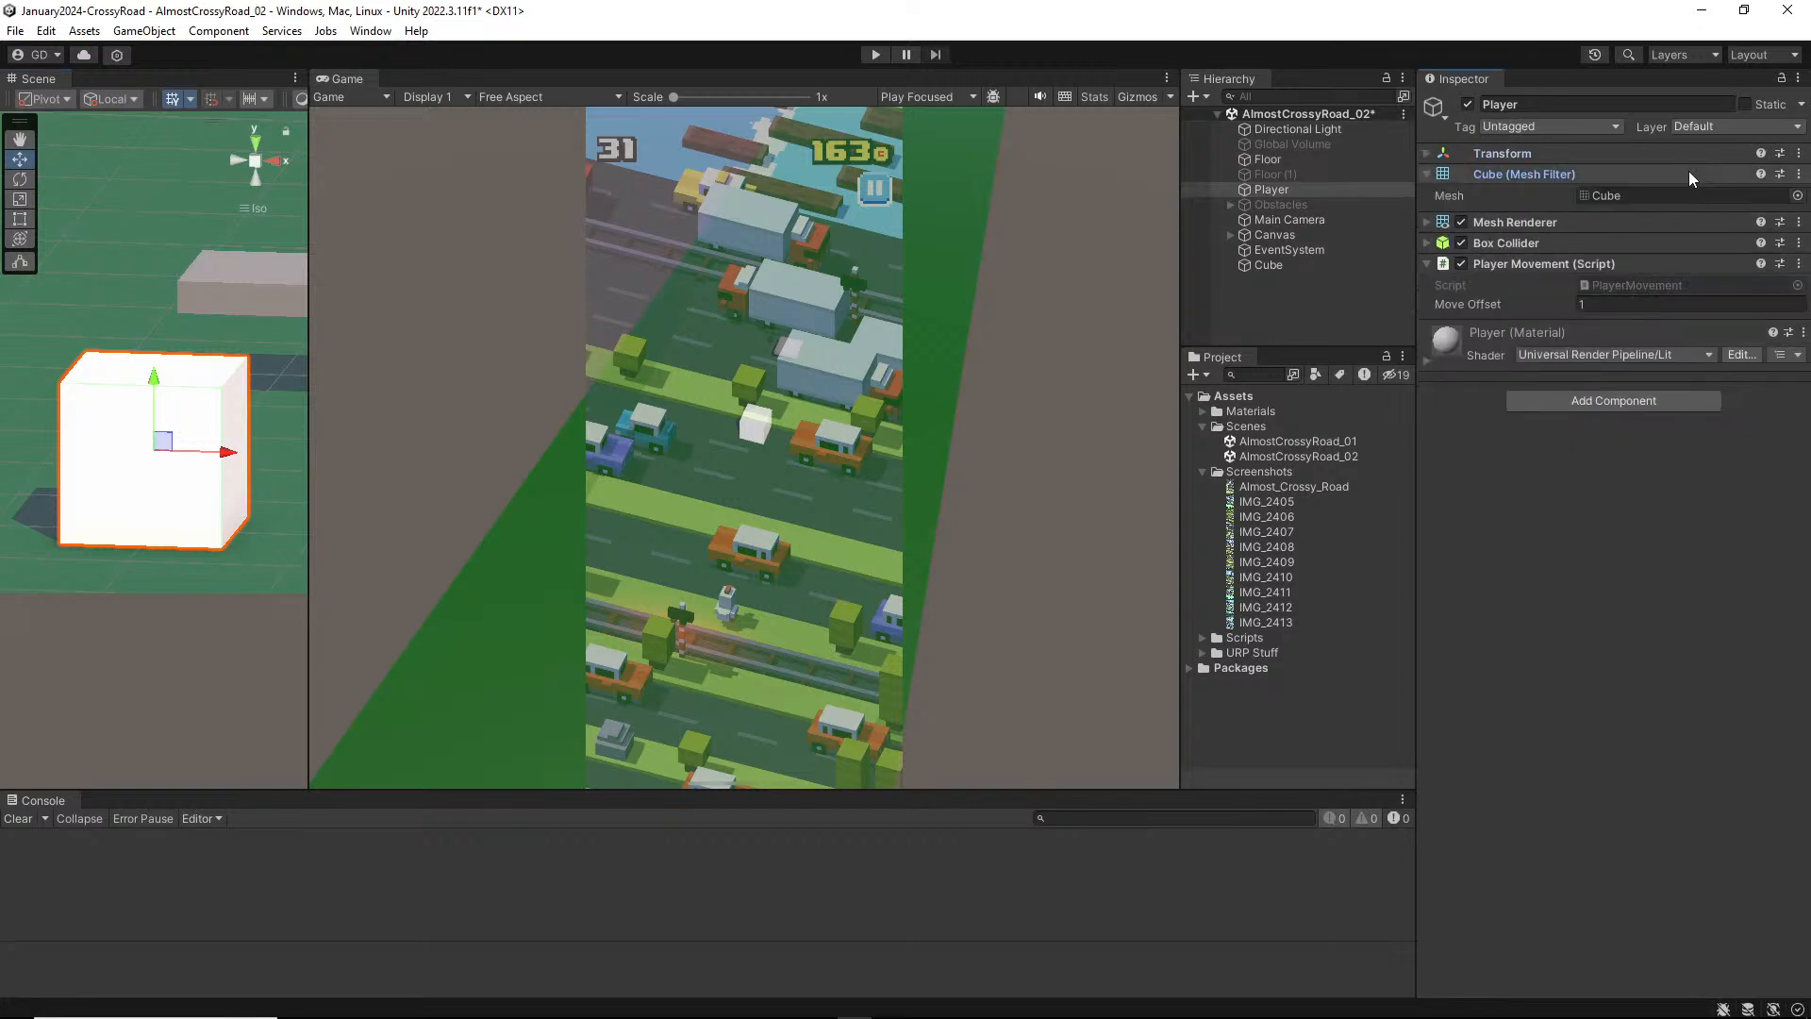
{"action": "left_click", "coordinate": [1695, 159]}
{"action": "type", "text": "0"}
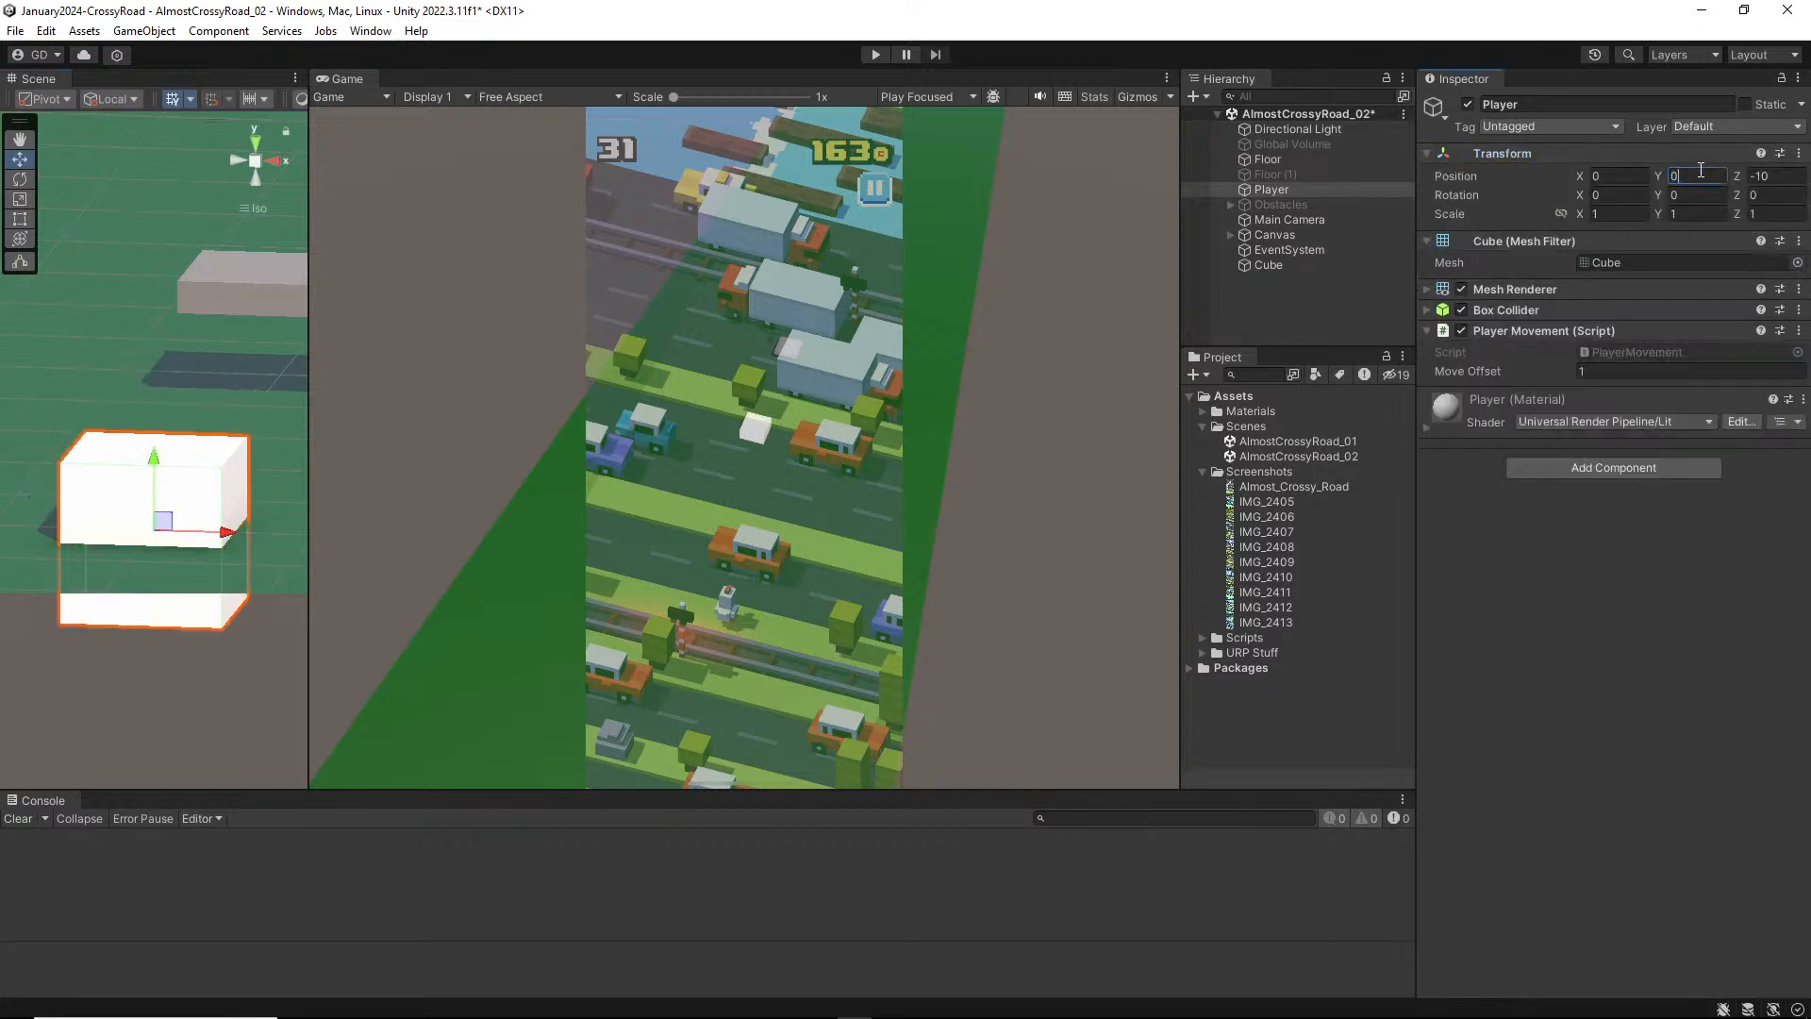
{"action": "key", "text": "Return"}
{"action": "type", "text": "0.5"}
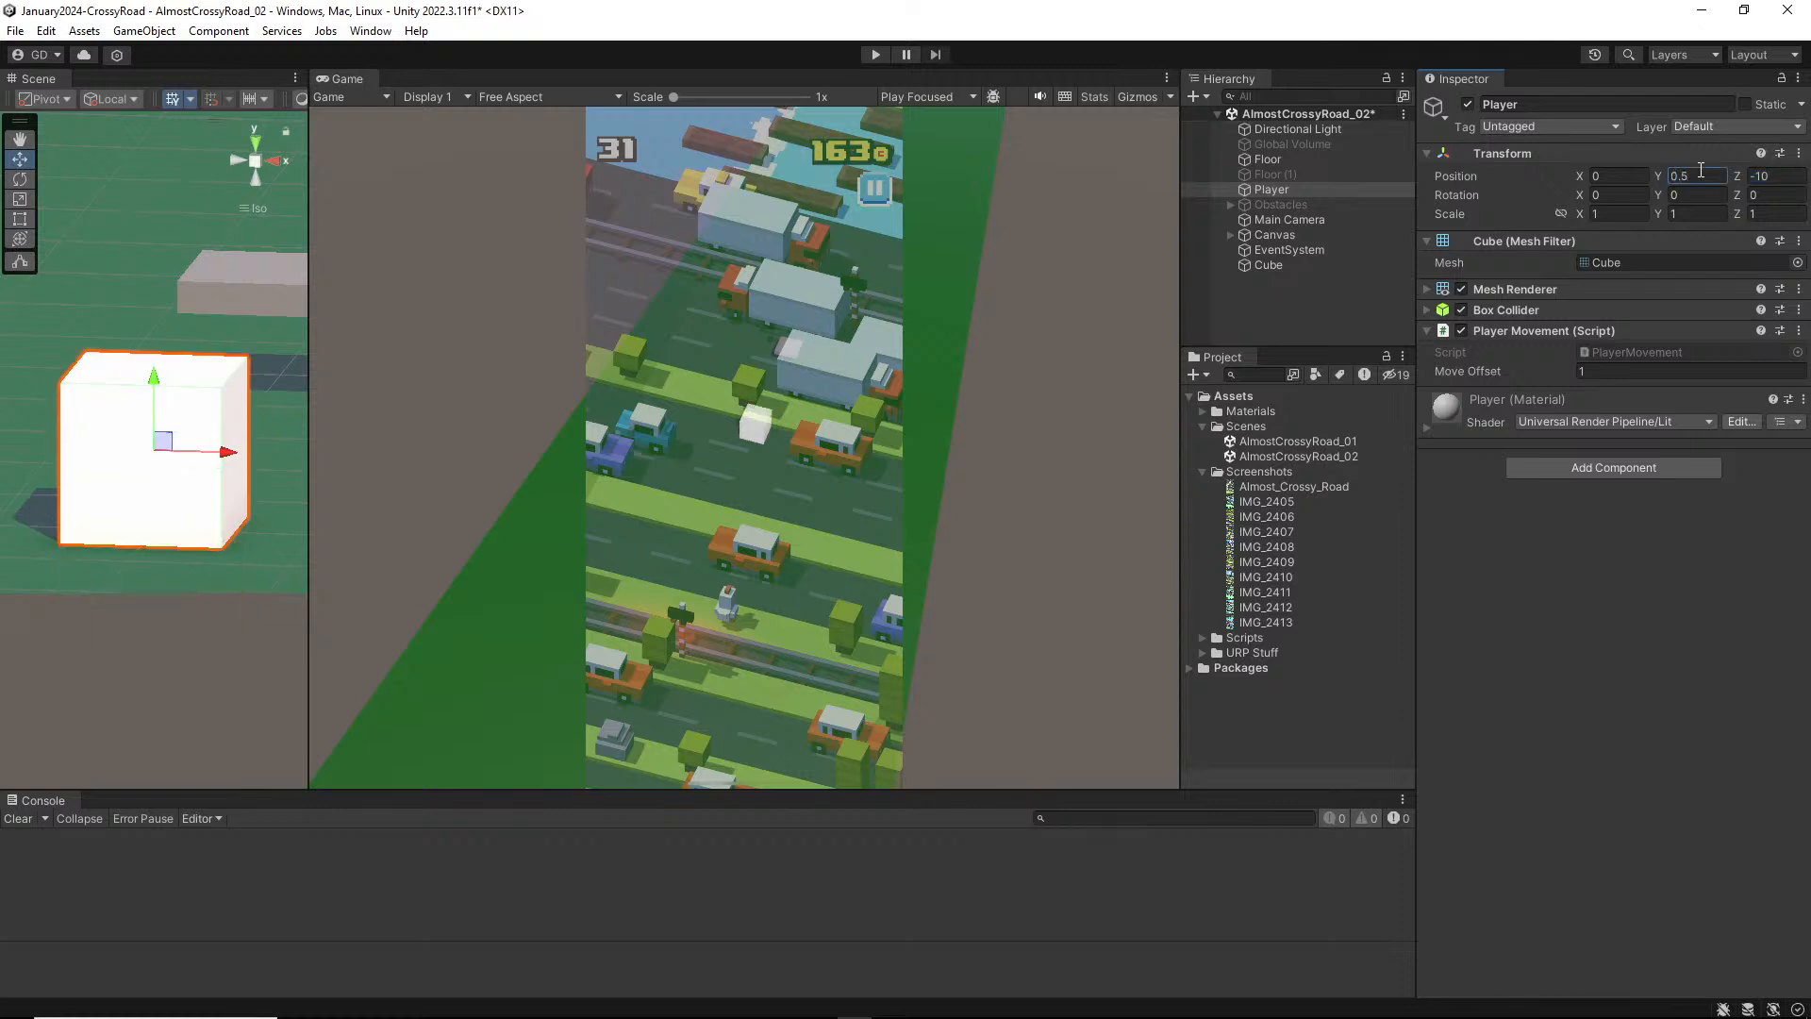
{"action": "scroll", "coordinate": [183, 531], "scroll_direction": "down", "scroll_amount": 3}
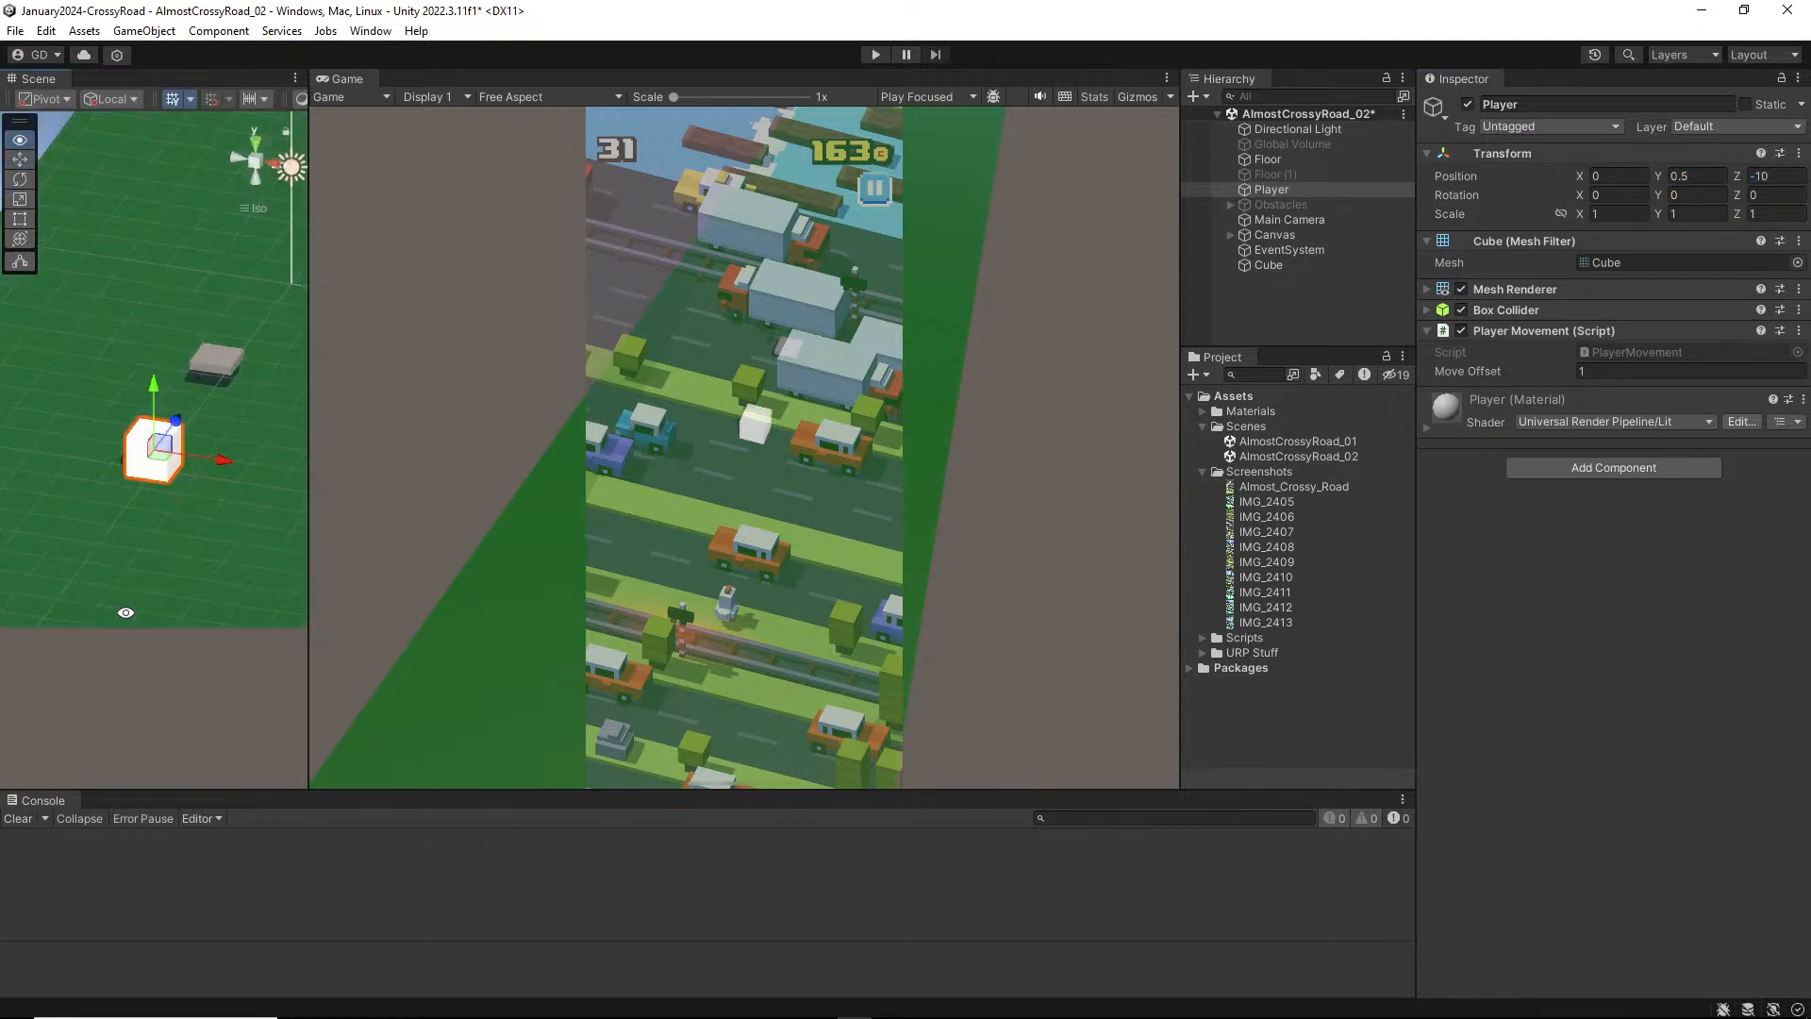
Step: Set the Floor's Y position to 0 and the Player's Y position to 1
{"action": "left_click", "coordinate": [200, 530]}
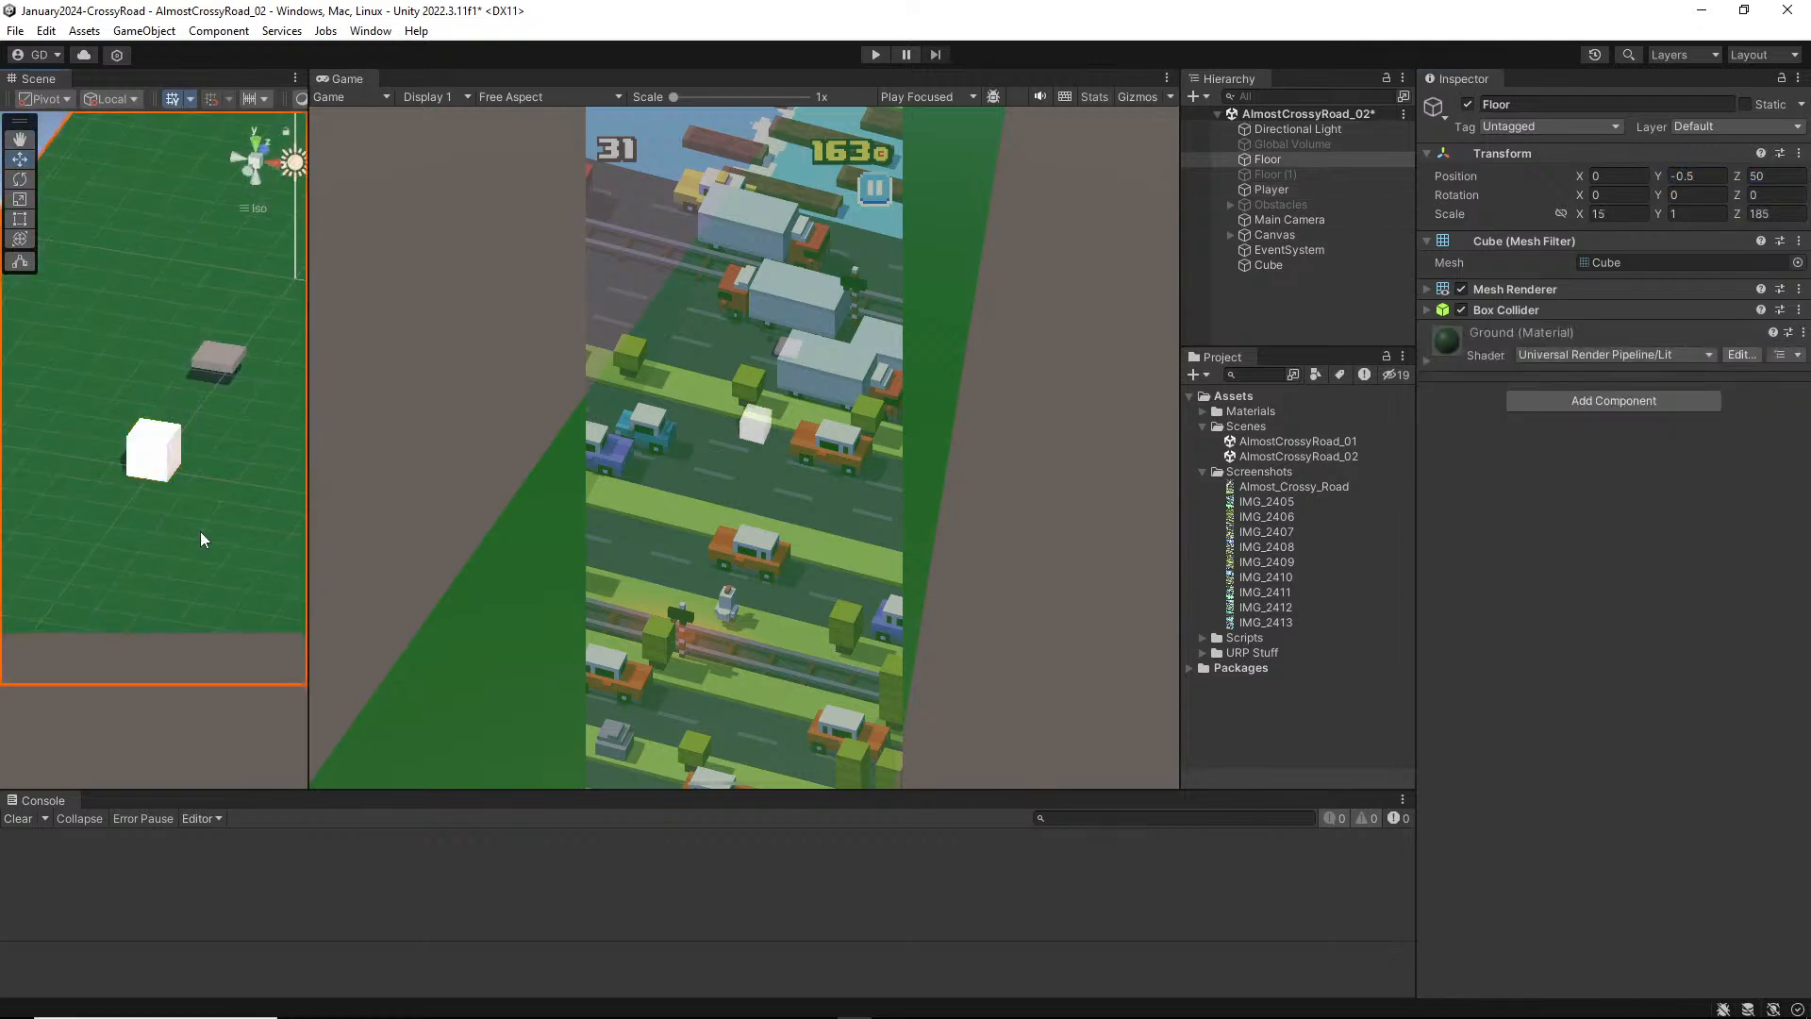
{"action": "left_click", "coordinate": [1277, 189]}
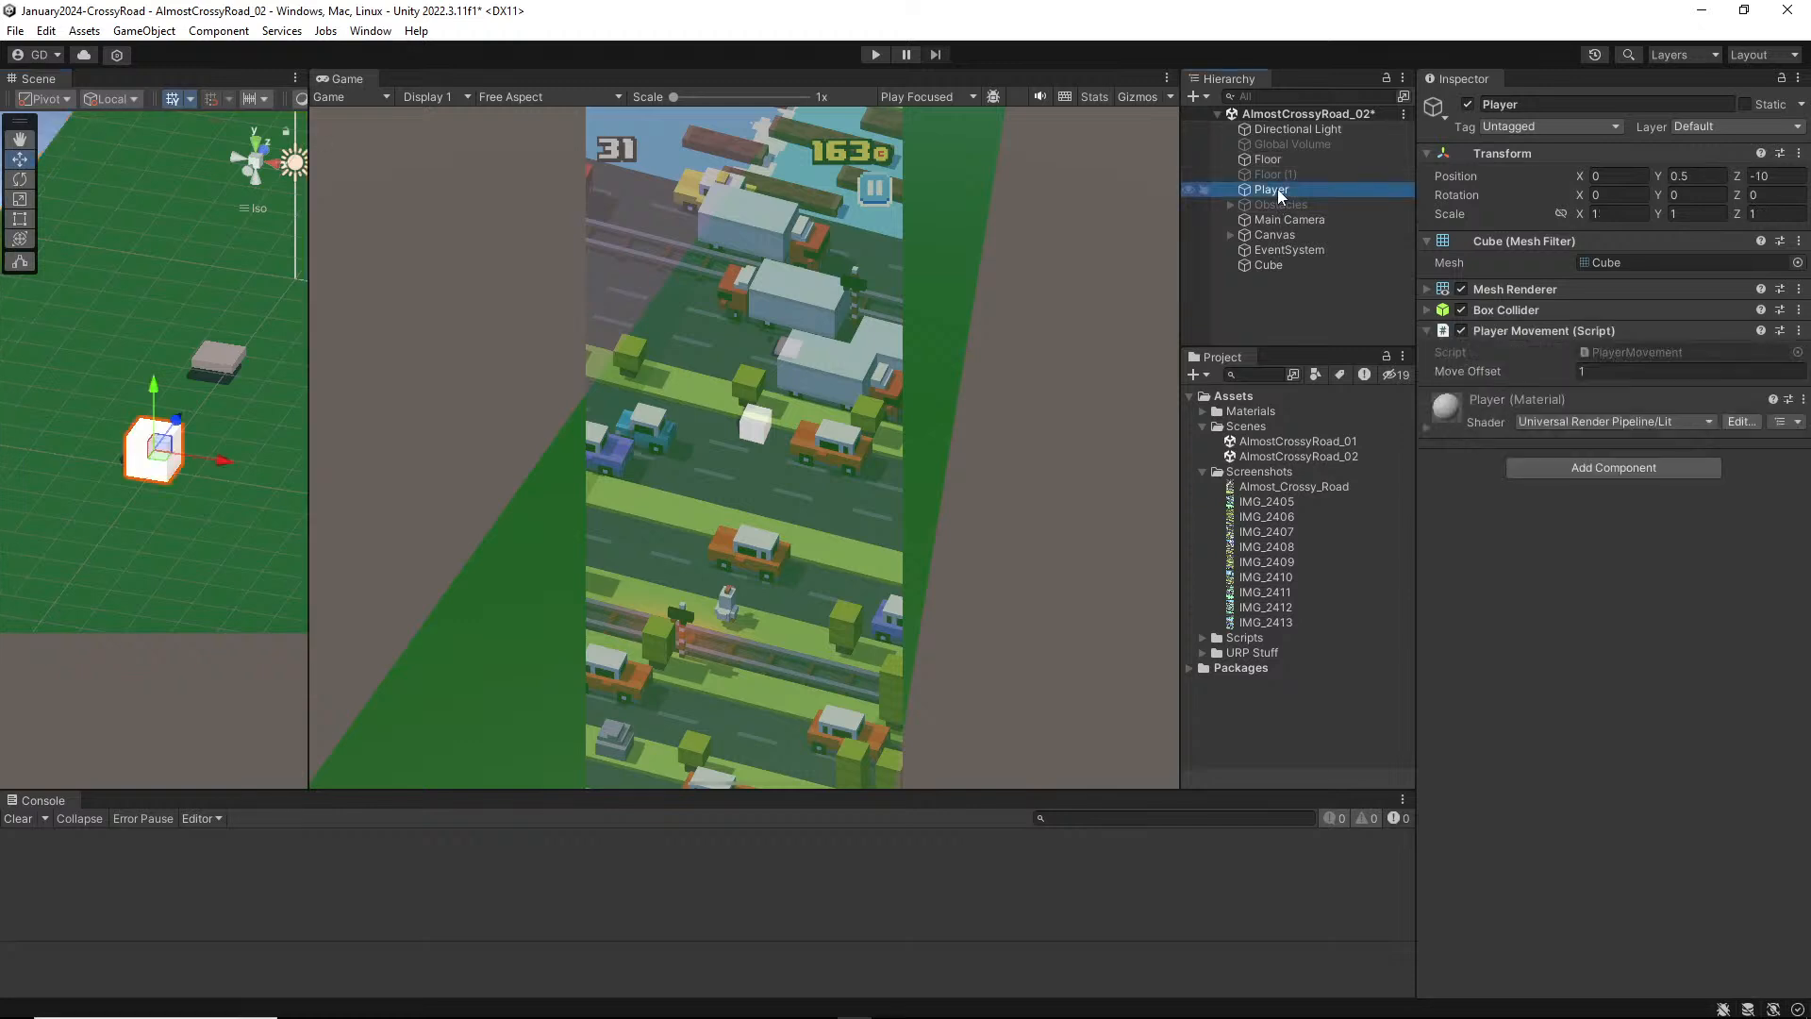
{"action": "left_click", "coordinate": [1268, 160]}
{"action": "left_click", "coordinate": [1717, 177]}
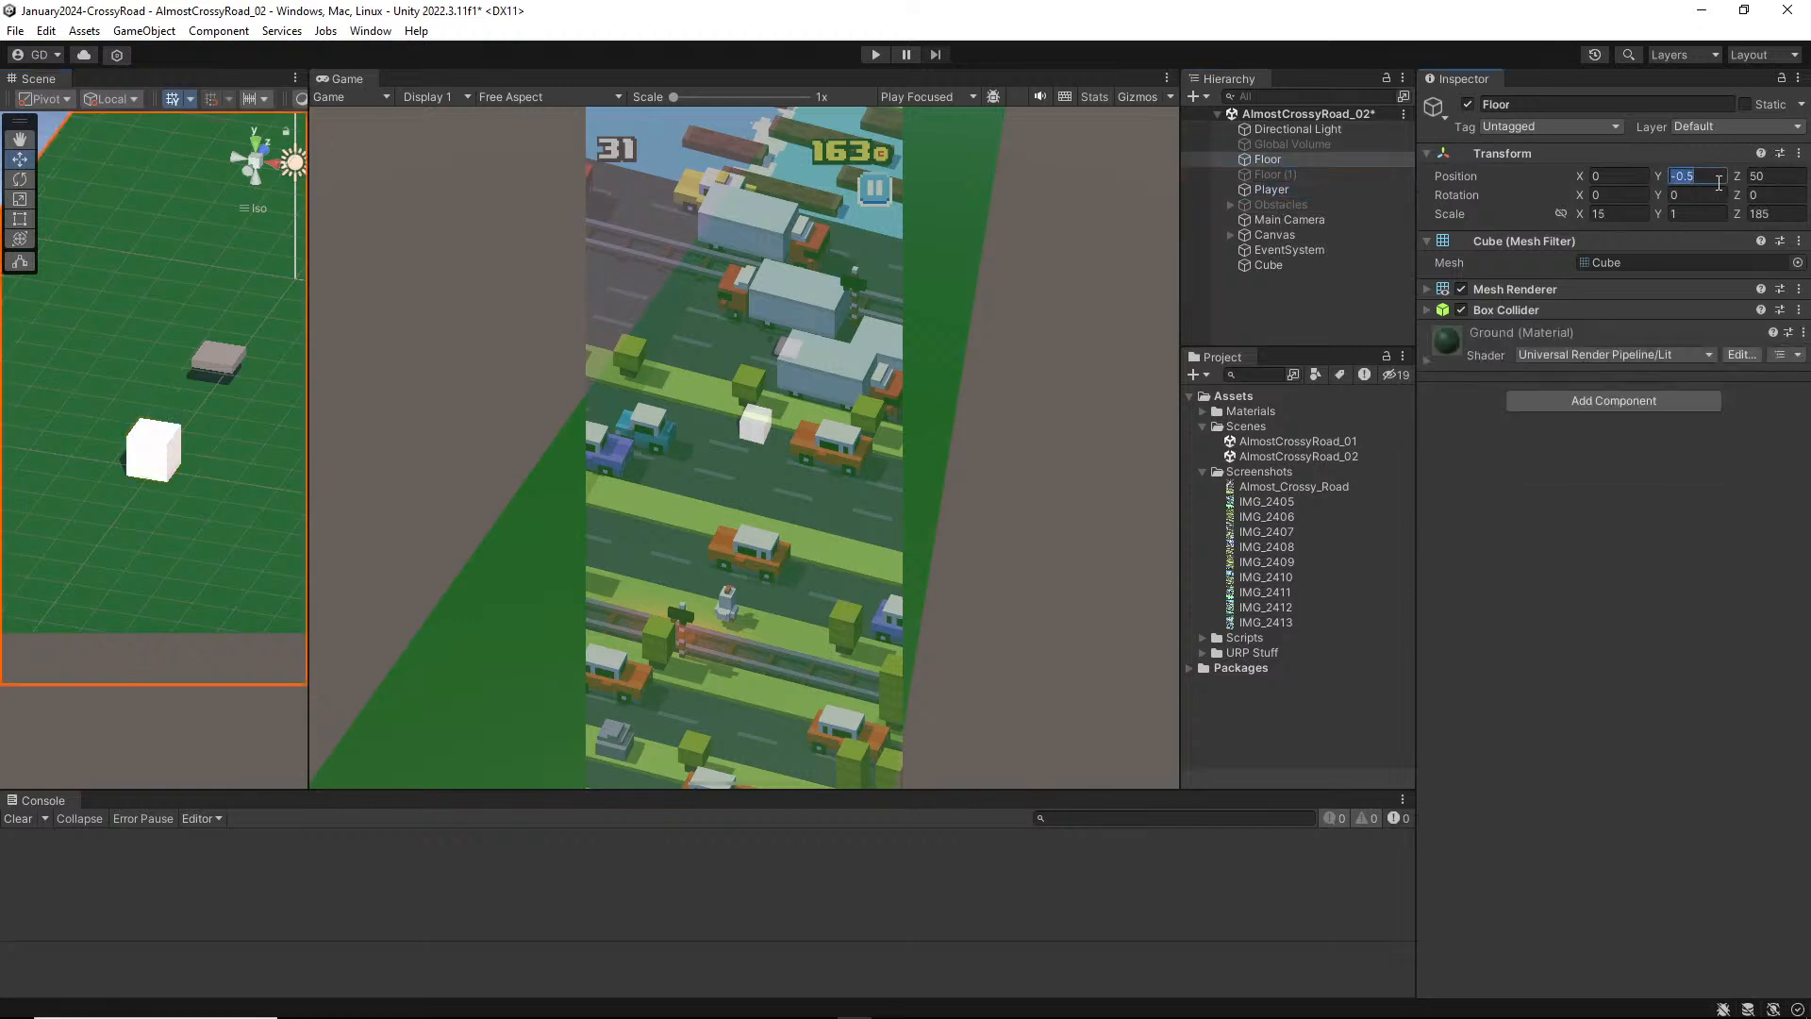
{"action": "type", "text": "0"}
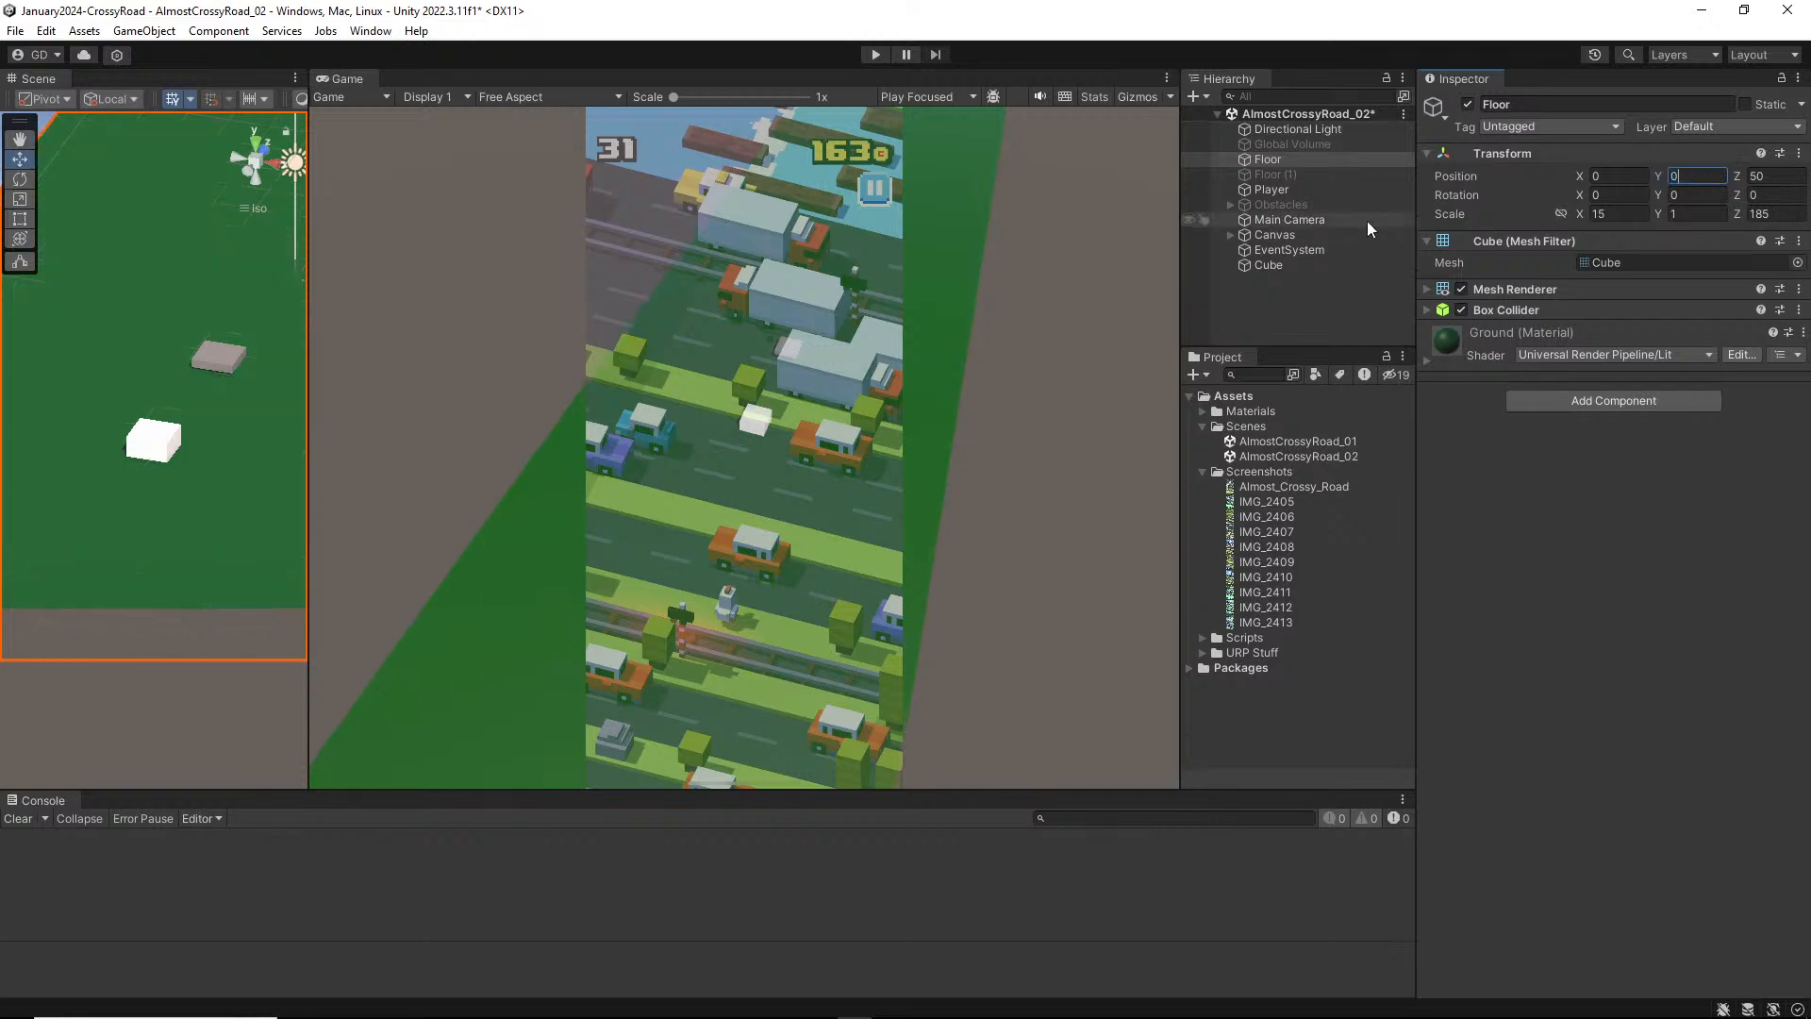
{"action": "left_click", "coordinate": [1271, 188]}
{"action": "left_click", "coordinate": [1700, 177]}
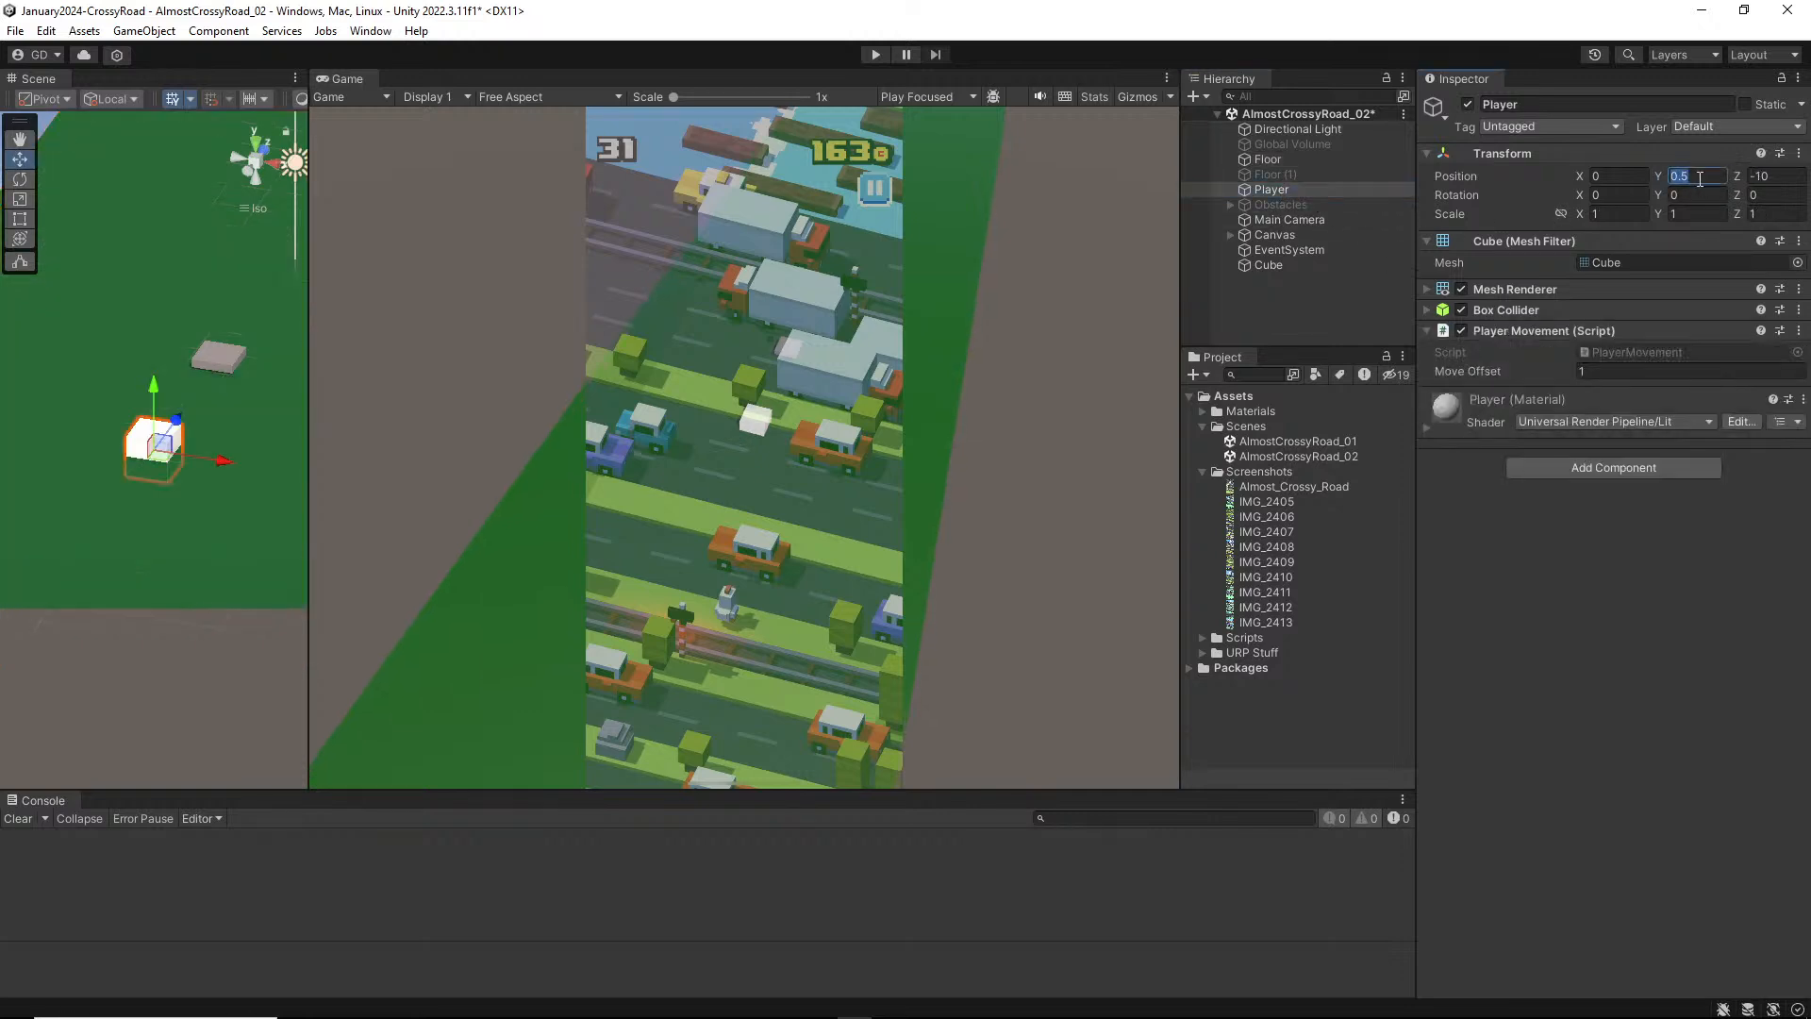
{"action": "type", "text": "1"}
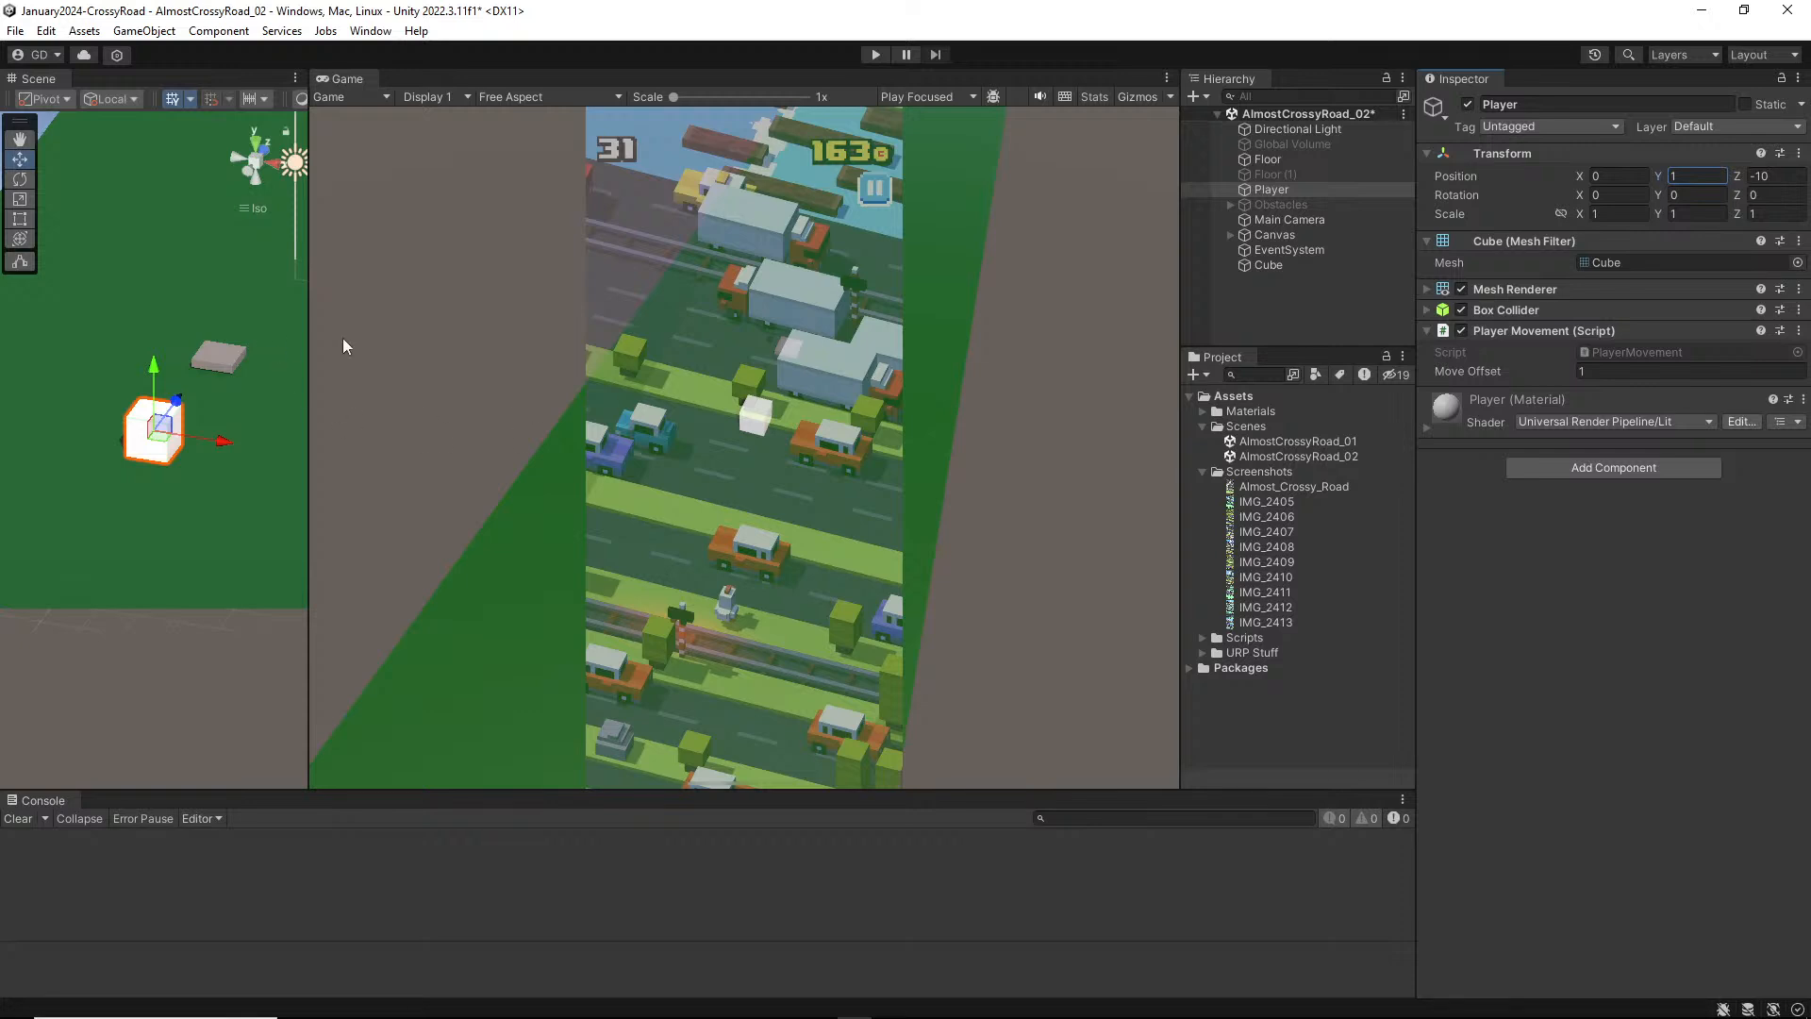
Step: Set the flat Cube's Y position to 0.5 and check its height against the Player and Floor
{"action": "scroll", "coordinate": [166, 344], "scroll_direction": "down", "scroll_amount": 1}
{"action": "left_click", "coordinate": [212, 375]}
{"action": "scroll", "coordinate": [244, 278], "scroll_direction": "up", "scroll_amount": 1}
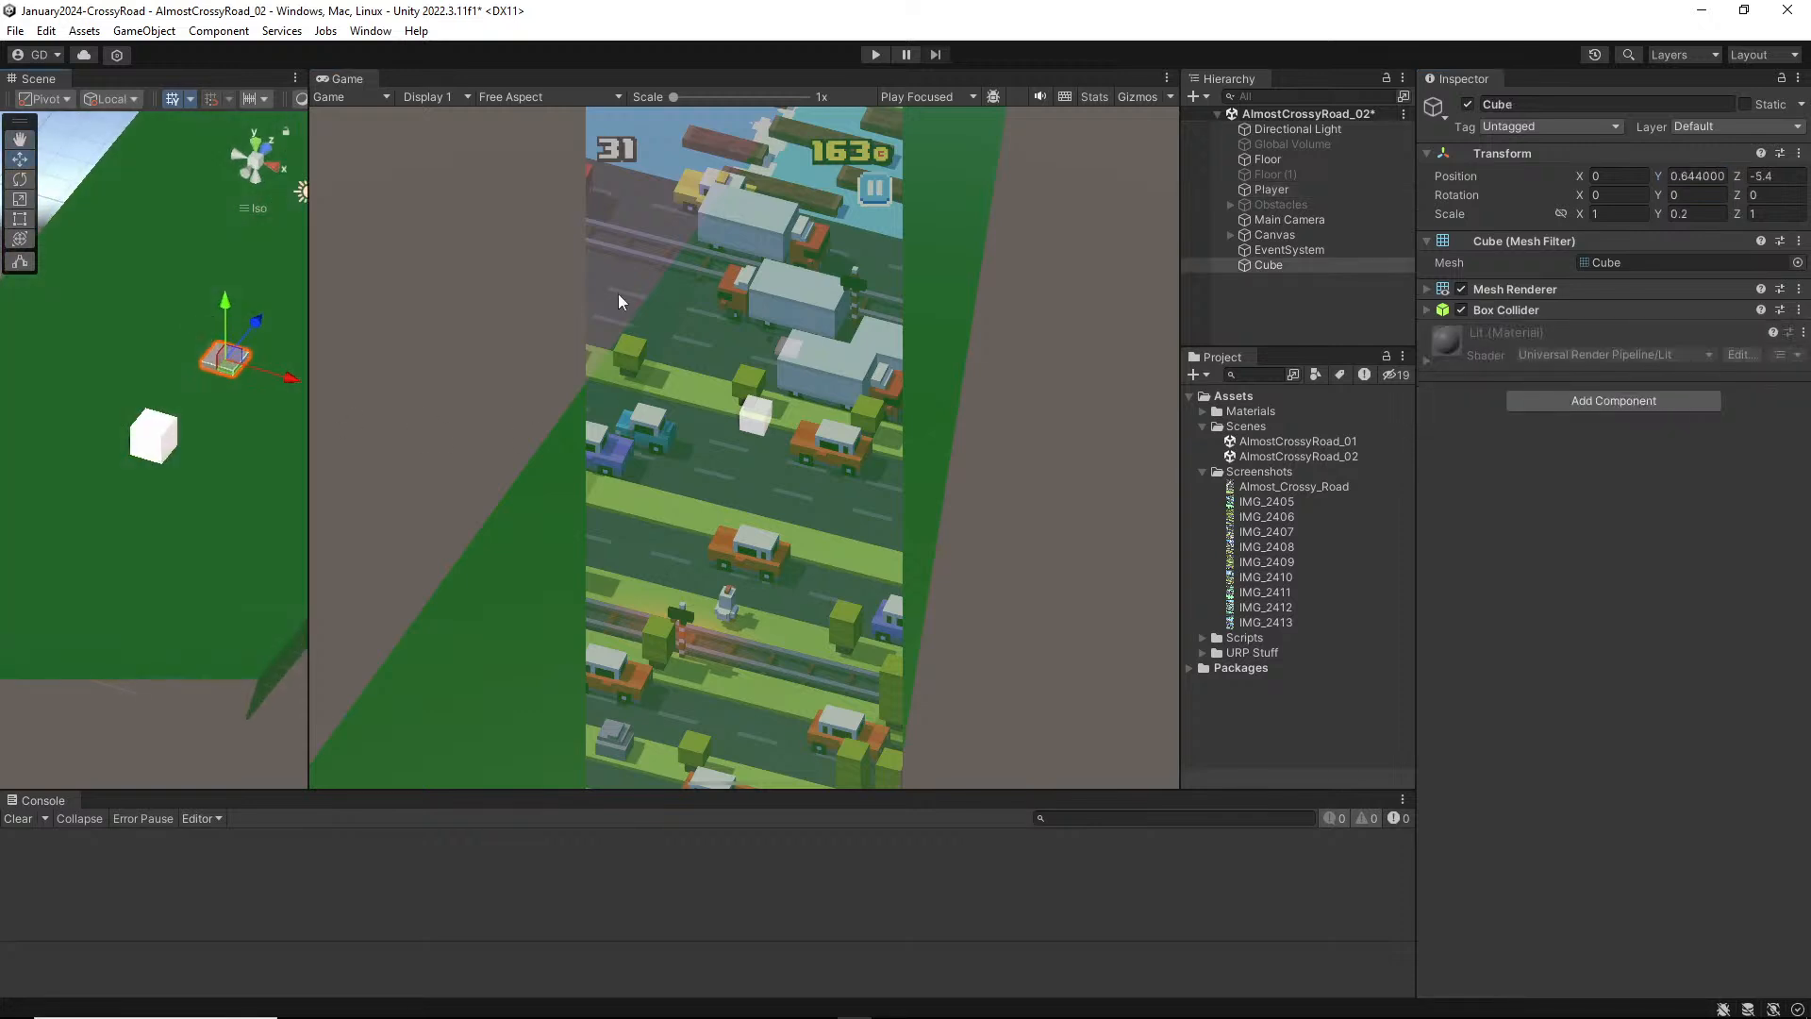
{"action": "left_click", "coordinate": [1695, 177]}
{"action": "type", "text": "0.5"}
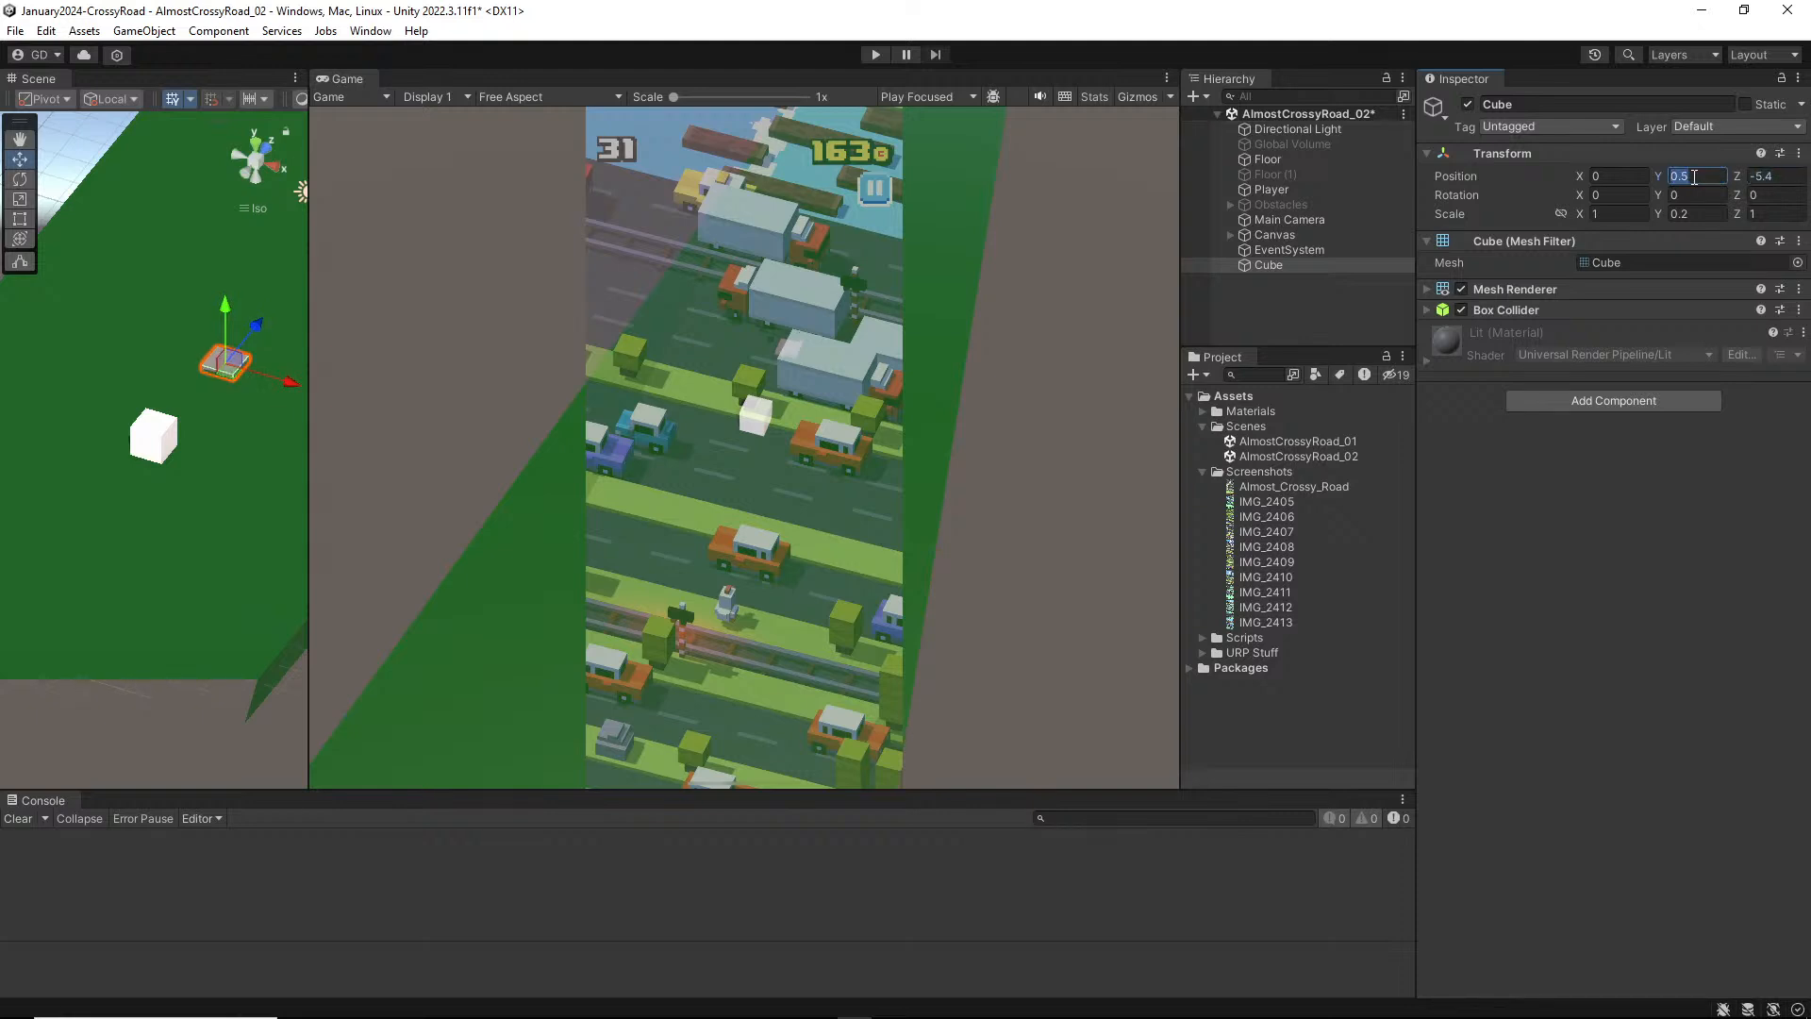
{"action": "scroll", "coordinate": [158, 426], "scroll_direction": "up", "scroll_amount": 3}
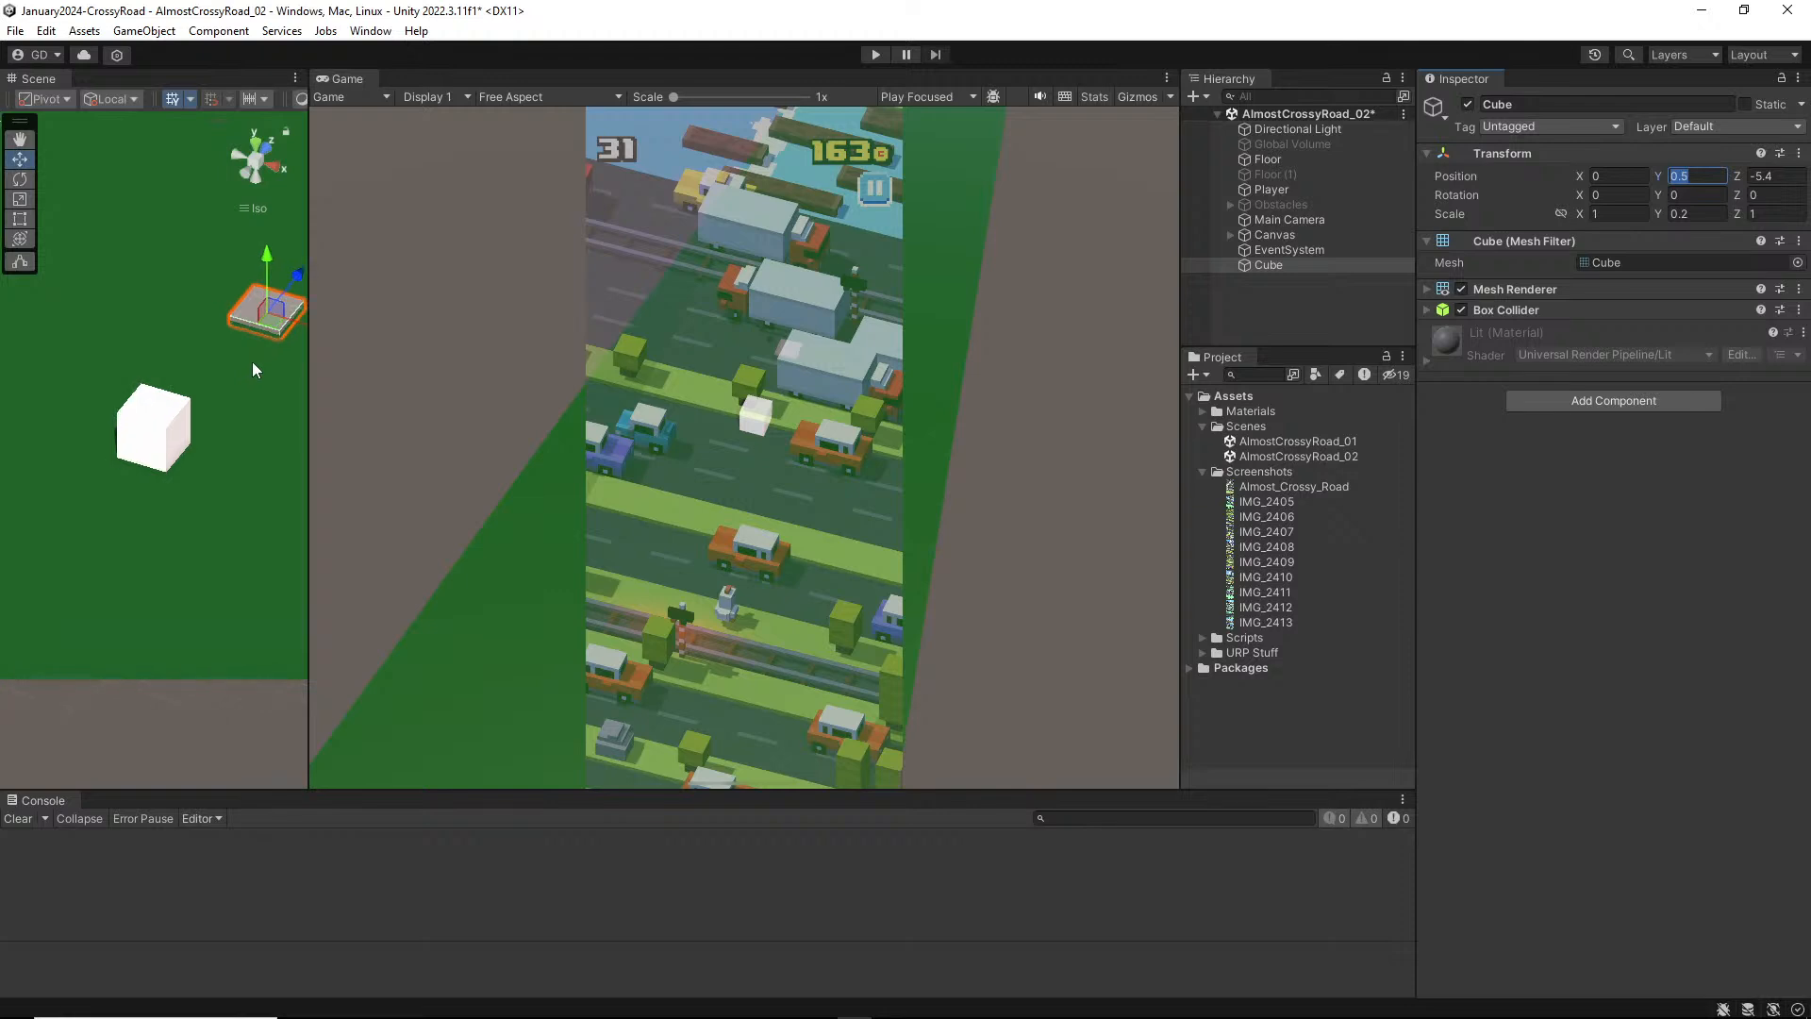
{"action": "left_click_drag", "start_coordinate": [212, 274], "coordinate": [217, 311], "text": "alt"}
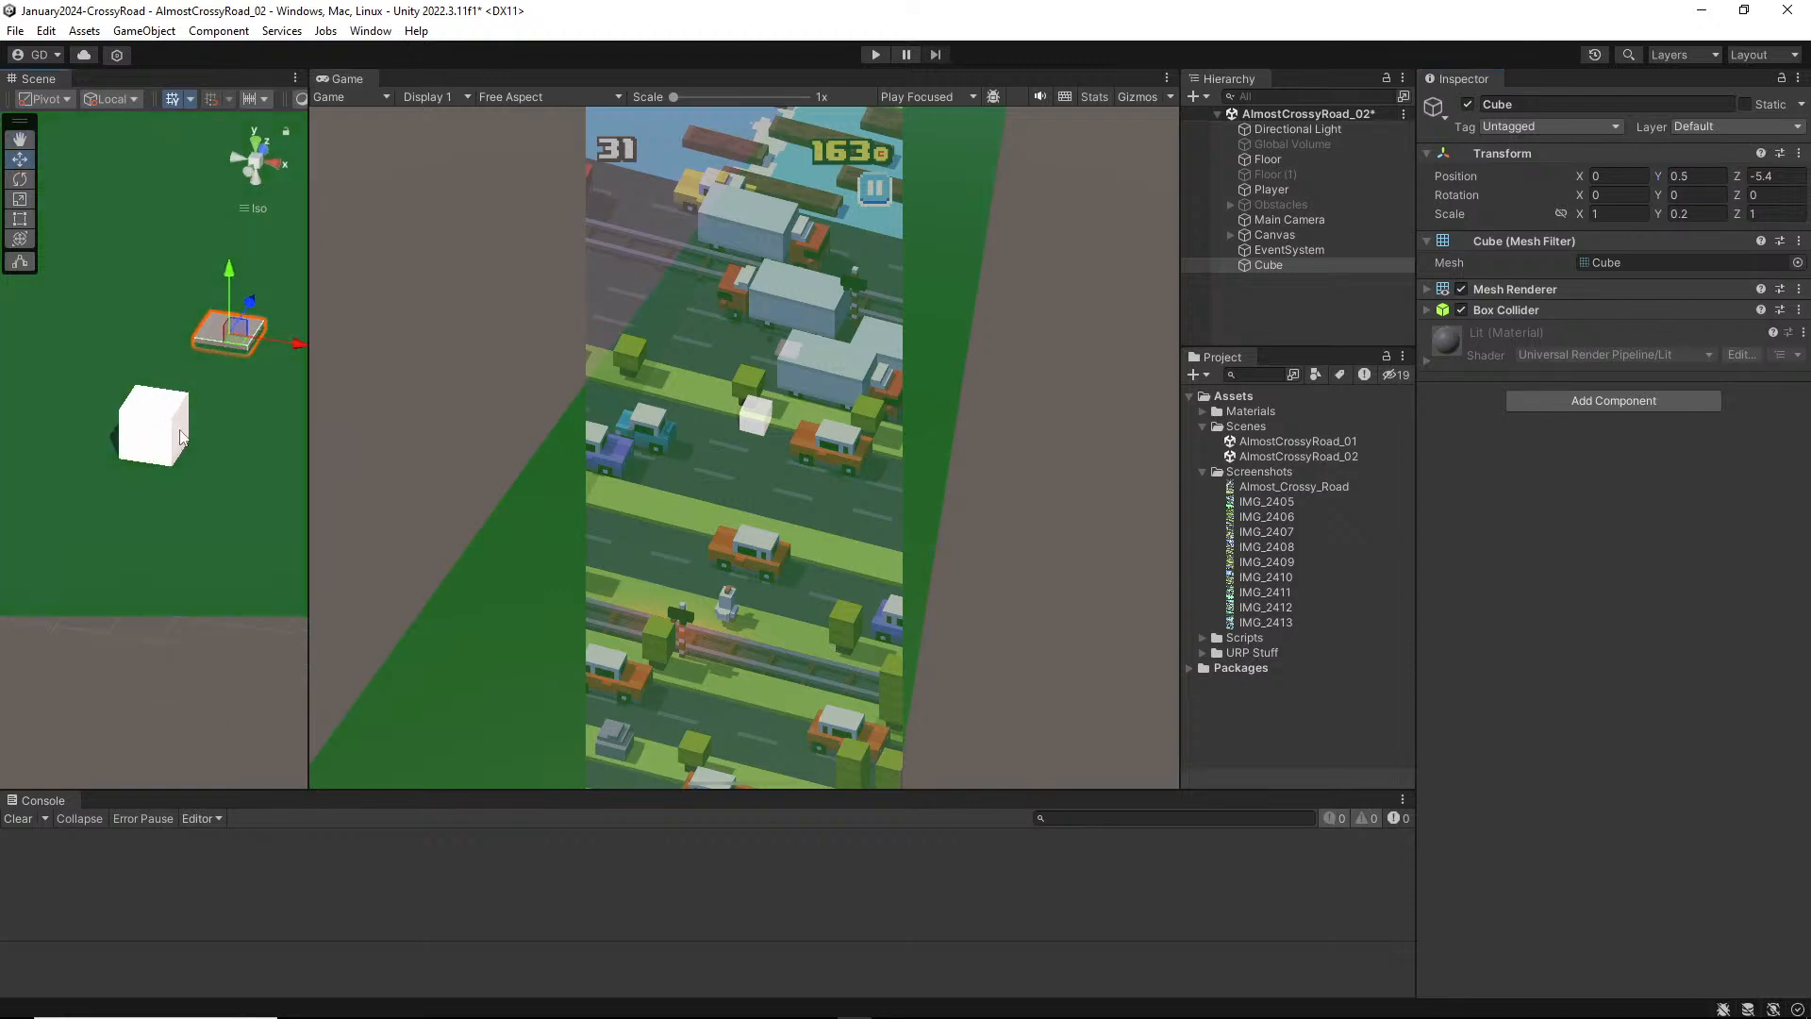
{"action": "left_click", "coordinate": [247, 370]}
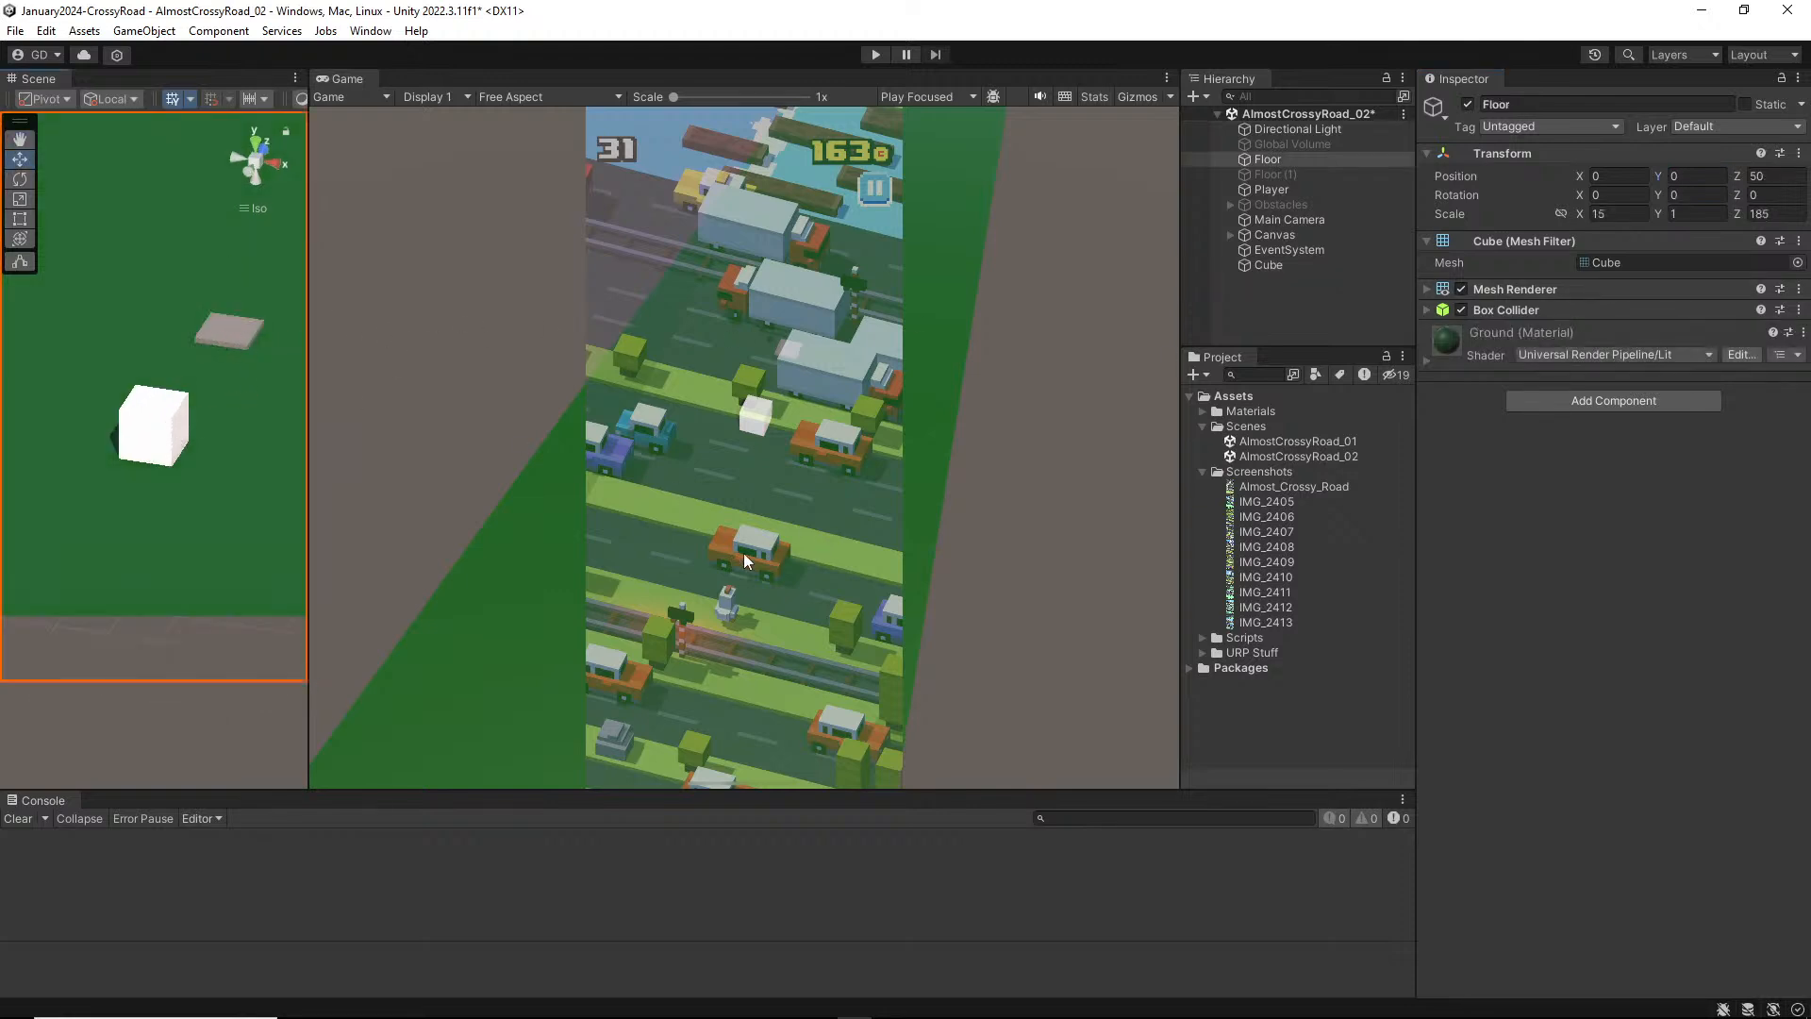
{"action": "scroll", "coordinate": [235, 447], "scroll_direction": "down", "scroll_amount": 6}
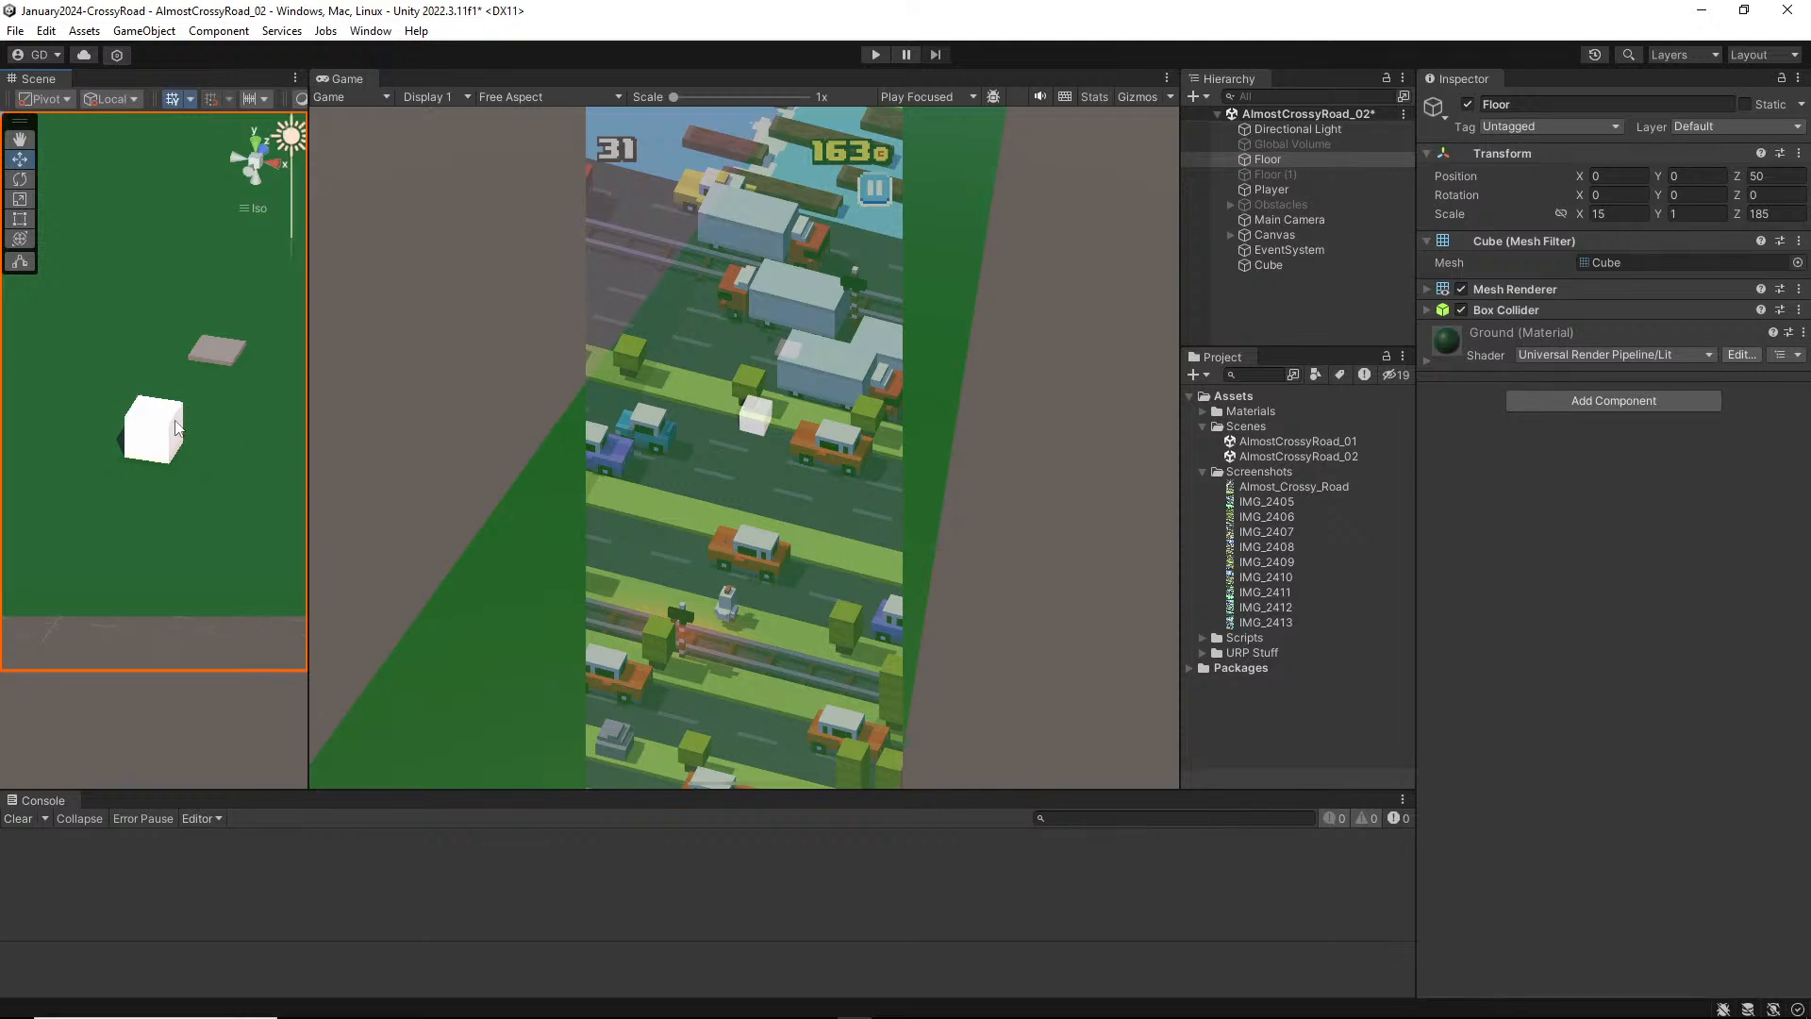
Step: Set the Cube's Y scale to 0.25 and stretch its X scale to about 21.94 so it spans the Floor
{"action": "left_click_drag", "start_coordinate": [171, 421], "coordinate": [239, 410], "text": "alt"}
{"action": "left_click", "coordinate": [239, 406]}
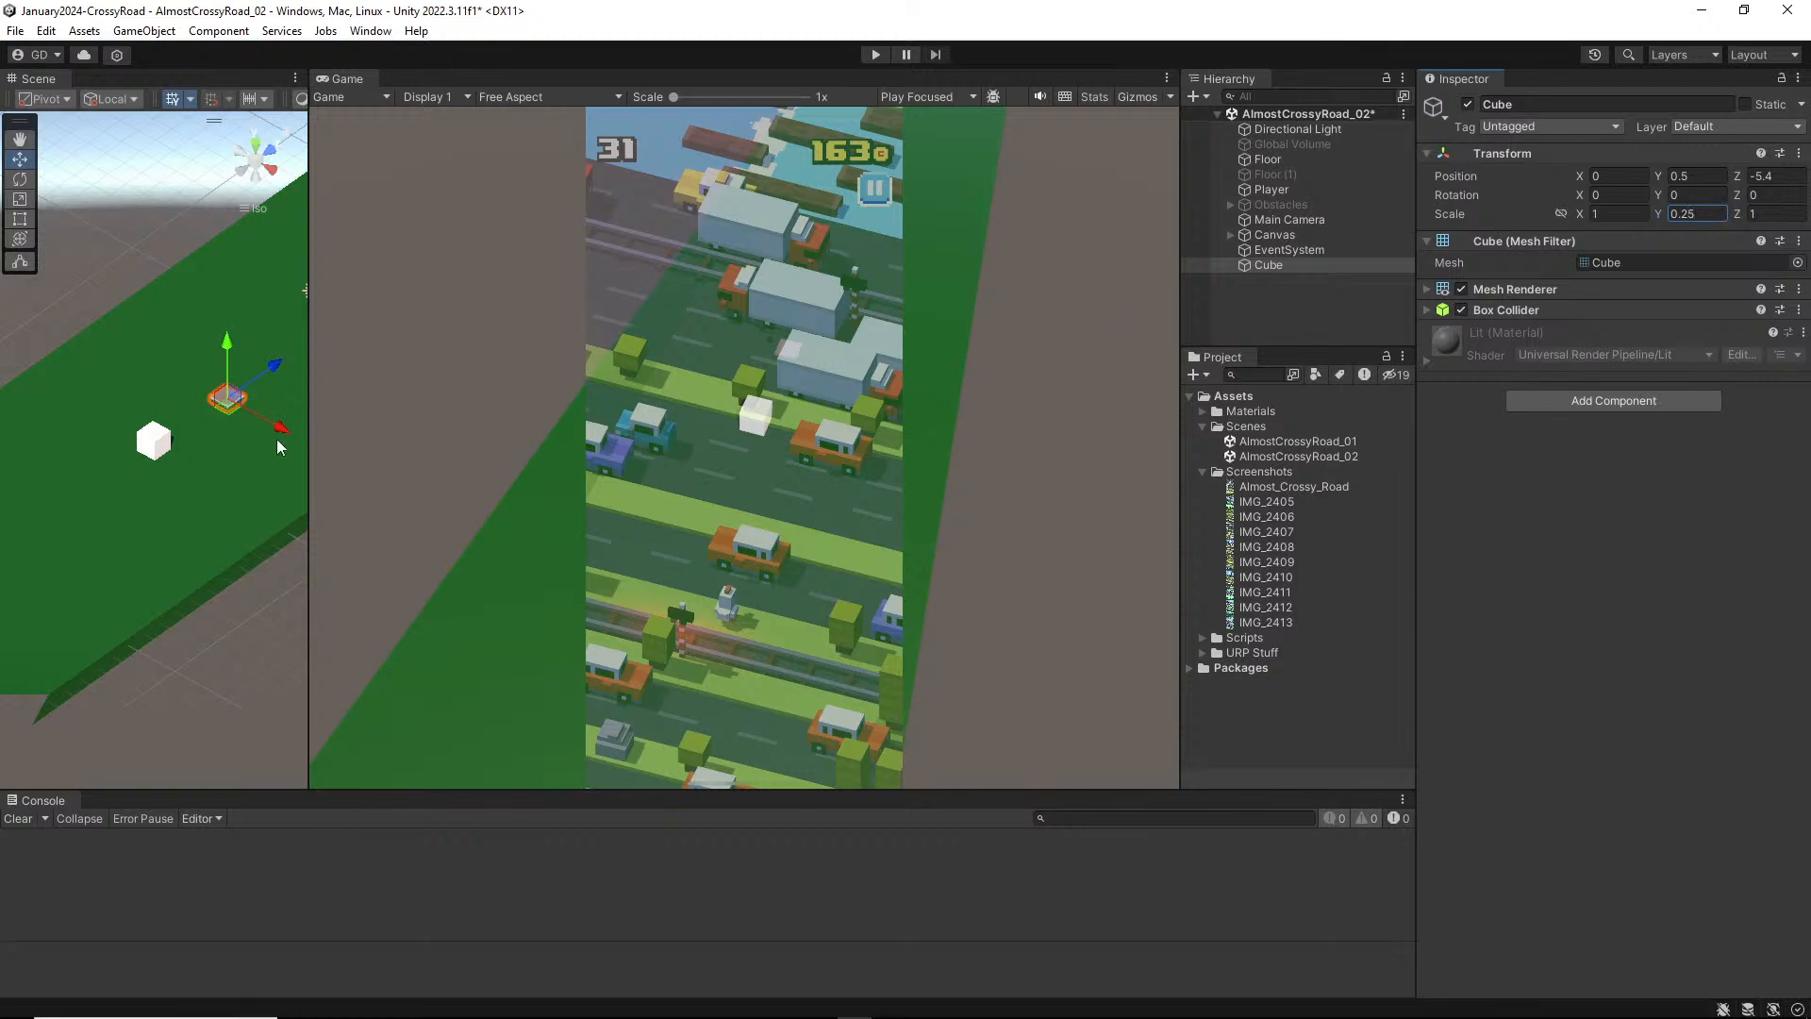
{"action": "left_click", "coordinate": [1585, 216]}
{"action": "left_click_drag", "start_coordinate": [1585, 219], "coordinate": [450, 263]}
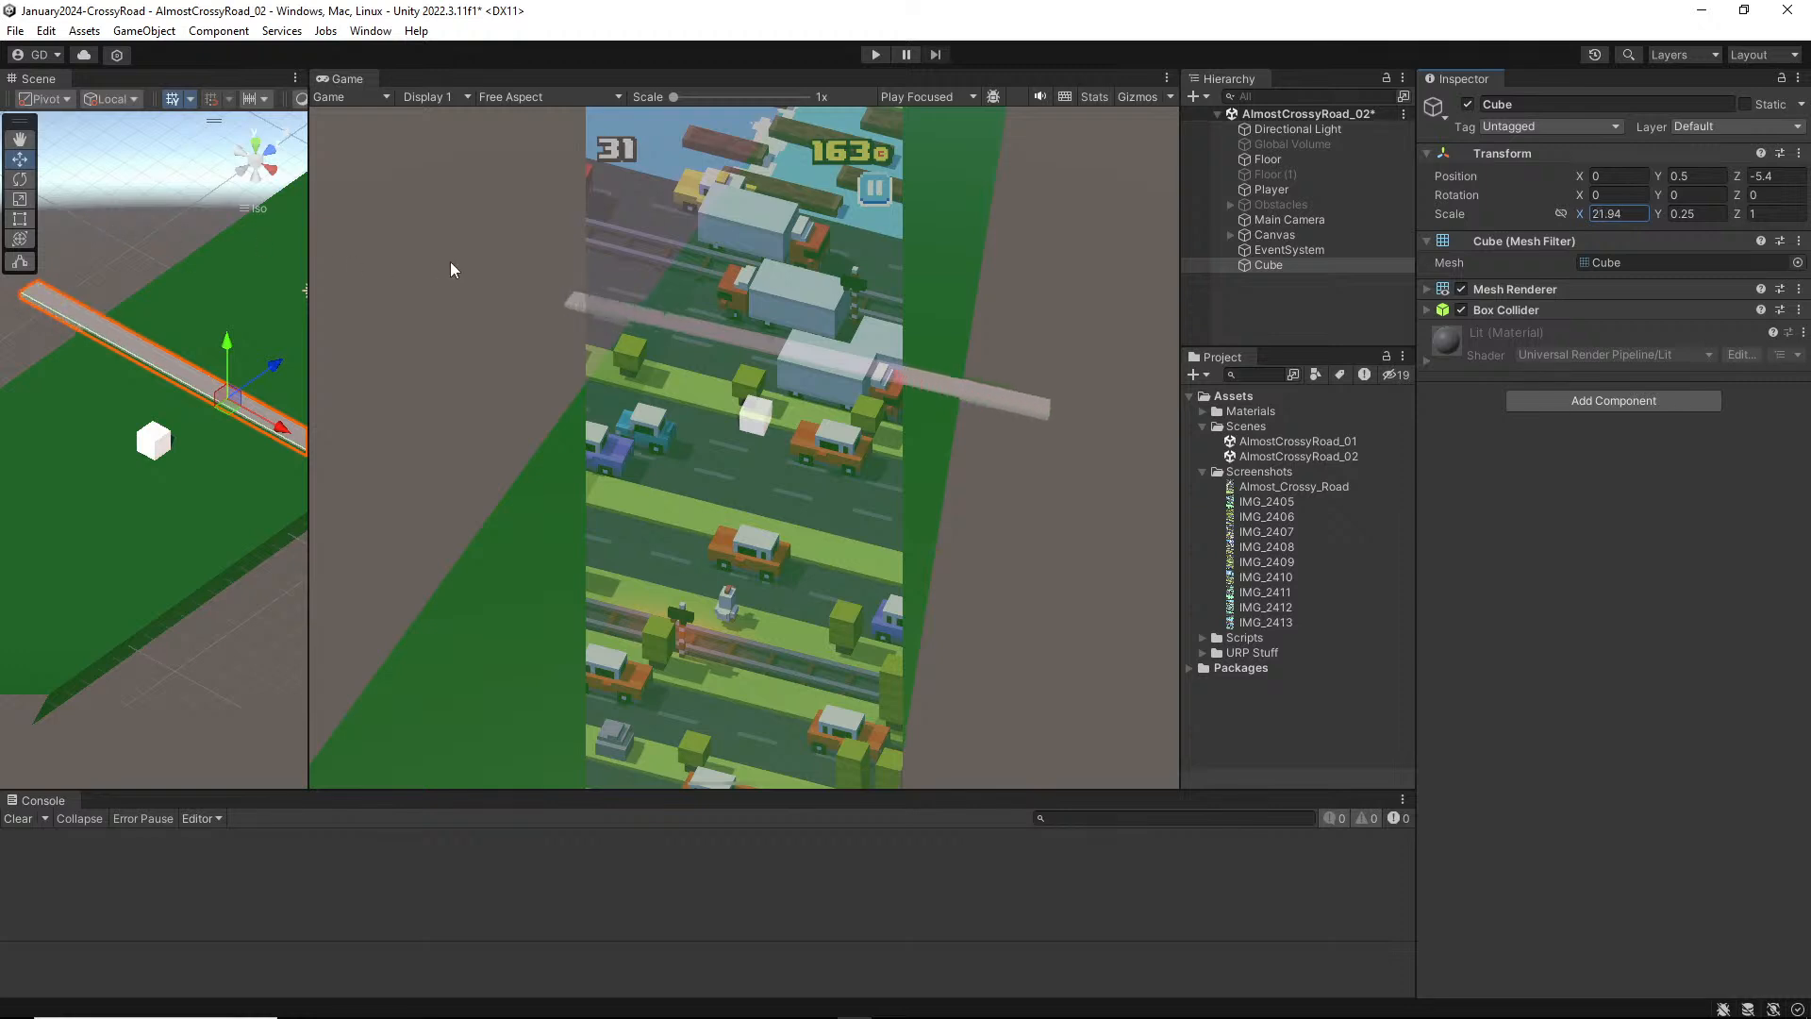
Step: Play-test the scene to see how the Player lines up with the stretched Cube, and stop it
{"action": "left_click_drag", "start_coordinate": [271, 347], "coordinate": [283, 661], "text": "alt"}
{"action": "left_click", "coordinate": [874, 54]}
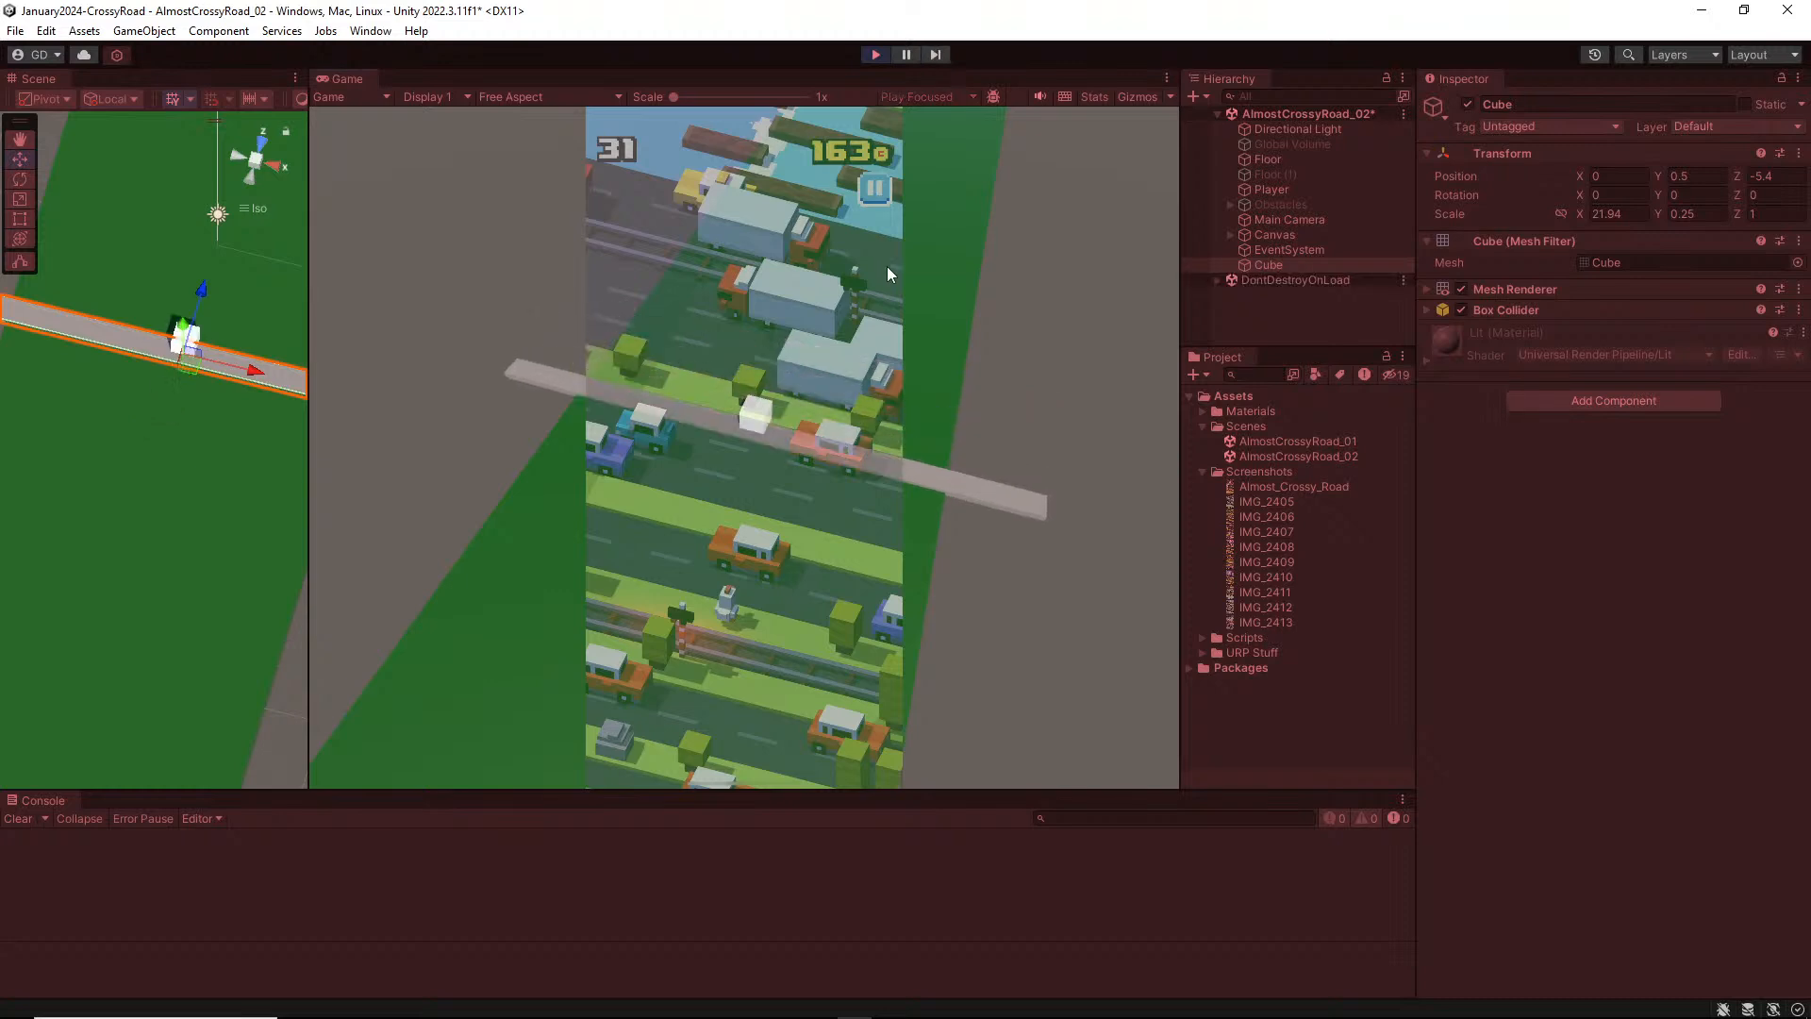
{"action": "left_click", "coordinate": [874, 54]}
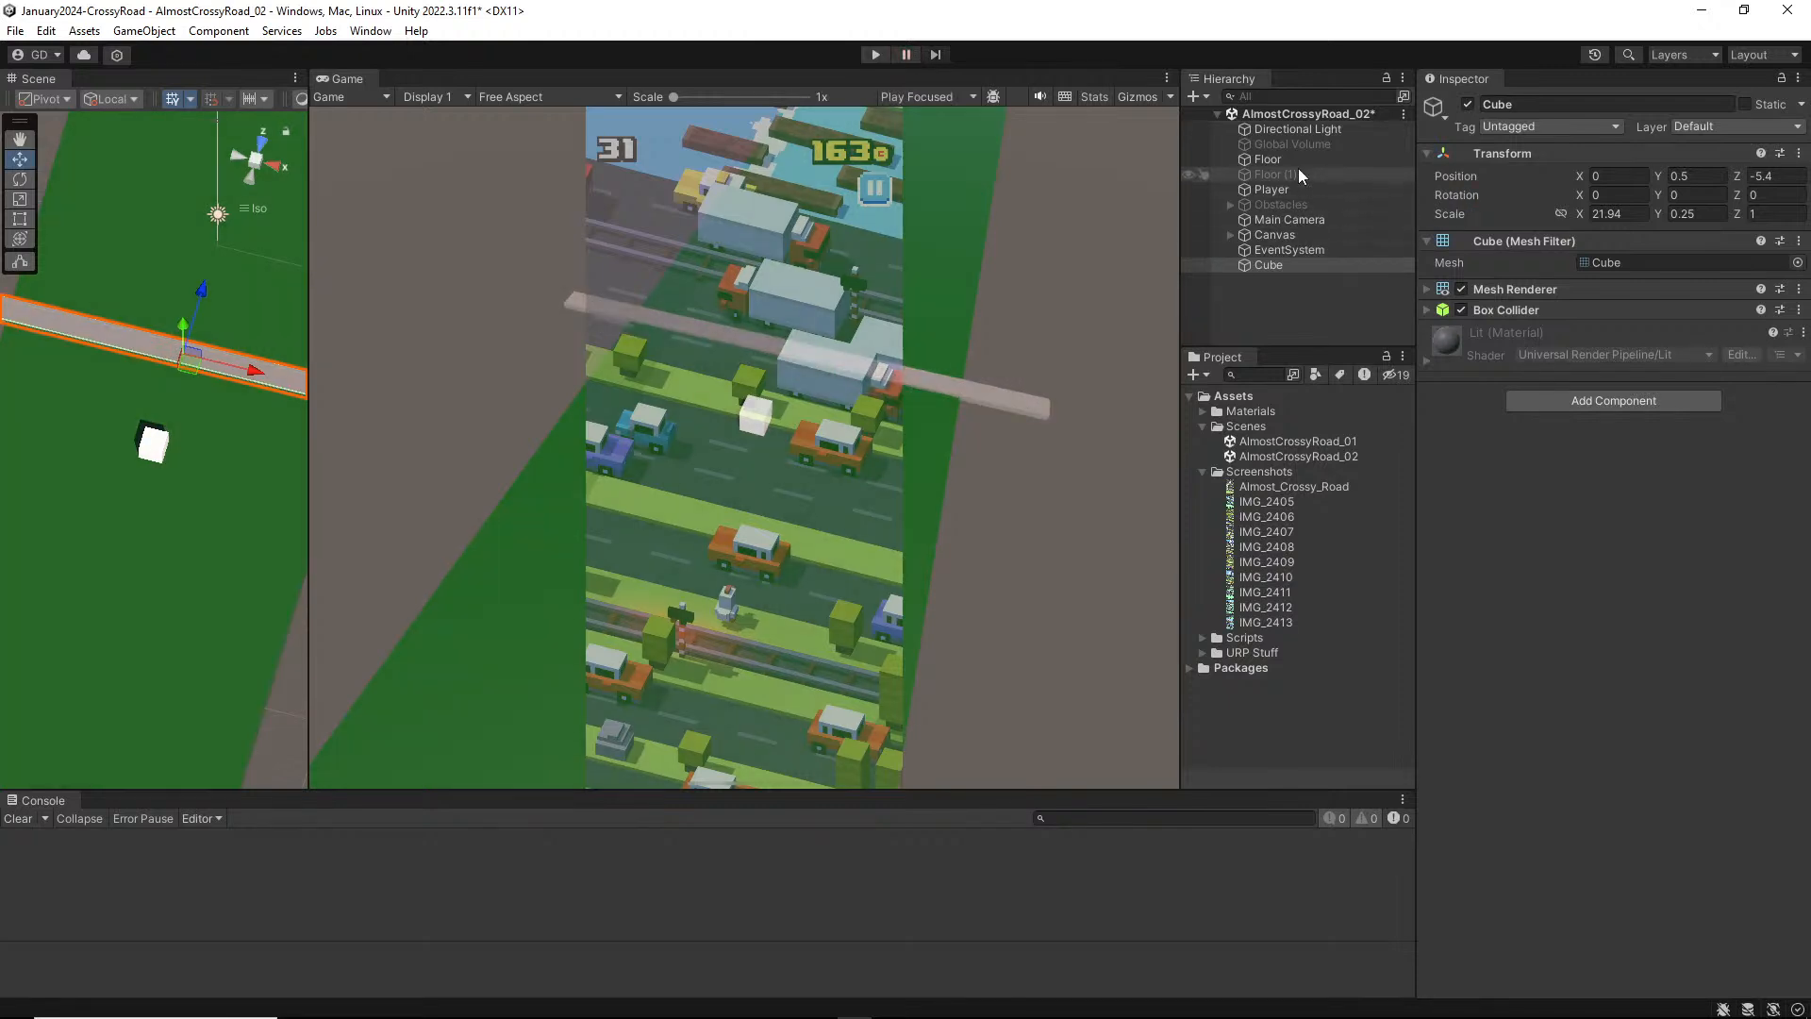
Step: Compare the Floor and Player transforms, and set the Cube's Z position to -5 and its X scale to 20
{"action": "left_click", "coordinate": [1292, 191]}
{"action": "left_click", "coordinate": [1292, 161]}
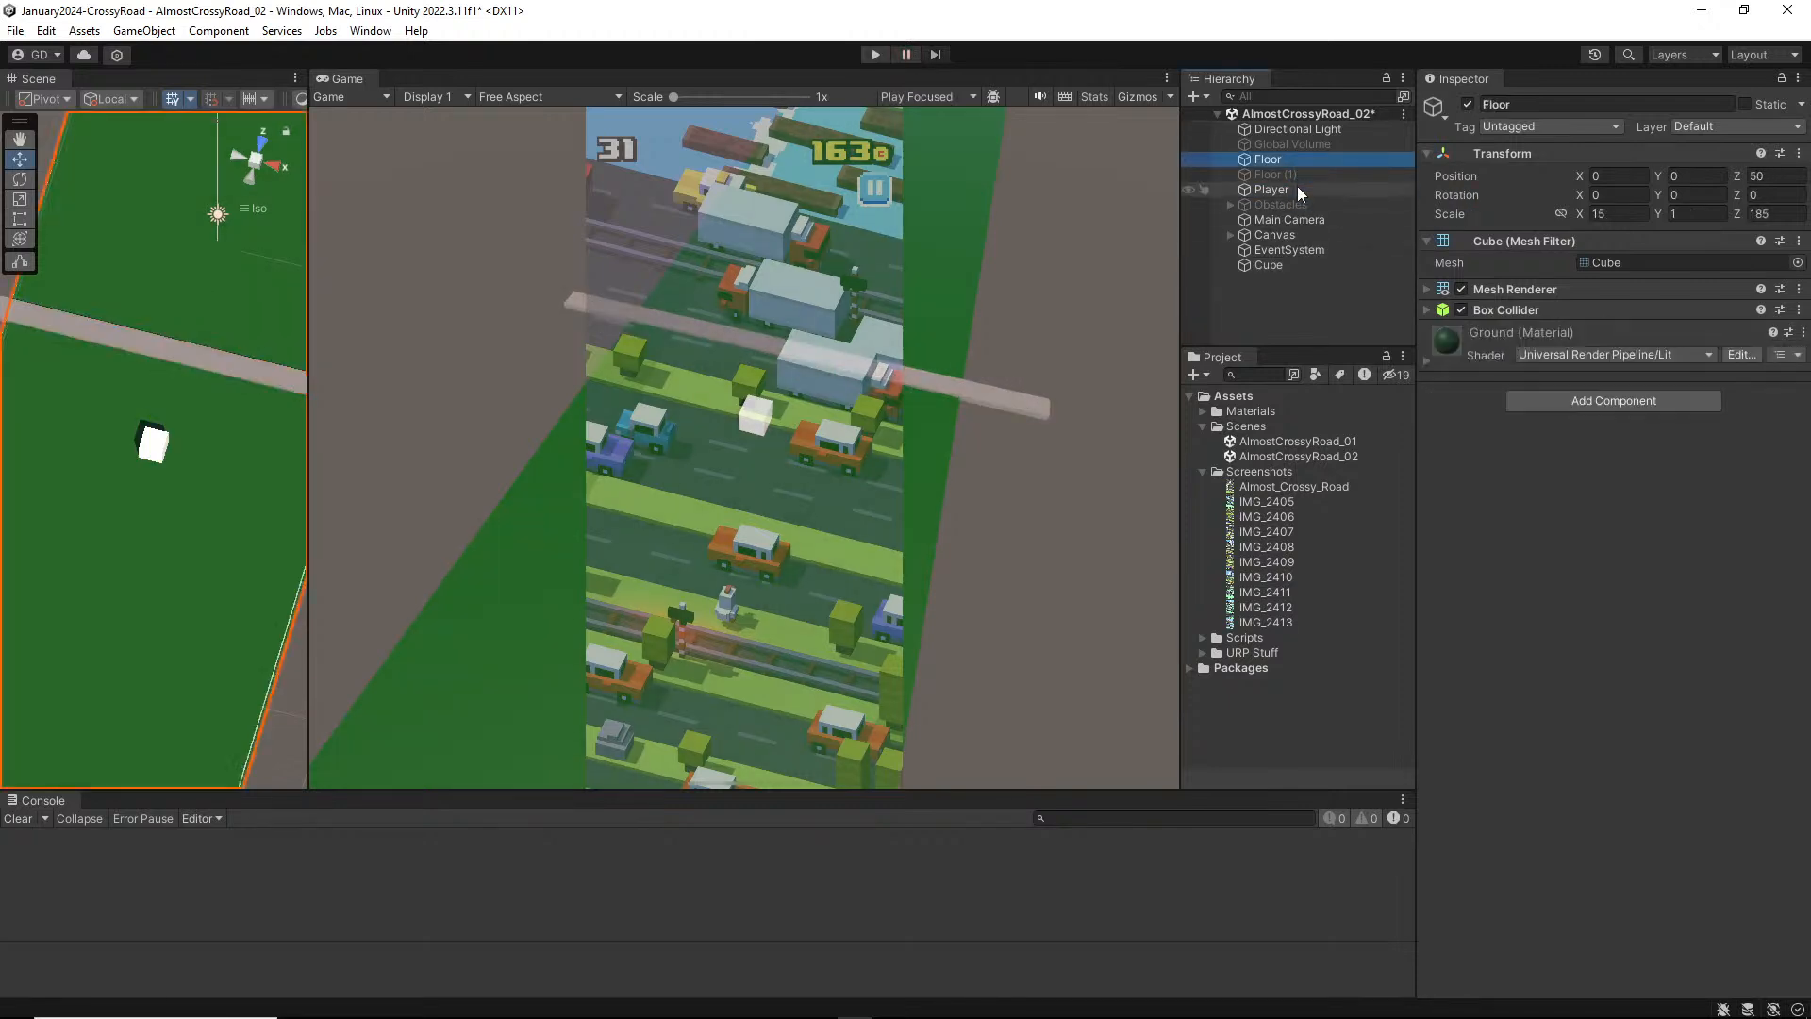
{"action": "left_click", "coordinate": [1298, 186]}
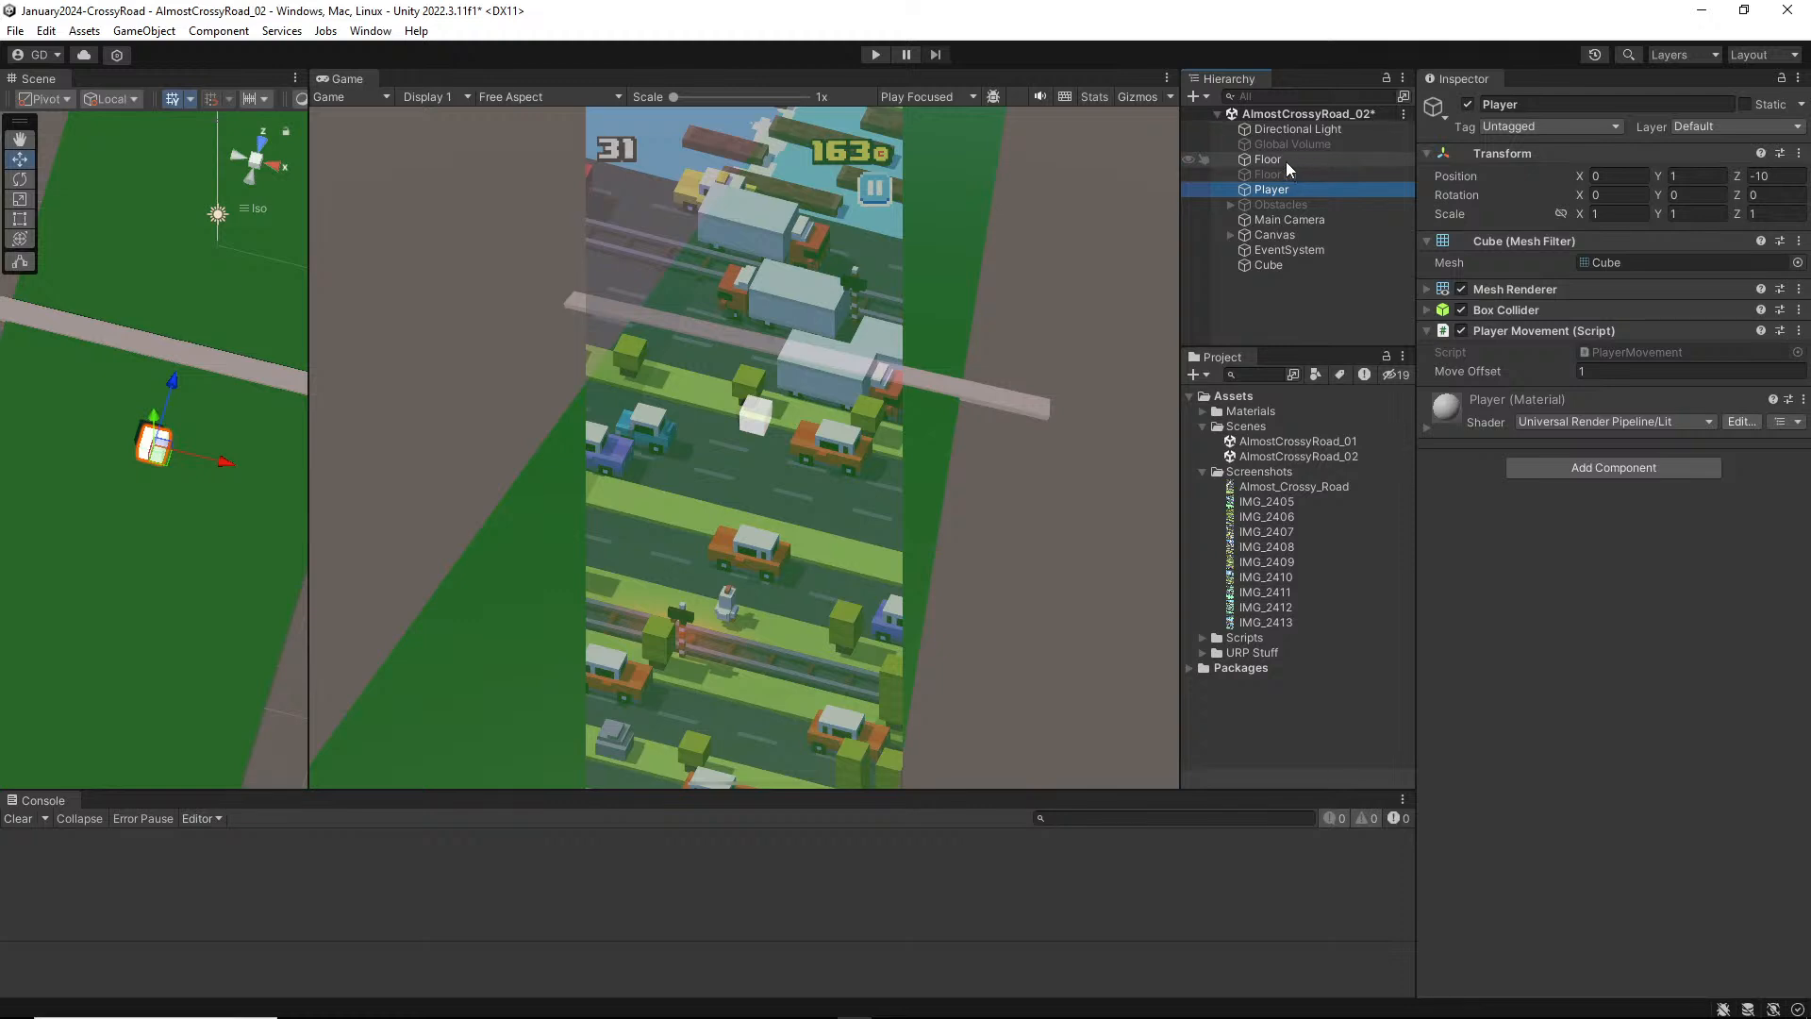
{"action": "left_click", "coordinate": [1266, 266]}
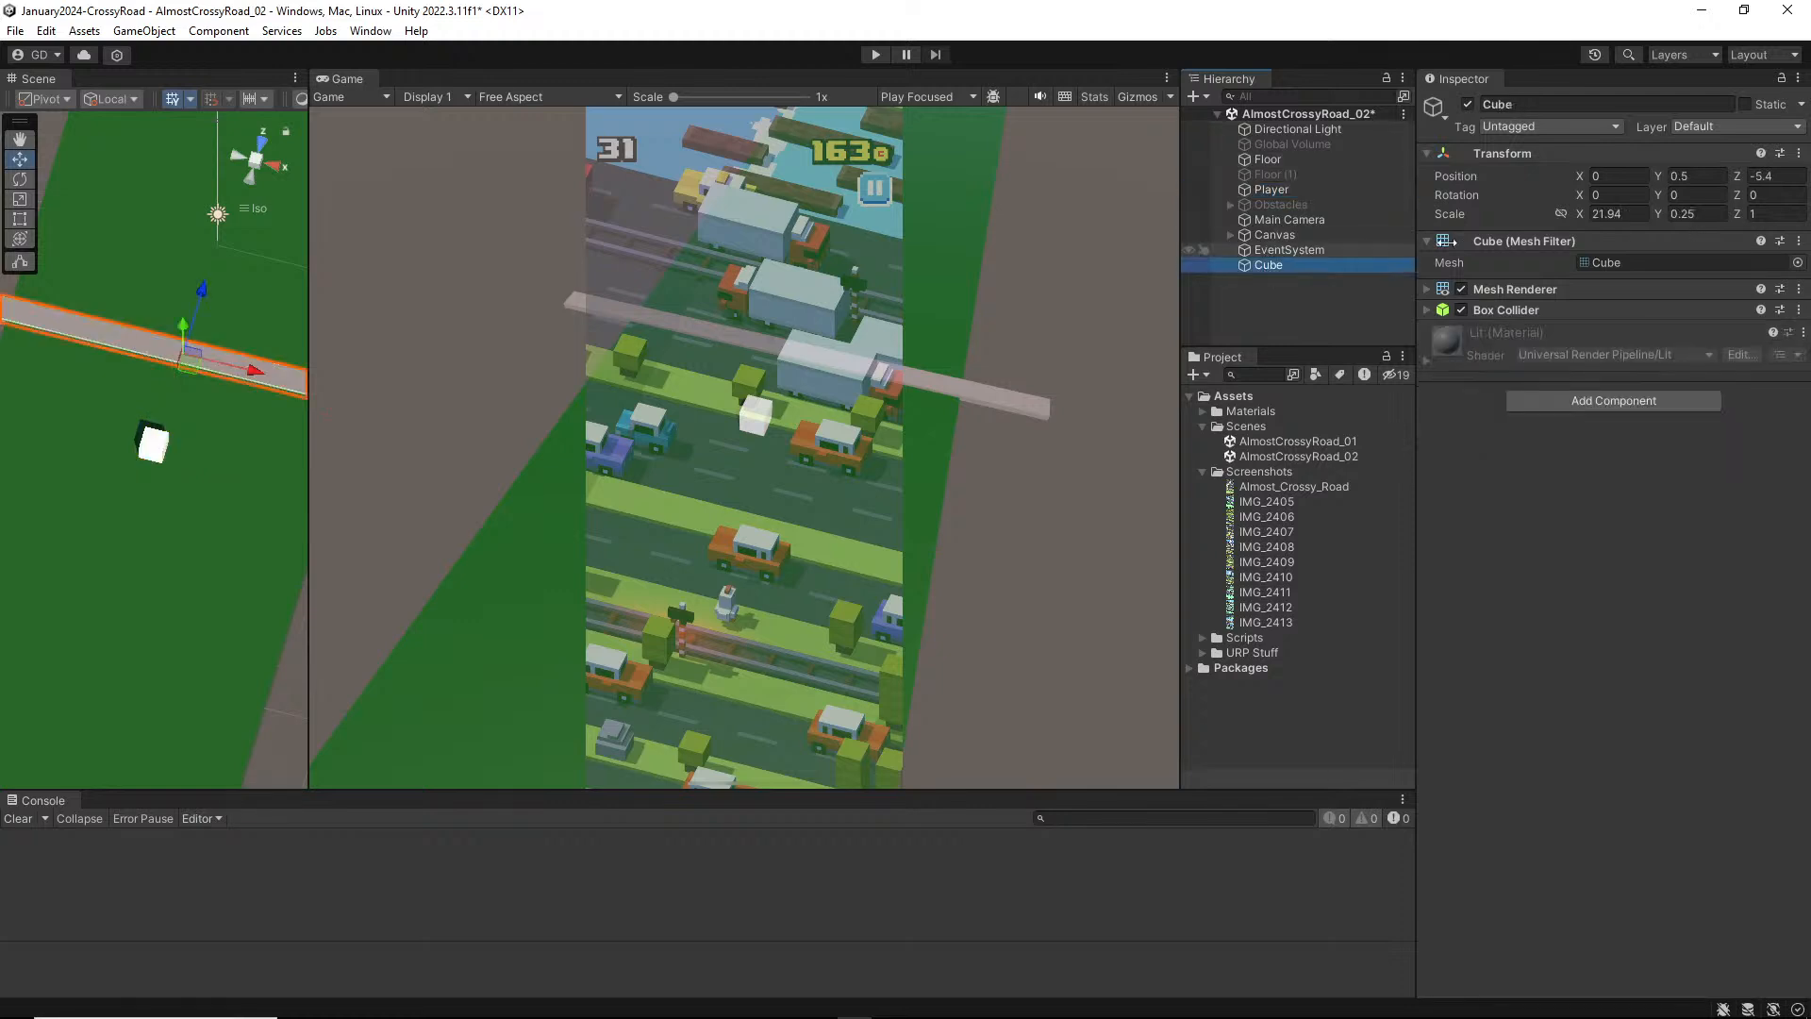
{"action": "left_click", "coordinate": [1783, 178]}
{"action": "type", "text": "-5"}
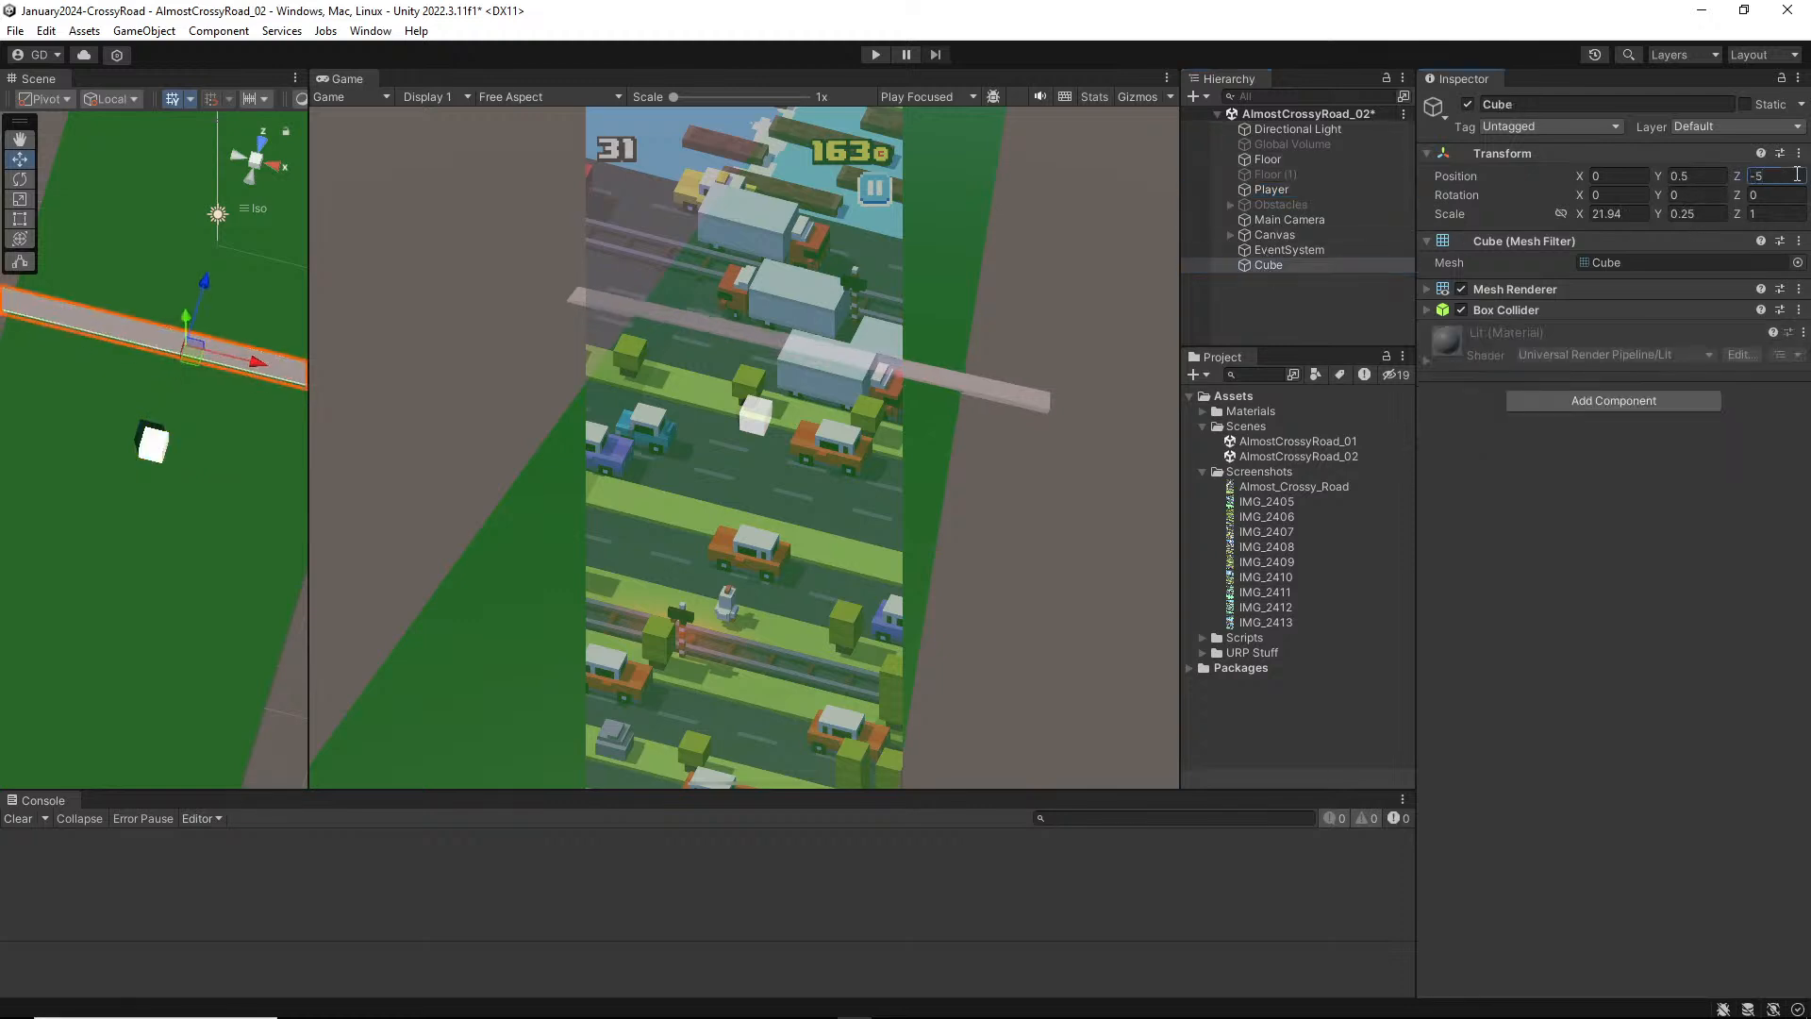
{"action": "left_click", "coordinate": [1635, 212]}
{"action": "type", "text": "20"}
{"action": "key", "text": "Tab"}
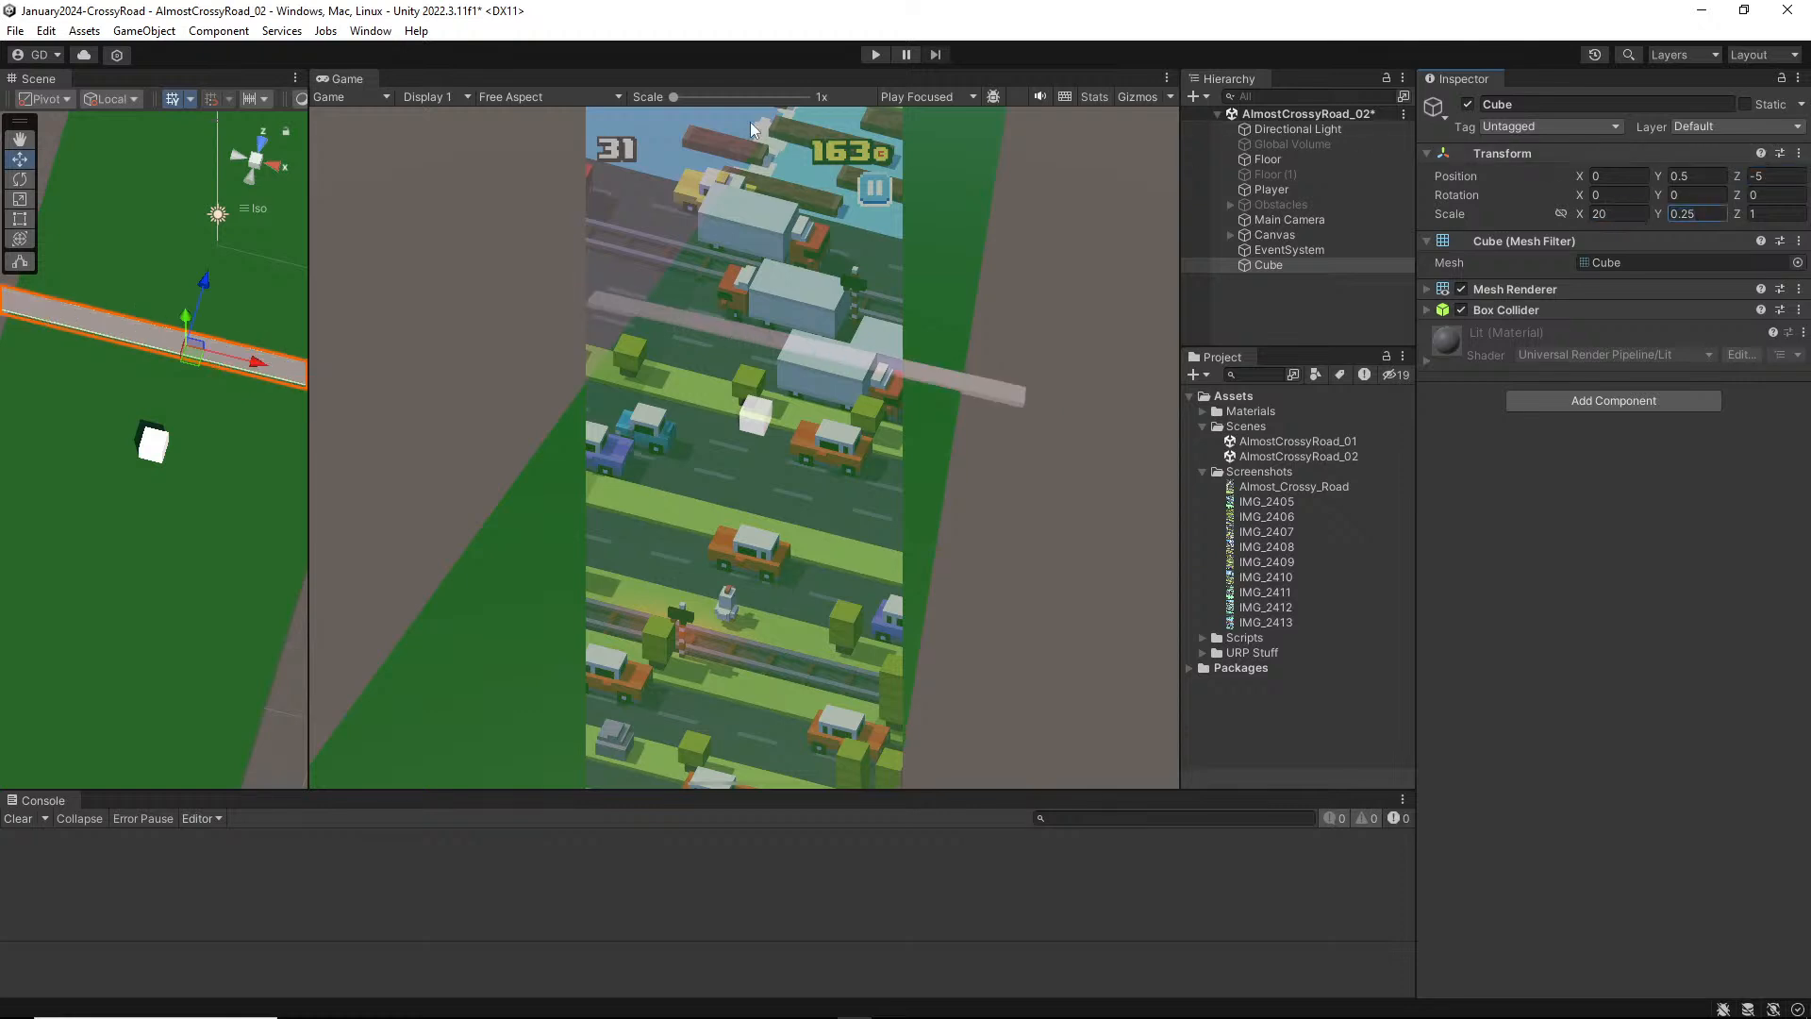
Step: Play-test the Player's alignment with the Cube, deactivating the Canvas and renaming it Canvas-Screenshots during play, and stop the test
{"action": "left_click", "coordinate": [876, 55]}
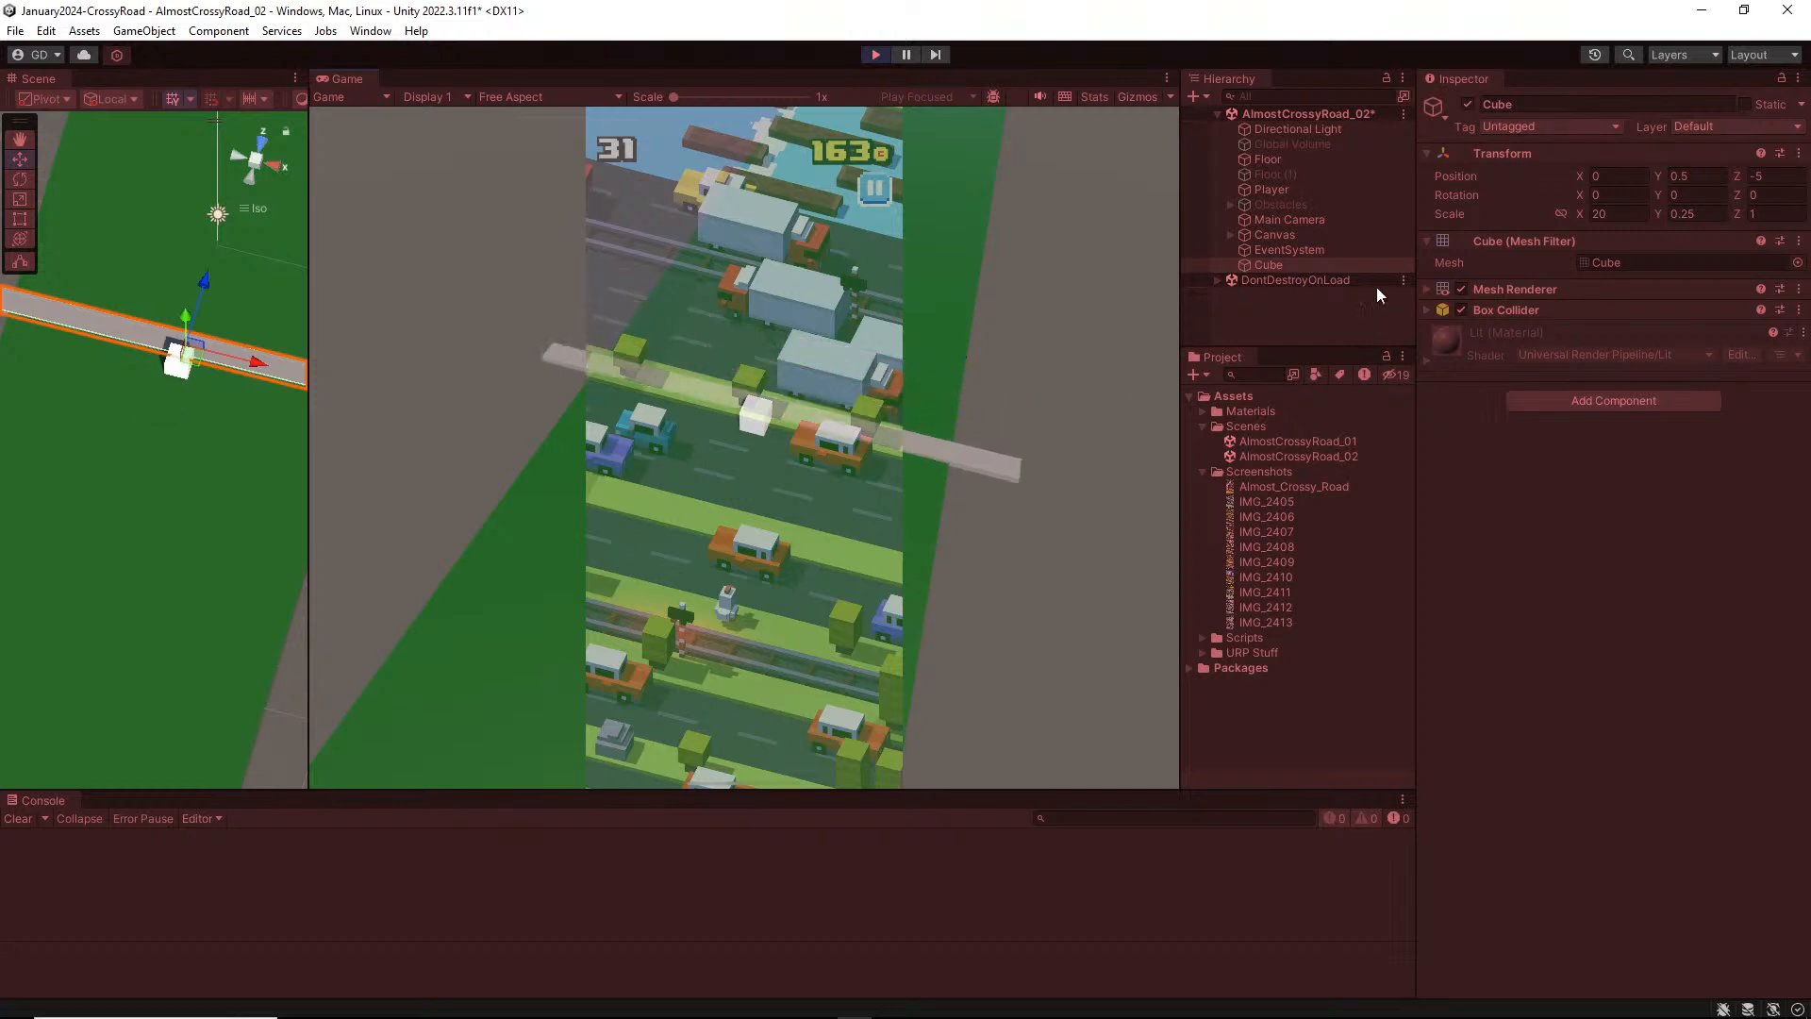
{"action": "left_click", "coordinate": [1312, 234]}
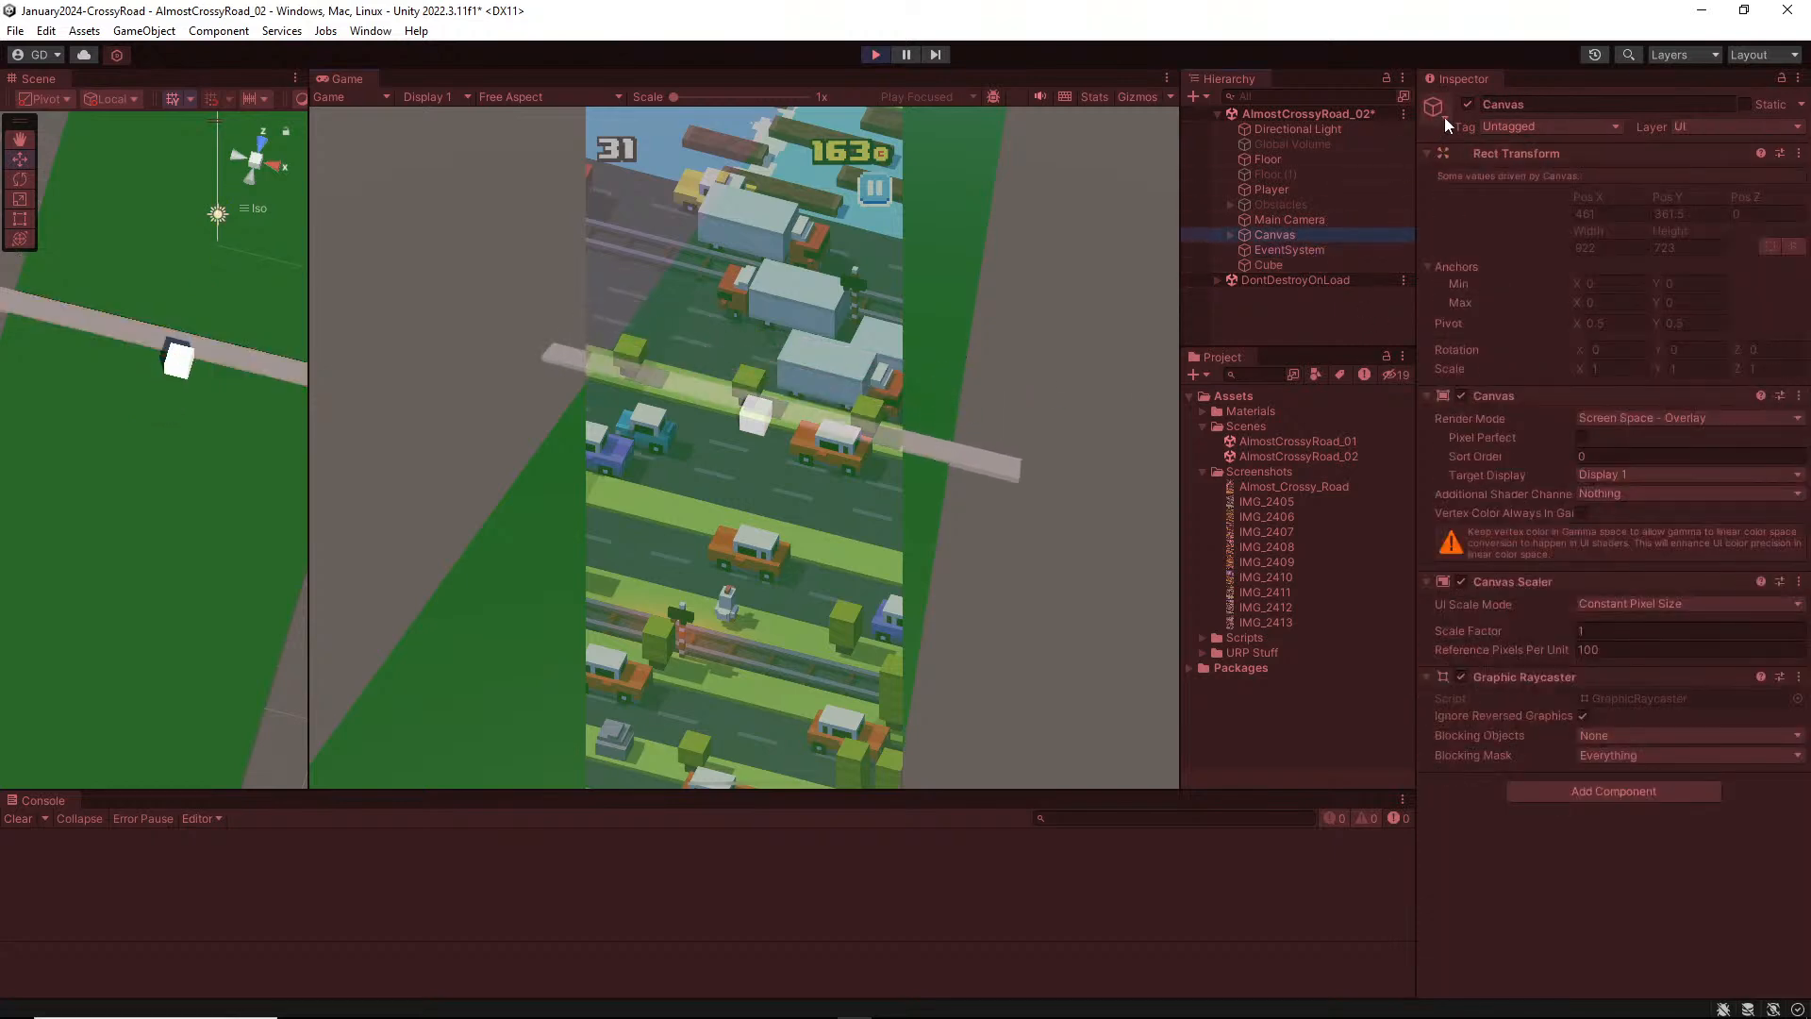
{"action": "left_click", "coordinate": [1467, 104]}
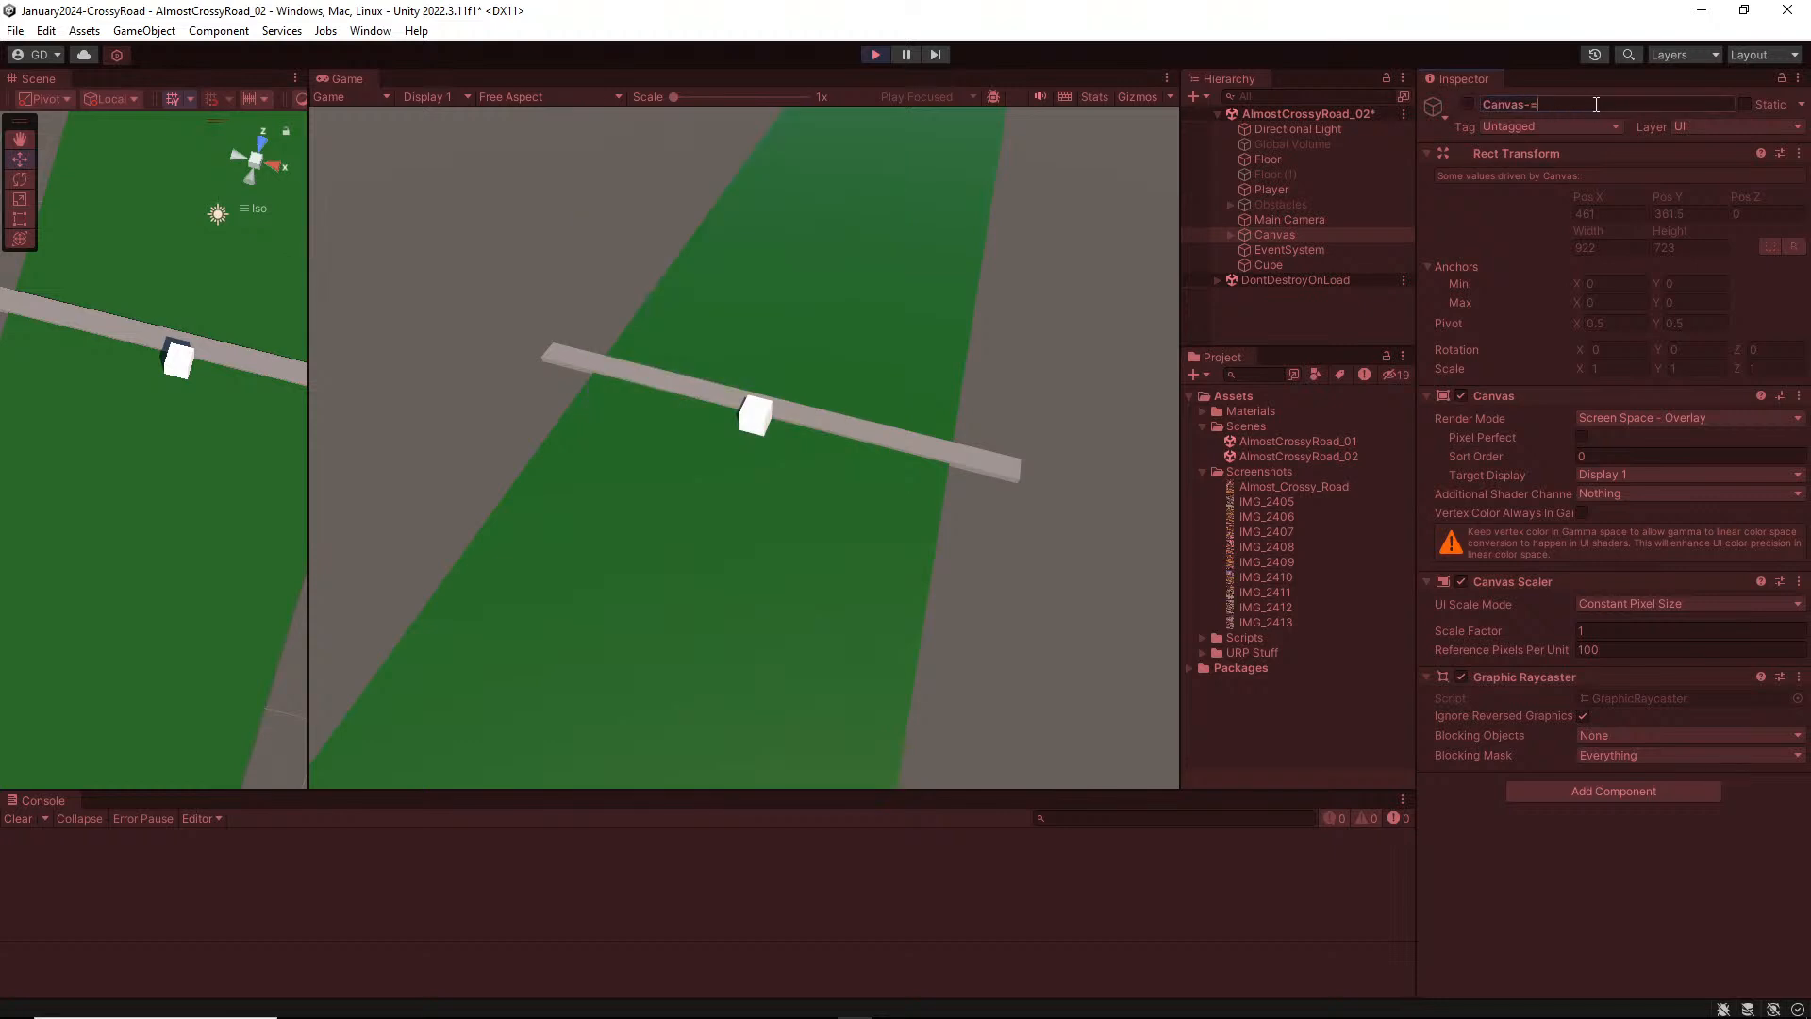
{"action": "type", "text": "Screenshots"}
{"action": "key", "text": "Return"}
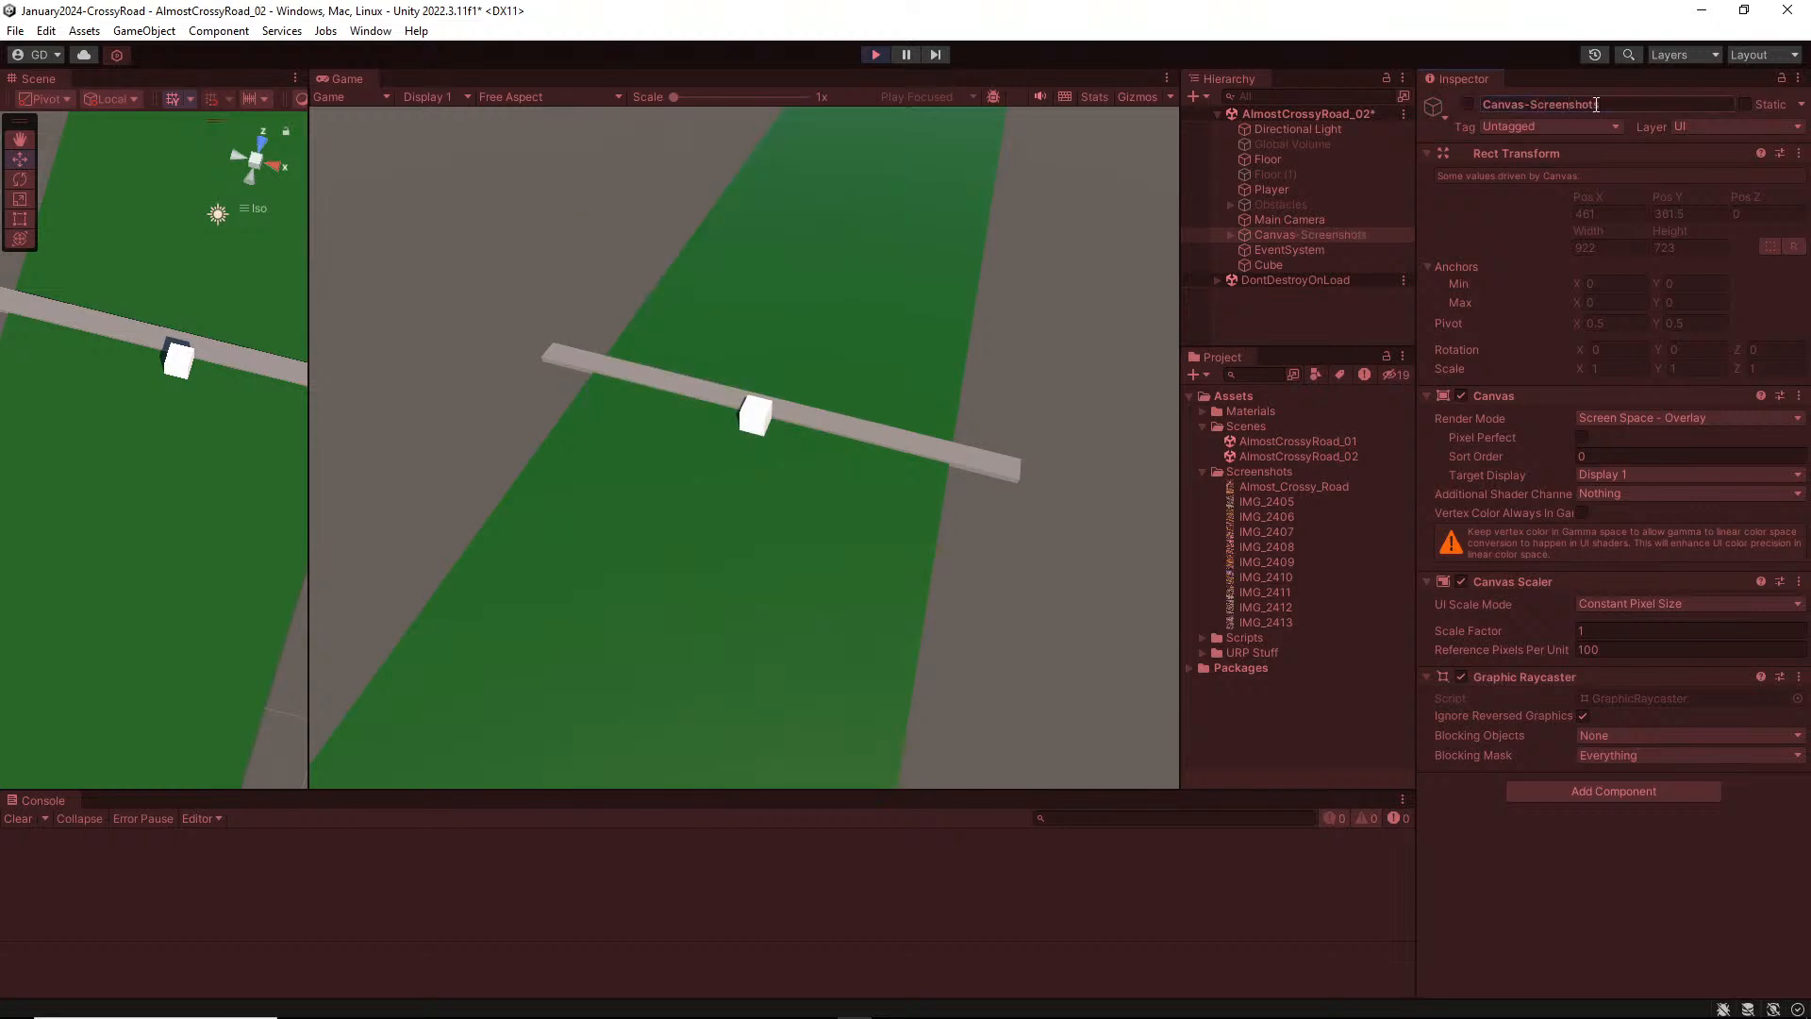
{"action": "left_click", "coordinate": [877, 54]}
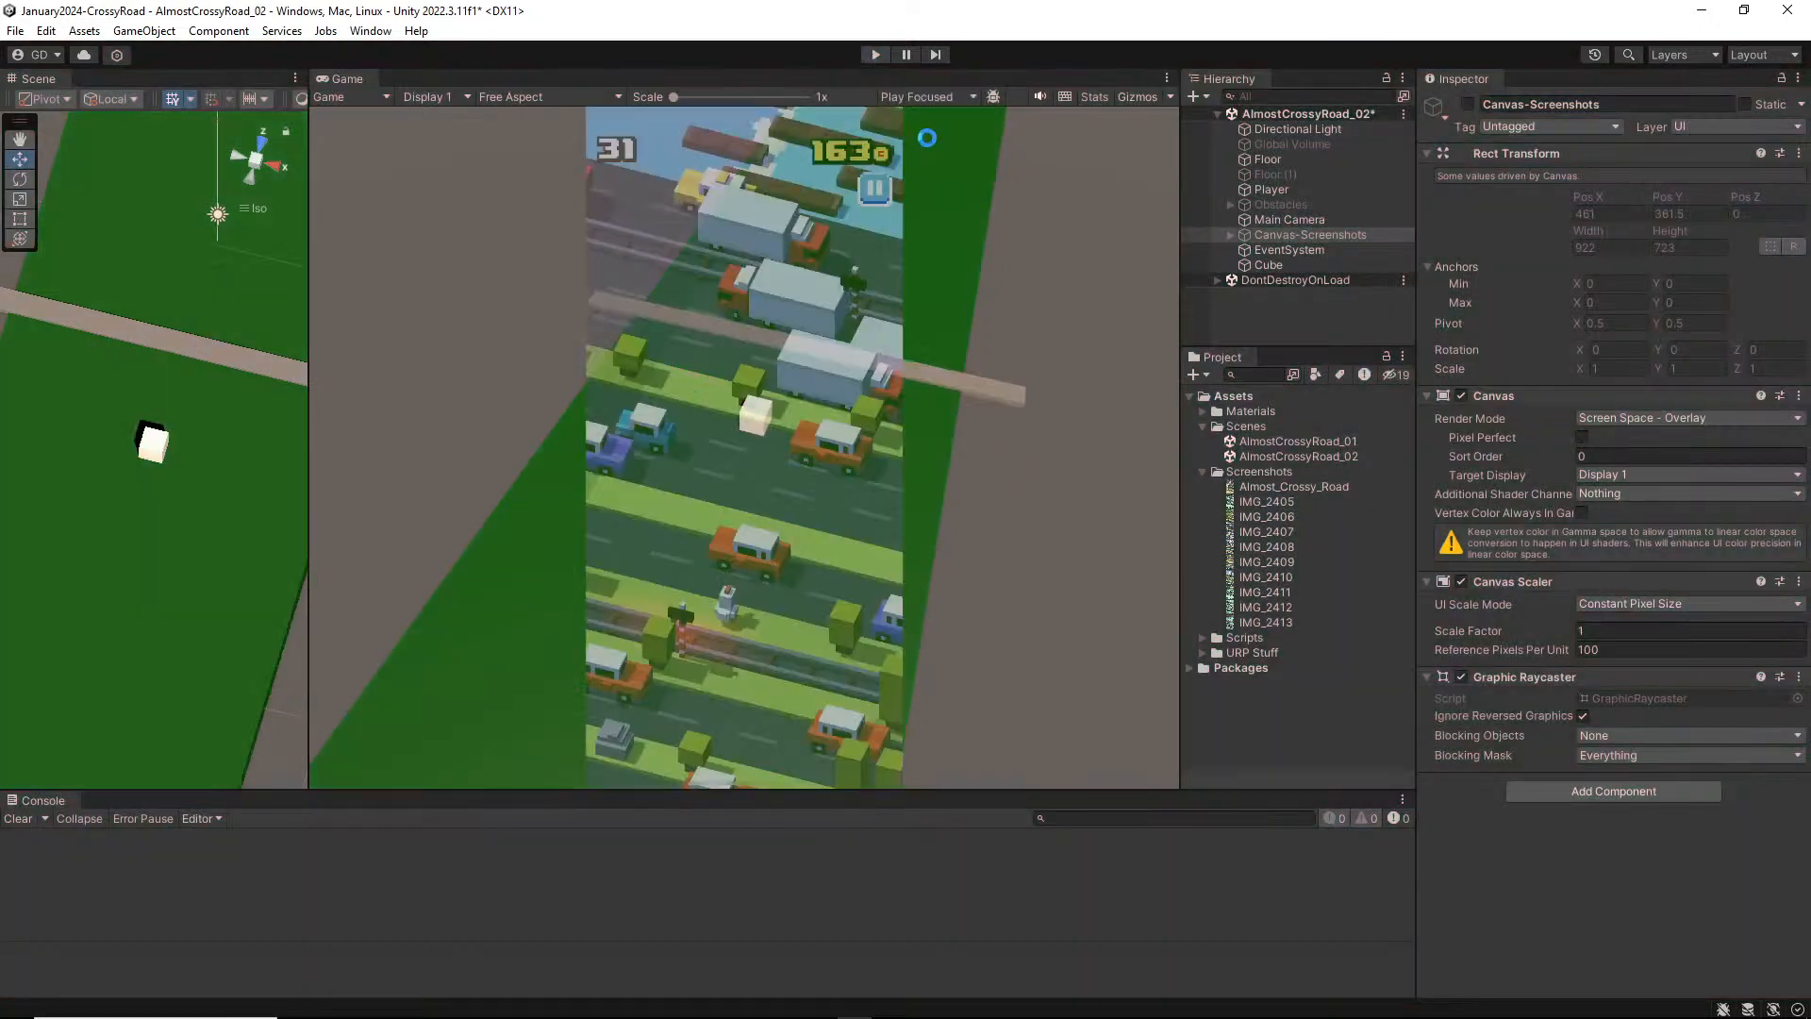
Step: Rename the Canvas to Canvas-Screenshots and deactivate it to hide the reference overlay
{"action": "left_click", "coordinate": [1332, 235]}
{"action": "type", "text": "-Screenshyo"}
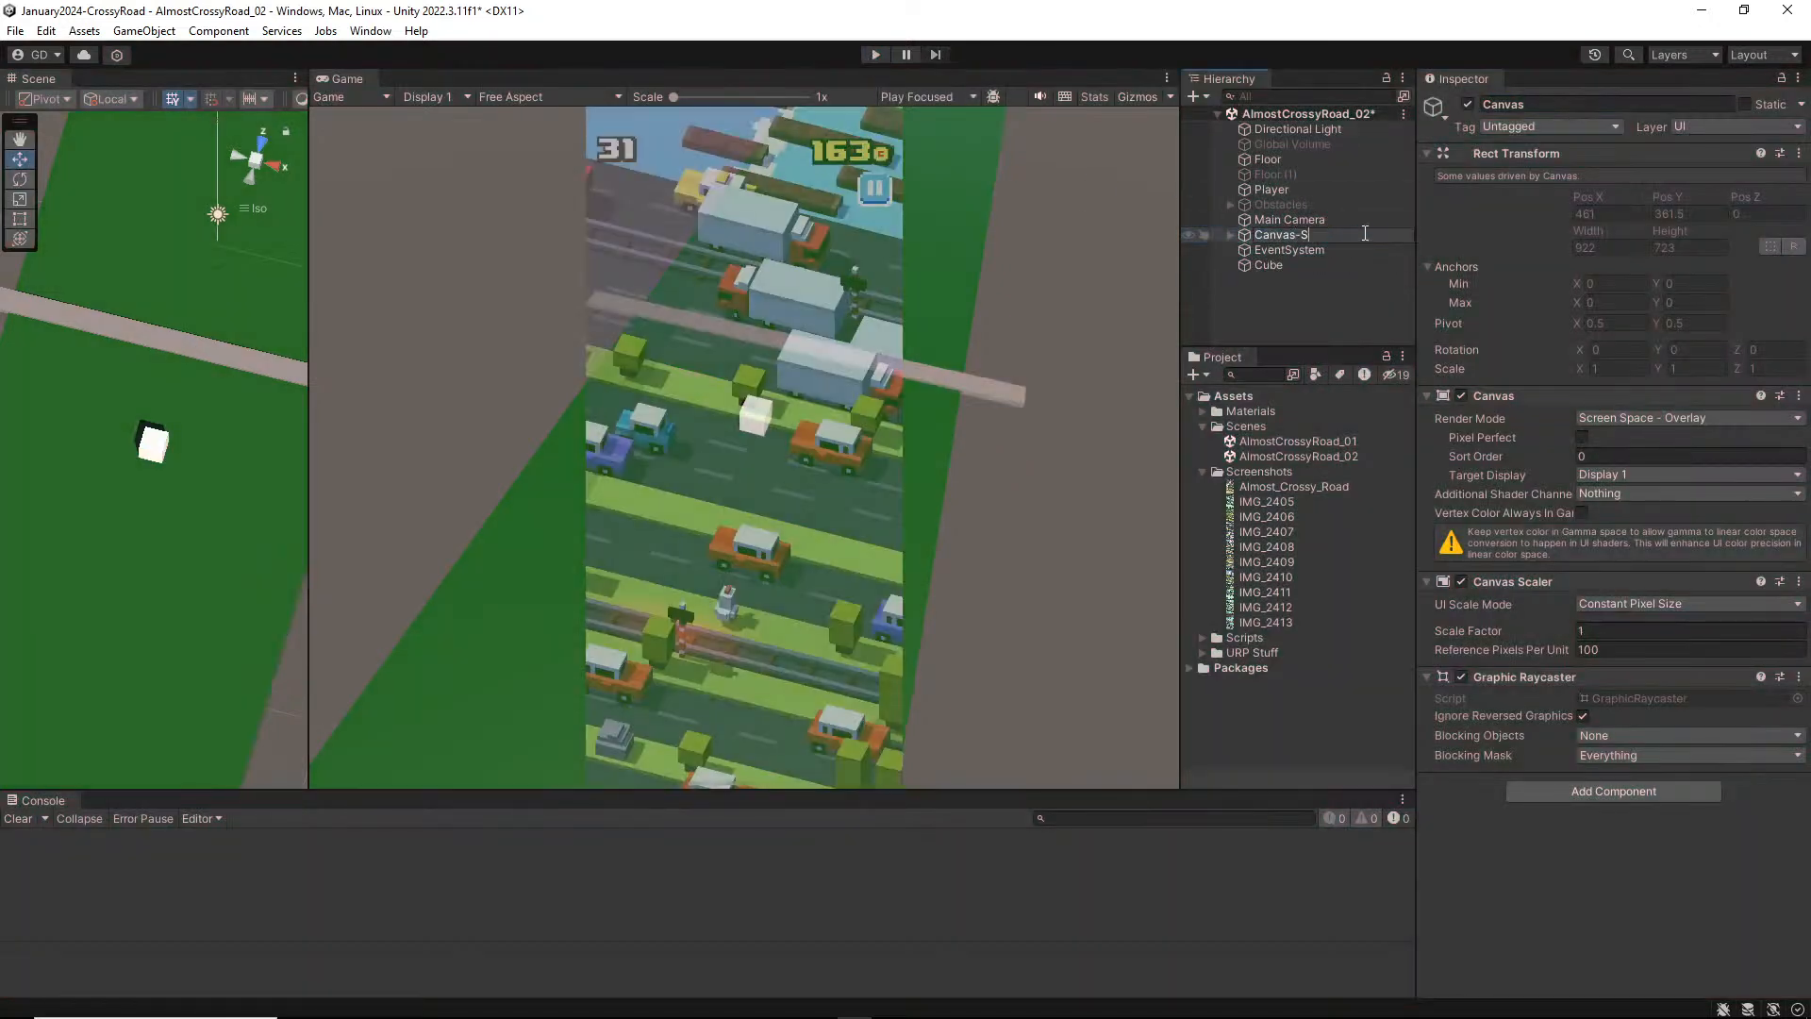
{"action": "key", "text": "BackSpace"}
{"action": "key", "text": "BackSpace"}
{"action": "type", "text": "ots"}
{"action": "key", "text": "Return"}
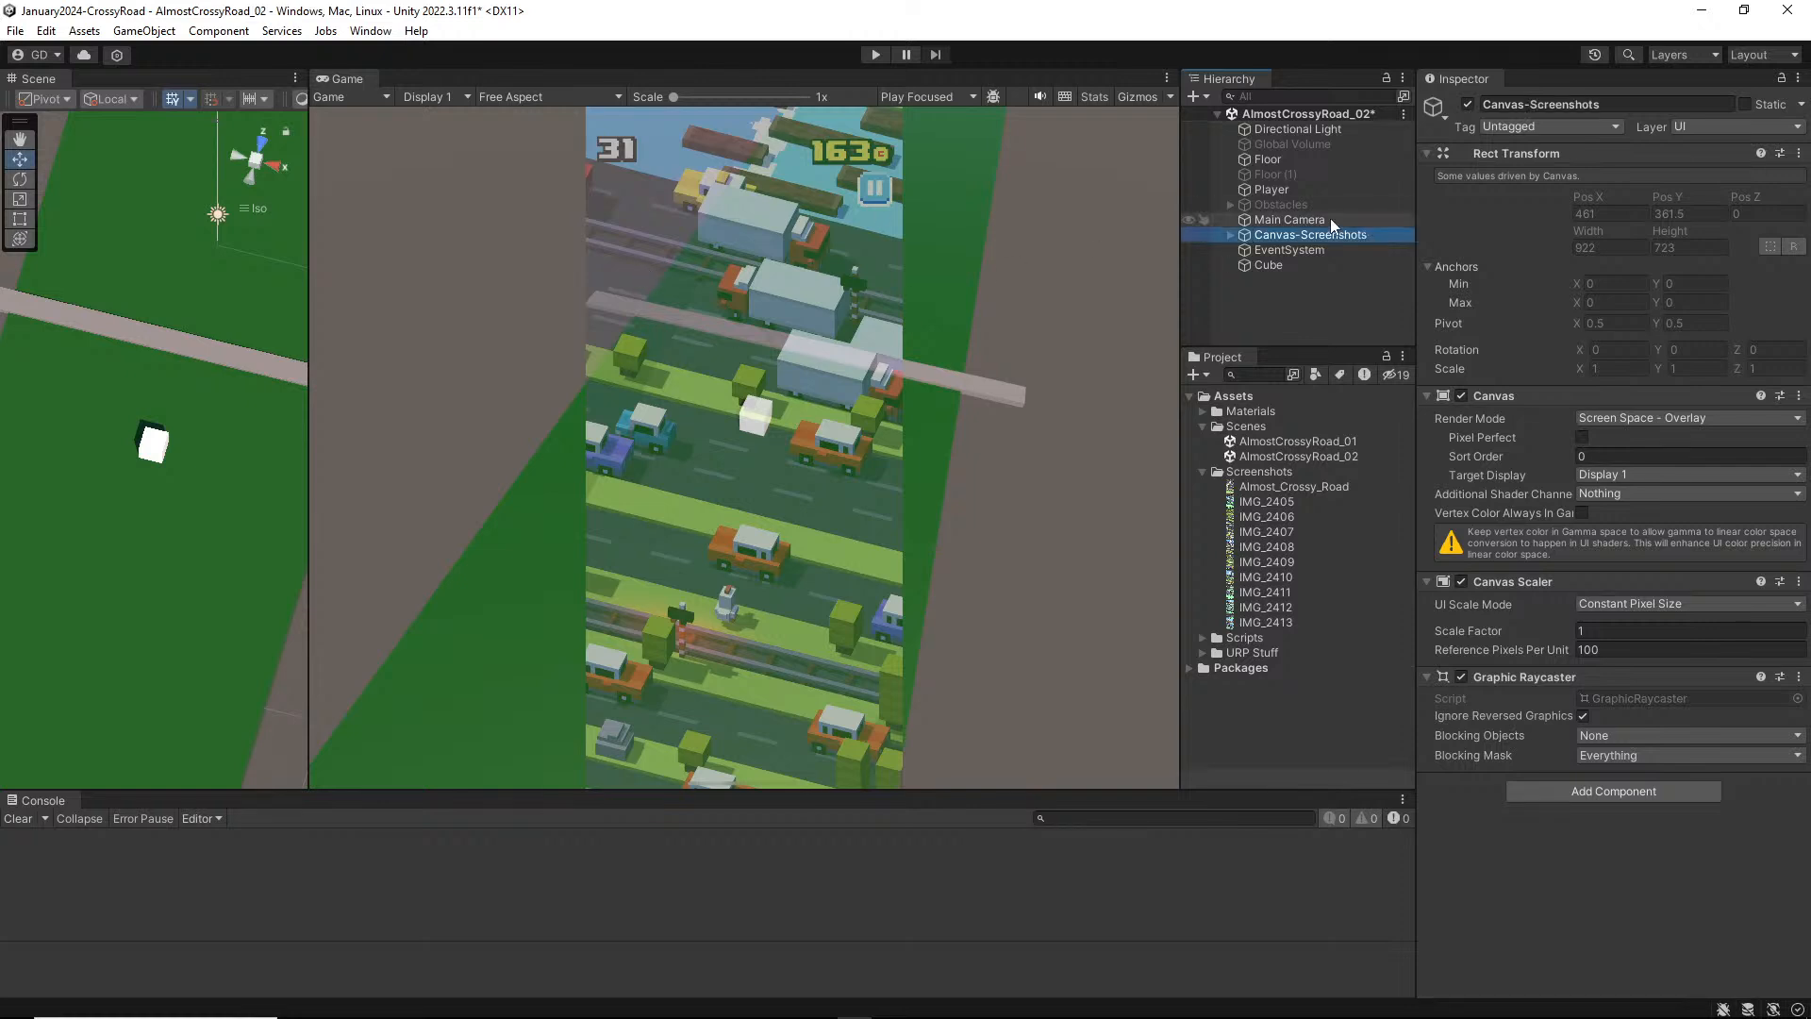
{"action": "left_click", "coordinate": [1467, 104]}
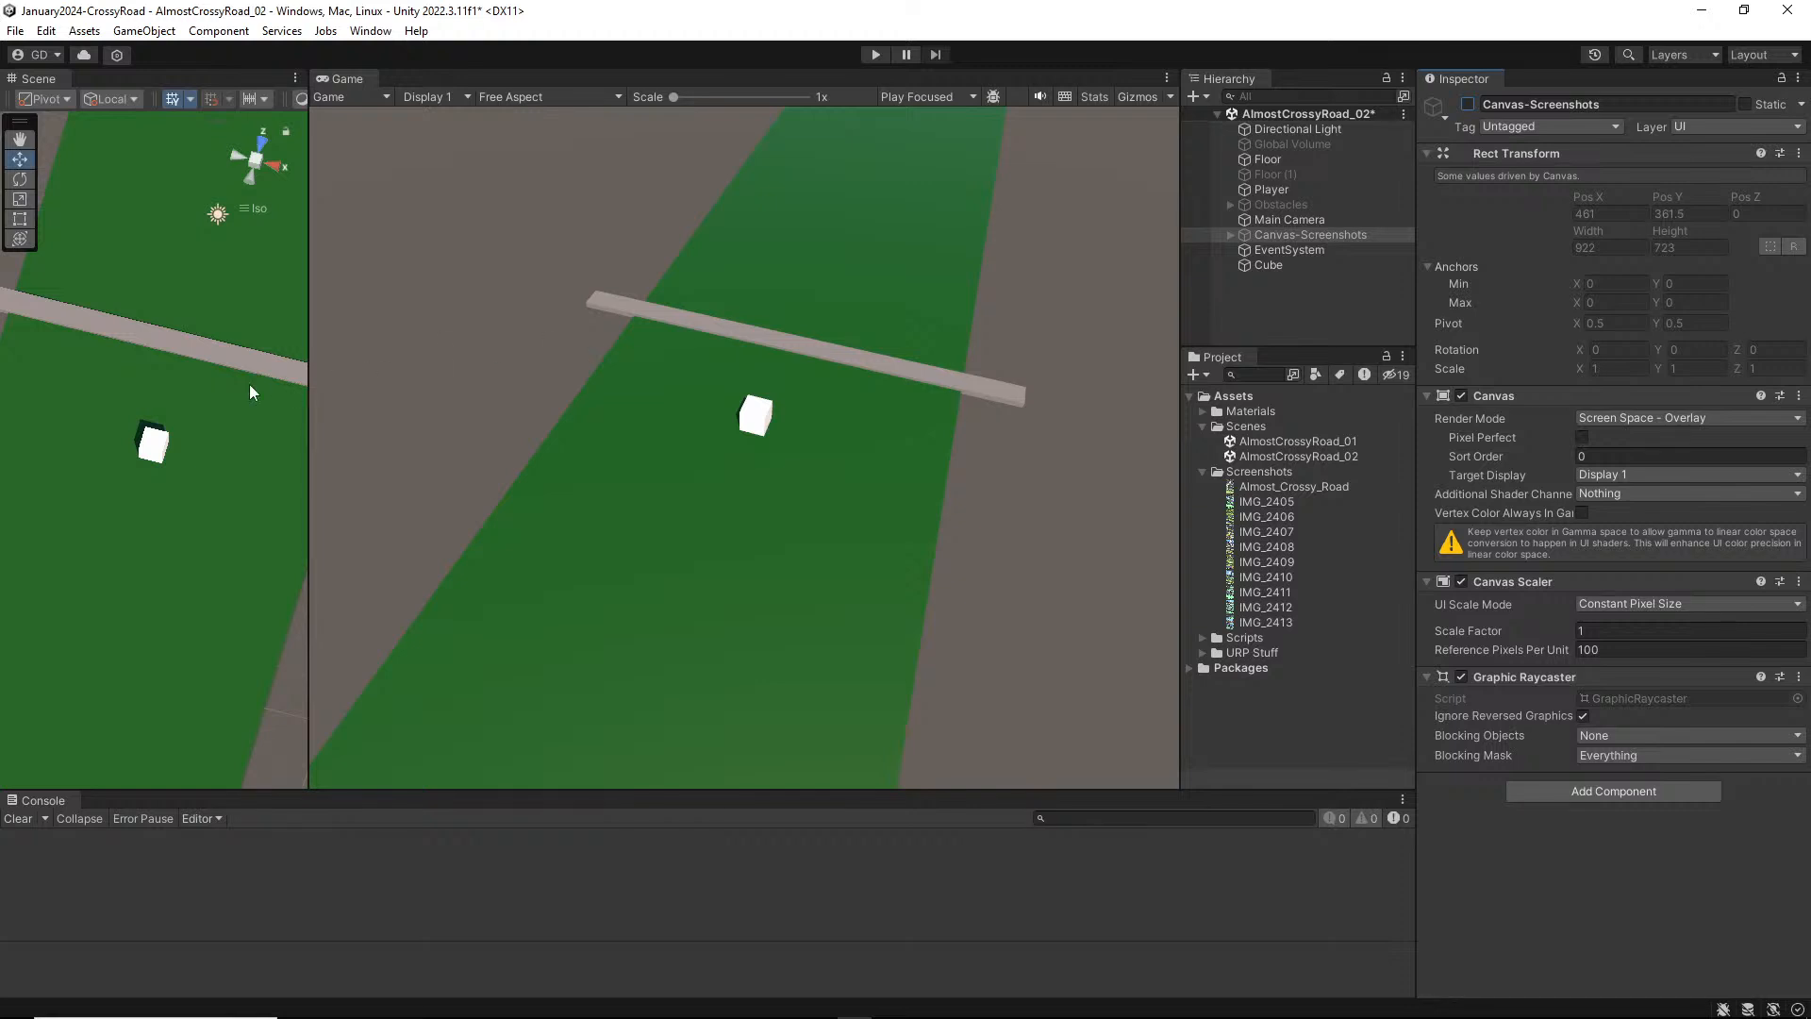
Step: Play-test the Player stepping onto and off the Cube strip, checking its alignment from the top view
{"action": "left_click", "coordinate": [876, 54]}
{"action": "key", "text": "w"}
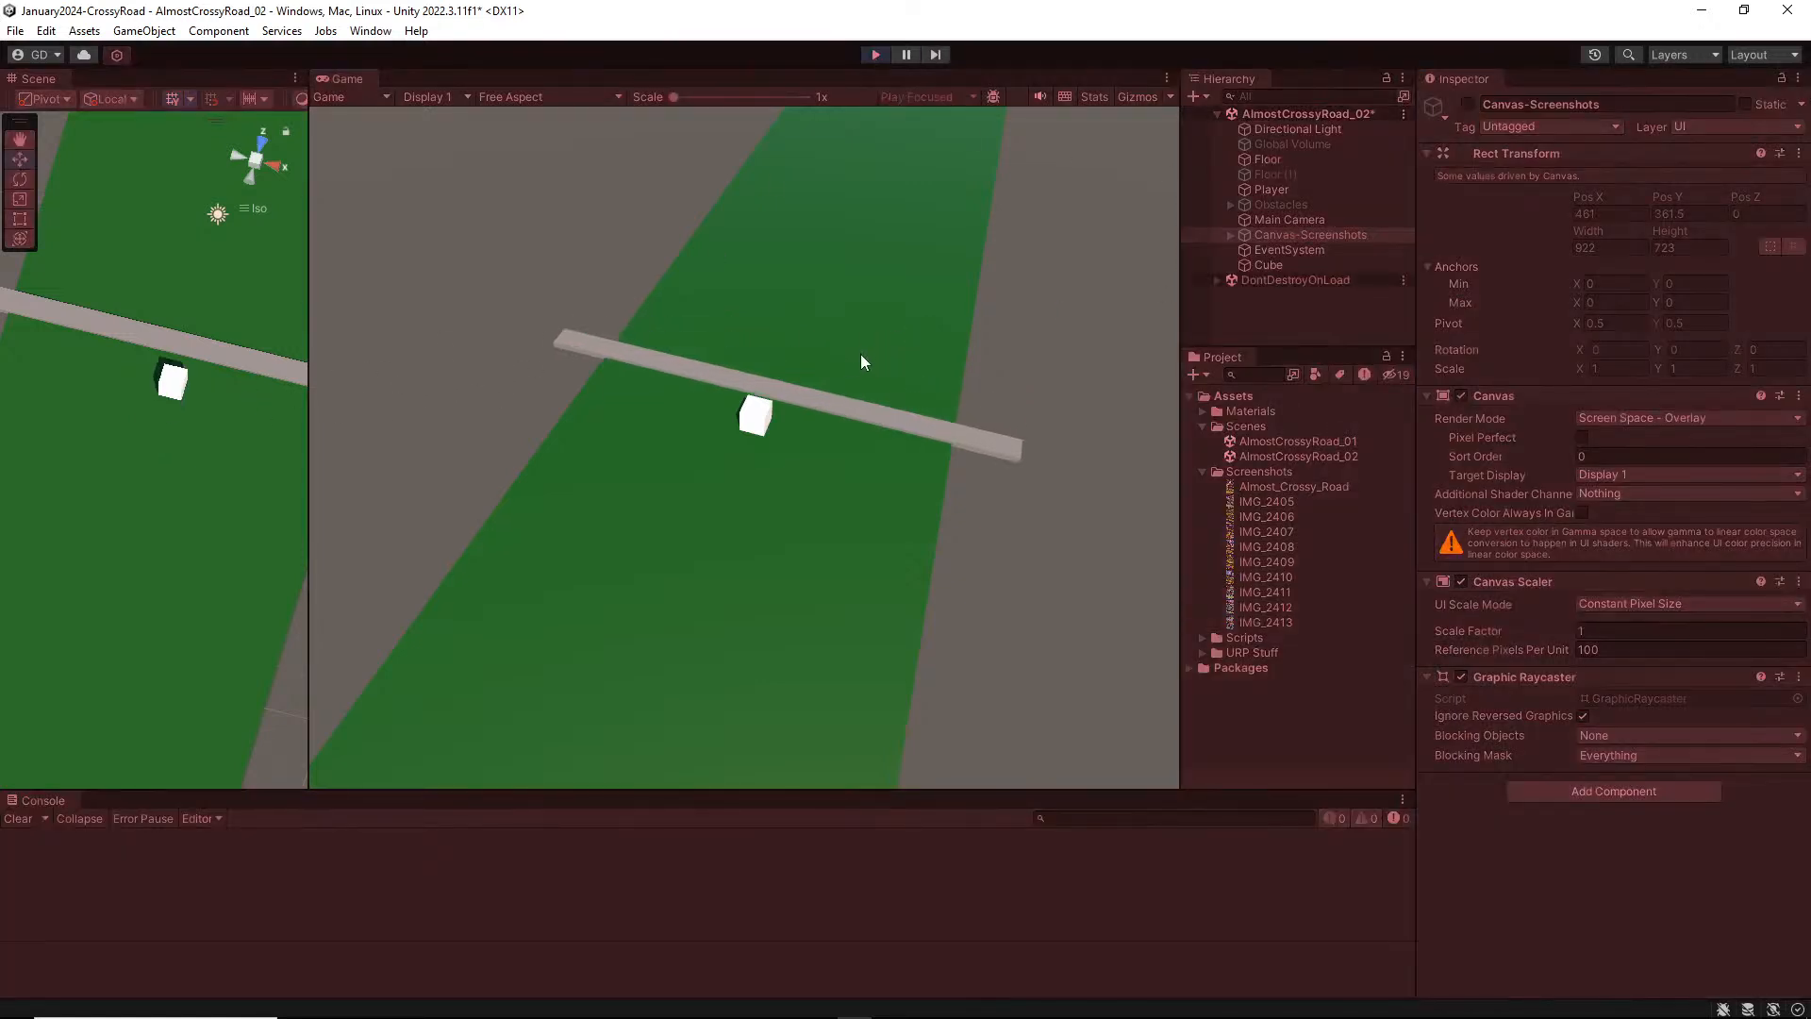
{"action": "right_click_drag", "start_coordinate": [216, 292], "coordinate": [241, 143]}
{"action": "left_click", "coordinate": [255, 142]}
{"action": "left_click", "coordinate": [258, 161]}
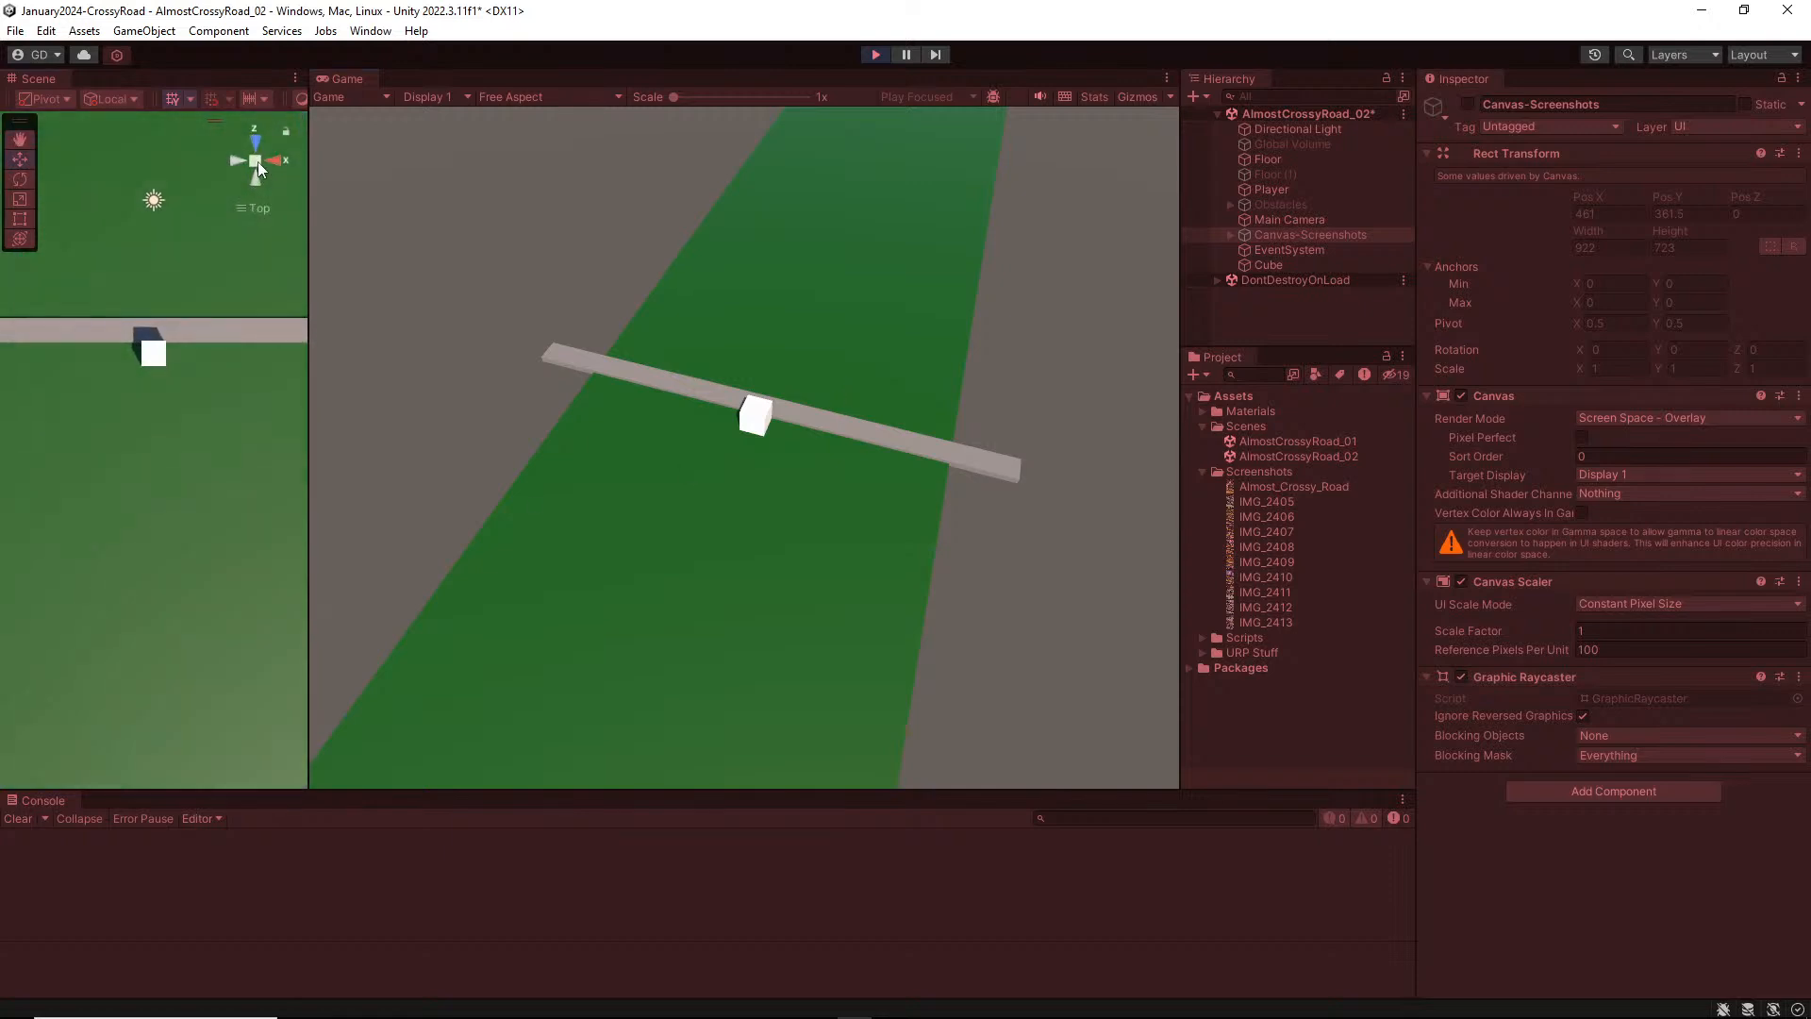
{"action": "left_click", "coordinate": [257, 162]}
{"action": "key", "text": "w"}
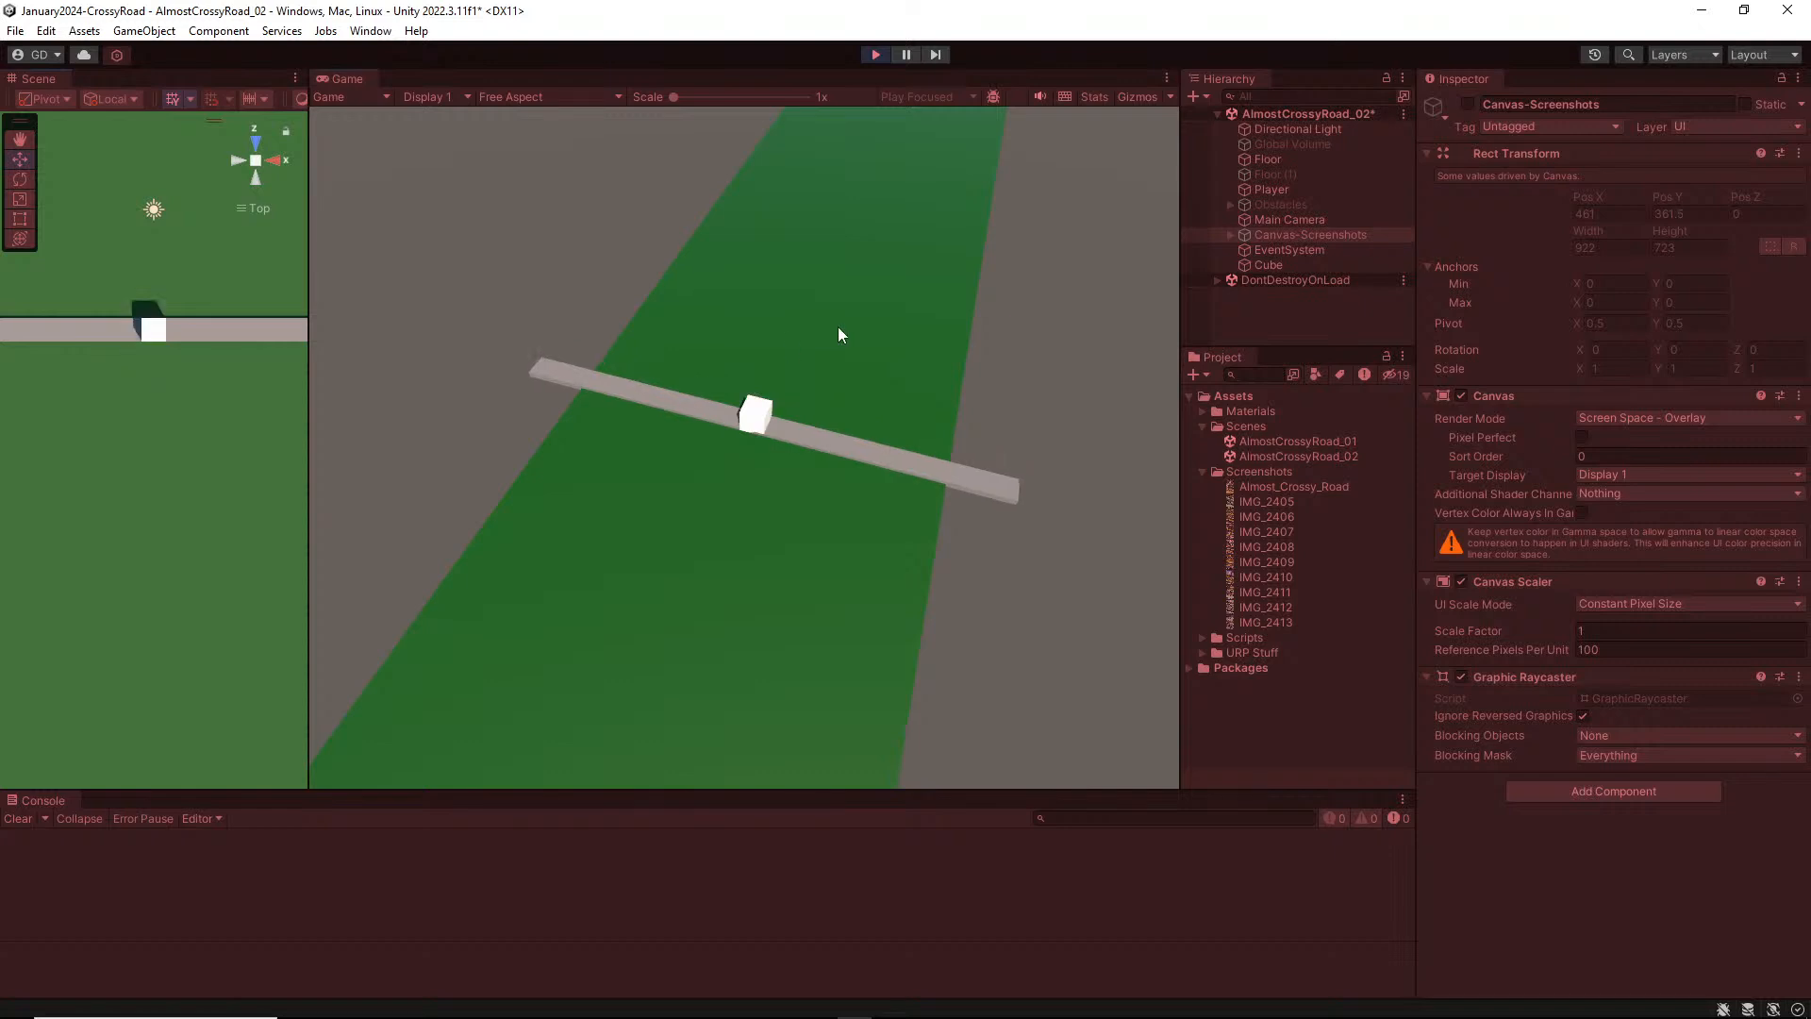
{"action": "key", "text": "w"}
{"action": "key", "text": "s"}
{"action": "key", "text": "w"}
Step: Try a scale of 0.9 on all axes for the Player during play, inspect its fit on the Cube from above, and stop the test
{"action": "left_click", "coordinate": [1271, 189]}
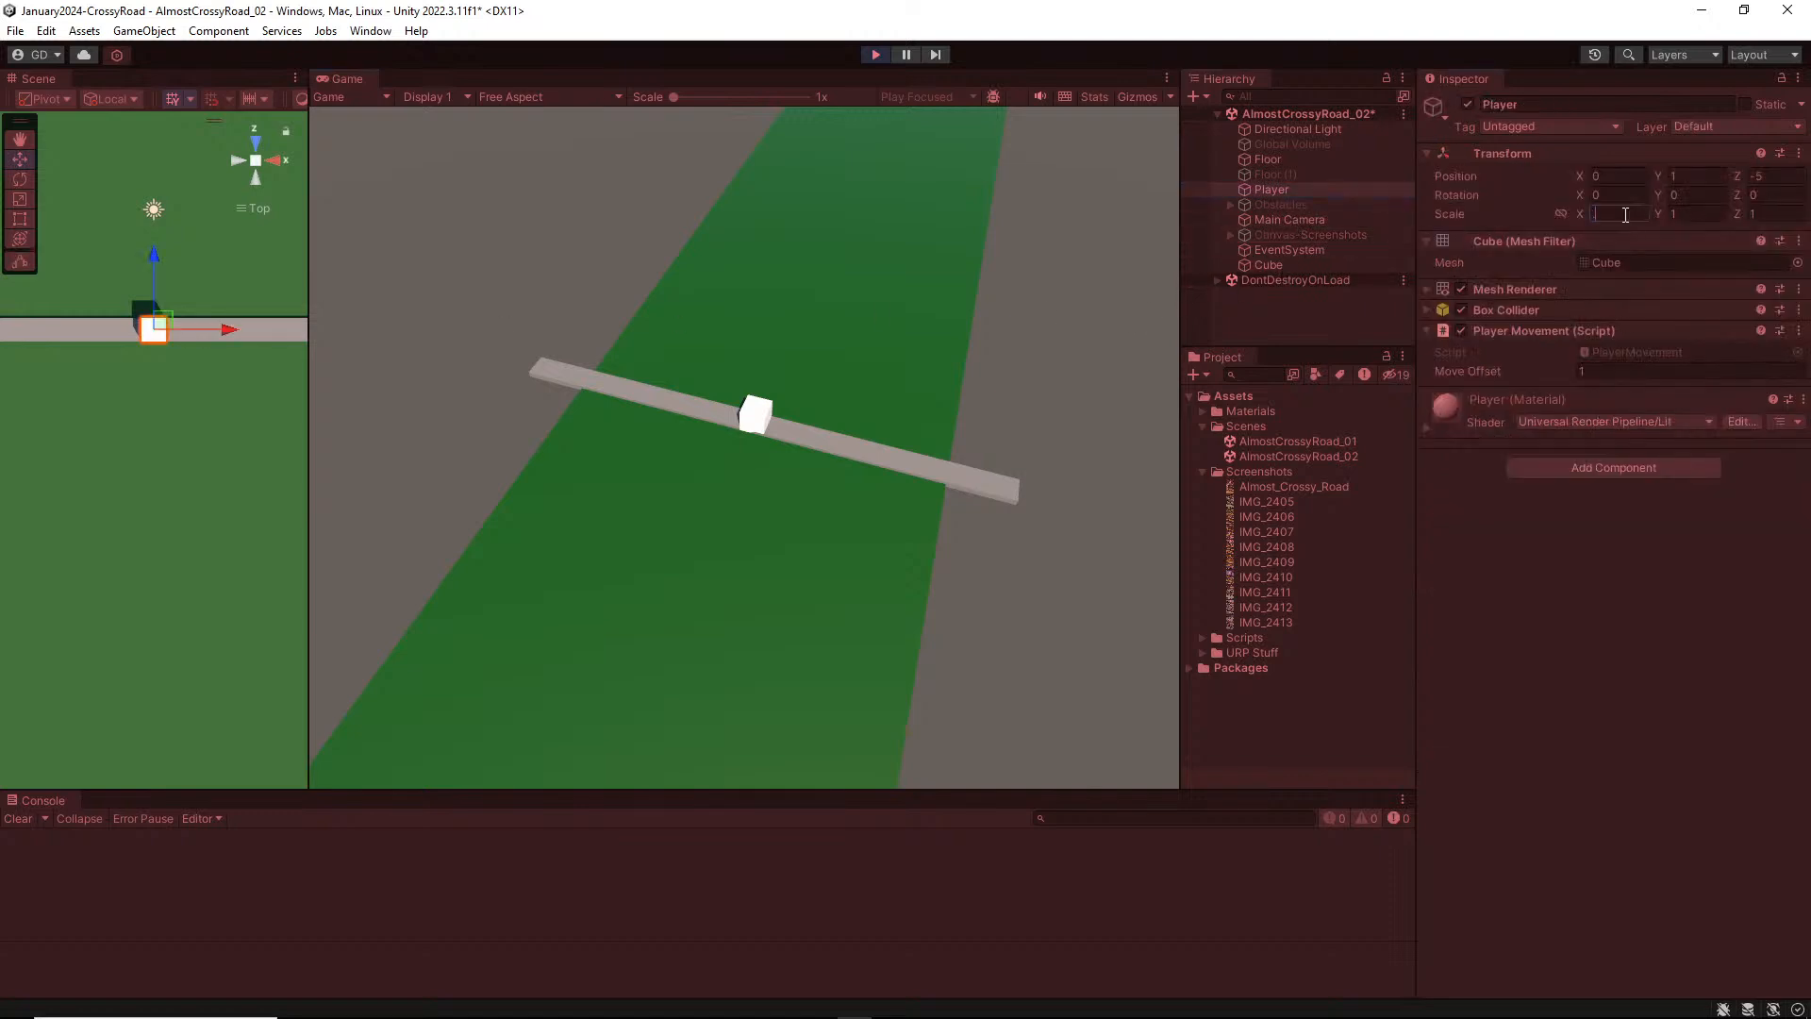
{"action": "type", "text": "0.9"}
{"action": "key", "text": "Return"}
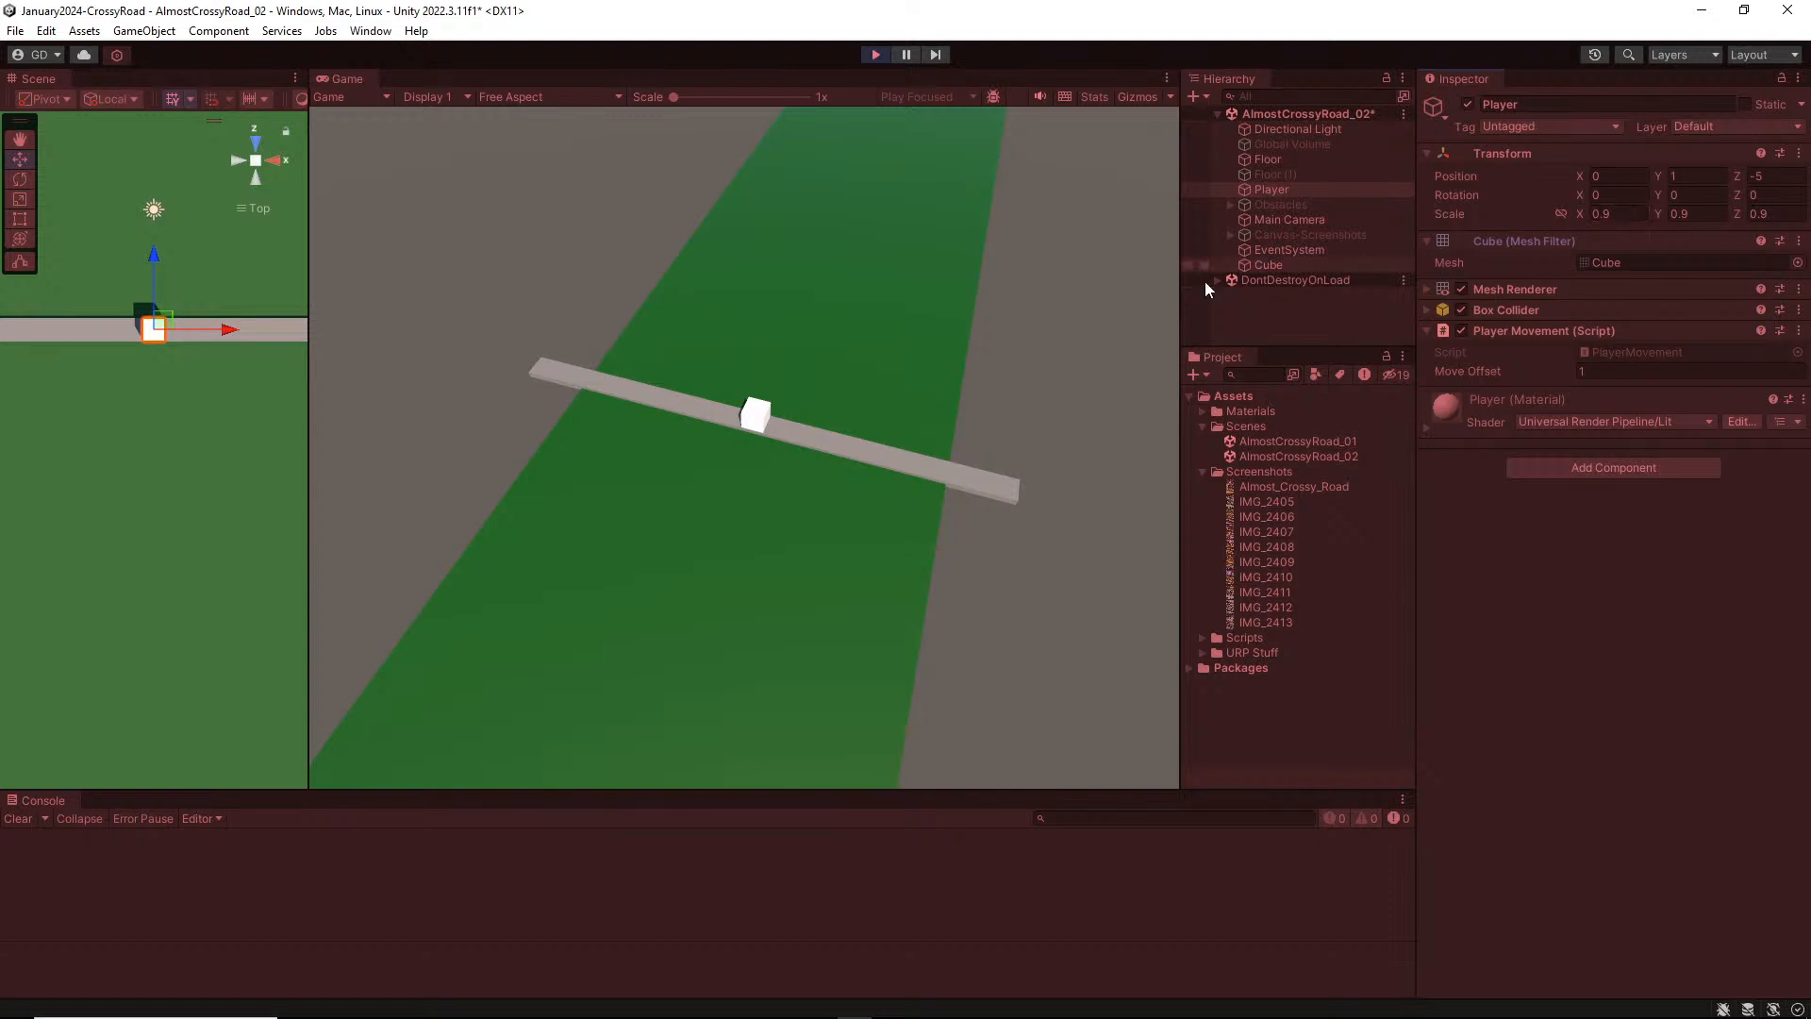
{"action": "right_click_drag", "start_coordinate": [226, 404], "coordinate": [134, 420]}
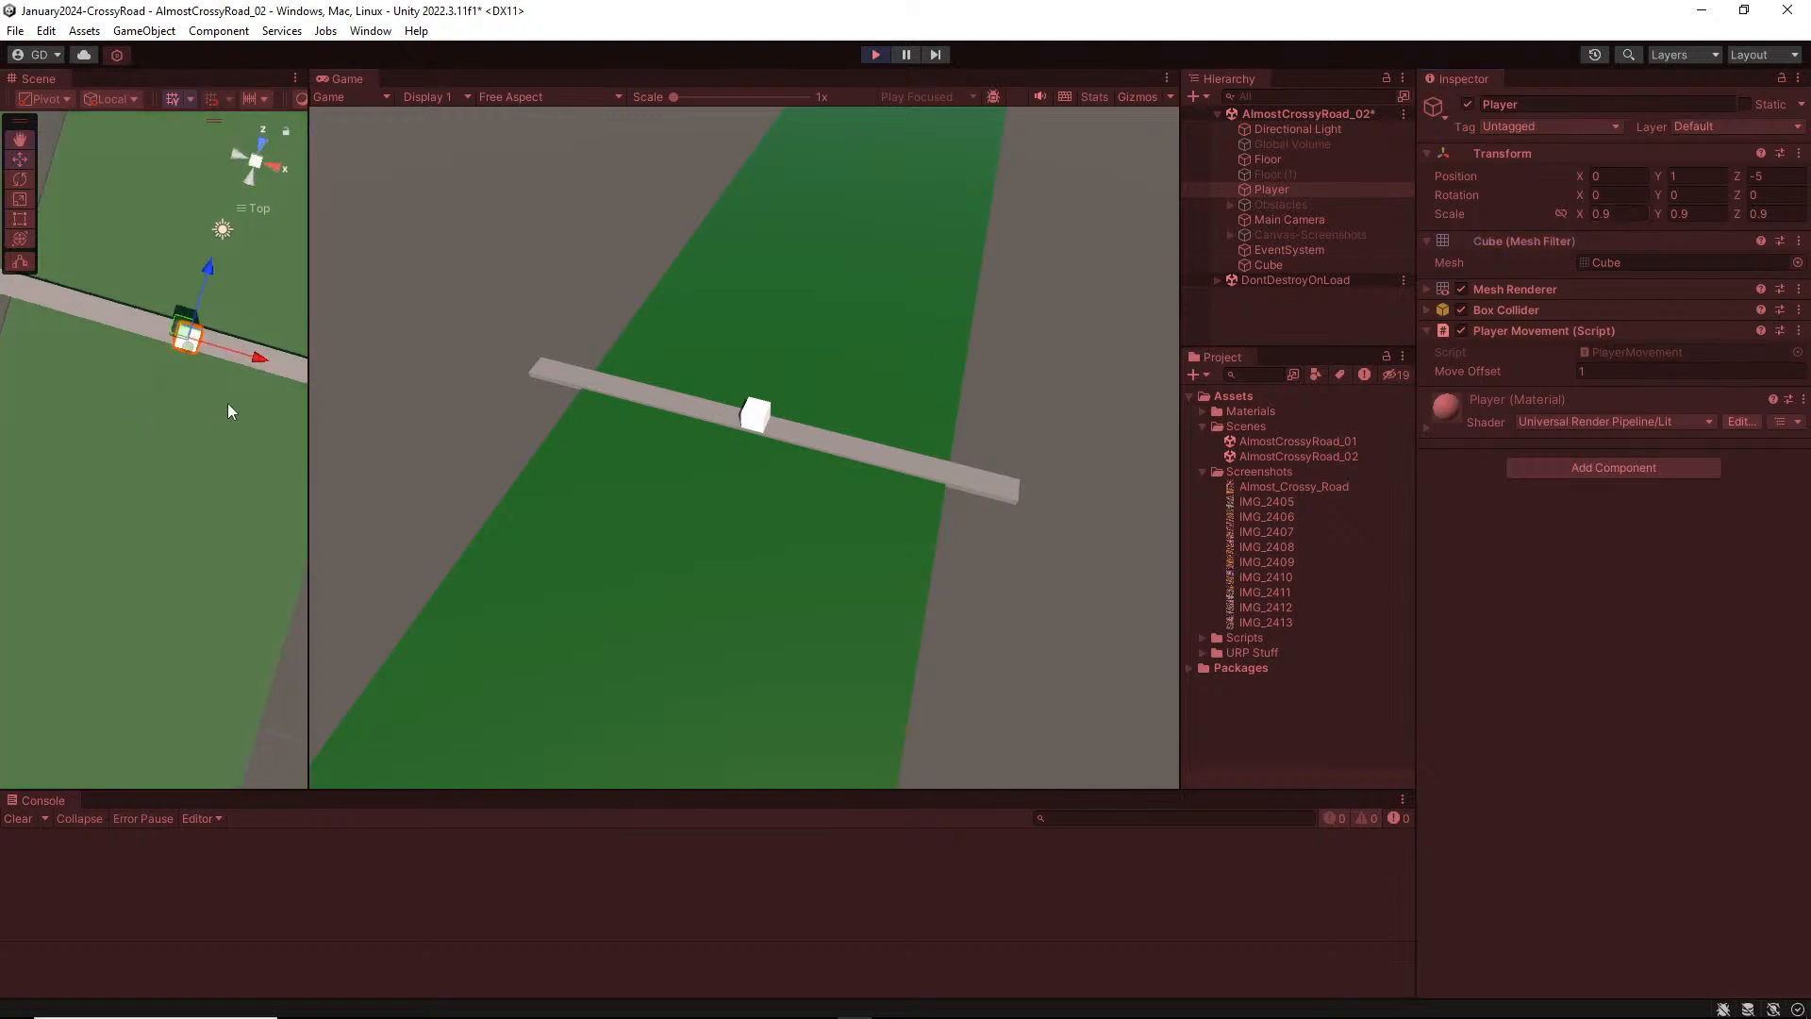
{"action": "left_click", "coordinate": [228, 404]}
{"action": "scroll", "coordinate": [228, 404], "scroll_direction": "up", "scroll_amount": 4}
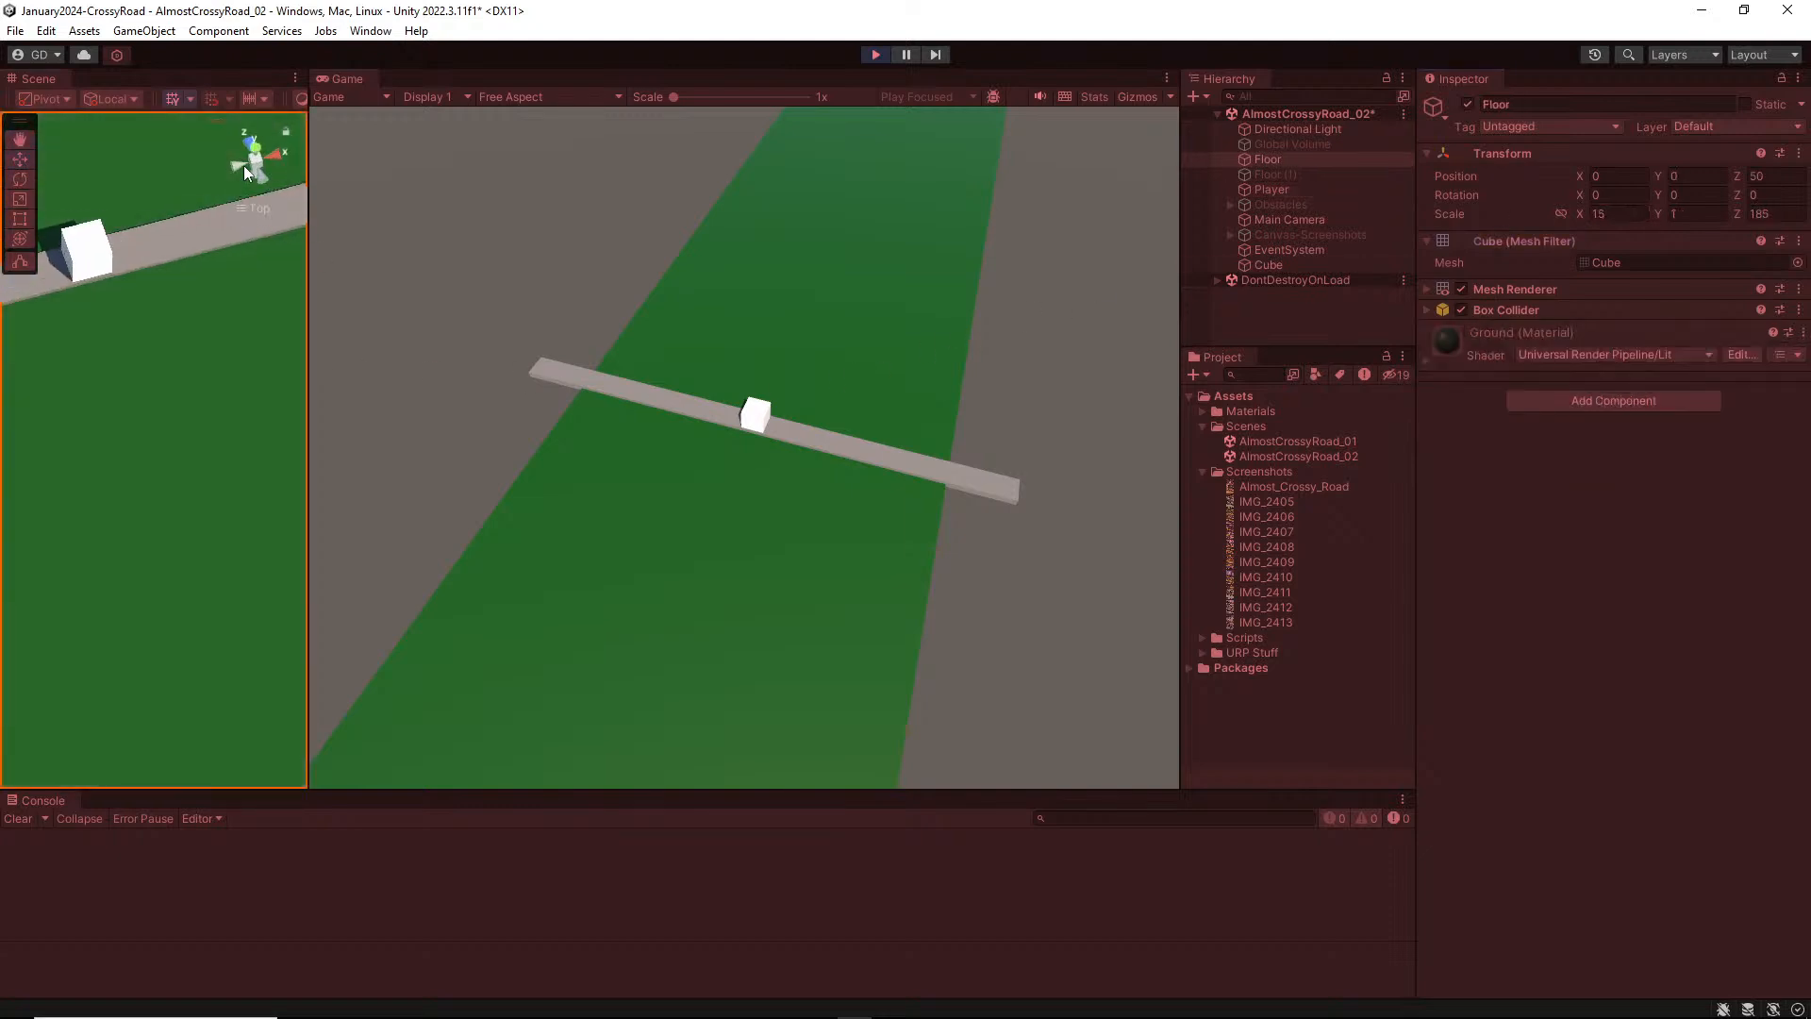
{"action": "left_click", "coordinate": [255, 161]}
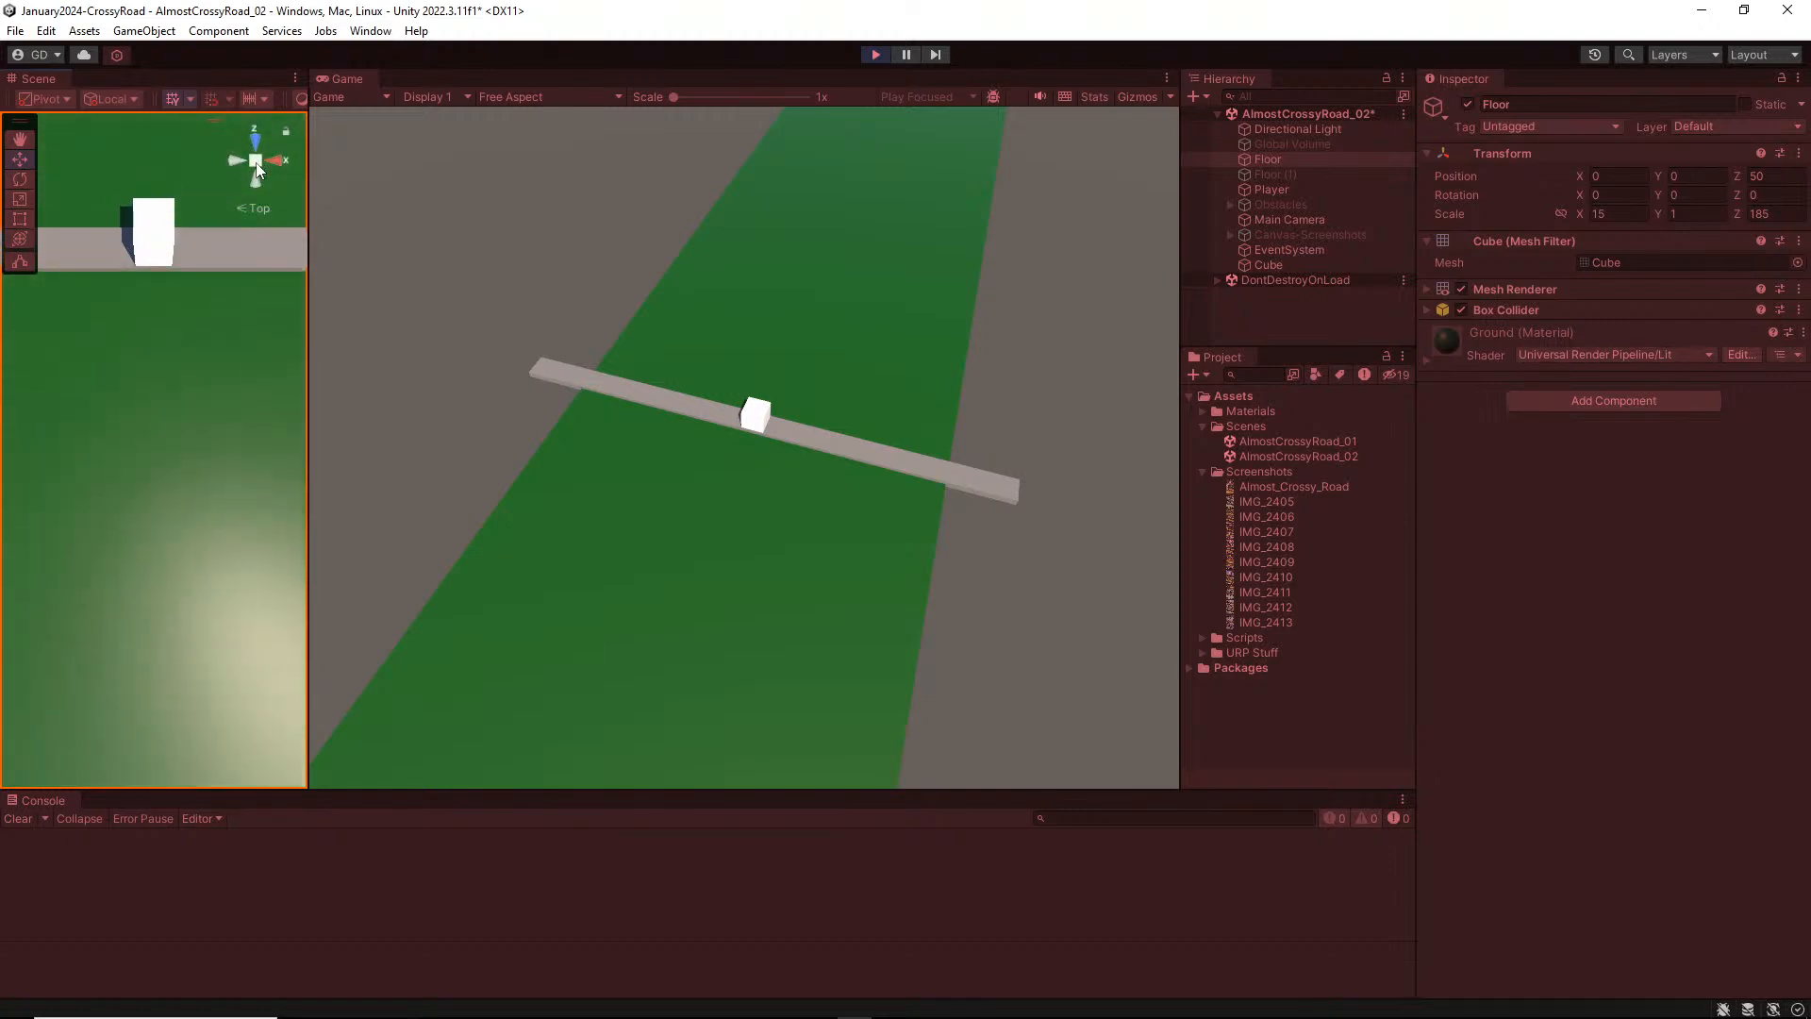
{"action": "middle_click_drag", "start_coordinate": [201, 241], "coordinate": [177, 363]}
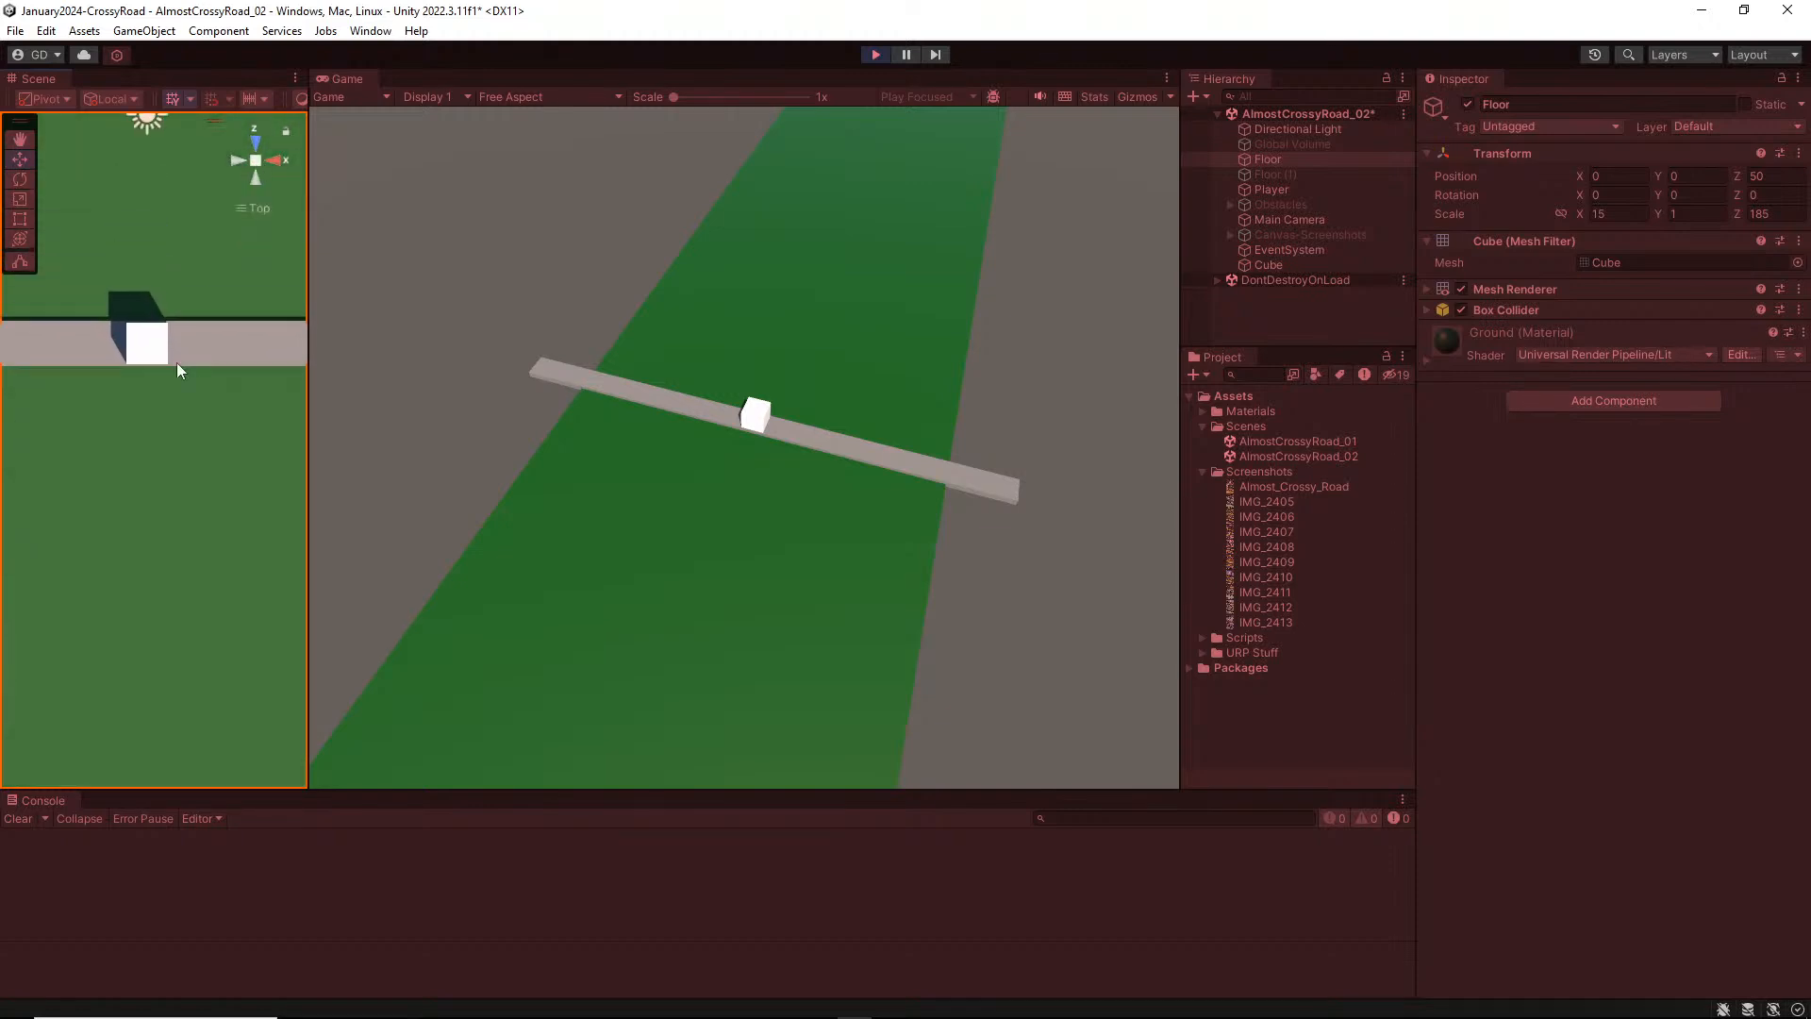
{"action": "left_click", "coordinate": [876, 55]}
Step: Set the Player's X, Y and Z scale to 0.9 outside play mode
{"action": "left_click", "coordinate": [1316, 189]}
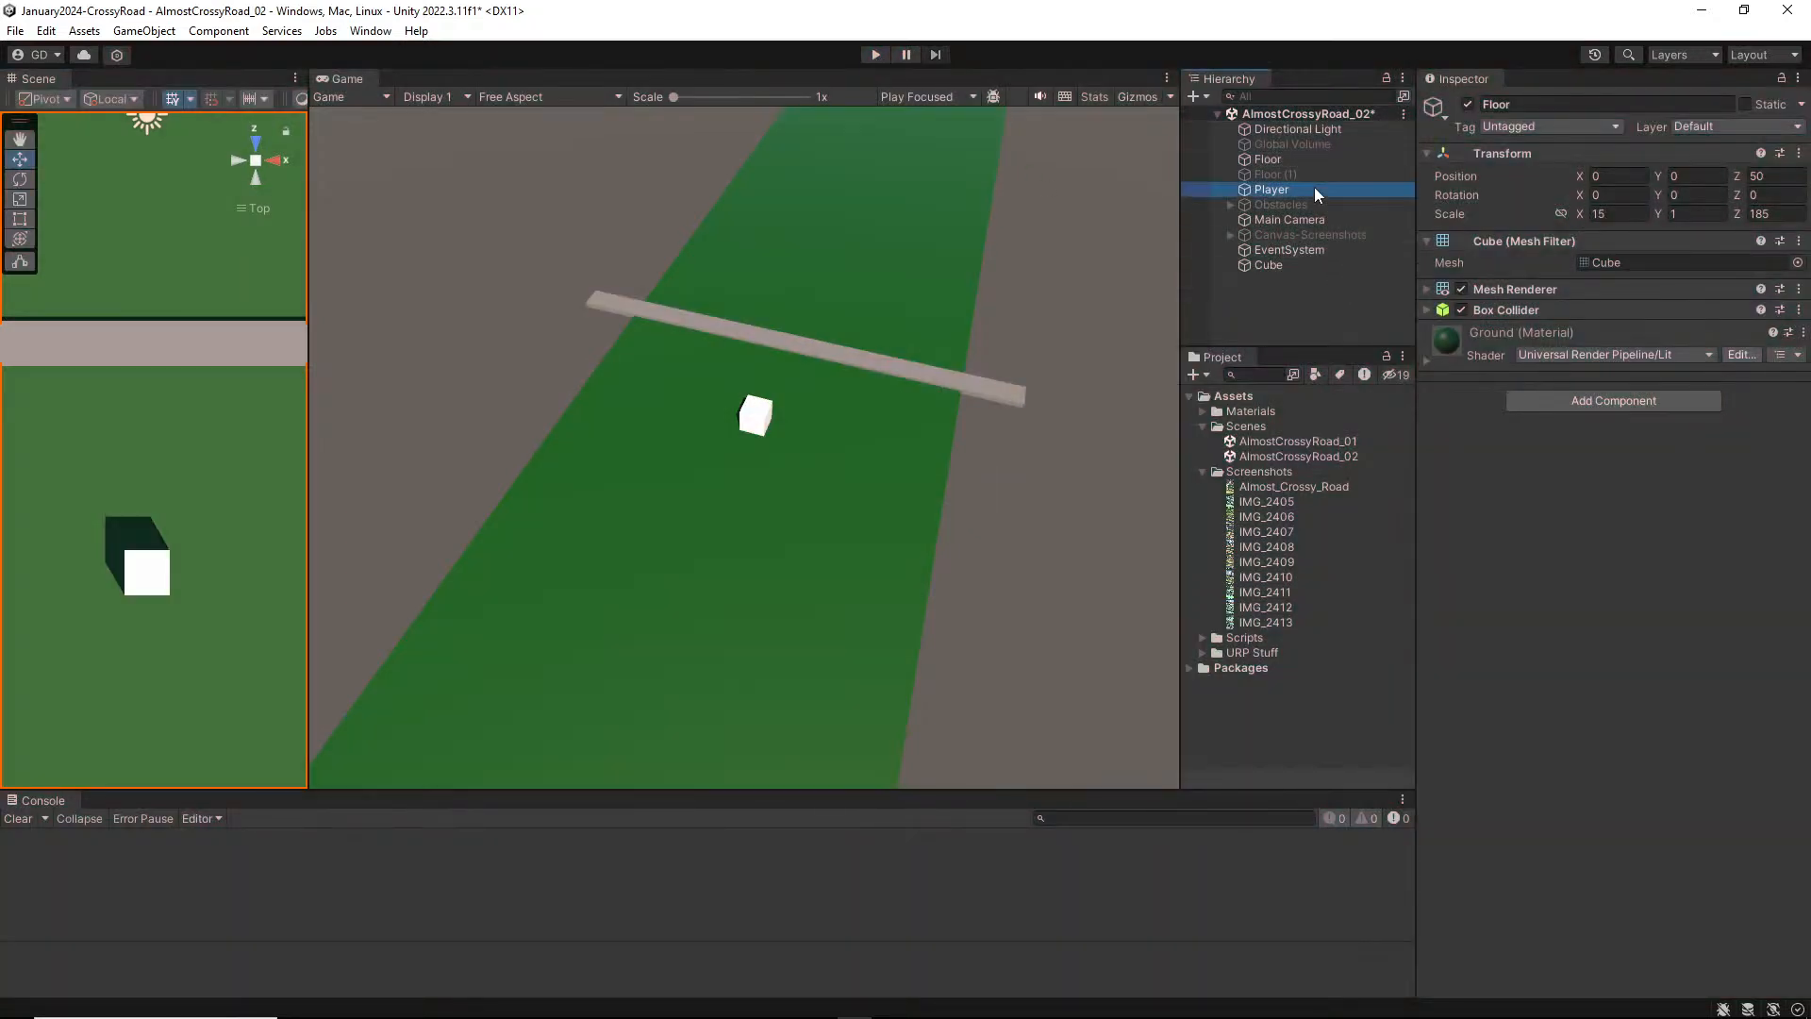
{"action": "left_click", "coordinate": [1630, 214]}
{"action": "type", "text": ".9"}
{"action": "key", "text": "Tab"}
{"action": "type", "text": ".9"}
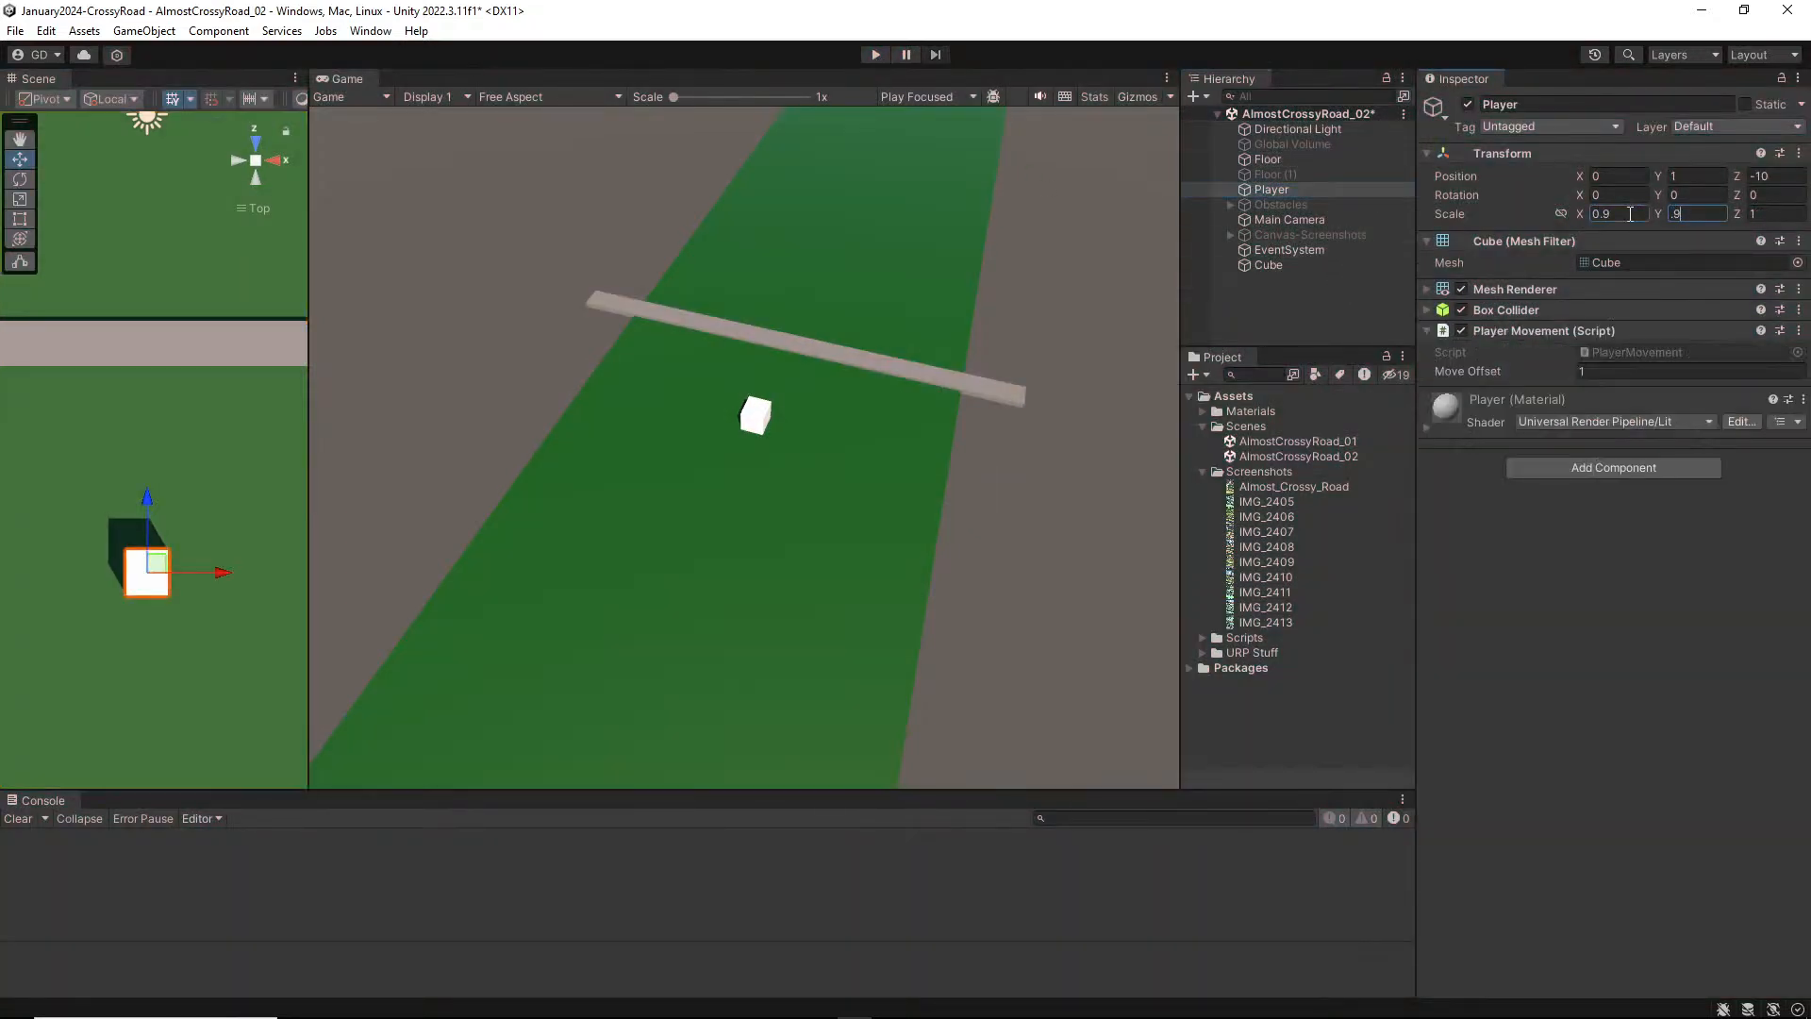
{"action": "key", "text": "Tab"}
{"action": "type", "text": ".9"}
{"action": "key", "text": "Tab"}
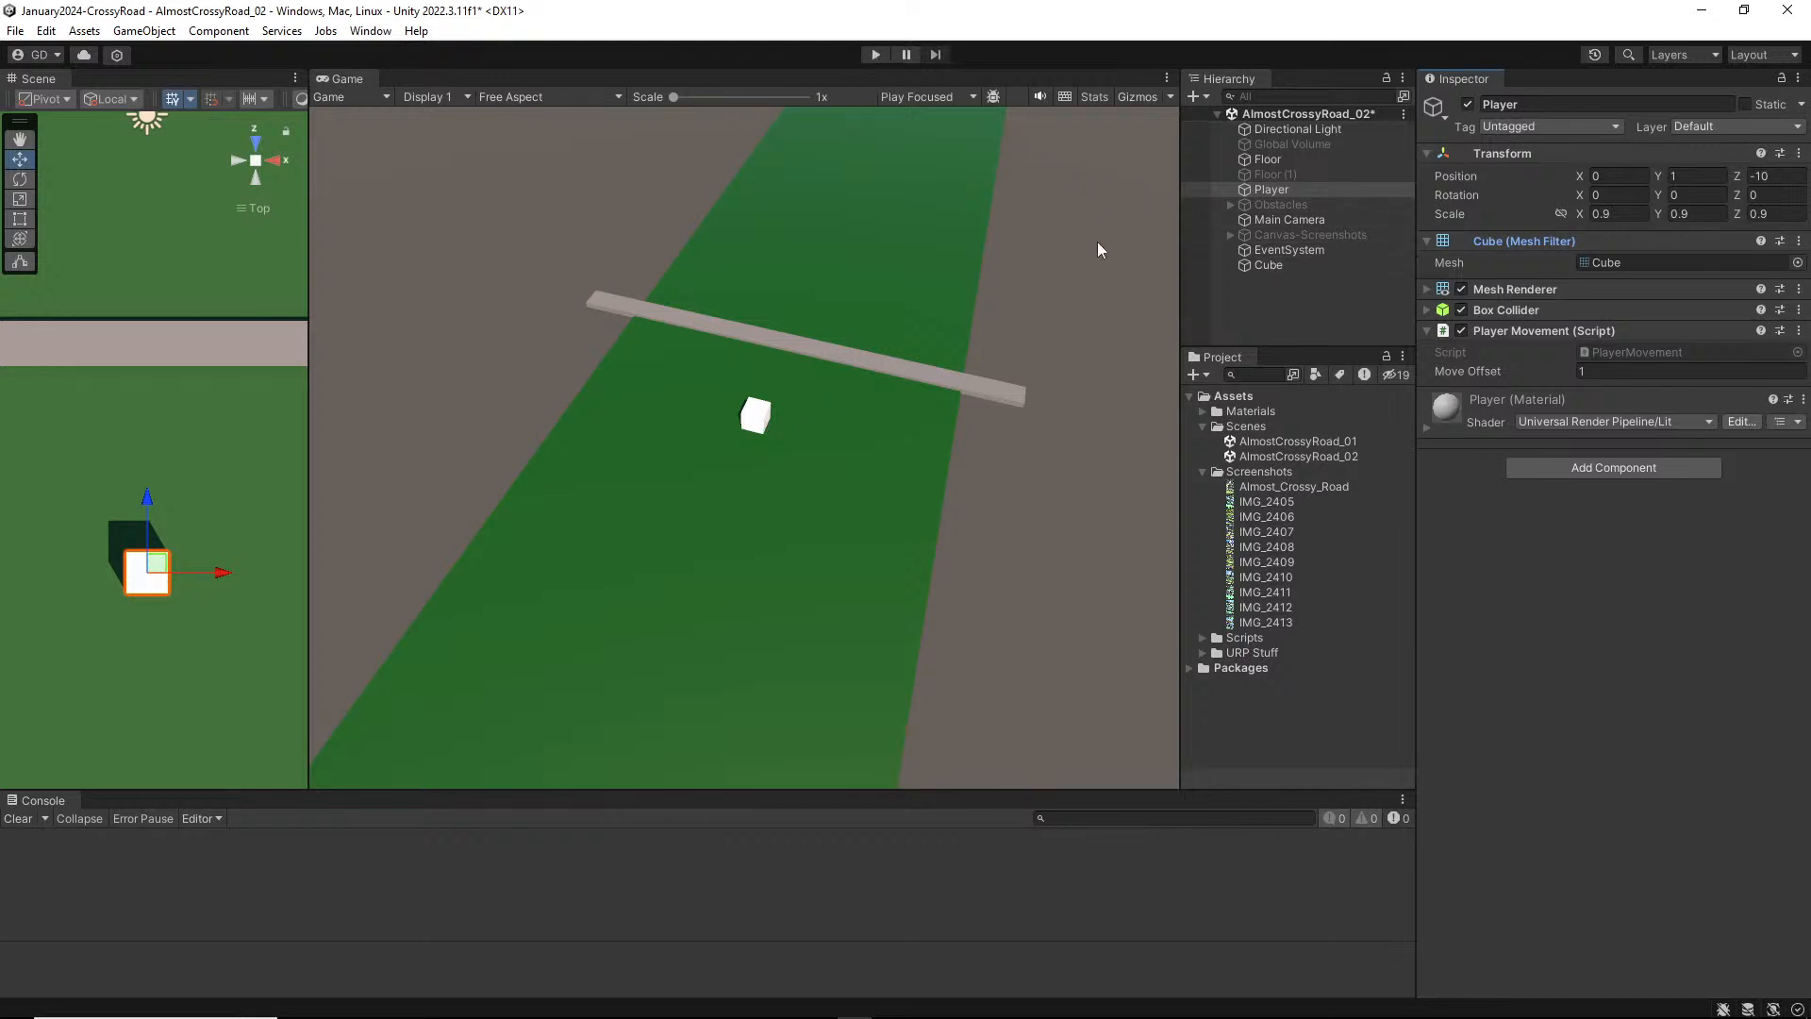
Step: Rename the Cube object as Road
{"action": "left_click", "coordinate": [1281, 253]}
{"action": "left_click", "coordinate": [1285, 264]}
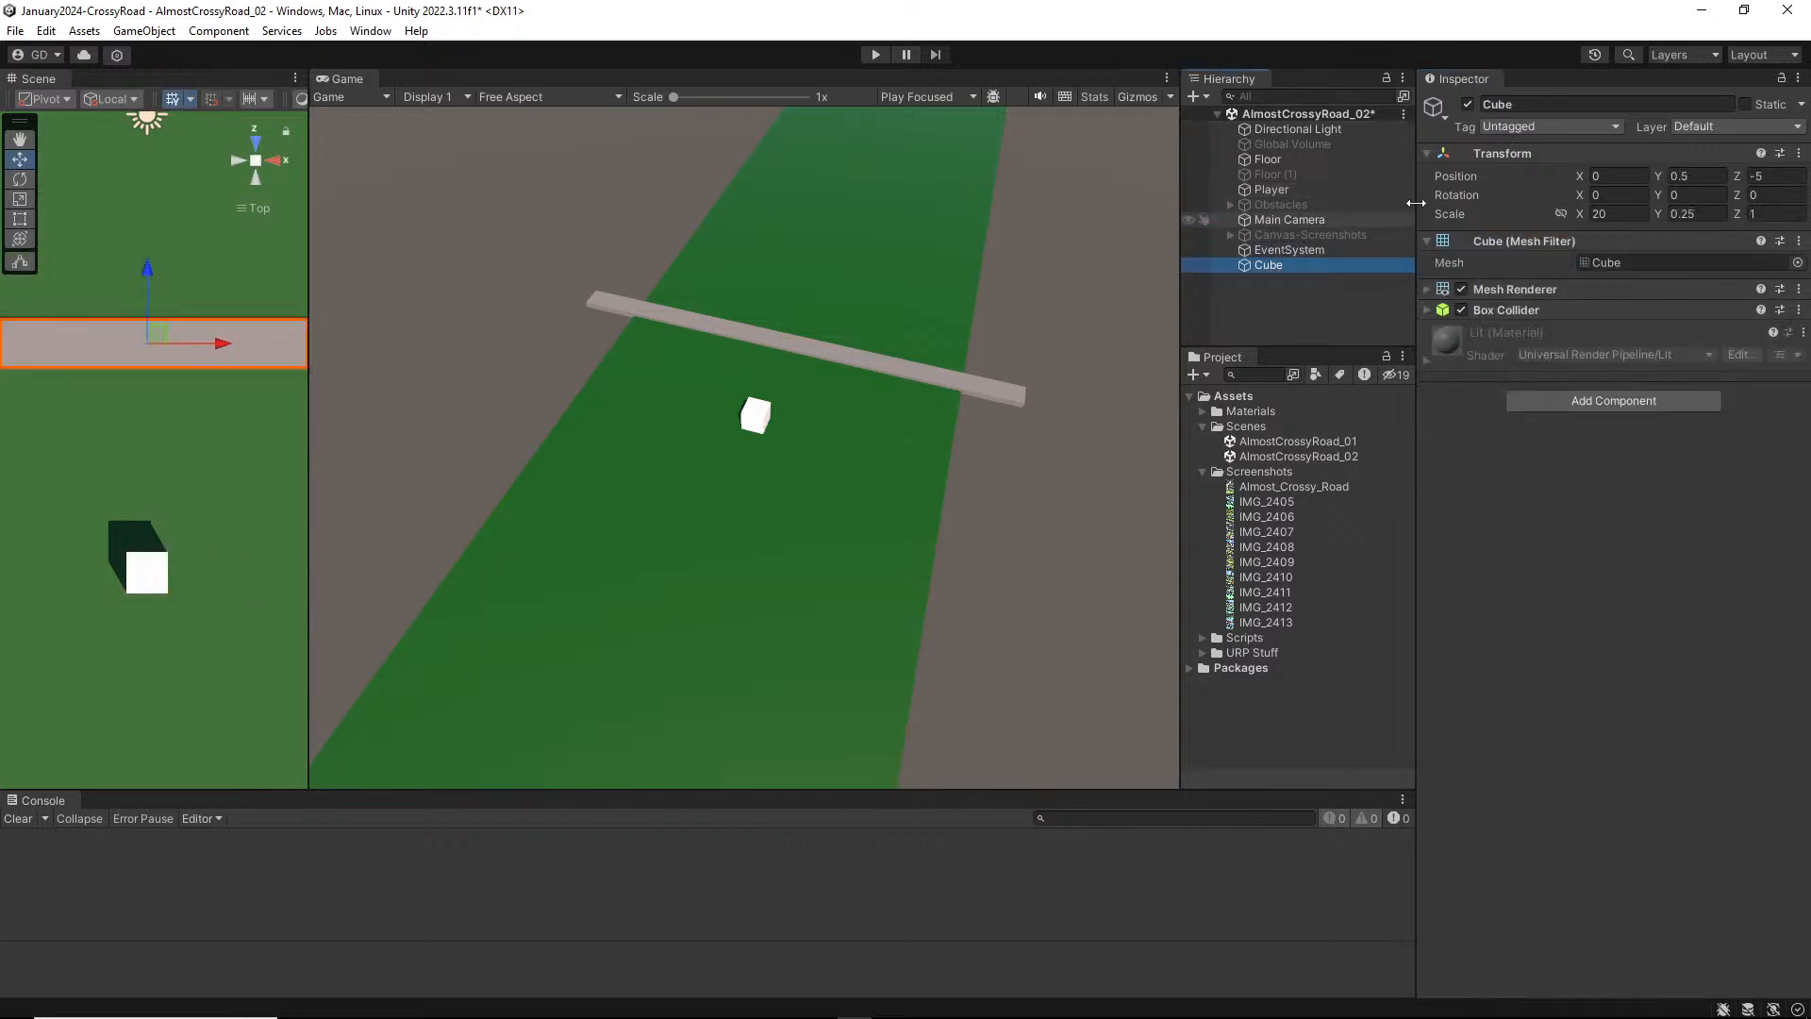
{"action": "left_click", "coordinate": [1576, 104]}
{"action": "double_click", "coordinate": [1563, 110]}
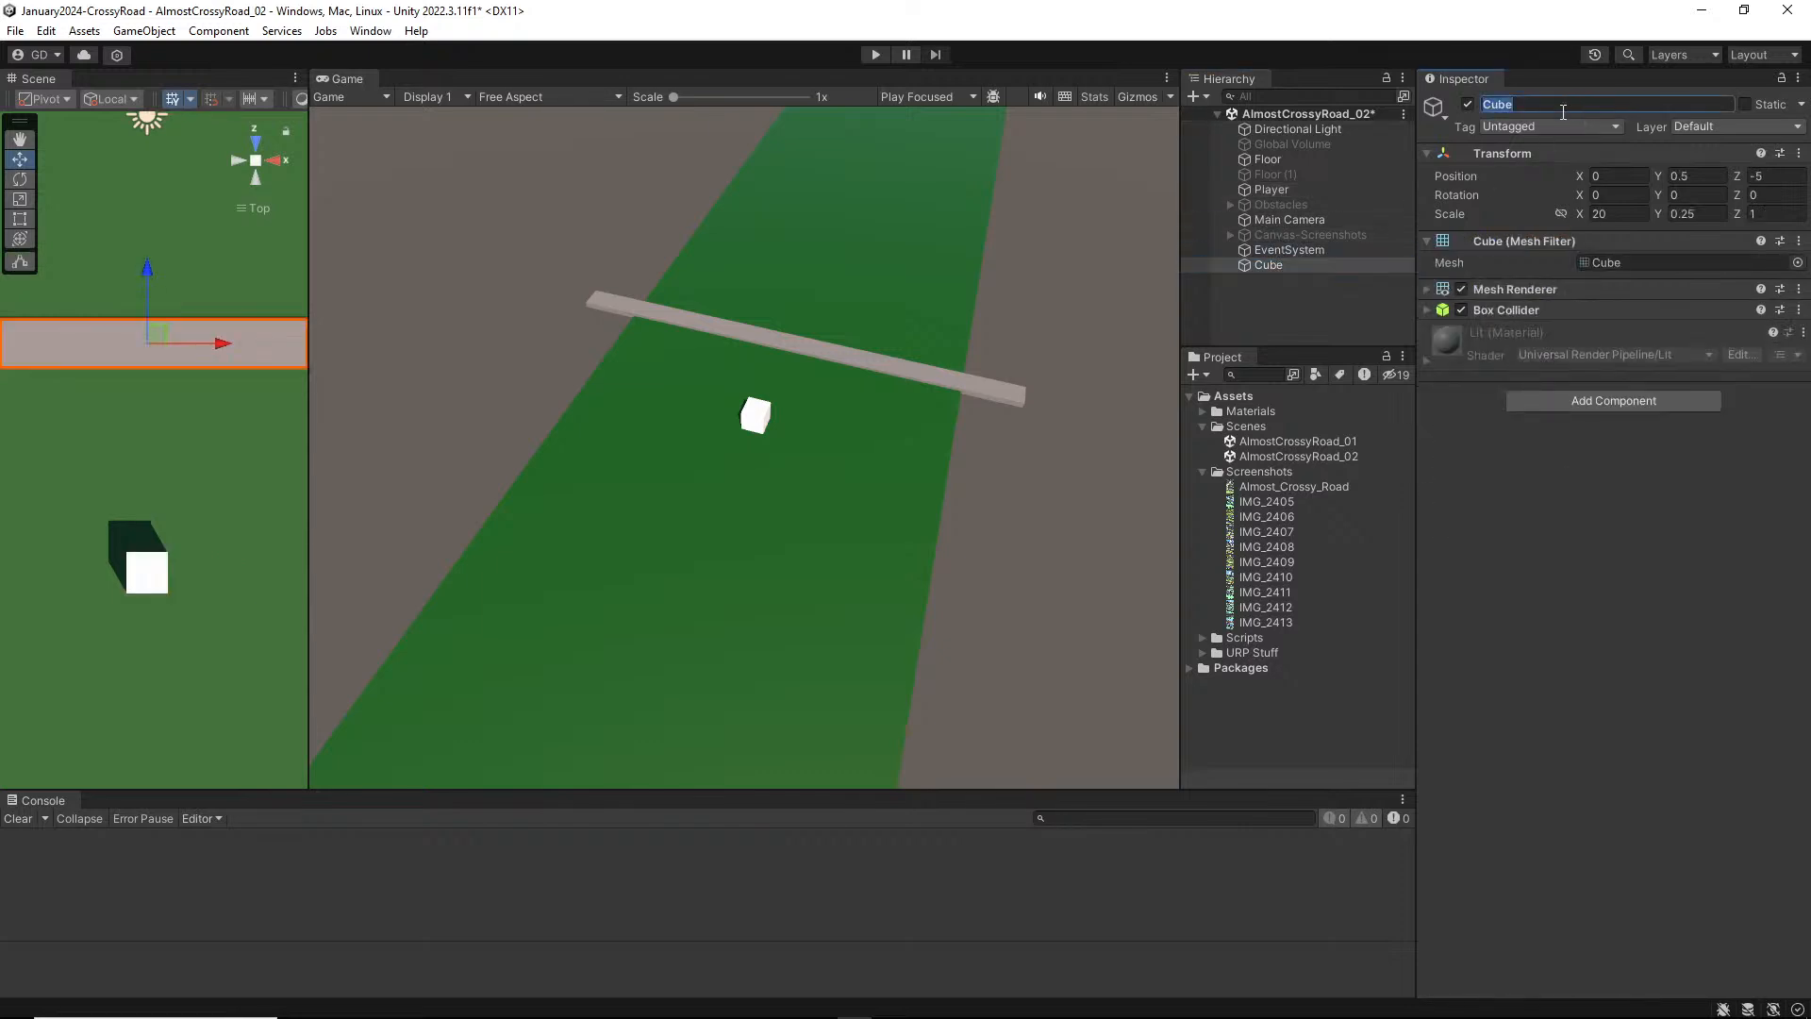
{"action": "type", "text": "Road"}
{"action": "key", "text": "Return"}
Step: Reactivate Canvas-Screenshots to overlay the Crossy Road reference on the game view
{"action": "scroll", "coordinate": [195, 504], "scroll_direction": "down", "scroll_amount": 5}
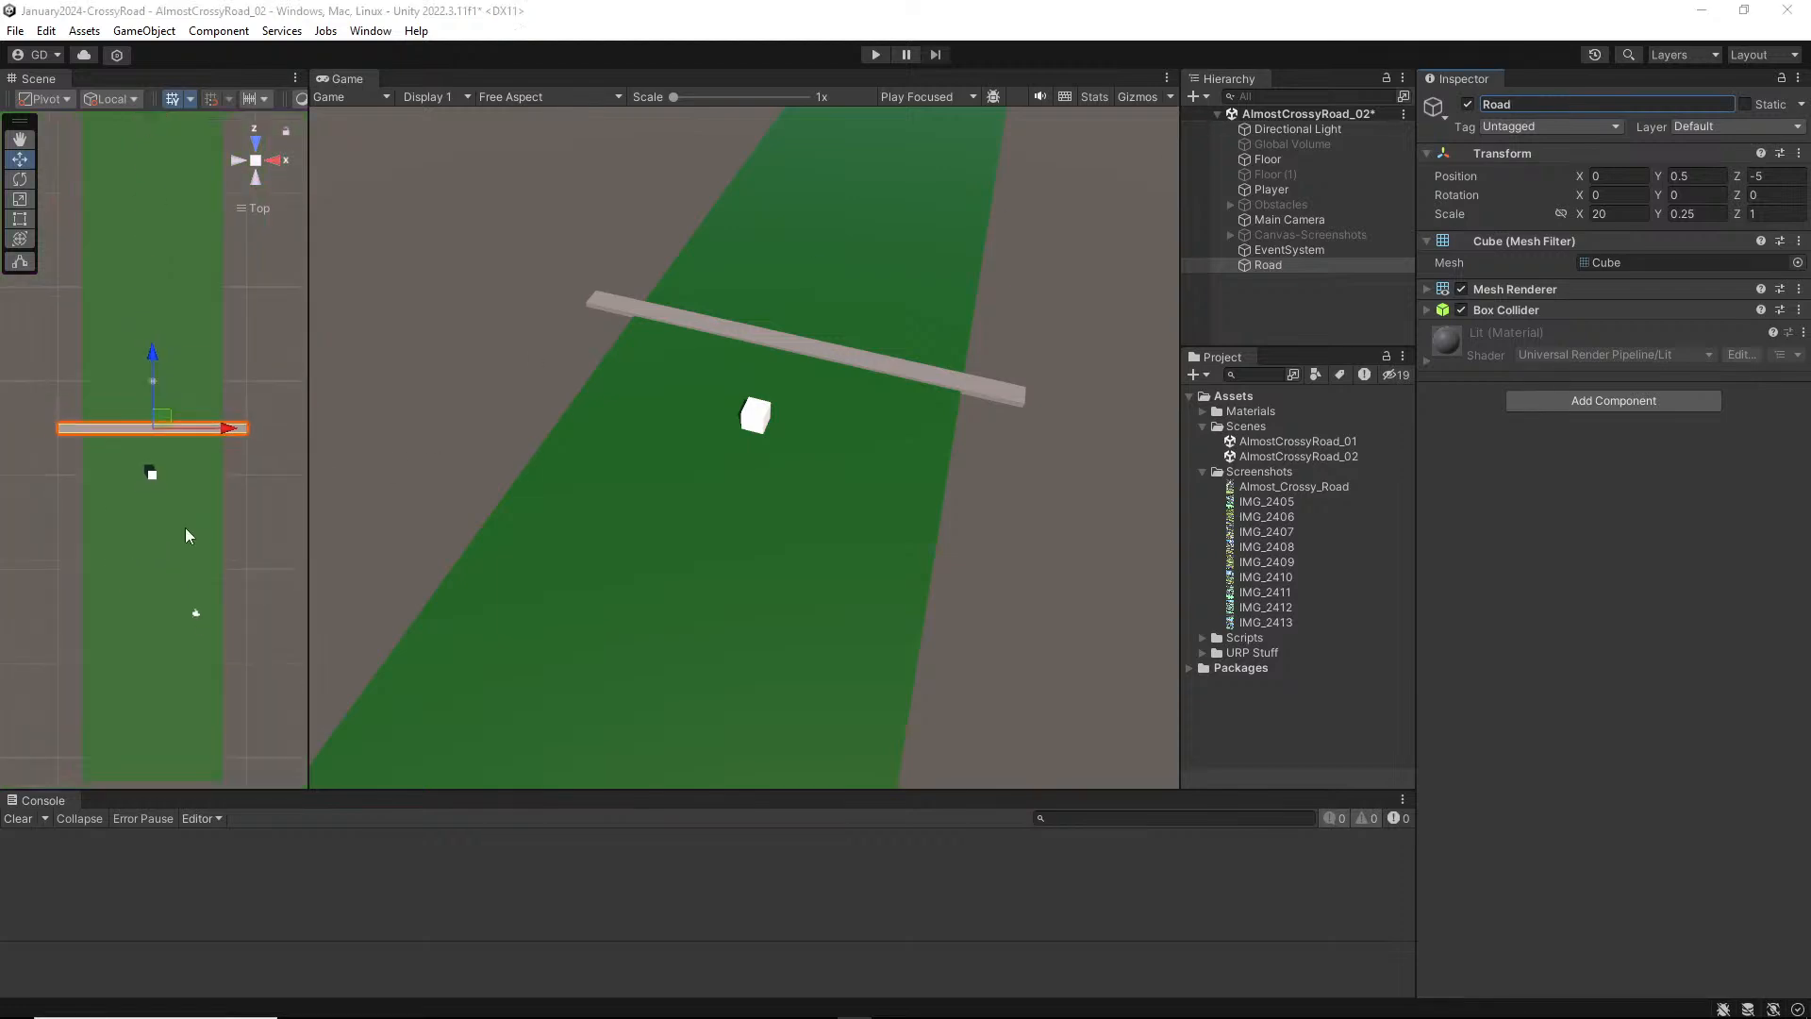
{"action": "key", "text": "alt+Tab"}
{"action": "key", "text": "Escape"}
{"action": "left_click", "coordinate": [1306, 235]}
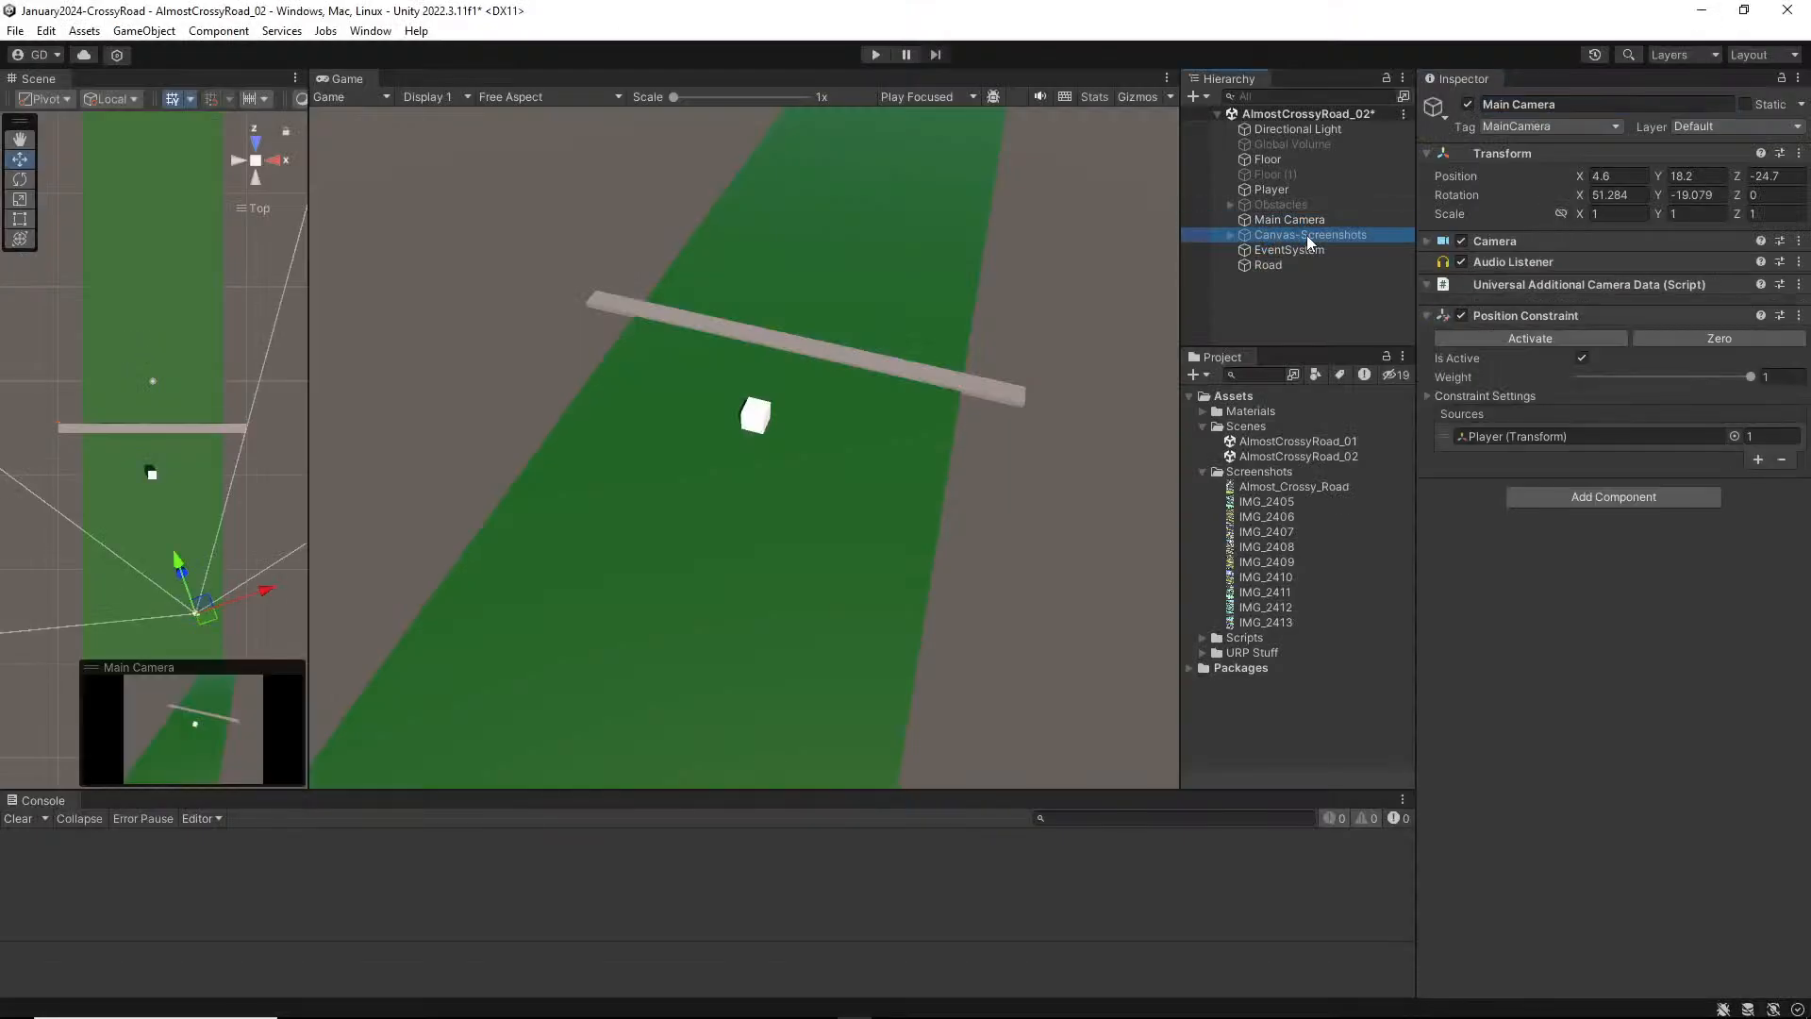
{"action": "left_click", "coordinate": [1468, 104]}
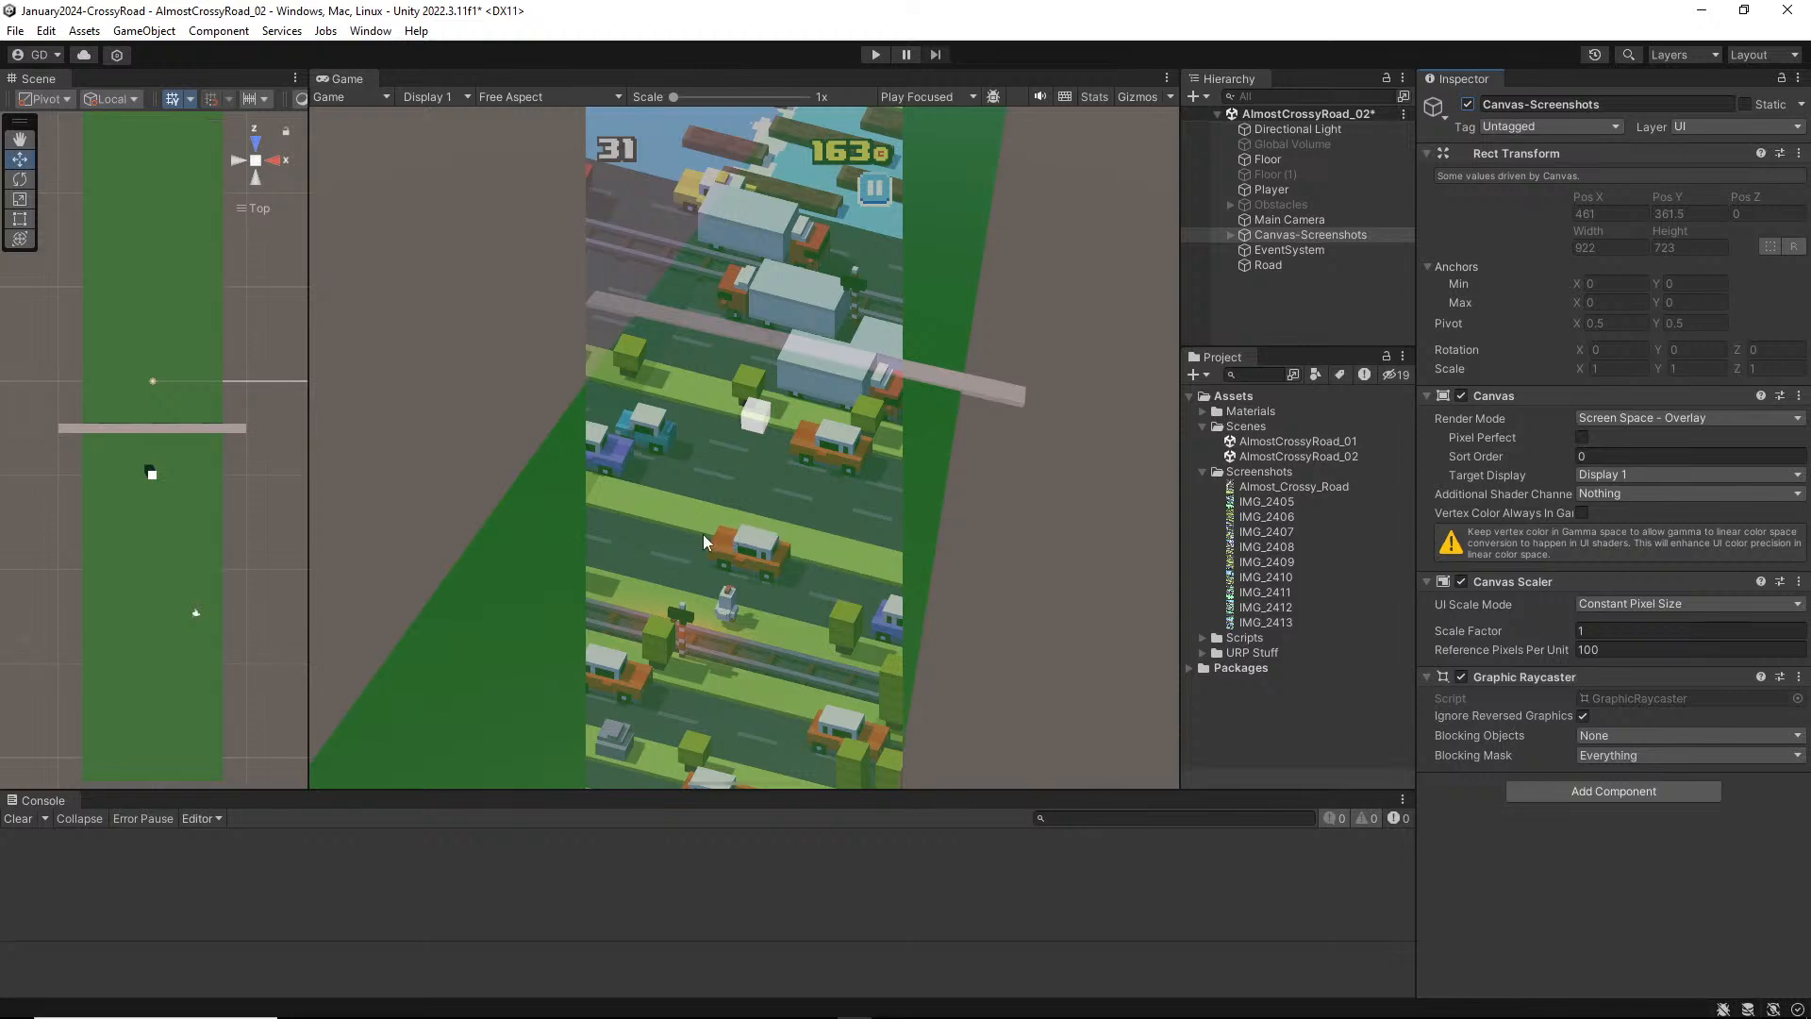
Step: Try Z scales of 1.5 and 2 on the Road against the reference screenshot
{"action": "left_click", "coordinate": [162, 430]}
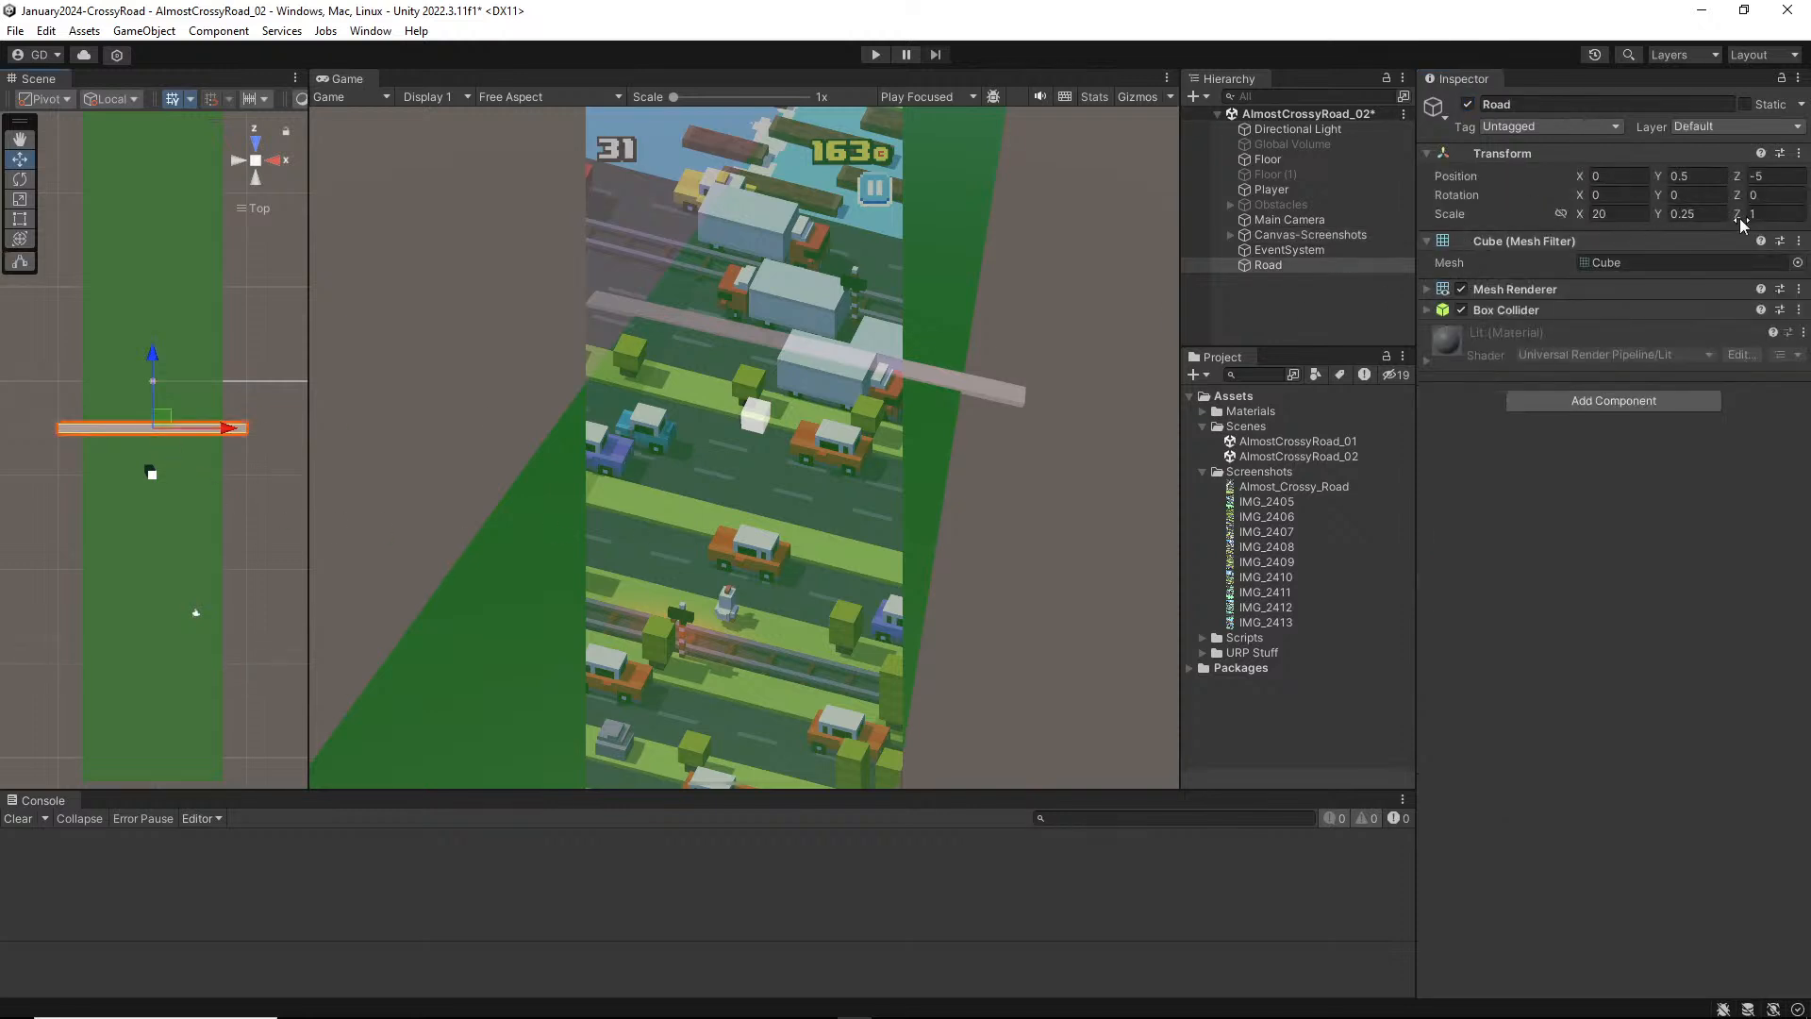
{"action": "left_click", "coordinate": [1797, 213]}
{"action": "type", "text": "1.5"}
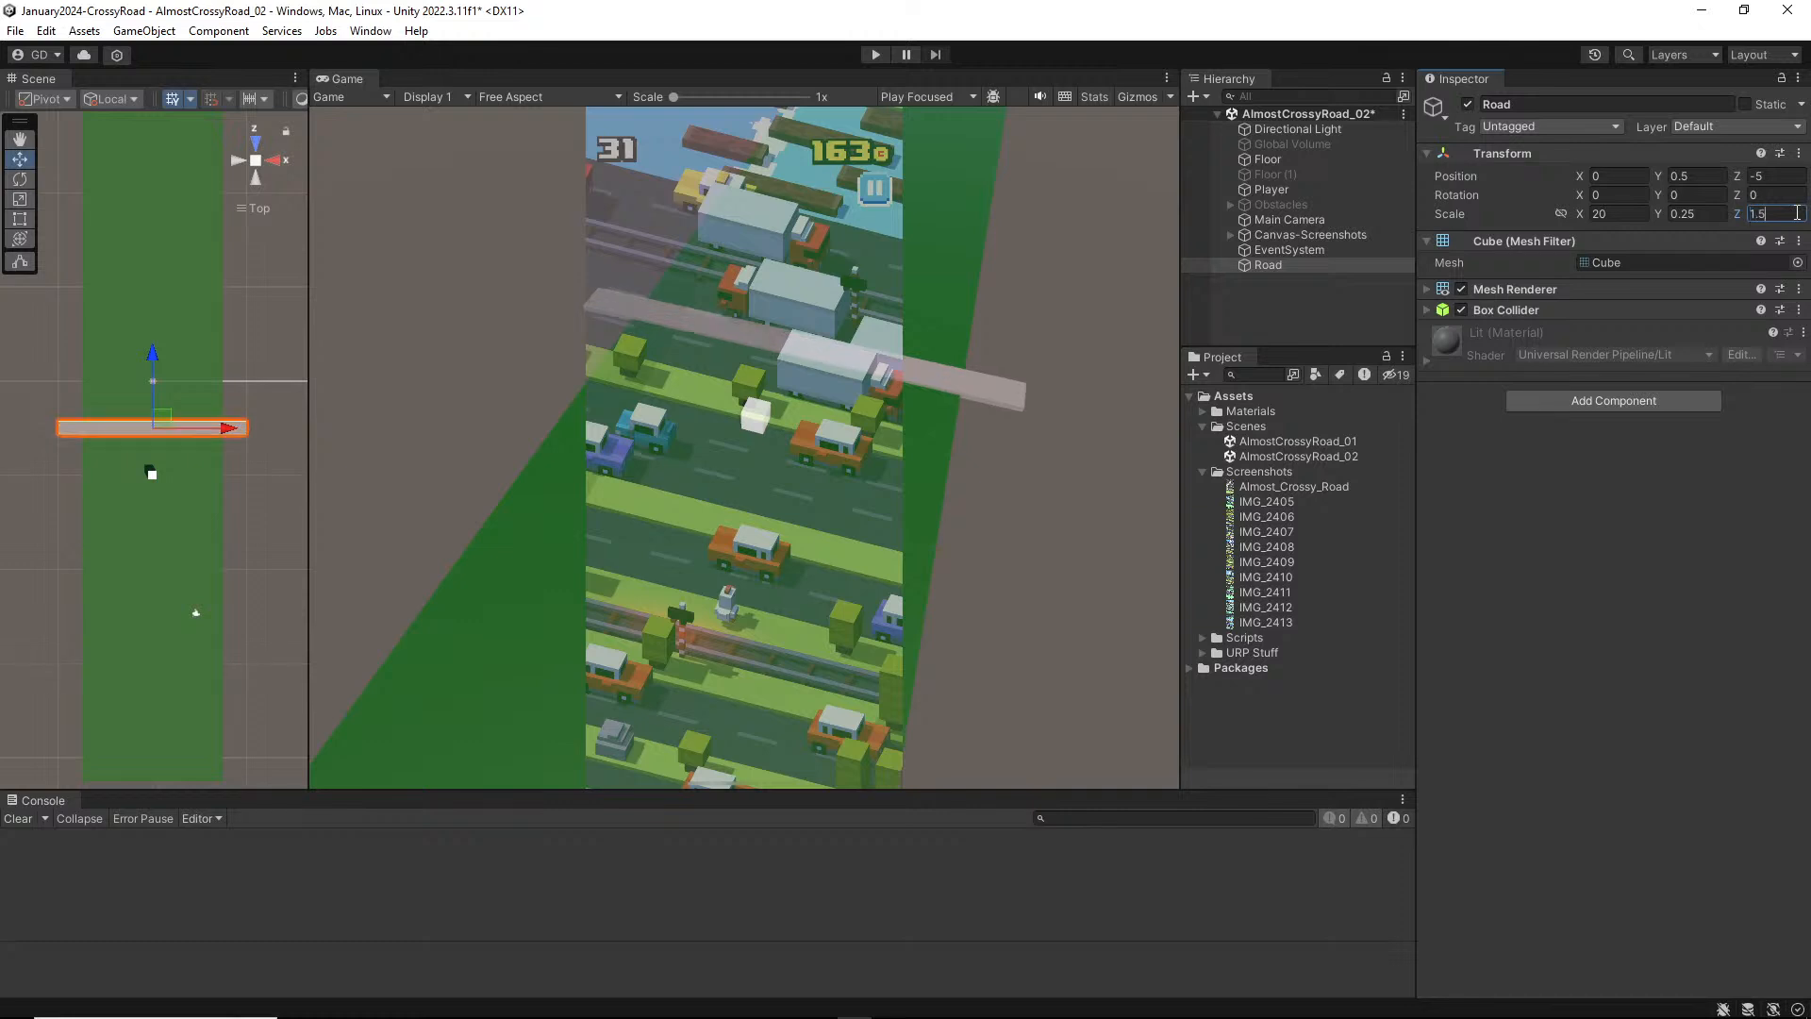
{"action": "key", "text": "BackSpace"}
{"action": "key", "text": "BackSpace"}
{"action": "type", "text": "2"}
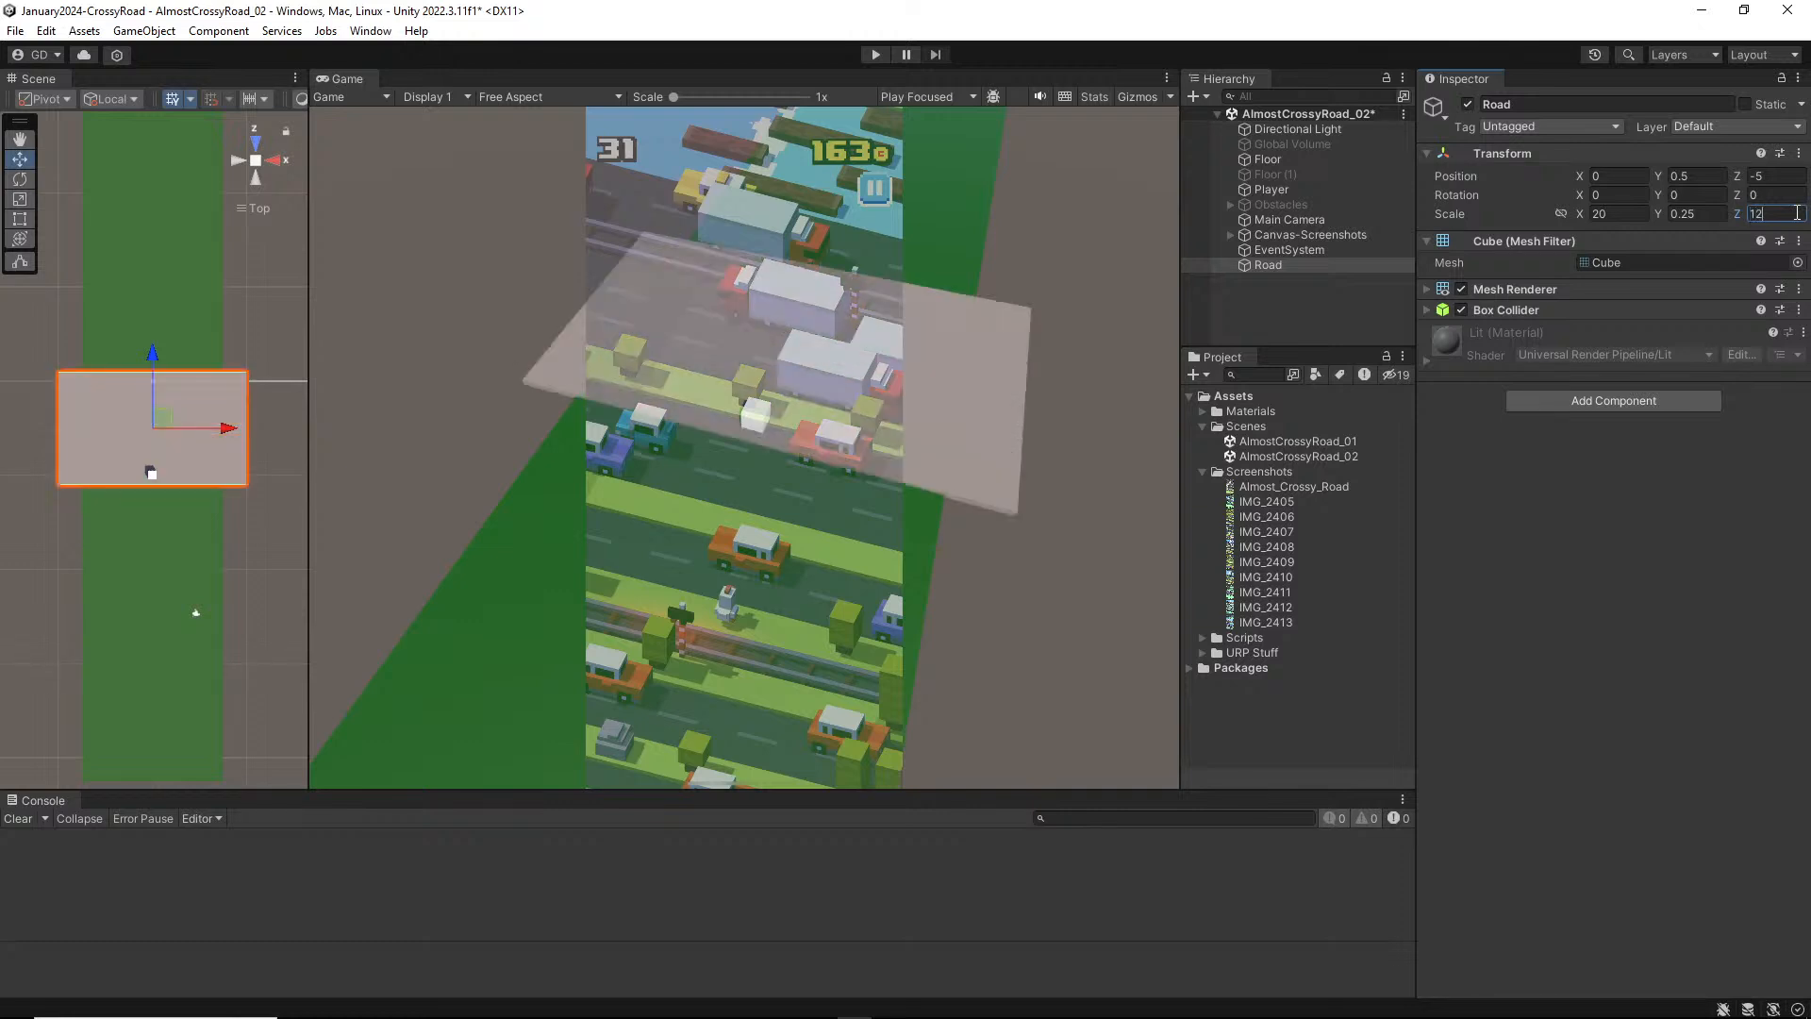
{"action": "key", "text": "BackSpace"}
{"action": "key", "text": "BackSpace"}
{"action": "type", "text": "2"}
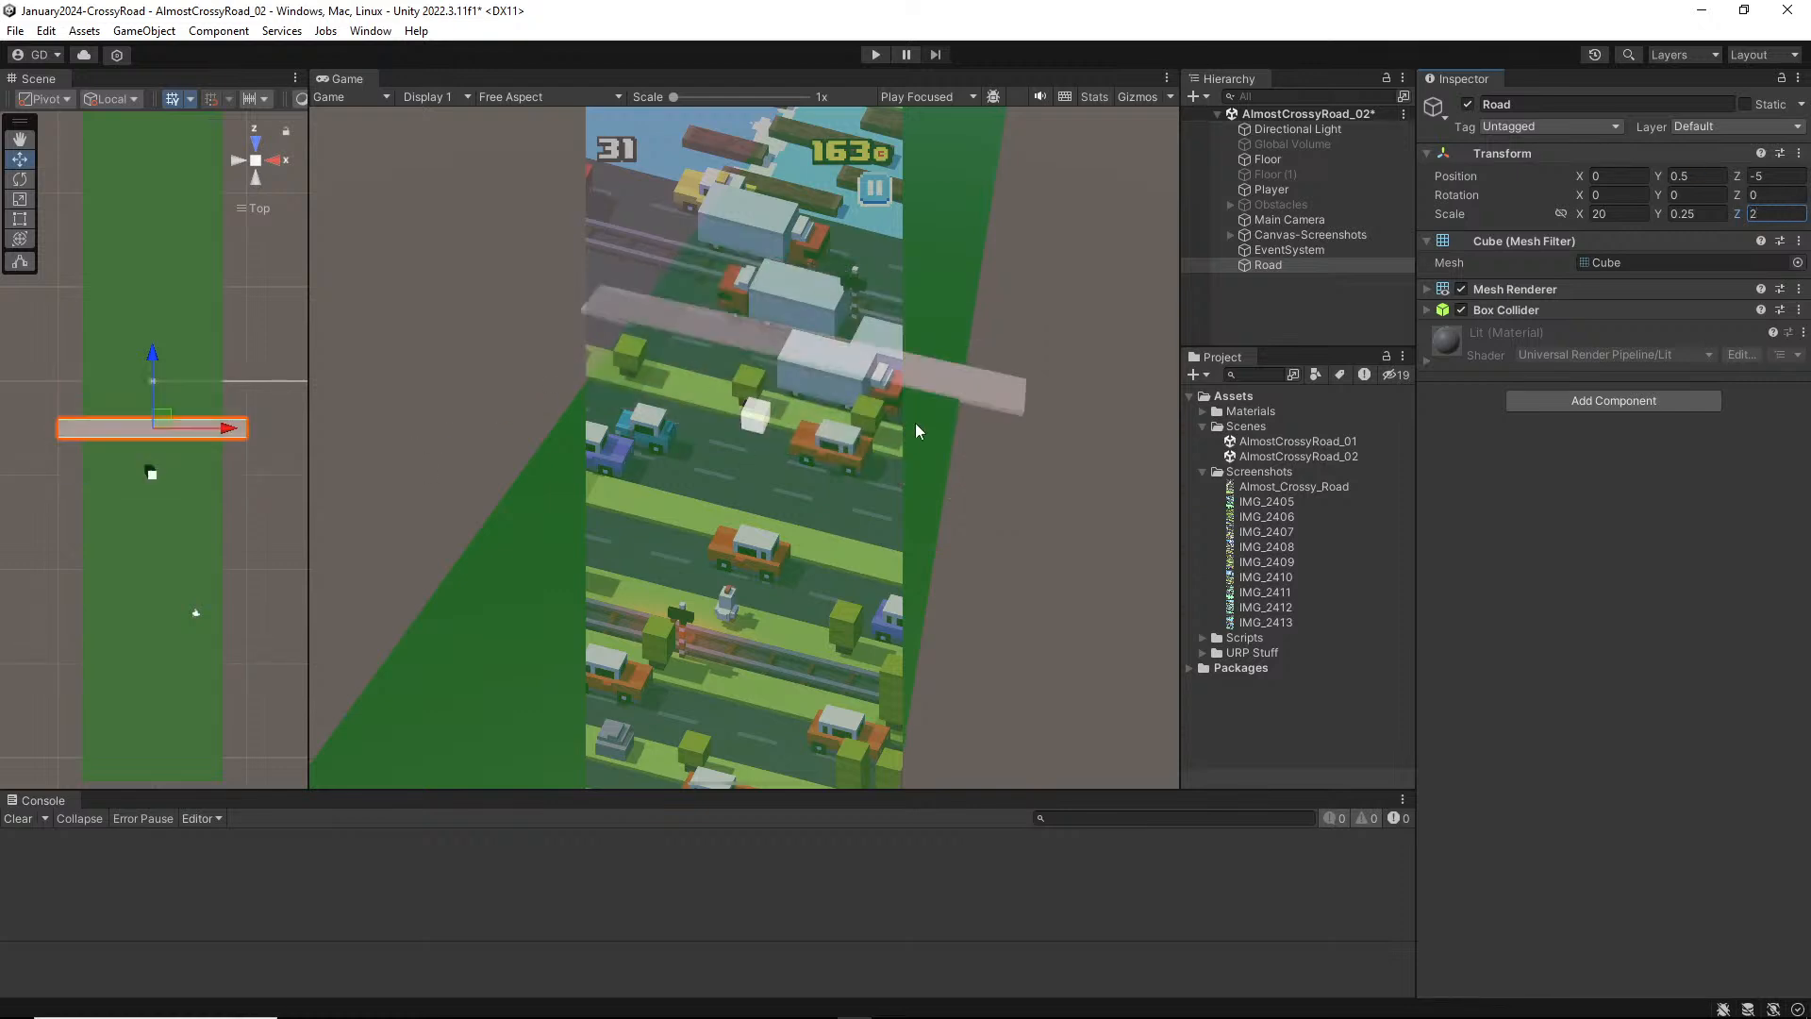
Step: Play-test the Player's movement over the Road, try a Road Z scale of 1.5 during play, and stop the test
{"action": "left_click", "coordinate": [875, 53]}
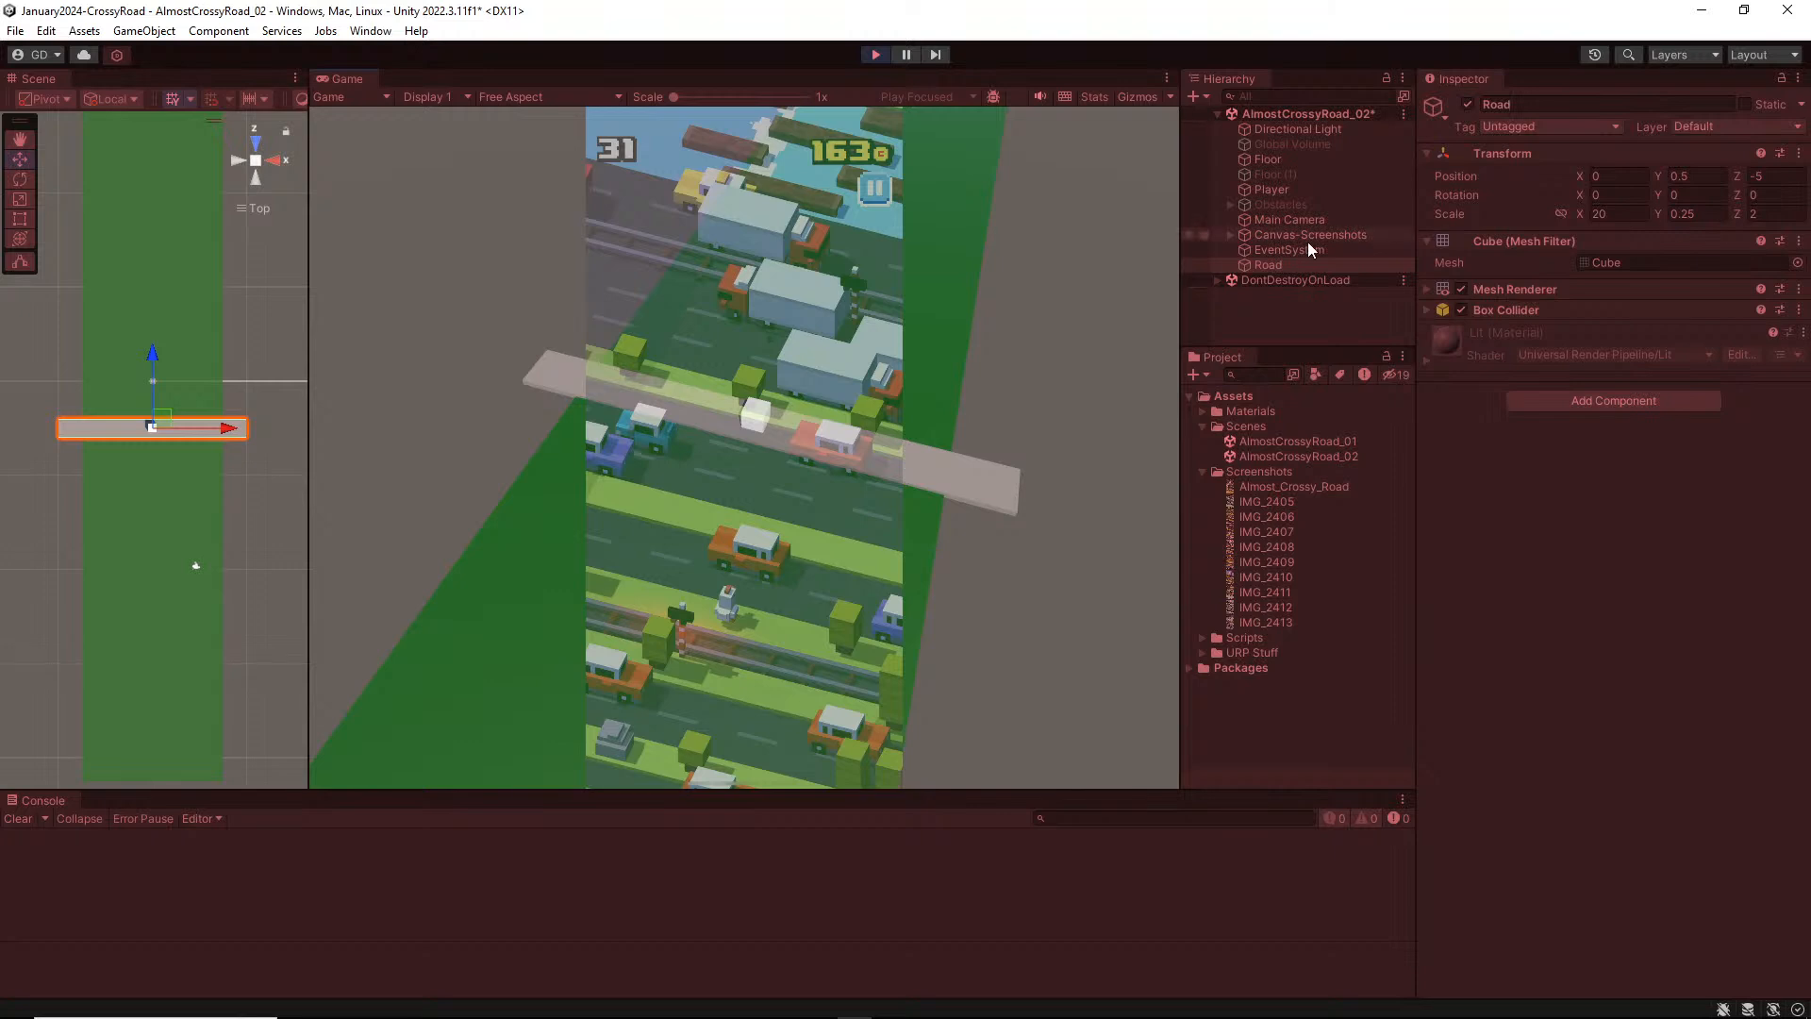
{"action": "left_click", "coordinate": [1295, 266]}
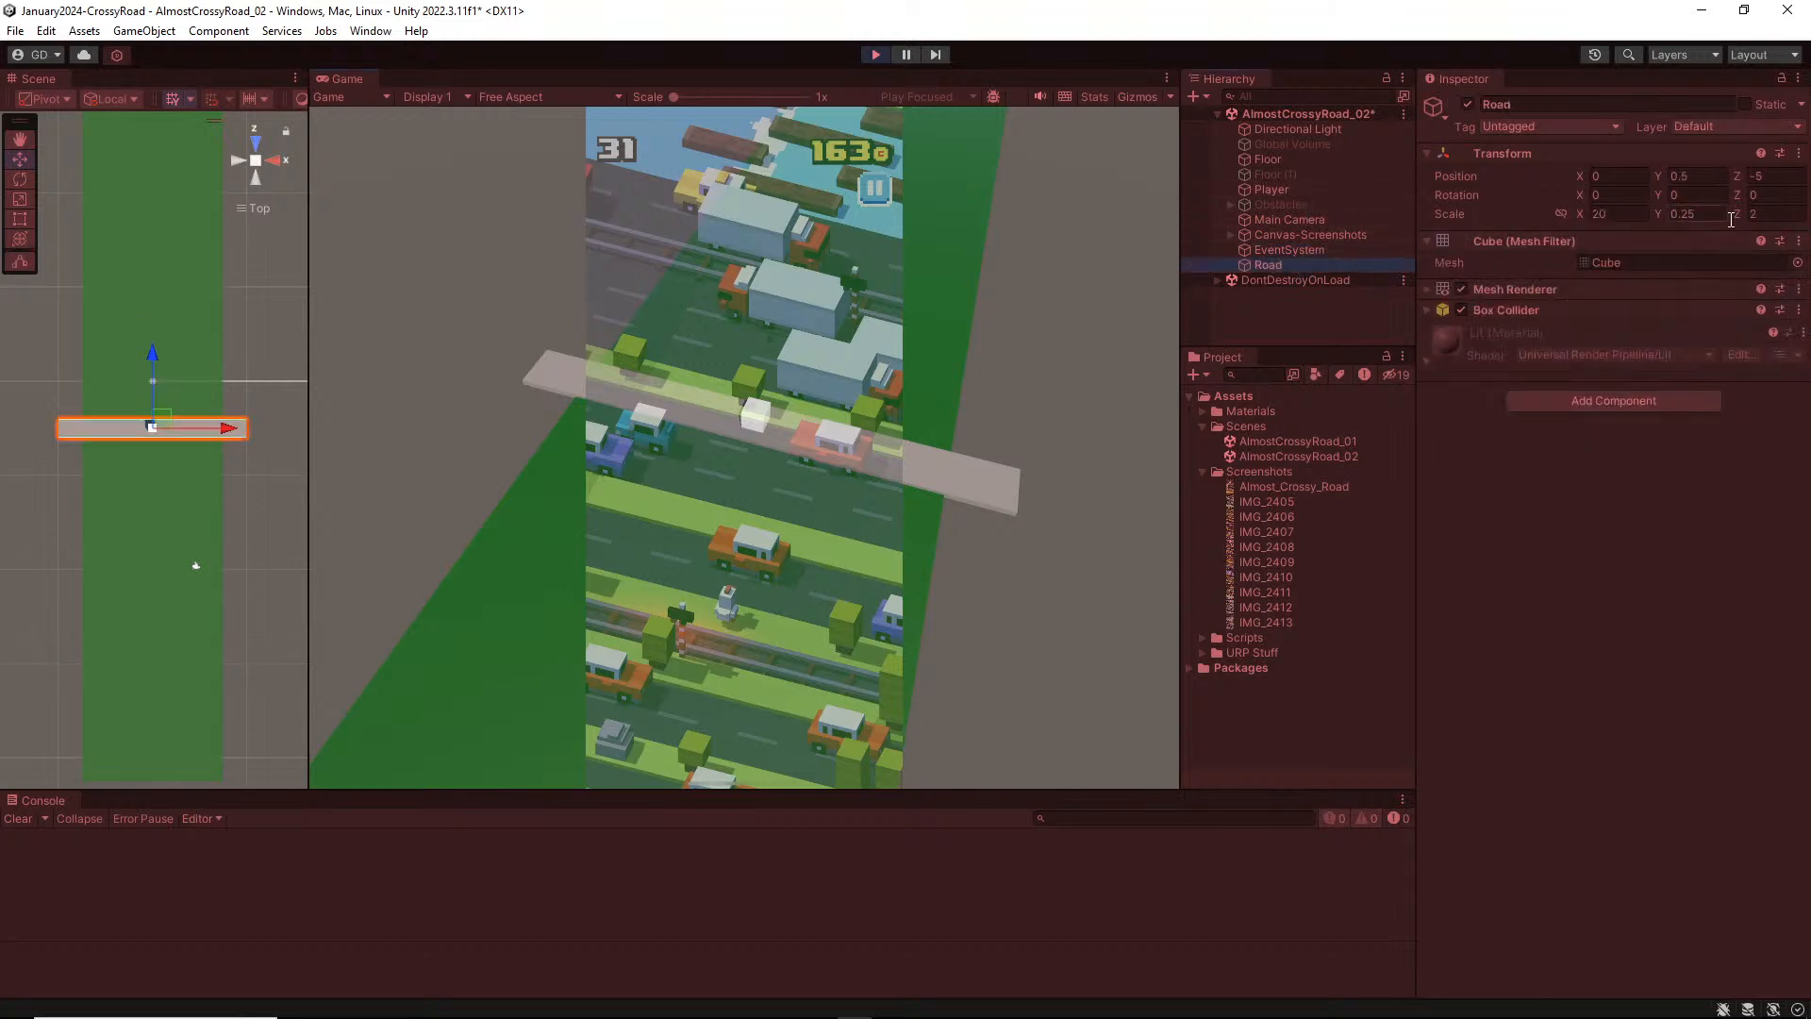
{"action": "left_click", "coordinate": [1779, 214]}
{"action": "type", "text": "1.5"}
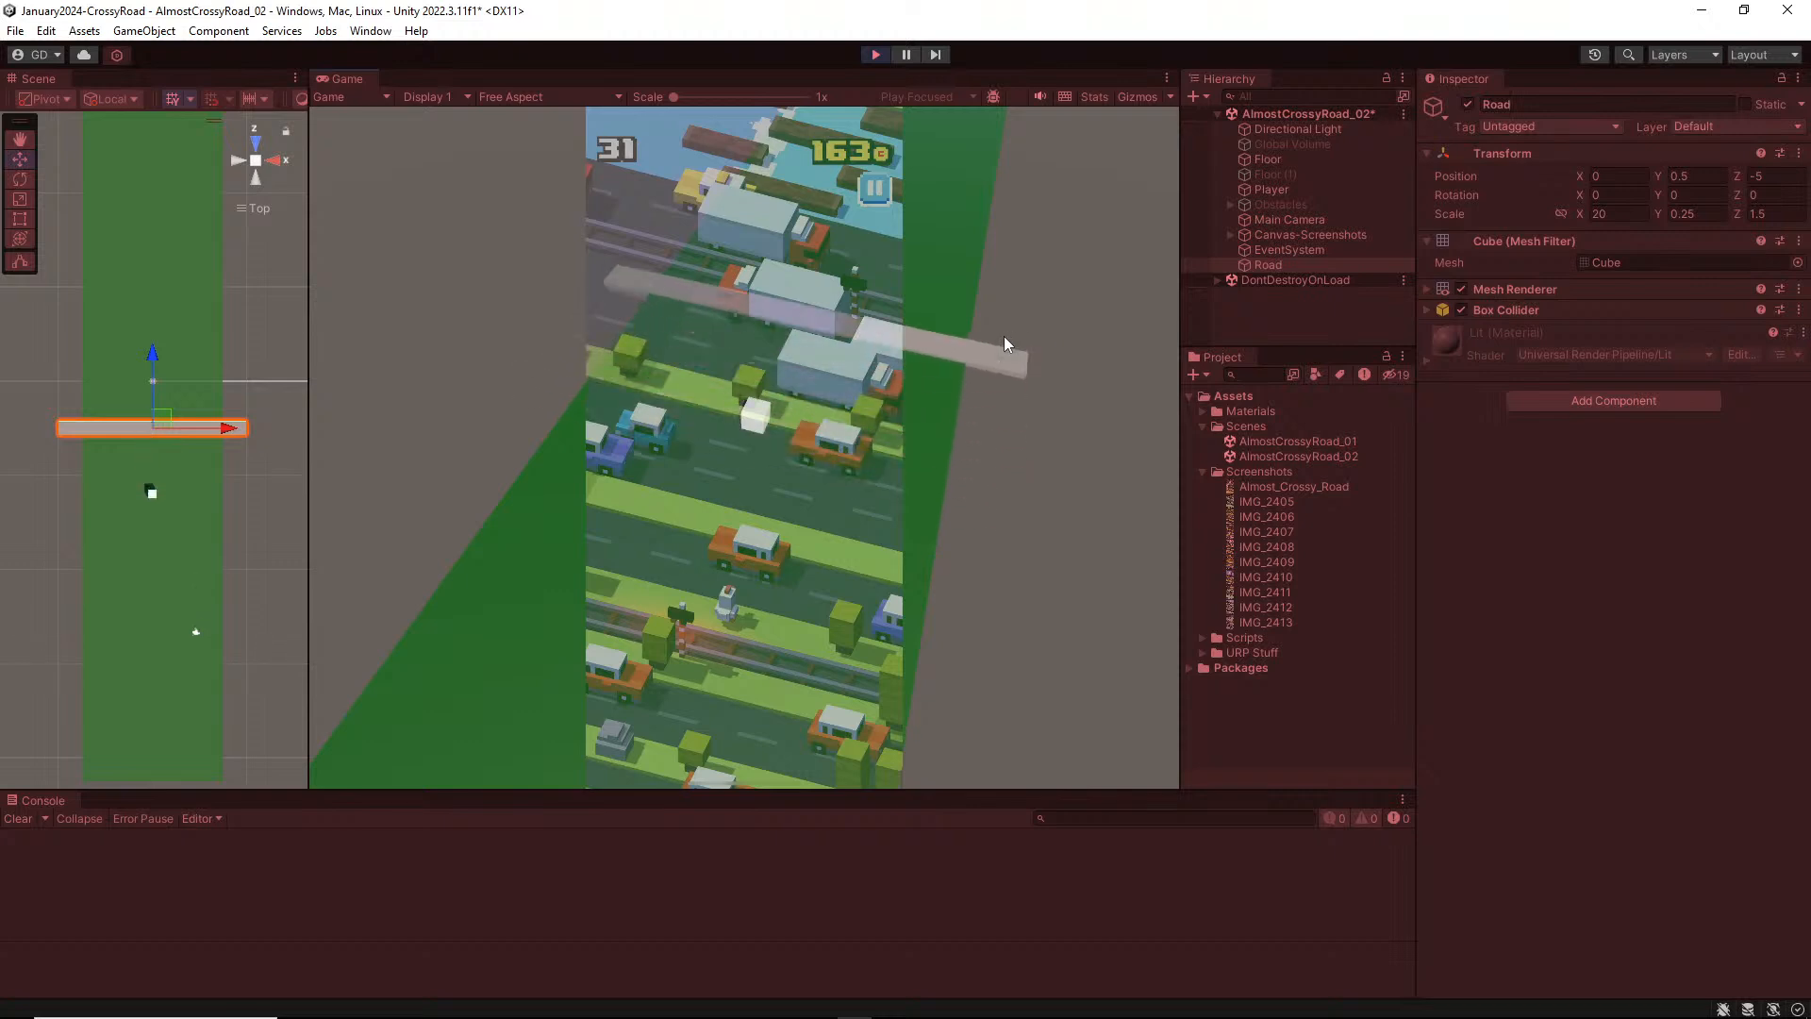
{"action": "left_click", "coordinate": [876, 54]}
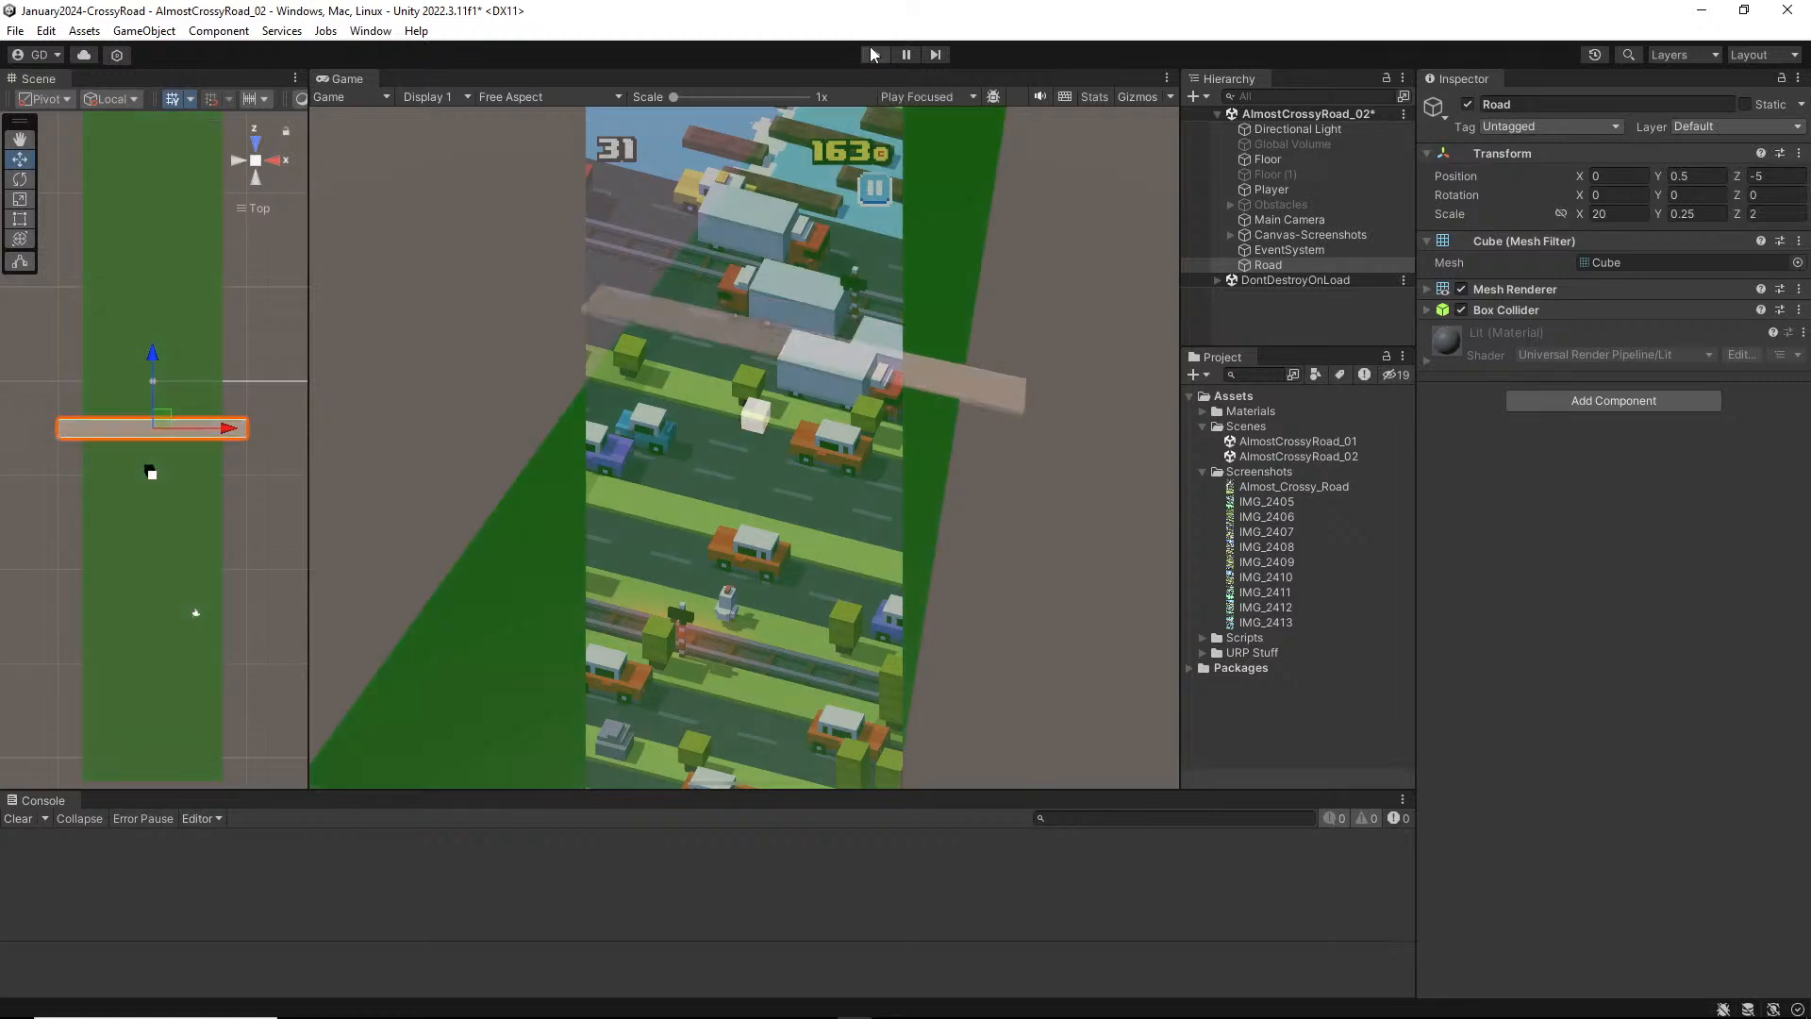
Step: Set the Road's Z scale to 1
{"action": "left_click", "coordinate": [1304, 247]}
{"action": "left_click", "coordinate": [1265, 261]}
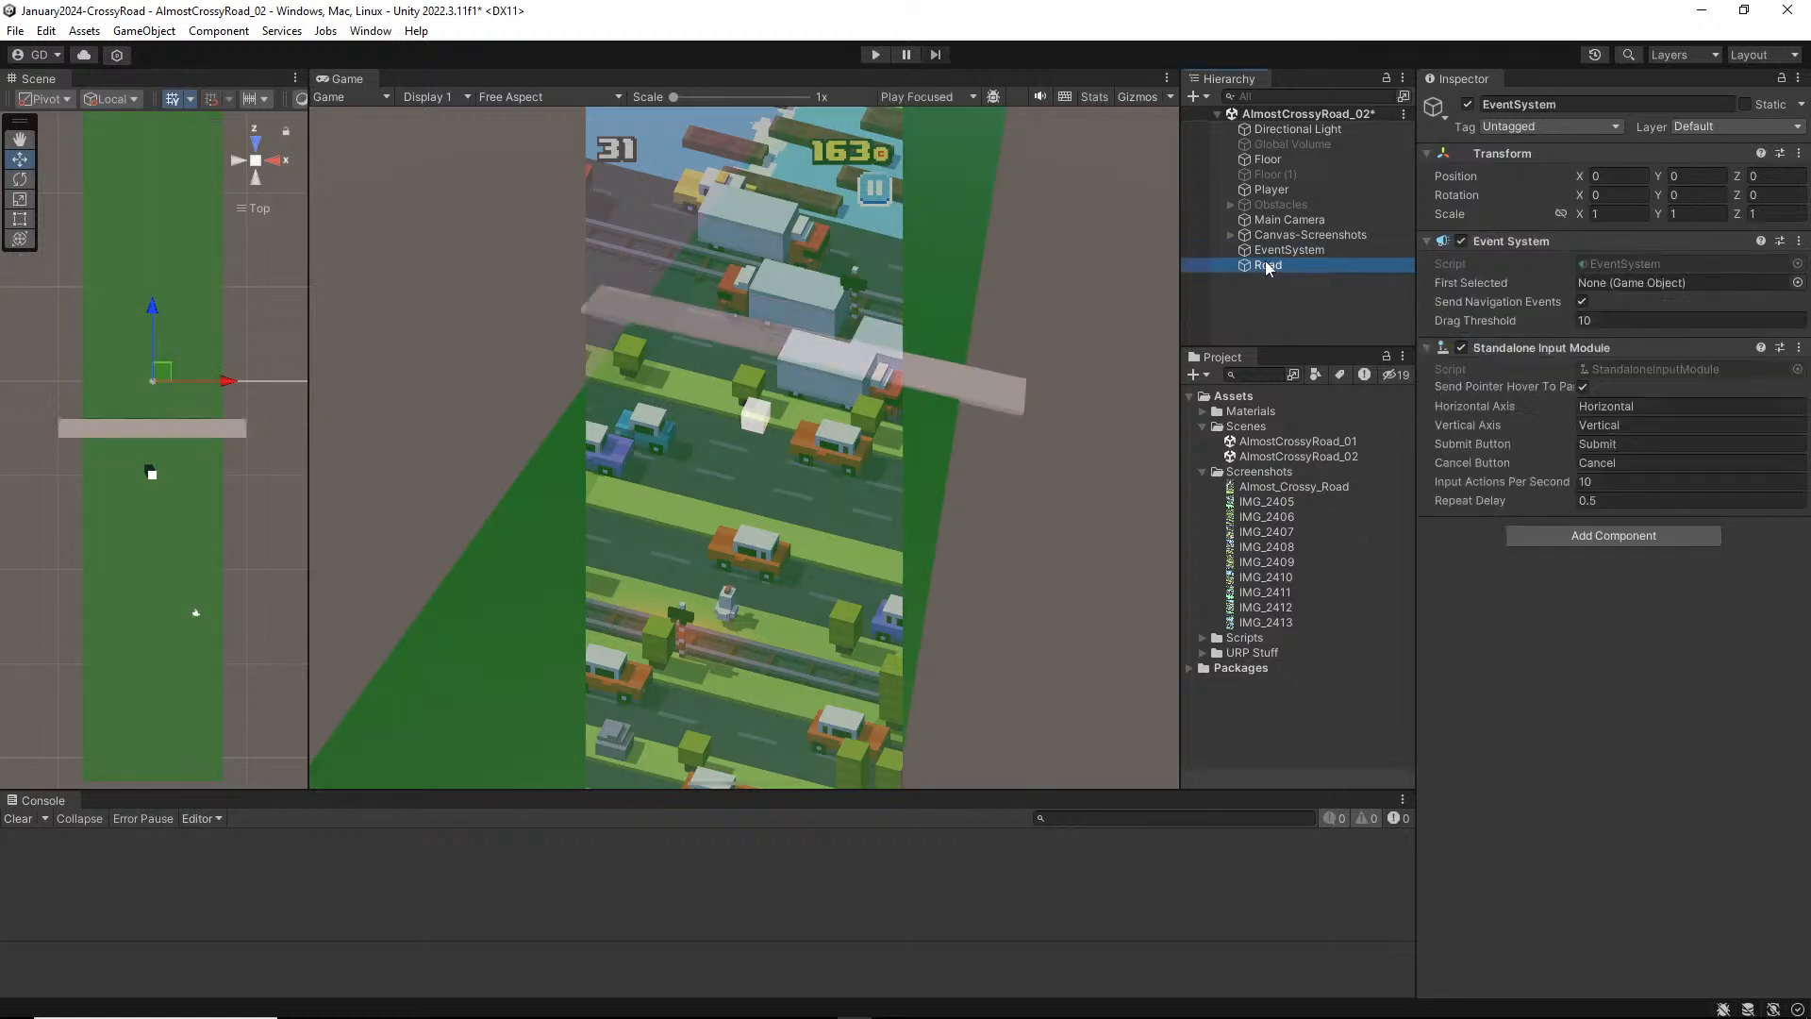
{"action": "left_click", "coordinate": [1806, 215]}
{"action": "type", "text": "1"}
{"action": "key", "text": "Tab"}
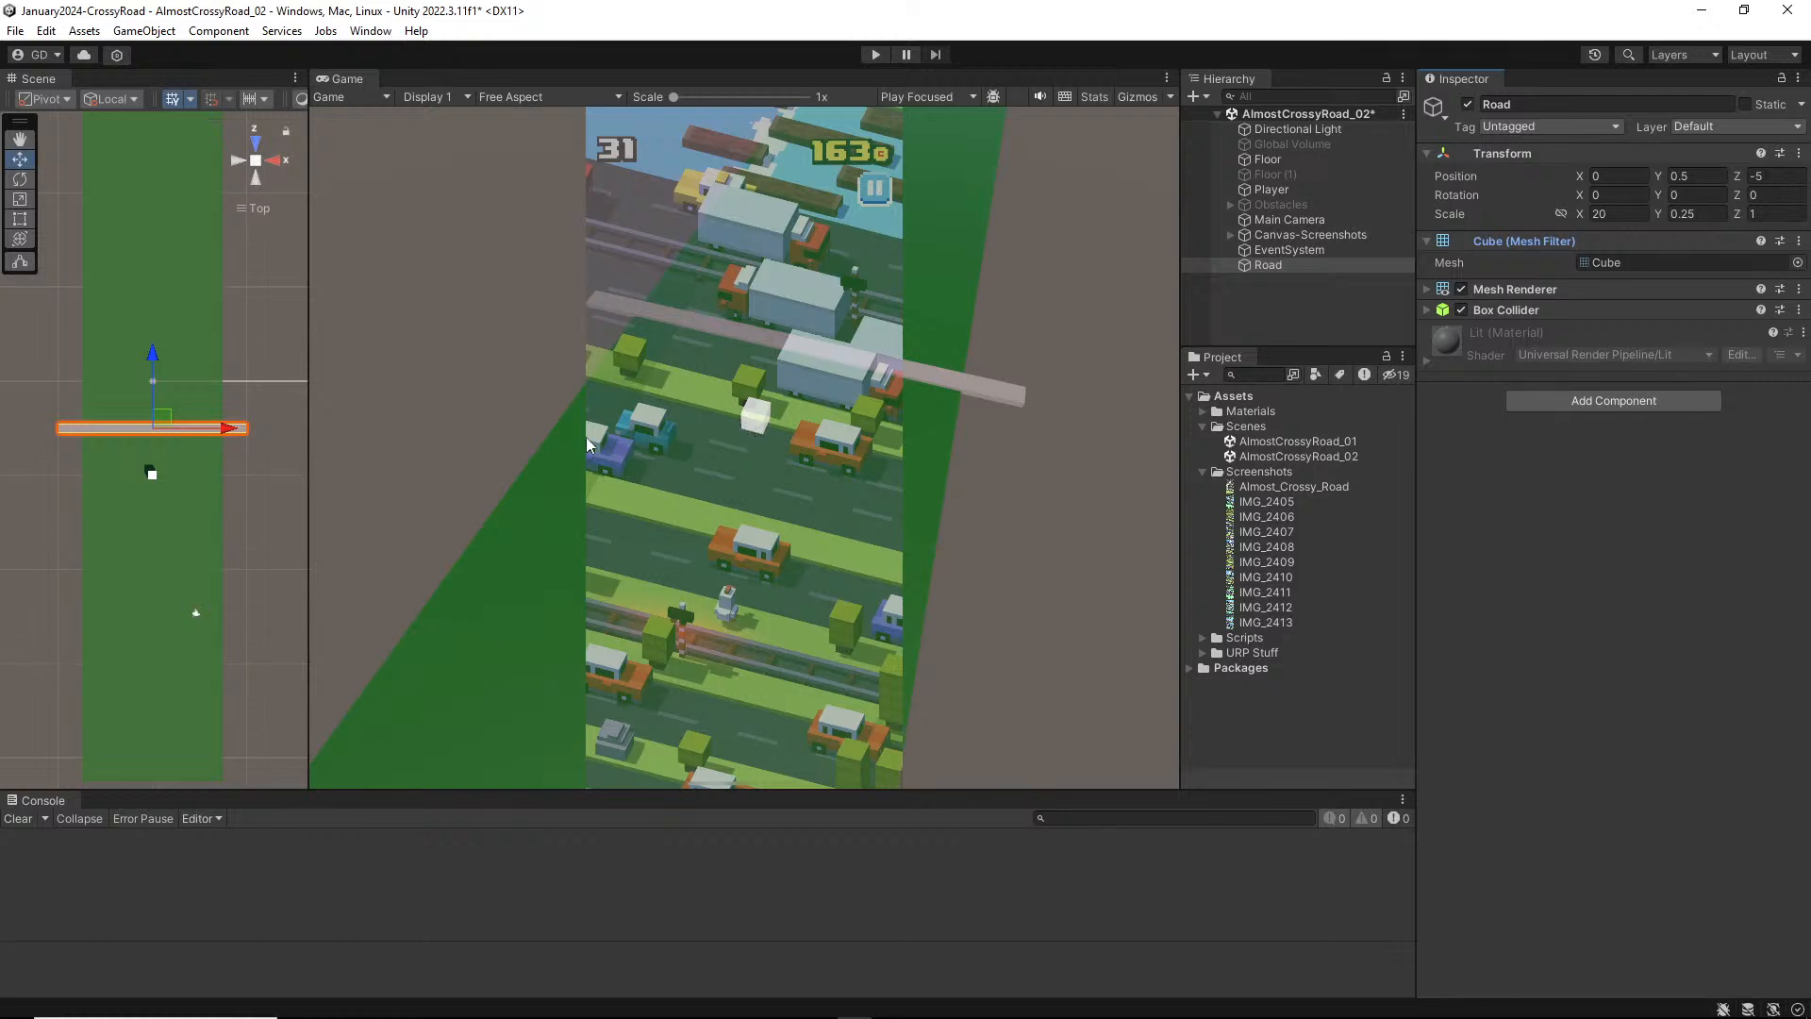
Step: Examine the Main Camera and the Road in the scene view from several angles
{"action": "left_click", "coordinate": [194, 615]}
{"action": "left_click", "coordinate": [196, 613]}
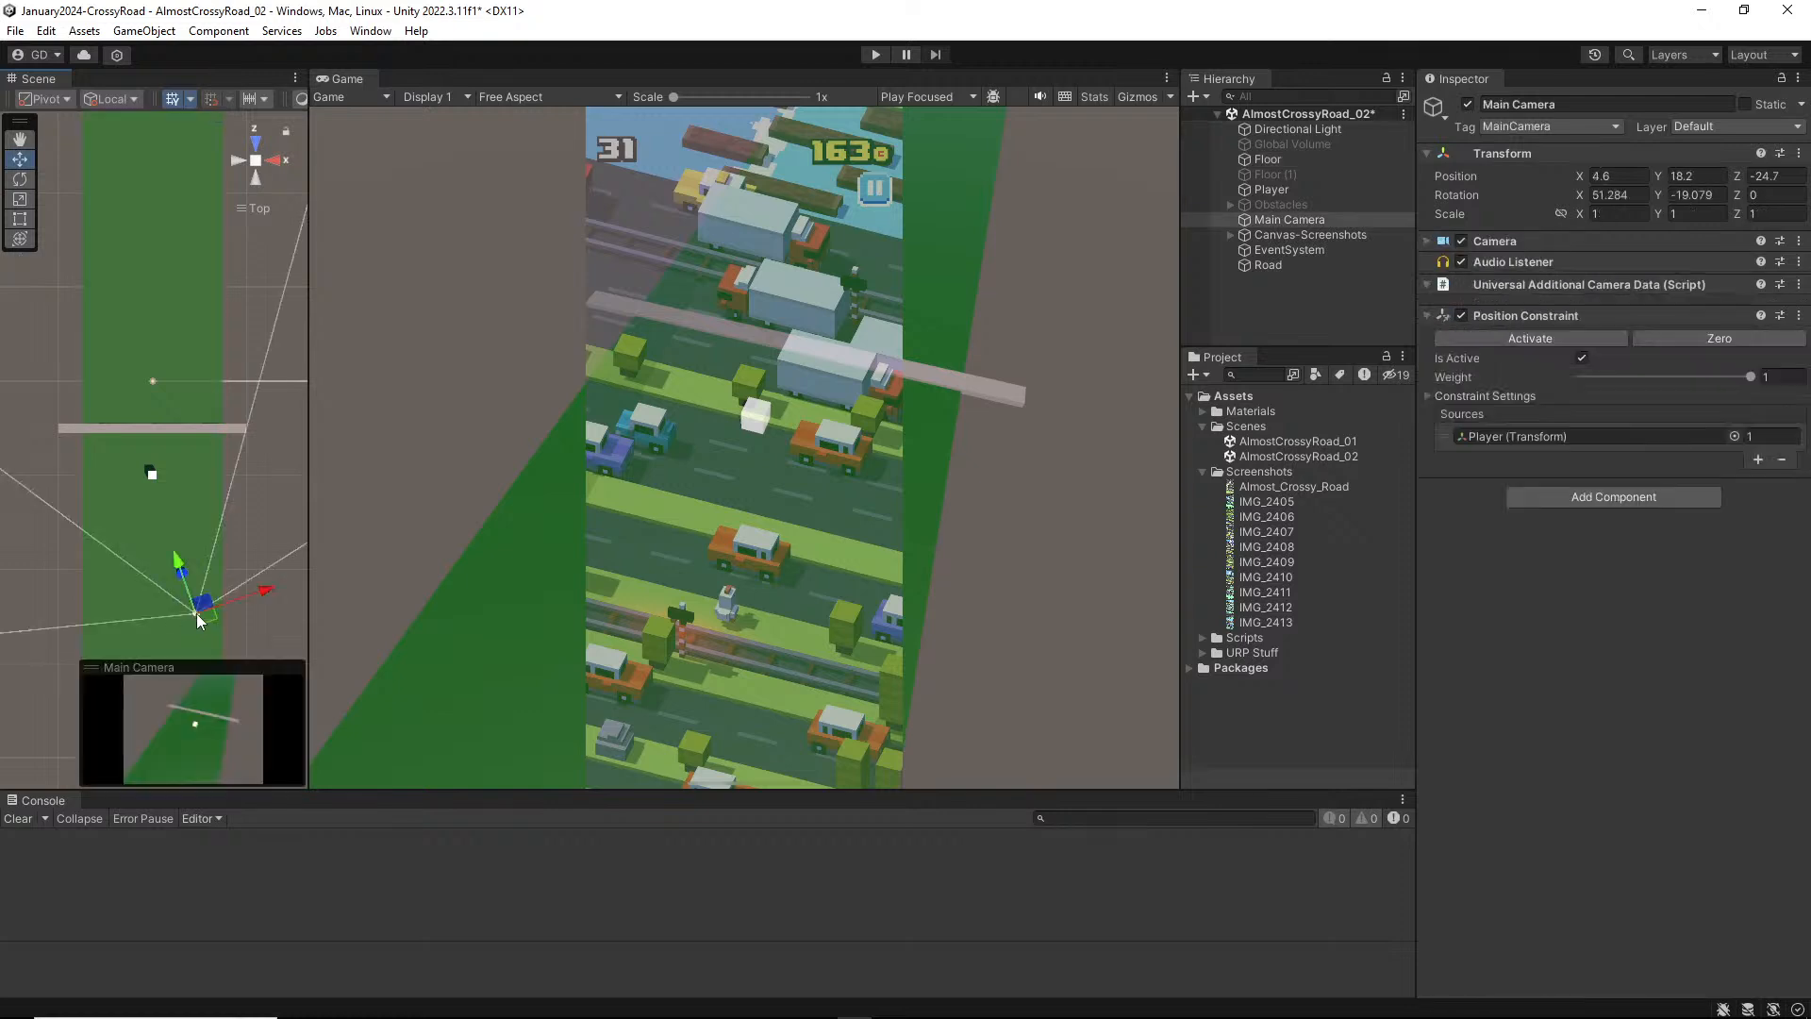
{"action": "left_click_drag", "start_coordinate": [196, 613], "coordinate": [200, 487], "text": "alt"}
{"action": "left_click", "coordinate": [235, 447]}
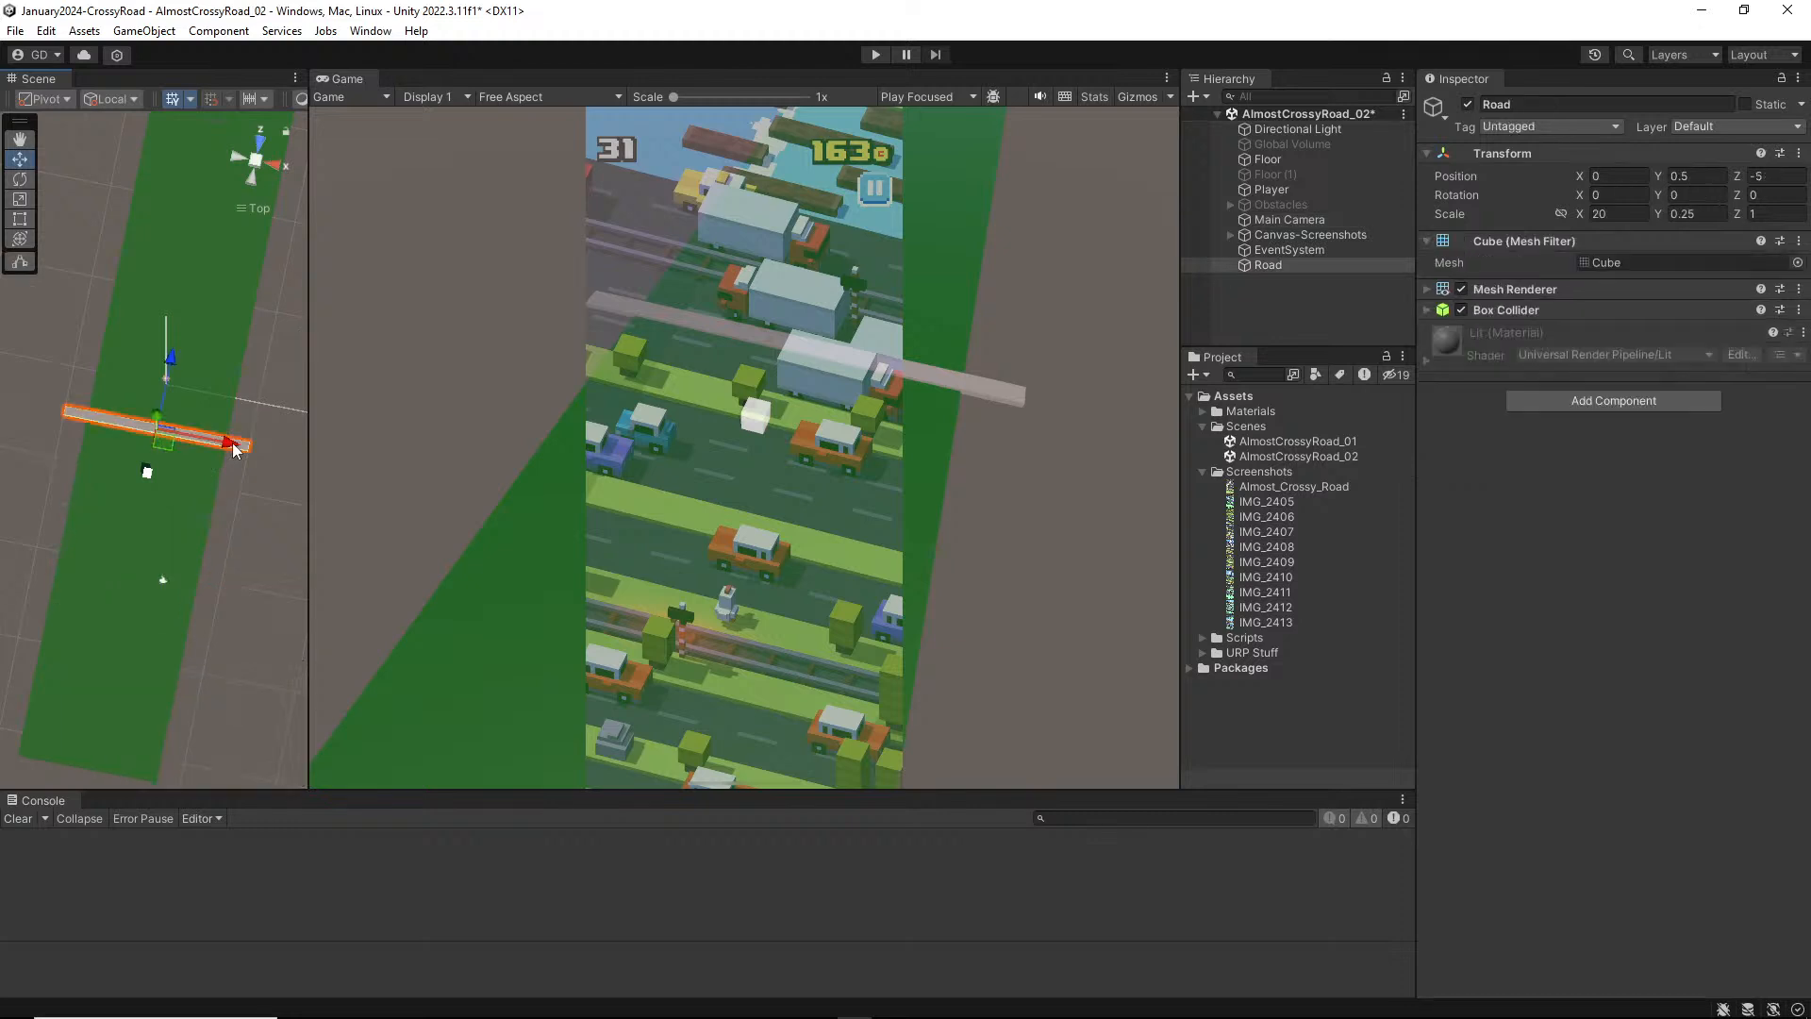
{"action": "mouse_move", "coordinate": [996, 1015]}
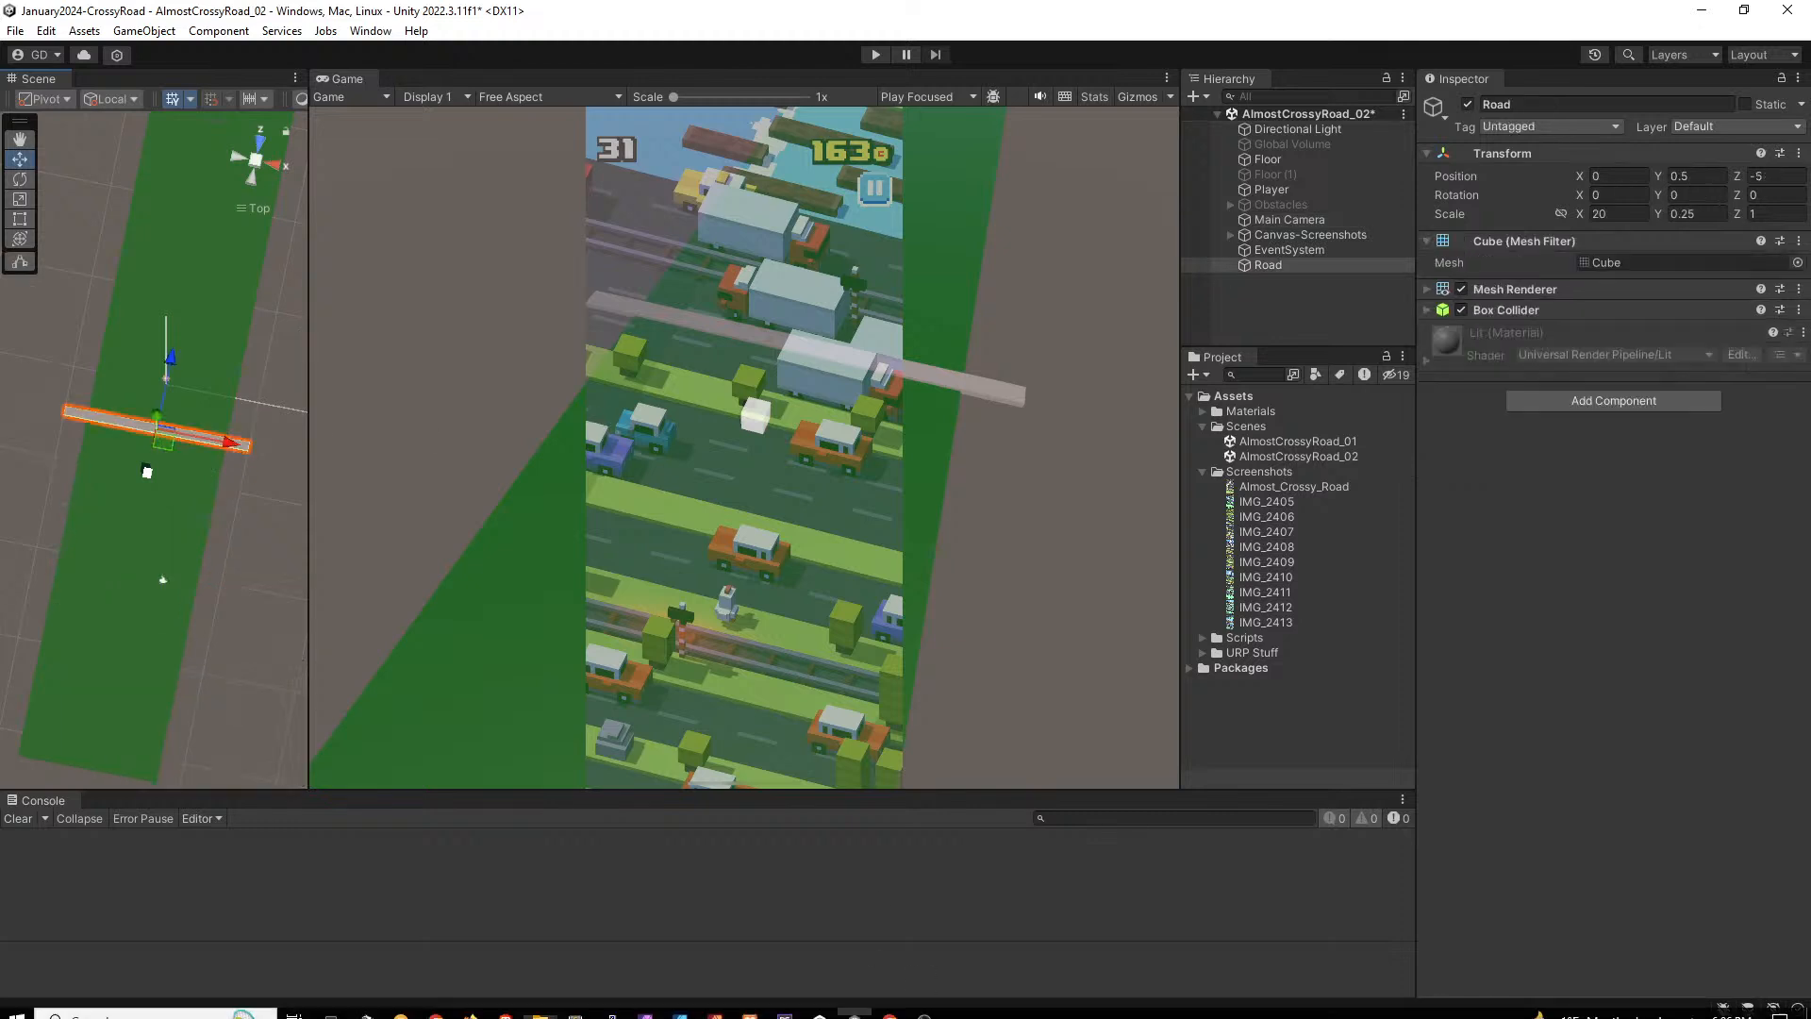
{"action": "mouse_move", "coordinate": [923, 1007]}
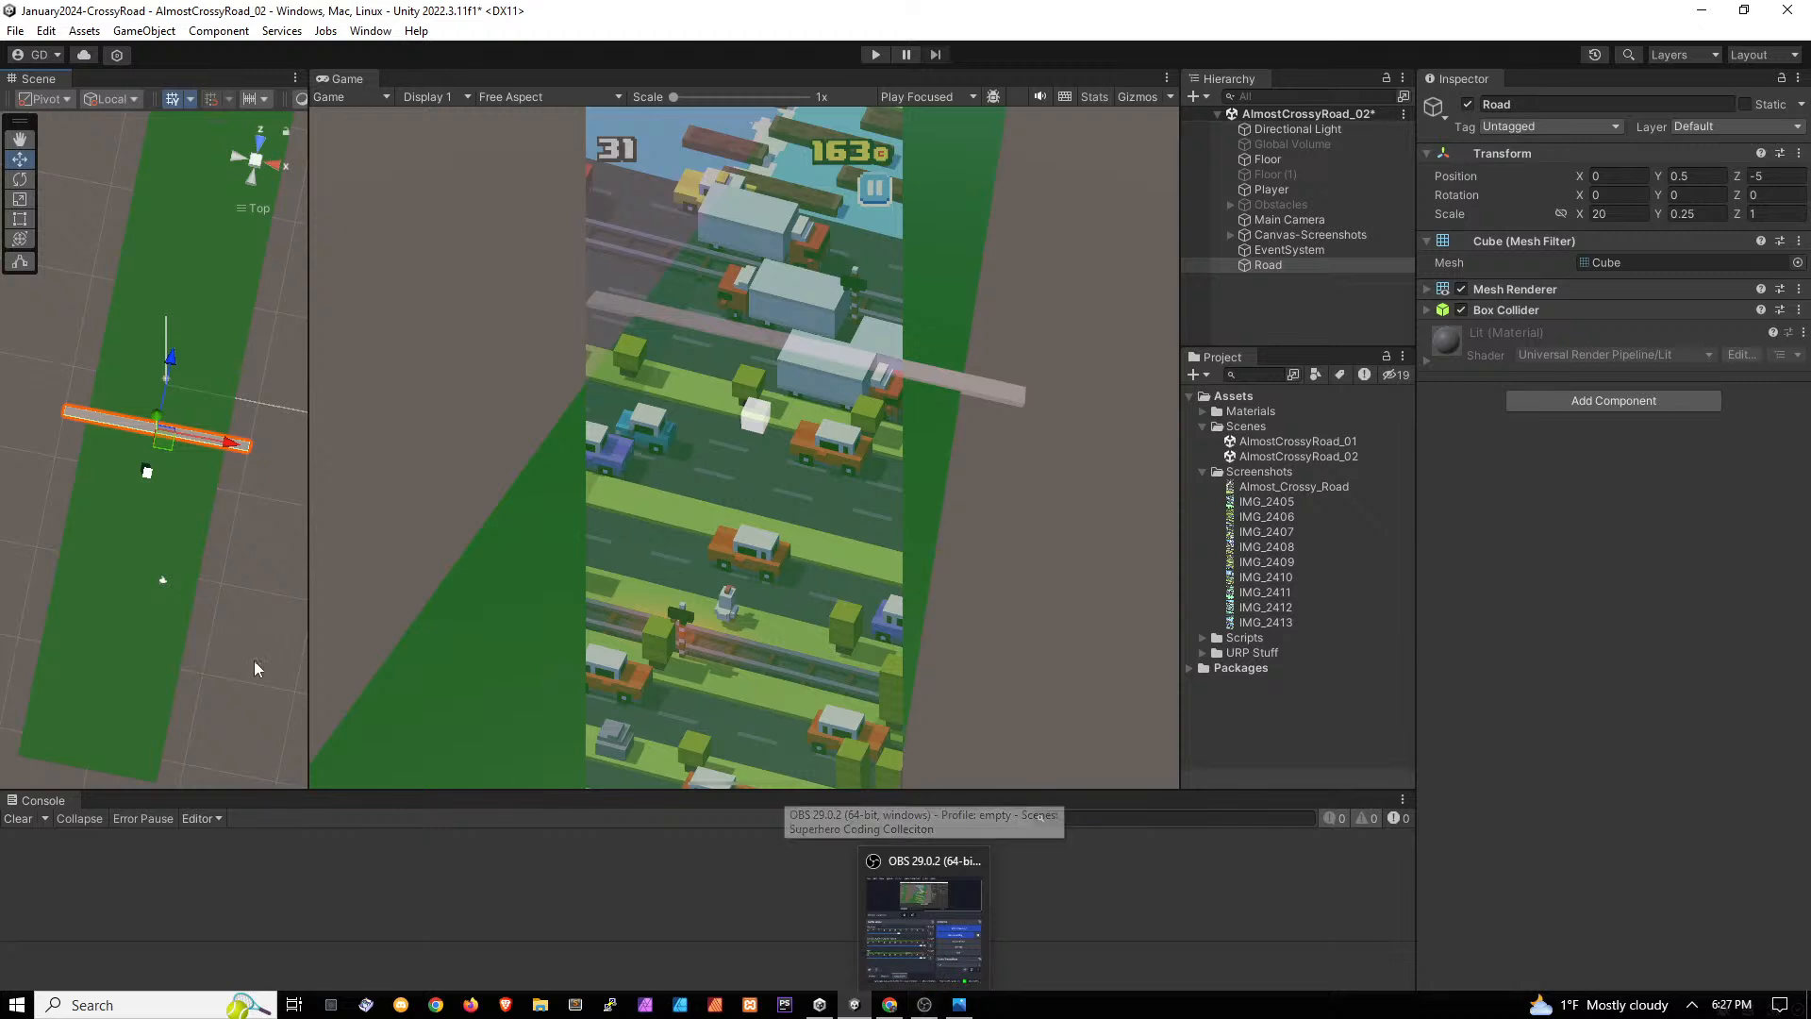
{"action": "left_click_drag", "start_coordinate": [253, 660], "coordinate": [87, 521], "text": "alt"}
{"action": "scroll", "coordinate": [198, 445], "scroll_direction": "up", "scroll_amount": 3}
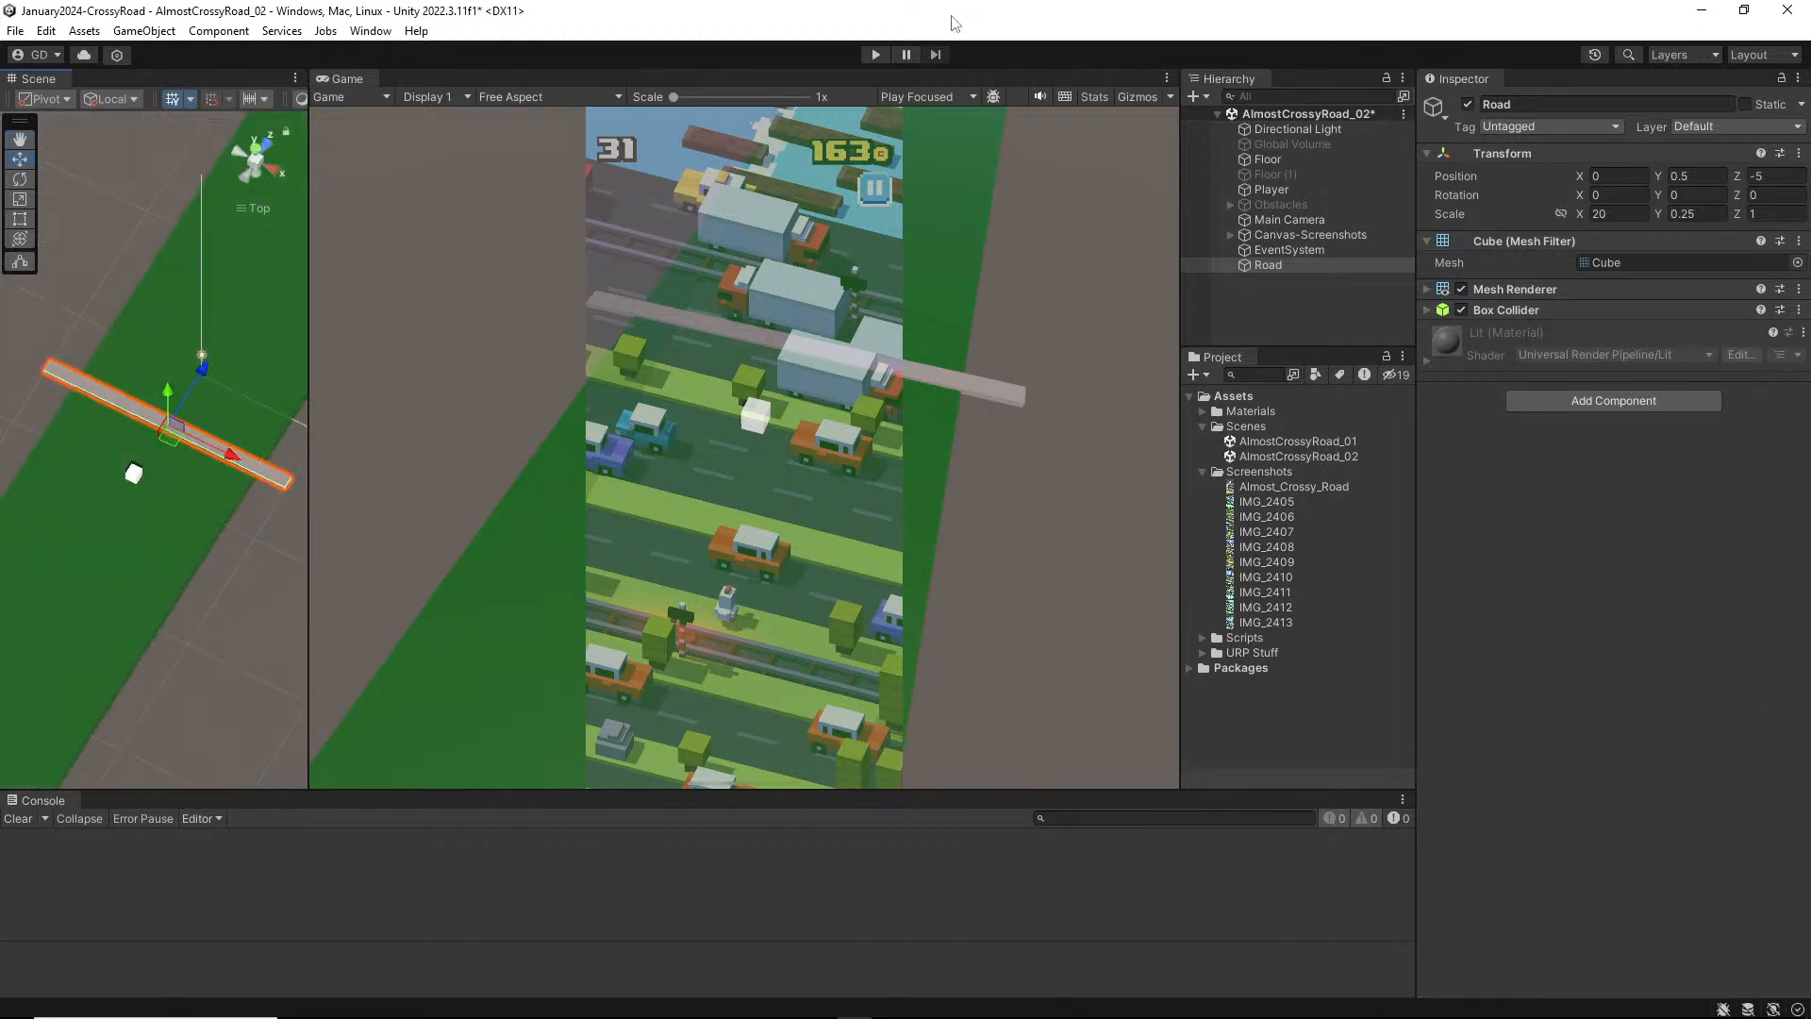
{"action": "left_click", "coordinate": [1291, 249]}
{"action": "left_click", "coordinate": [1273, 264]}
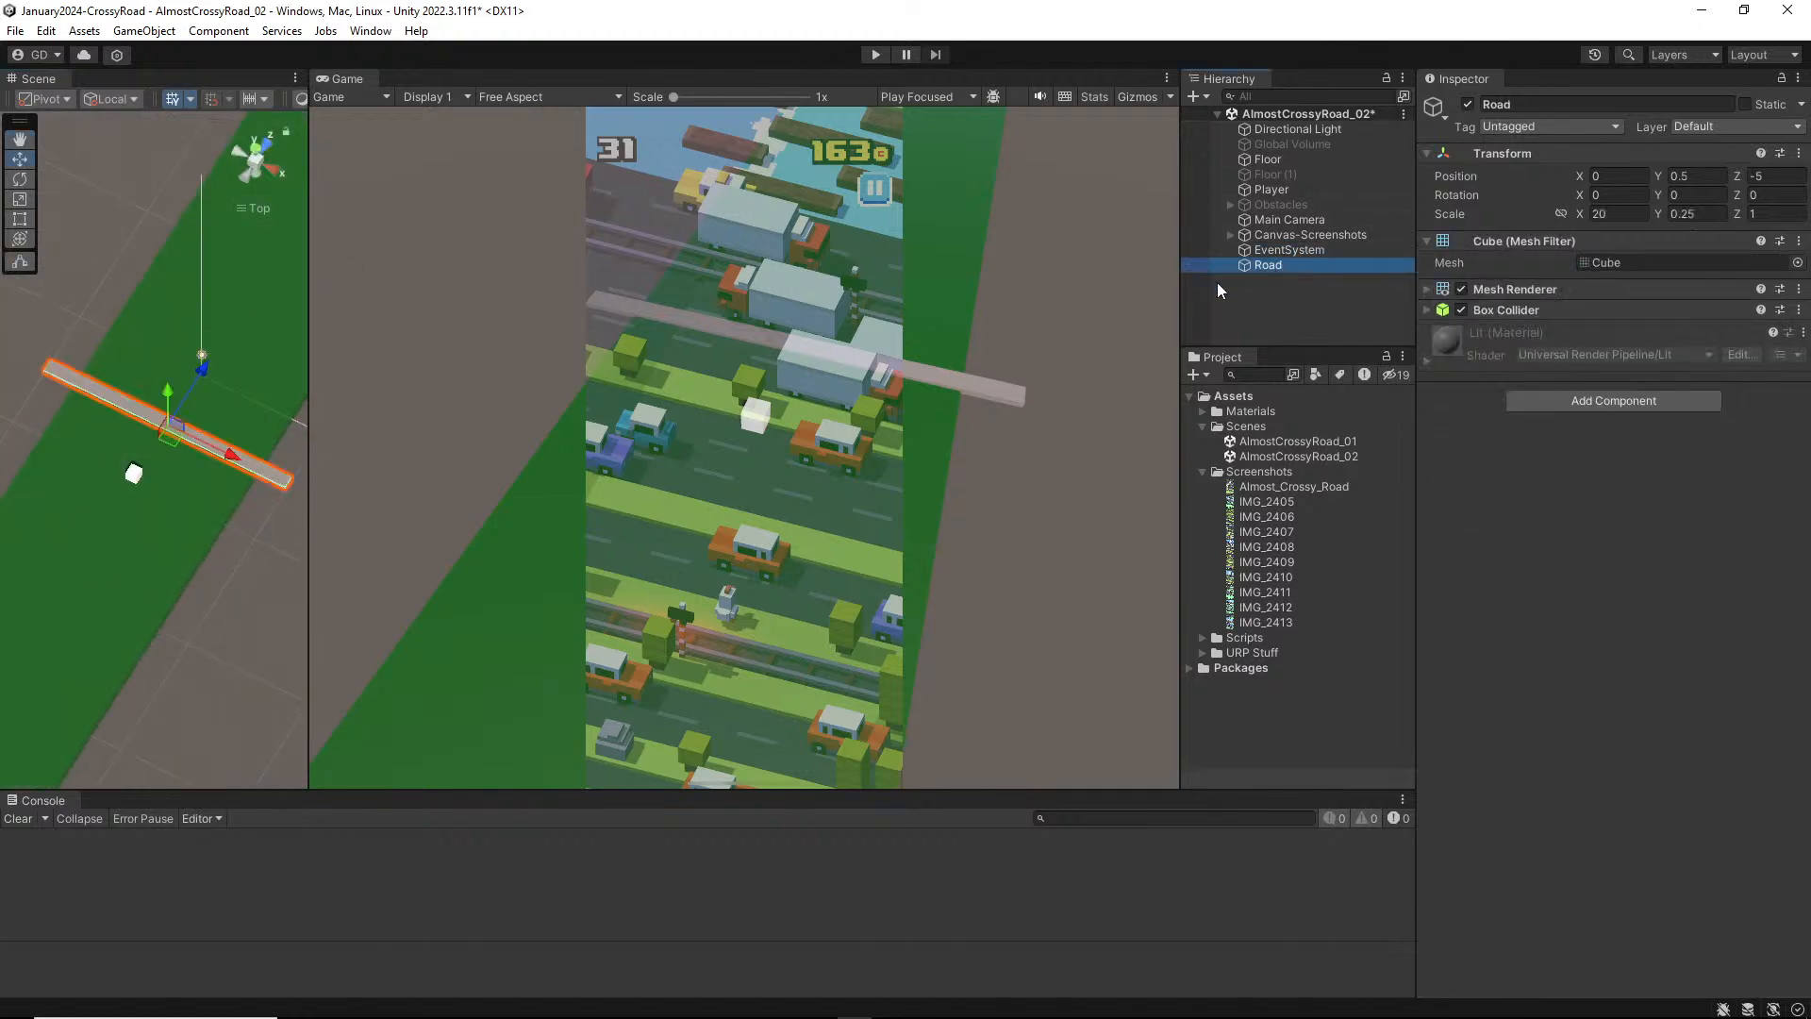
{"action": "key", "text": "ctrl+d"}
{"action": "mouse_move", "coordinate": [205, 374]}
{"action": "left_mouse_down"}
{"action": "mouse_move", "coordinate": [165, 403]}
{"action": "mouse_move", "coordinate": [201, 381]}
{"action": "left_mouse_up"}
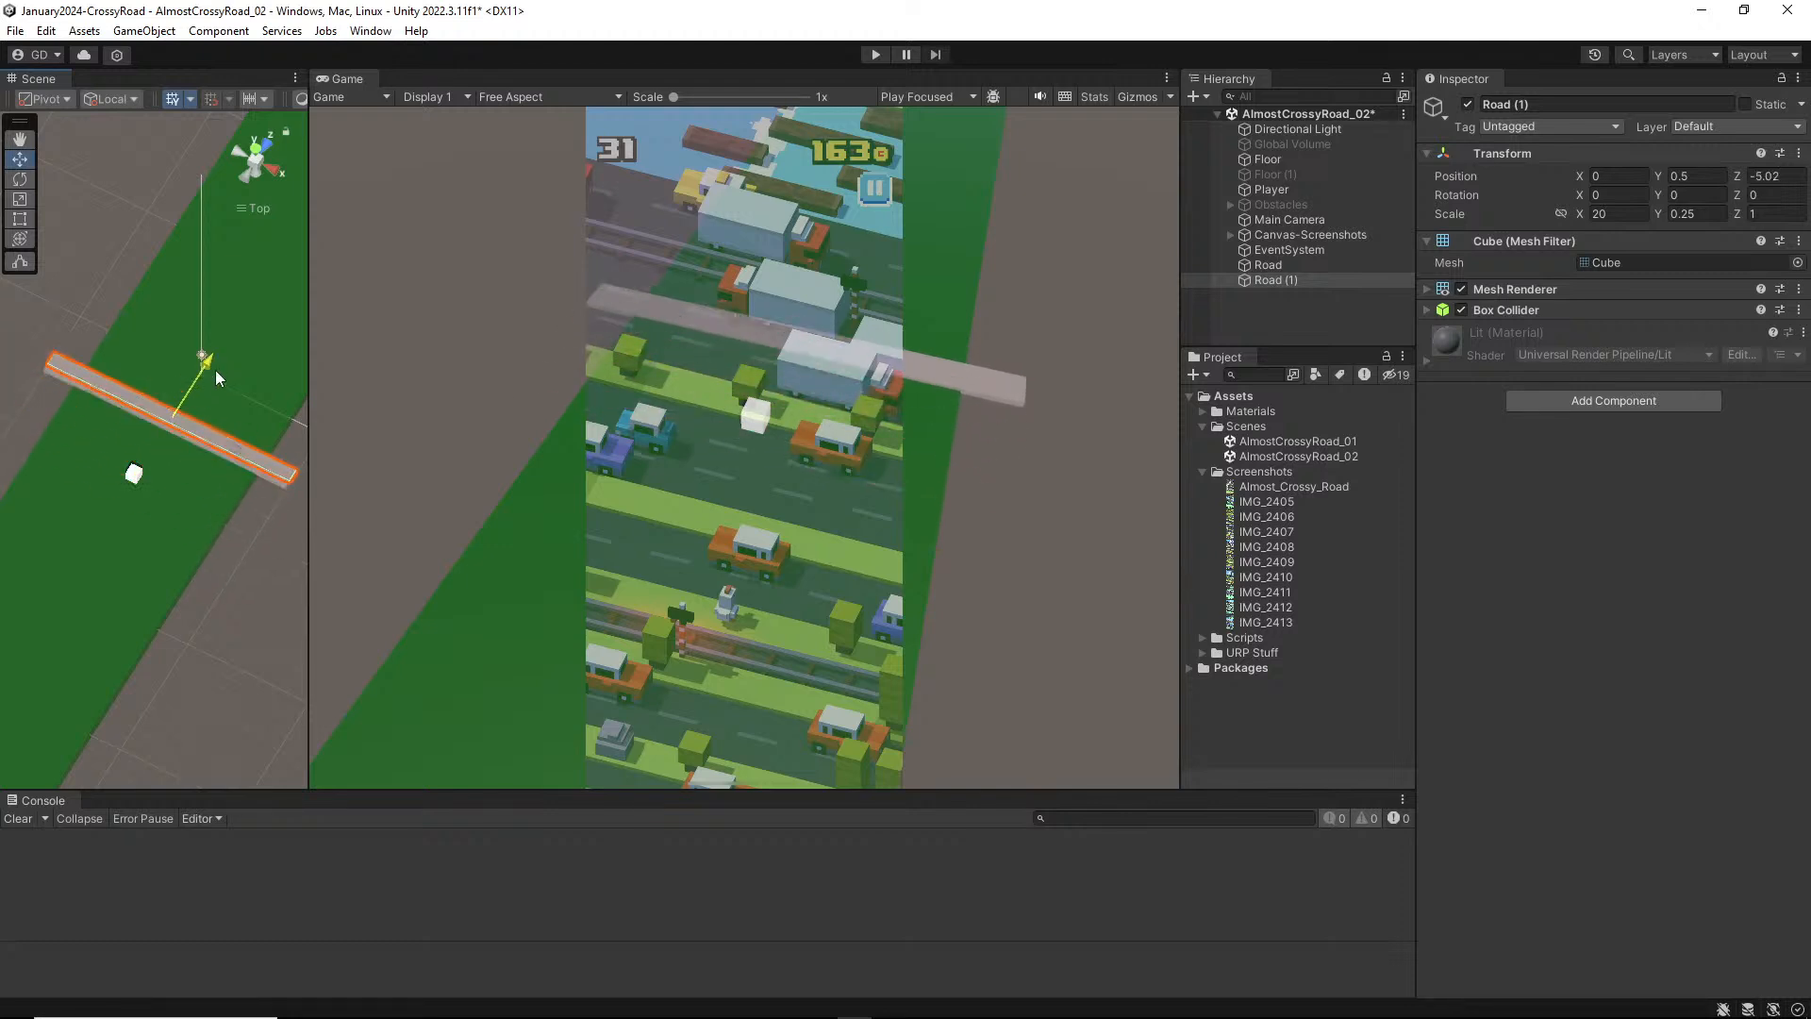
{"action": "left_click", "coordinate": [1305, 277]}
{"action": "key", "text": "Delete"}
Step: Duplicate the Road and offset the copy by +2 along Z, to a Z position of -3
{"action": "left_click", "coordinate": [1298, 269]}
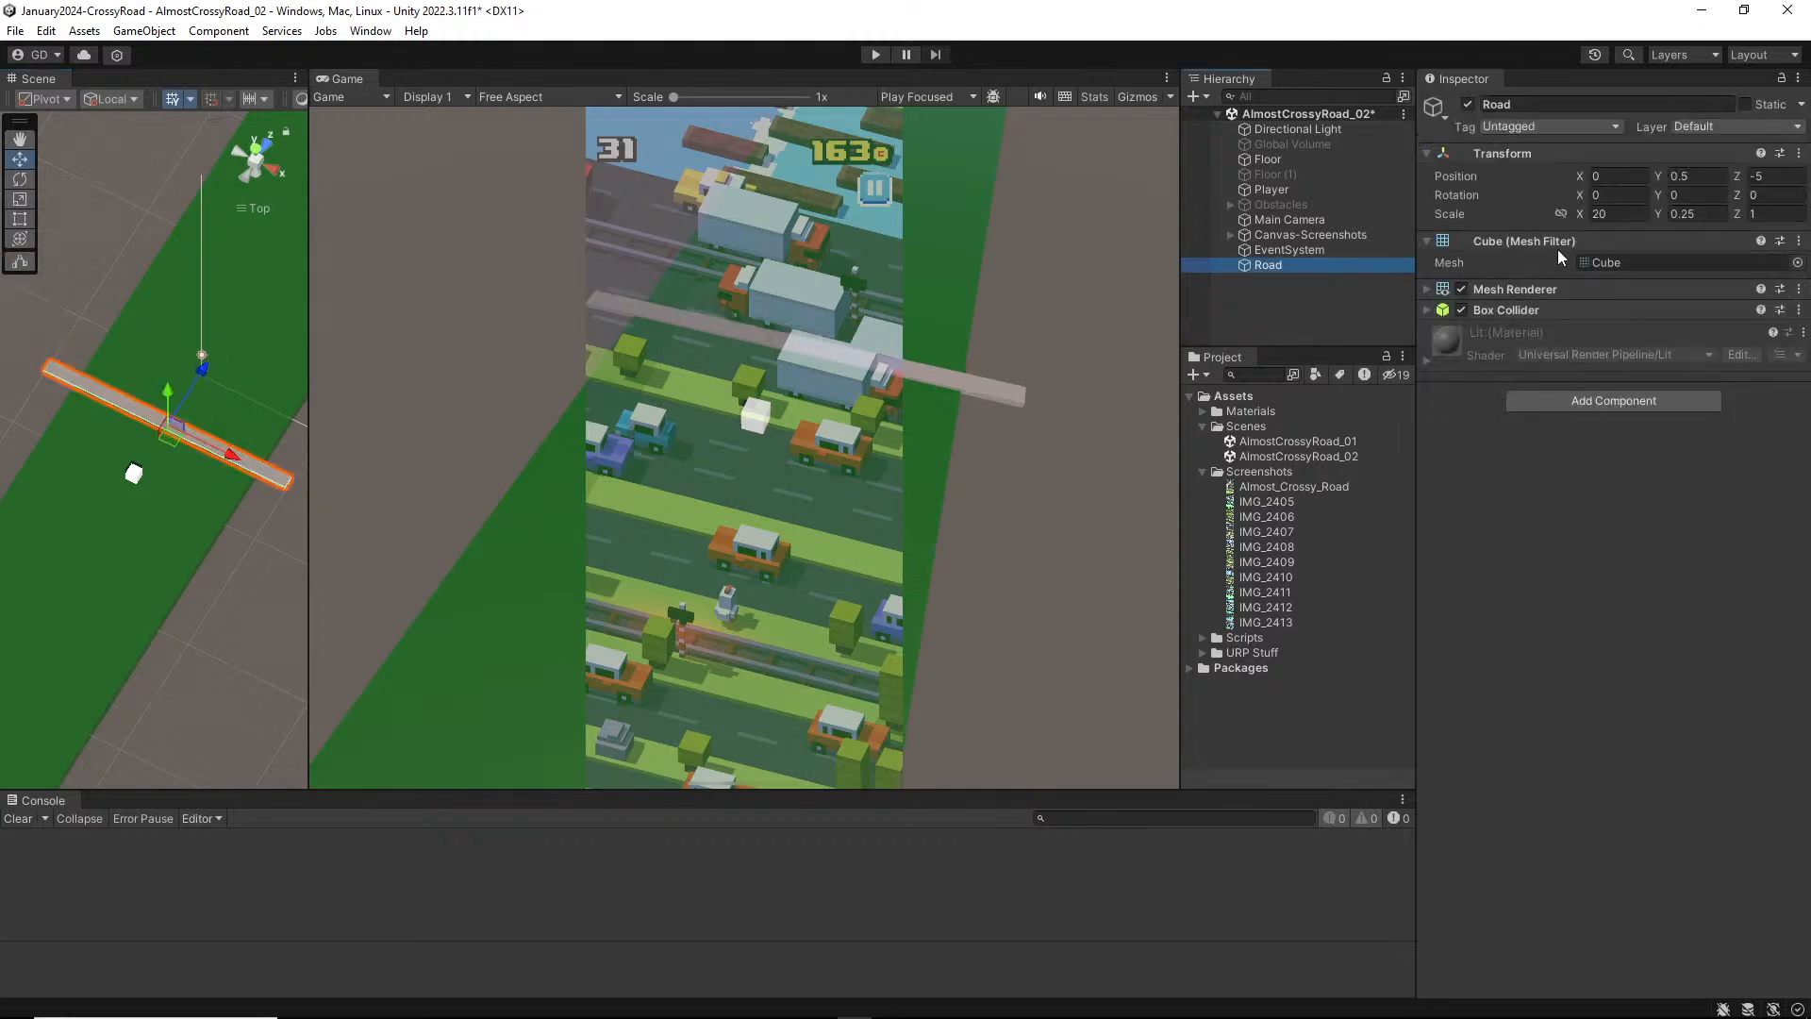
{"action": "key", "text": "ctrl+d"}
{"action": "left_click", "coordinate": [1788, 177]}
{"action": "type", "text": "-5"}
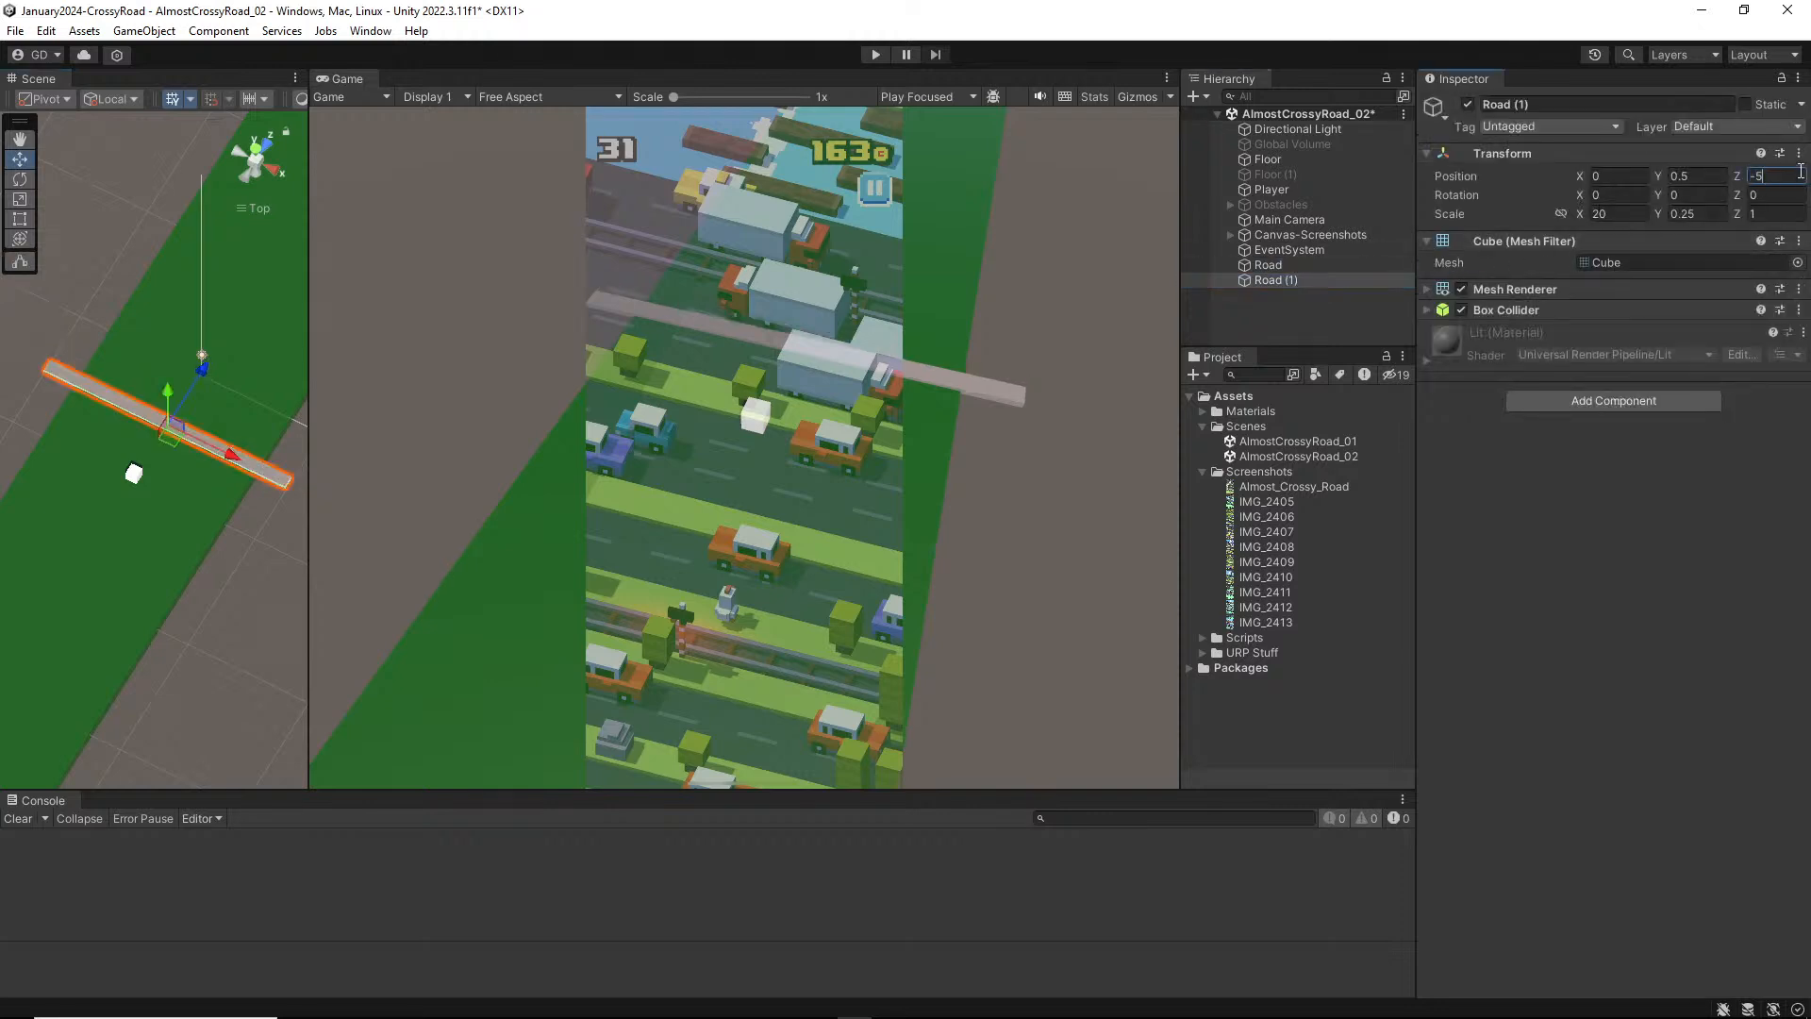
{"action": "key", "text": "Return"}
{"action": "type", "text": "+2"}
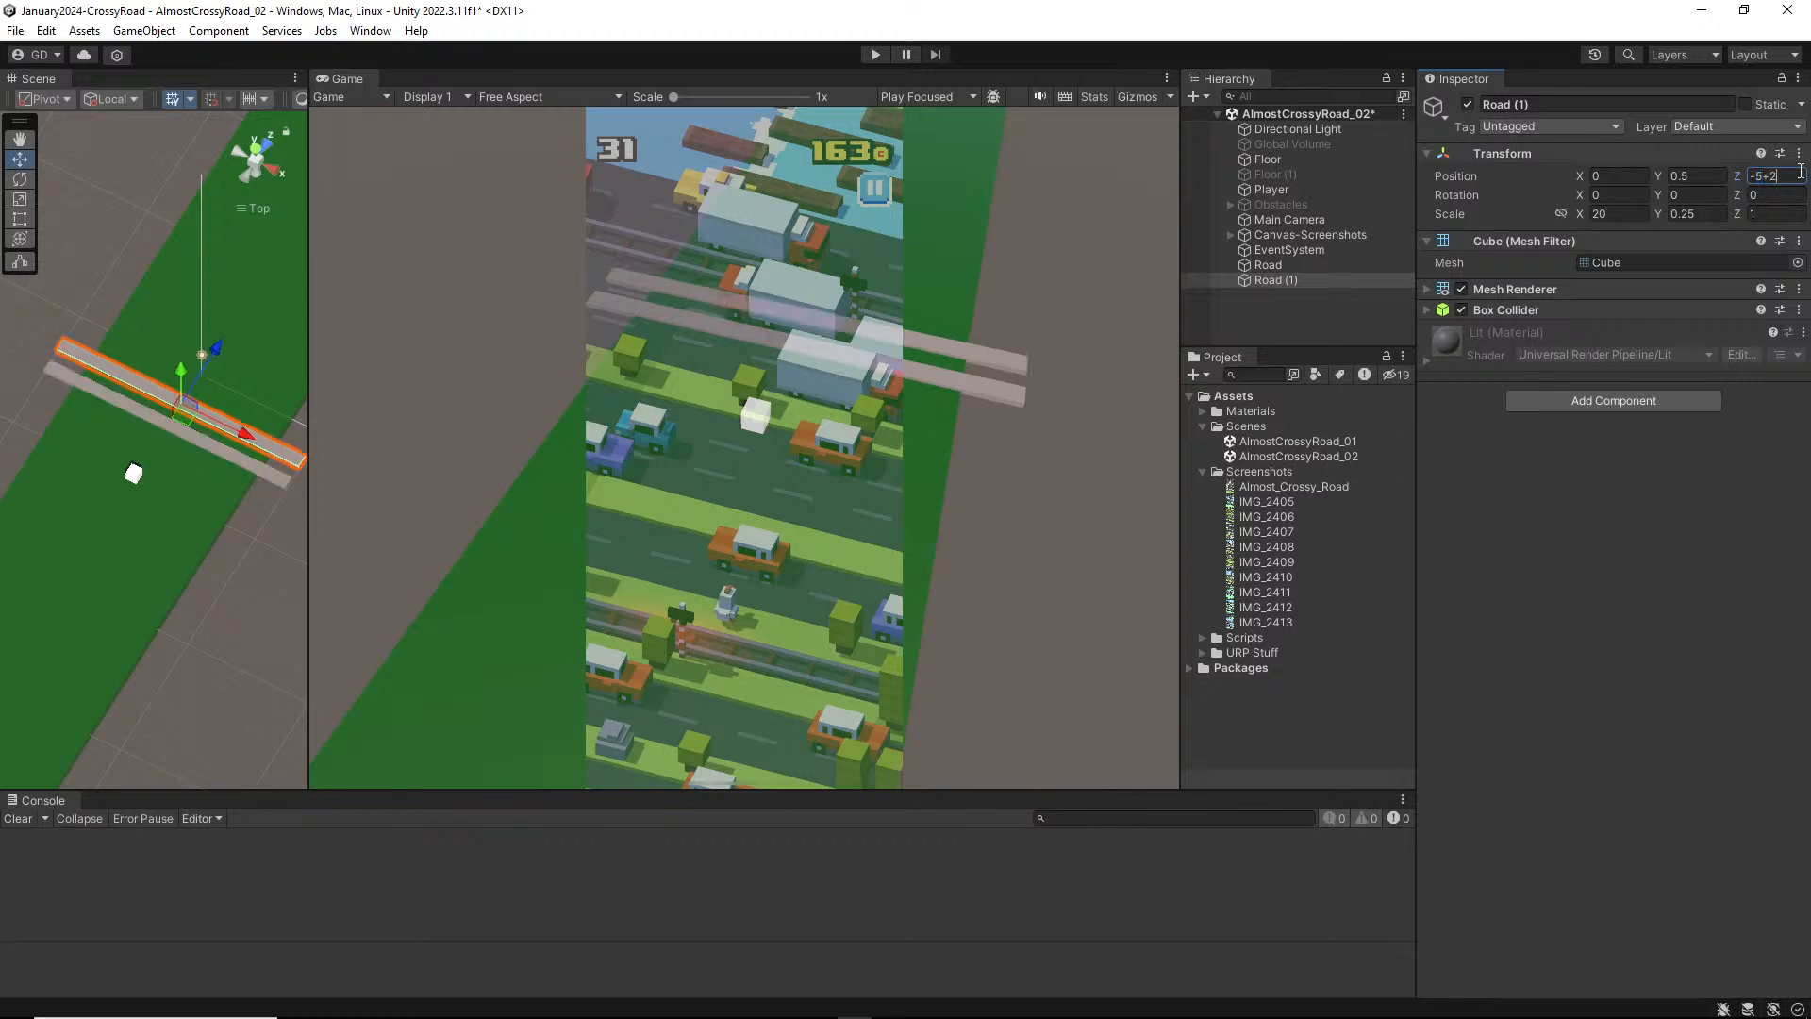
{"action": "key", "text": "Return"}
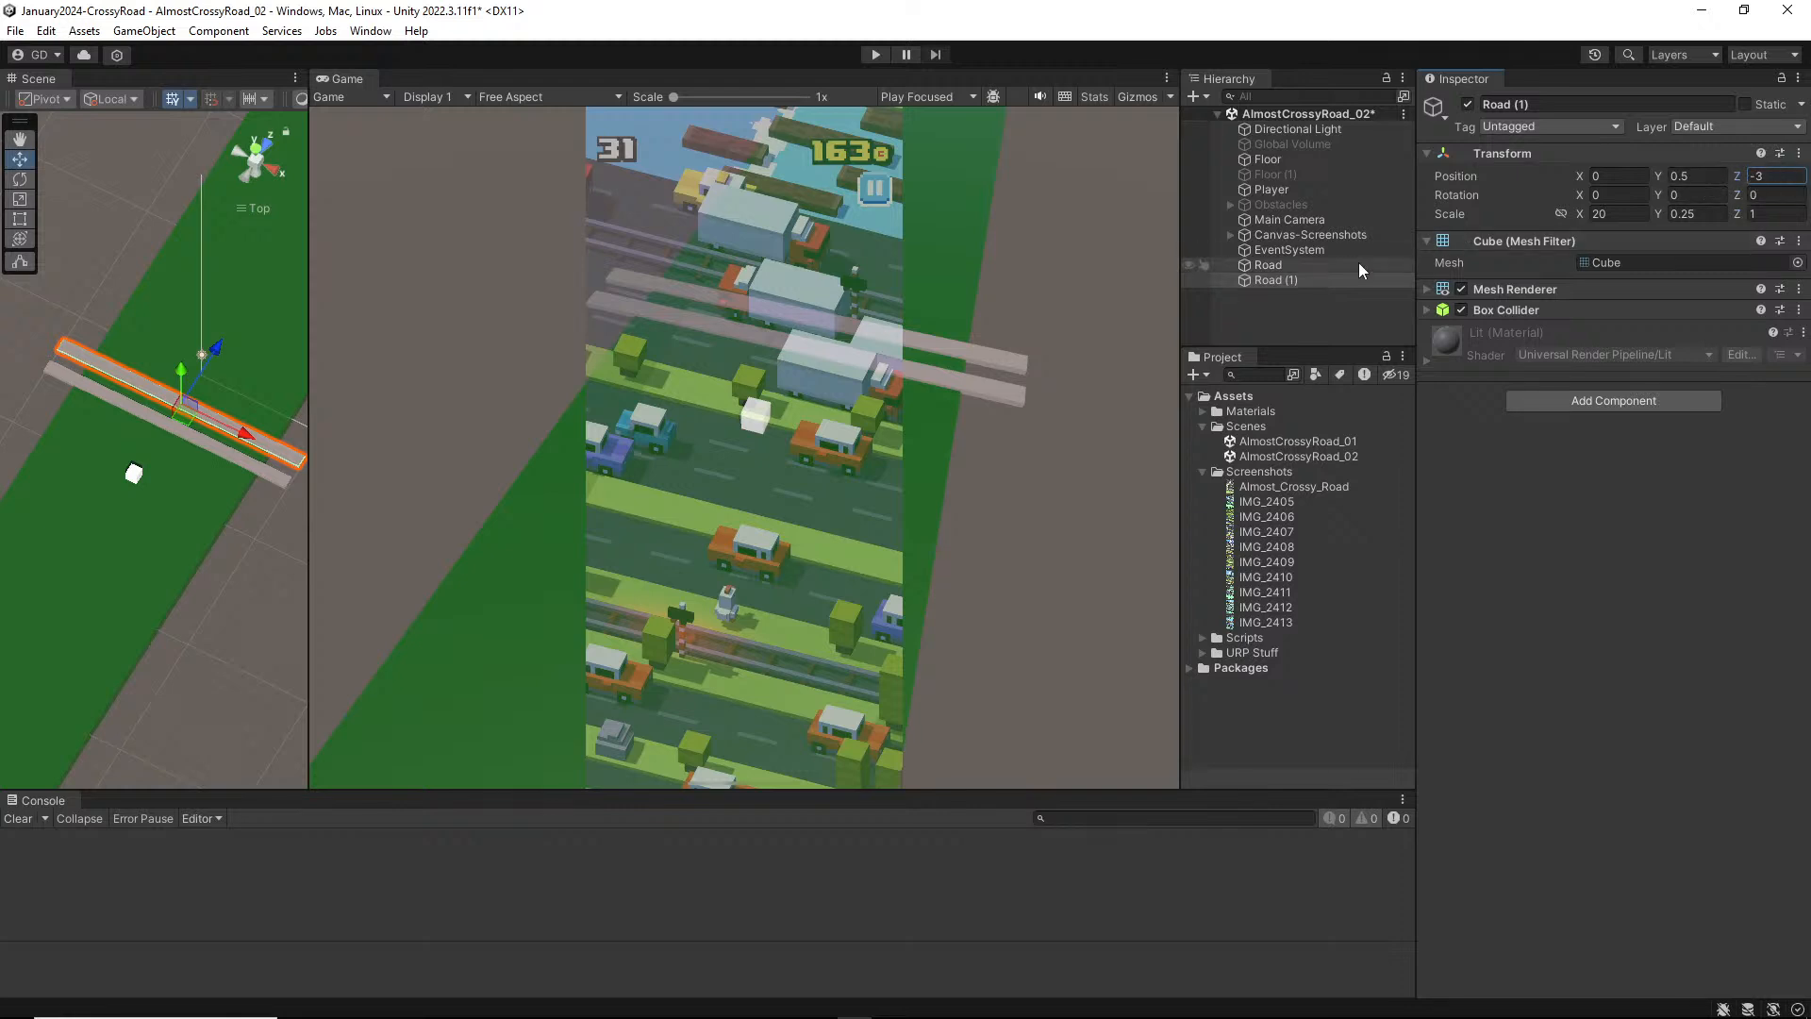
Step: Duplicate the road strip at Z -3 and set the copy's Z position to 2, after trying 0
{"action": "left_click", "coordinate": [1303, 279]}
{"action": "key", "text": "ctrl+d"}
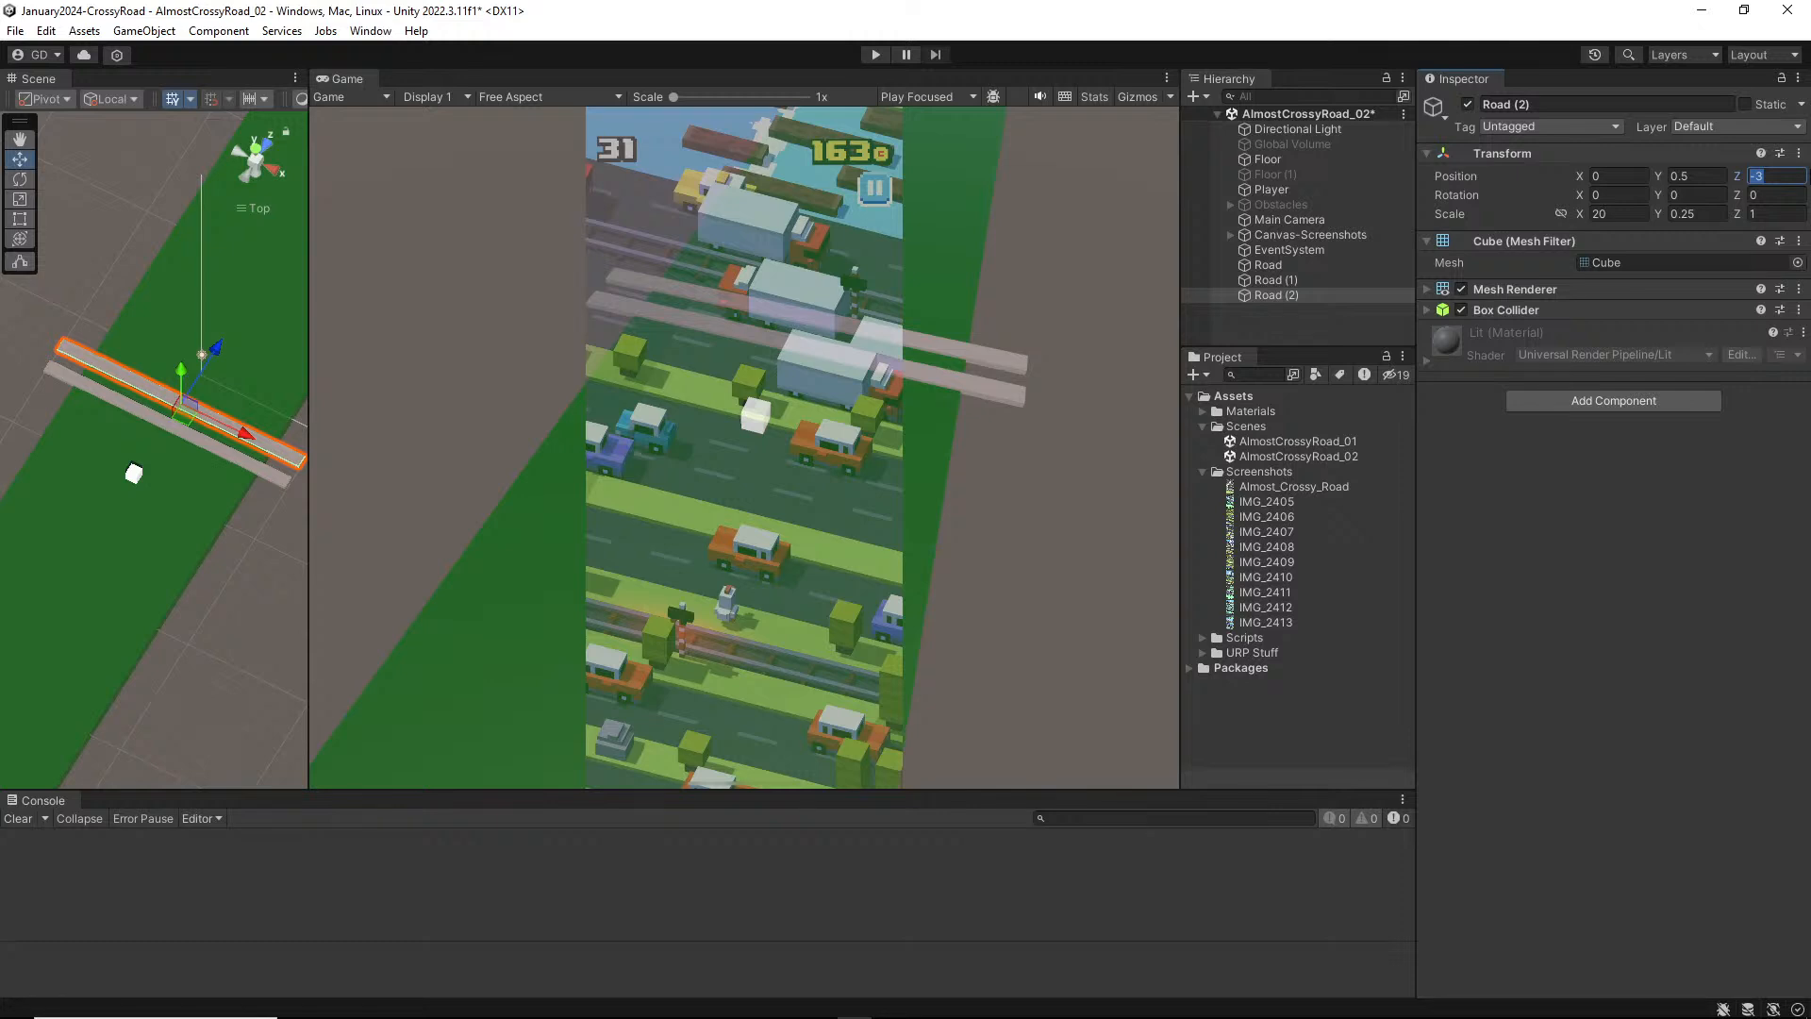
{"action": "left_click", "coordinate": [1763, 176]}
{"action": "key", "text": "BackSpace"}
{"action": "key", "text": "BackSpace"}
{"action": "type", "text": "0"}
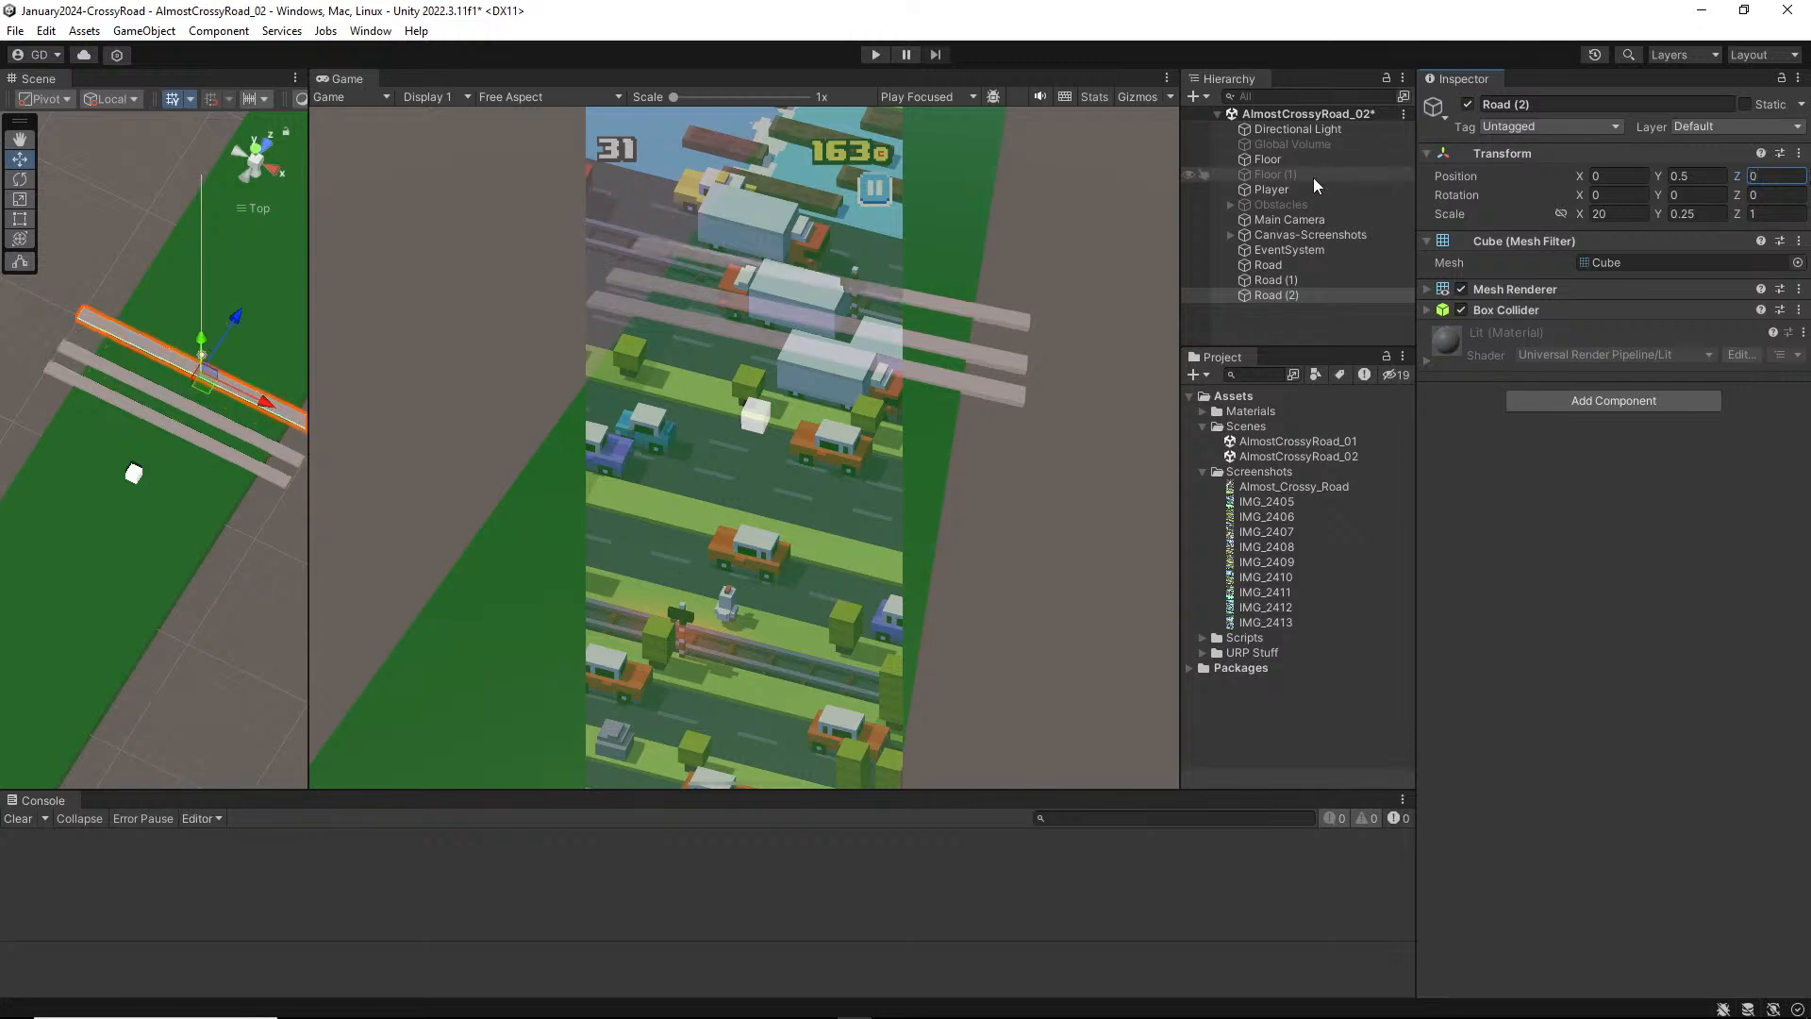
{"action": "type", "text": "2"}
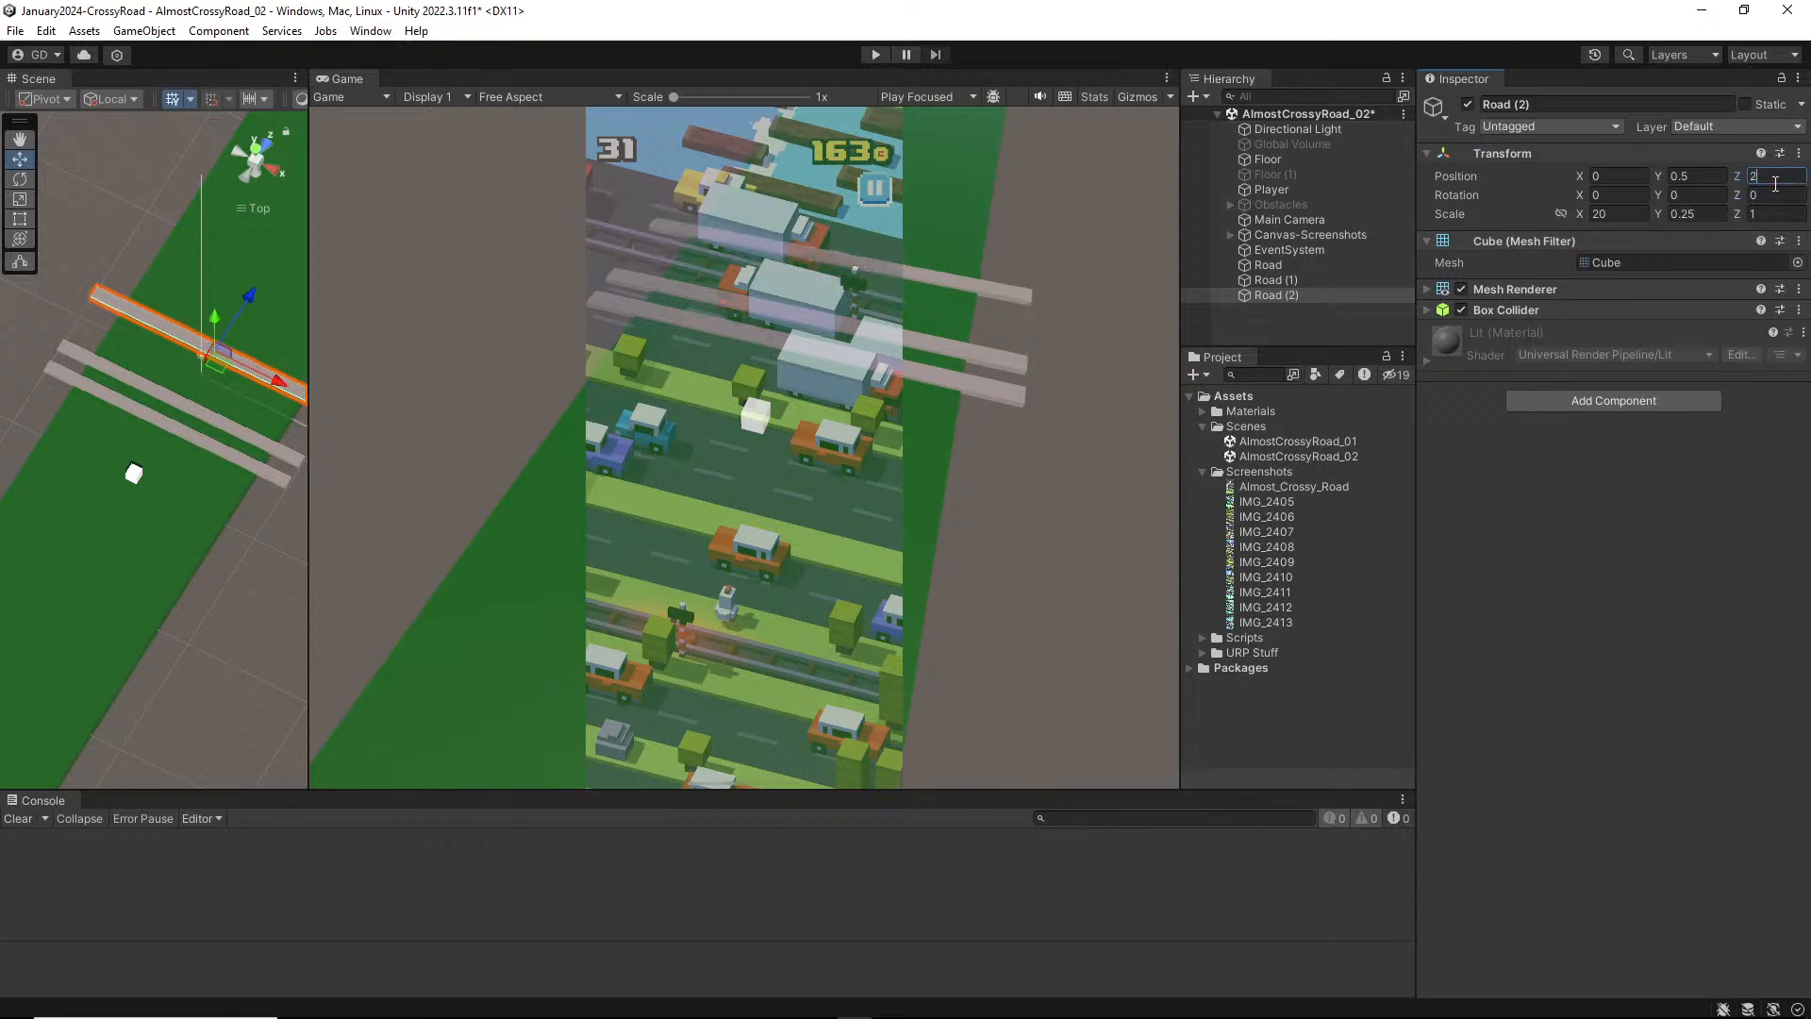
{"action": "key", "text": "Tab"}
Step: Duplicate the road strip at Z 2 and set the copy's Z position to 4
{"action": "left_click", "coordinate": [1283, 293]}
{"action": "key", "text": "ctrl+d"}
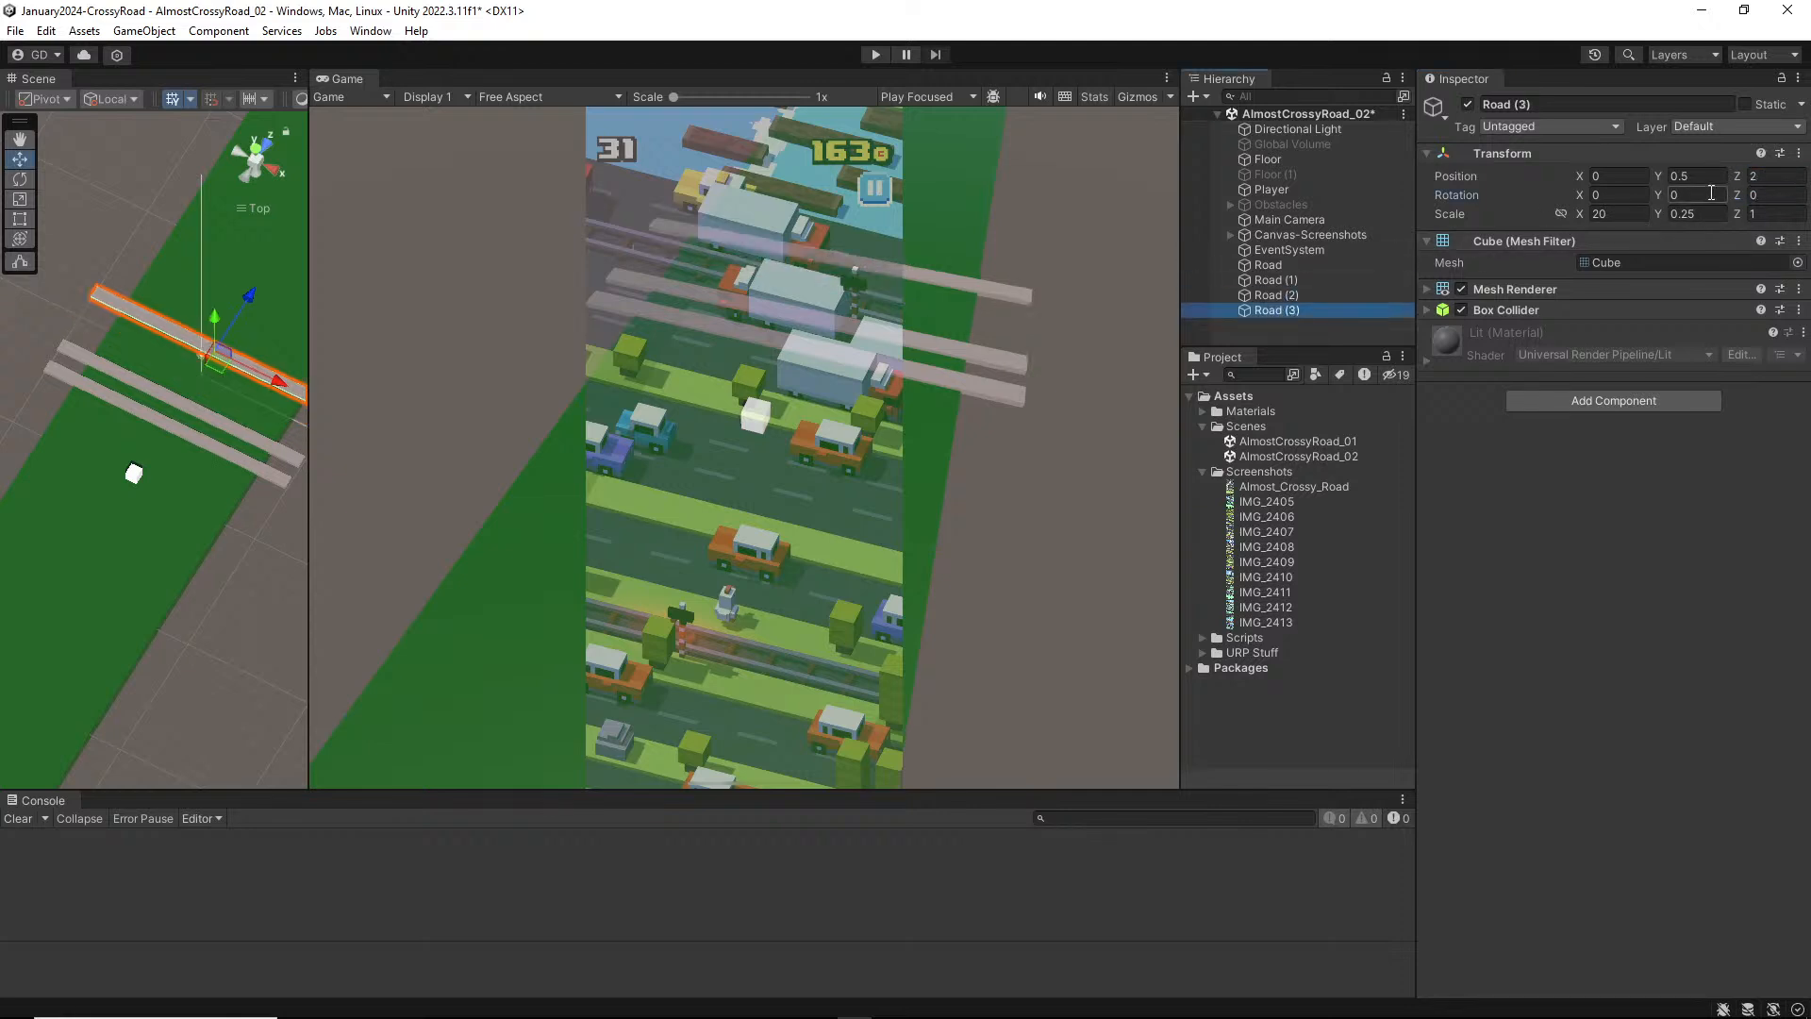
{"action": "left_click", "coordinate": [1786, 174]}
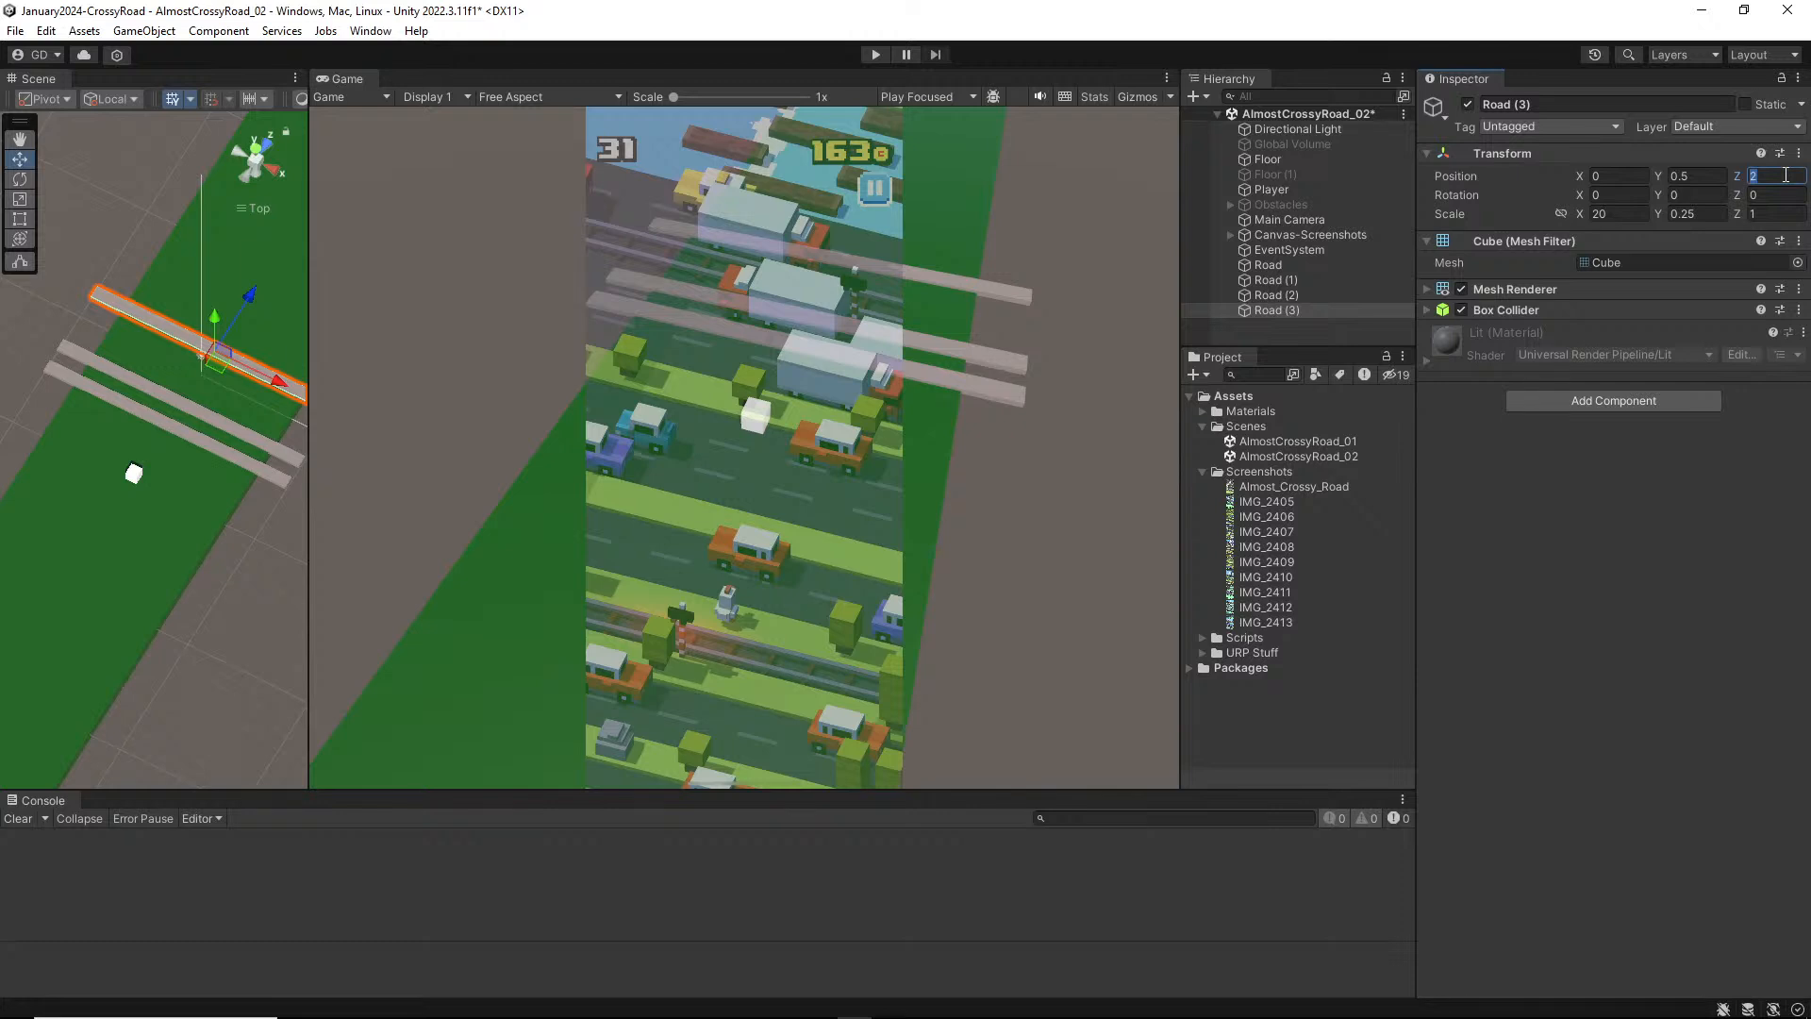
{"action": "type", "text": "4"}
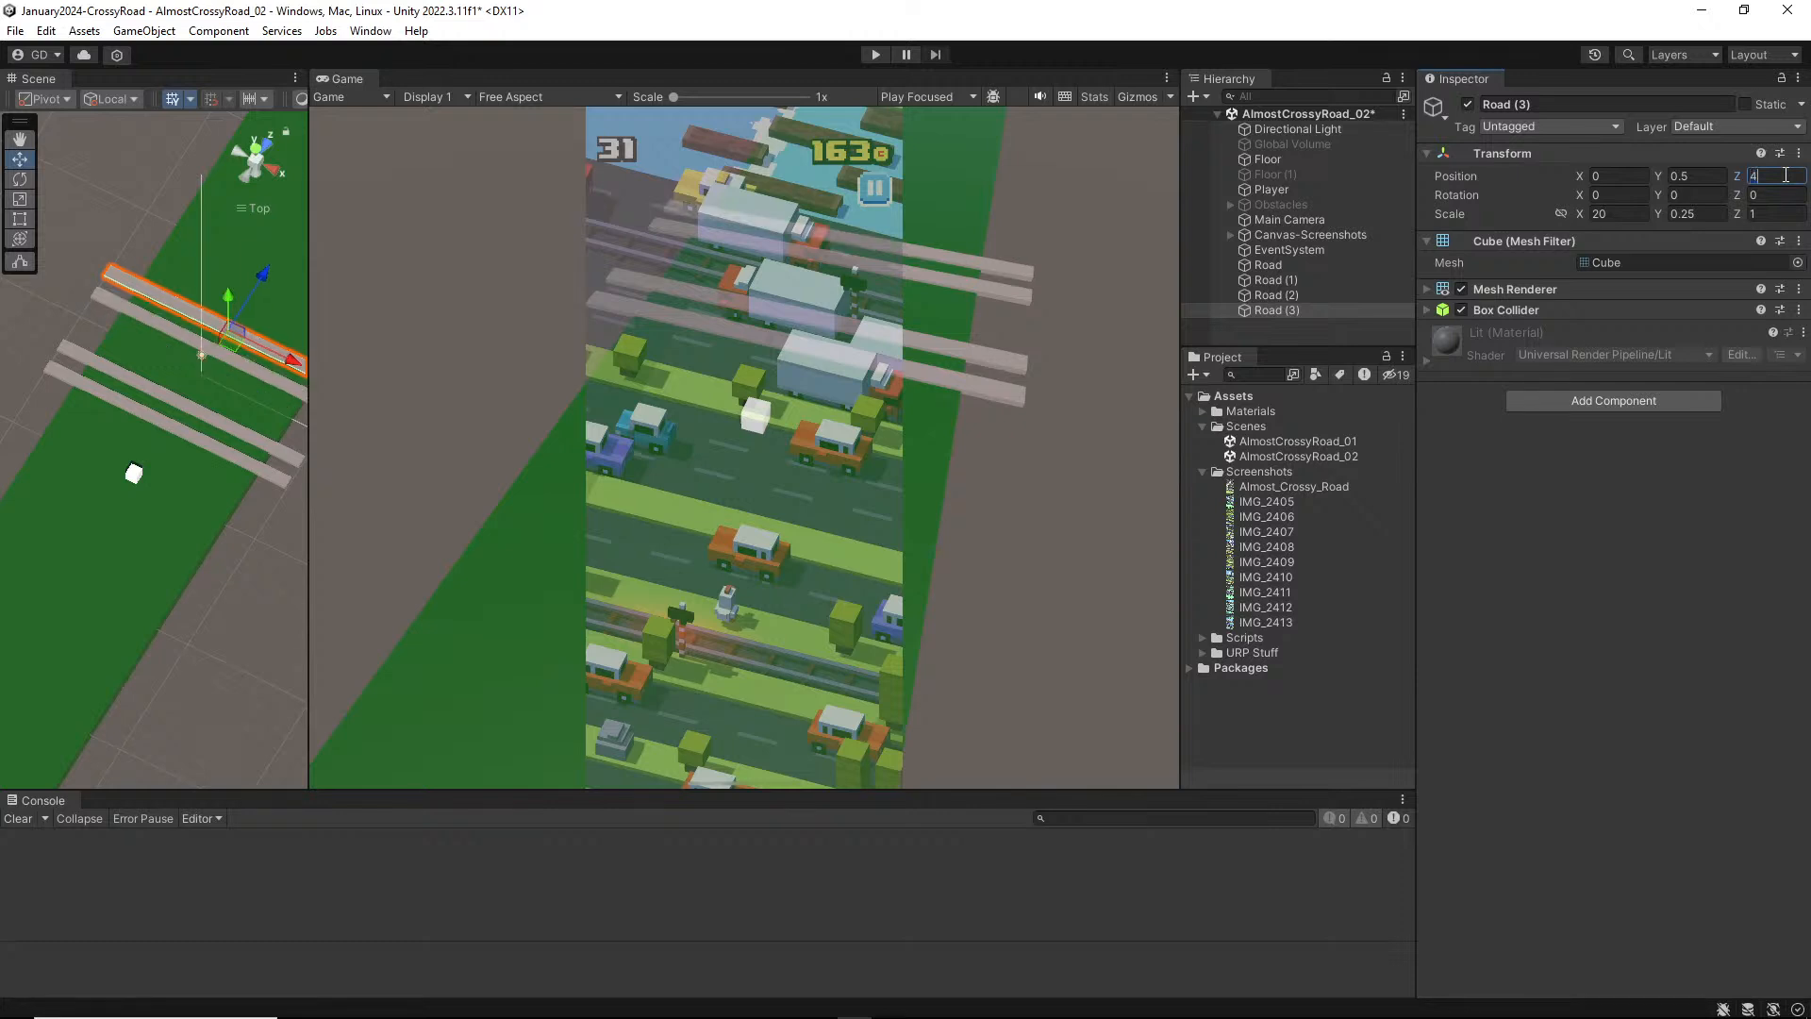
Step: Duplicate the road strip at Z 4 and set the copy's Z position to 10
{"action": "left_click", "coordinate": [1304, 310]}
{"action": "key", "text": "ctrl+d"}
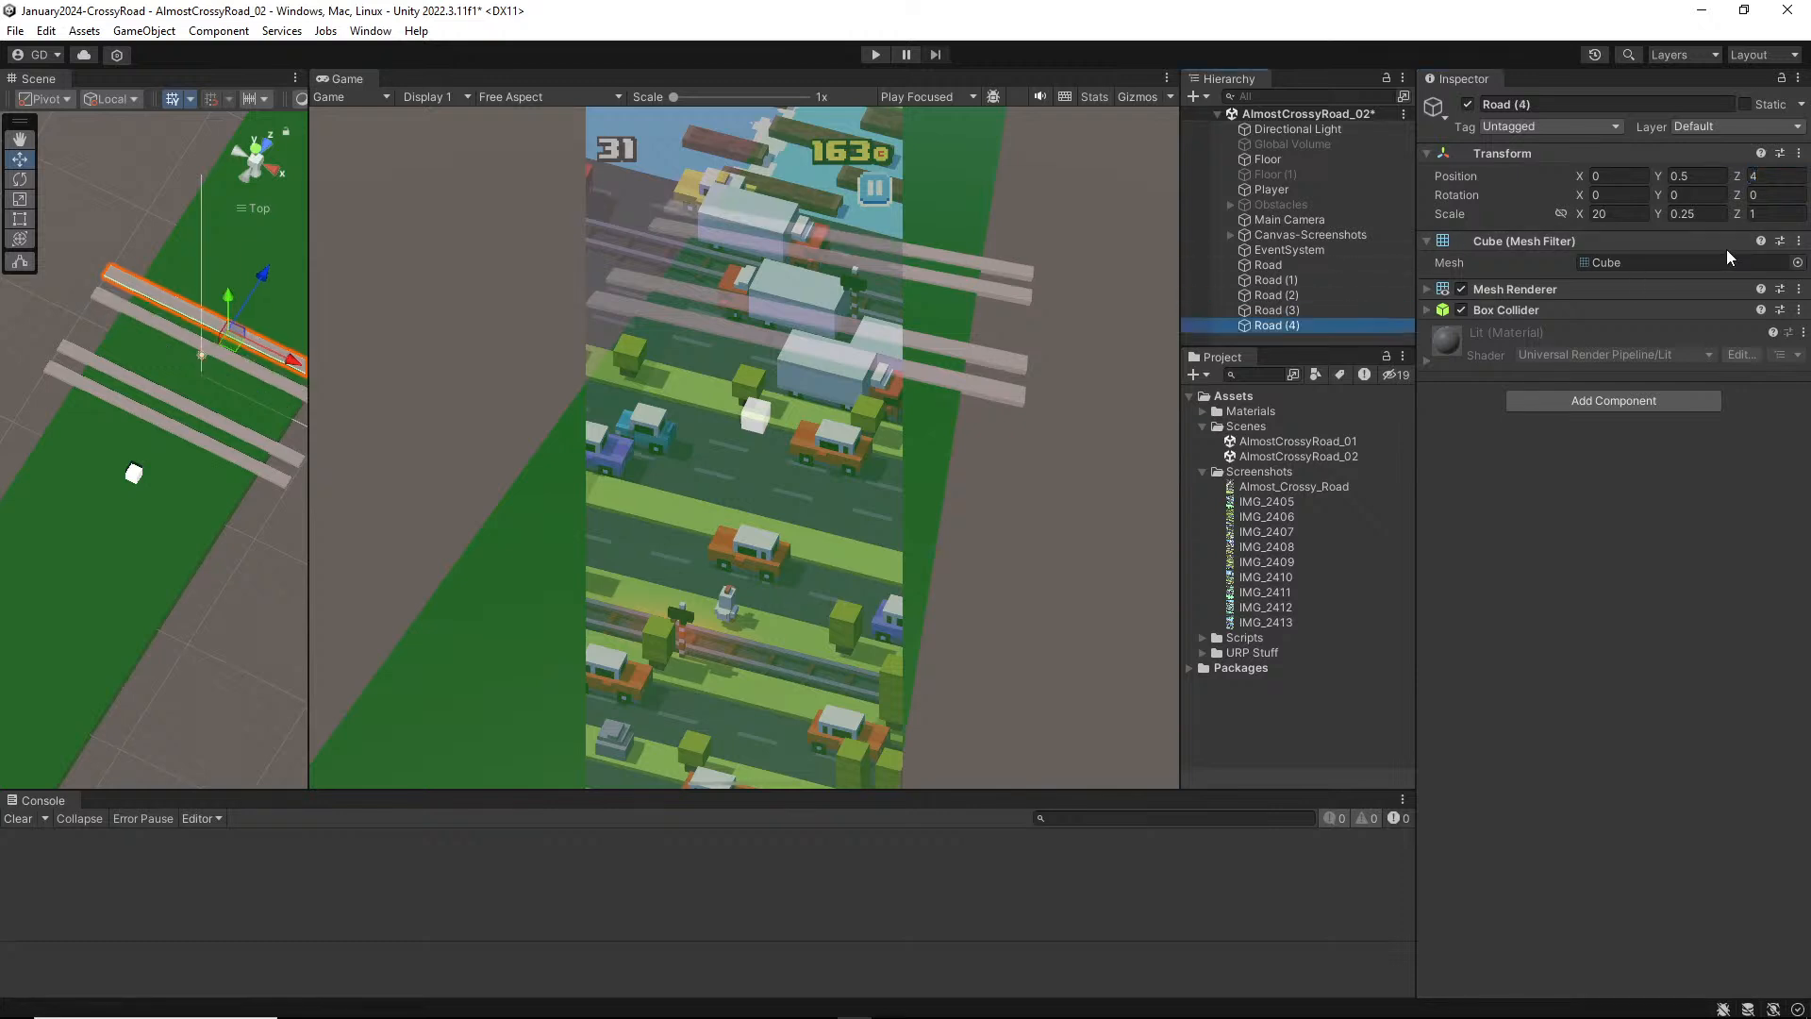
{"action": "left_click", "coordinate": [1786, 177]}
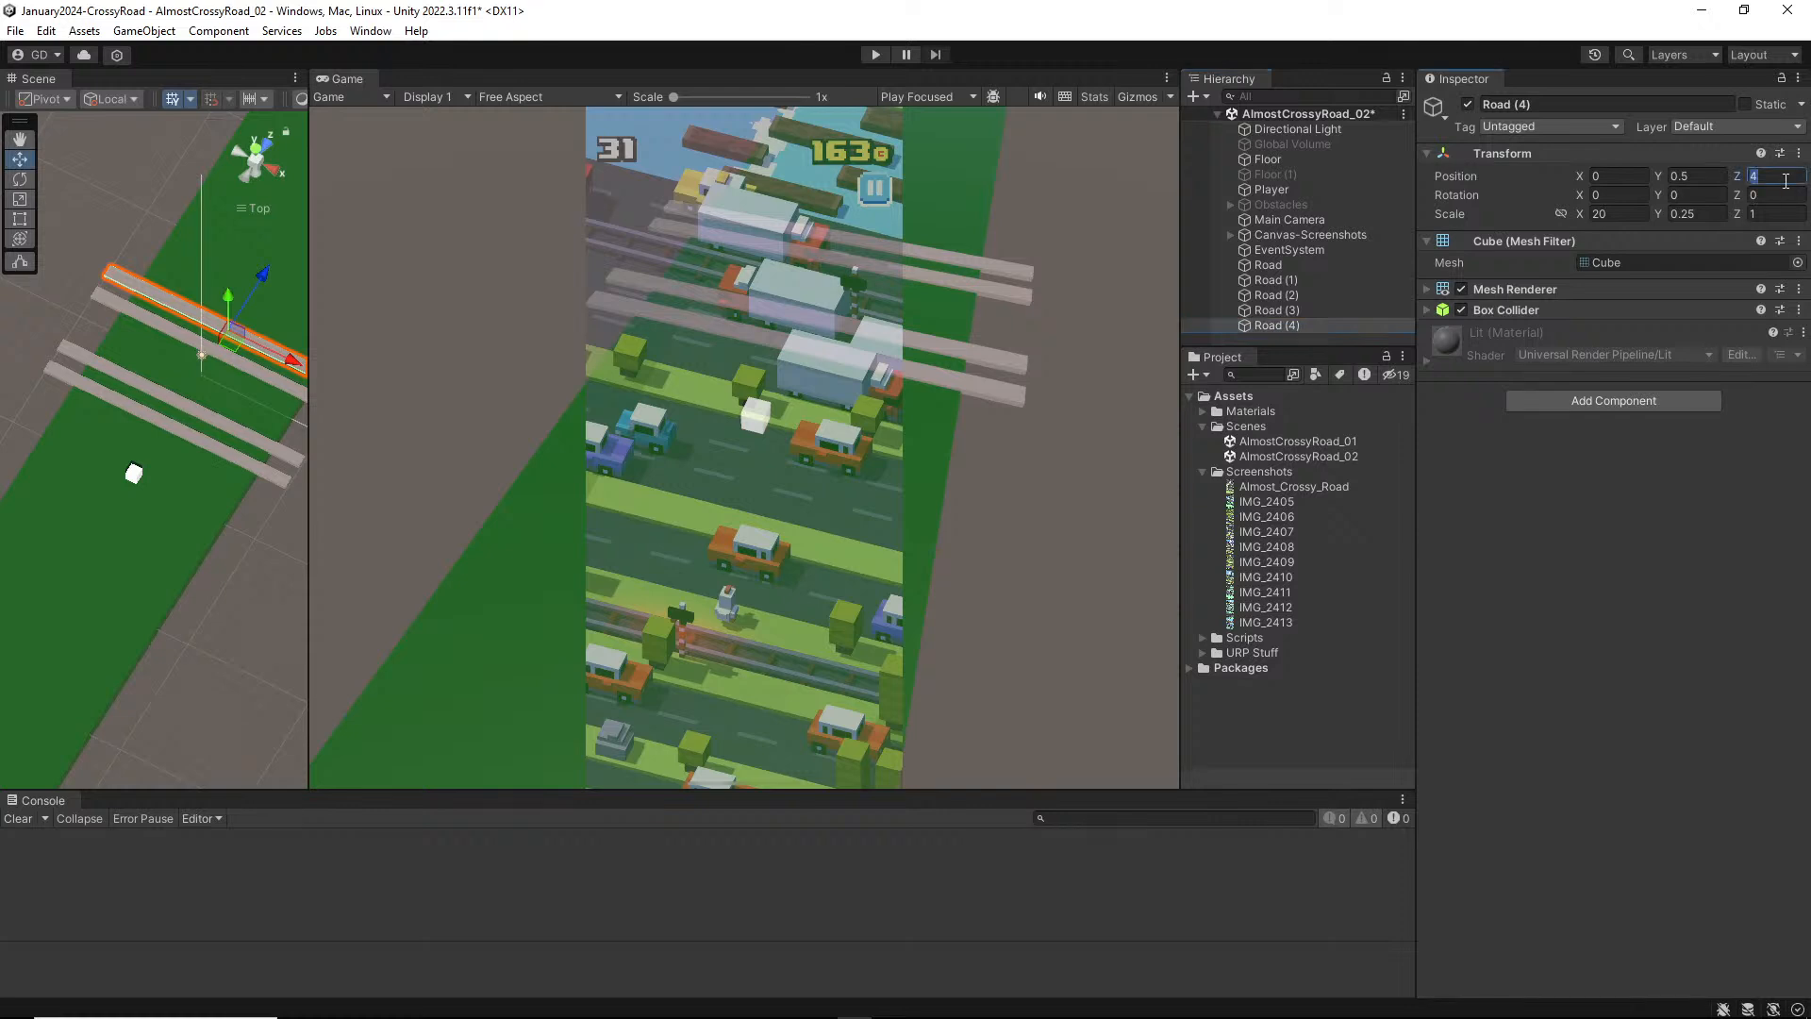
{"action": "type", "text": "10"}
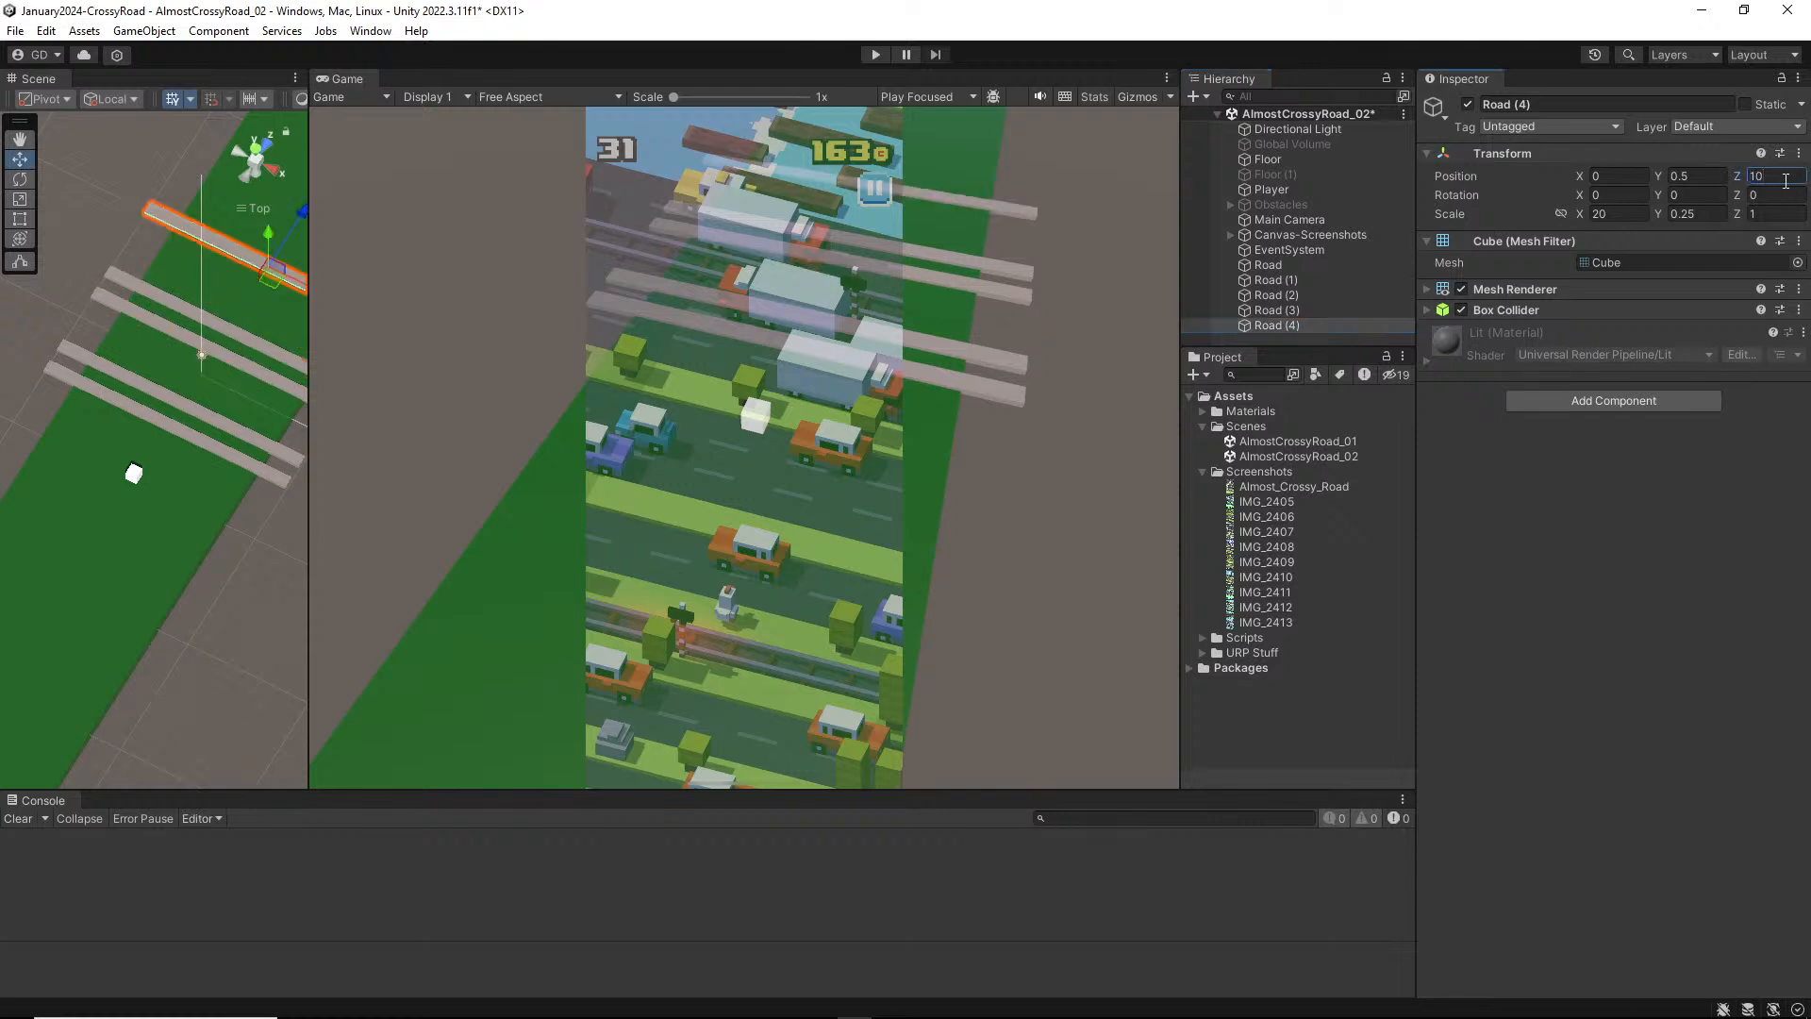
{"action": "left_click", "coordinate": [1311, 325]}
{"action": "left_click", "coordinate": [1773, 176]}
Step: Duplicate the original Road, list the copy above it in the hierarchy, and set the copy's Z position to -8
{"action": "left_click", "coordinate": [1319, 268]}
{"action": "key", "text": "ctrl+d"}
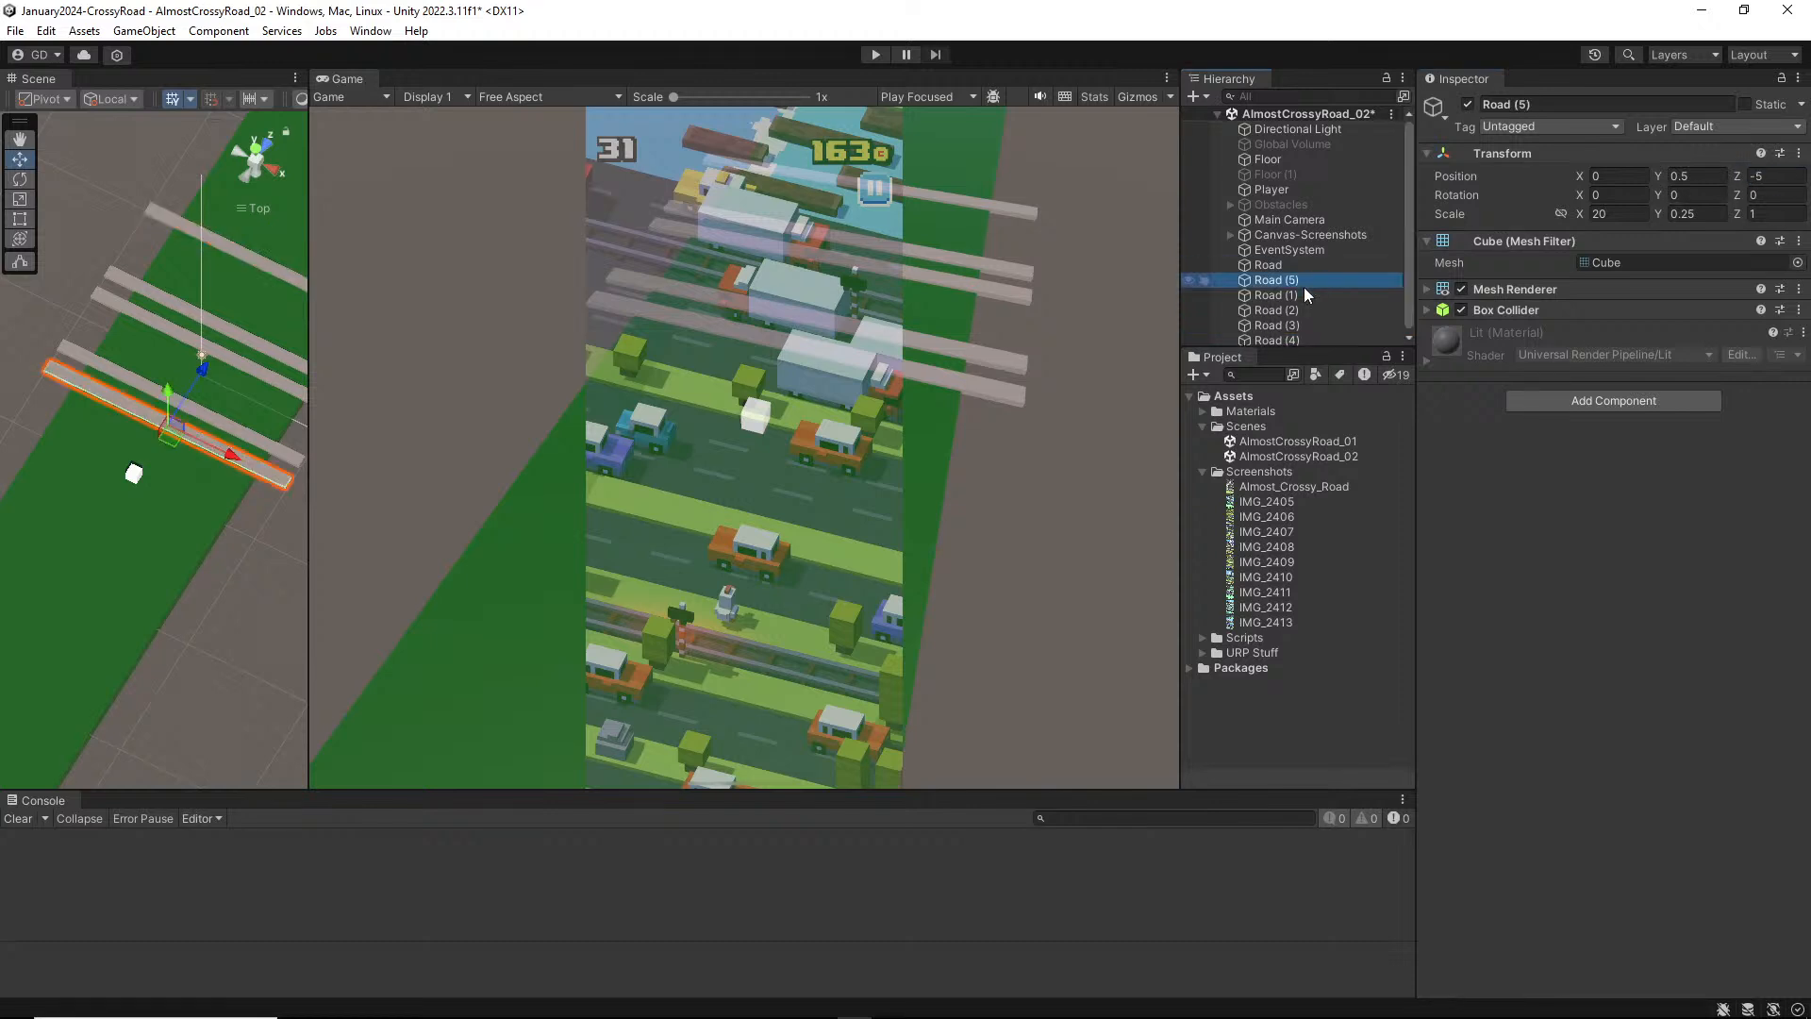
{"action": "left_click_drag", "start_coordinate": [1317, 257], "coordinate": [1323, 257]}
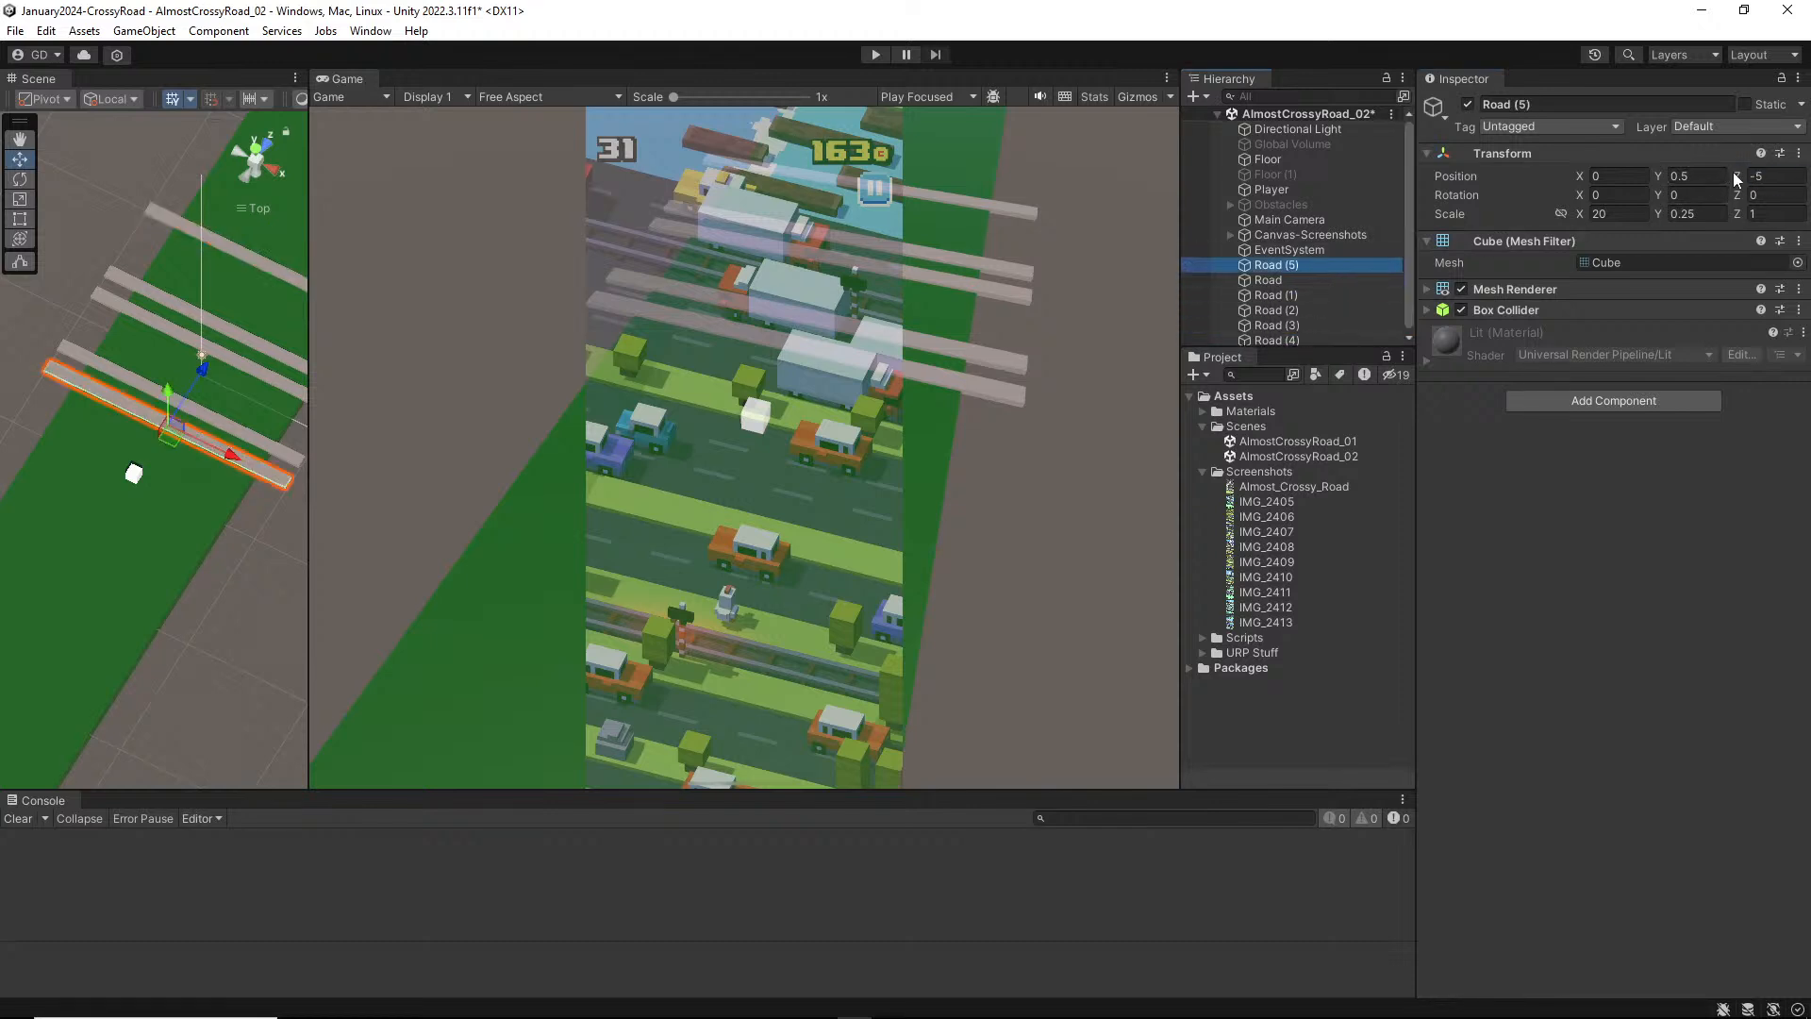
{"action": "left_click", "coordinate": [1781, 176]}
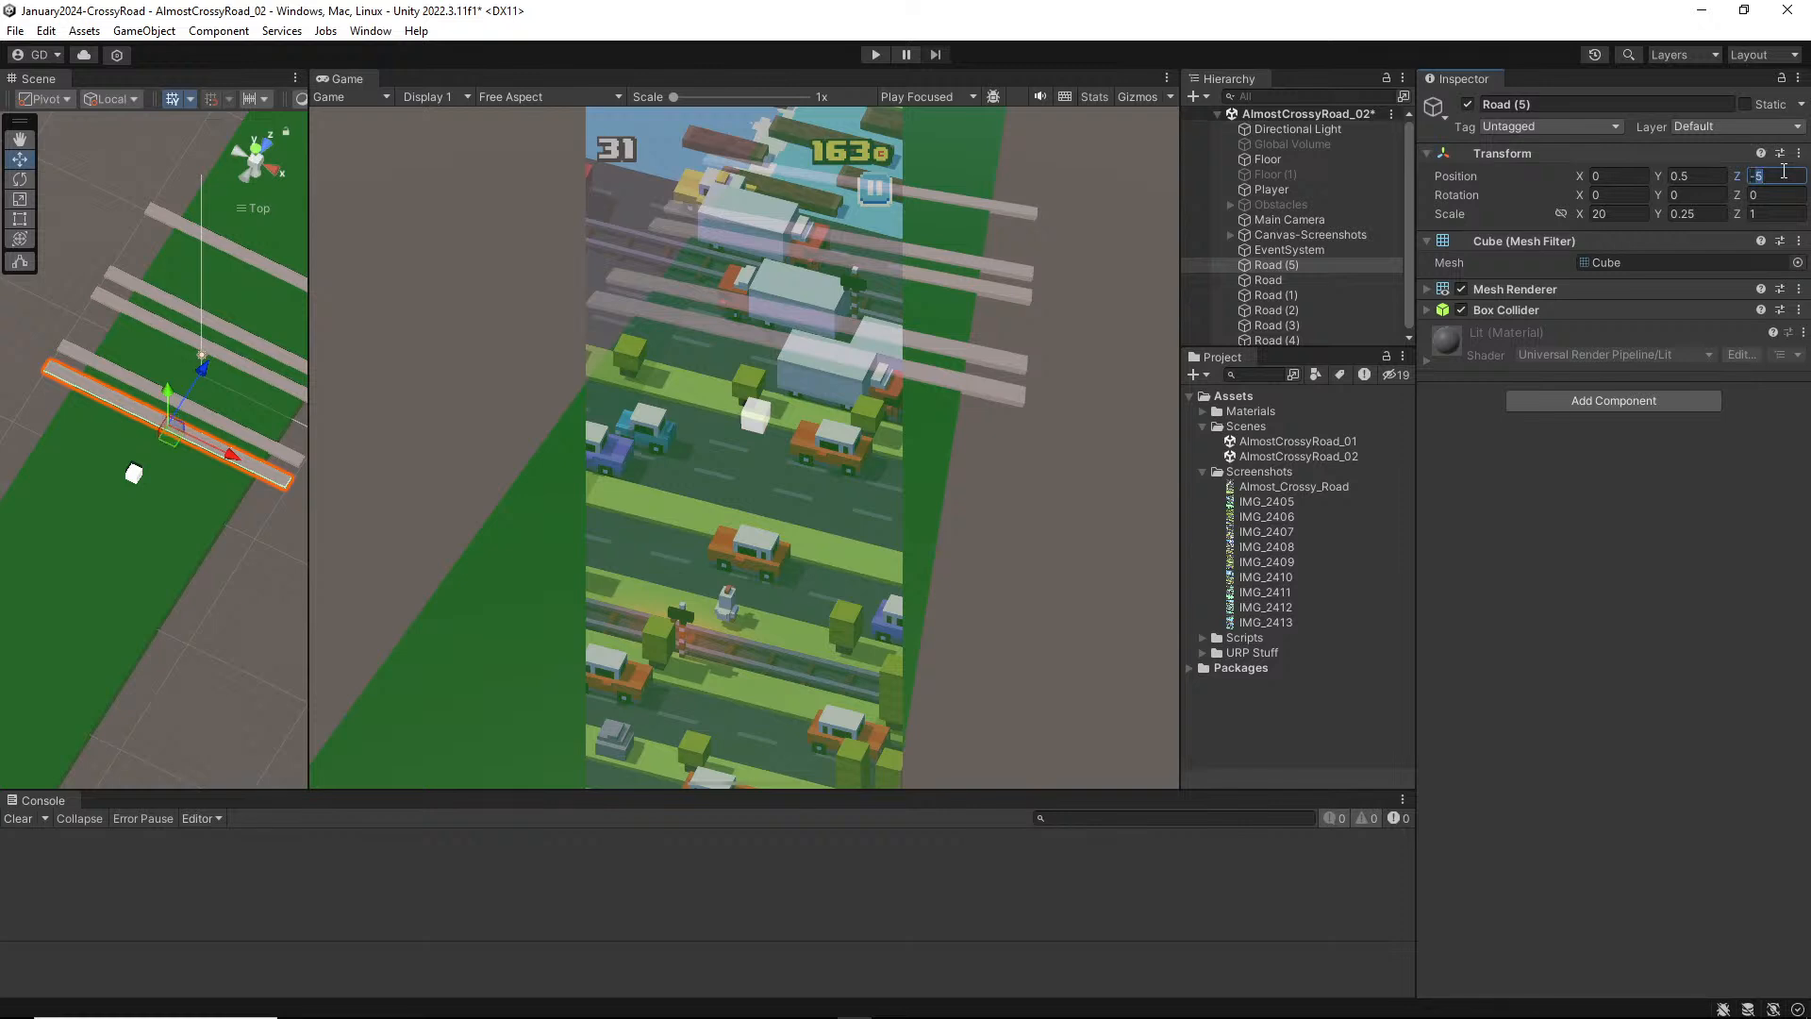
{"action": "type", "text": "-8"}
Step: Duplicate the road strip at Z -8, list the copy above it in the hierarchy, and set its Z position to -10
{"action": "left_click", "coordinate": [1321, 261]}
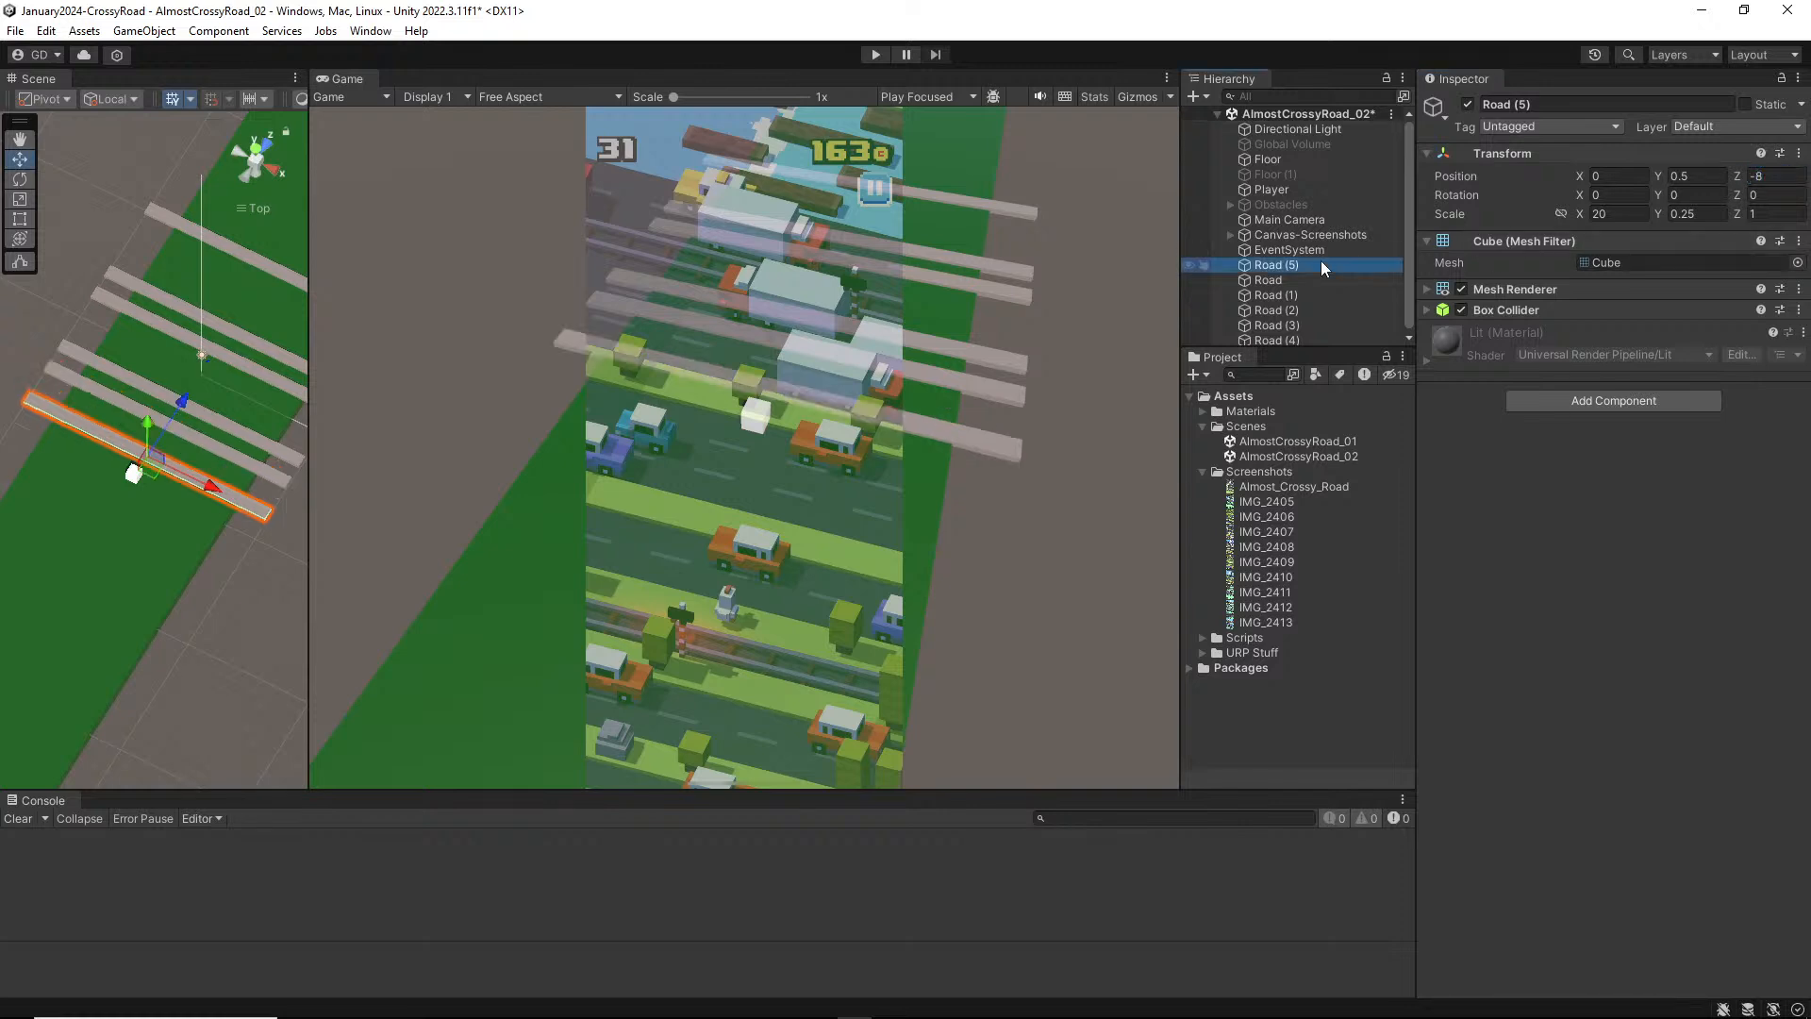
{"action": "key", "text": "ctrl+d"}
{"action": "left_click_drag", "start_coordinate": [1316, 276], "coordinate": [1325, 256]}
{"action": "left_click", "coordinate": [1782, 176]}
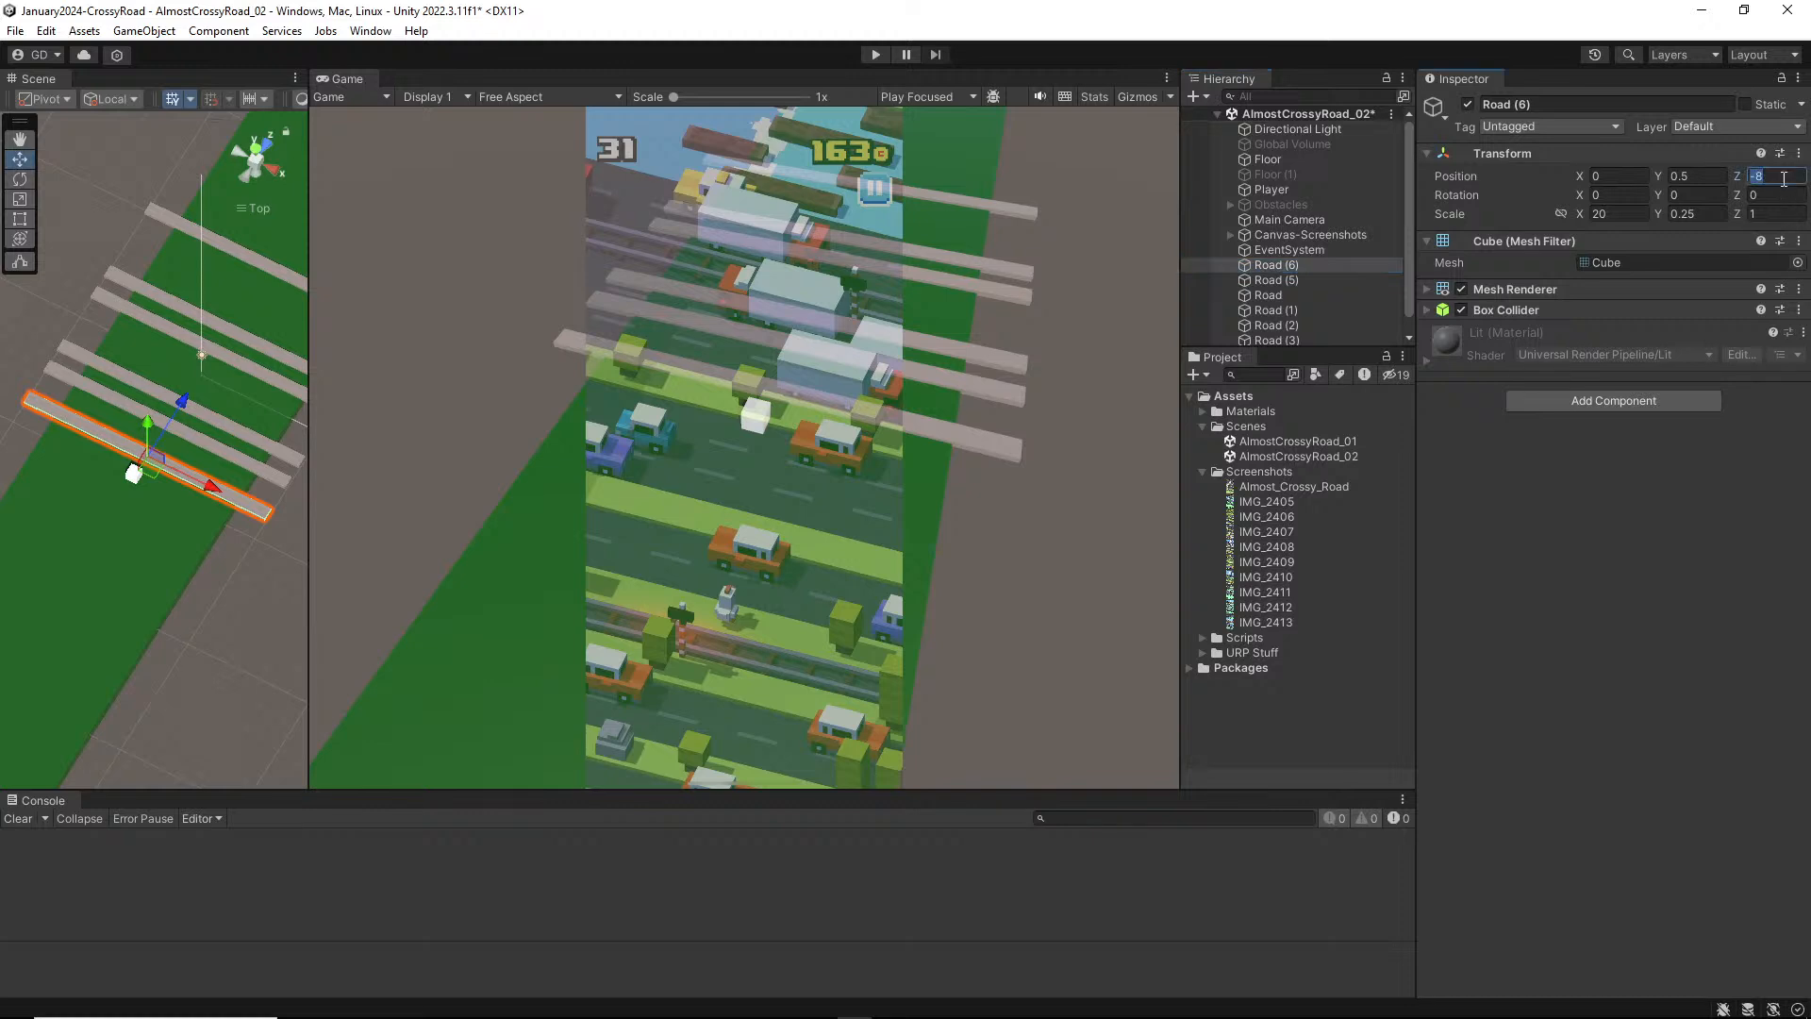
{"action": "type", "text": "-10"}
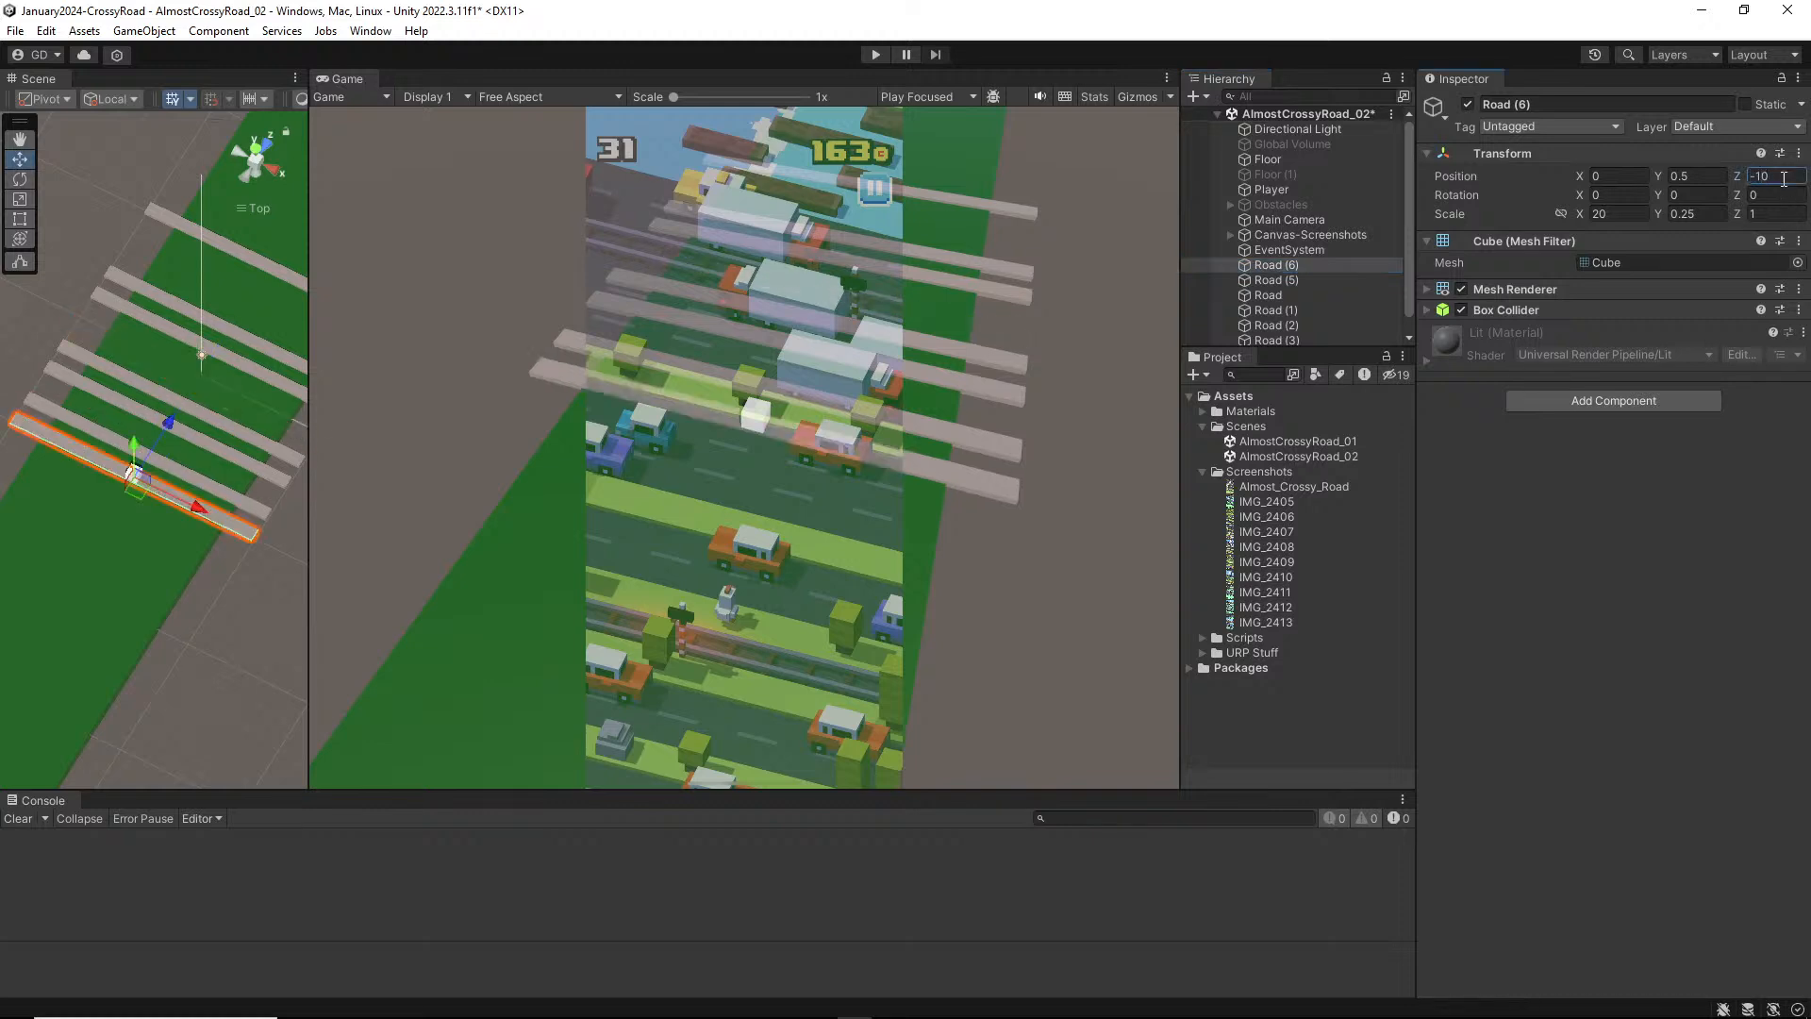
Step: Set the Z position of Road (6) to -12
{"action": "key", "text": "Return"}
{"action": "type", "text": "-12"}
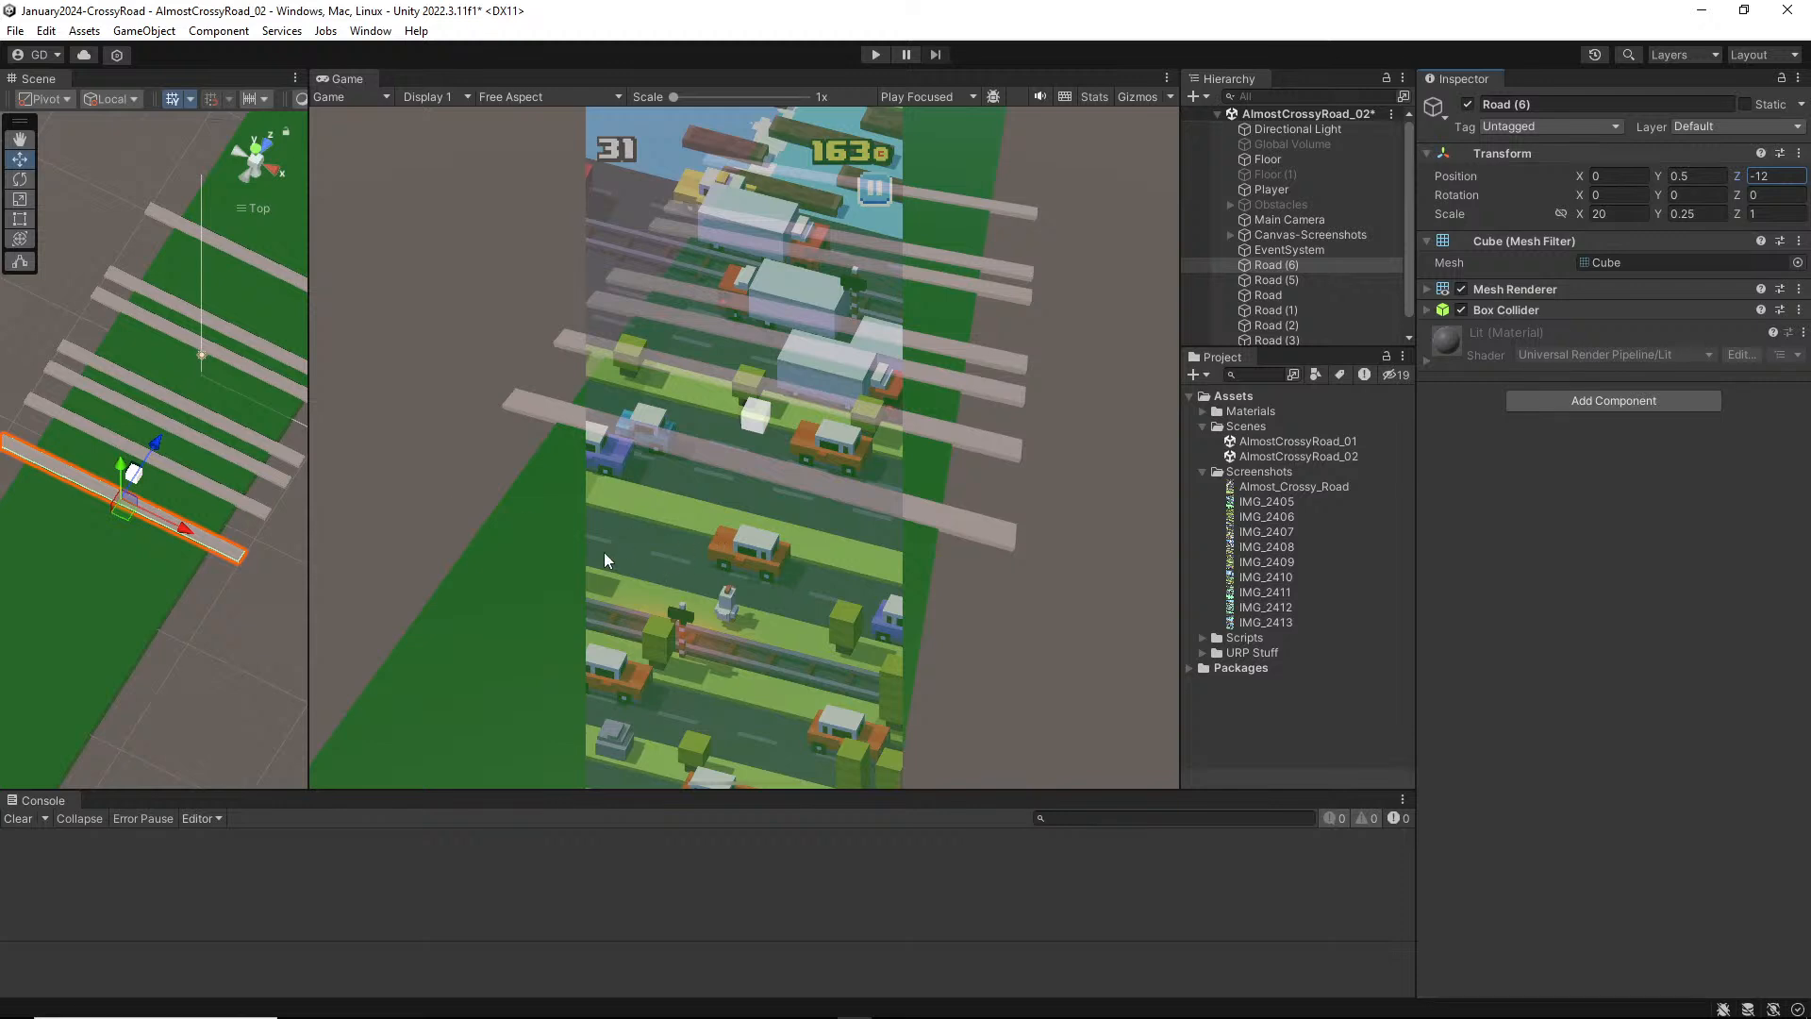
Step: Locate the Ground material used by the floor, duplicate it and name the copy Grass
{"action": "left_click", "coordinate": [110, 617]}
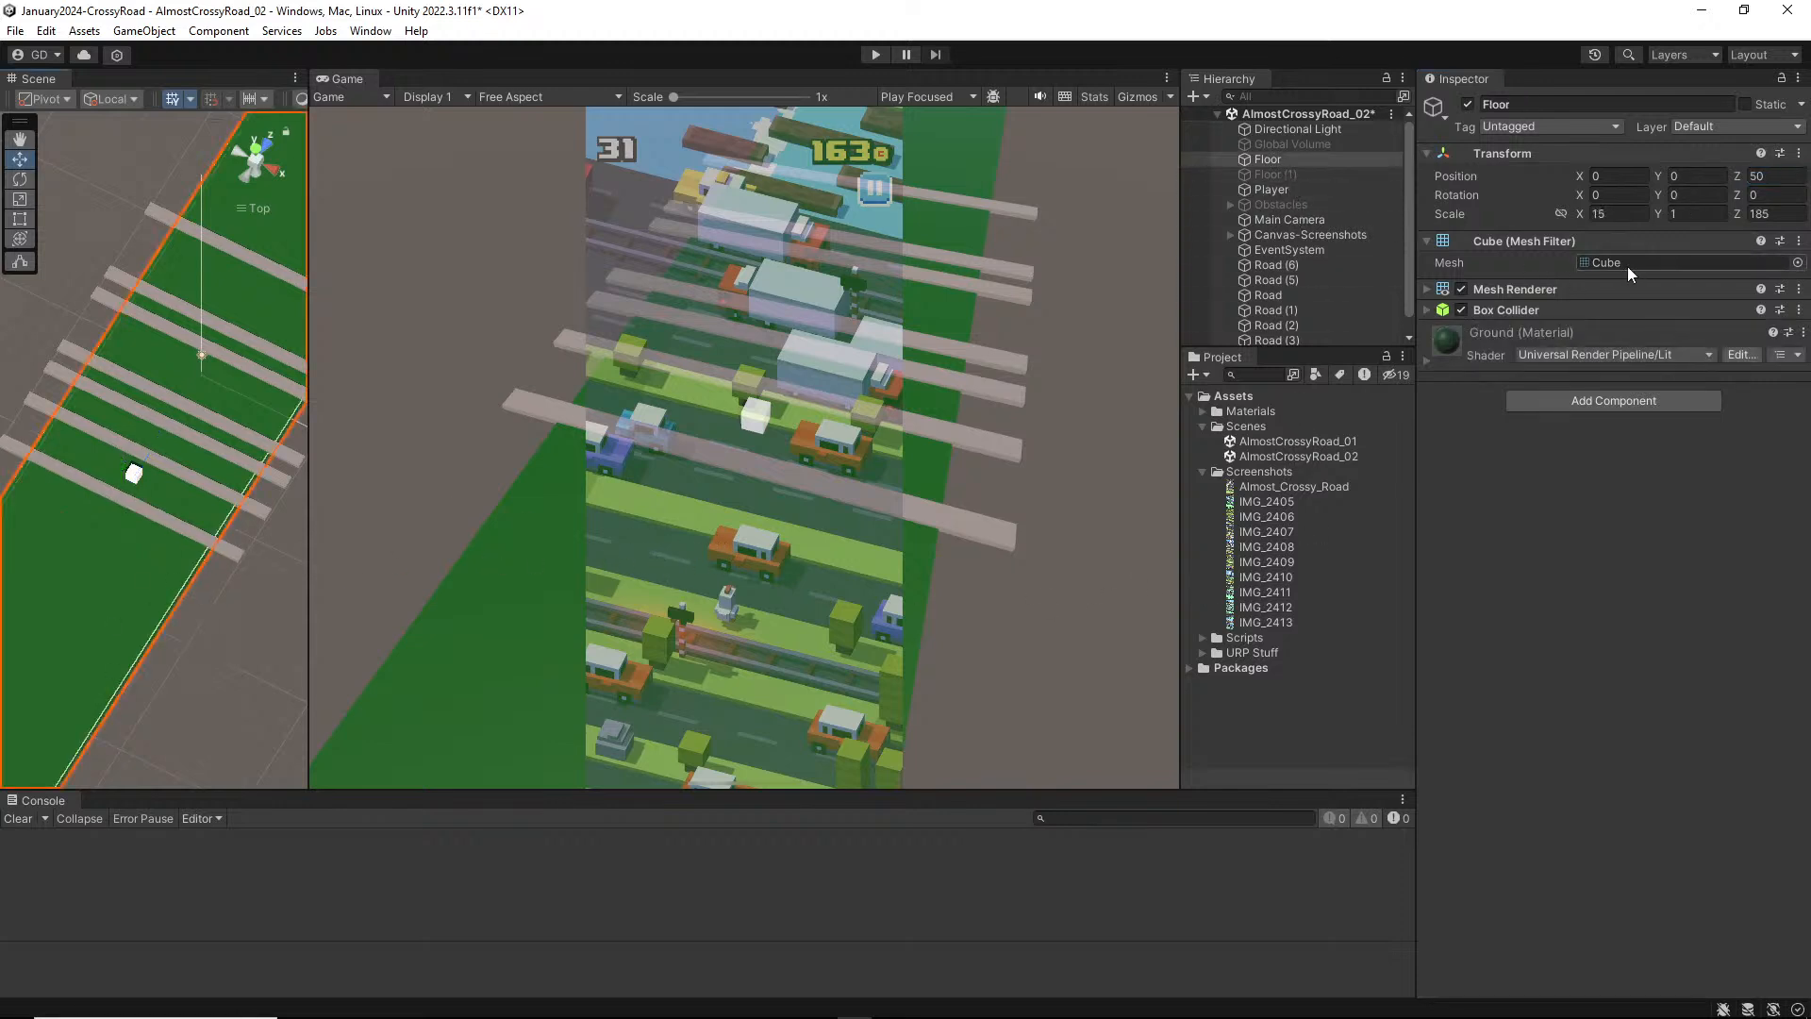
{"action": "left_click", "coordinate": [1448, 296]}
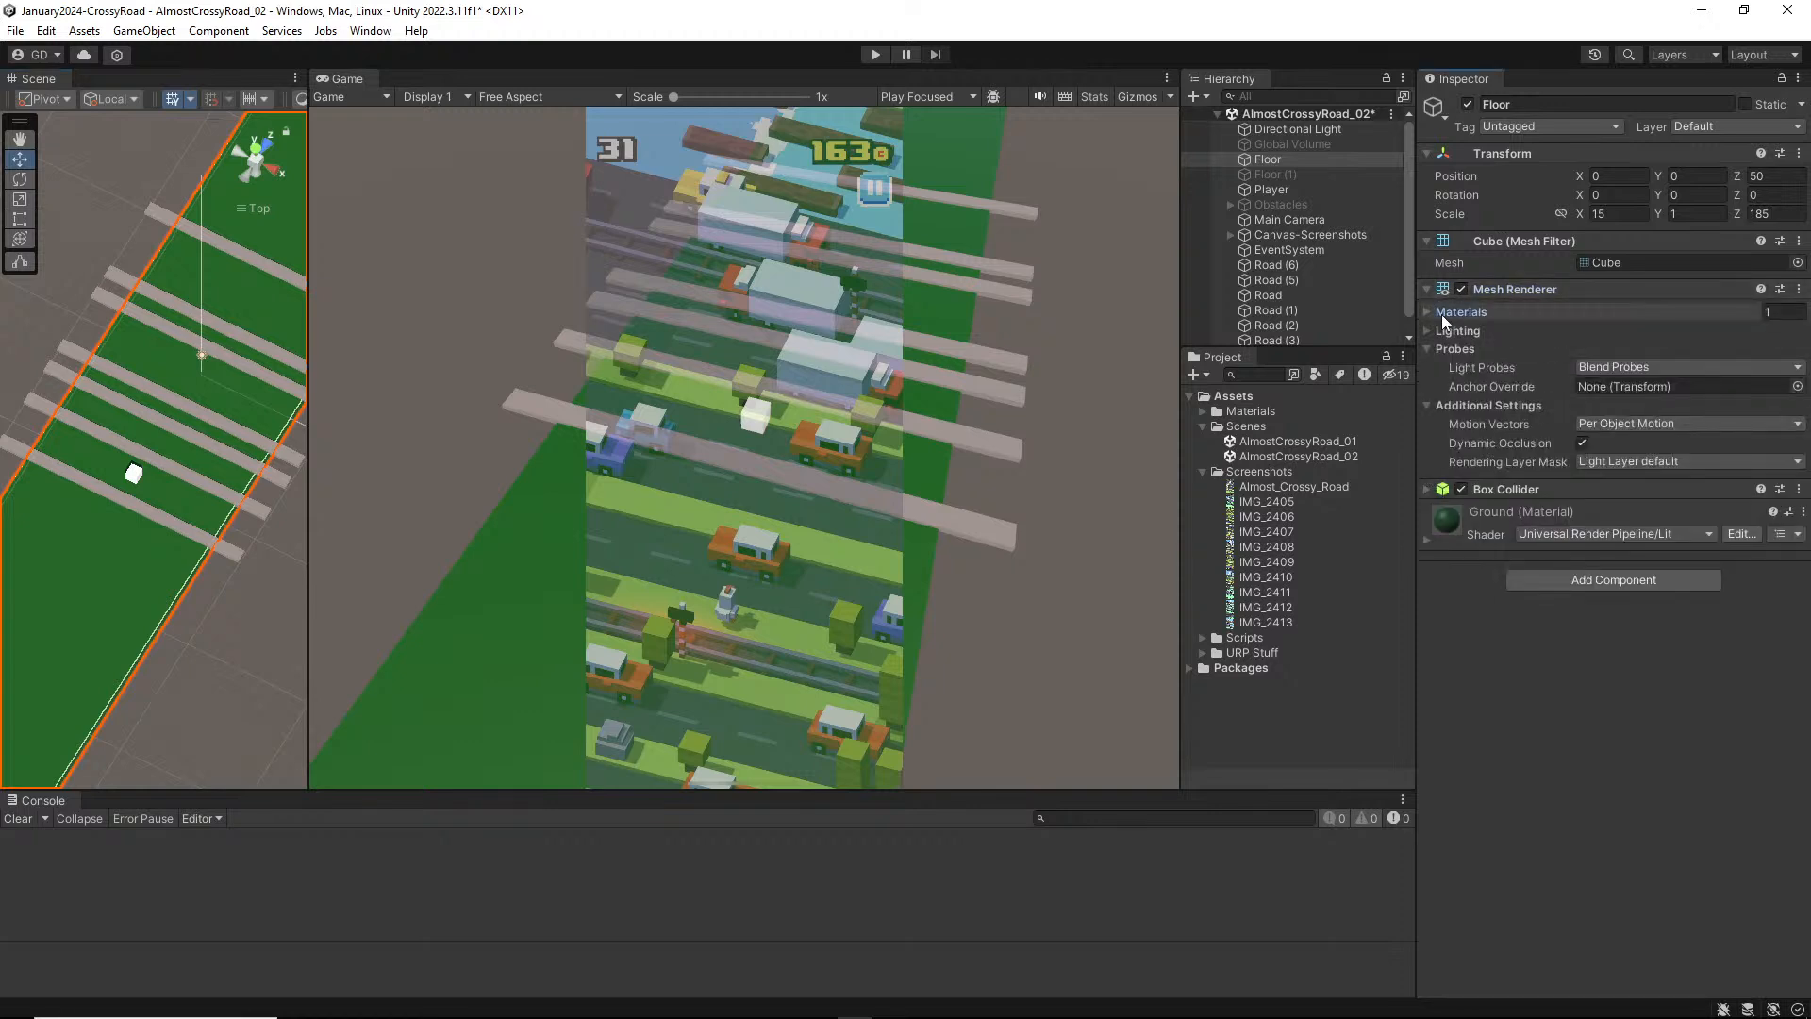
{"action": "left_click", "coordinate": [1441, 313]}
{"action": "left_click", "coordinate": [1611, 335]}
{"action": "left_click", "coordinate": [1293, 440]}
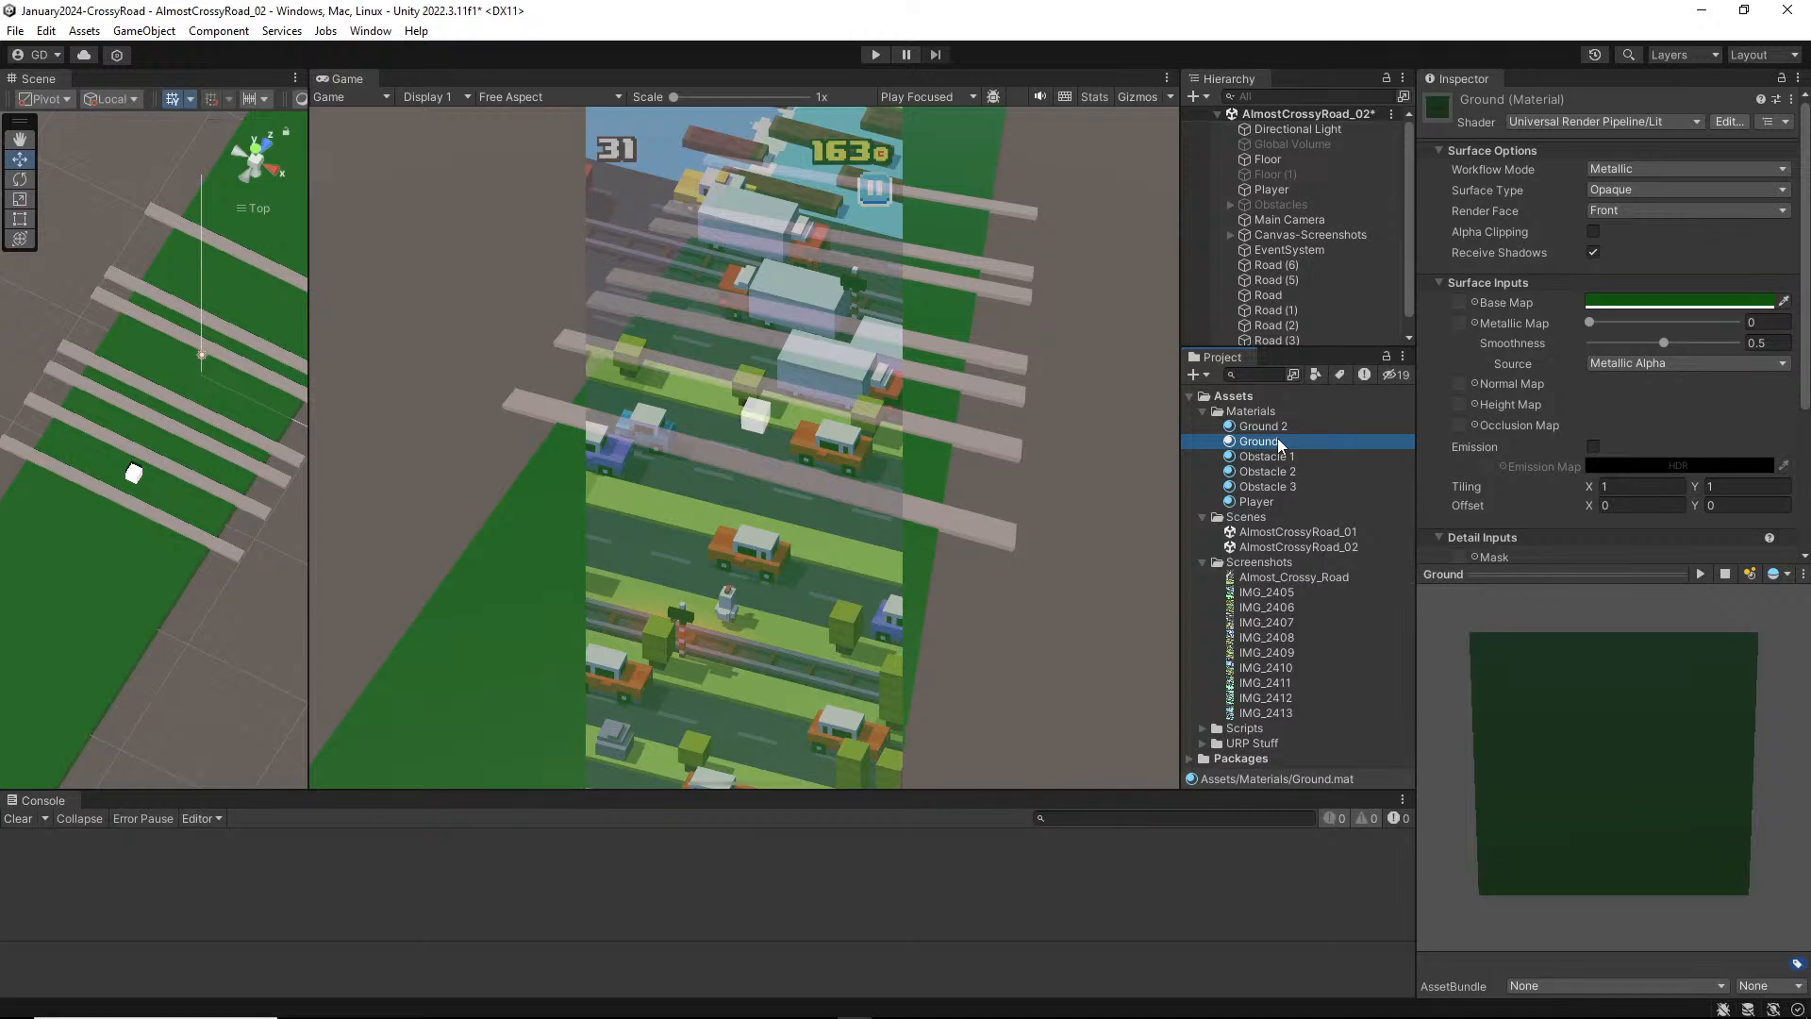
{"action": "key", "text": "ctrl+d"}
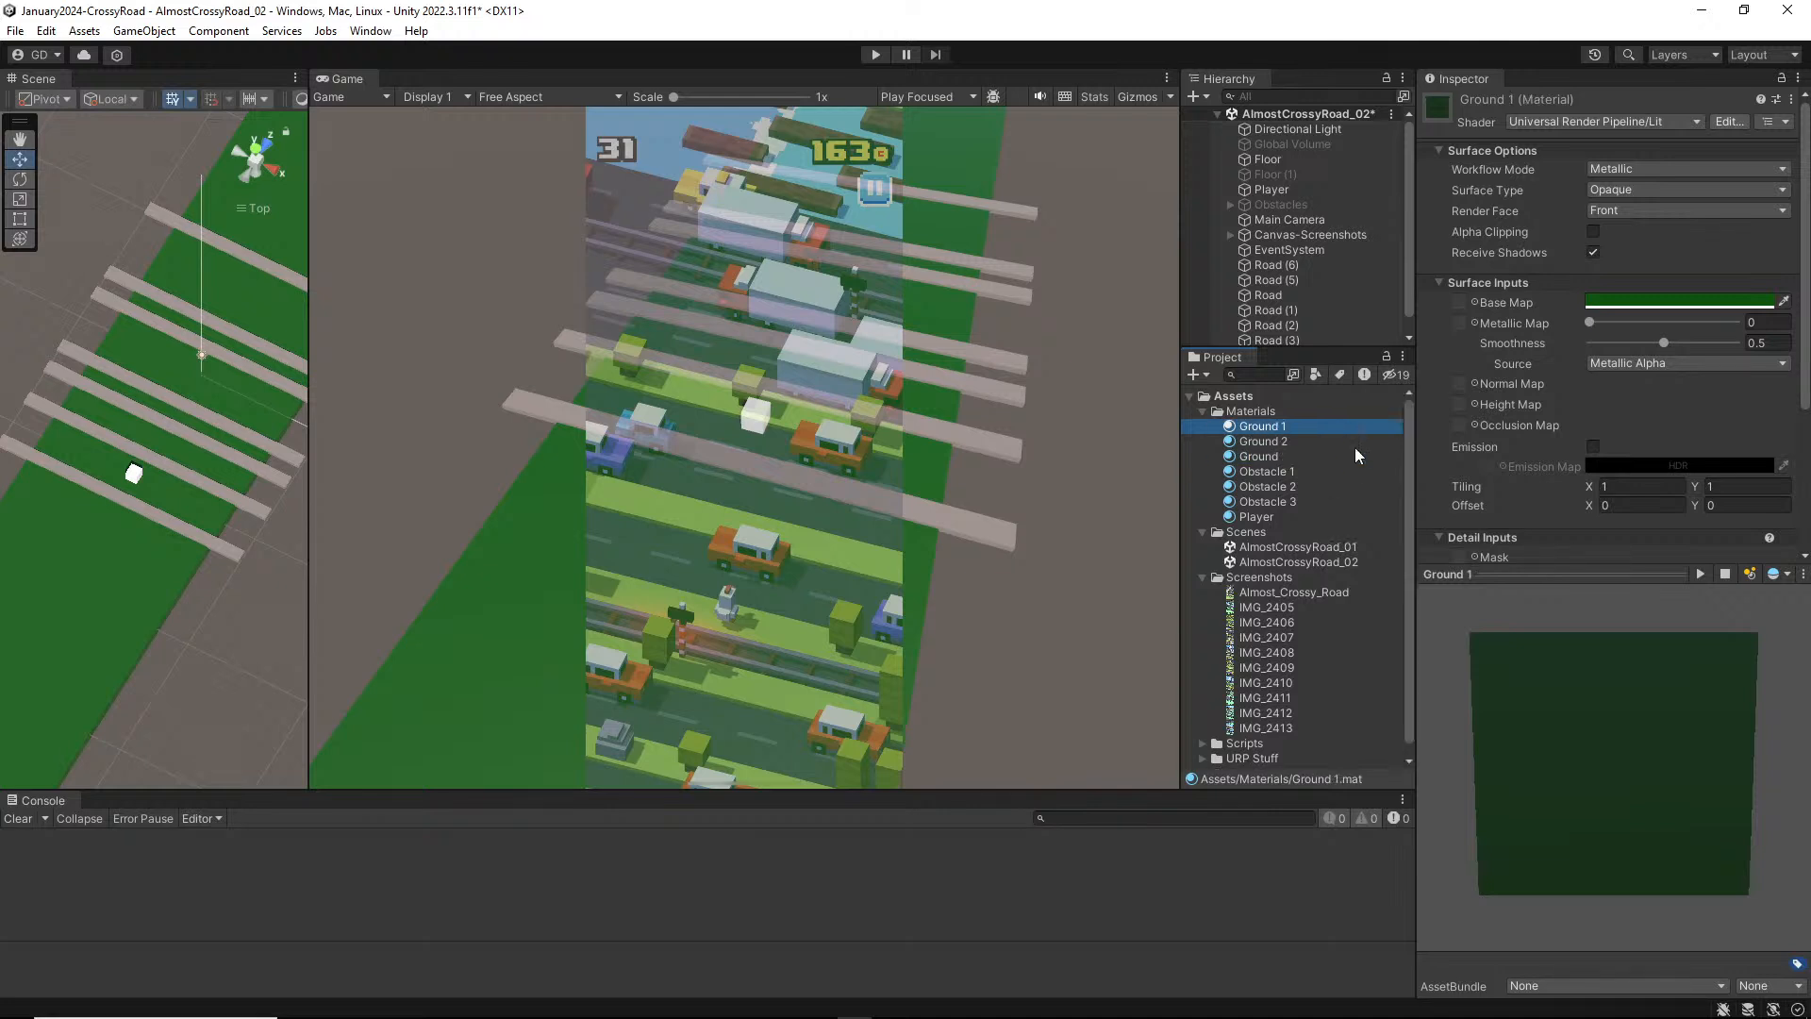
{"action": "key", "text": "F2"}
{"action": "type", "text": "Grass"}
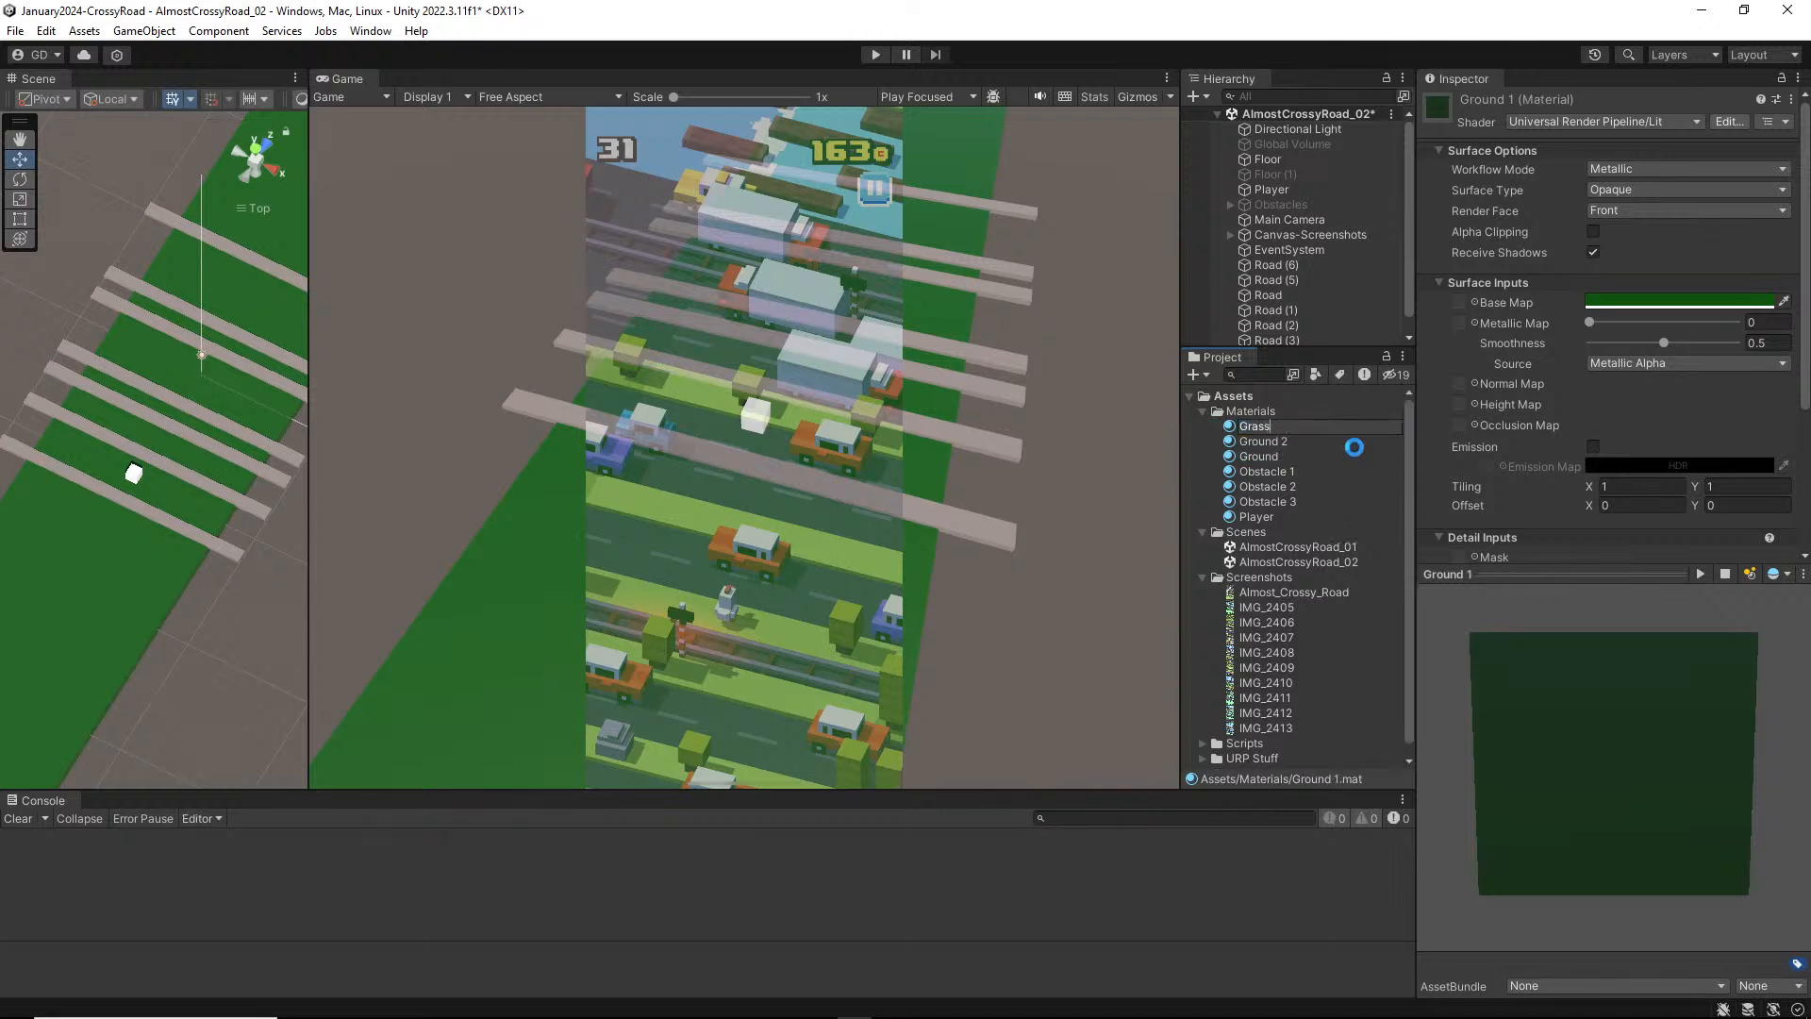
{"action": "key", "text": "Return"}
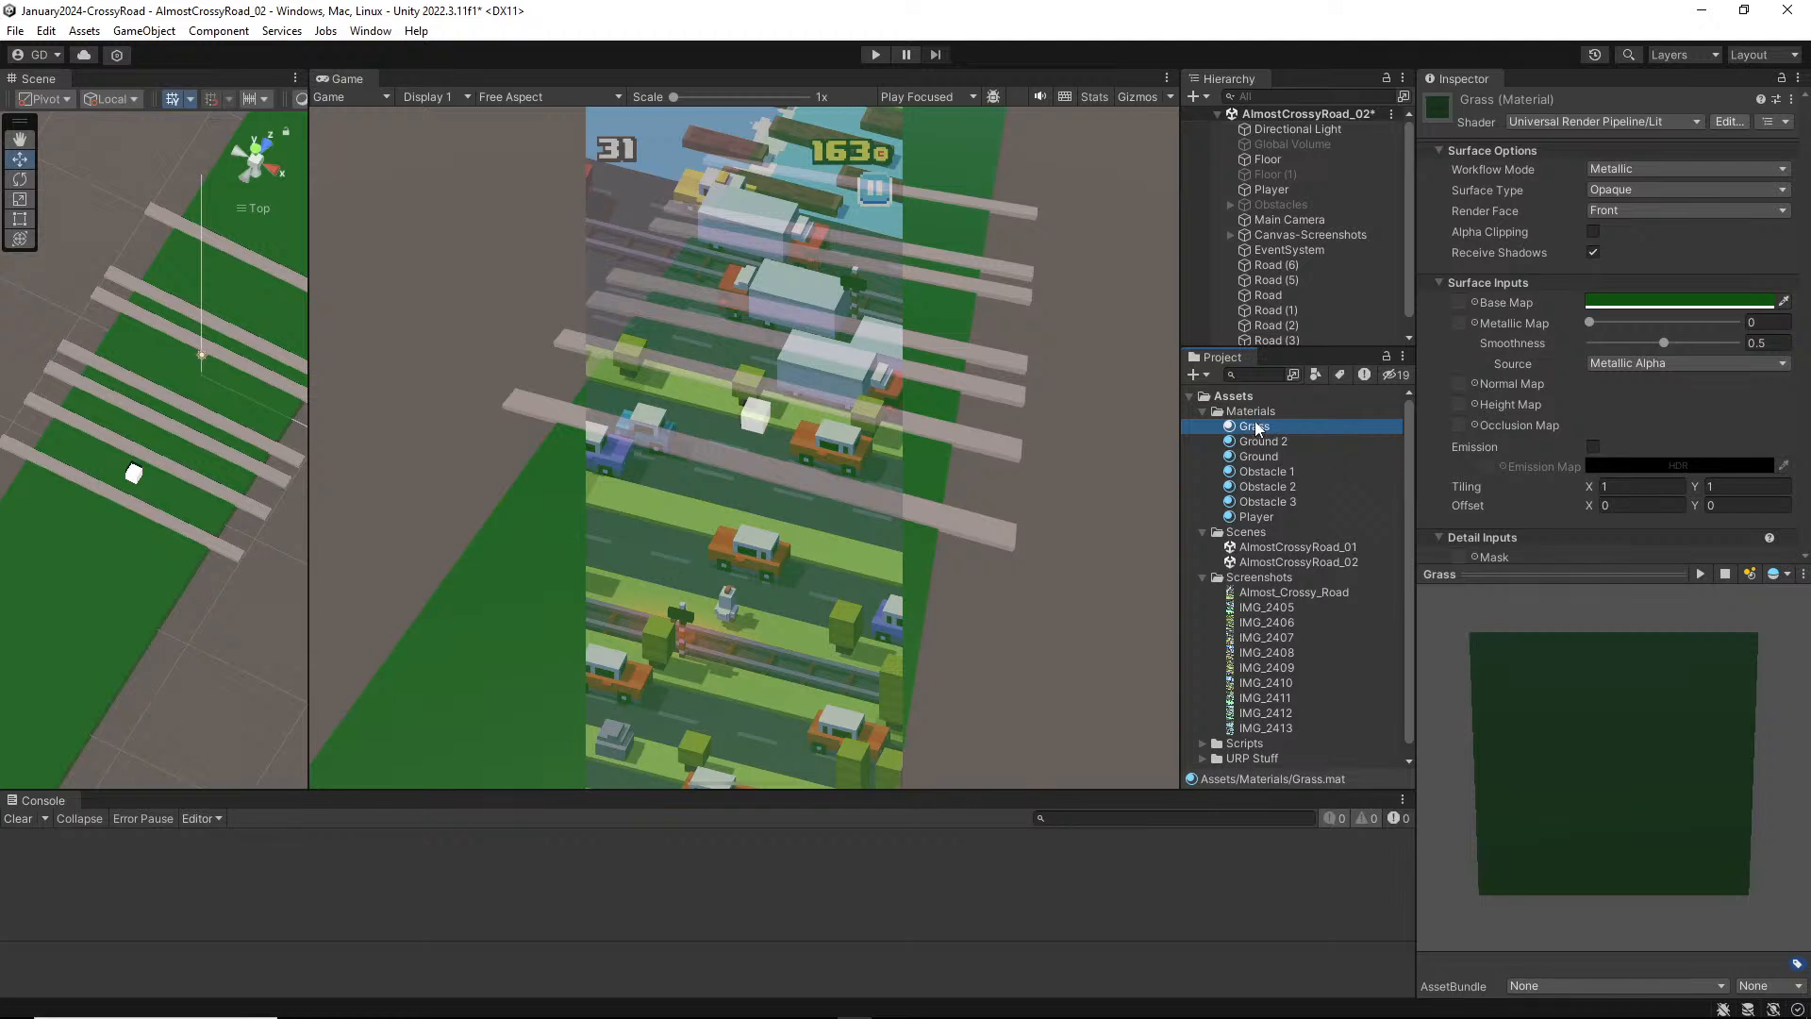
Step: Assign the Grass material to all seven Road strips, from Road (6) through Road (4)
{"action": "scroll", "coordinate": [1283, 255], "scroll_direction": "down", "scroll_amount": 1}
{"action": "left_click", "coordinate": [1275, 248]}
{"action": "left_click", "coordinate": [1296, 336], "text": "shift"}
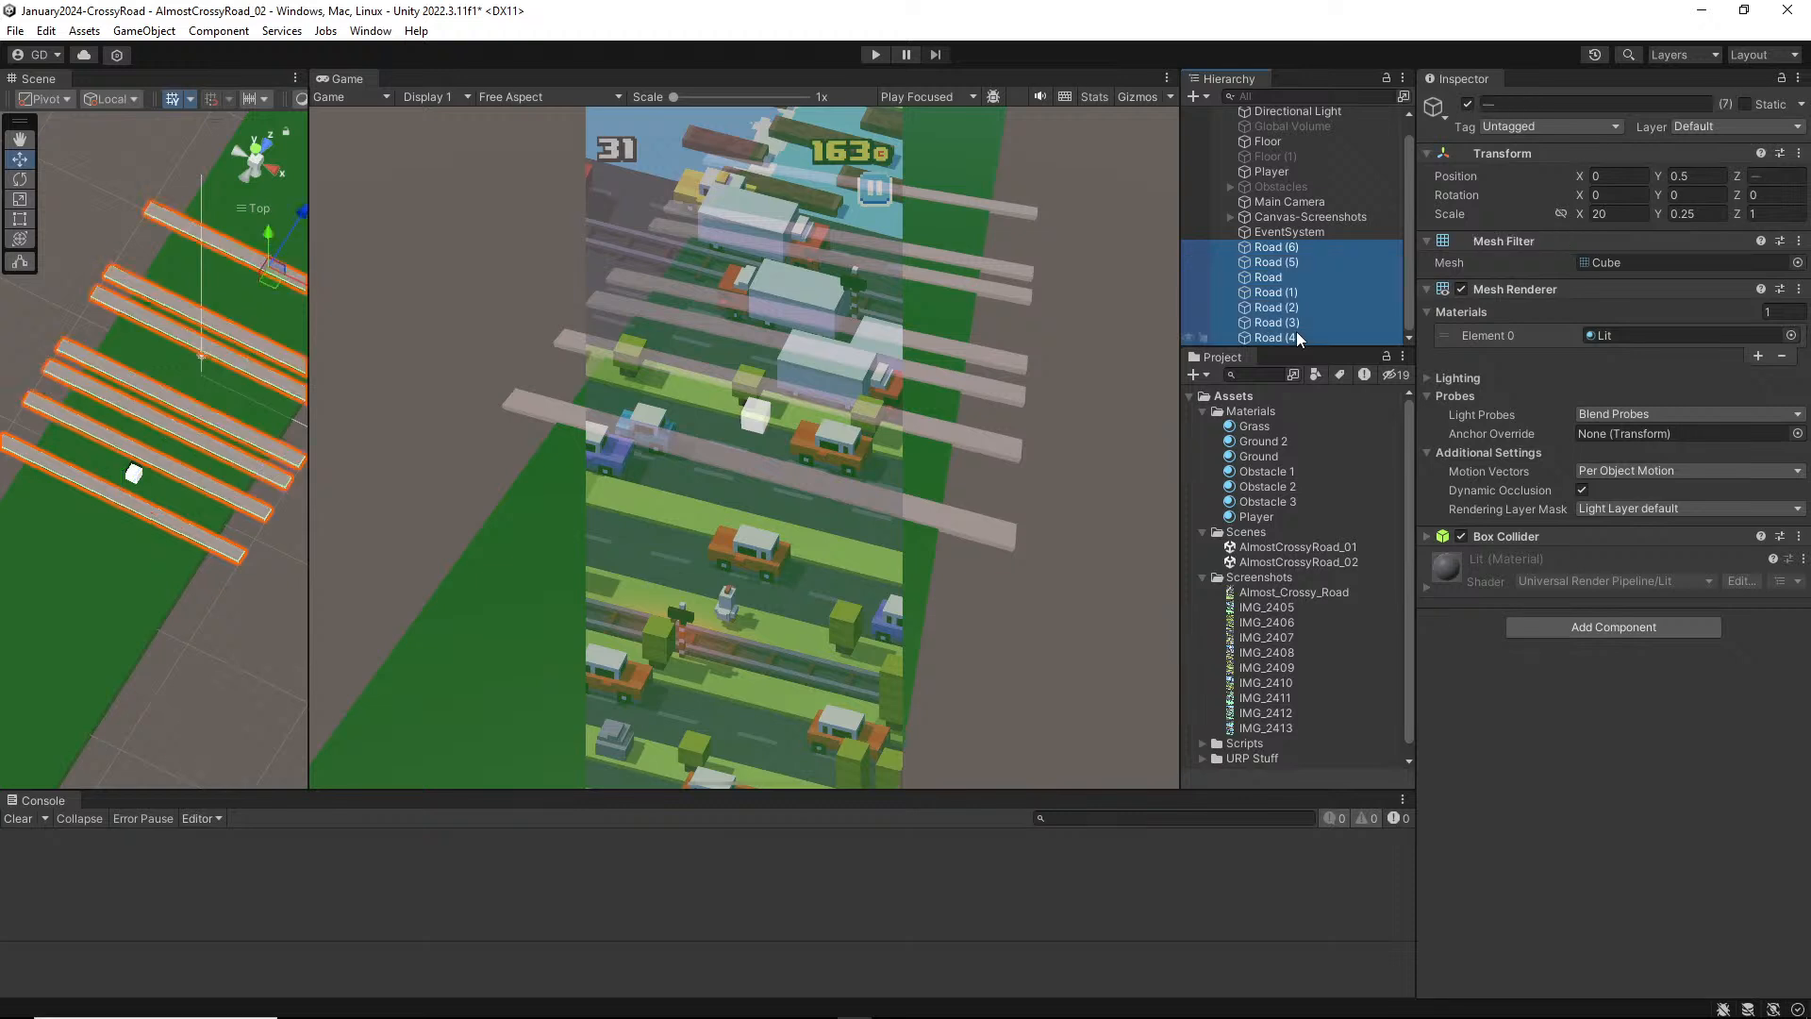
{"action": "left_click_drag", "start_coordinate": [1253, 421], "coordinate": [1626, 338]}
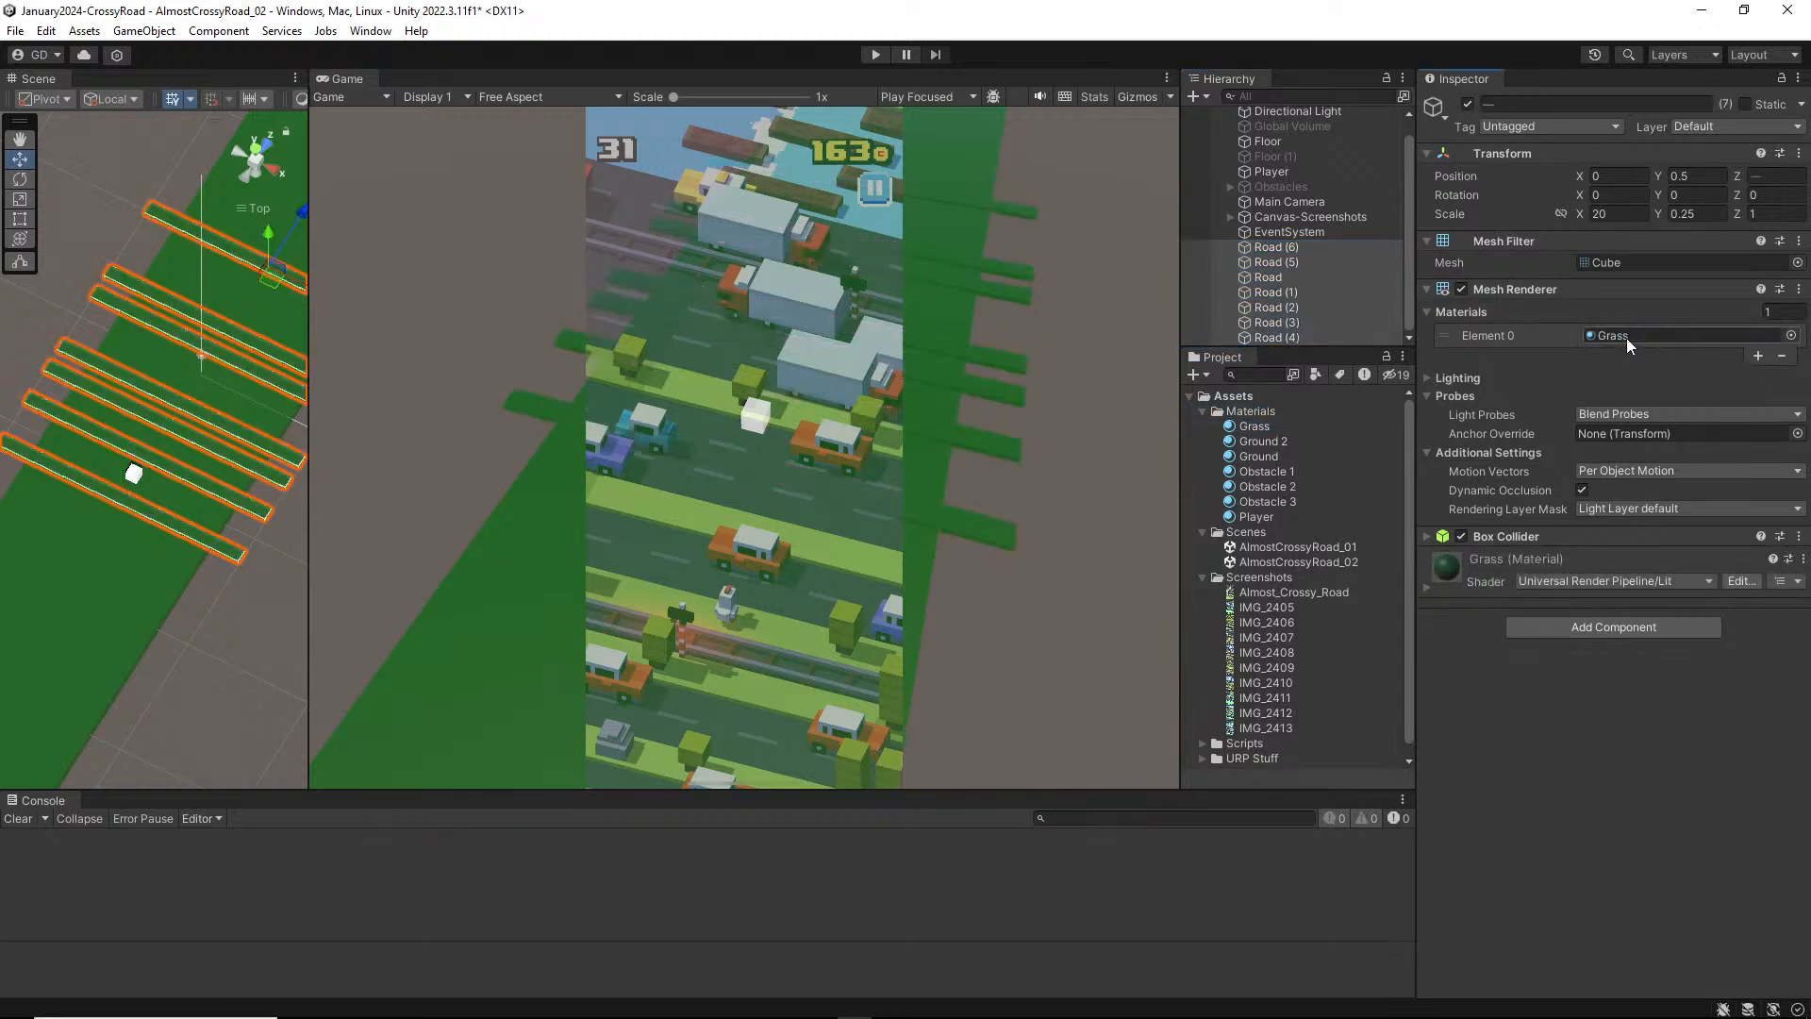
Step: Change the Grass material's base map colour to light green 98D26A
{"action": "left_click", "coordinate": [1429, 588]}
{"action": "left_click", "coordinate": [1755, 765]}
{"action": "mouse_move", "coordinate": [1687, 719]}
{"action": "left_mouse_down"}
{"action": "mouse_move", "coordinate": [1718, 684]}
{"action": "mouse_move", "coordinate": [1701, 697]}
{"action": "mouse_move", "coordinate": [1676, 671]}
{"action": "mouse_move", "coordinate": [1700, 664]}
{"action": "mouse_move", "coordinate": [1691, 619]}
{"action": "left_mouse_up"}
{"action": "left_click_drag", "start_coordinate": [1690, 681], "coordinate": [1694, 666]}
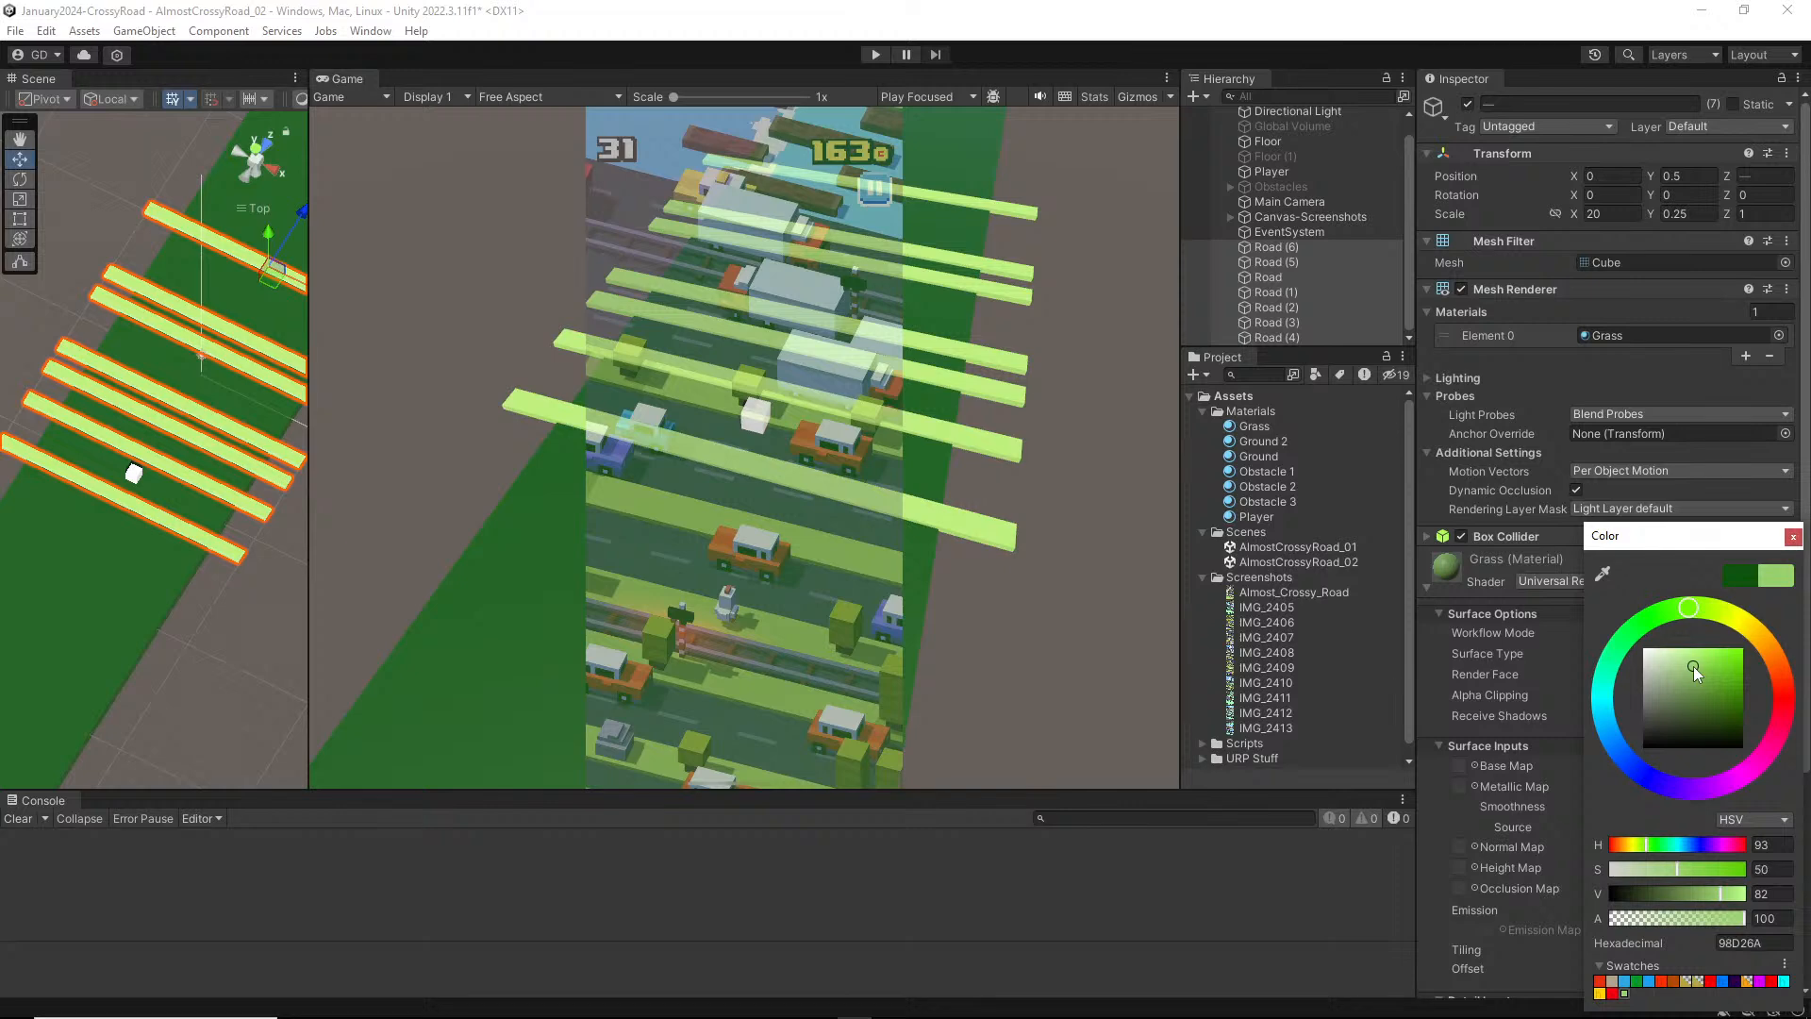
{"action": "left_click", "coordinate": [1019, 615]}
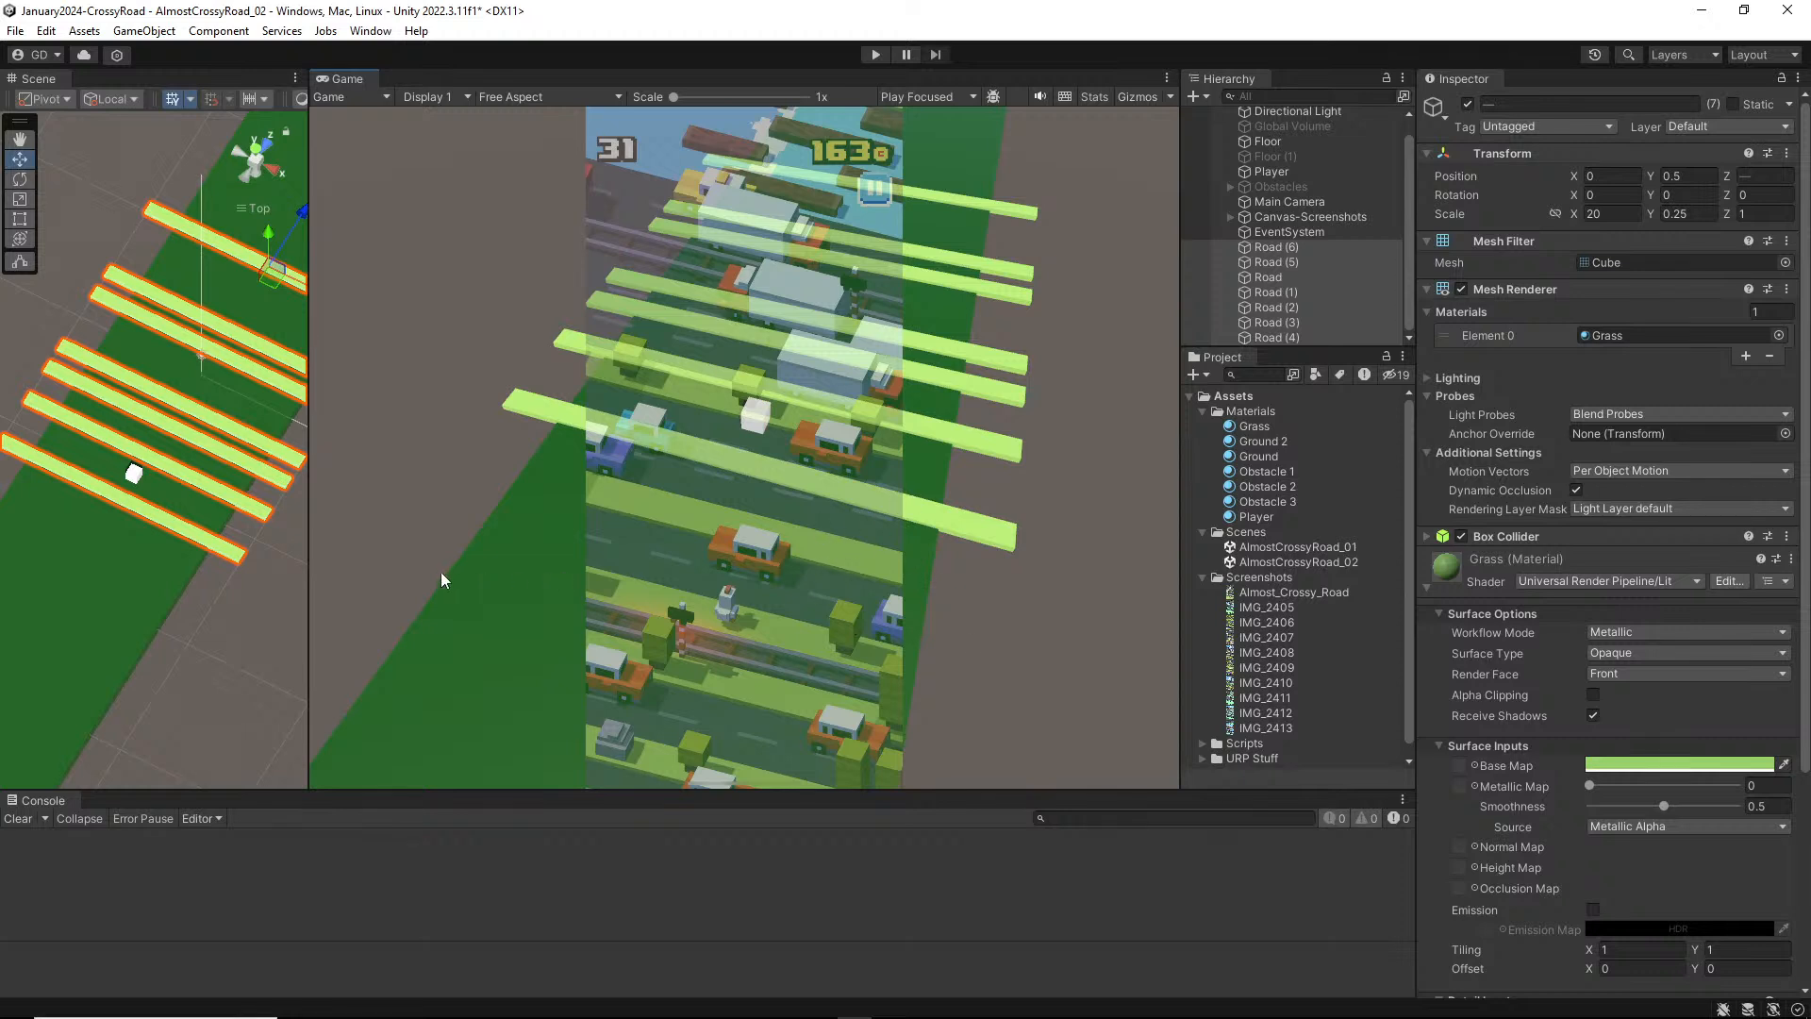
{"action": "left_click", "coordinate": [226, 663]}
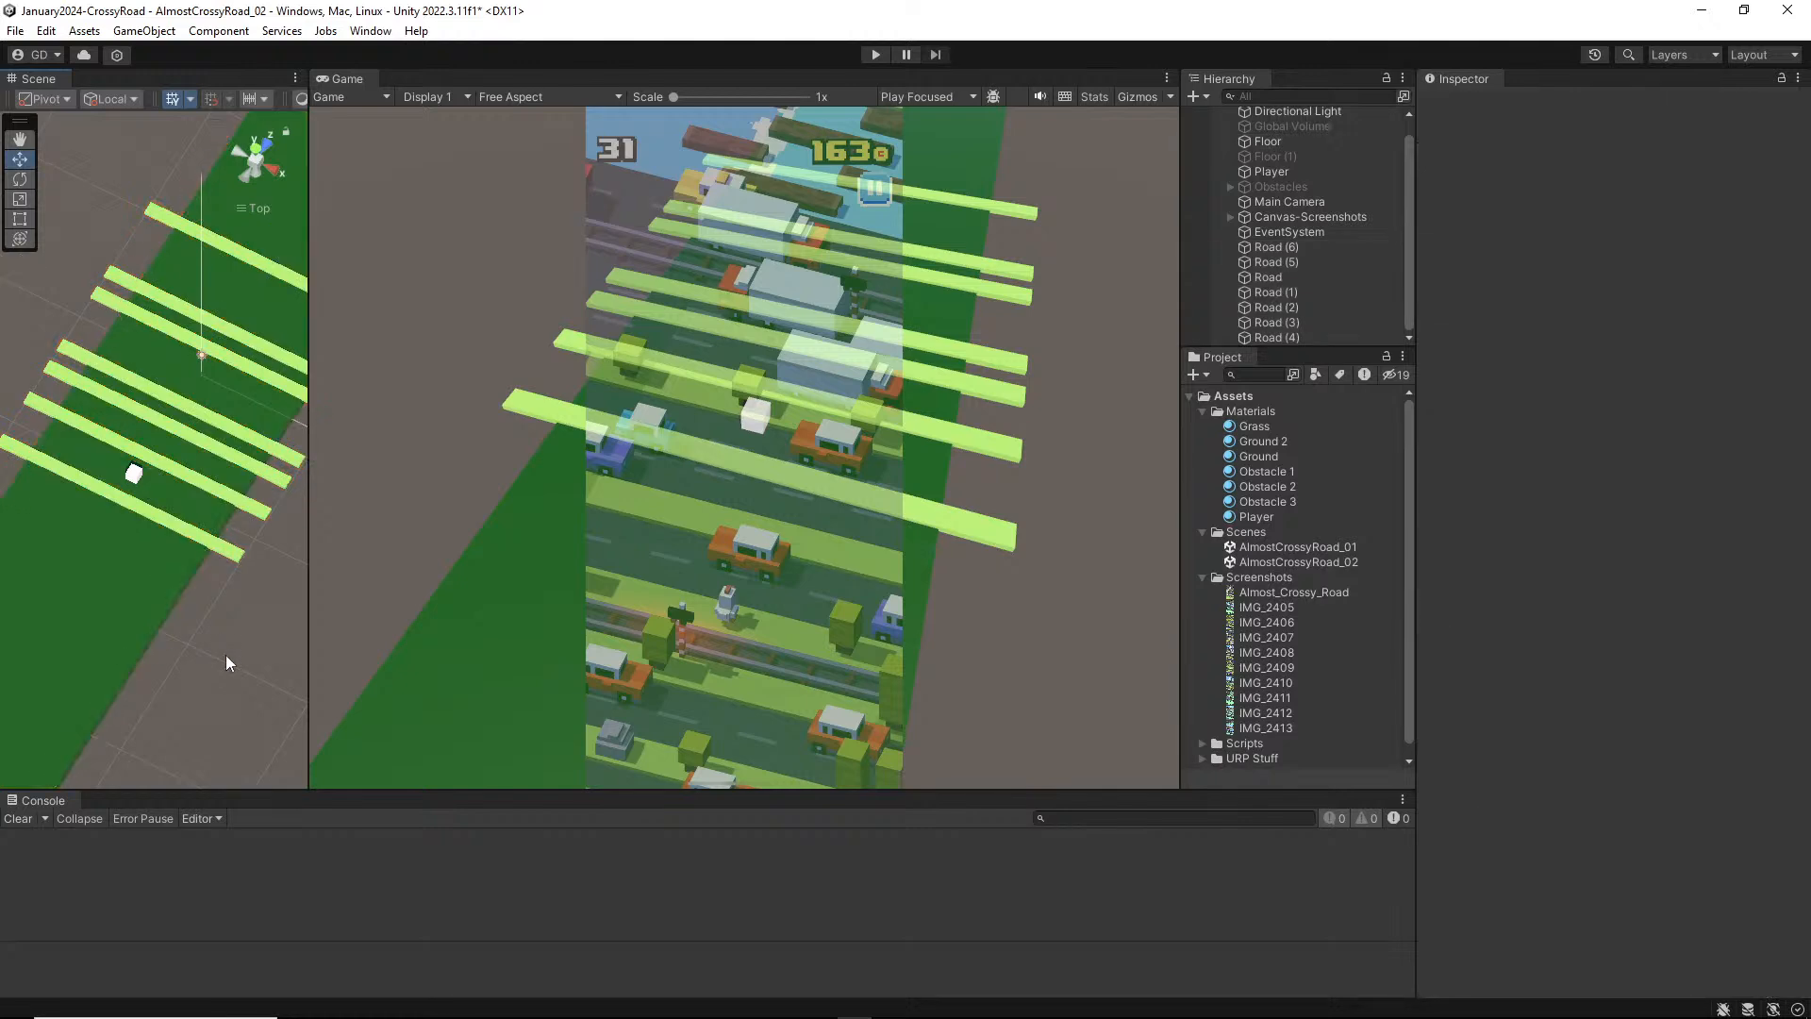
Step: Rename the floor's Ground material as Road
{"action": "left_click", "coordinate": [137, 642]}
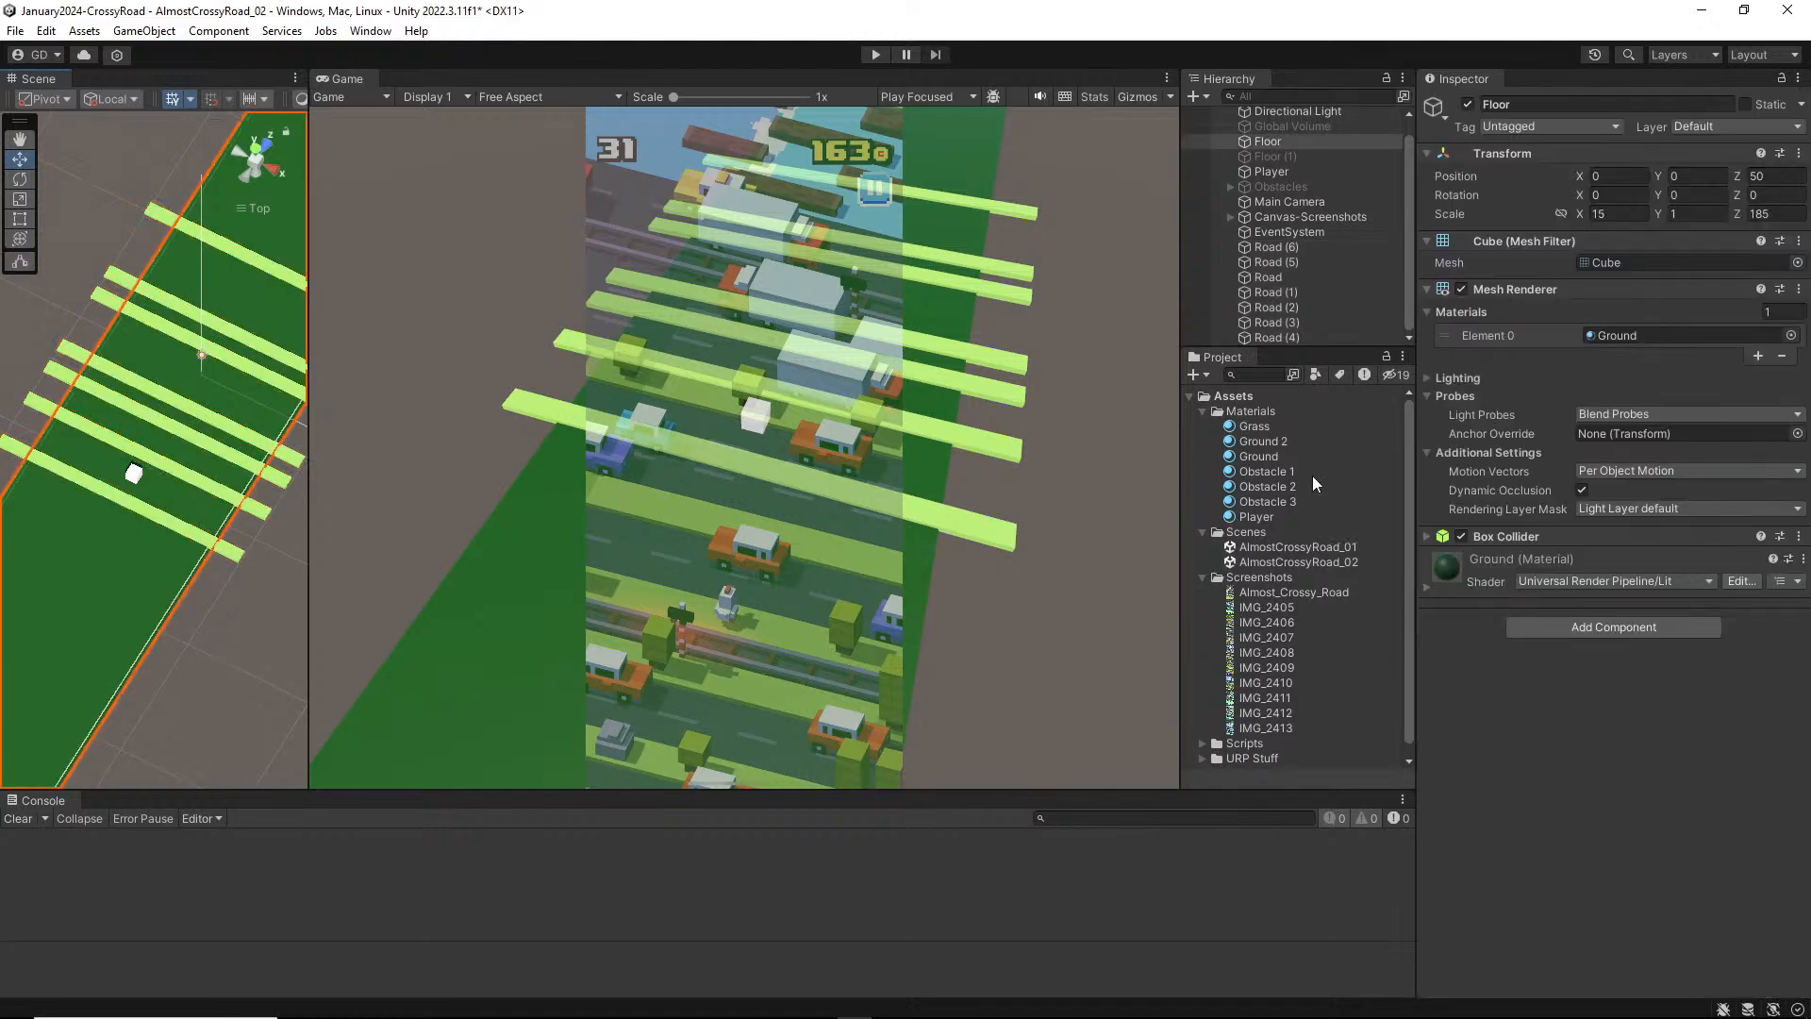
{"action": "left_click", "coordinate": [1270, 458]}
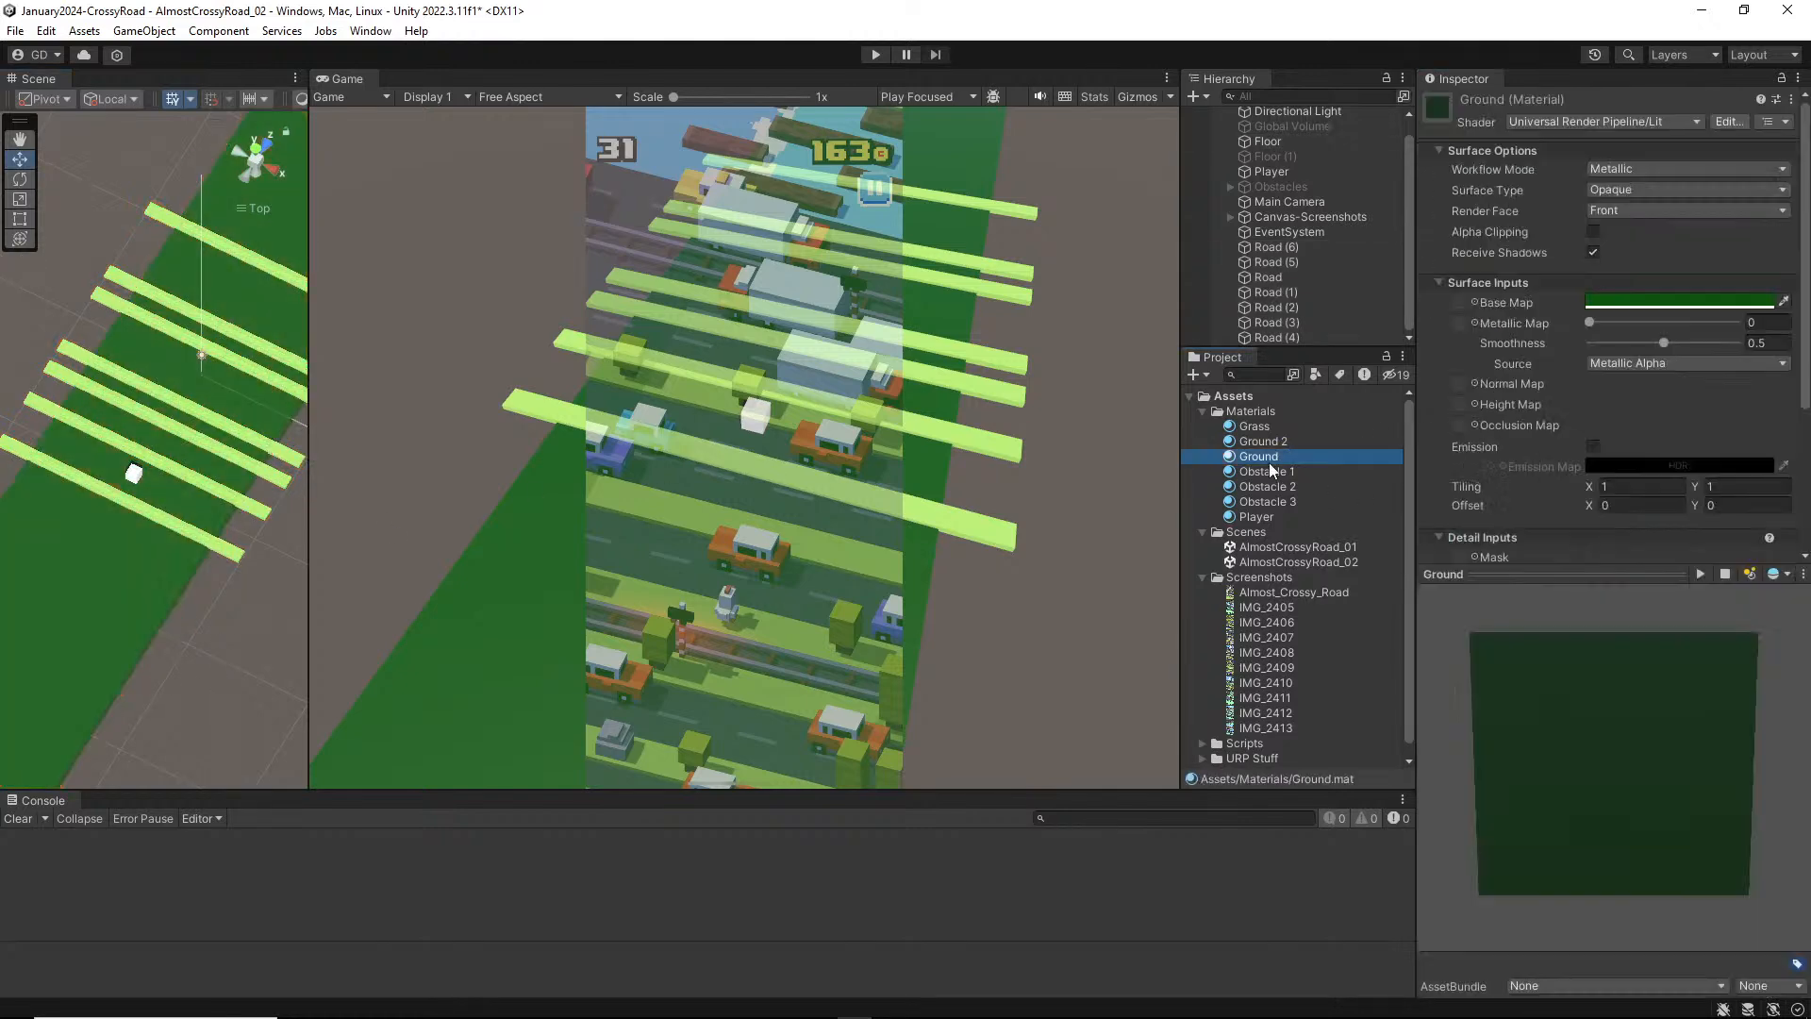
{"action": "left_click", "coordinate": [1270, 461]}
{"action": "type", "text": "Road"}
{"action": "key", "text": "Return"}
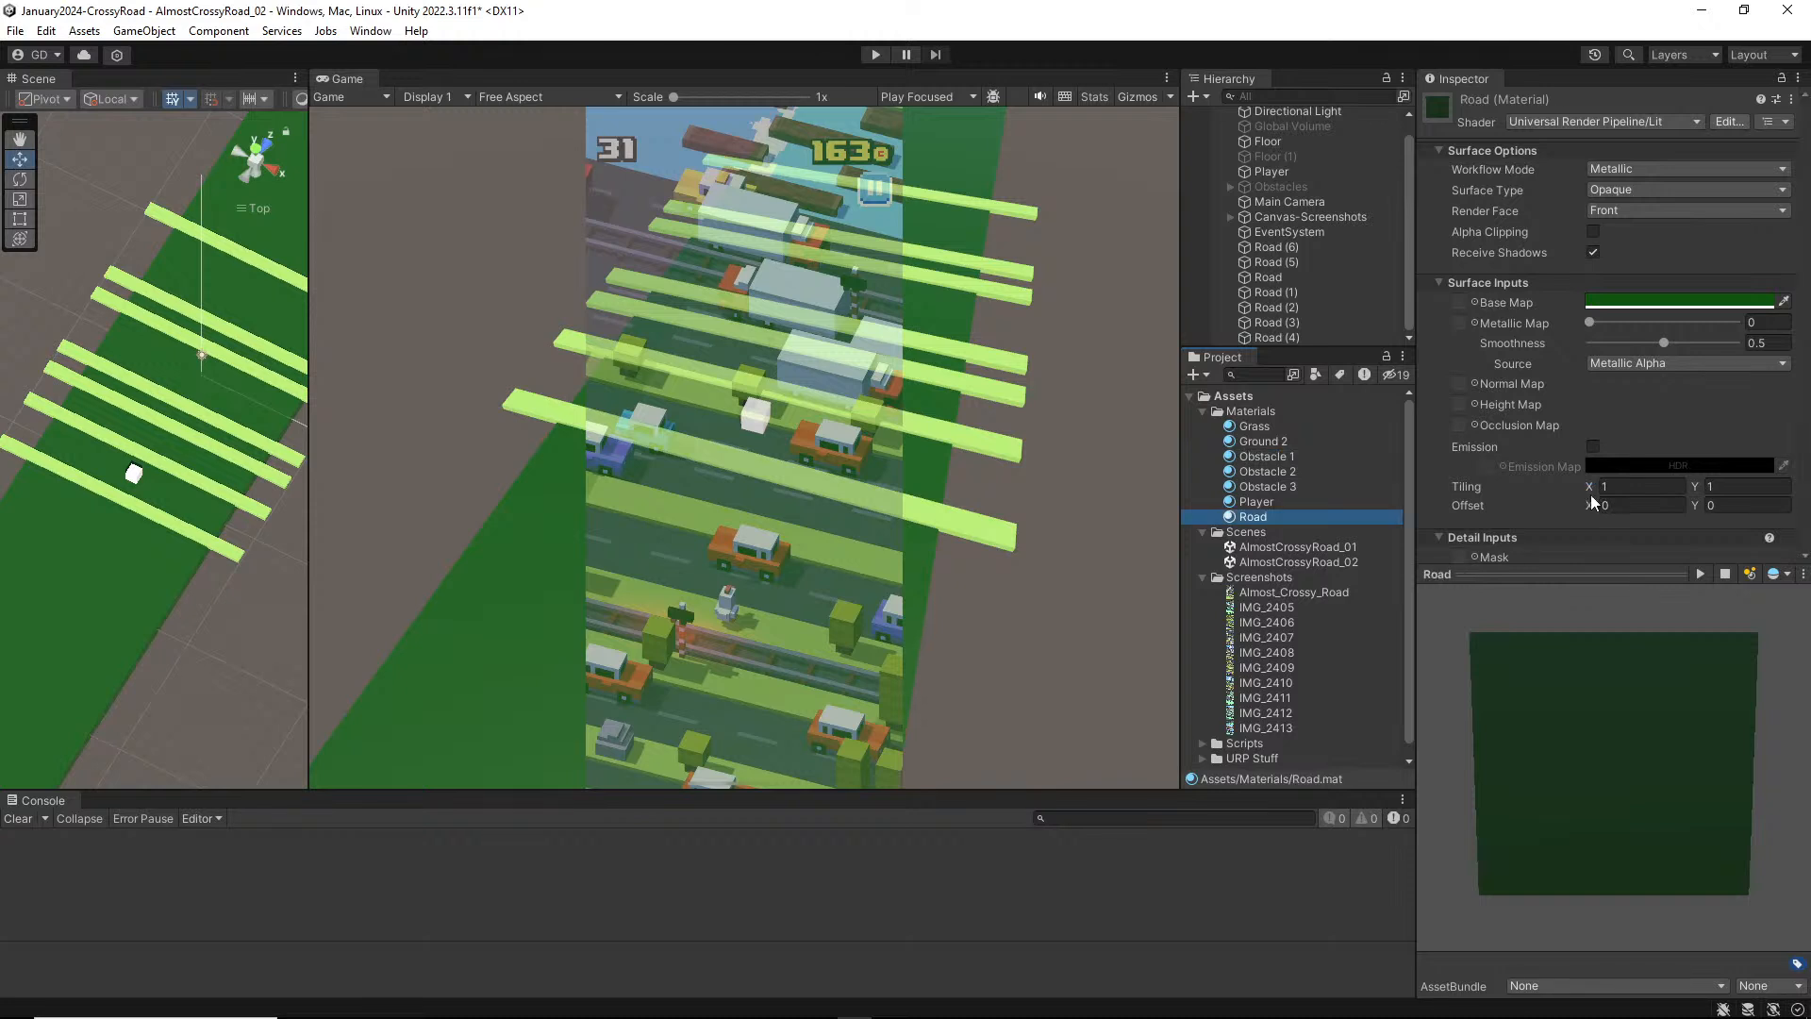
Step: Change the Road material's base map colour to dark grey 282C28
{"action": "left_click", "coordinate": [1647, 302]}
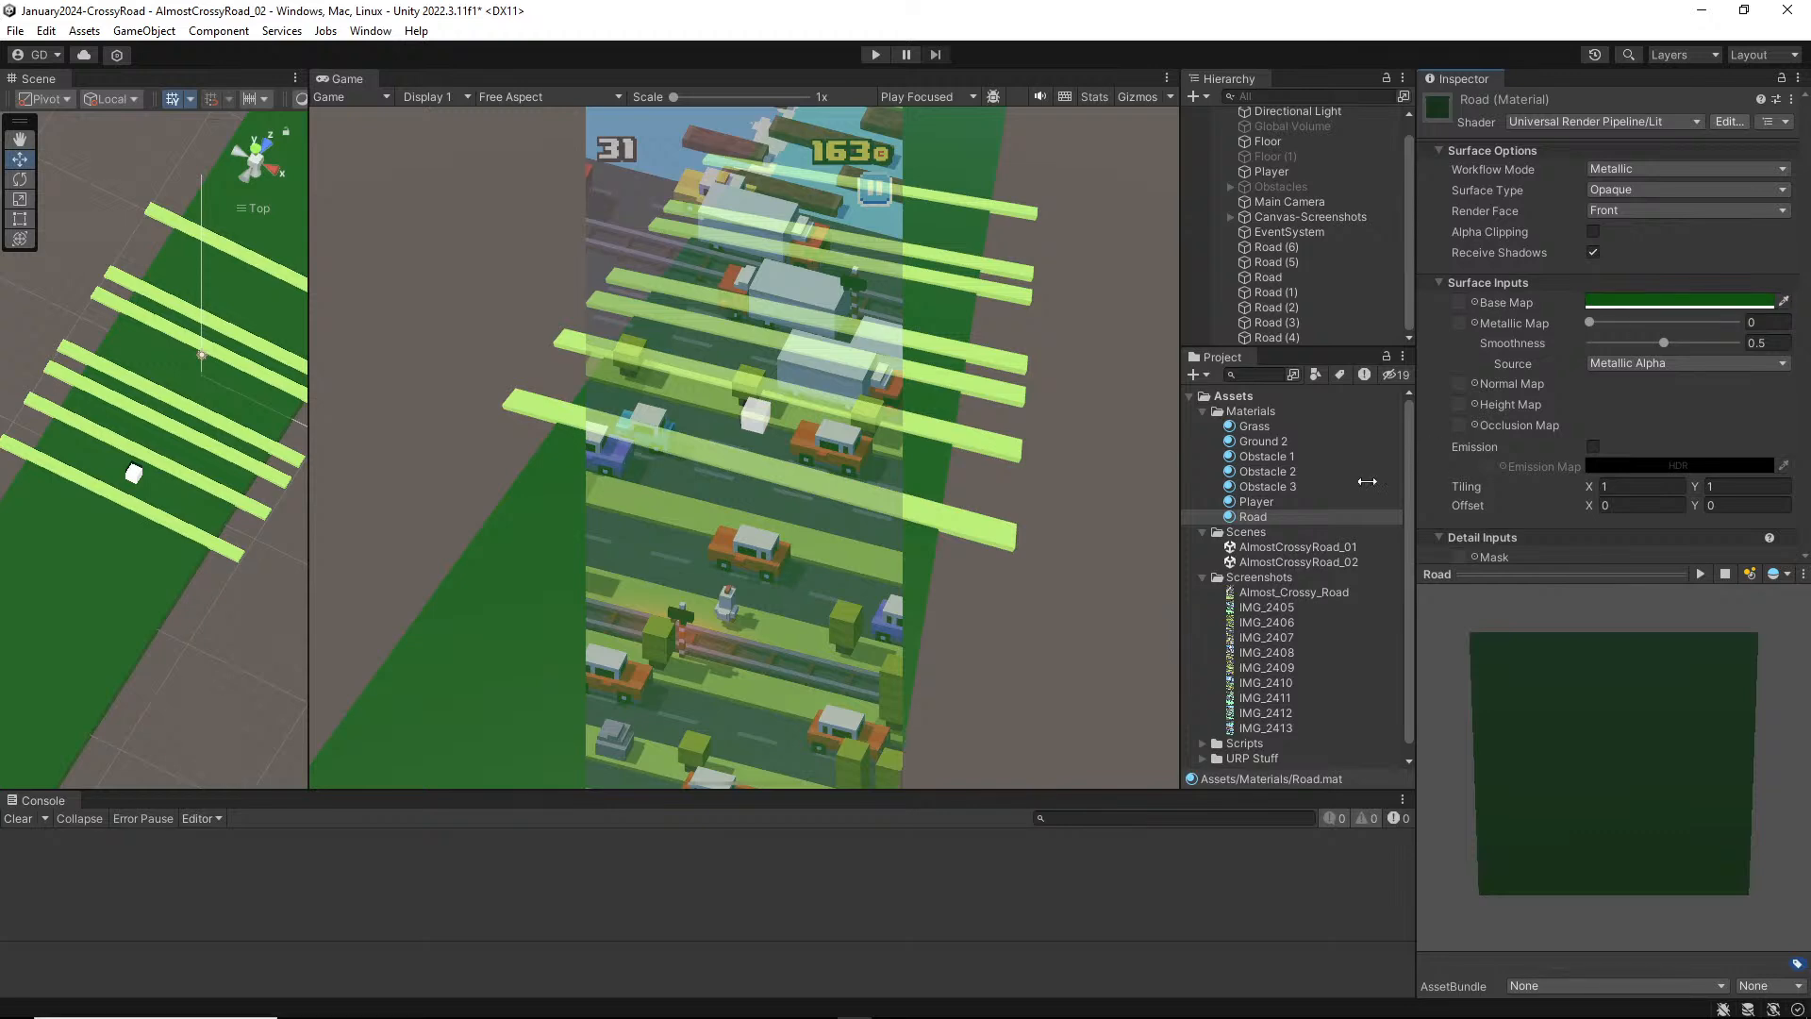
{"action": "left_click_drag", "start_coordinate": [1261, 517], "coordinate": [90, 631]}
{"action": "left_click", "coordinate": [91, 632]}
{"action": "left_click", "coordinate": [1600, 336]}
{"action": "left_click", "coordinate": [1264, 516]}
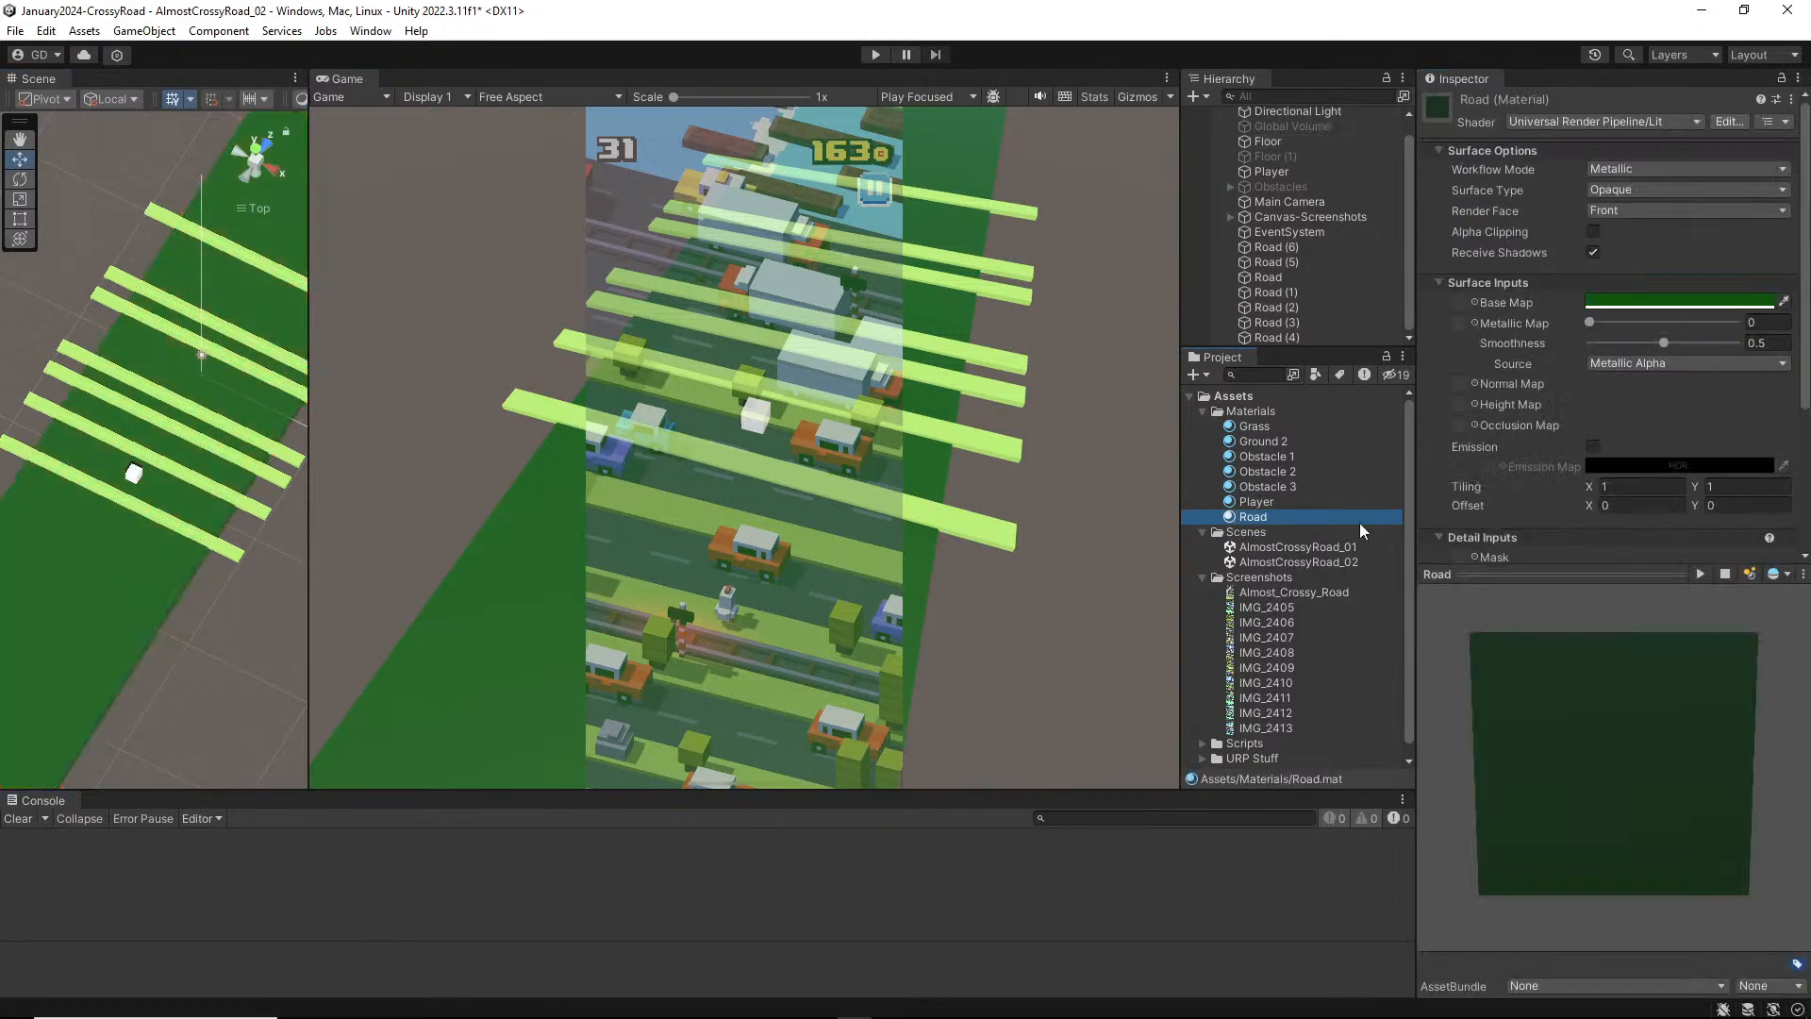
{"action": "left_click", "coordinate": [1679, 301]}
{"action": "left_click", "coordinate": [1651, 472]}
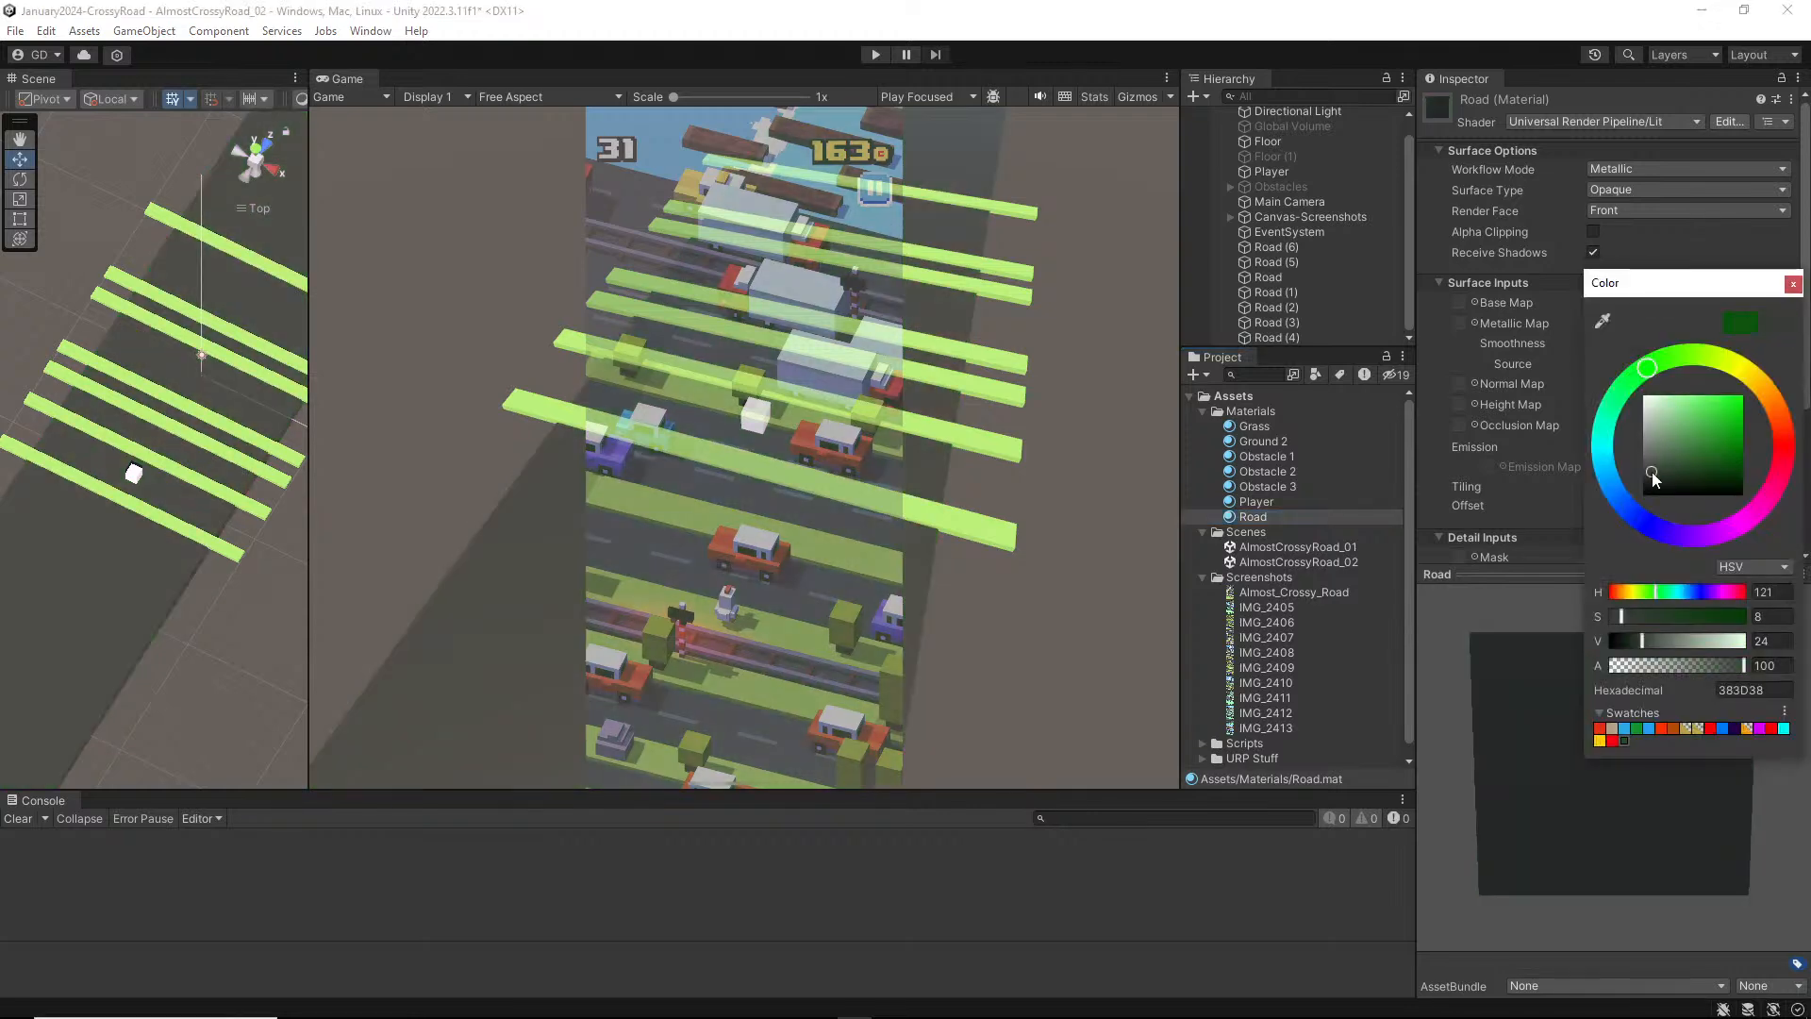
{"action": "left_click_drag", "start_coordinate": [1652, 473], "coordinate": [1651, 479]}
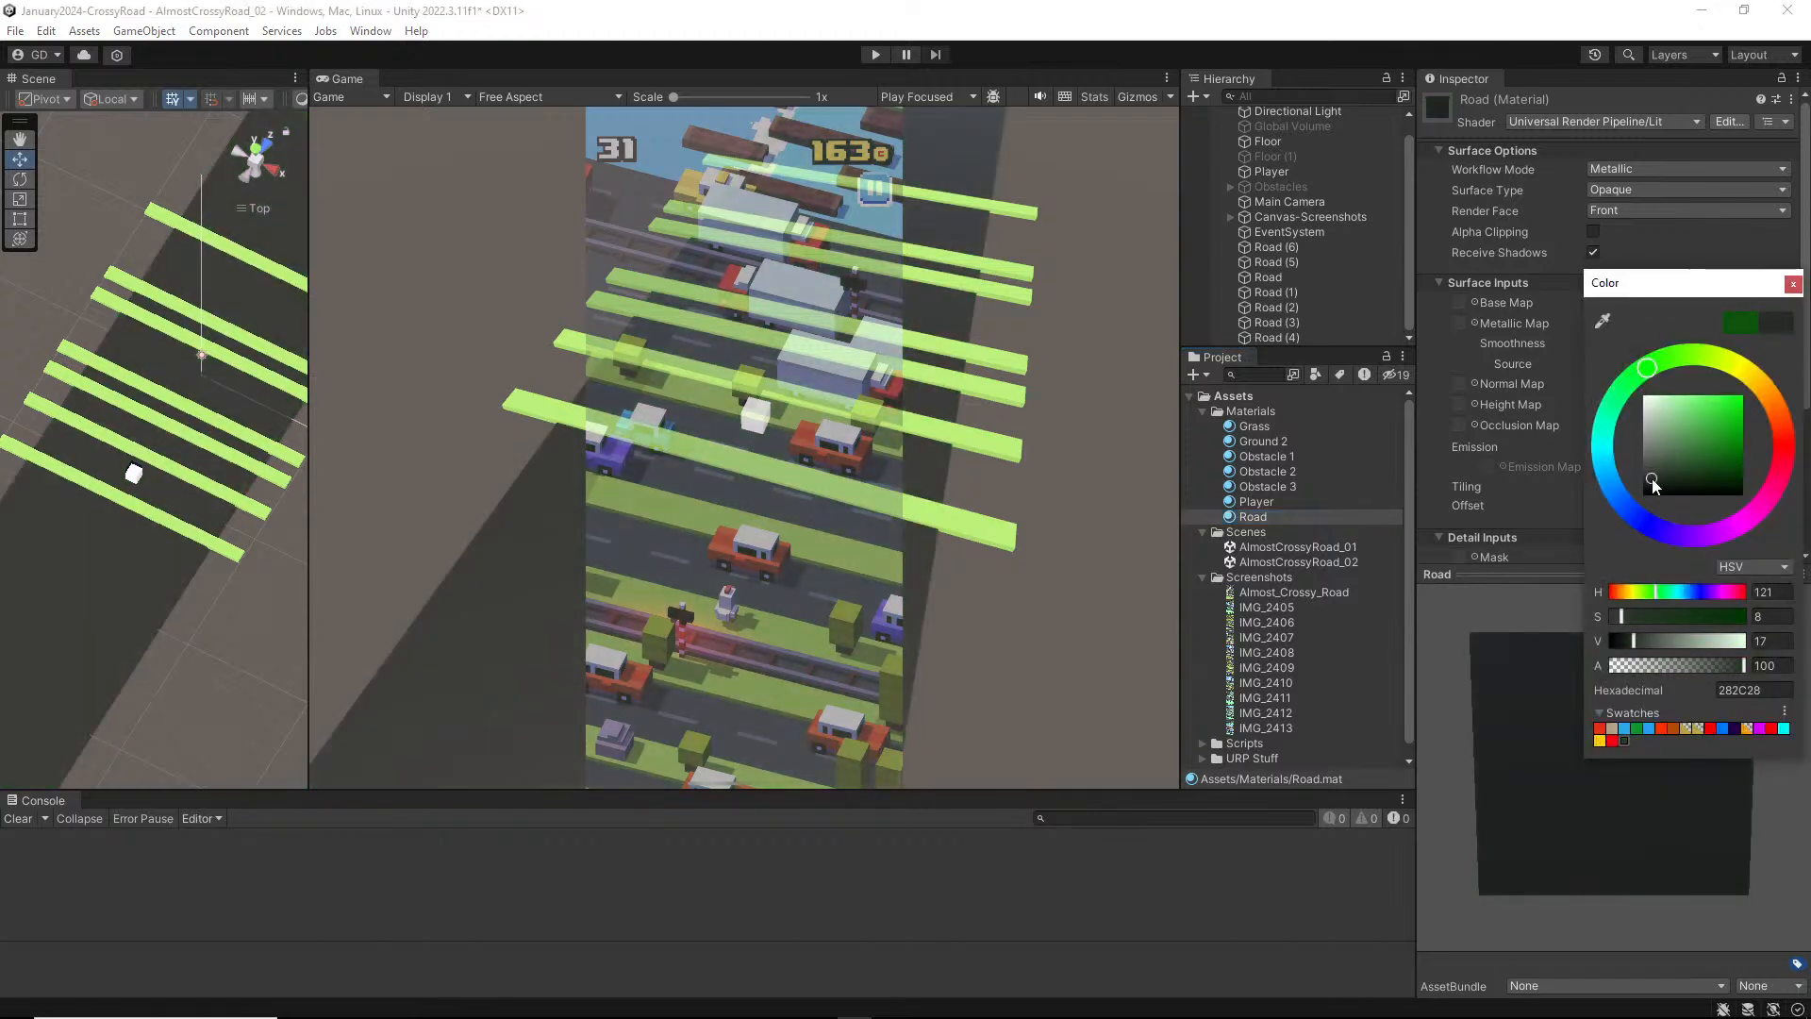
Step: Make the reference screenshot's RawImage fully opaque by raising its colour alpha to 100
{"action": "left_click", "coordinate": [1326, 217]}
{"action": "left_click", "coordinate": [1231, 217]}
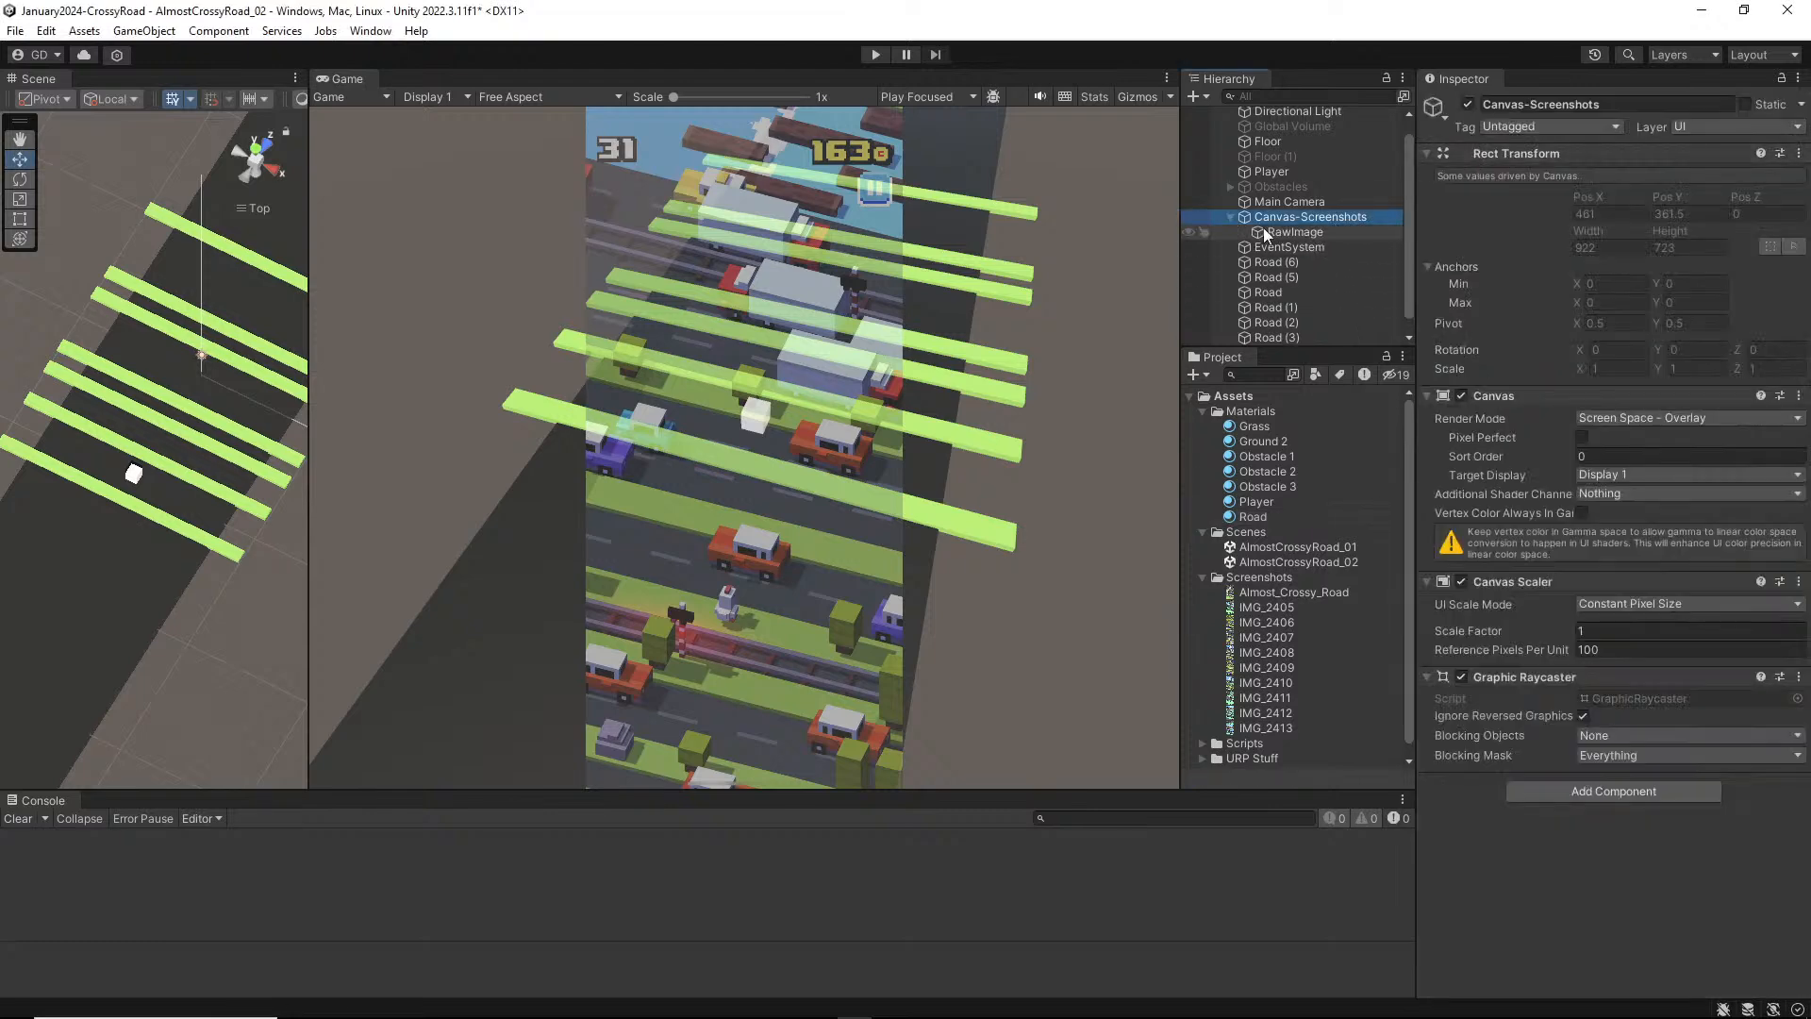
{"action": "left_click", "coordinate": [1296, 232]}
{"action": "left_click", "coordinate": [1697, 469]}
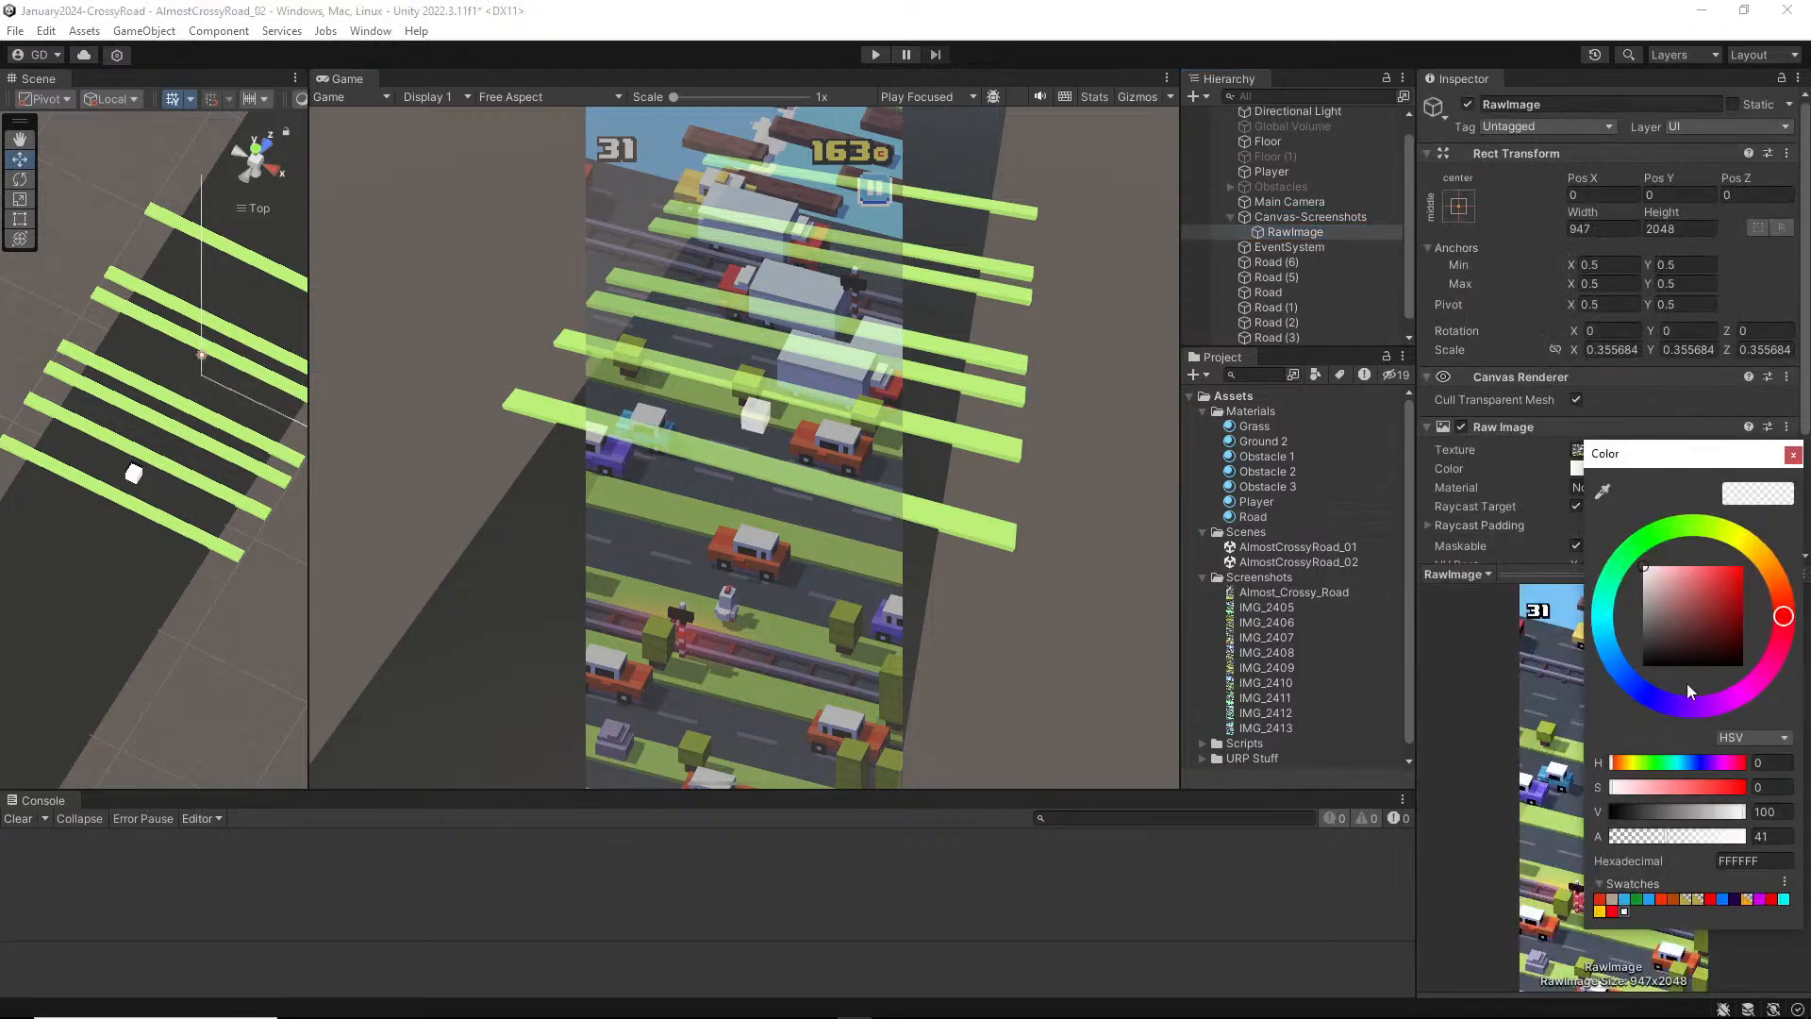
{"action": "left_click_drag", "start_coordinate": [1646, 835], "coordinate": [1802, 837]}
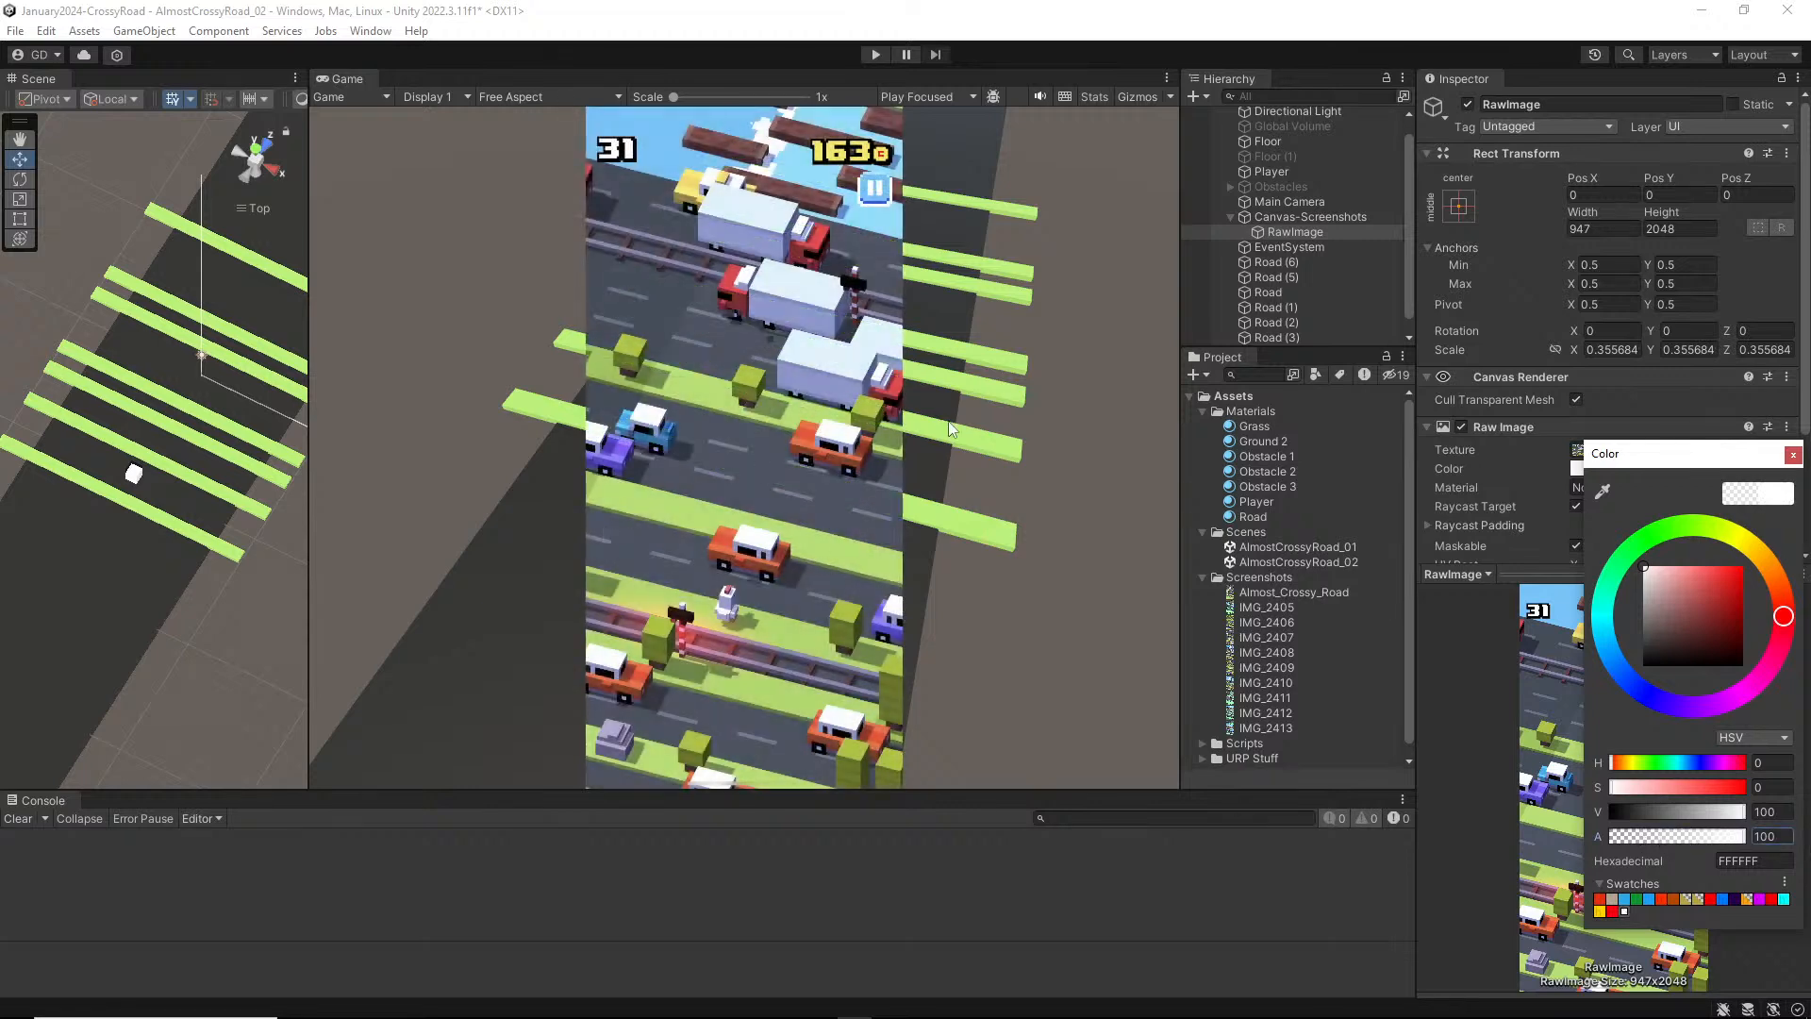
{"action": "left_click", "coordinate": [885, 567]}
Step: Sample the road colour in the reference screenshot as the Road material's base map colour
{"action": "left_click", "coordinate": [44, 606]}
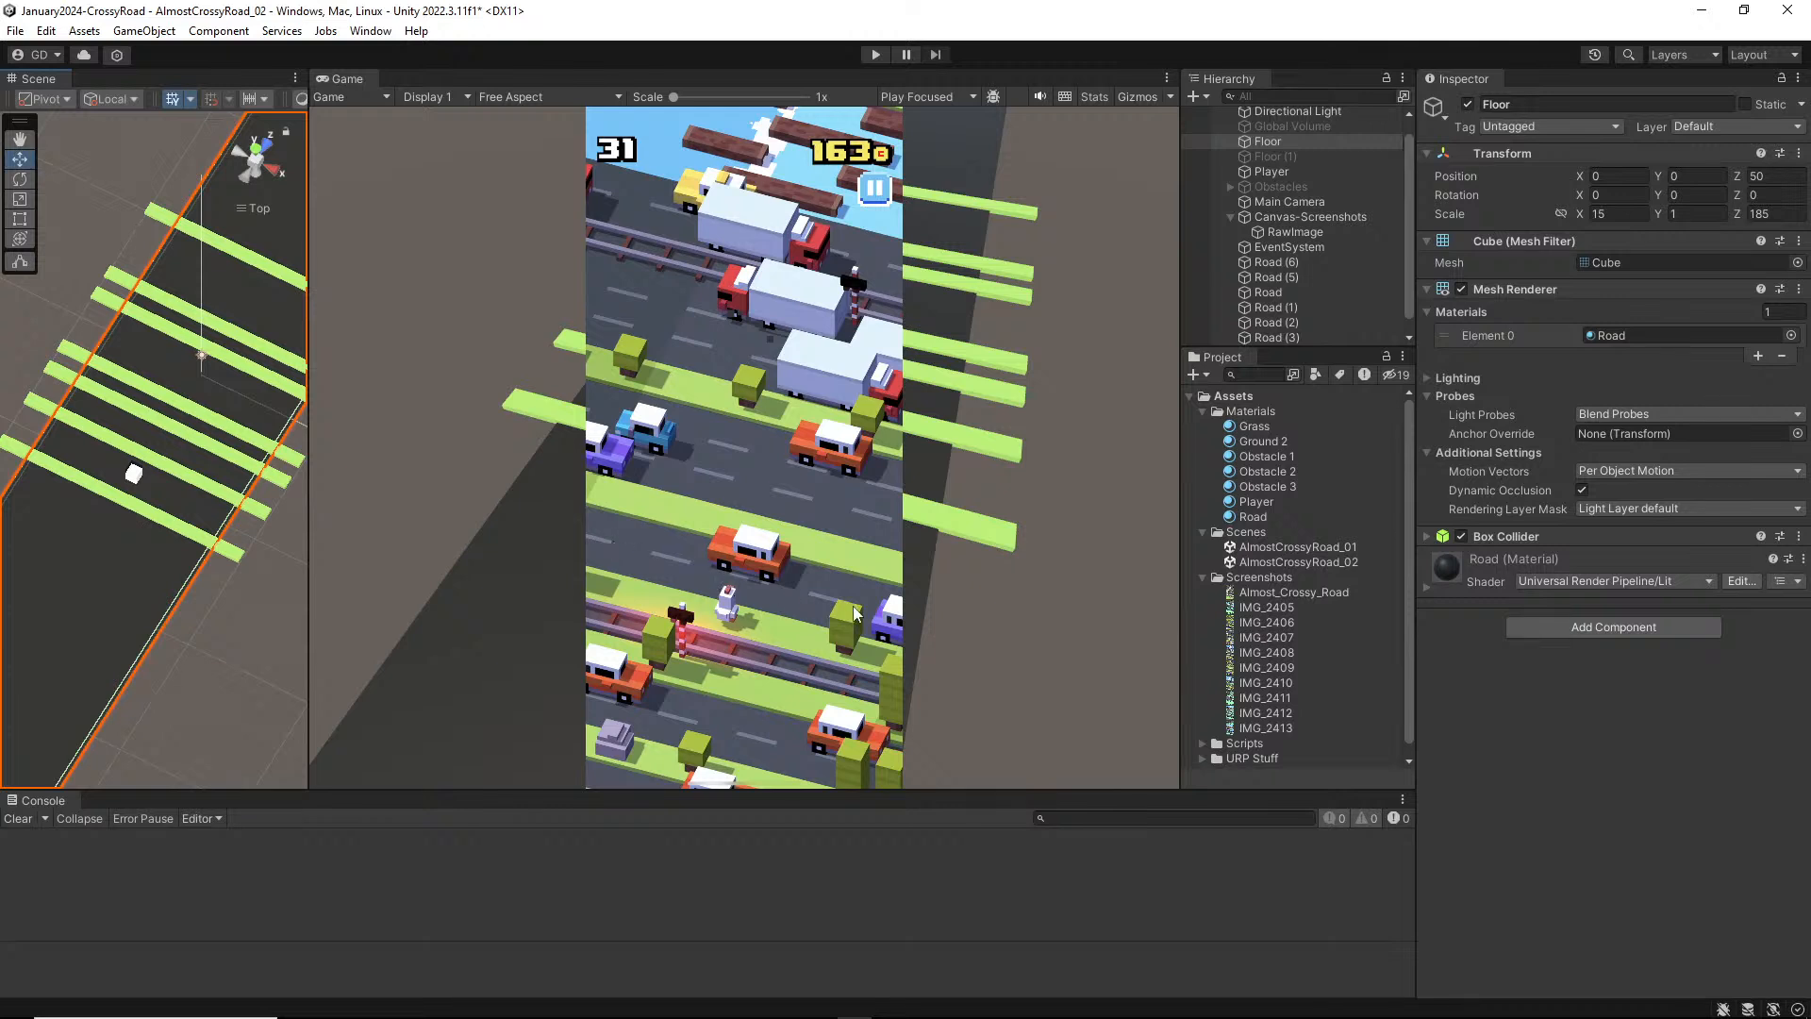
{"action": "left_click", "coordinate": [1295, 263]}
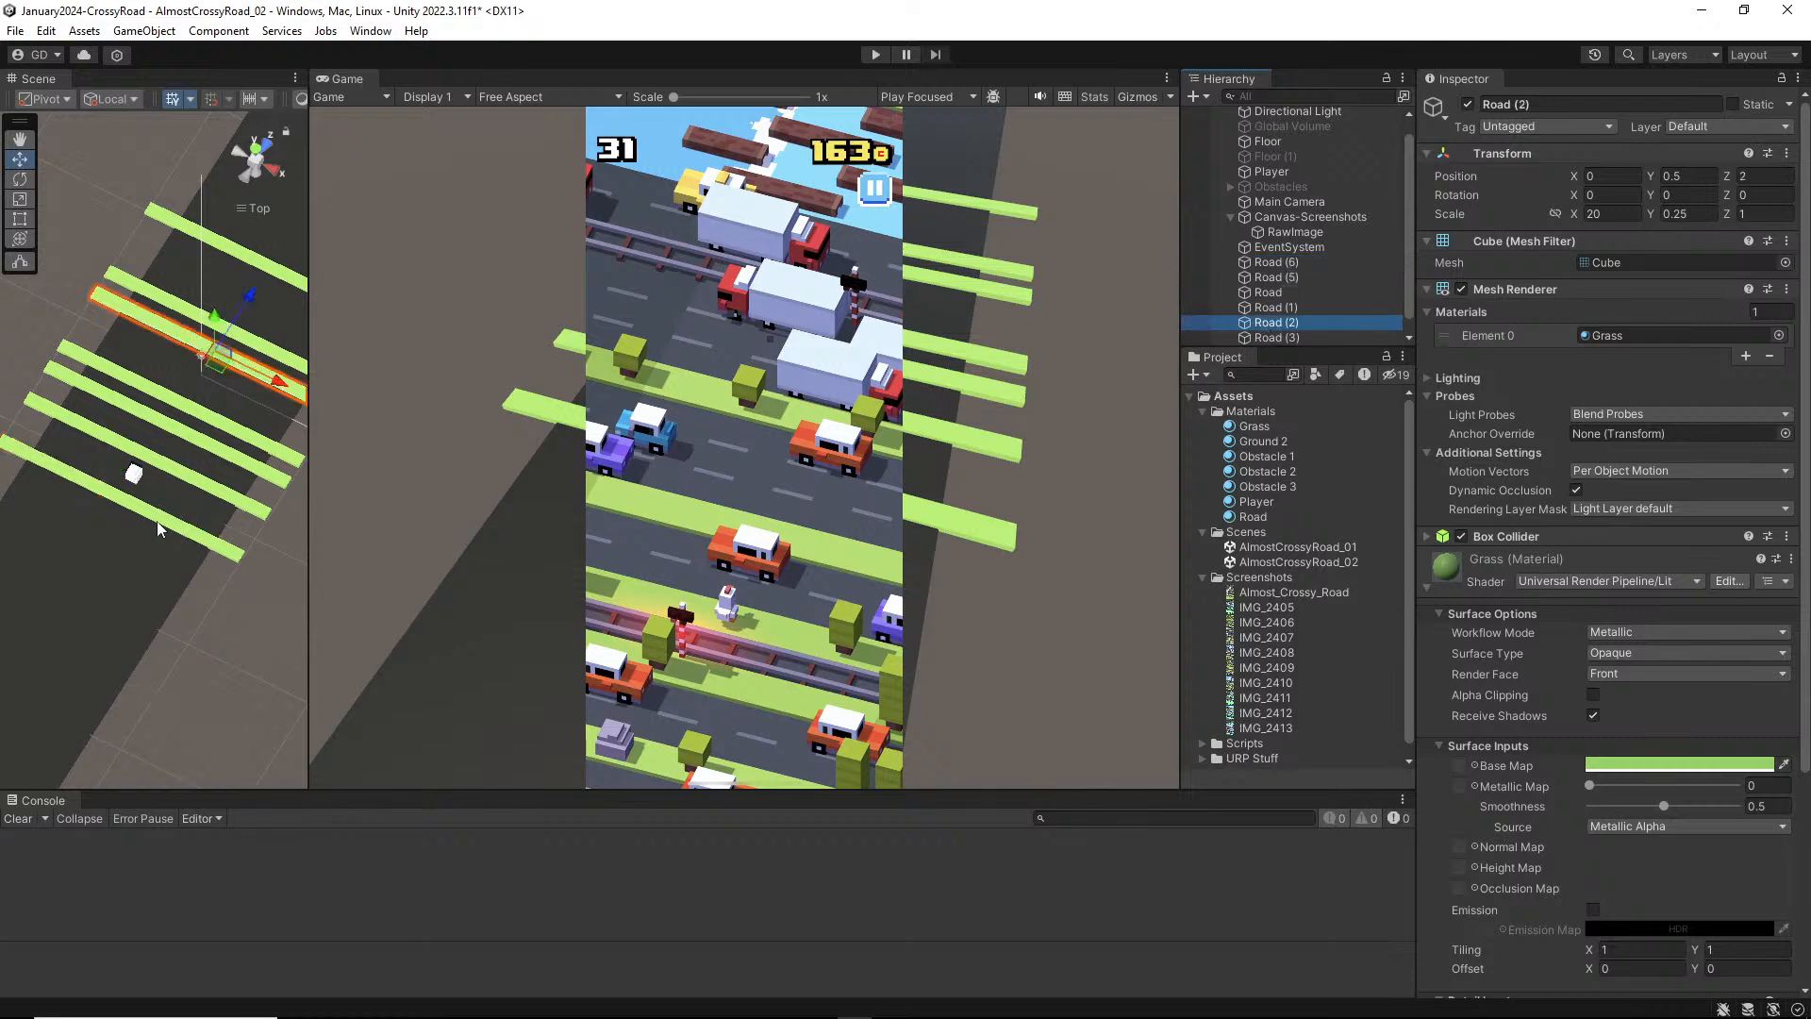
{"action": "left_click", "coordinate": [161, 530]}
{"action": "left_click", "coordinate": [1255, 426]}
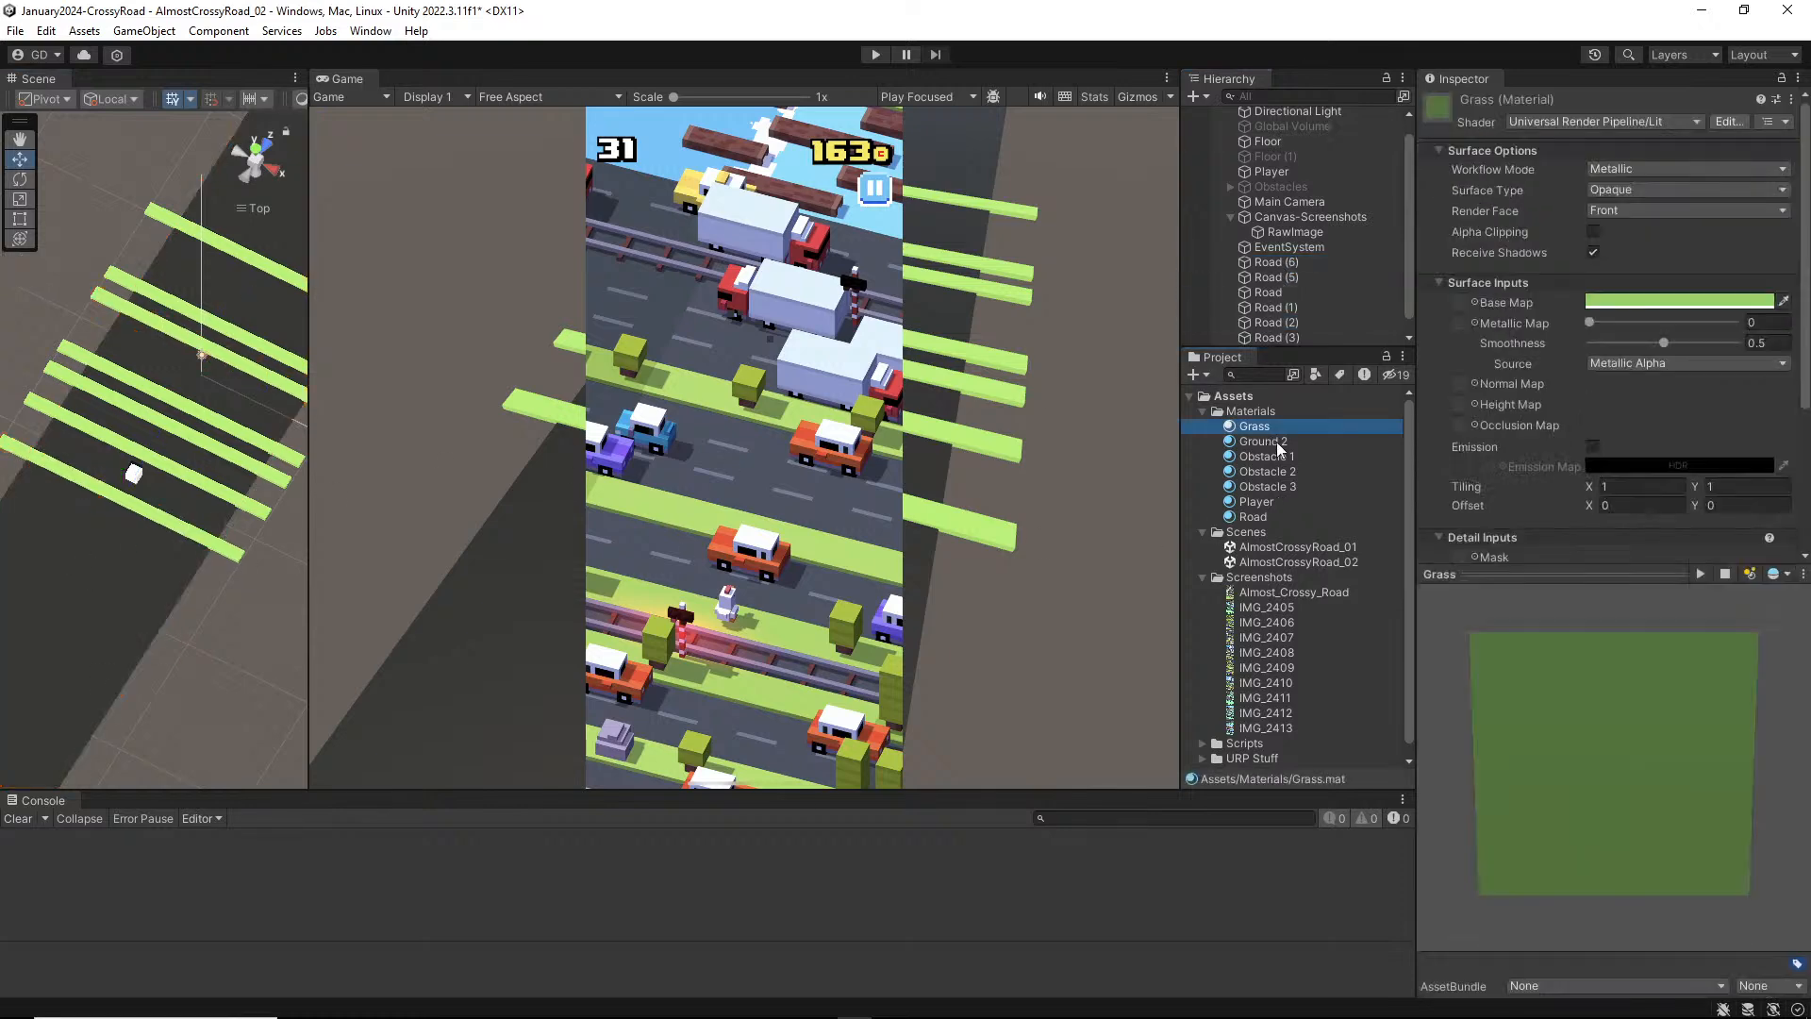
{"action": "left_click", "coordinate": [1258, 515]}
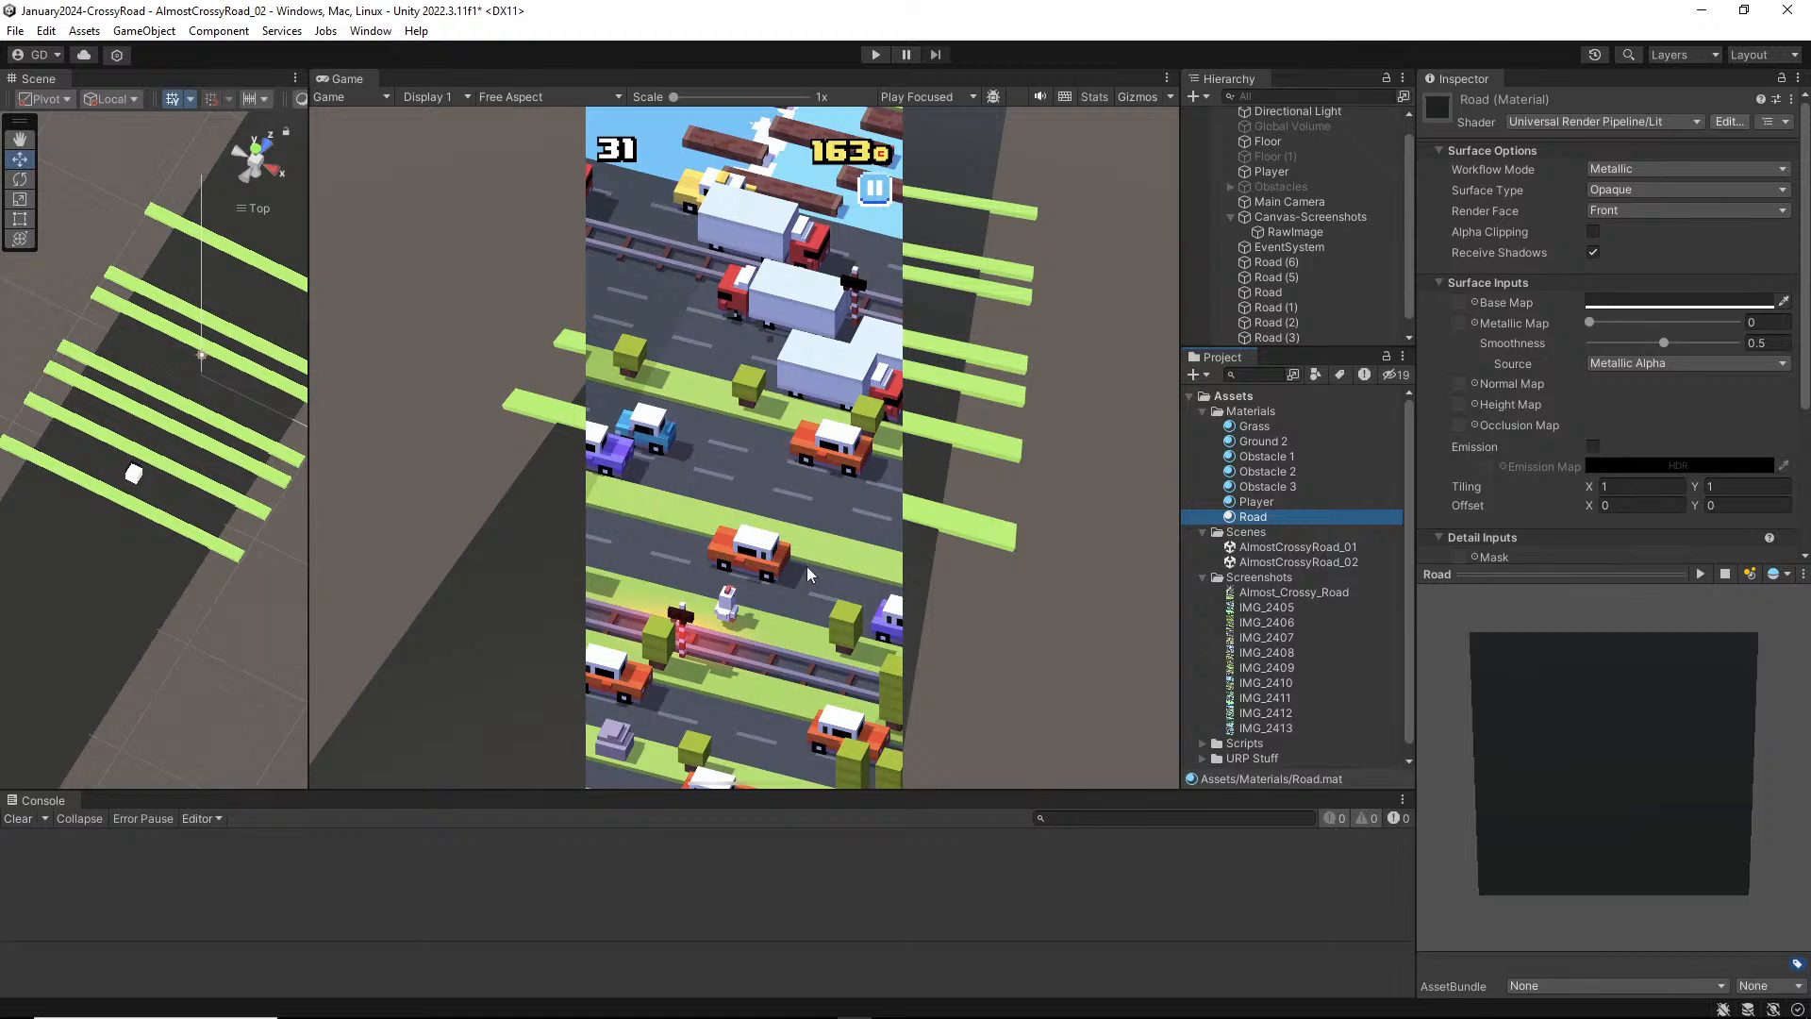
{"action": "left_click", "coordinate": [1783, 301]}
{"action": "left_click", "coordinate": [658, 537]}
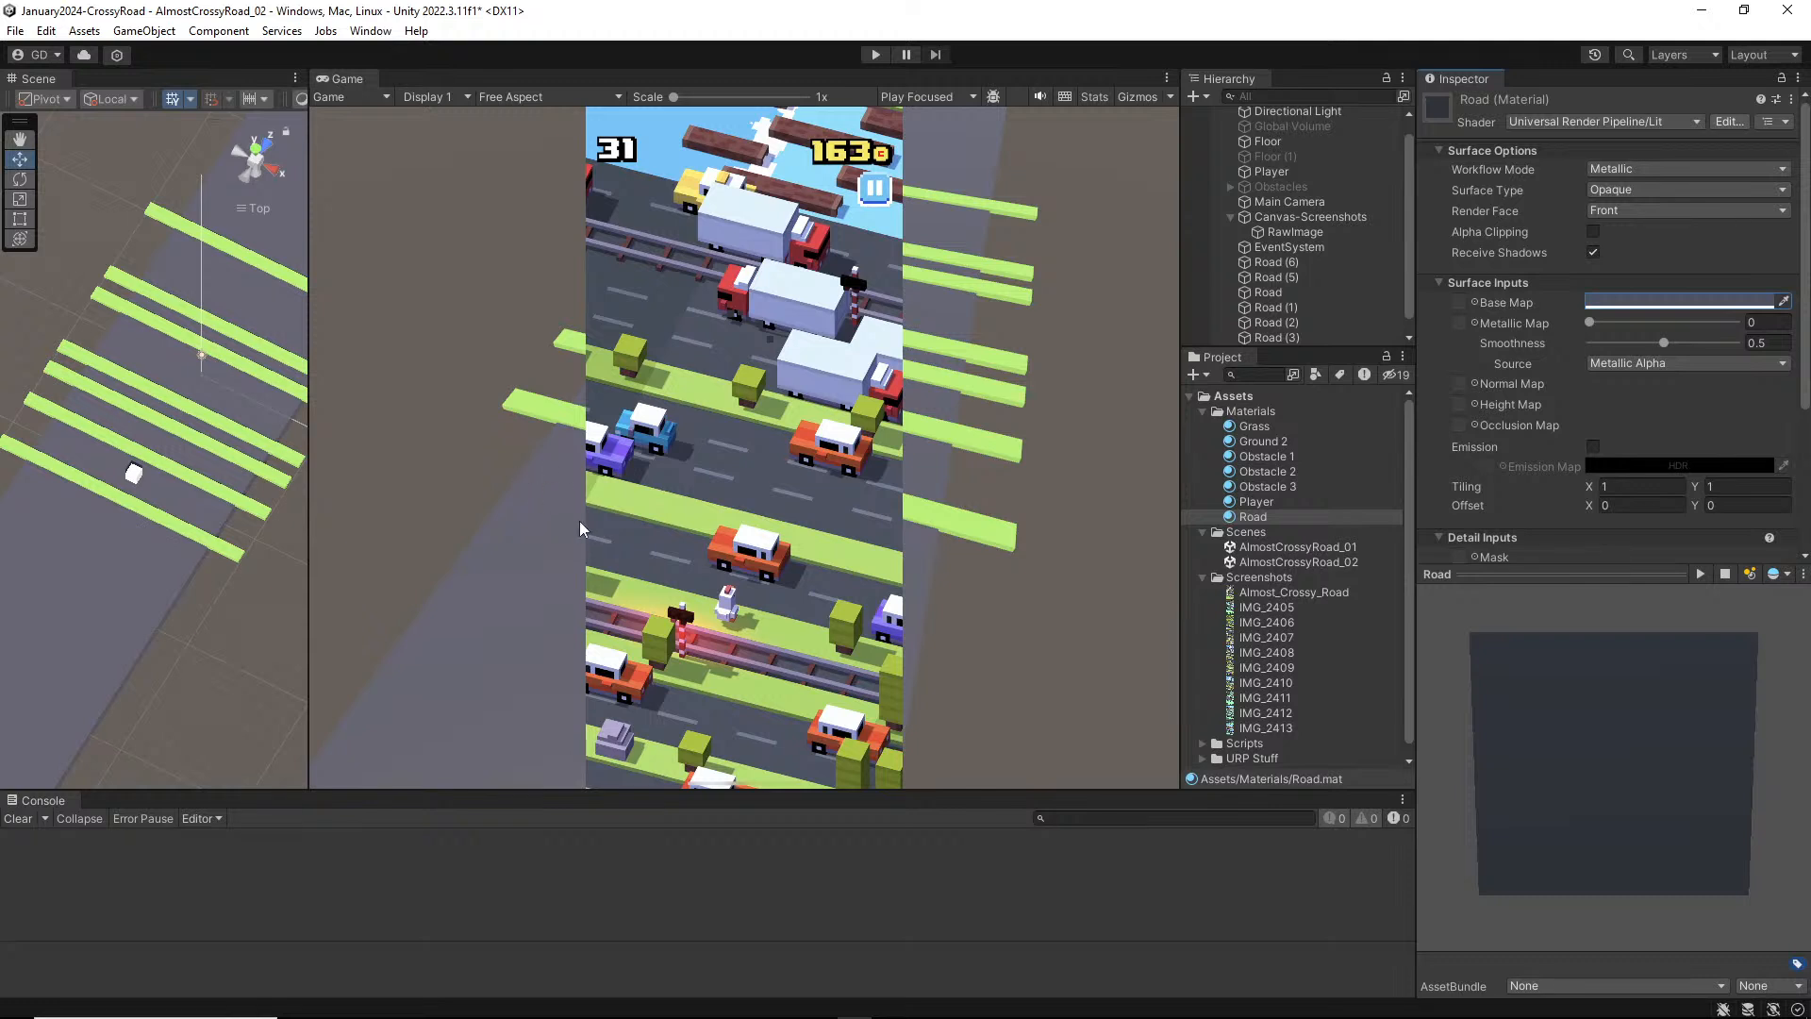
Step: Darken the Road material's base map colour to 3B414D
{"action": "left_click", "coordinate": [1683, 302]}
{"action": "left_click_drag", "start_coordinate": [1653, 463], "coordinate": [1668, 469]}
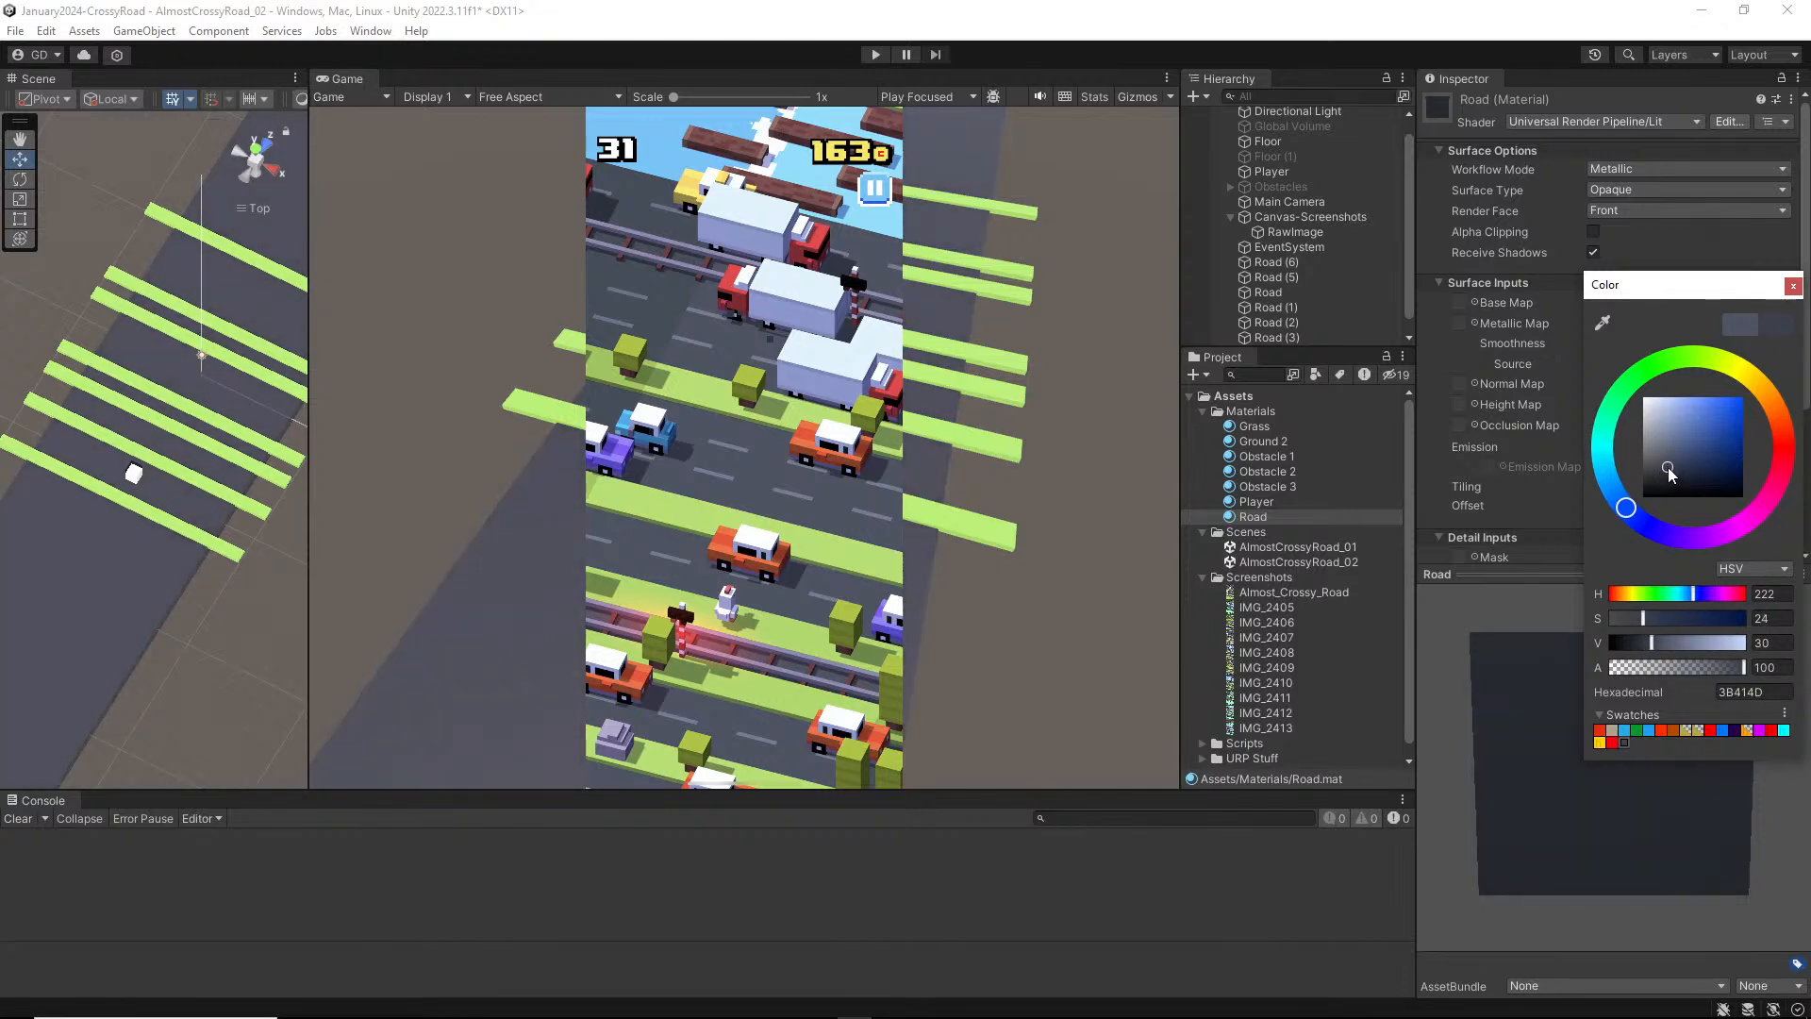
{"action": "left_click", "coordinate": [1119, 495]}
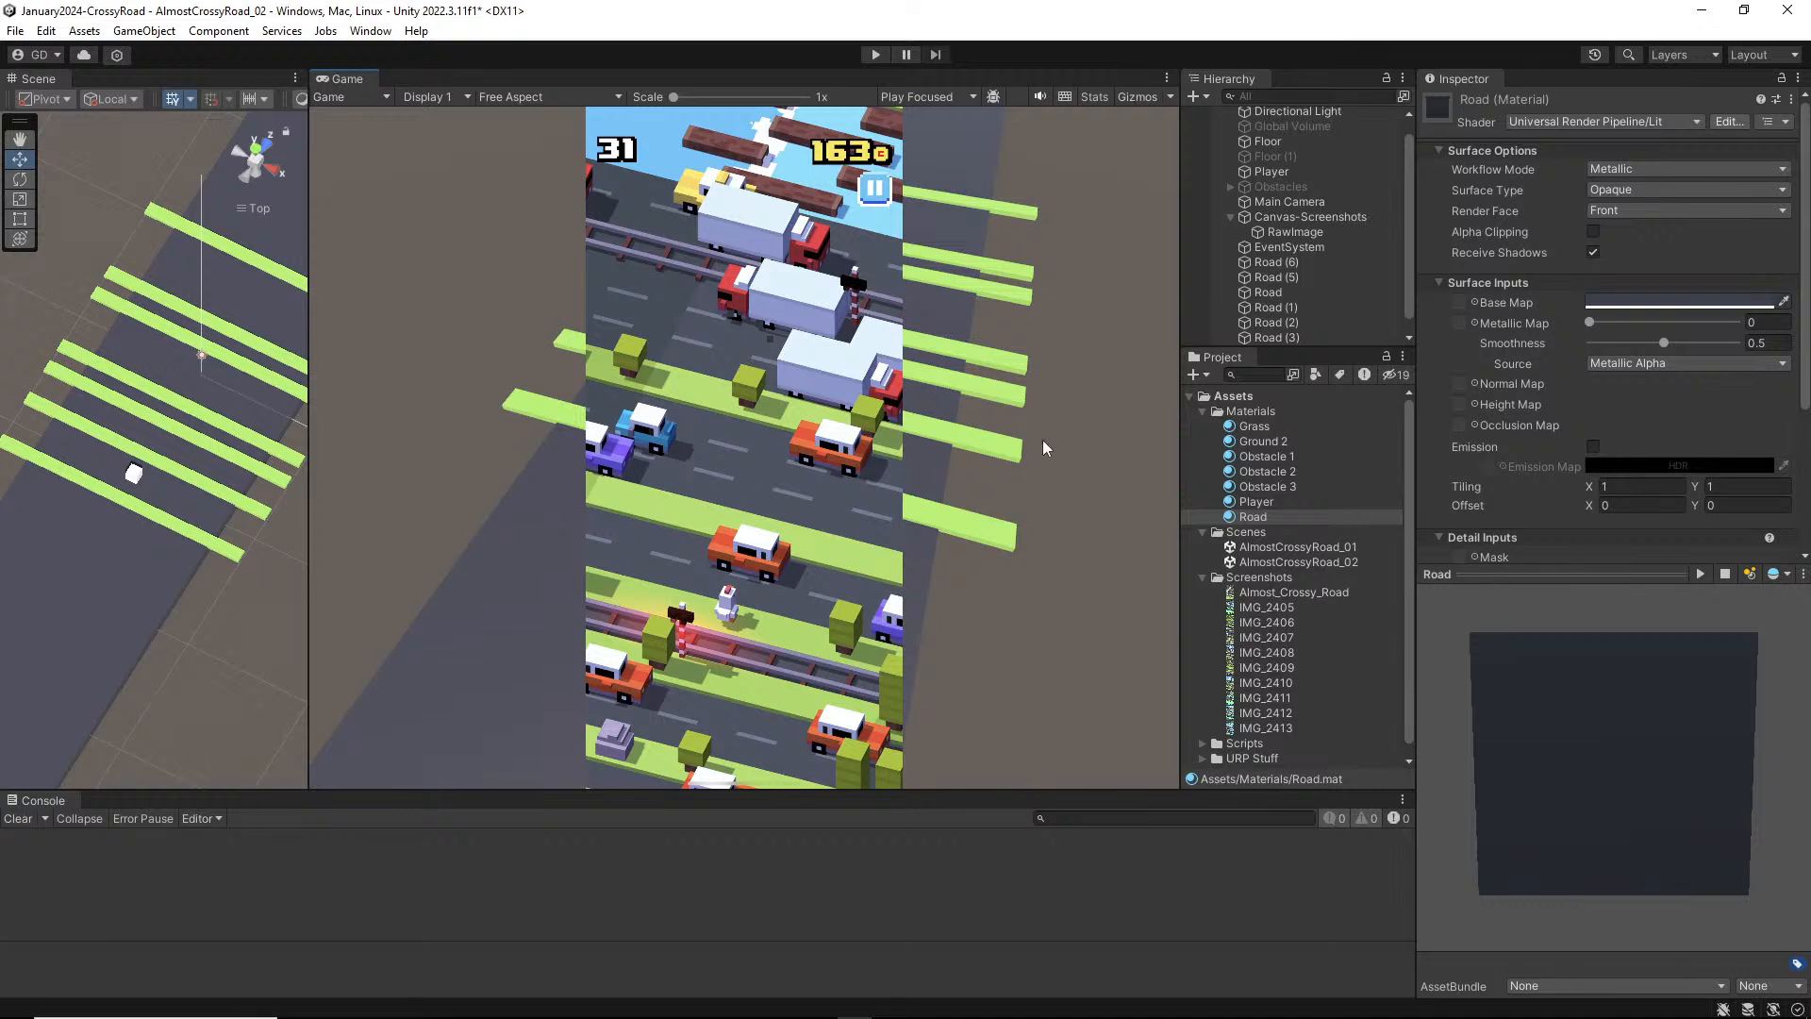
Step: Collapse the Canvas-Screenshots object and enlarge the scene object list so every Road strip fits
{"action": "mouse_move", "coordinate": [201, 589]}
{"action": "left_mouse_down", "text": "alt"}
{"action": "mouse_move", "coordinate": [160, 576]}
{"action": "mouse_move", "coordinate": [94, 609]}
{"action": "mouse_move", "coordinate": [234, 578]}
{"action": "left_mouse_up", "text": "alt"}
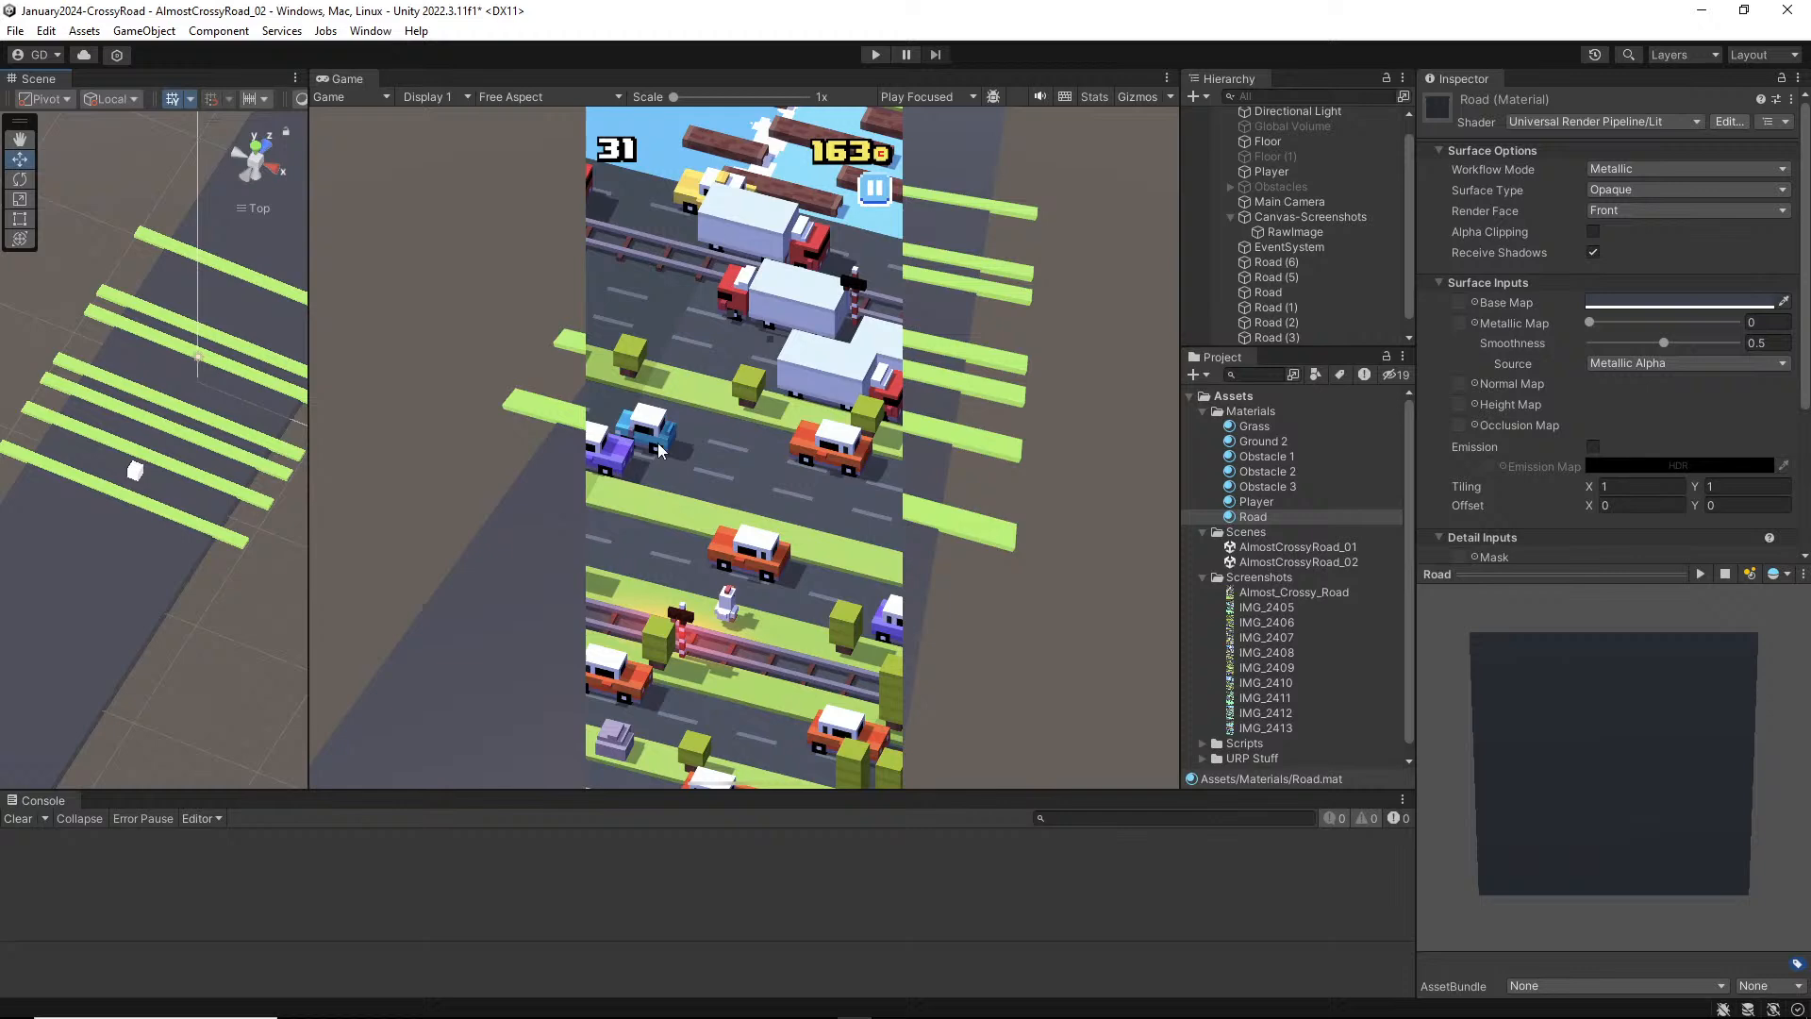
{"action": "left_click", "coordinate": [175, 524]}
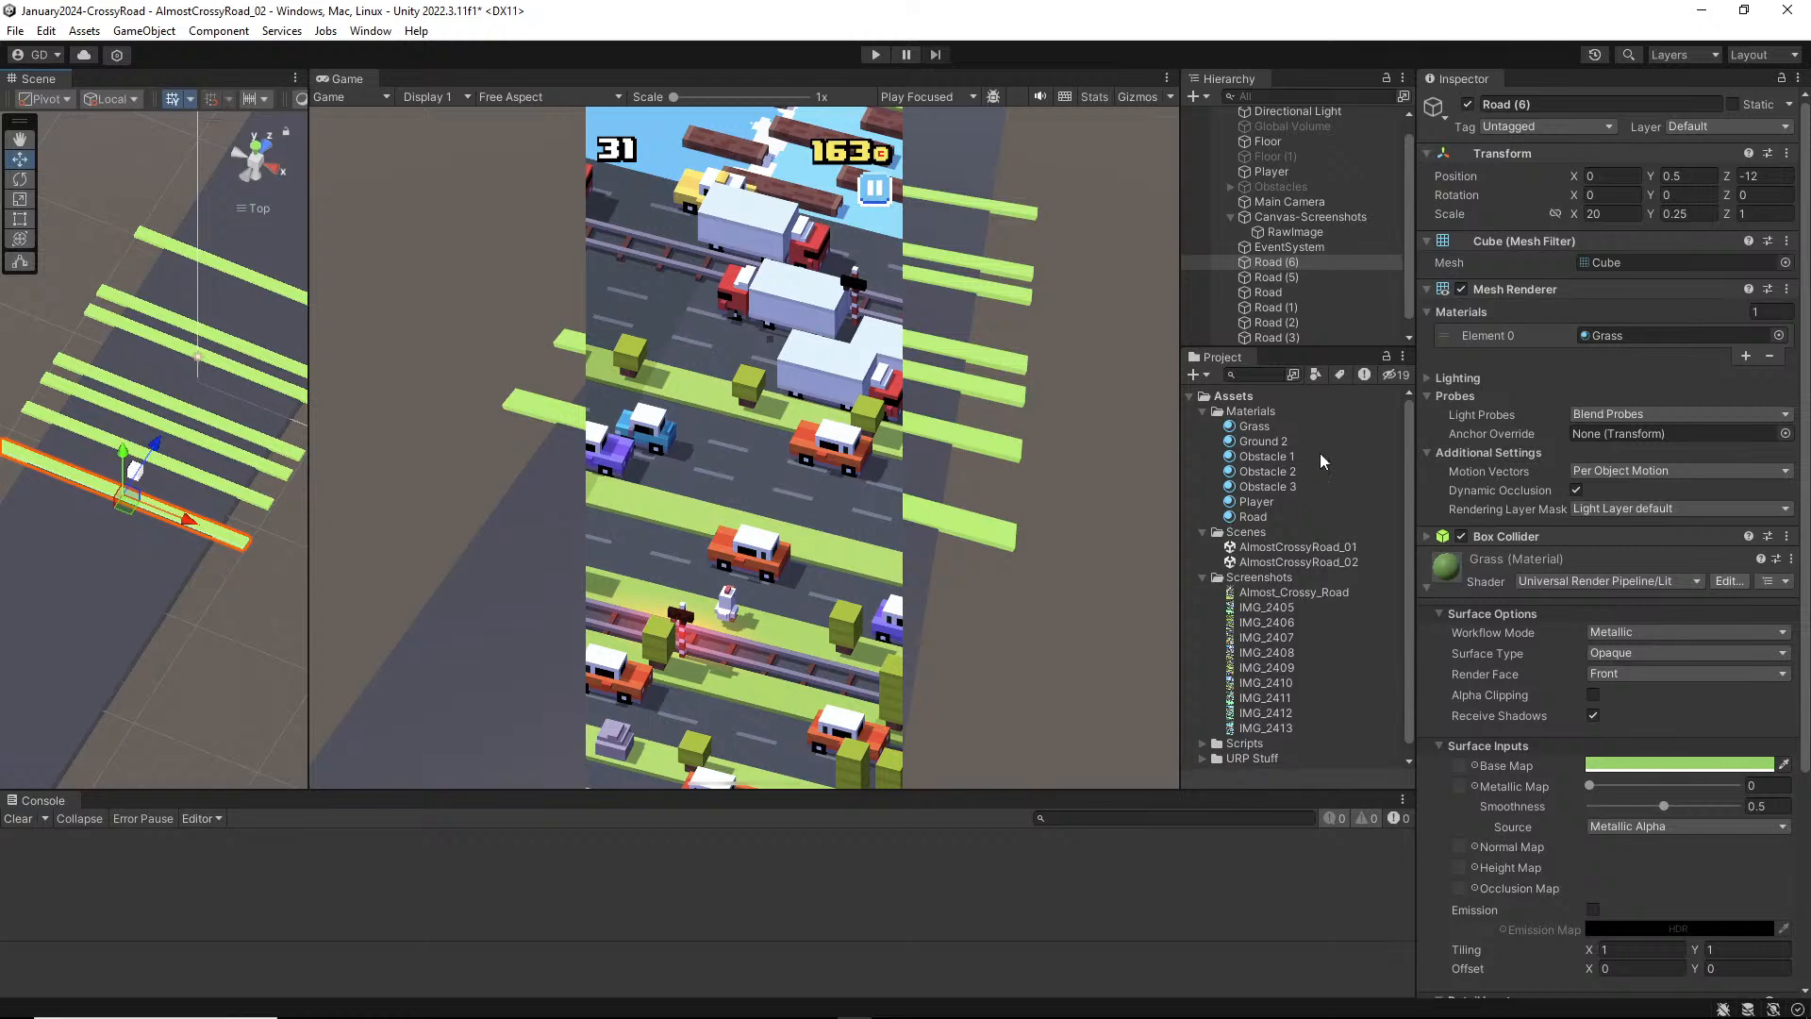
{"action": "left_click", "coordinate": [1310, 218]}
{"action": "key", "text": "Left"}
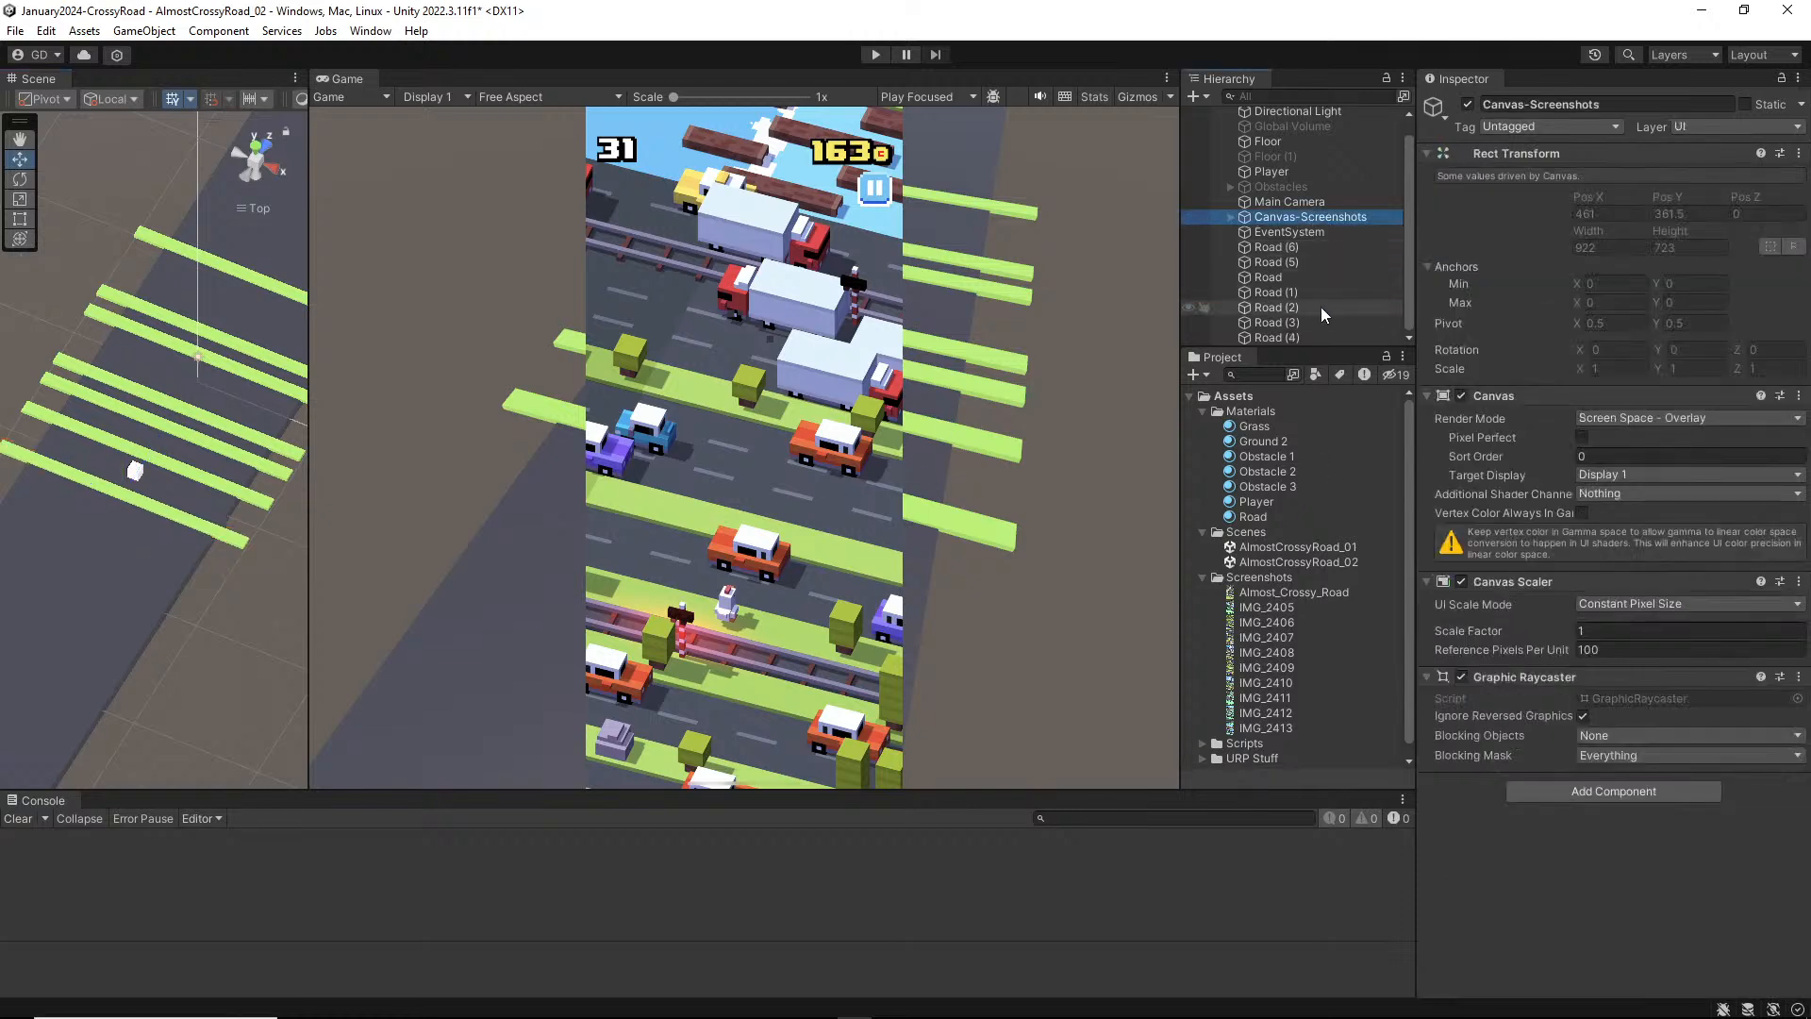
{"action": "left_click_drag", "start_coordinate": [1319, 506], "coordinate": [1319, 562]}
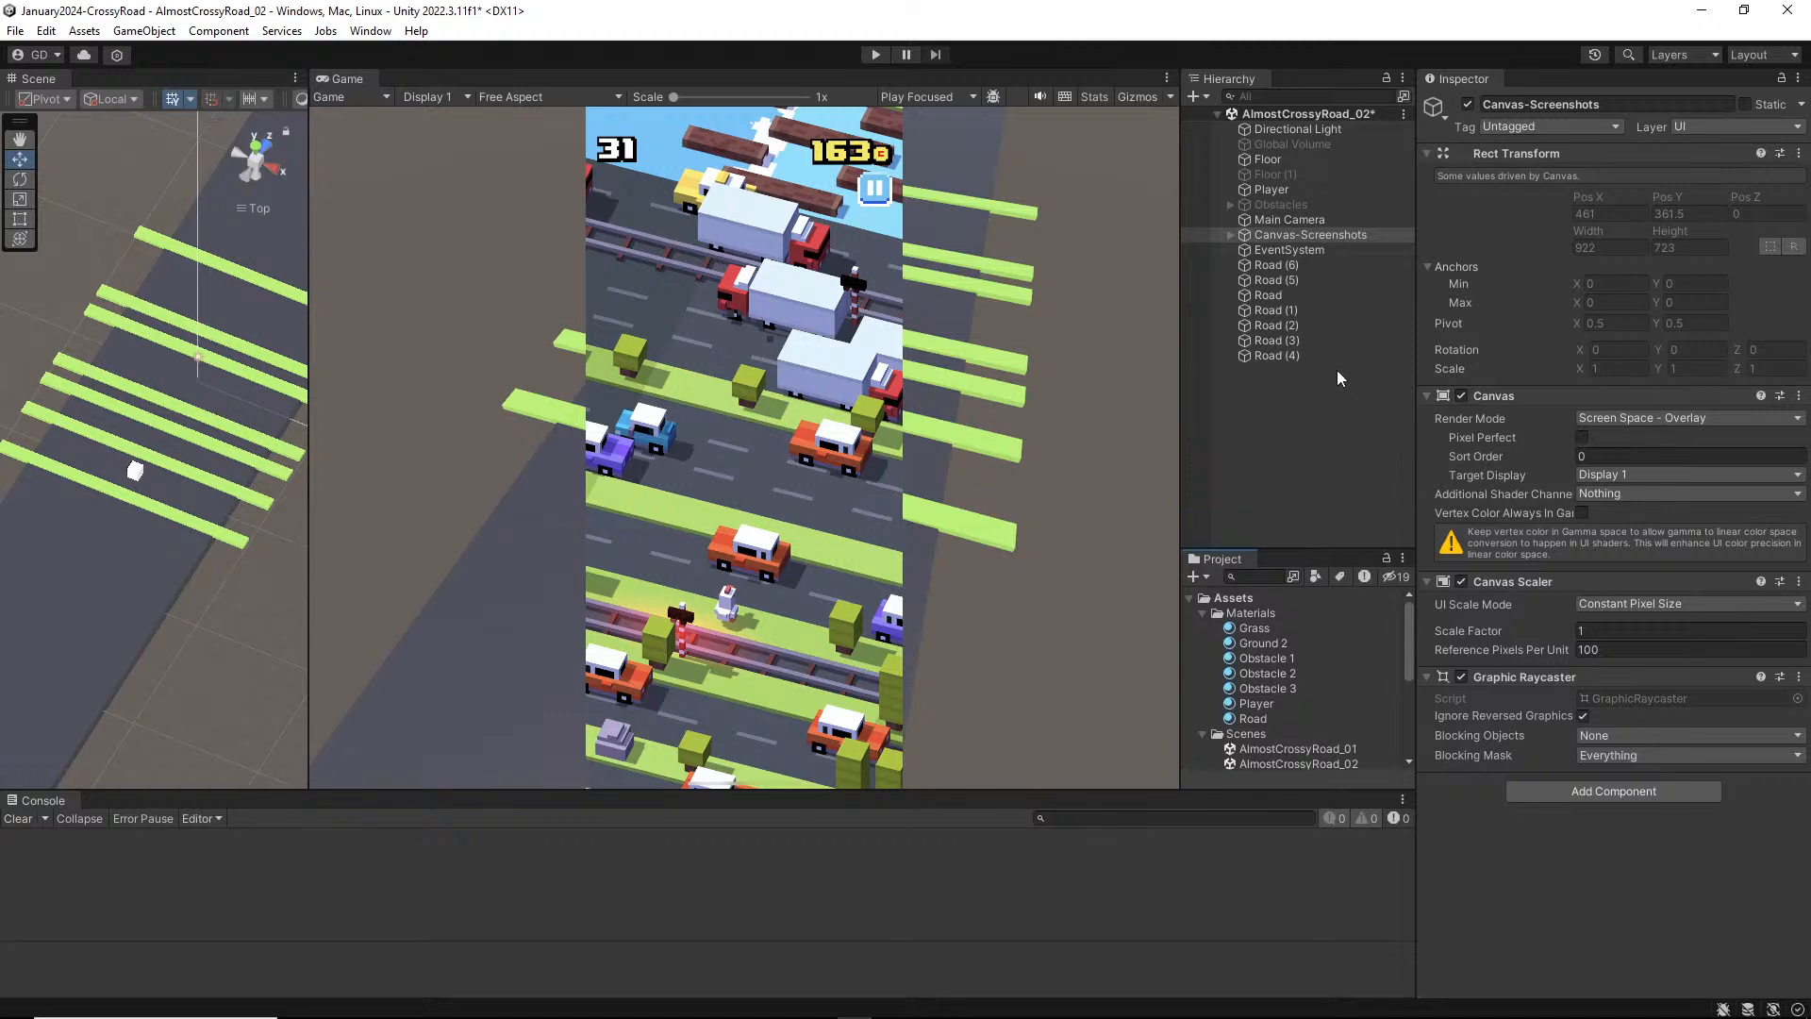
Step: Enable the Obstacles object to check the obstacles against the strips, and disable it again
{"action": "left_click", "coordinate": [1283, 205]}
{"action": "left_click", "coordinate": [1468, 104]}
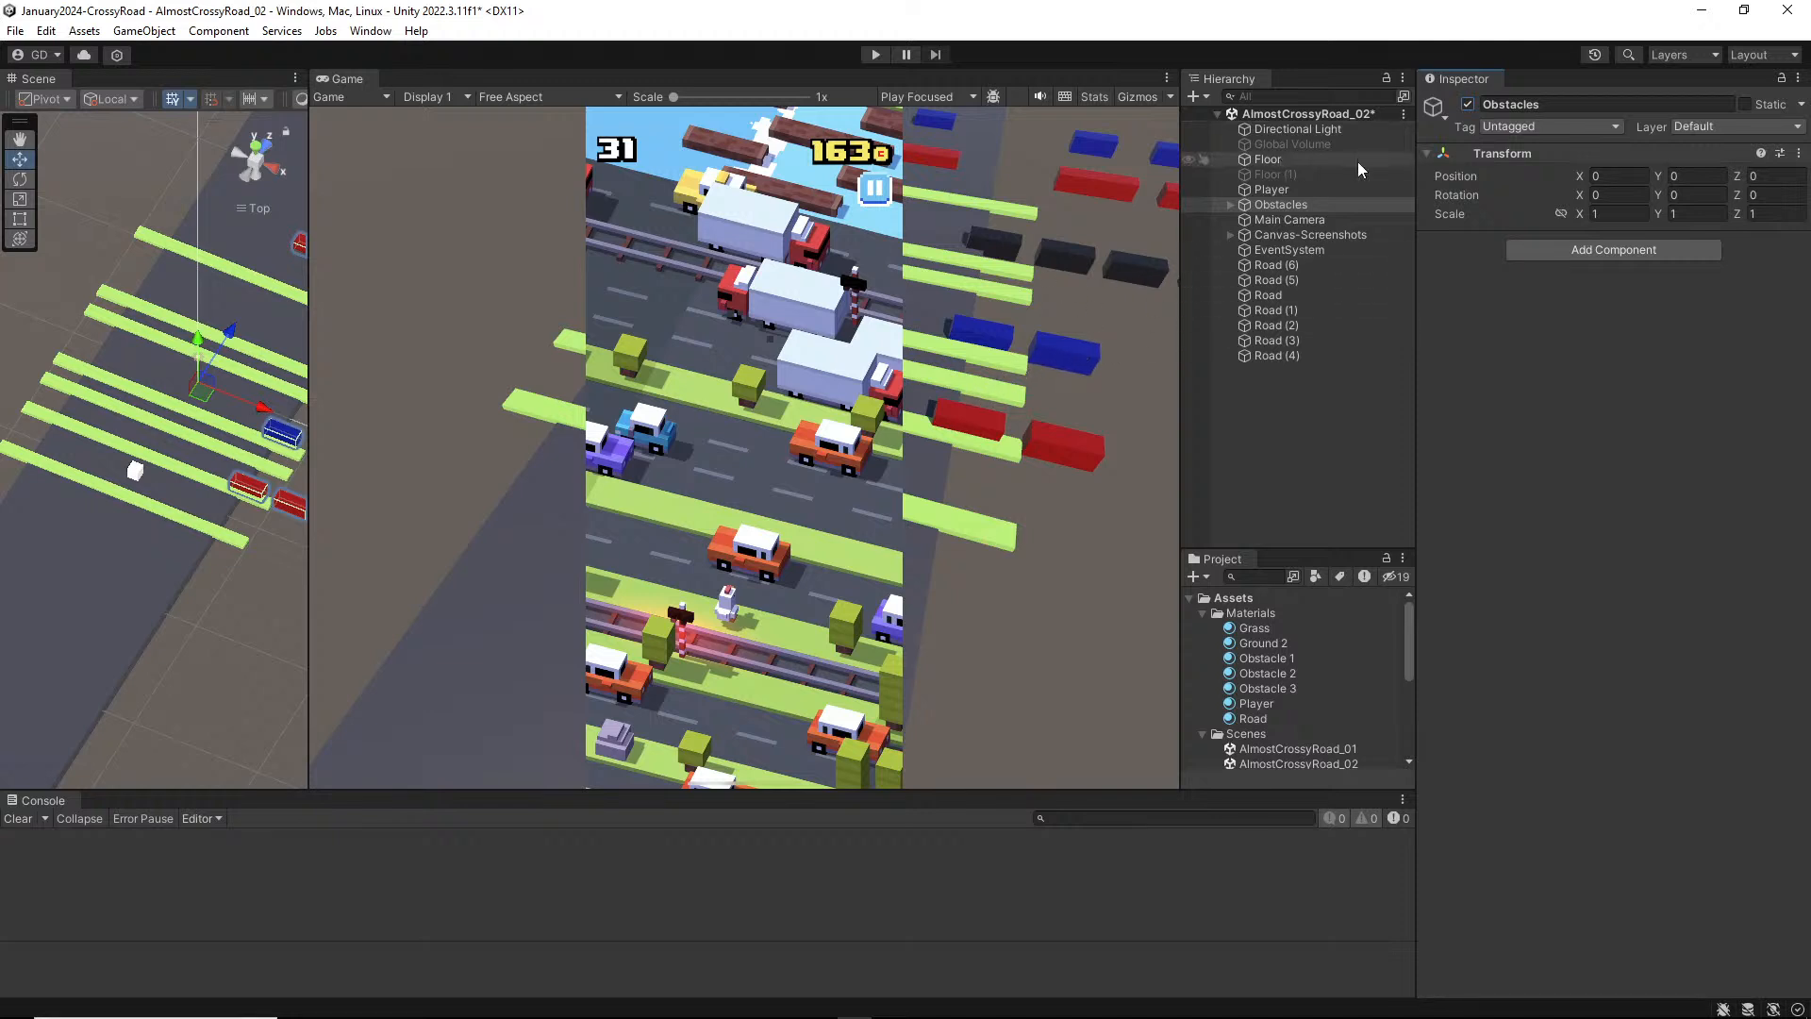
{"action": "left_click", "coordinate": [1468, 105]}
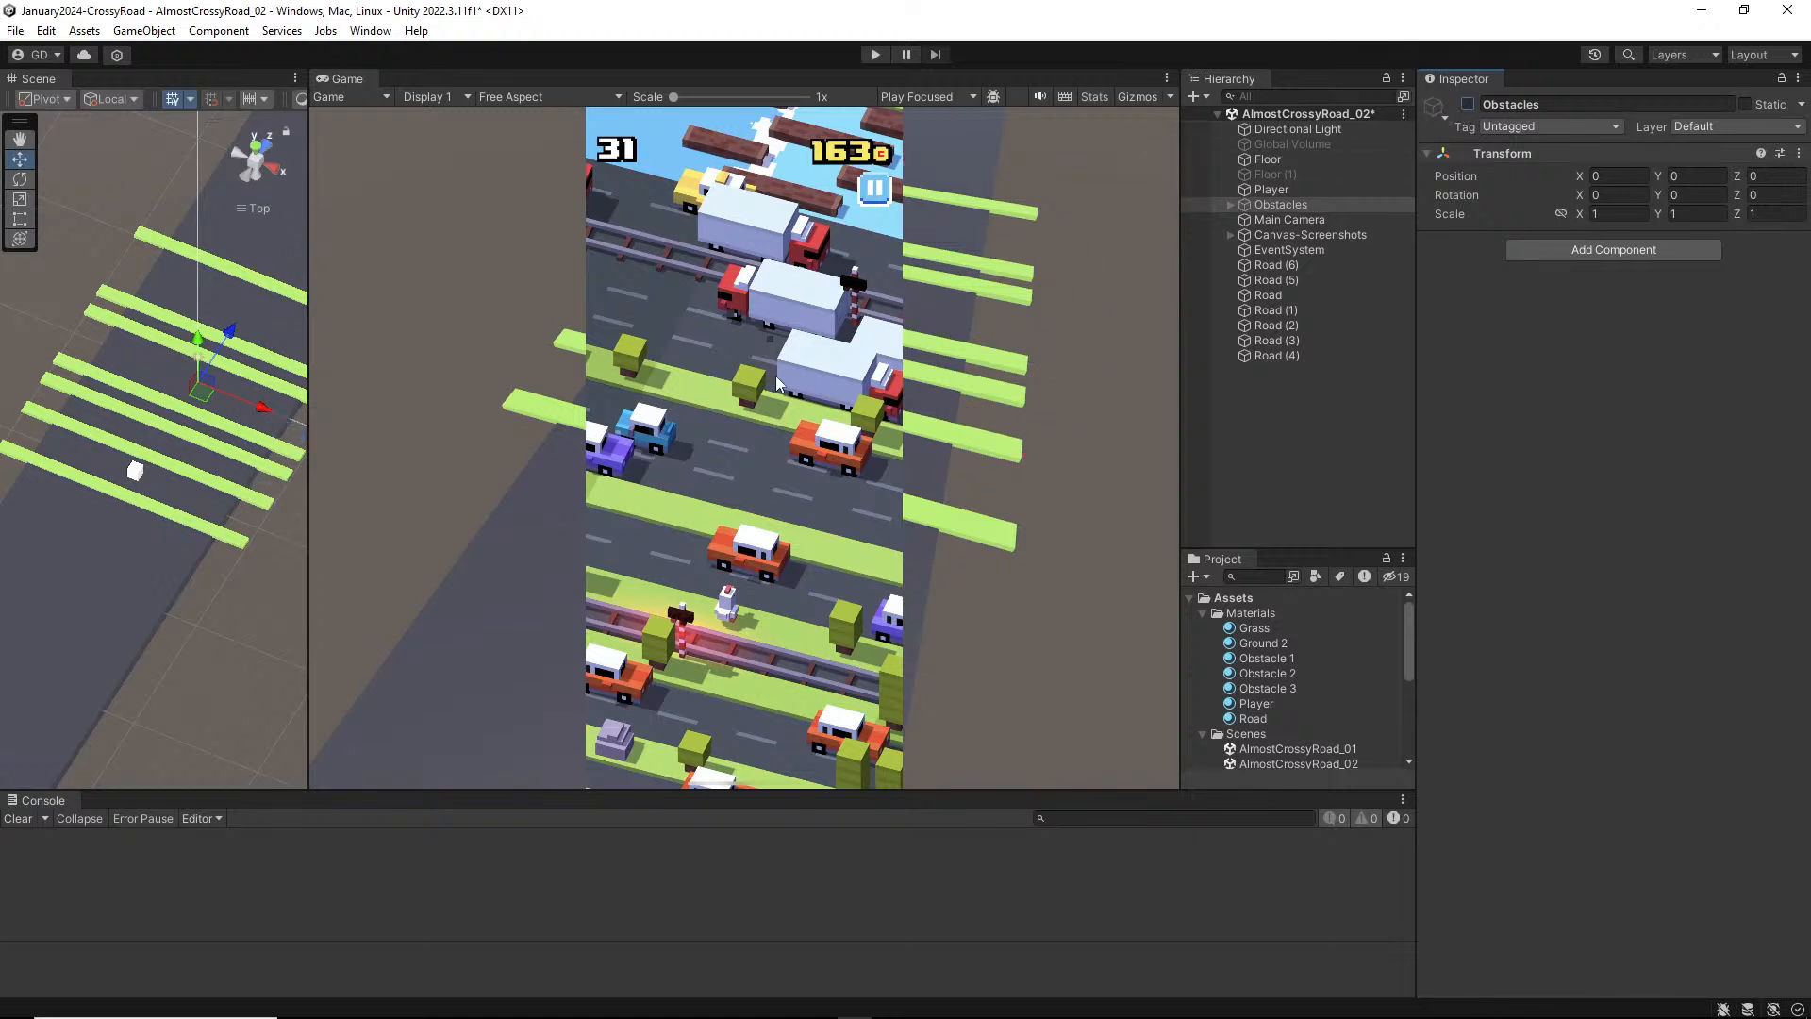
Step: Make the reference screenshot's RawImage under Canvas-Screenshots semi-transparent by lowering its colour alpha to 72
{"action": "left_click", "coordinate": [195, 639]}
{"action": "left_click_drag", "start_coordinate": [195, 640], "coordinate": [173, 603], "text": "alt"}
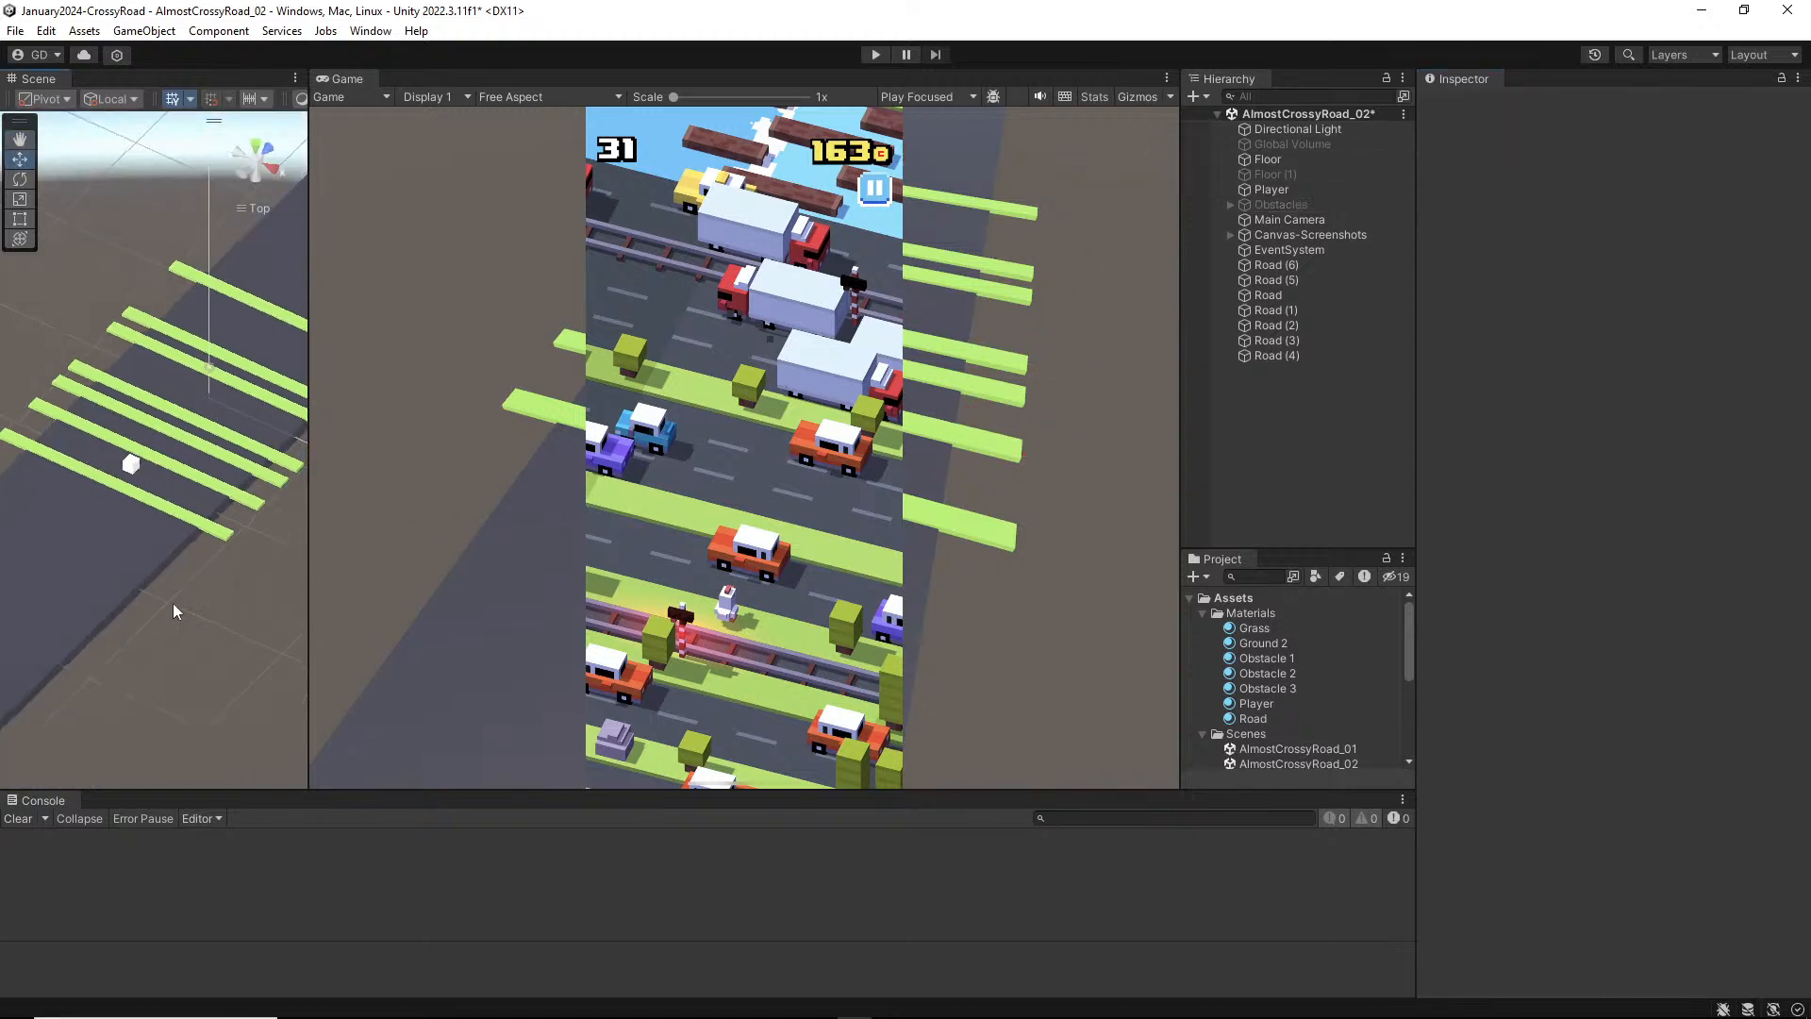
{"action": "left_click", "coordinate": [130, 465]}
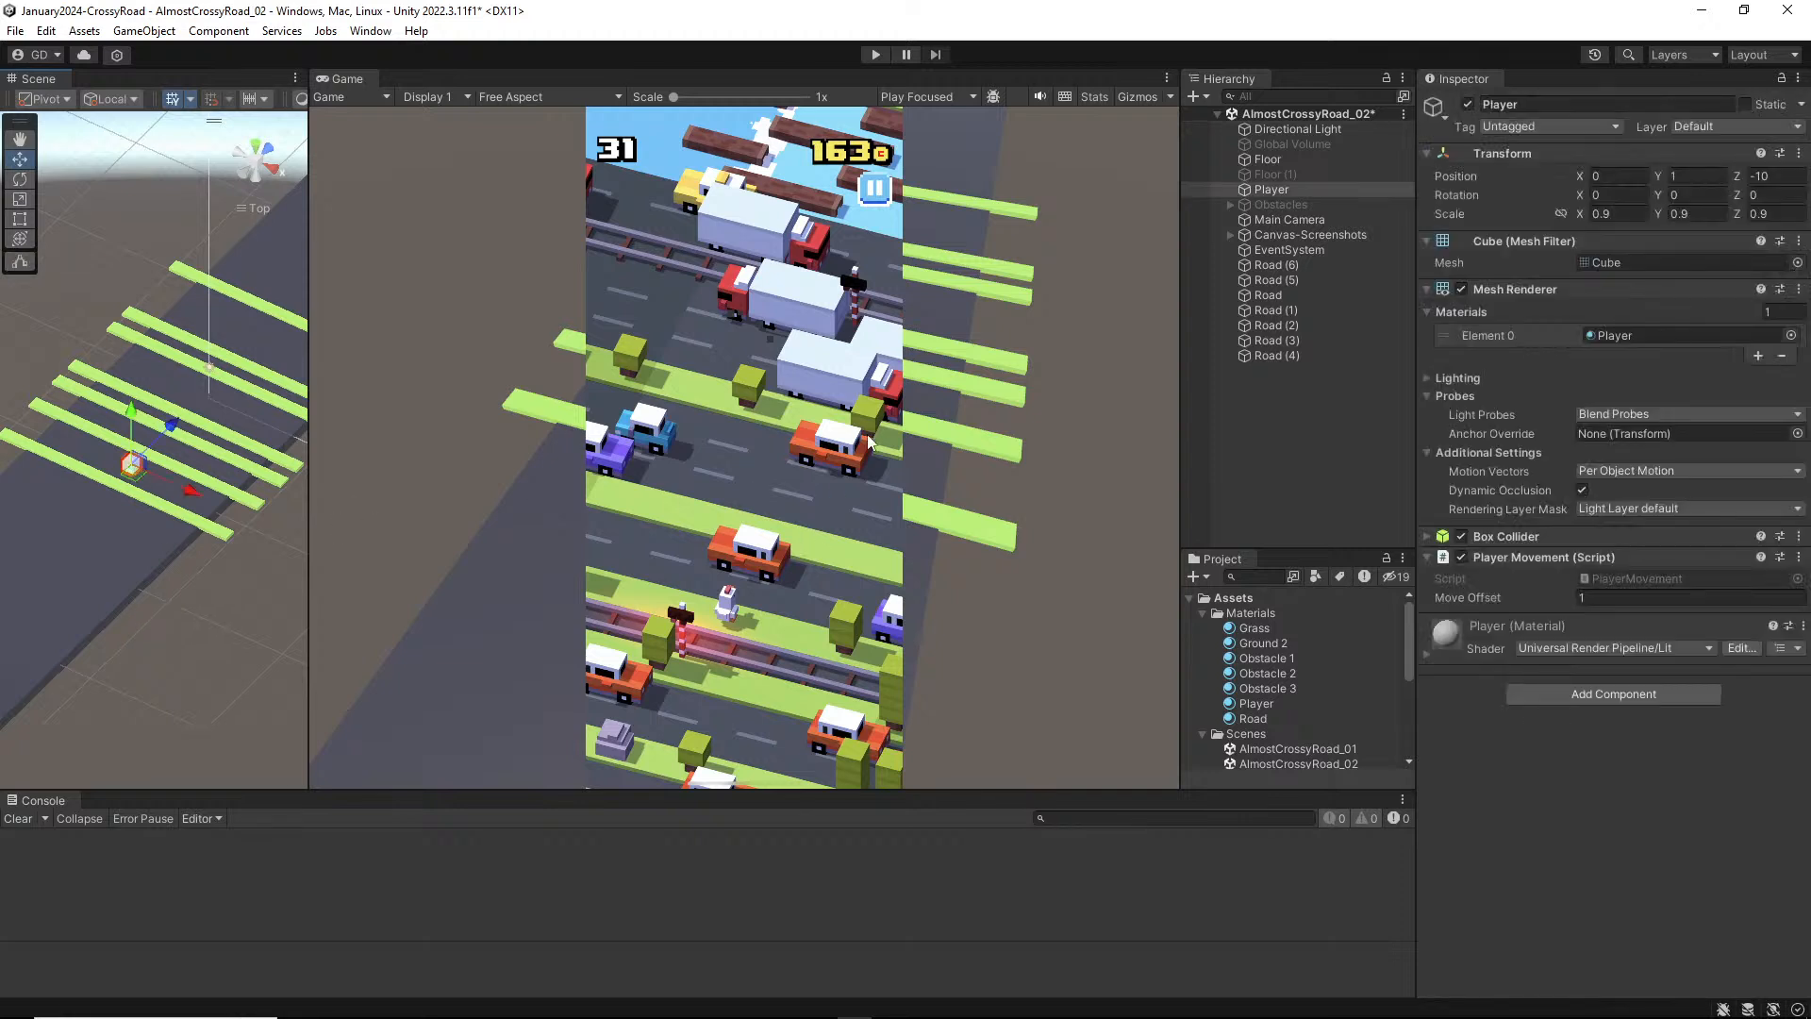
{"action": "left_click", "coordinate": [1351, 238]}
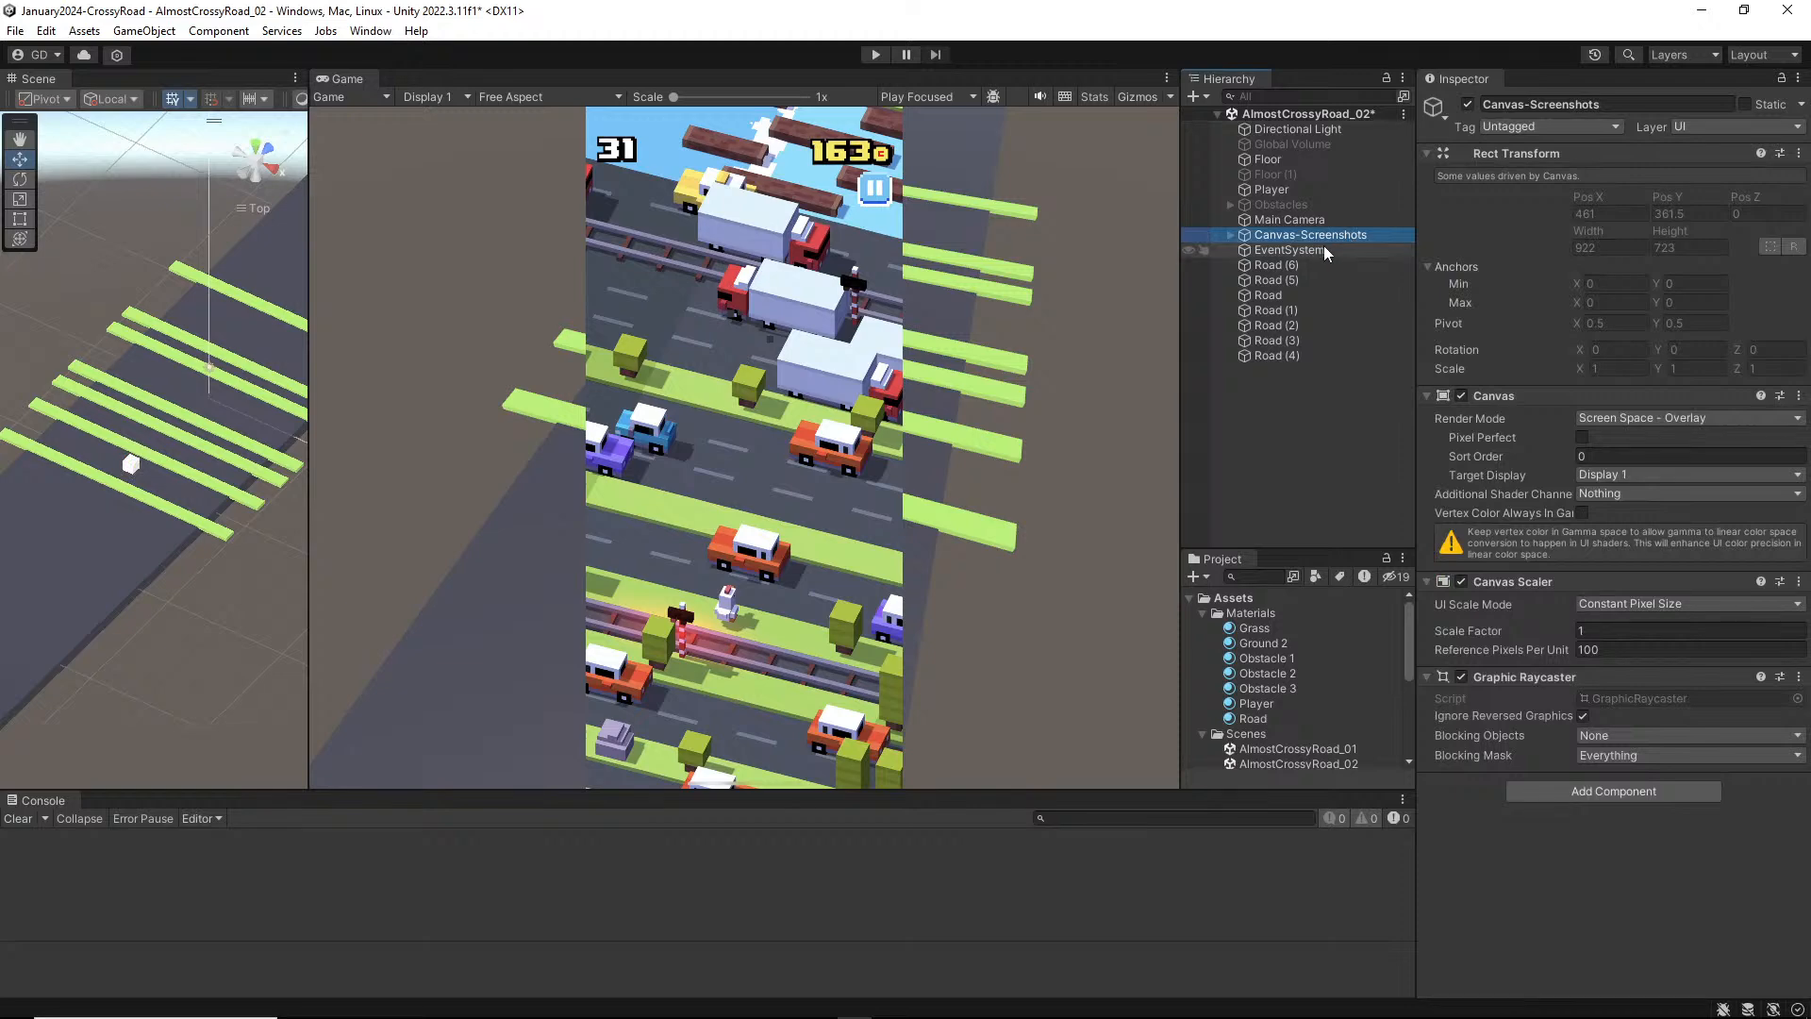
{"action": "left_click", "coordinate": [1322, 247]}
{"action": "left_click", "coordinate": [1341, 235]}
{"action": "key", "text": "Right"}
{"action": "key", "text": "Down"}
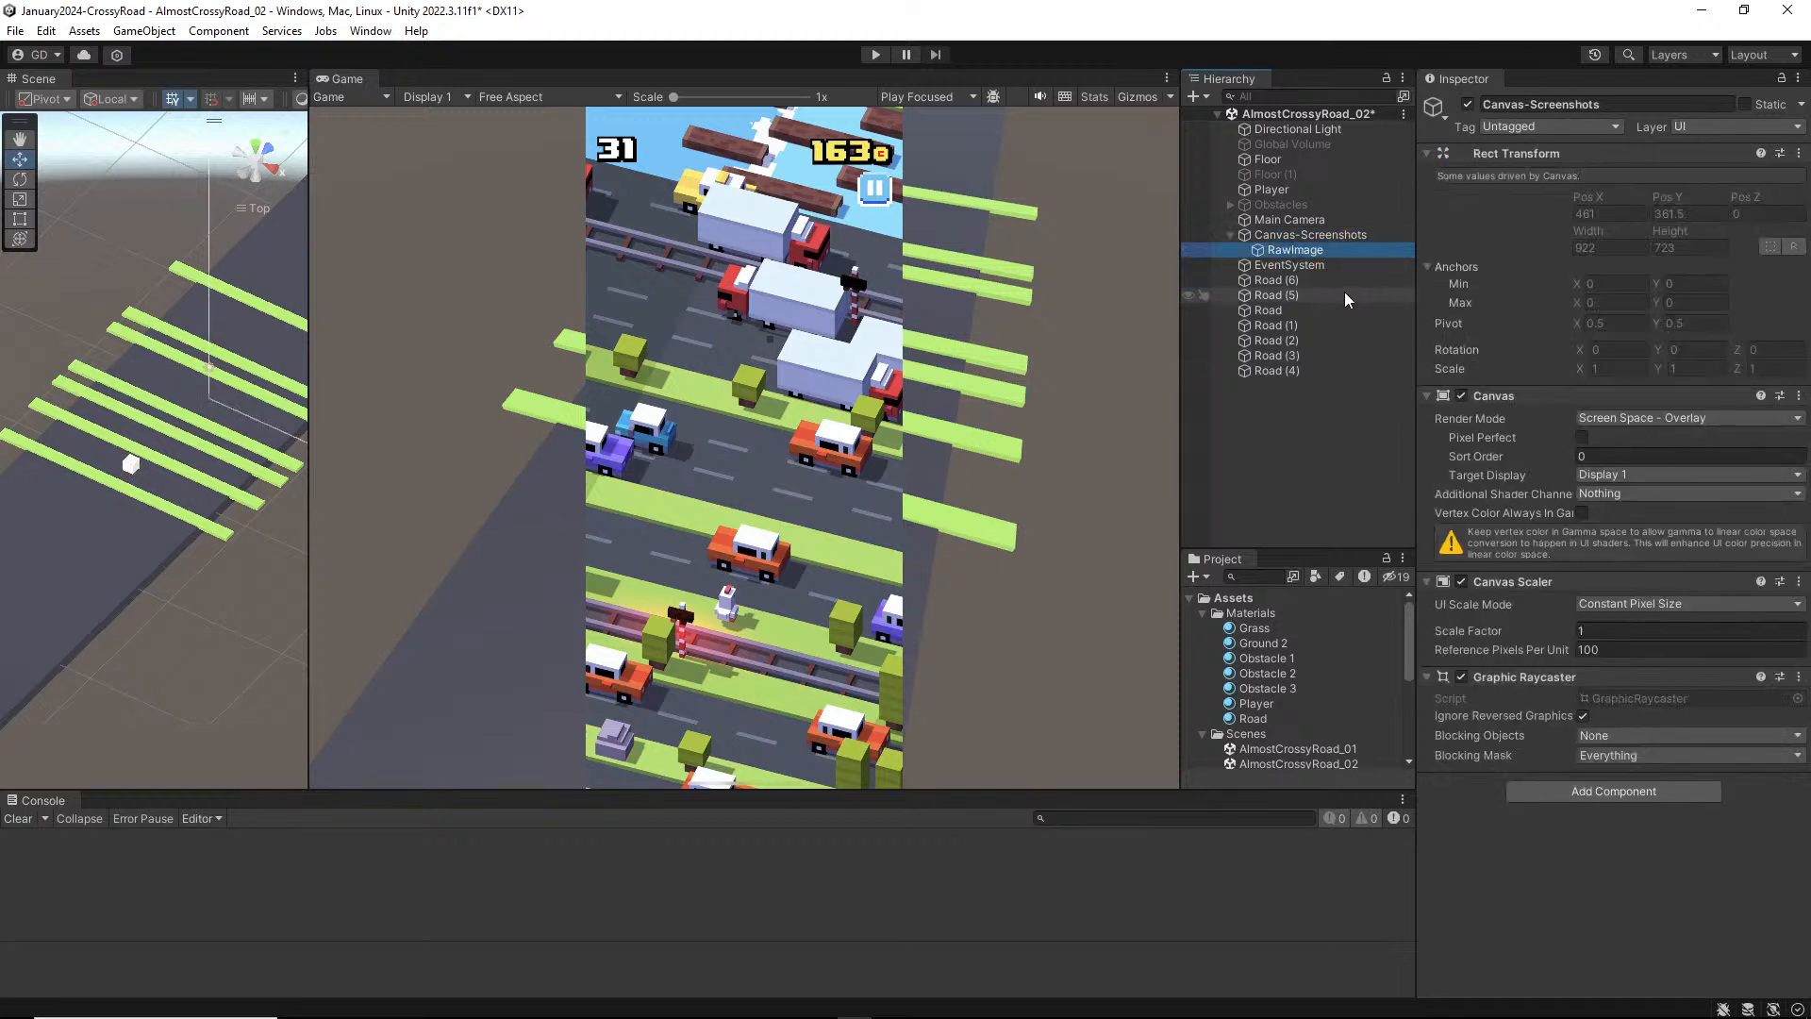
{"action": "left_click", "coordinate": [1668, 469]}
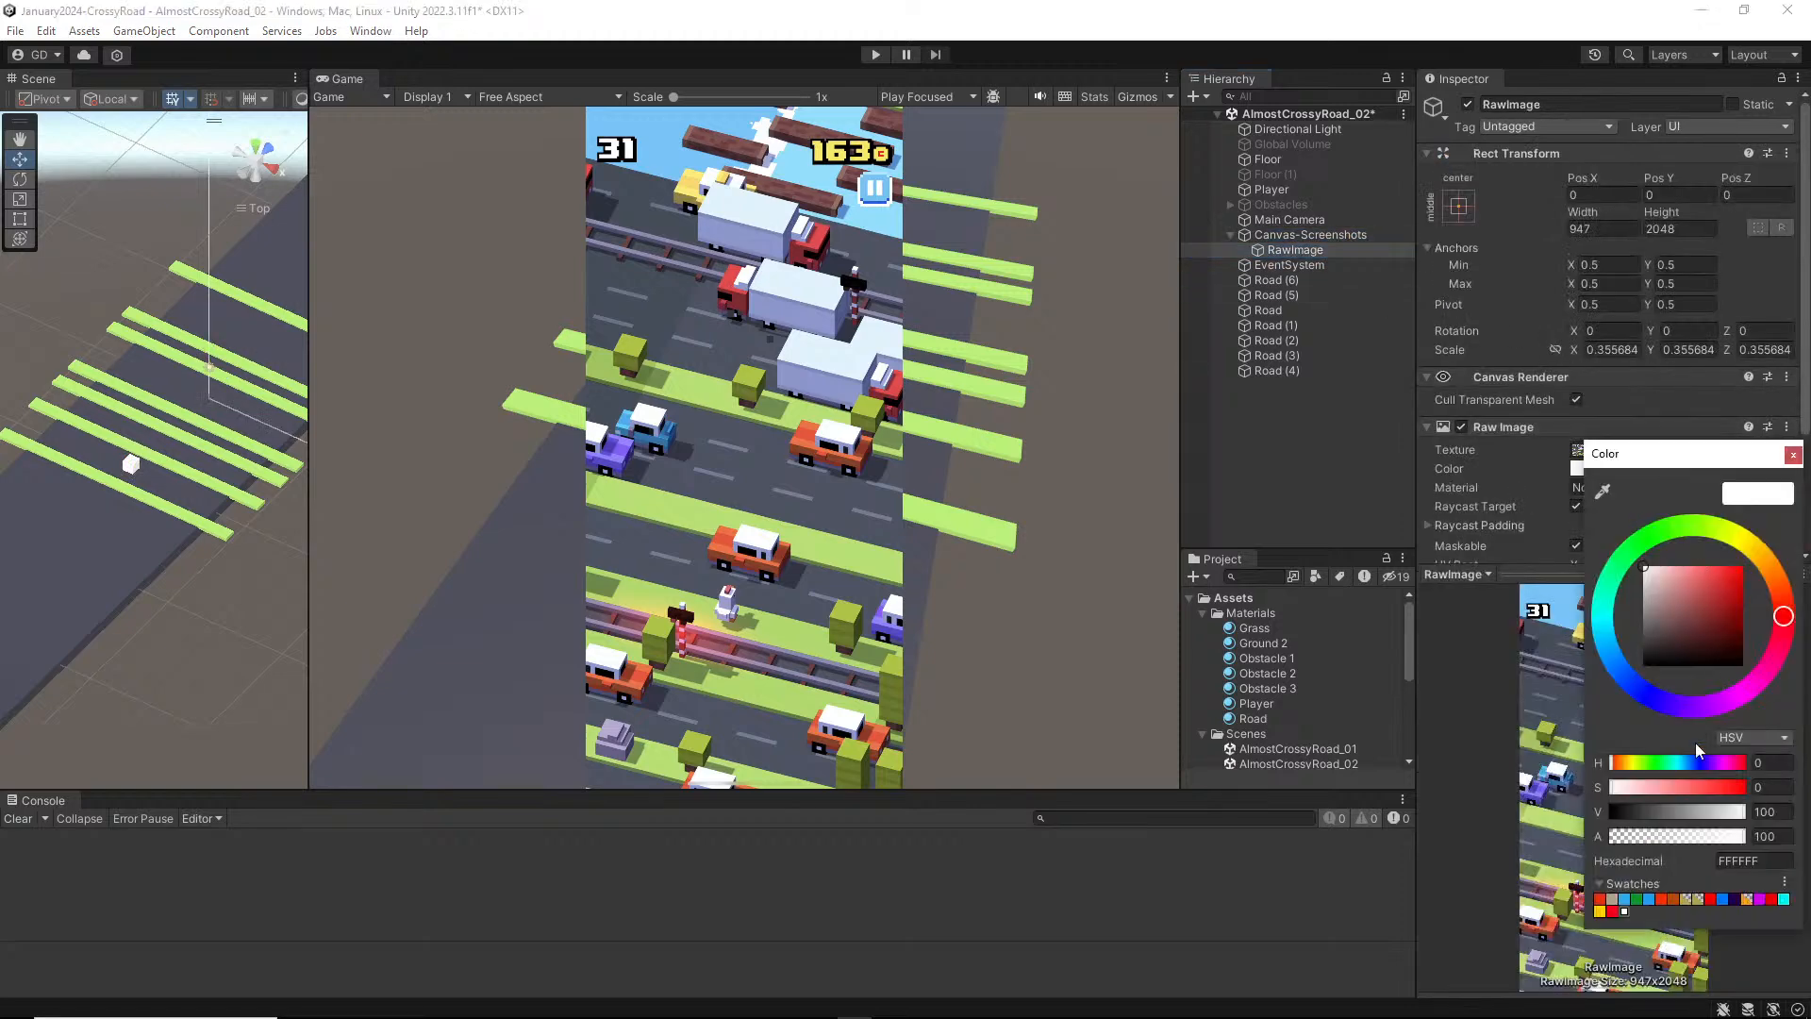
{"action": "mouse_move", "coordinate": [1697, 837]}
{"action": "left_mouse_down"}
{"action": "mouse_move", "coordinate": [1651, 841]}
{"action": "mouse_move", "coordinate": [1708, 841]}
{"action": "left_mouse_up"}
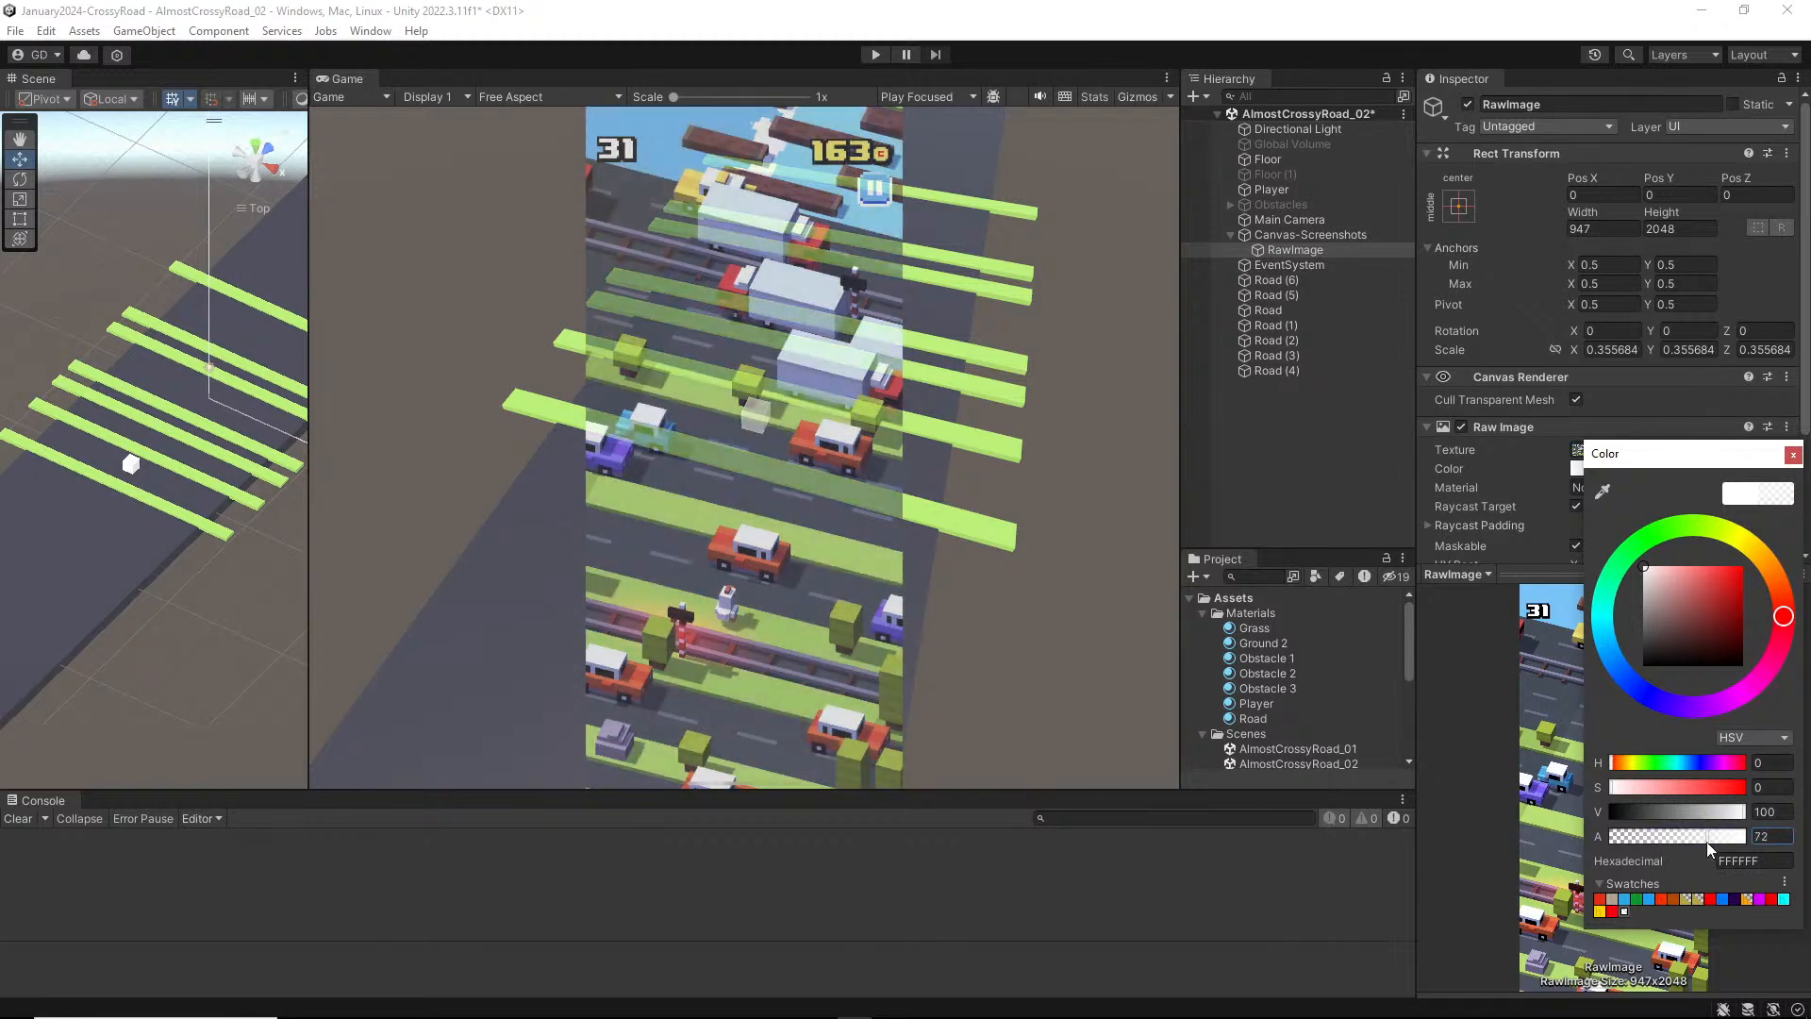
{"action": "left_click", "coordinate": [785, 479]}
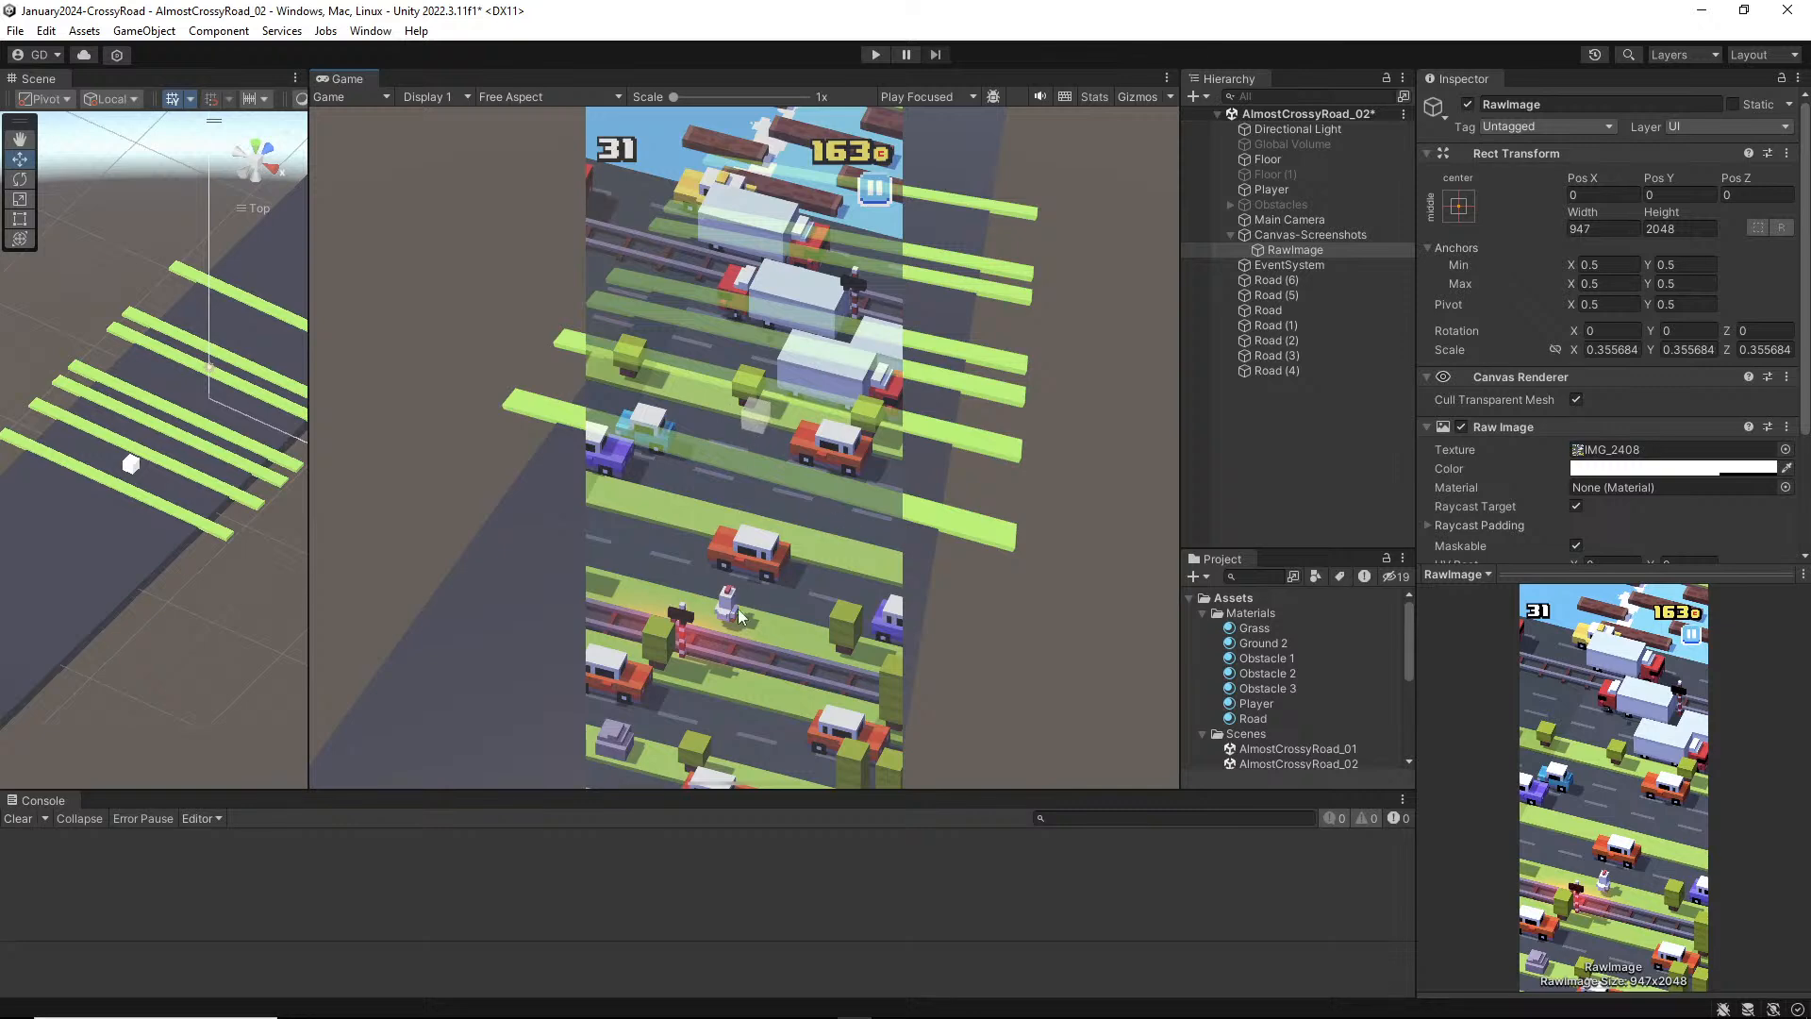
Step: Move the Player cube back along Z, trying -11 and settling on a Z position of -12
{"action": "left_click", "coordinate": [132, 466]}
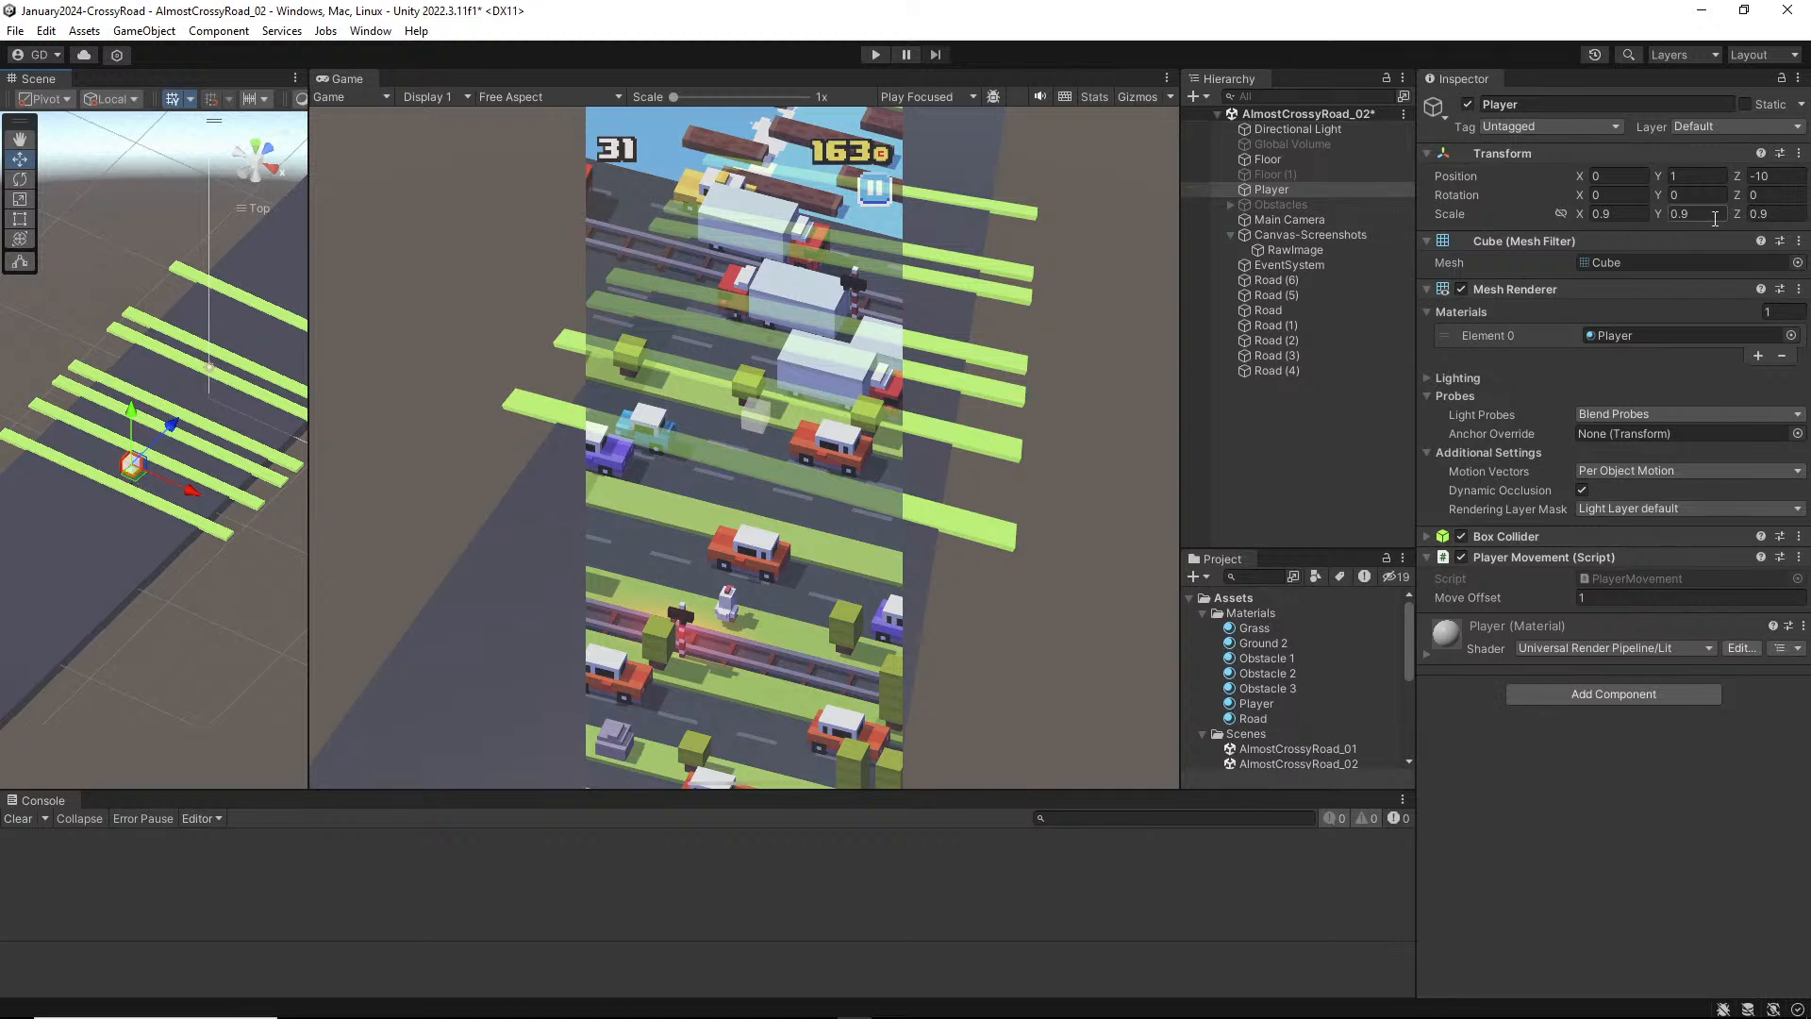
{"action": "left_click", "coordinate": [1786, 175]}
{"action": "type", "text": "-11"}
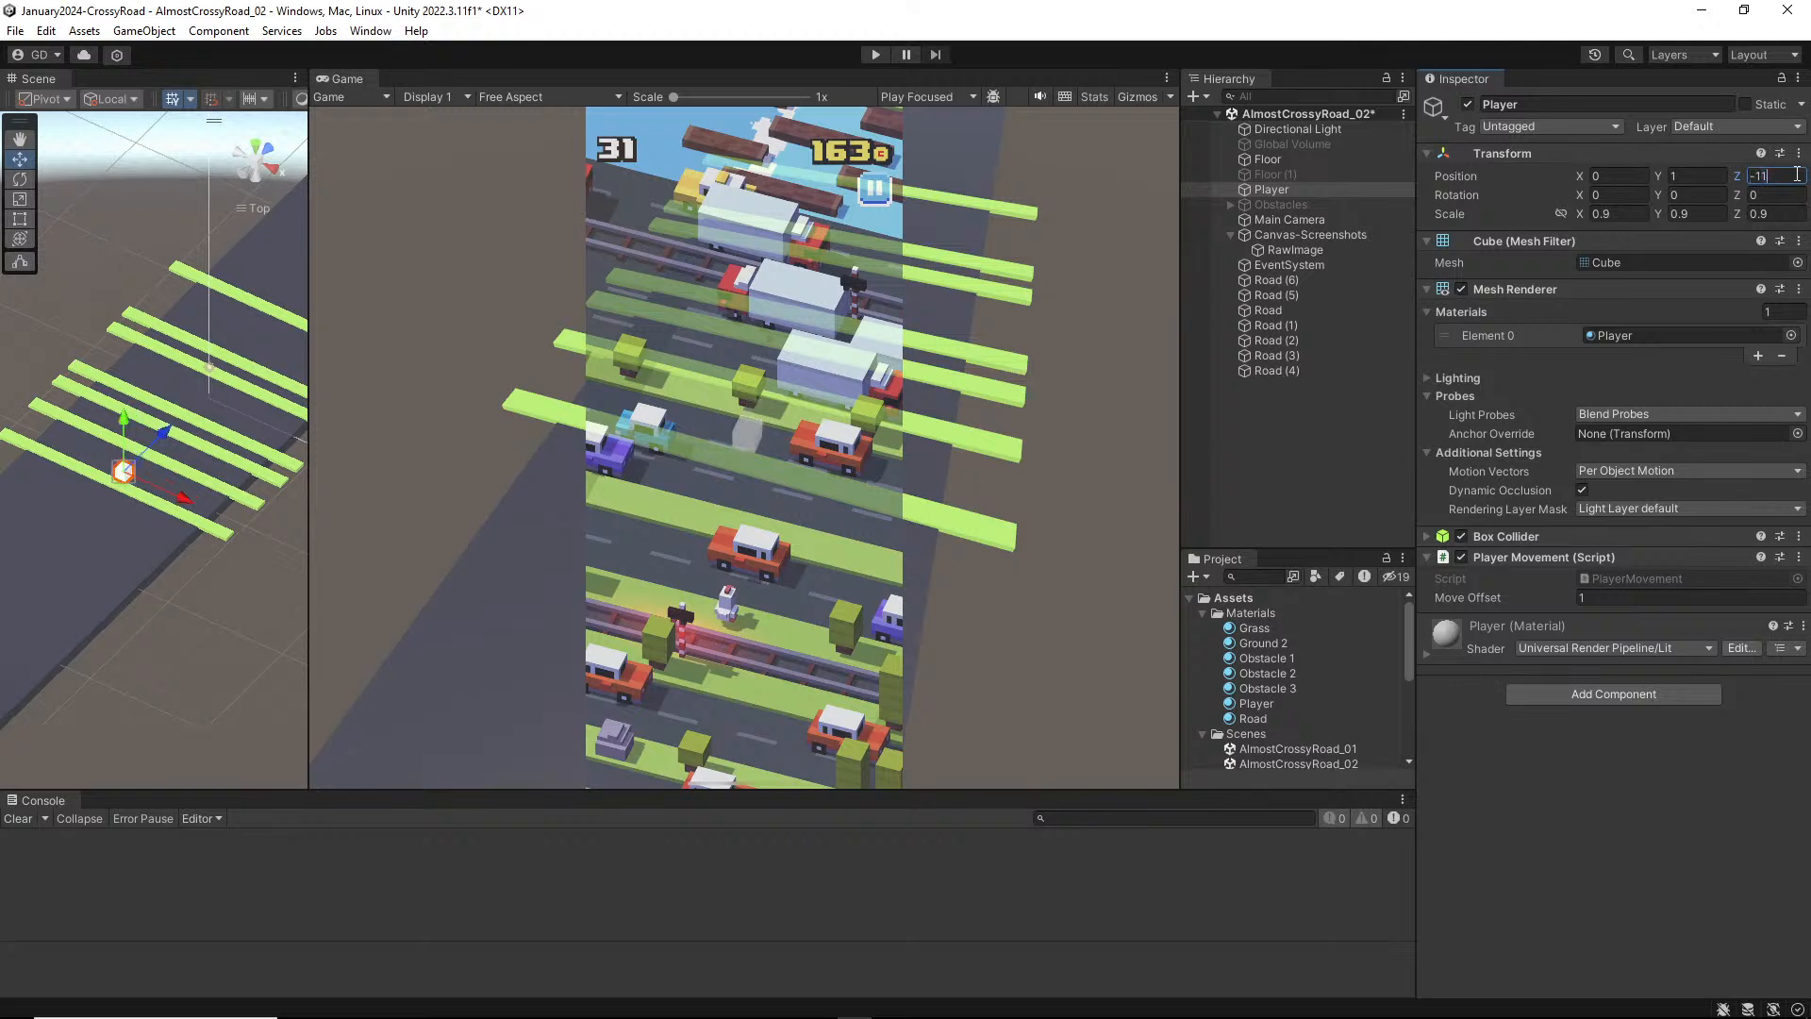
{"action": "type", "text": "-12"}
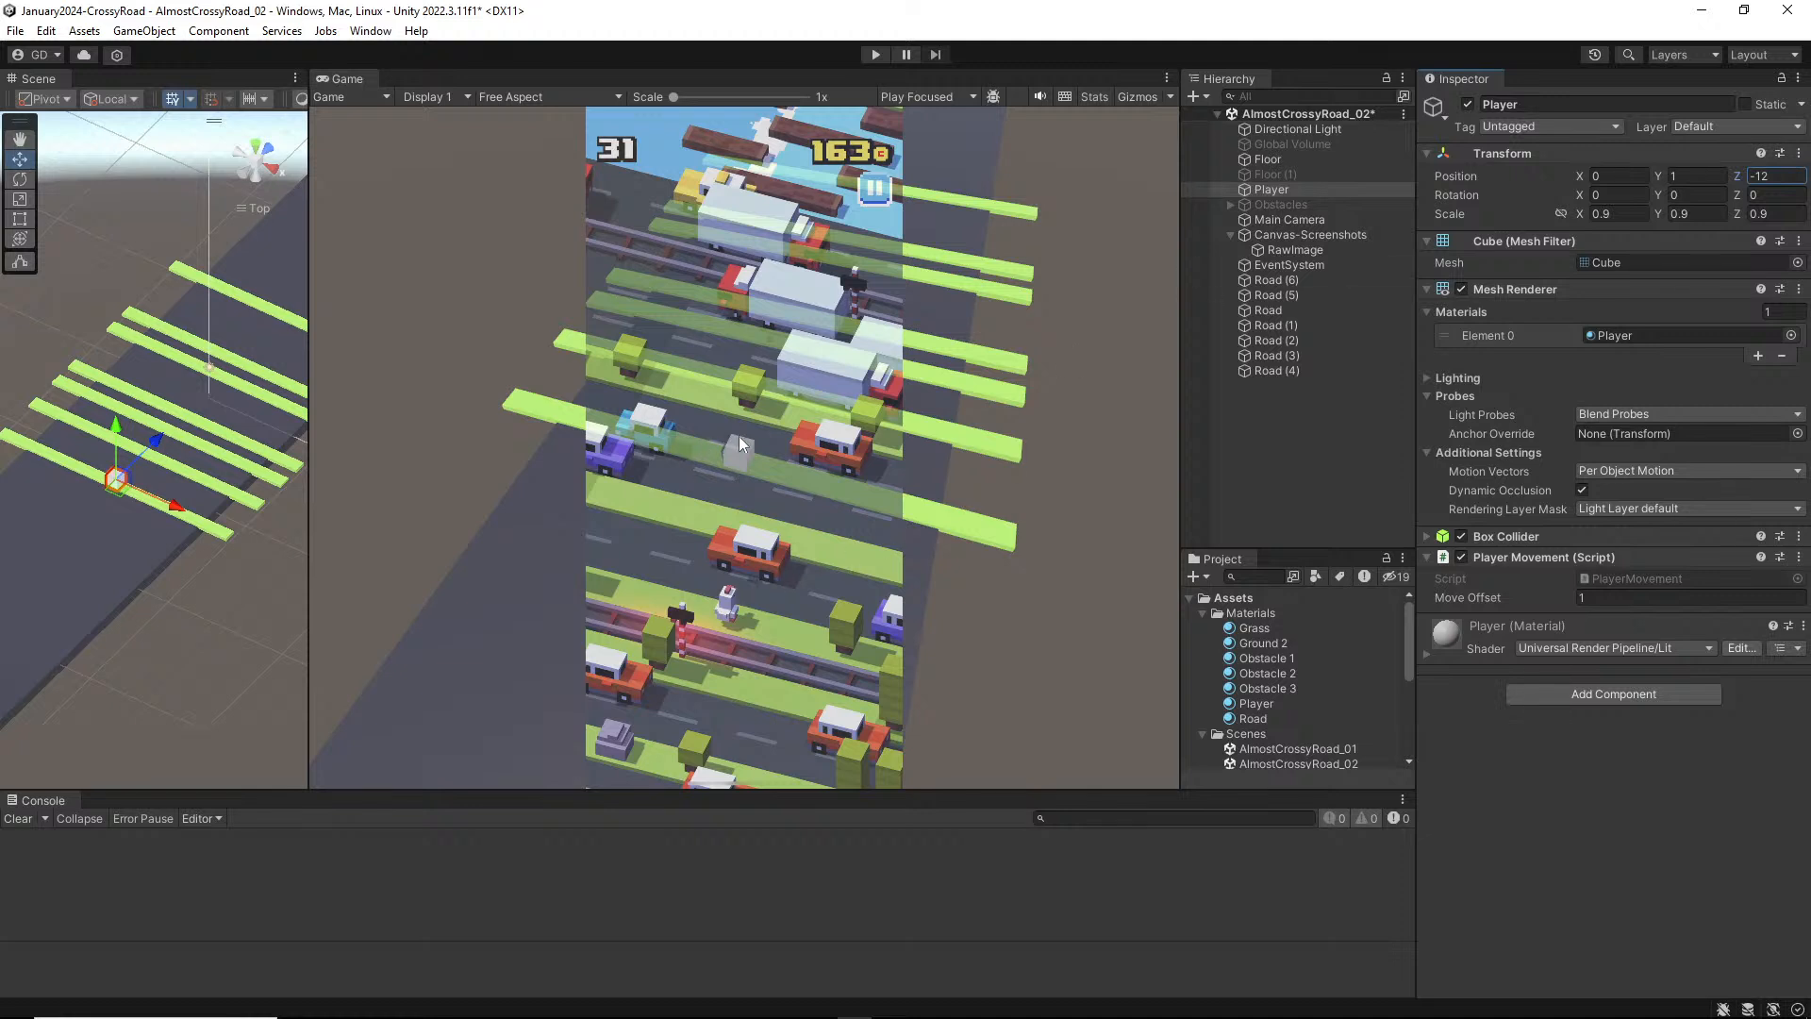
{"action": "left_click", "coordinate": [826, 586]}
Step: Move the Main Camera to about X 3.2, Y 21.6, Z -20.6 so the Player cube overlaps the chicken in the reference screenshot
{"action": "left_click", "coordinate": [1293, 222]}
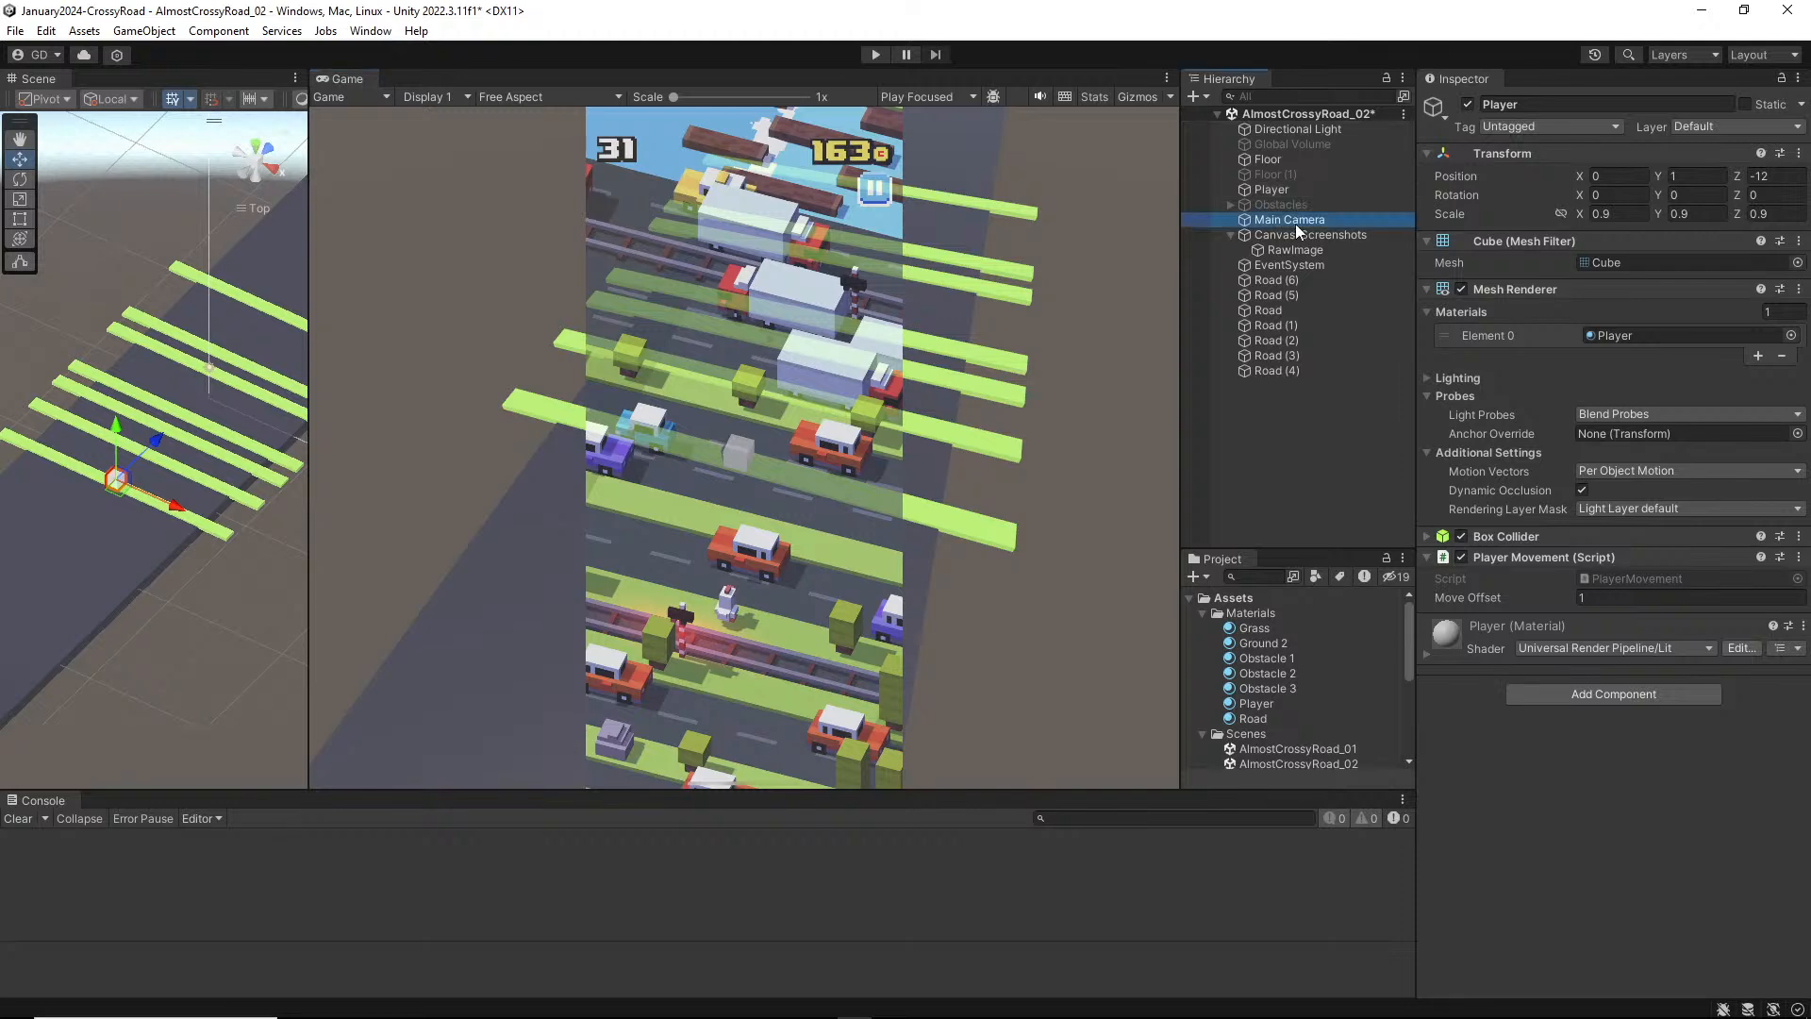
{"action": "left_click", "coordinate": [1310, 235]}
{"action": "left_click", "coordinate": [1317, 220]}
{"action": "left_click_drag", "start_coordinate": [147, 490], "coordinate": [85, 294], "text": "alt"}
{"action": "middle_click_drag", "start_coordinate": [85, 294], "coordinate": [142, 319]}
{"action": "left_click_drag", "start_coordinate": [141, 319], "coordinate": [271, 436], "text": "alt"}
{"action": "left_click_drag", "start_coordinate": [142, 336], "coordinate": [151, 296]}
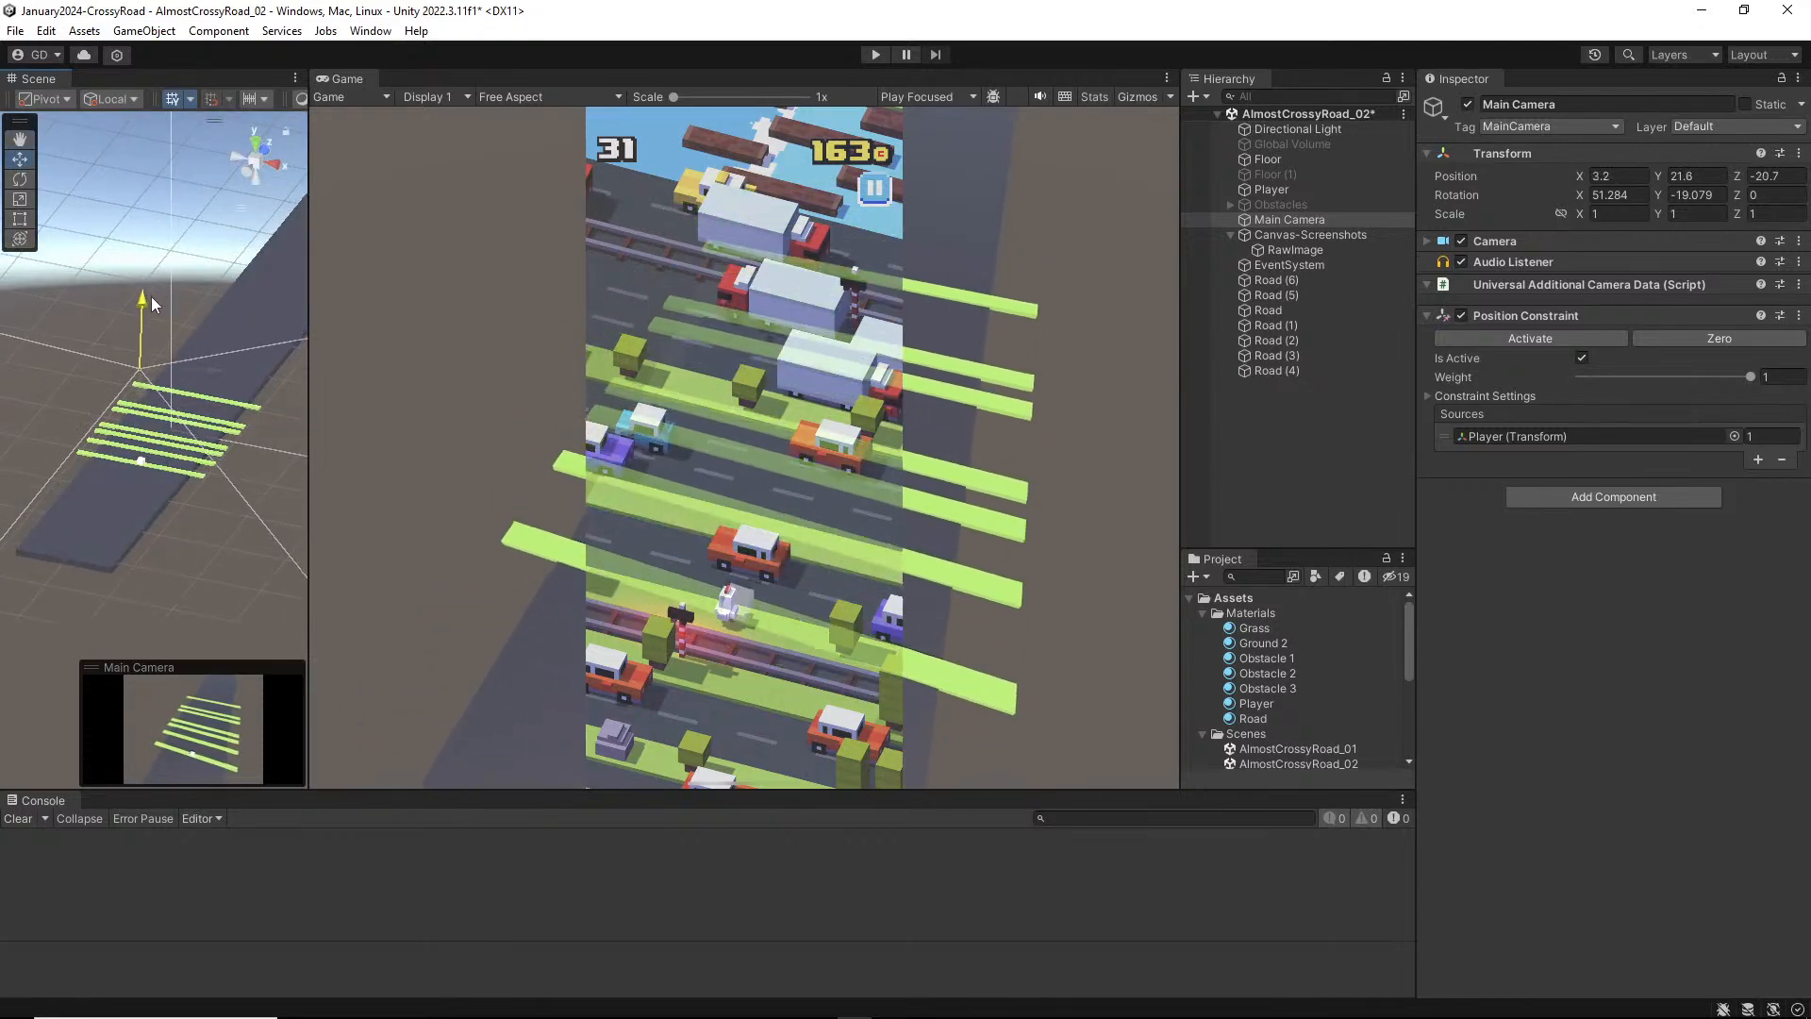
Step: Set the Main Camera's projection to Orthographic and widen the Game view to see more of the strips
{"action": "left_click", "coordinate": [1510, 242]}
{"action": "left_click", "coordinate": [1498, 285]}
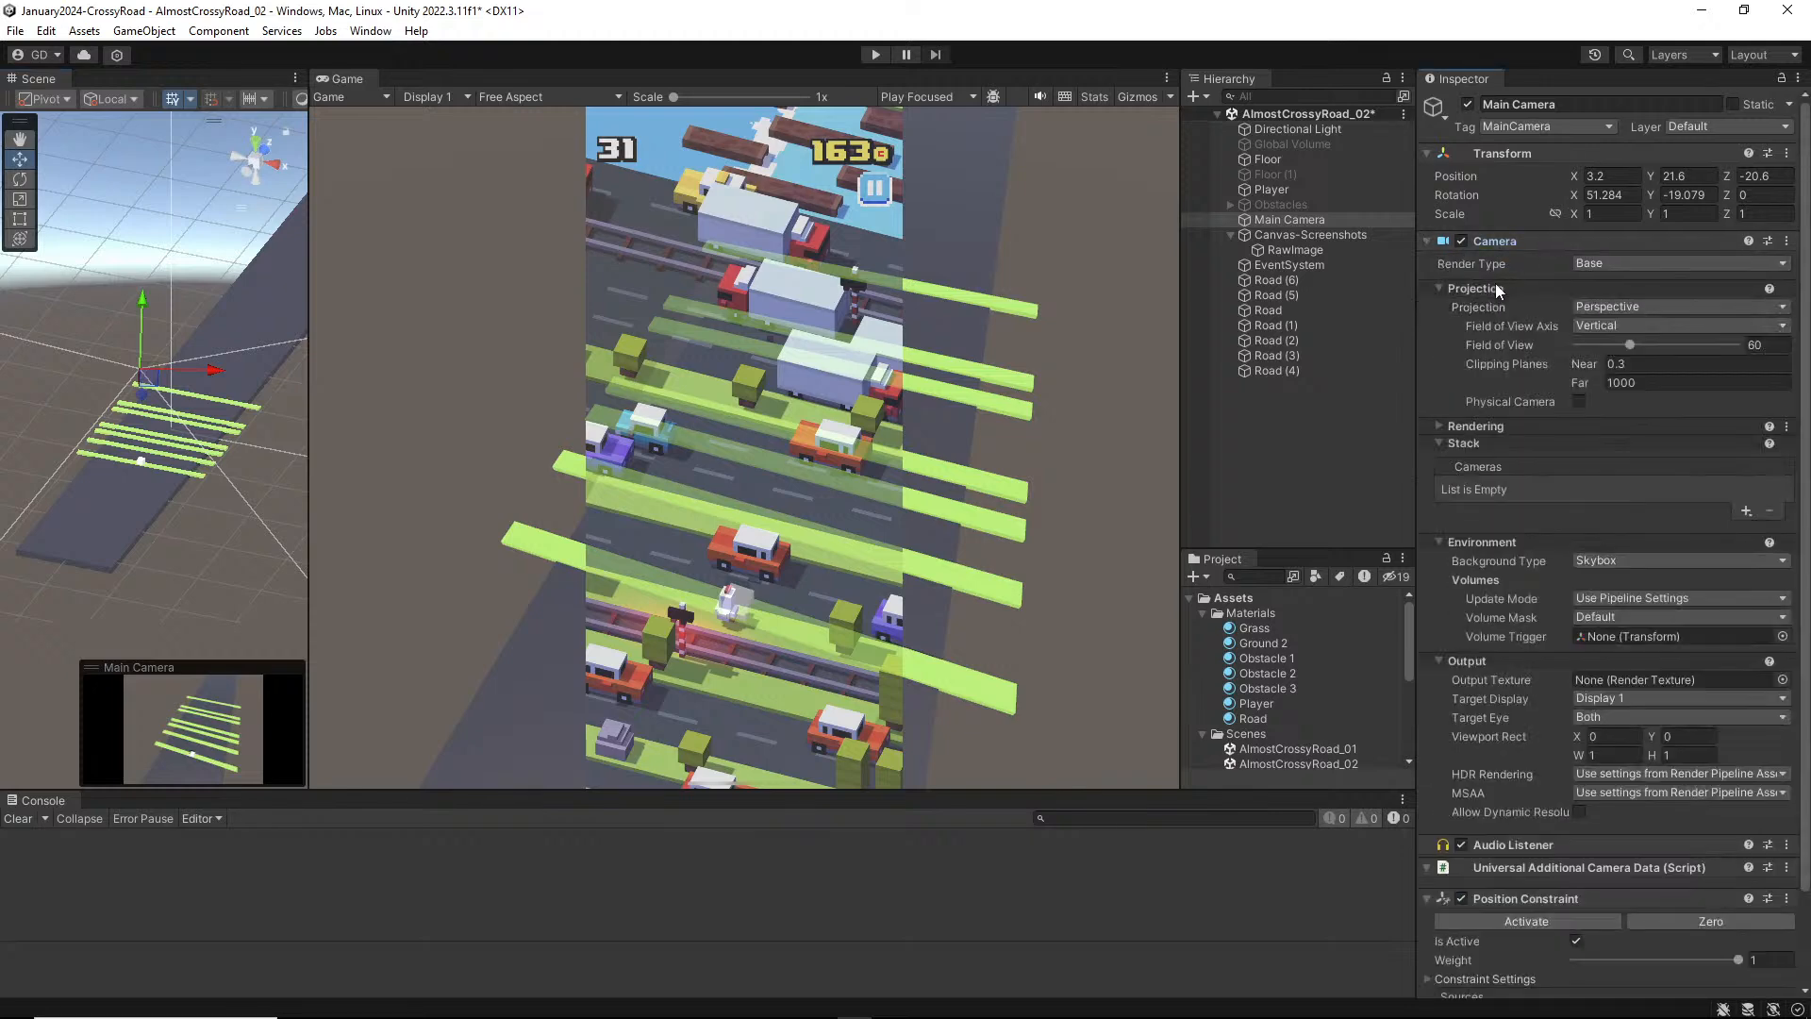
{"action": "left_click", "coordinate": [1634, 310]}
{"action": "left_click", "coordinate": [1547, 8]}
{"action": "left_click", "coordinate": [1642, 308]}
{"action": "left_click", "coordinate": [1629, 346]}
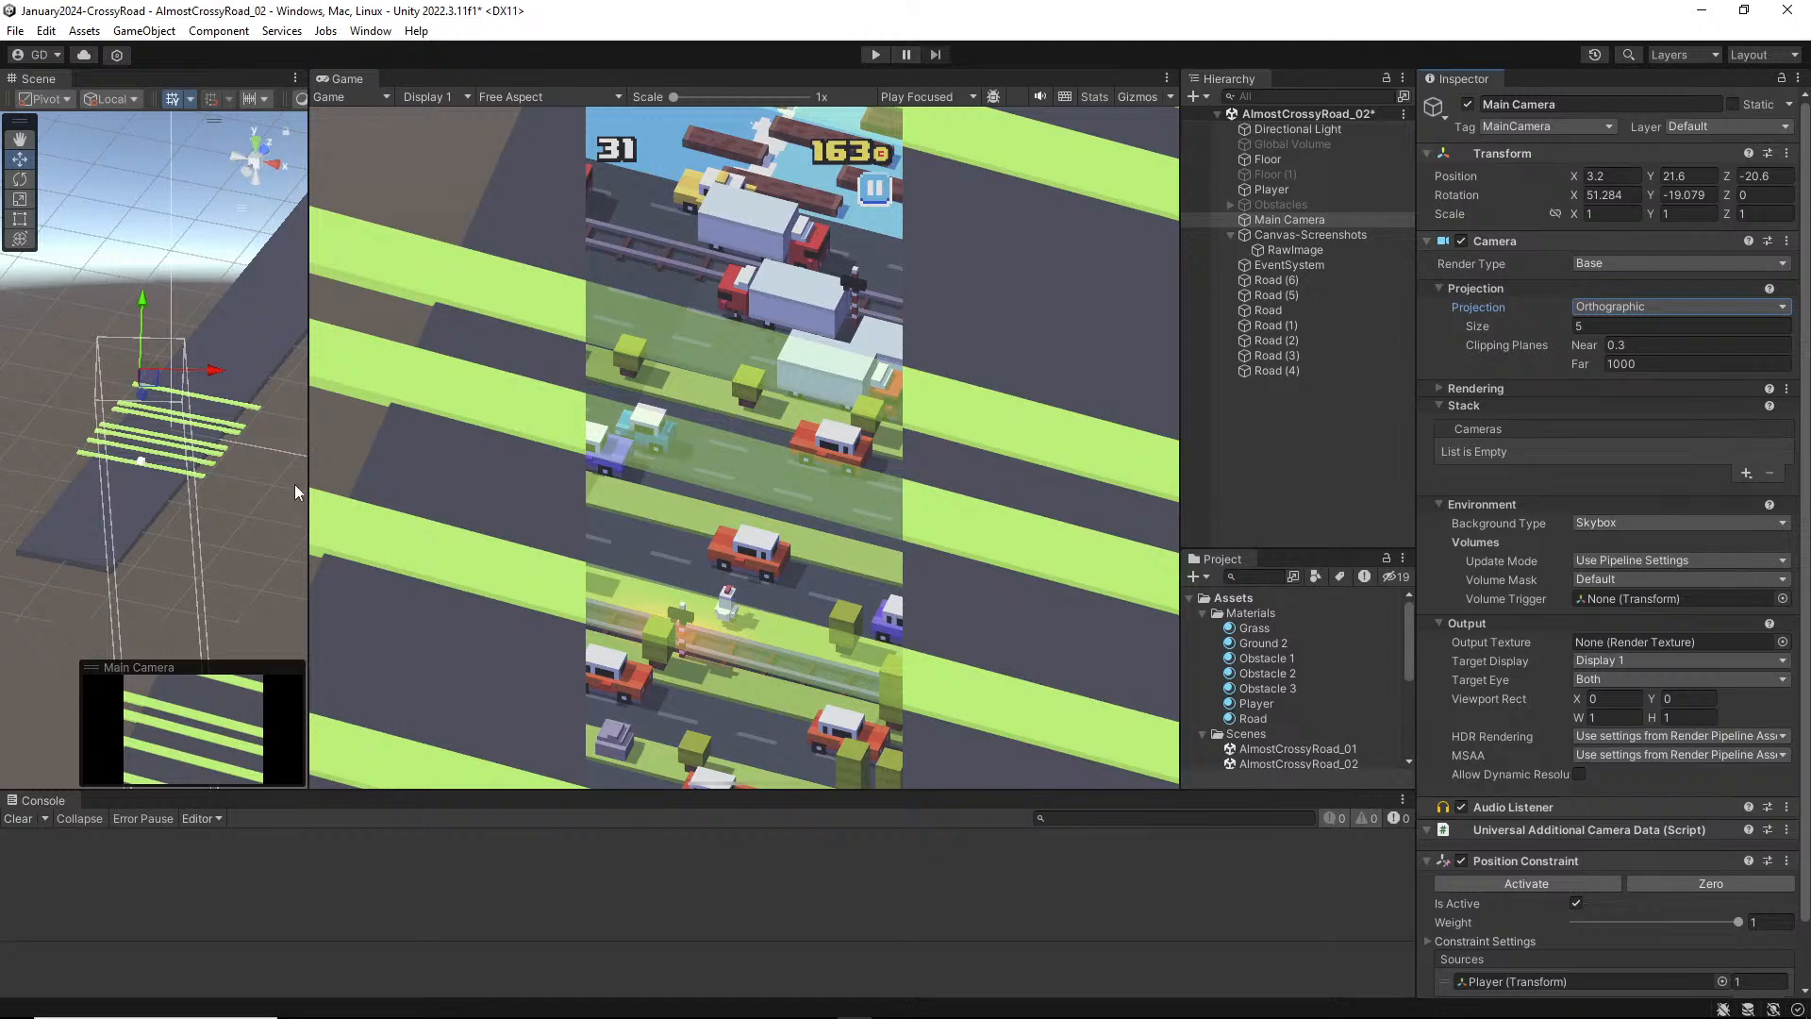
{"action": "left_click_drag", "start_coordinate": [308, 491], "coordinate": [228, 490]}
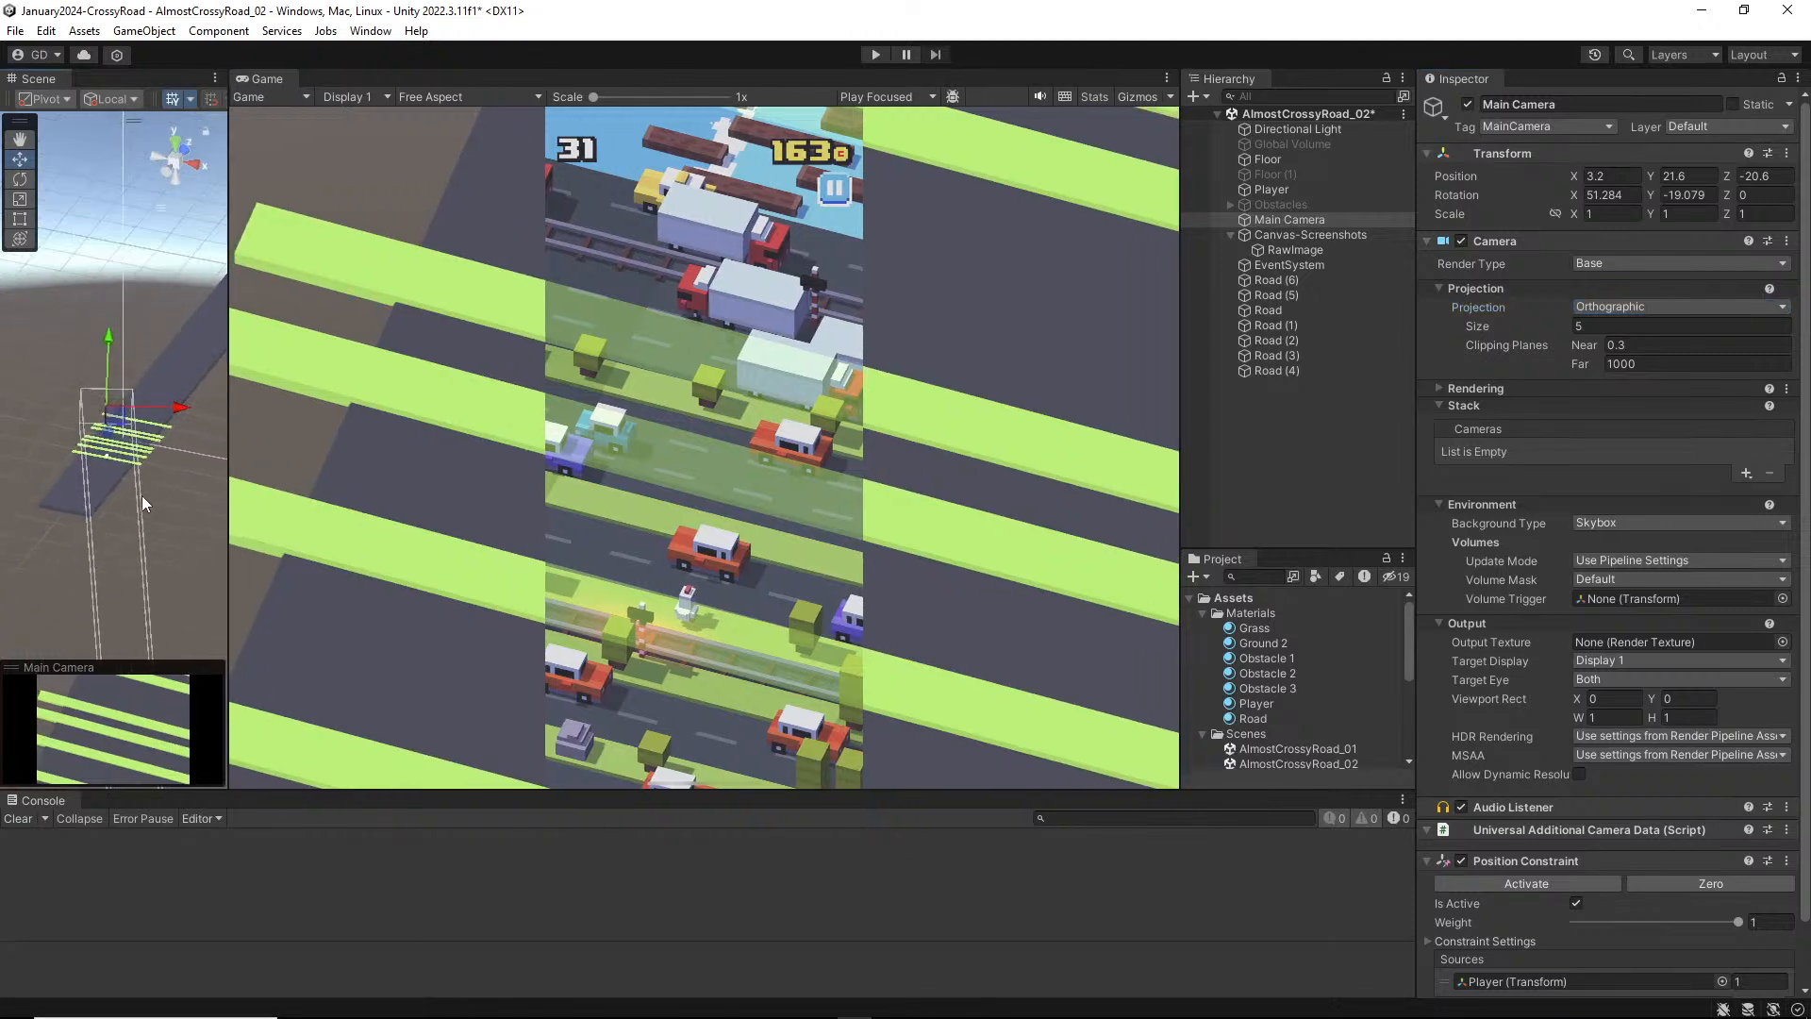
{"action": "scroll", "coordinate": [141, 496], "scroll_direction": "up", "scroll_amount": 5}
{"action": "left_click_drag", "start_coordinate": [113, 443], "coordinate": [157, 536], "text": "alt"}
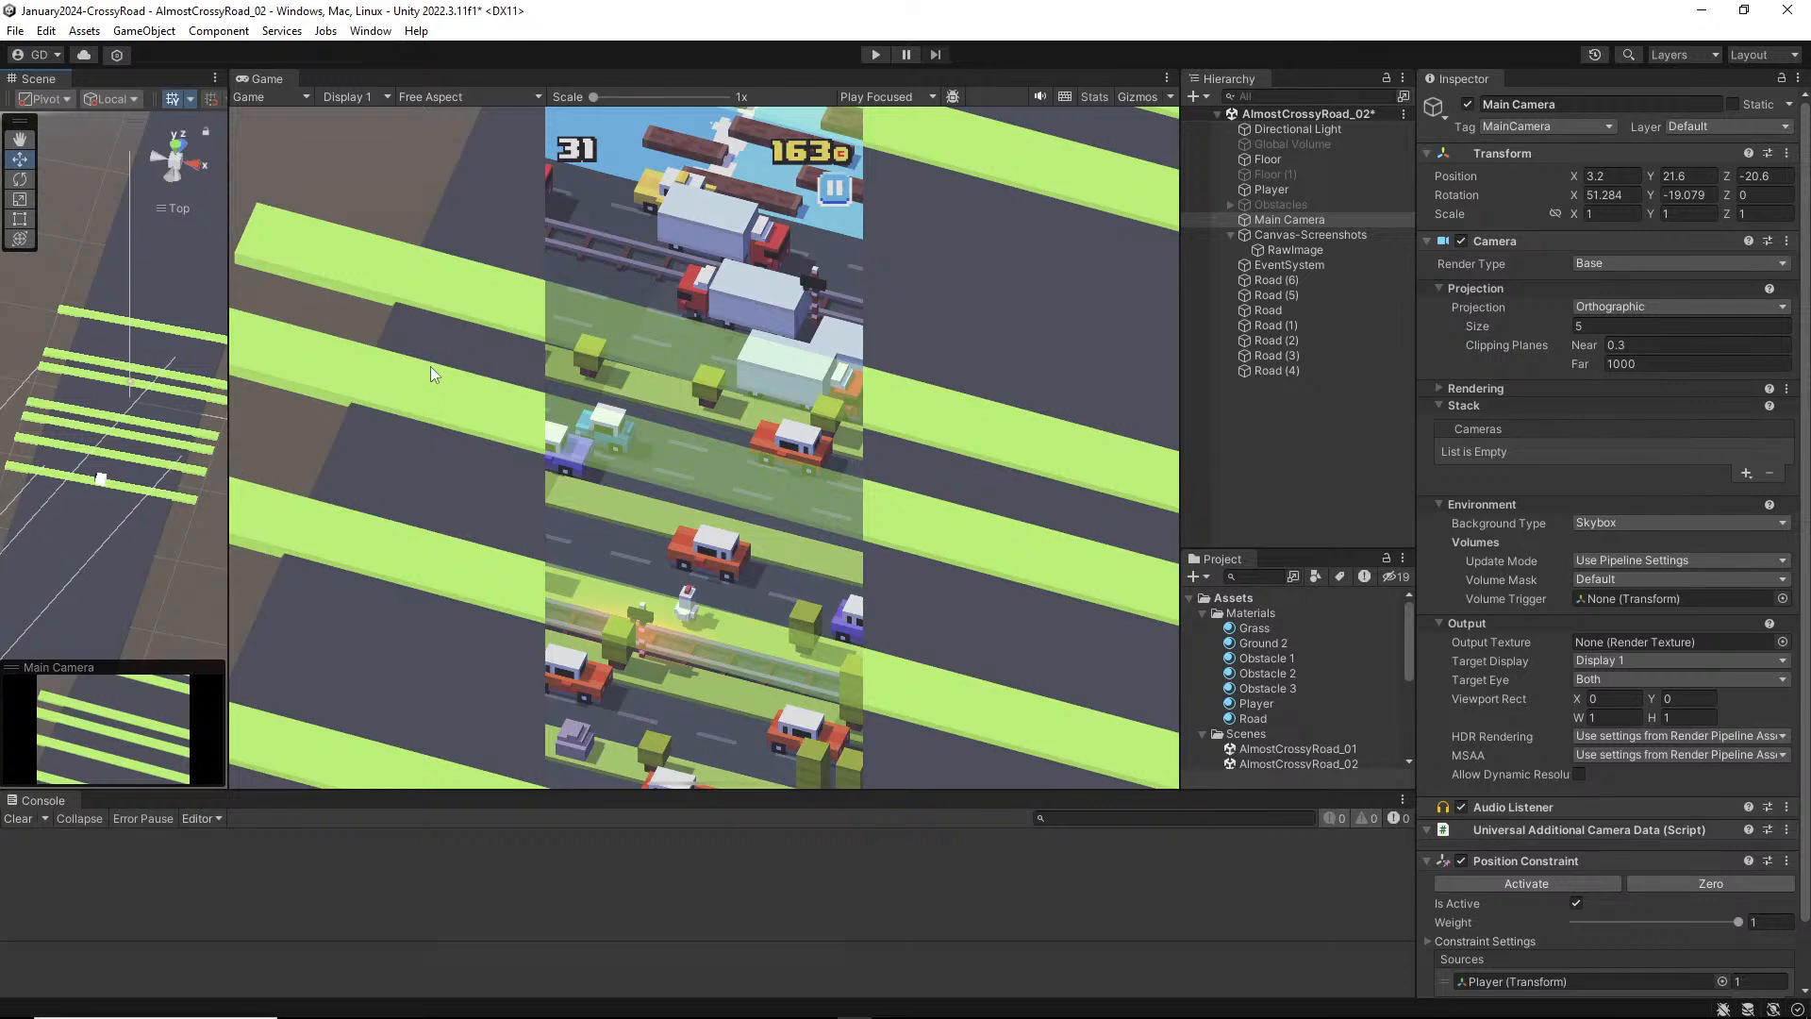
Step: Switch the Main Camera's projection to Perspective for comparison and return it to Orthographic
{"action": "left_click", "coordinate": [1641, 308]}
{"action": "left_click", "coordinate": [1651, 332]}
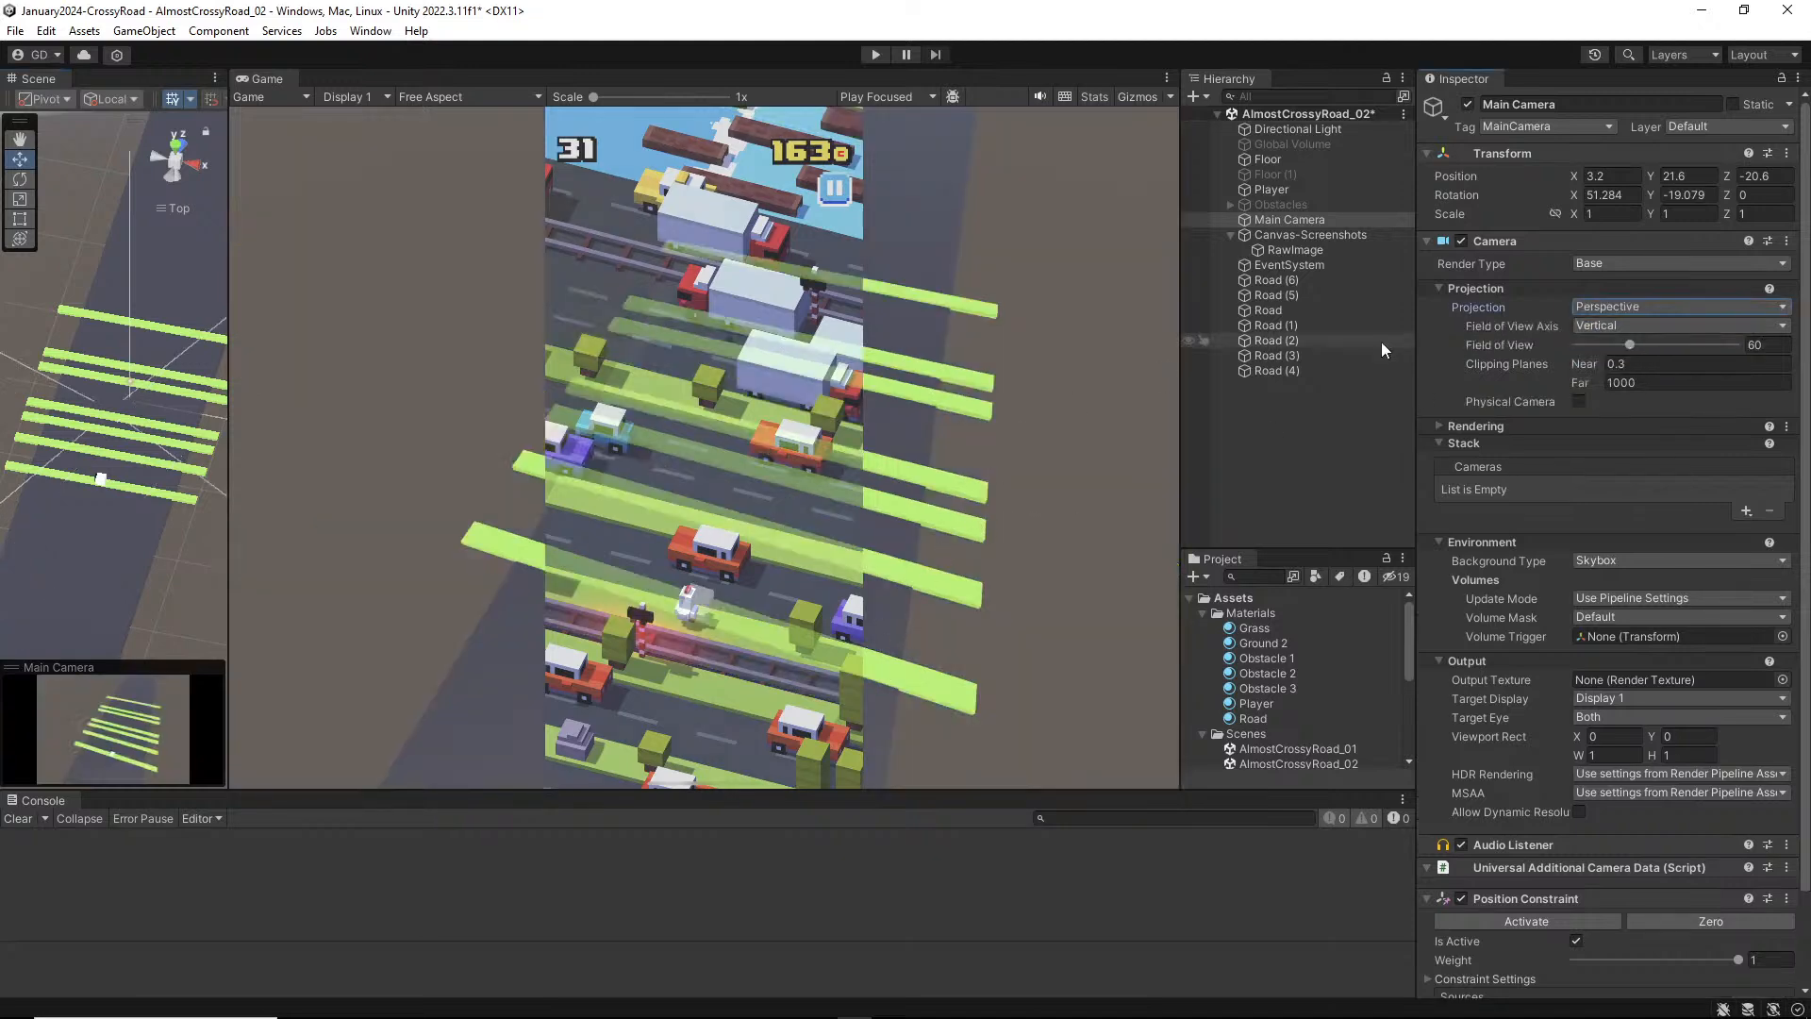
{"action": "left_click", "coordinate": [1632, 307]}
{"action": "left_click", "coordinate": [1639, 349]}
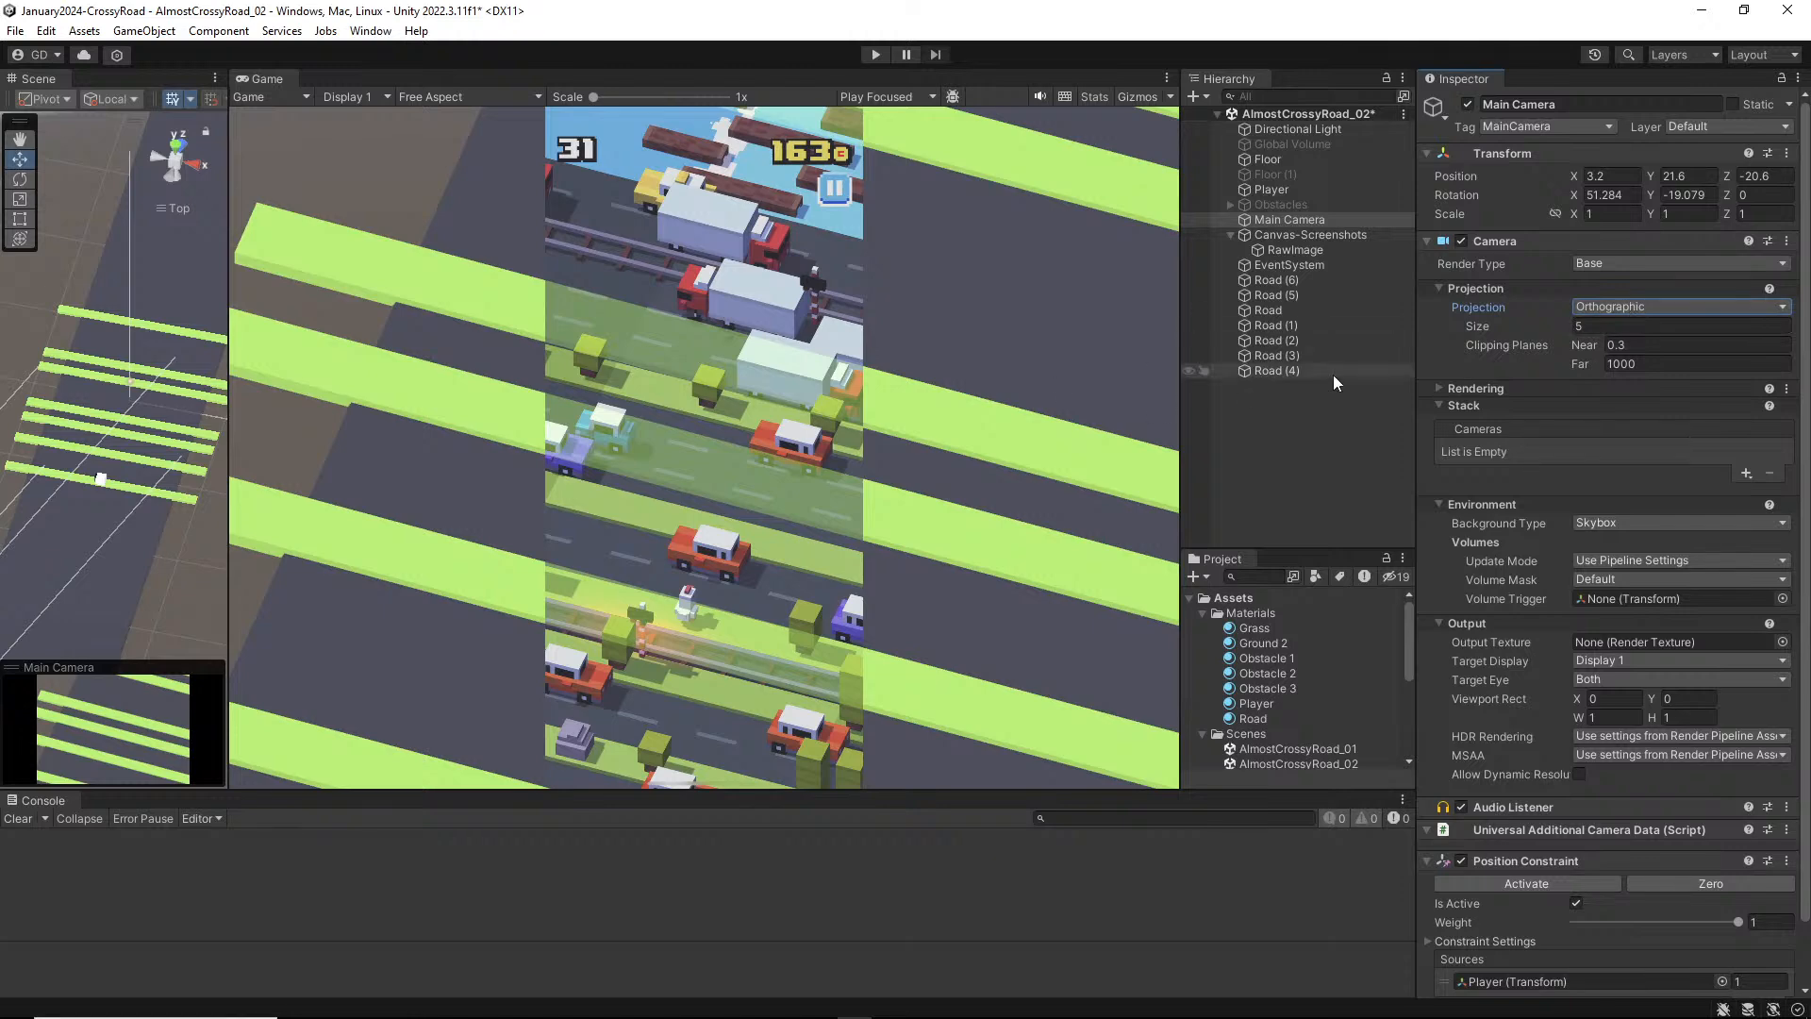
Step: Increase the Main Camera's orthographic size to 12 to compare the strips with the reference screenshot
{"action": "left_click_drag", "start_coordinate": [1541, 332], "coordinate": [1701, 309]}
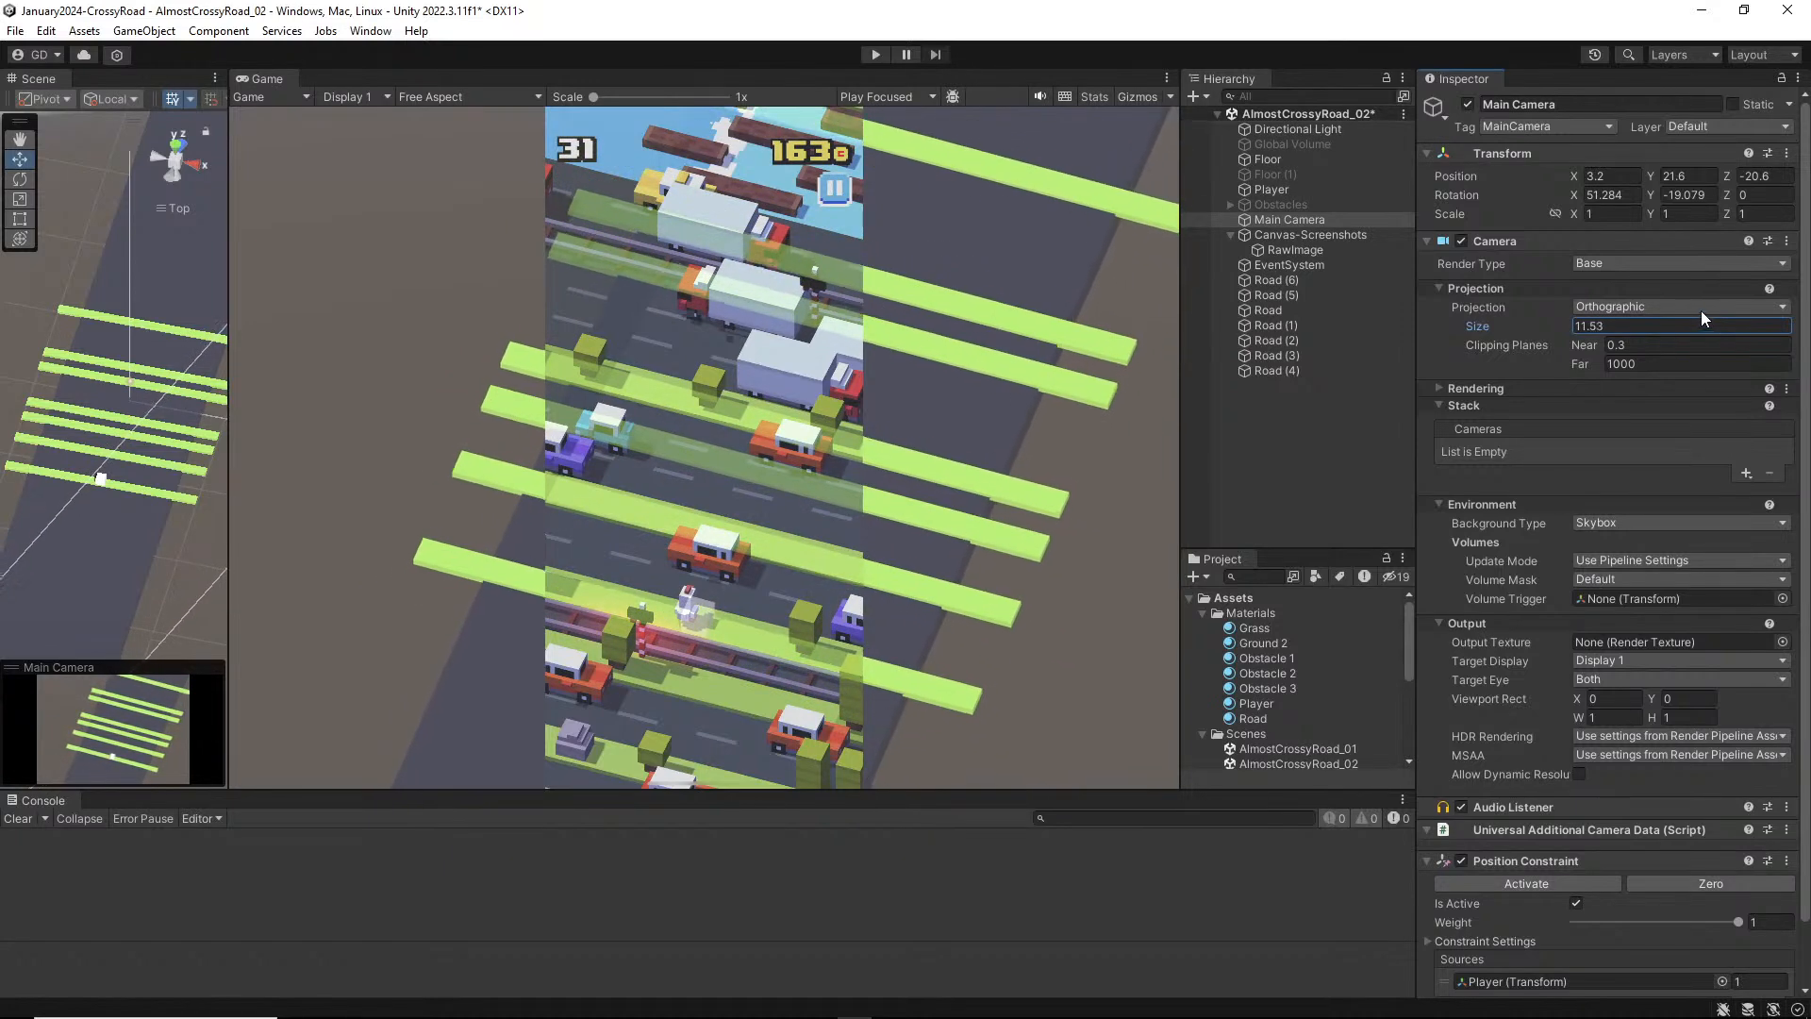
{"action": "type", "text": "12"}
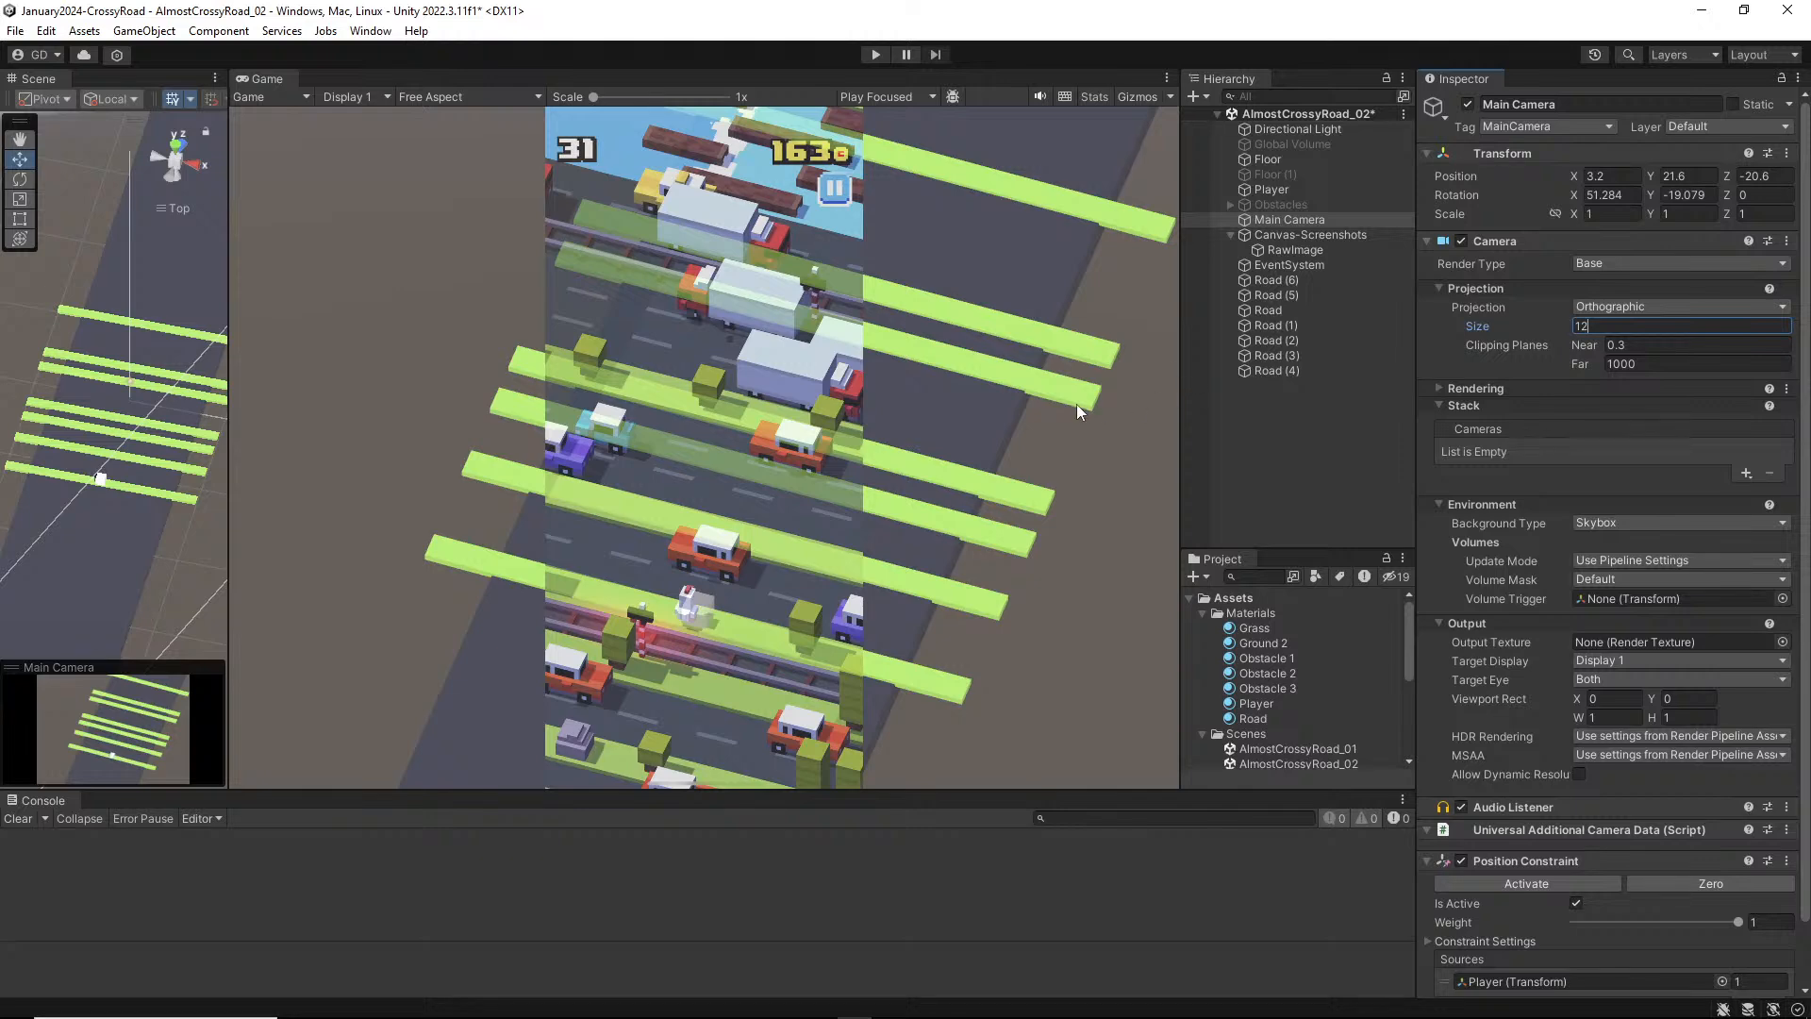
{"action": "left_click", "coordinate": [1043, 466]}
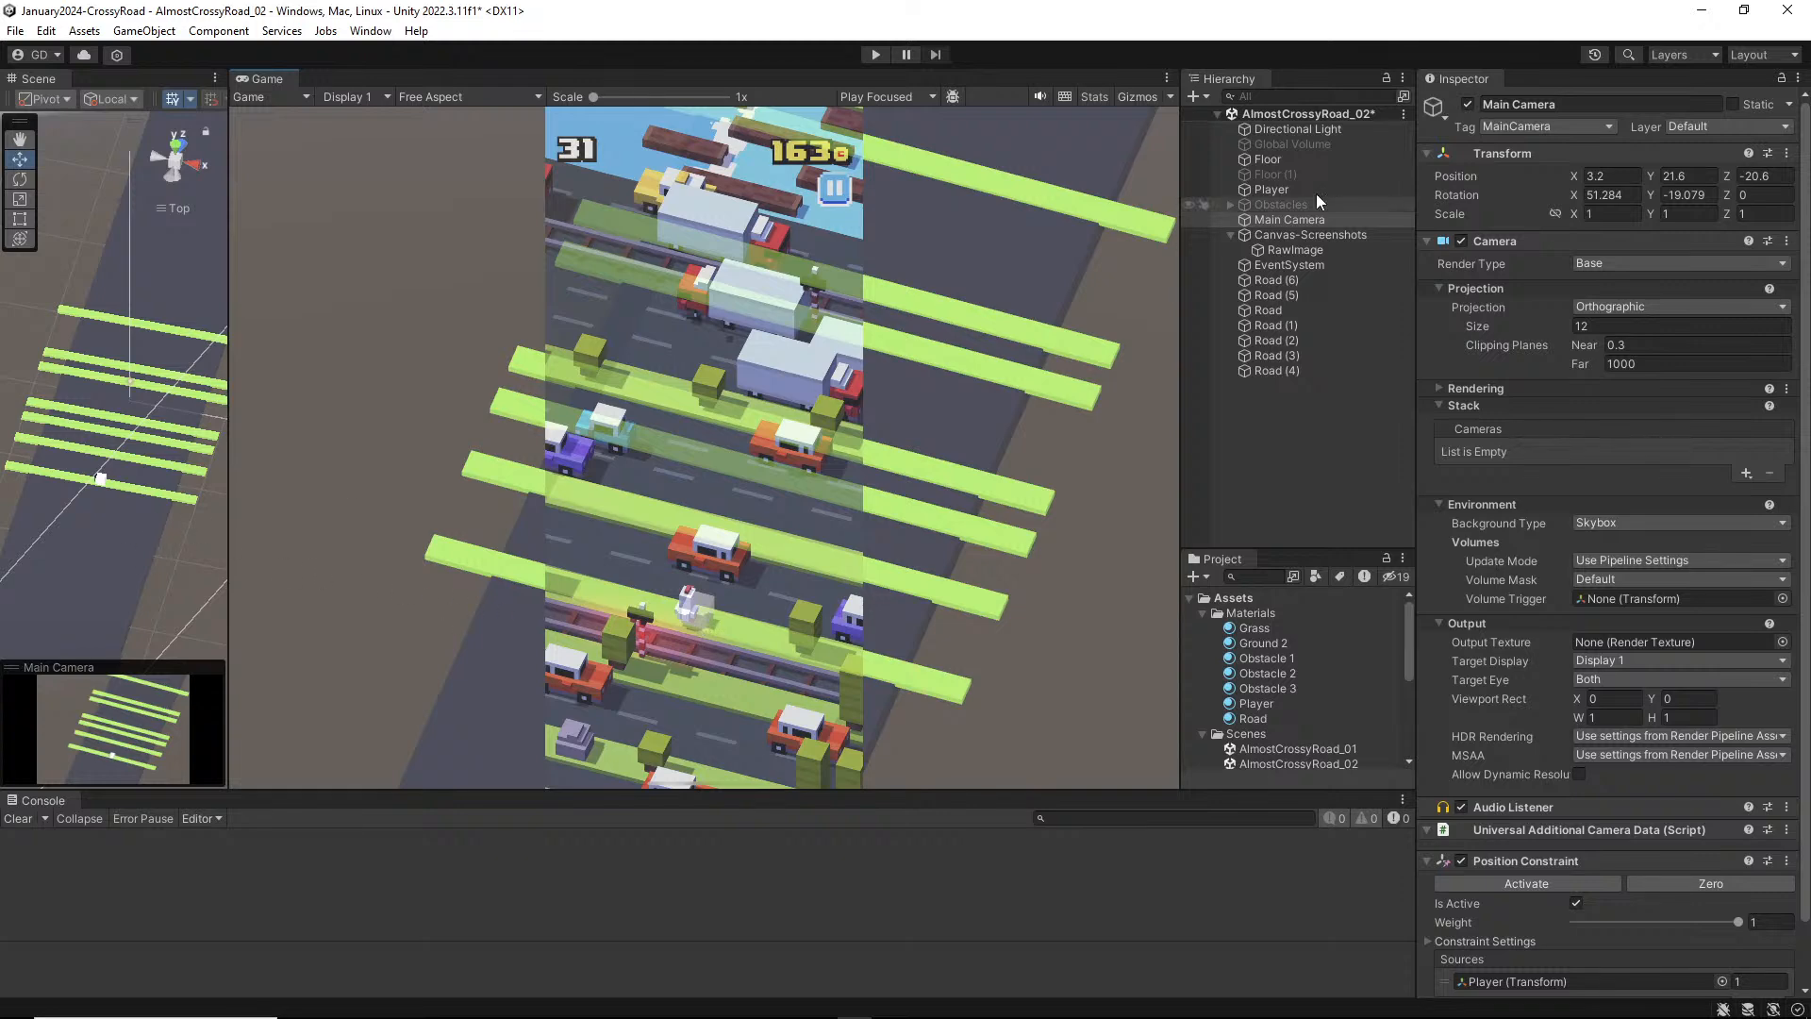
Step: Rotate the Main Camera to X 50.58 and Y -19.3, and set its orthographic size to 9.6
{"action": "left_click_drag", "start_coordinate": [1581, 191], "coordinate": [1648, 189]}
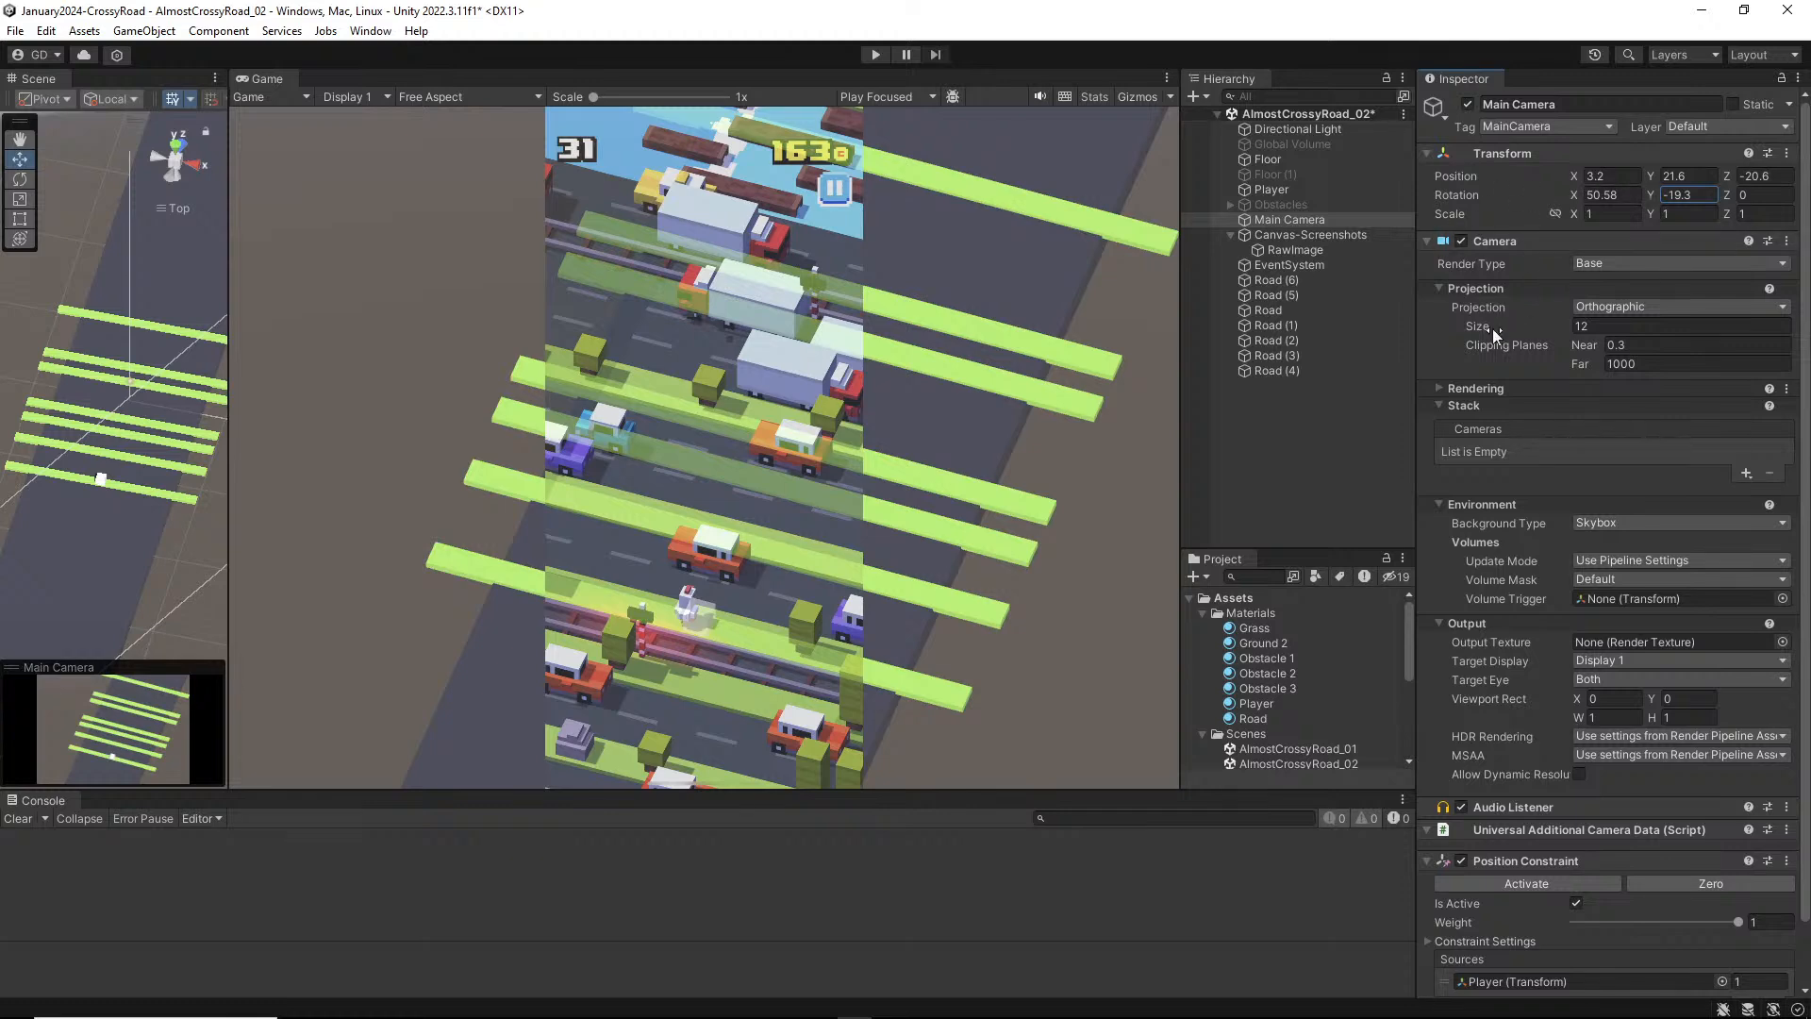
{"action": "left_click_drag", "start_coordinate": [1493, 329], "coordinate": [1464, 315]}
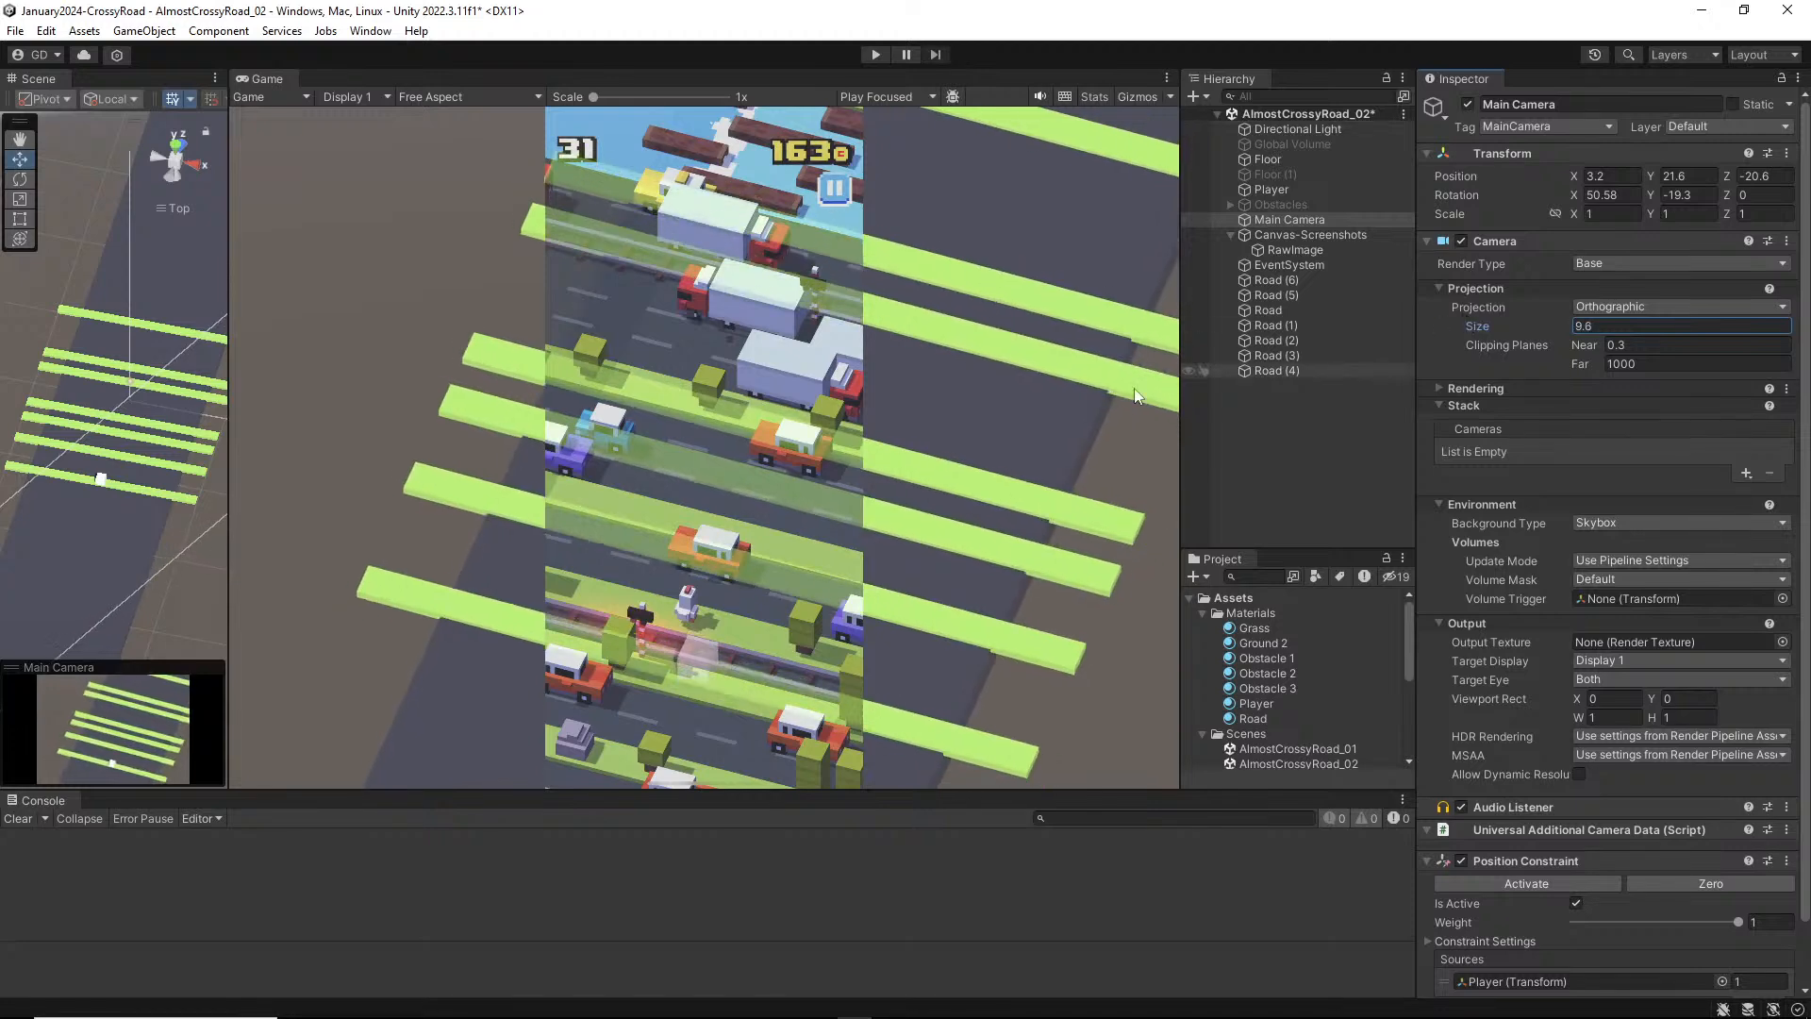
Step: Realign the Player cube with the reference chicken and pull the Main Camera back to about X 5.2, Y 27.5, Z -26.2
{"action": "left_click", "coordinate": [1298, 221]}
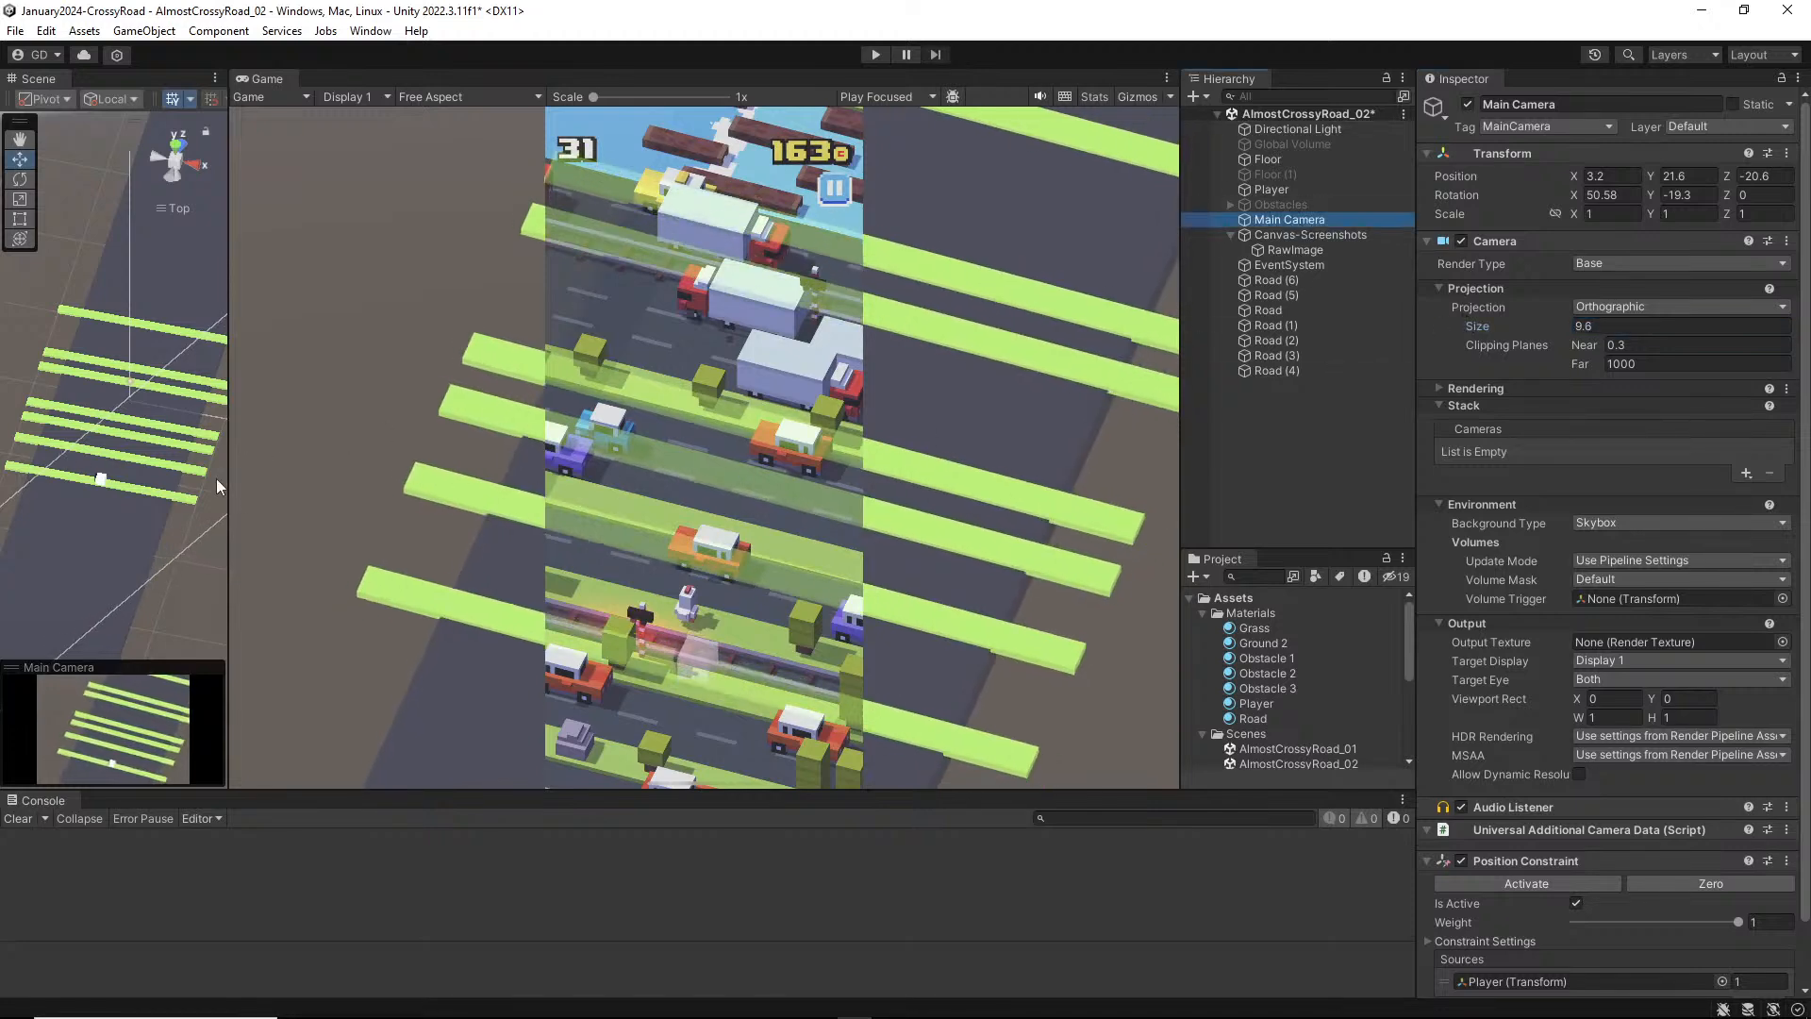
{"action": "scroll", "coordinate": [216, 479], "scroll_direction": "down", "scroll_amount": 4}
{"action": "left_click_drag", "start_coordinate": [117, 553], "coordinate": [117, 409], "text": "alt"}
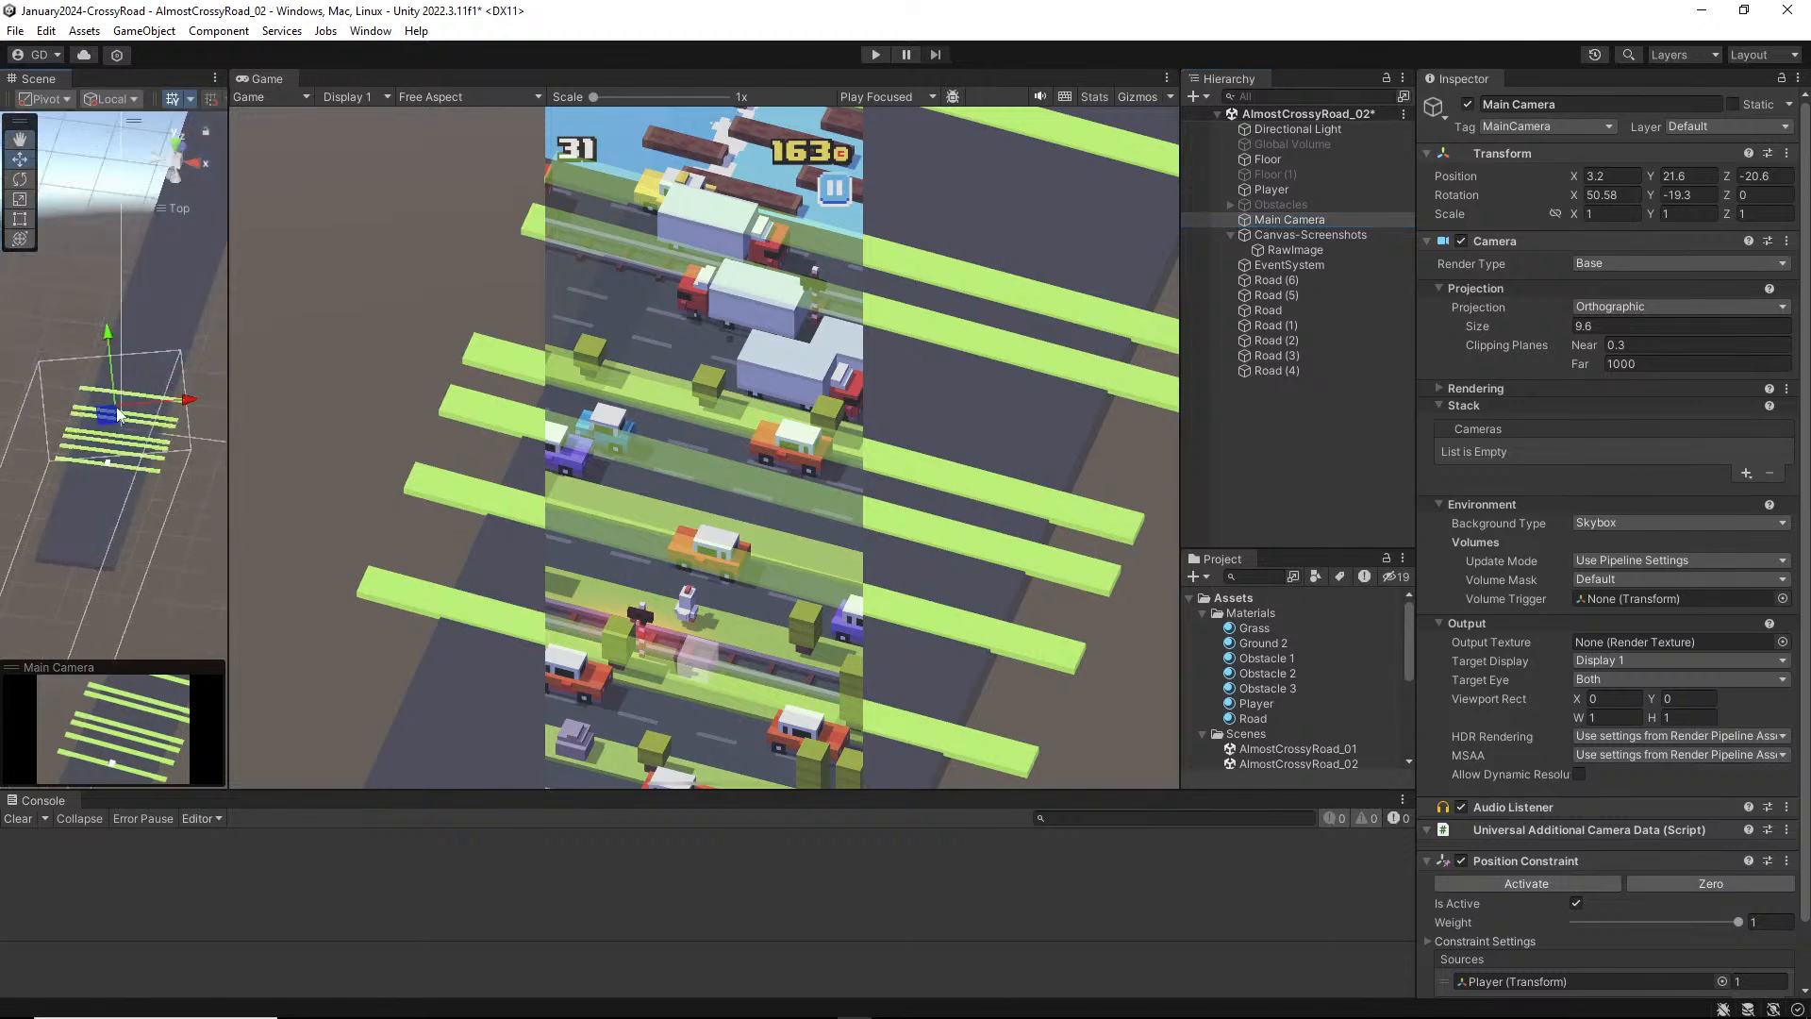
{"action": "left_click_drag", "start_coordinate": [112, 330], "coordinate": [133, 333]}
{"action": "left_click_drag", "start_coordinate": [133, 333], "coordinate": [316, 270], "text": "alt"}
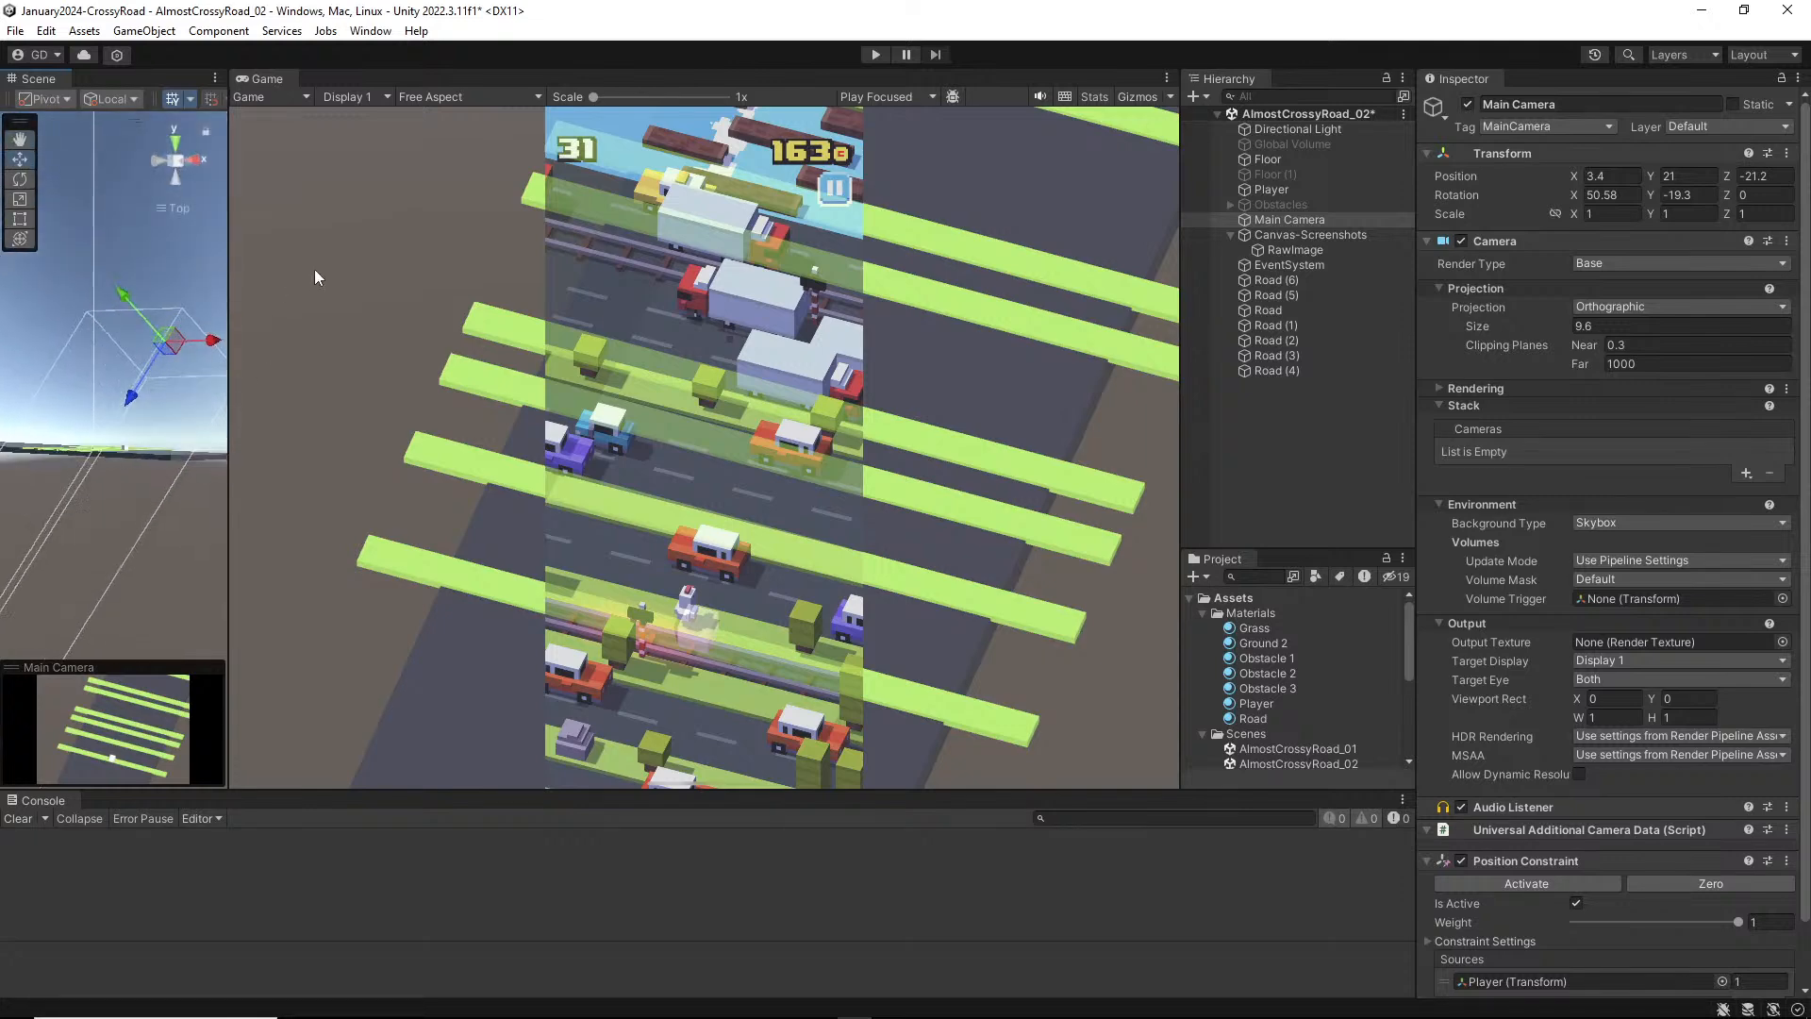
{"action": "left_click_drag", "start_coordinate": [132, 392], "coordinate": [264, 428]}
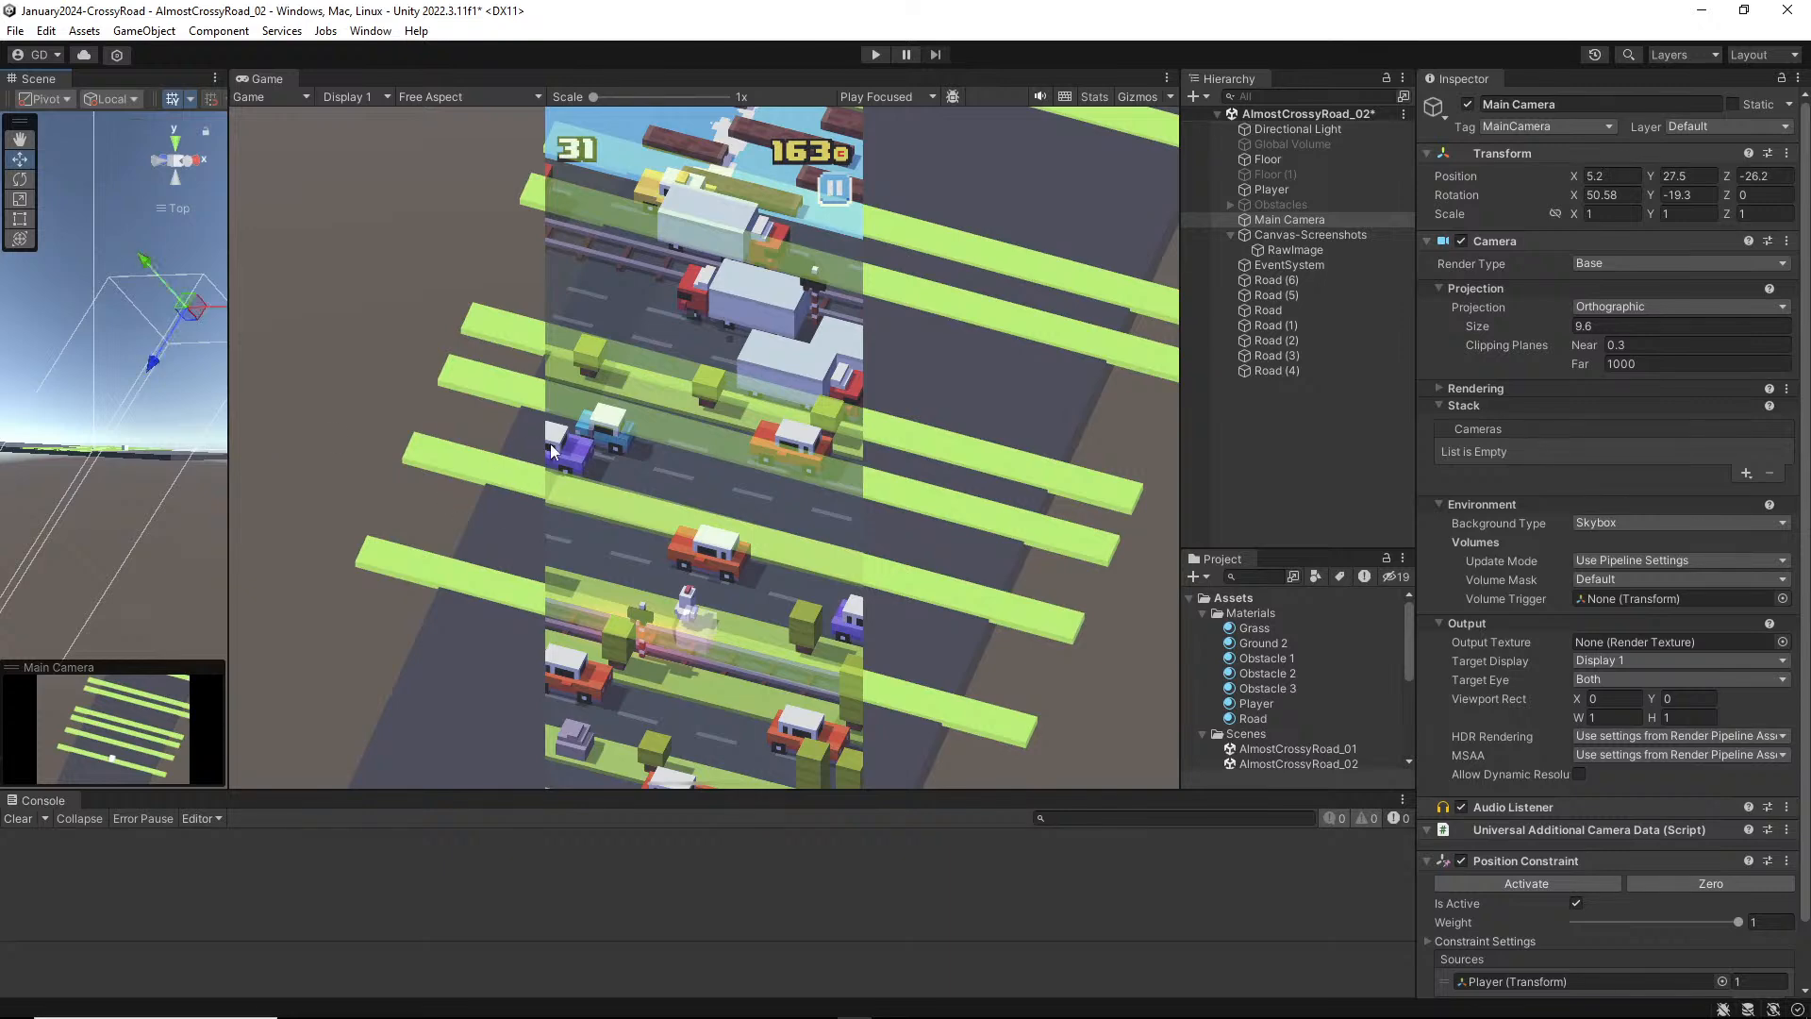
Step: Set the Main Camera's rotation to X 50 and Y -20
{"action": "right_click_drag", "start_coordinate": [189, 462], "coordinate": [1674, 755]}
{"action": "right_click_drag", "start_coordinate": [210, 571], "coordinate": [115, 457]}
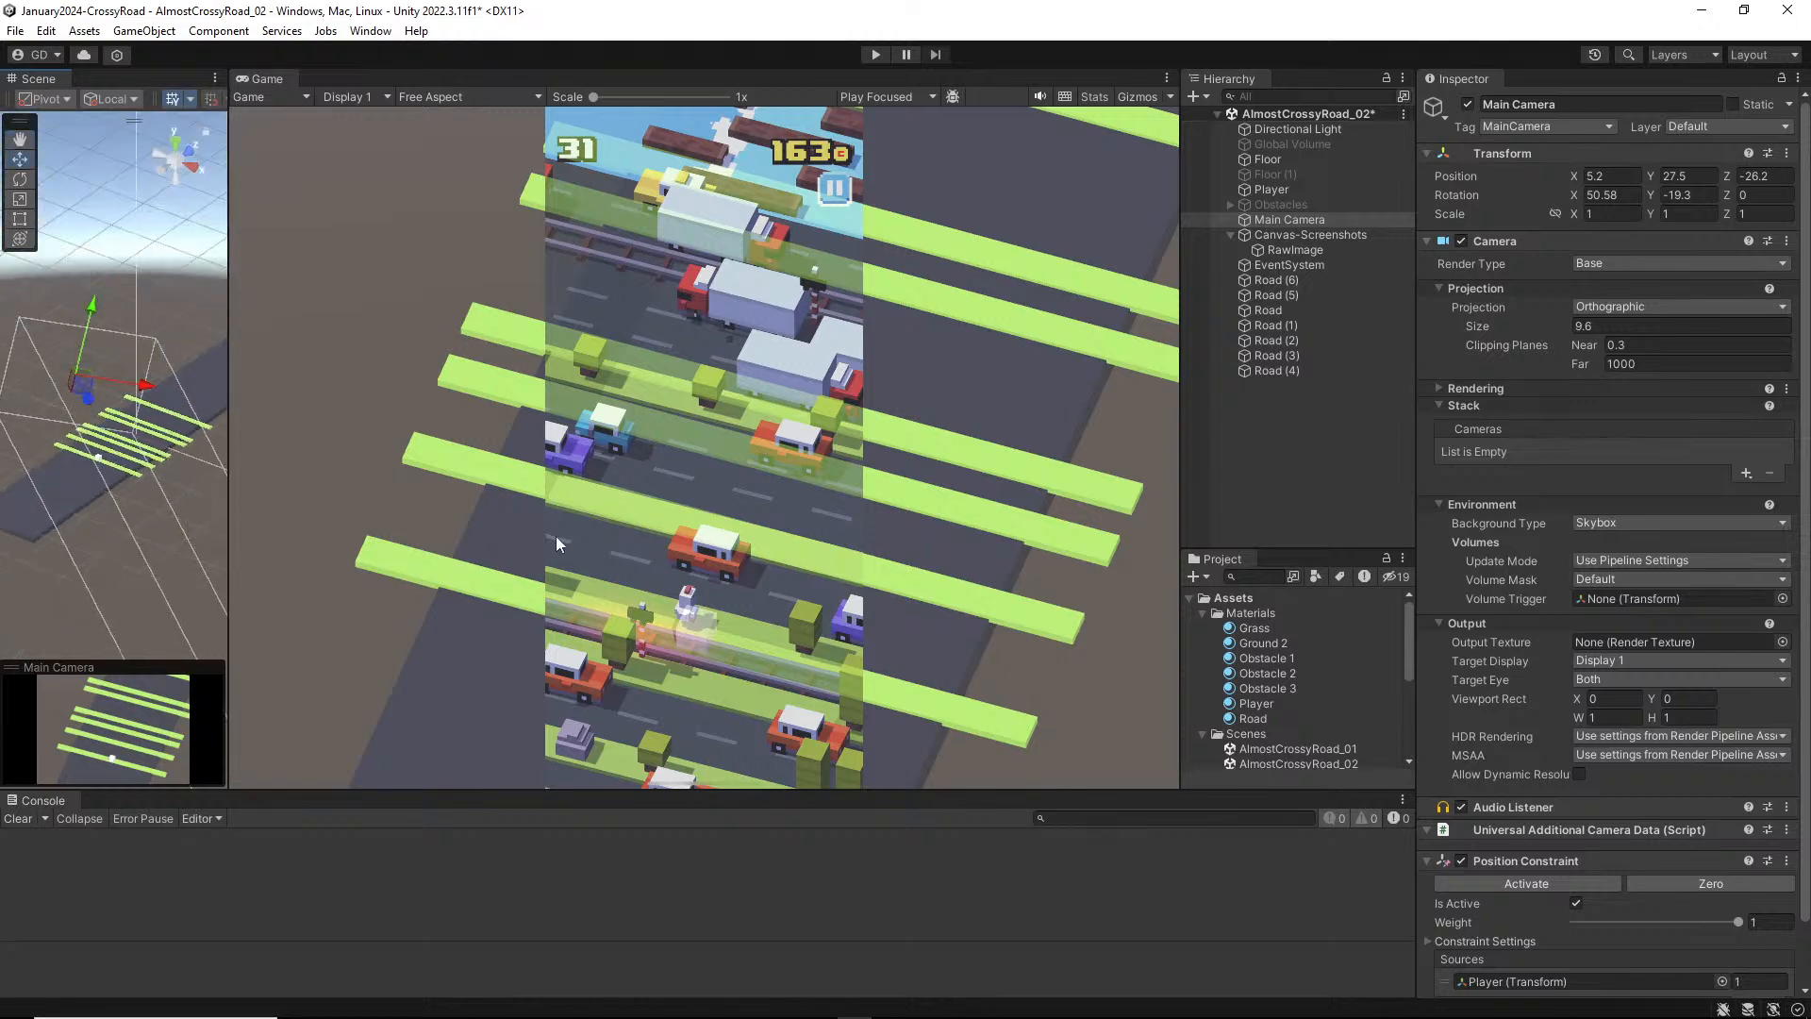
{"action": "right_click_drag", "start_coordinate": [166, 535], "coordinate": [110, 389]}
{"action": "left_click", "coordinate": [1615, 195]}
{"action": "type", "text": "50"}
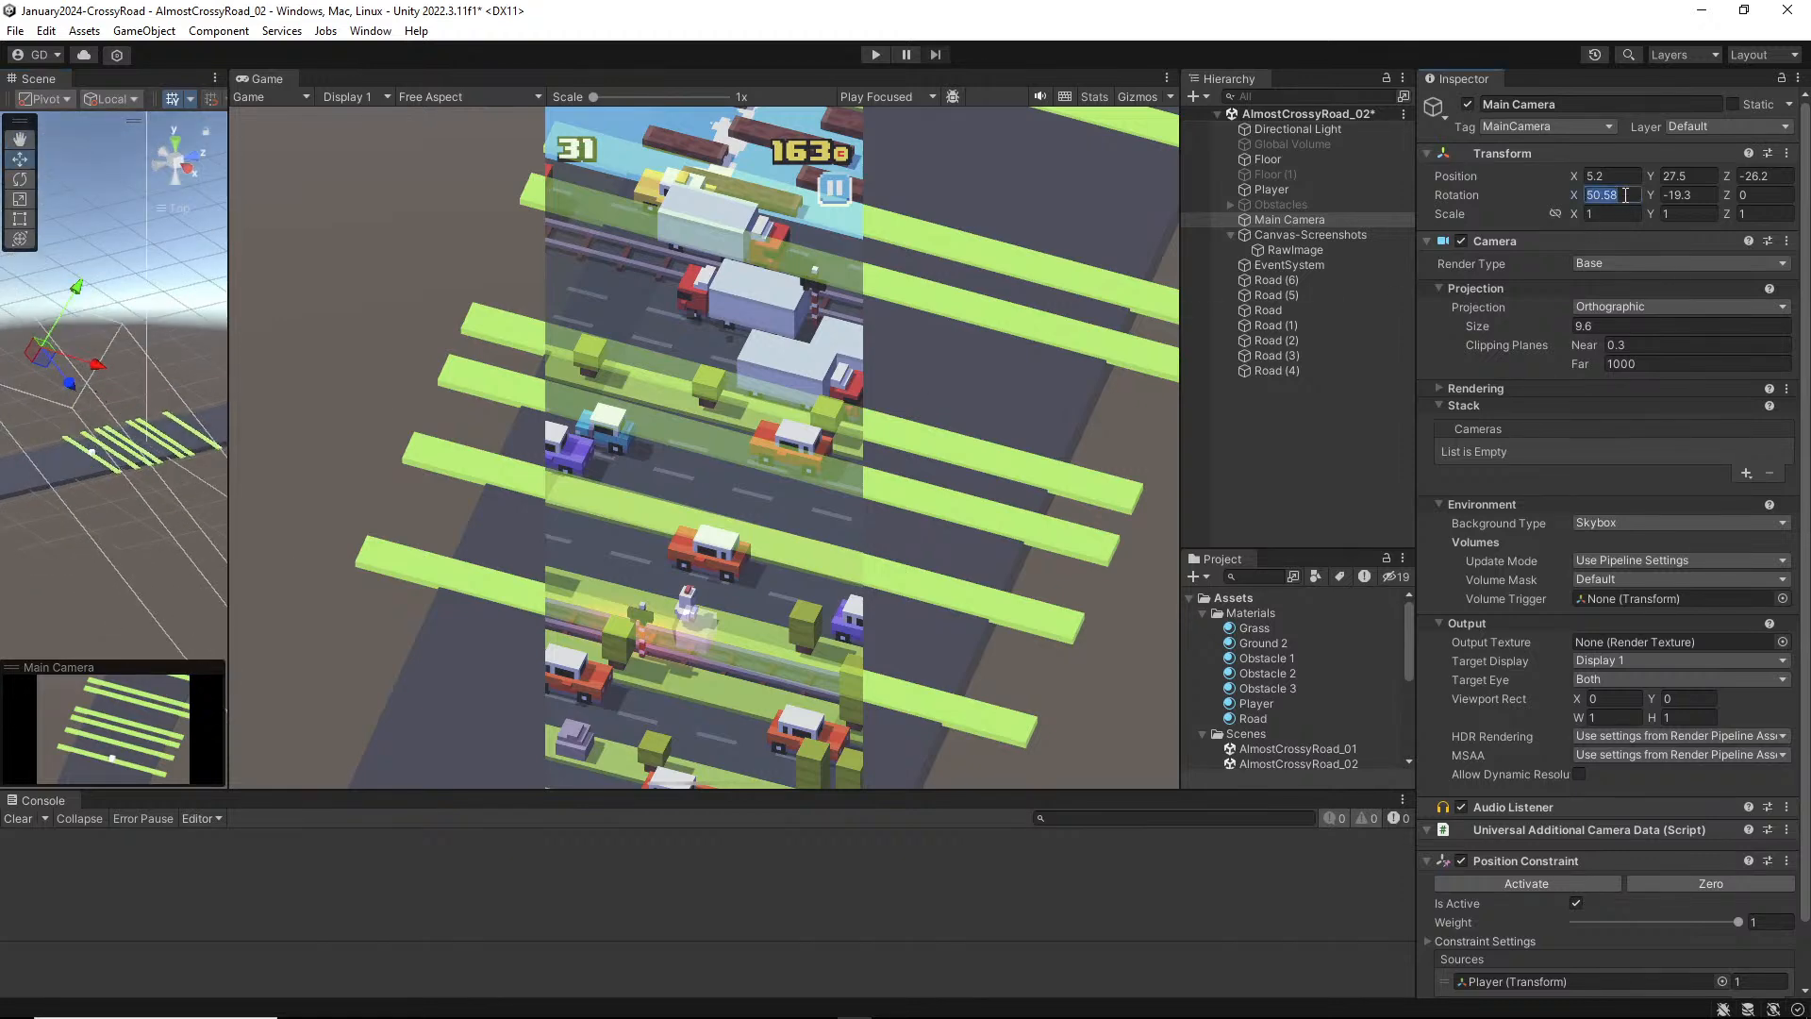
{"action": "key", "text": "Tab"}
{"action": "type", "text": "-"}
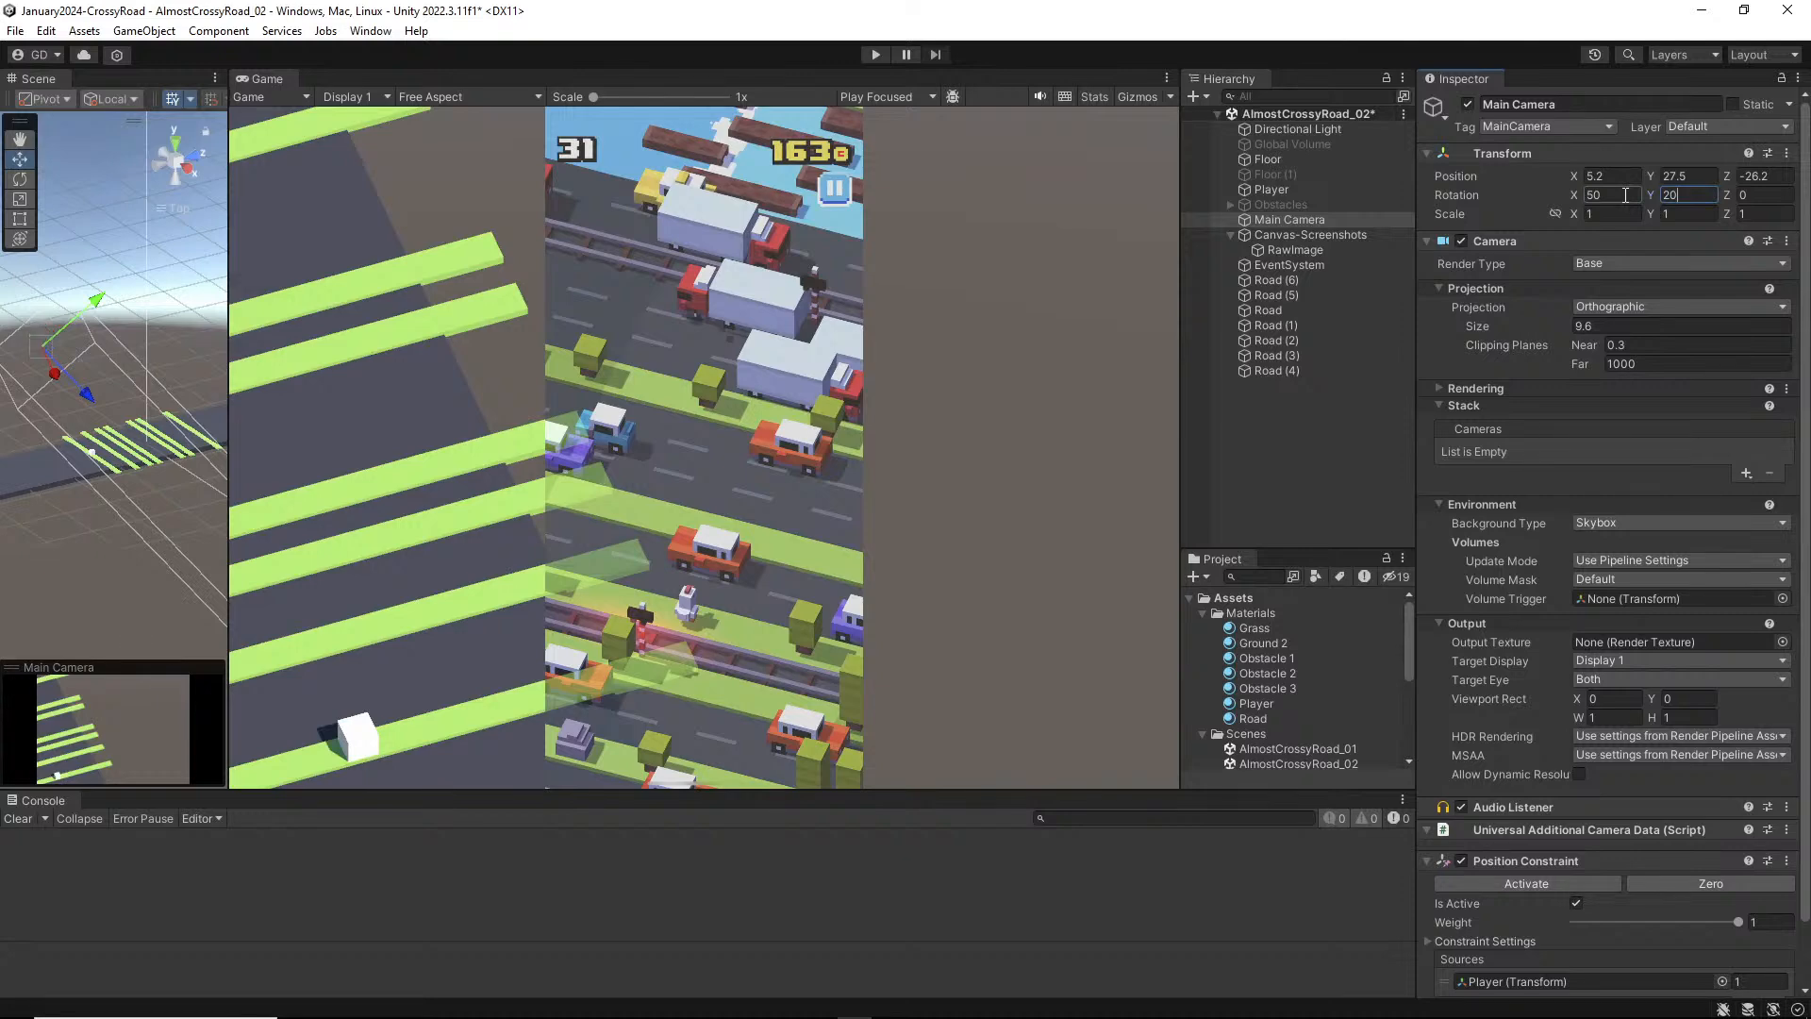
{"action": "type", "text": "20"}
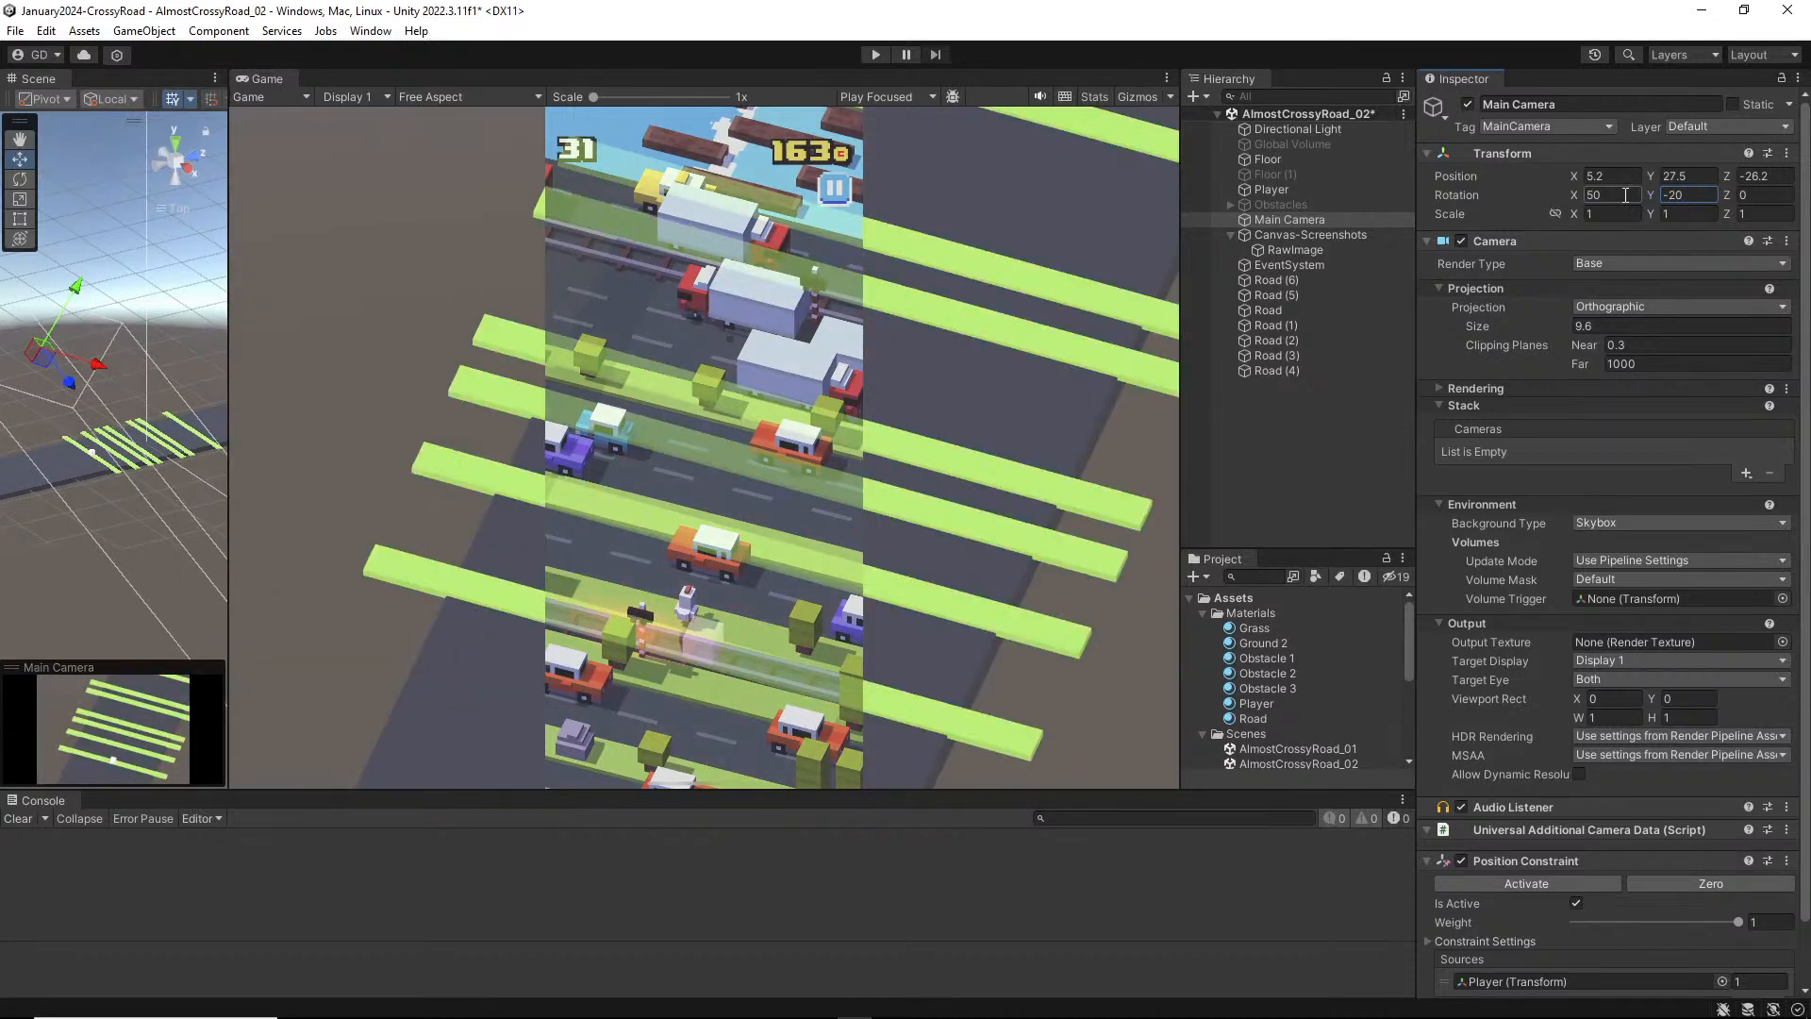
Step: Move the Main Camera to about X 5, Y 27, Z -26.8 and adjust its Y rotation to -18.9 to match the reference strips
{"action": "left_click_drag", "start_coordinate": [104, 415], "coordinate": [154, 437], "text": "alt"}
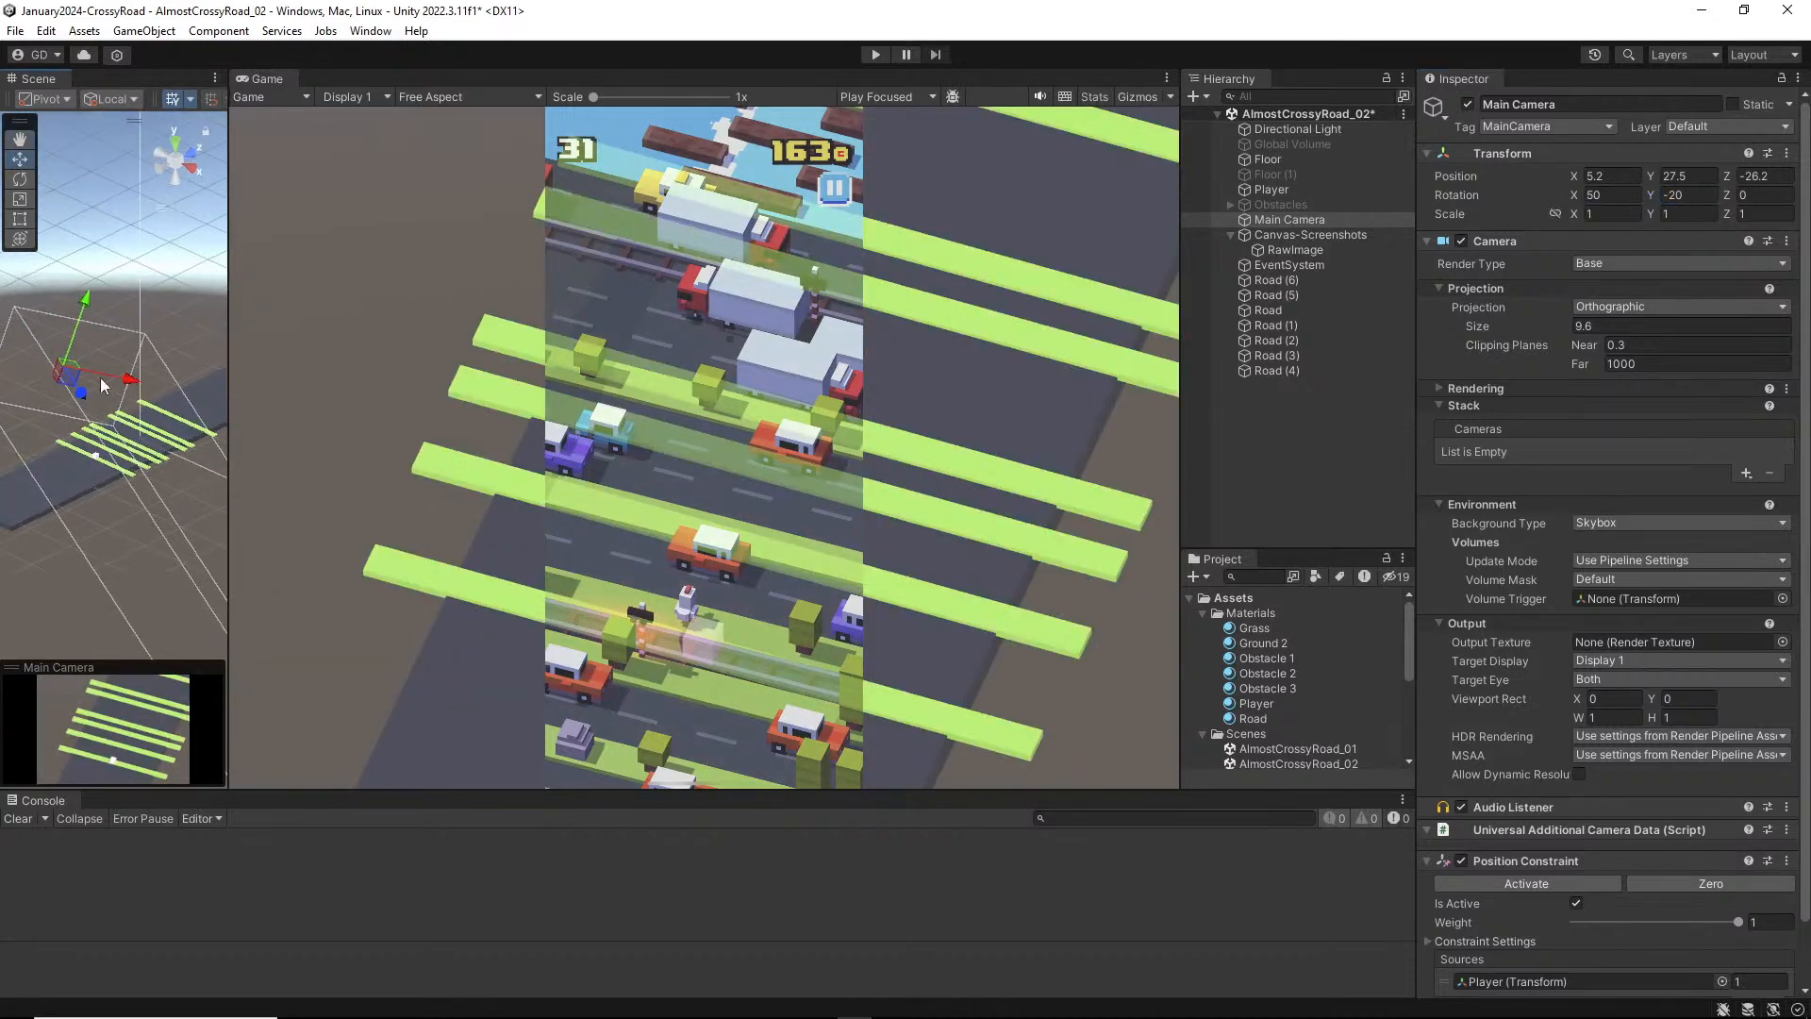
{"action": "left_click_drag", "start_coordinate": [92, 309], "coordinate": [85, 303]}
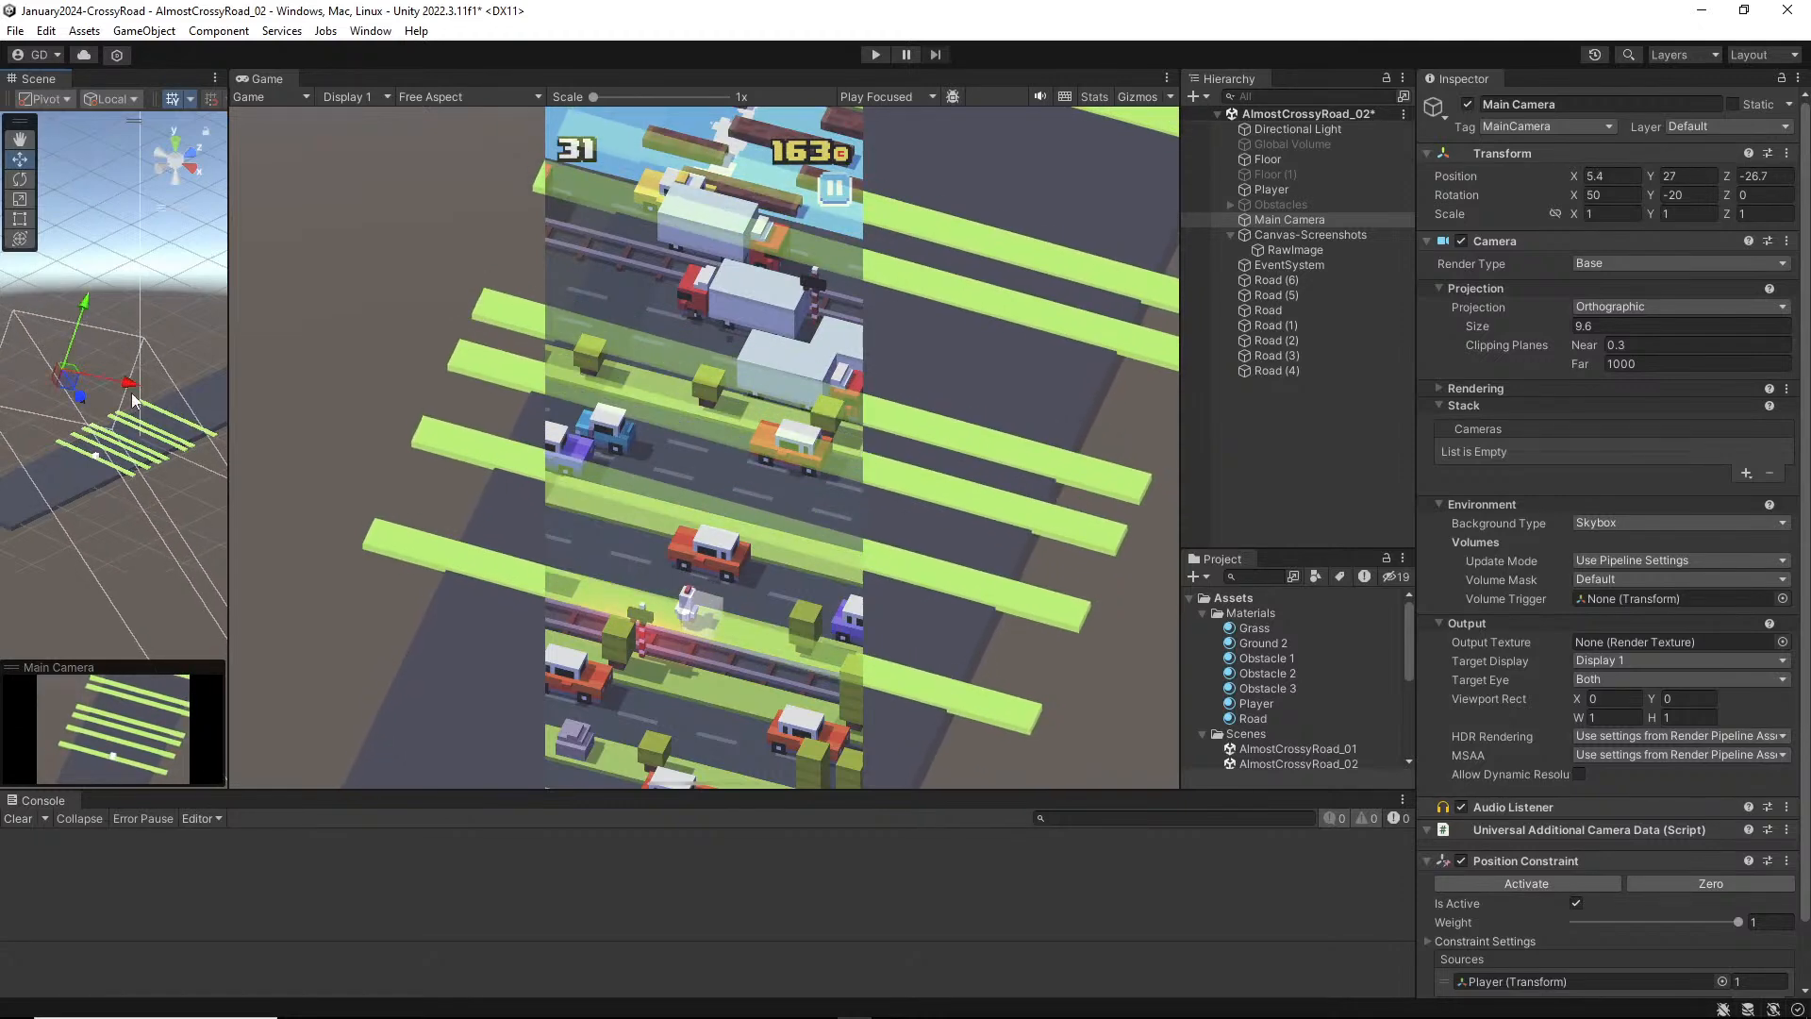
{"action": "left_click_drag", "start_coordinate": [130, 379], "coordinate": [144, 386]}
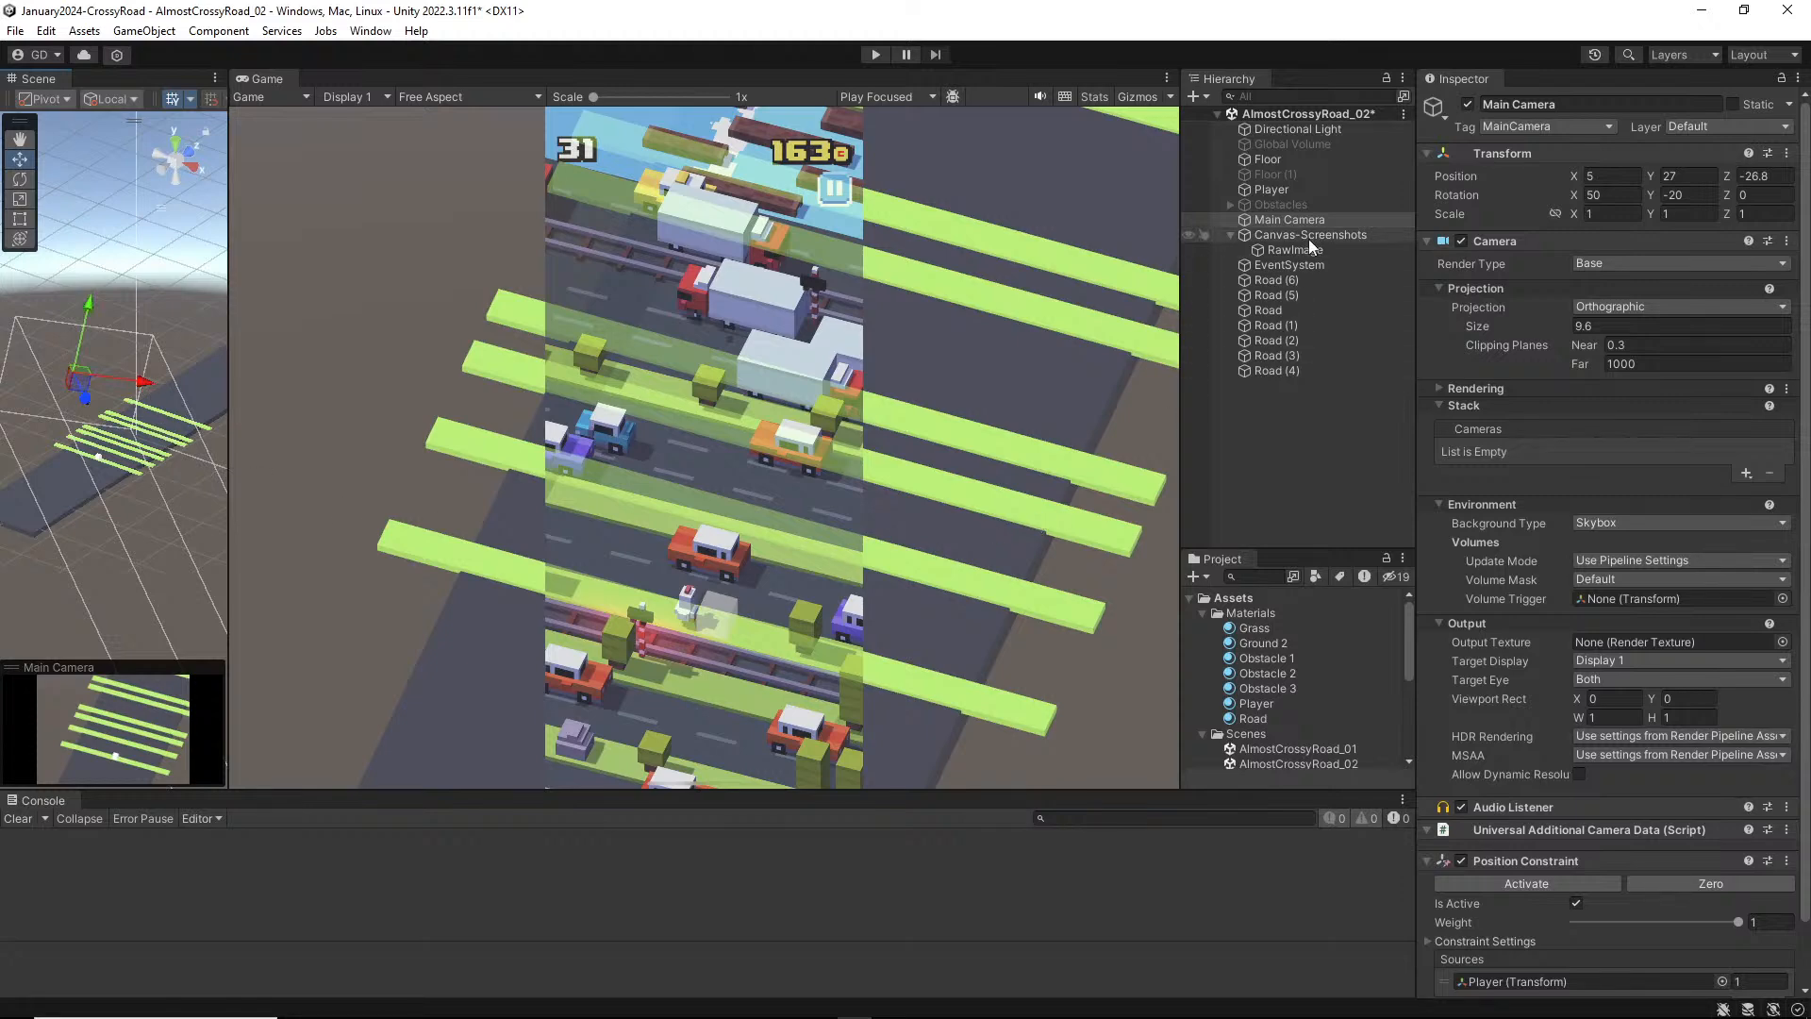
{"action": "mouse_move", "coordinate": [1651, 192]}
{"action": "left_mouse_down"}
{"action": "mouse_move", "coordinate": [1693, 191]}
{"action": "mouse_move", "coordinate": [1667, 194]}
{"action": "left_mouse_up"}
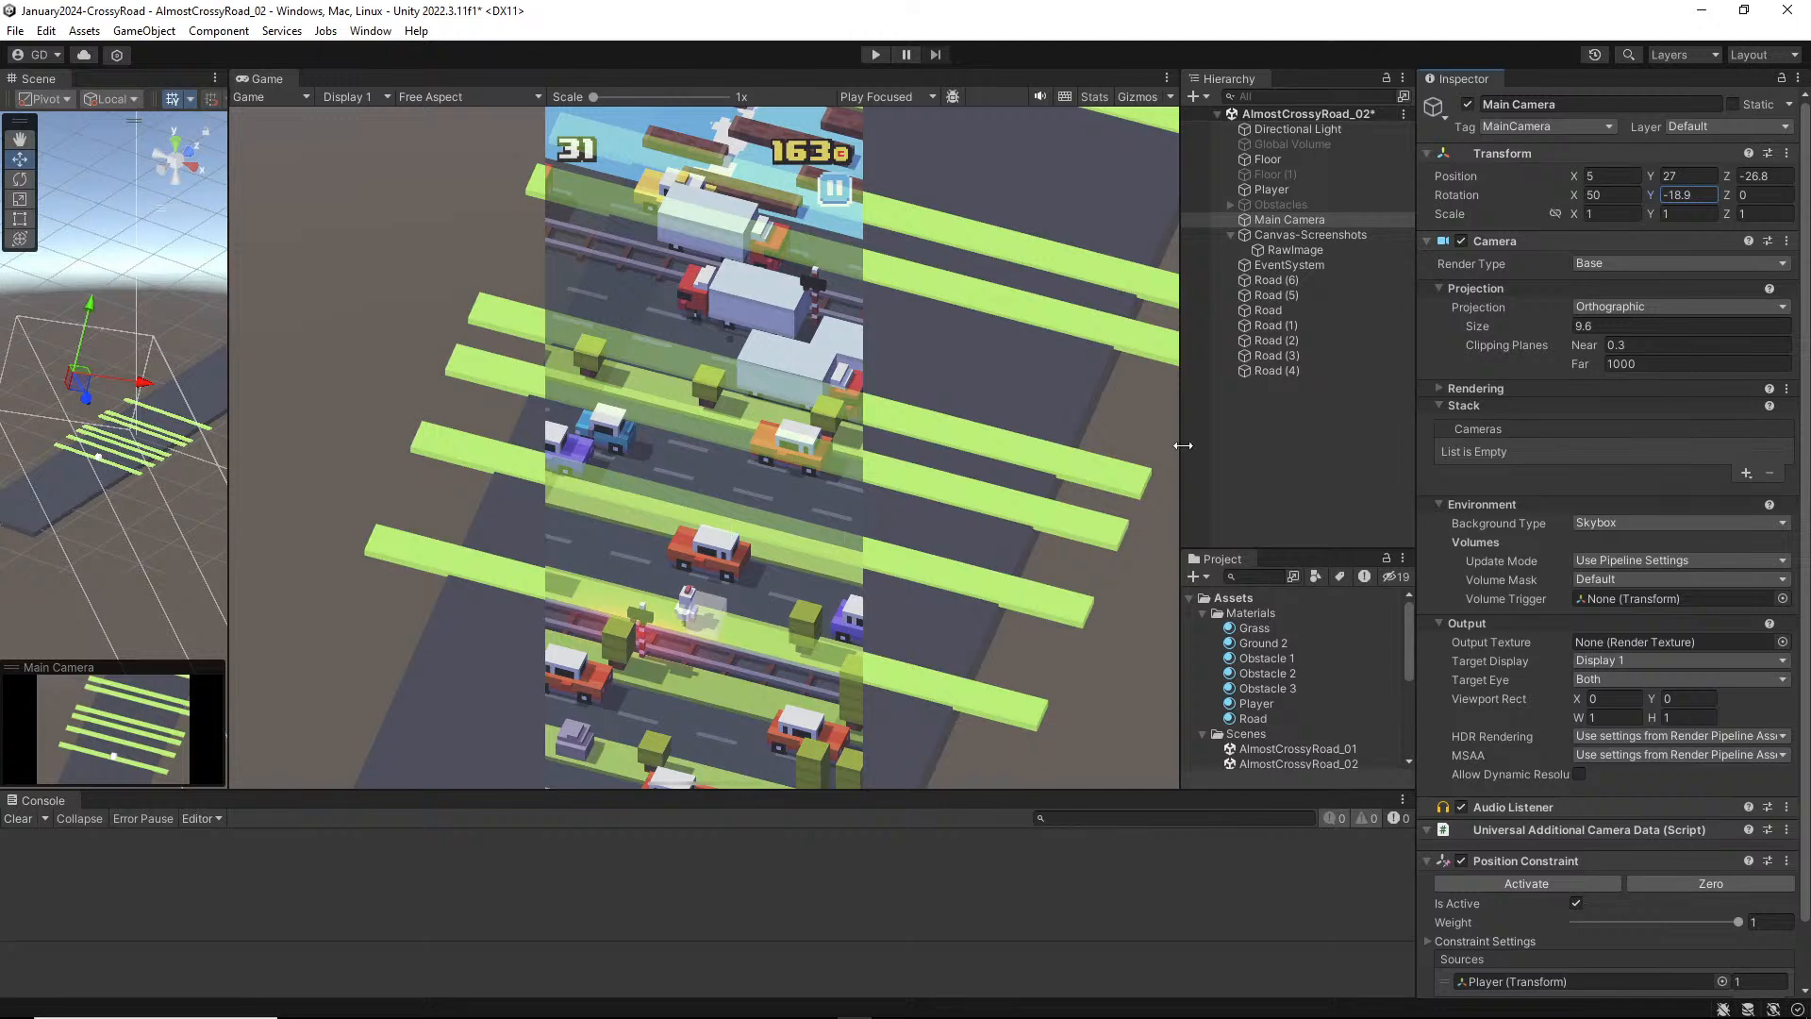
Step: Set the Main Camera's Y rotation to -18 and deactivate the Canvas-Screenshots reference overlay
{"action": "left_click", "coordinate": [1711, 193]}
{"action": "type", "text": "-18"}
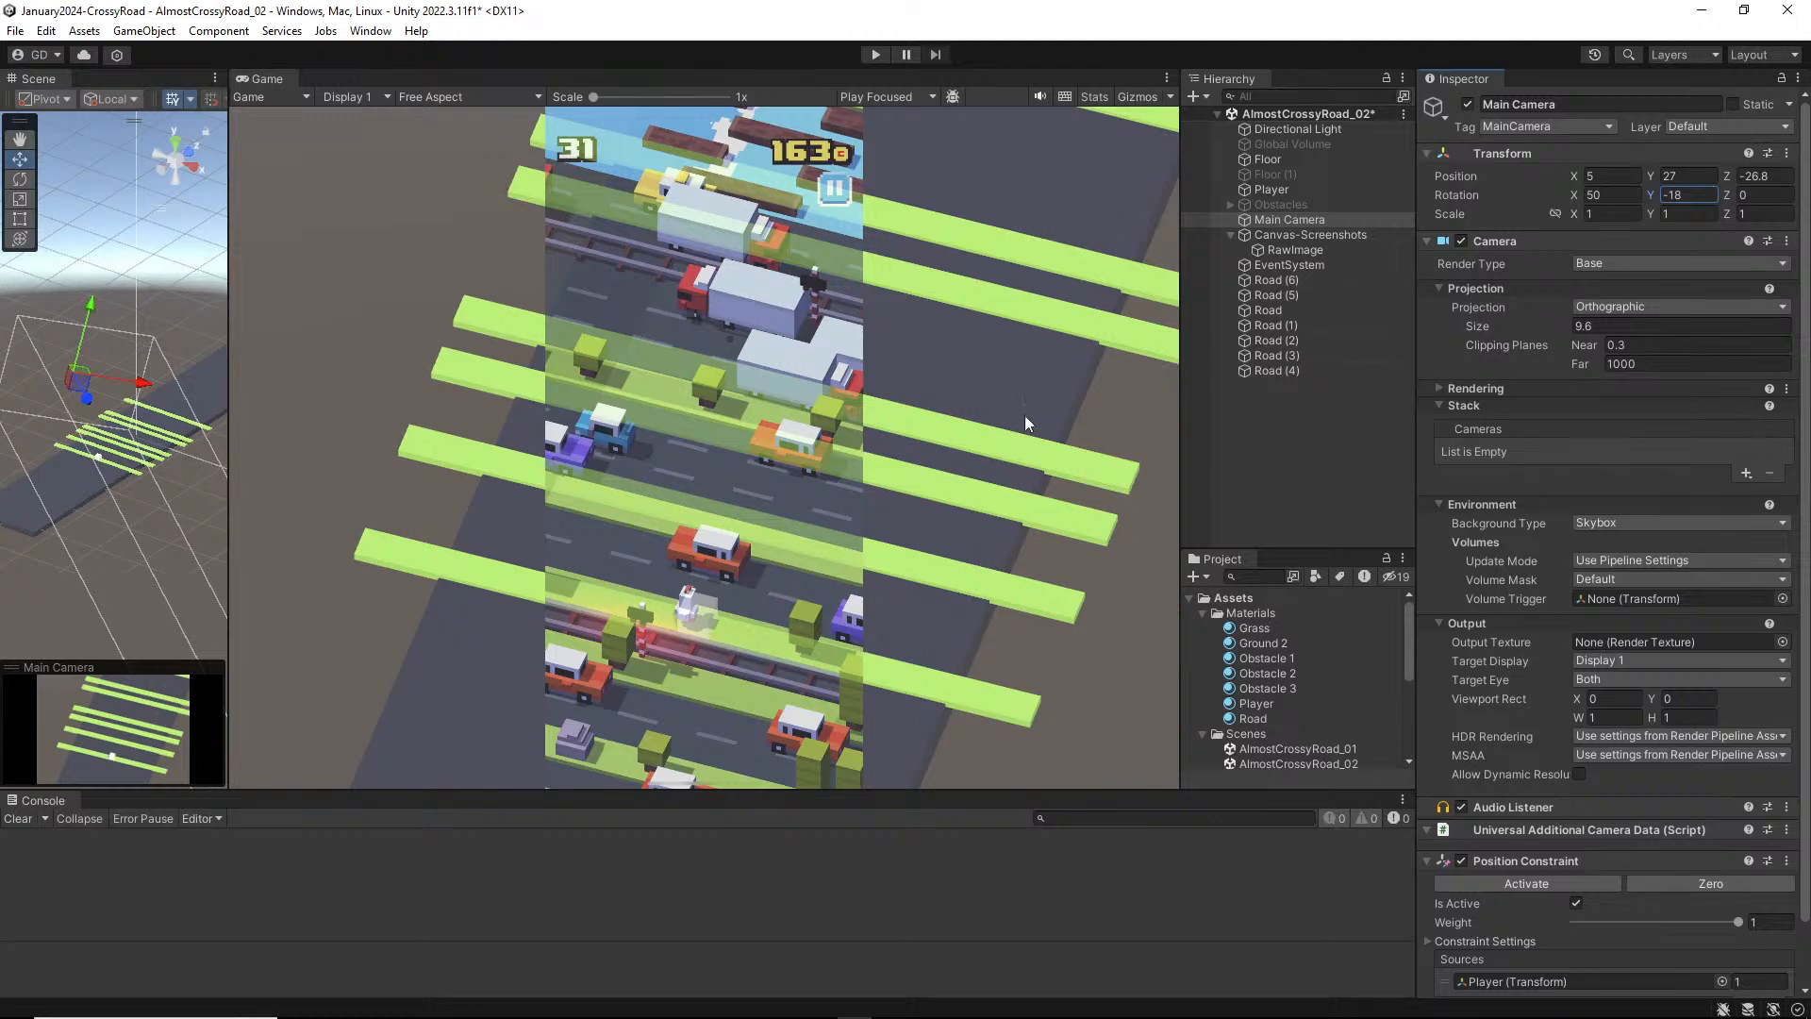
{"action": "left_click", "coordinate": [358, 459]}
{"action": "left_click", "coordinate": [1346, 233]}
{"action": "left_click", "coordinate": [1468, 104]}
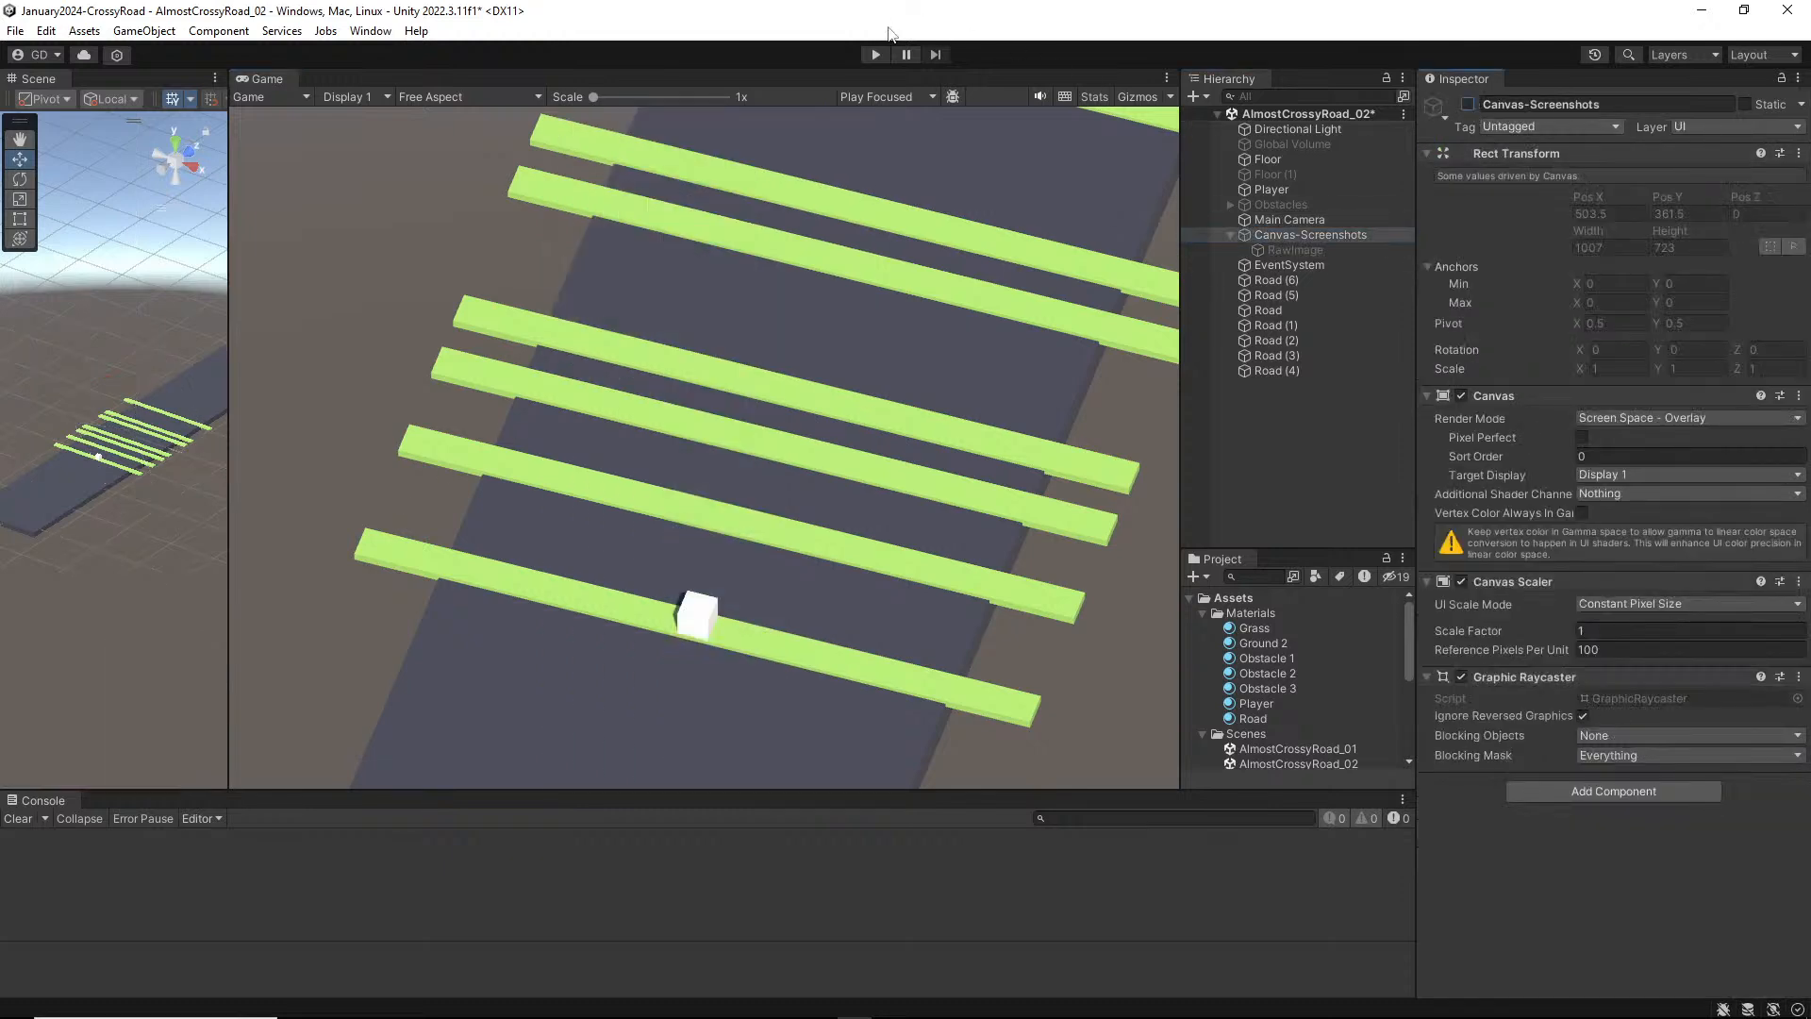
Step: Play-test the level by moving the player cube across the road and grass strips in all directions
{"action": "left_click", "coordinate": [875, 54]}
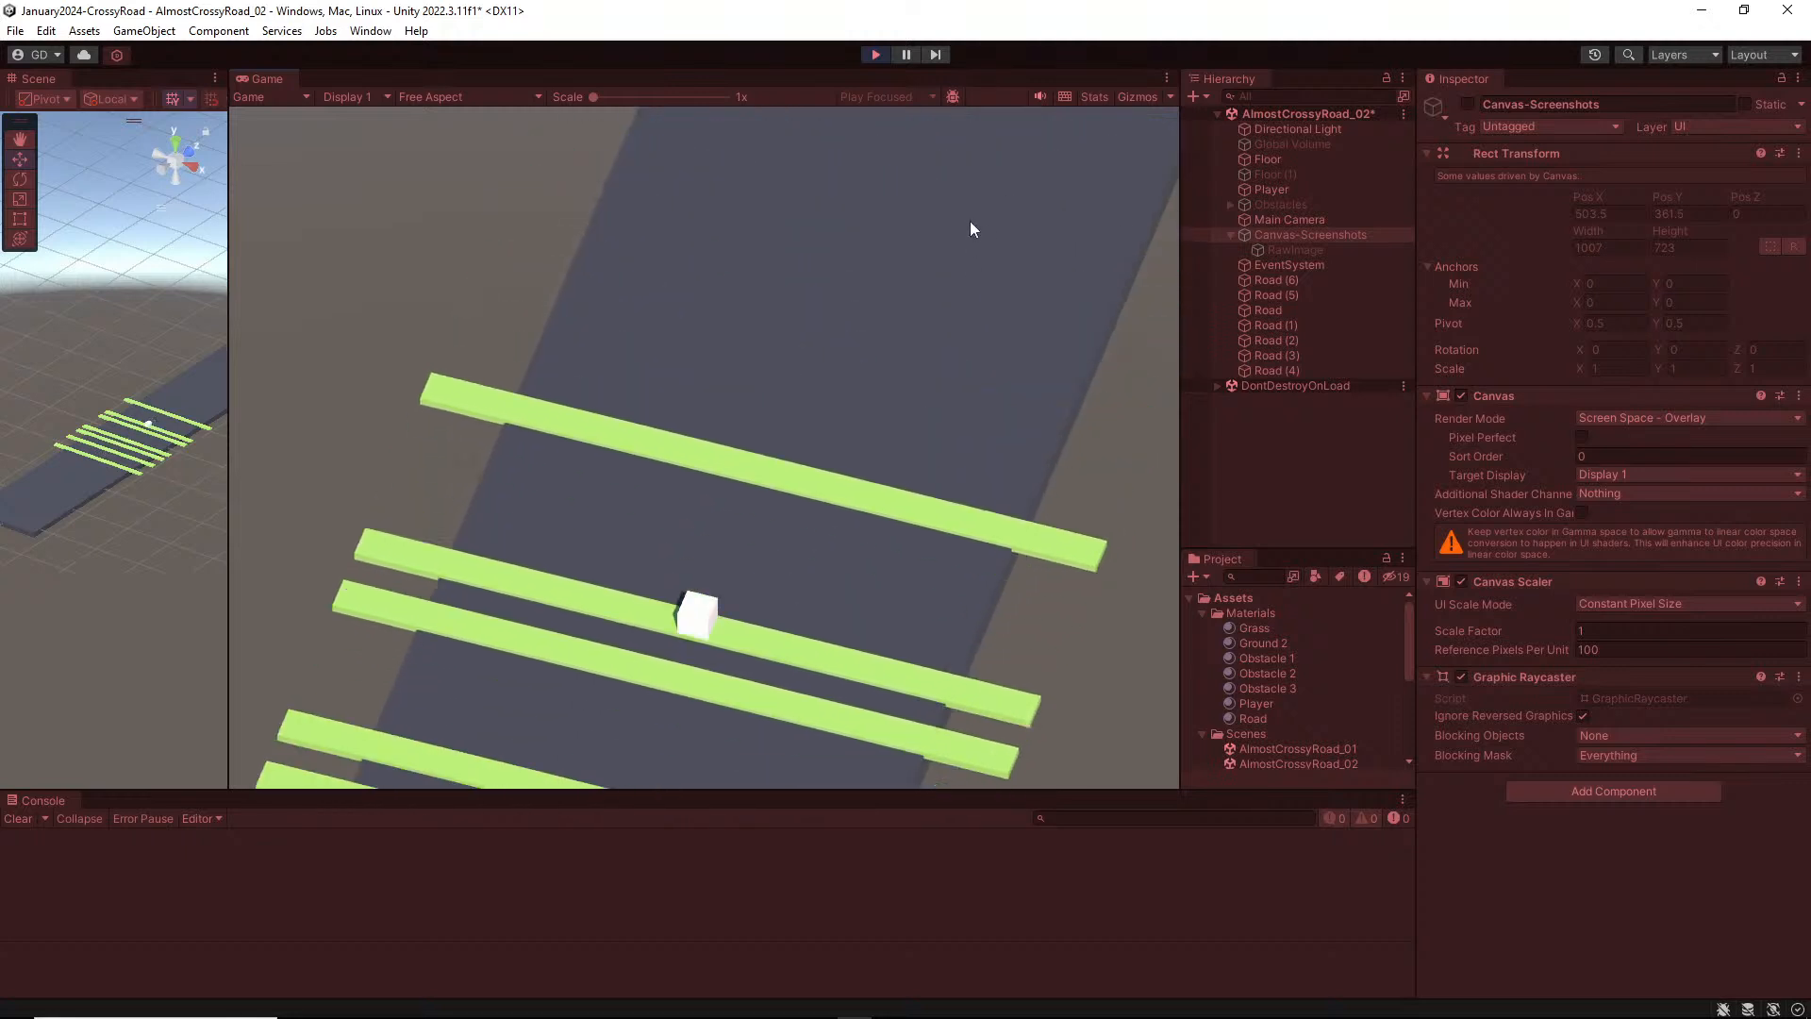
{"action": "key", "text": "Down"}
{"action": "key", "text": "Left"}
{"action": "key", "text": "Left"}
{"action": "key", "text": "Left"}
{"action": "key", "text": "Right"}
{"action": "key", "text": "Right"}
{"action": "key", "text": "Right"}
{"action": "key", "text": "Down"}
{"action": "key", "text": "Down"}
{"action": "key", "text": "Down"}
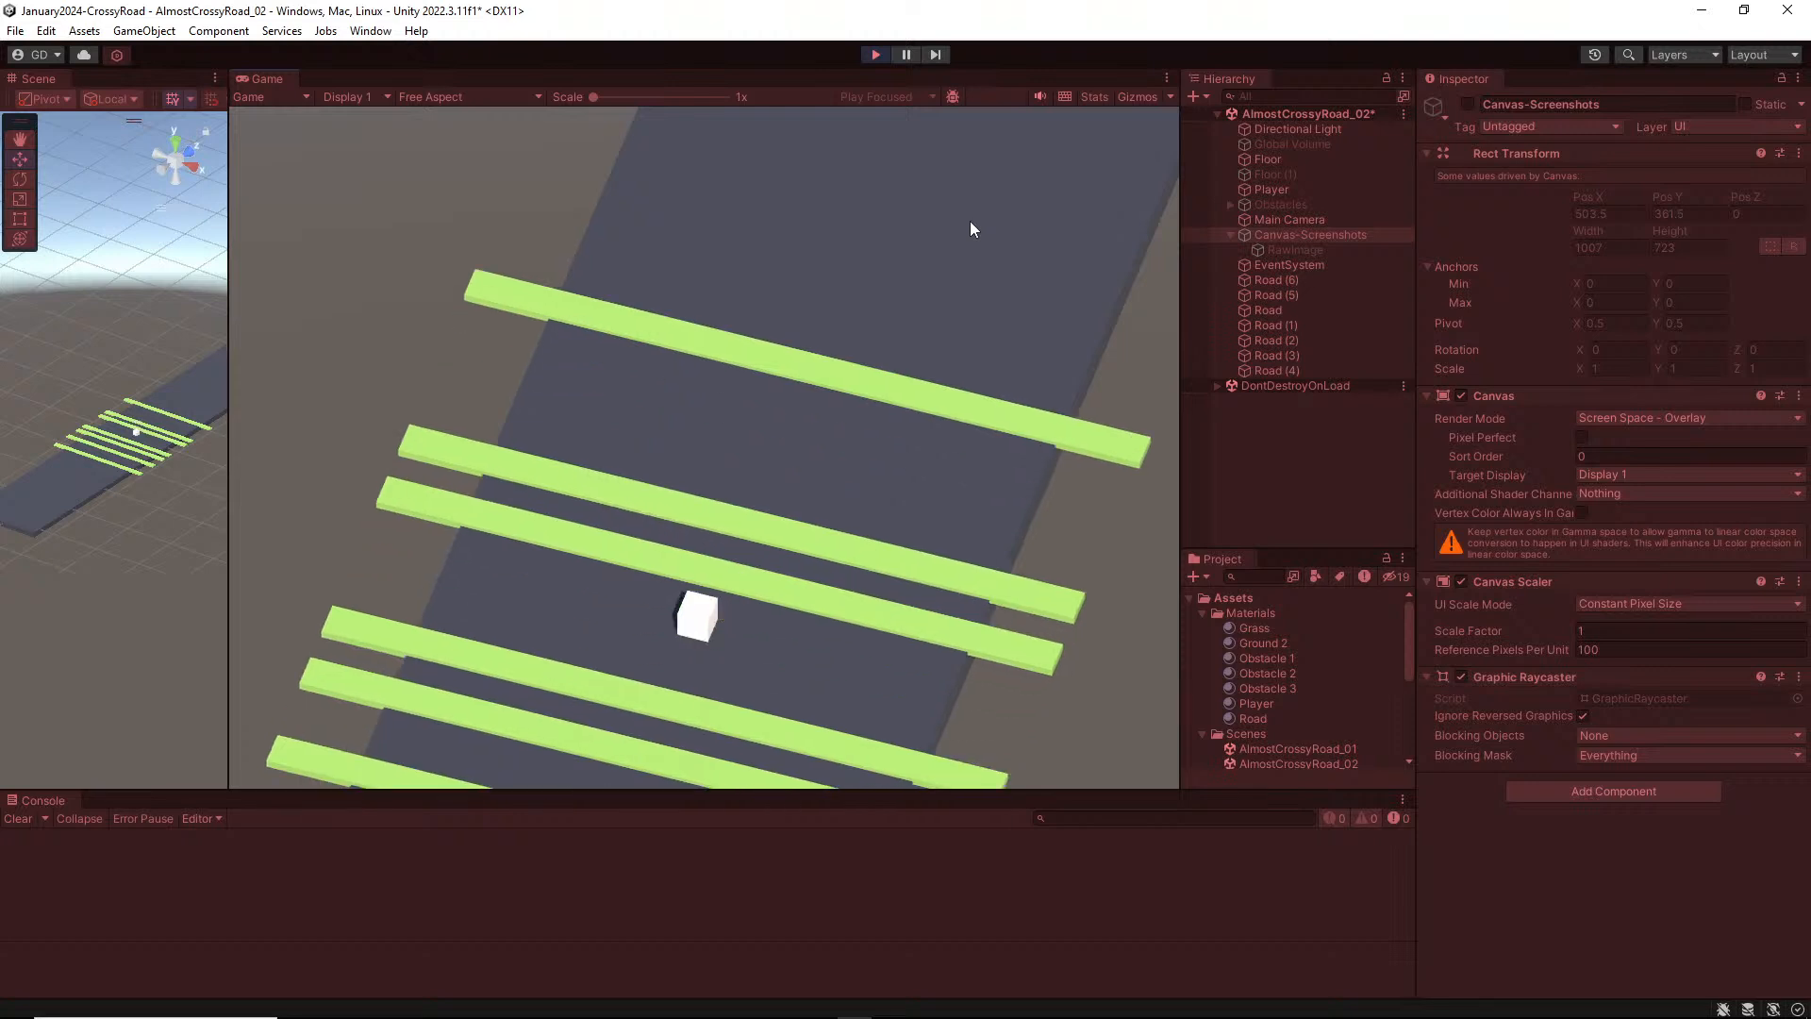
{"action": "key", "text": "Left"}
{"action": "key", "text": "Right"}
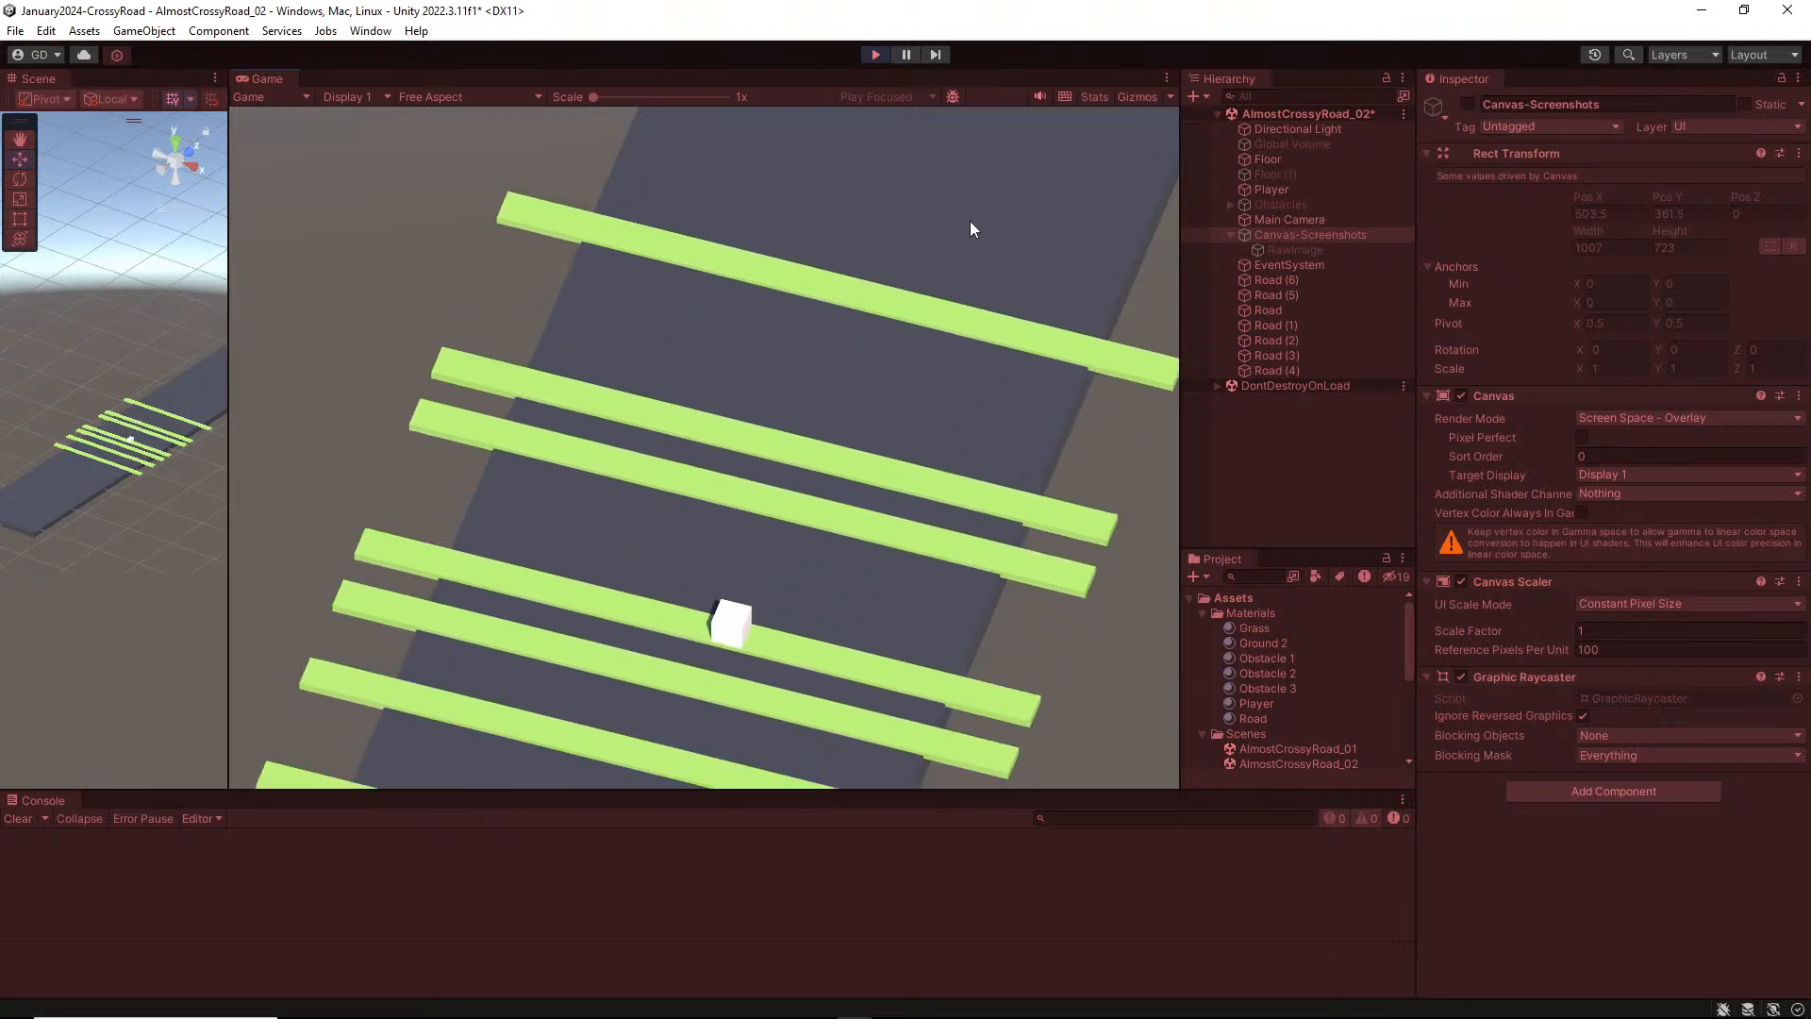
{"action": "key", "text": "Down"}
{"action": "key", "text": "Down"}
{"action": "key", "text": "Down"}
{"action": "key", "text": "Down"}
{"action": "key", "text": "Left"}
{"action": "key", "text": "Left"}
{"action": "key", "text": "Left"}
{"action": "key", "text": "Down"}
{"action": "key", "text": "Down"}
{"action": "key", "text": "Down"}
{"action": "key", "text": "Right"}
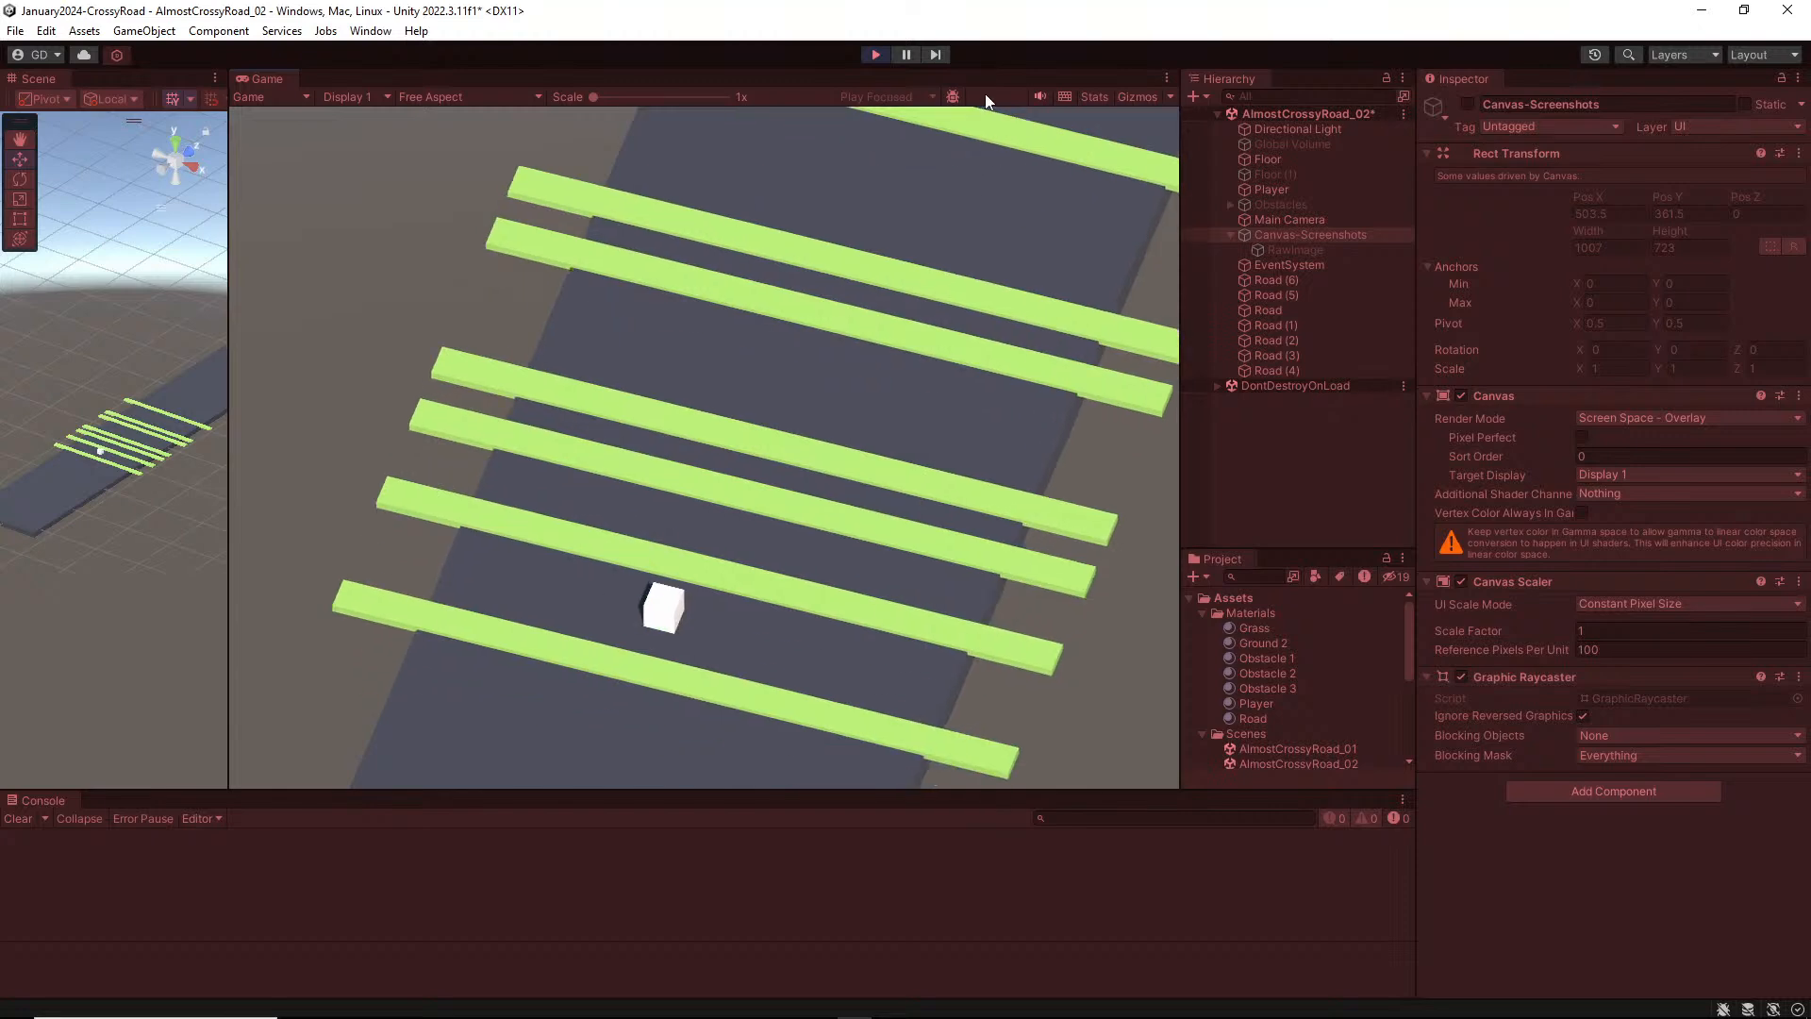
{"action": "key", "text": "Right"}
Step: Show the Canvas-Screenshots overlay during play, move the player to compare the strips with the reference, and exit play mode
{"action": "left_click", "coordinate": [1466, 104]}
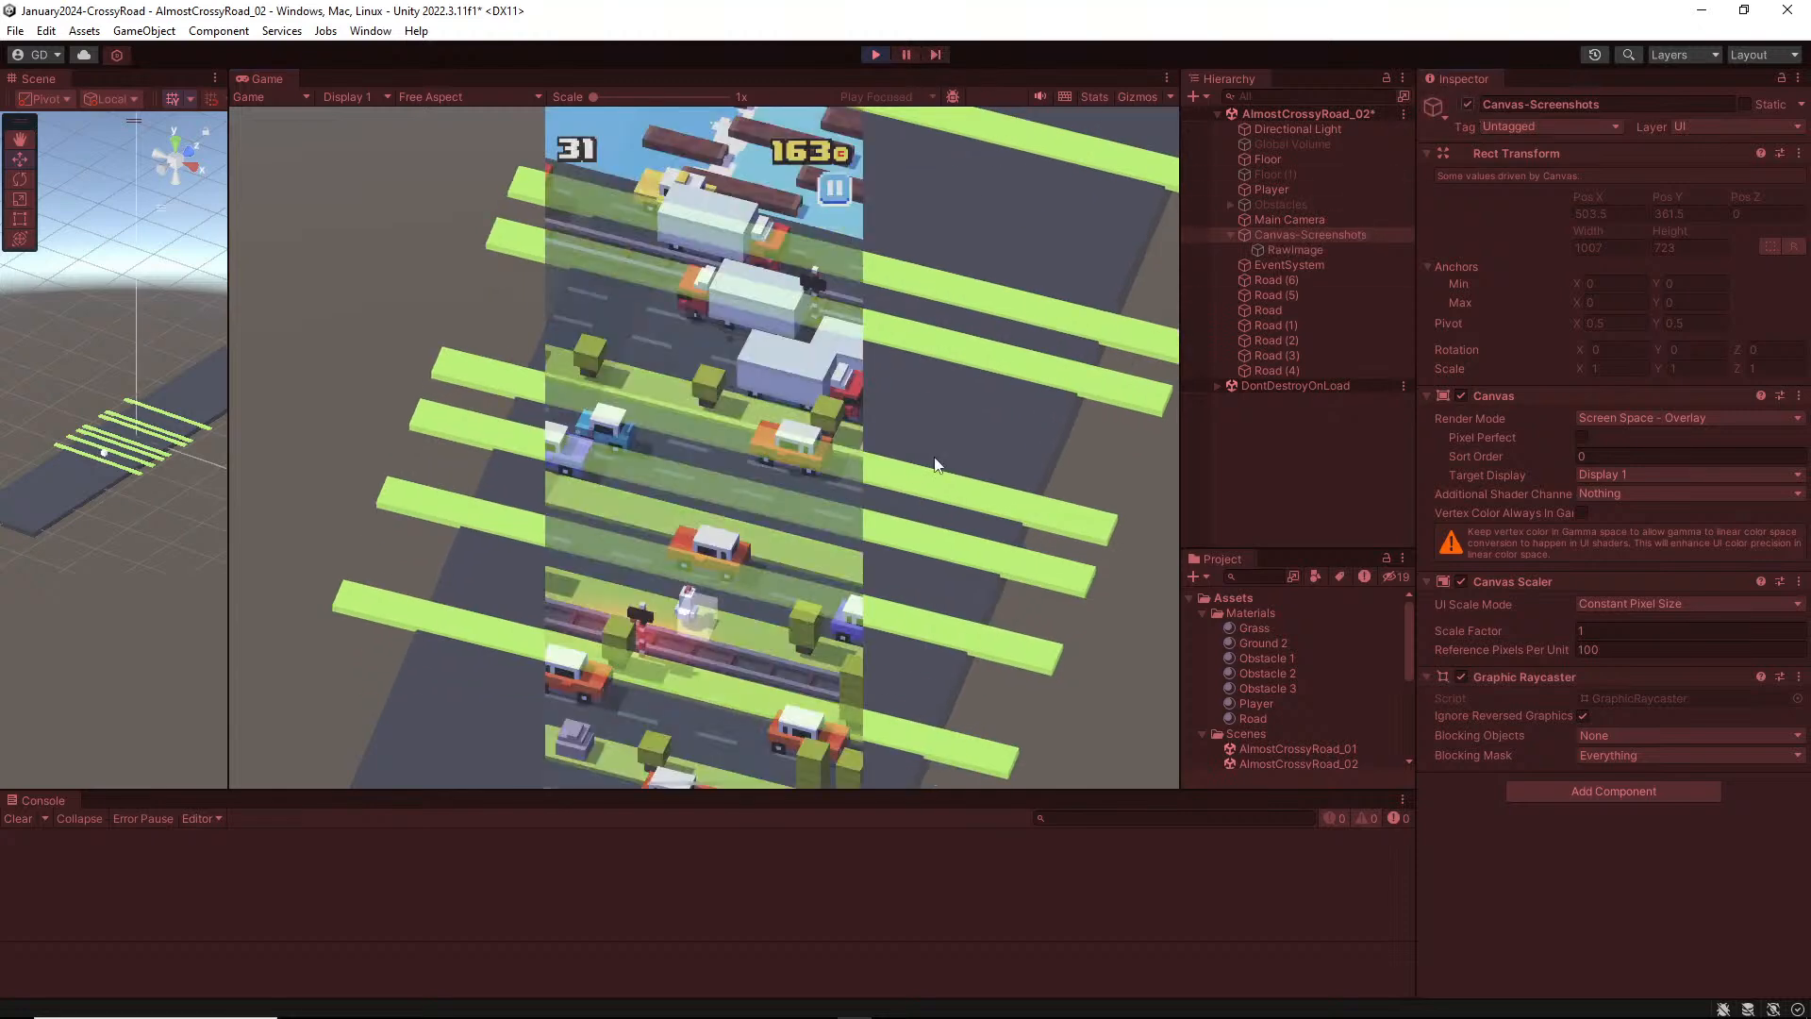
{"action": "key", "text": "Up"}
{"action": "key", "text": "Up"}
{"action": "key", "text": "Up"}
{"action": "key", "text": "Up"}
{"action": "key", "text": "Up"}
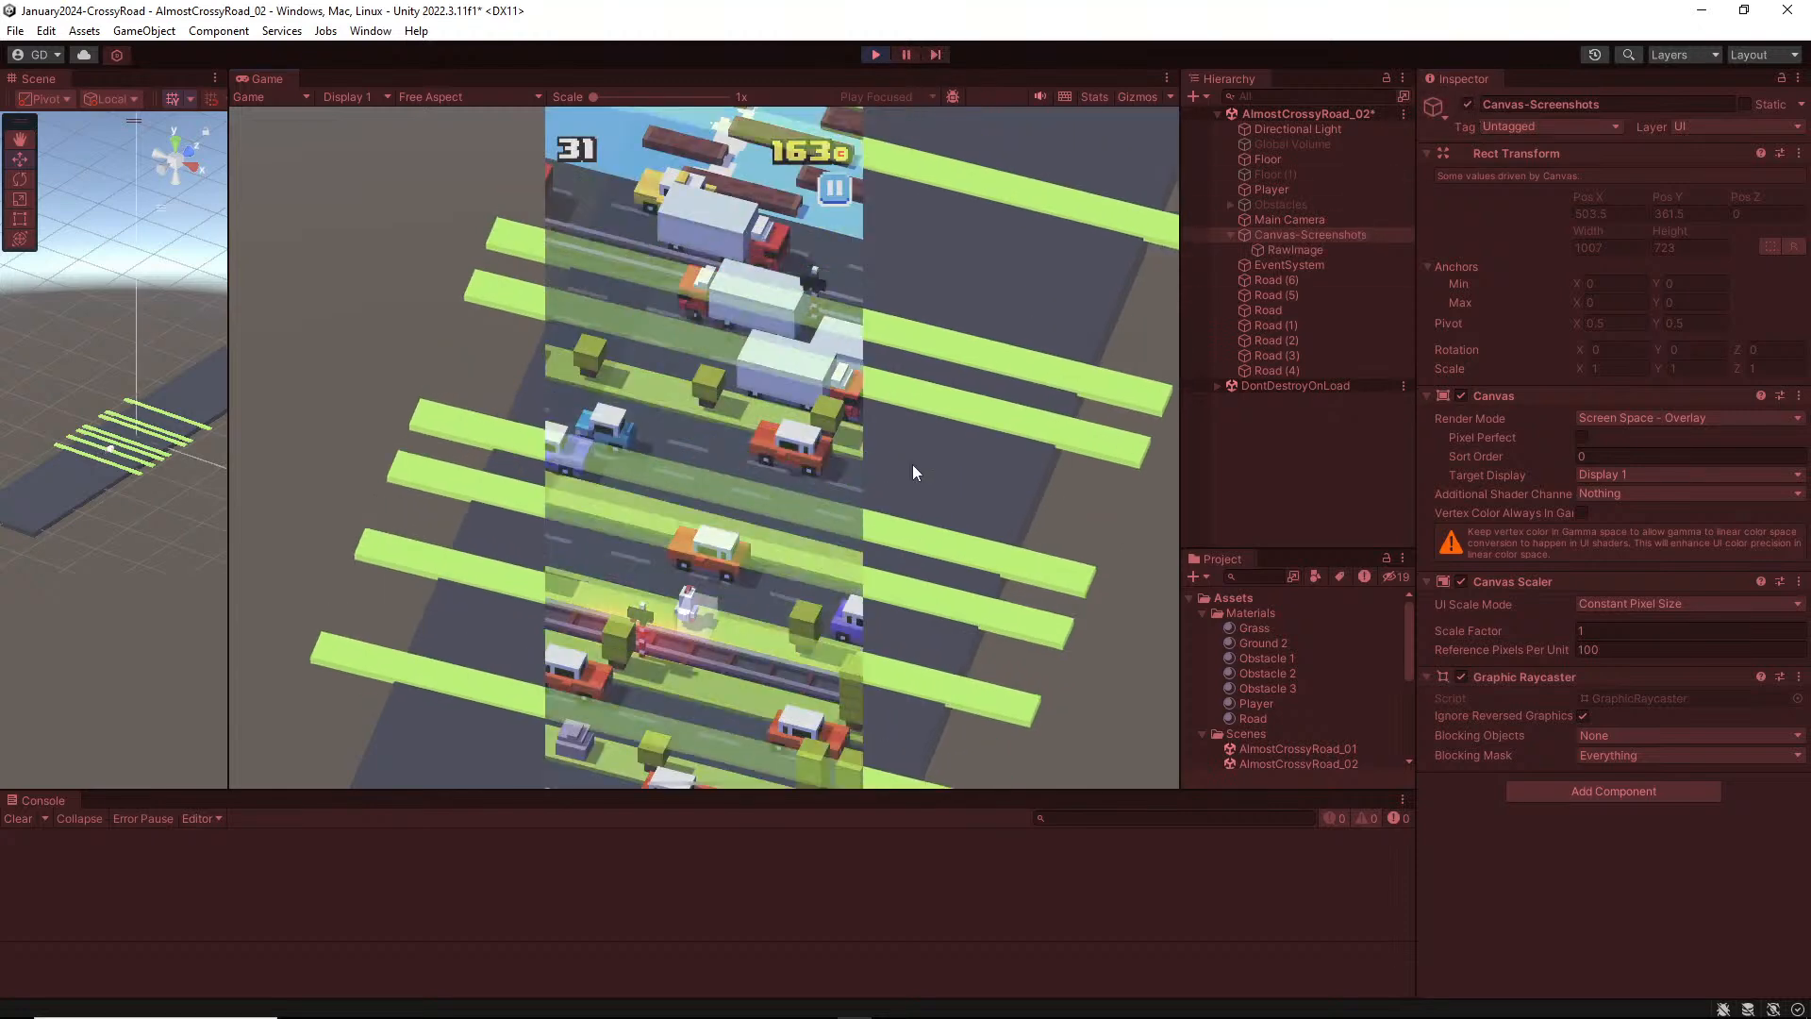
{"action": "key", "text": "Left"}
{"action": "key", "text": "Left"}
{"action": "key", "text": "Left"}
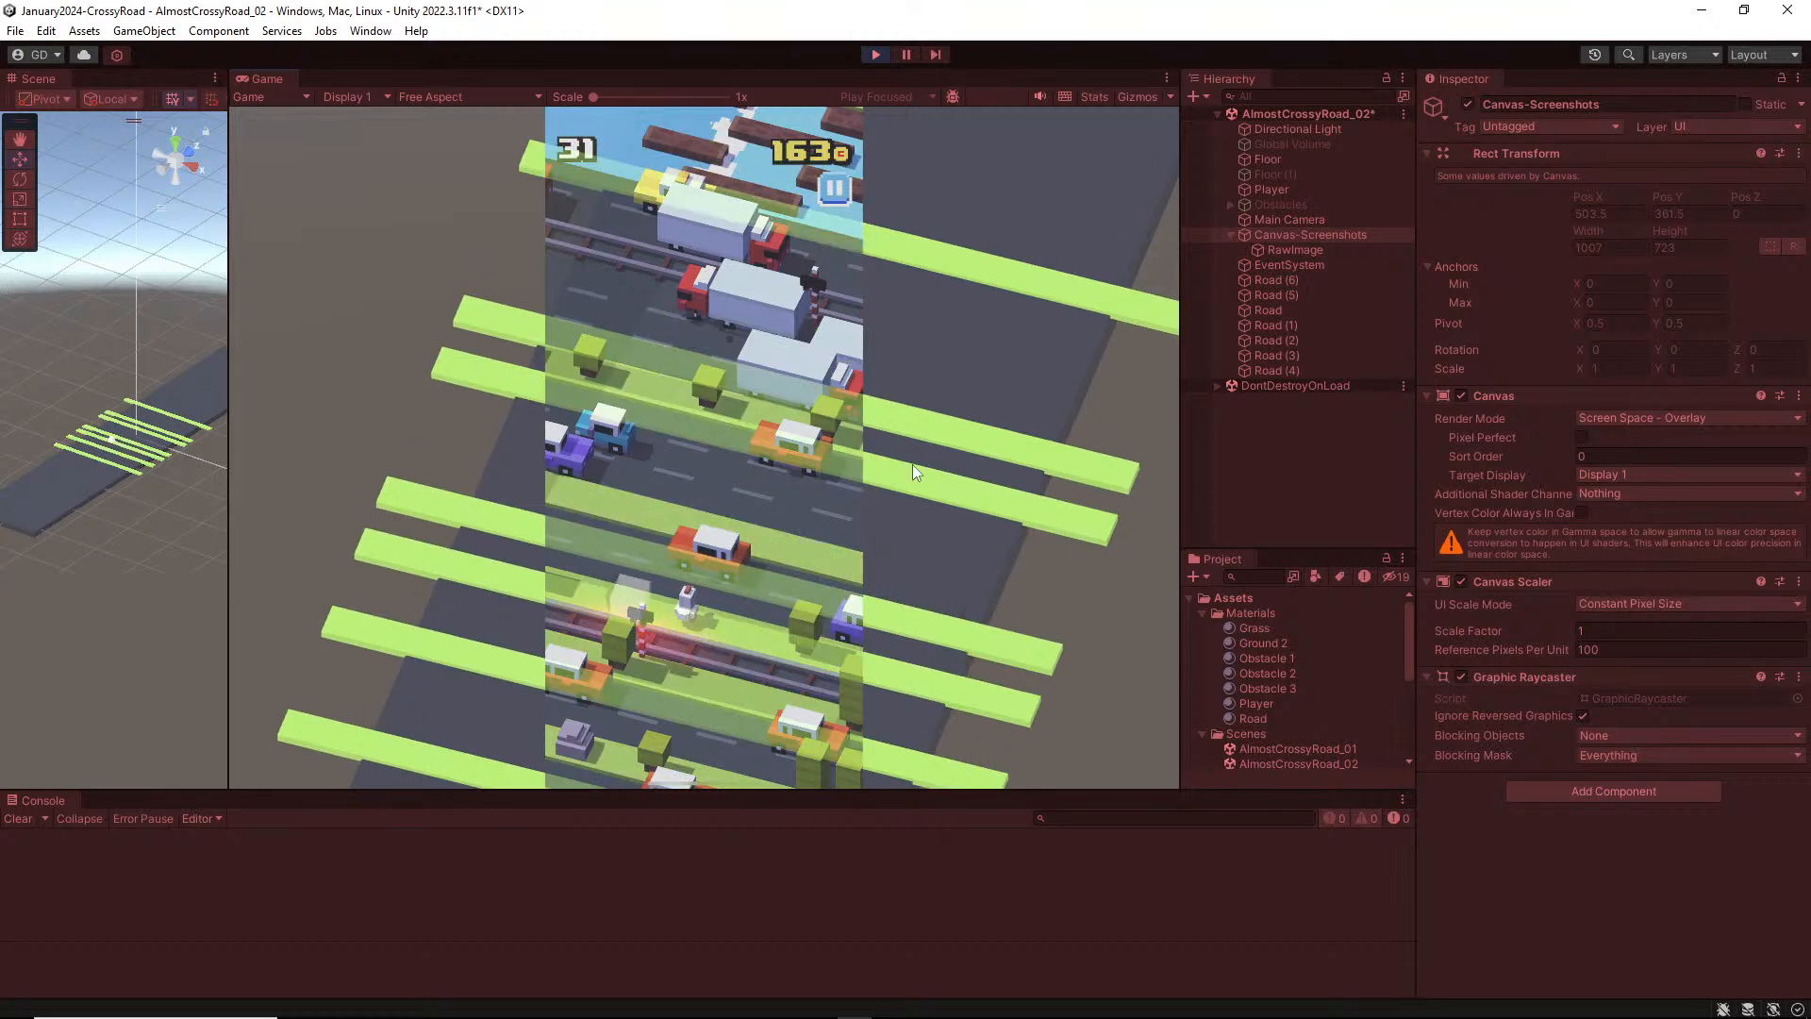
{"action": "key", "text": "Up"}
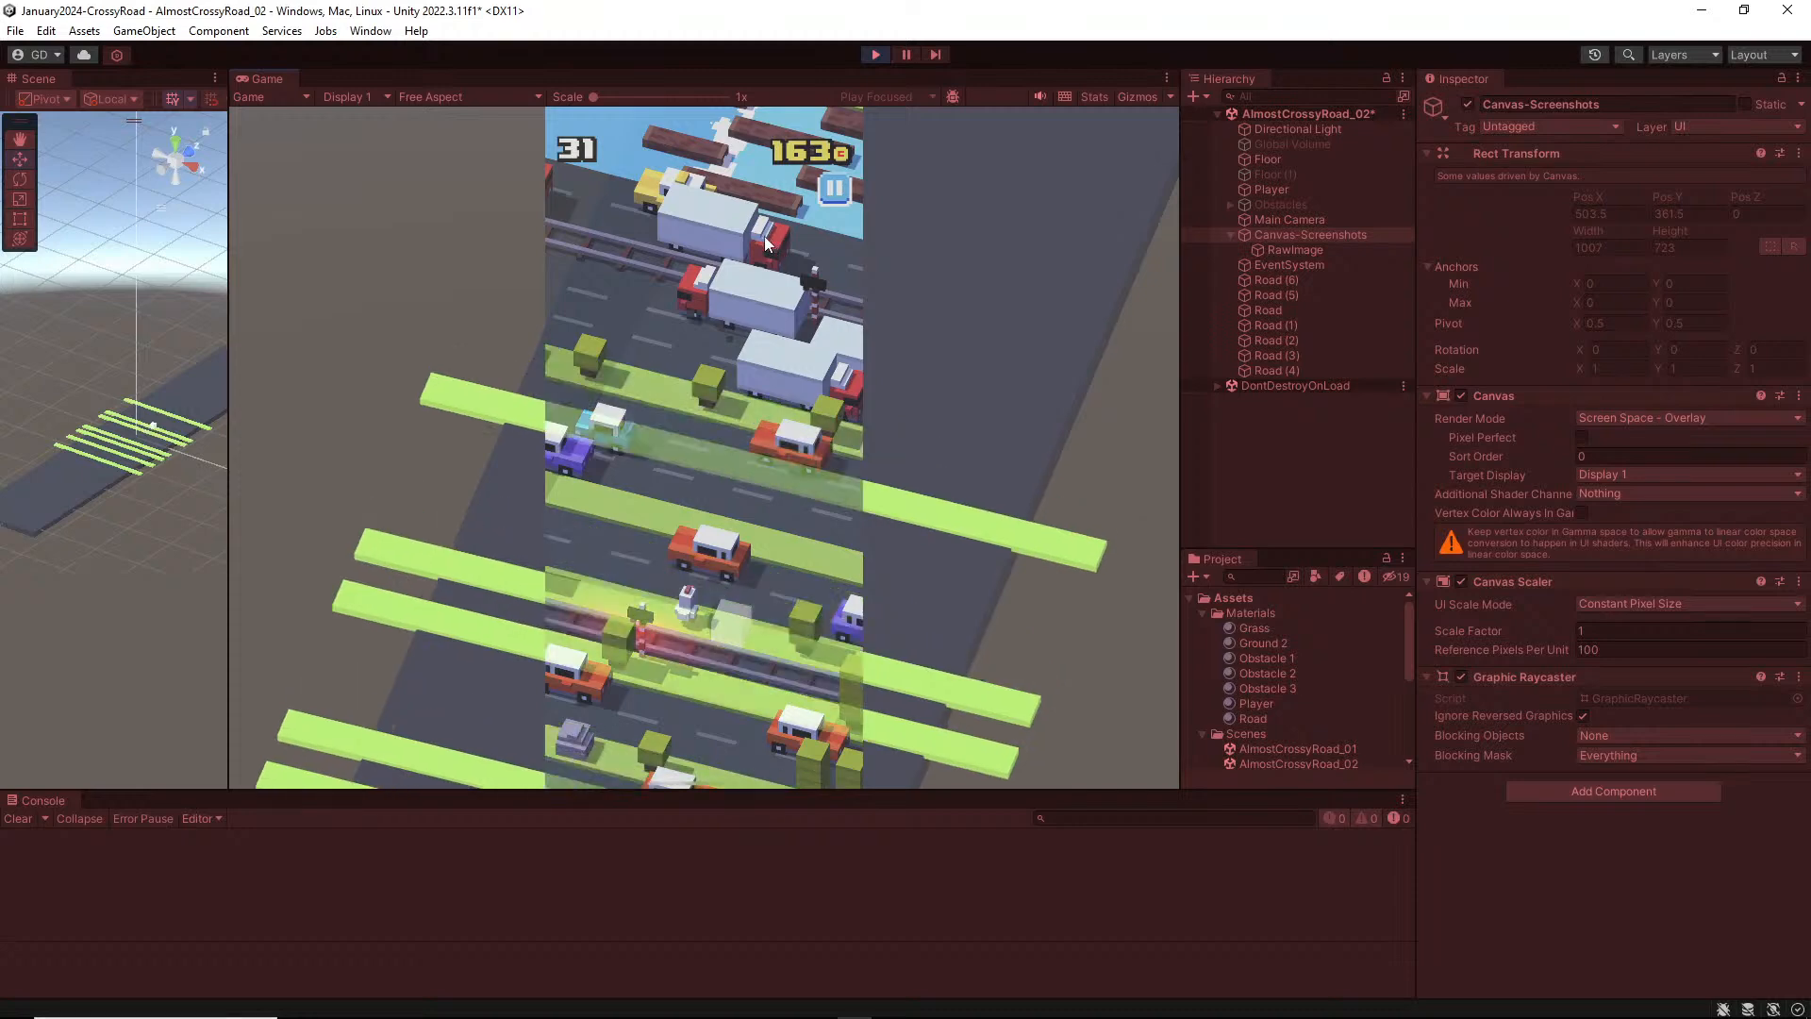
{"action": "left_click", "coordinate": [874, 54]}
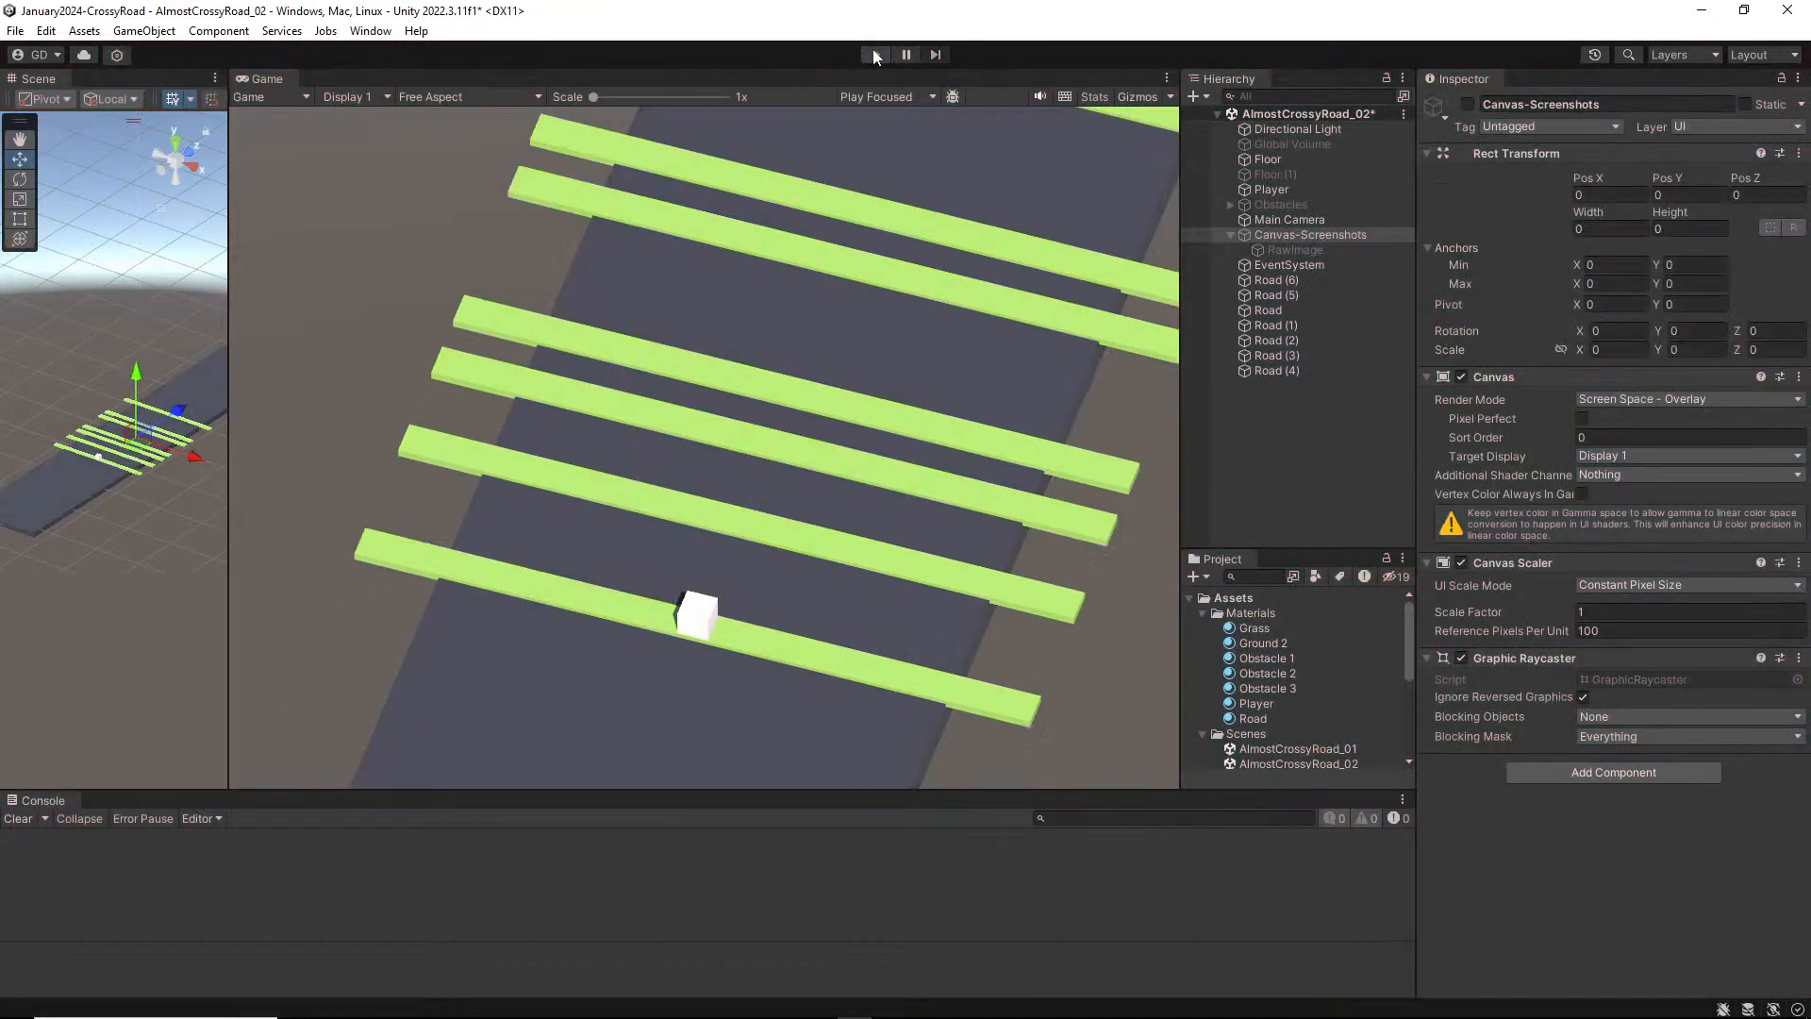
Step: Examine the green strip objects from Road (6) to Road (4) and their transforms
{"action": "left_click", "coordinate": [1282, 267]}
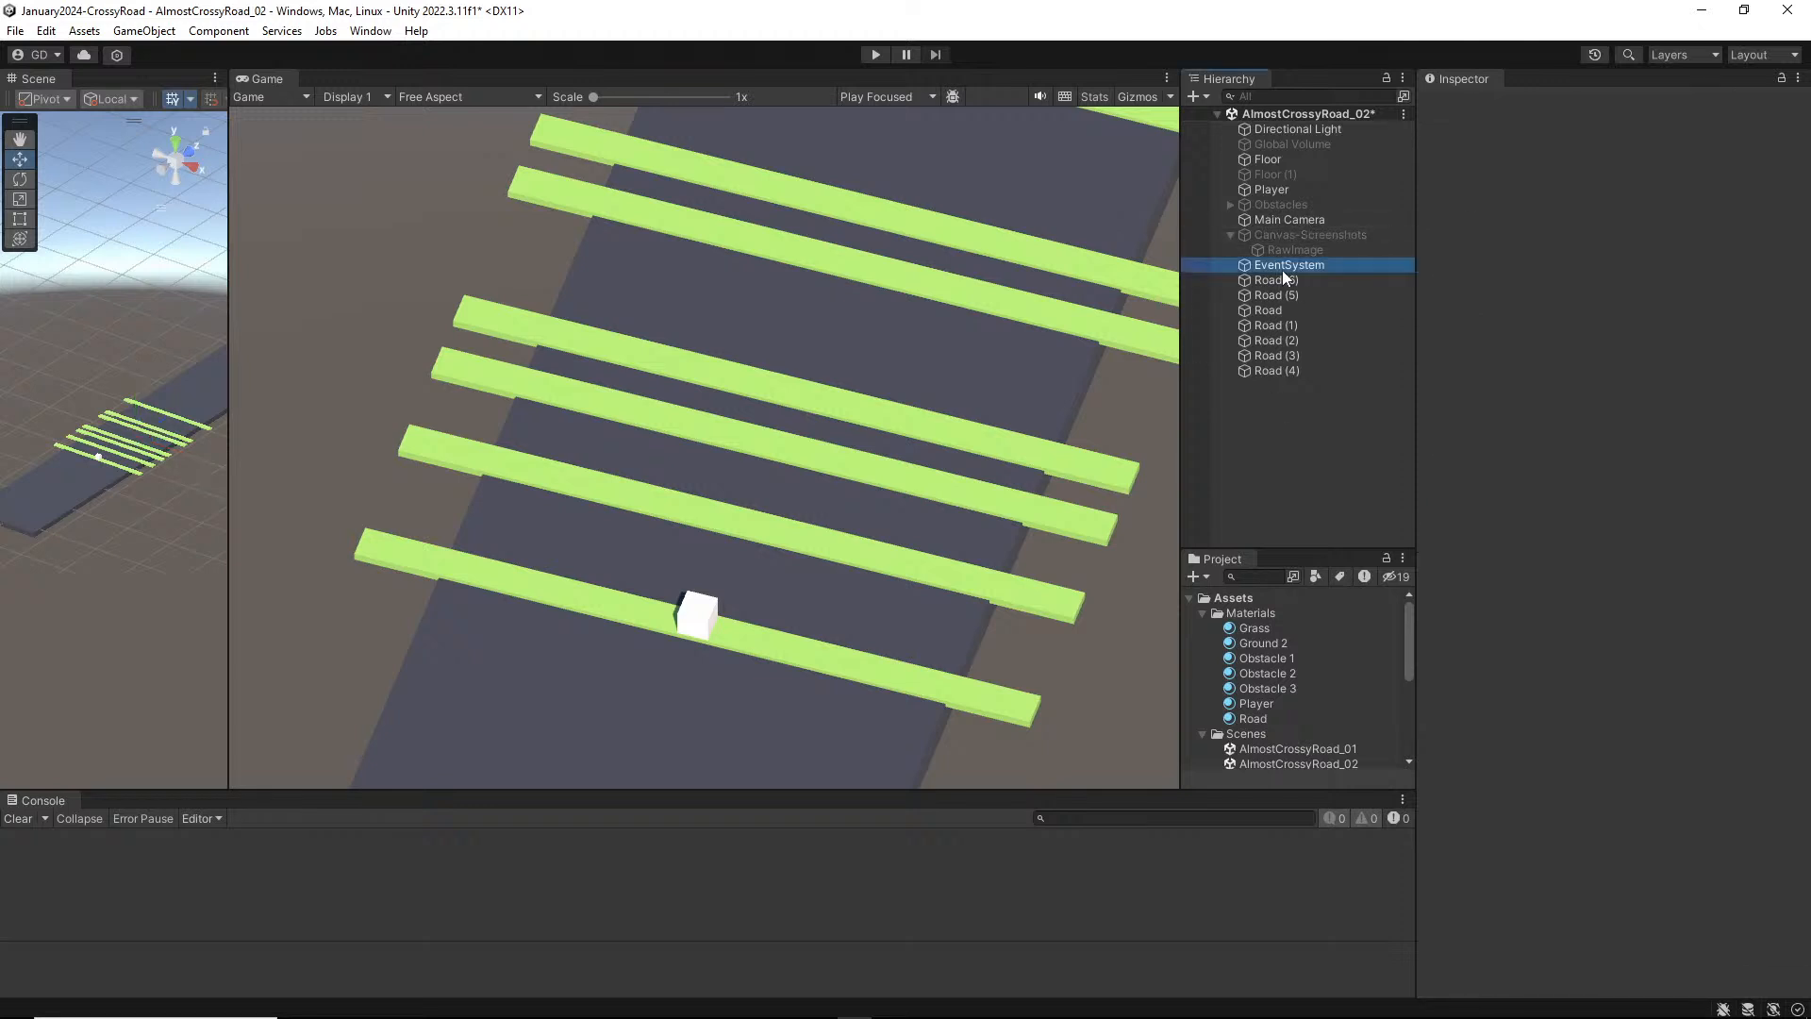
{"action": "left_click", "coordinate": [1289, 280]}
{"action": "left_click", "coordinate": [1272, 292]}
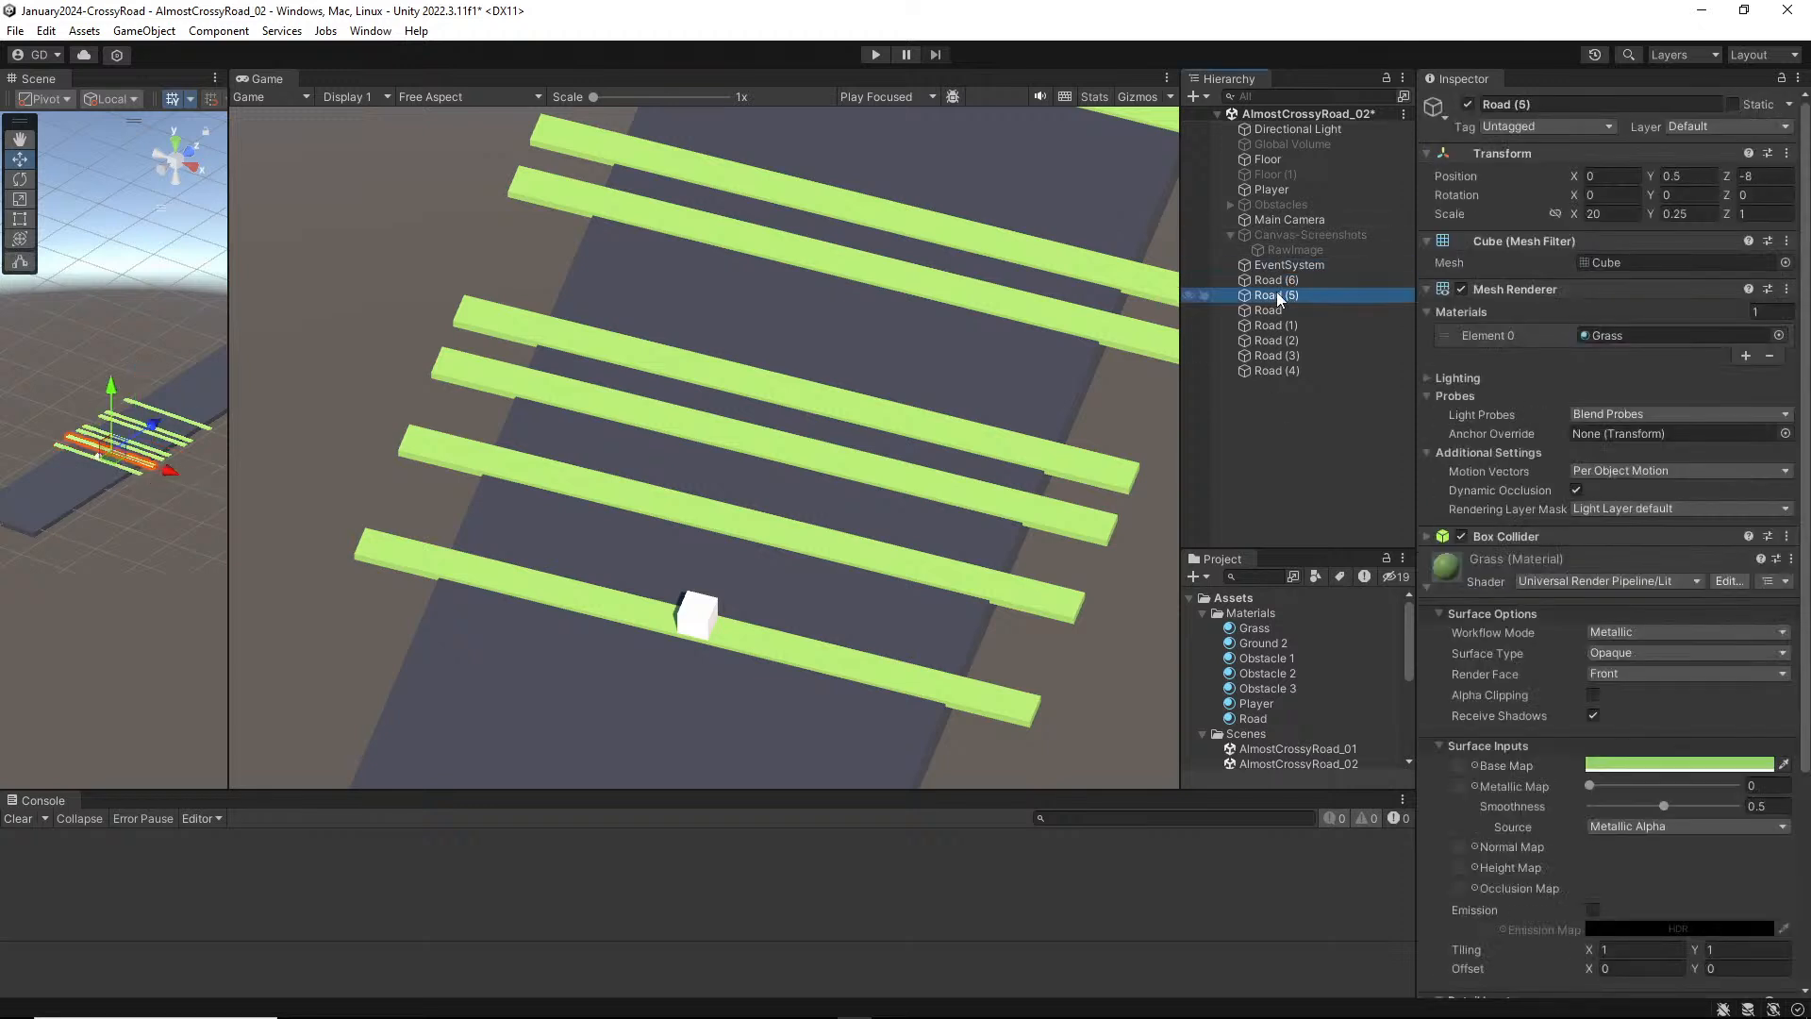
{"action": "left_click", "coordinate": [1289, 279]}
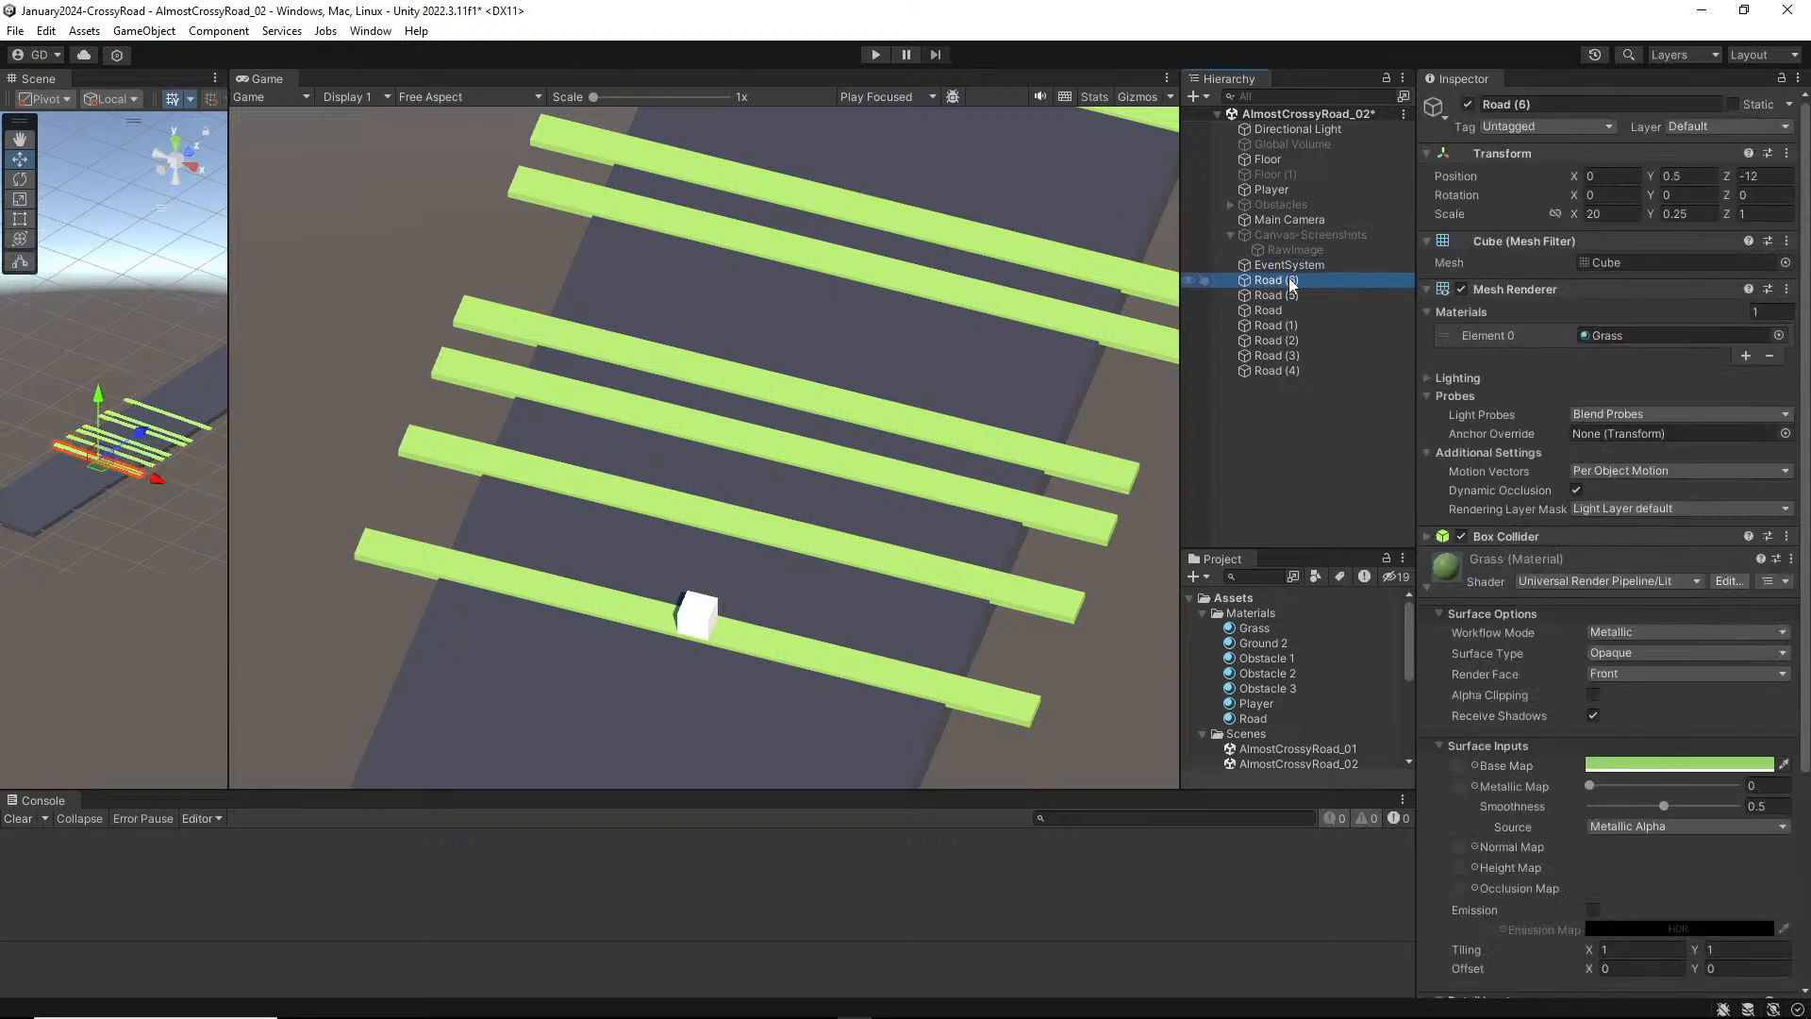
{"action": "left_click", "coordinate": [1291, 369], "text": "shift"}
{"action": "left_click", "coordinate": [1294, 473]}
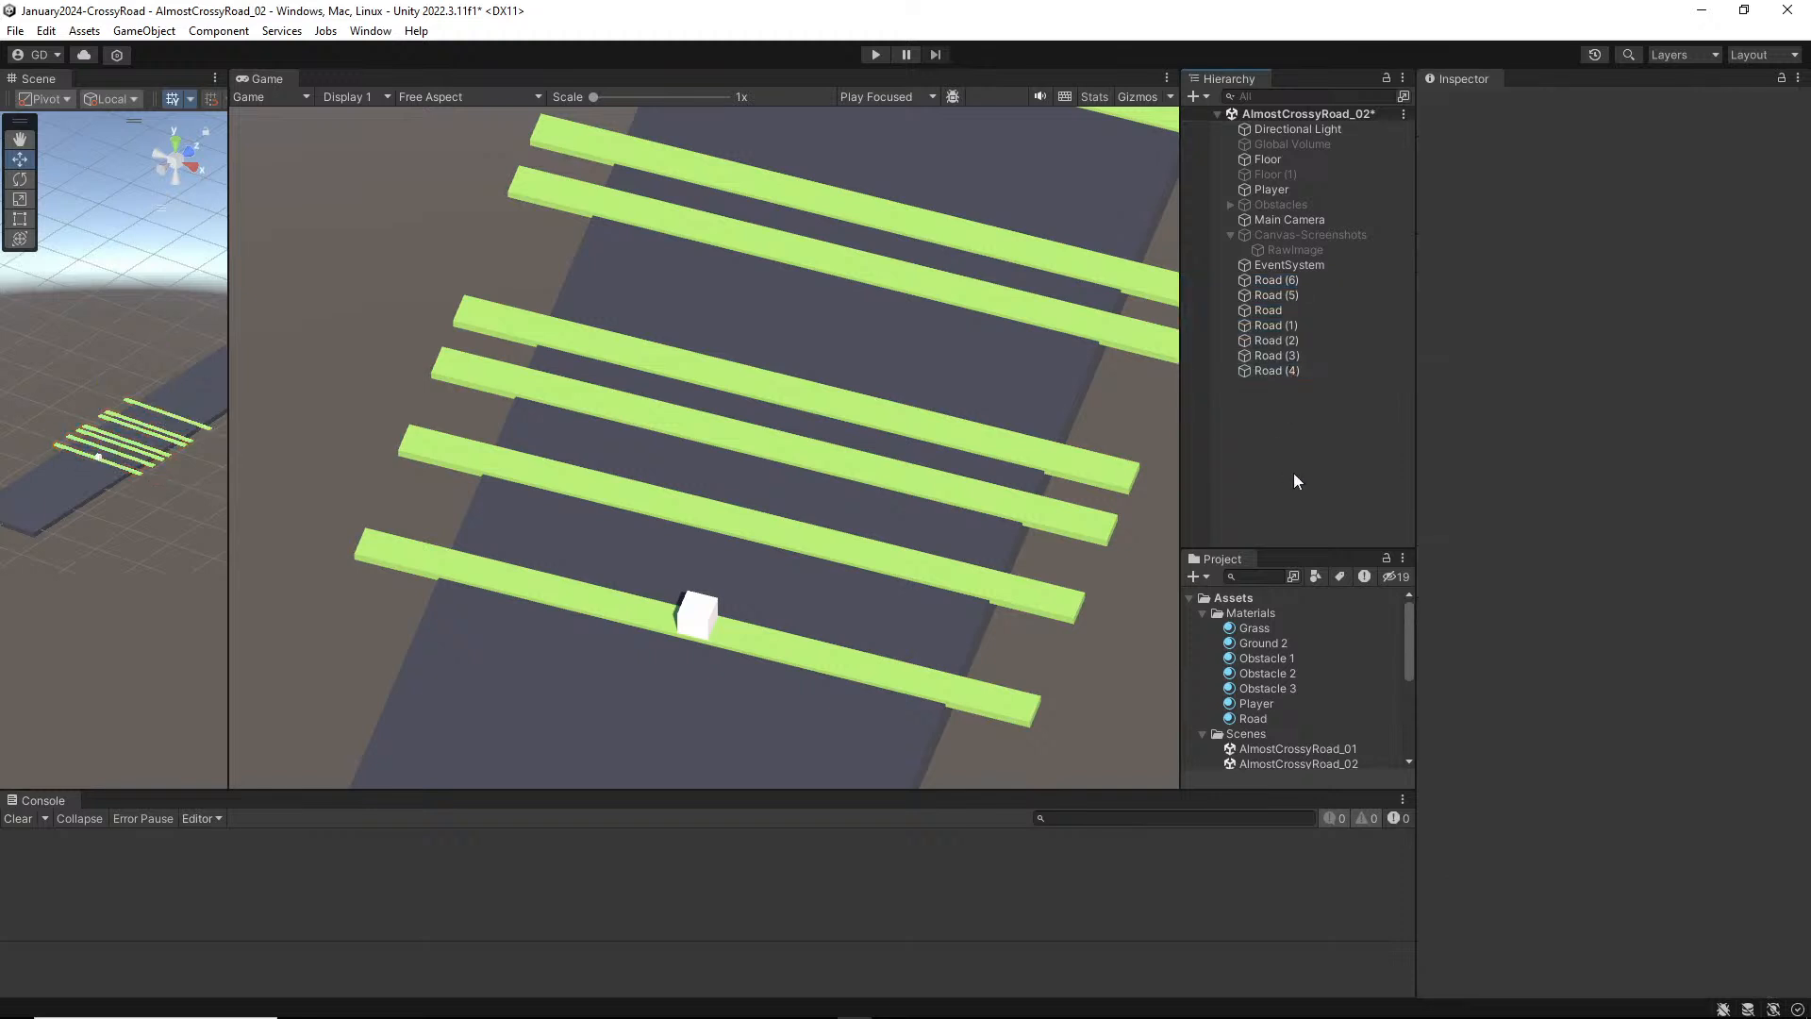
{"action": "left_click", "coordinate": [1290, 369]}
{"action": "left_click", "coordinate": [1289, 296], "text": "shift"}
{"action": "left_click", "coordinate": [1290, 283]}
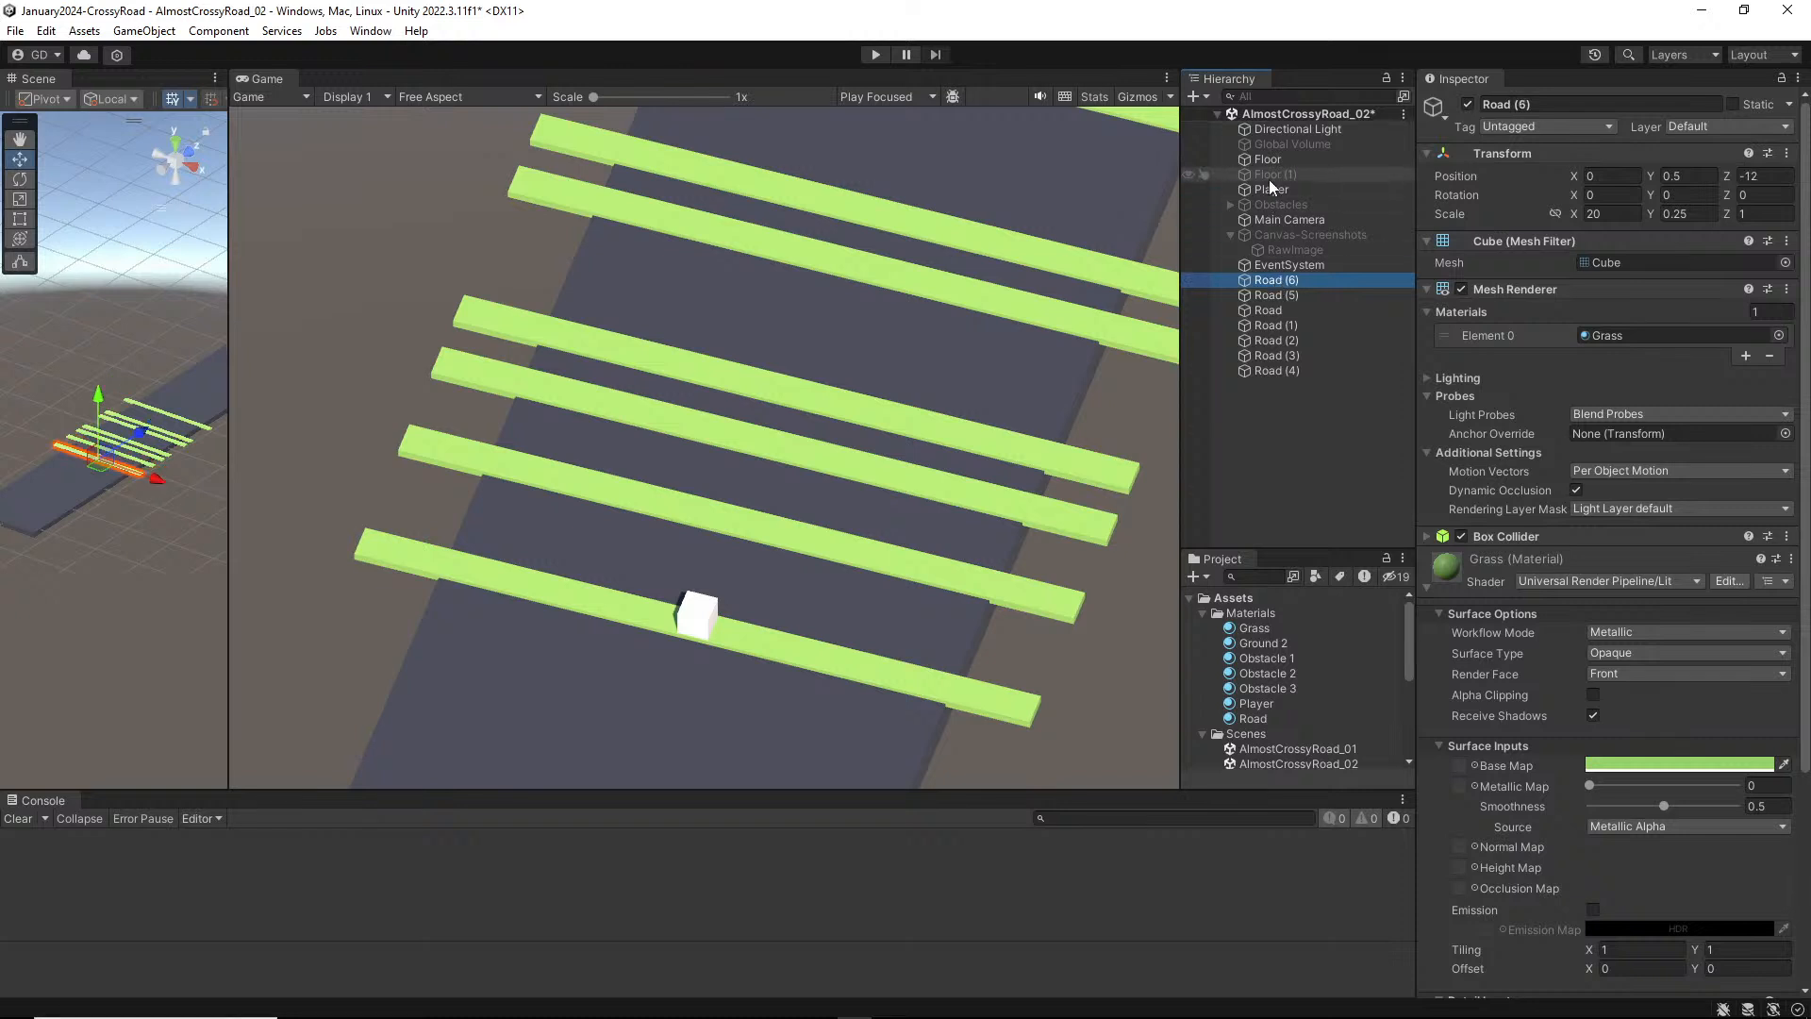
Step: Expand the parent Obstacles group and activate it to show the obstacle blocks
{"action": "left_click", "coordinate": [1280, 204]}
{"action": "key", "text": "Right"}
{"action": "left_click", "coordinate": [1345, 219]}
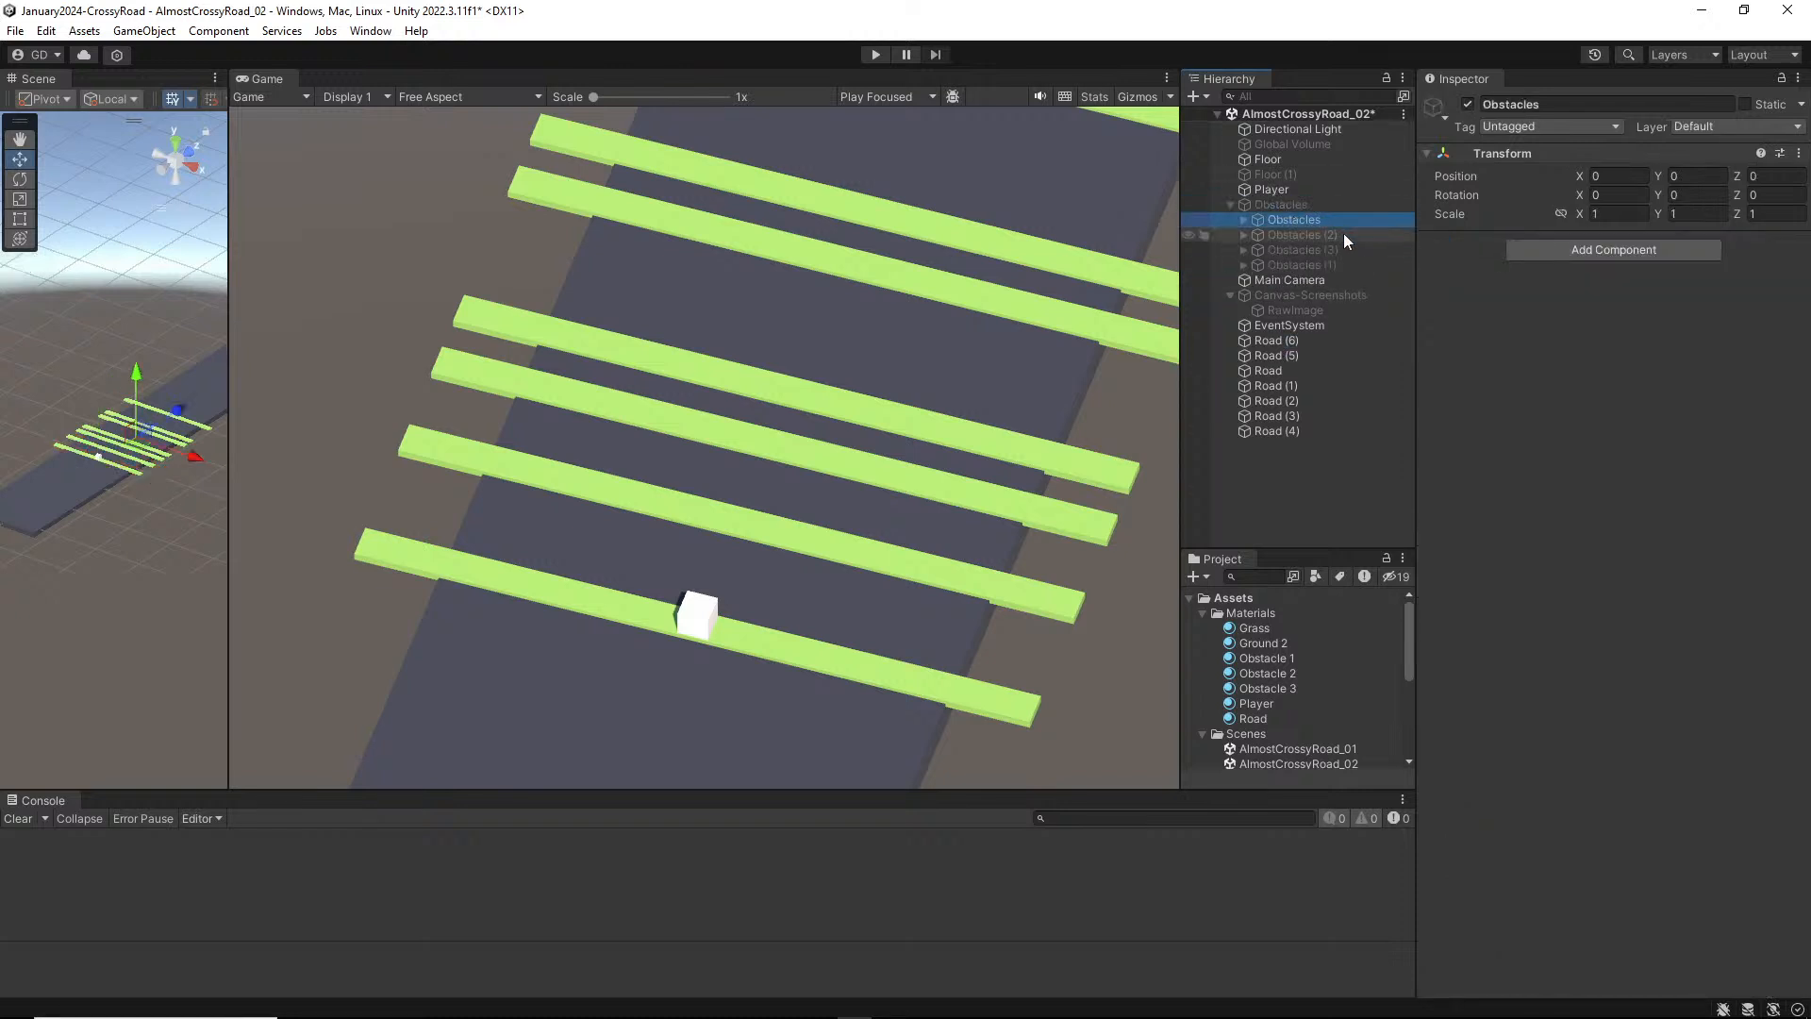
{"action": "key", "text": "Left"}
{"action": "left_click", "coordinate": [1468, 104]}
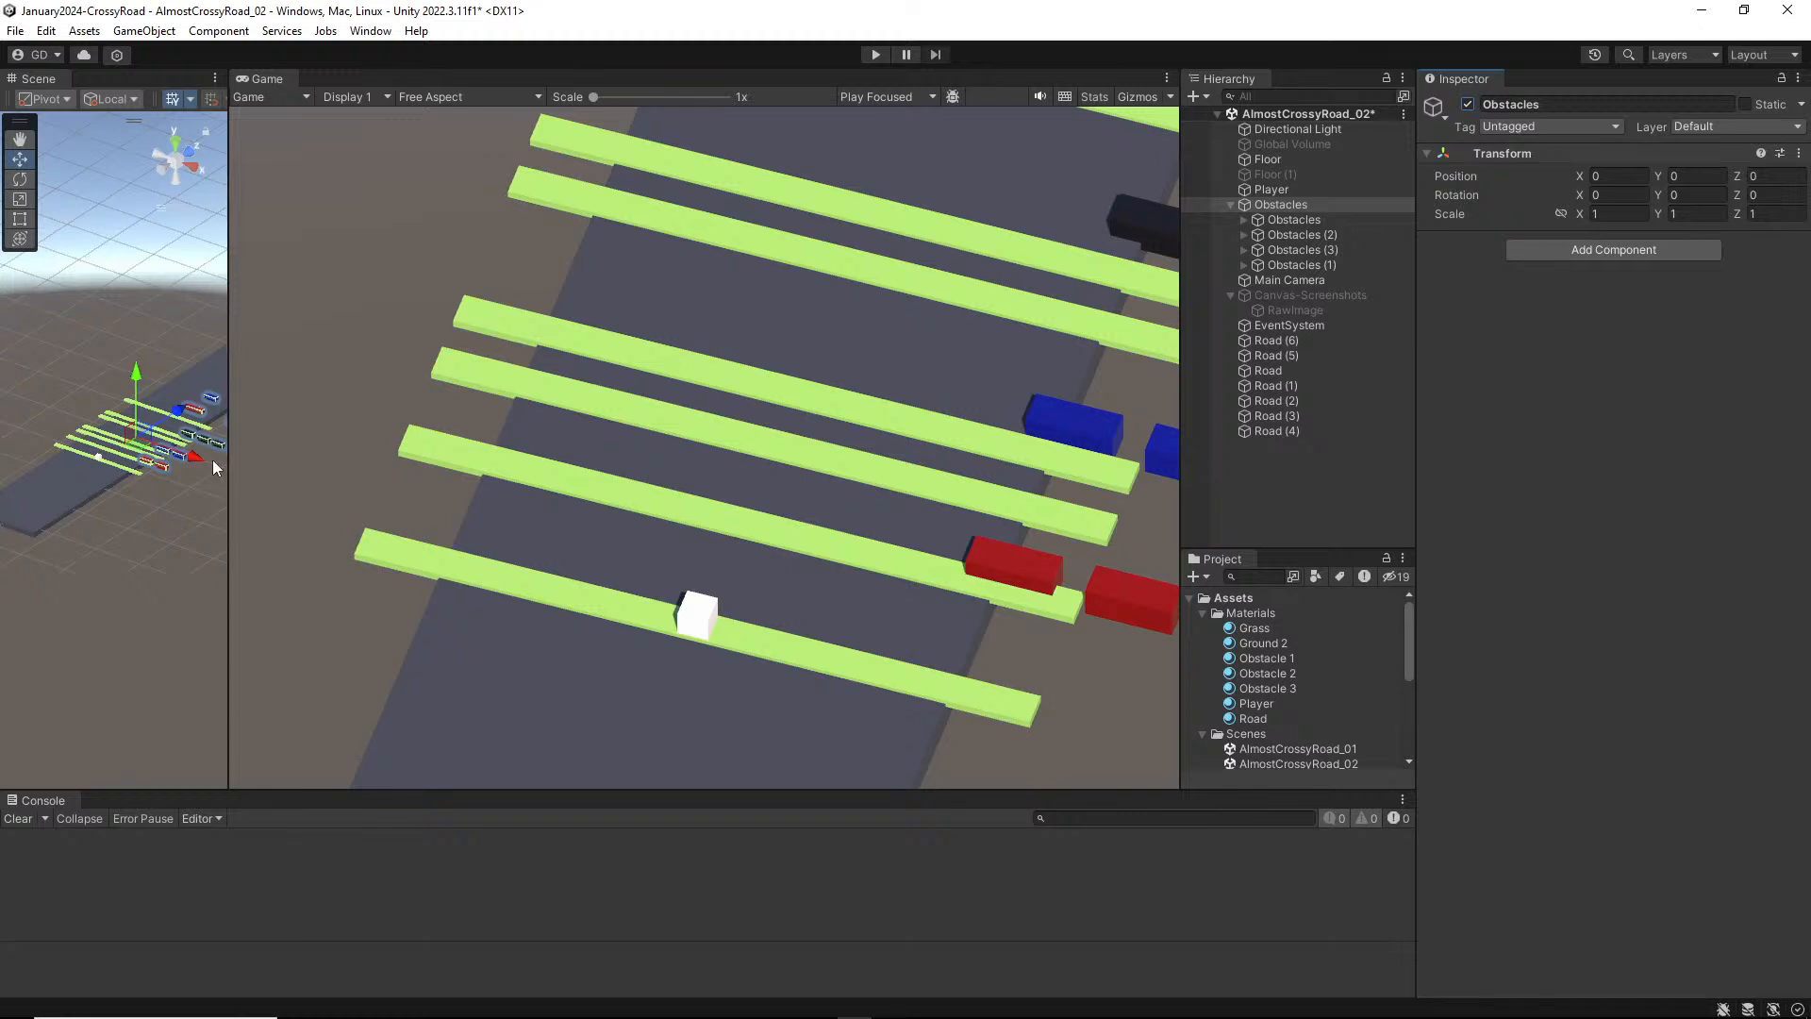
Step: Examine the six blocks inside Obstacles (3) and deactivate the parent Obstacles group
{"action": "left_click_drag", "start_coordinate": [194, 469], "coordinate": [162, 529], "text": "alt"}
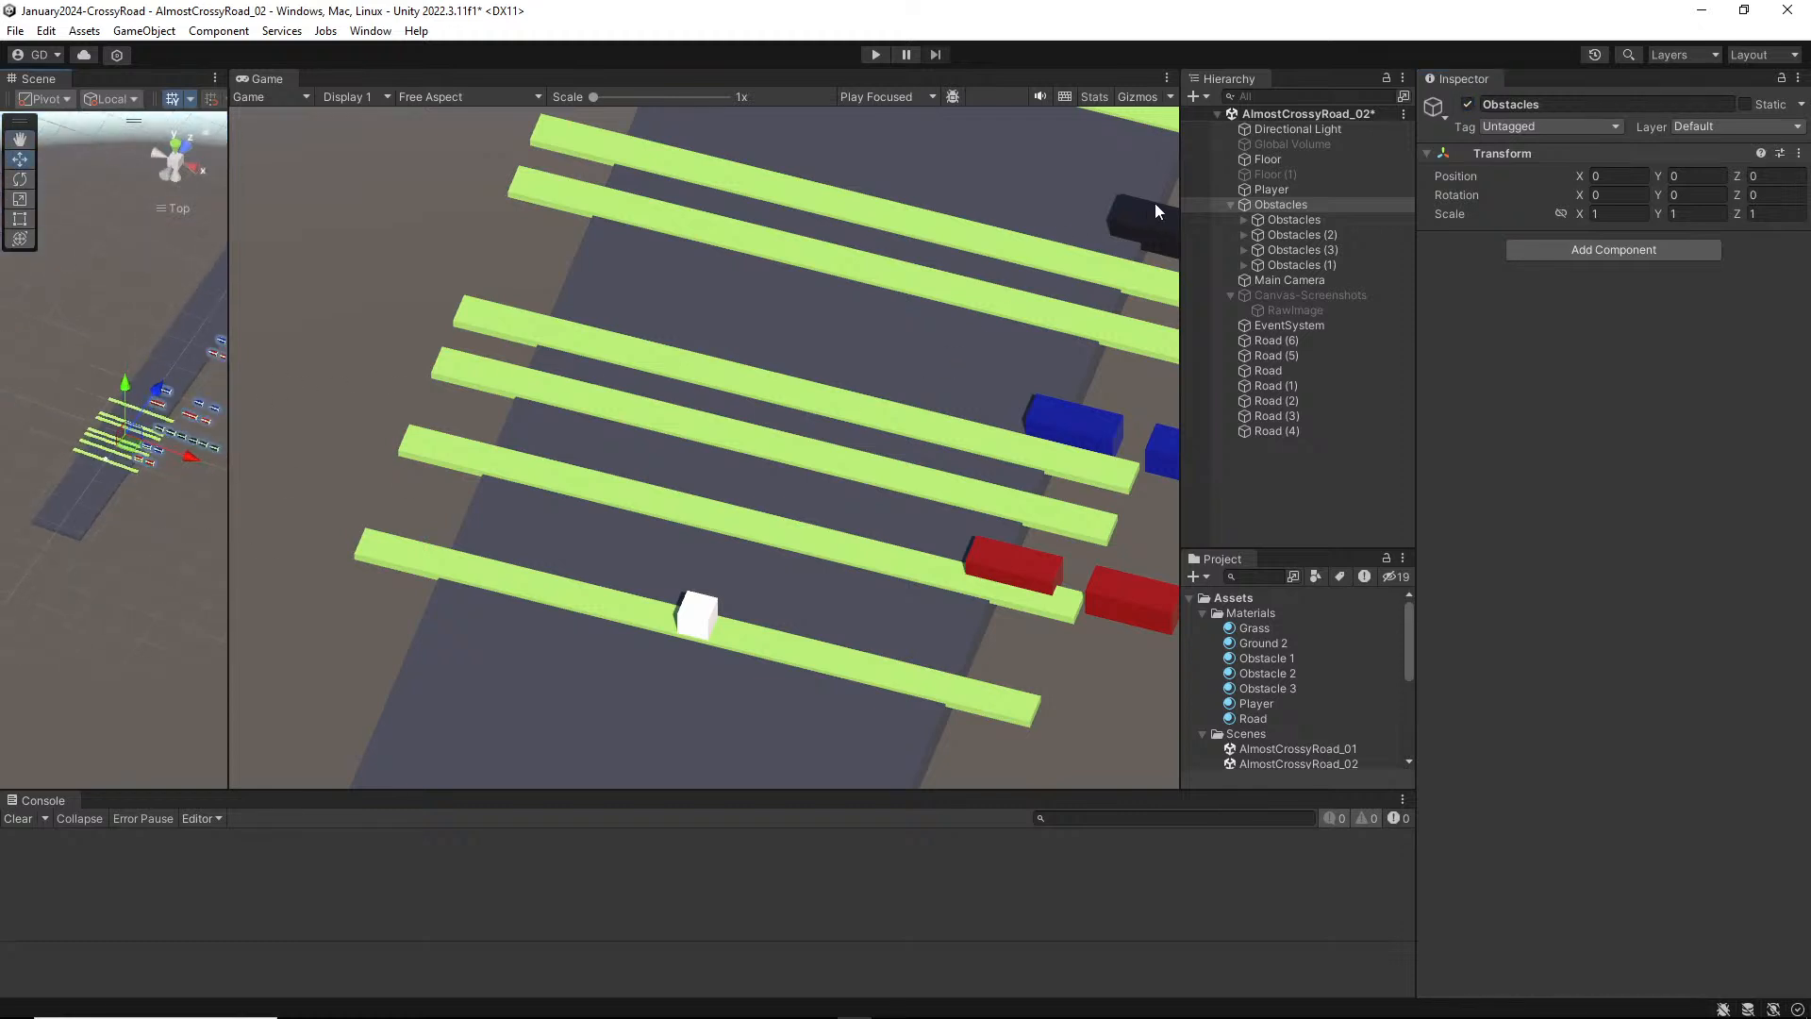
{"action": "left_click", "coordinate": [198, 439]}
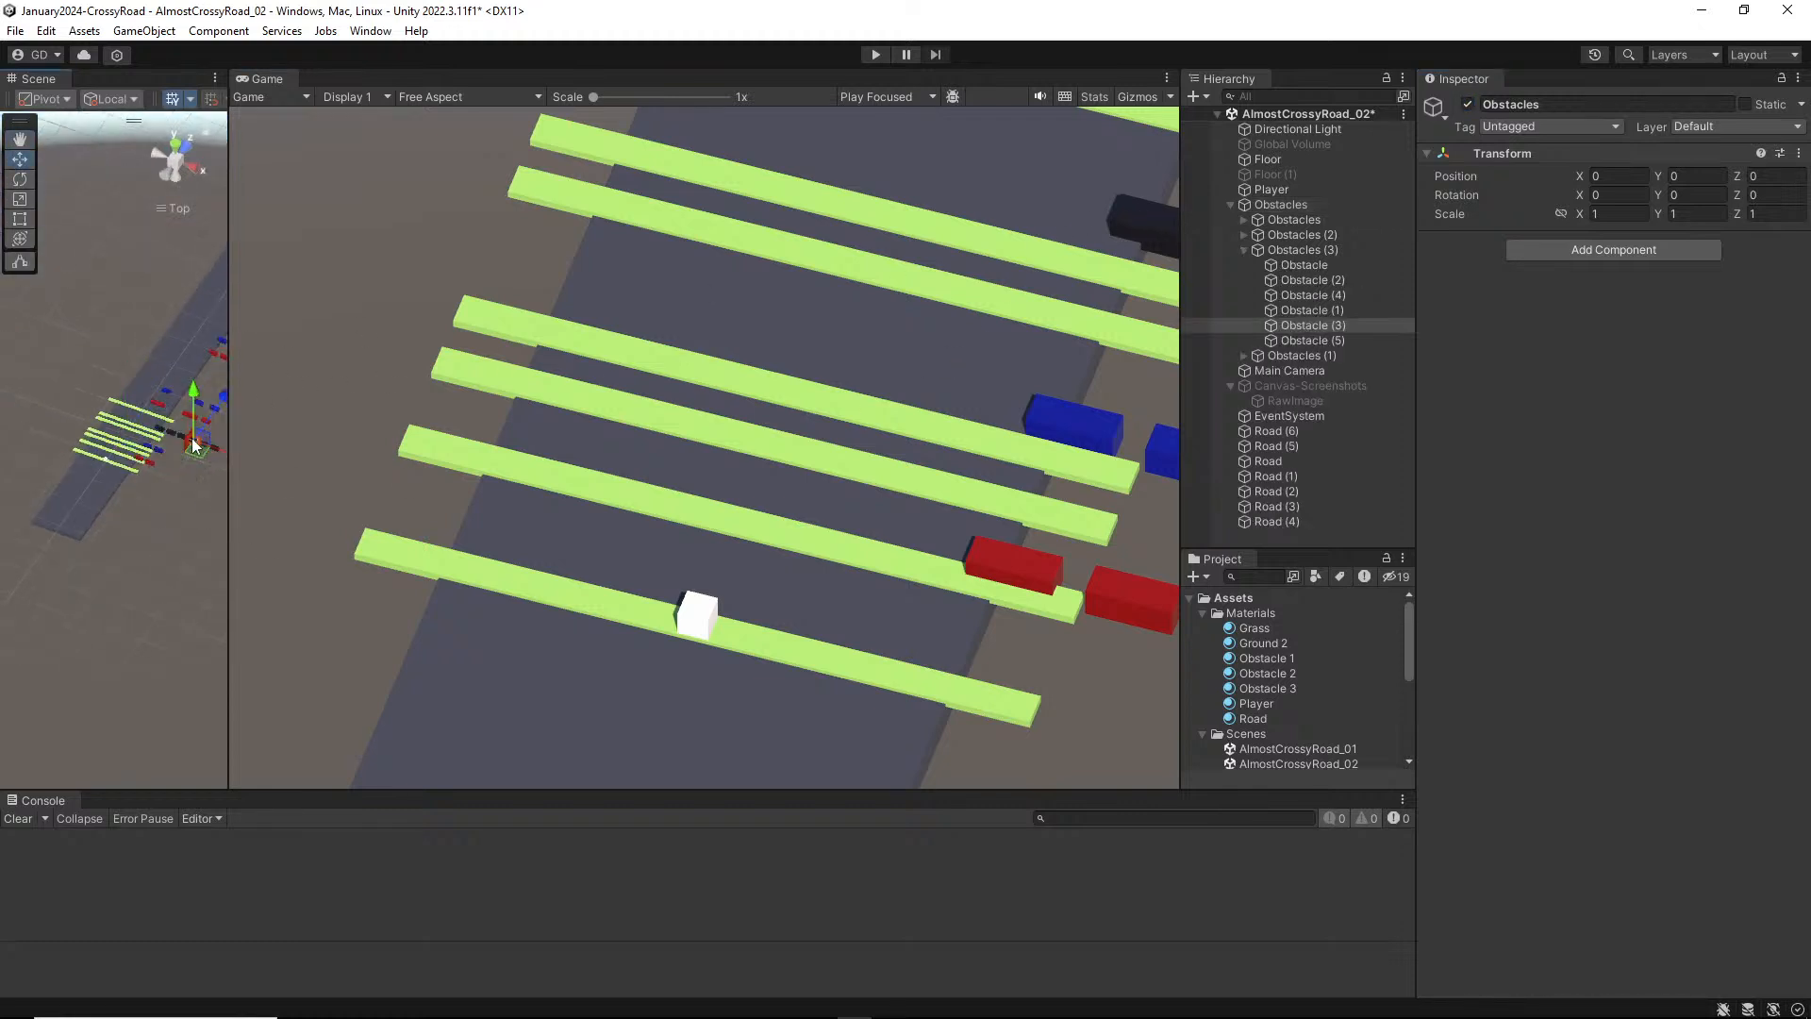
{"action": "left_click", "coordinate": [1328, 312]}
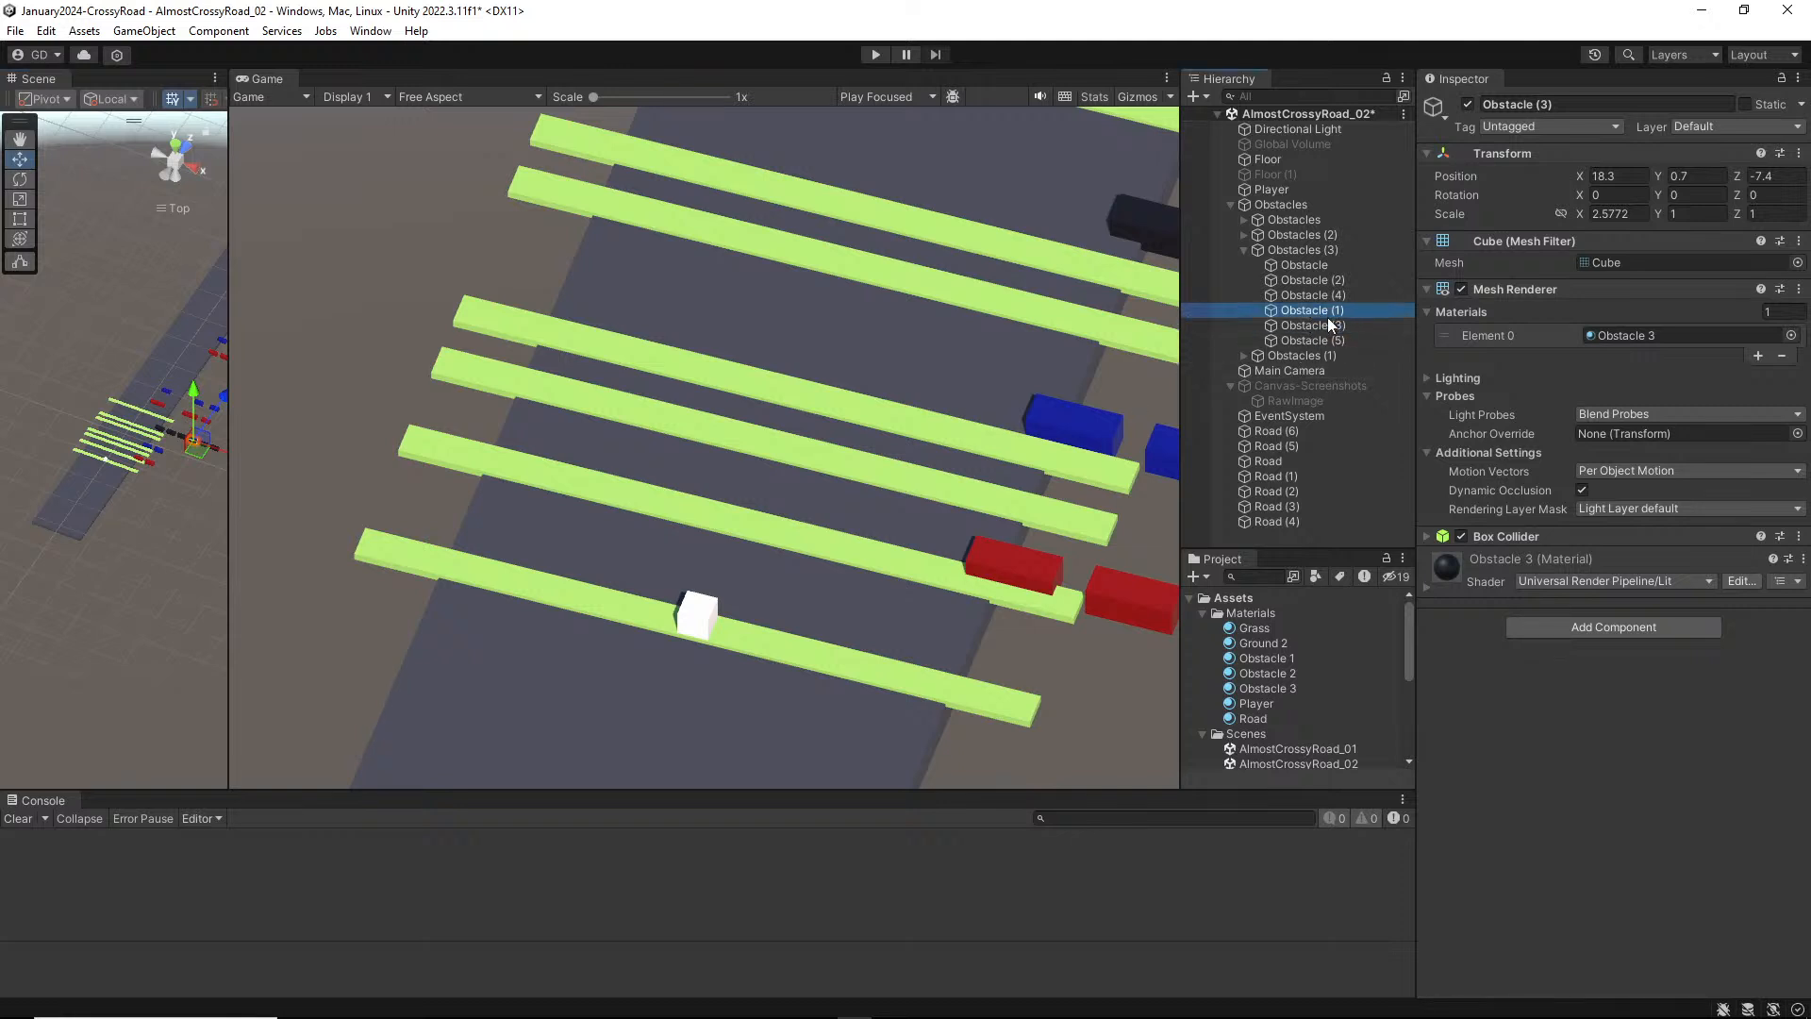
{"action": "left_click", "coordinate": [1323, 295]}
{"action": "left_click", "coordinate": [1323, 264]}
{"action": "left_click", "coordinate": [1326, 341], "text": "shift"}
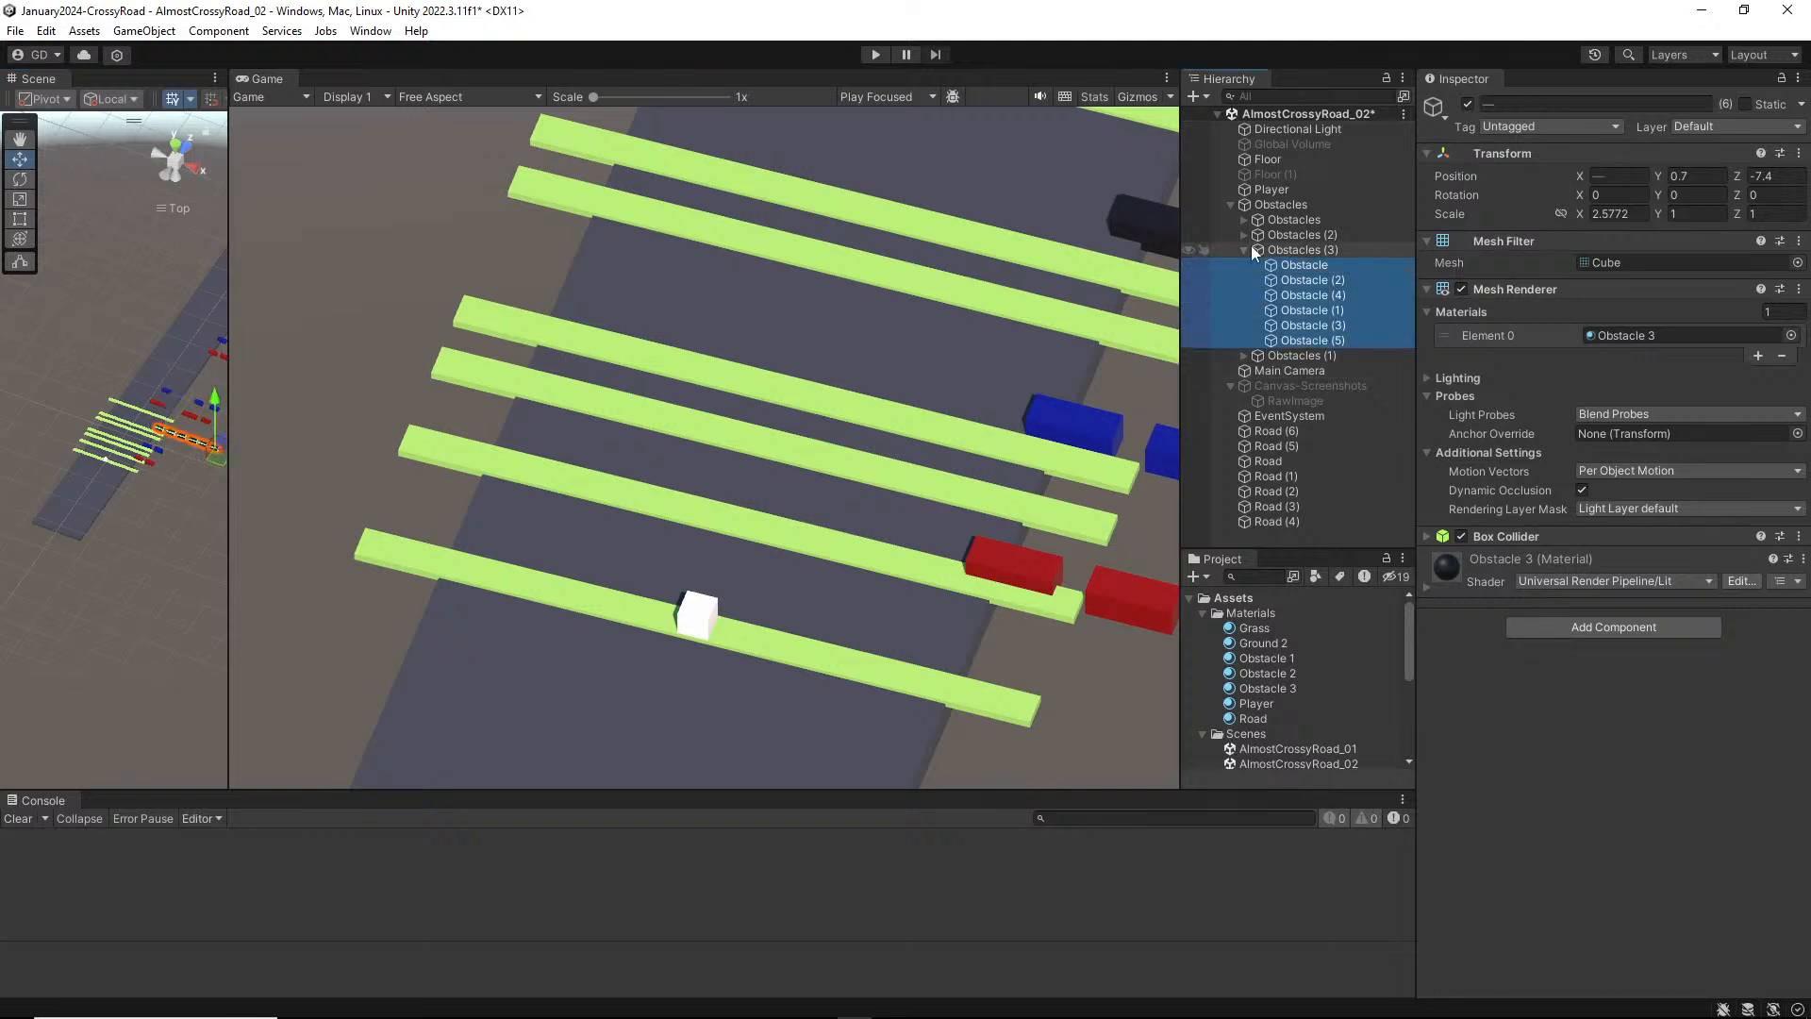
{"action": "left_click", "coordinate": [1245, 248]}
{"action": "left_click", "coordinate": [1264, 205]}
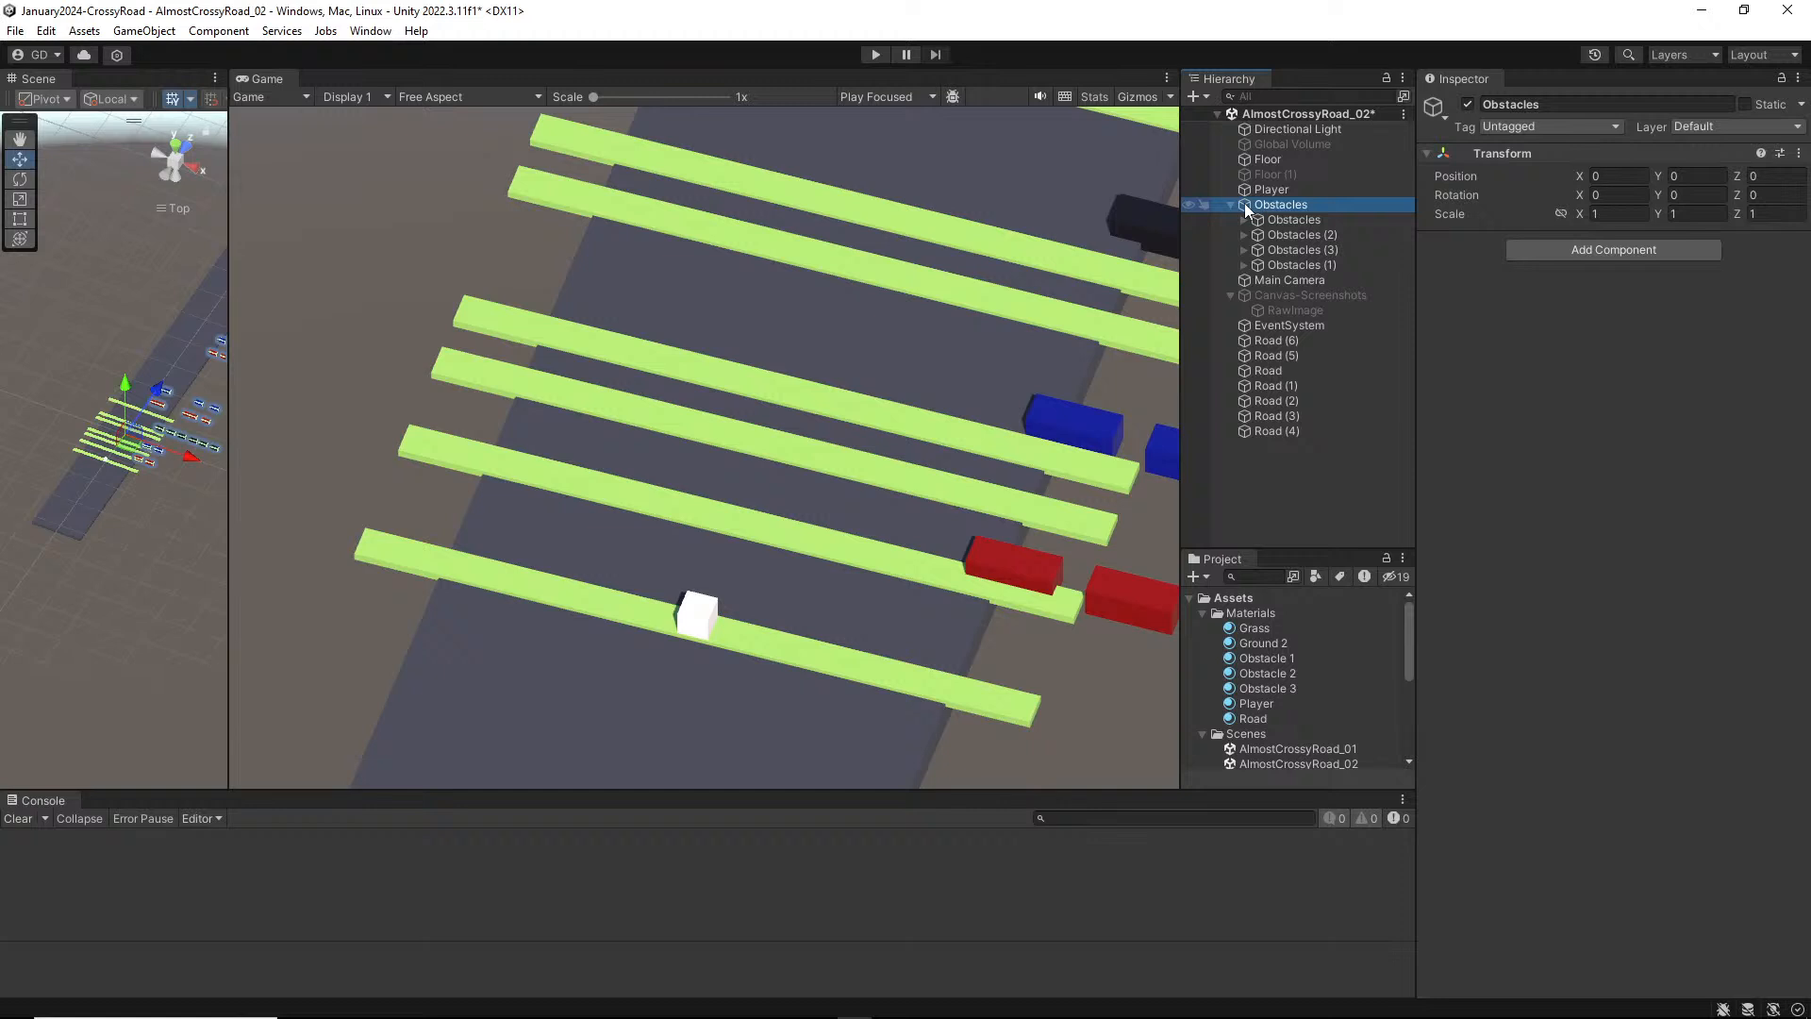
{"action": "left_click", "coordinate": [1468, 105]}
Step: Rename the Floor object as Road
{"action": "left_click", "coordinate": [1283, 353]}
{"action": "left_click", "coordinate": [1288, 324]}
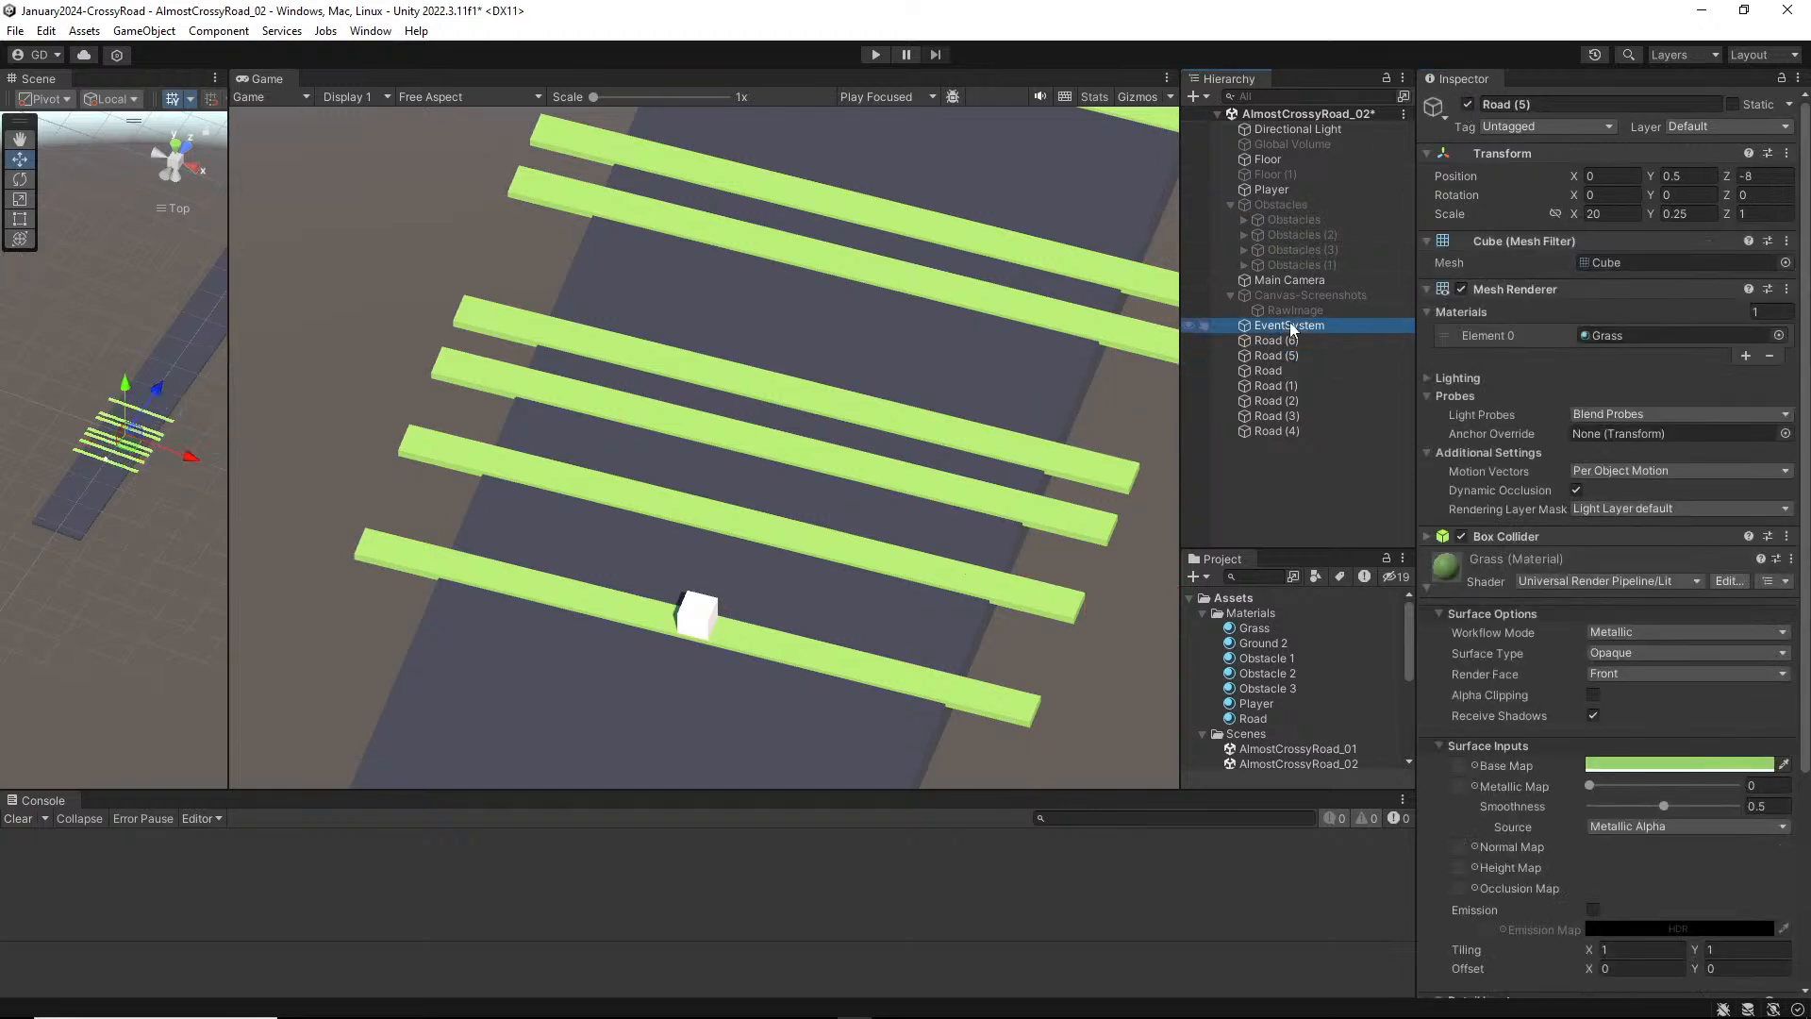
{"action": "left_click", "coordinate": [1279, 158]}
{"action": "left_click", "coordinate": [1568, 103]}
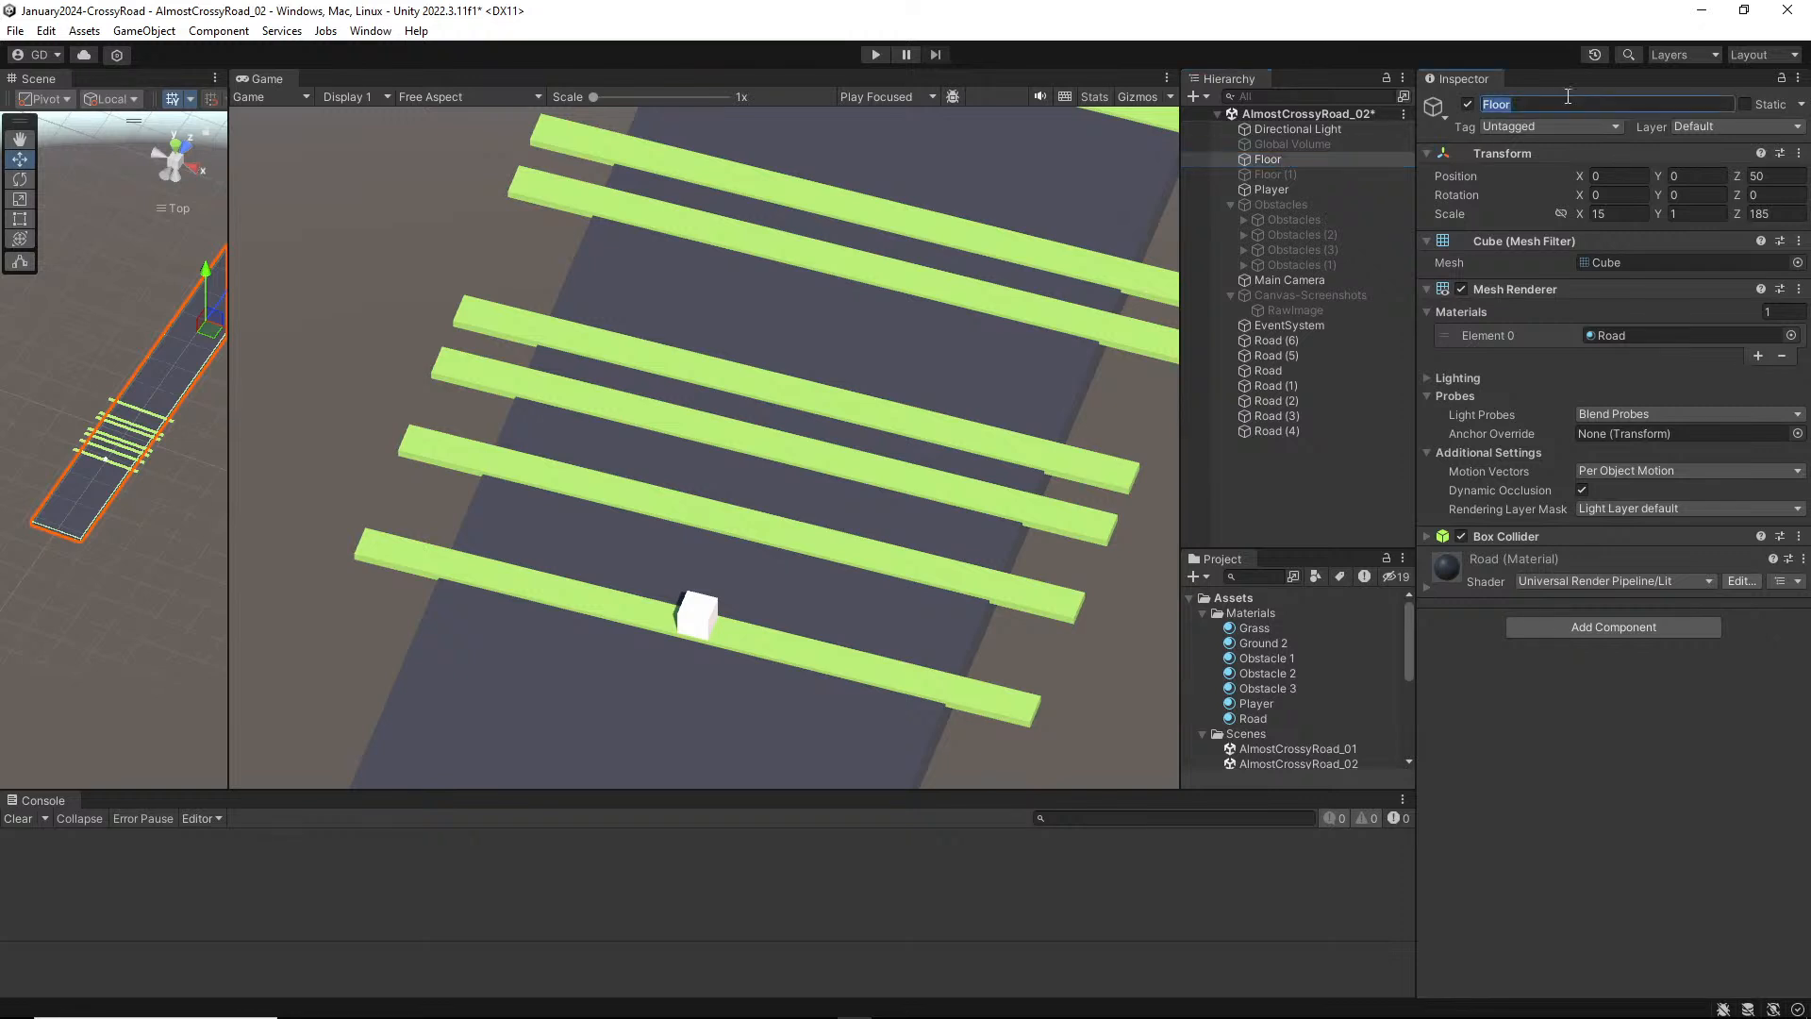
{"action": "type", "text": "Road"}
Step: Rename all seven green strips, Road (6) through Road (4), as Grass
{"action": "left_click", "coordinate": [1283, 338]}
{"action": "left_click", "coordinate": [1298, 430], "text": "shift"}
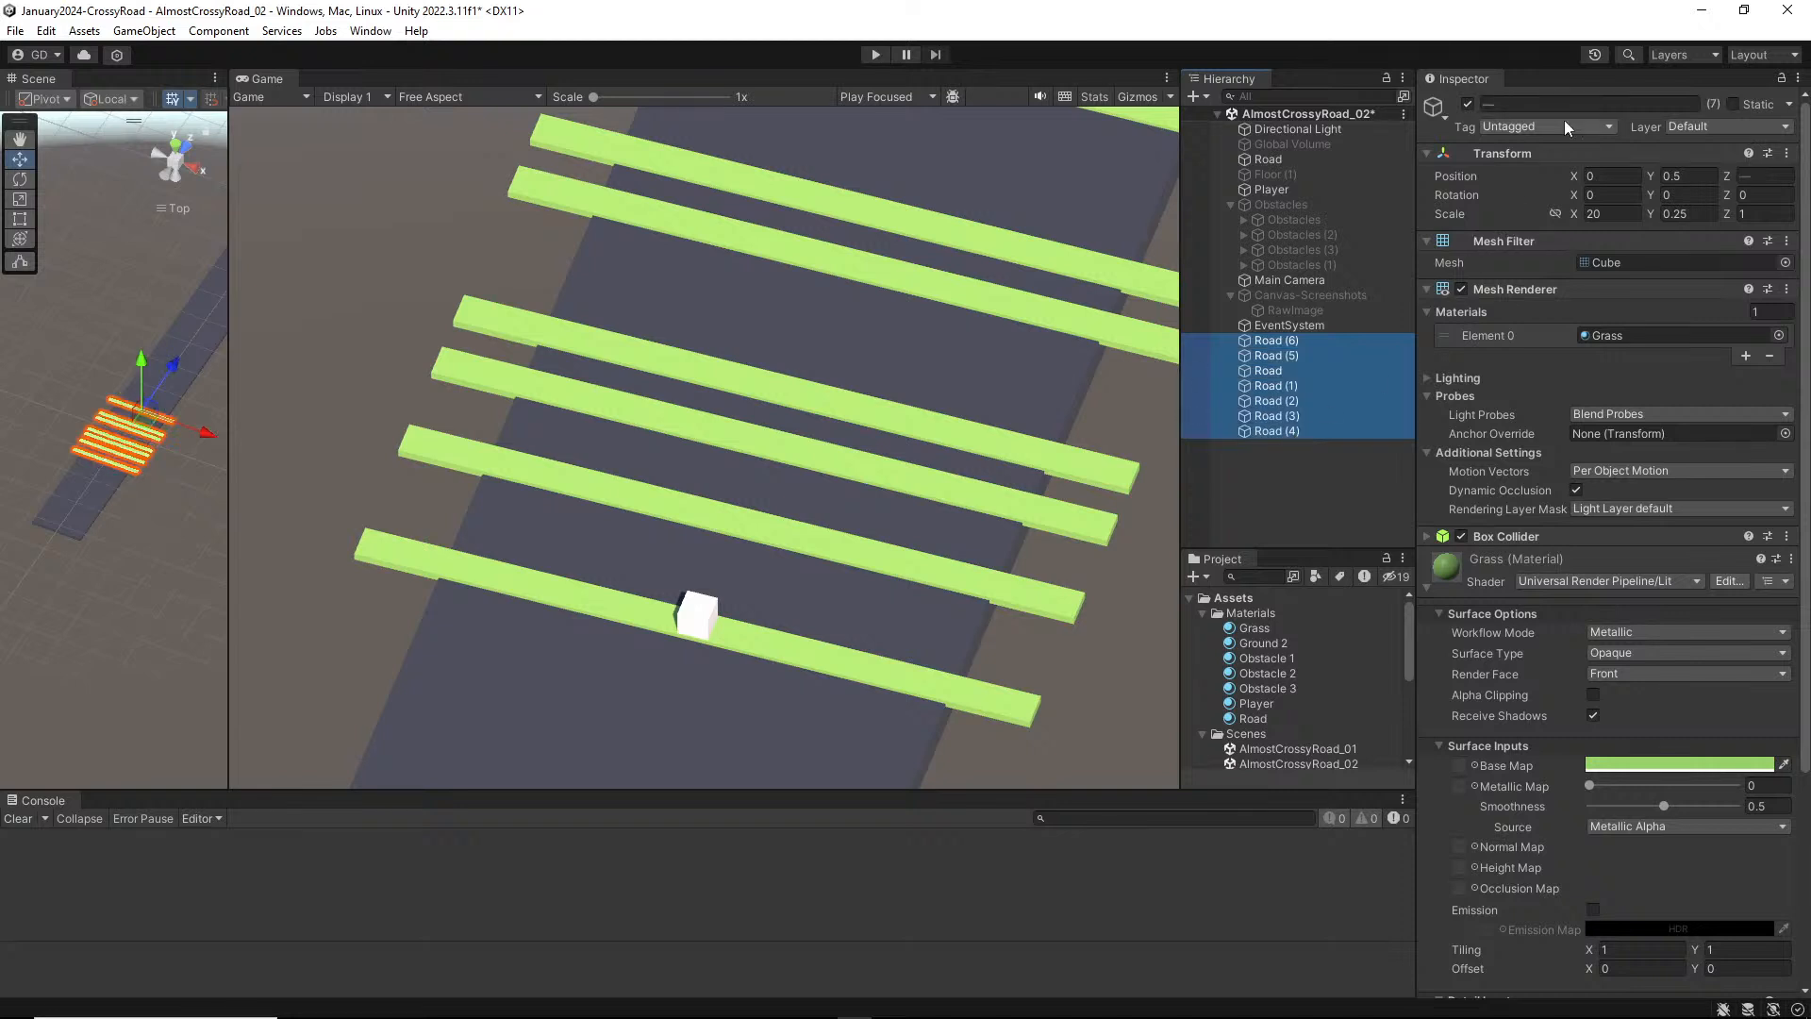
{"action": "left_click", "coordinate": [1573, 104]}
{"action": "type", "text": "CRE"}
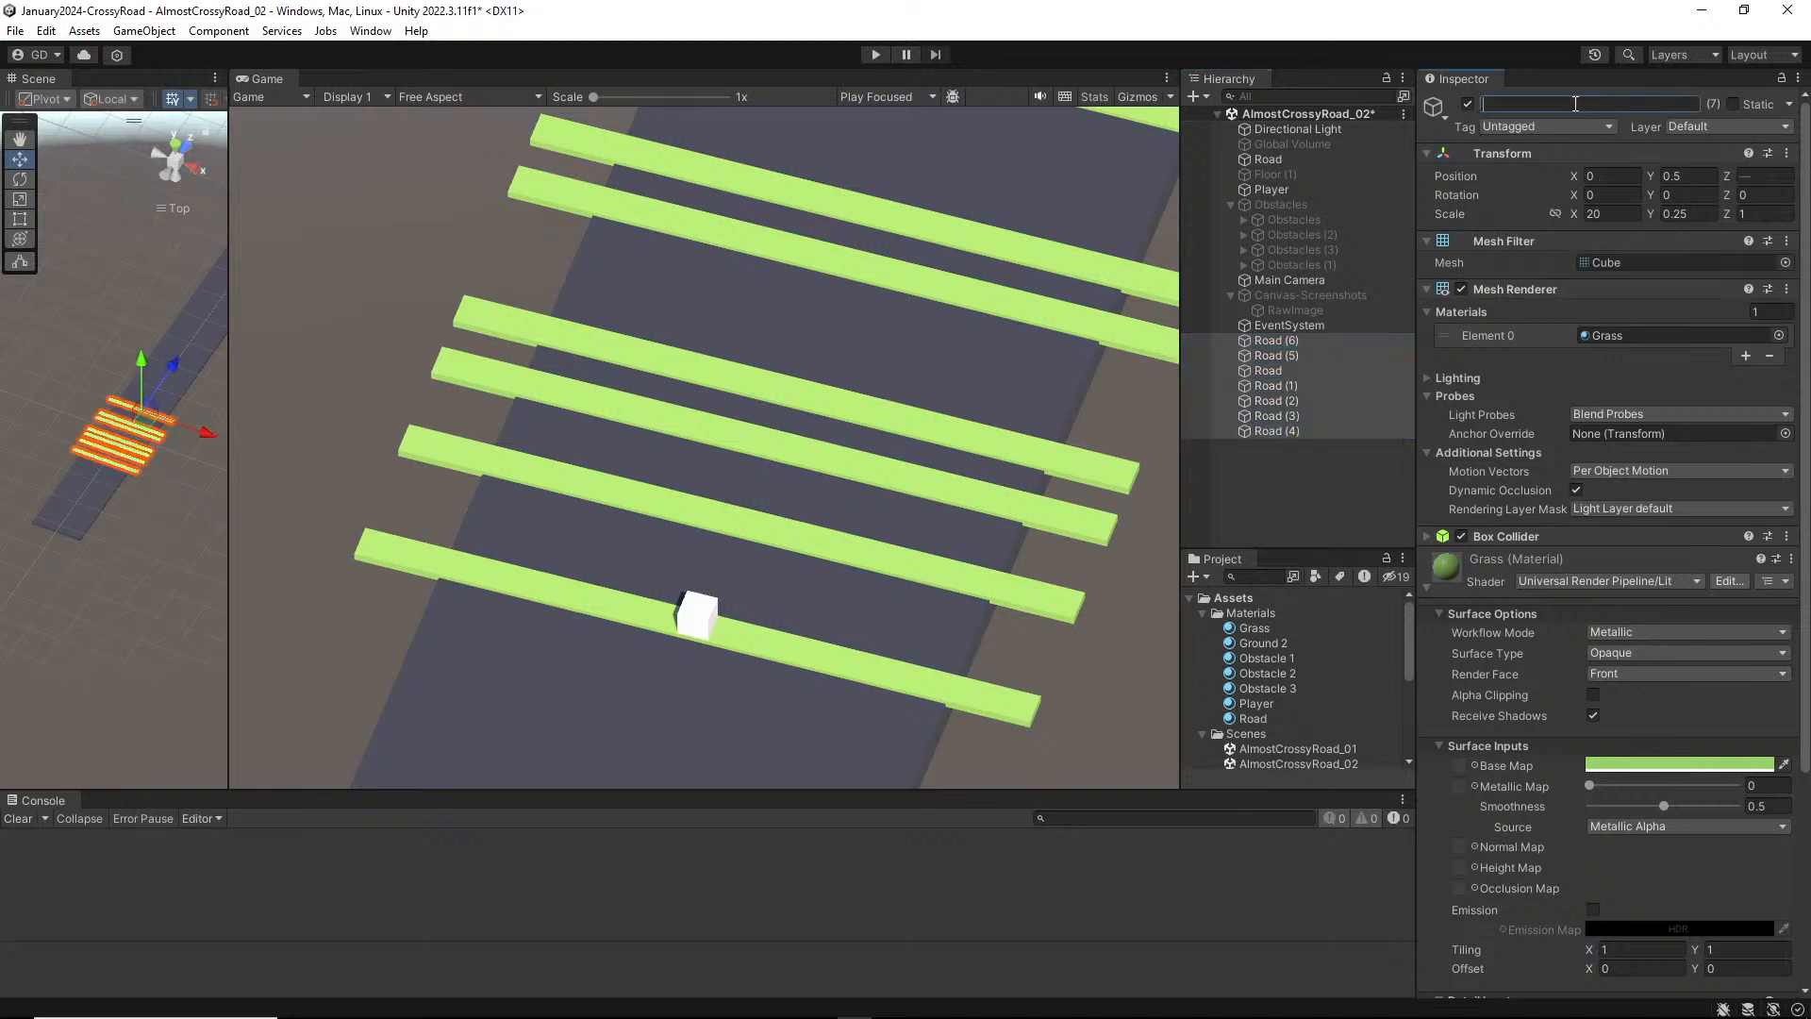
{"action": "key", "text": "Return"}
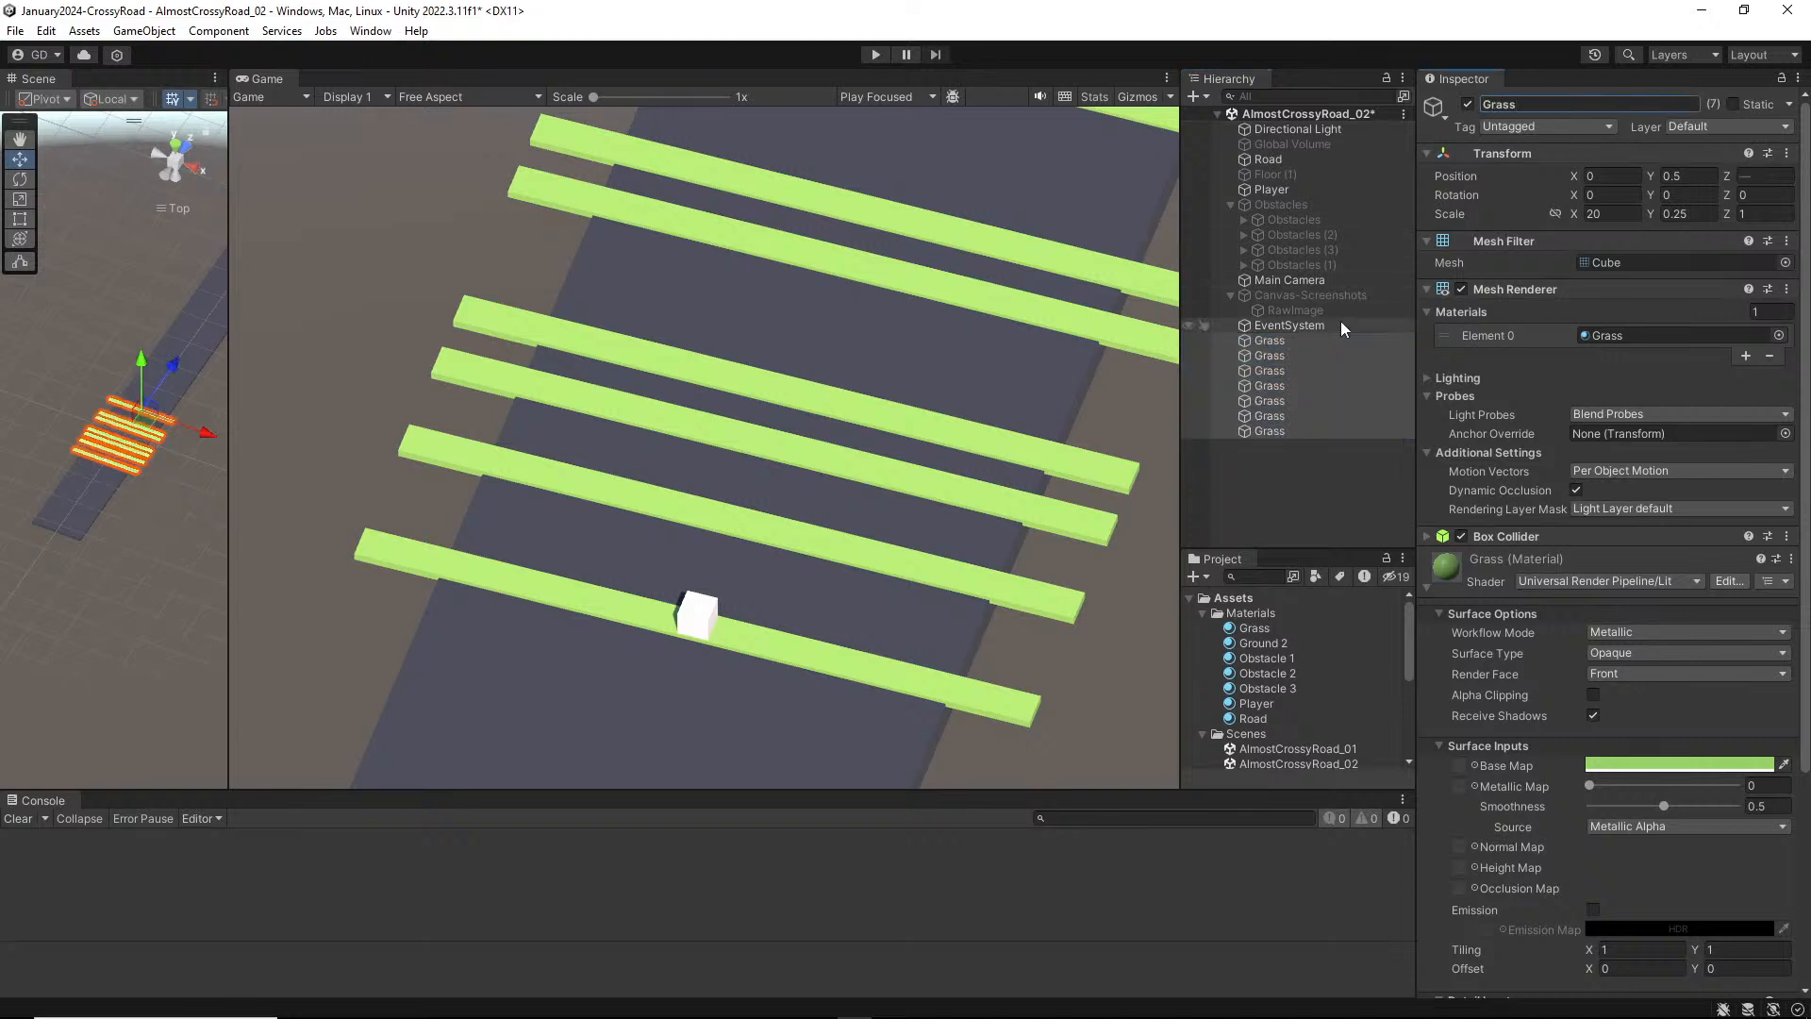
Step: Check the individual Grass strips and briefly show the Canvas-Screenshots overlay to compare them with the reference
{"action": "left_click", "coordinate": [1317, 351]}
{"action": "key", "text": "Down"}
{"action": "key", "text": "Down"}
{"action": "key", "text": "Down"}
{"action": "key", "text": "Down"}
{"action": "key", "text": "Down"}
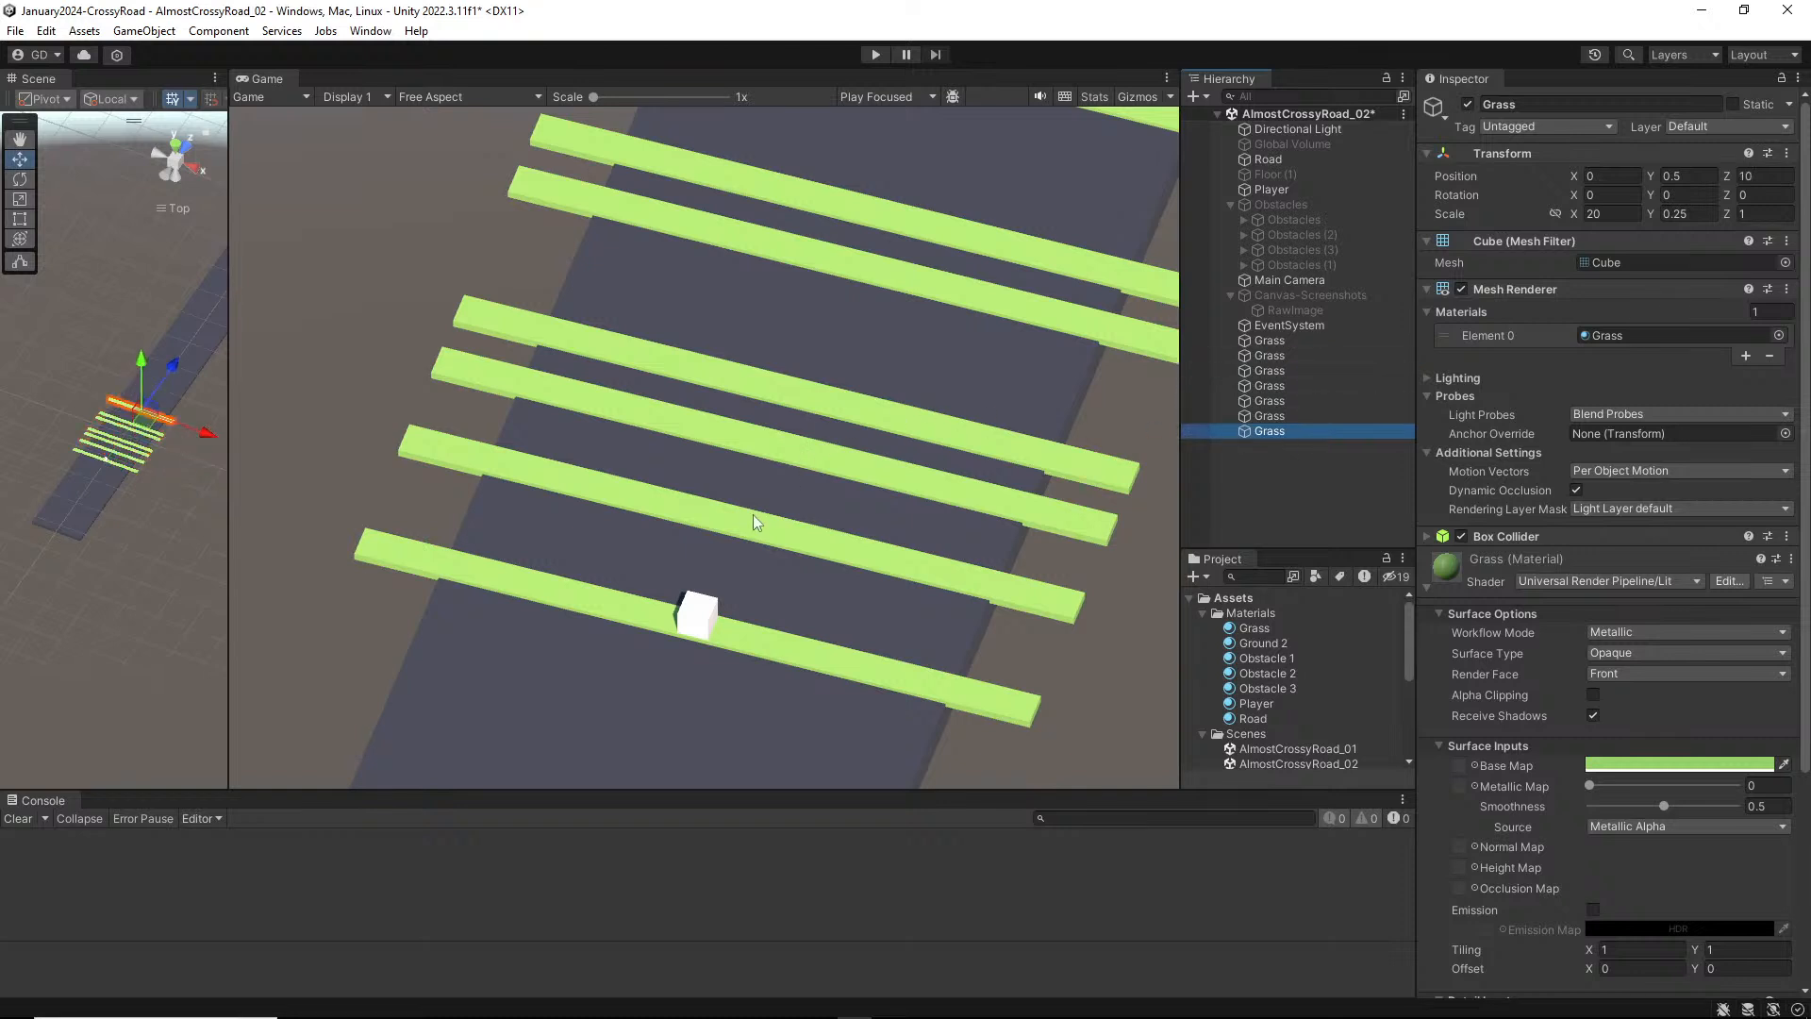
{"action": "left_click", "coordinate": [1307, 295]}
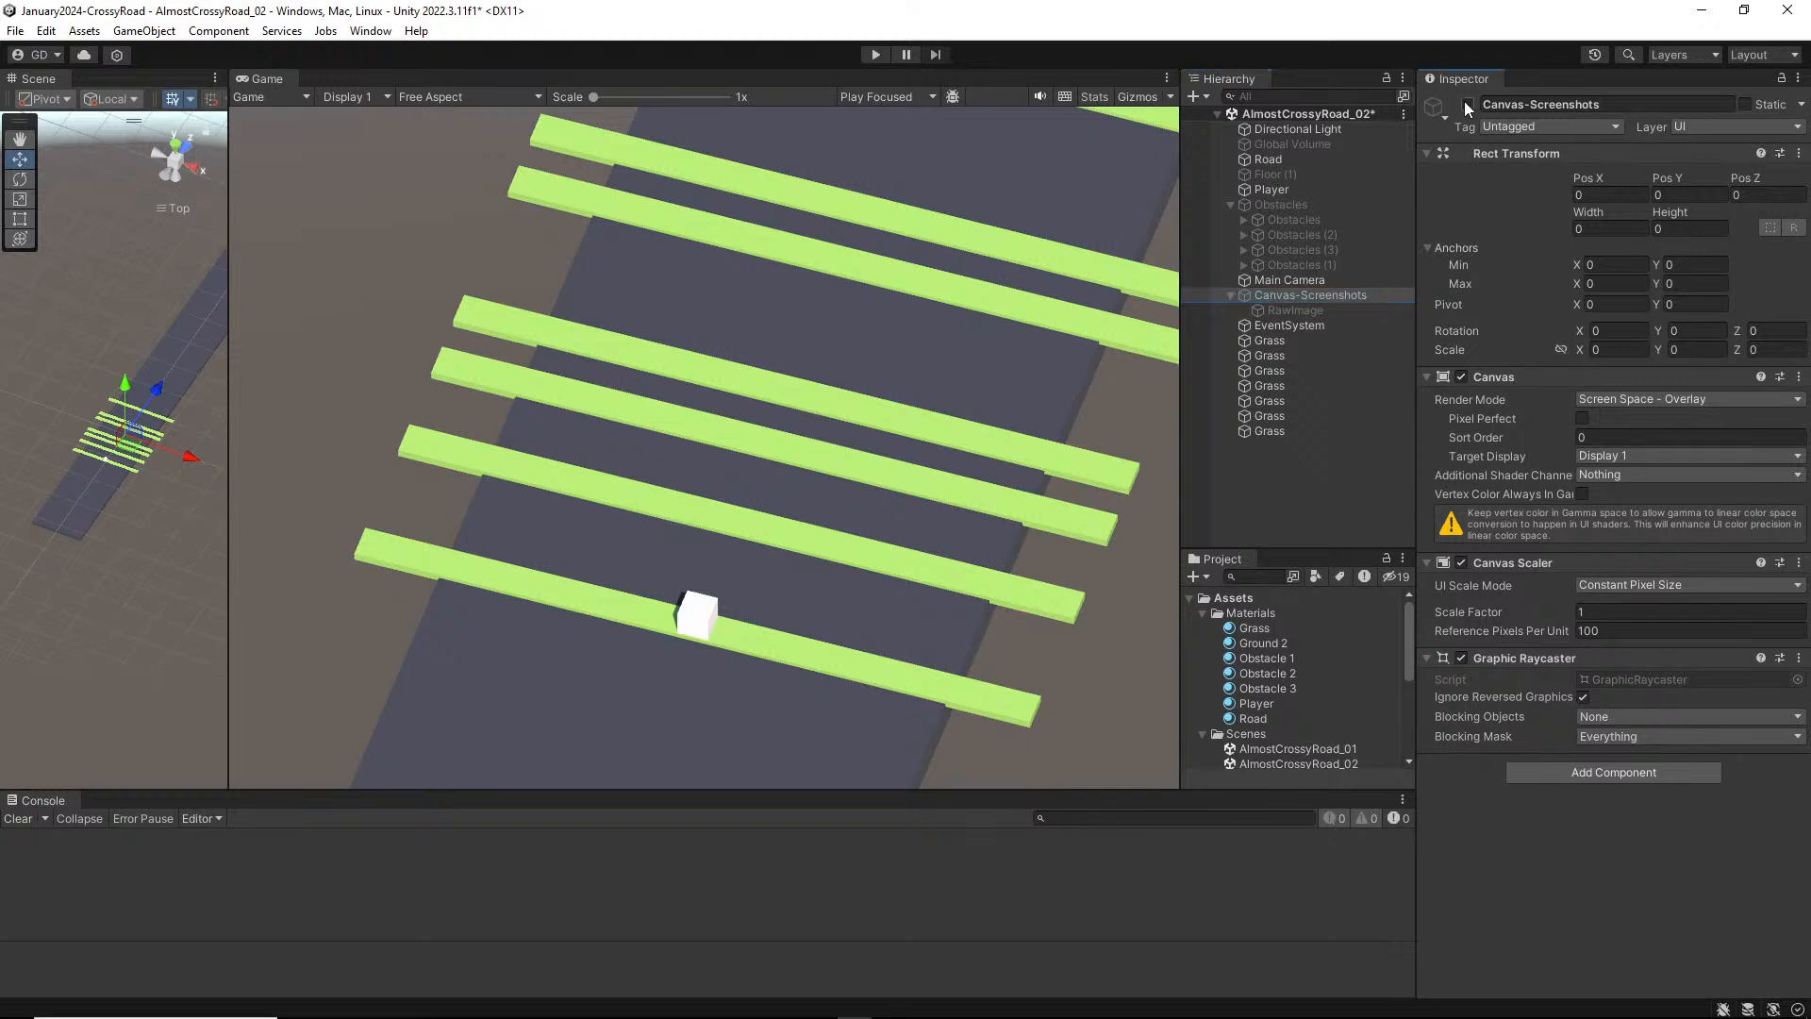
{"action": "left_click", "coordinate": [1466, 103]}
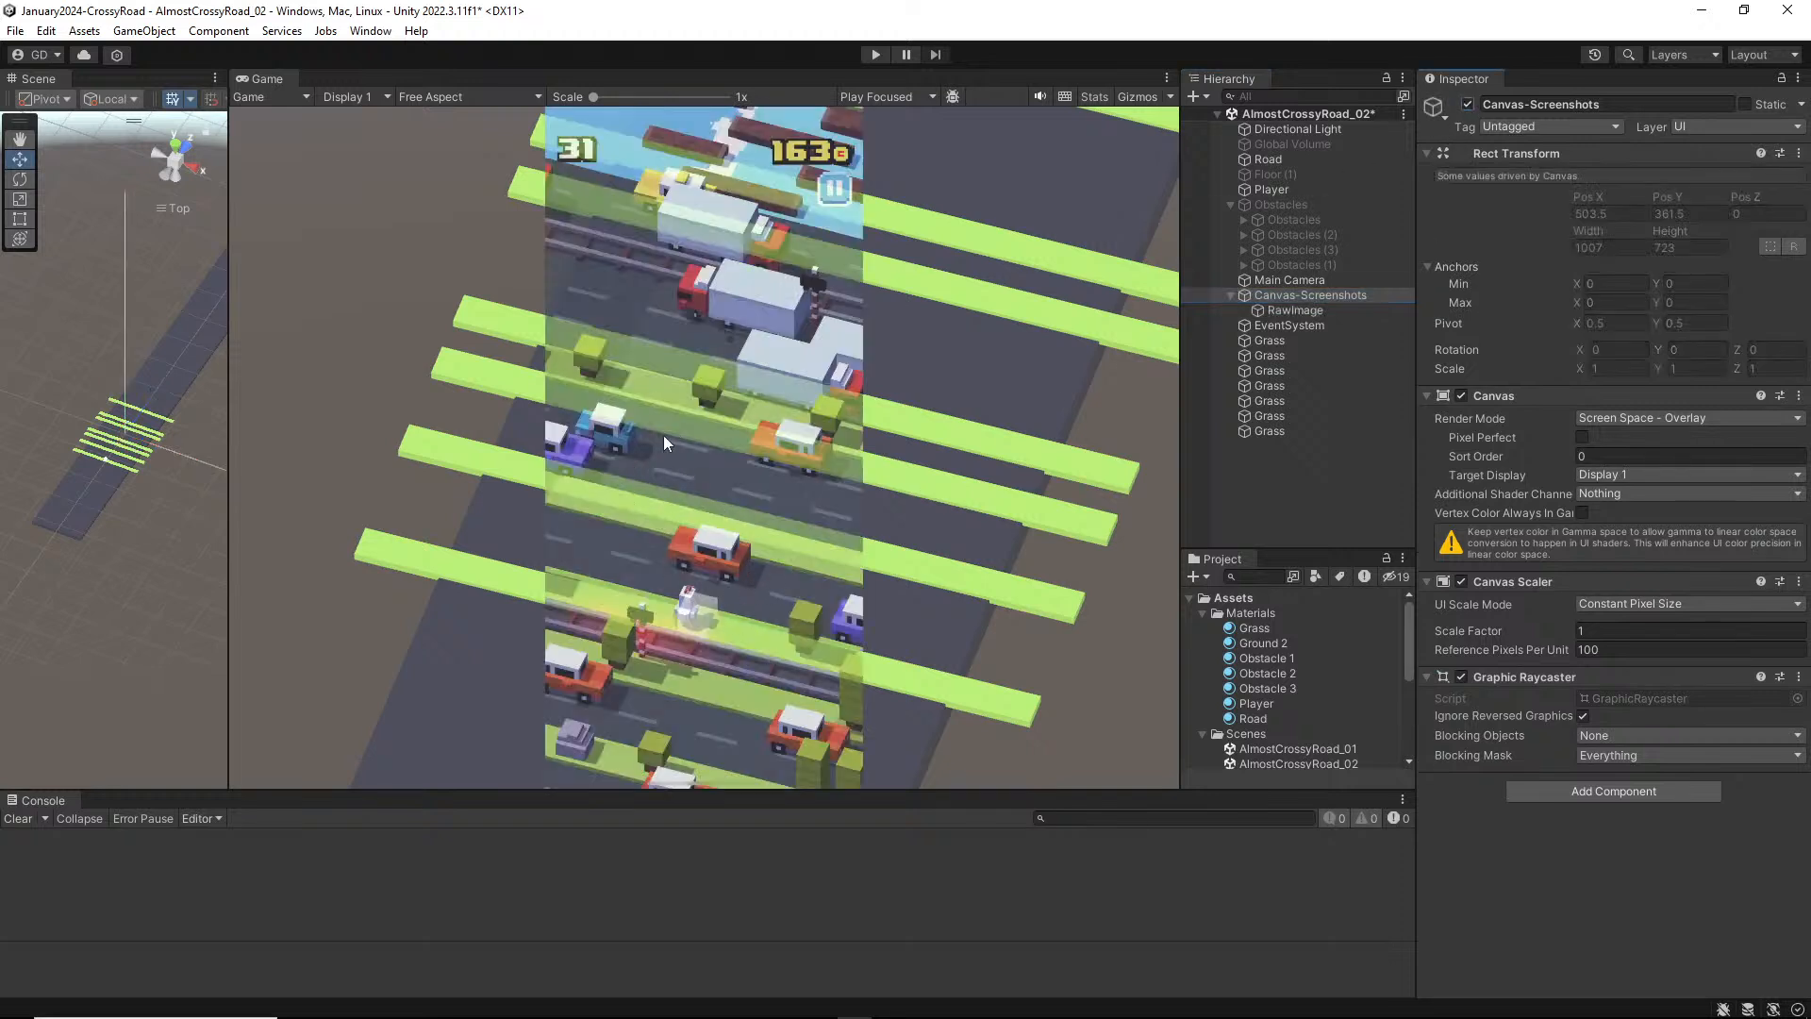
{"action": "left_click", "coordinate": [1468, 103]}
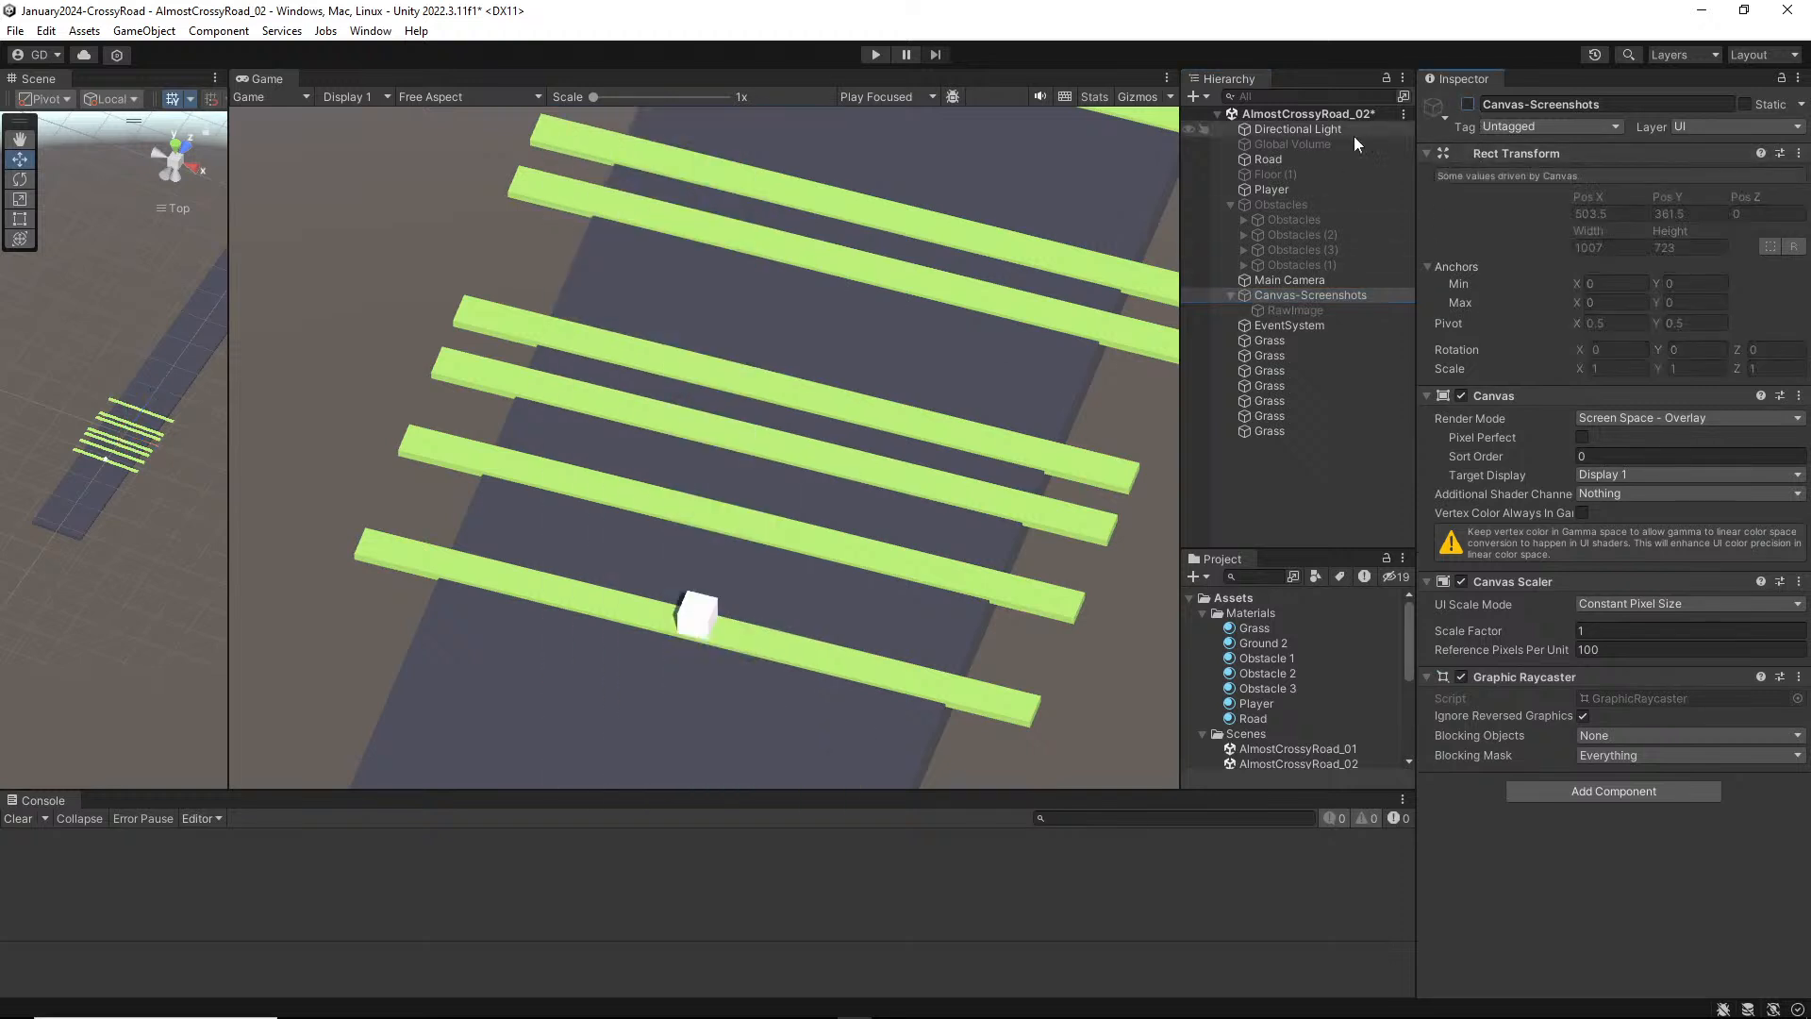
Step: Move the Directional Light high above the level to about X 2.9, Y 44.2, Z 58.3
{"action": "left_click", "coordinate": [1349, 132]}
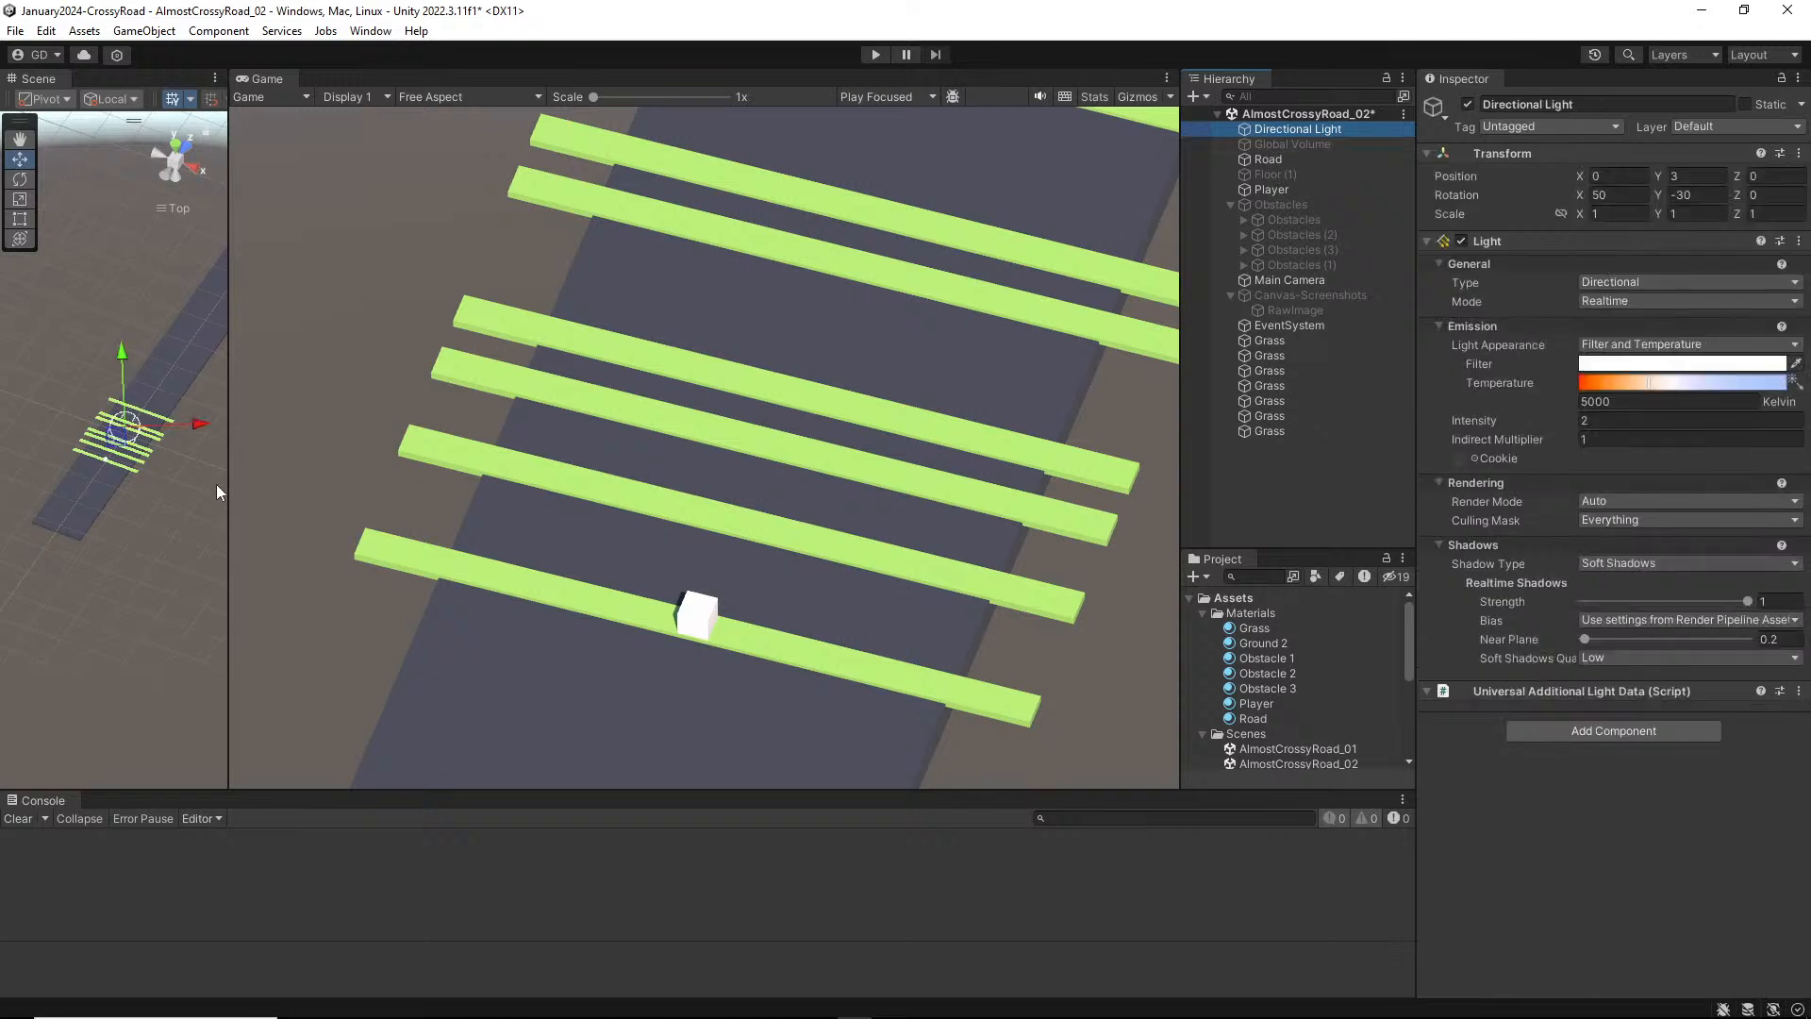
{"action": "left_click_drag", "start_coordinate": [217, 484], "coordinate": [234, 370], "text": "alt"}
{"action": "left_click_drag", "start_coordinate": [133, 495], "coordinate": [76, 664], "text": "alt"}
{"action": "scroll", "coordinate": [116, 517], "scroll_direction": "down", "scroll_amount": 3}
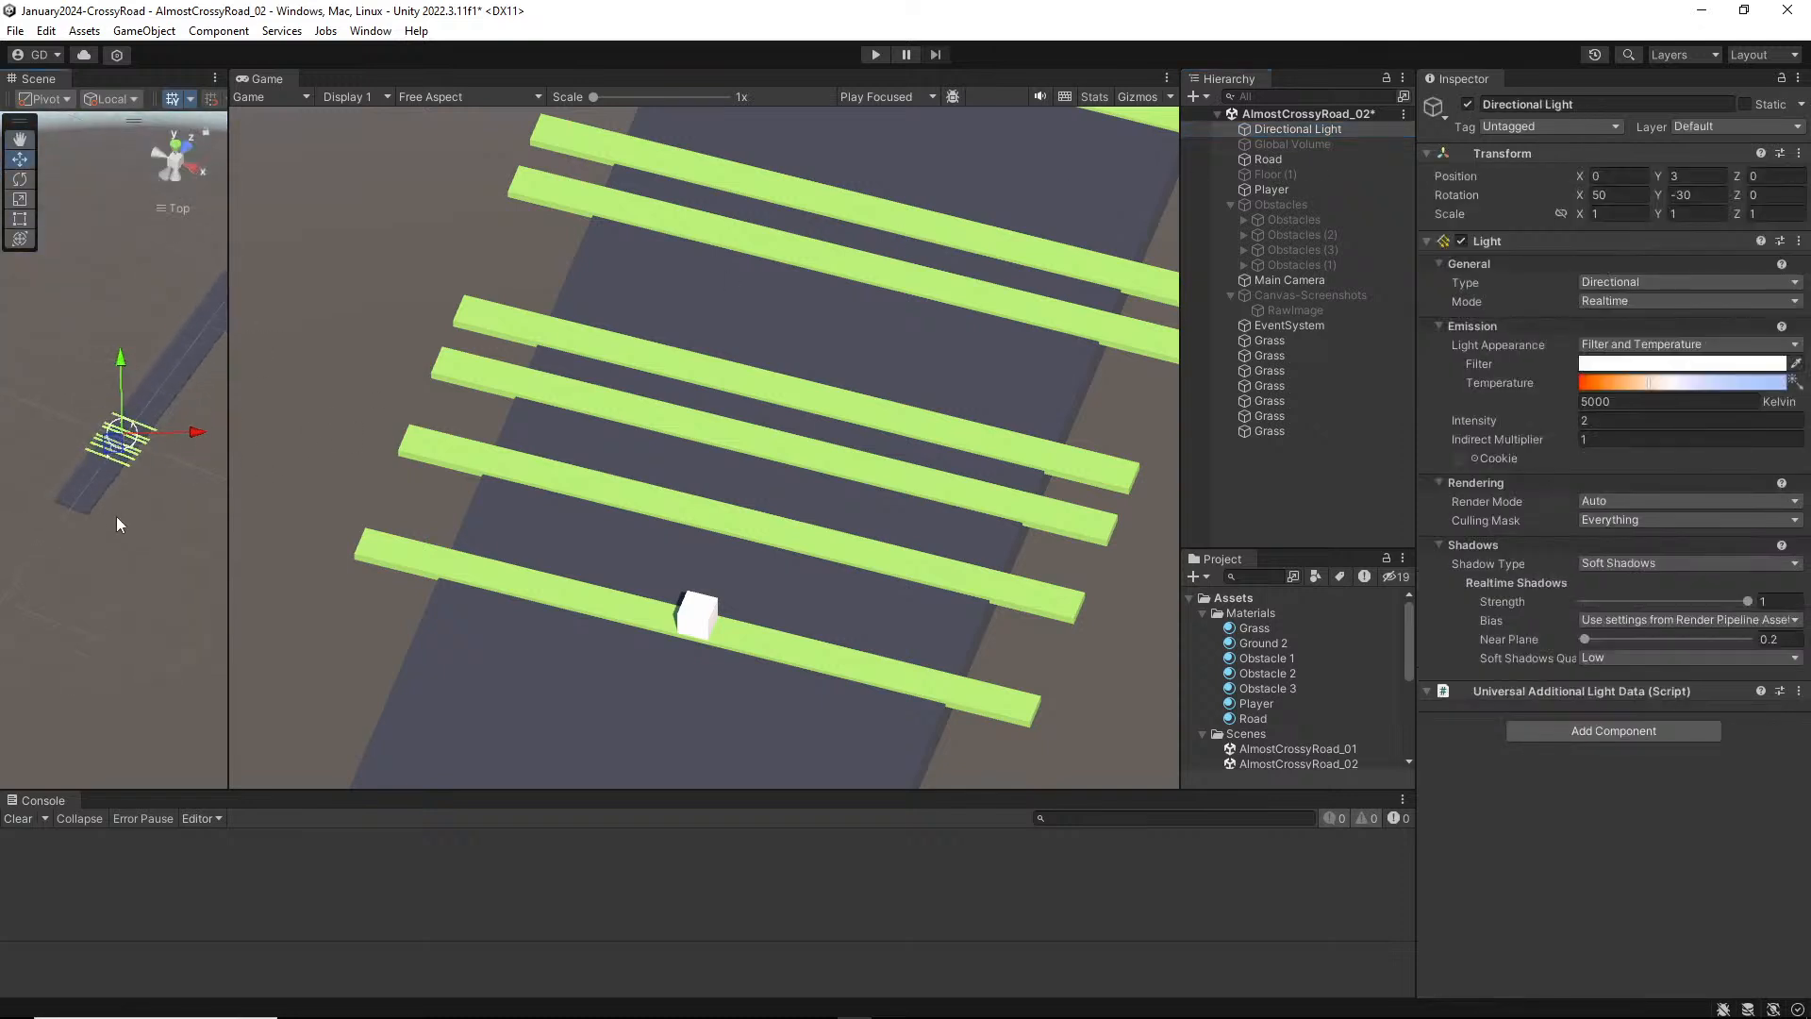
{"action": "left_click_drag", "start_coordinate": [116, 517], "coordinate": [206, 285], "text": "alt"}
{"action": "left_click_drag", "start_coordinate": [110, 464], "coordinate": [132, 377]}
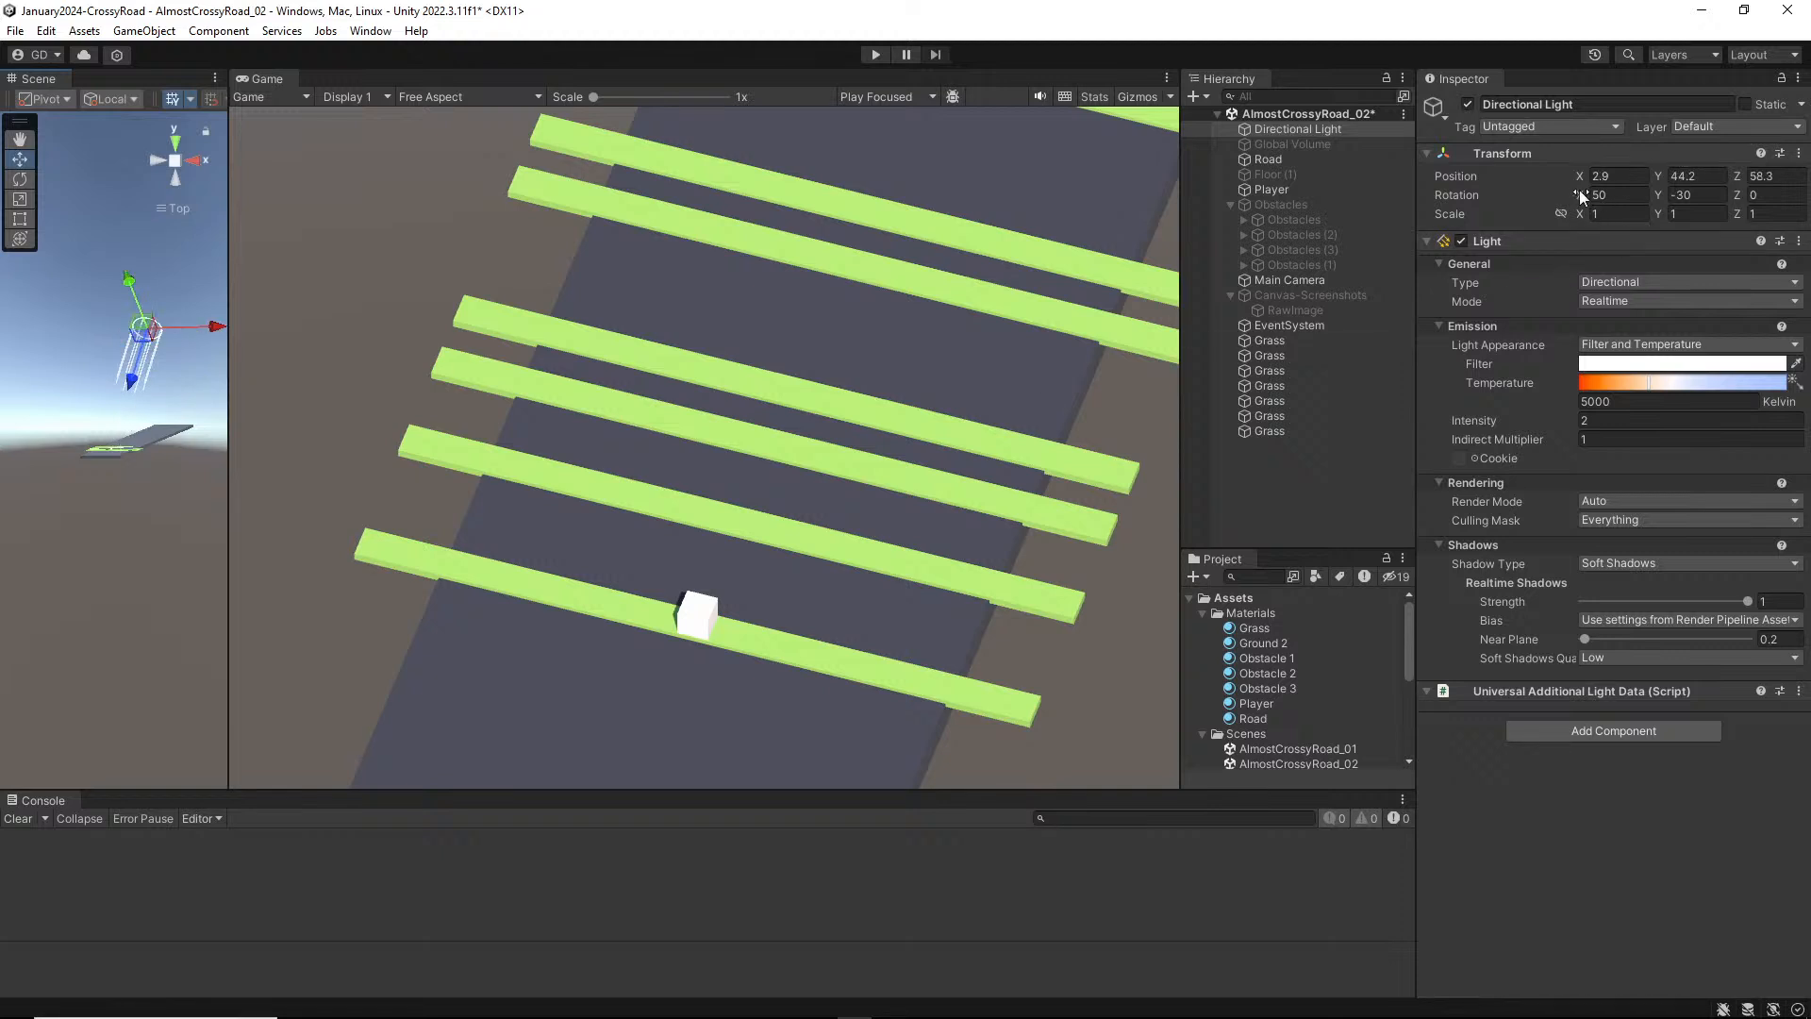
Step: Rotate the Directional Light to about X 59, Y 93, Z 92.3 to change the direction of the shadows
{"action": "left_click_drag", "start_coordinate": [1579, 192], "coordinate": [360, 171]}
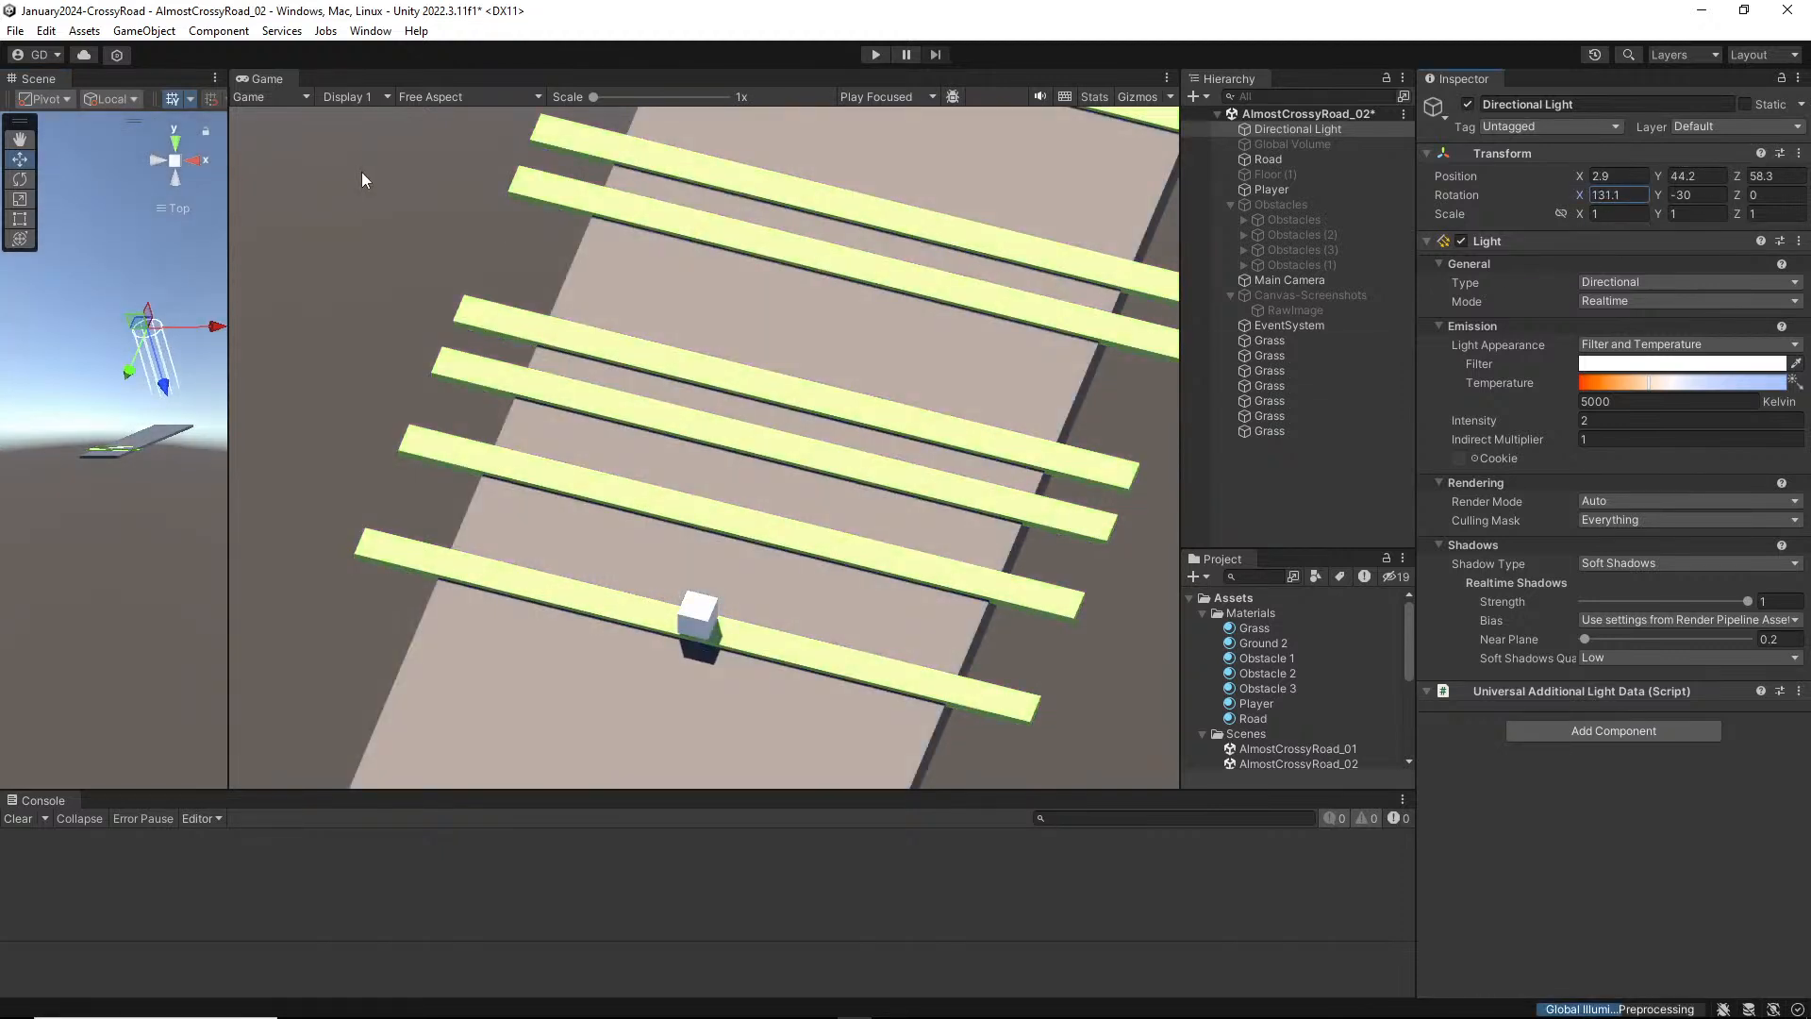
{"action": "key", "text": "ctrl+z"}
{"action": "left_click_drag", "start_coordinate": [111, 332], "coordinate": [138, 443], "text": "alt"}
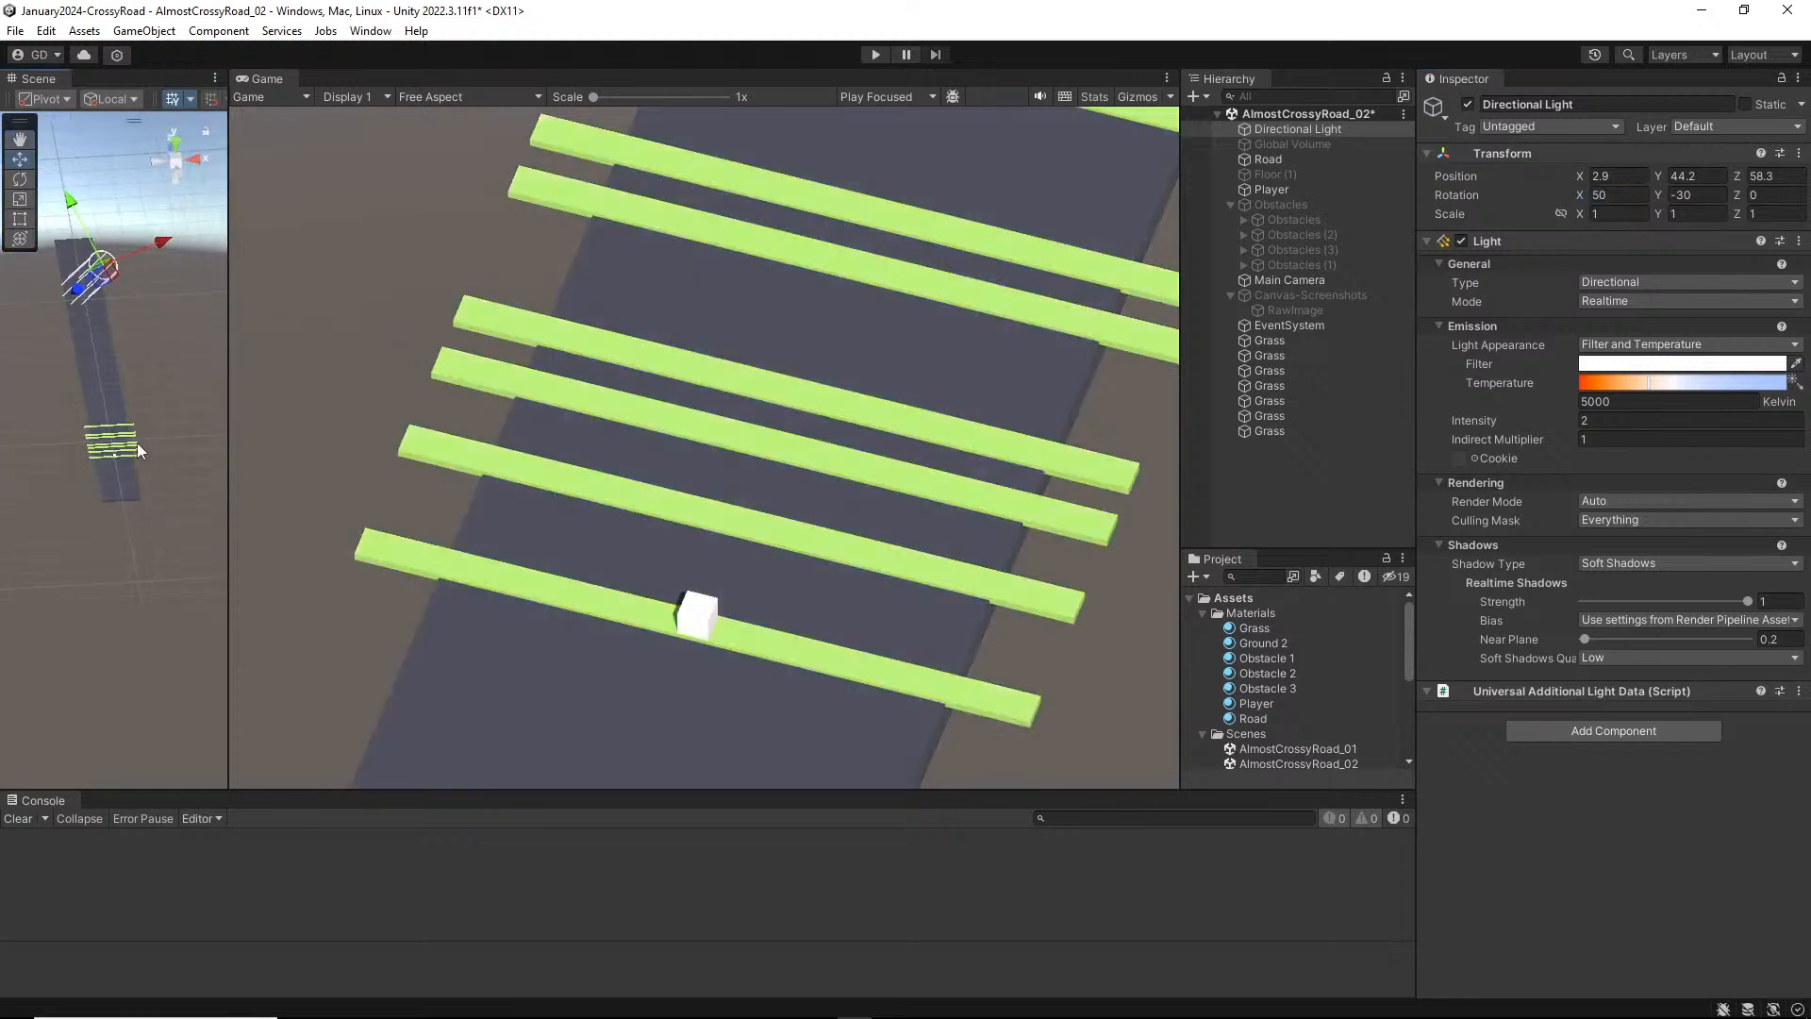
{"action": "key", "text": "e"}
{"action": "mouse_move", "coordinate": [121, 251]}
{"action": "left_mouse_down"}
{"action": "mouse_move", "coordinate": [102, 274]}
{"action": "mouse_move", "coordinate": [77, 234]}
{"action": "mouse_move", "coordinate": [81, 94]}
{"action": "mouse_move", "coordinate": [80, 117]}
{"action": "left_mouse_up"}
Step: Toggle the Canvas-Screenshots overlay on and off to compare the level's lighting and shadows with the reference
{"action": "left_click", "coordinate": [1390, 293]}
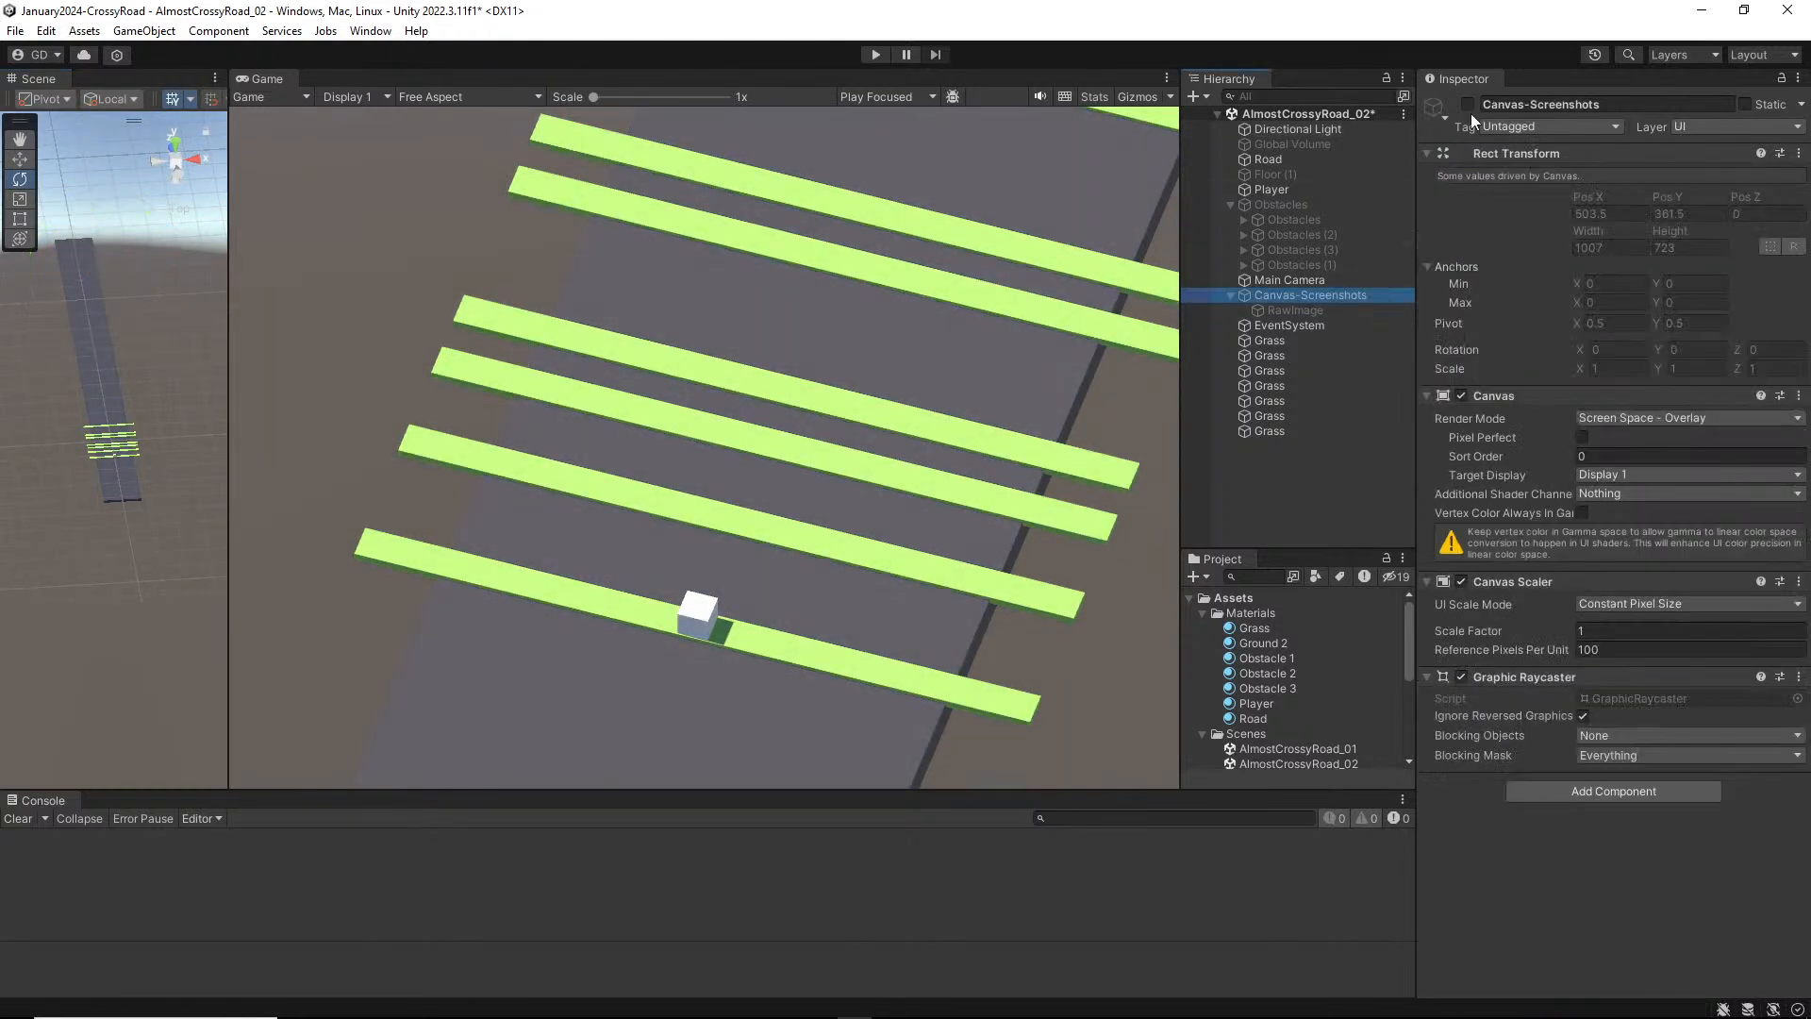
{"action": "left_click", "coordinate": [1468, 105]}
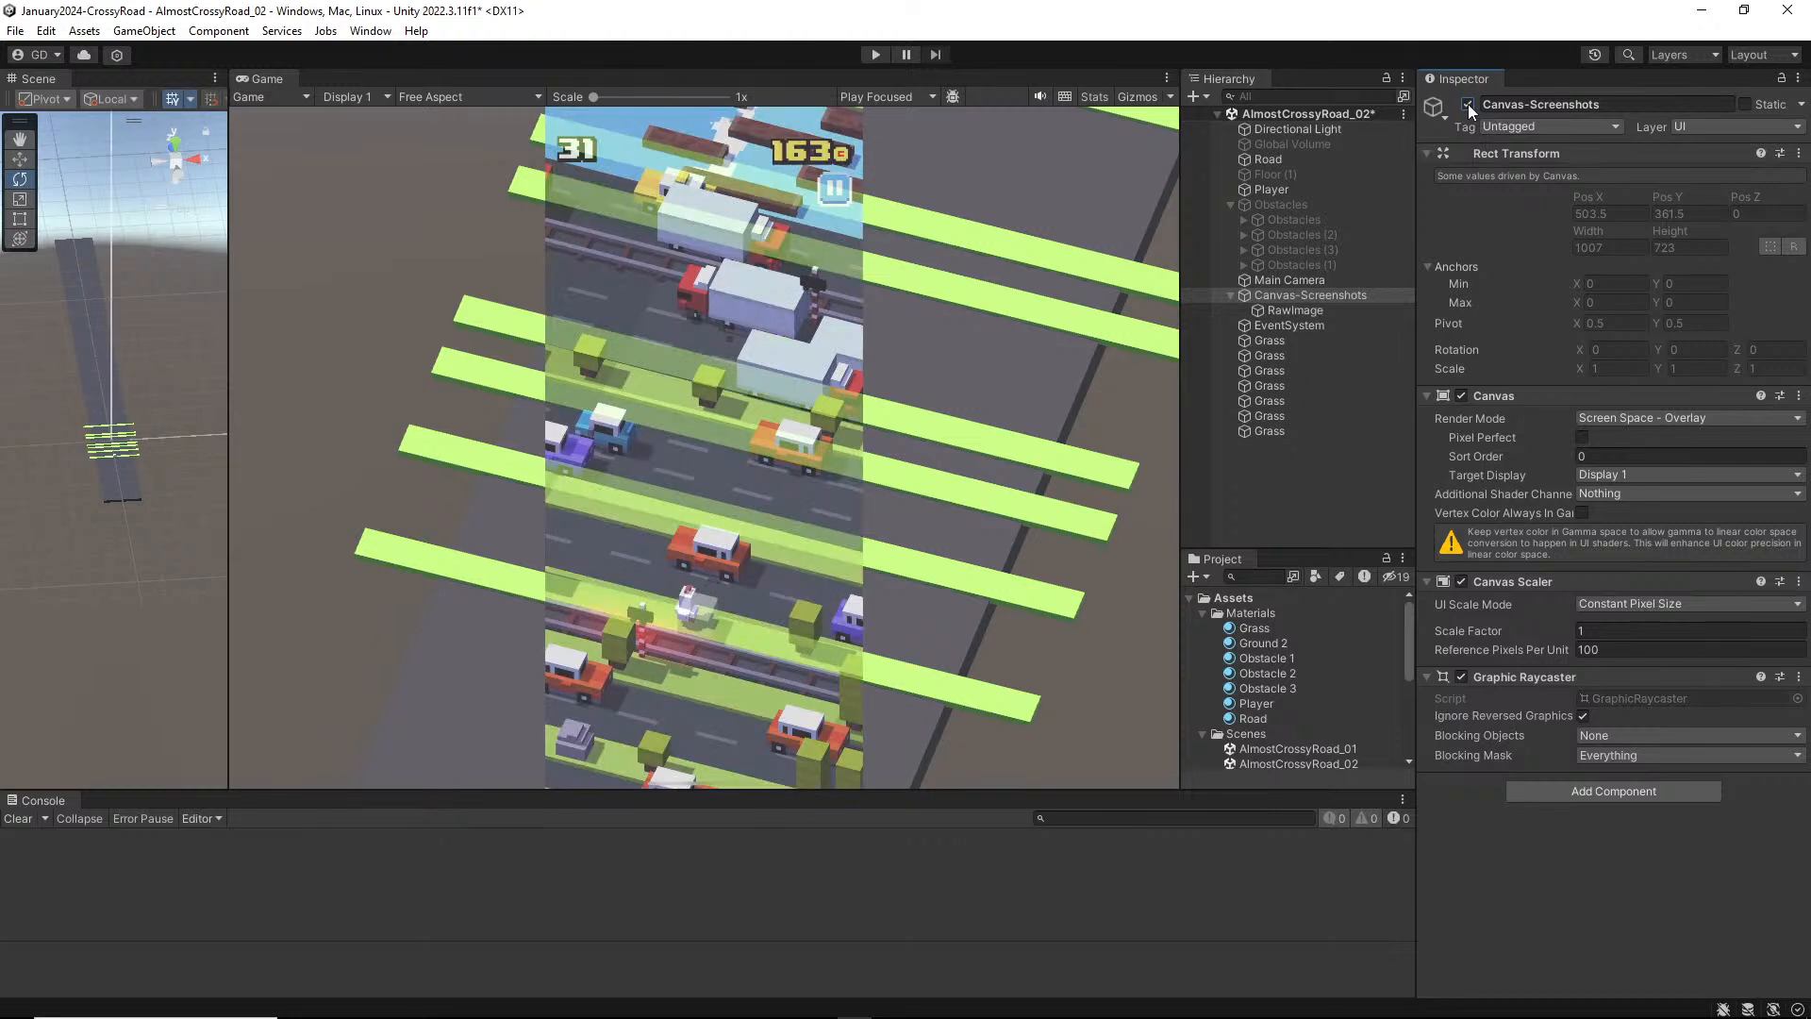
{"action": "left_click", "coordinate": [1468, 105]}
{"action": "left_click", "coordinate": [1468, 105]}
{"action": "left_click", "coordinate": [1468, 105]}
{"action": "left_click", "coordinate": [143, 557]}
{"action": "left_click_drag", "start_coordinate": [144, 557], "coordinate": [1744, 571], "text": "alt"}
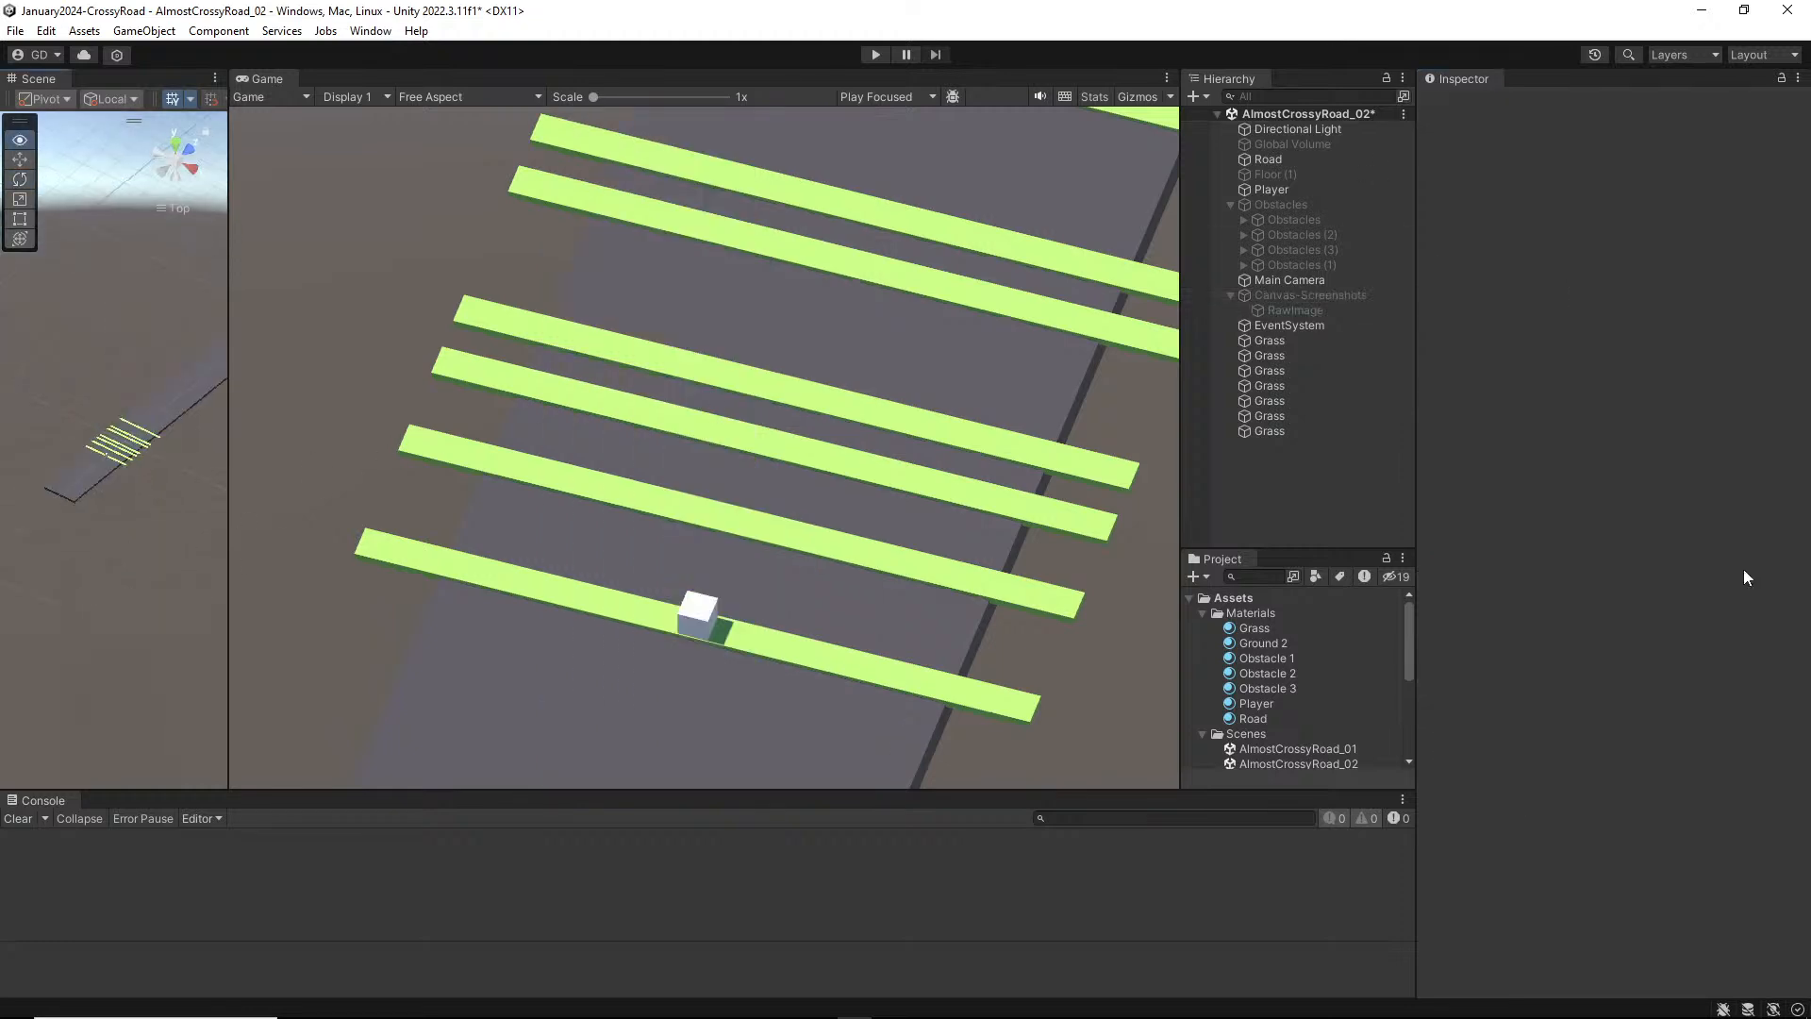
Step: Move the Directional Light from the middle of the road back towards the grass strips
{"action": "left_click", "coordinate": [1320, 134]}
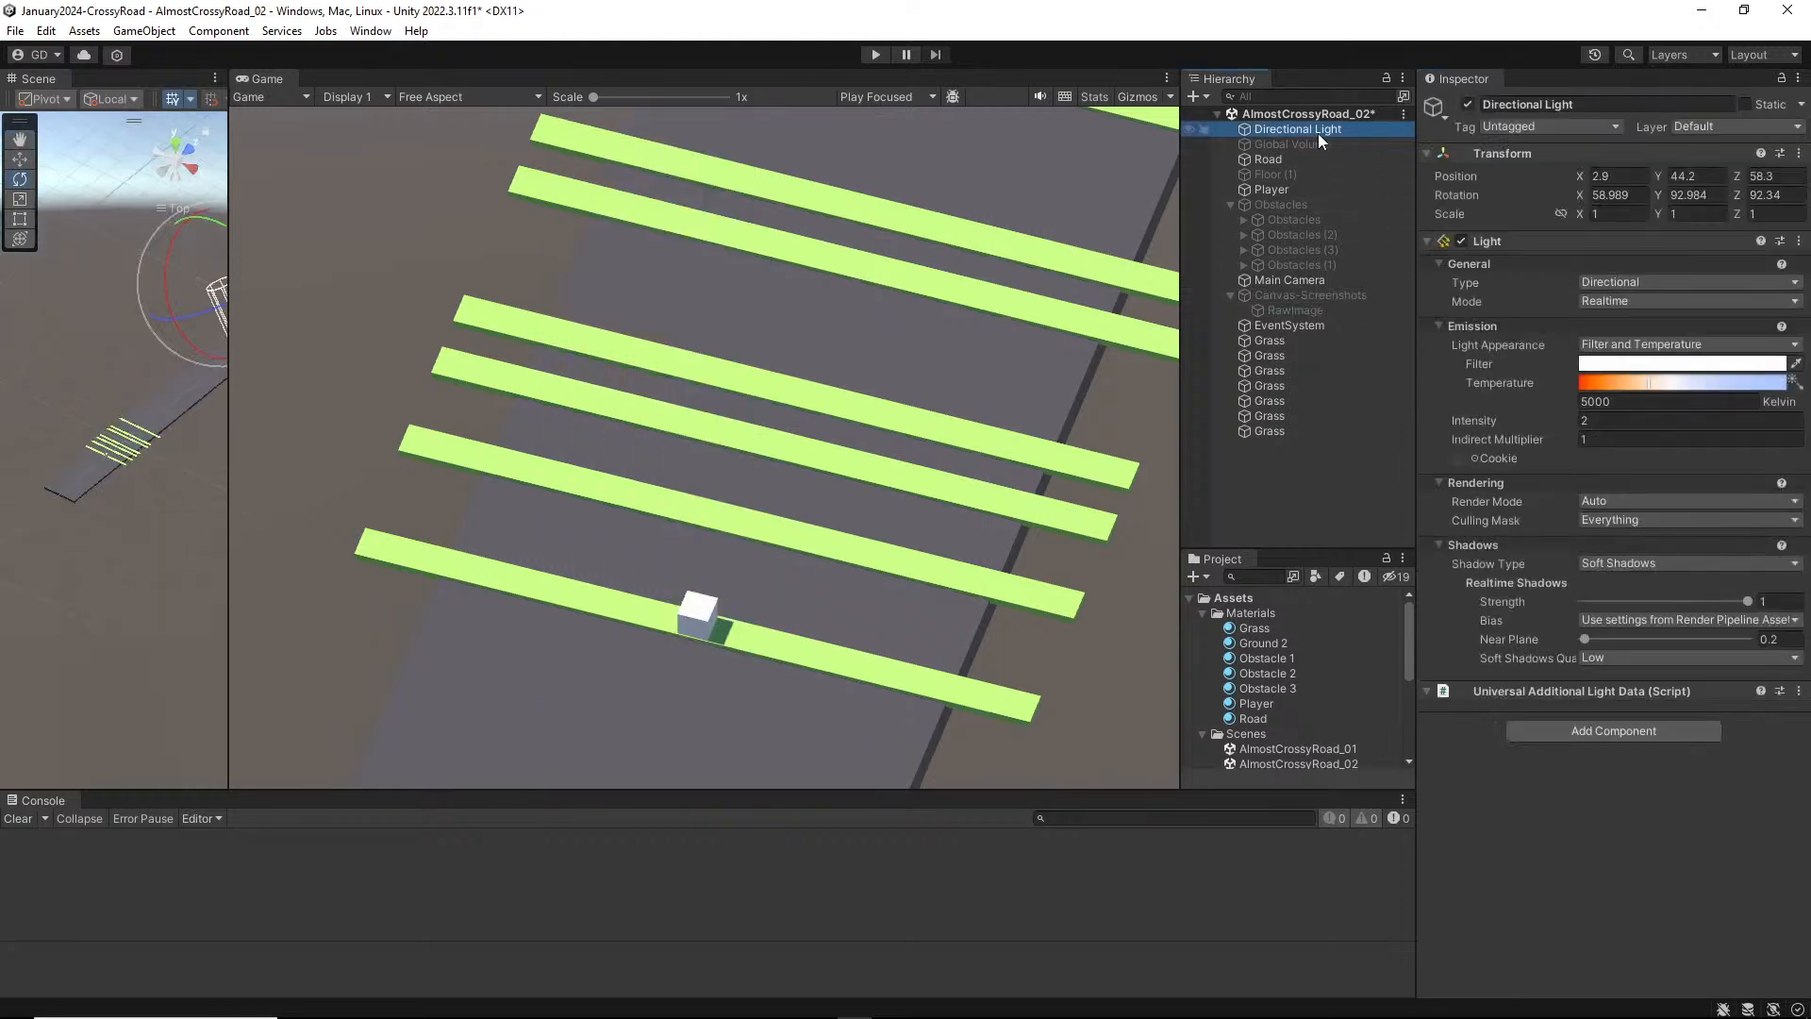
{"action": "key", "text": "f"}
{"action": "scroll", "coordinate": [109, 623], "scroll_direction": "down", "scroll_amount": 3}
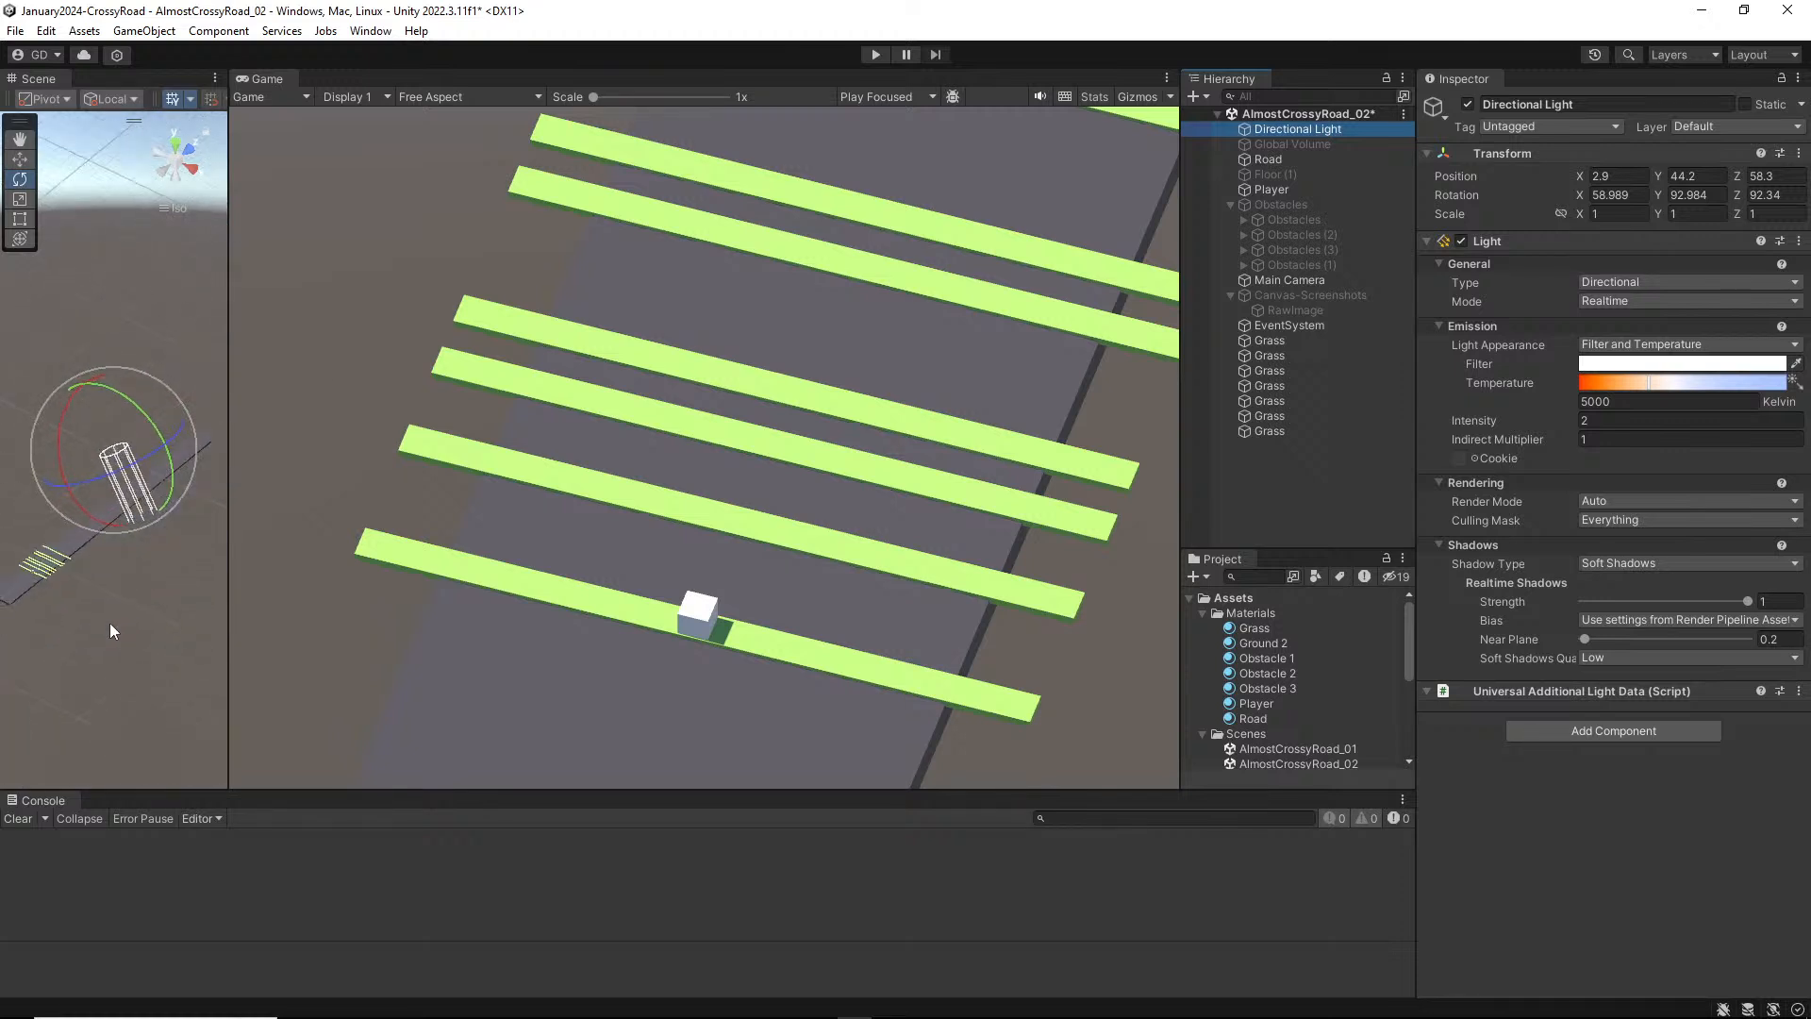
{"action": "left_click_drag", "start_coordinate": [110, 631], "coordinate": [183, 701], "text": "alt"}
{"action": "key", "text": "w"}
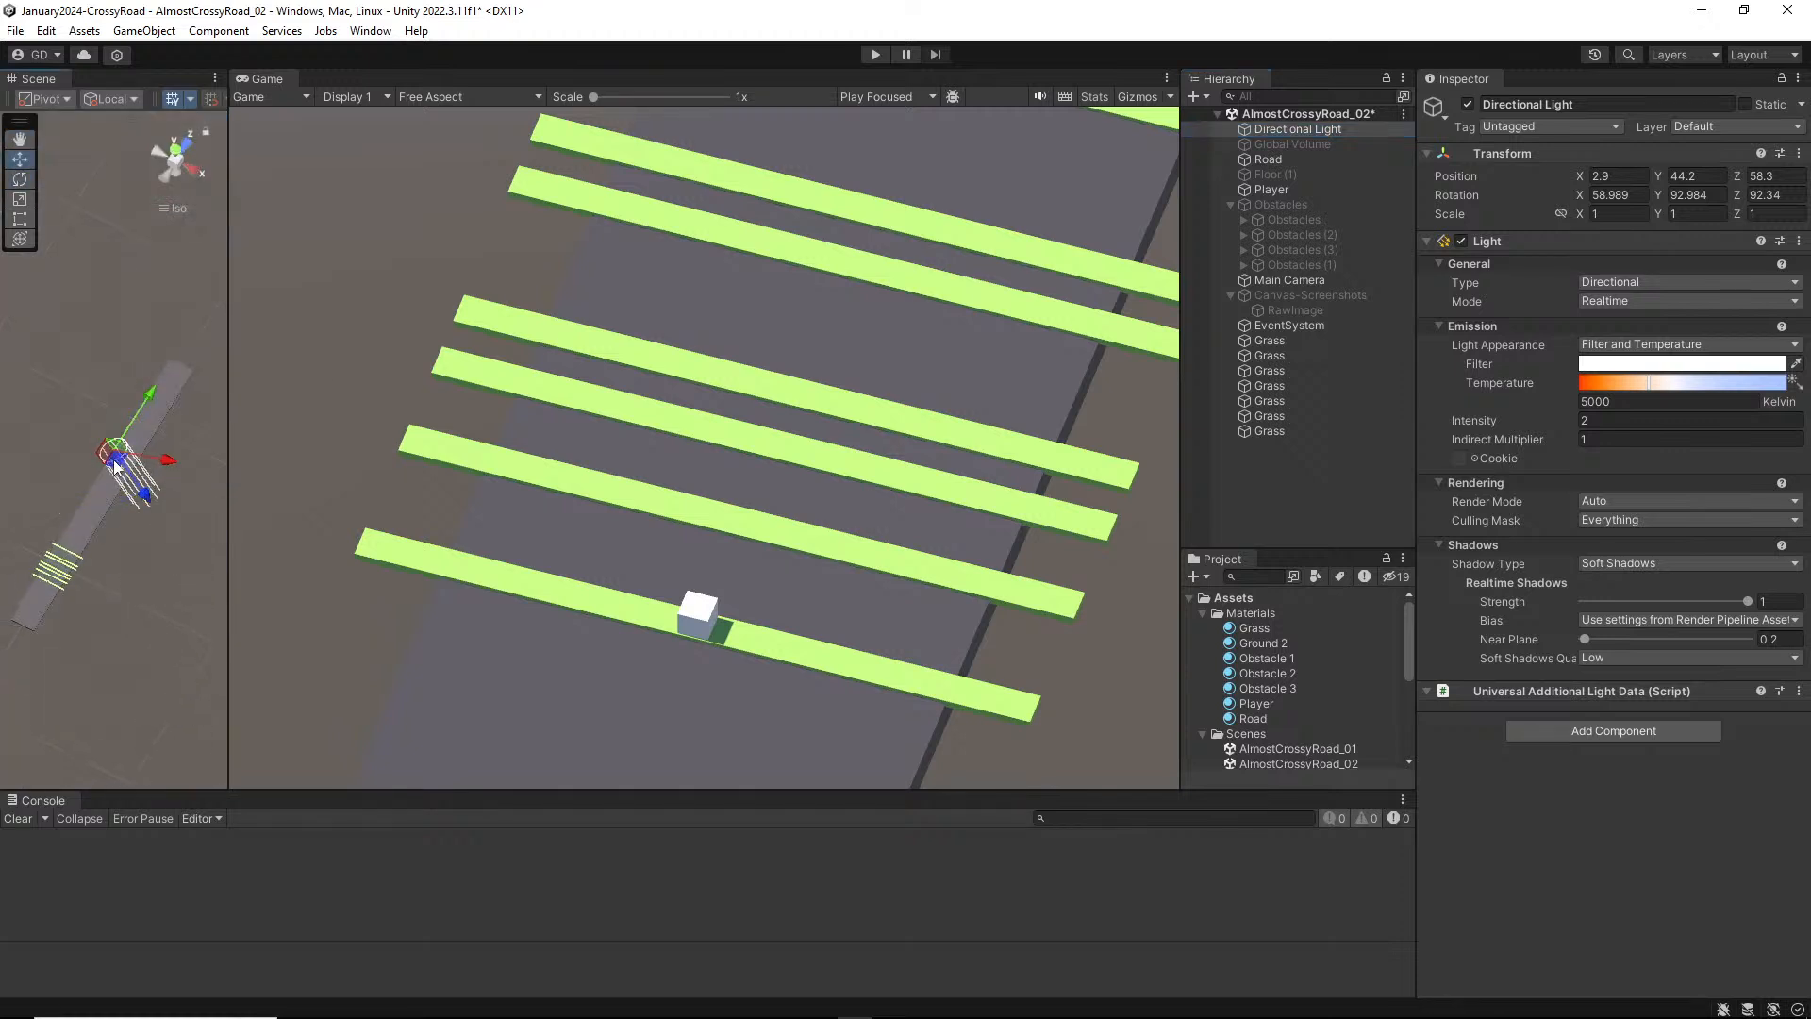
{"action": "left_click_drag", "start_coordinate": [115, 464], "coordinate": [26, 534]}
{"action": "left_click_drag", "start_coordinate": [64, 615], "coordinate": [112, 413], "text": "alt"}
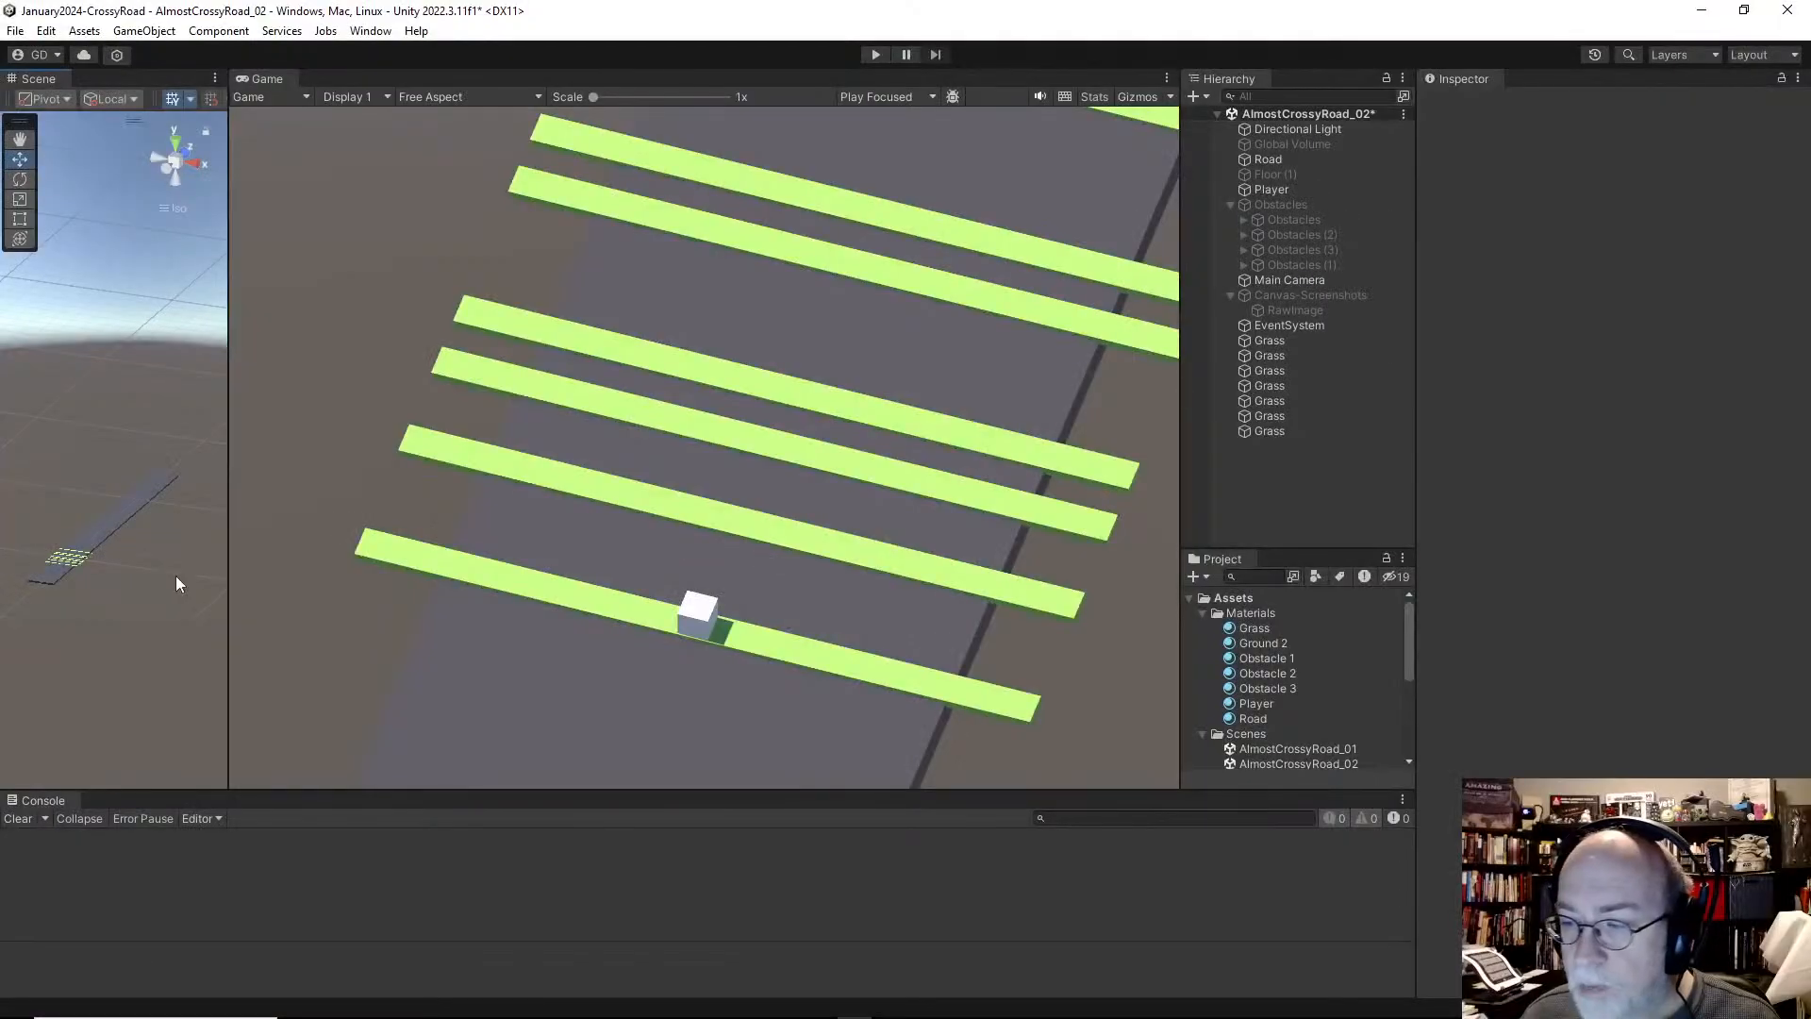
{"action": "key", "text": "alt+Tab"}
{"action": "key", "text": "alt+Tab"}
{"action": "key", "text": "alt+Tab"}
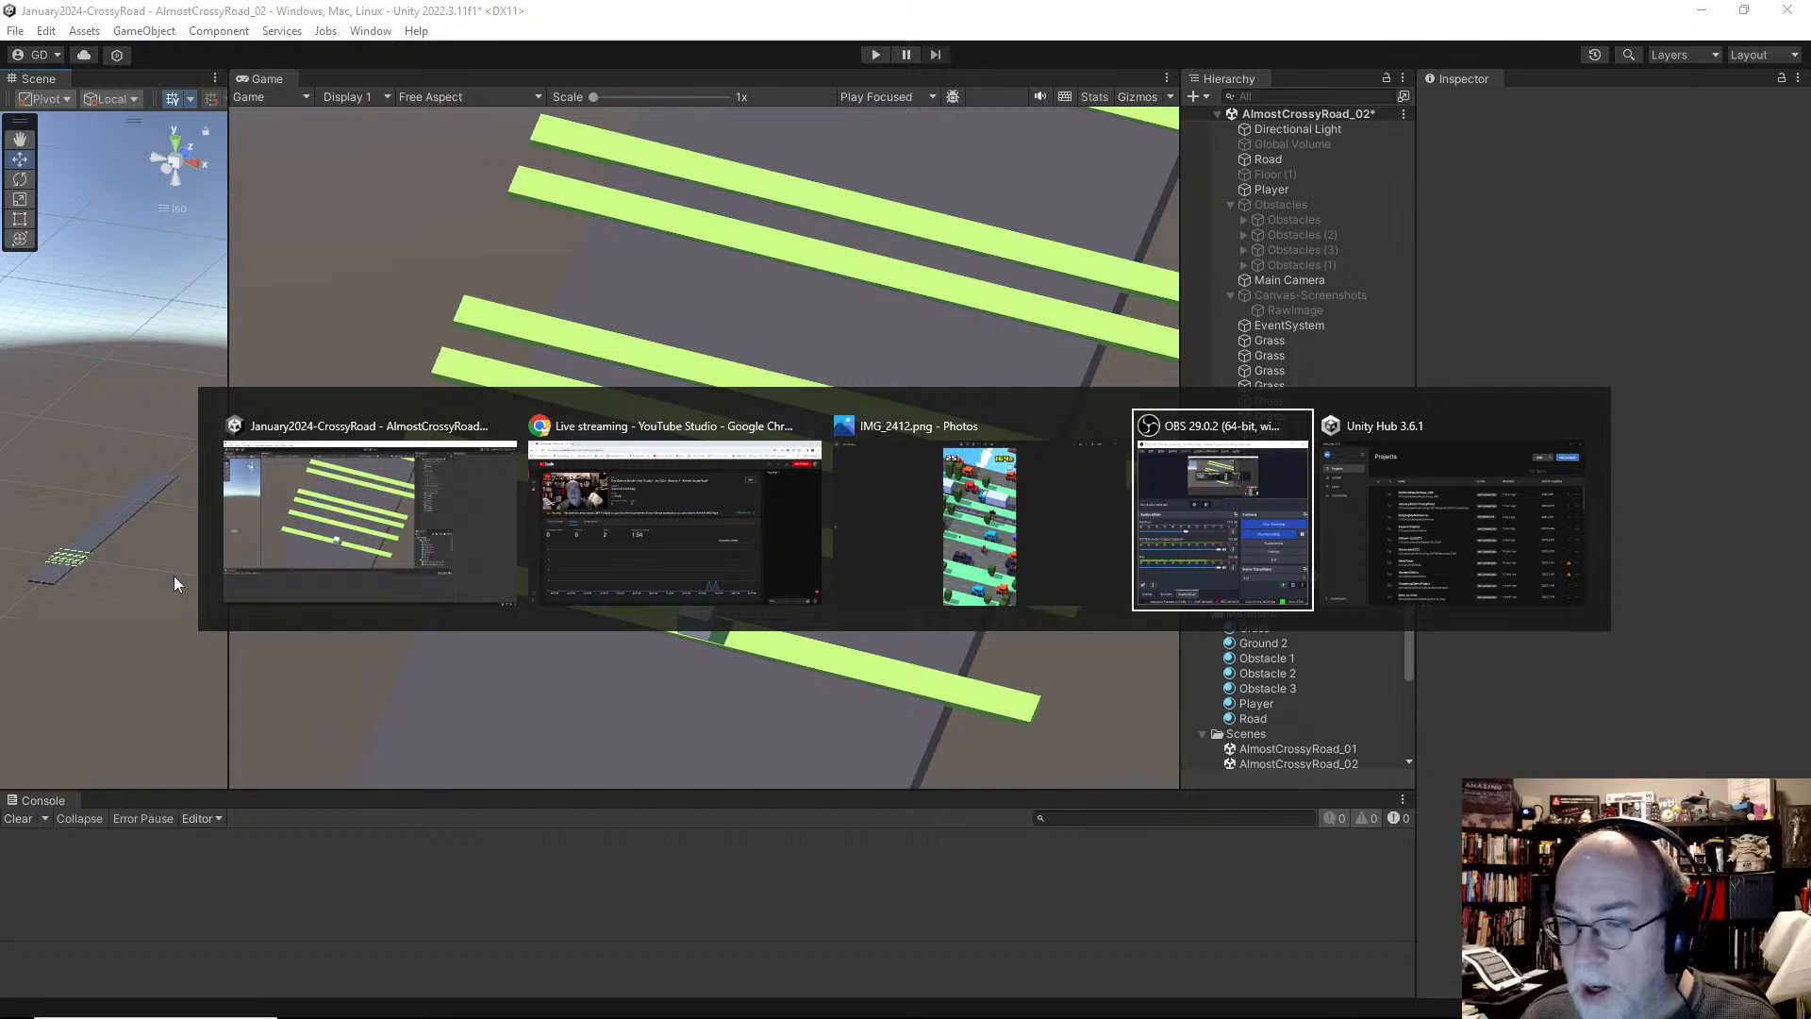
{"action": "key", "text": "alt+shift+Tab"}
{"action": "key", "text": "alt+shift+Tab"}
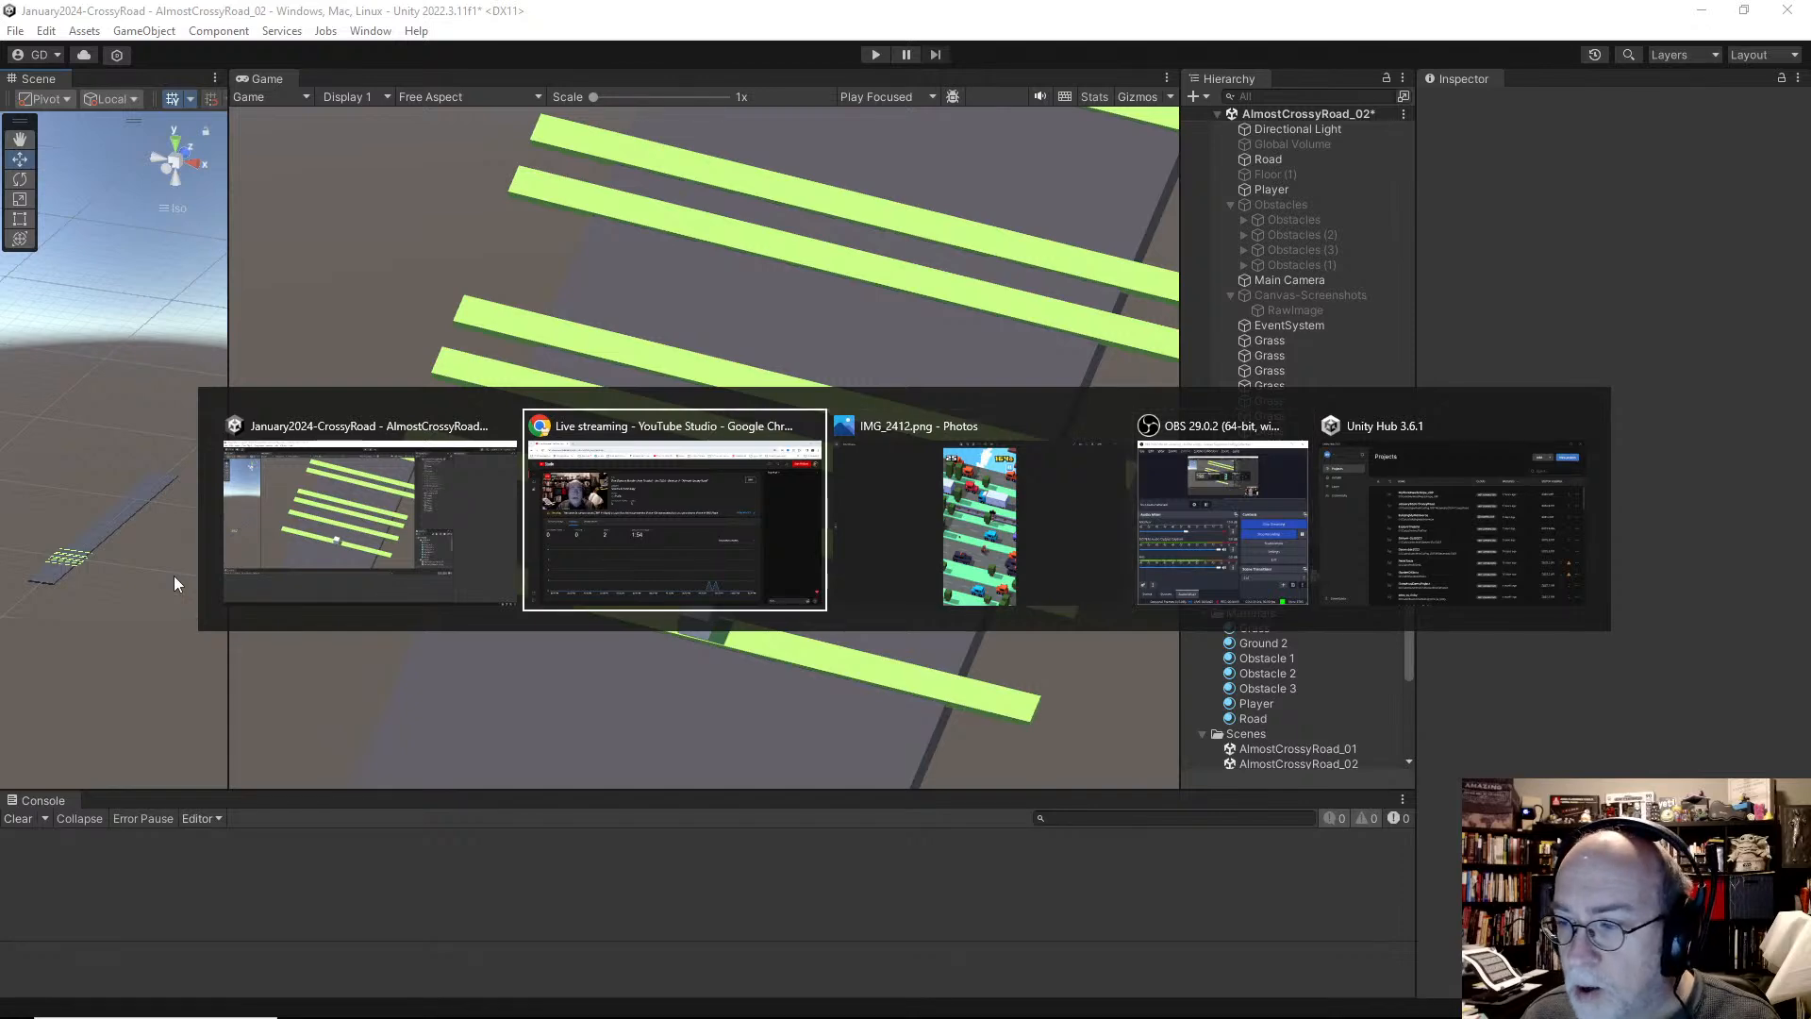
{"action": "key", "text": "alt+shift+Tab"}
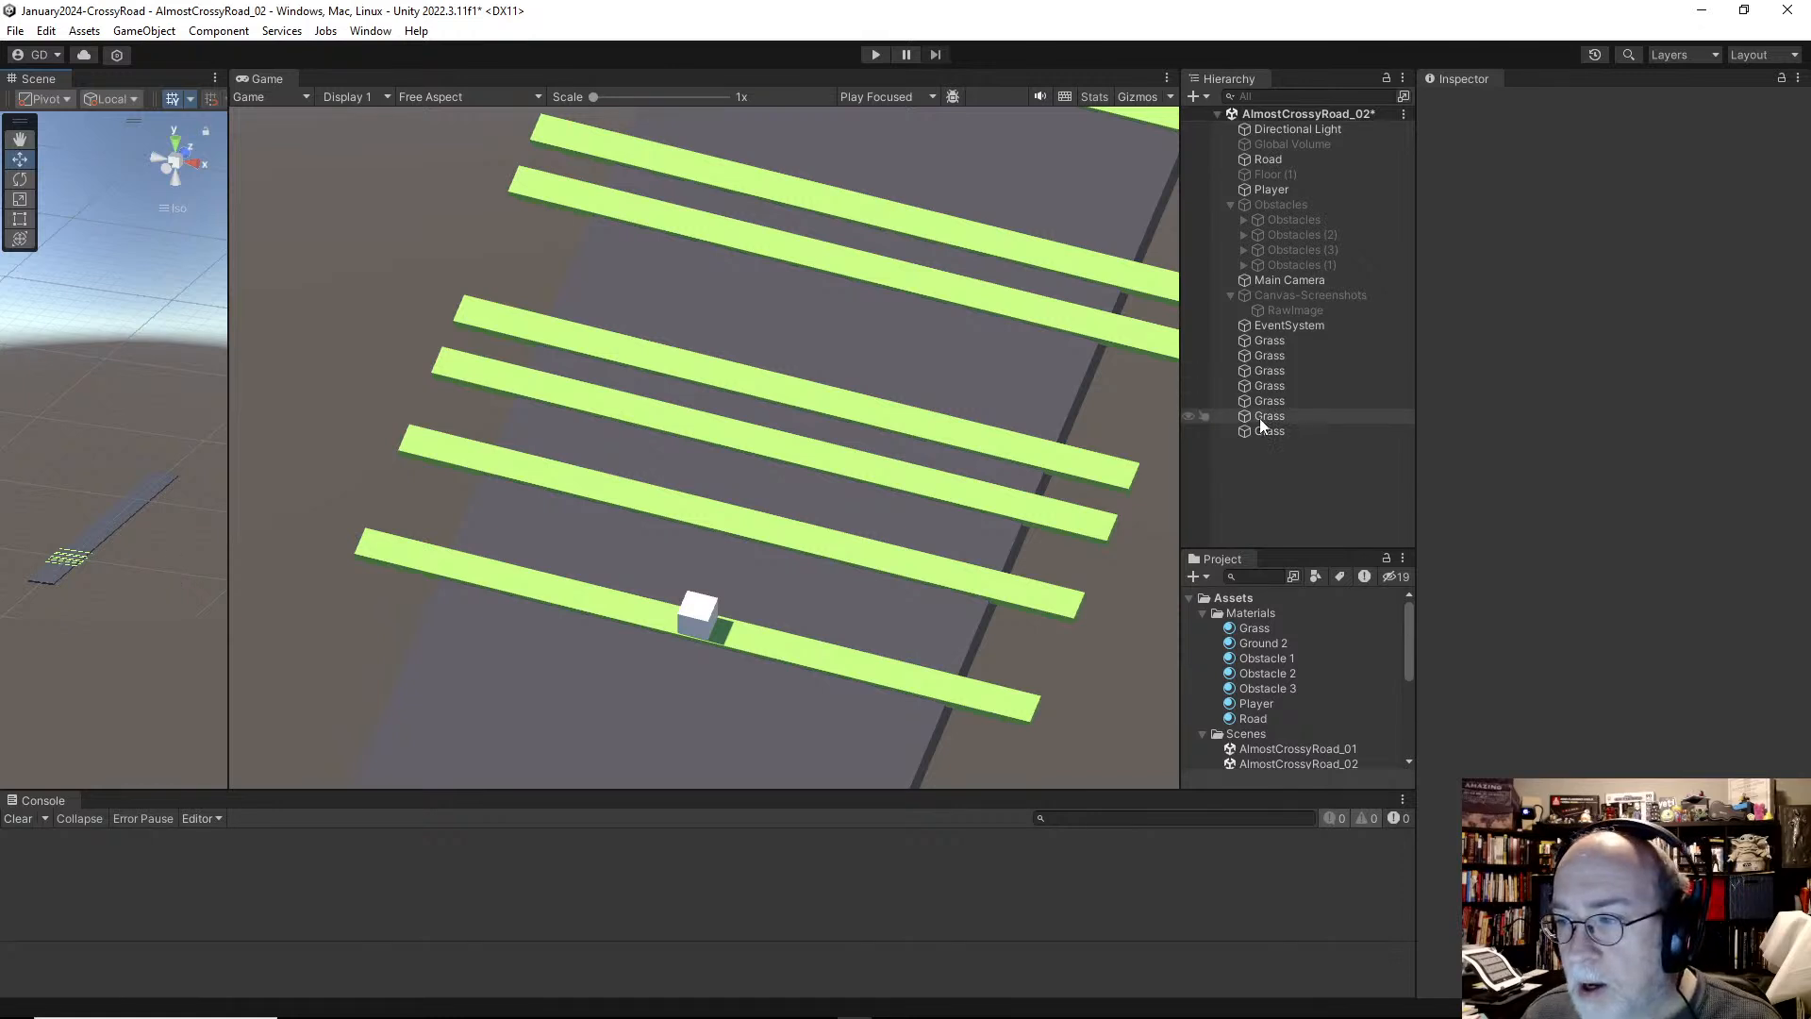
Step: Show the Canvas-Screenshots reference overlay to examine the objects on the grass strips, and hide it again
{"action": "left_click", "coordinate": [1288, 295]}
{"action": "left_click", "coordinate": [1468, 104]}
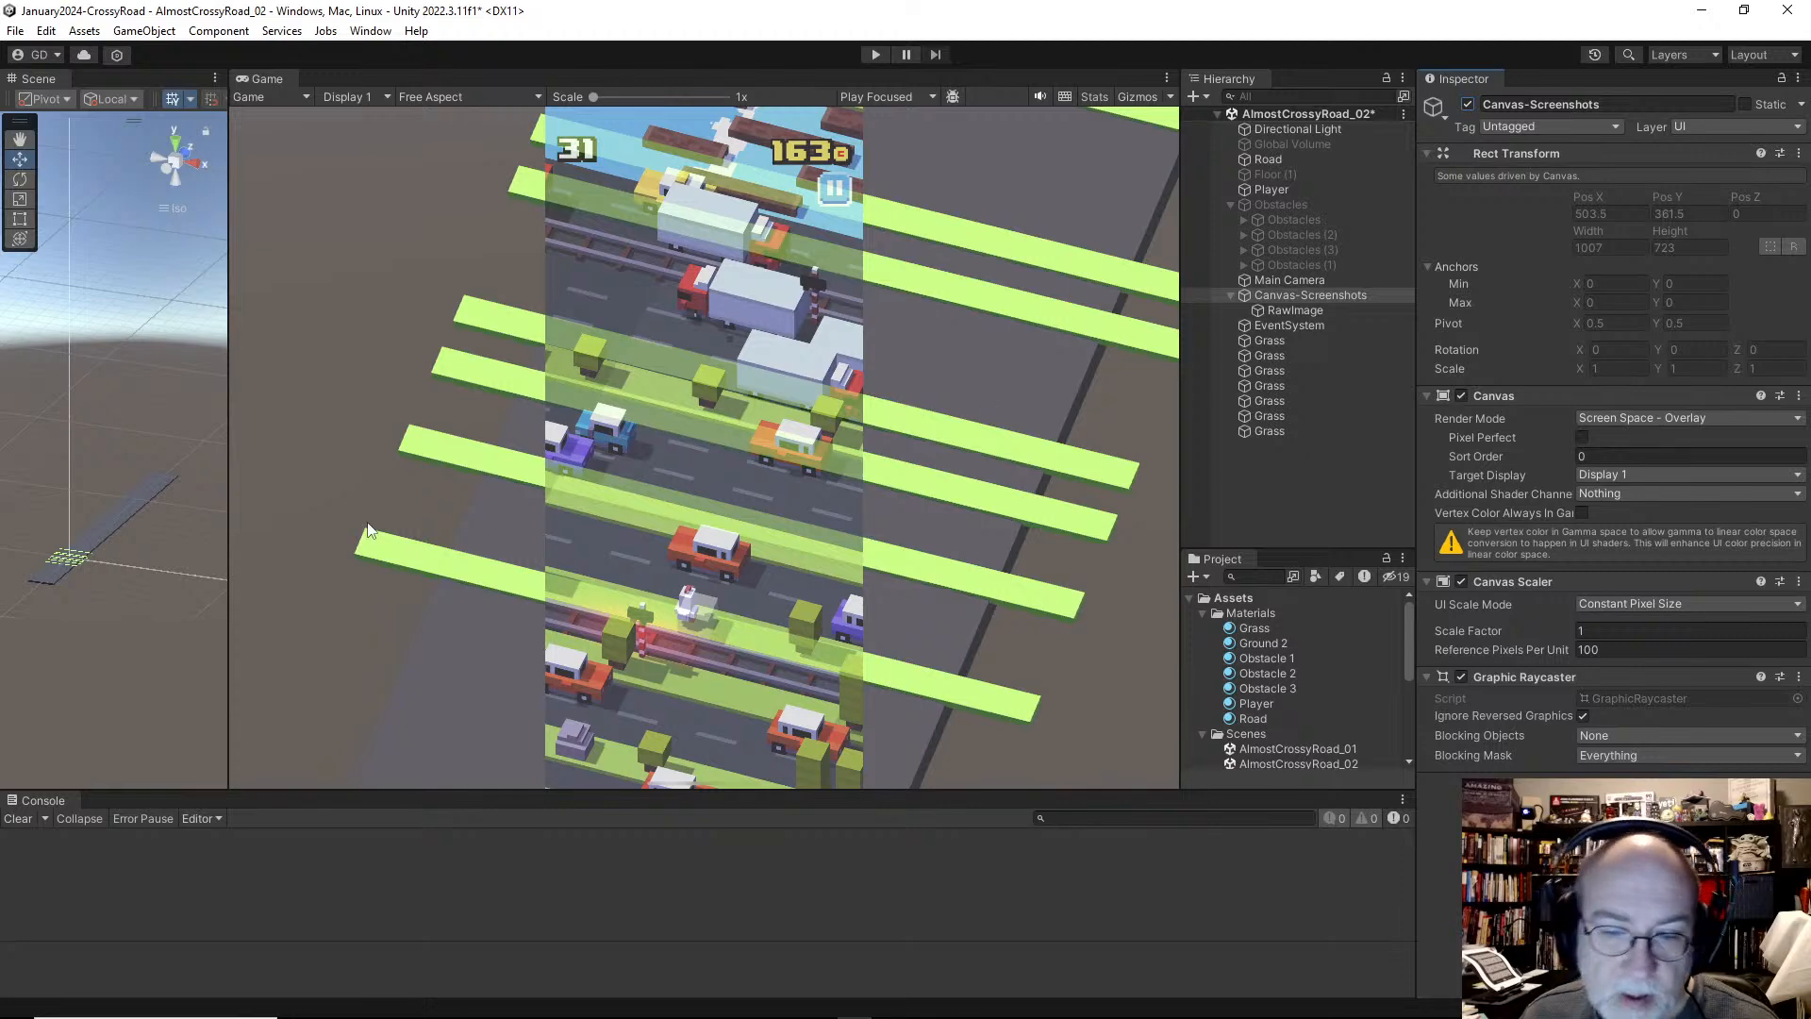
{"action": "left_click", "coordinate": [1468, 105]}
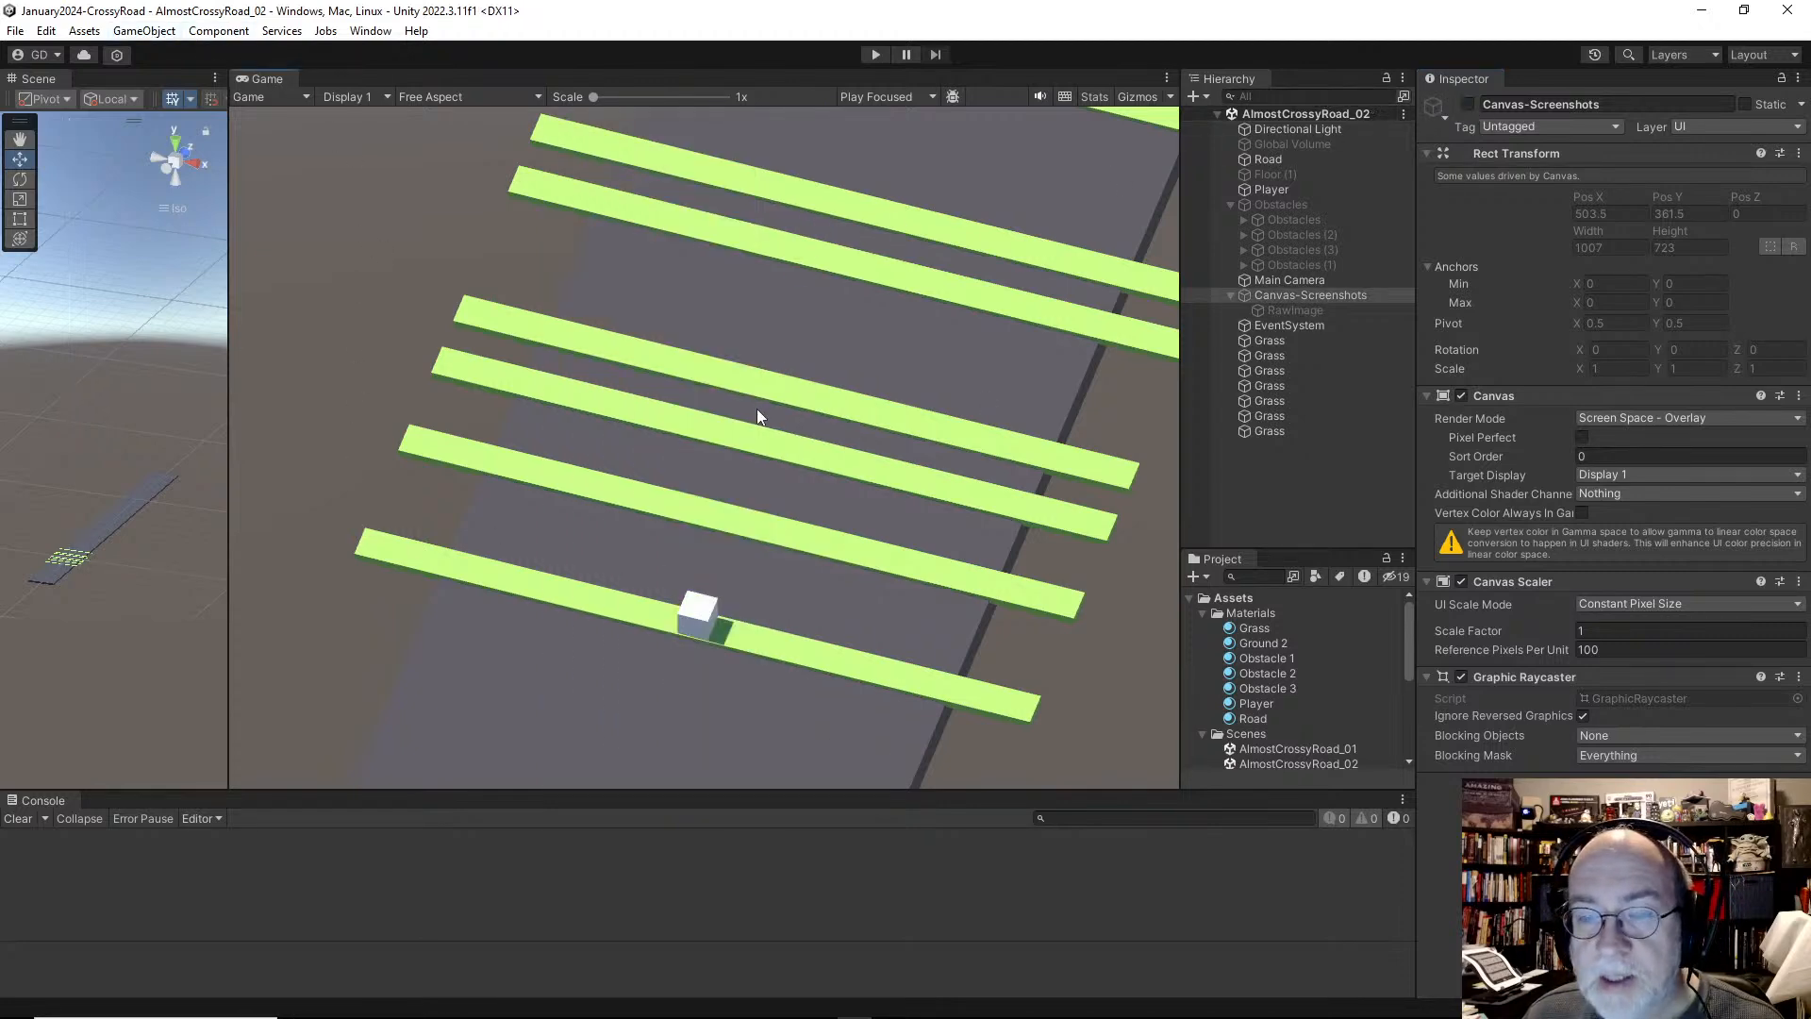
Step: Create a 3D cube and name it Tree-Green
{"action": "left_click", "coordinate": [144, 31]}
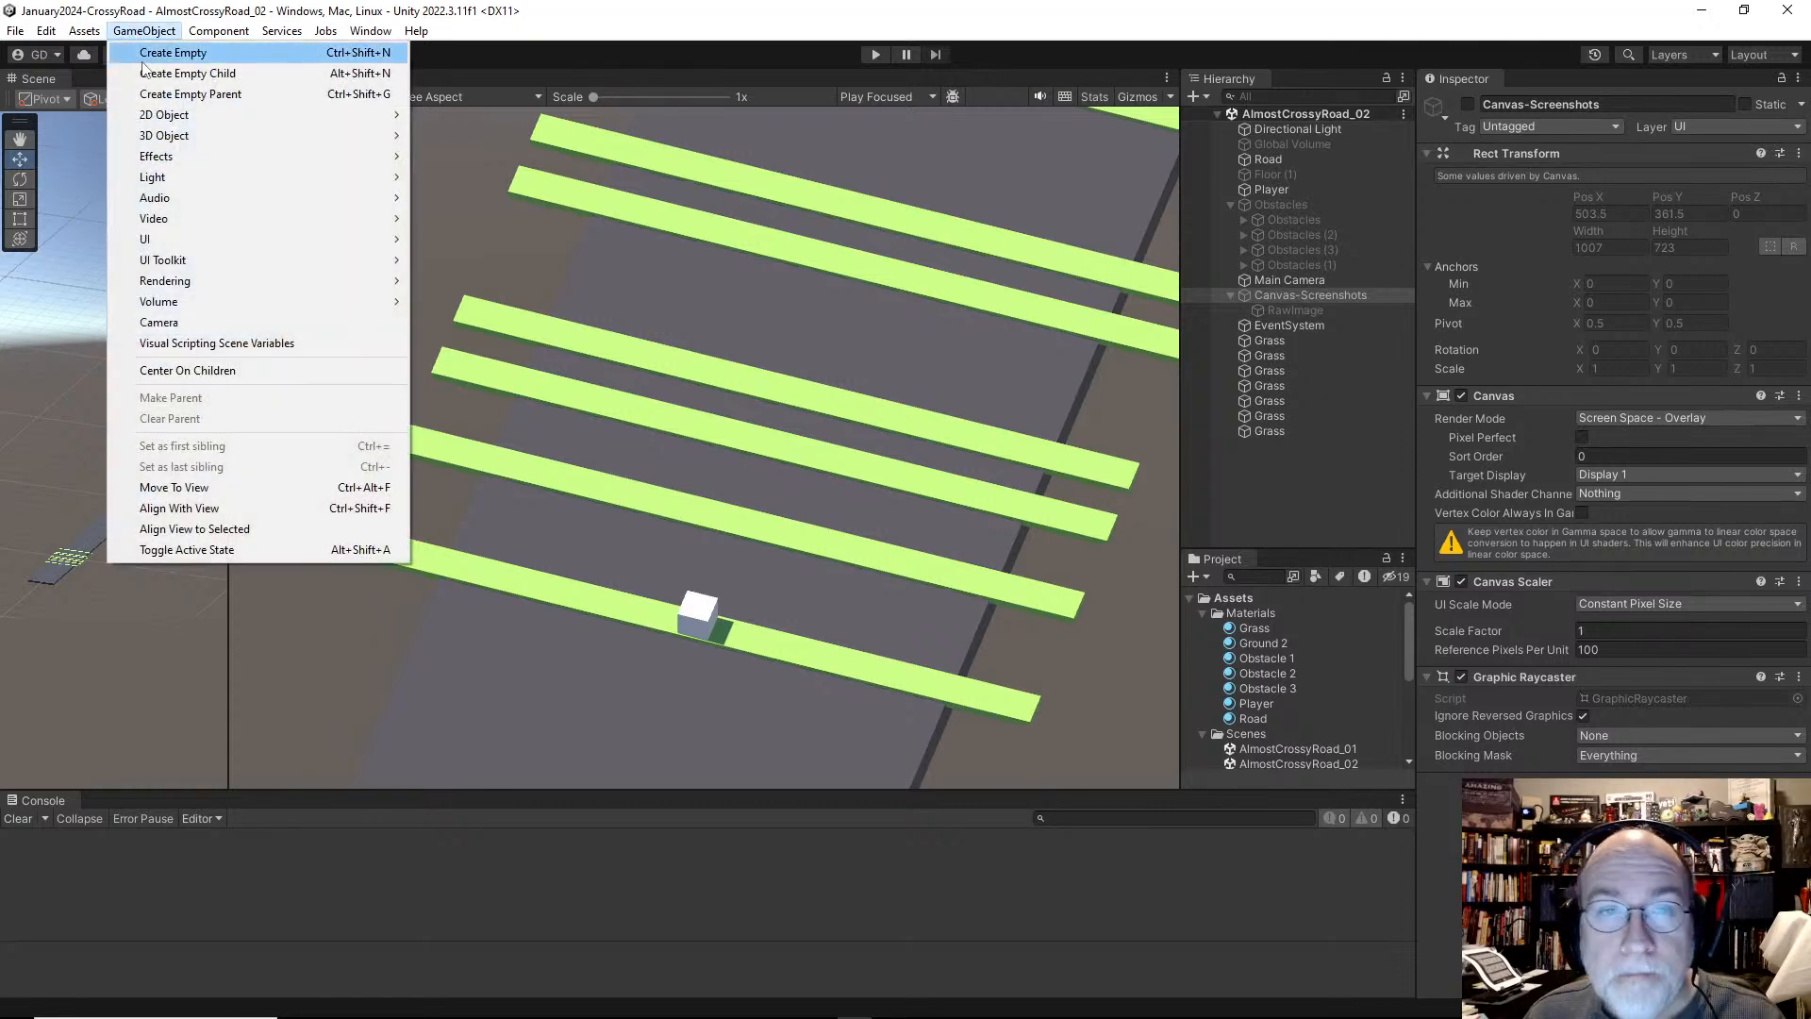
{"action": "mouse_move", "coordinate": [212, 136]}
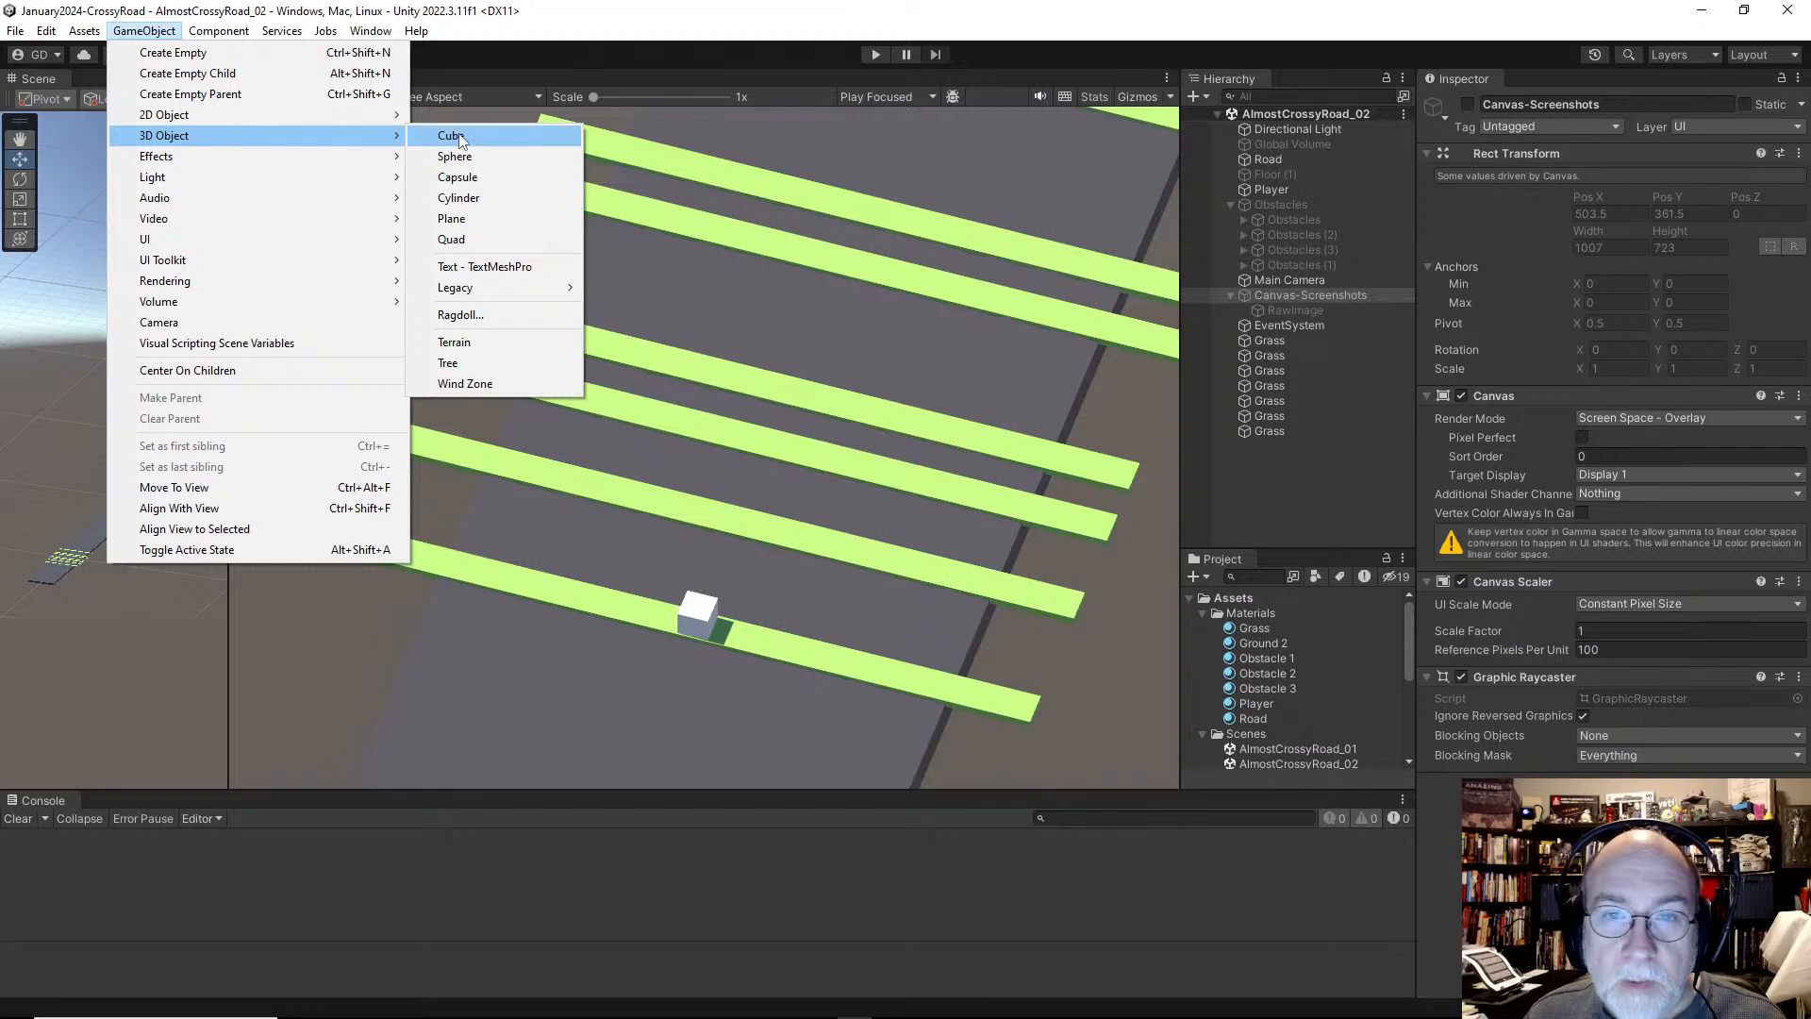
{"action": "left_click", "coordinate": [452, 136]}
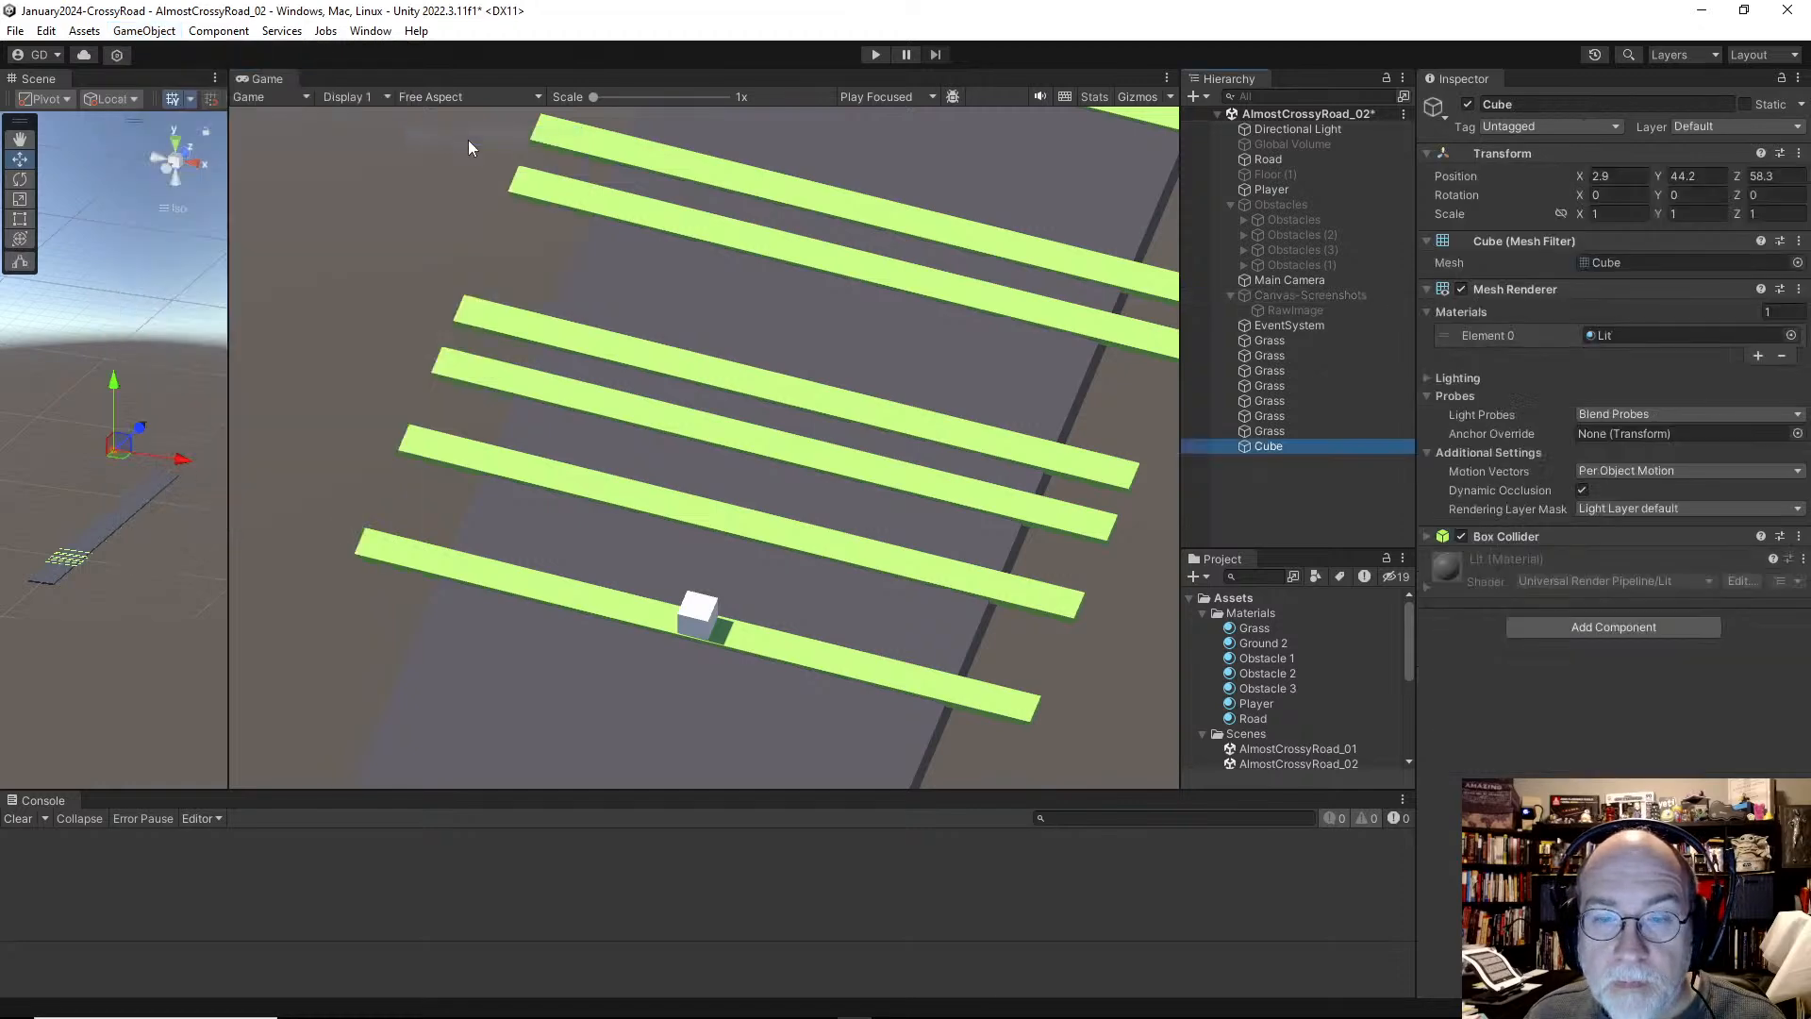
{"action": "left_click", "coordinate": [1555, 104]}
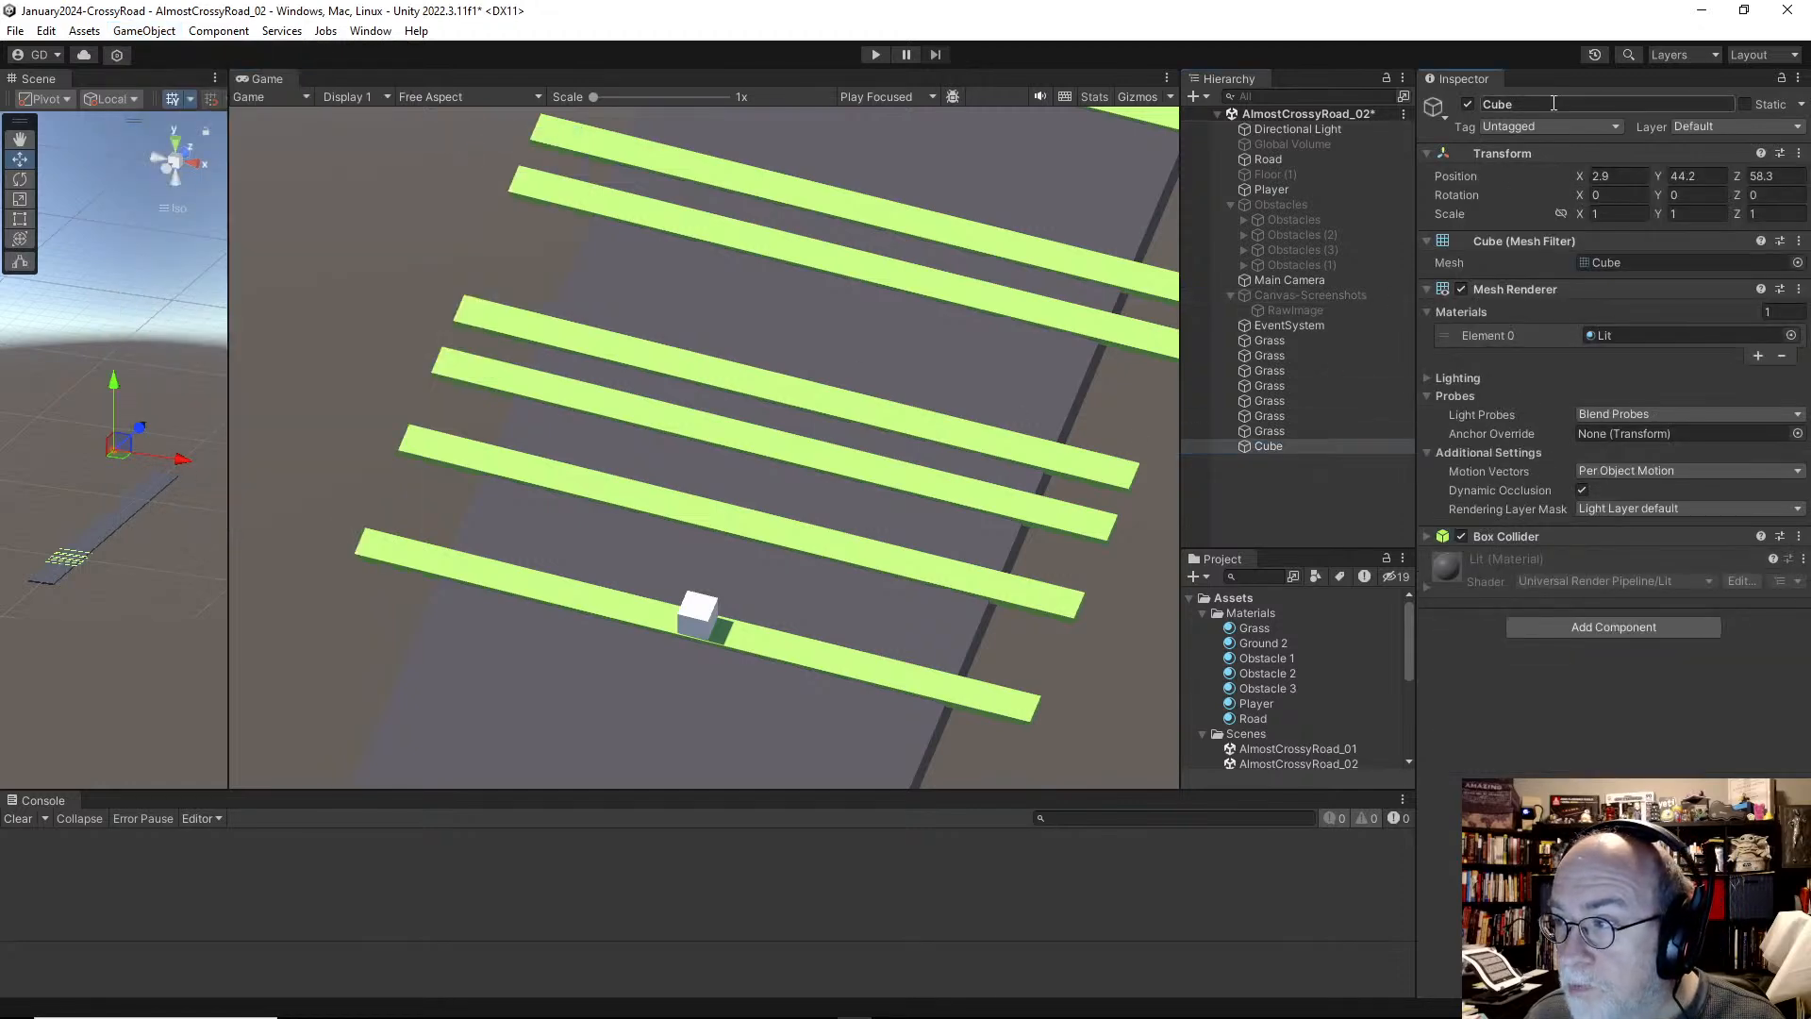
{"action": "type", "text": "Tree"}
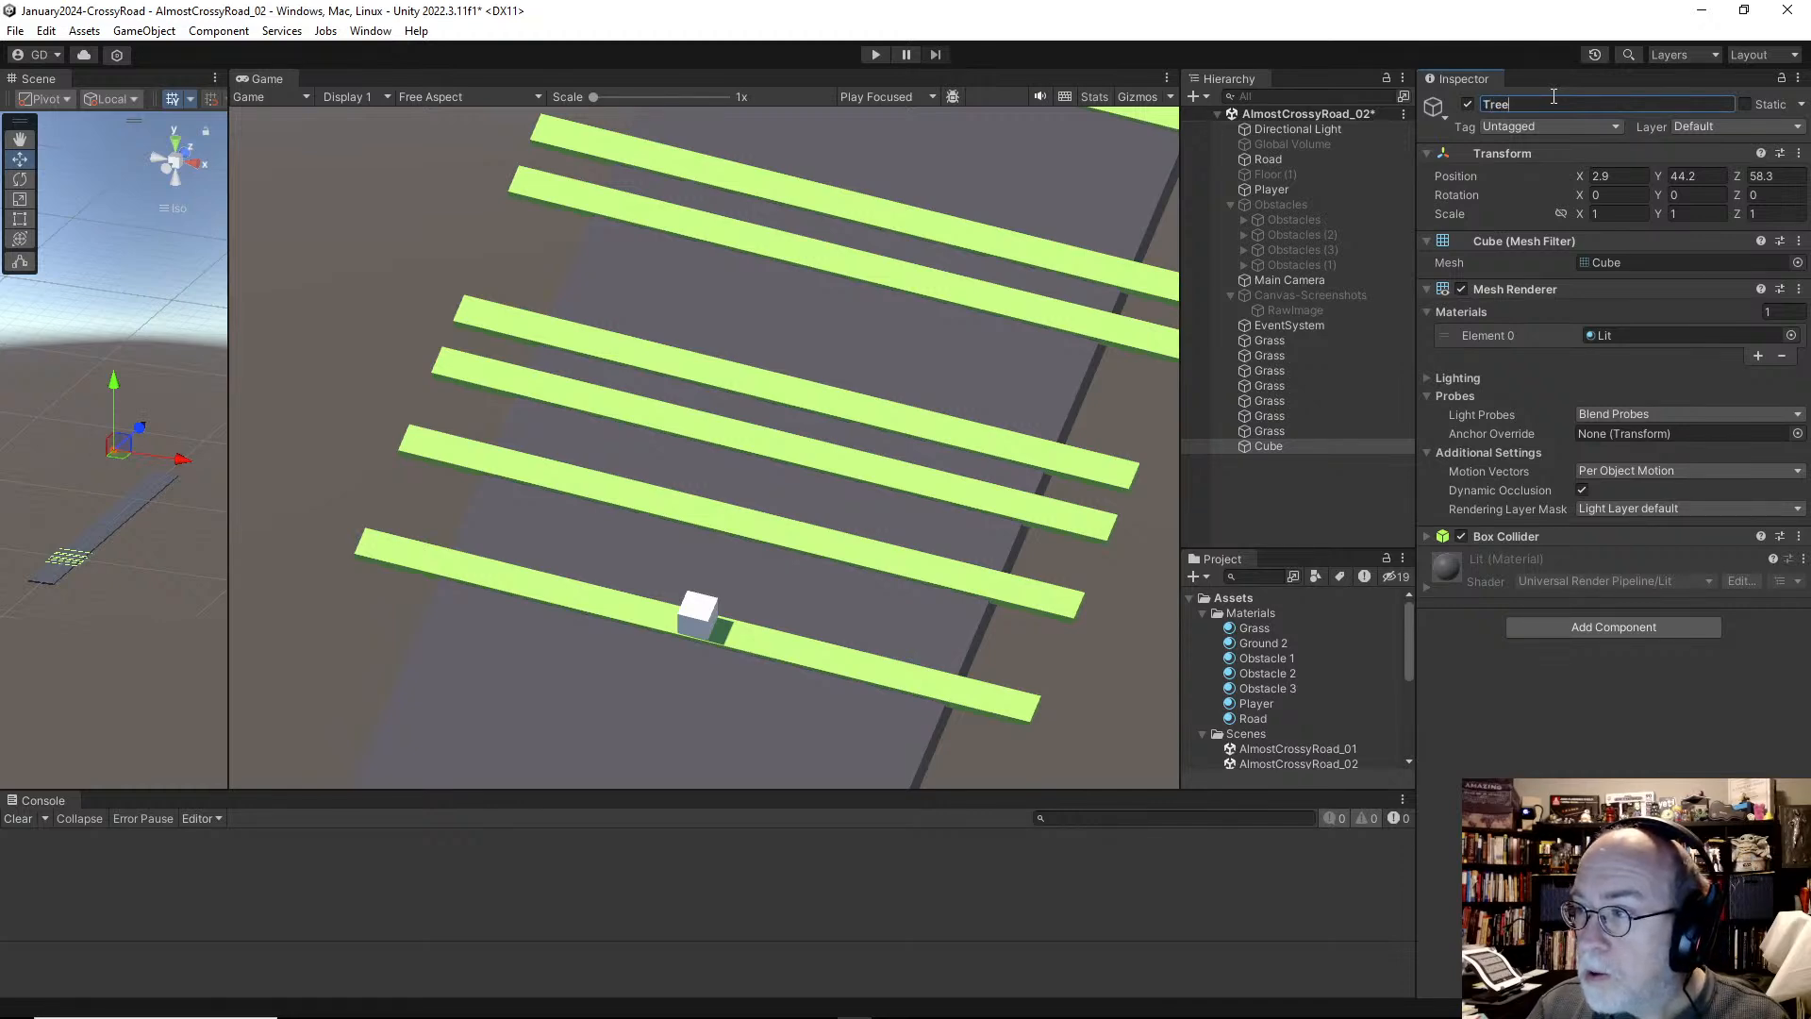
{"action": "type", "text": "-Green"}
{"action": "key", "text": "Return"}
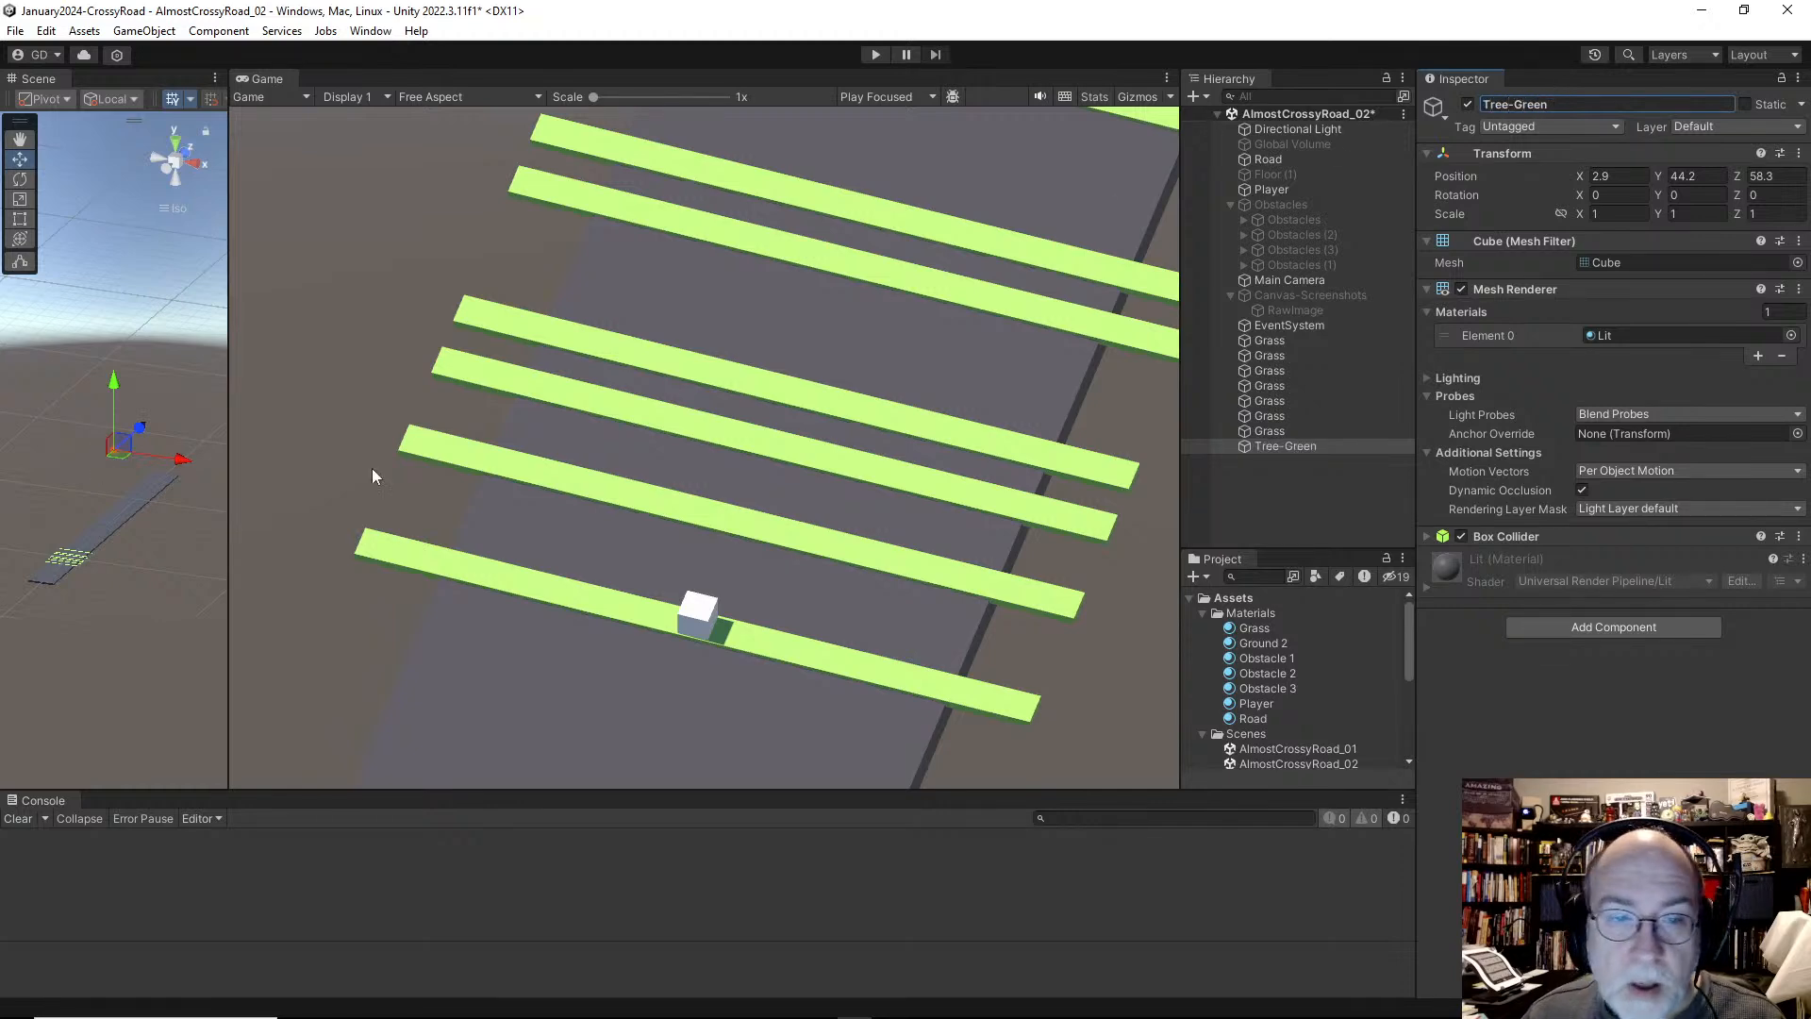
Step: Reset the Tree-Green position to 0, 0, 0 and raise it above the road to about Y 1.29
{"action": "key", "text": "f"}
{"action": "left_click", "coordinate": [1604, 177]}
{"action": "type", "text": "0"}
{"action": "key", "text": "Tab"}
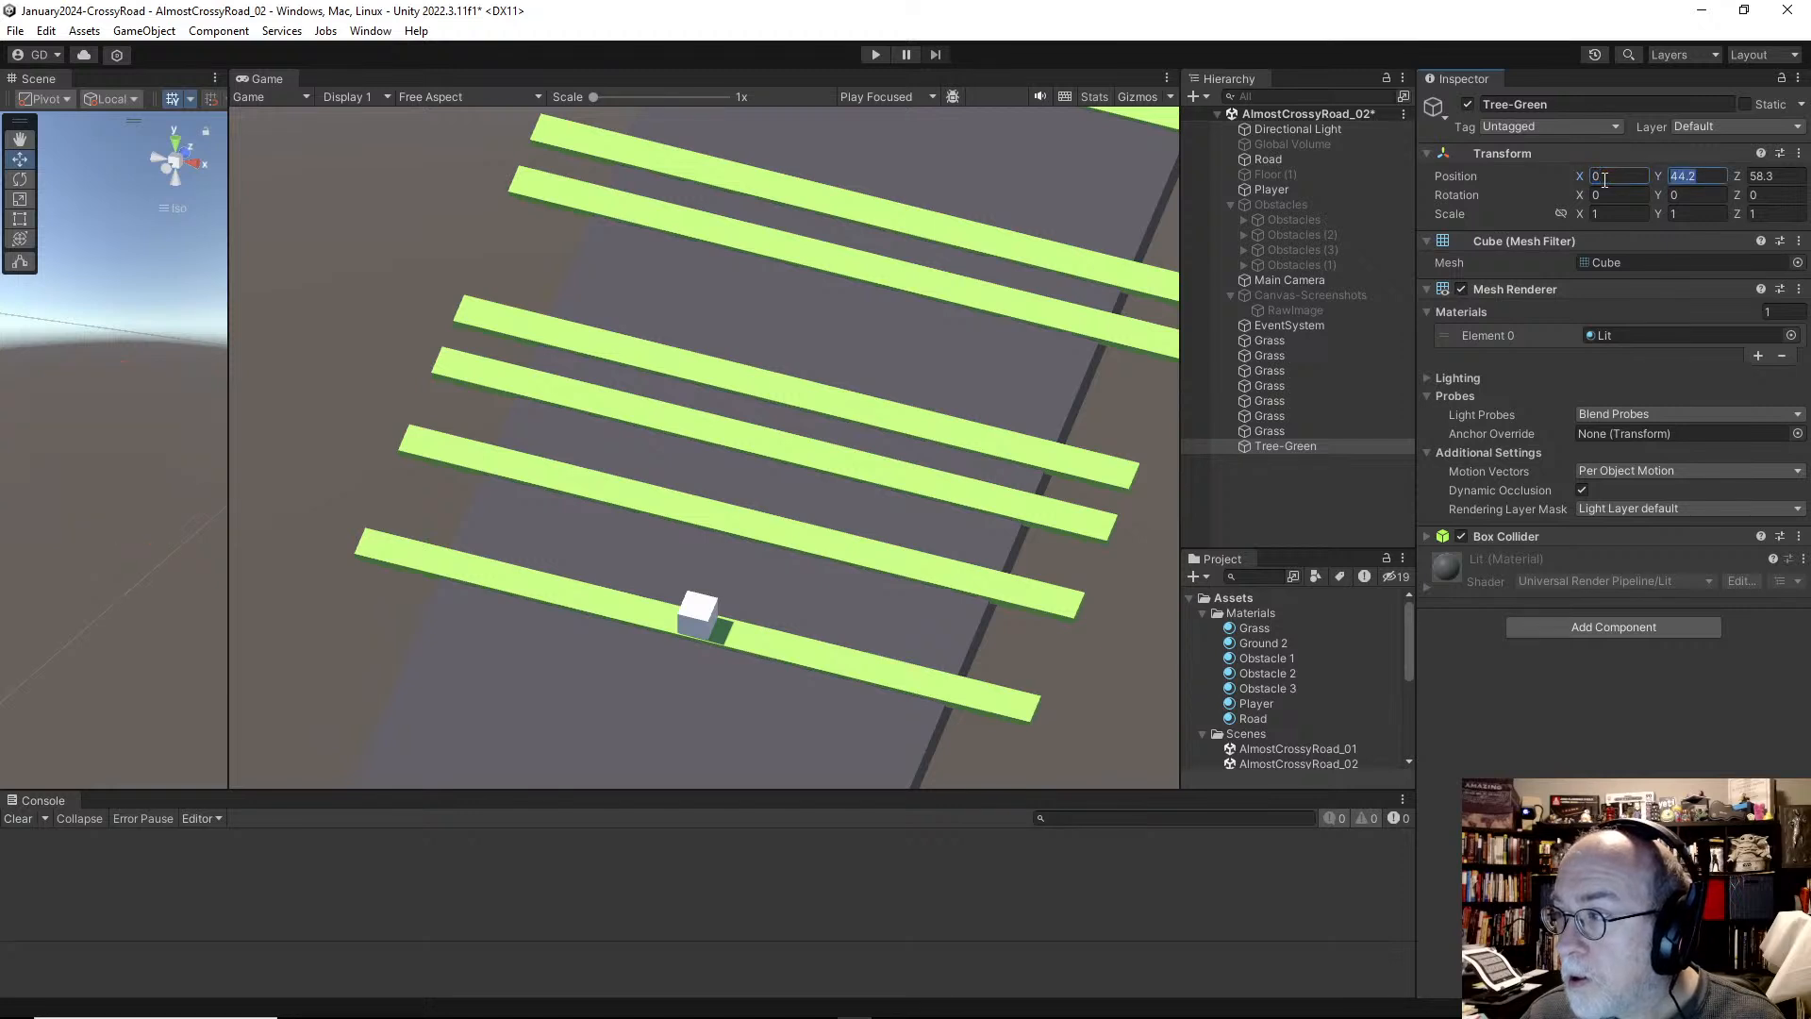
{"action": "type", "text": "0"}
{"action": "key", "text": "Tab"}
{"action": "type", "text": "0"}
{"action": "key", "text": "Tab"}
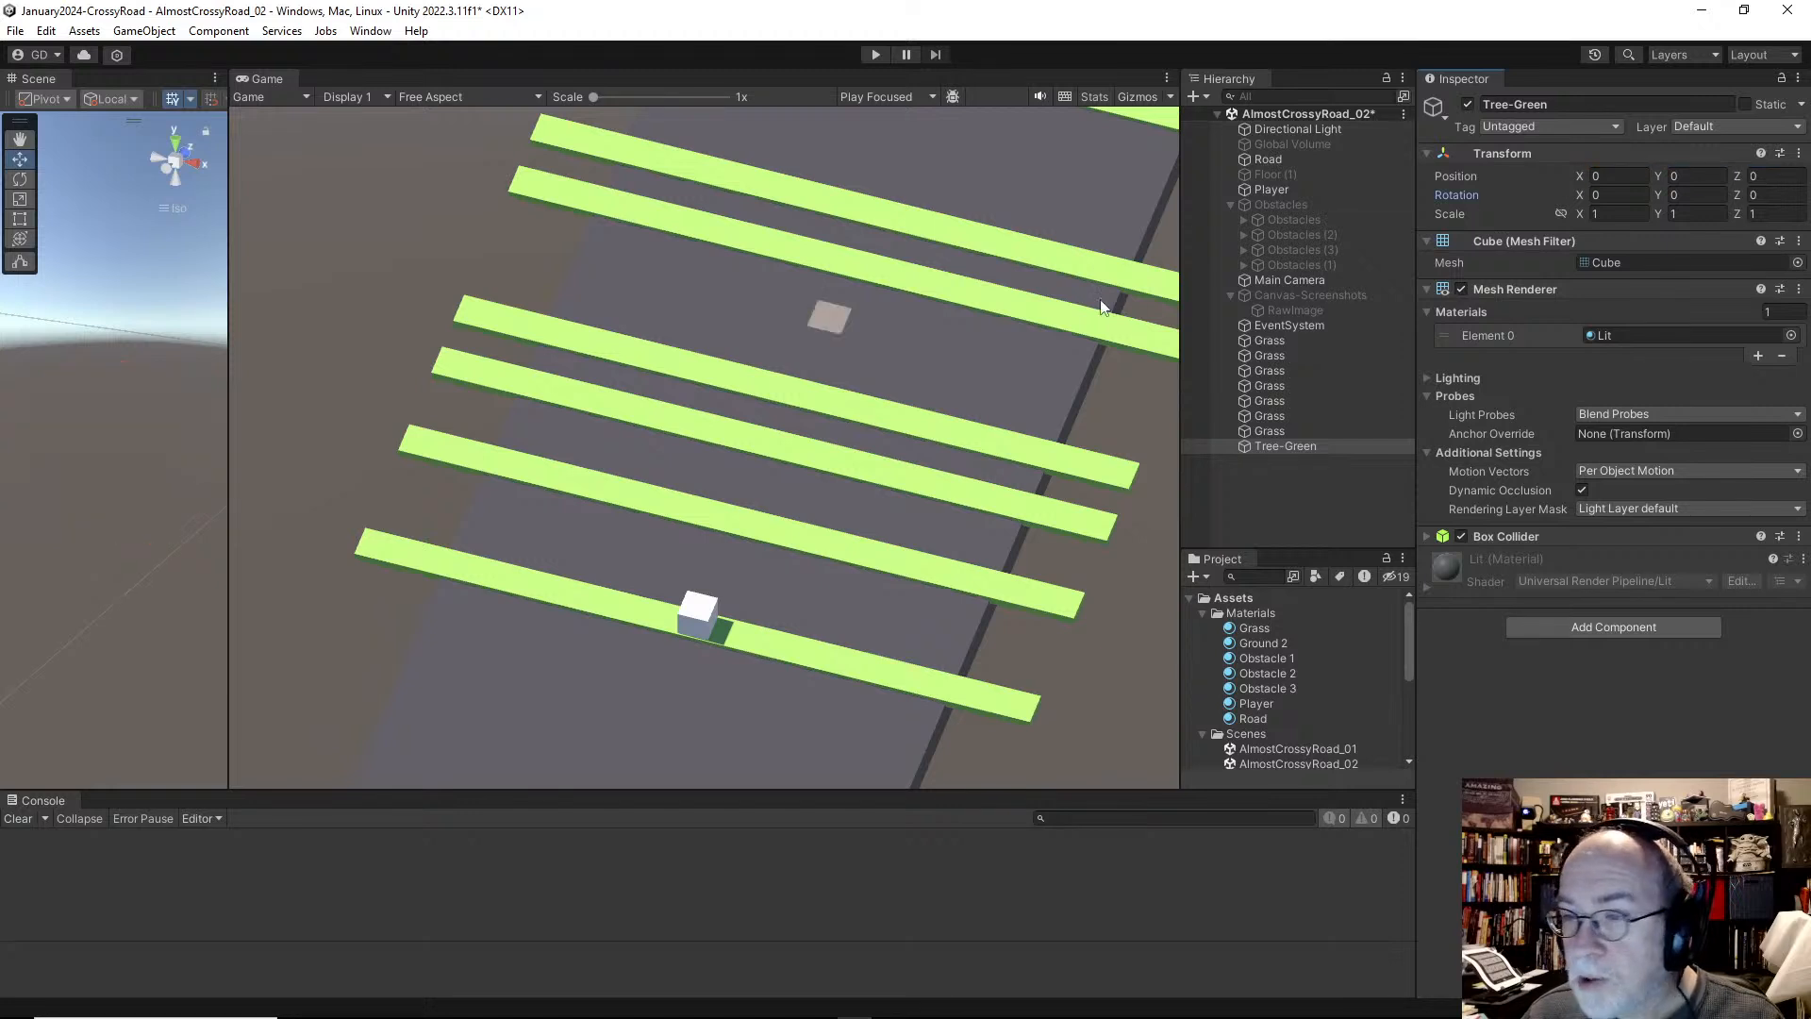
{"action": "left_click", "coordinate": [1277, 446]}
{"action": "key", "text": "f"}
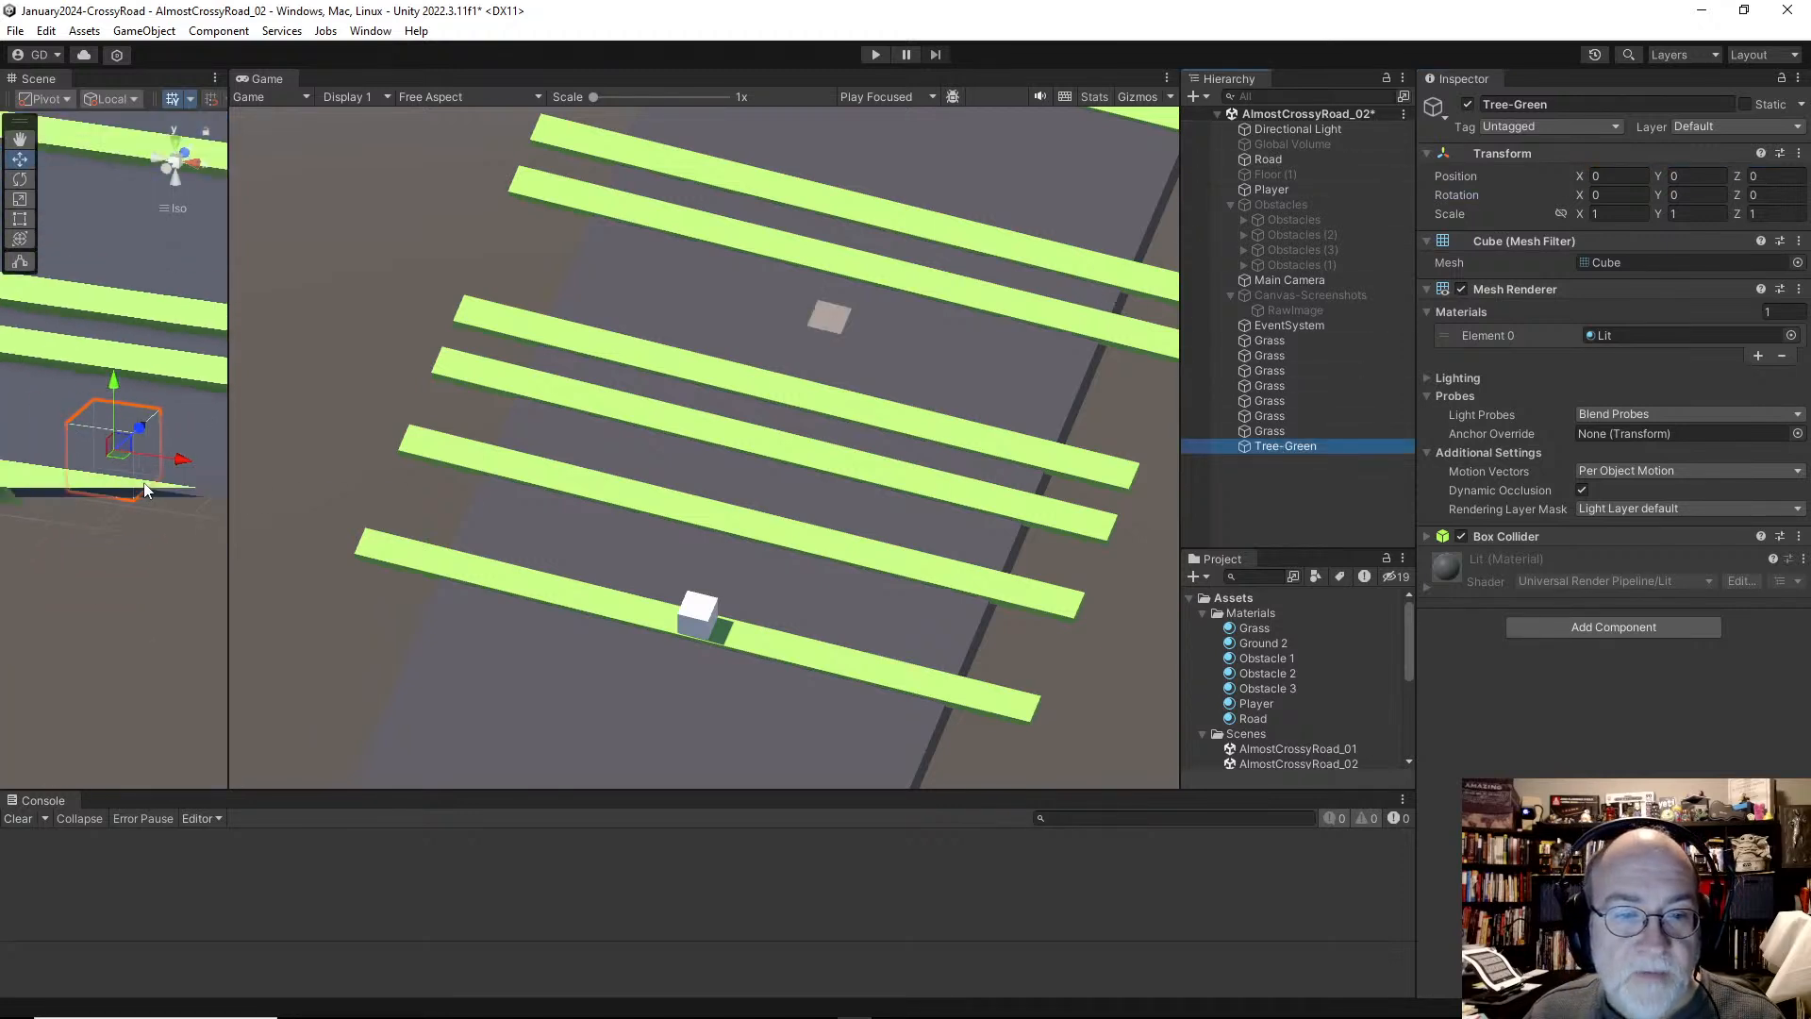
{"action": "left_click_drag", "start_coordinate": [115, 388], "coordinate": [108, 347]}
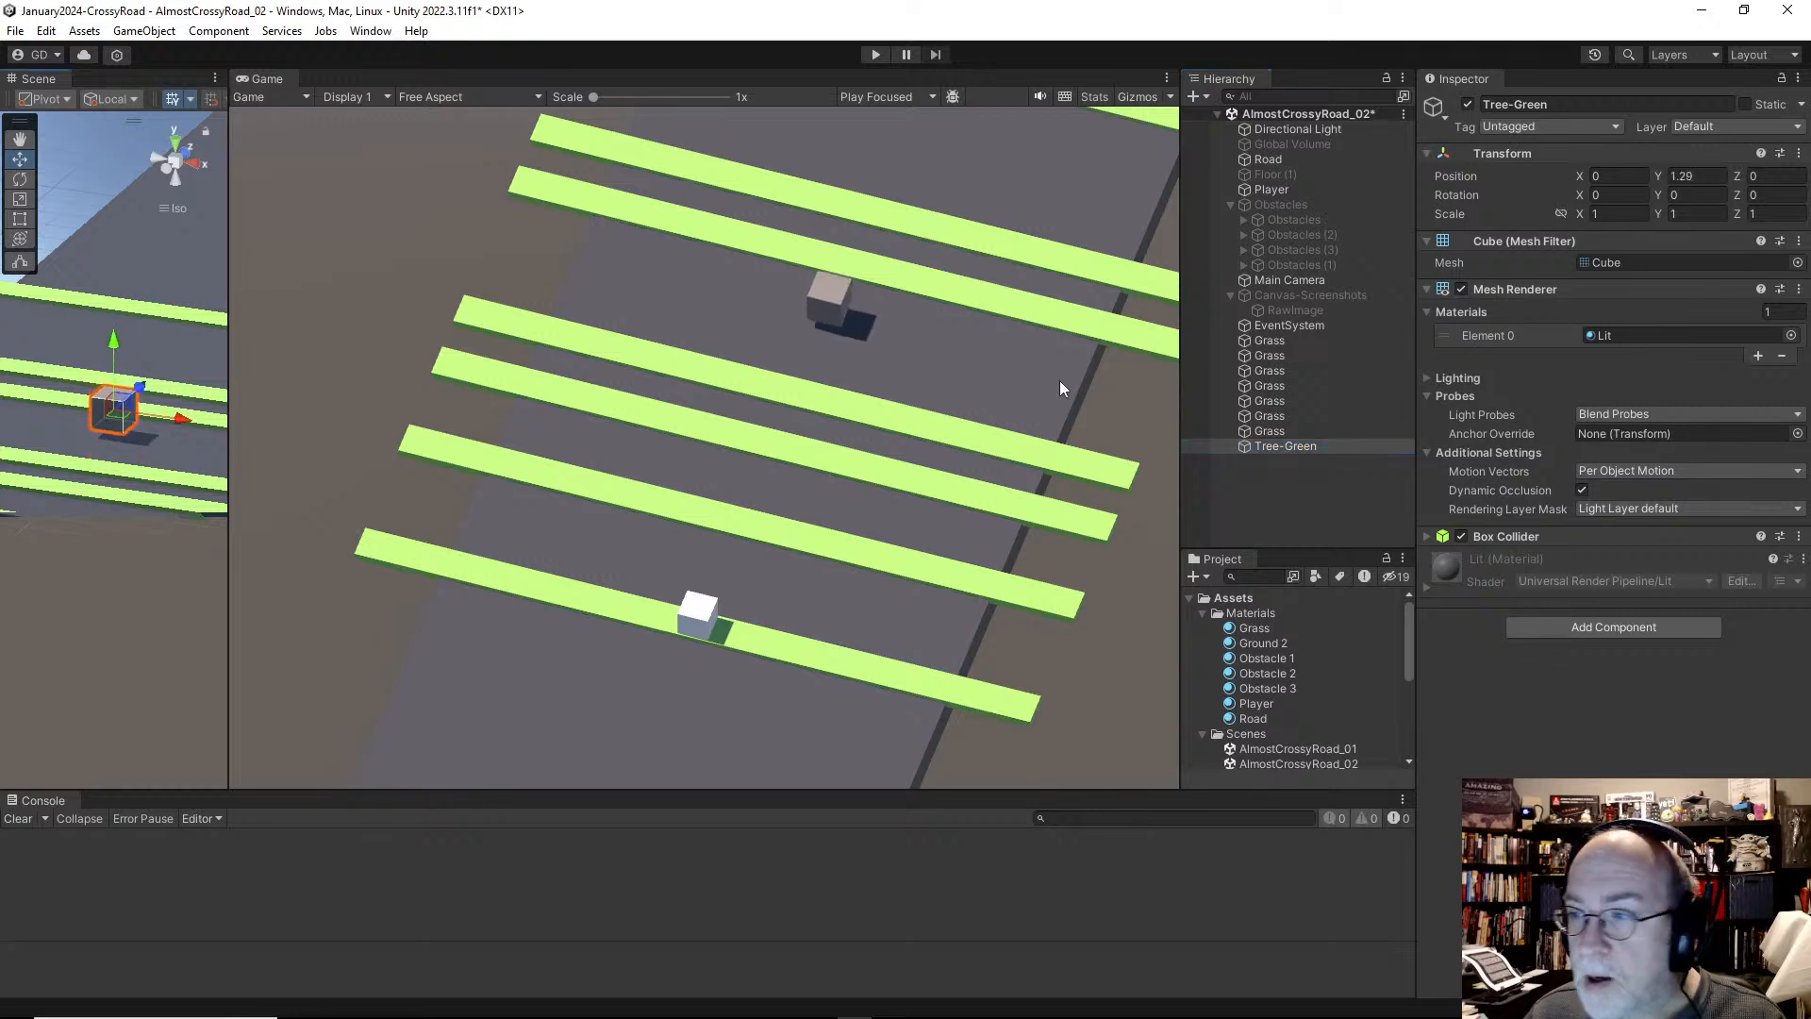
Step: Duplicate Tree-Green, rename the copy Tree-Brown and make it a child of Tree-Green
{"action": "key", "text": "ctrl+d"}
{"action": "key", "text": "F2"}
{"action": "type", "text": "Tree-Br"}
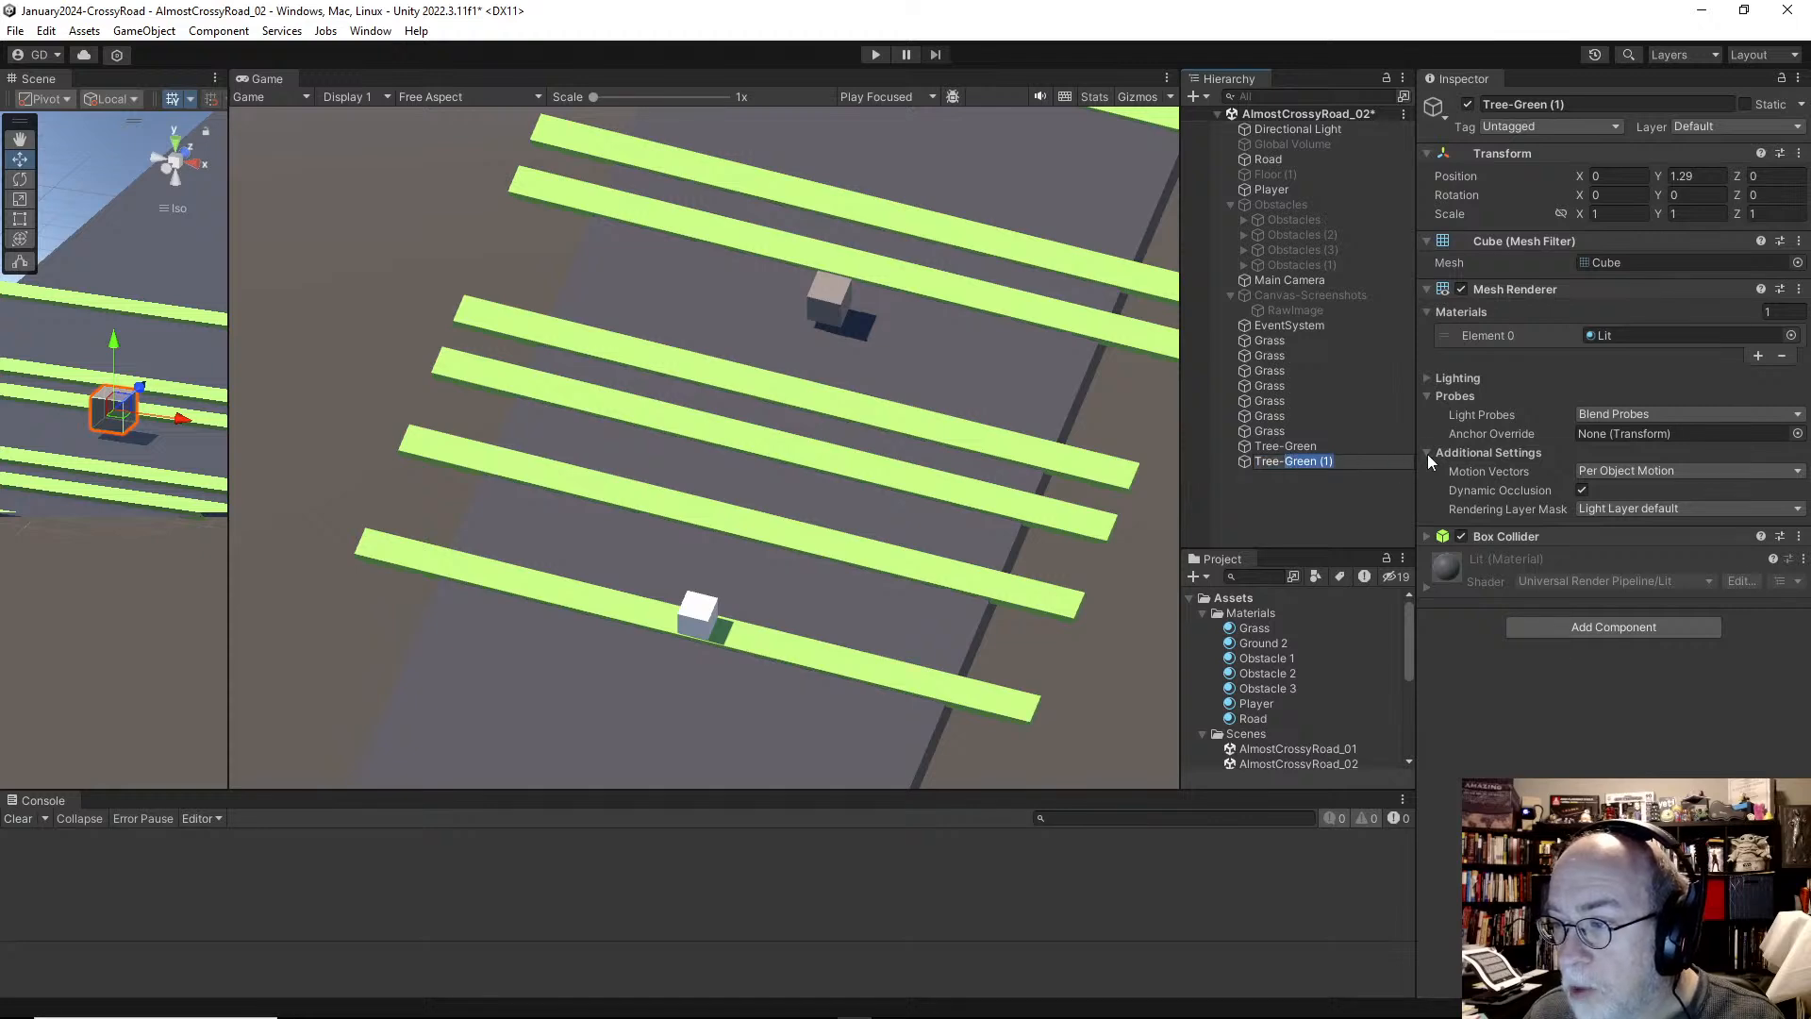
{"action": "type", "text": "own"}
{"action": "key", "text": "Return"}
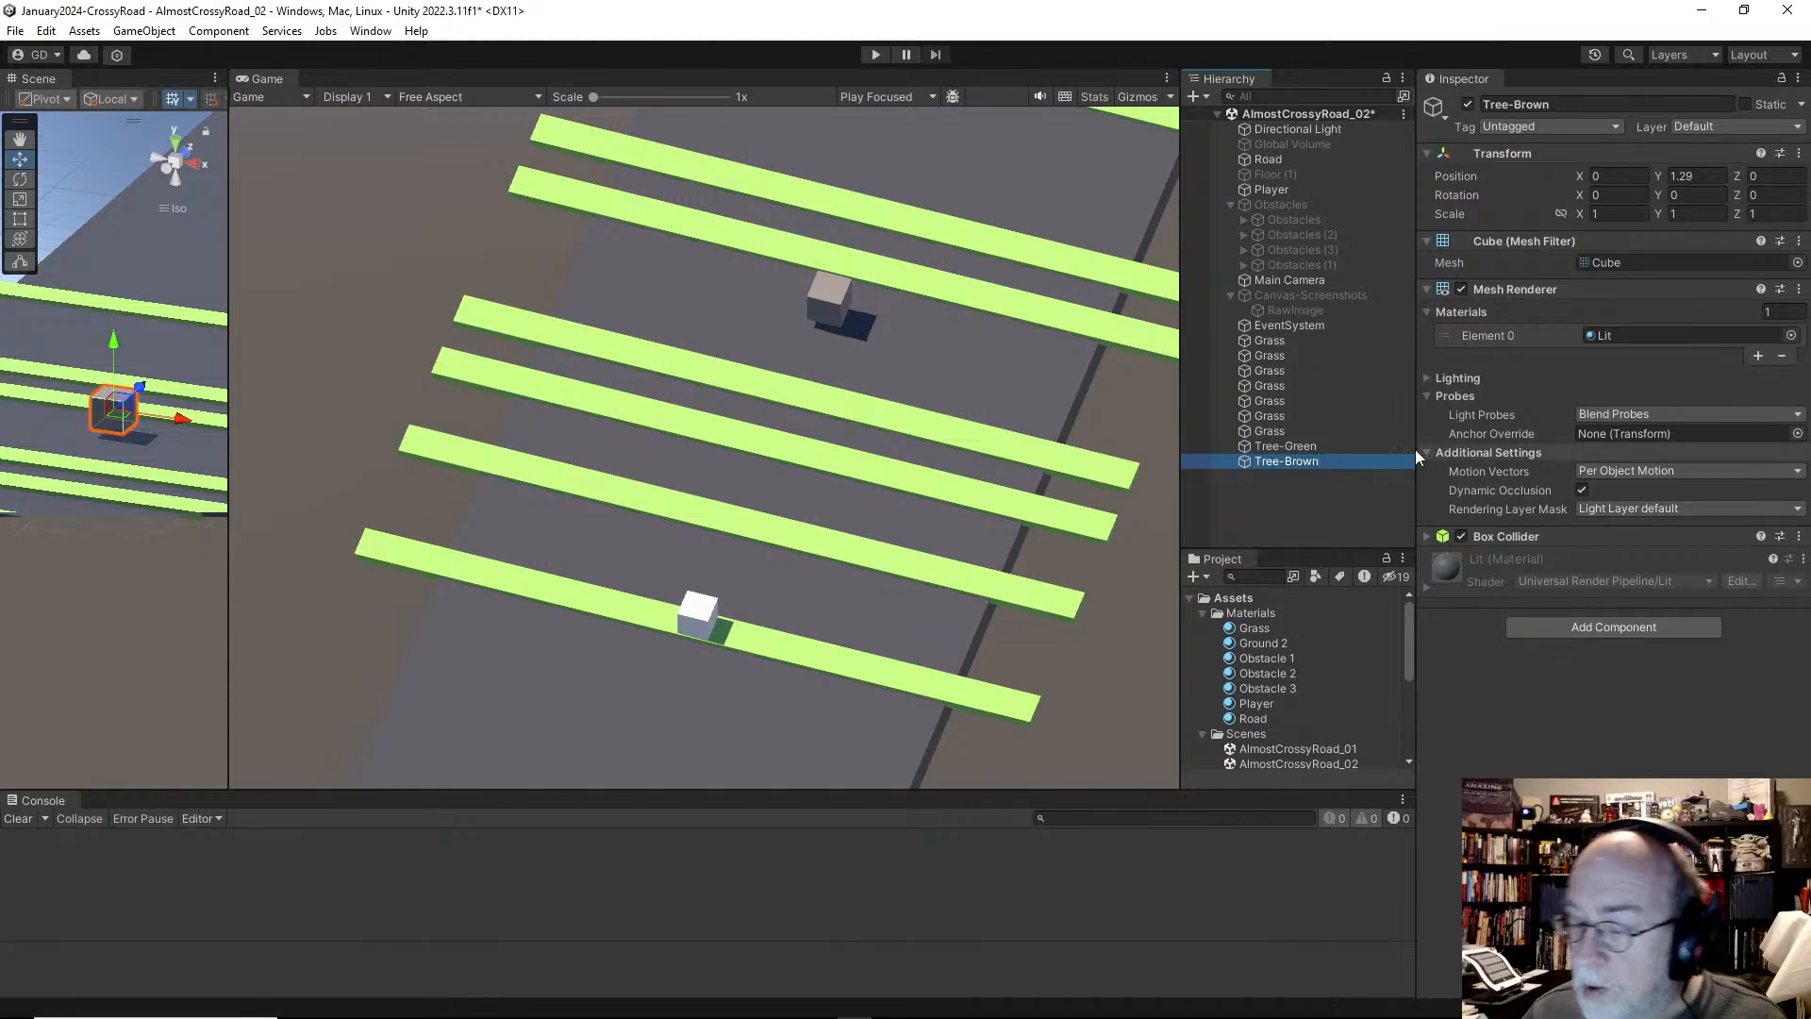
{"action": "left_click_drag", "start_coordinate": [1309, 460], "coordinate": [1311, 448]}
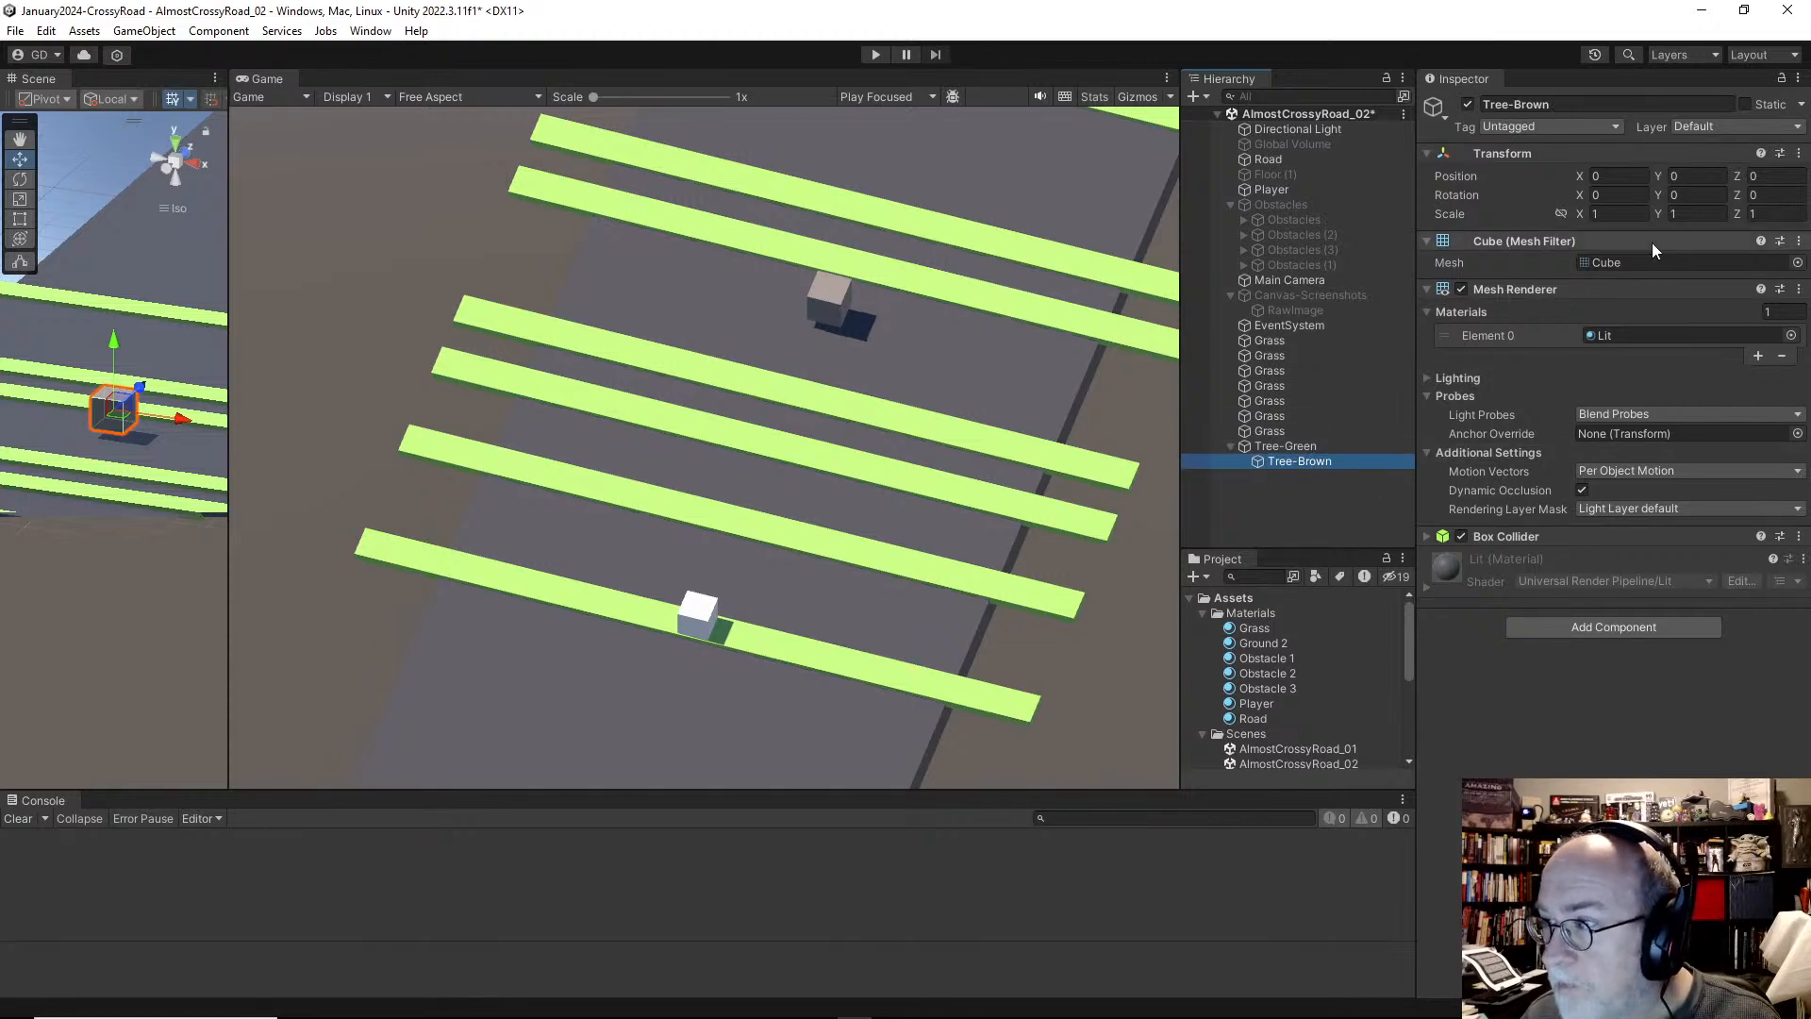
Step: Scale Tree-Brown to 0.8 on all axes and lower it beneath Tree-Green to about Y -0.48
{"action": "left_click", "coordinate": [1623, 213]}
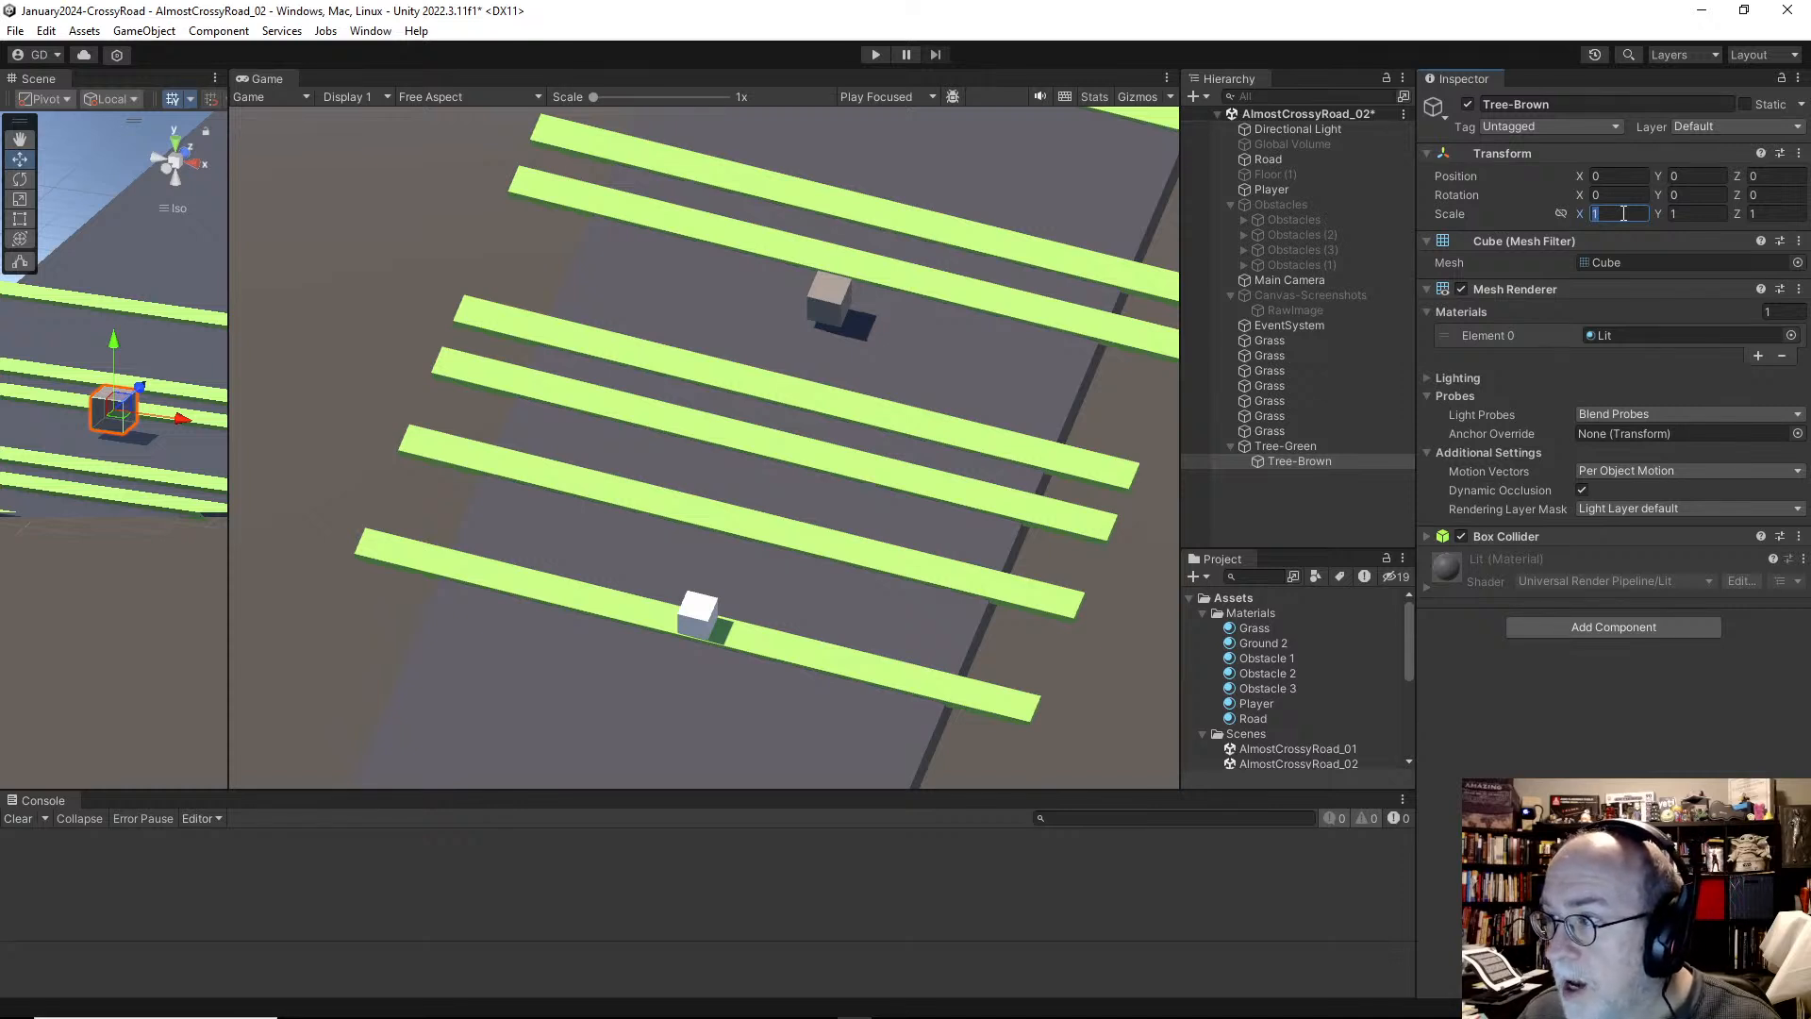
{"action": "type", "text": "0.8"}
{"action": "key", "text": "Tab"}
{"action": "type", "text": "0.8"}
{"action": "key", "text": "Return"}
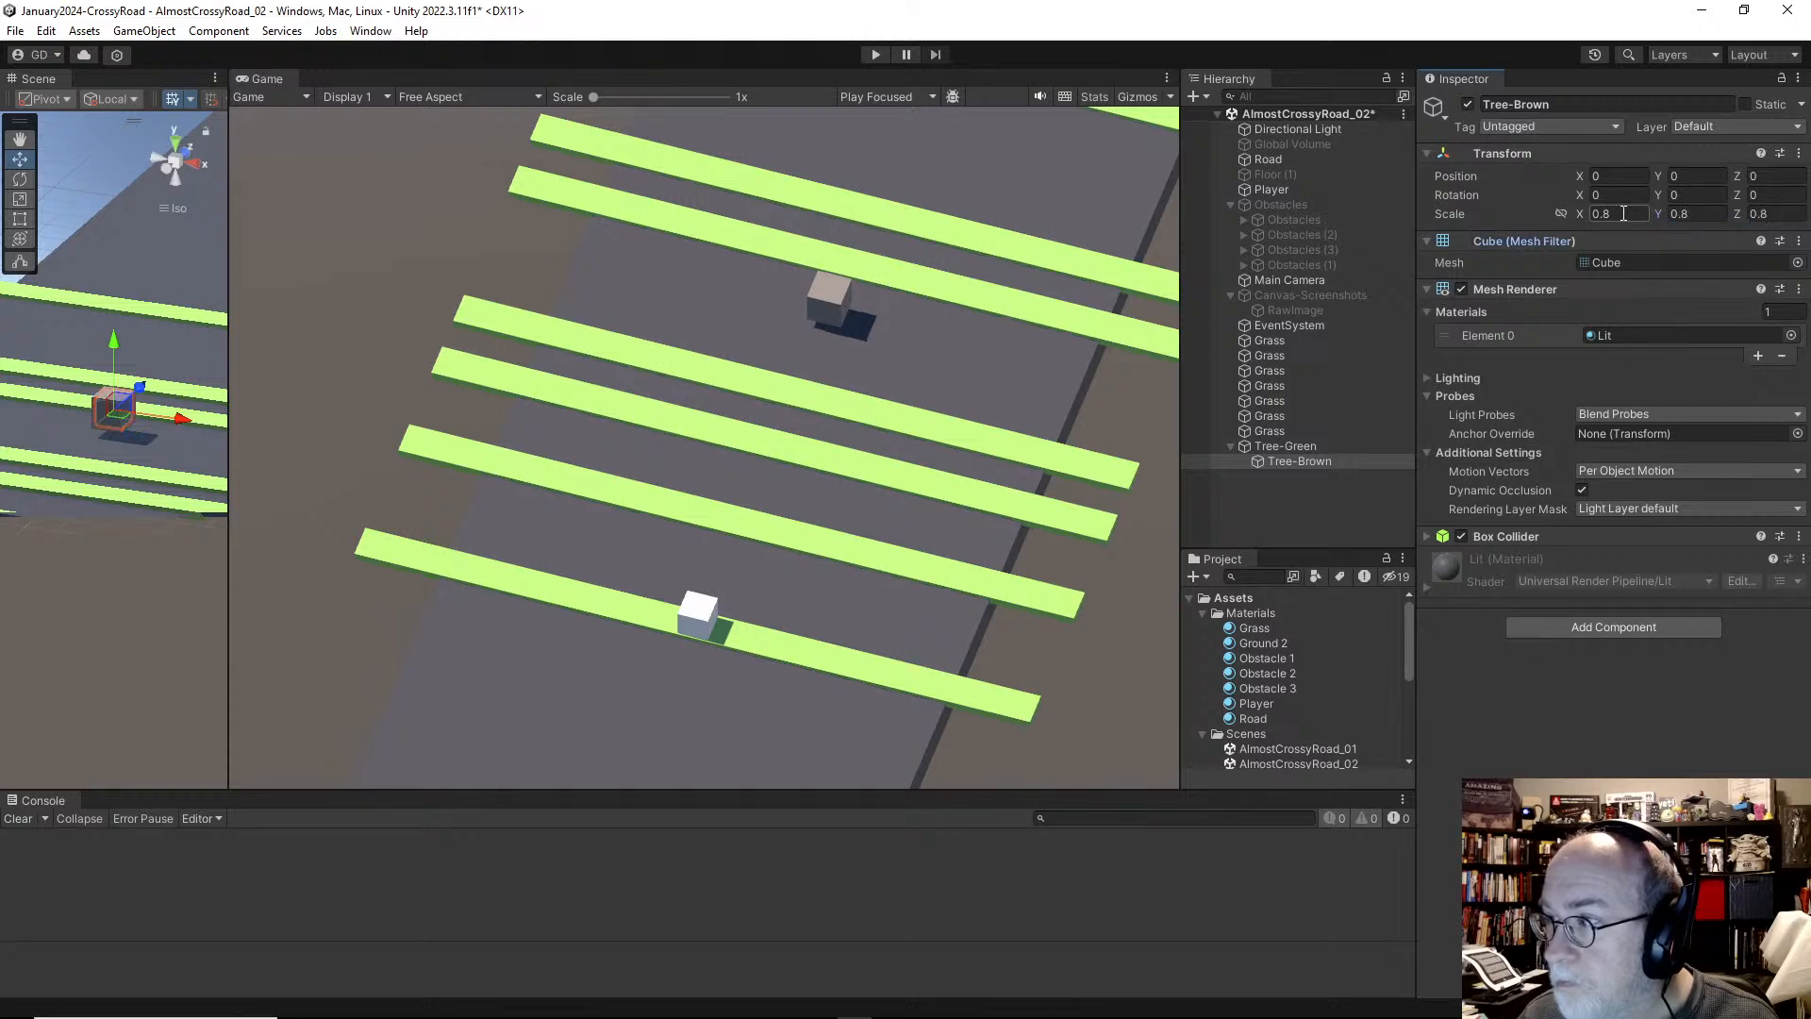
{"action": "left_click_drag", "start_coordinate": [1662, 177], "coordinate": [1649, 174]}
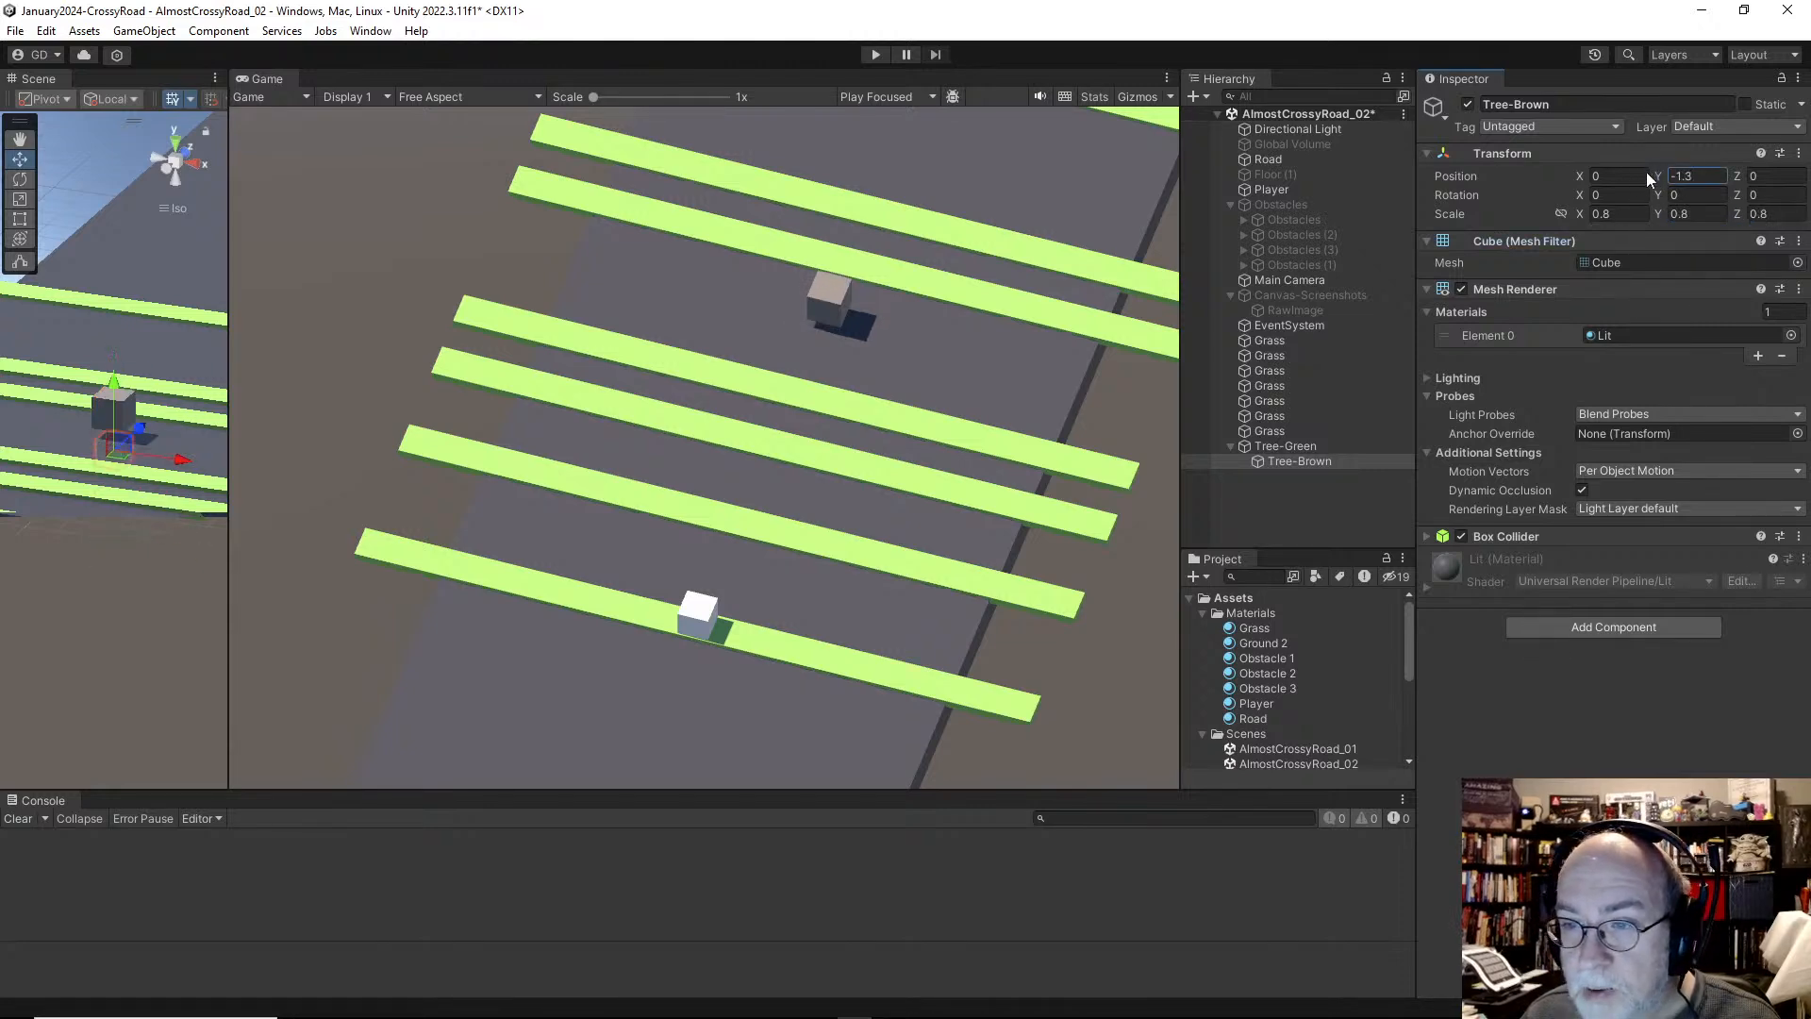
{"action": "left_click", "coordinate": [166, 168]}
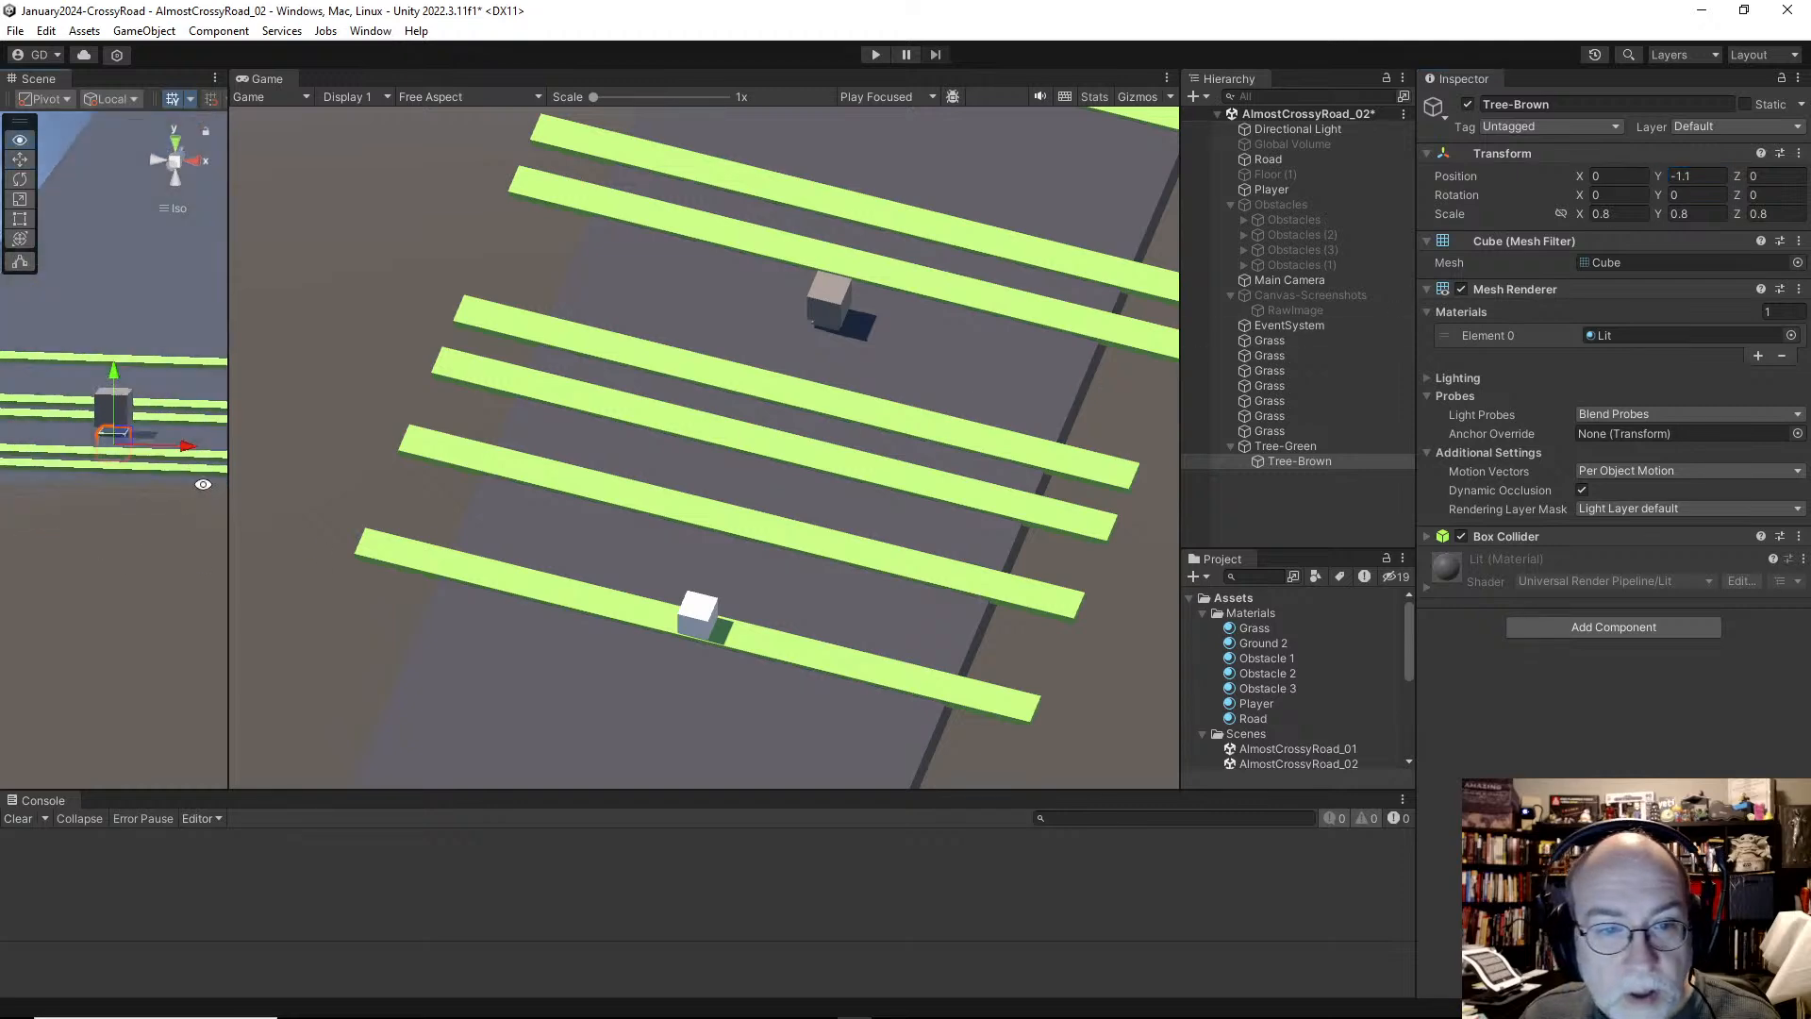
{"action": "left_click_drag", "start_coordinate": [117, 375], "coordinate": [0, 552]}
Step: Move Tree-Green with its child onto a grass strip at about X -5.03, Y 1.26, Z -3.03
{"action": "left_click", "coordinate": [1297, 447]}
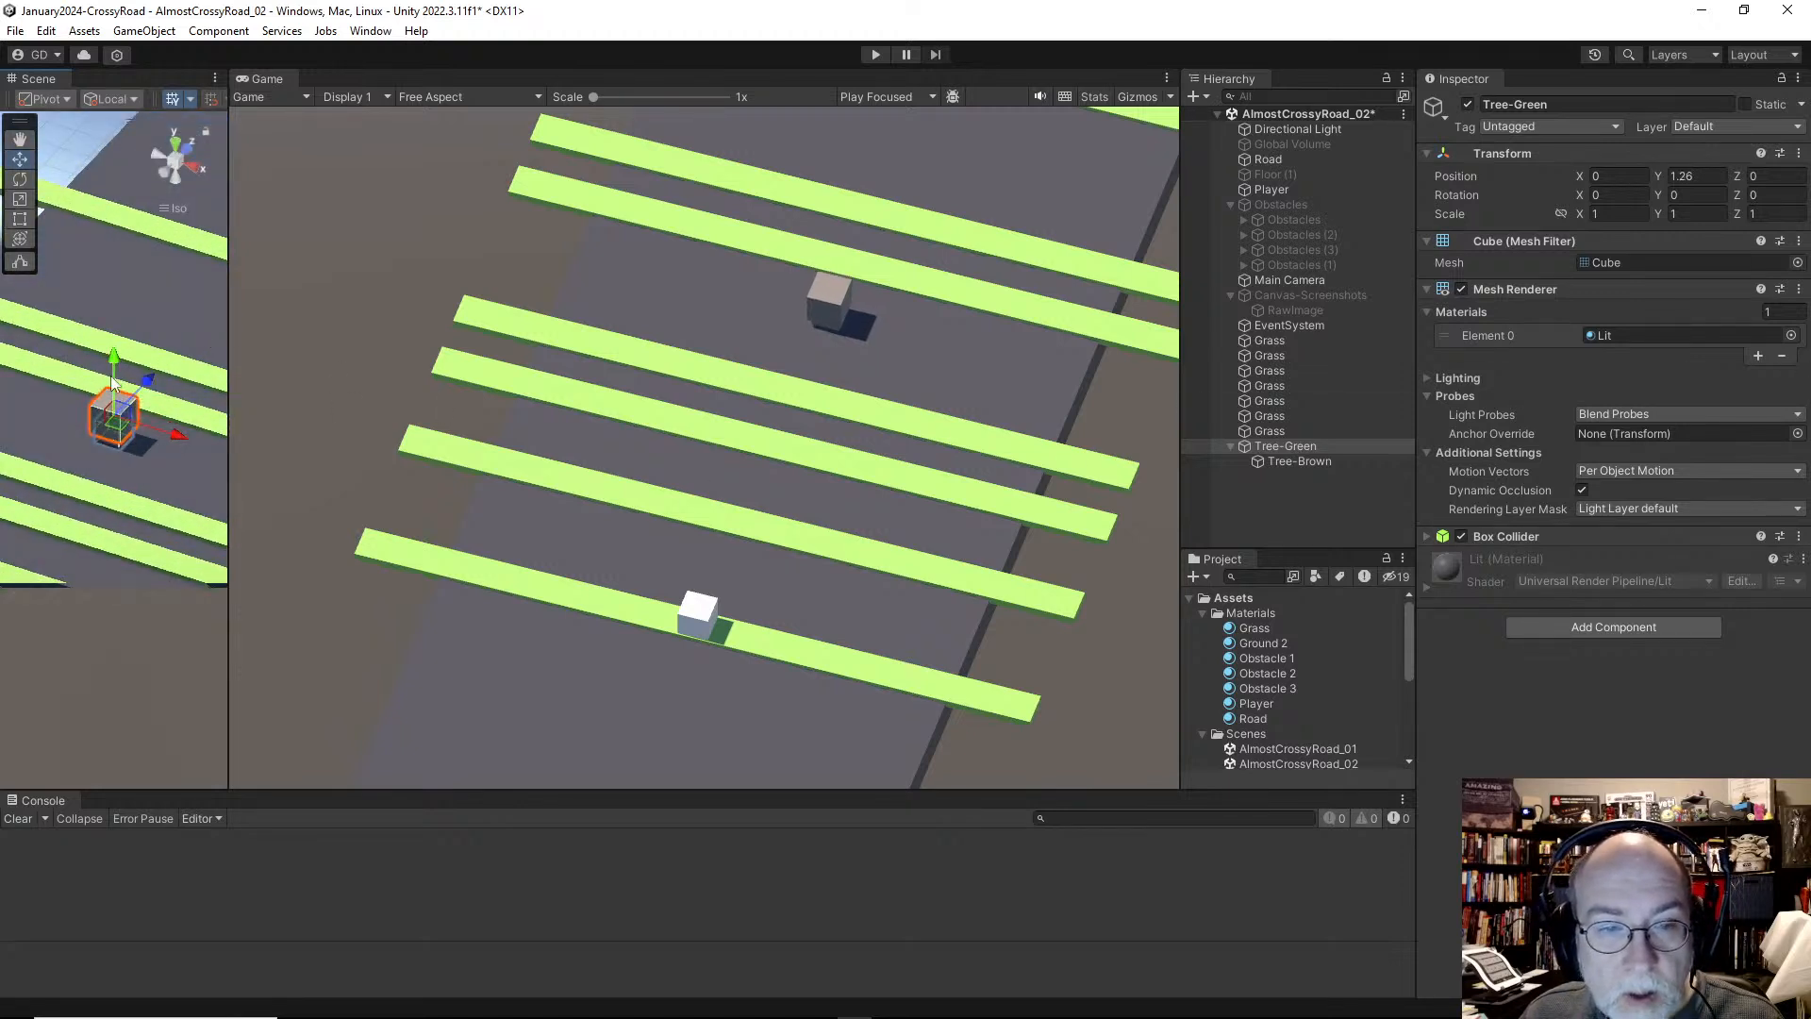
{"action": "left_click_drag", "start_coordinate": [144, 385], "coordinate": [98, 428]}
{"action": "left_click_drag", "start_coordinate": [128, 490], "coordinate": [5, 424]}
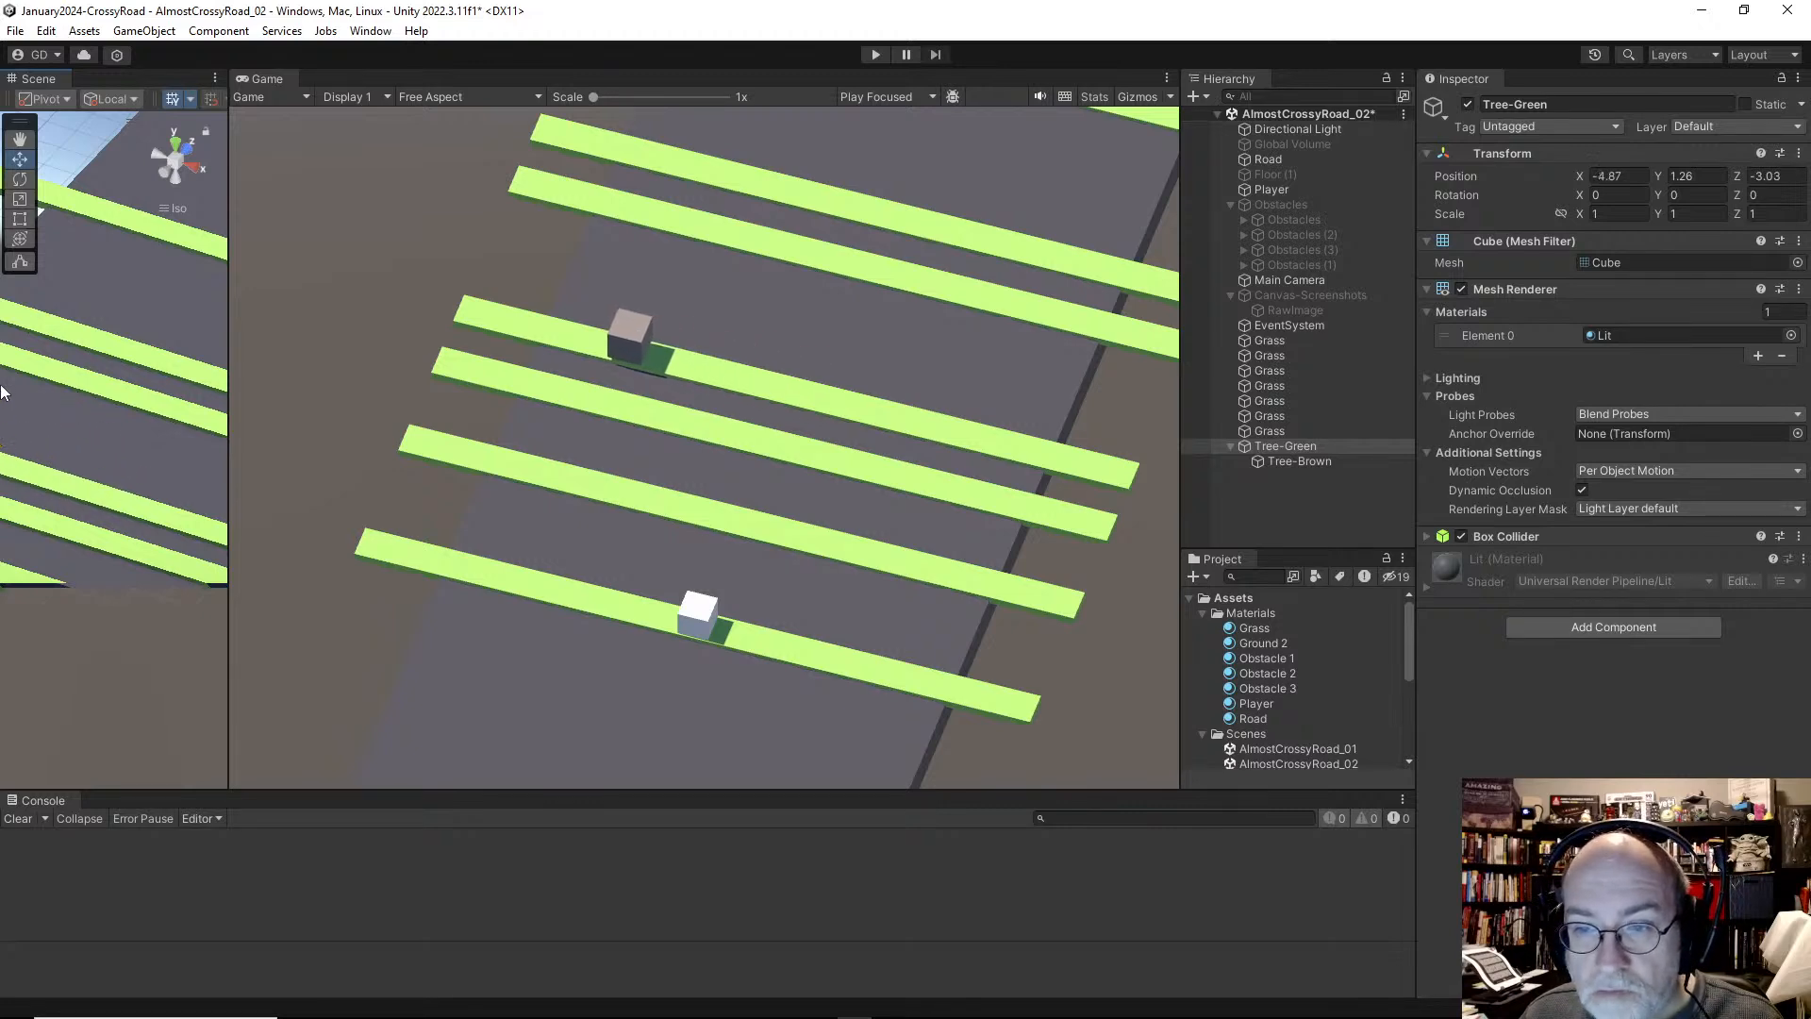
{"action": "scroll", "coordinate": [1267, 616], "scroll_direction": "down", "scroll_amount": 5}
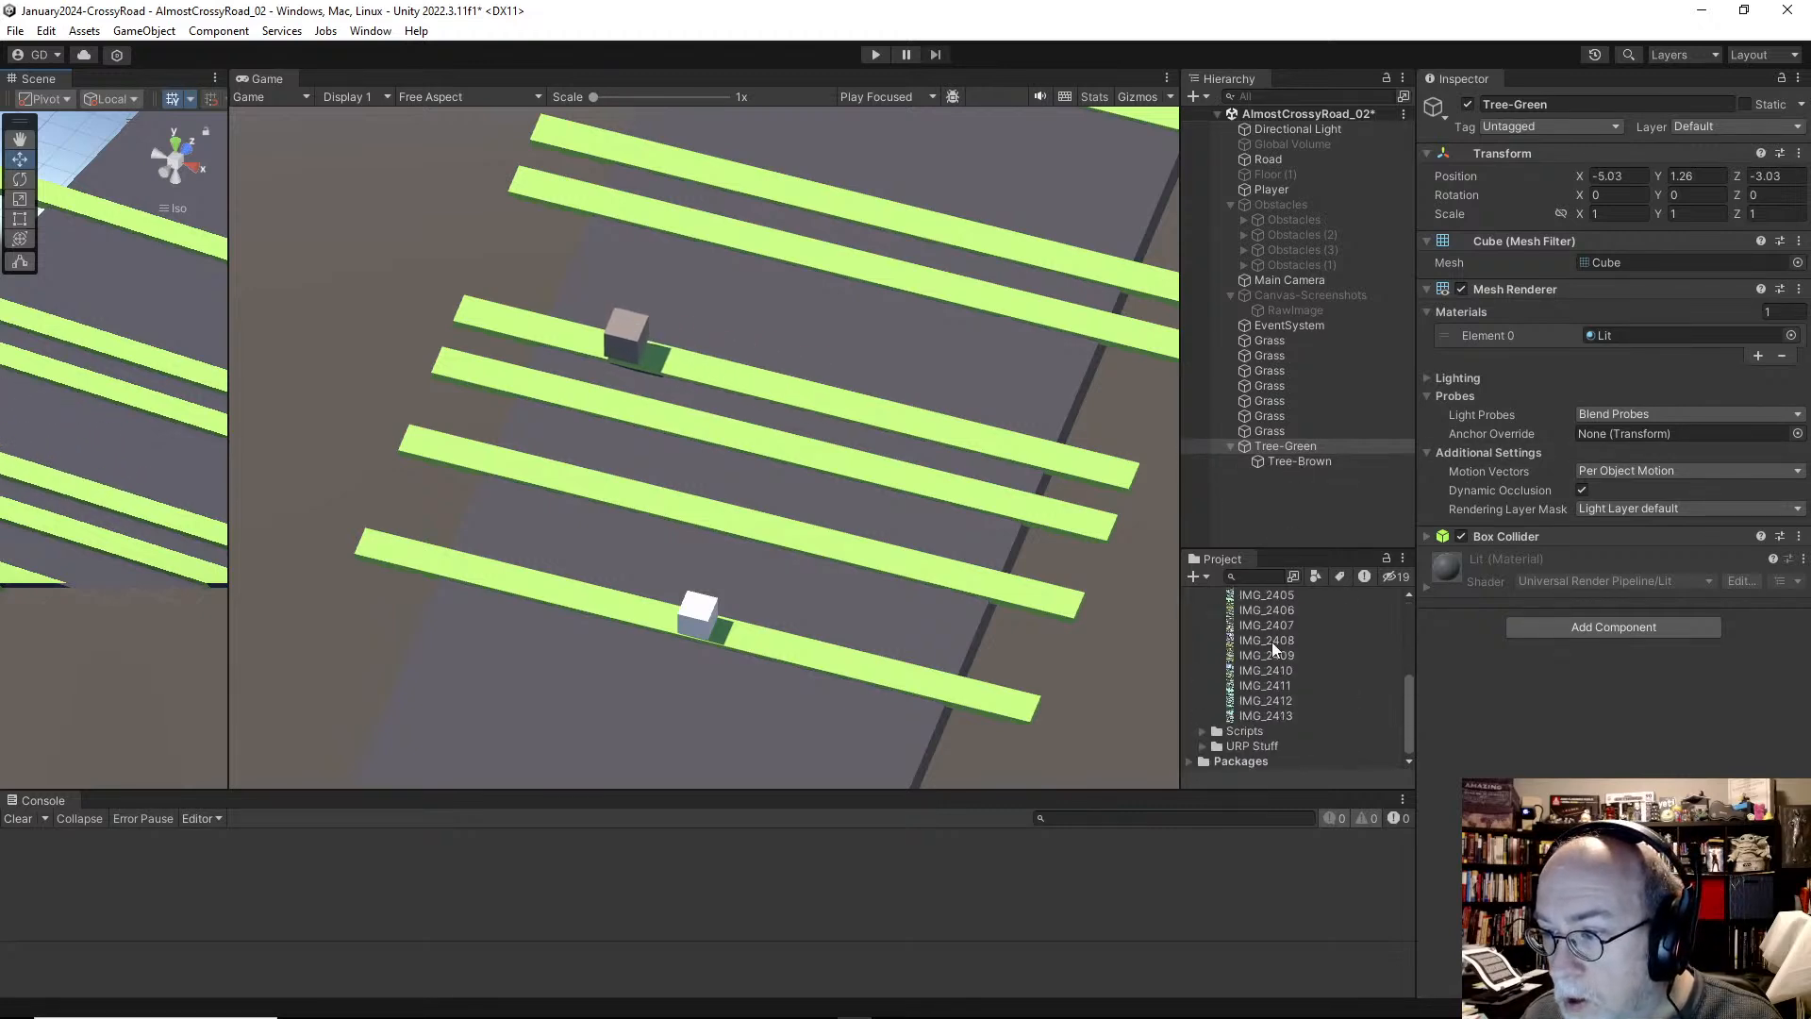
{"action": "scroll", "coordinate": [1288, 634], "scroll_direction": "up", "scroll_amount": 5}
{"action": "left_click", "coordinate": [1304, 487]}
{"action": "left_click", "coordinate": [1309, 464]}
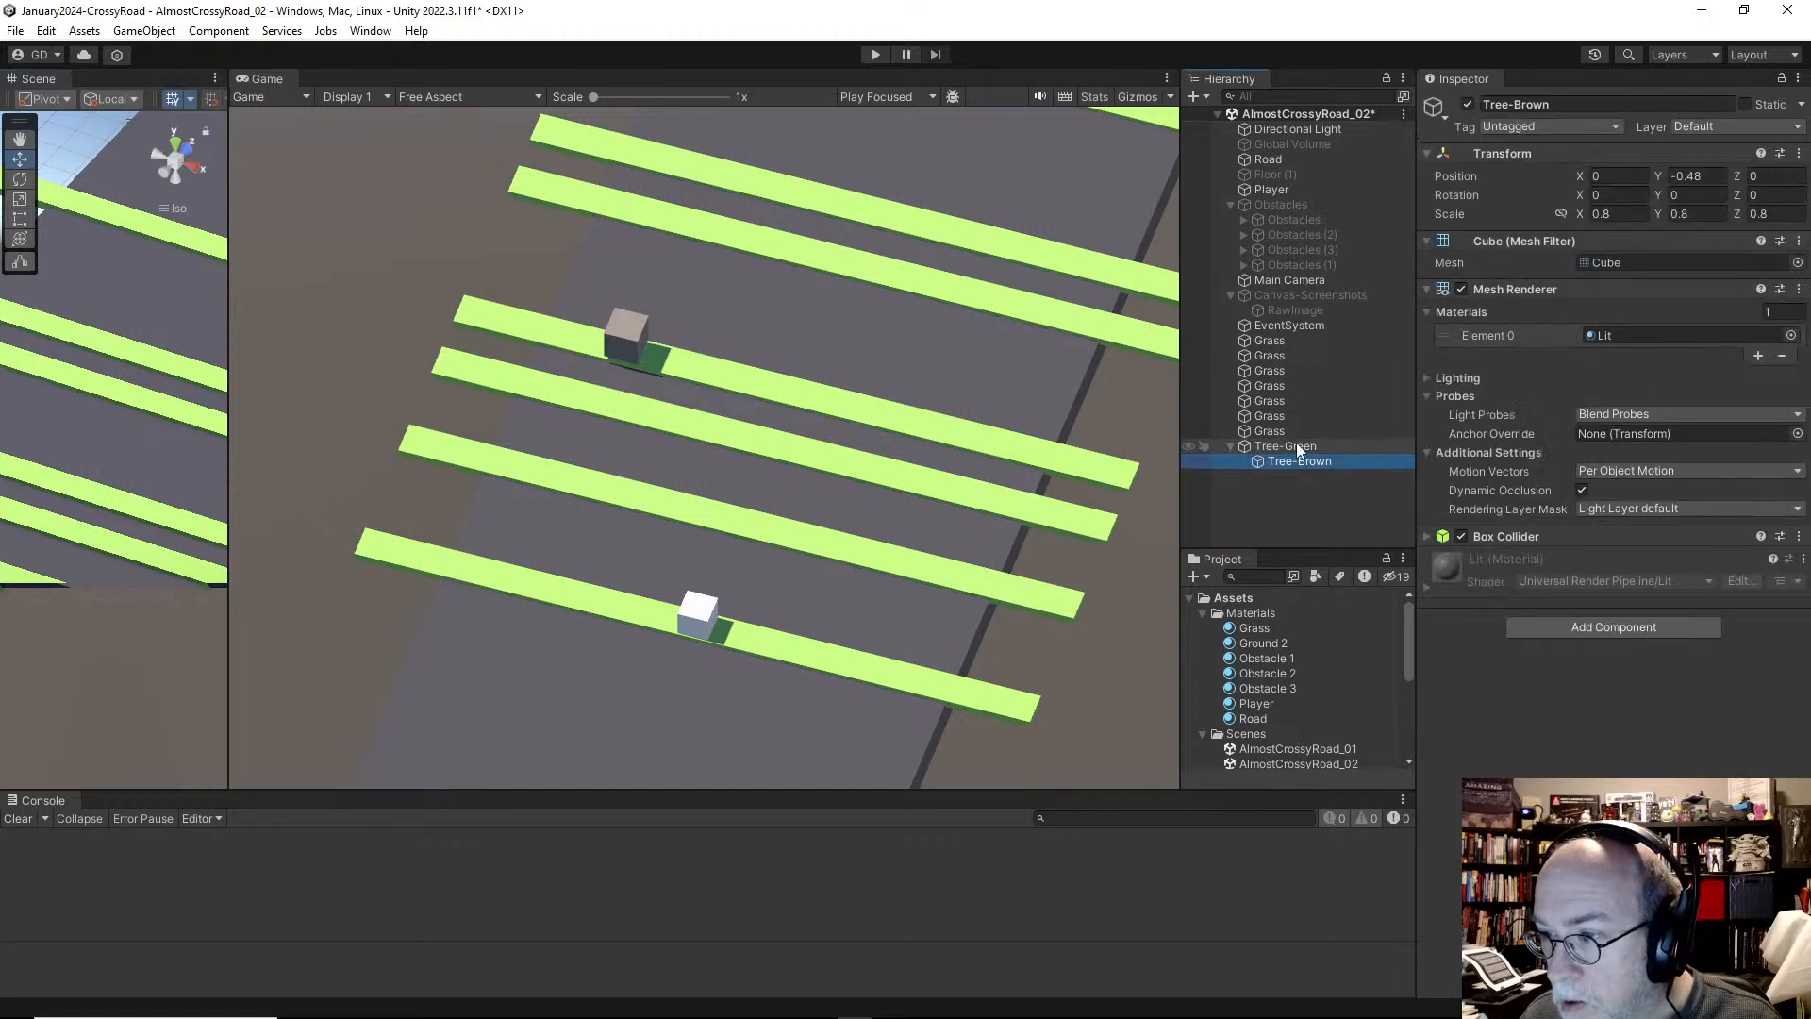
Step: Shrink Tree-Green with its child to a scale of about 0.5, 0.81, 0.5 and raise it to about Y 1.33
{"action": "left_click", "coordinate": [1299, 447]}
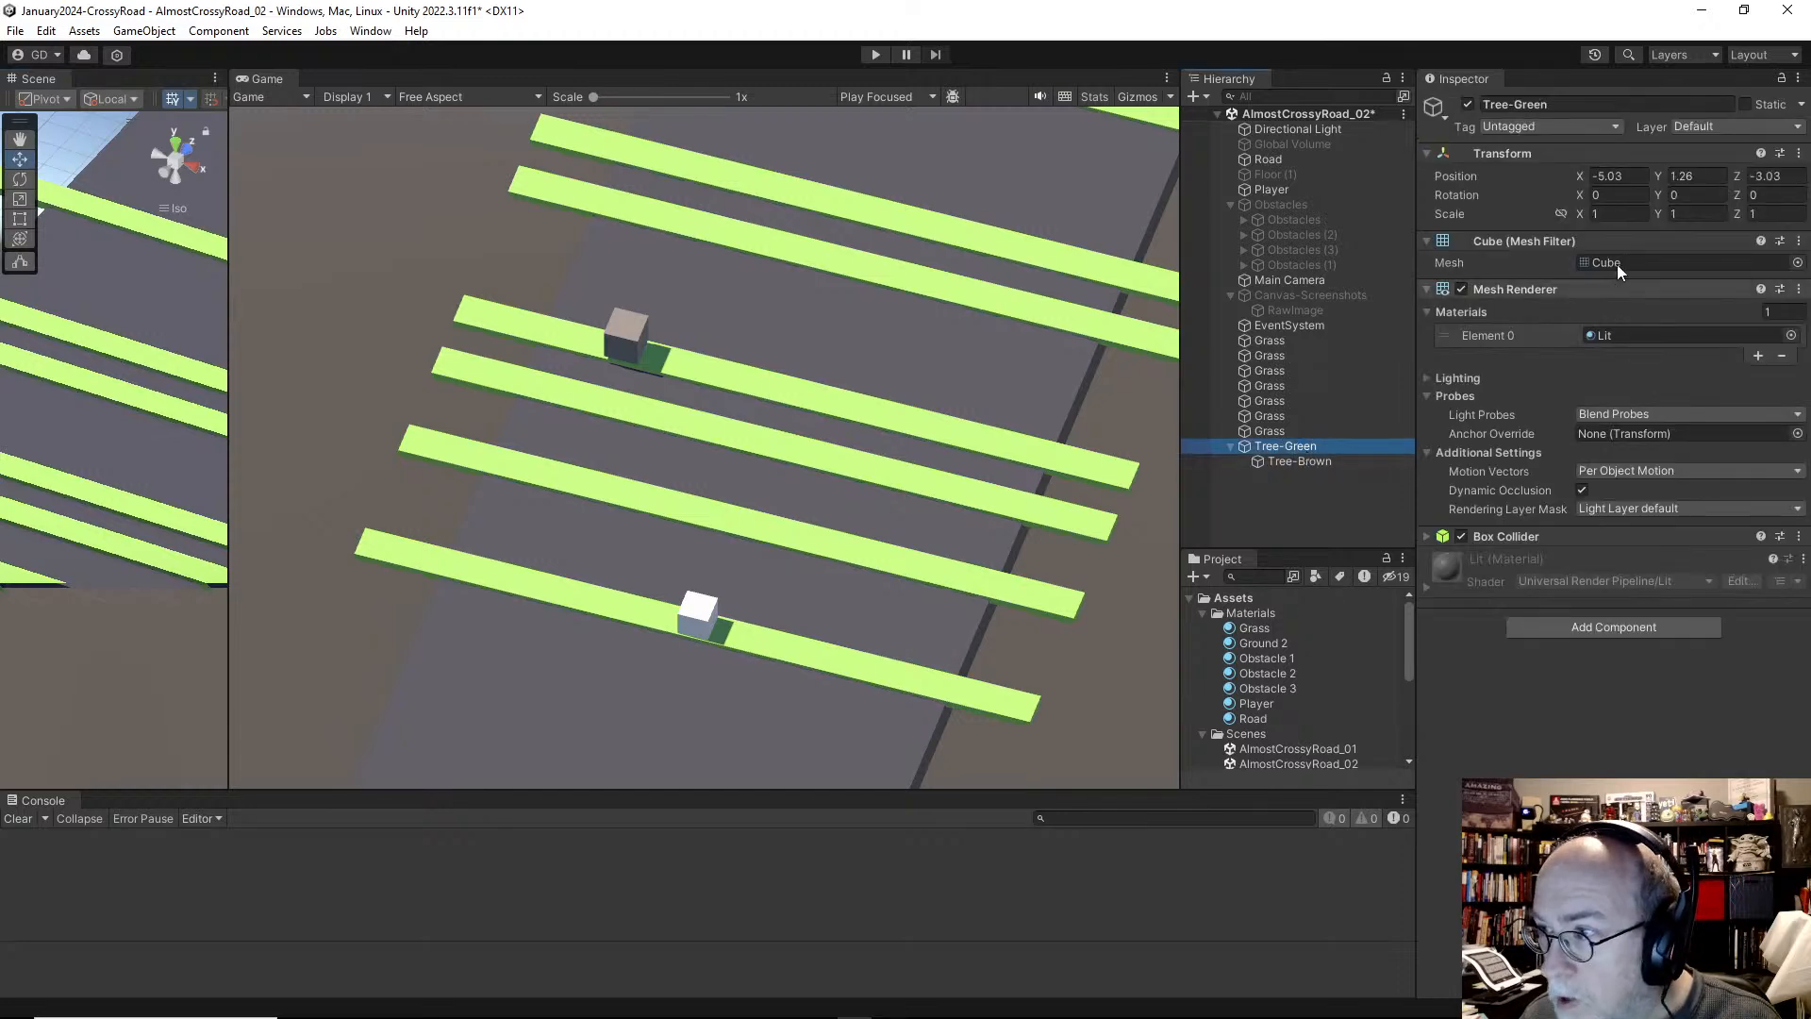
{"action": "key", "text": "f"}
{"action": "left_click_drag", "start_coordinate": [229, 430], "coordinate": [741, 448]}
{"action": "scroll", "coordinate": [471, 631], "scroll_direction": "down", "scroll_amount": 5}
{"action": "scroll", "coordinate": [468, 636], "scroll_direction": "down", "scroll_amount": 8}
{"action": "key", "text": "e"}
{"action": "key", "text": "r"}
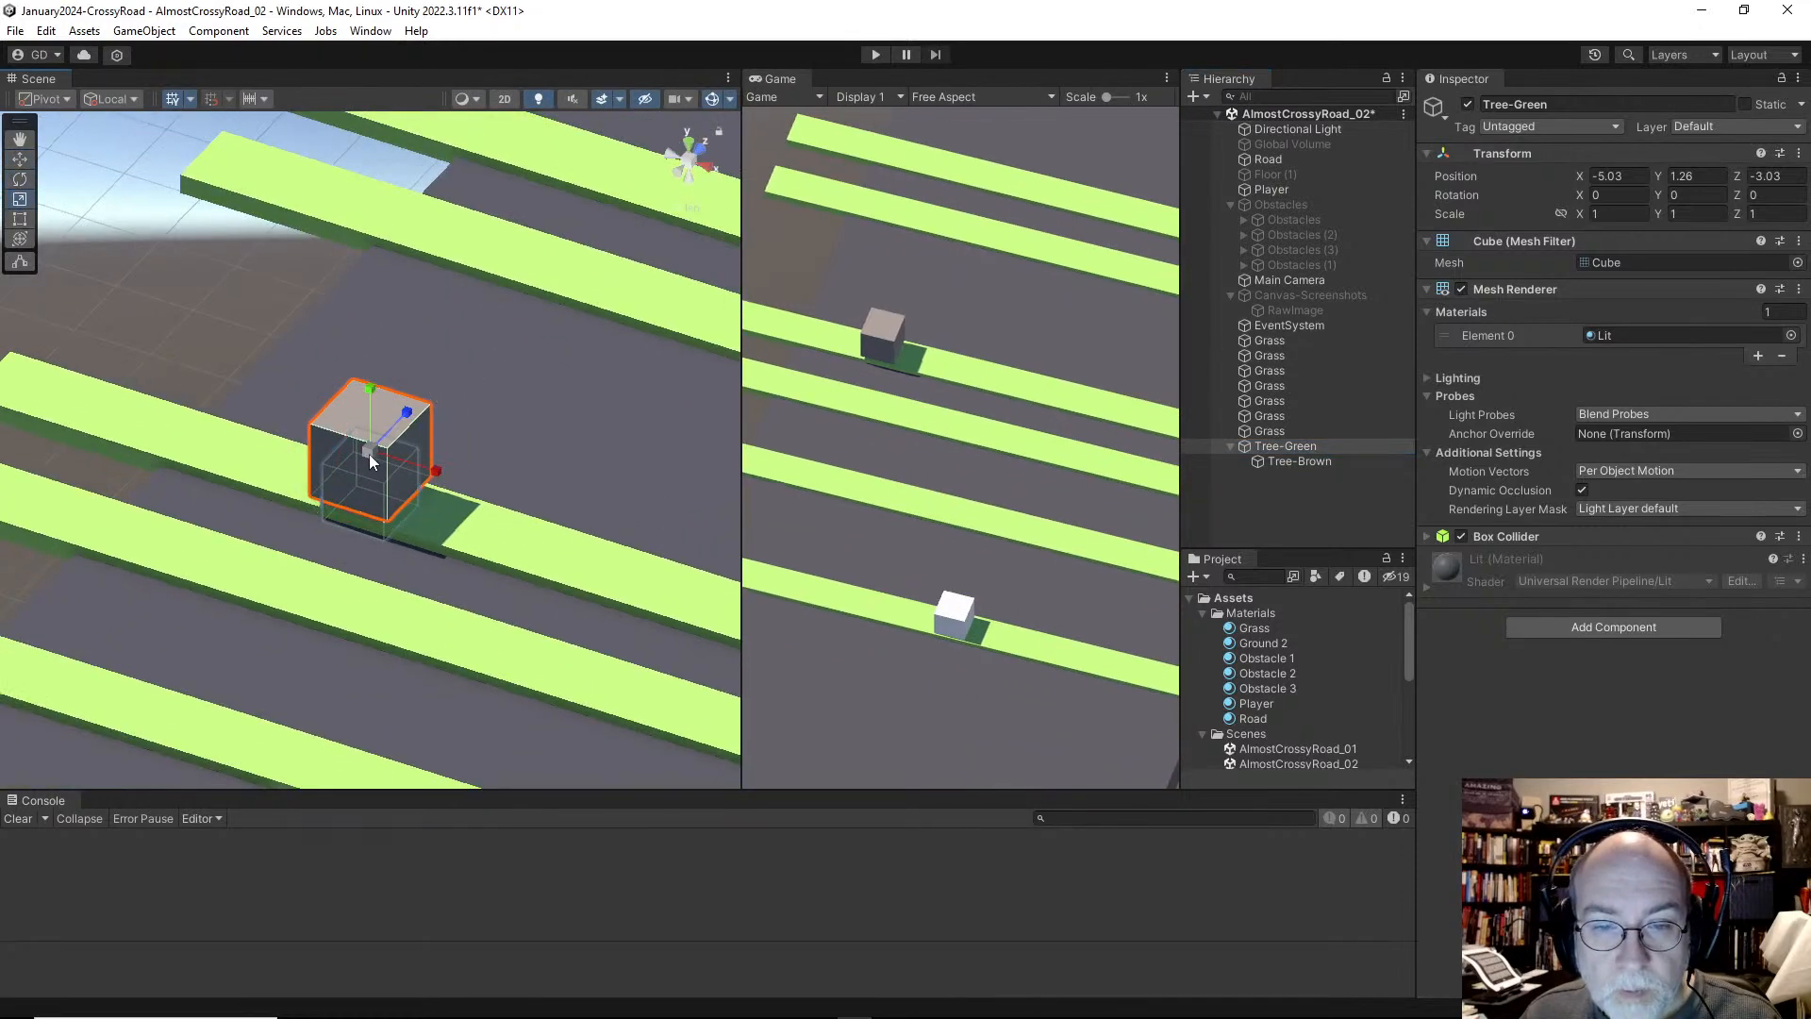
{"action": "left_click_drag", "start_coordinate": [370, 452], "coordinate": [372, 377]}
{"action": "key", "text": "w"}
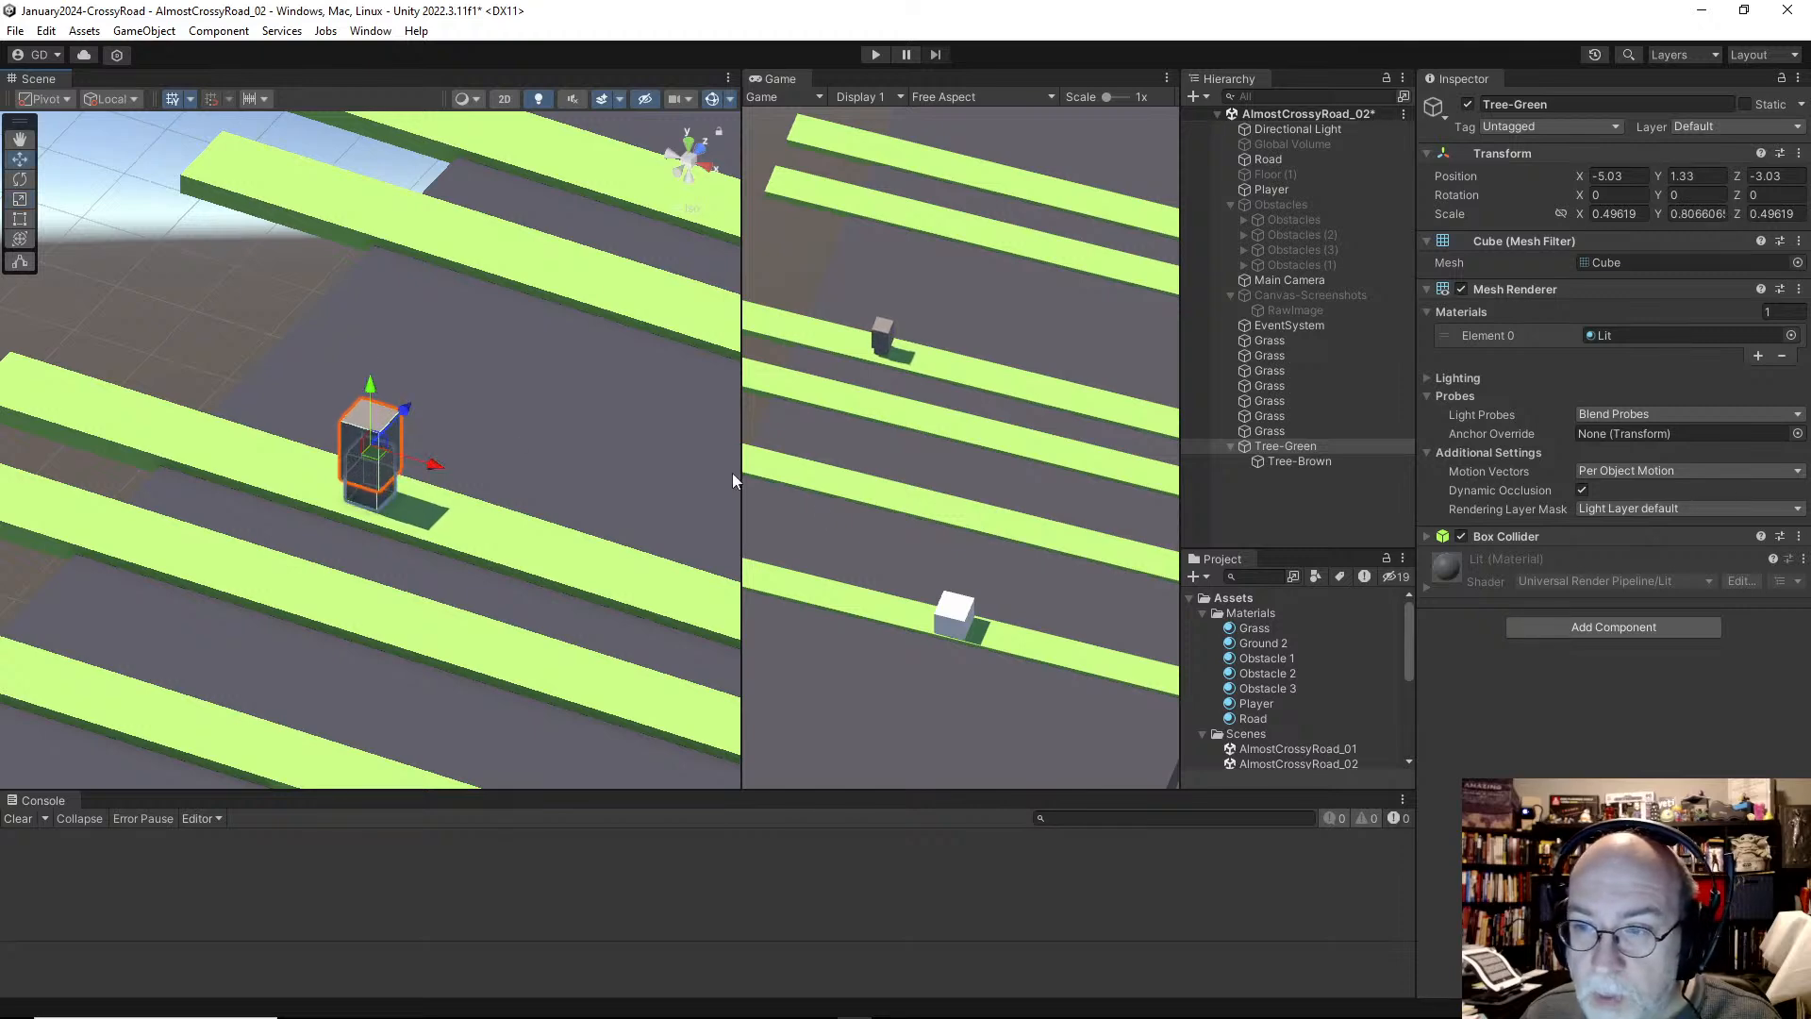
Step: Show the Canvas-Screenshots reference briefly to compare the tree proportions, hide it again and reselect Tree-Green
{"action": "left_click", "coordinate": [1264, 627]}
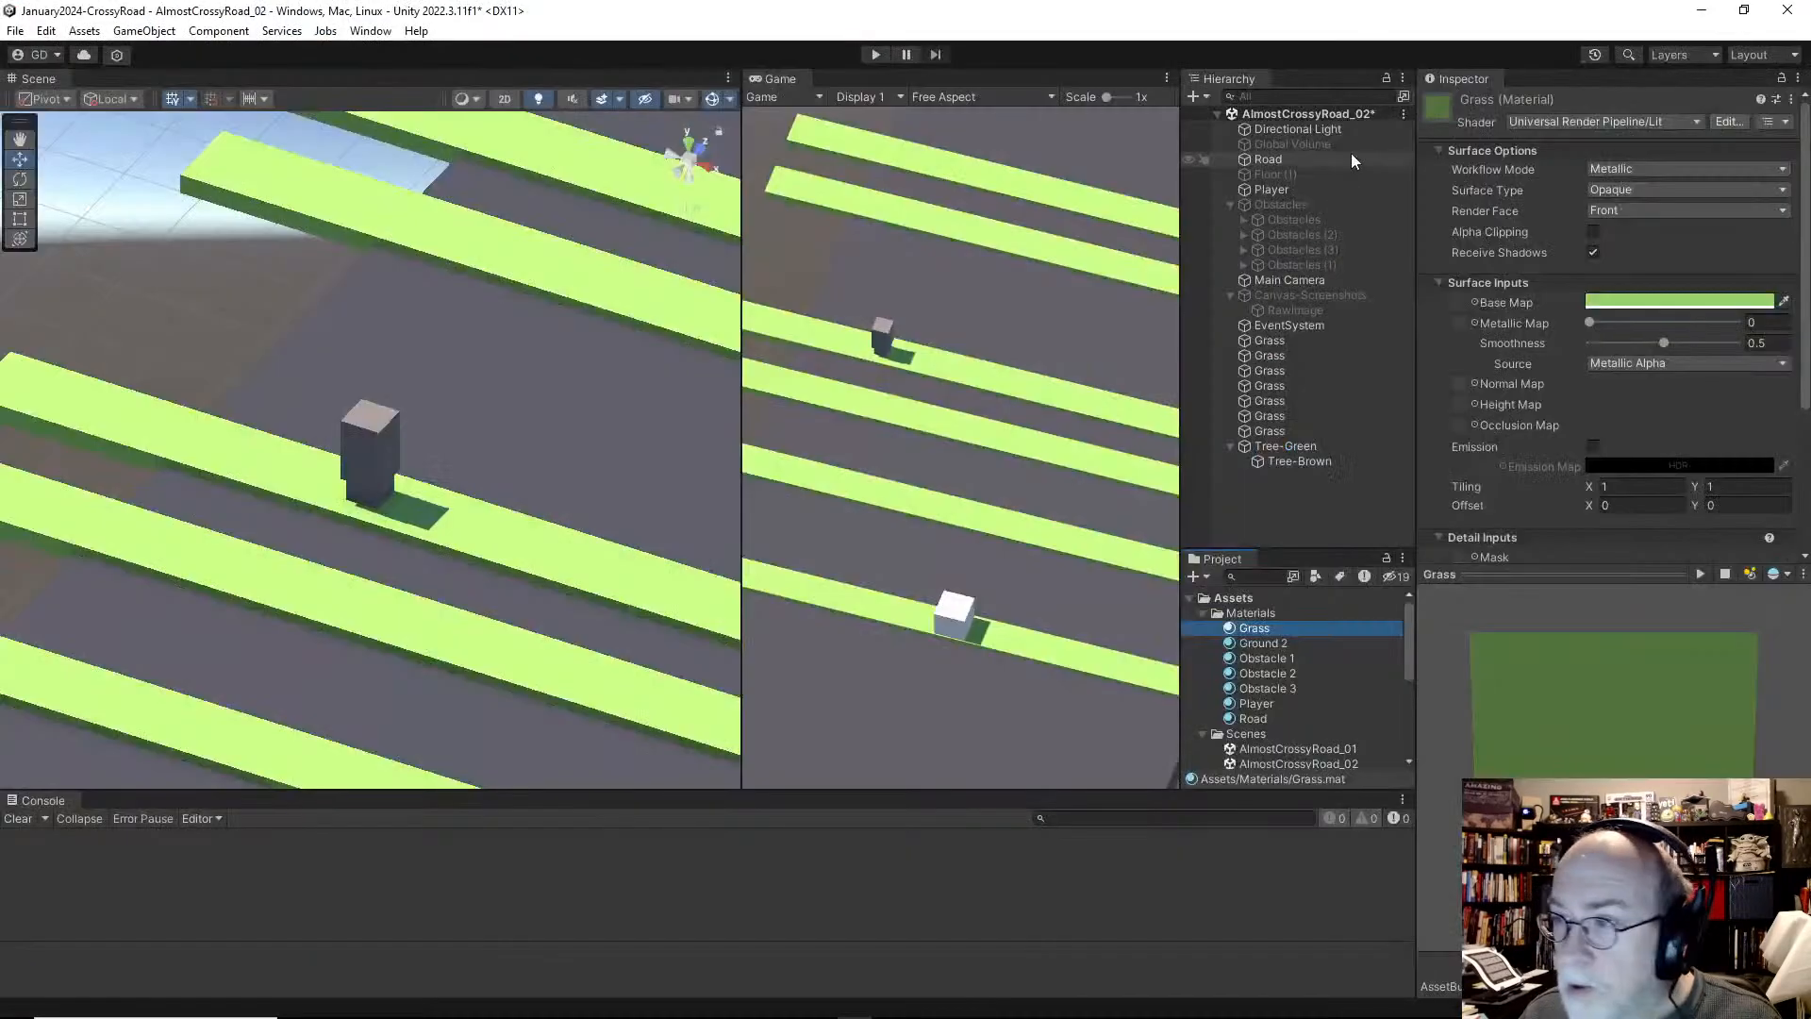
{"action": "left_click", "coordinate": [1300, 283]}
{"action": "left_click", "coordinate": [1322, 308]}
{"action": "left_click", "coordinate": [1335, 294]}
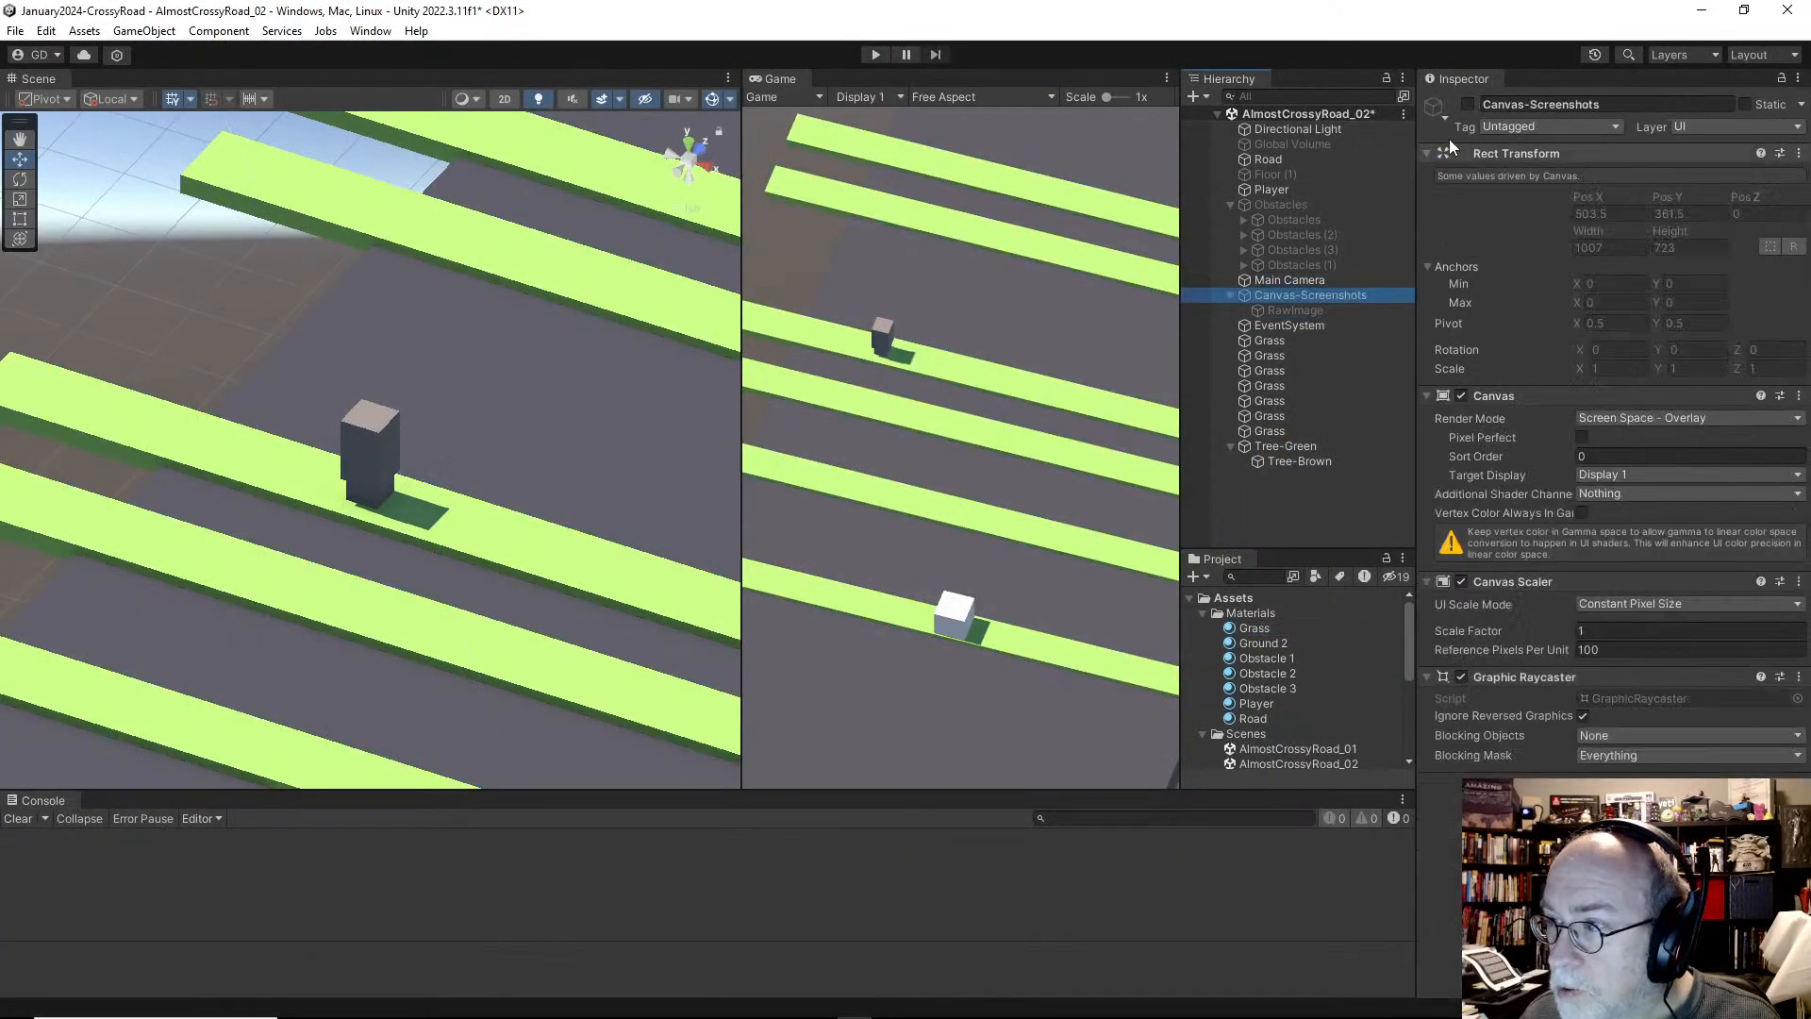
{"action": "left_click", "coordinate": [1468, 104]}
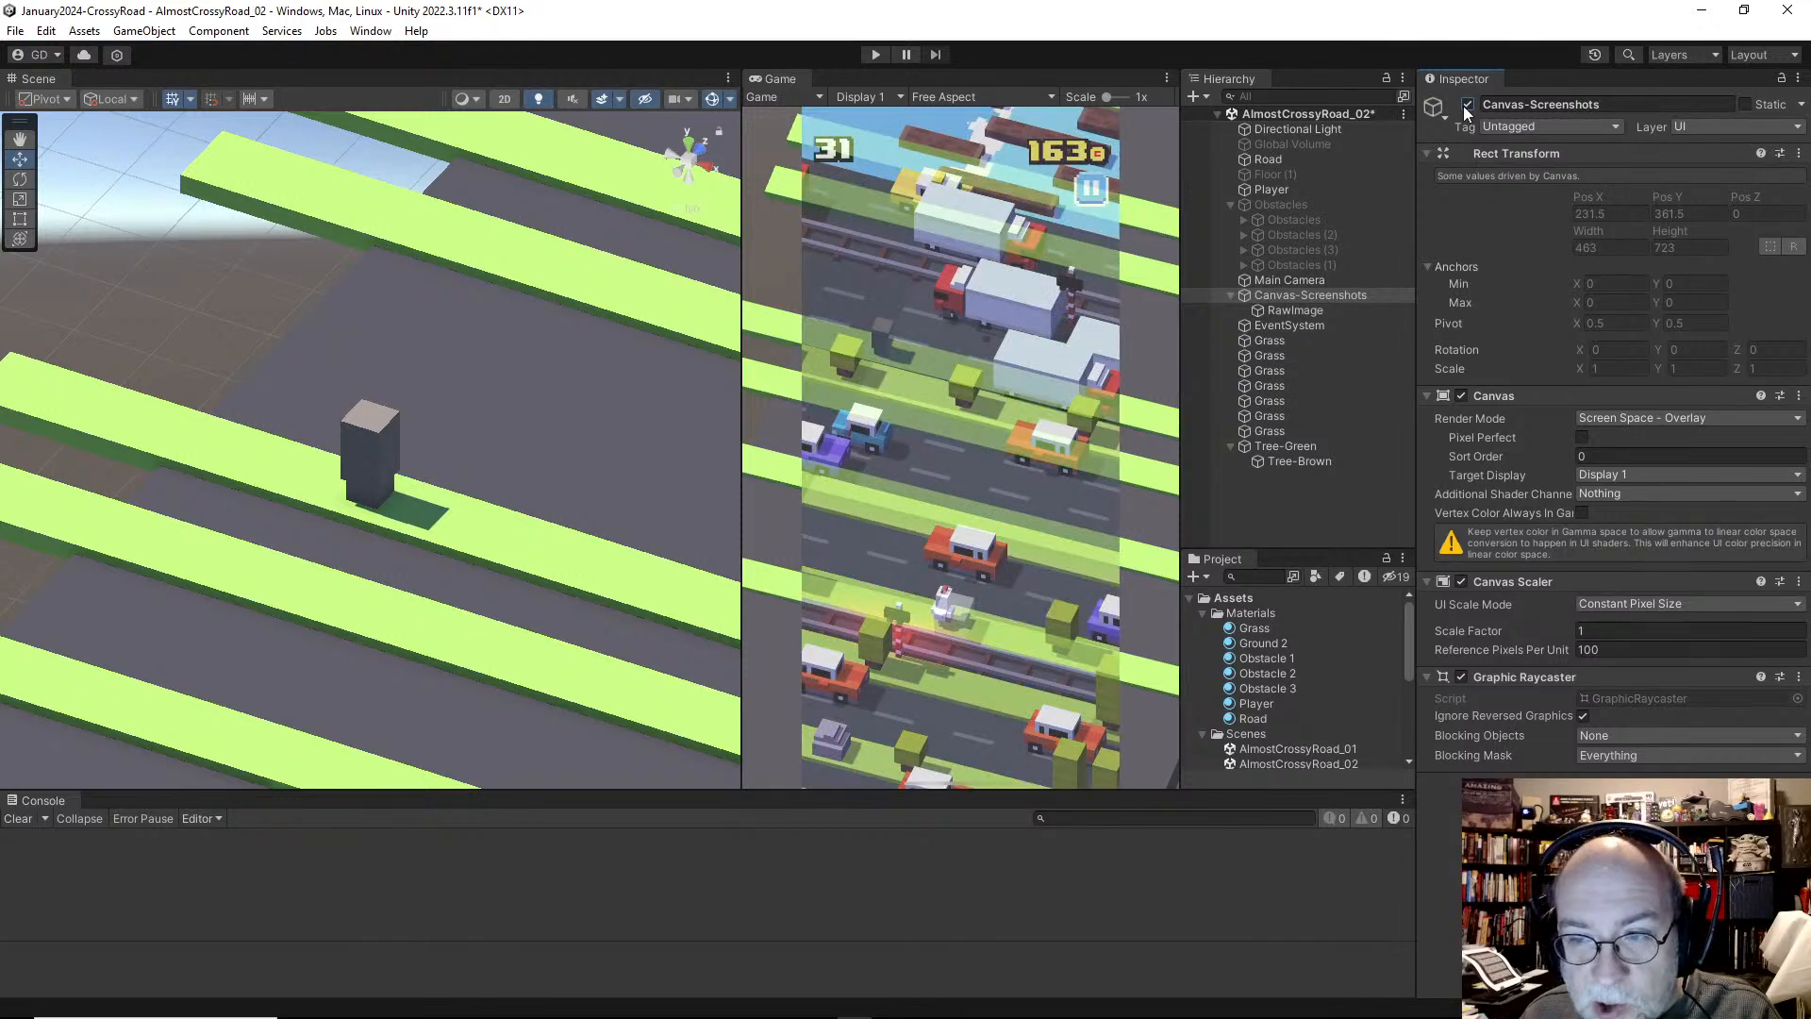
{"action": "left_click", "coordinate": [1468, 104]}
{"action": "left_click", "coordinate": [362, 455]}
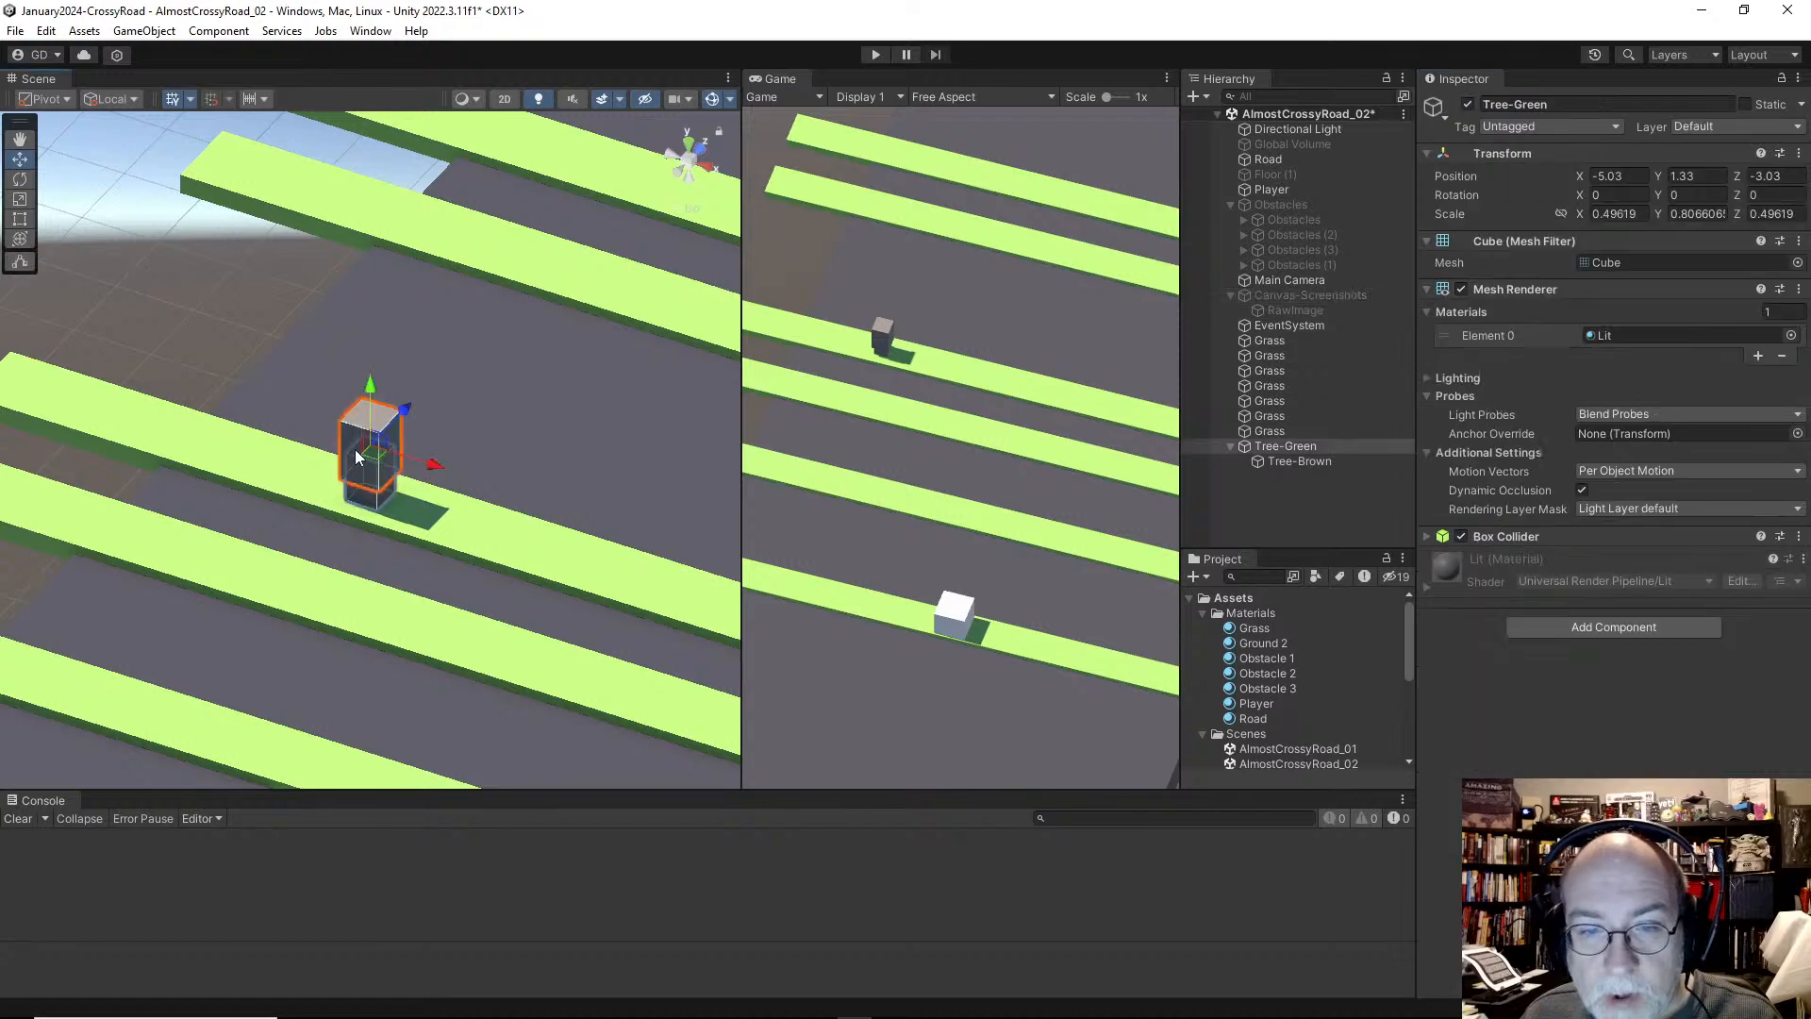
Step: Unparent Tree-Brown from Tree-Green and check each cube separately
{"action": "left_click", "coordinate": [1287, 461]}
{"action": "key", "text": "Up"}
{"action": "key", "text": "Down"}
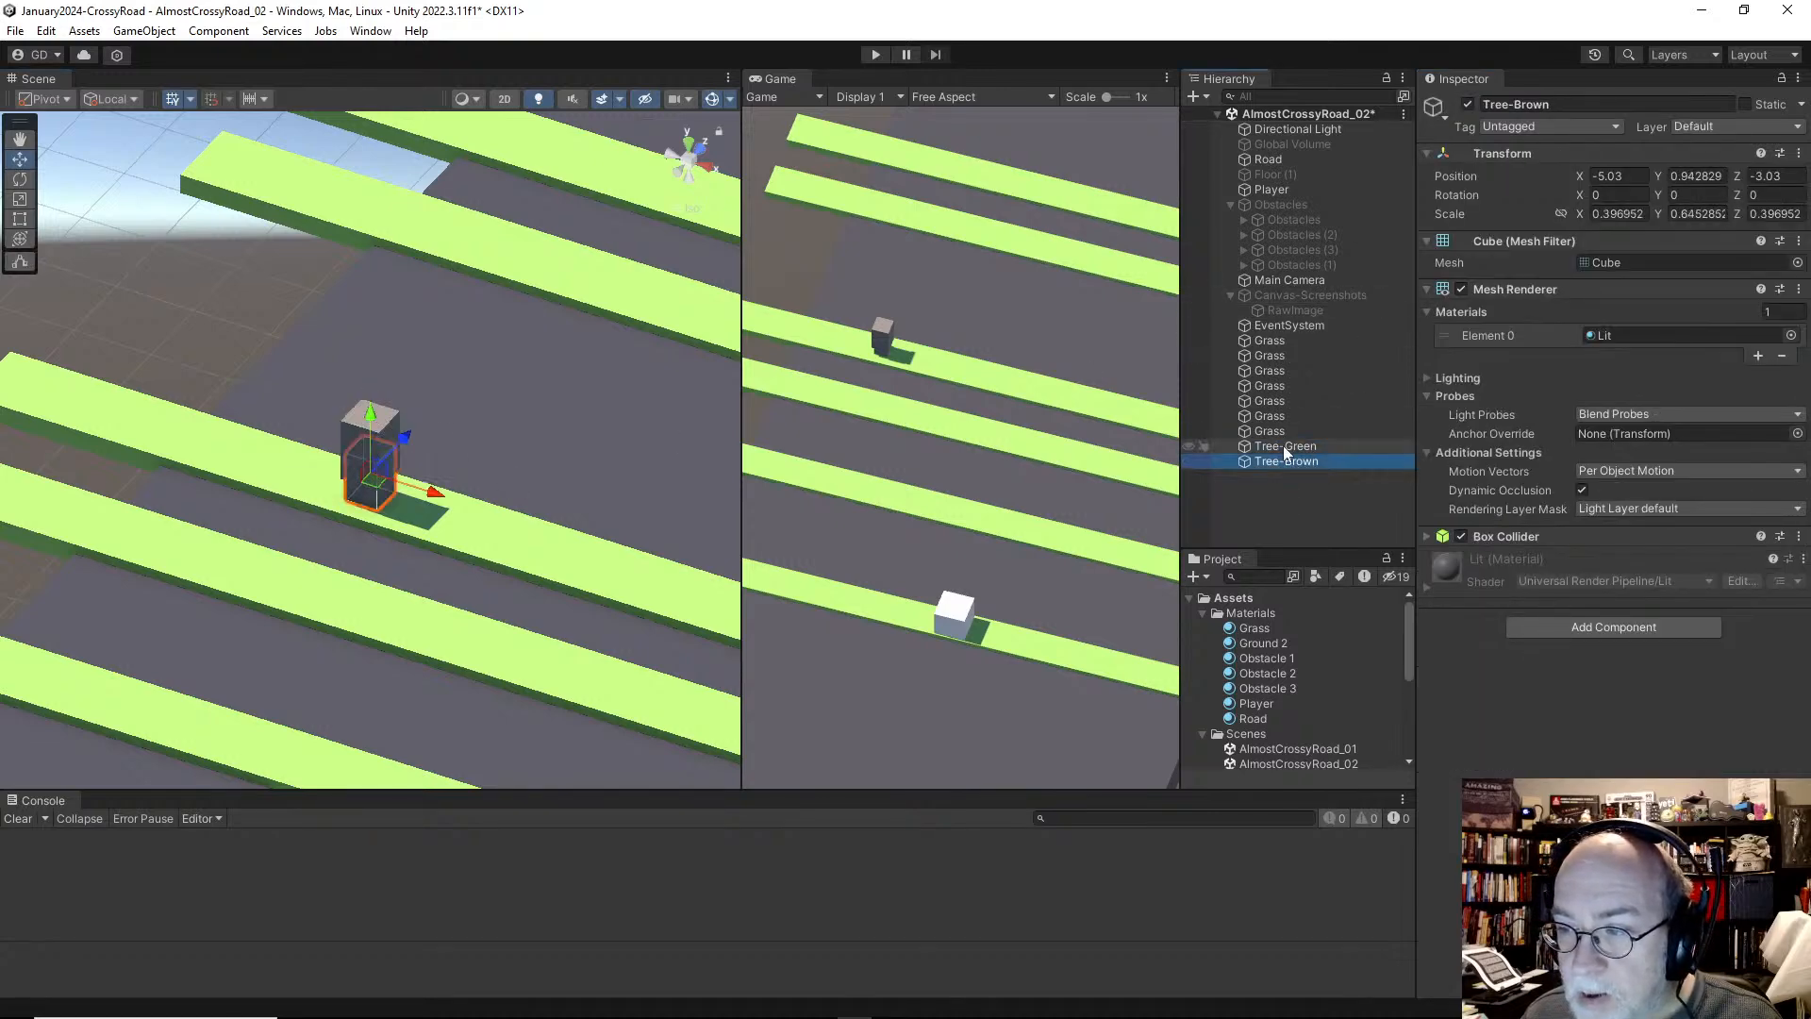
{"action": "key", "text": "Up"}
{"action": "key", "text": "Down"}
{"action": "key", "text": "Up"}
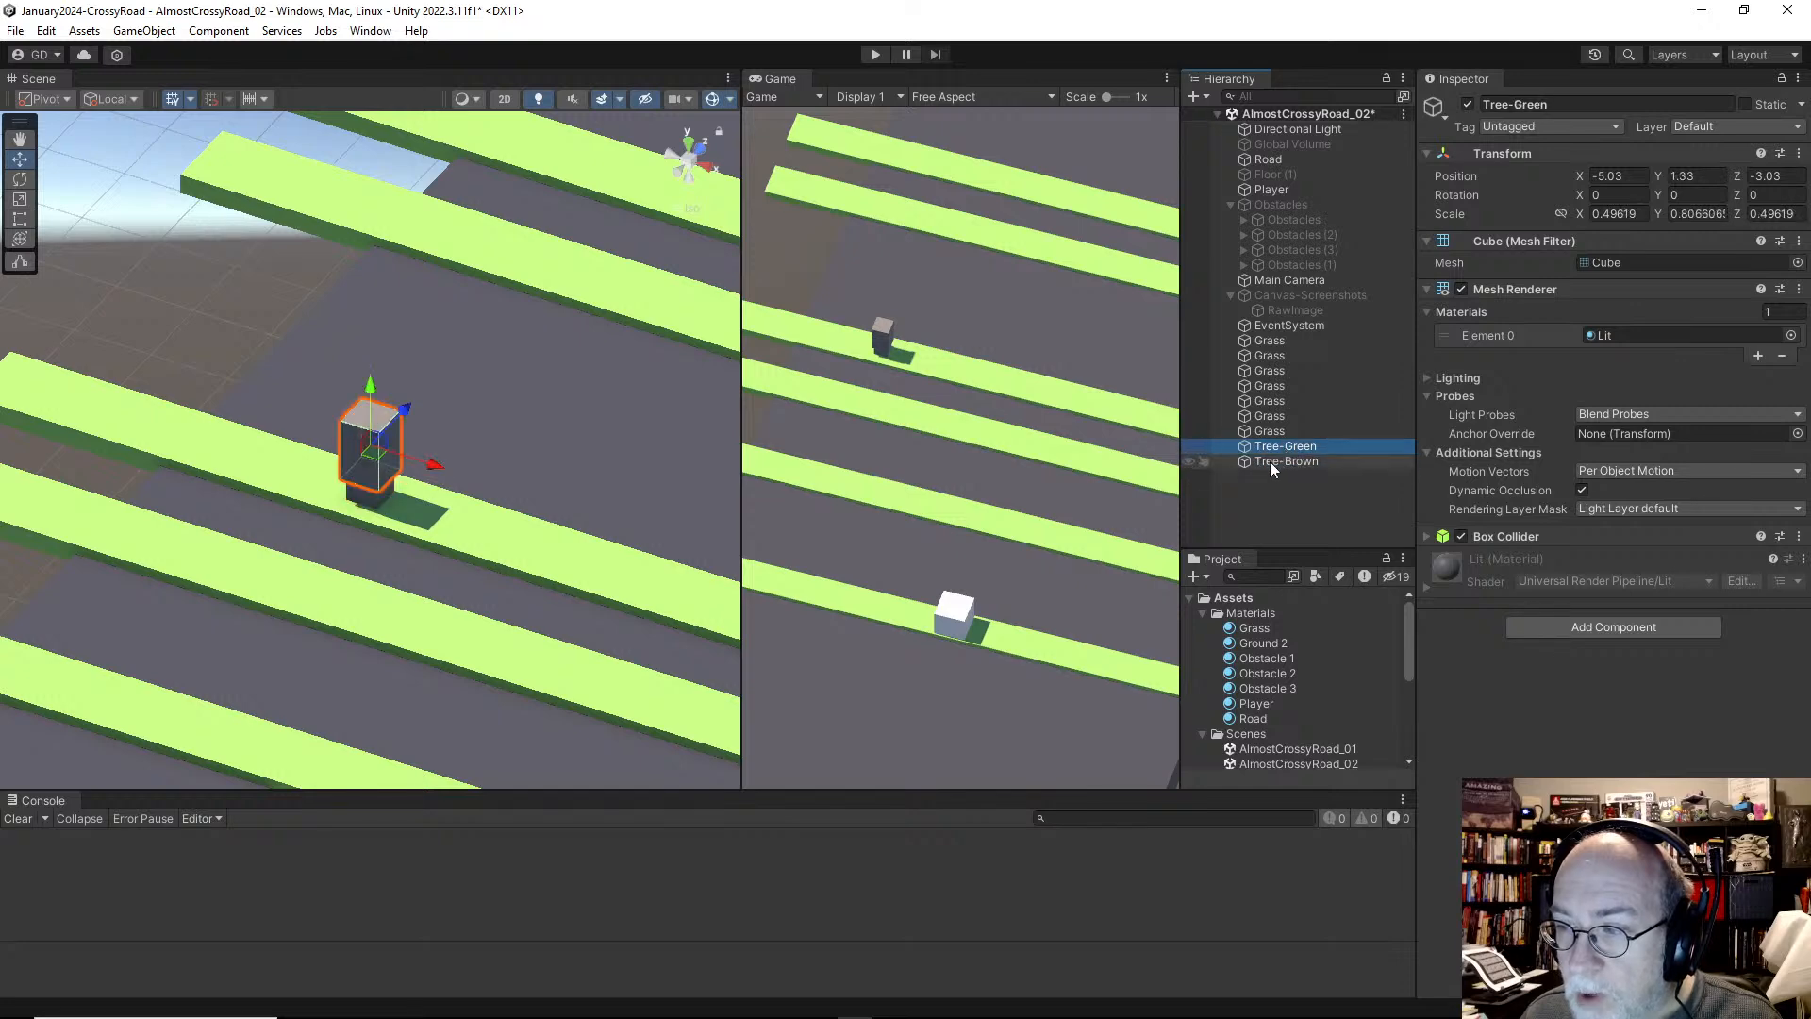
{"action": "key", "text": "Down"}
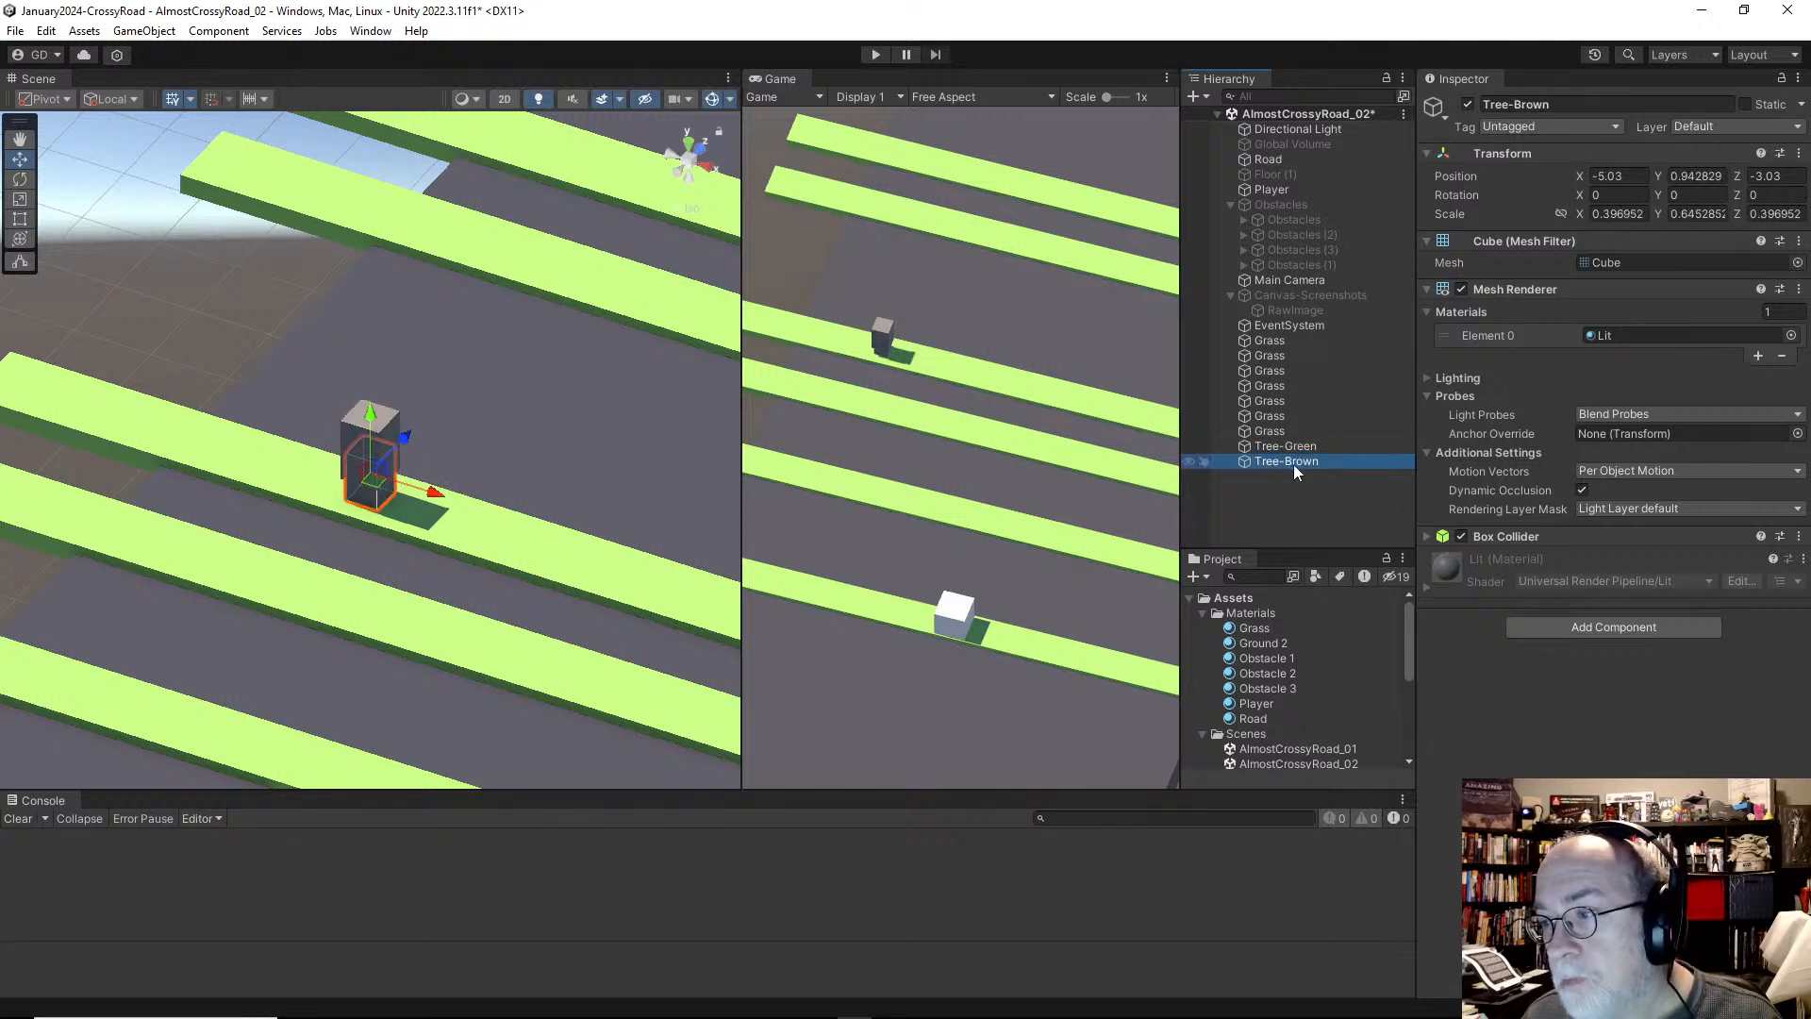
{"action": "left_click", "coordinate": [1283, 446]}
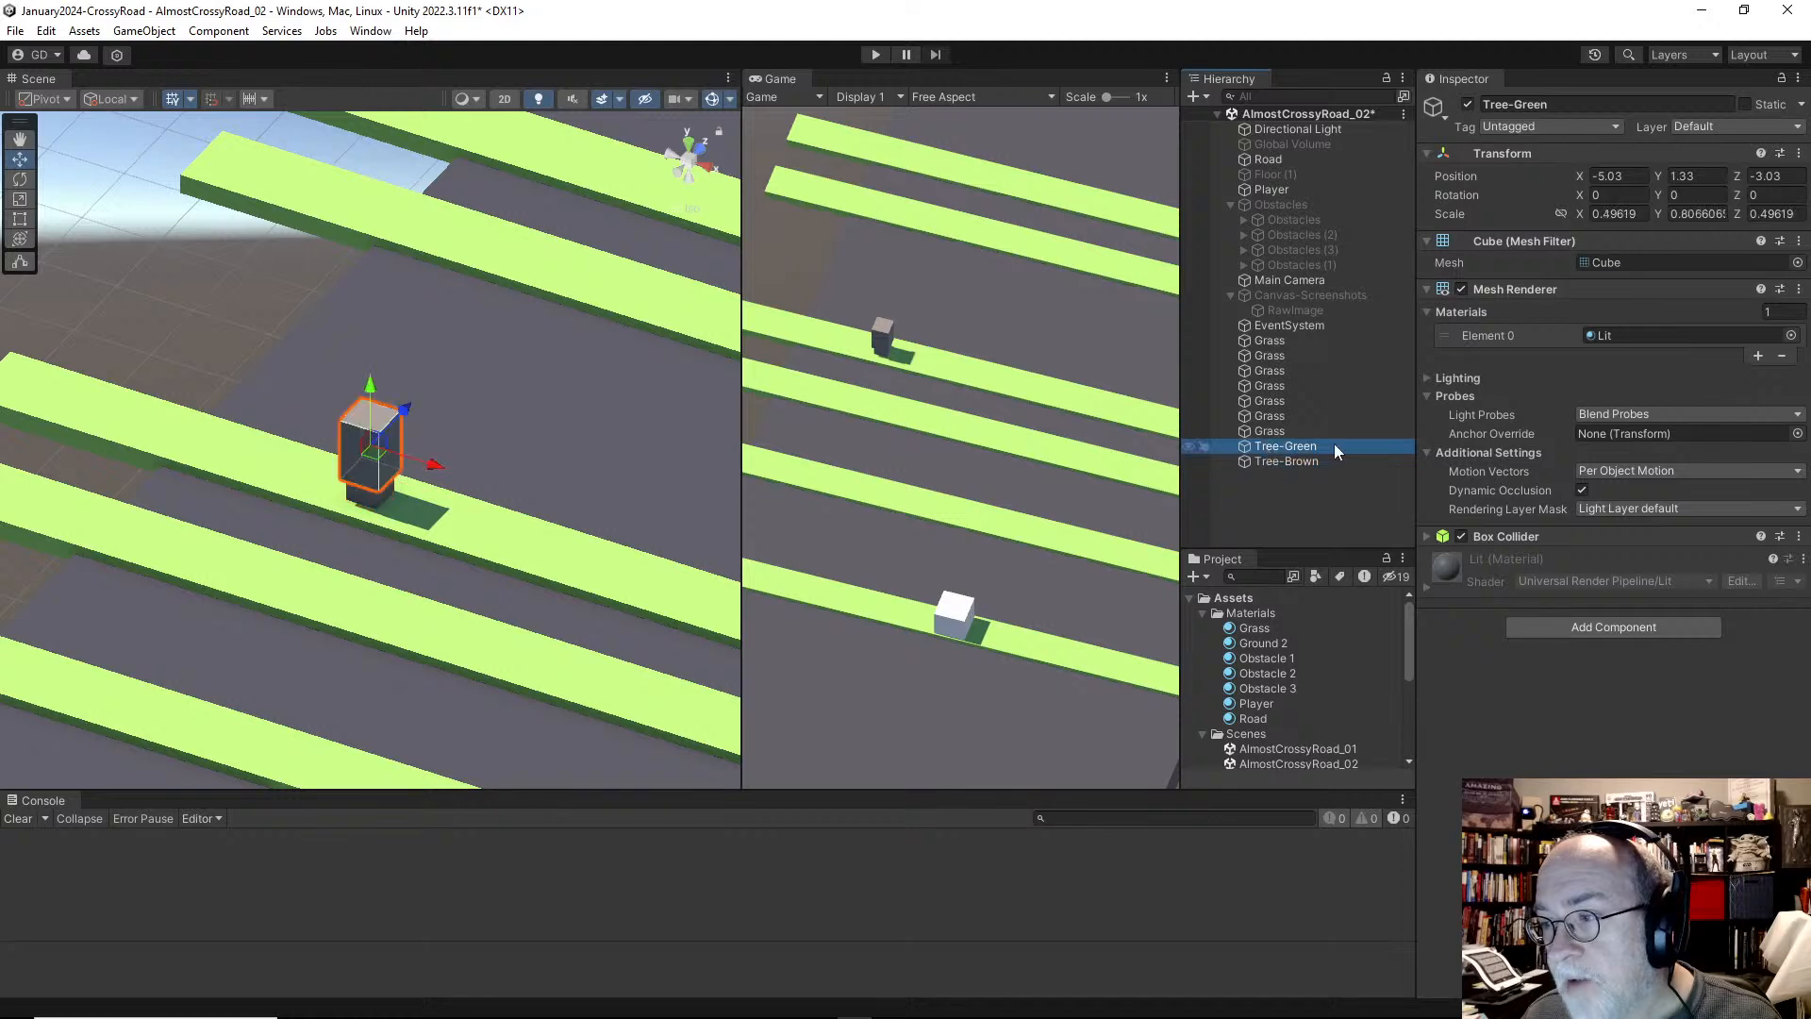
Step: Scale Tree-Green alone to 0.8 on all three axes
{"action": "key", "text": "r"}
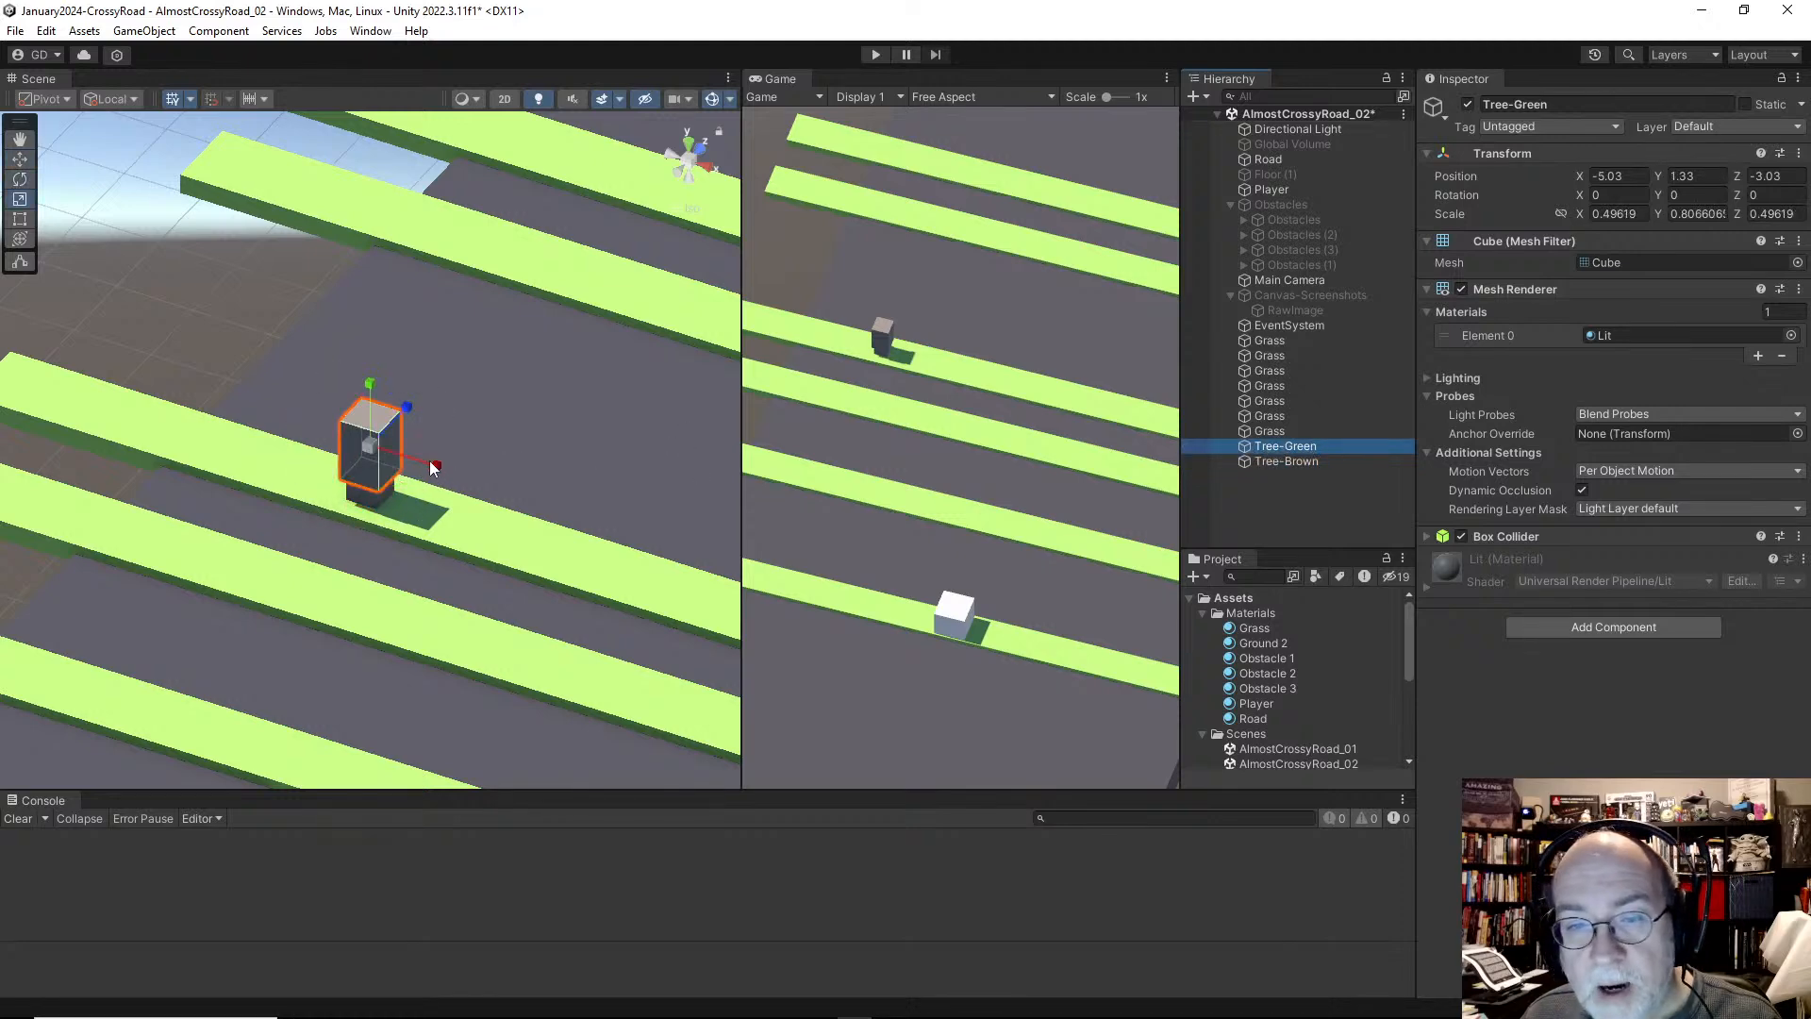
{"action": "left_click_drag", "start_coordinate": [434, 469], "coordinate": [474, 462]}
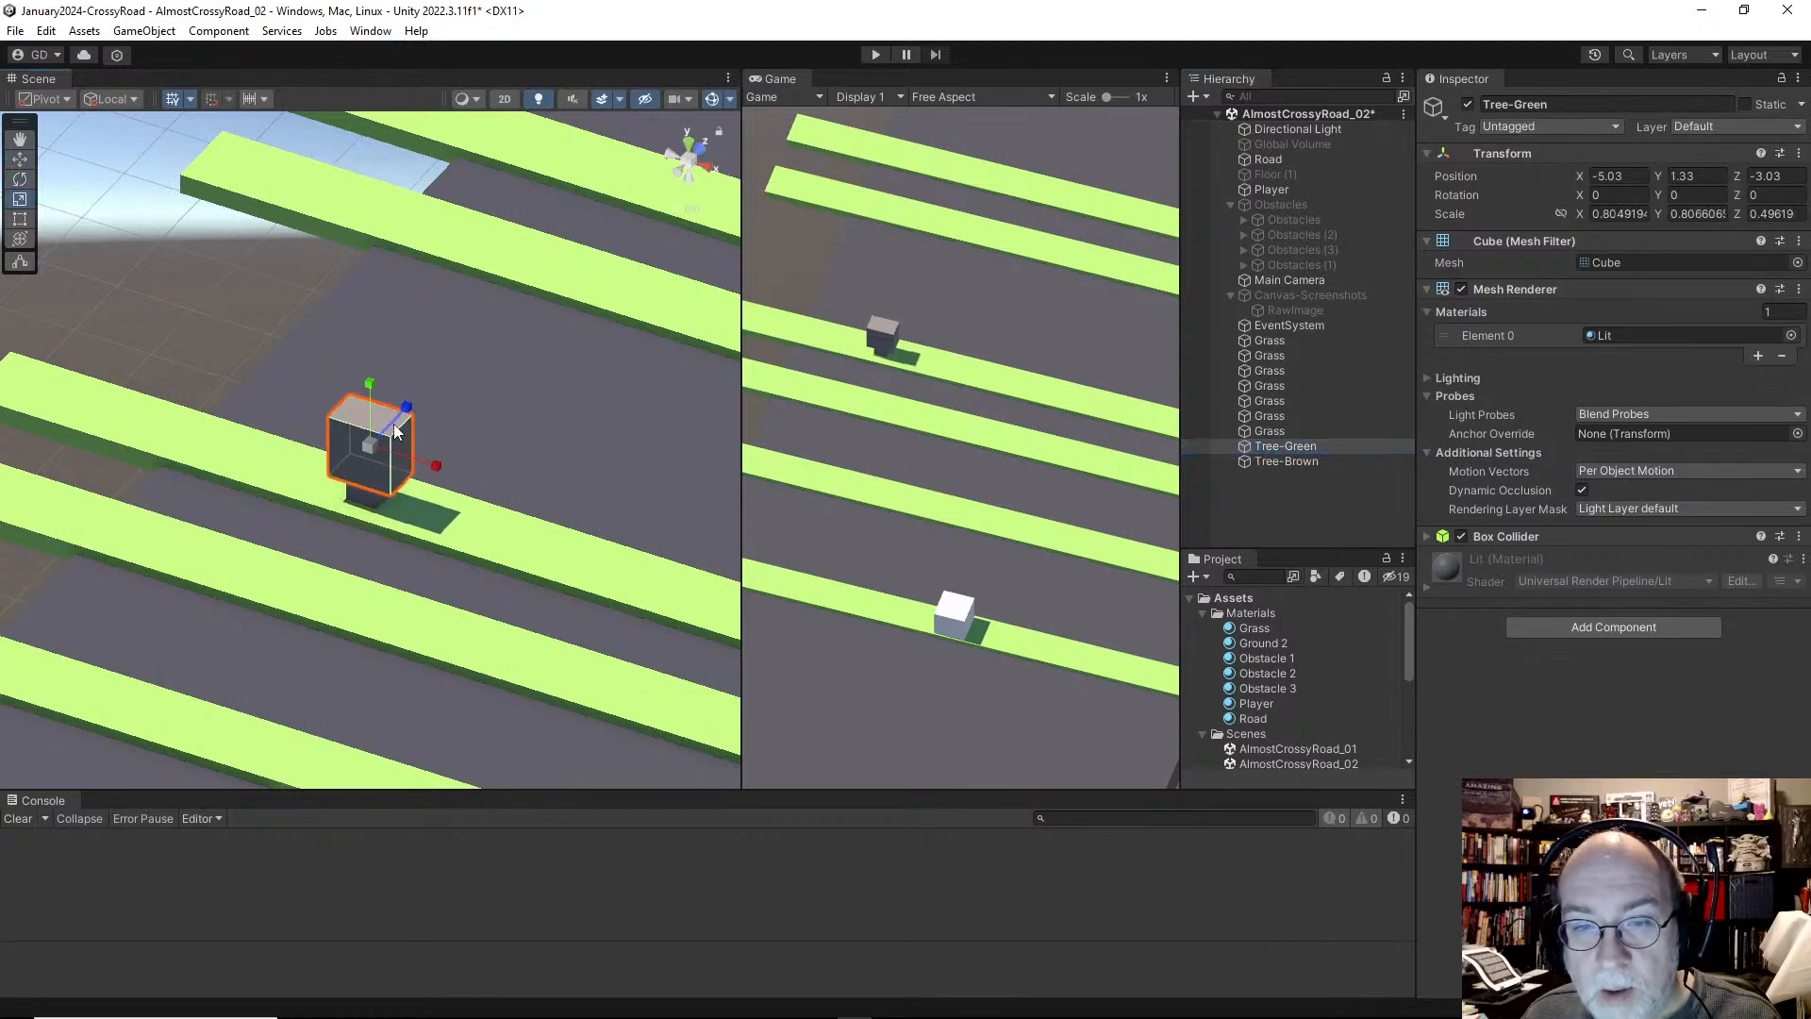
{"action": "left_click_drag", "start_coordinate": [406, 409], "coordinate": [418, 416]}
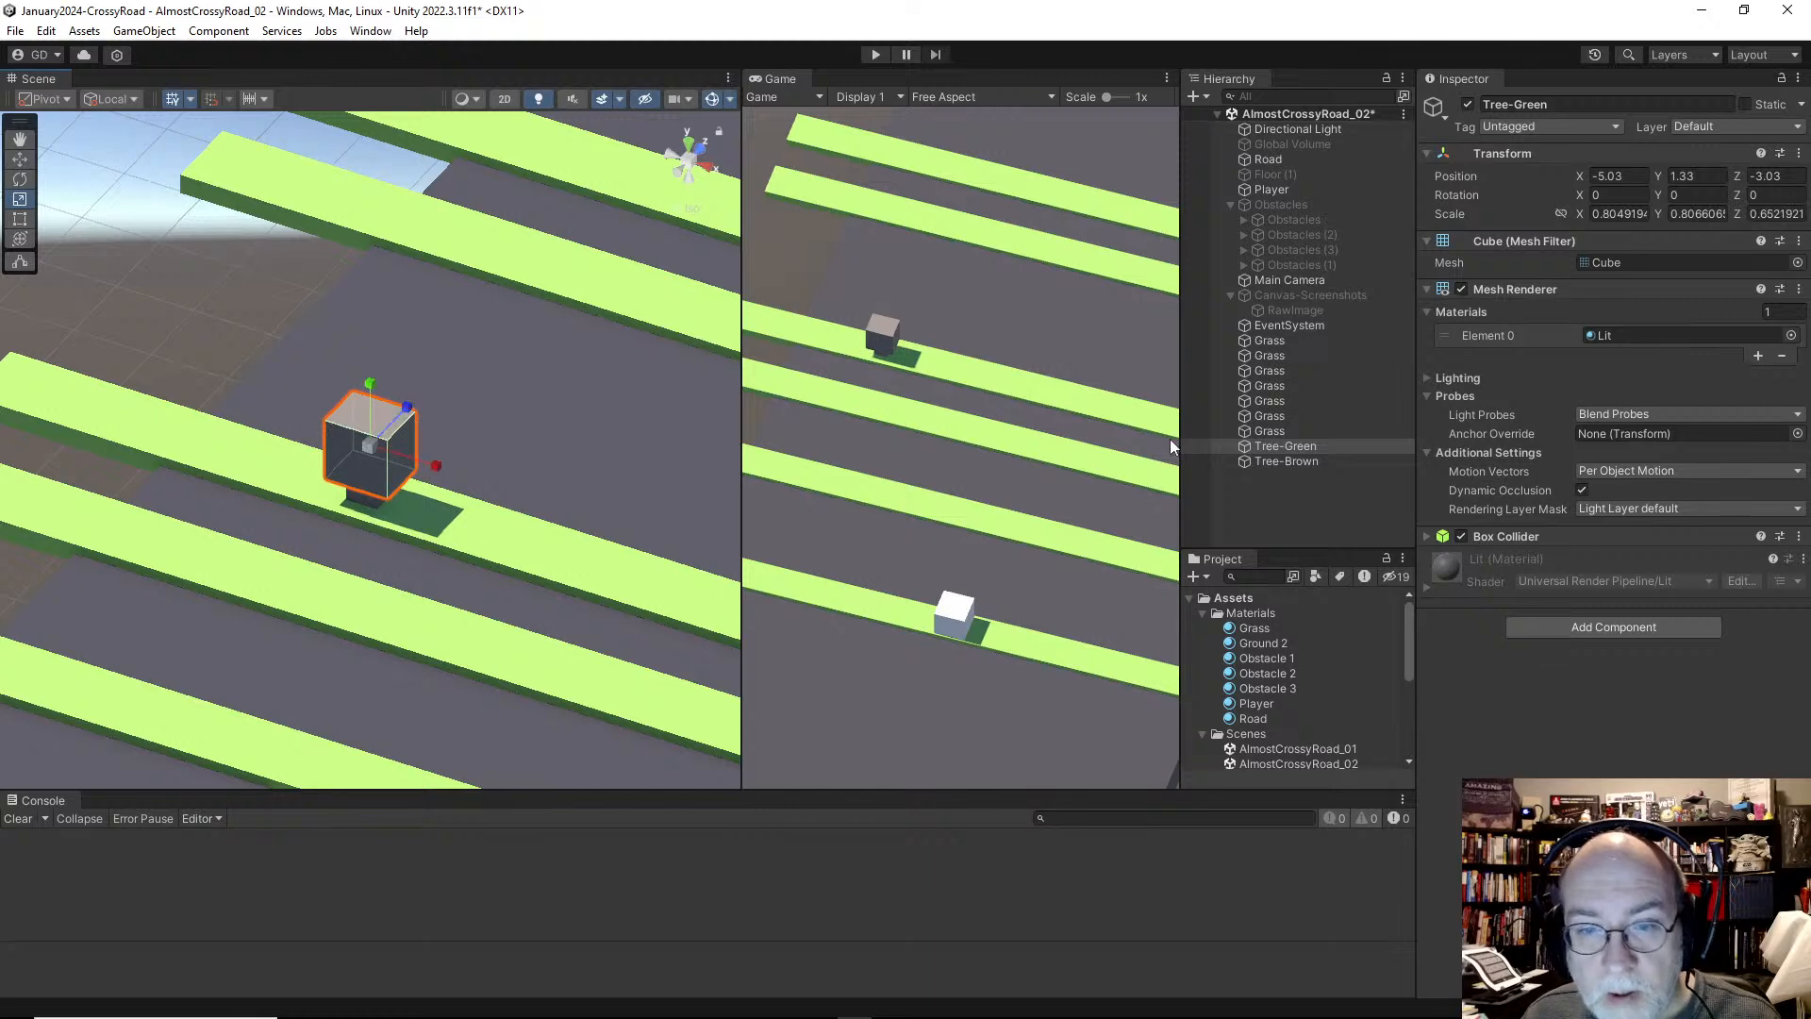
{"action": "left_click", "coordinate": [1609, 213]}
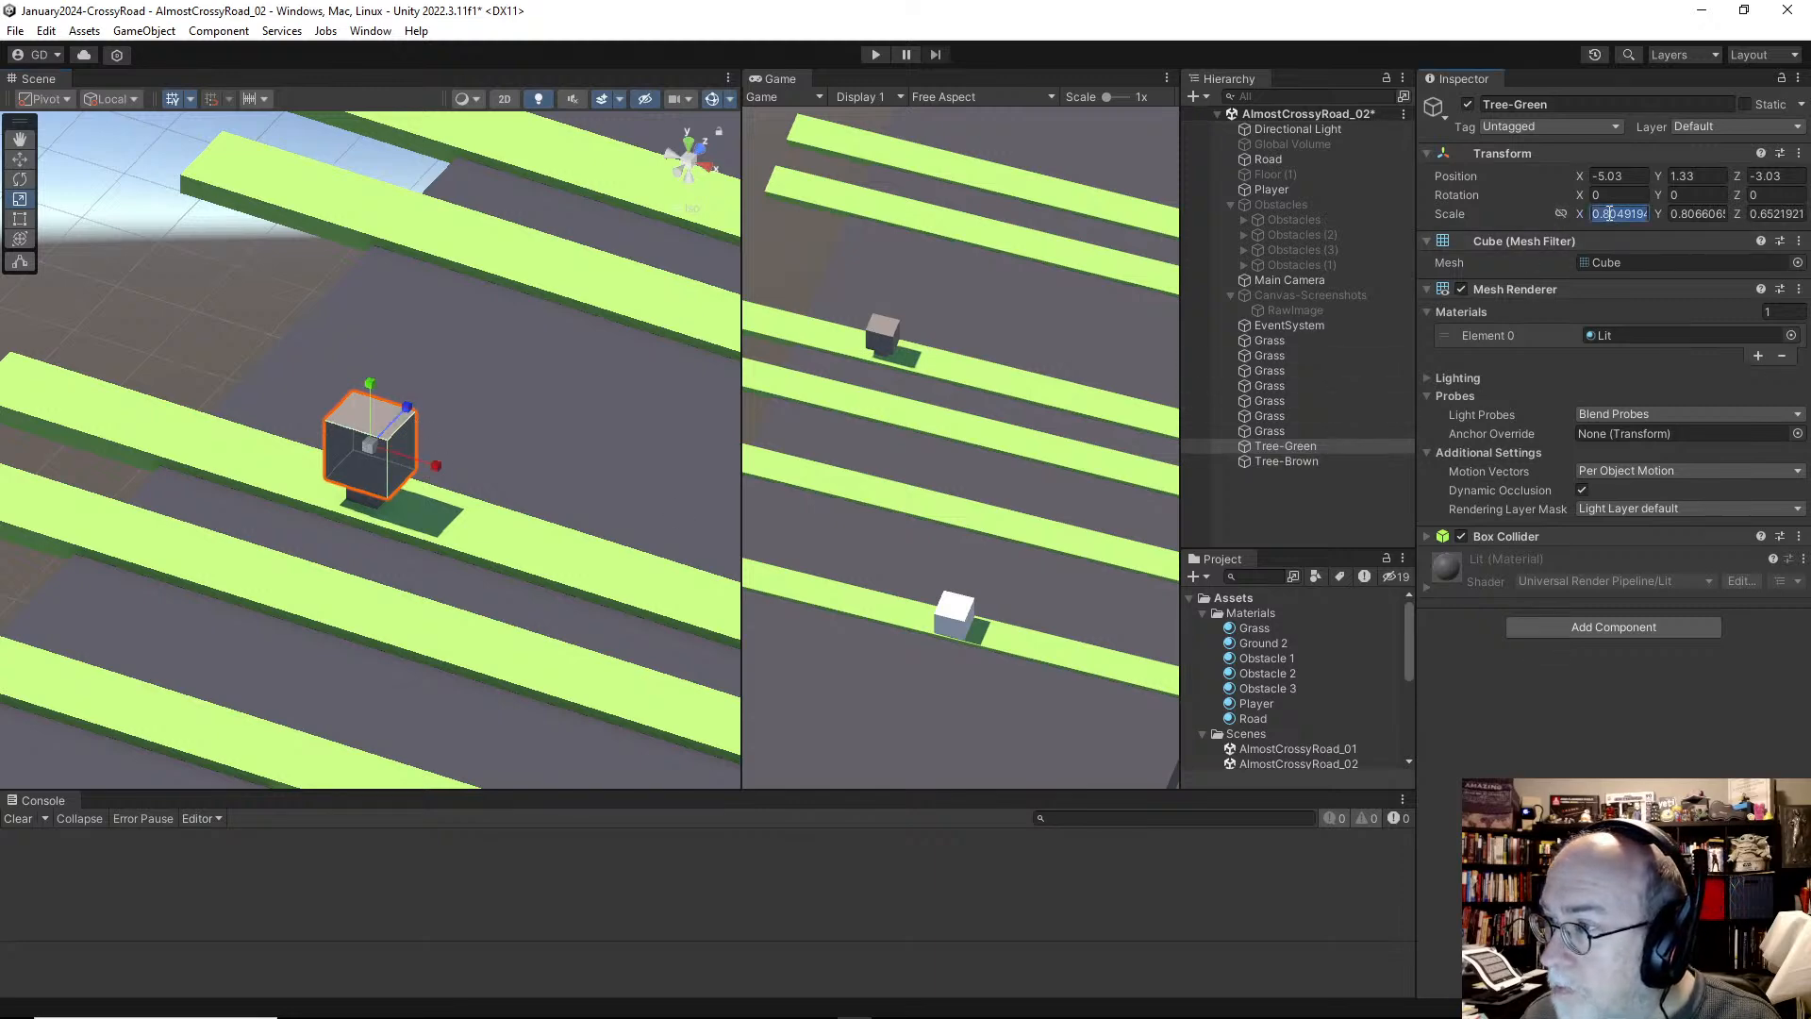
{"action": "type", "text": "8"}
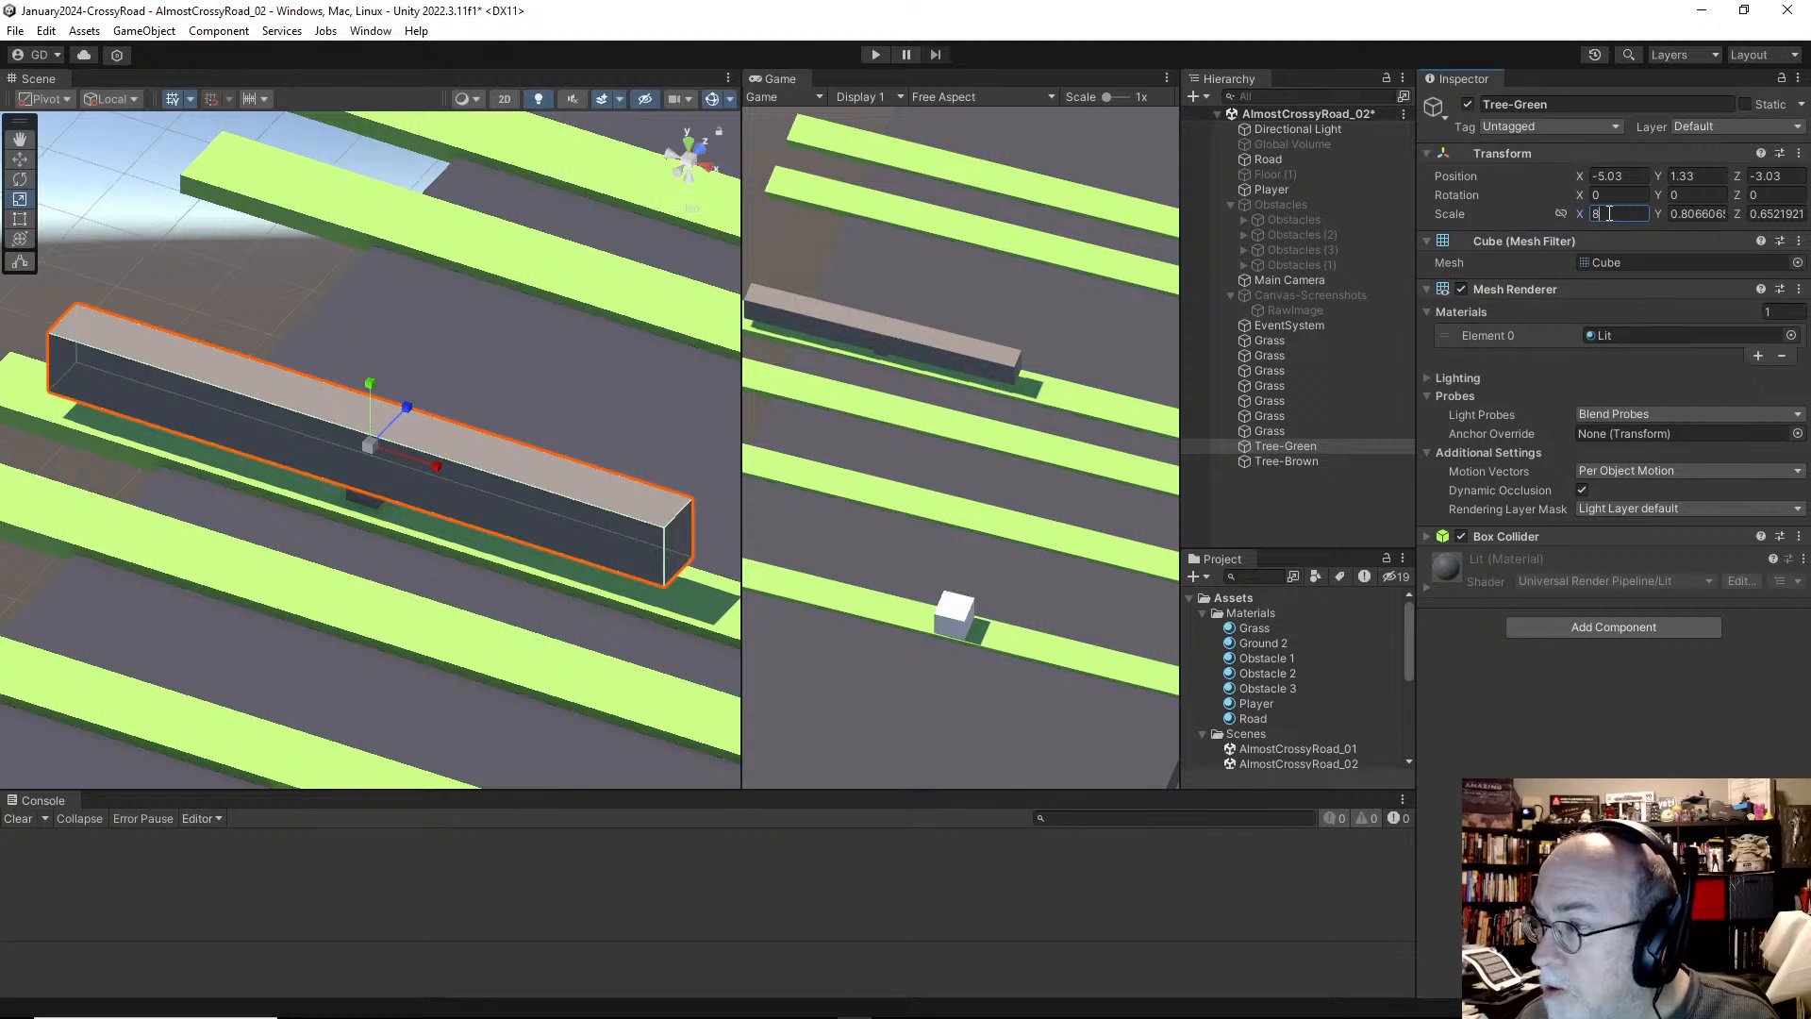
{"action": "key", "text": "BackSpace"}
{"action": "type", "text": ".8"}
{"action": "key", "text": "Tab"}
{"action": "type", "text": ".8"}
{"action": "key", "text": "Tab"}
{"action": "type", "text": ".8"}
{"action": "key", "text": "Tab"}
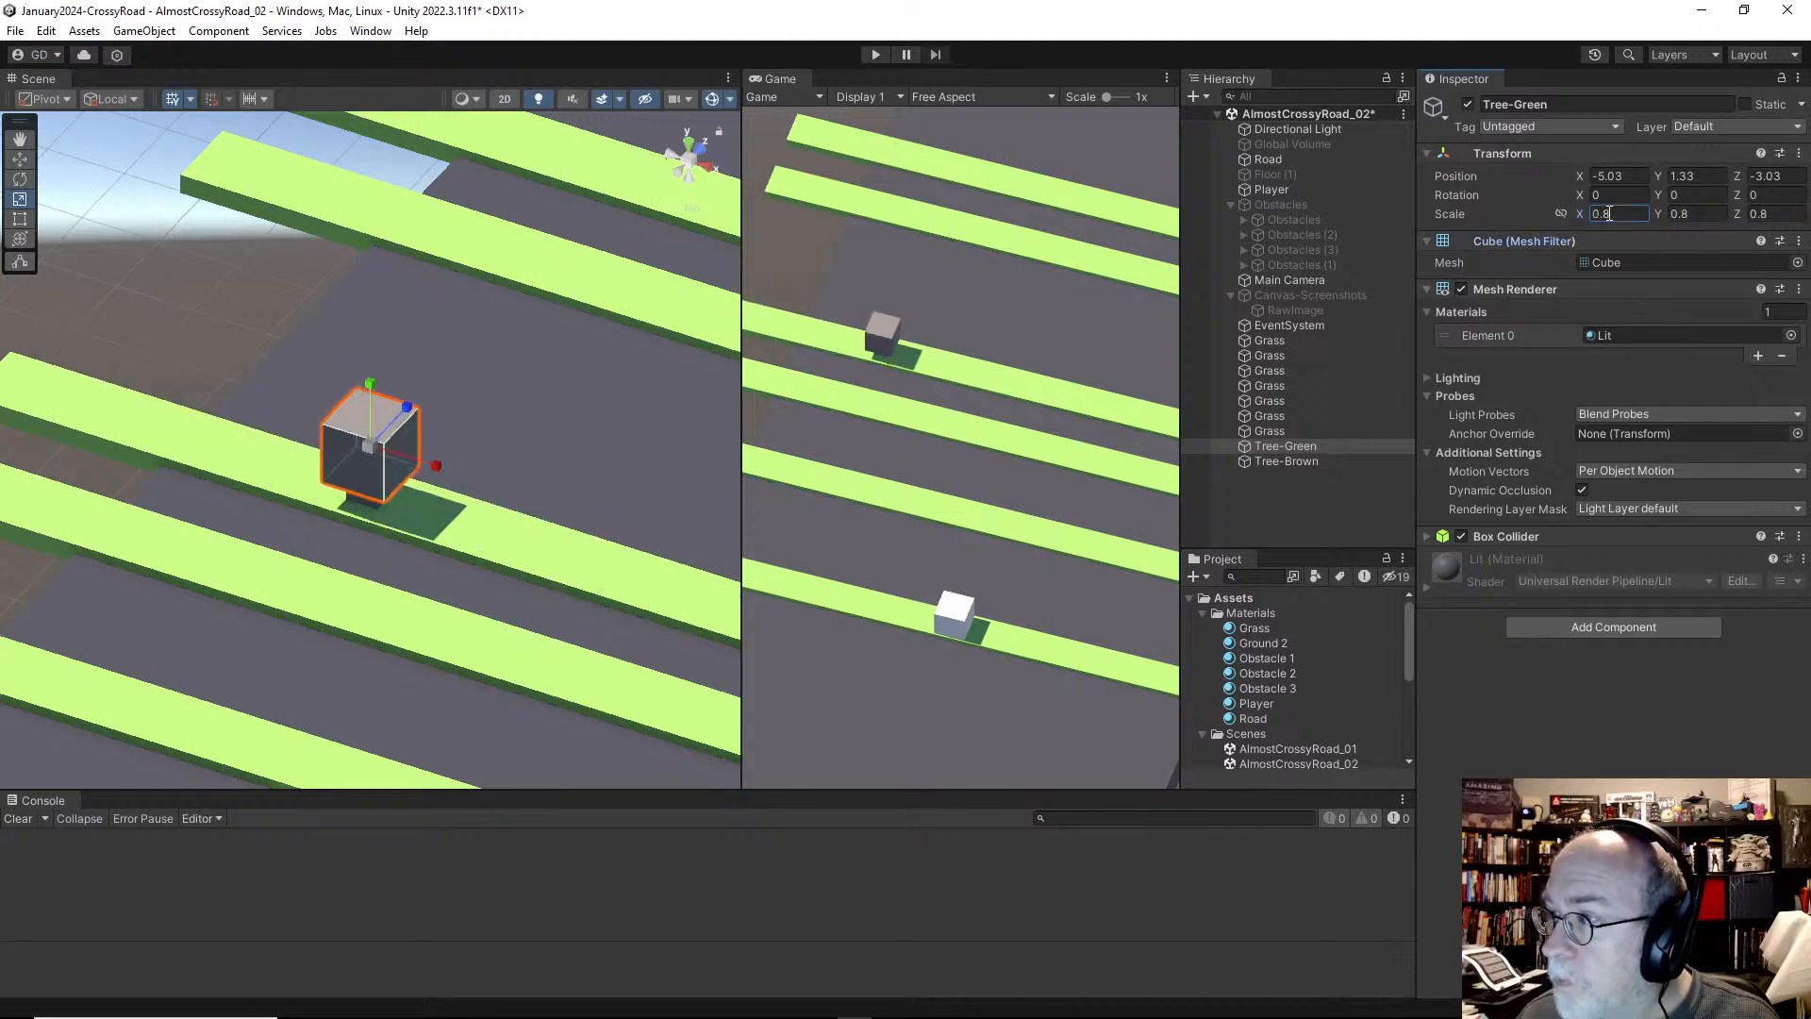
Step: Make Tree-Brown a child of Tree-Green again
{"action": "left_click", "coordinate": [1305, 462]}
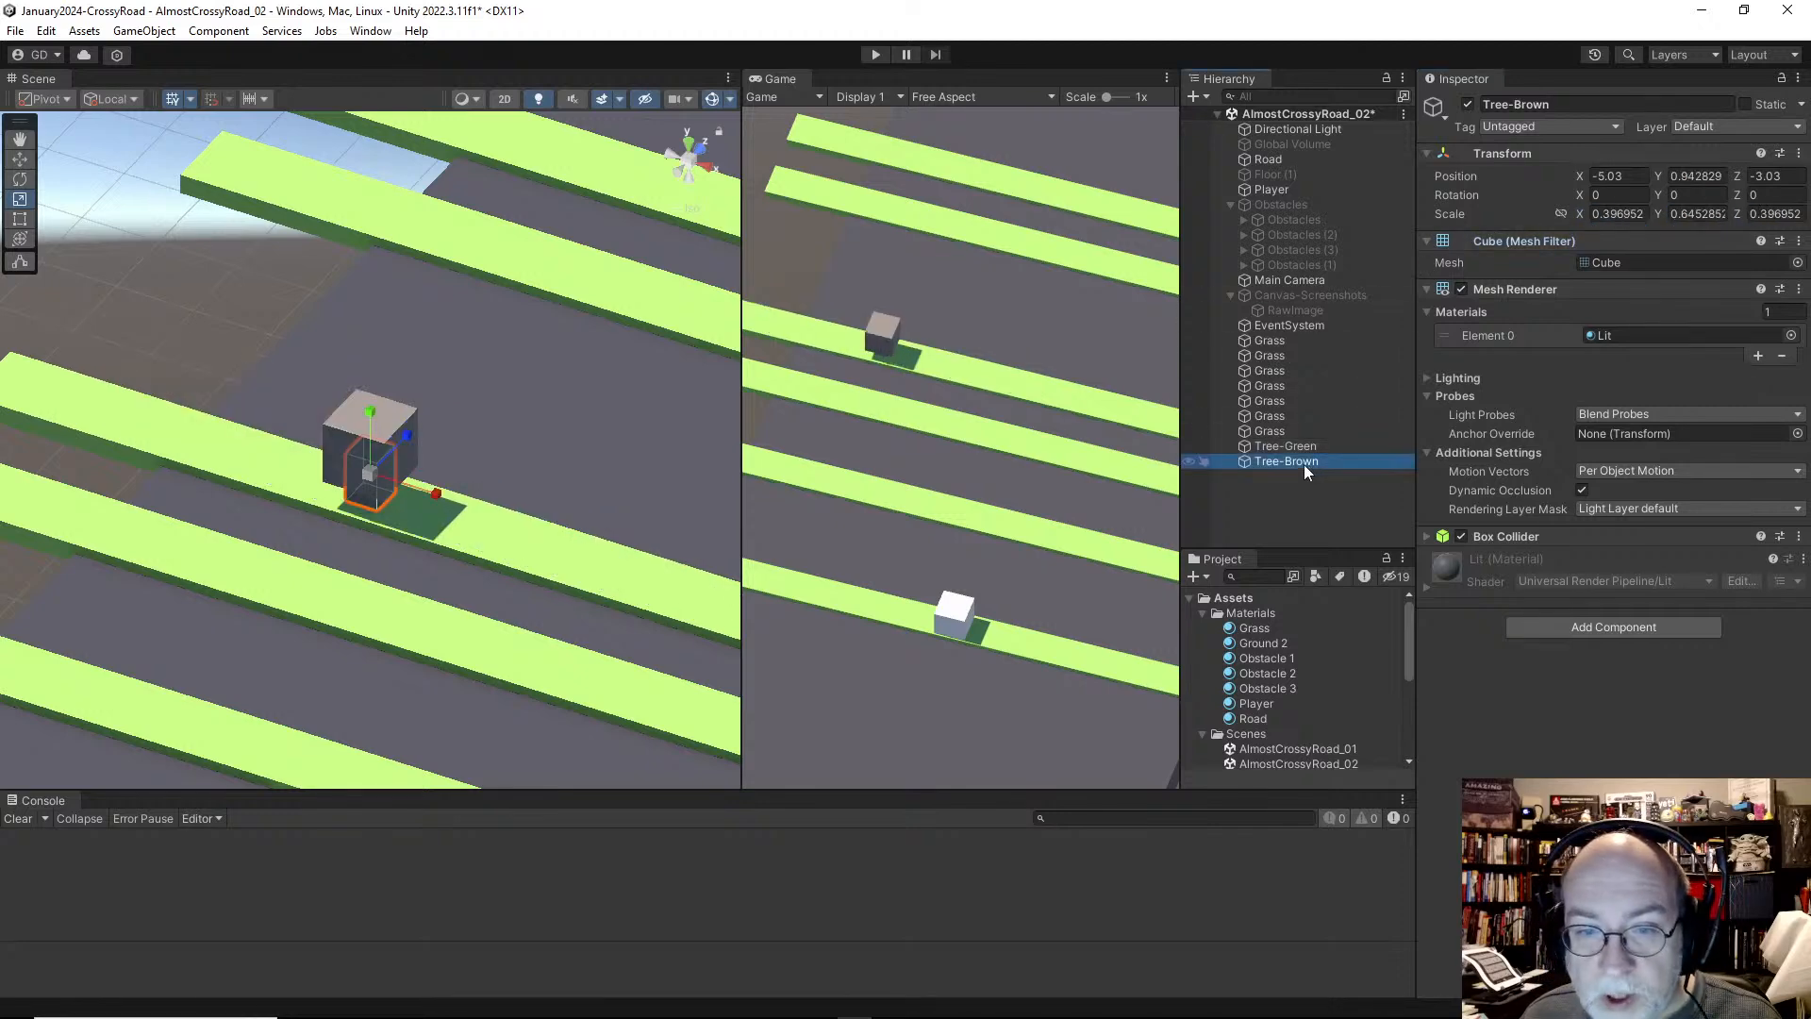
{"action": "left_click", "coordinate": [569, 411]}
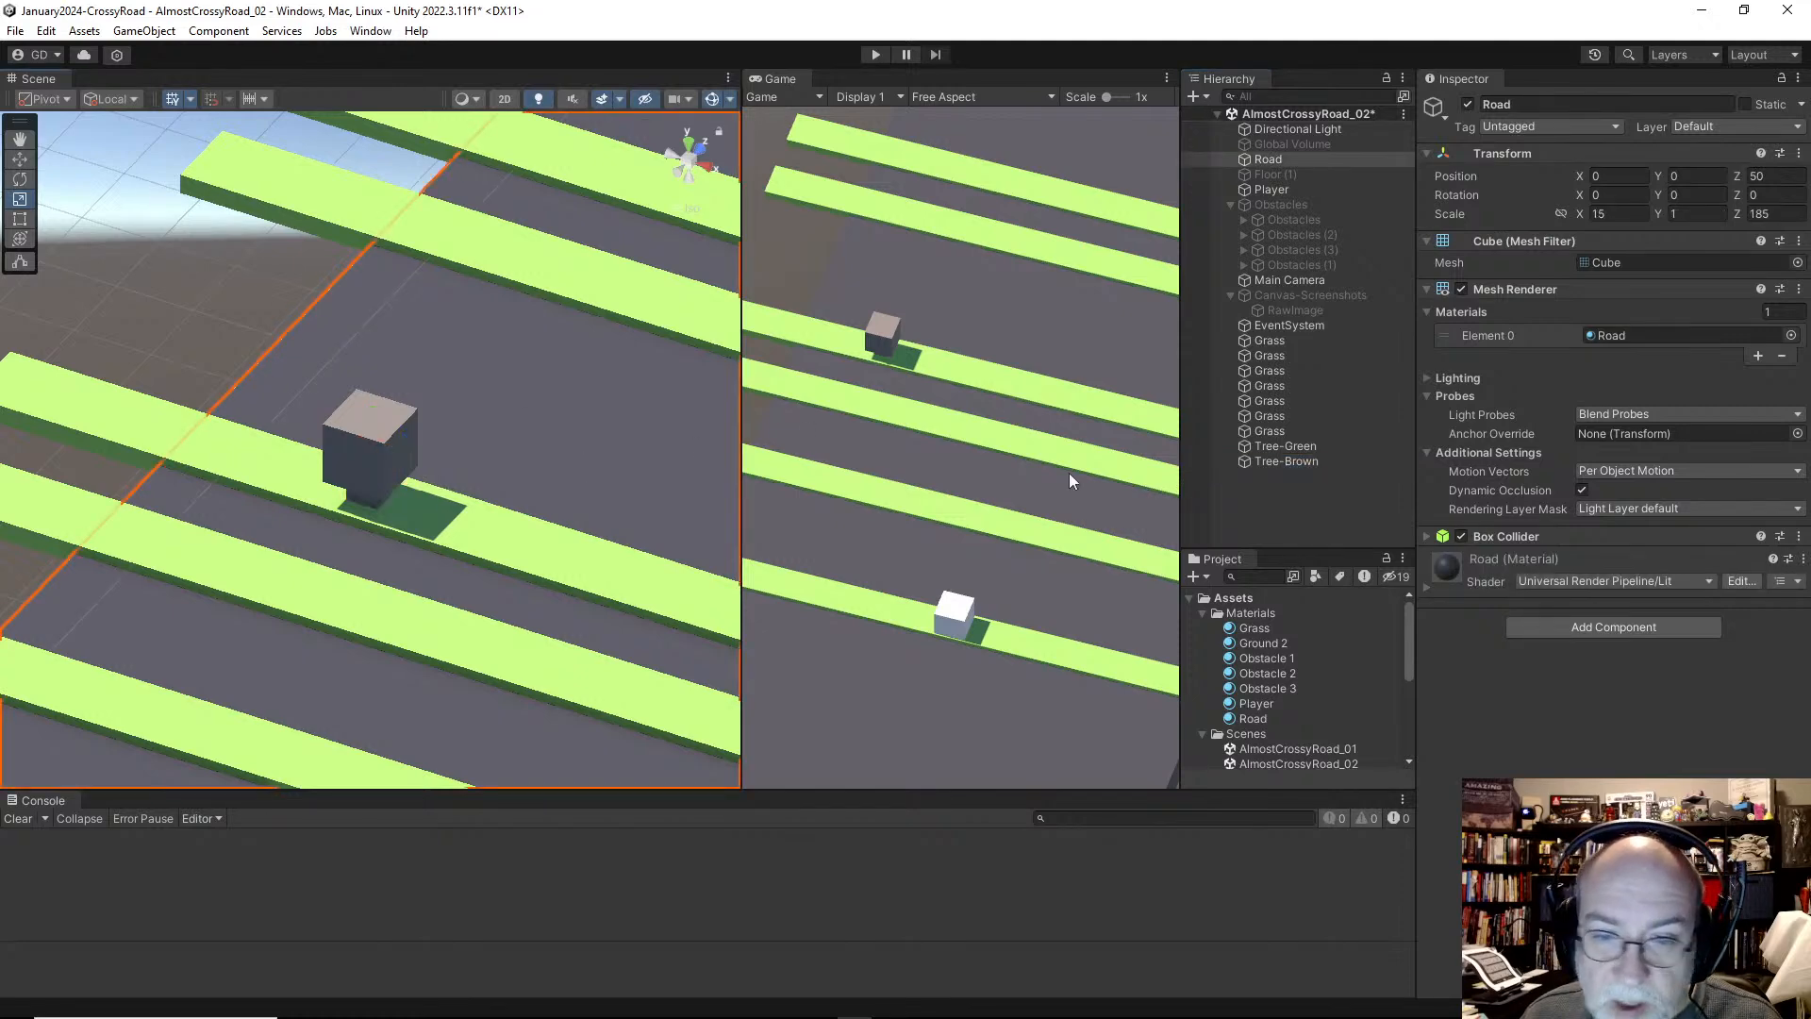
{"action": "left_click_drag", "start_coordinate": [1276, 462], "coordinate": [1285, 453]}
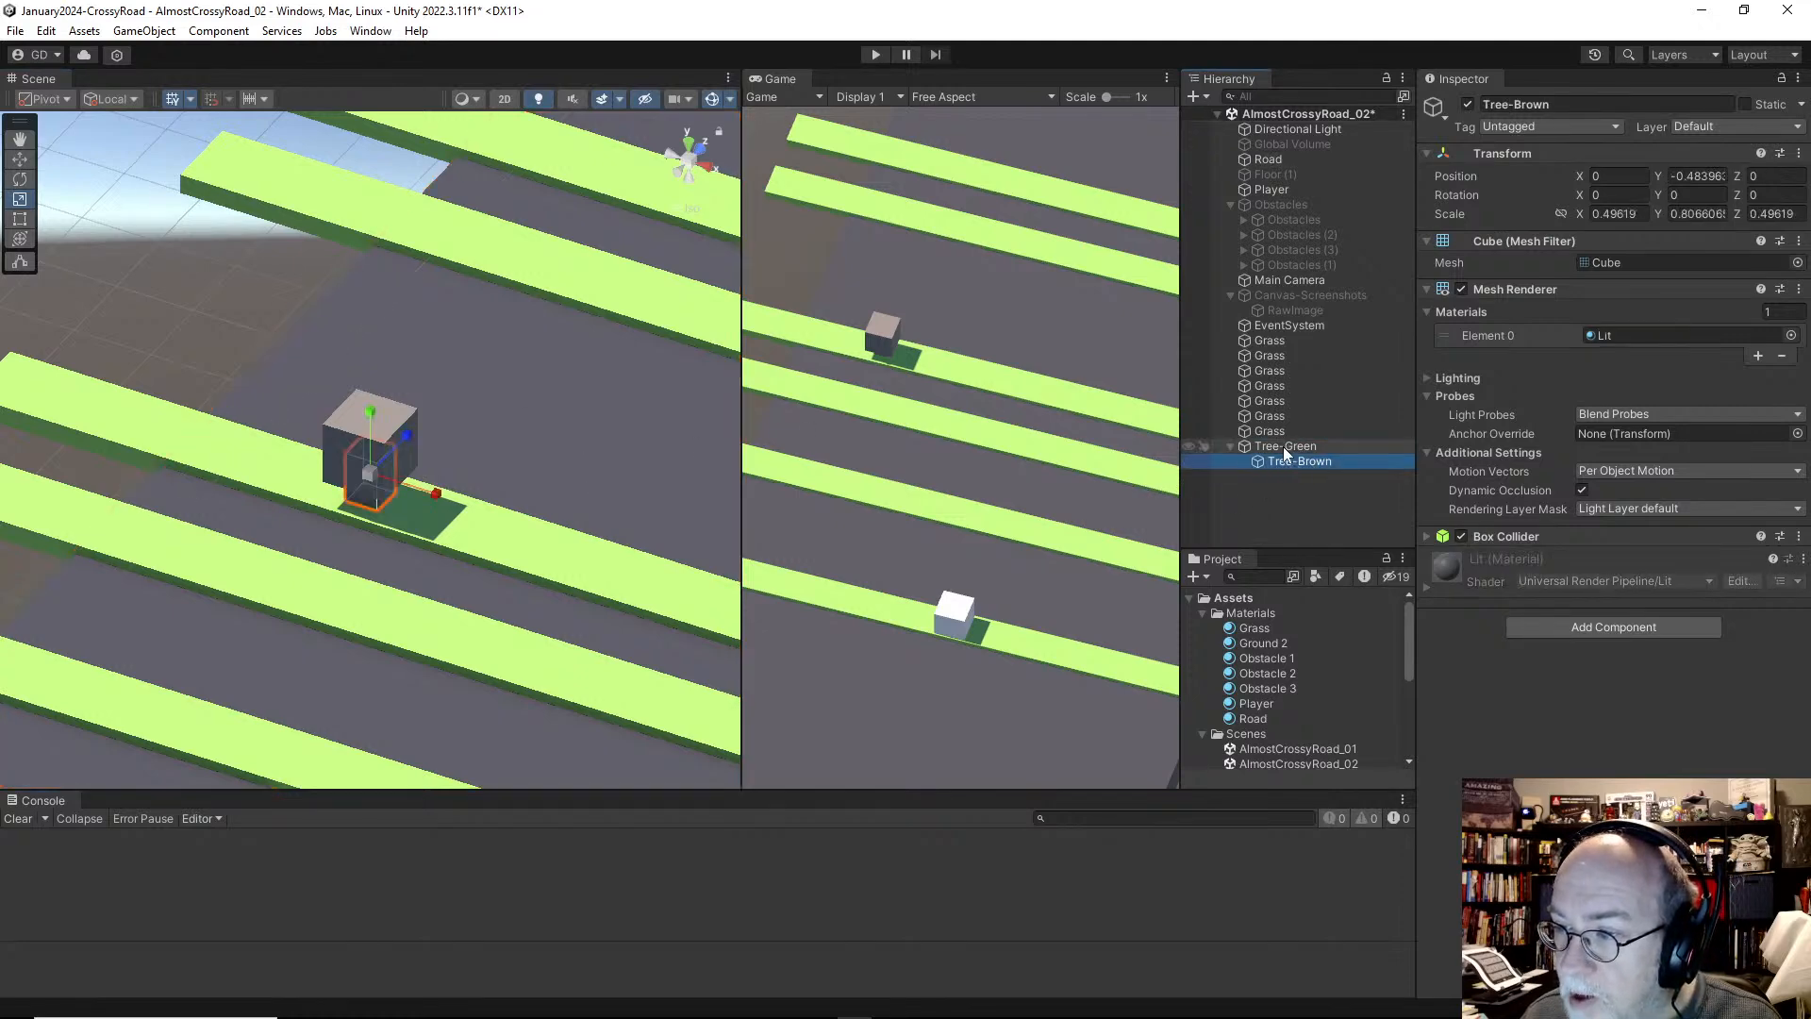
Step: Try stretching Tree-Green with its child along X to about 6.73 and along Y, and undo the scale changes
{"action": "left_click", "coordinate": [1285, 446]}
{"action": "left_click", "coordinate": [1583, 214]}
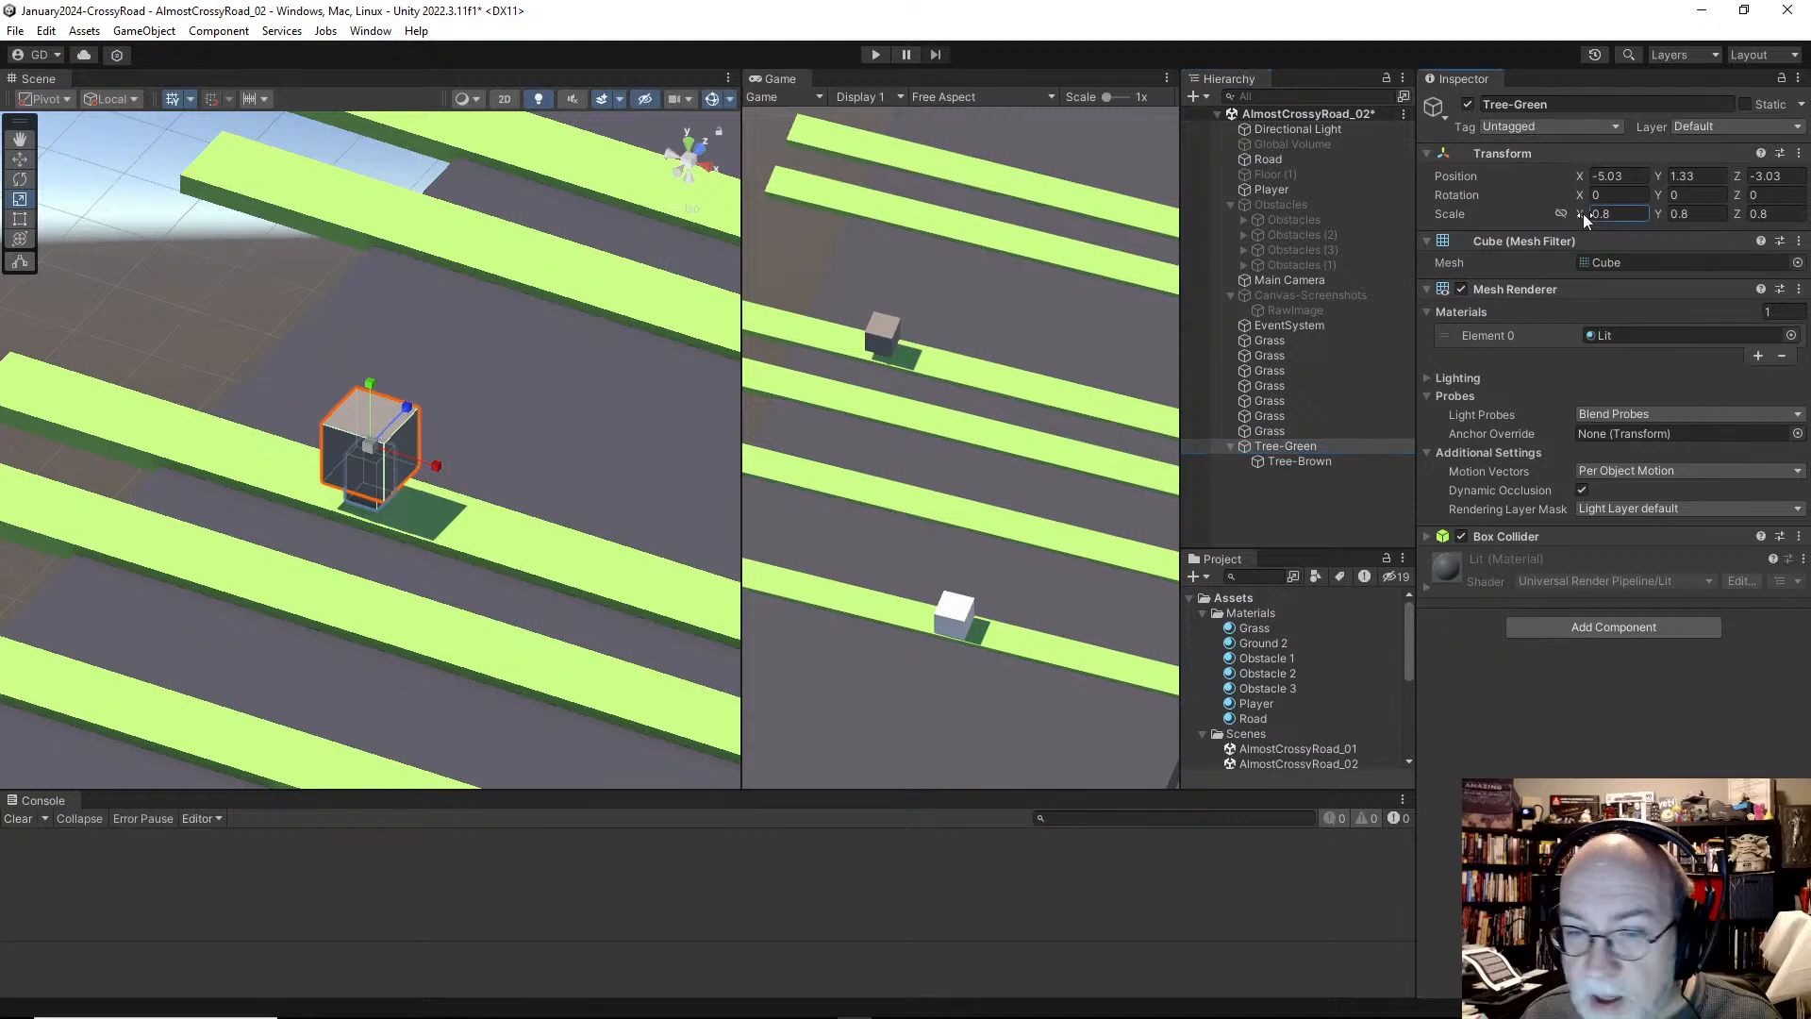
{"action": "left_click_drag", "start_coordinate": [1583, 213], "coordinate": [1770, 273]}
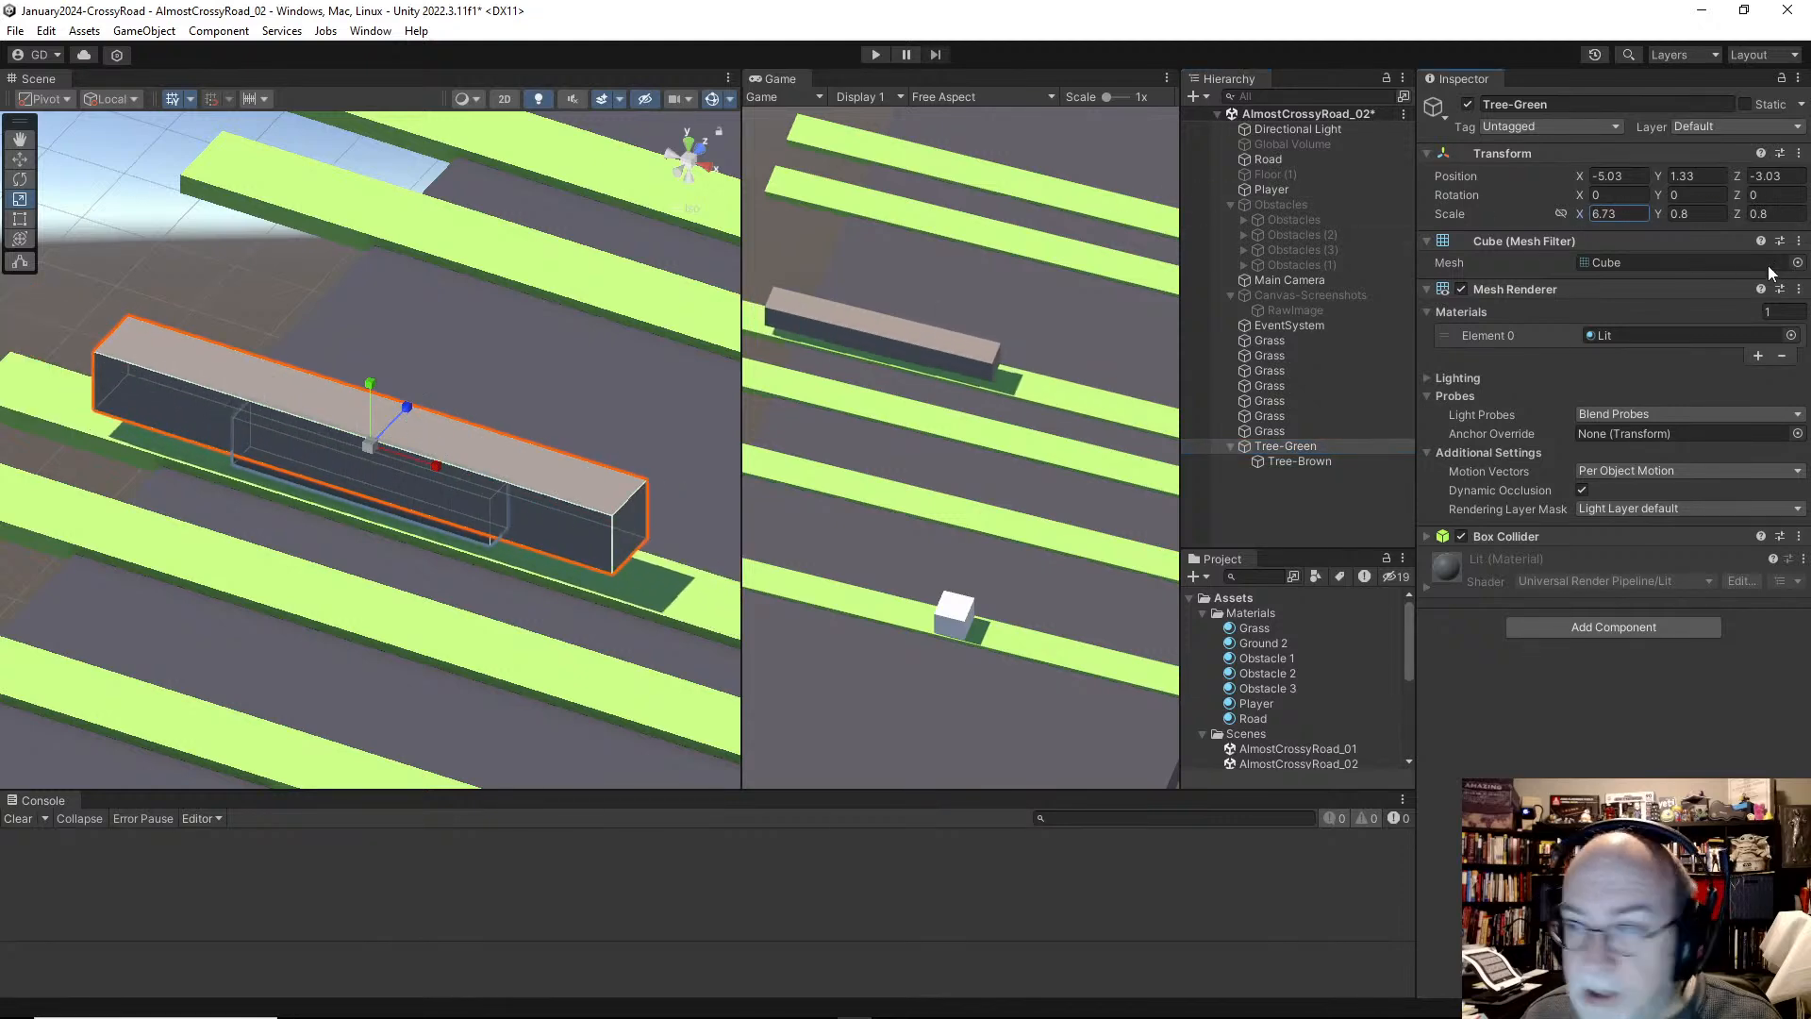
{"action": "left_click_drag", "start_coordinate": [1659, 214], "coordinate": [1792, 215]}
{"action": "key", "text": "ctrl+z"}
{"action": "key", "text": "ctrl+z"}
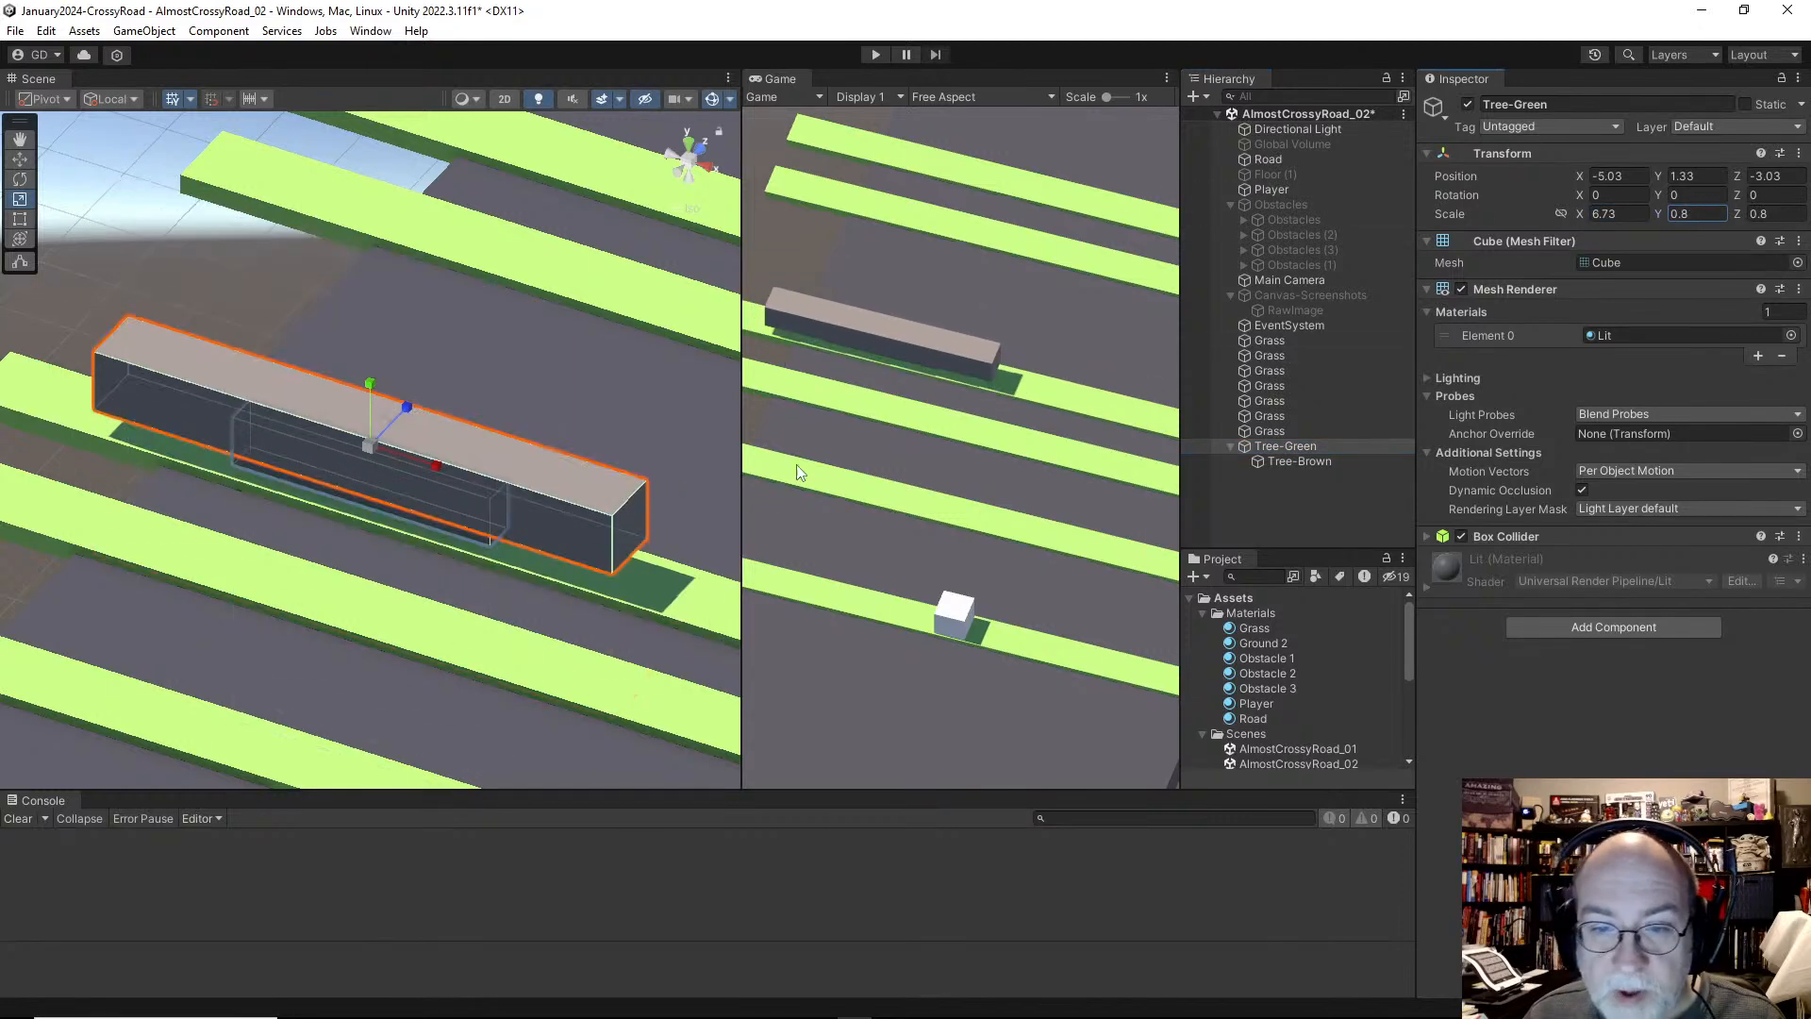
{"action": "left_click", "coordinate": [1300, 509]}
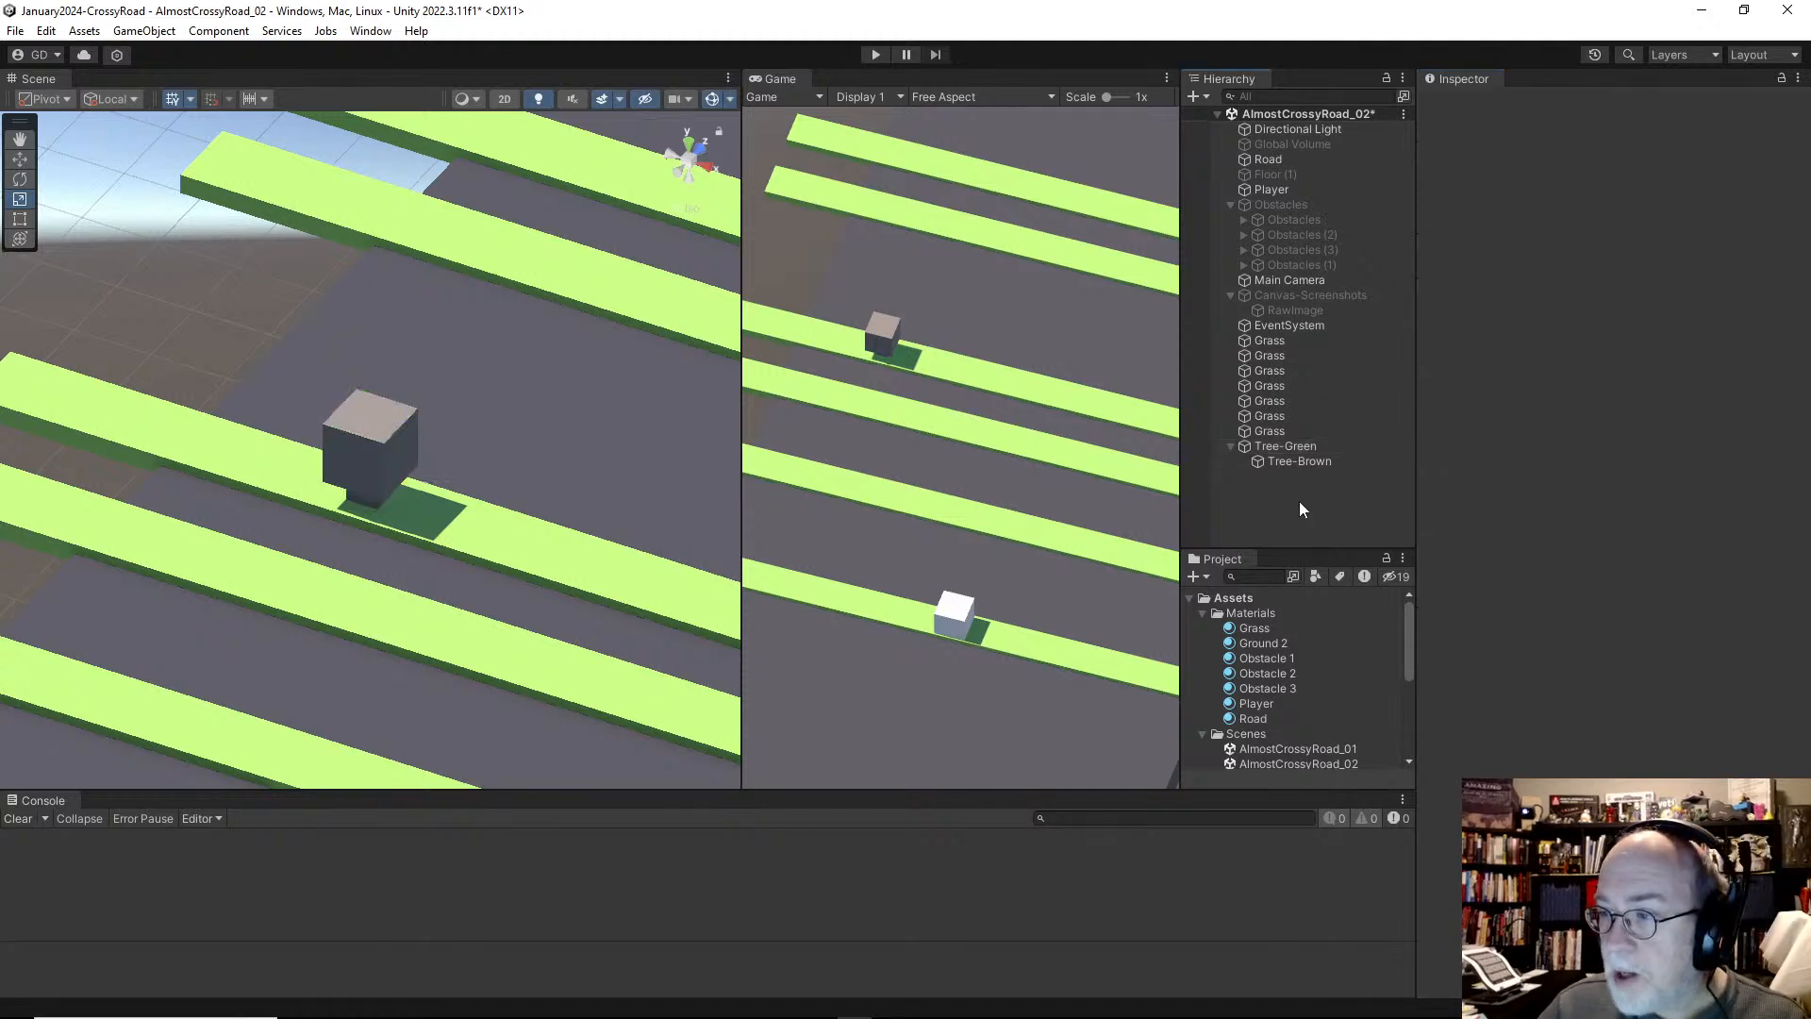
Step: Duplicate the Grass material and name the copy Tree-Green
{"action": "left_click", "coordinate": [1247, 634]}
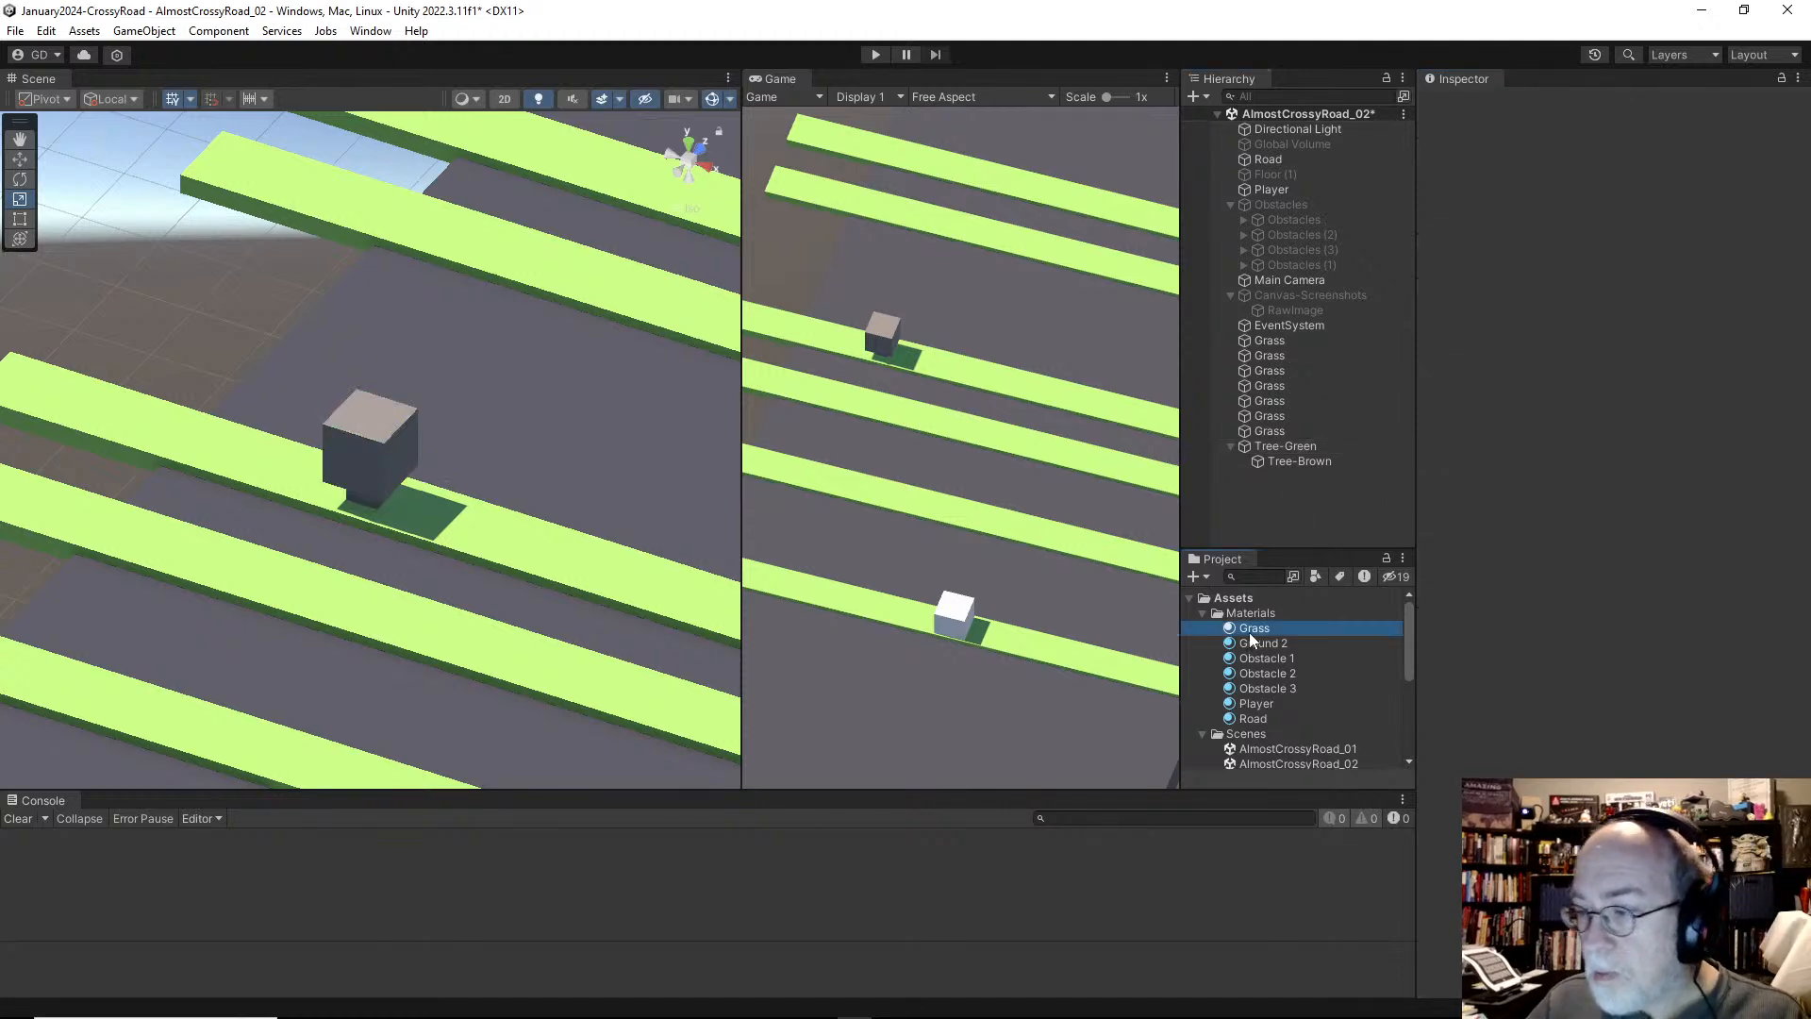
{"action": "key", "text": "ctrl+d"}
{"action": "type", "text": "Tre"}
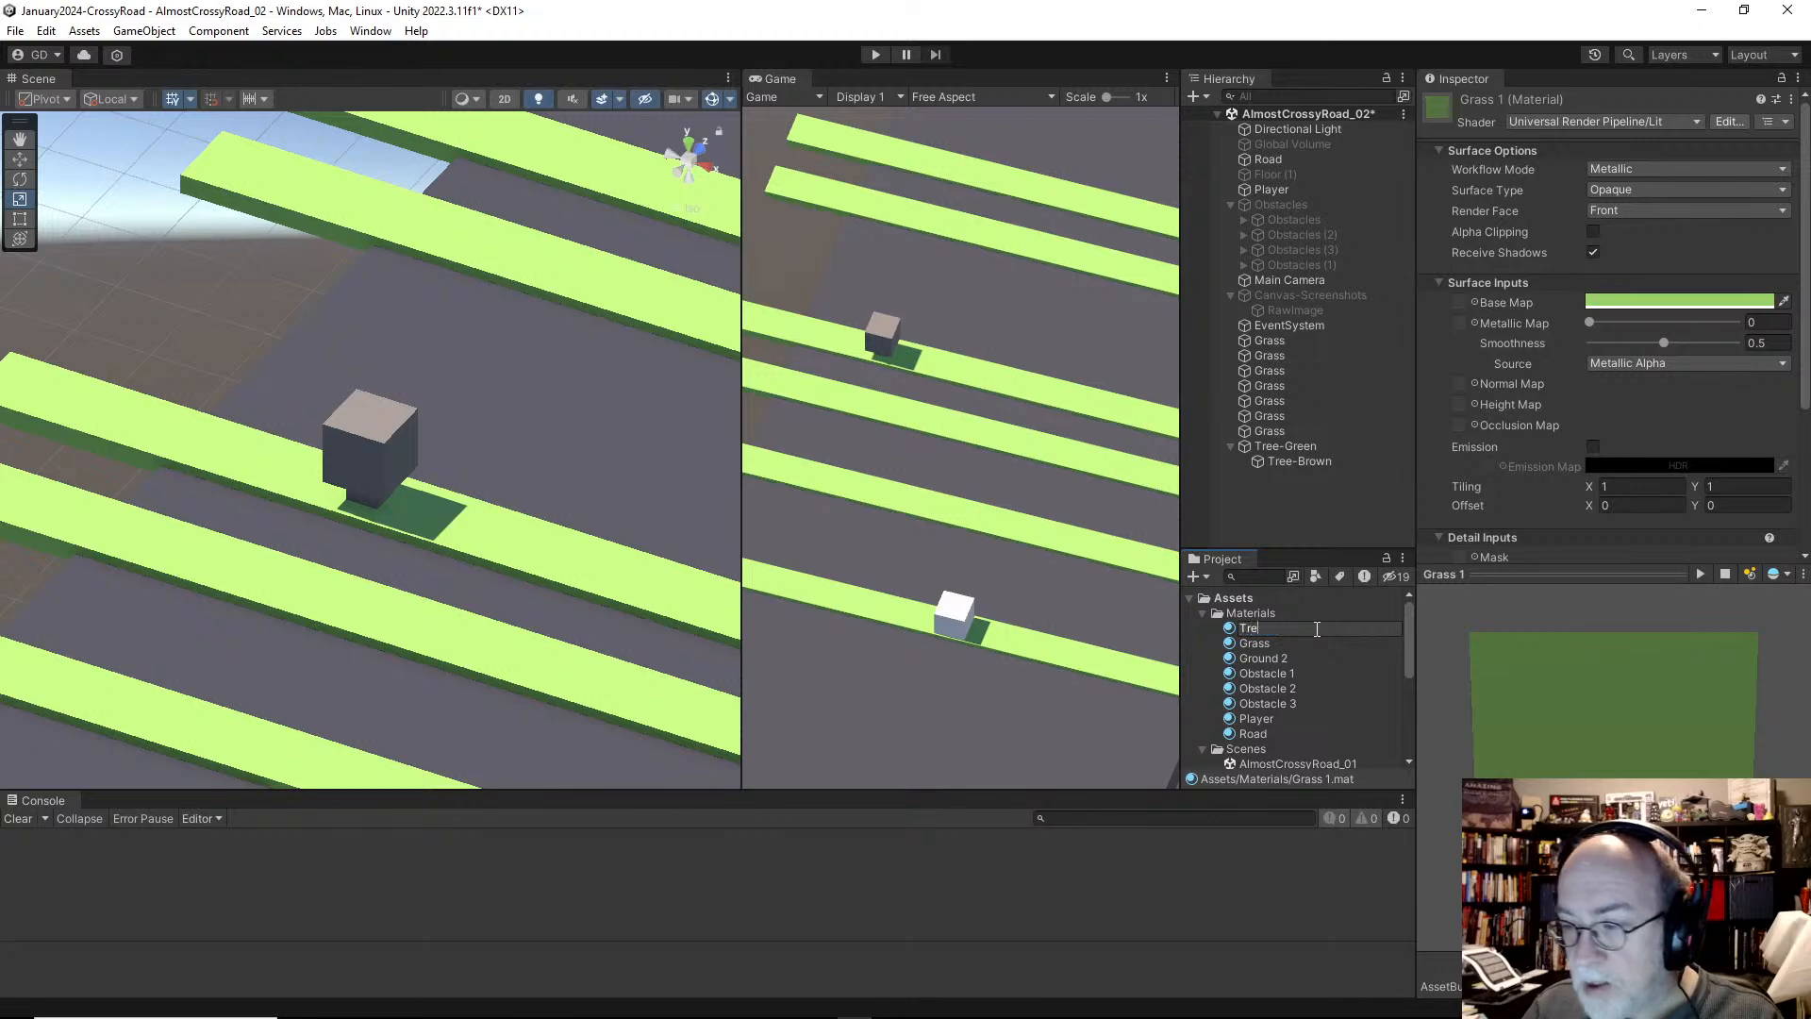
{"action": "type", "text": "e"}
{"action": "key", "text": "Return"}
{"action": "key", "text": "F2"}
{"action": "key", "text": "End"}
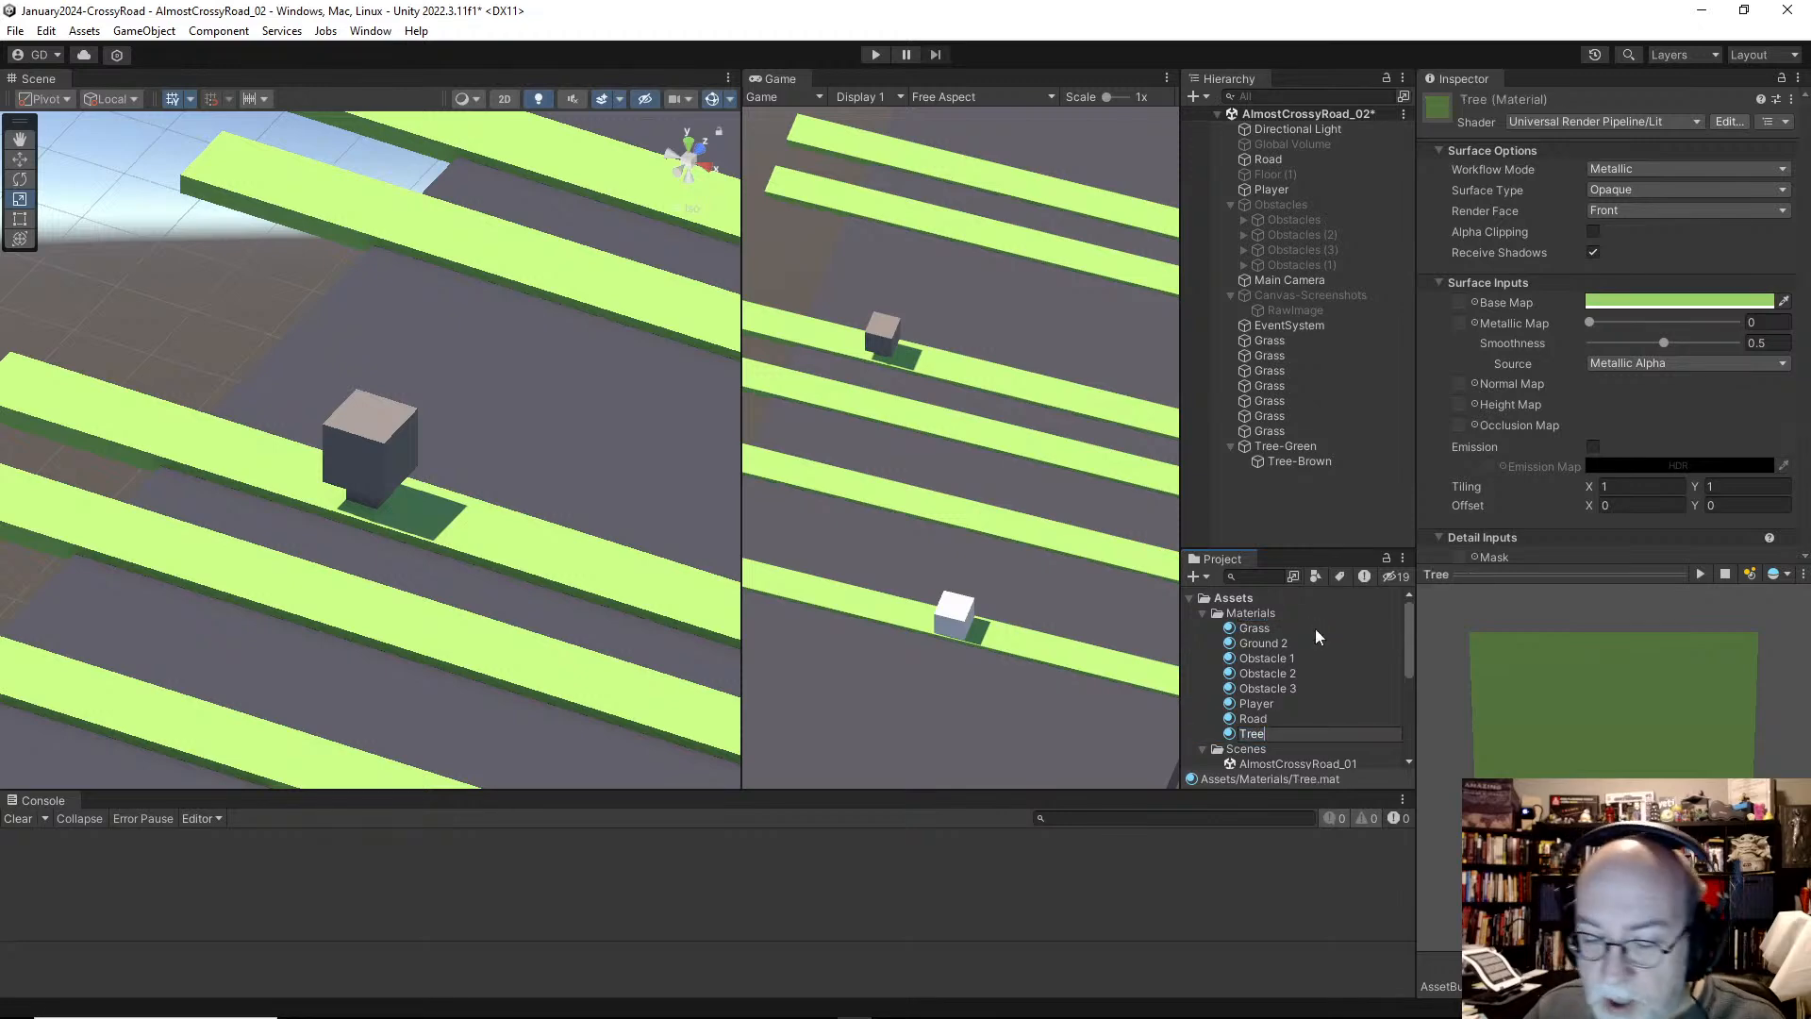
{"action": "type", "text": "-Green"}
{"action": "key", "text": "Return"}
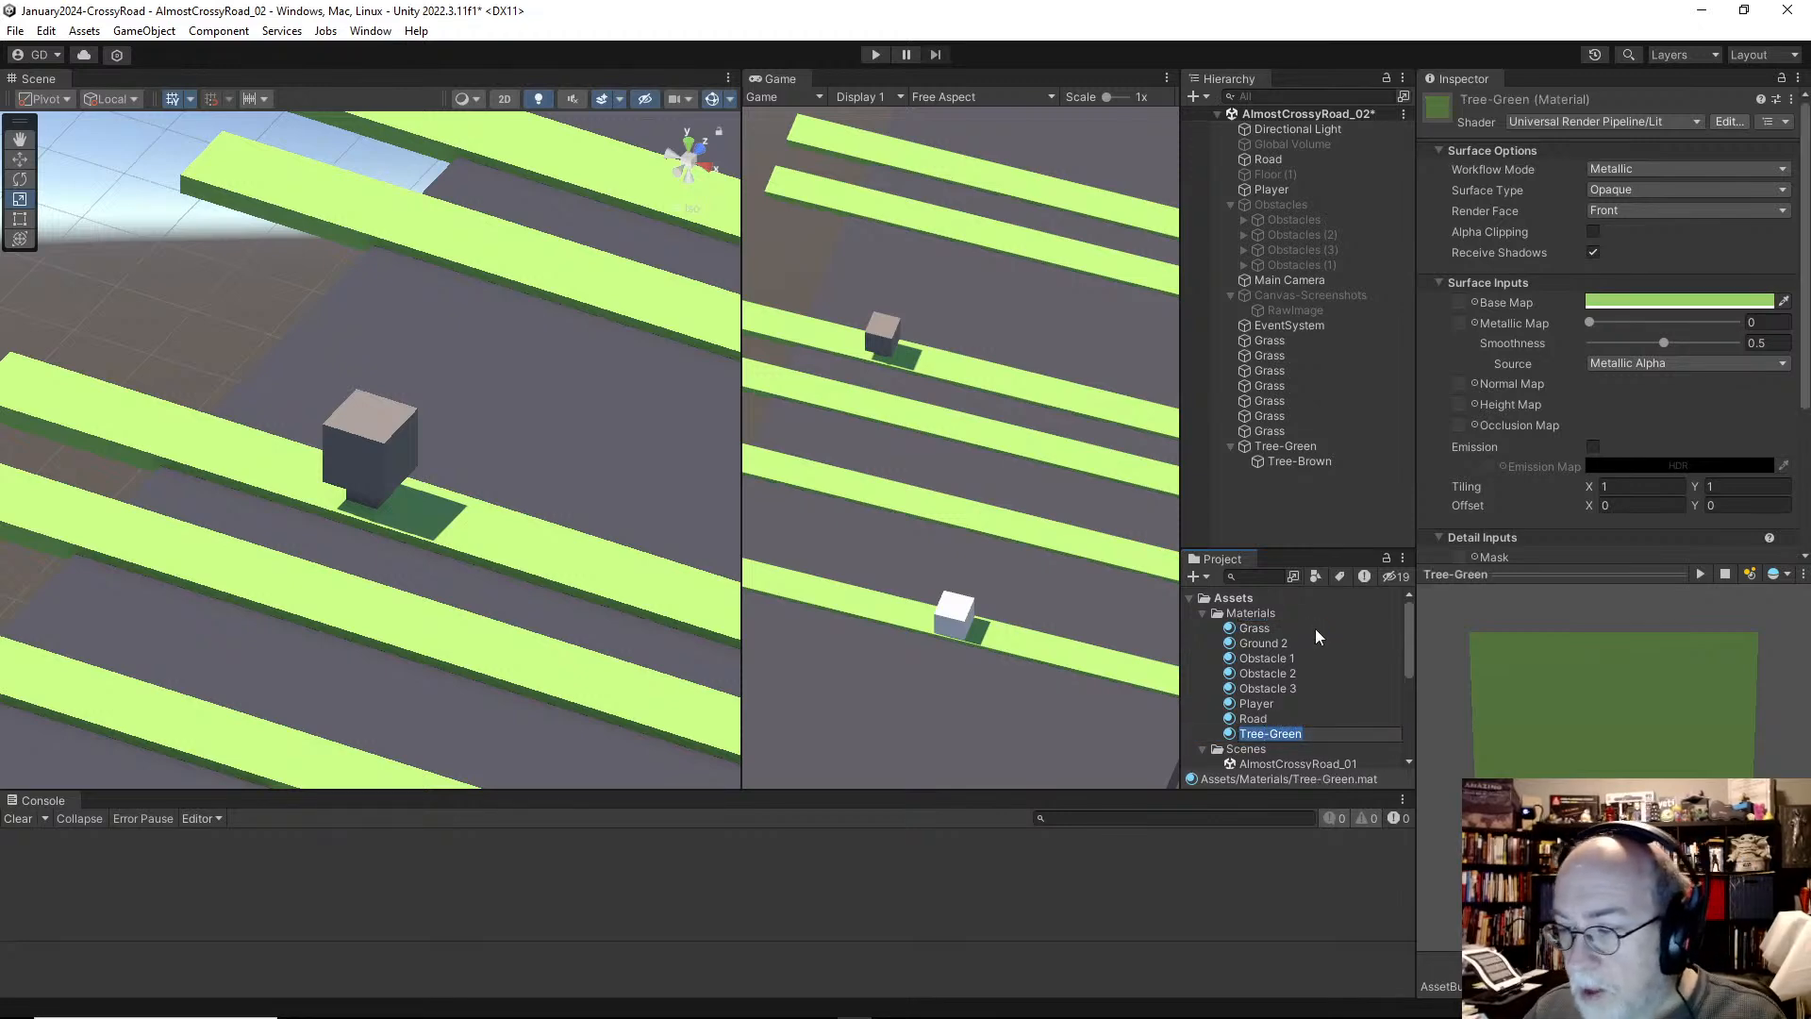
Step: Duplicate the Tree-Green material and rename the copy Tree-Brown
{"action": "key", "text": "ctrl+d"}
{"action": "key", "text": "F2"}
{"action": "key", "text": "End"}
{"action": "key", "text": "BackSpace"}
{"action": "key", "text": "BackSpace"}
{"action": "key", "text": "BackSpace"}
{"action": "key", "text": "BackSpace"}
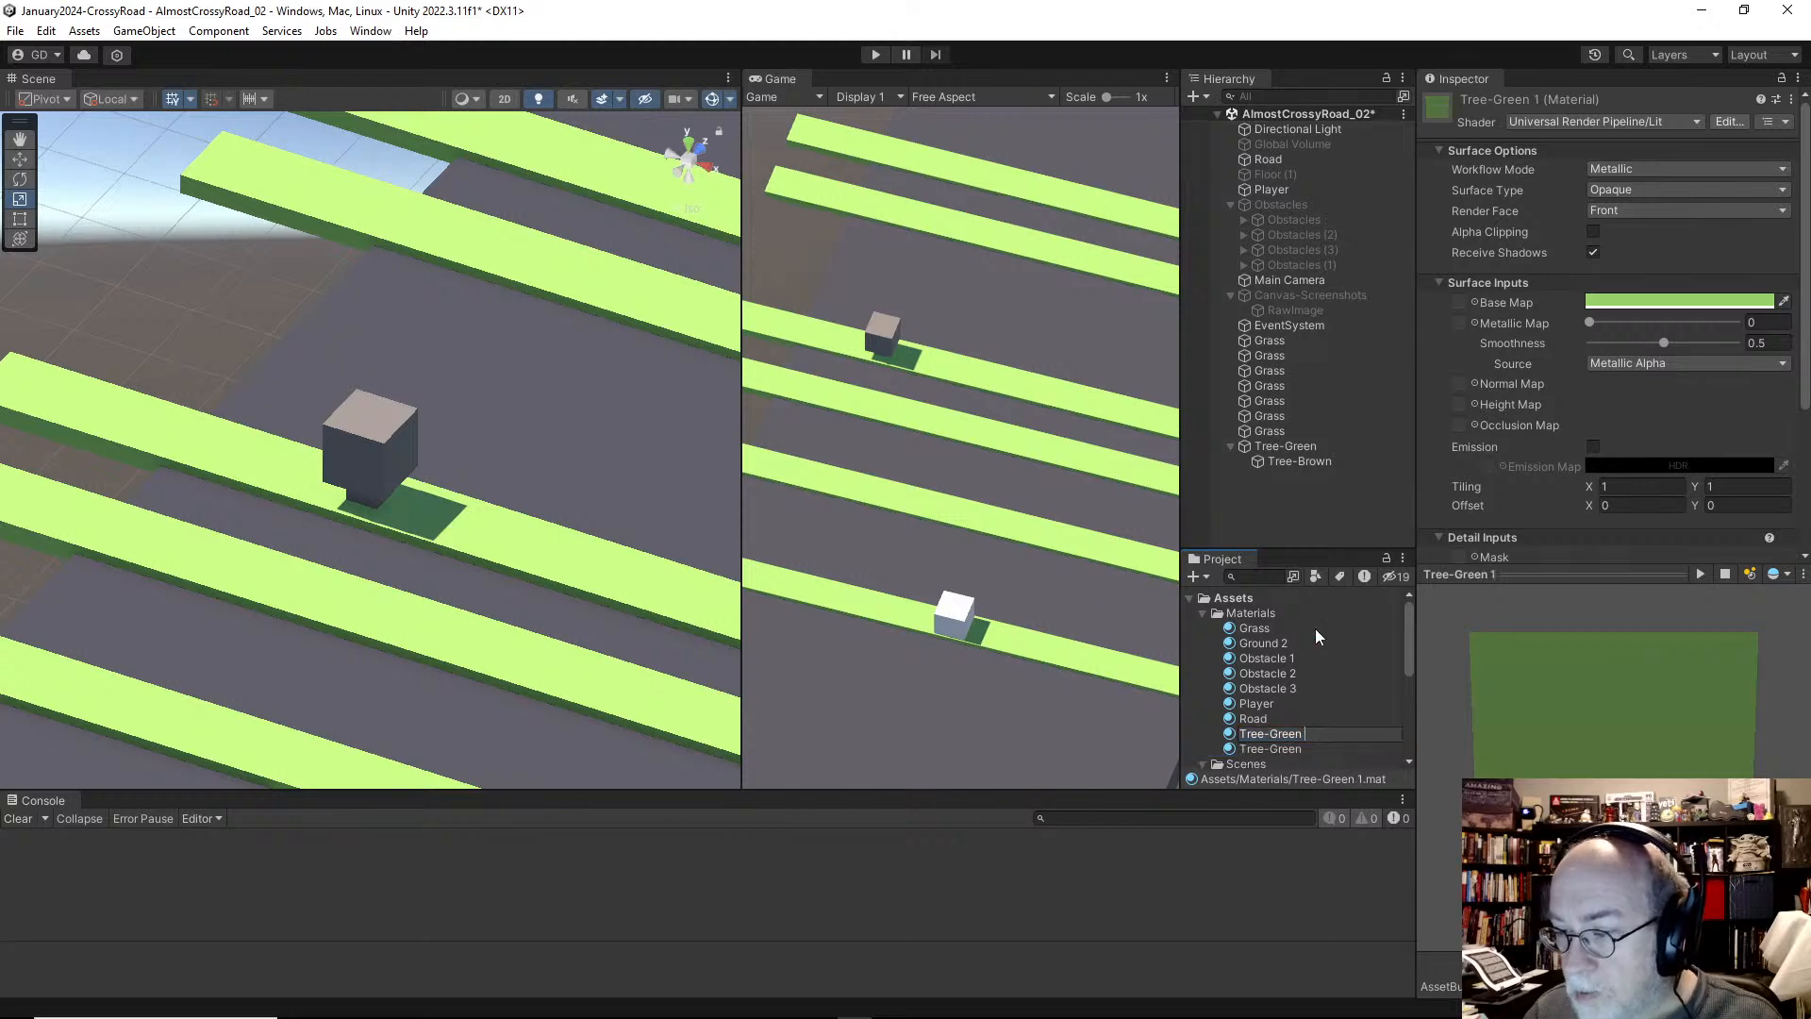
{"action": "key", "text": "BackSpace"}
{"action": "key", "text": "BackSpace"}
{"action": "key", "text": "BackSpace"}
{"action": "type", "text": "Brownb"}
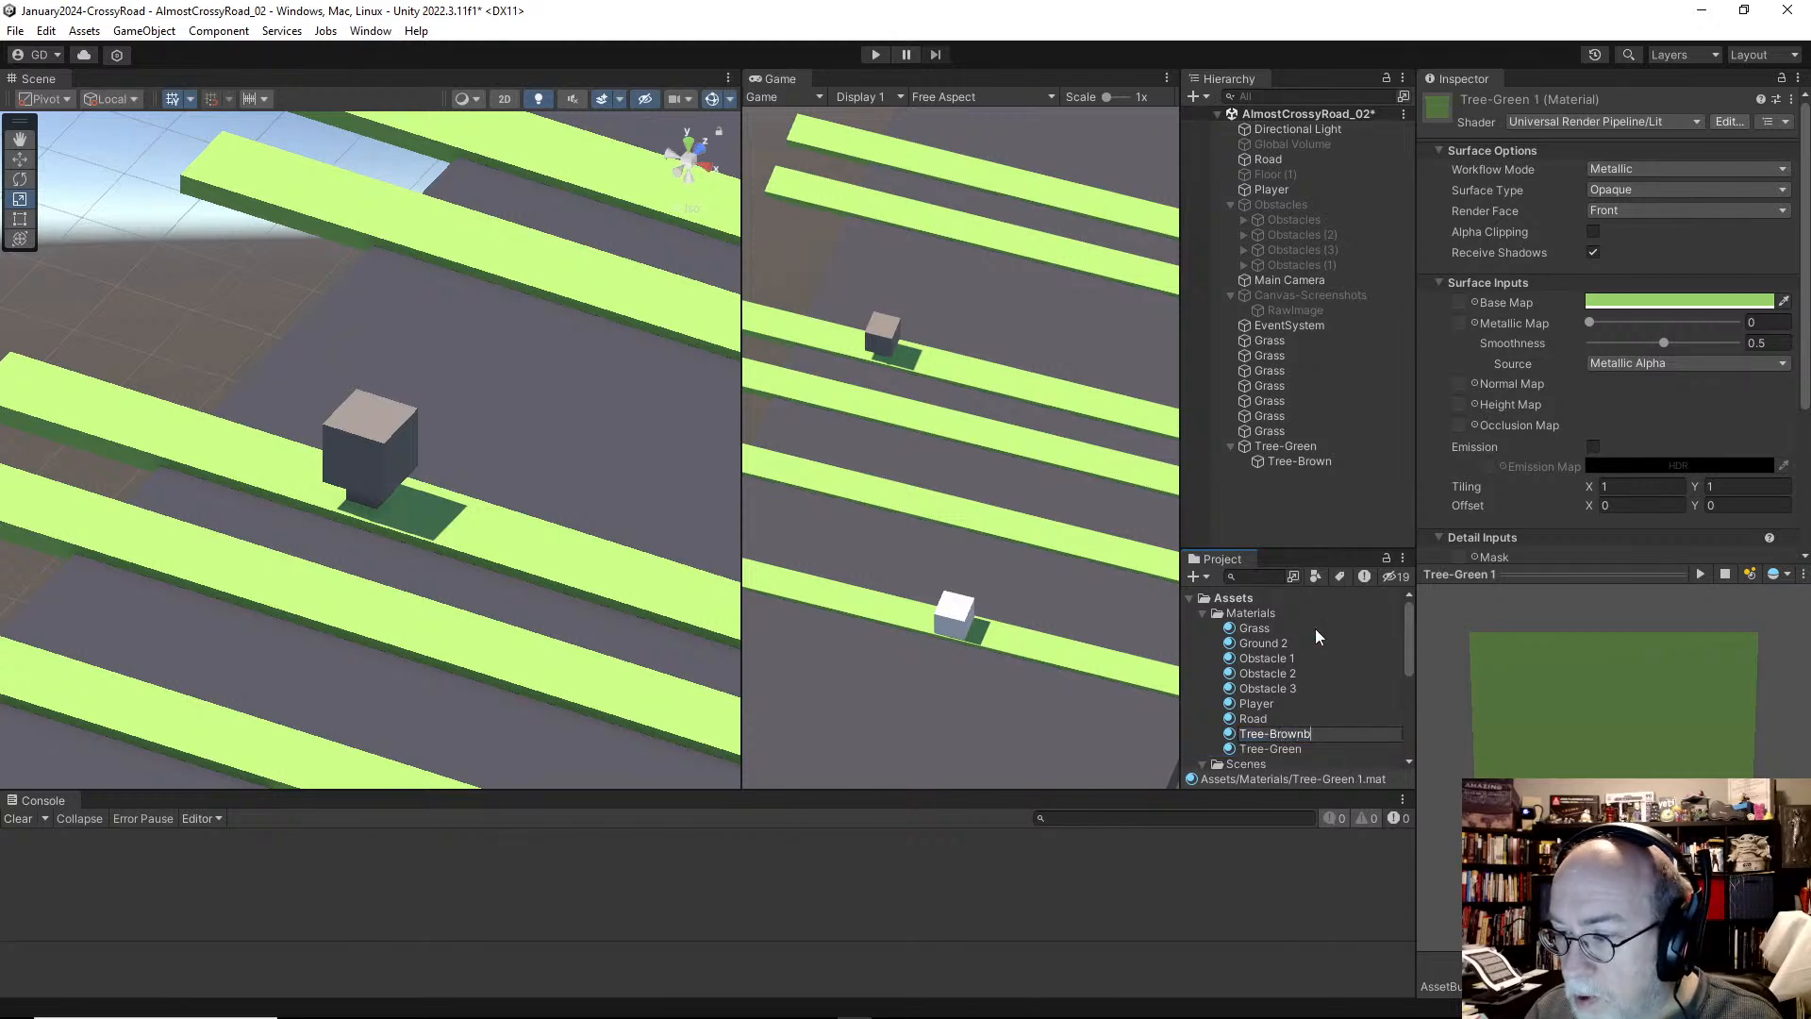
{"action": "key", "text": "BackSpace"}
{"action": "key", "text": "Return"}
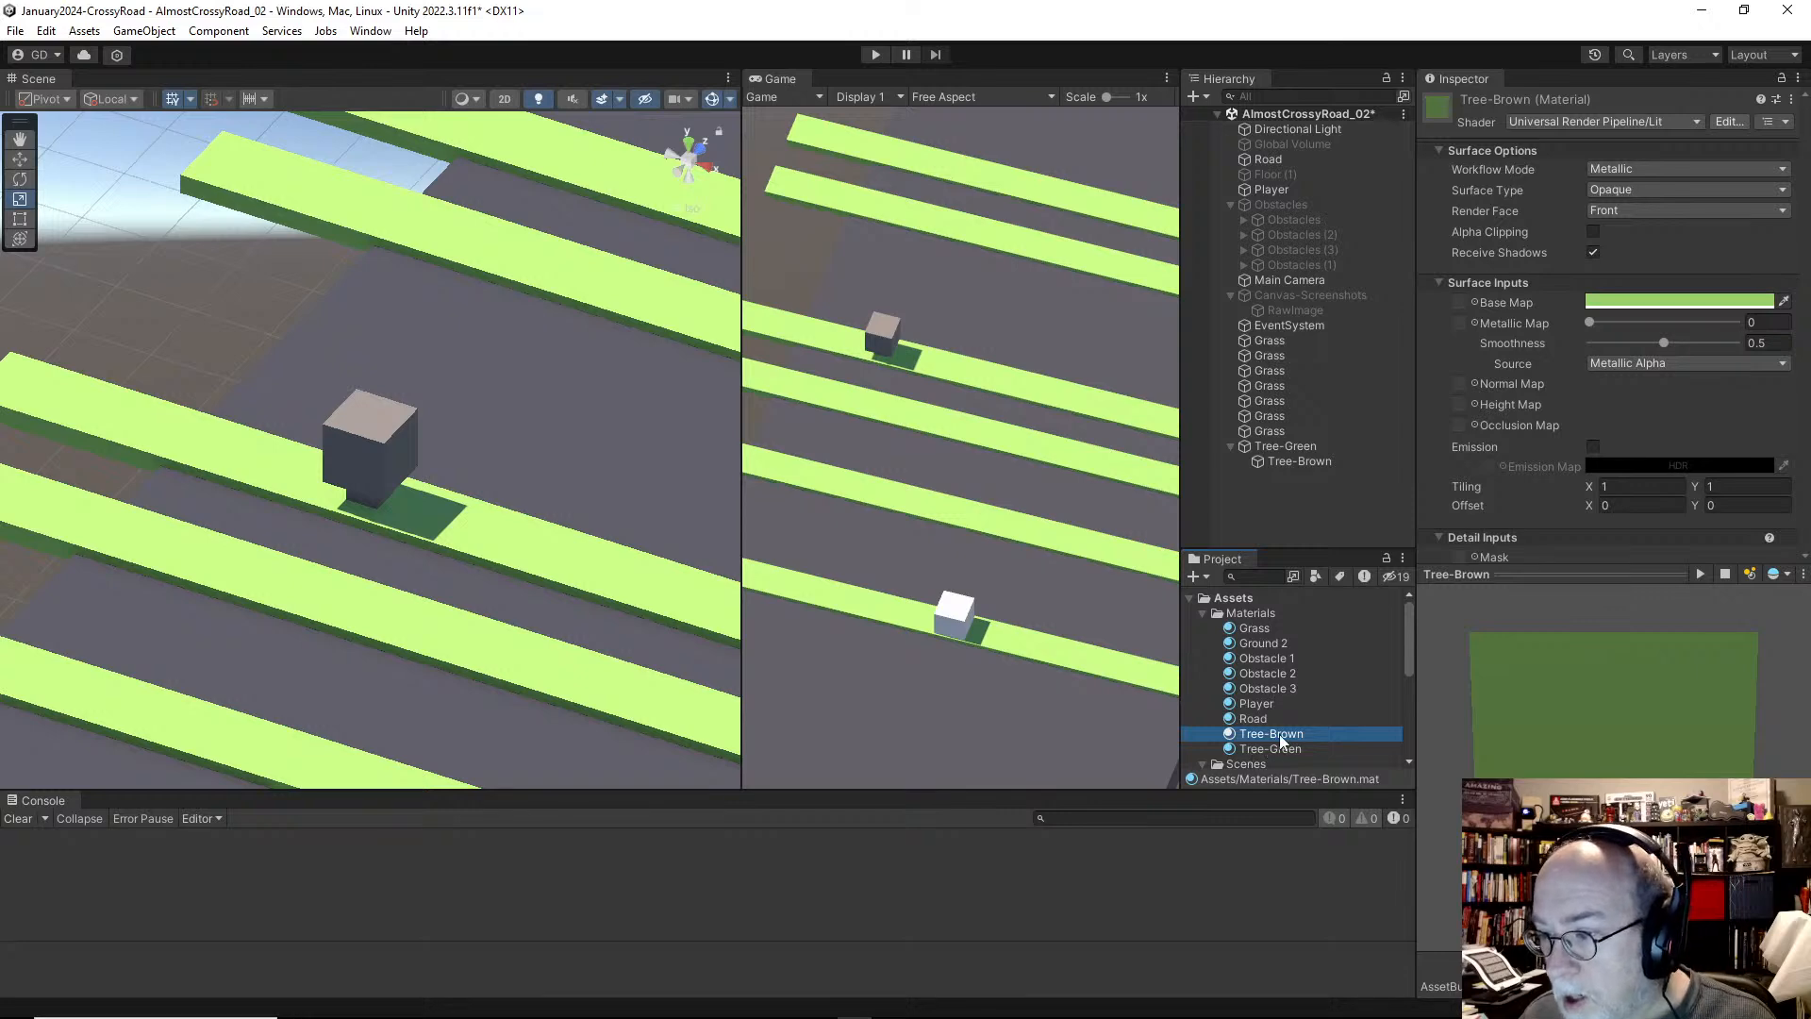
Step: Darken the Tree-Green material's base map color to a deep green, hex 3E6A1A
{"action": "left_click", "coordinate": [1299, 749]}
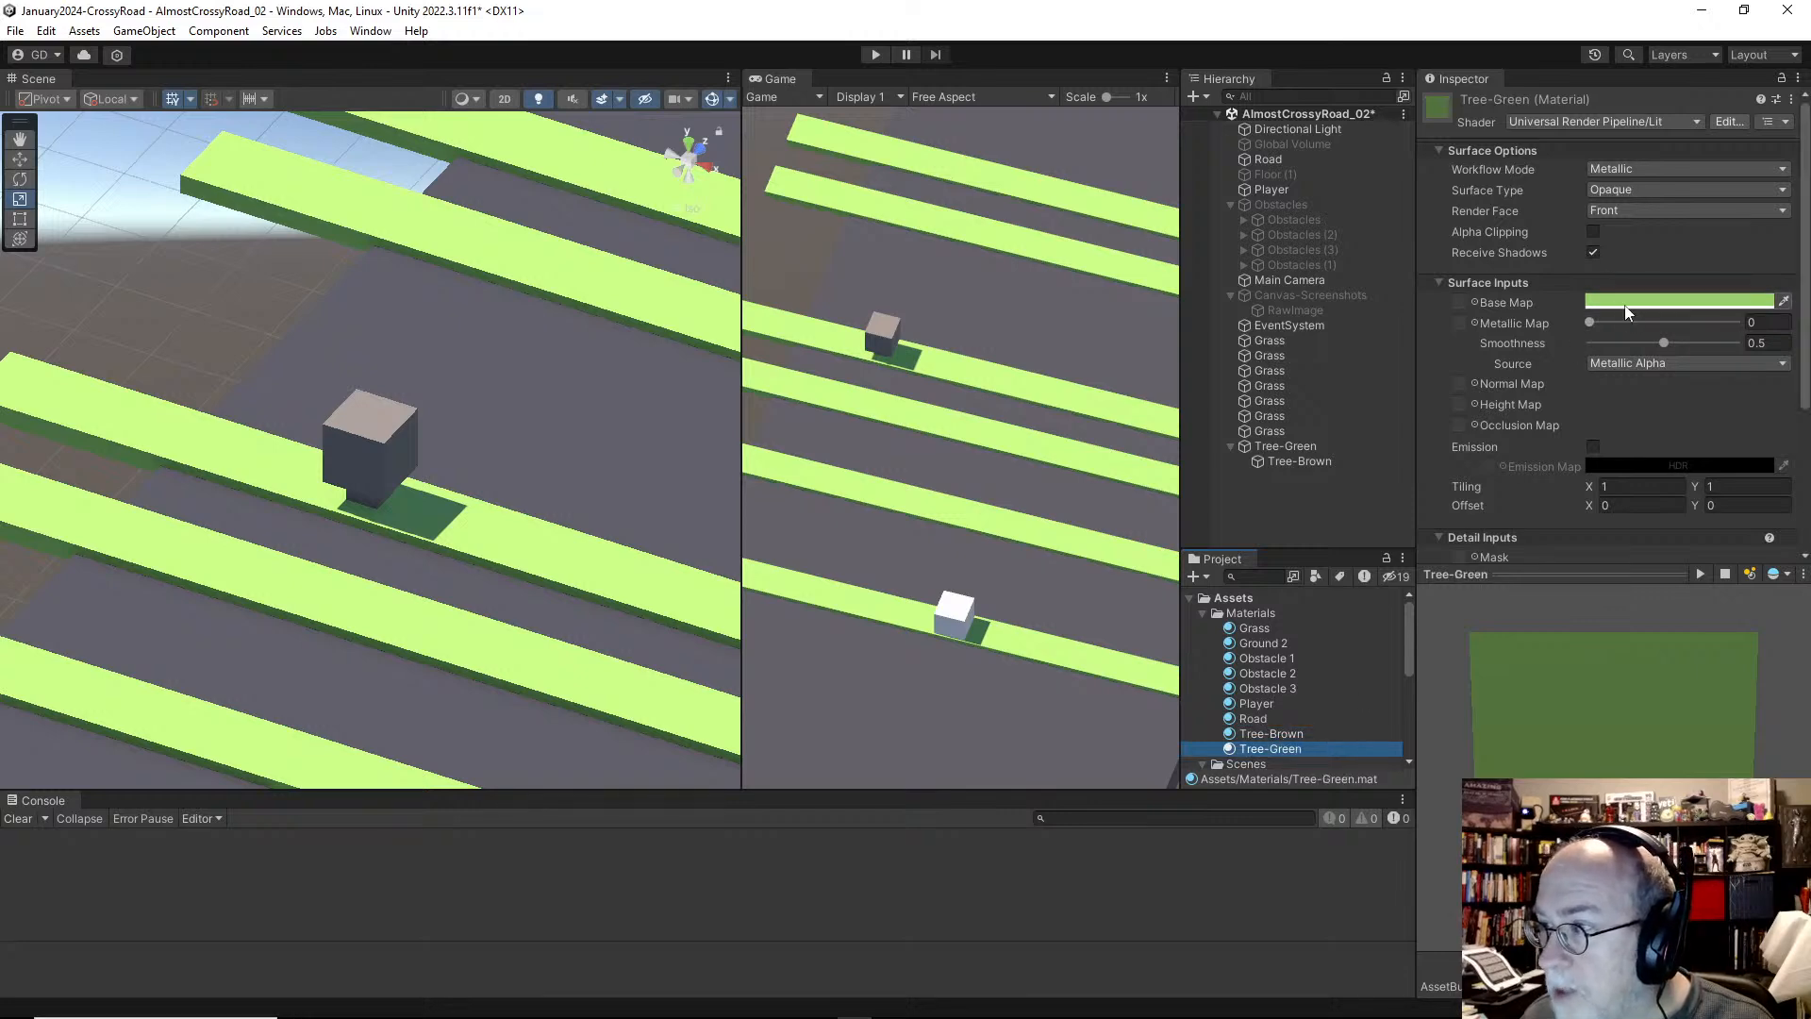
{"action": "left_click", "coordinate": [1687, 300]}
{"action": "left_click_drag", "start_coordinate": [1715, 444], "coordinate": [1719, 457]}
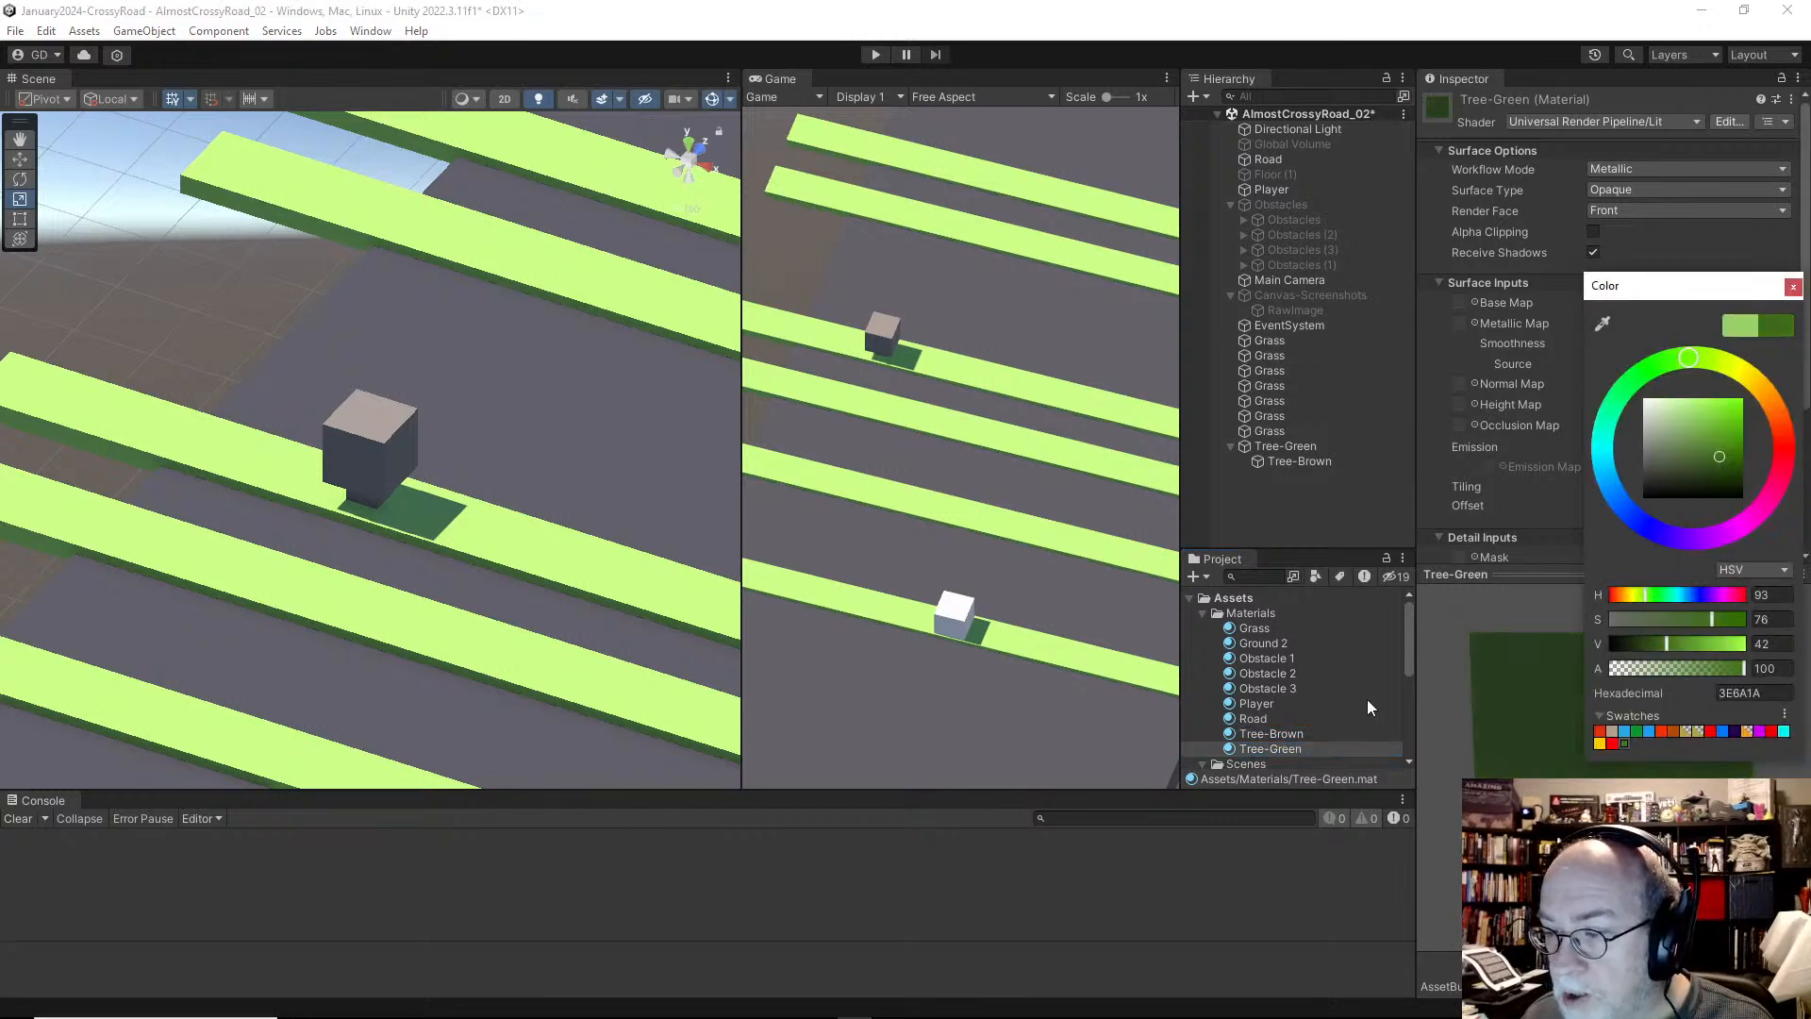
Step: Assign the Tree-Green material to the tree's upper cube
{"action": "left_click_drag", "start_coordinate": [1276, 751], "coordinate": [377, 444]}
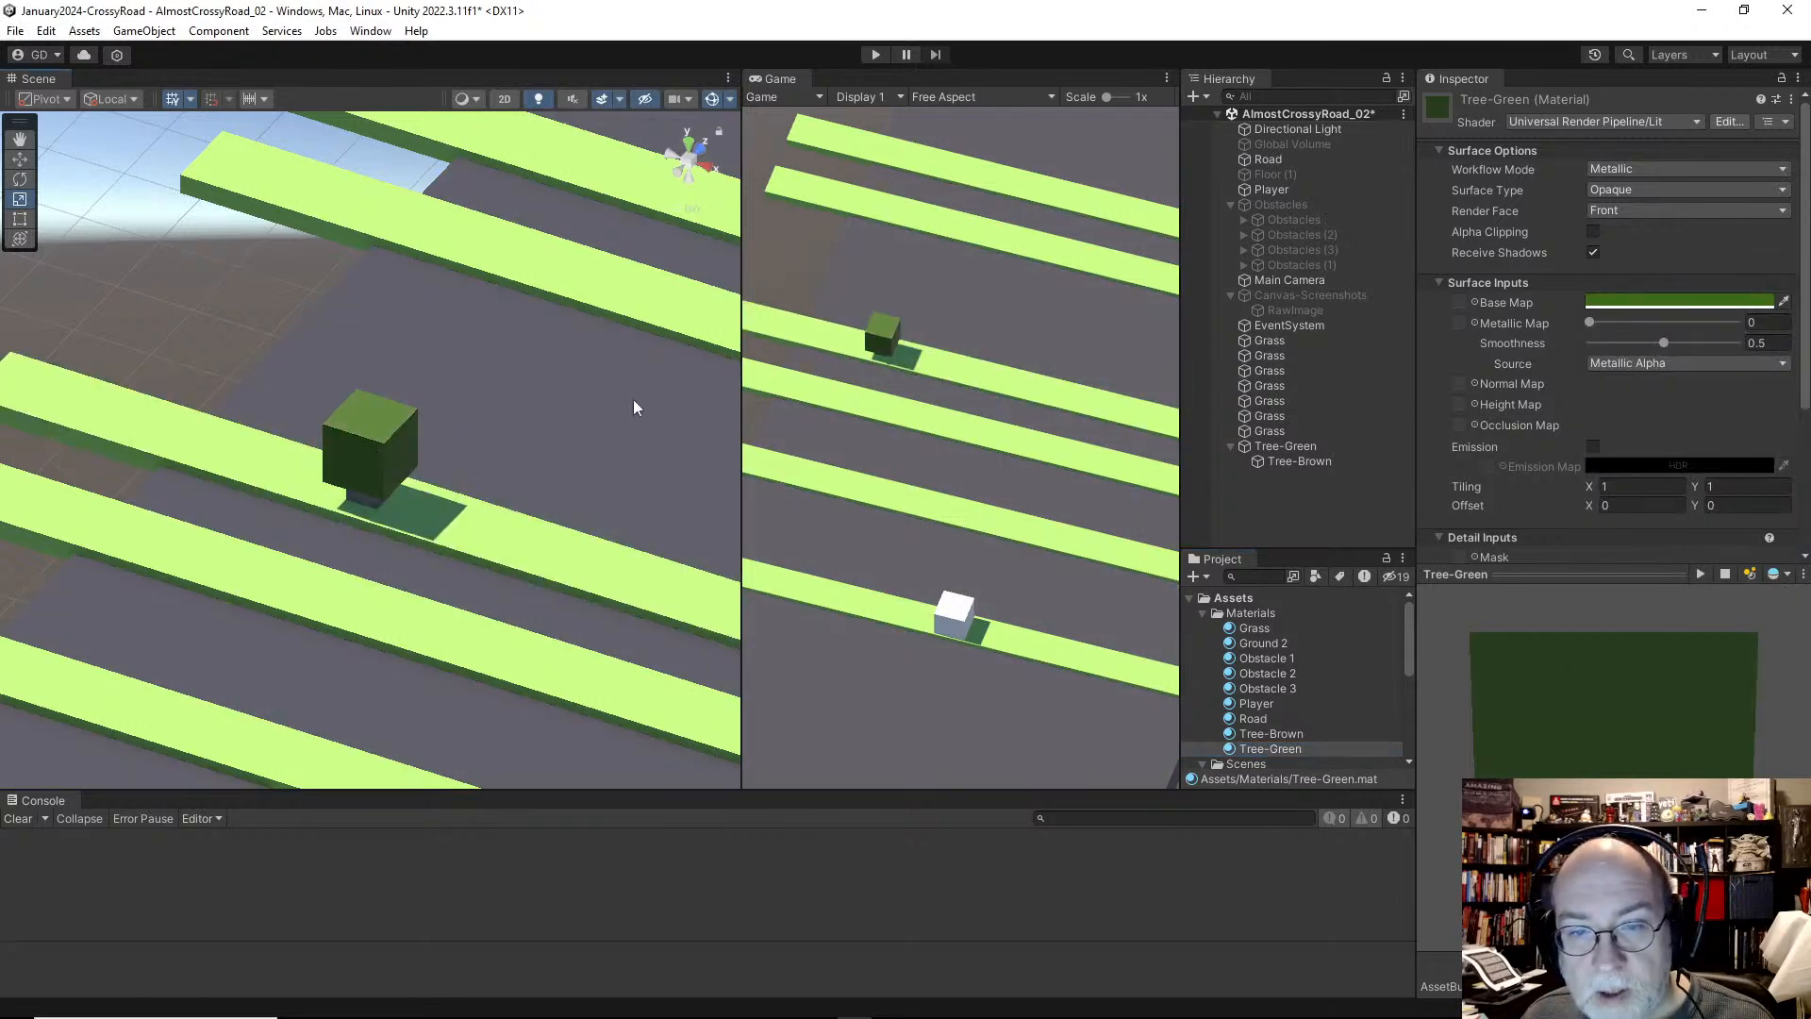
Step: Change the Tree-Brown material's base map color to a dark brown and assign the material to the tree's trunk cube
{"action": "left_click", "coordinate": [1264, 734]}
{"action": "left_click", "coordinate": [1666, 300]}
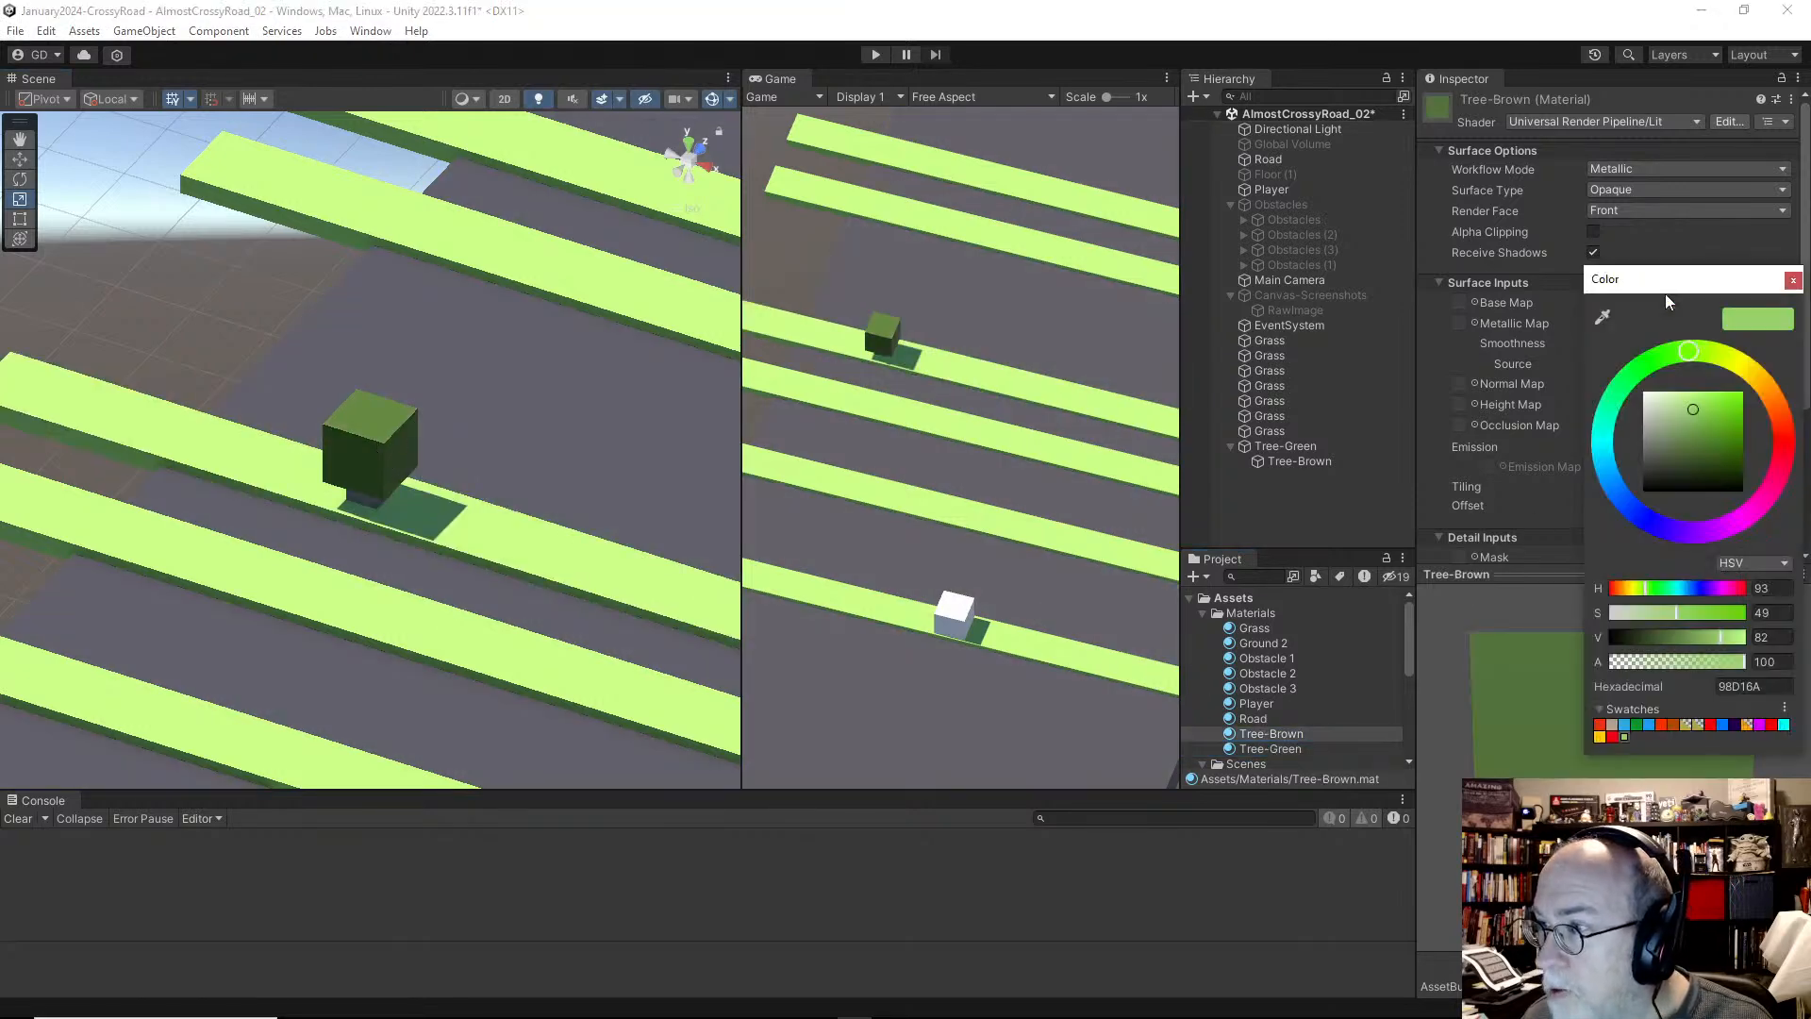
{"action": "left_click_drag", "start_coordinate": [1689, 351], "coordinate": [1758, 377]}
{"action": "left_click_drag", "start_coordinate": [1707, 451], "coordinate": [1717, 438]}
{"action": "left_click", "coordinate": [1333, 494]}
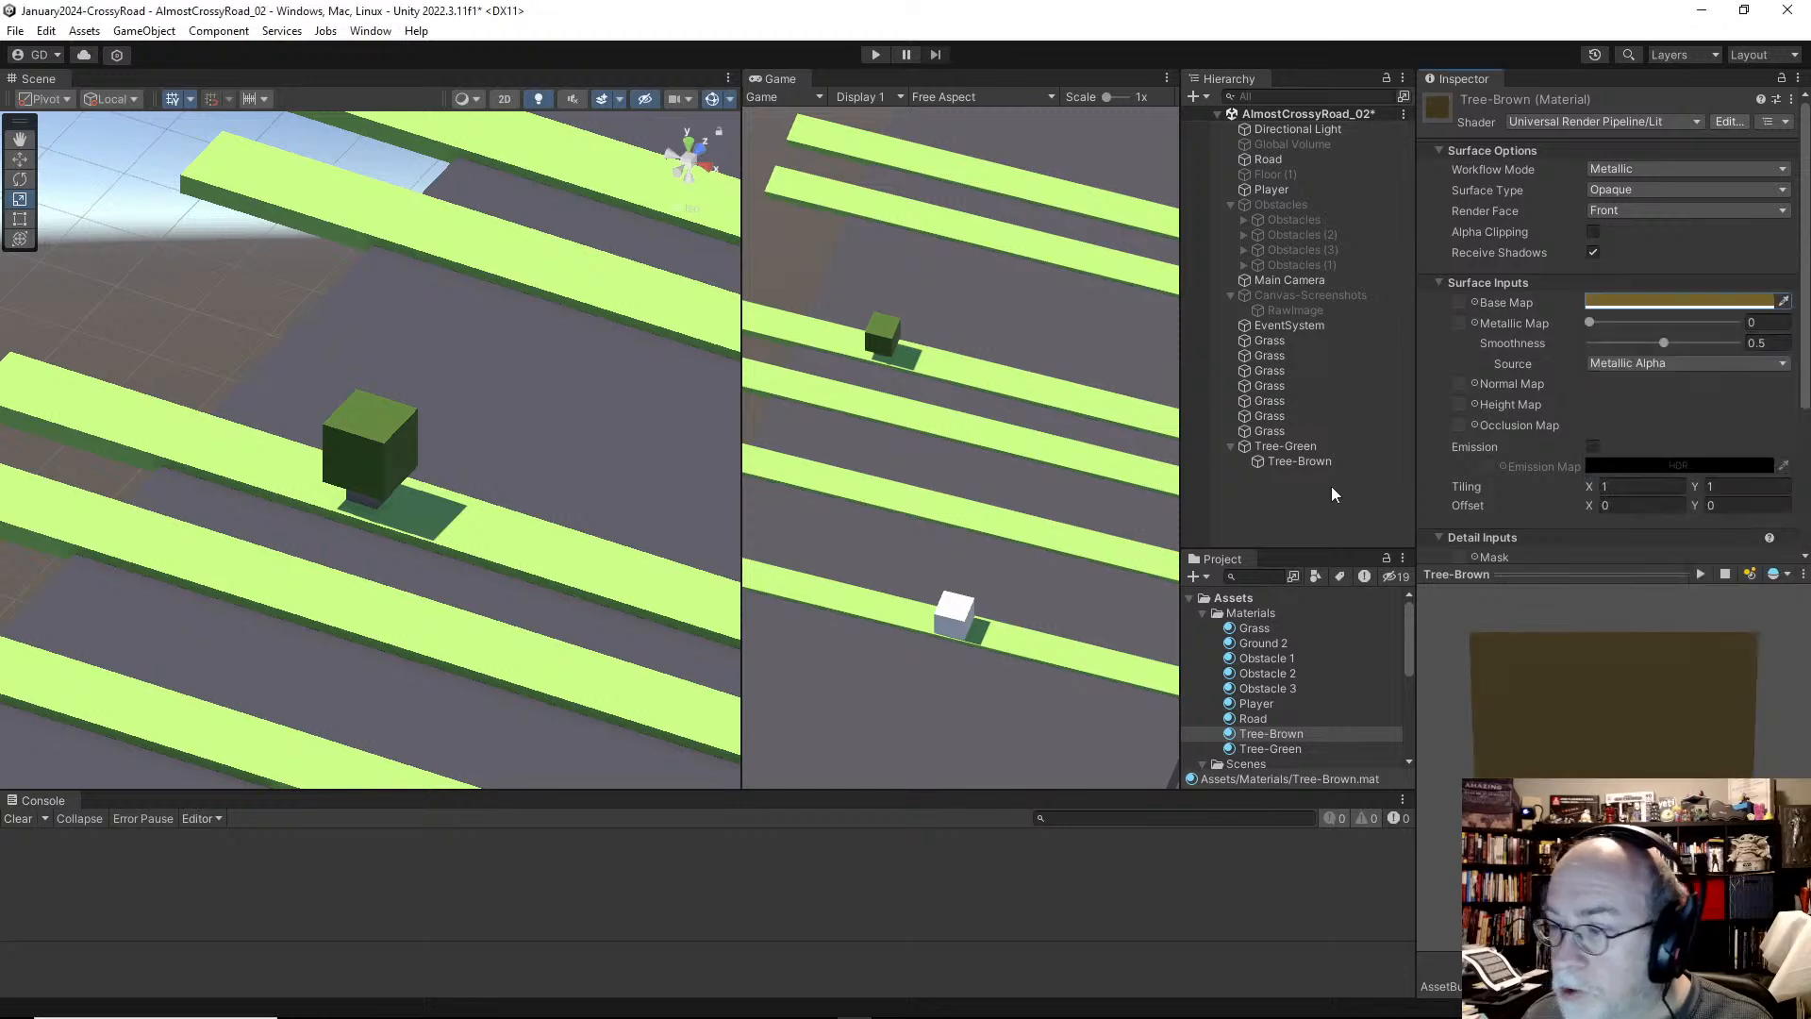
{"action": "left_click_drag", "start_coordinate": [1264, 738], "coordinate": [371, 500]}
{"action": "left_click", "coordinate": [538, 377]}
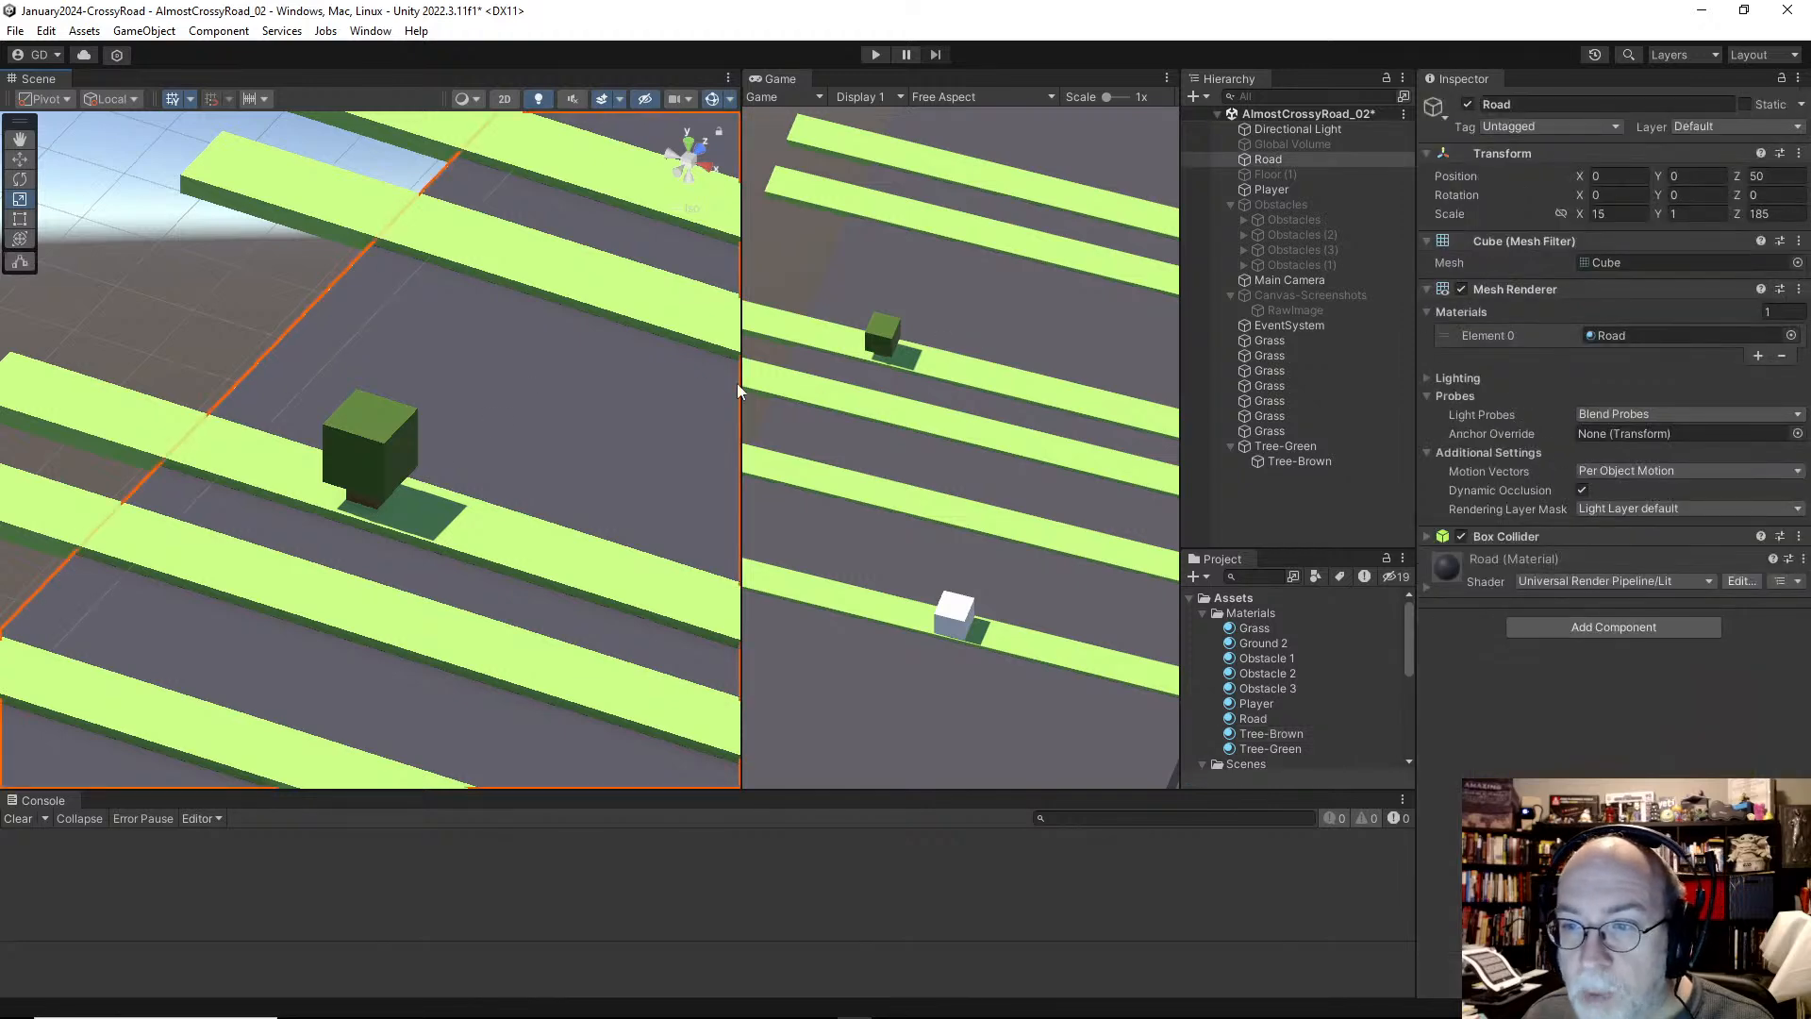
Step: Raise Tree-Green to Y 1.67 and lower its Tree-Brown child to local Y -1.12 so more of the trunk shows
{"action": "left_click", "coordinate": [379, 444]}
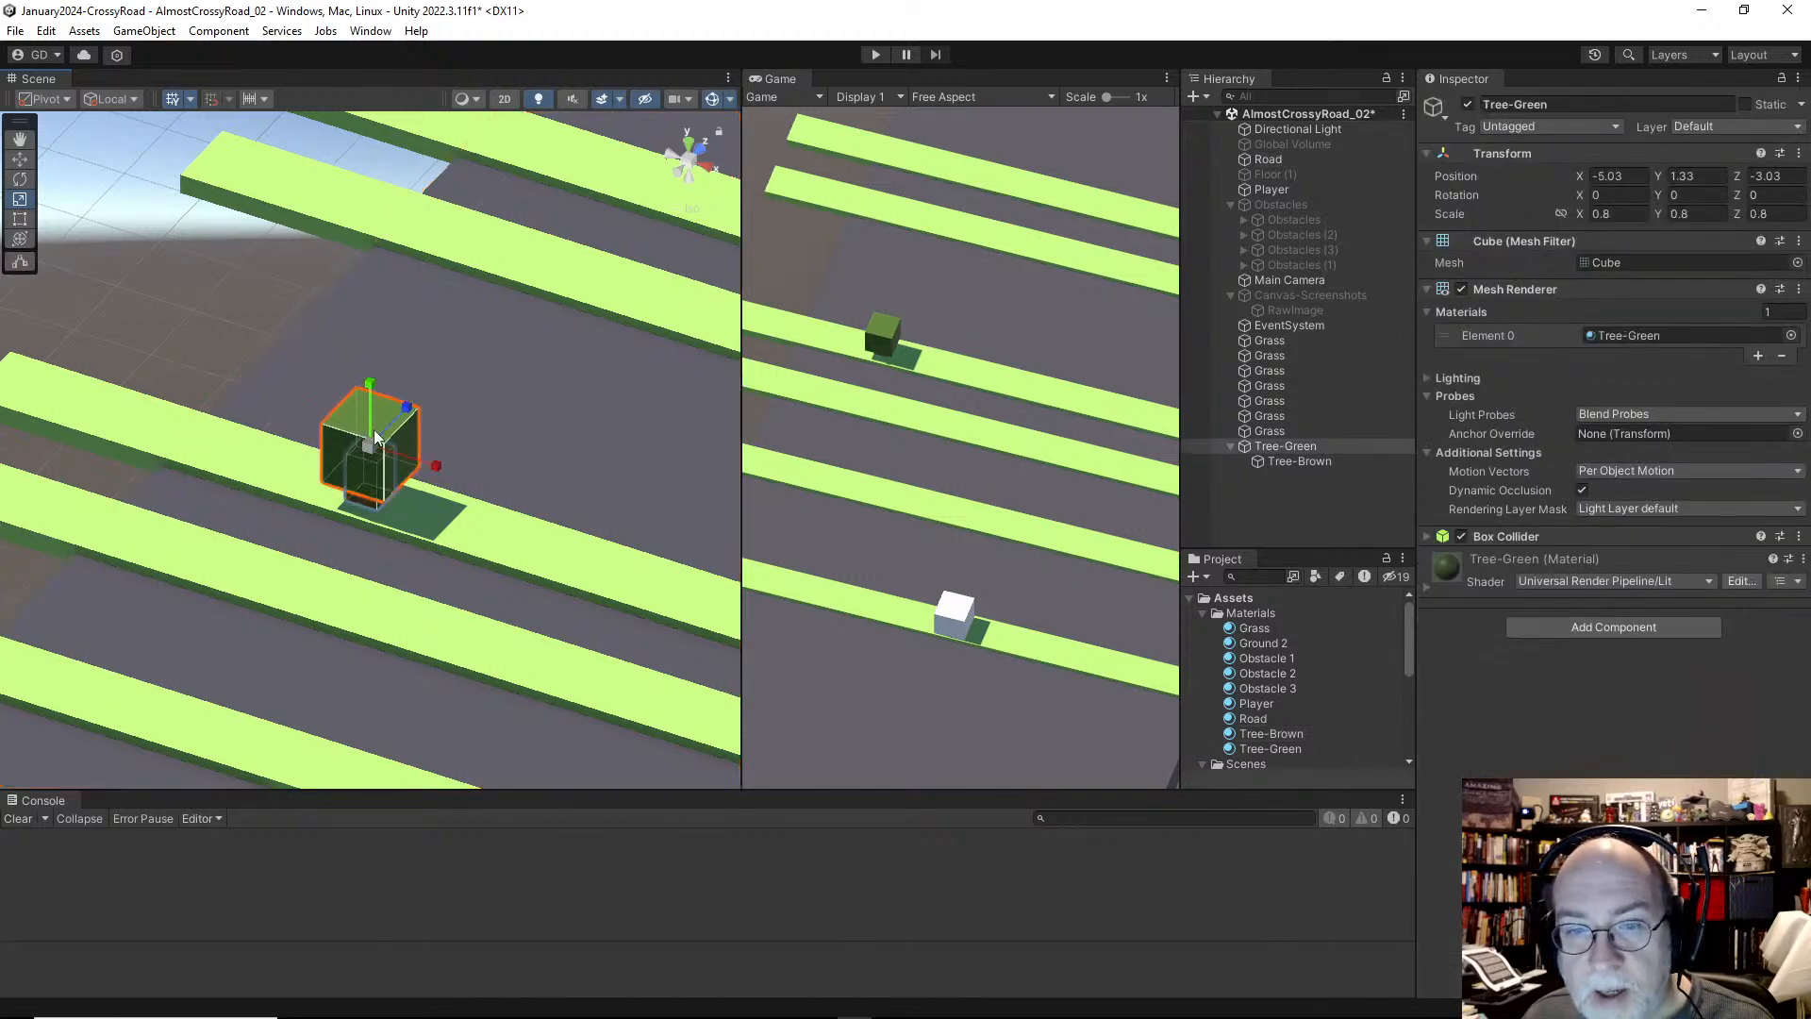
{"action": "key", "text": "w"}
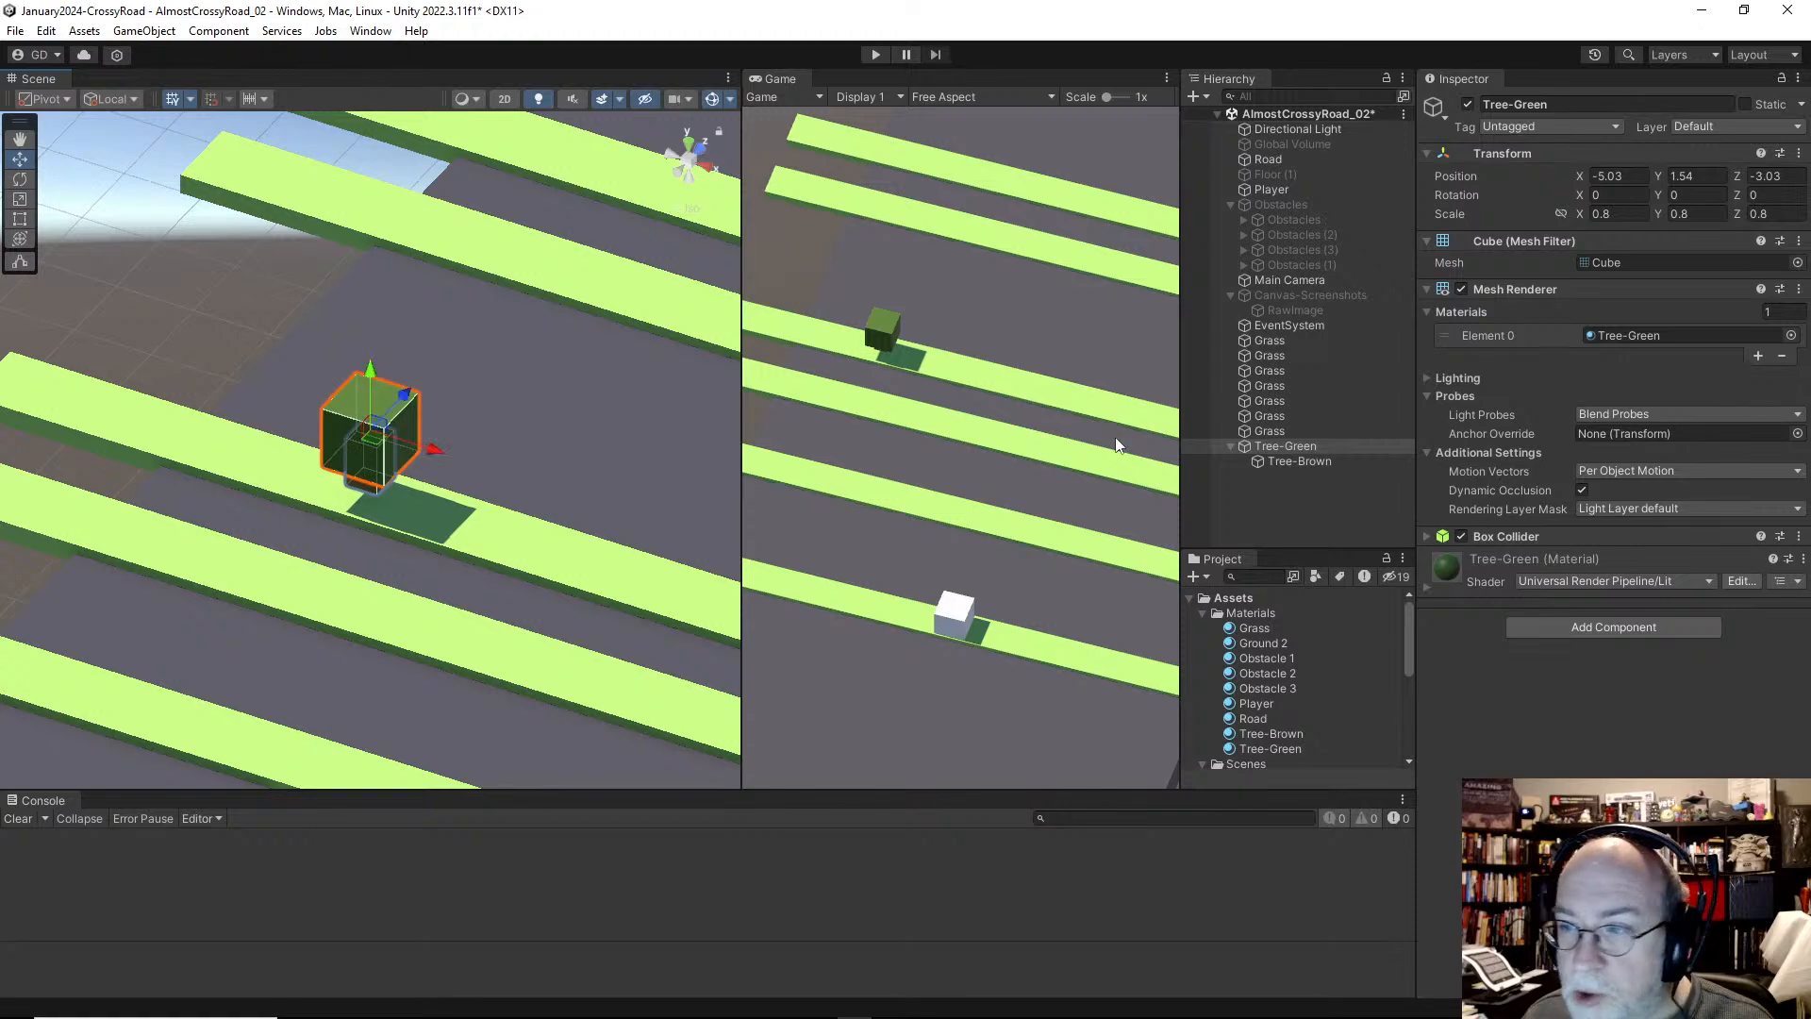
{"action": "left_click", "coordinate": [1295, 447]}
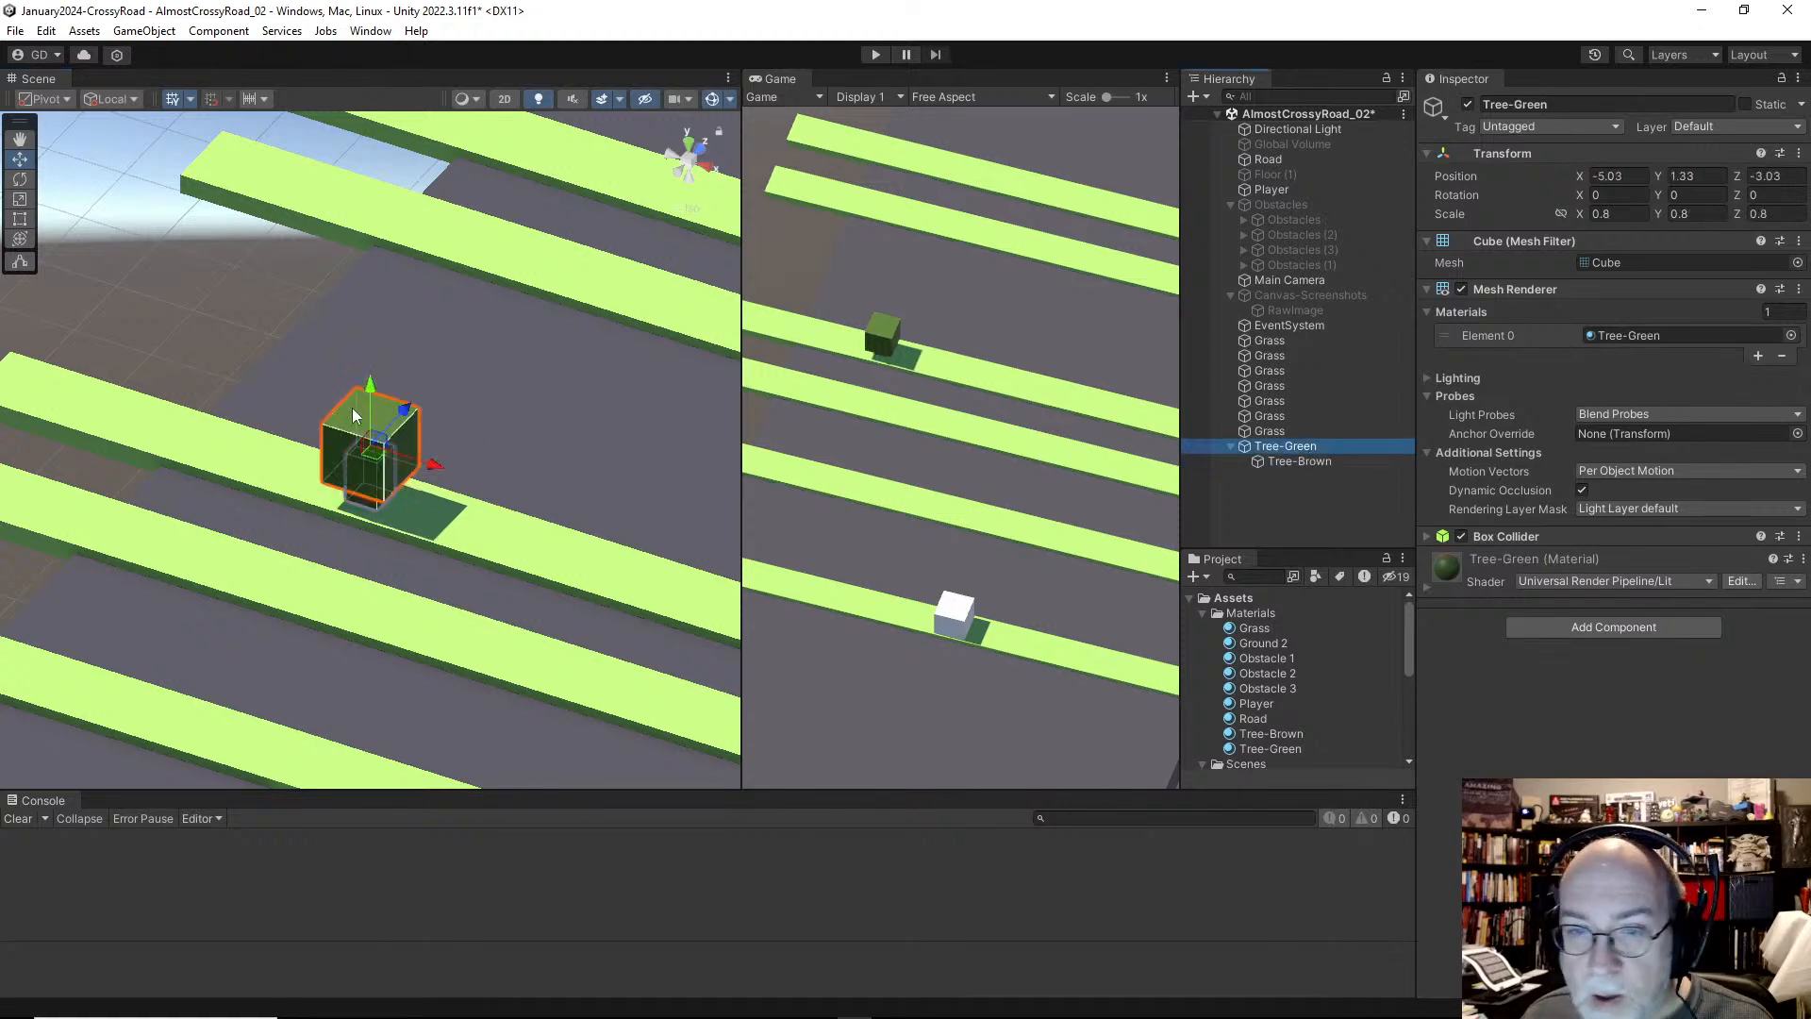
{"action": "left_click", "coordinate": [383, 361]}
{"action": "left_click", "coordinate": [379, 410]}
{"action": "mouse_move", "coordinate": [372, 388]}
{"action": "left_mouse_down"}
{"action": "mouse_move", "coordinate": [371, 362]}
{"action": "mouse_move", "coordinate": [370, 424]}
{"action": "left_mouse_up"}
{"action": "left_click", "coordinate": [1300, 462]}
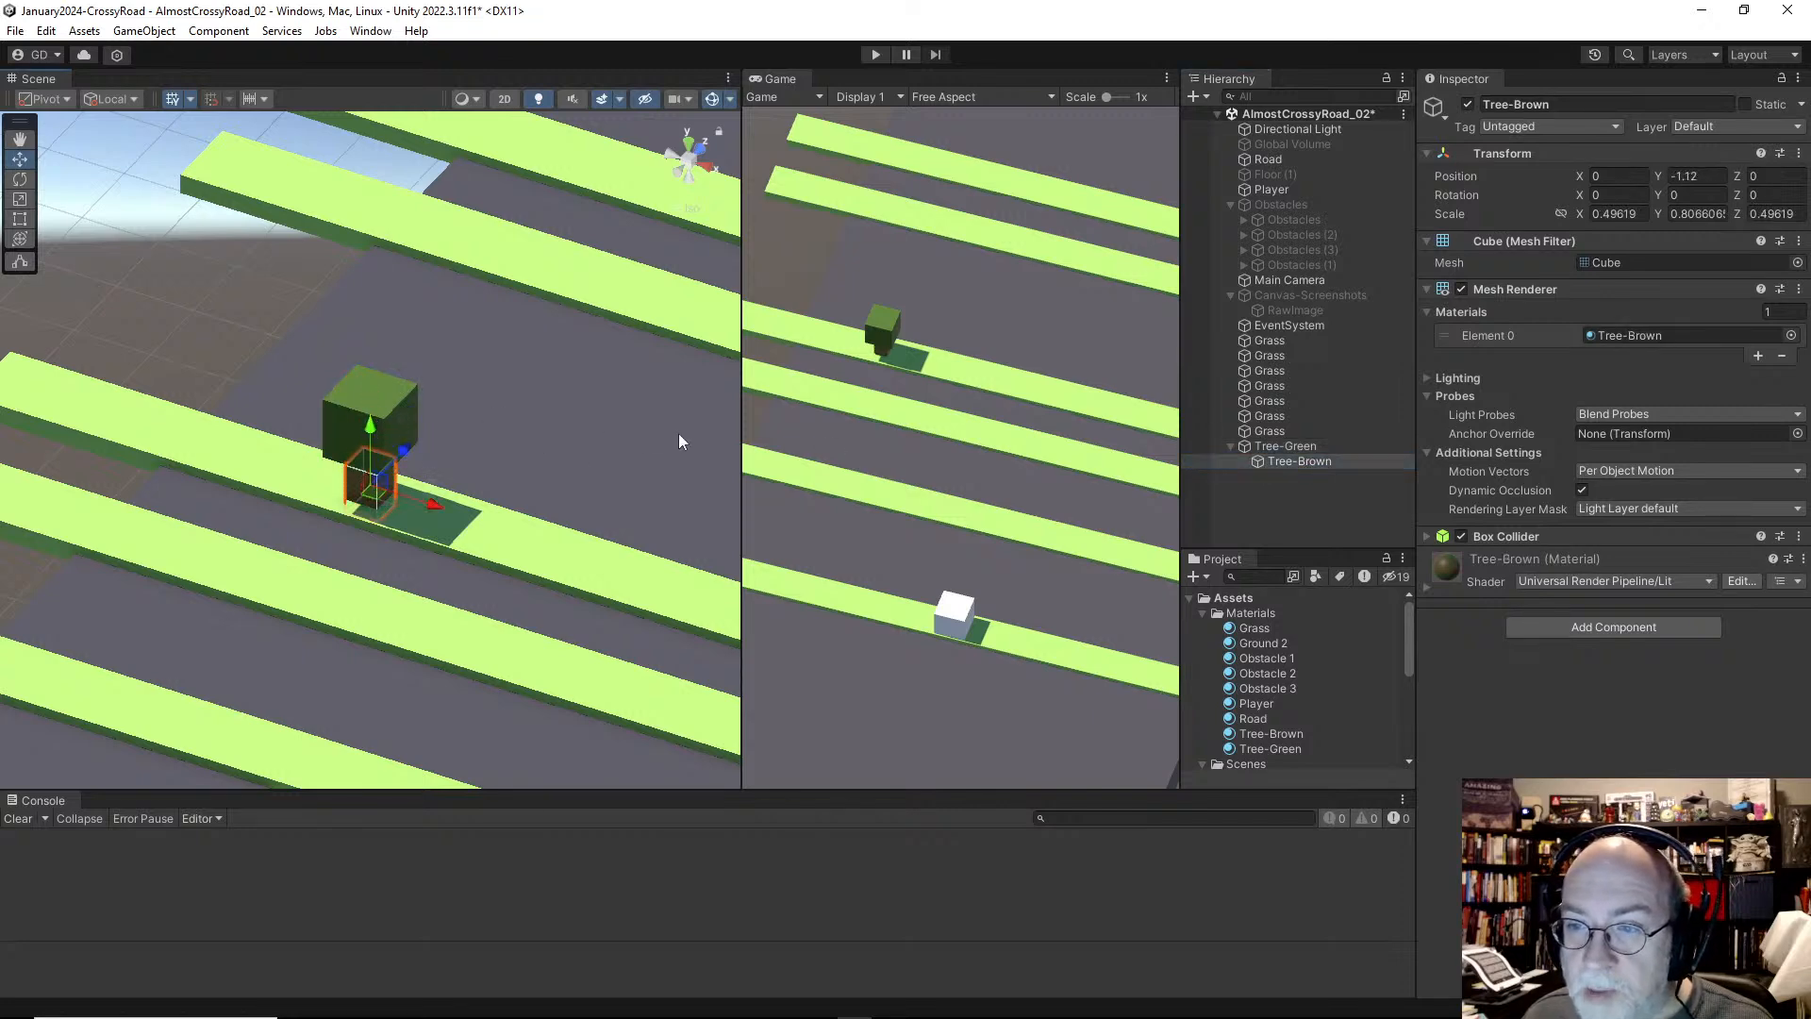
Step: Inspect the tree's crown and trunk from ground level in the Scene view and widen the Game view
{"action": "left_click_drag", "start_coordinate": [739, 428], "coordinate": [665, 428]}
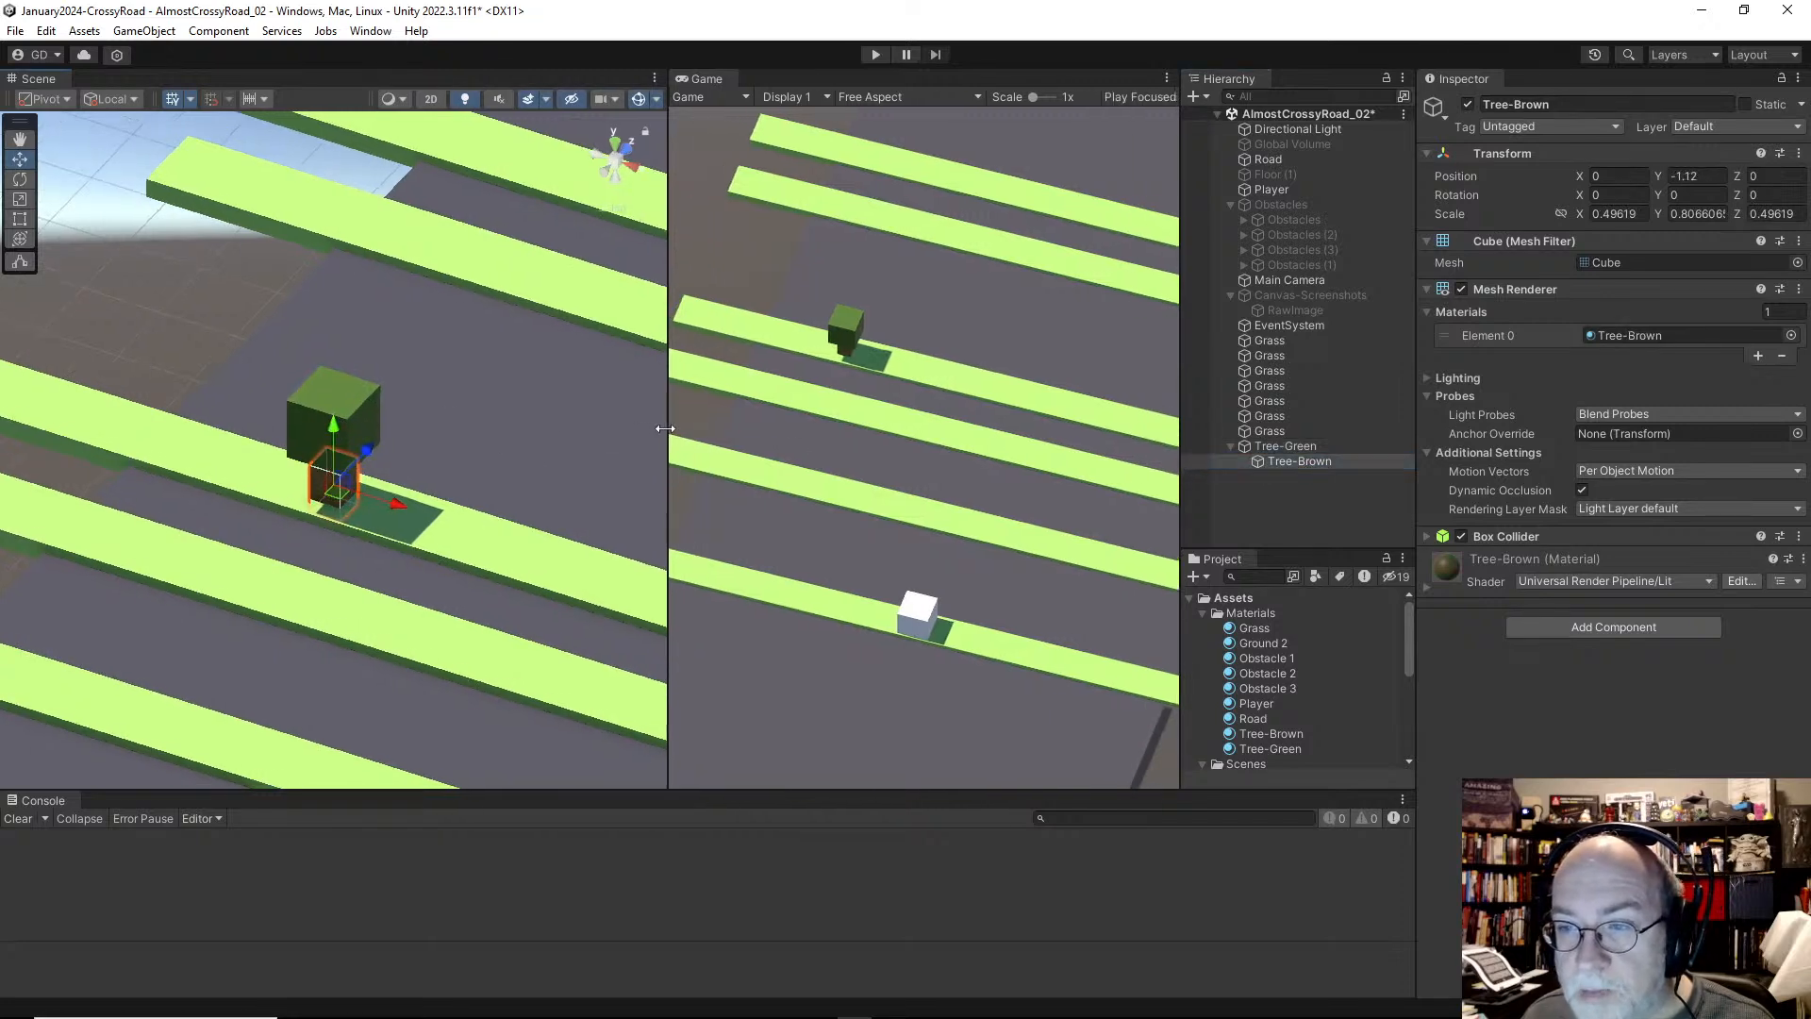
{"action": "left_click", "coordinate": [350, 415]}
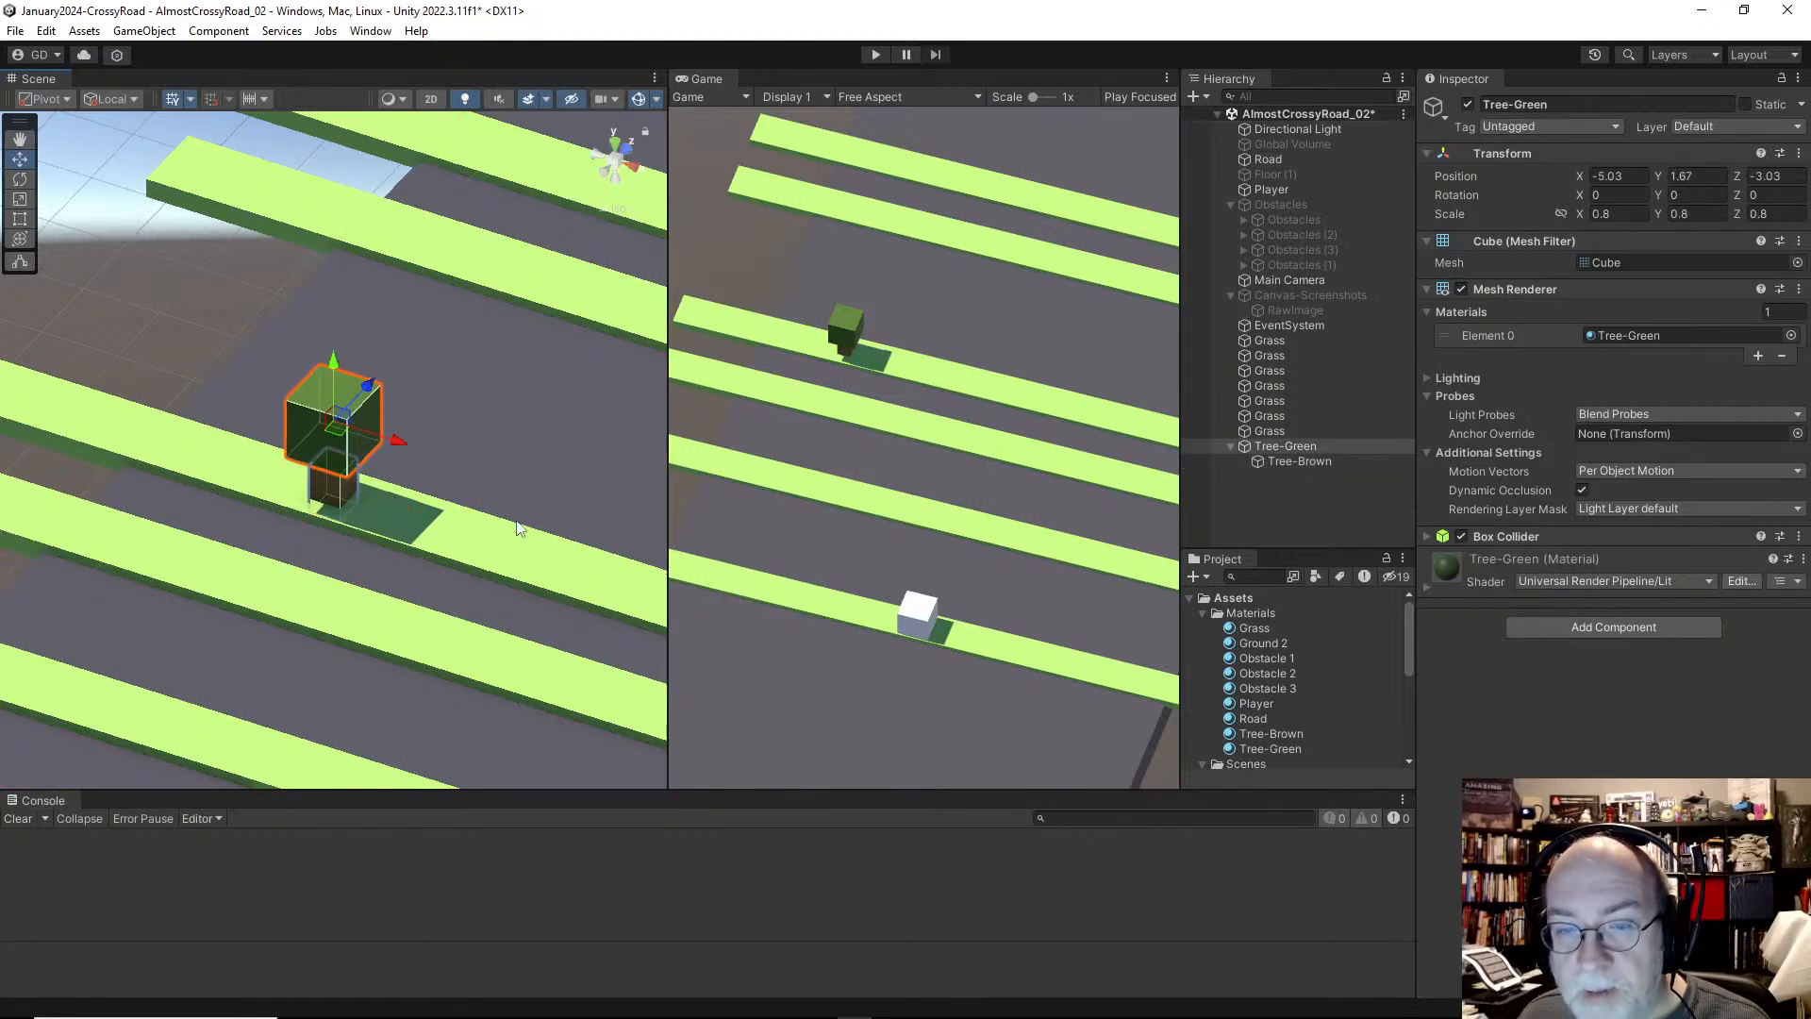
{"action": "left_click_drag", "start_coordinate": [364, 554], "coordinate": [466, 422], "text": "alt"}
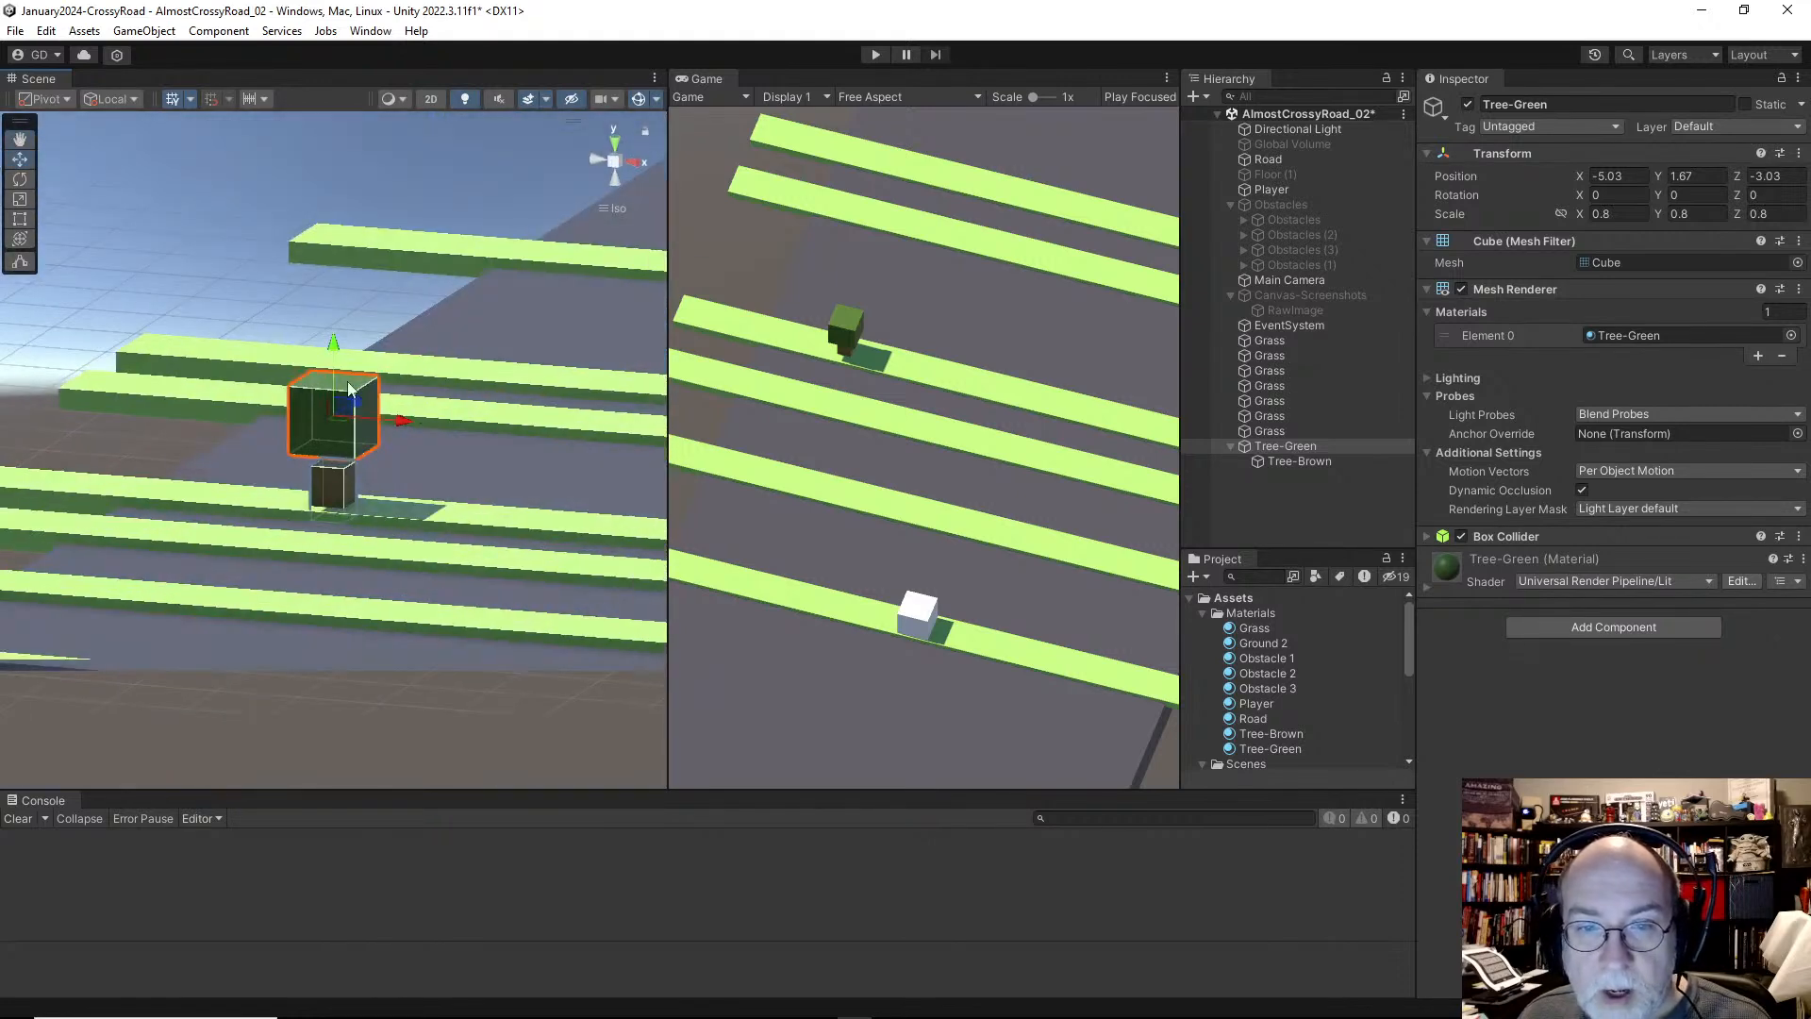
{"action": "left_click", "coordinate": [1309, 461]}
{"action": "left_click_drag", "start_coordinate": [339, 547], "coordinate": [341, 467], "text": "alt"}
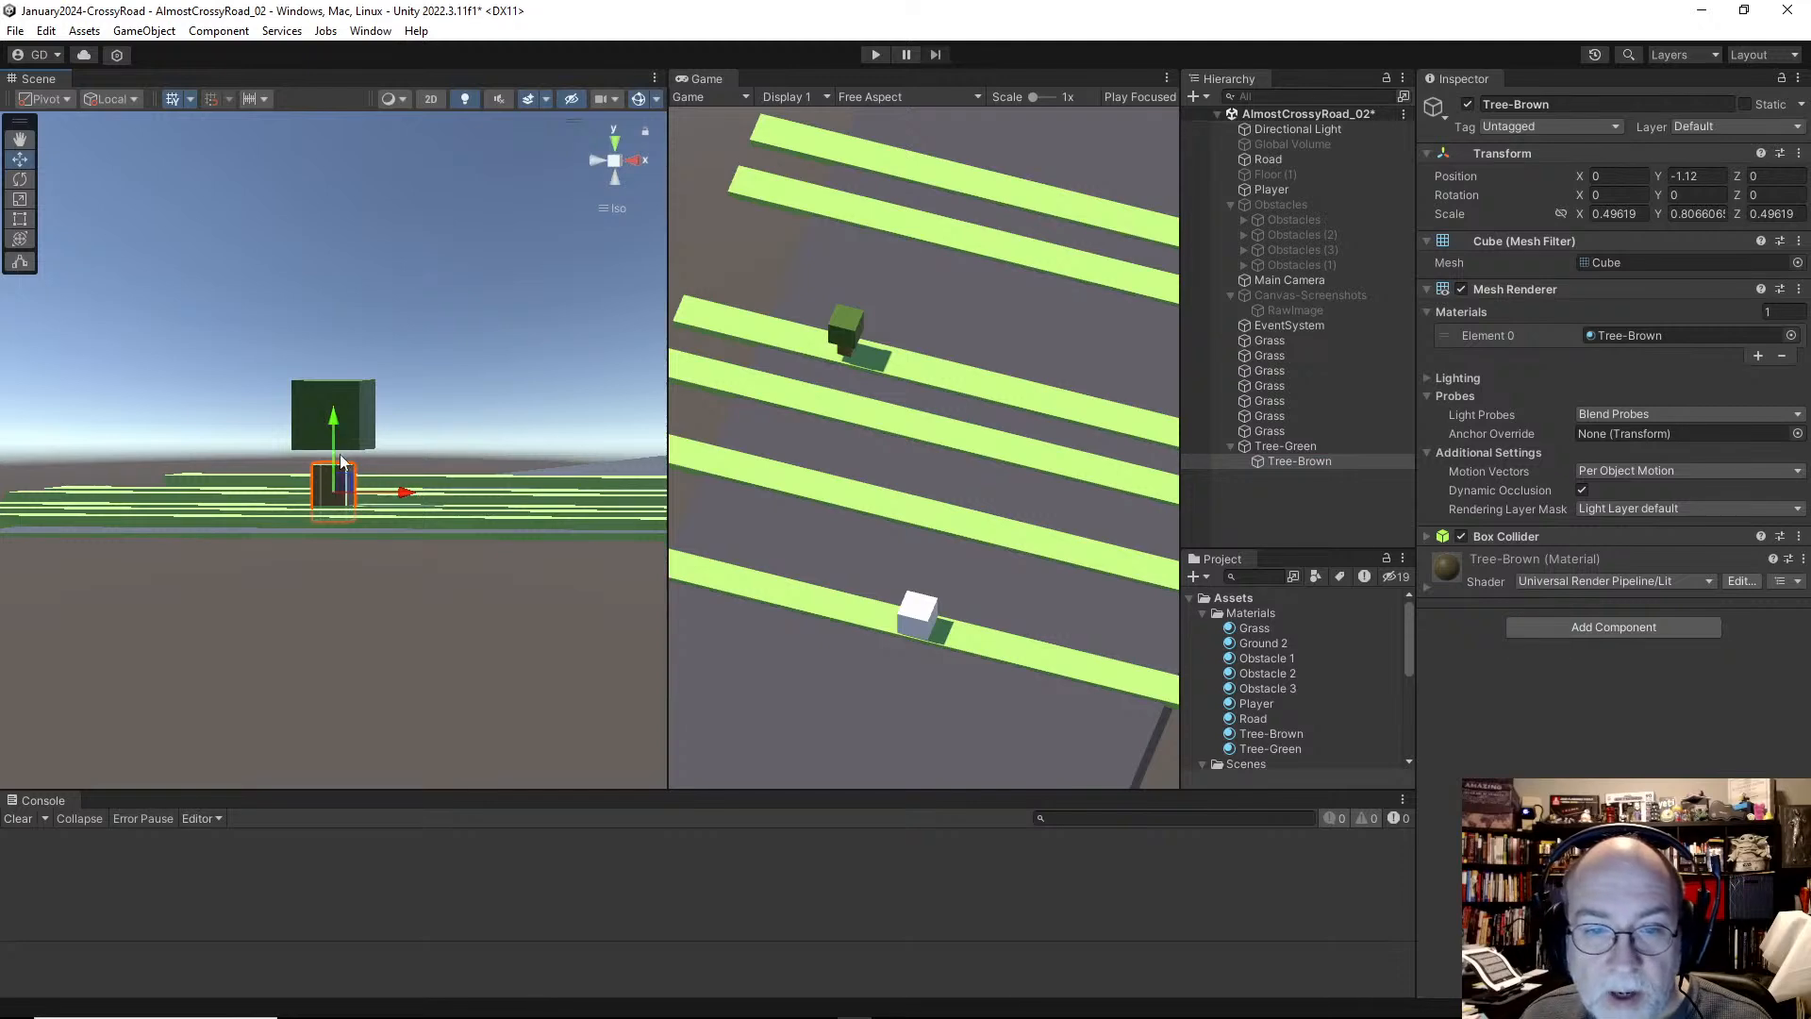
{"action": "left_click_drag", "start_coordinate": [487, 443], "coordinate": [441, 441], "text": "alt"}
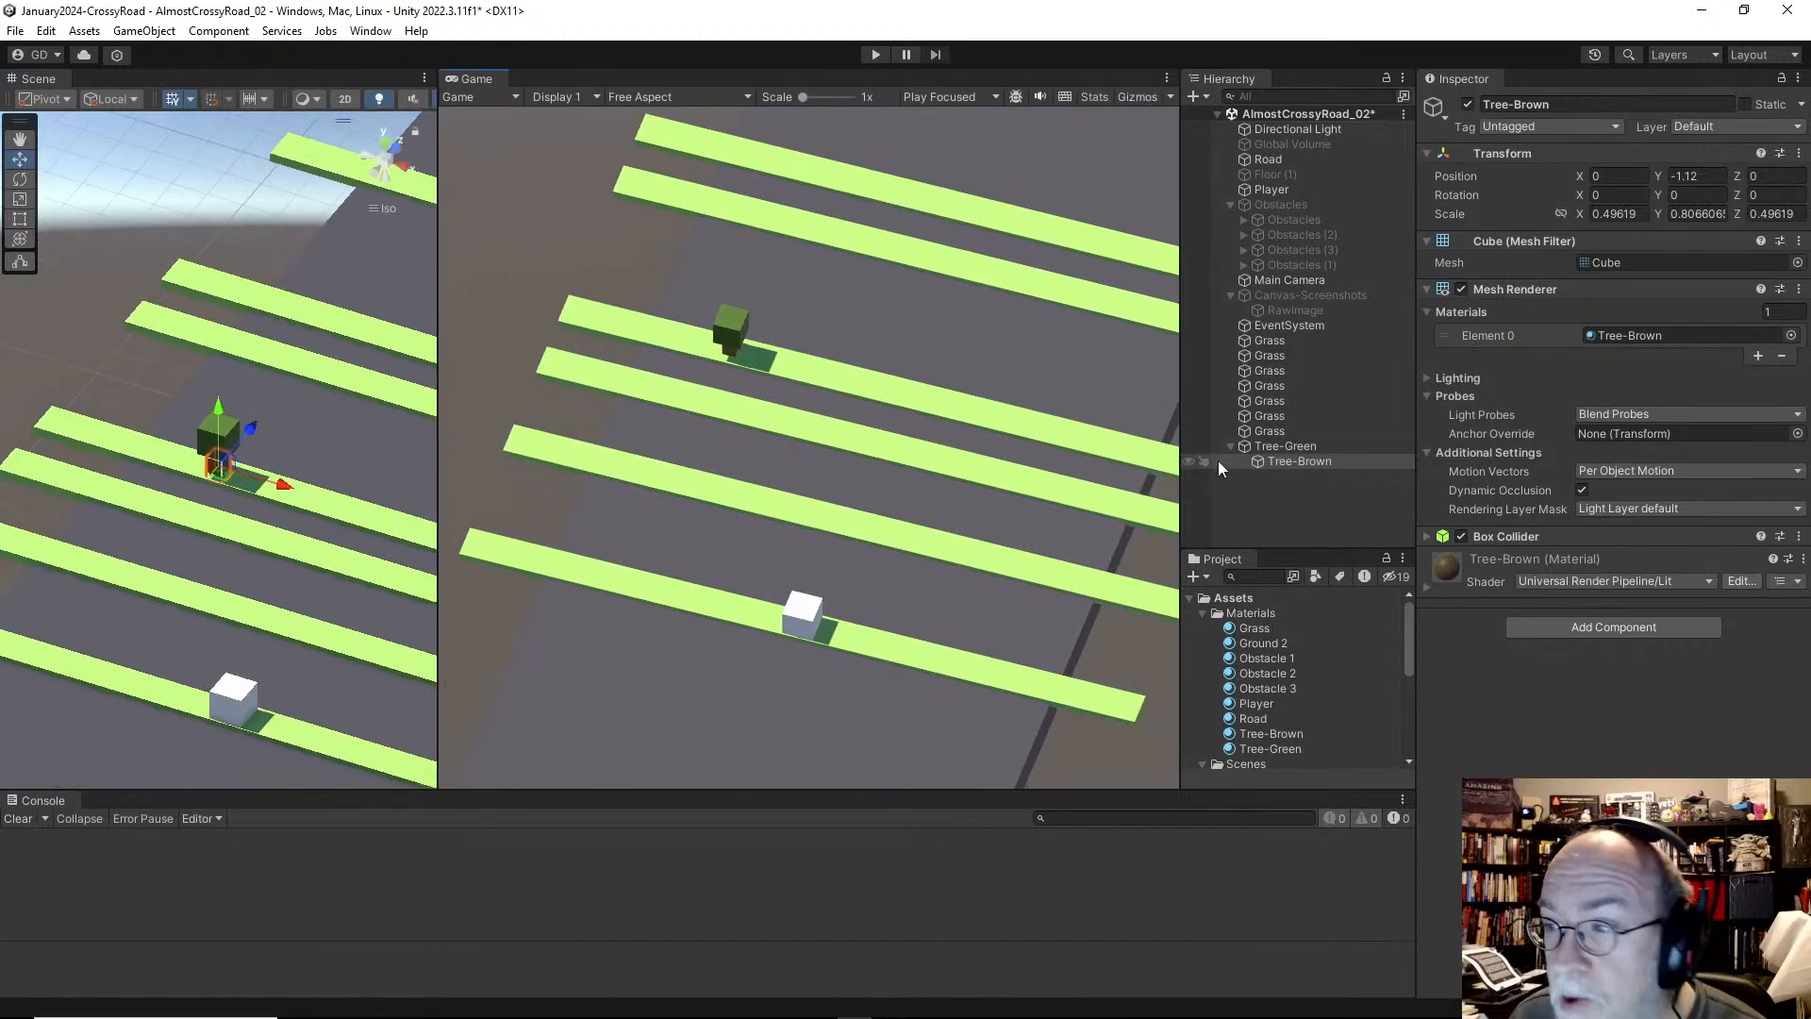
Step: Collapse Tree-Green in the object list, review the grass strips' settings, and check Tree-Green's Box Collider properties
{"action": "left_click", "coordinate": [1275, 448]}
{"action": "left_click", "coordinate": [1232, 446]}
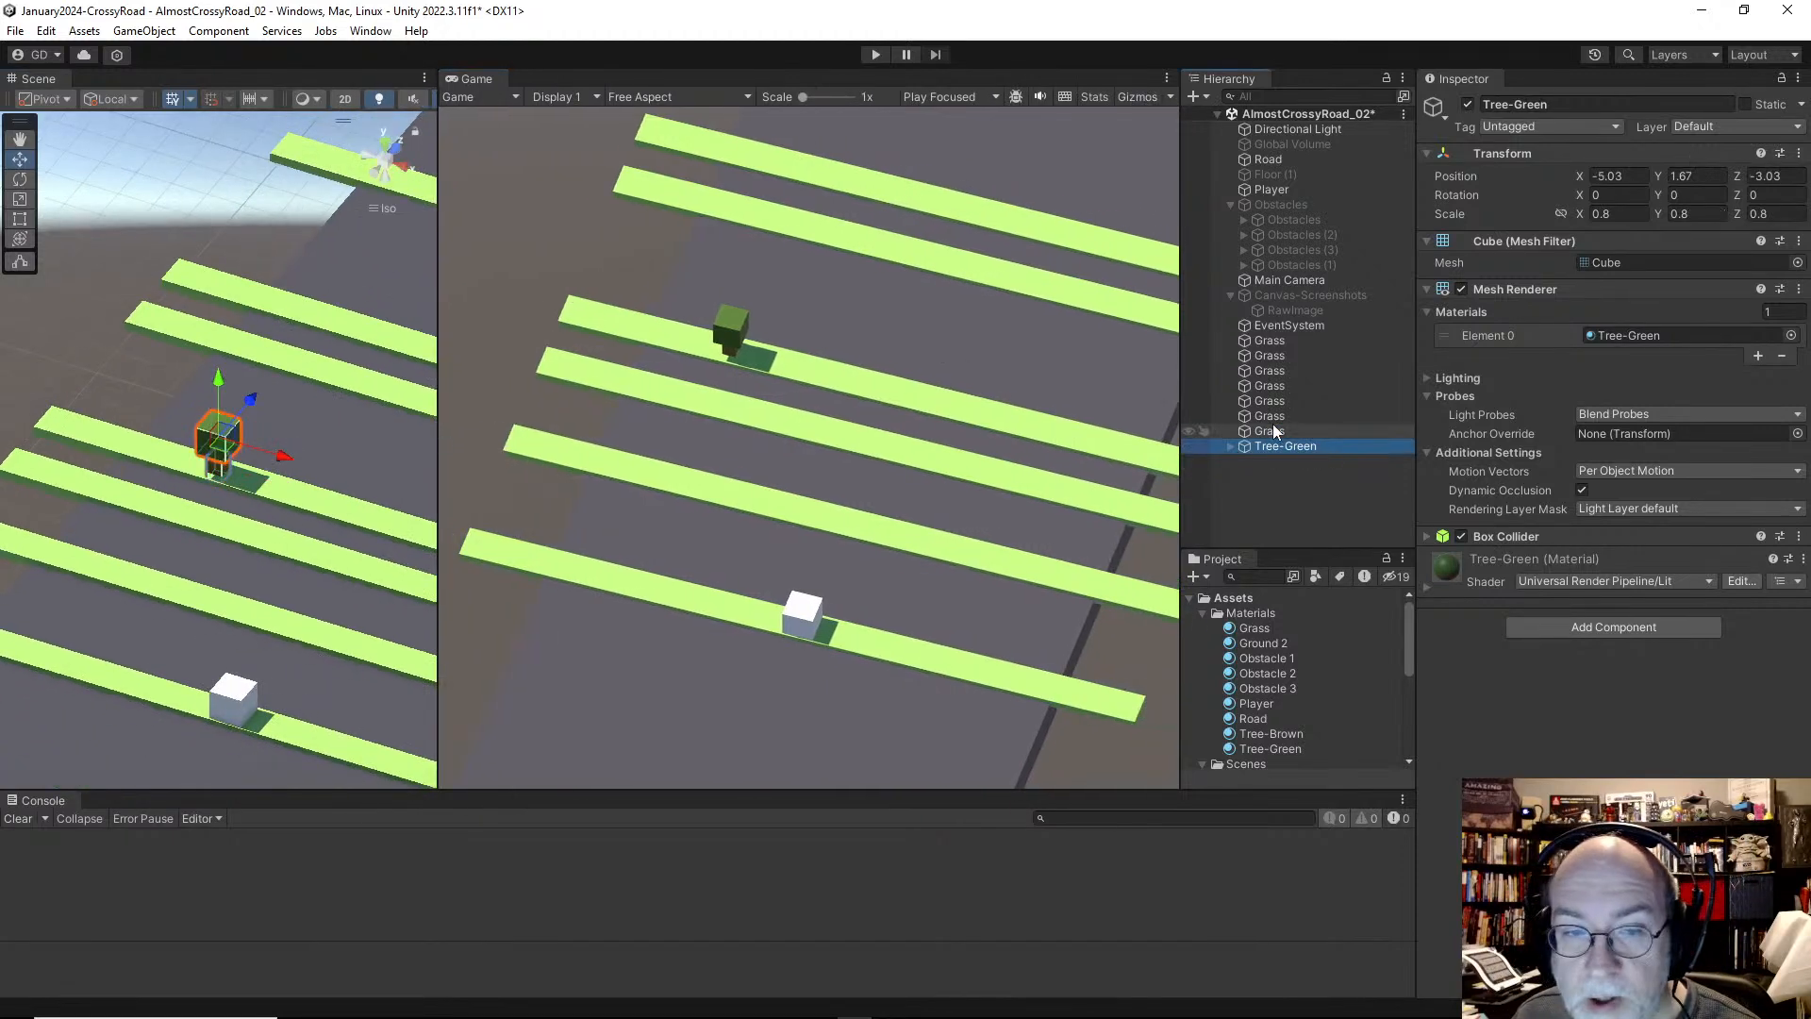
{"action": "left_click", "coordinate": [1281, 430]}
{"action": "left_click", "coordinate": [1282, 400]}
{"action": "left_click", "coordinate": [1287, 355]}
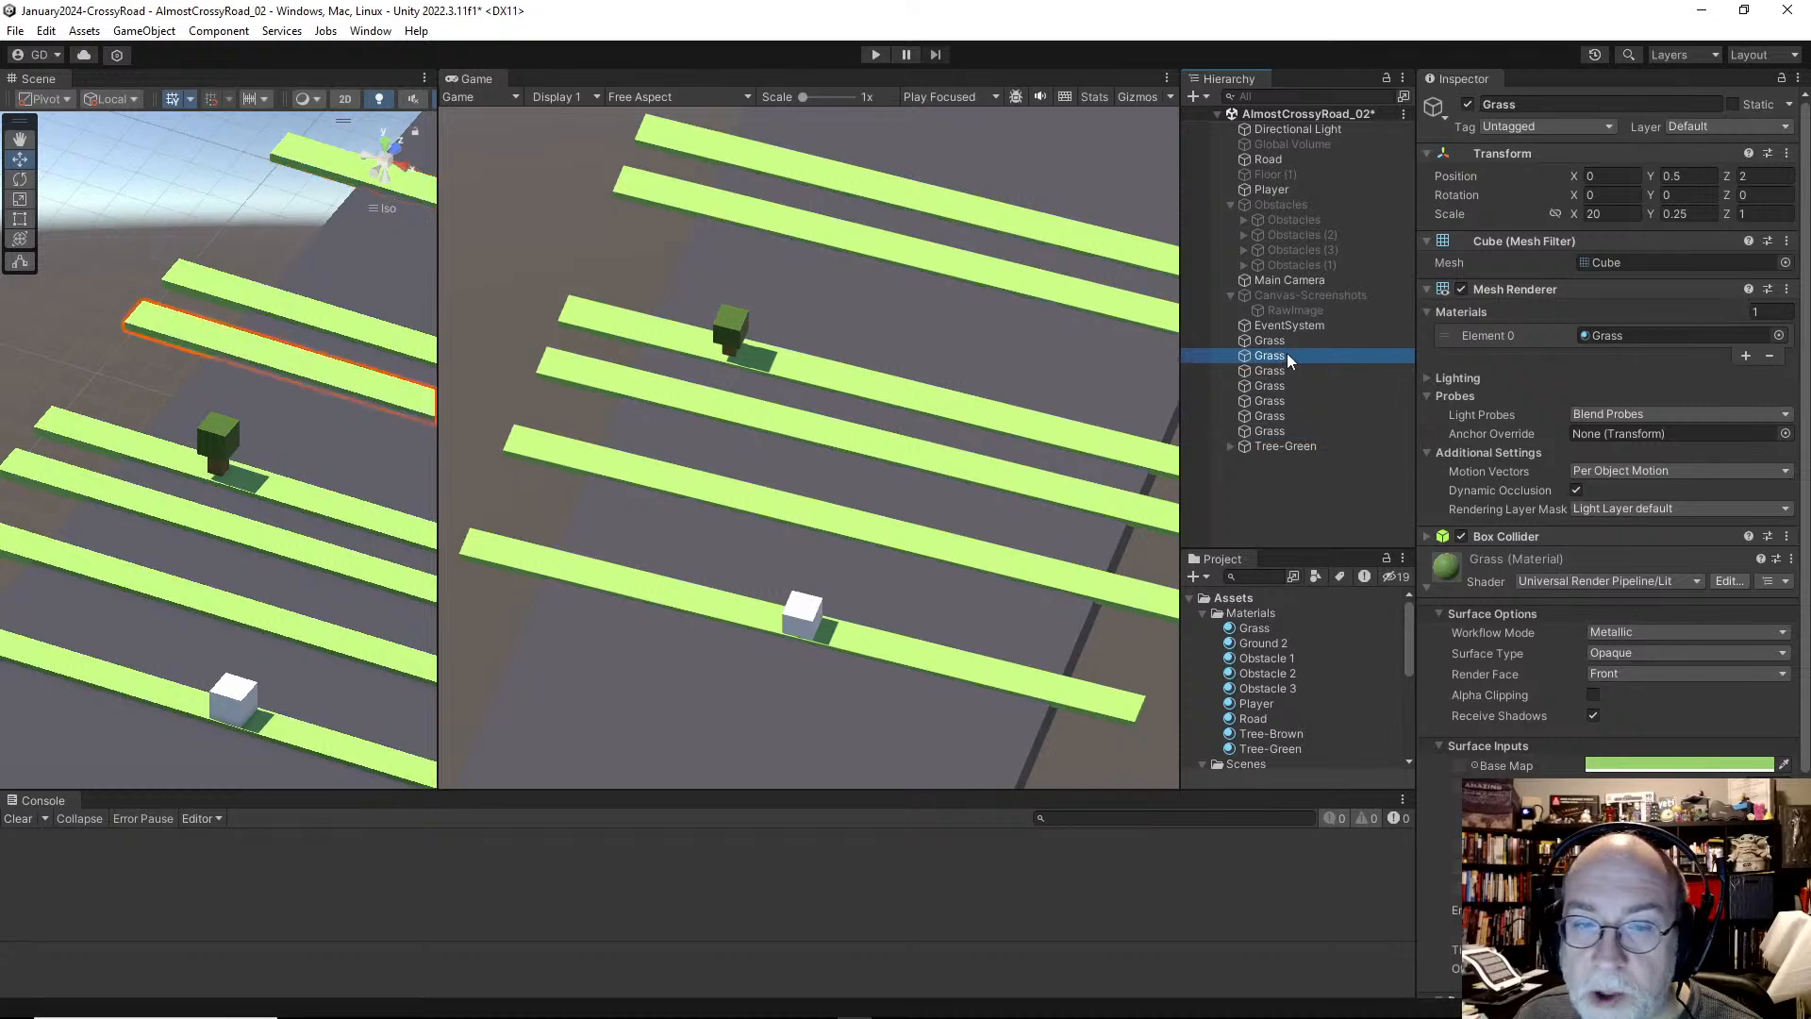
{"action": "left_click", "coordinate": [1306, 309]}
{"action": "left_click", "coordinate": [1280, 400]}
{"action": "left_click", "coordinate": [1272, 430]}
{"action": "left_click", "coordinate": [1283, 444]}
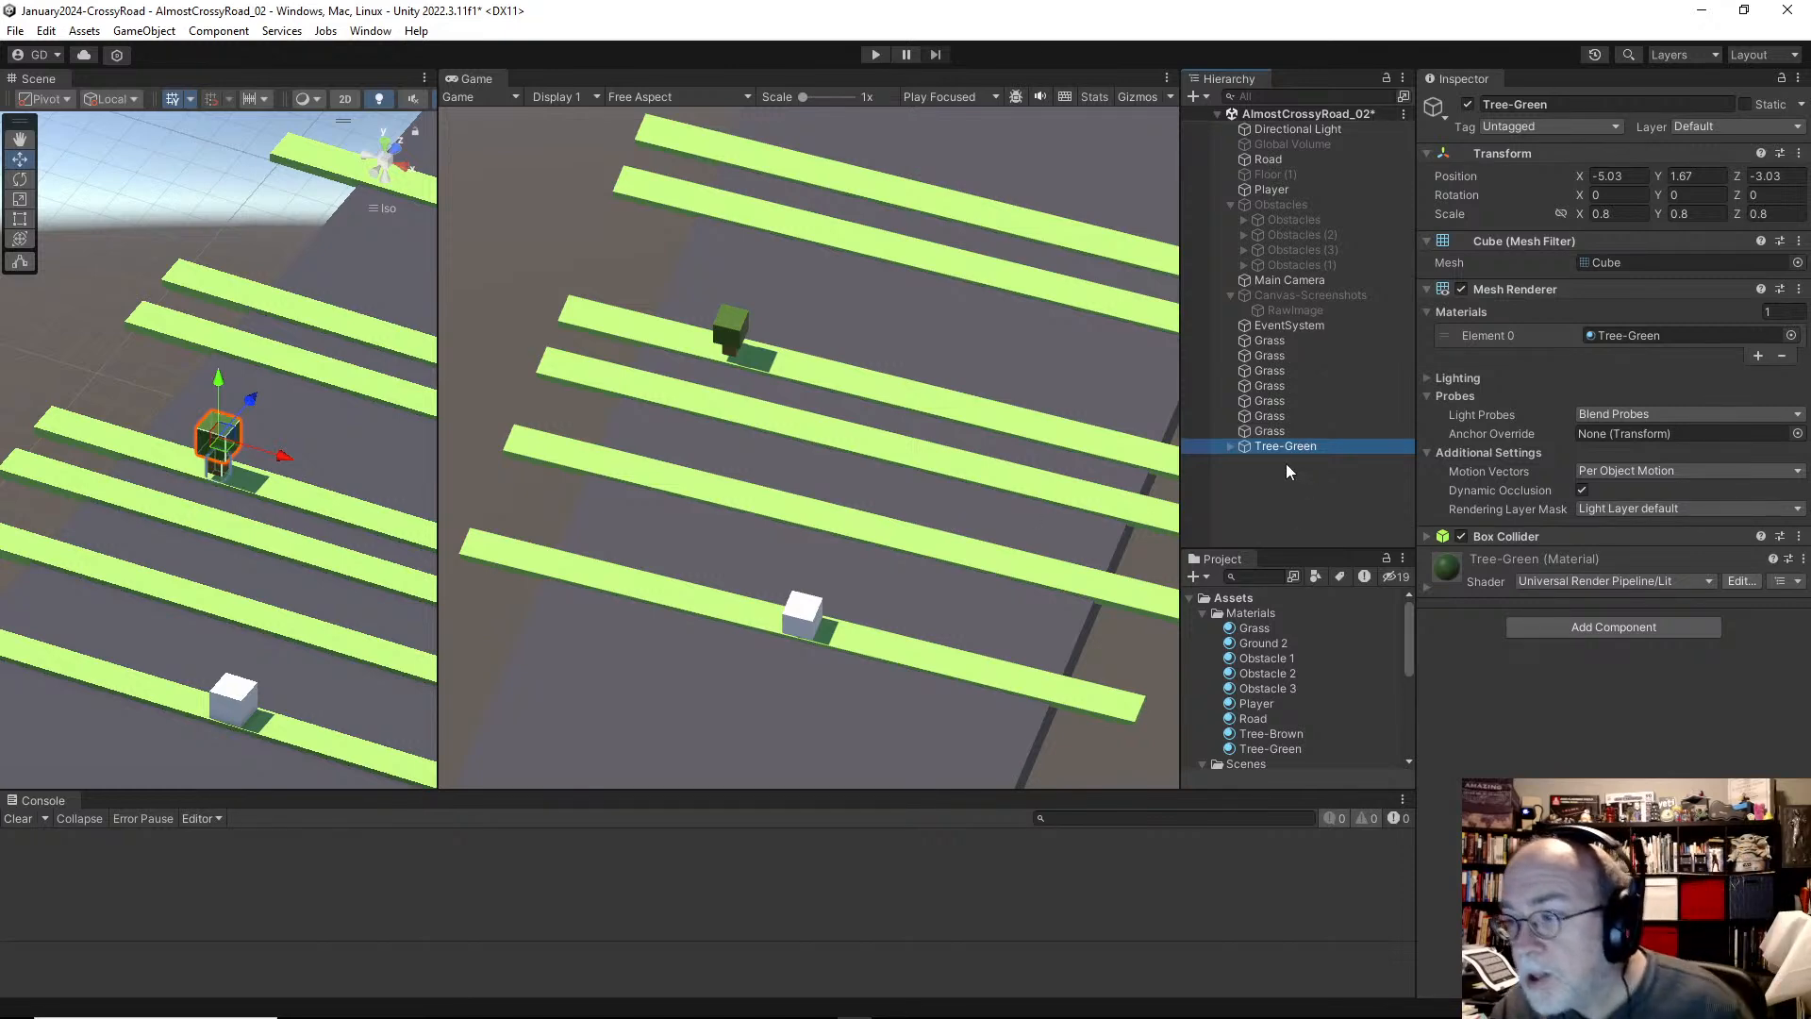
{"action": "left_click", "coordinate": [1432, 538]}
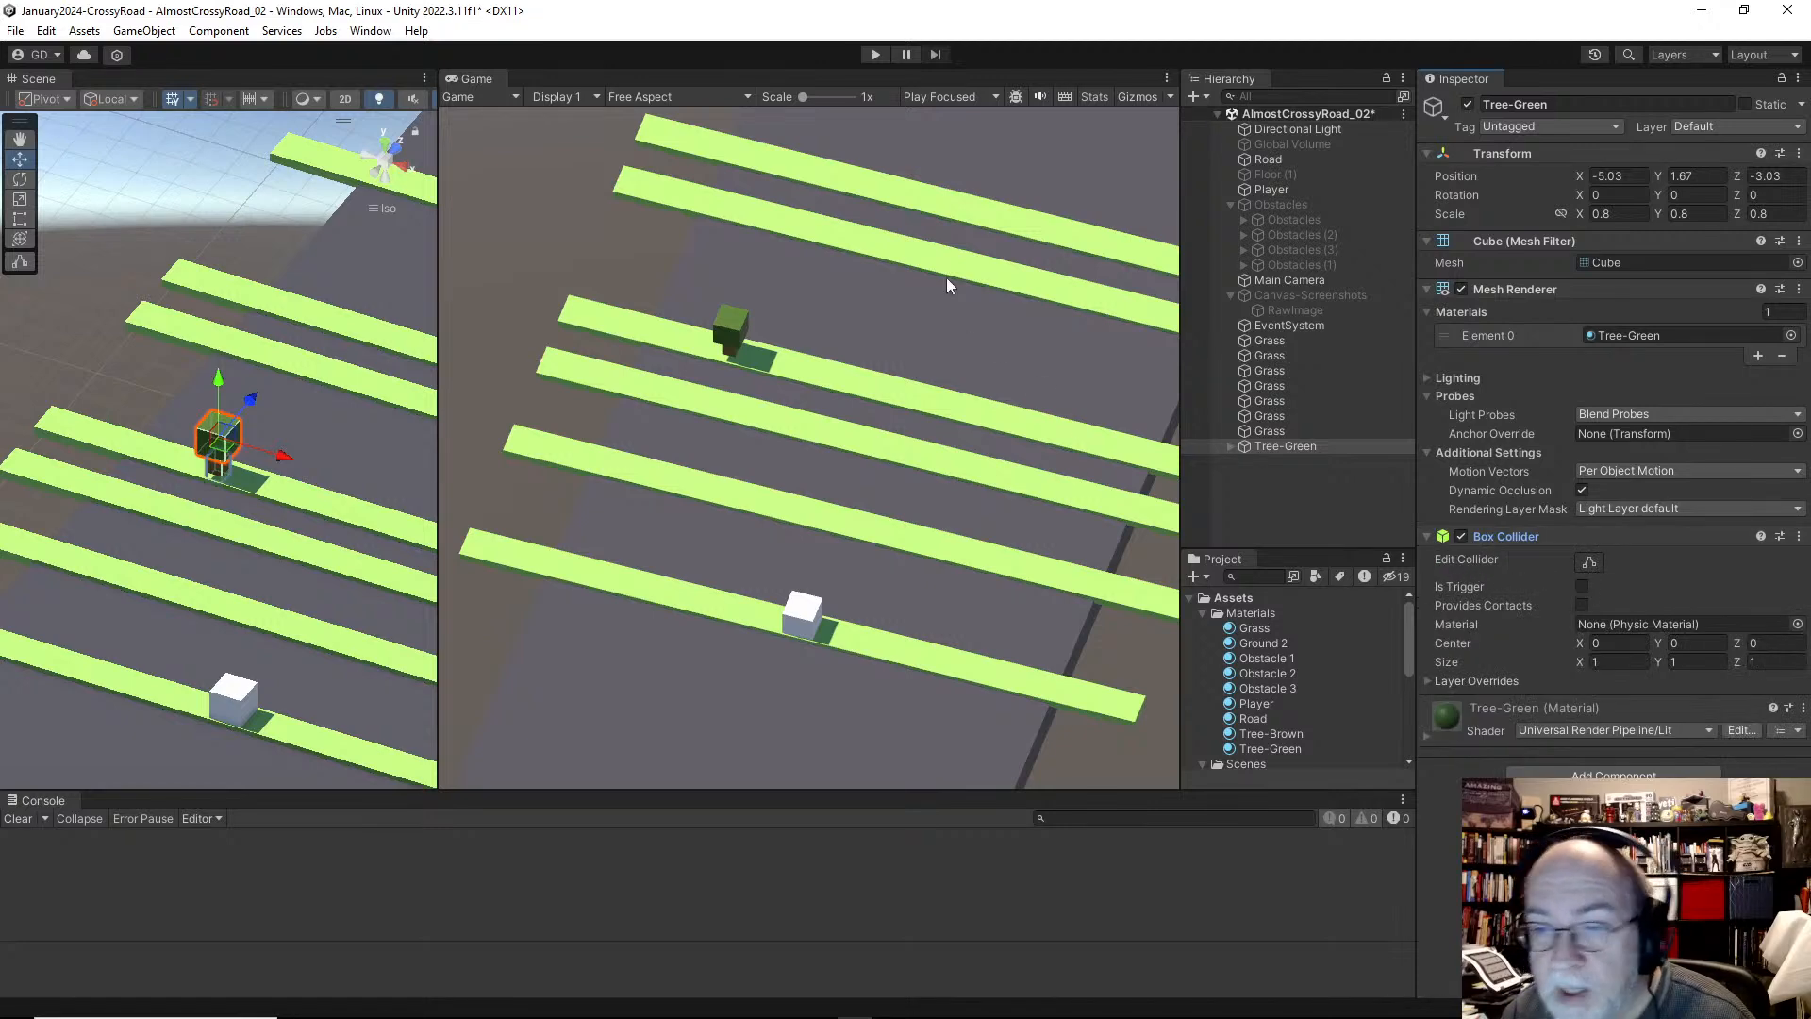
Step: Play-test the scene, moving the player cube across the grass strips and around the tree
{"action": "left_click", "coordinate": [875, 54]}
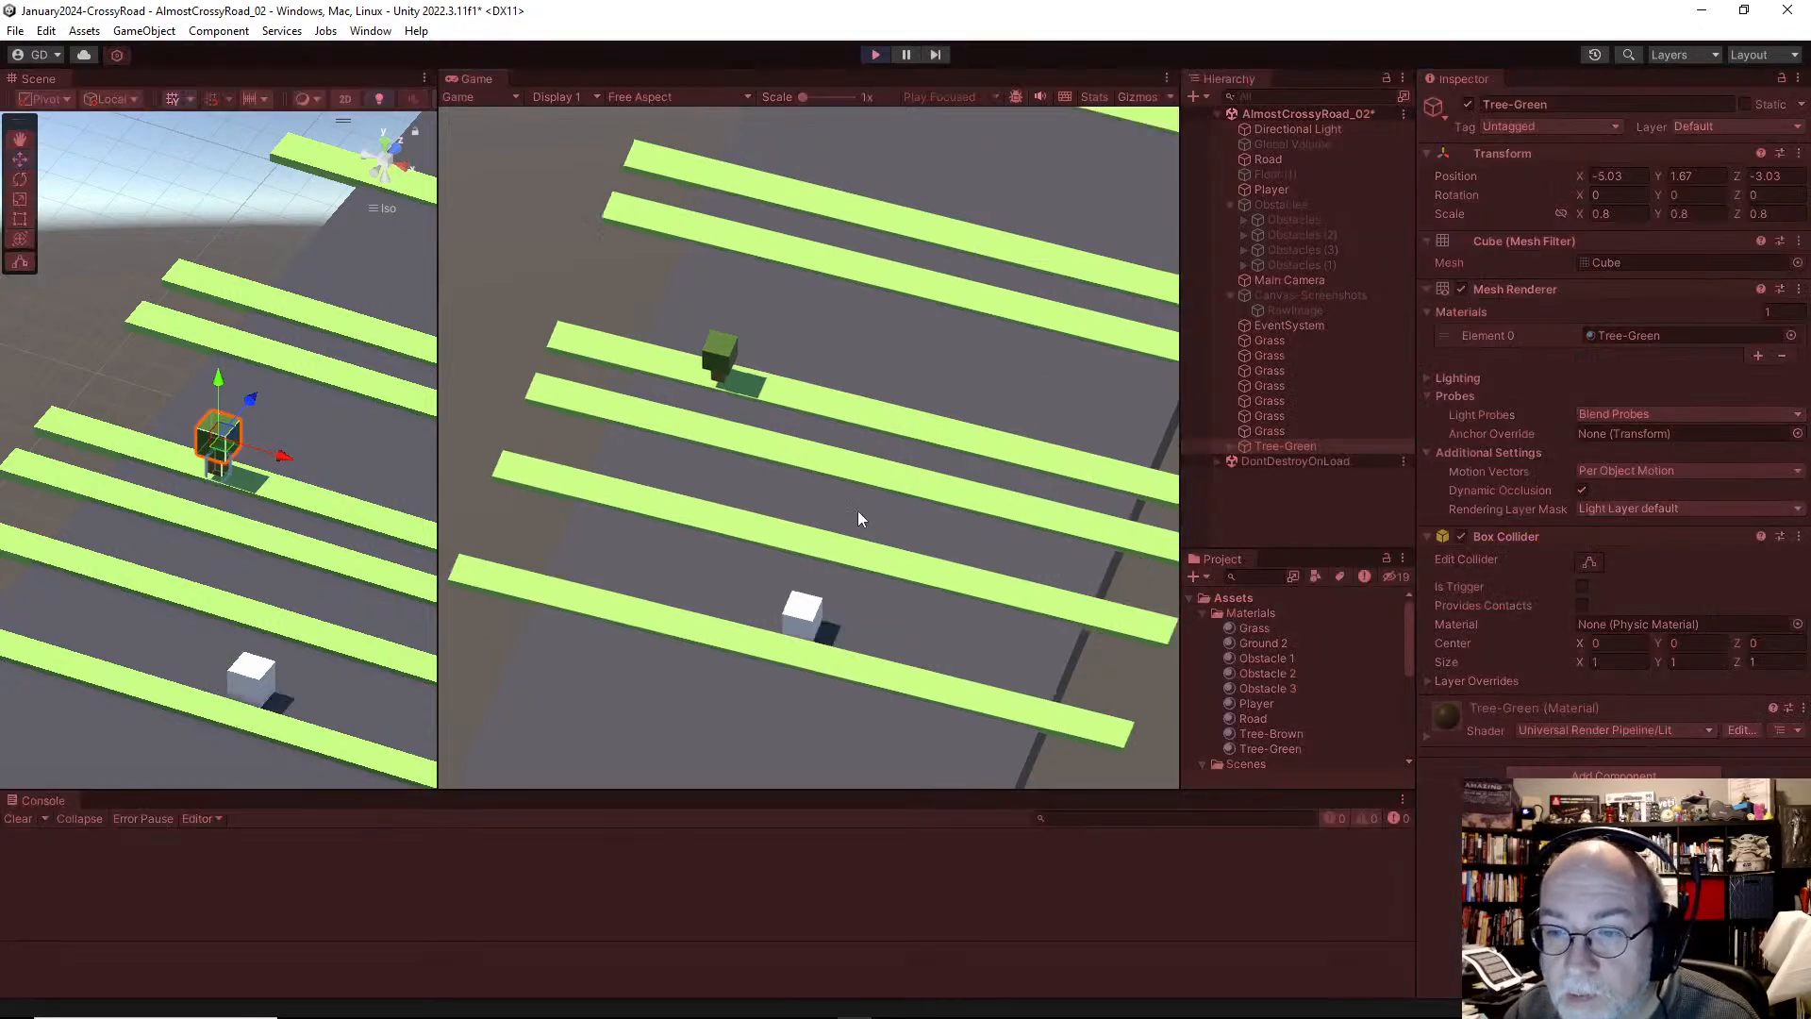
{"action": "key", "text": "w"}
{"action": "key", "text": "w"}
{"action": "key", "text": "a"}
{"action": "key", "text": "a"}
{"action": "key", "text": "a"}
{"action": "key", "text": "a"}
{"action": "key", "text": "a"}
{"action": "key", "text": "a"}
{"action": "key", "text": "w"}
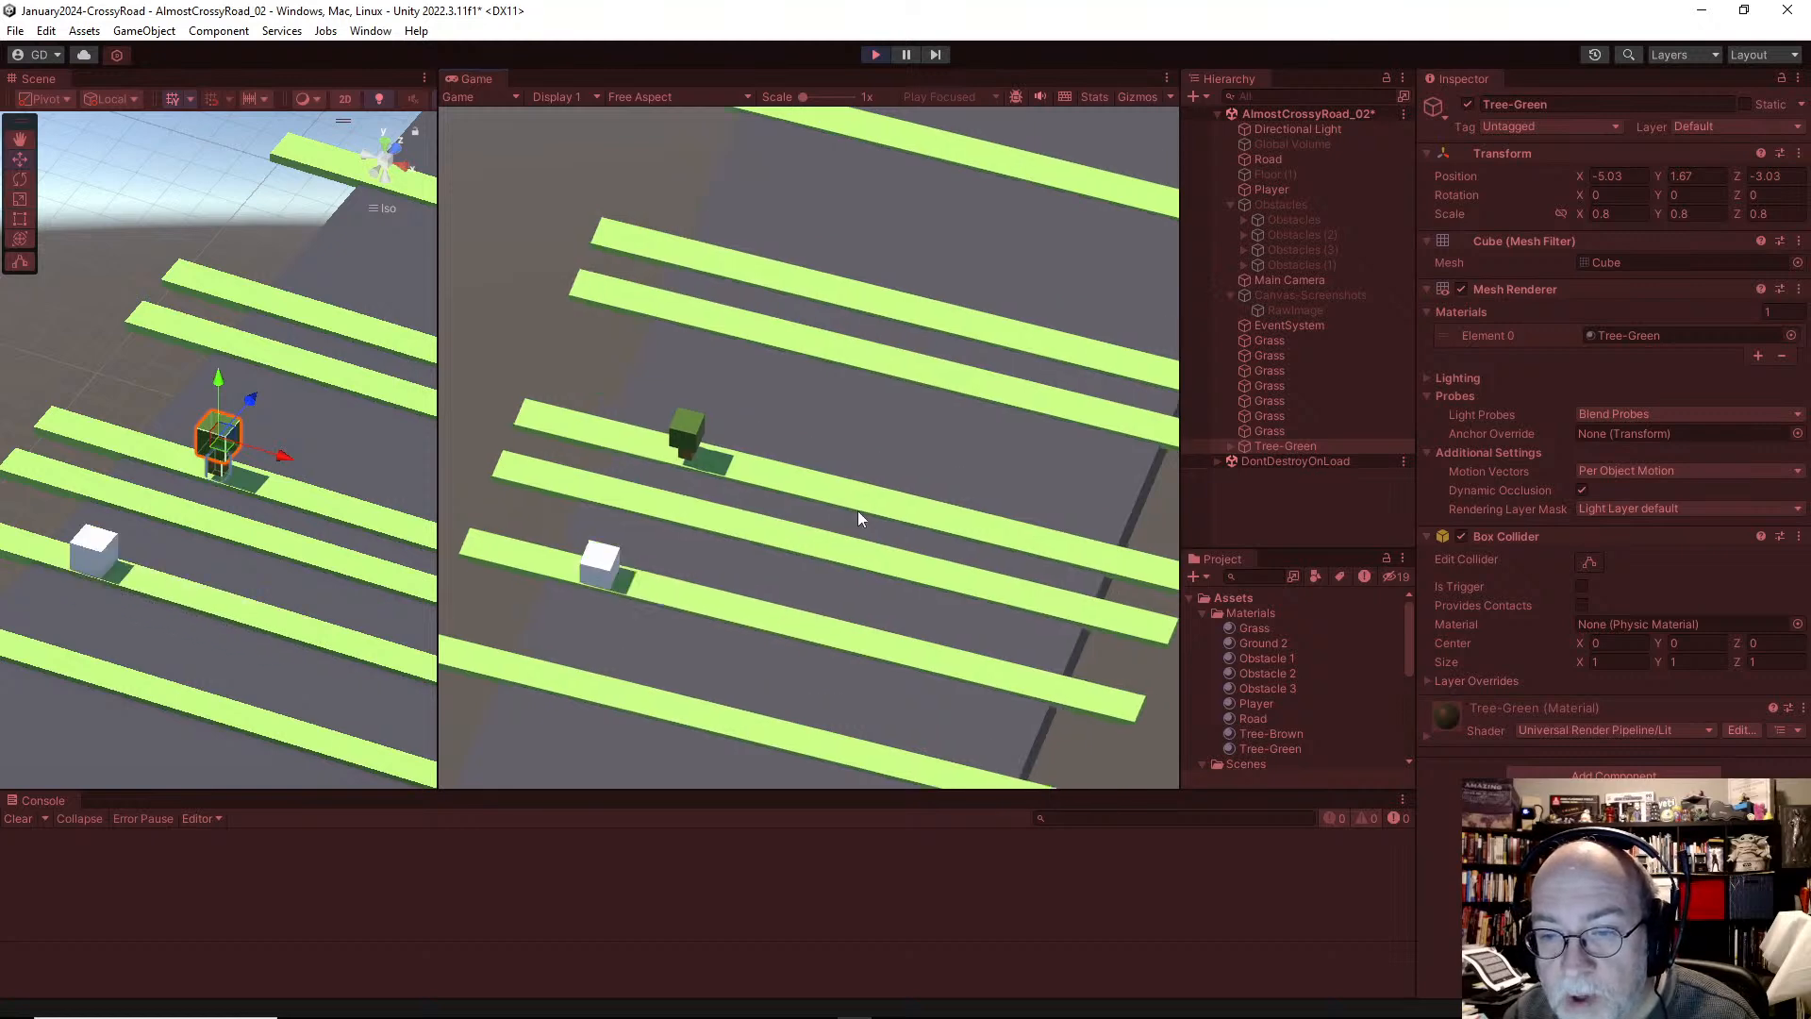
{"action": "key", "text": "d"}
{"action": "key", "text": "w"}
{"action": "key", "text": "w"}
{"action": "key", "text": "w"}
{"action": "key", "text": "w"}
{"action": "key", "text": "w"}
{"action": "key", "text": "w"}
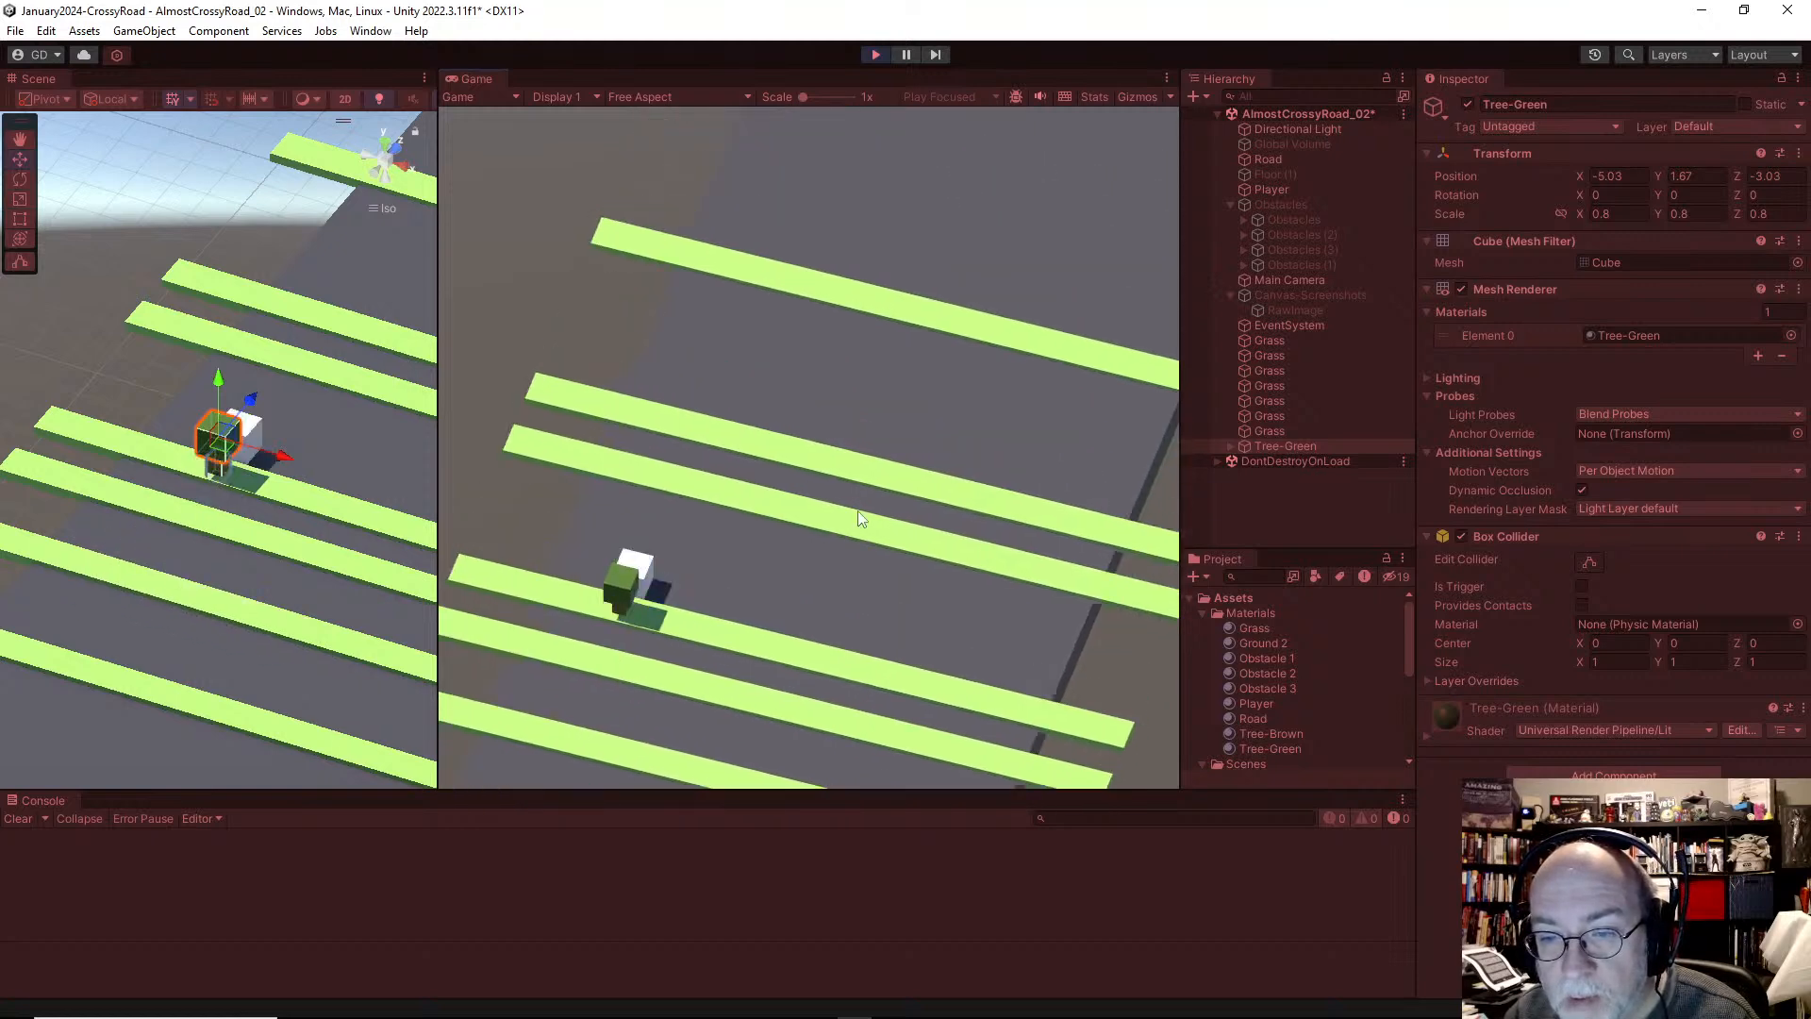
{"action": "key", "text": "s"}
{"action": "key", "text": "s"}
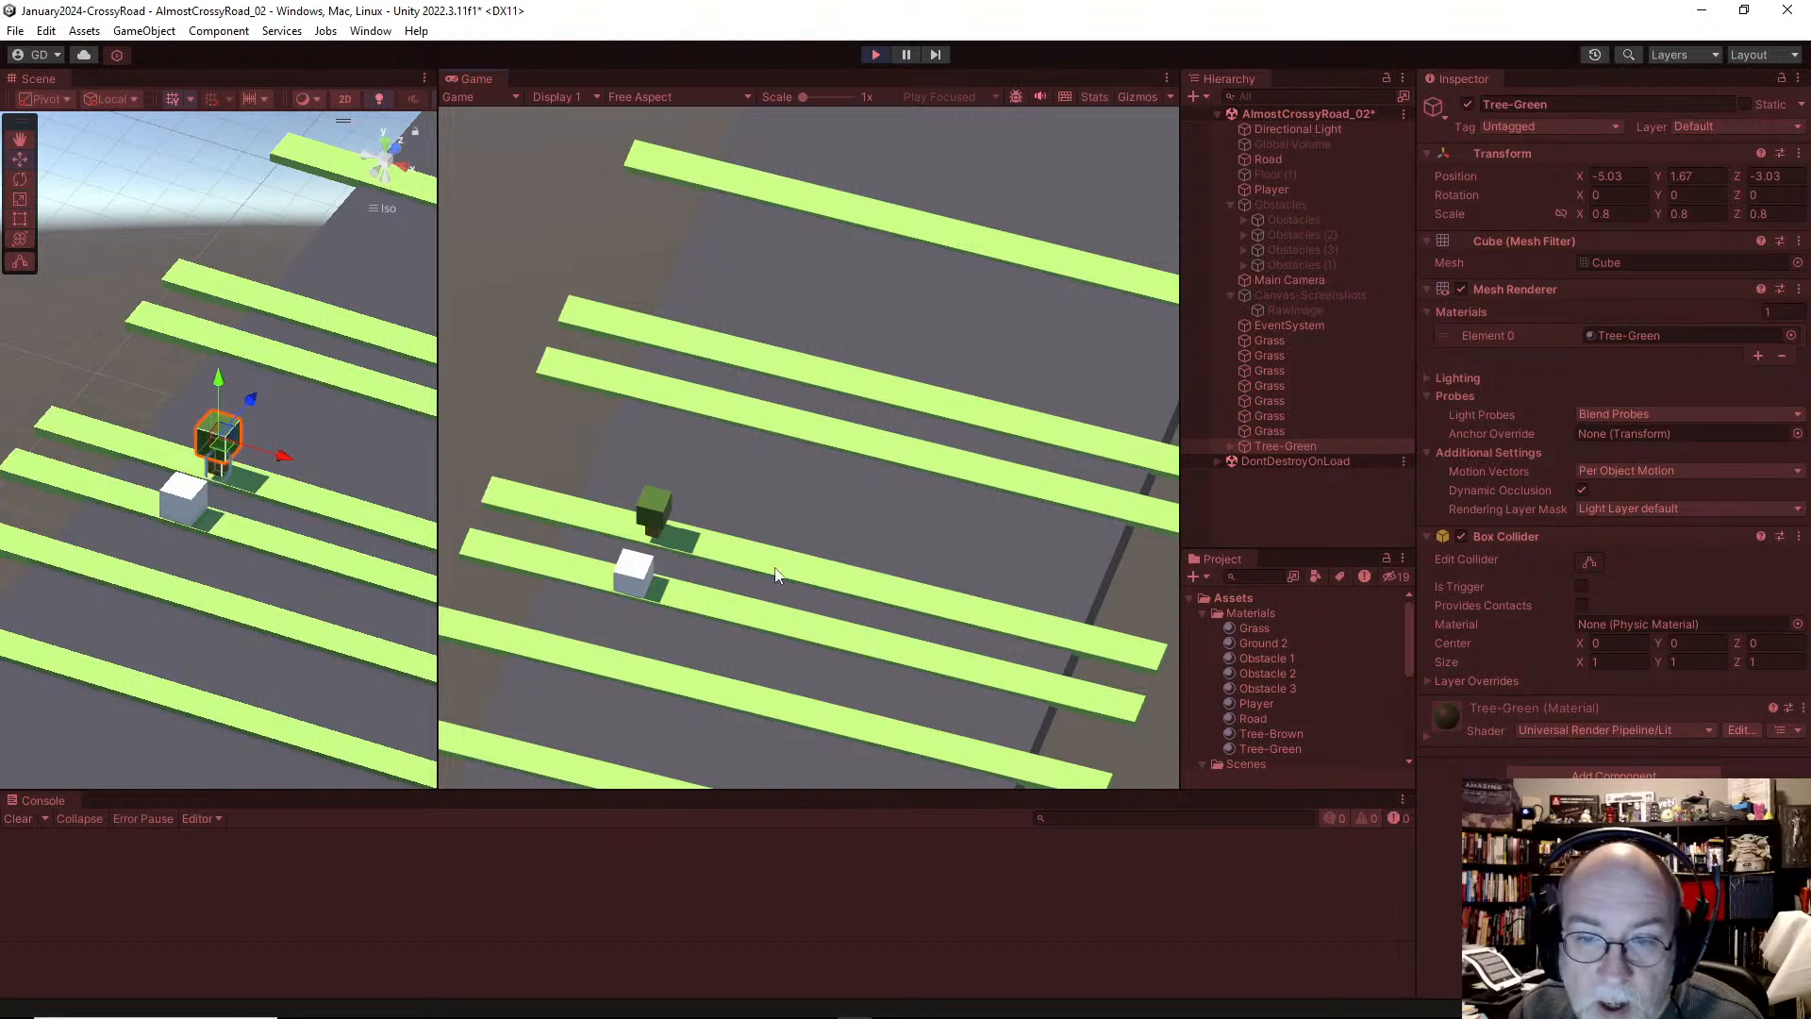
{"action": "key", "text": "w"}
{"action": "key", "text": "w"}
{"action": "key", "text": "d"}
{"action": "key", "text": "d"}
{"action": "key", "text": "d"}
{"action": "key", "text": "d"}
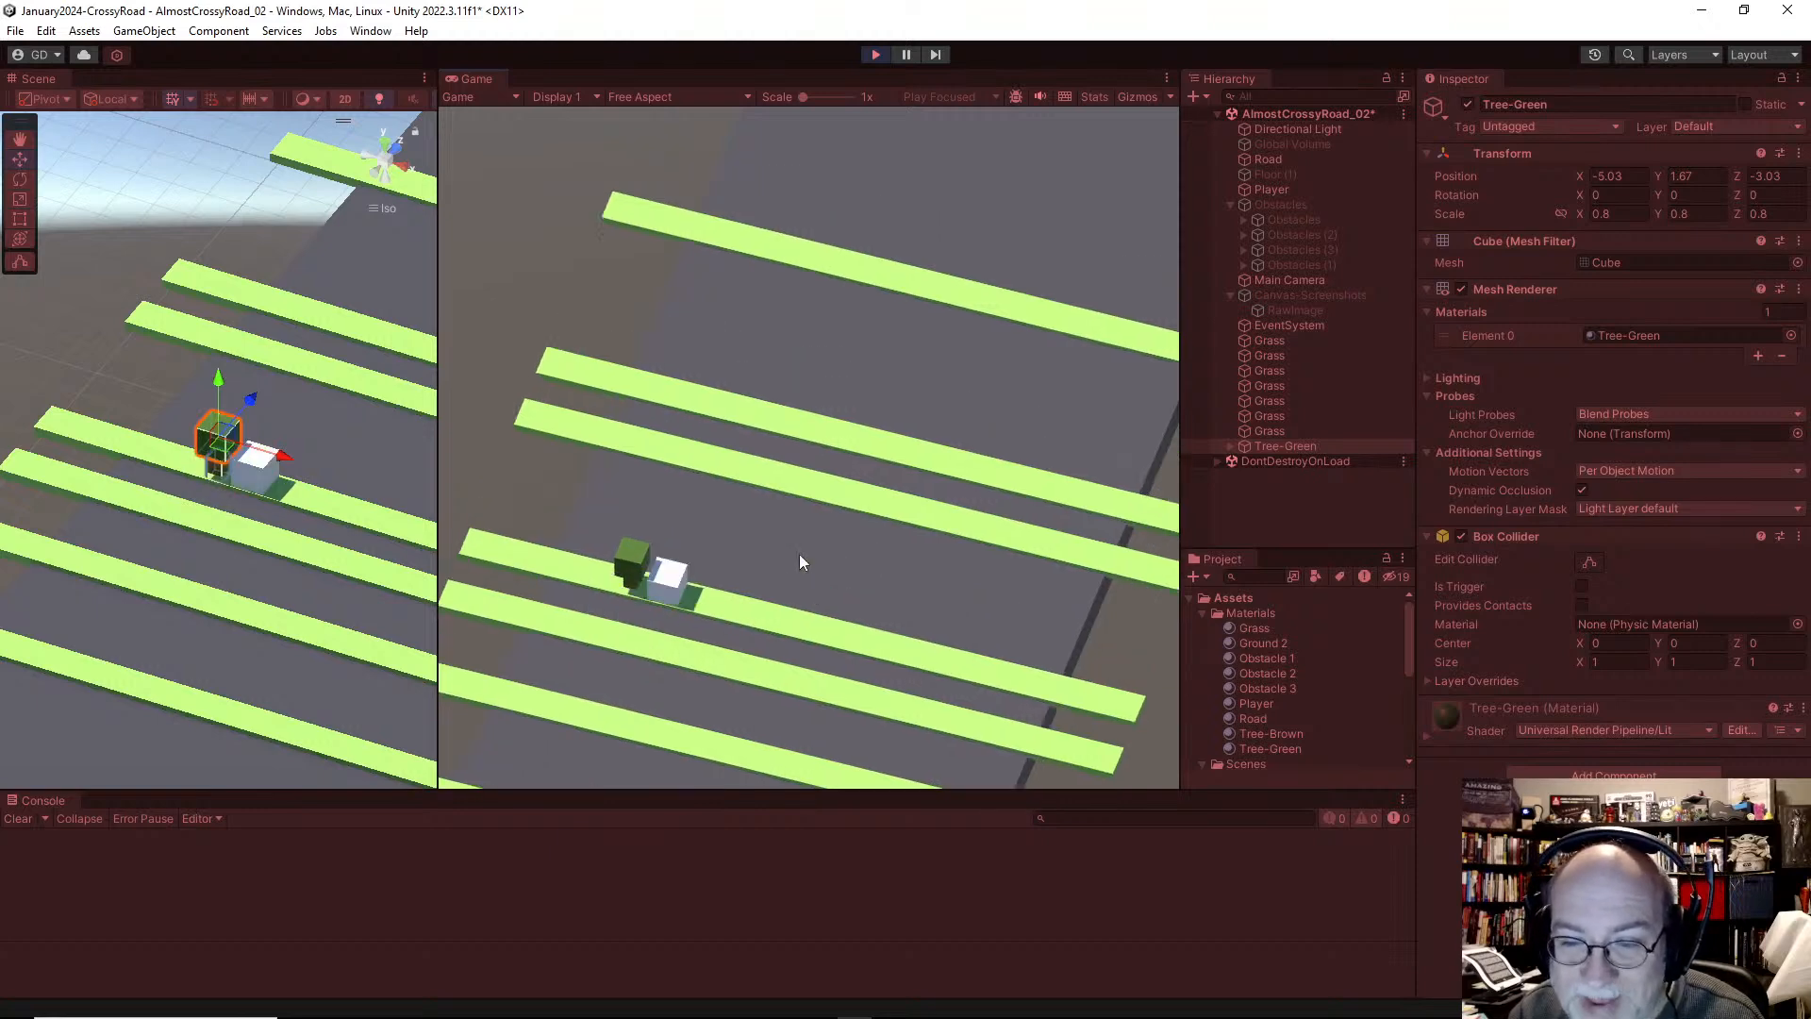
{"action": "key", "text": "w"}
{"action": "key", "text": "w"}
{"action": "key", "text": "w"}
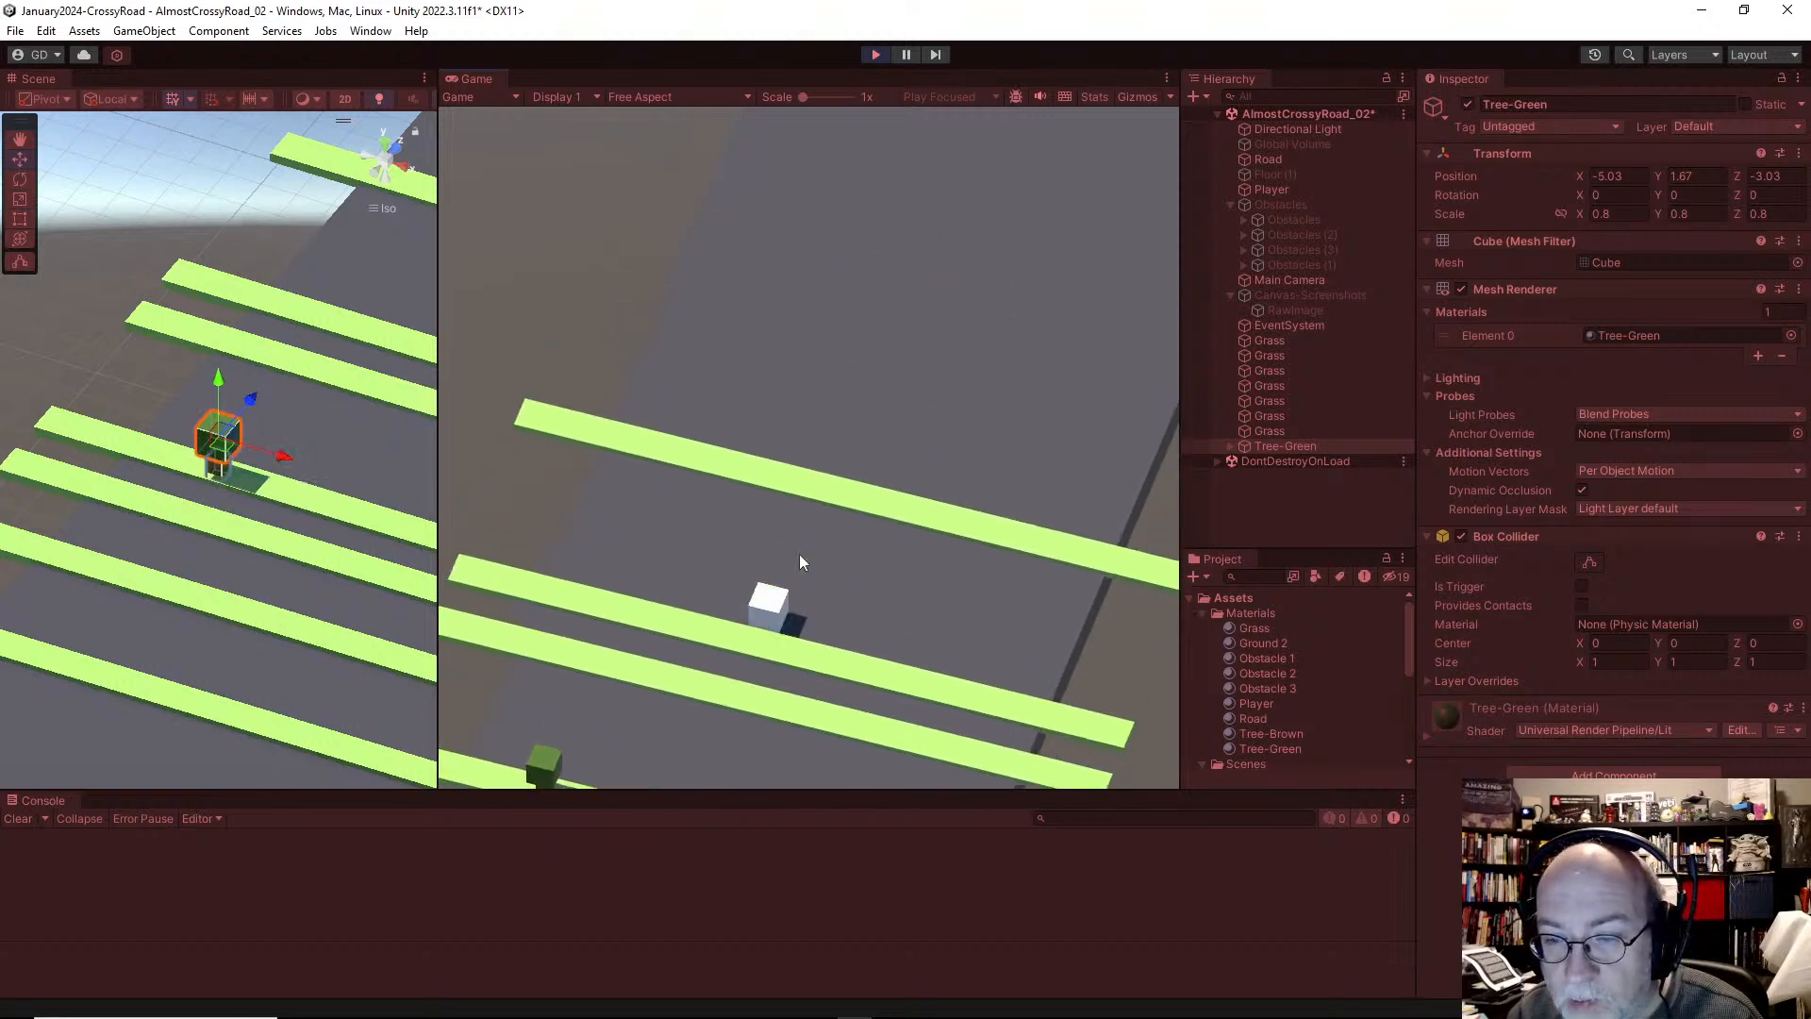
{"action": "key", "text": "s"}
{"action": "key", "text": "s"}
{"action": "key", "text": "s"}
{"action": "key", "text": "s"}
{"action": "key", "text": "s"}
{"action": "key", "text": "s"}
{"action": "key", "text": "s"}
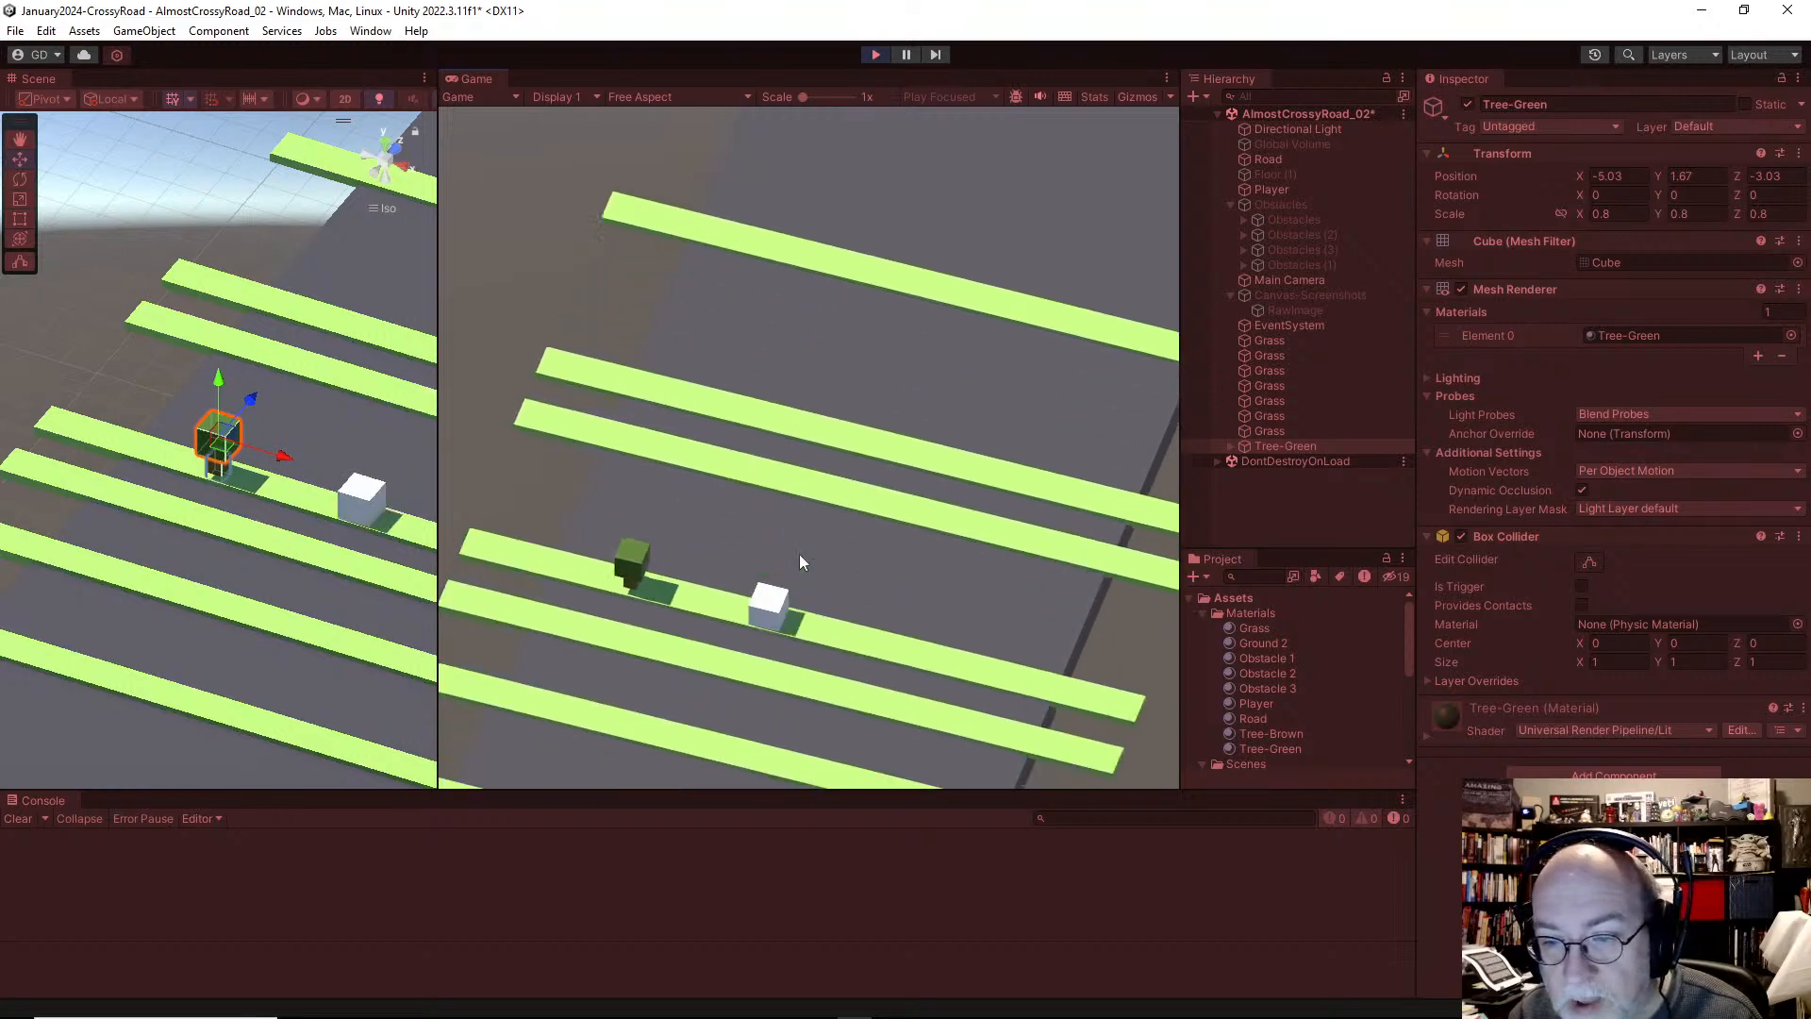
Step: Temporarily enable the Canvas-Screenshots overlay to compare the running scene with the reference screenshot, and disable it again
{"action": "key", "text": "alt+Tab"}
{"action": "key", "text": "alt+Tab"}
{"action": "key", "text": "alt+Tab"}
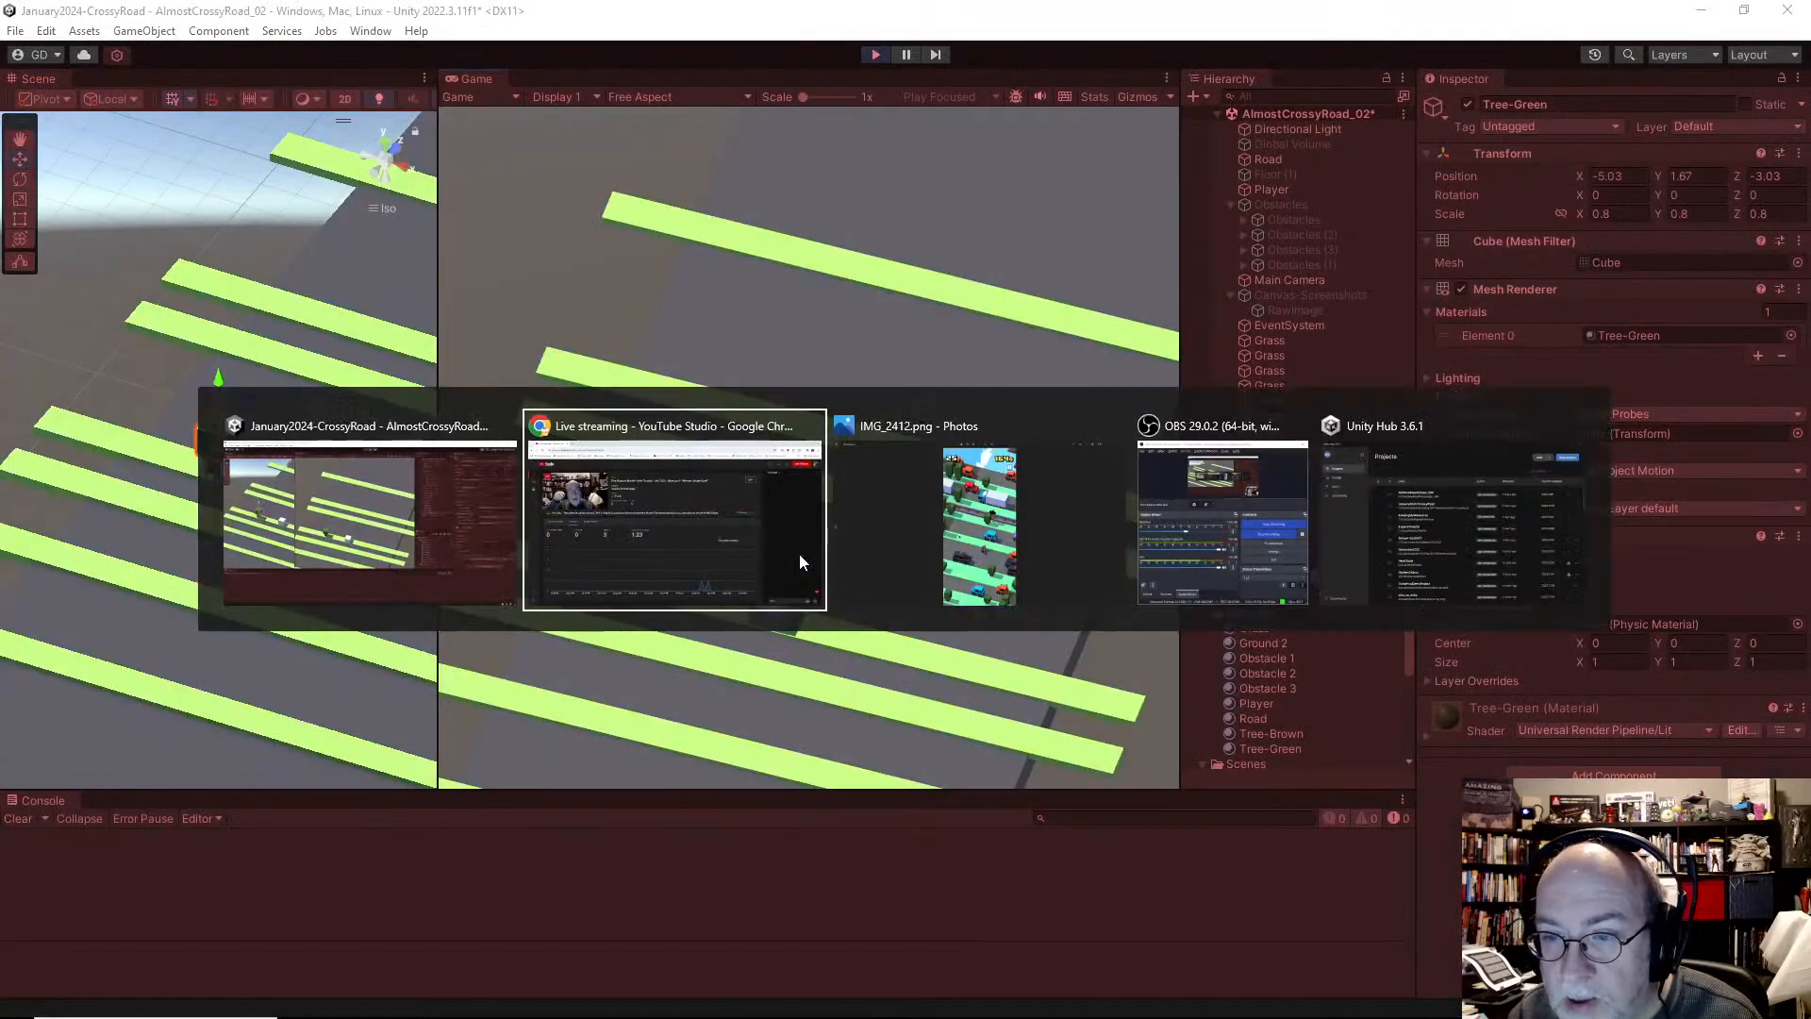
{"action": "key", "text": "alt+shift+Tab"}
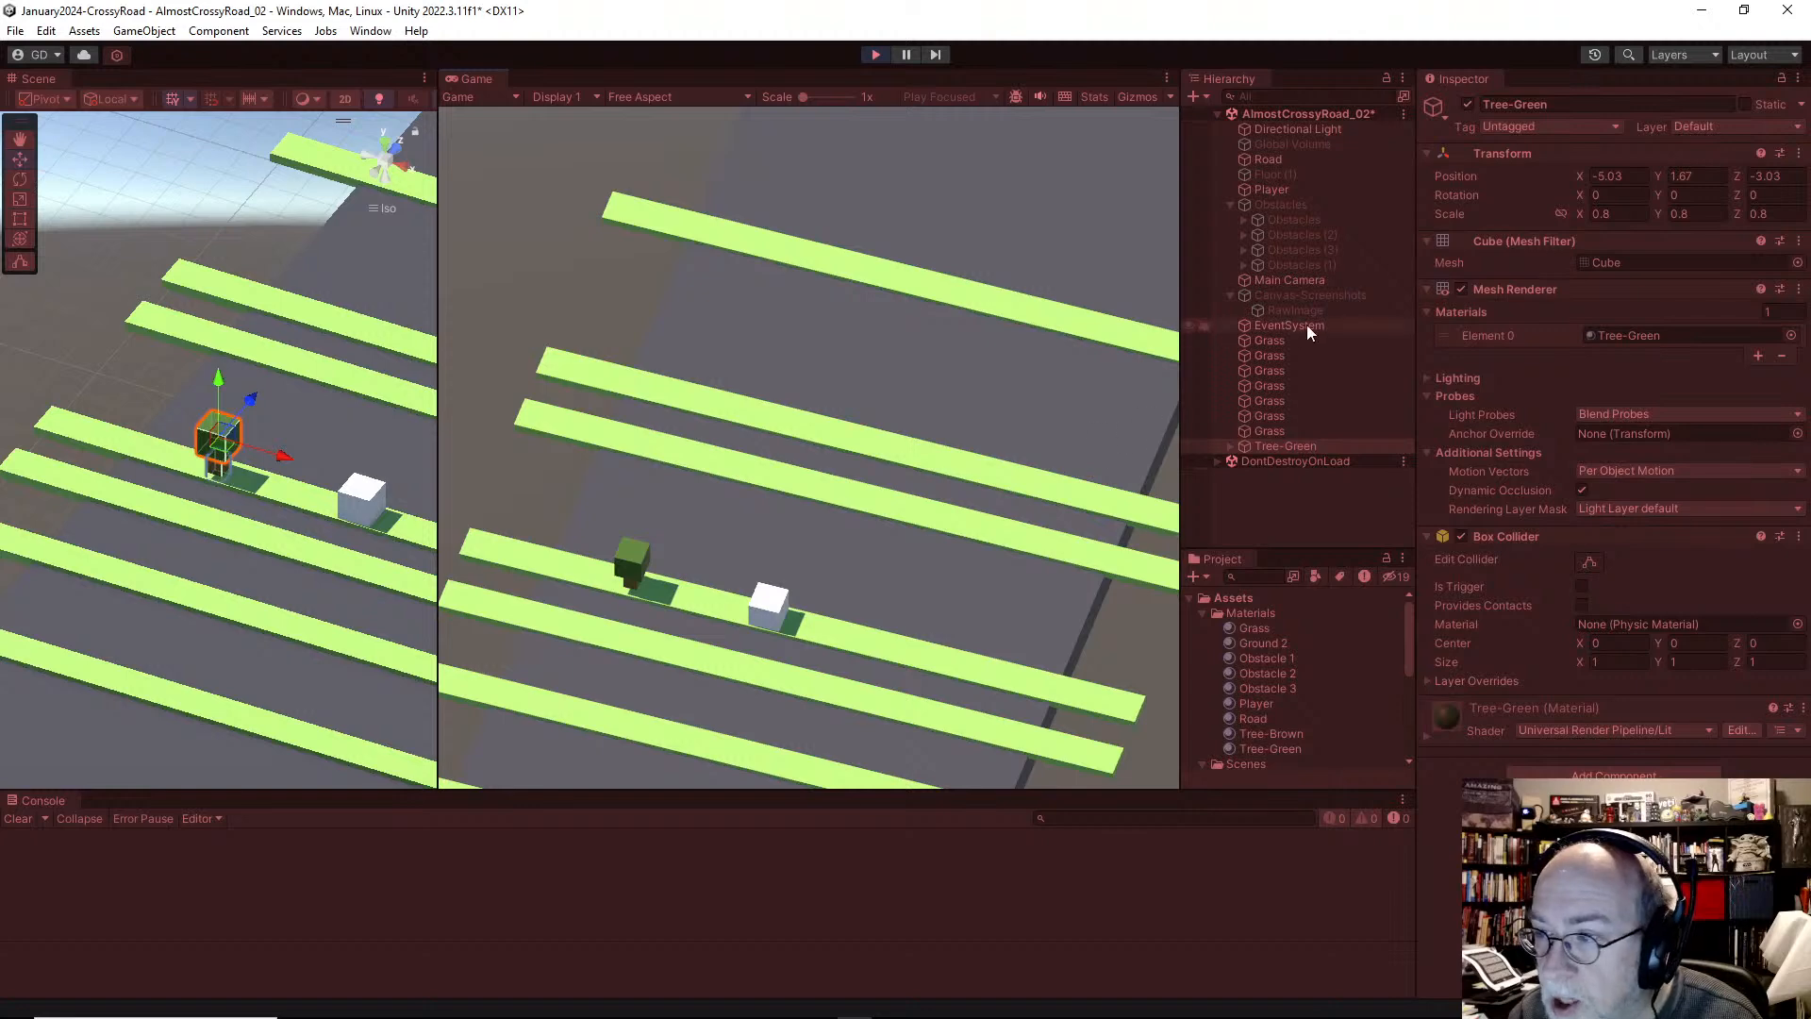
{"action": "left_click", "coordinate": [1334, 298]}
{"action": "left_click", "coordinate": [1467, 103]}
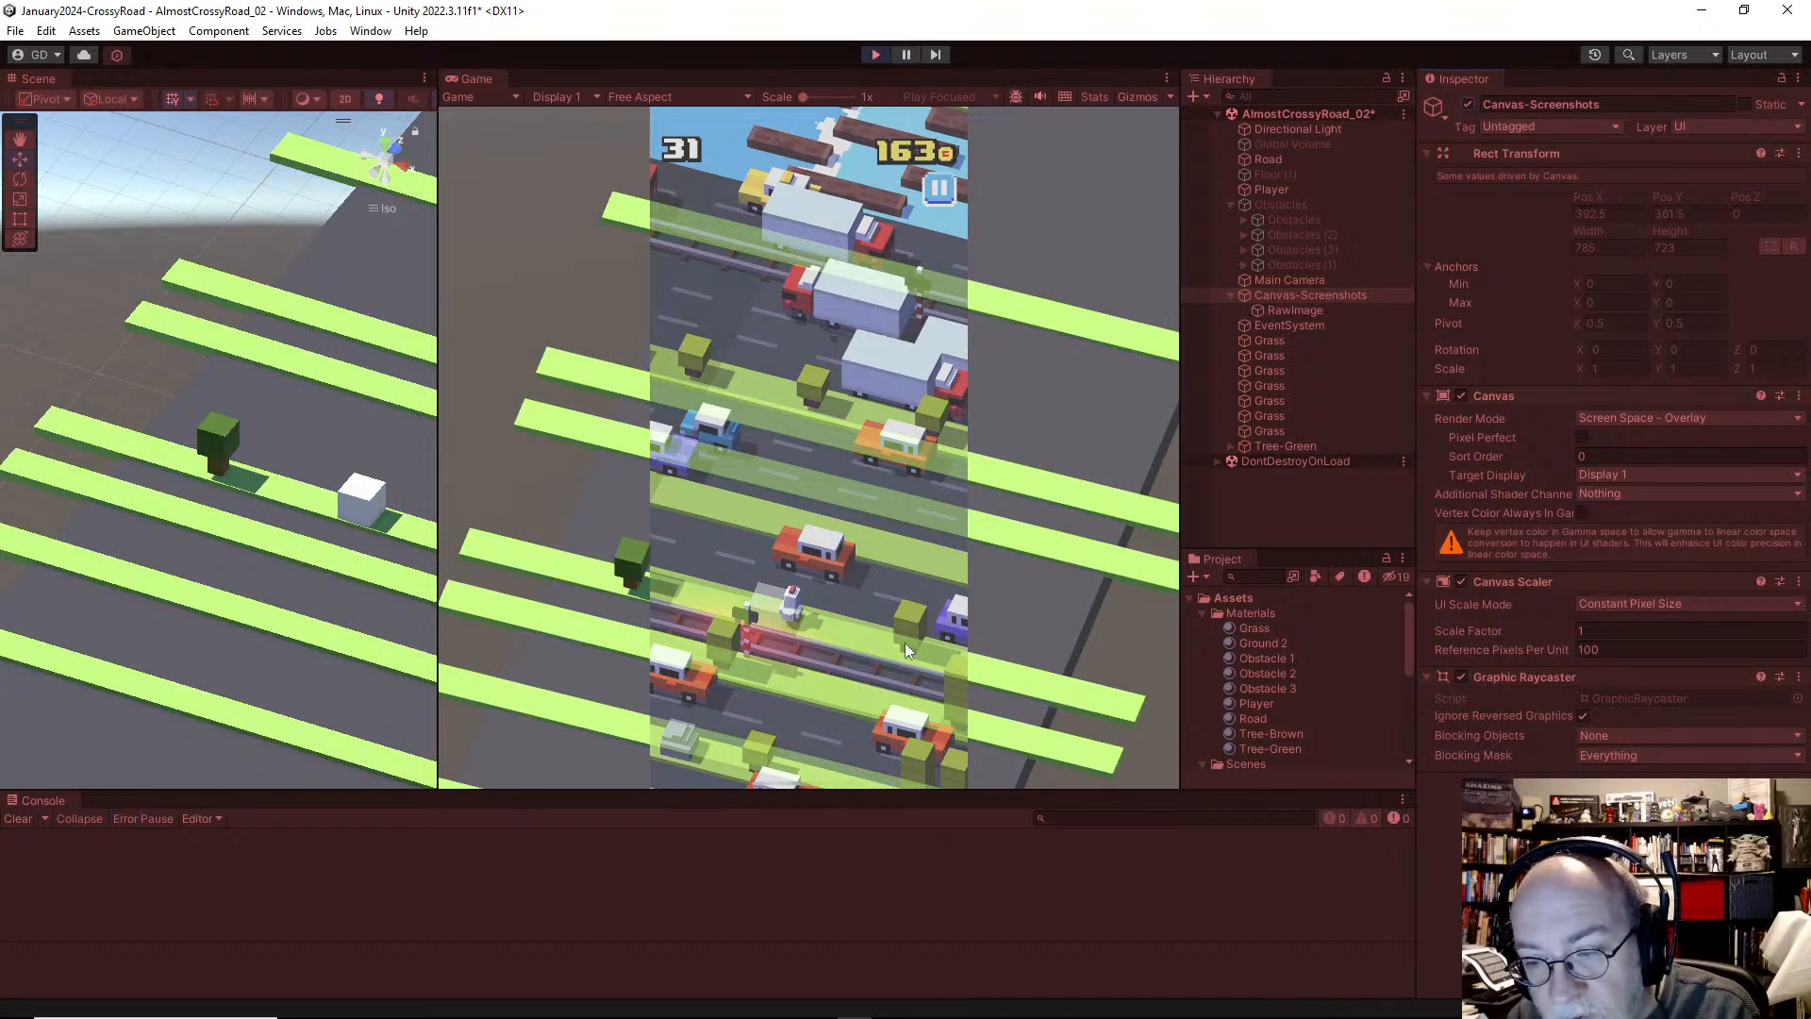
{"action": "left_click", "coordinate": [1469, 105]}
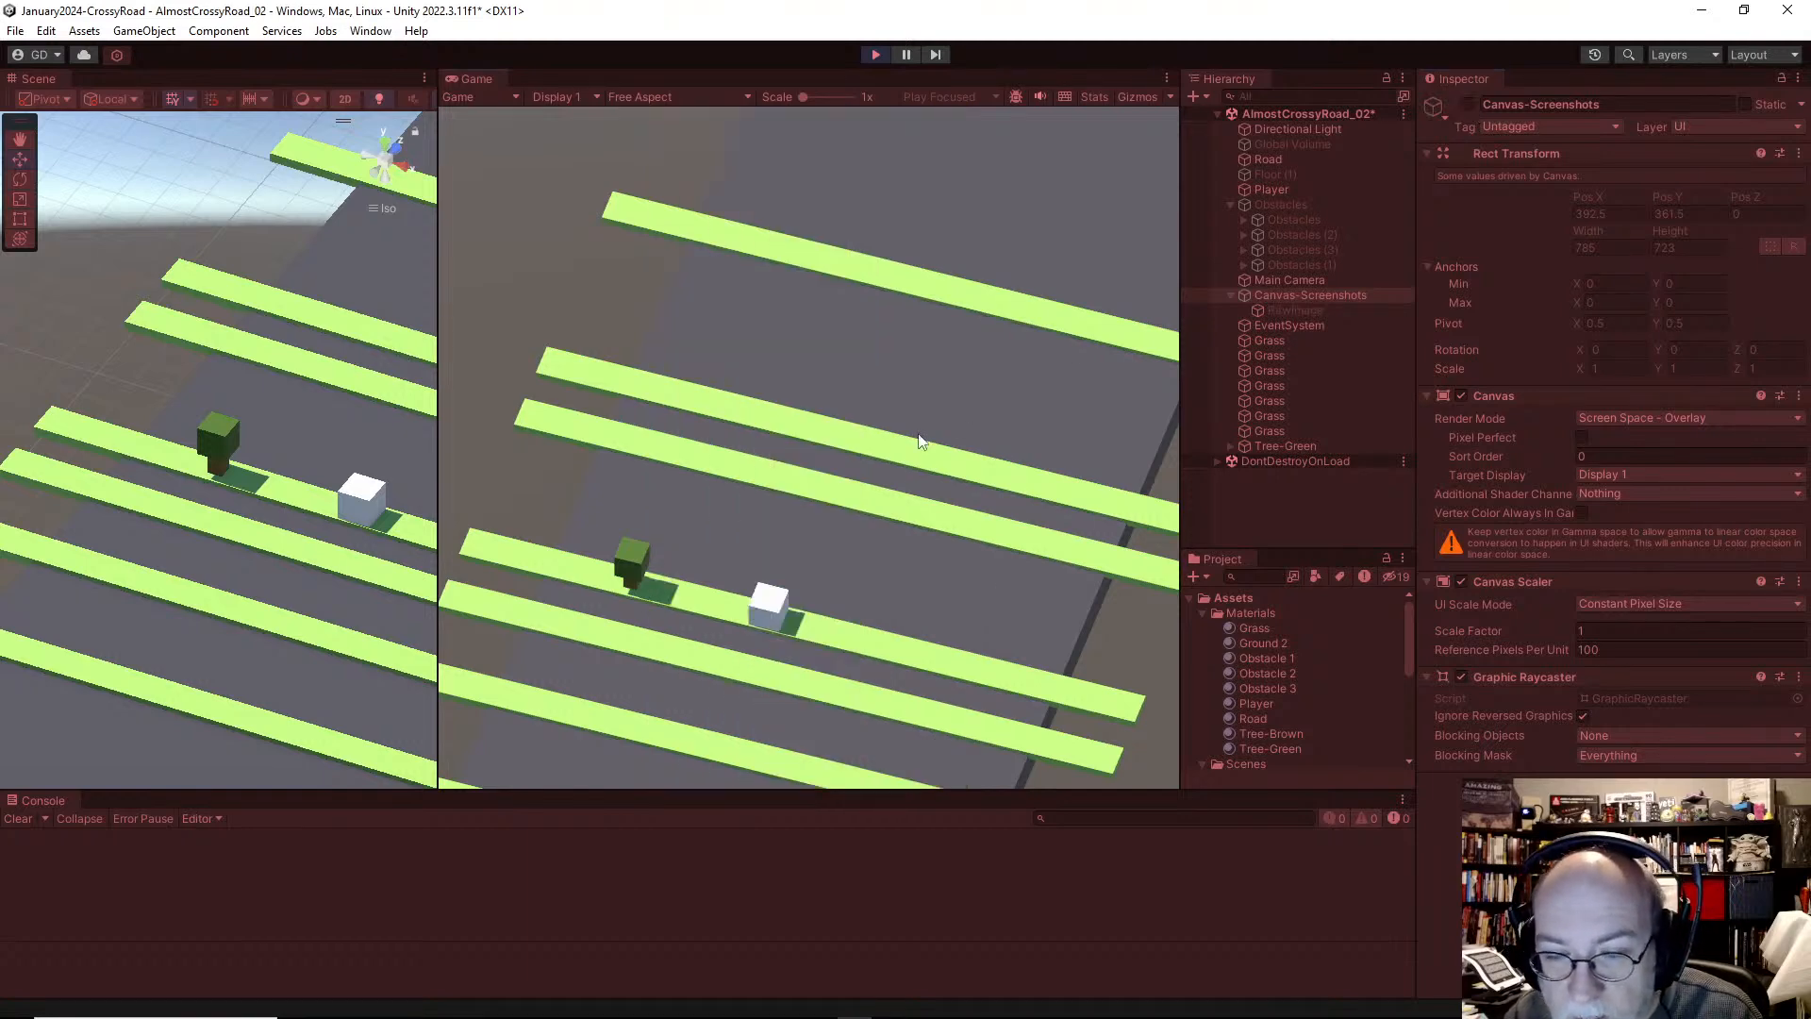
Step: Continue play-testing by moving the player cube backward and forward over the grass strips past the tree
{"action": "key", "text": "Left"}
{"action": "key", "text": "Down"}
{"action": "key", "text": "Down"}
{"action": "key", "text": "Down"}
{"action": "key", "text": "Down"}
{"action": "key", "text": "Down"}
{"action": "key", "text": "Down"}
{"action": "key", "text": "Down"}
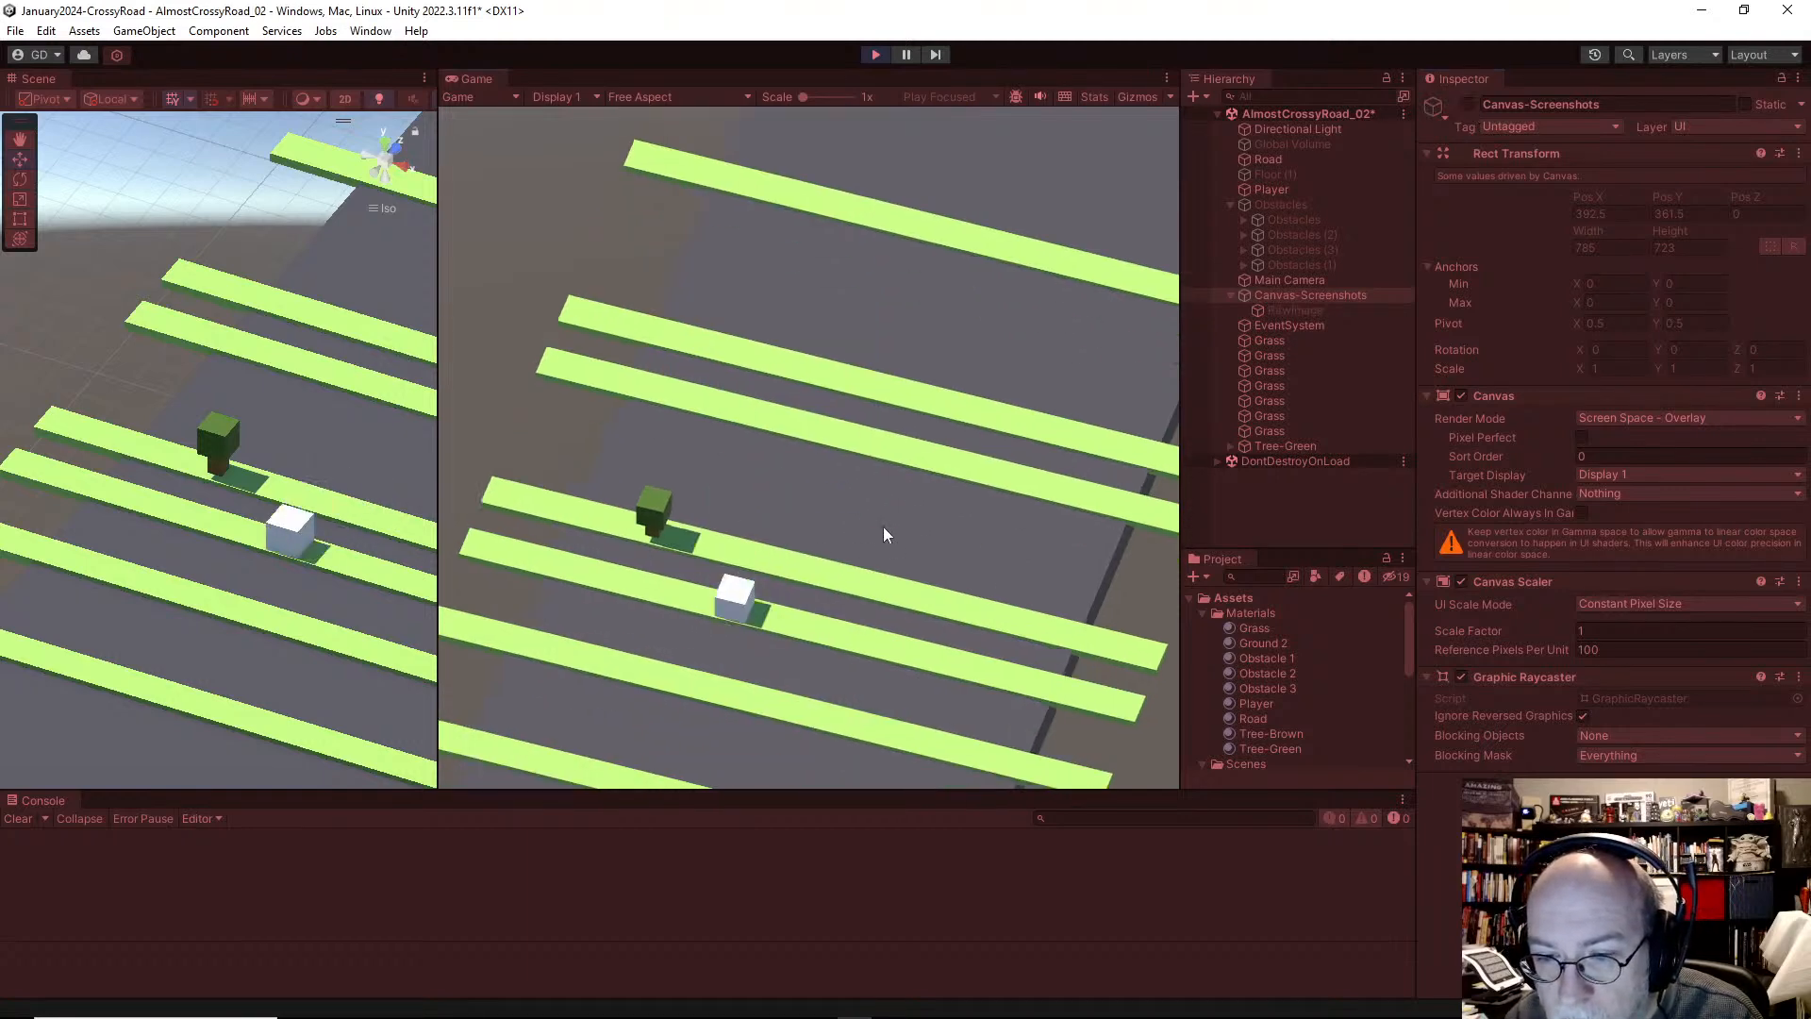
{"action": "key", "text": "Up"}
{"action": "key", "text": "Up"}
{"action": "key", "text": "Up"}
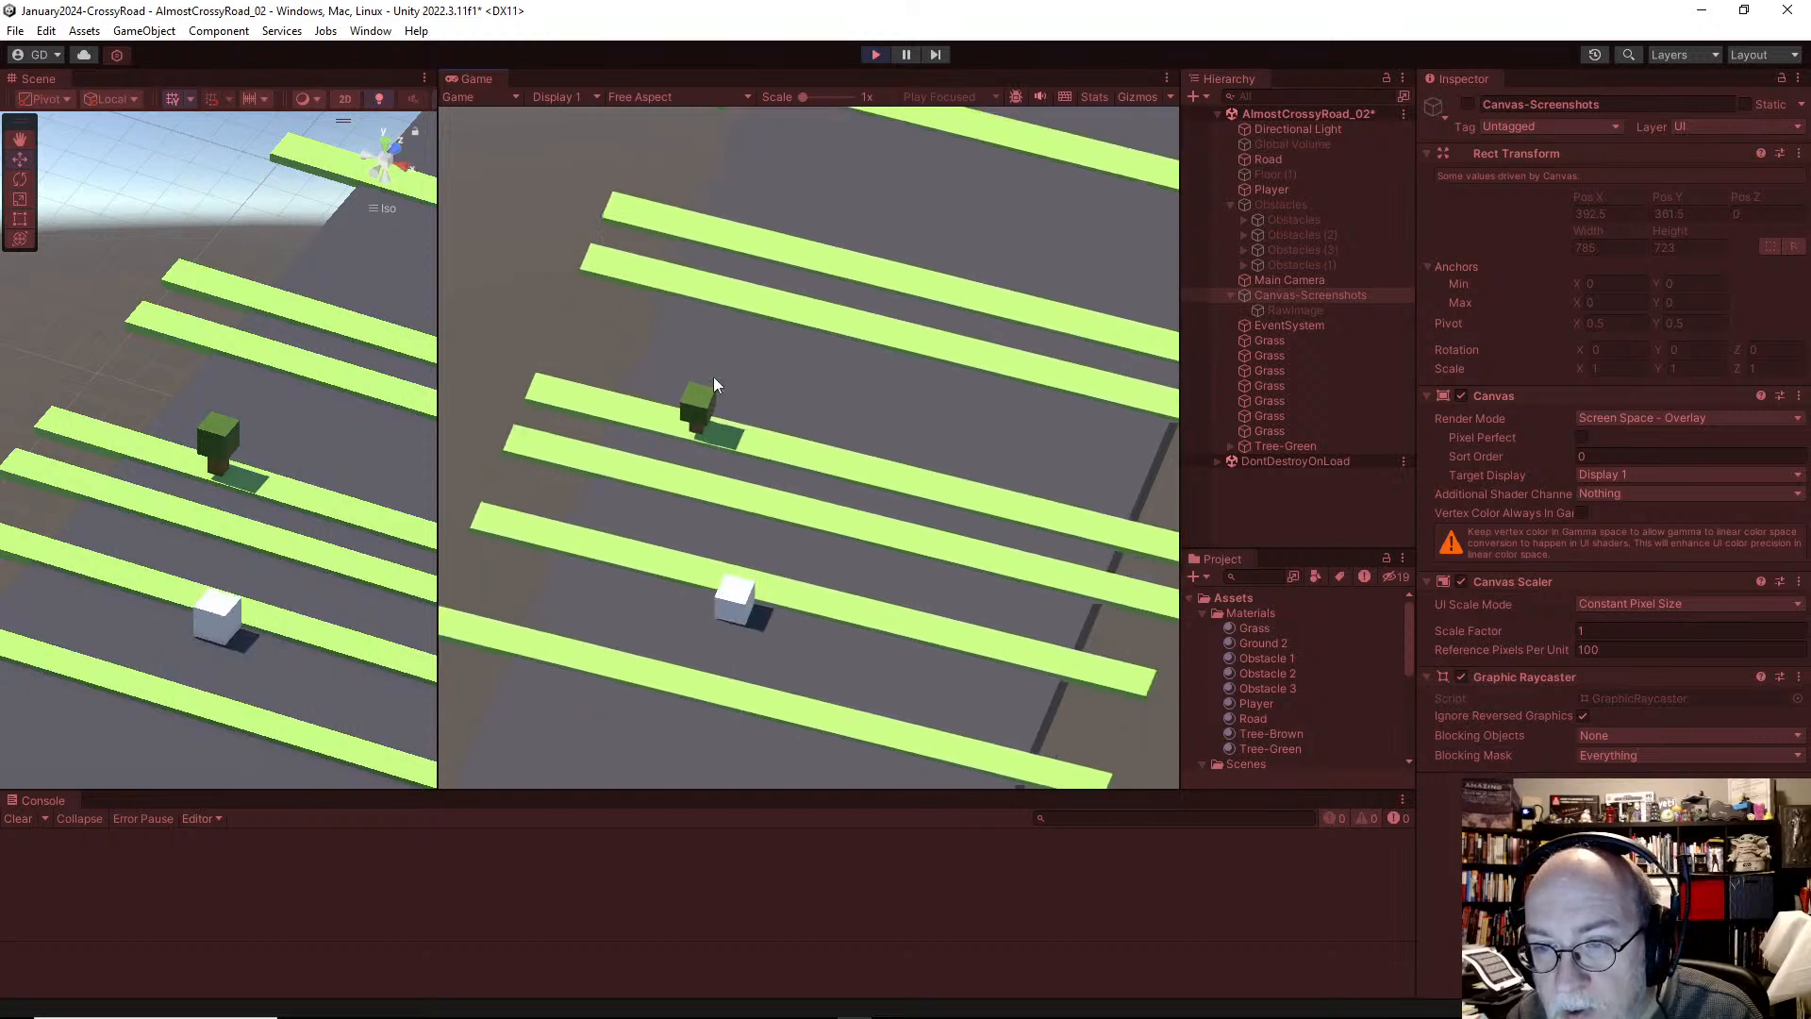
{"action": "key", "text": "Up"}
{"action": "key", "text": "Up"}
{"action": "key", "text": "Up"}
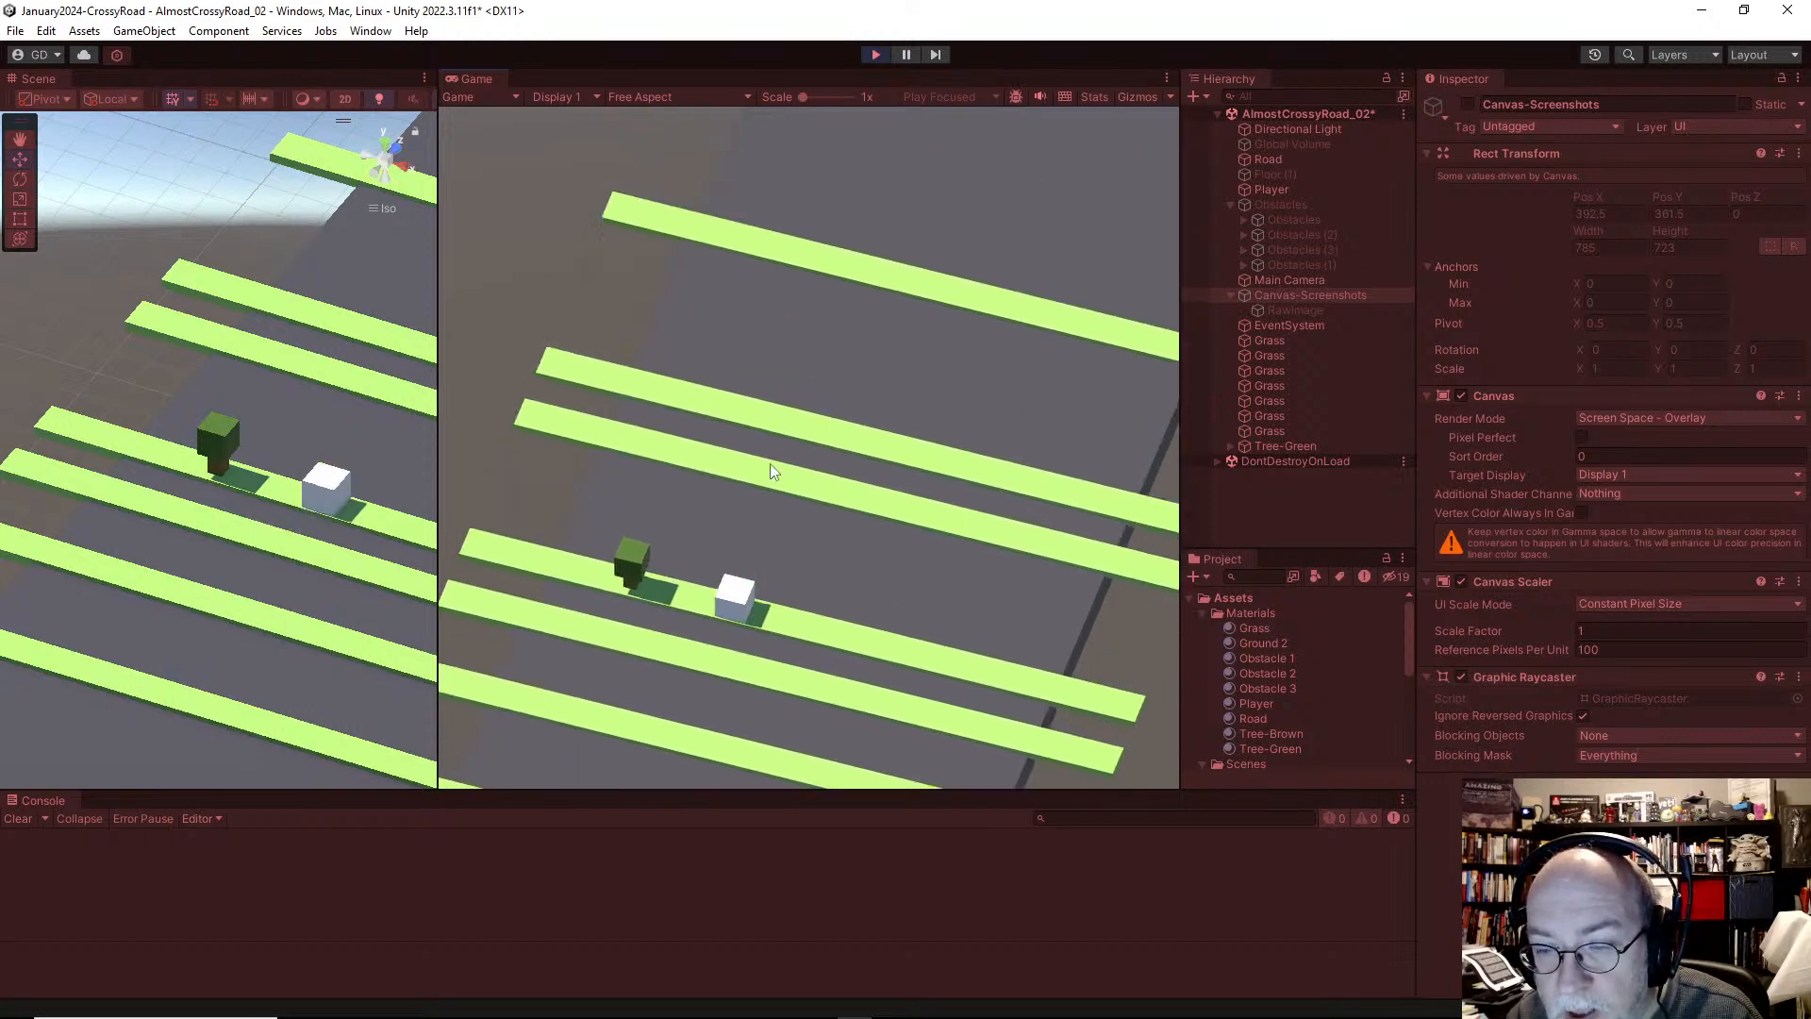
{"action": "key", "text": "w"}
{"action": "key", "text": "w"}
{"action": "key", "text": "w"}
{"action": "key", "text": "w"}
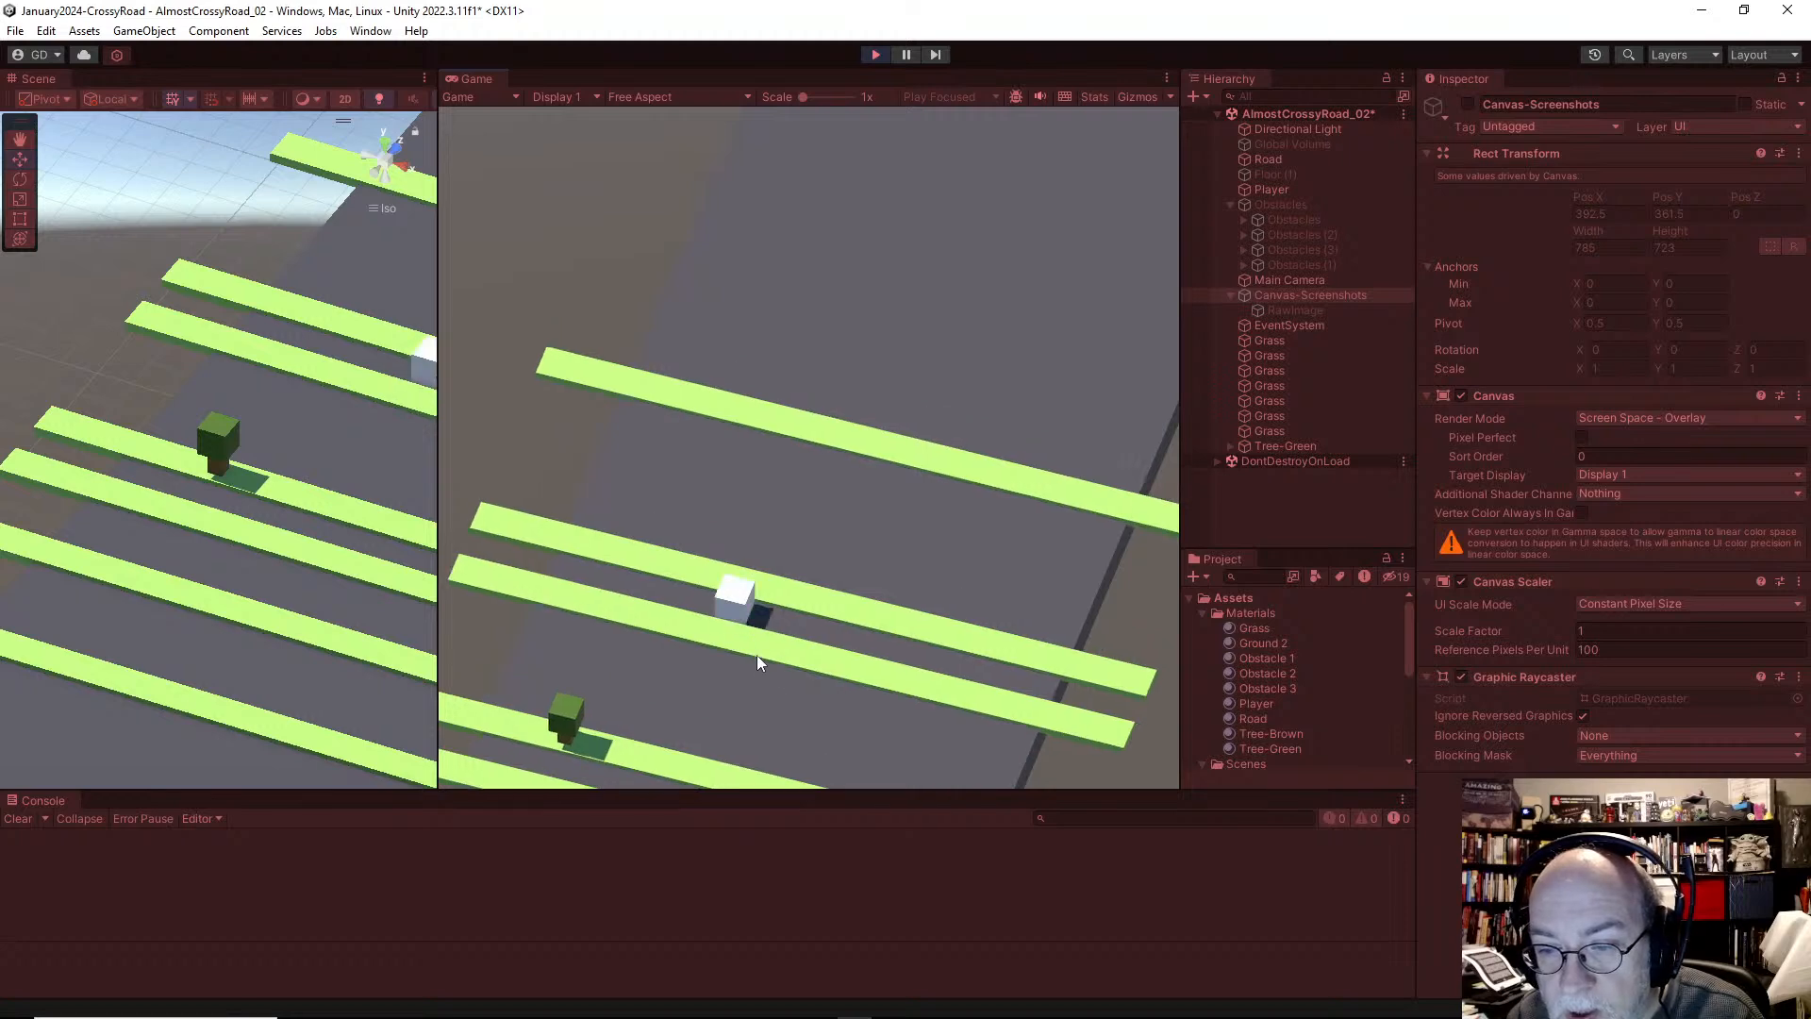
{"action": "key", "text": "w"}
{"action": "key", "text": "s"}
{"action": "key", "text": "s"}
{"action": "key", "text": "s"}
{"action": "key", "text": "s"}
{"action": "key", "text": "s"}
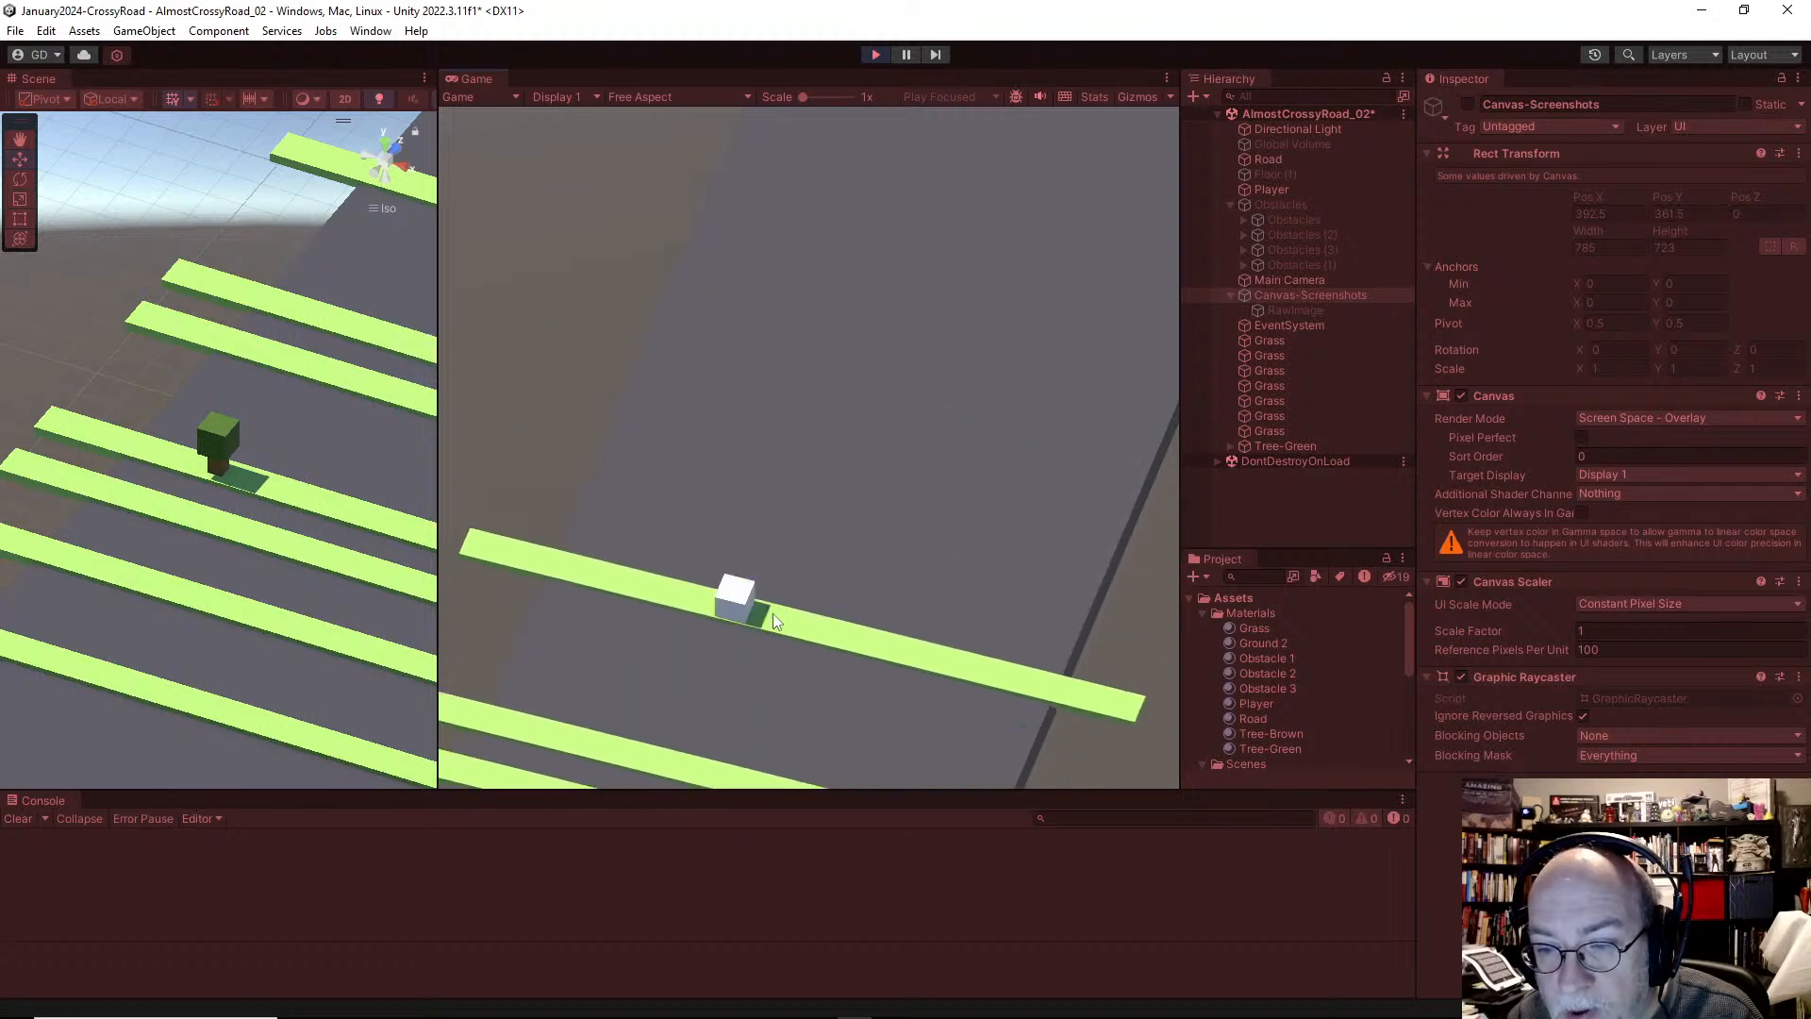
{"action": "key", "text": "s"}
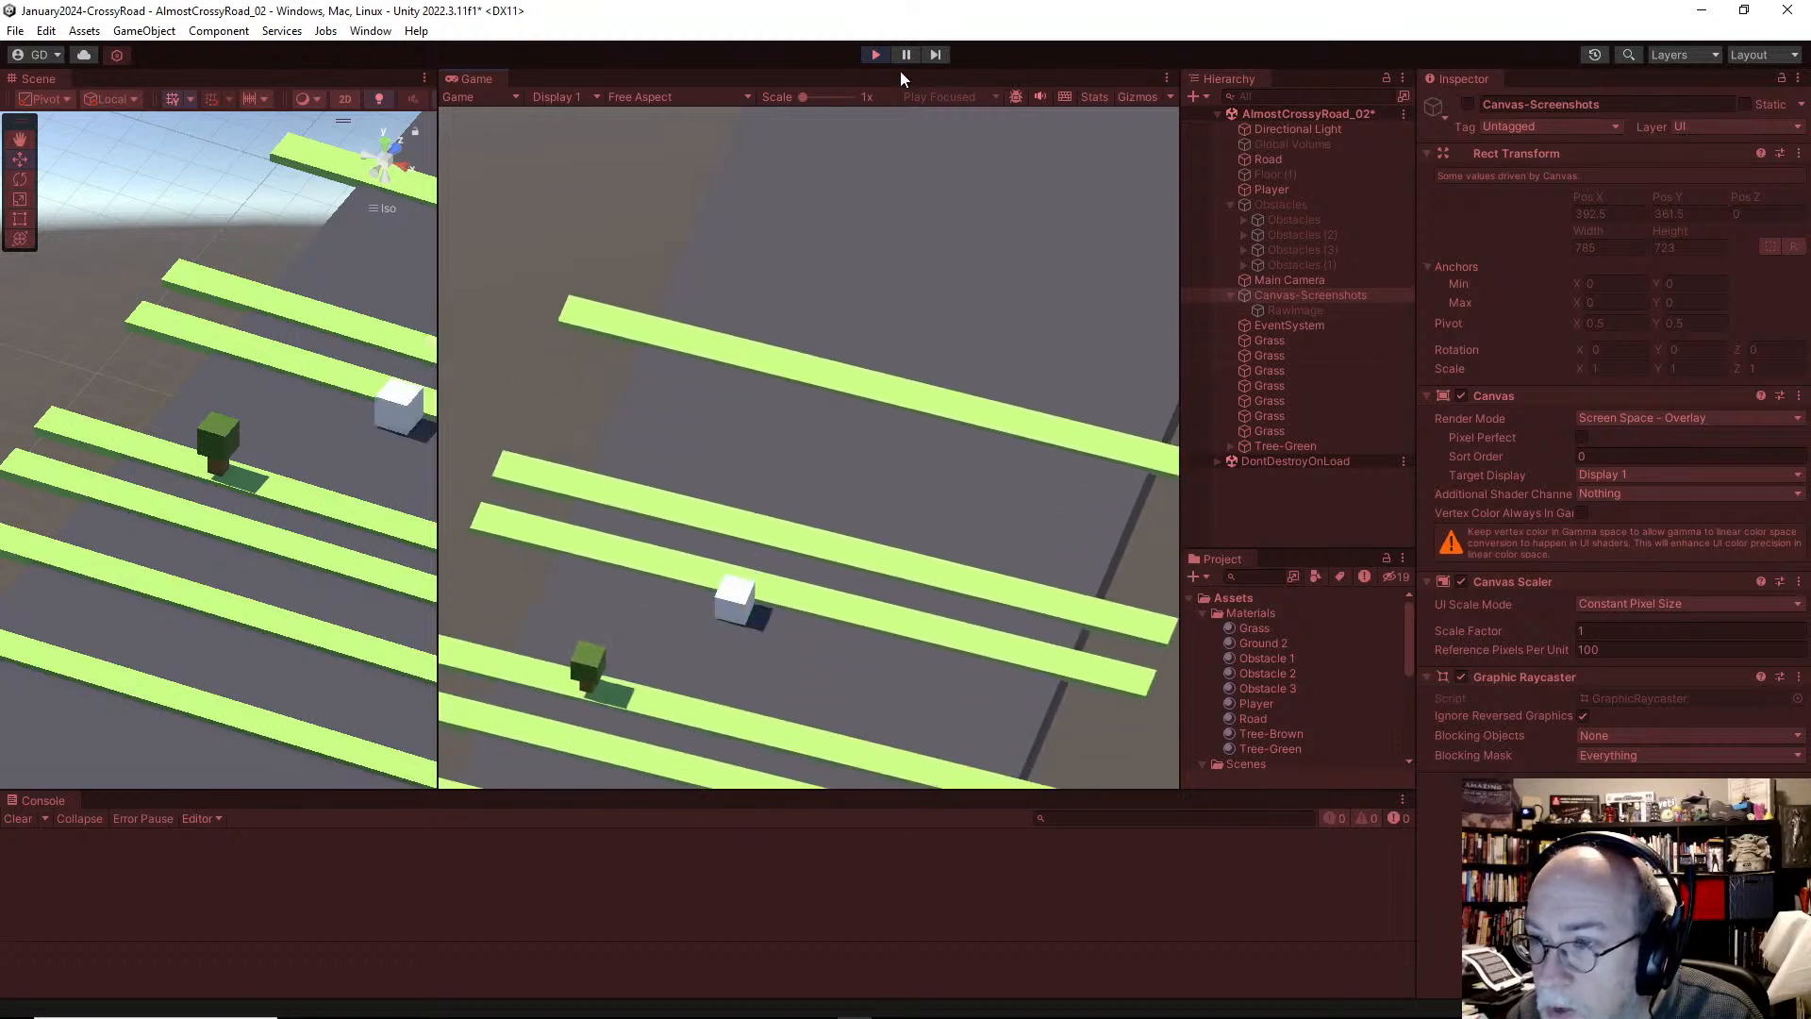
Step: Stop the play test and duplicate the Tree-Green object together with its trunk
{"action": "left_click", "coordinate": [875, 55]}
{"action": "left_click", "coordinate": [1285, 446]}
{"action": "key", "text": "ctrl+d"}
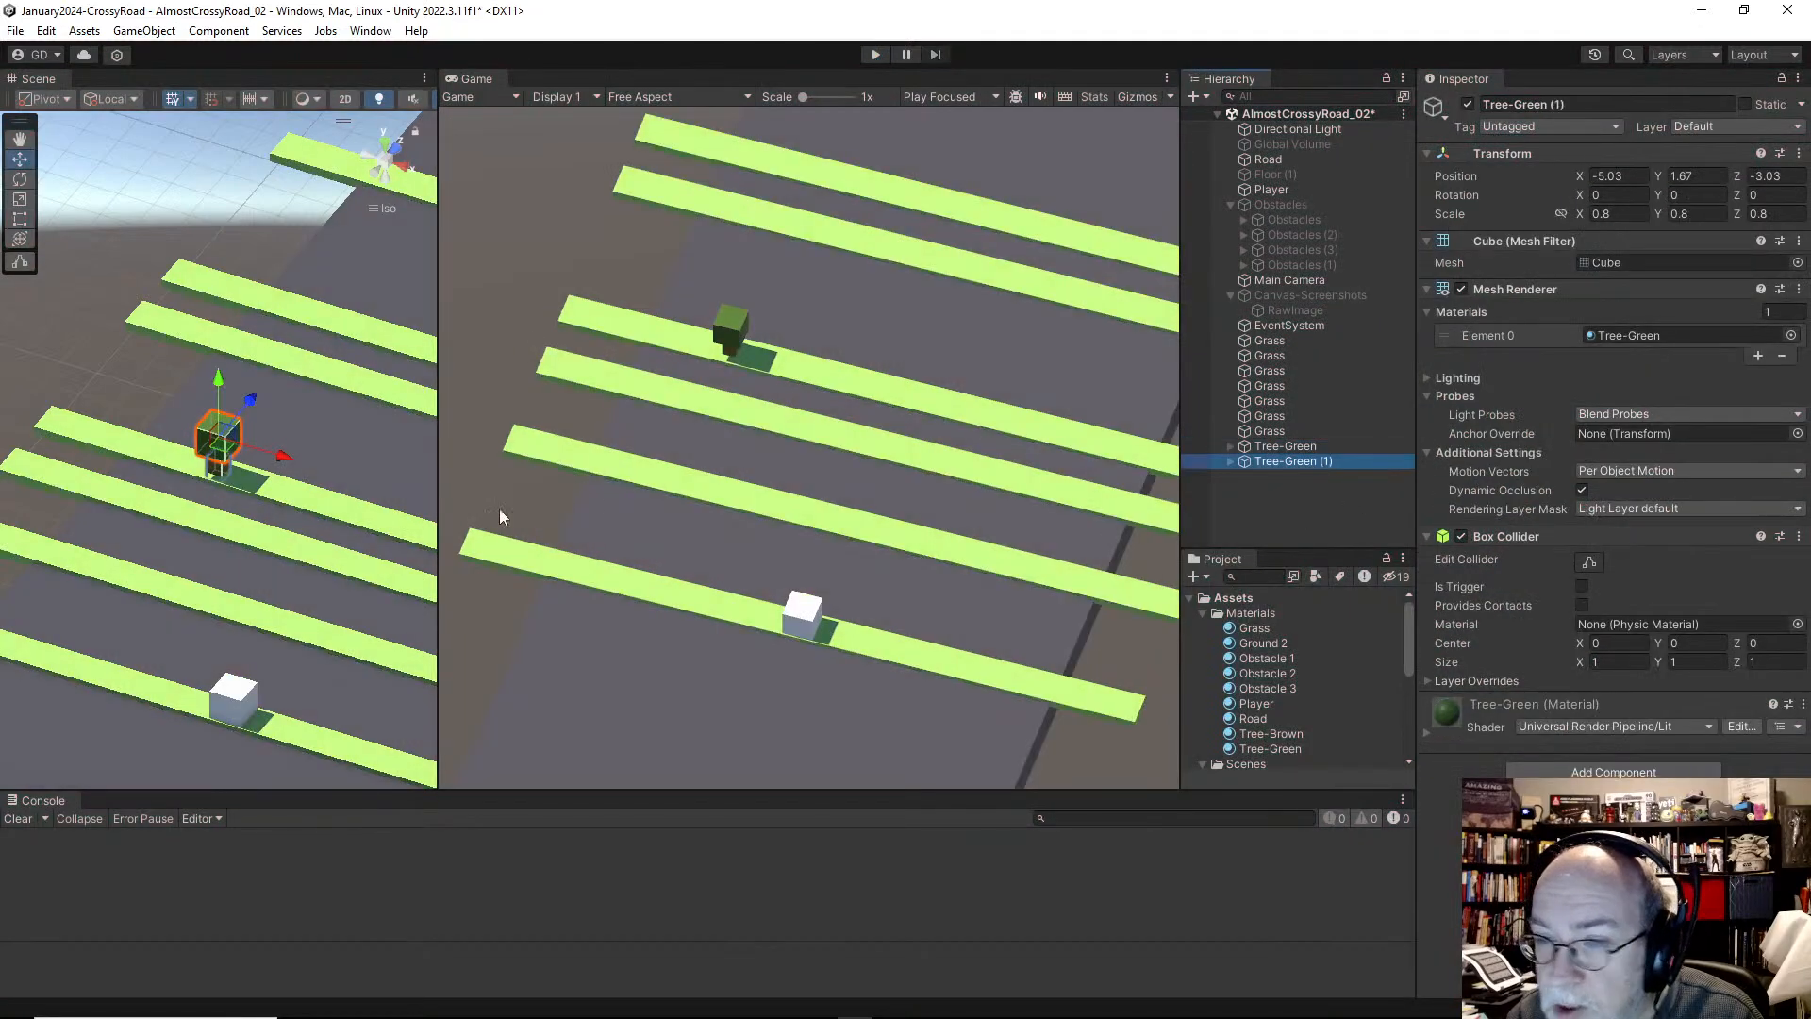
Step: Place copies of the tree: one beside the original, one on the Z -5 grass strip, and two on the Z -8 strip
{"action": "left_click_drag", "start_coordinate": [280, 459], "coordinate": [622, 596]}
{"action": "key", "text": "ctrl+d"}
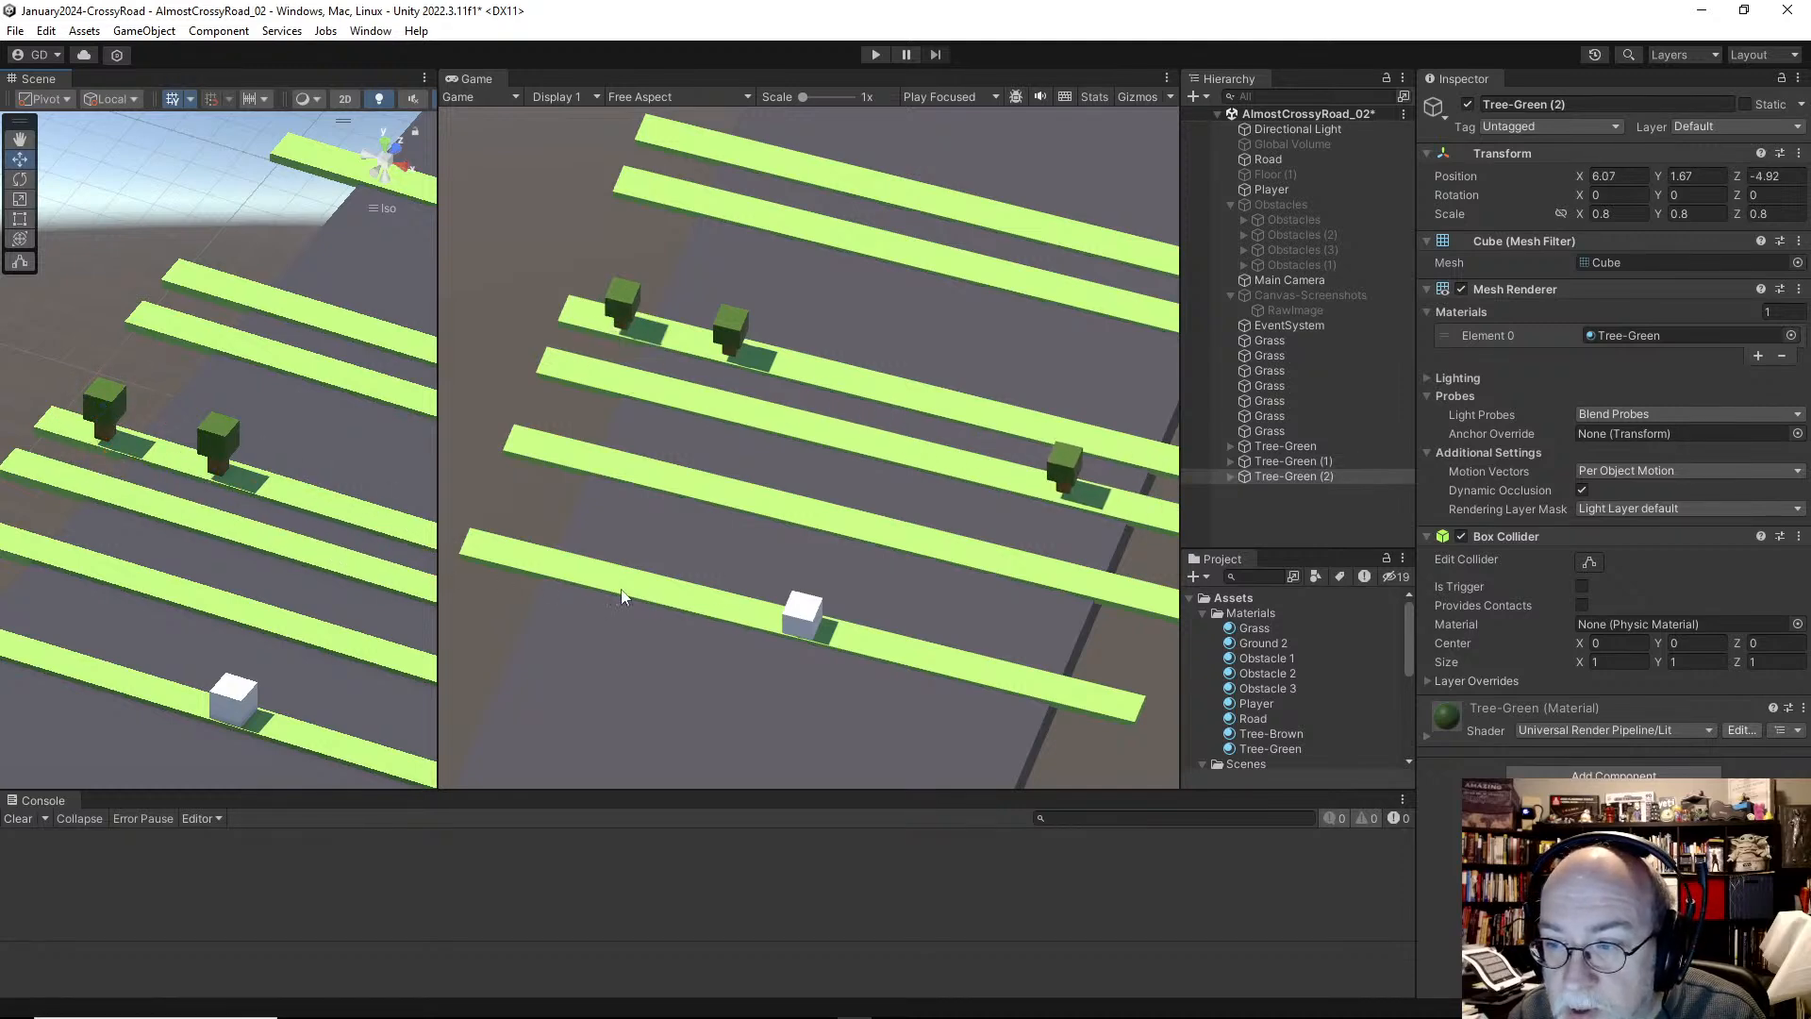
{"action": "key", "text": "ctrl+d"}
{"action": "scroll", "coordinate": [345, 567], "scroll_direction": "down", "scroll_amount": 8}
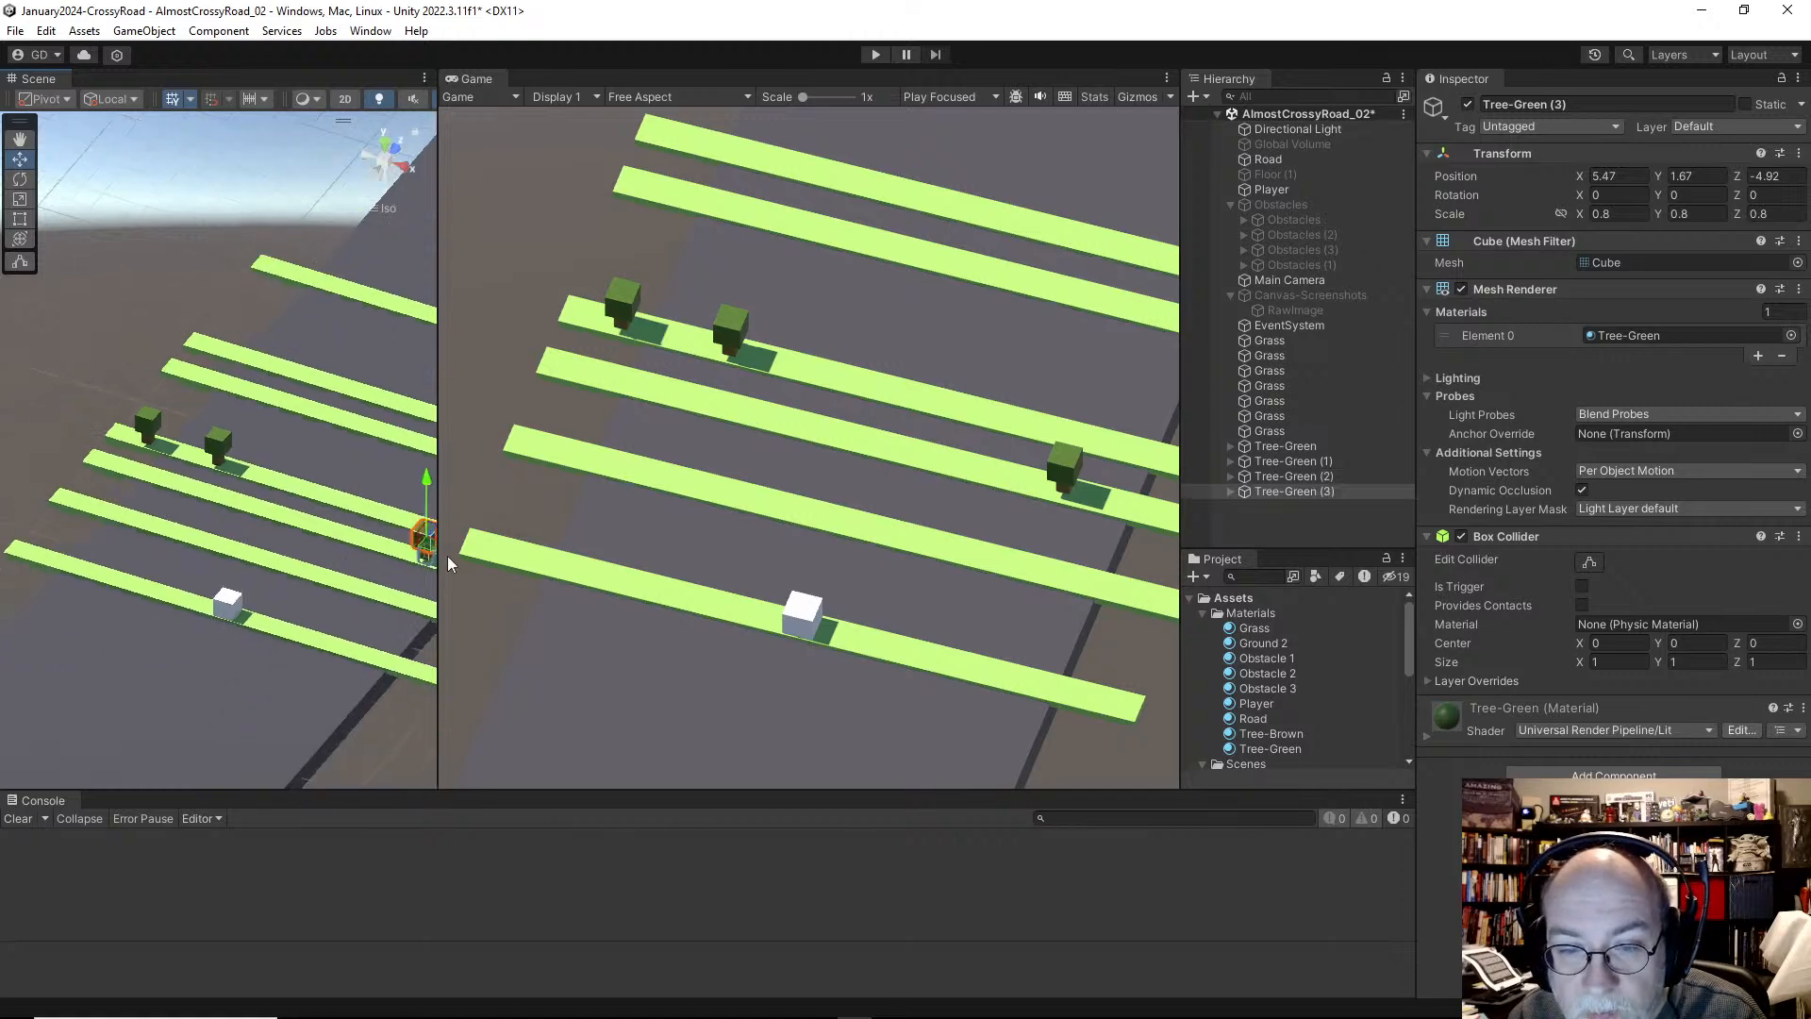
{"action": "mouse_move", "coordinate": [434, 559]}
{"action": "left_mouse_down", "text": "alt"}
{"action": "mouse_move", "coordinate": [342, 574]}
{"action": "mouse_move", "coordinate": [387, 566]}
{"action": "mouse_move", "coordinate": [374, 577]}
{"action": "mouse_move", "coordinate": [354, 573]}
{"action": "mouse_move", "coordinate": [407, 539]}
{"action": "left_mouse_up", "text": "alt"}
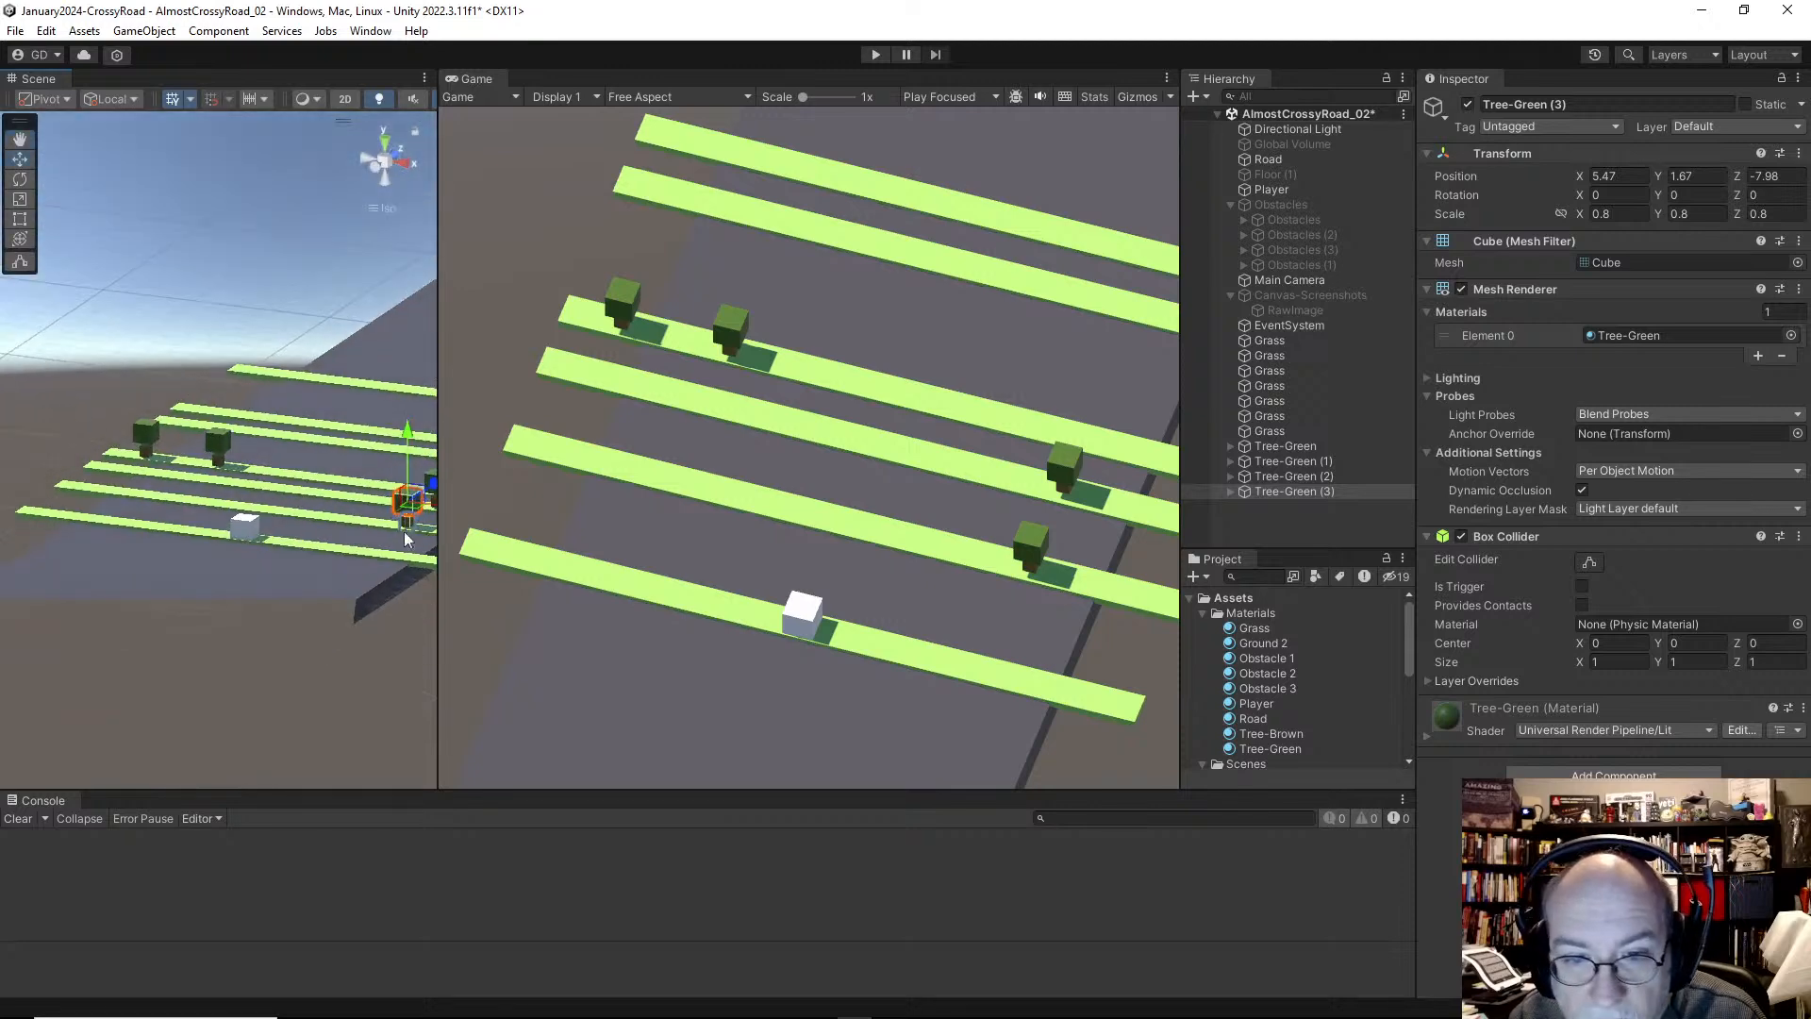
{"action": "left_click_drag", "start_coordinate": [401, 451], "coordinate": [429, 565], "text": "alt"}
{"action": "scroll", "coordinate": [355, 596], "scroll_direction": "down", "scroll_amount": 3}
{"action": "key", "text": "ctrl+d"}
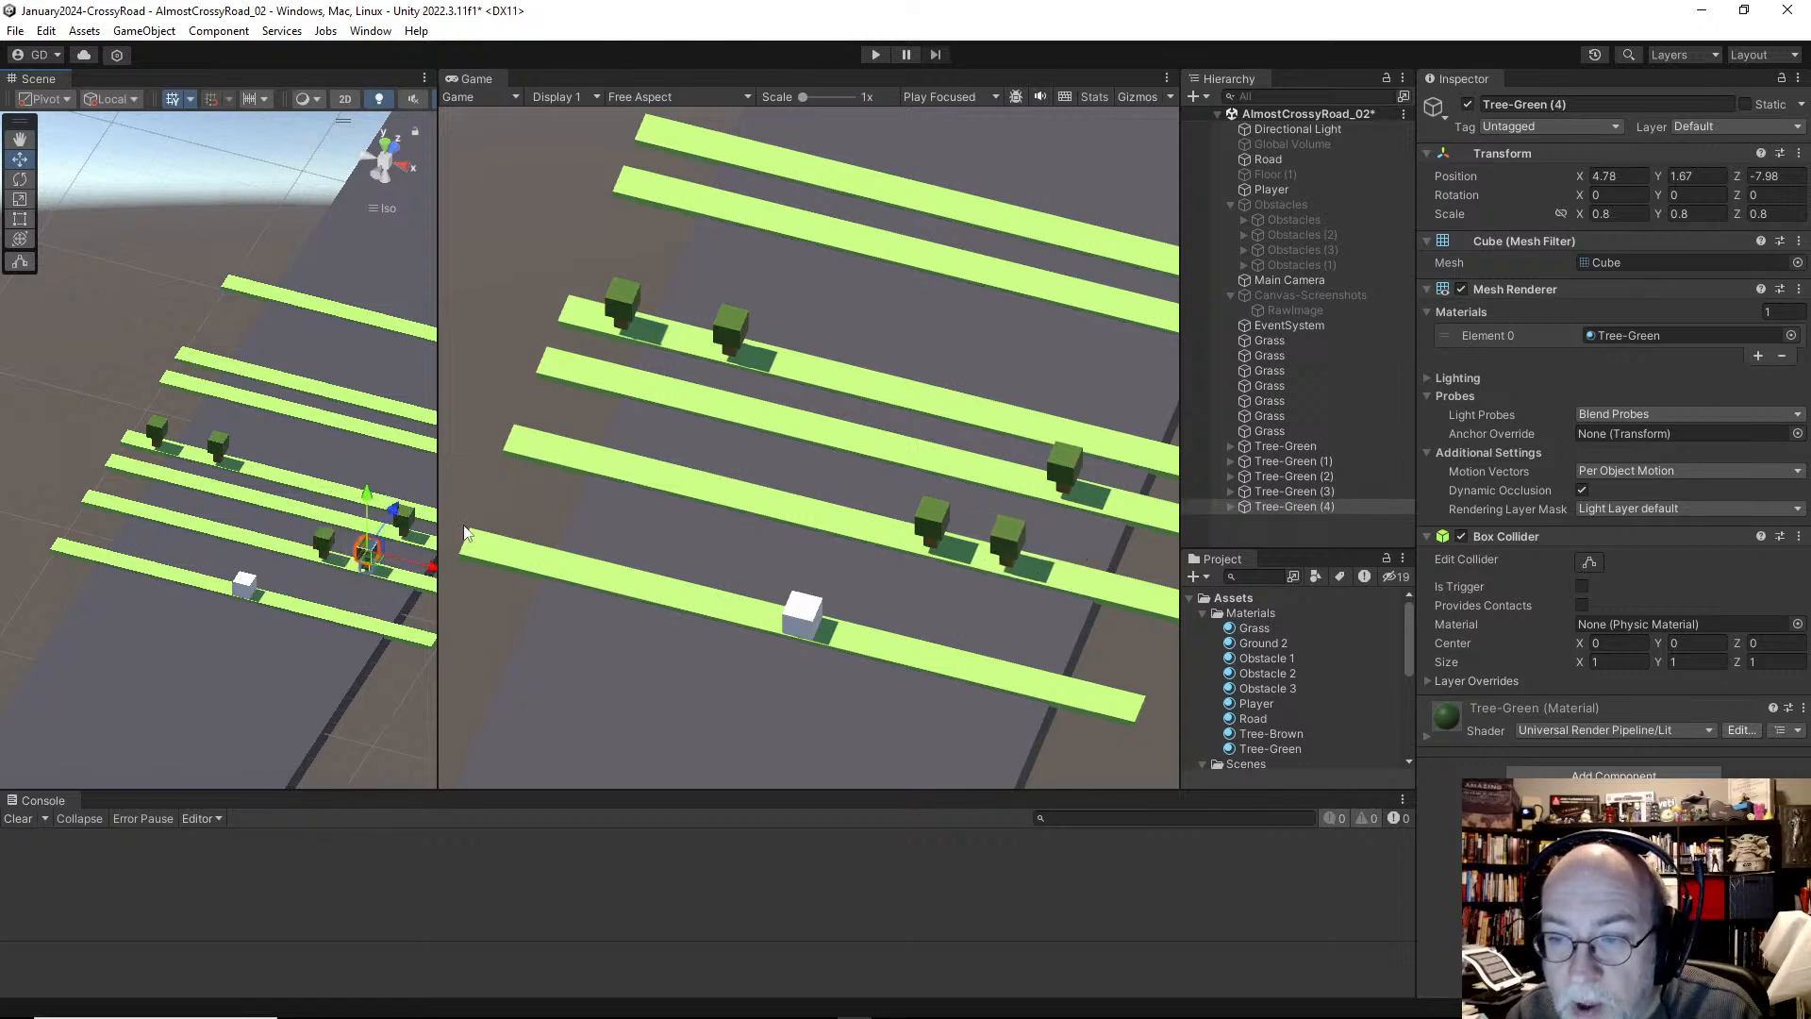
{"action": "left_click", "coordinate": [343, 479]}
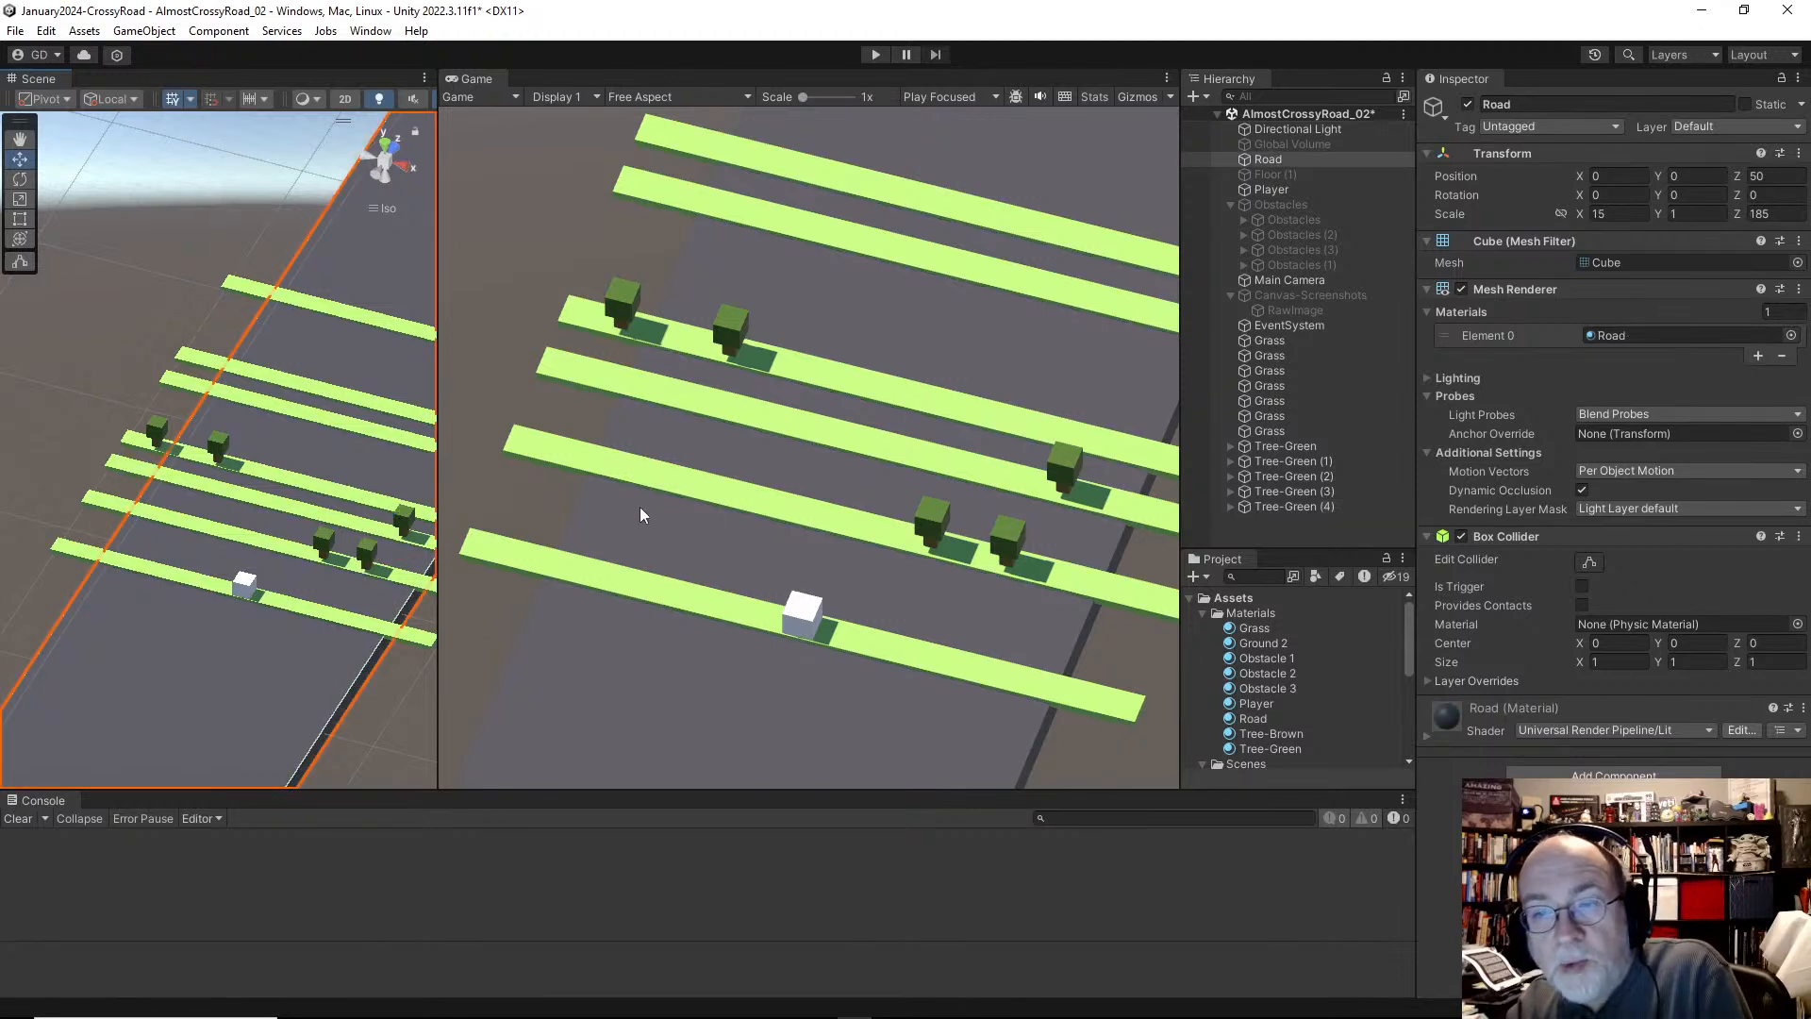
{"action": "left_click", "coordinate": [1281, 460]}
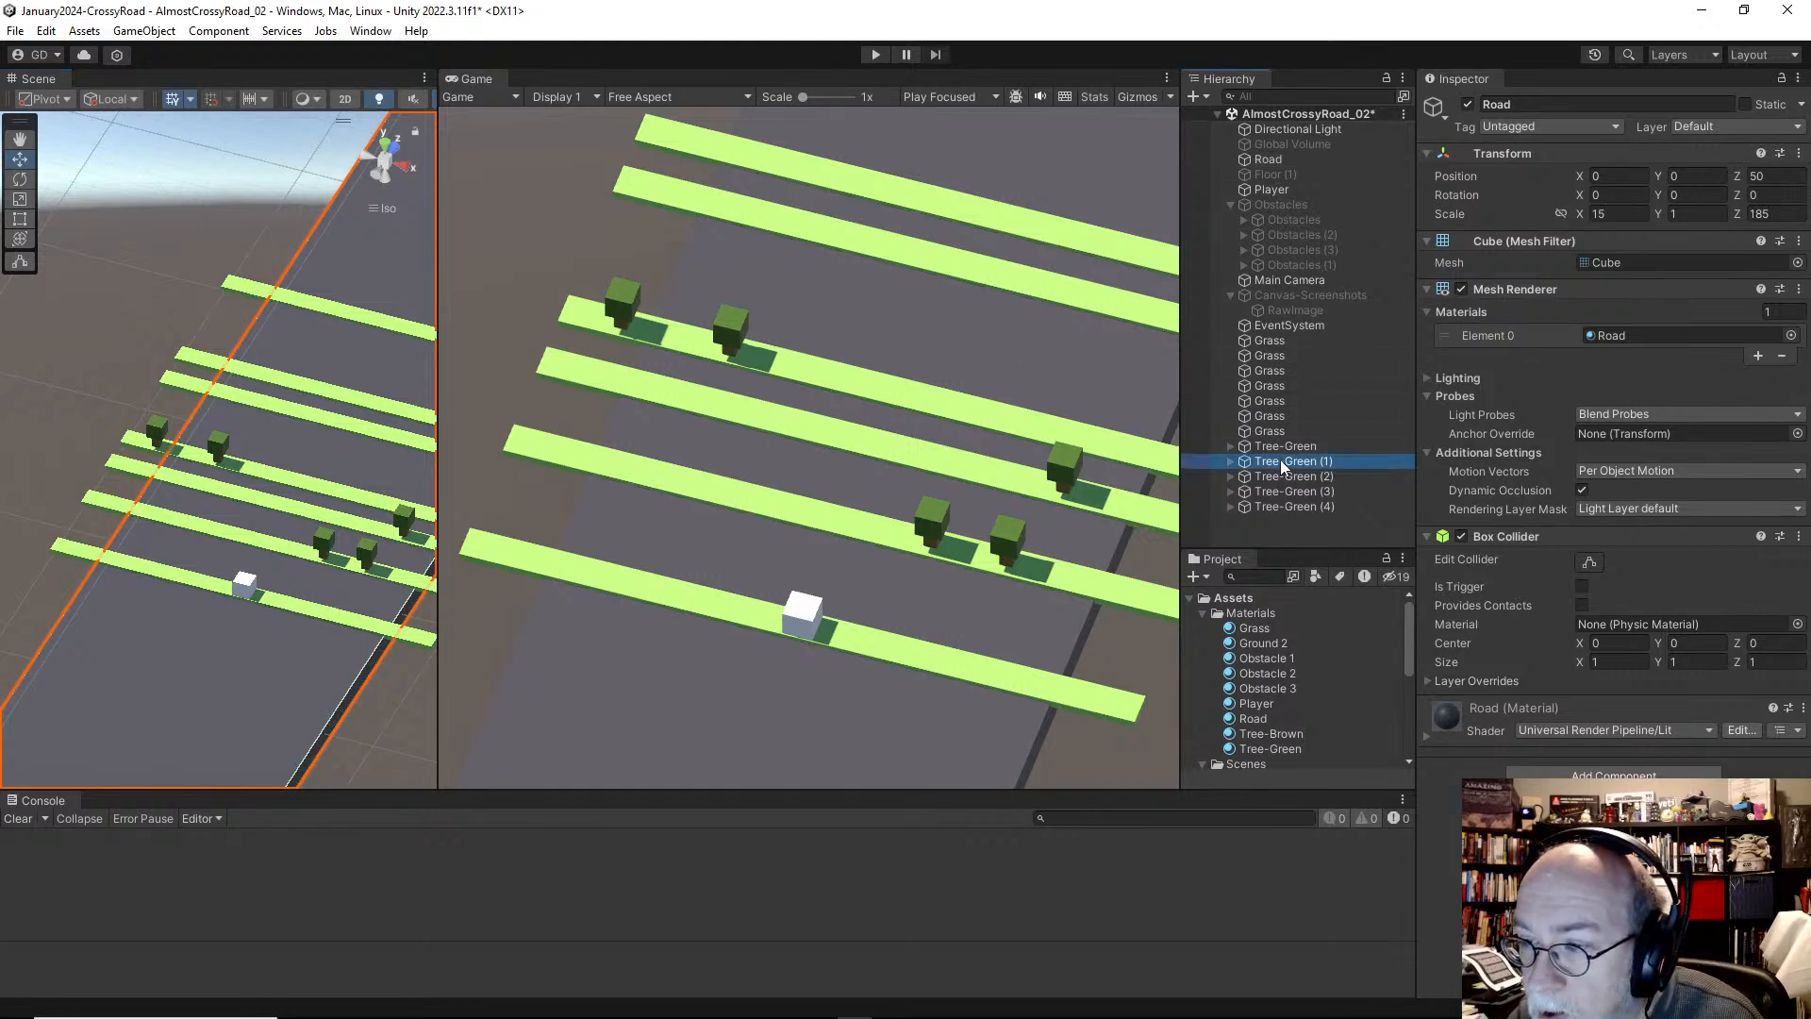
{"action": "left_click", "coordinate": [1291, 453]}
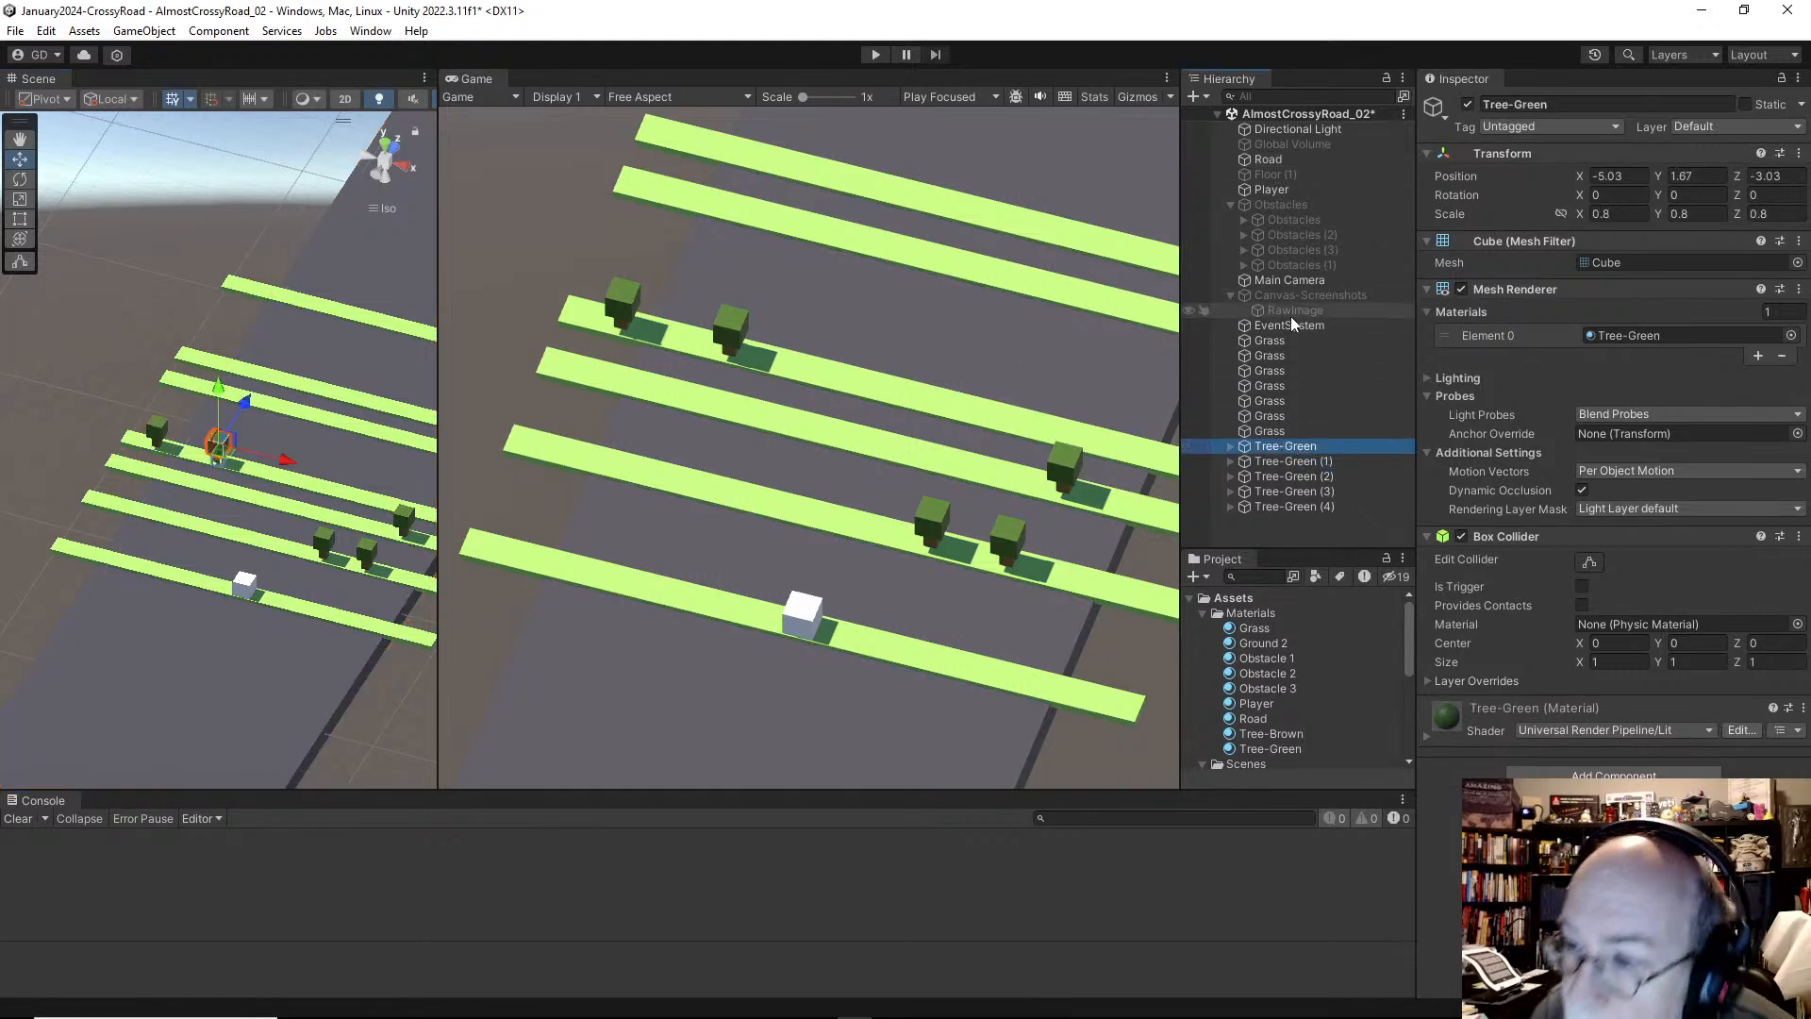
{"action": "left_click", "coordinate": [1272, 207]}
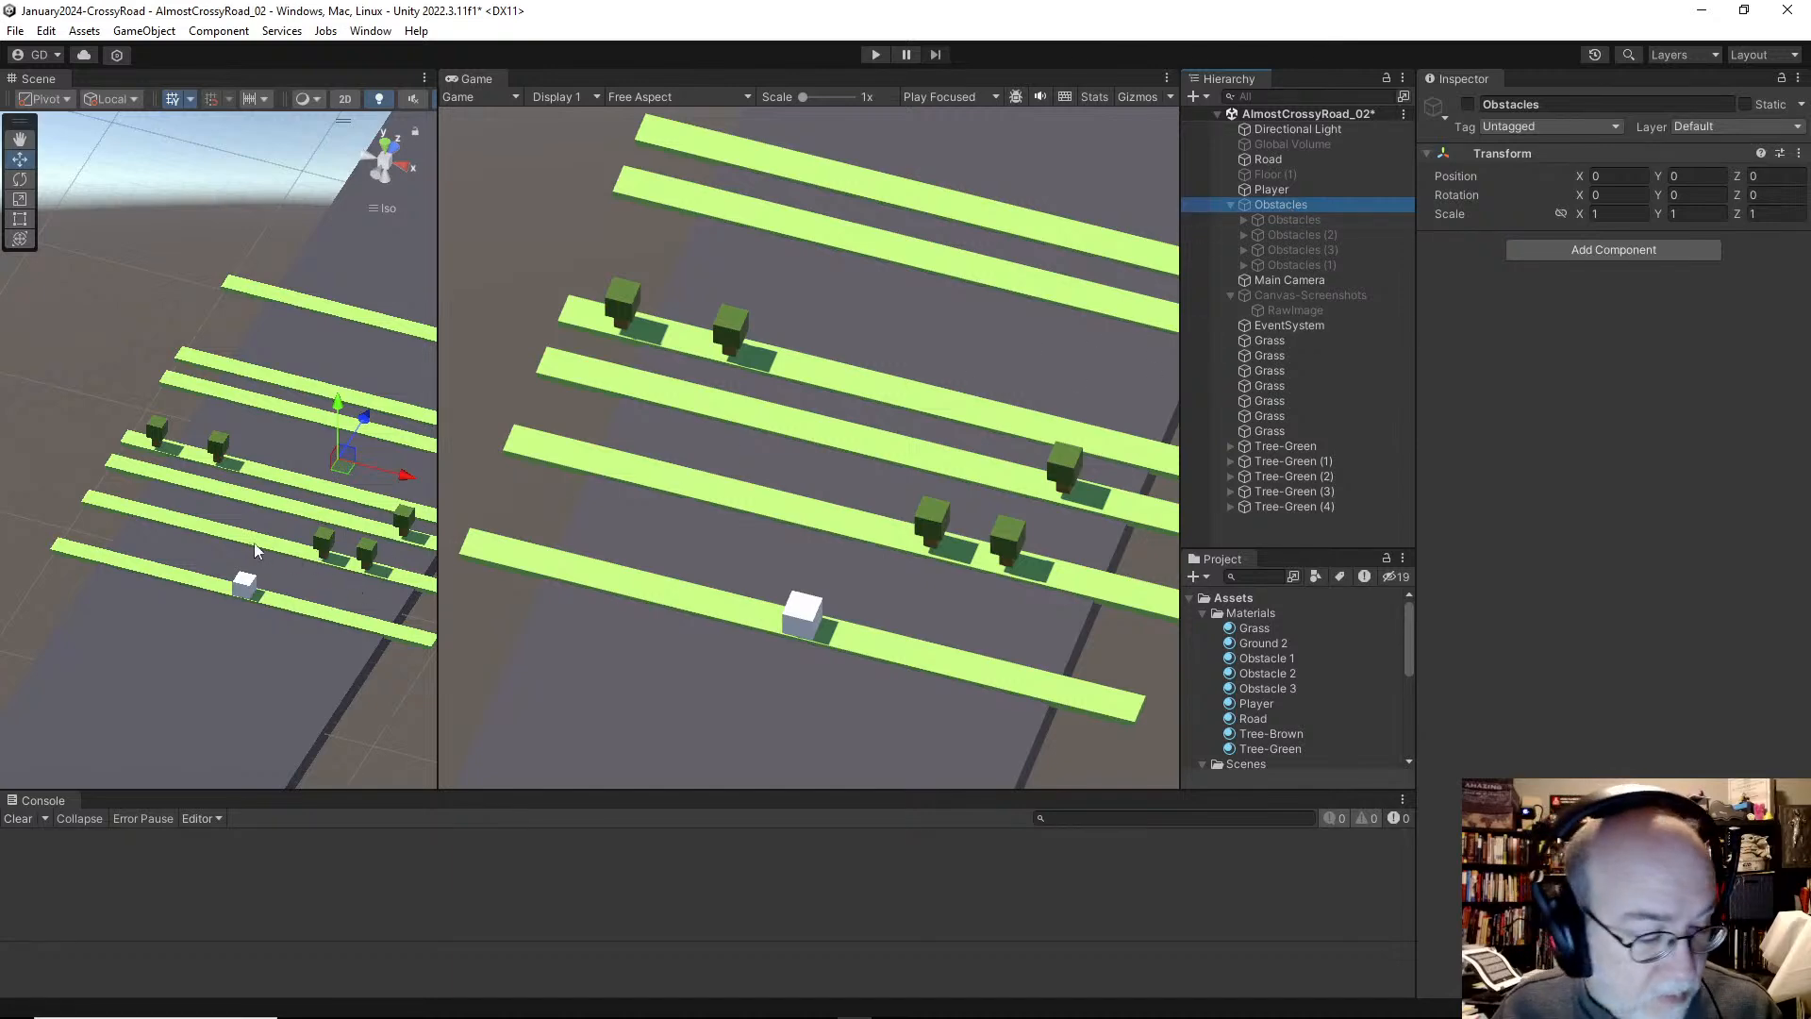
{"action": "left_click", "coordinate": [1264, 431]}
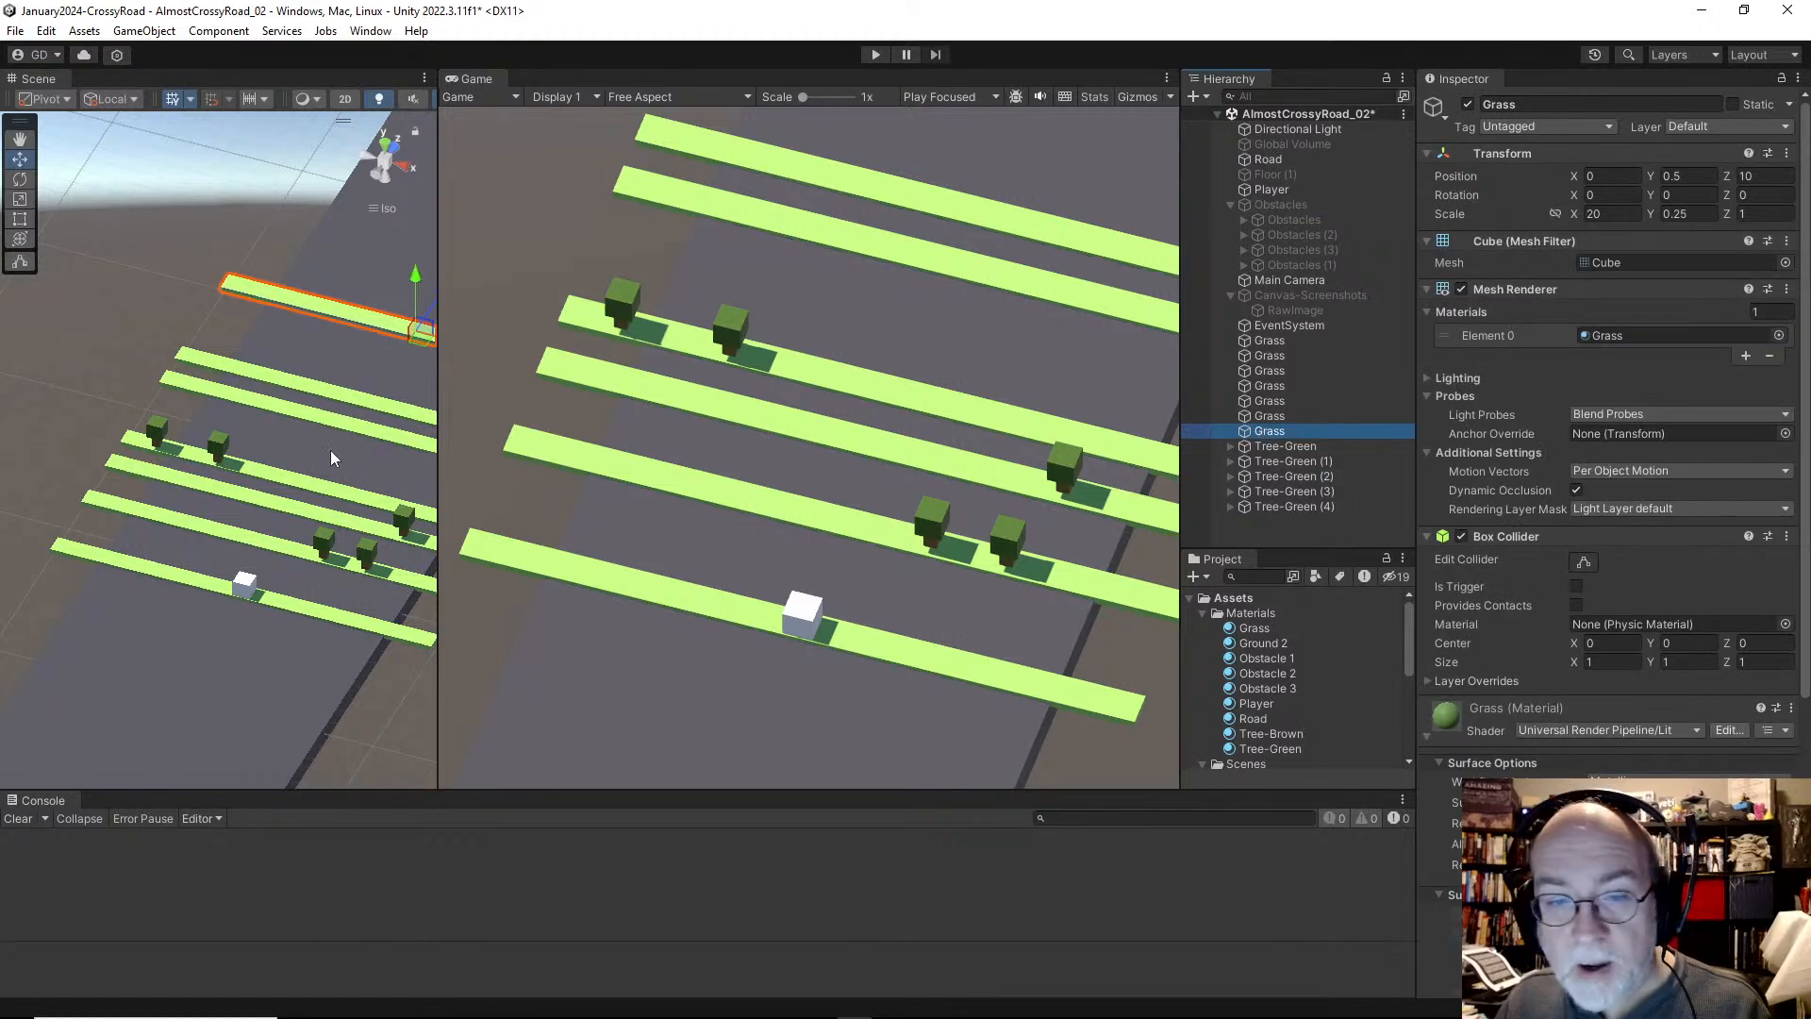
{"action": "left_click", "coordinate": [217, 449]}
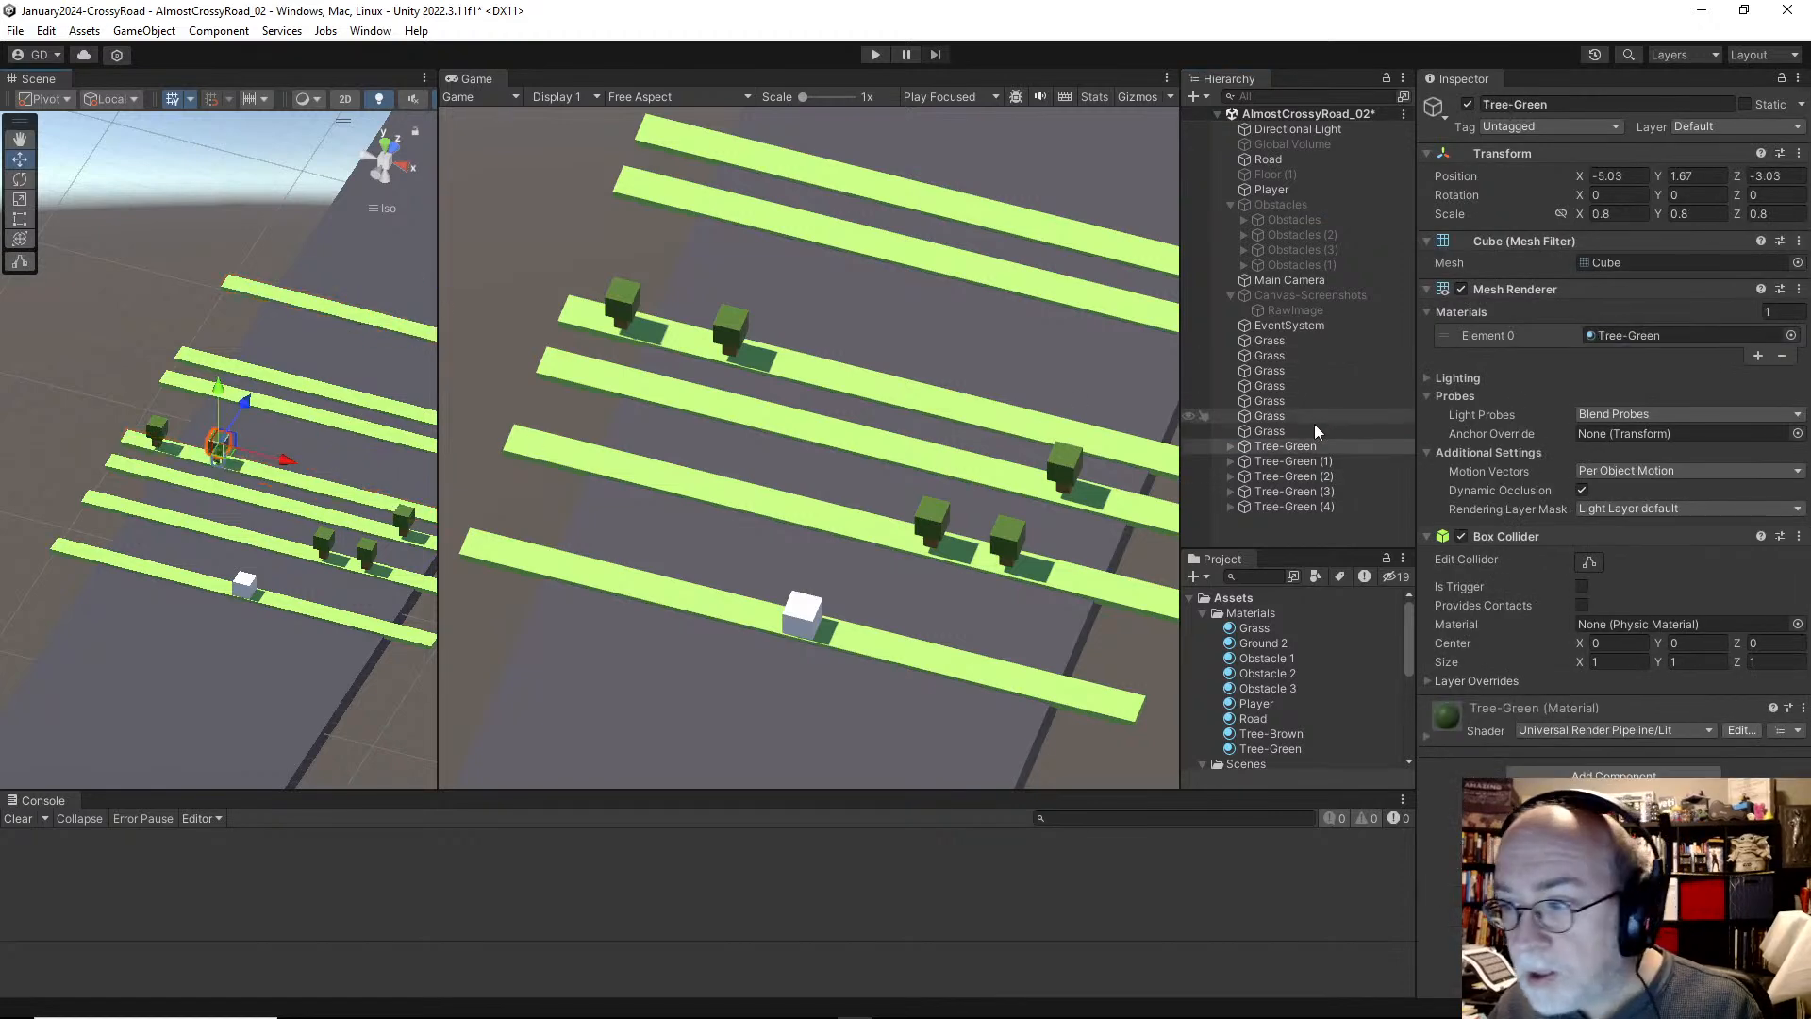
{"action": "left_click", "coordinate": [1287, 446]}
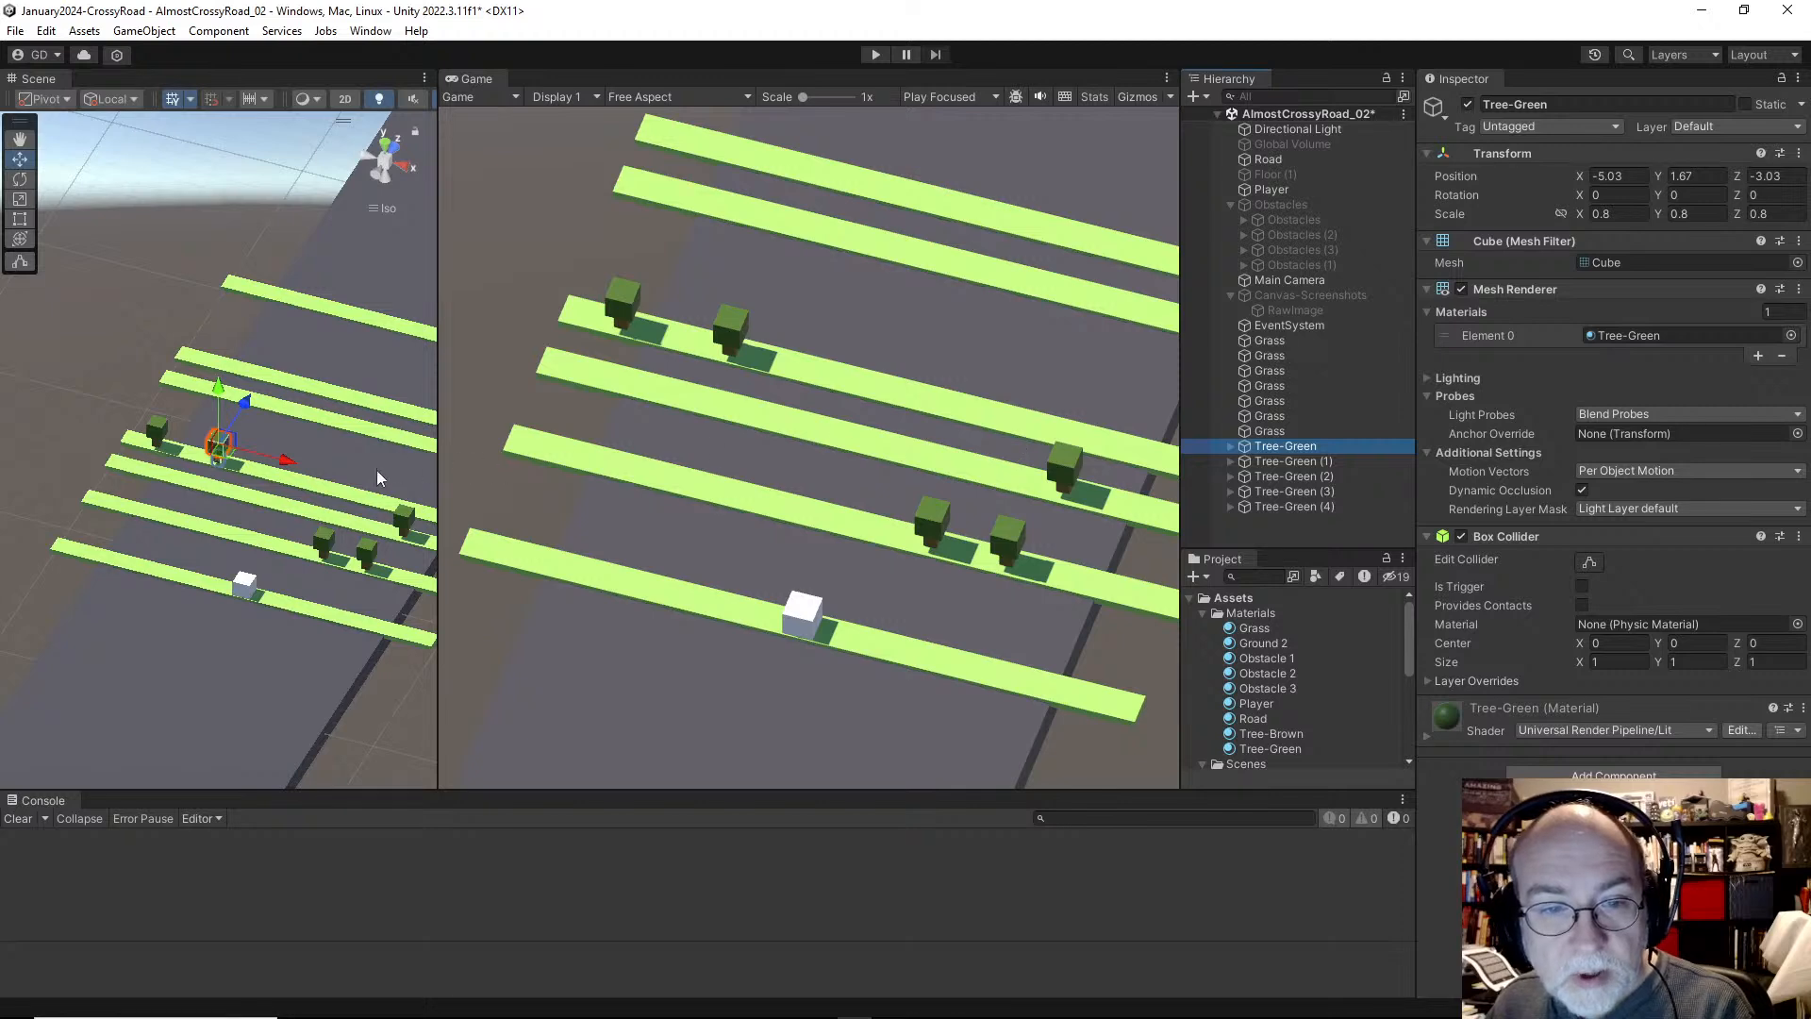
{"action": "key", "text": "Up"}
{"action": "key", "text": "Up"}
Step: Make Tree-Green and Tree-Green (1) children of the grass strip at Z -3, and deactivate that strip
{"action": "left_click", "coordinate": [283, 470]}
{"action": "left_click", "coordinate": [277, 480]}
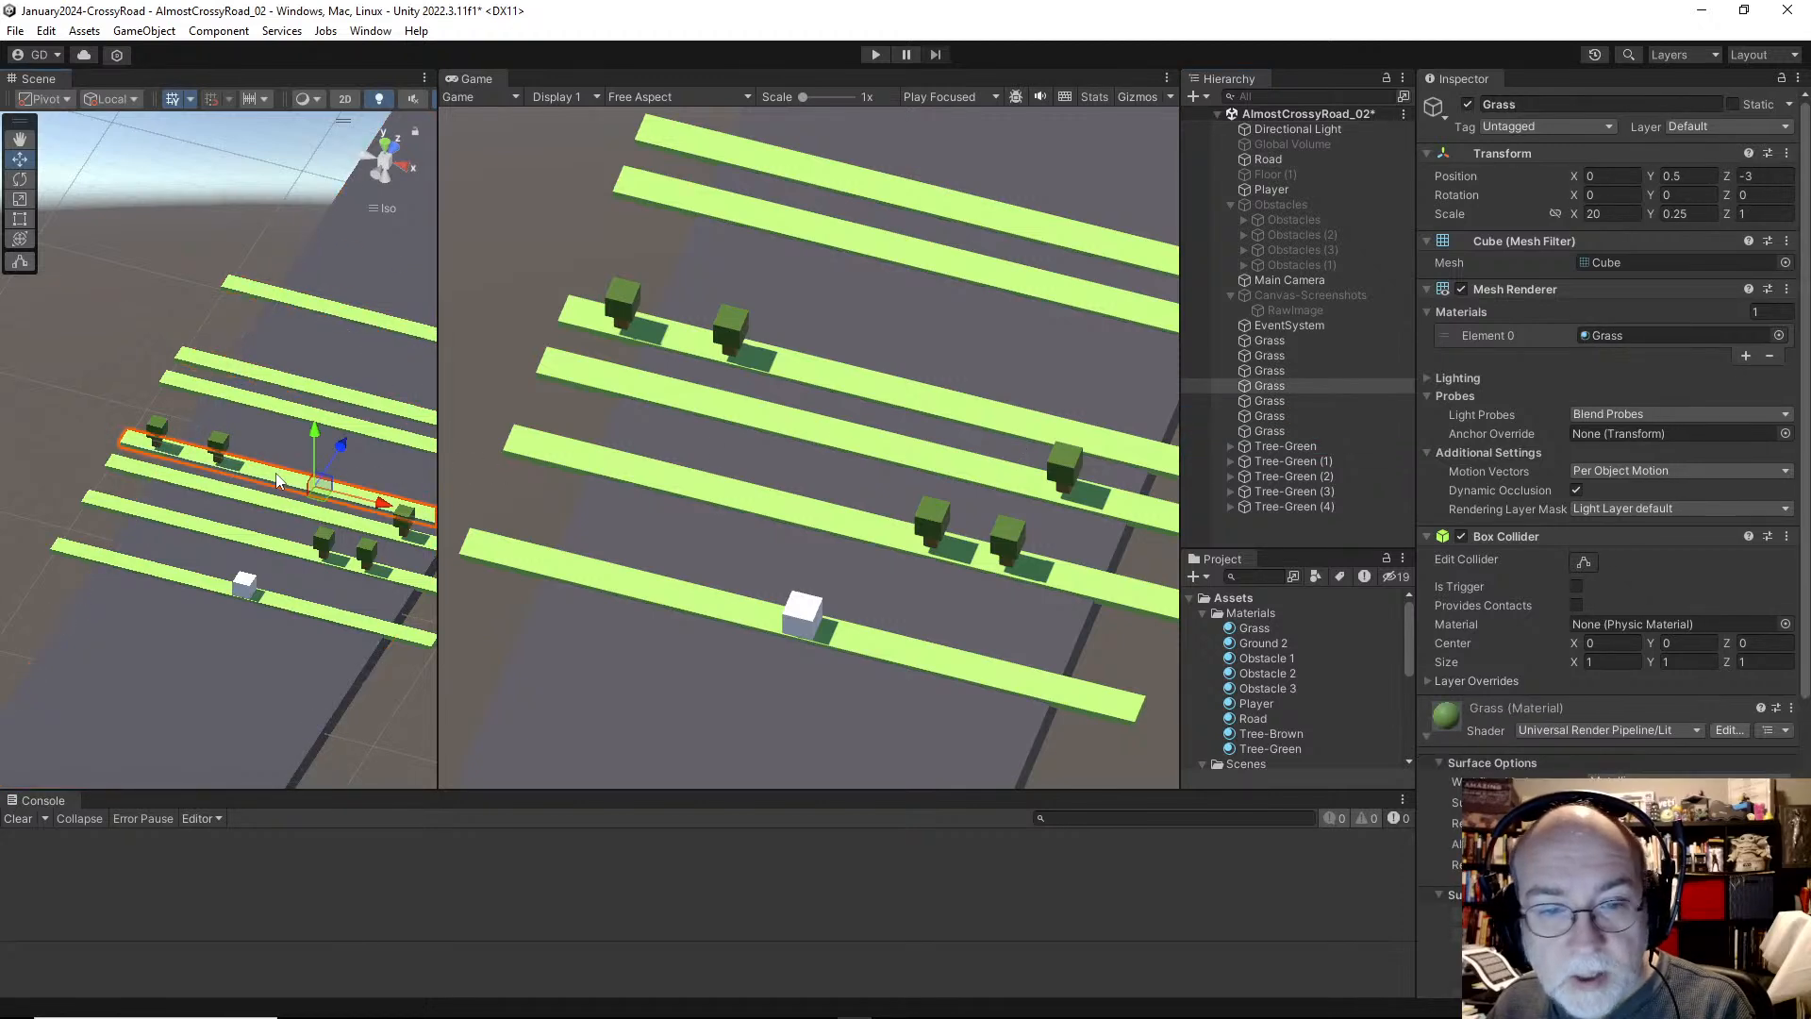
{"action": "left_click_drag", "start_coordinate": [1285, 383], "coordinate": [1289, 431]}
{"action": "left_click", "coordinate": [1299, 444]}
{"action": "left_click", "coordinate": [1300, 460], "text": "shift"}
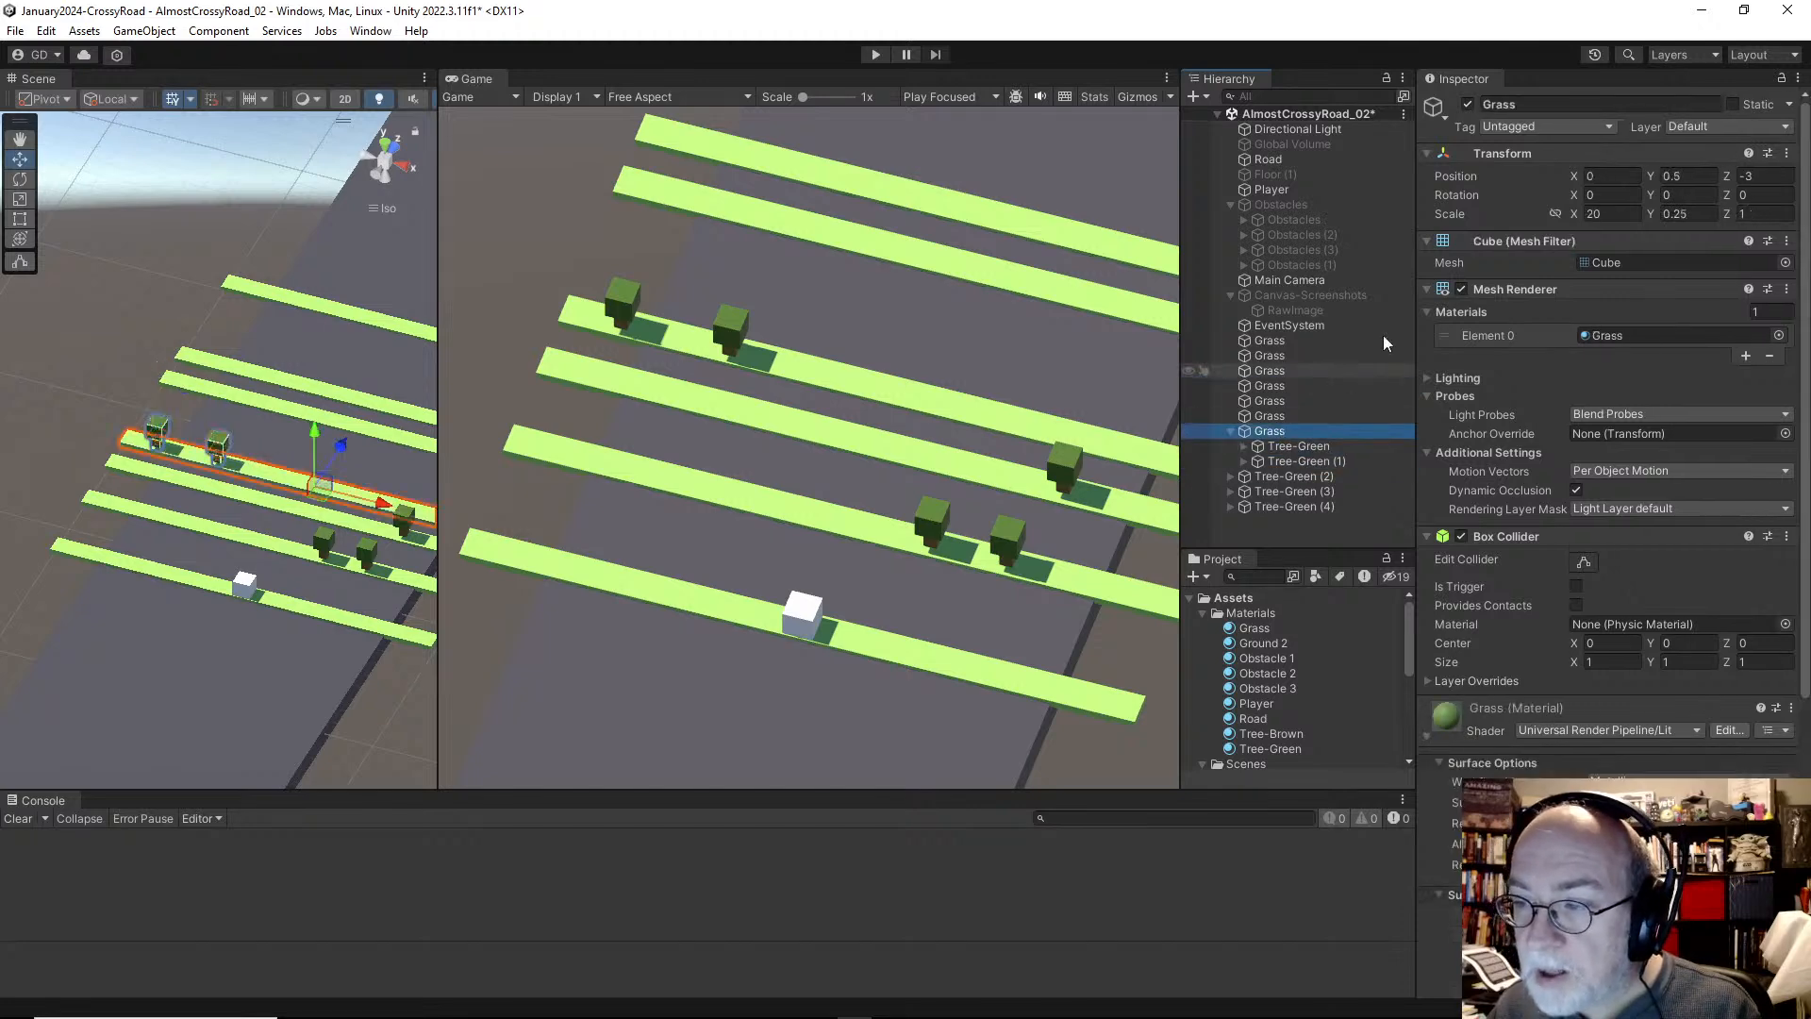
{"action": "left_click", "coordinate": [1469, 104]}
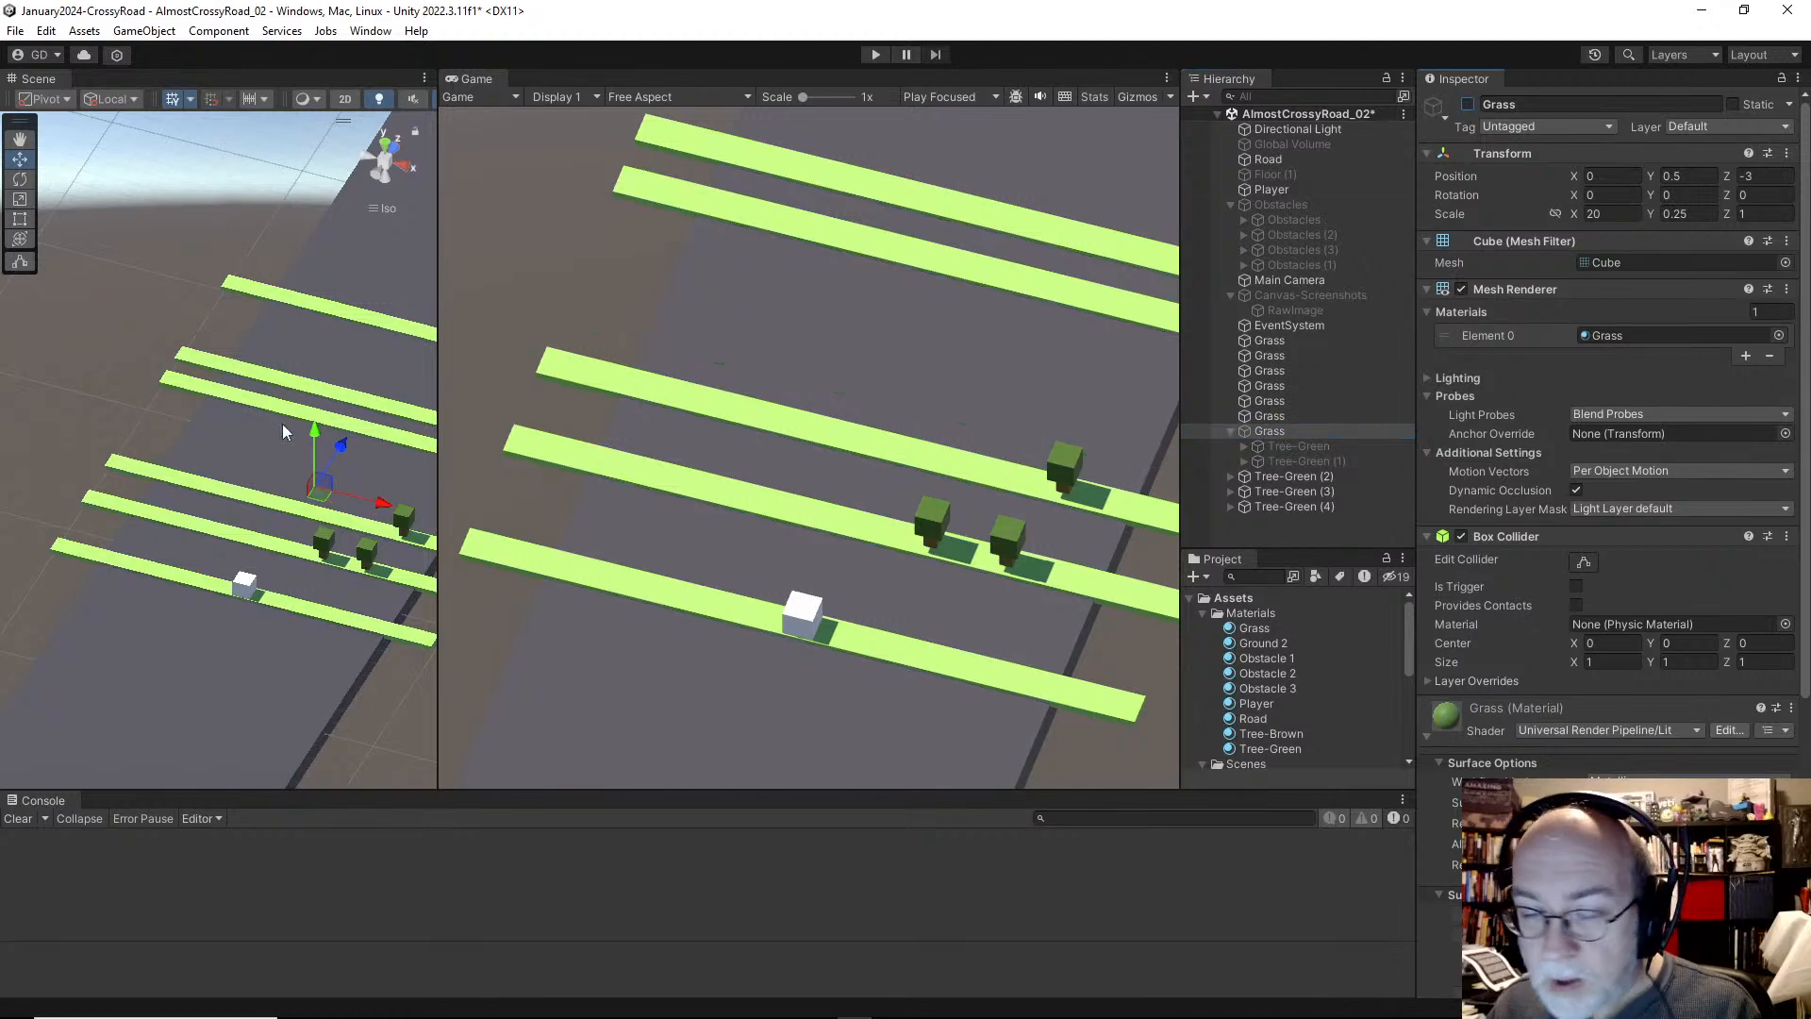
Step: Make Tree-Green (2) a child of the grass strip at Z -5, and deactivate that strip
{"action": "left_click", "coordinate": [234, 500]}
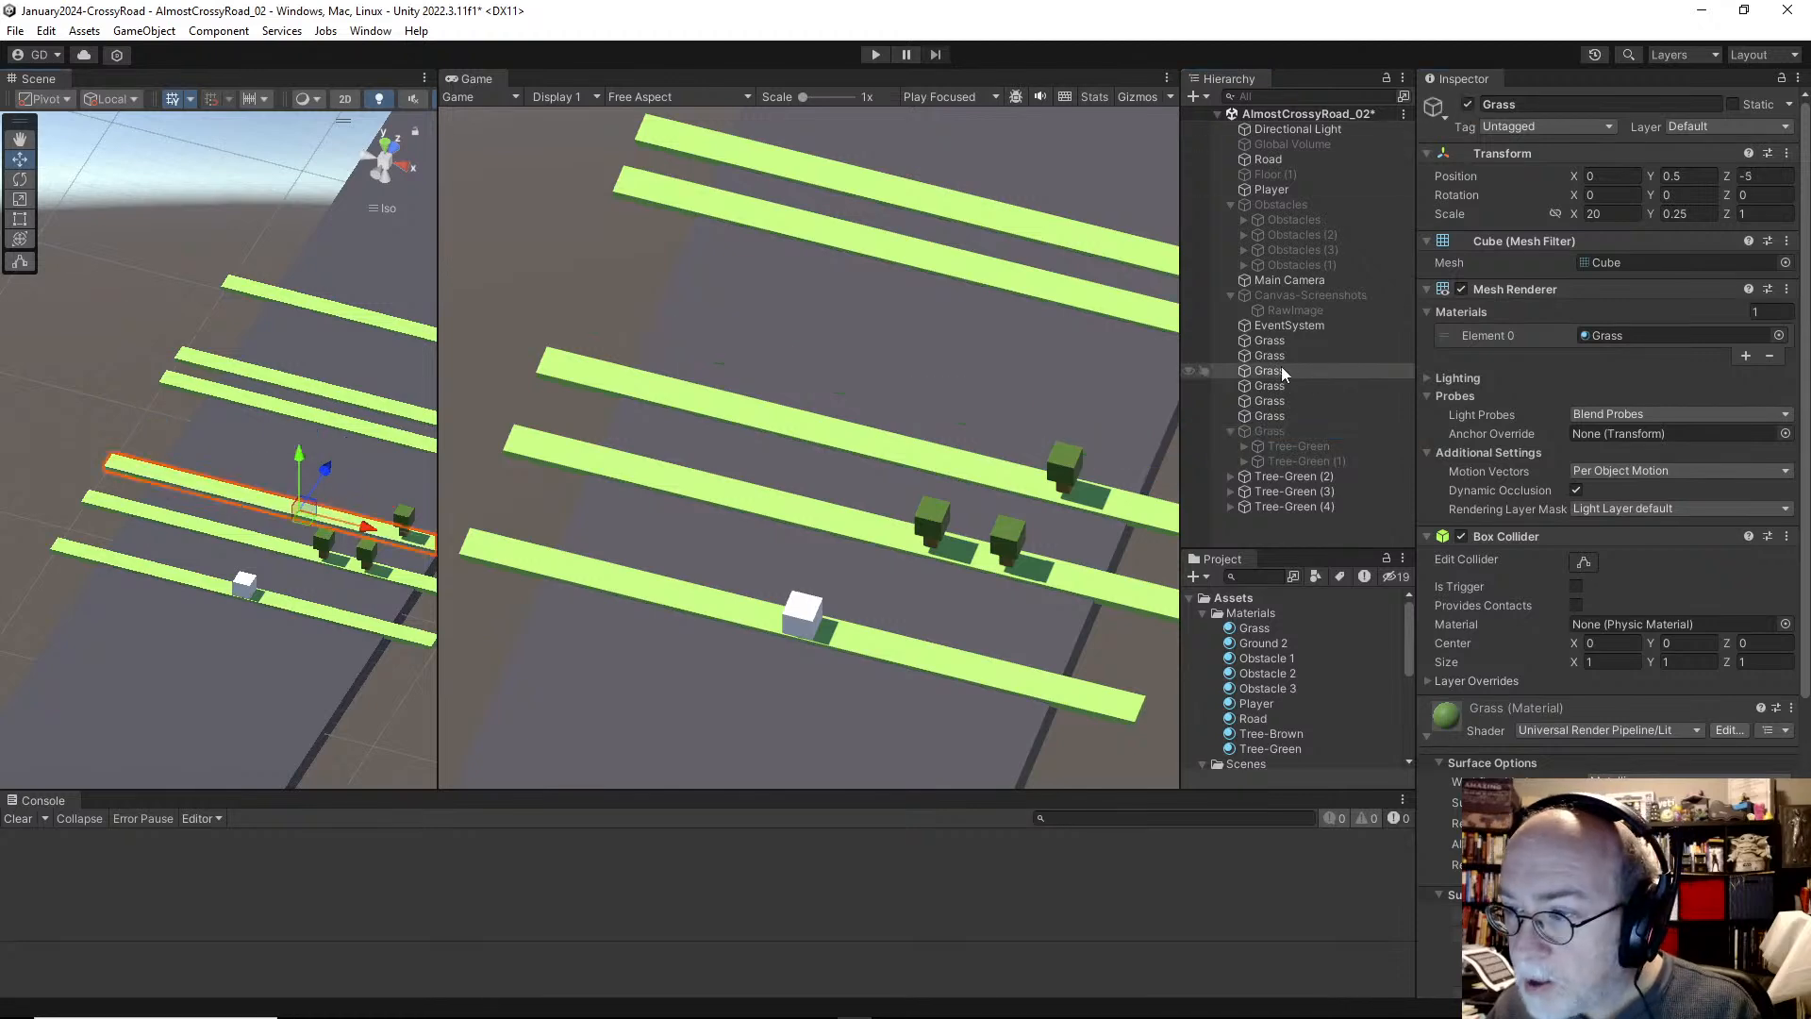
{"action": "left_click_drag", "start_coordinate": [1281, 370], "coordinate": [1298, 478]}
{"action": "left_click", "coordinate": [1298, 467]}
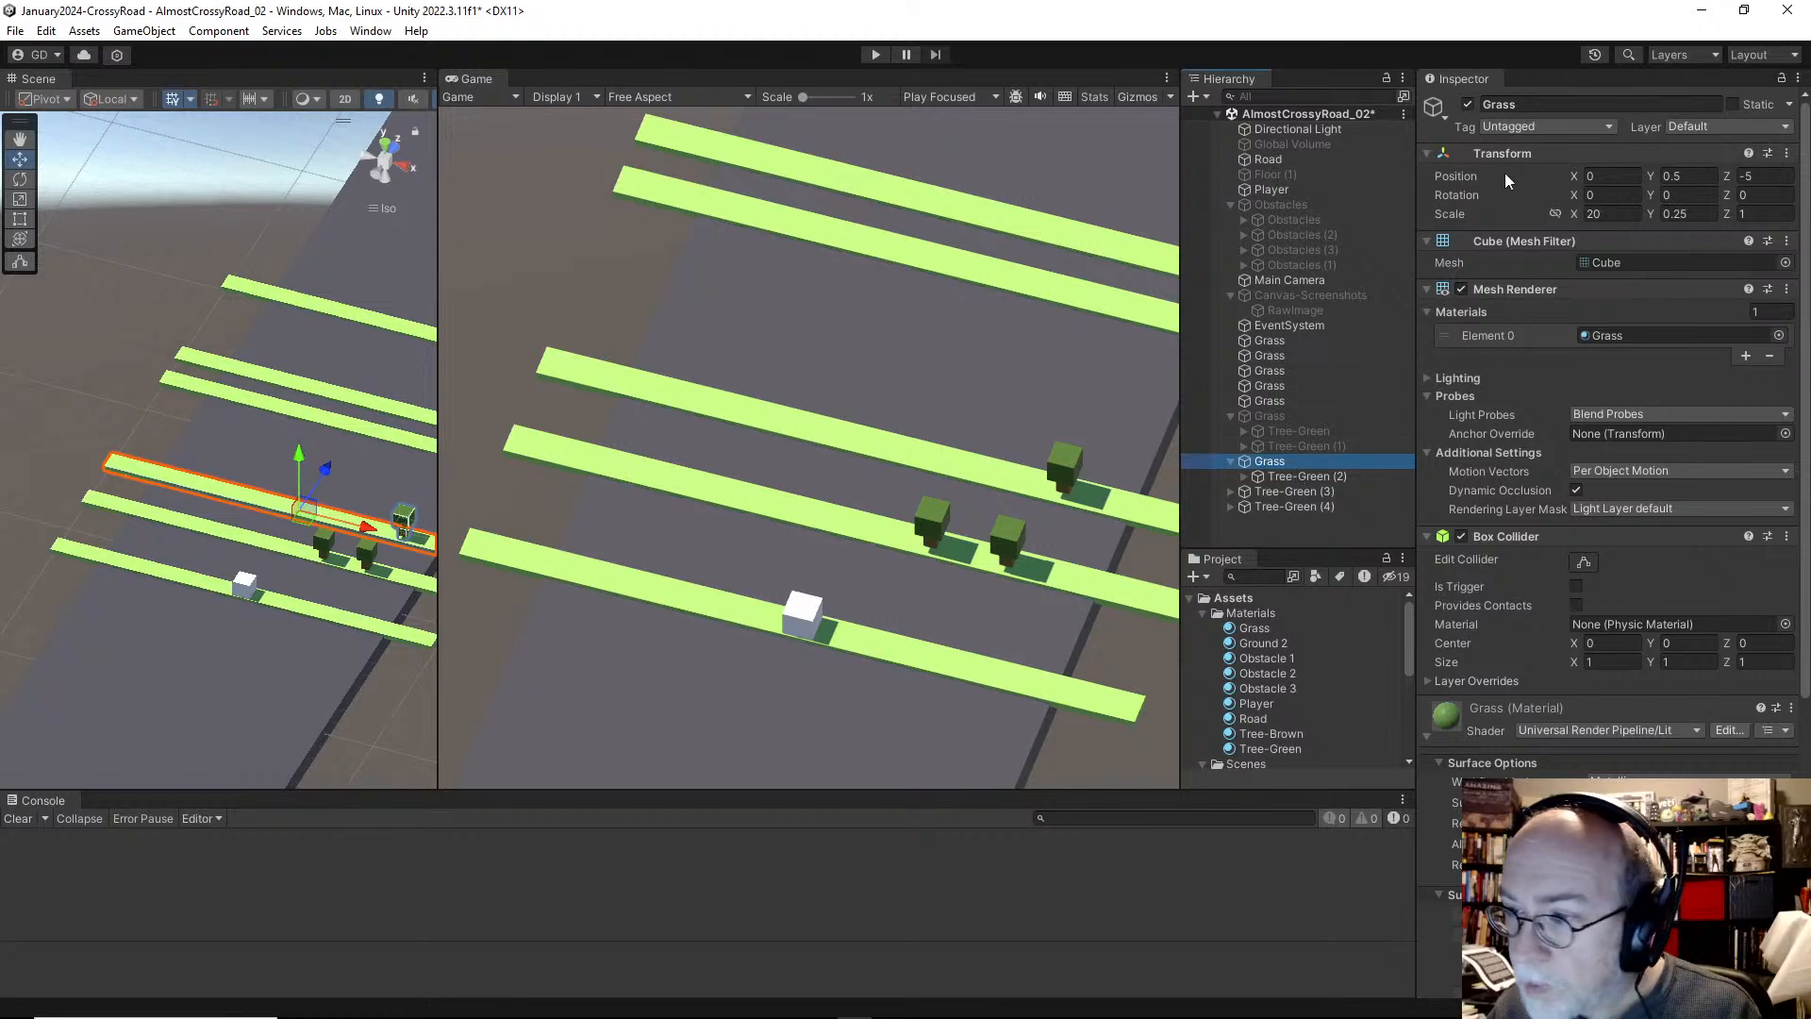
{"action": "left_click", "coordinate": [1469, 105]}
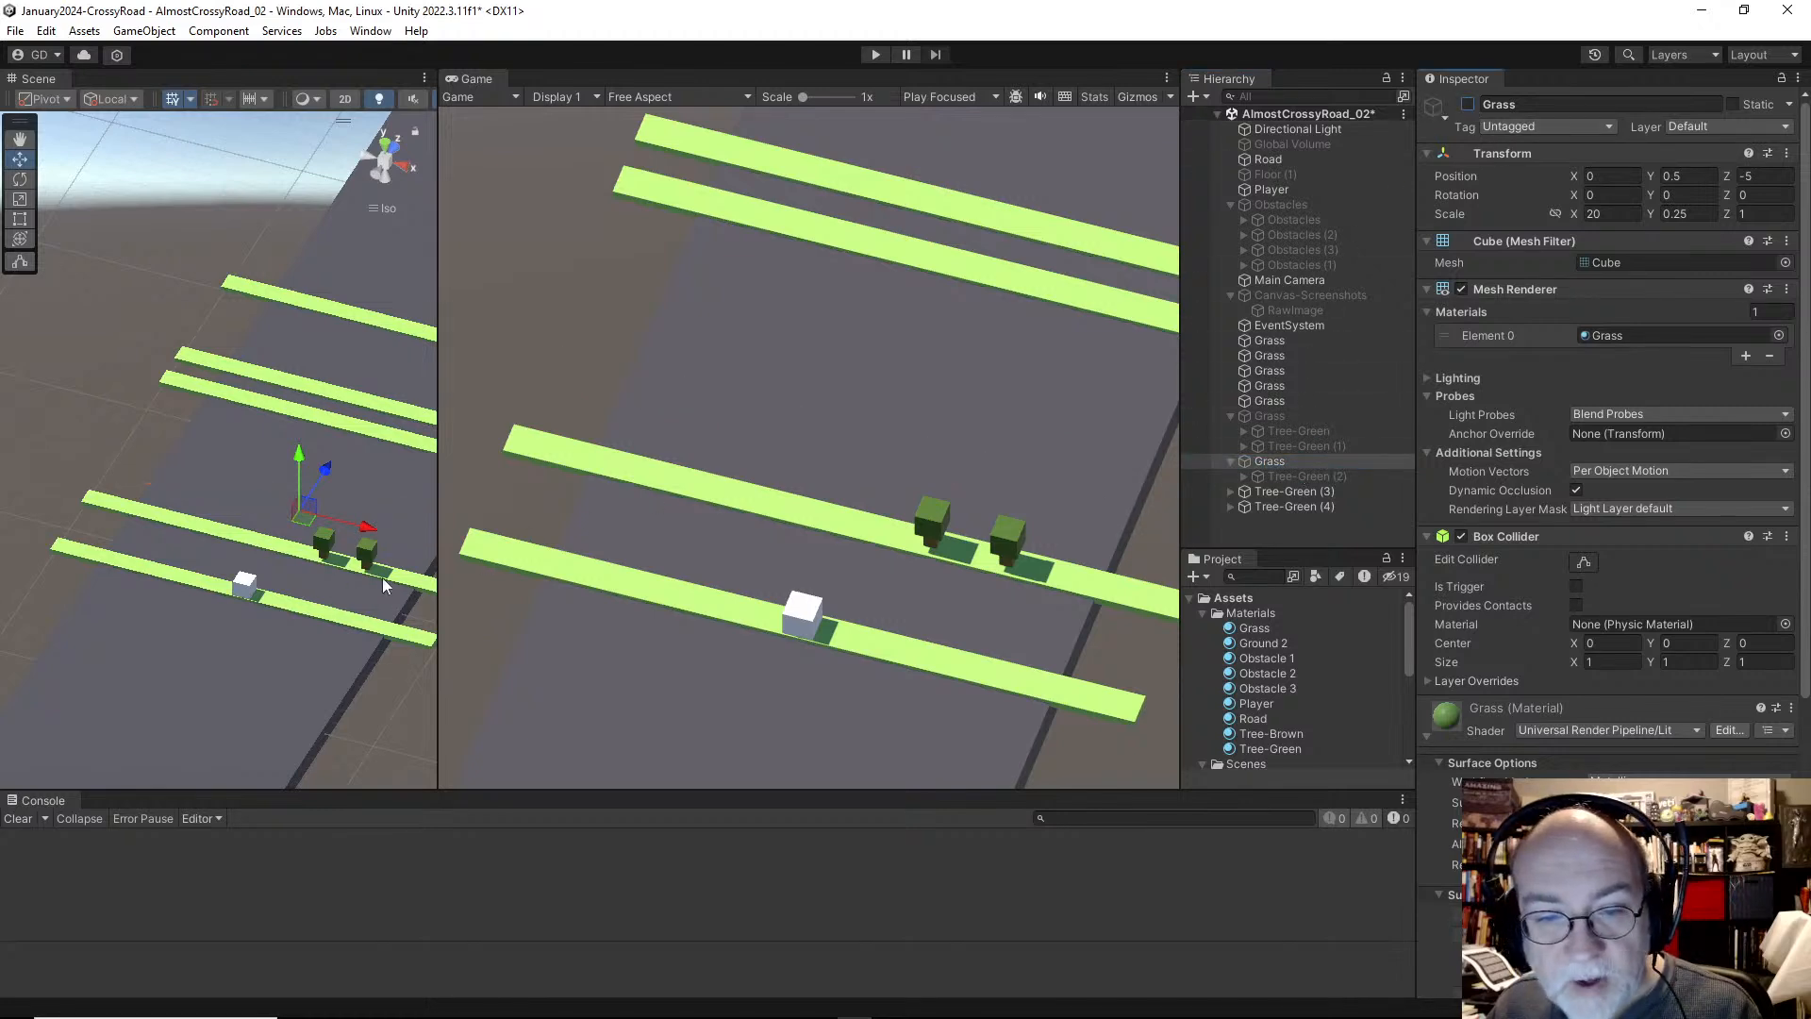
Step: Make Tree-Green (3) and Tree-Green (4) children of the grass strip at Z -8
{"action": "left_click", "coordinate": [382, 585]}
{"action": "left_click", "coordinate": [1300, 355]}
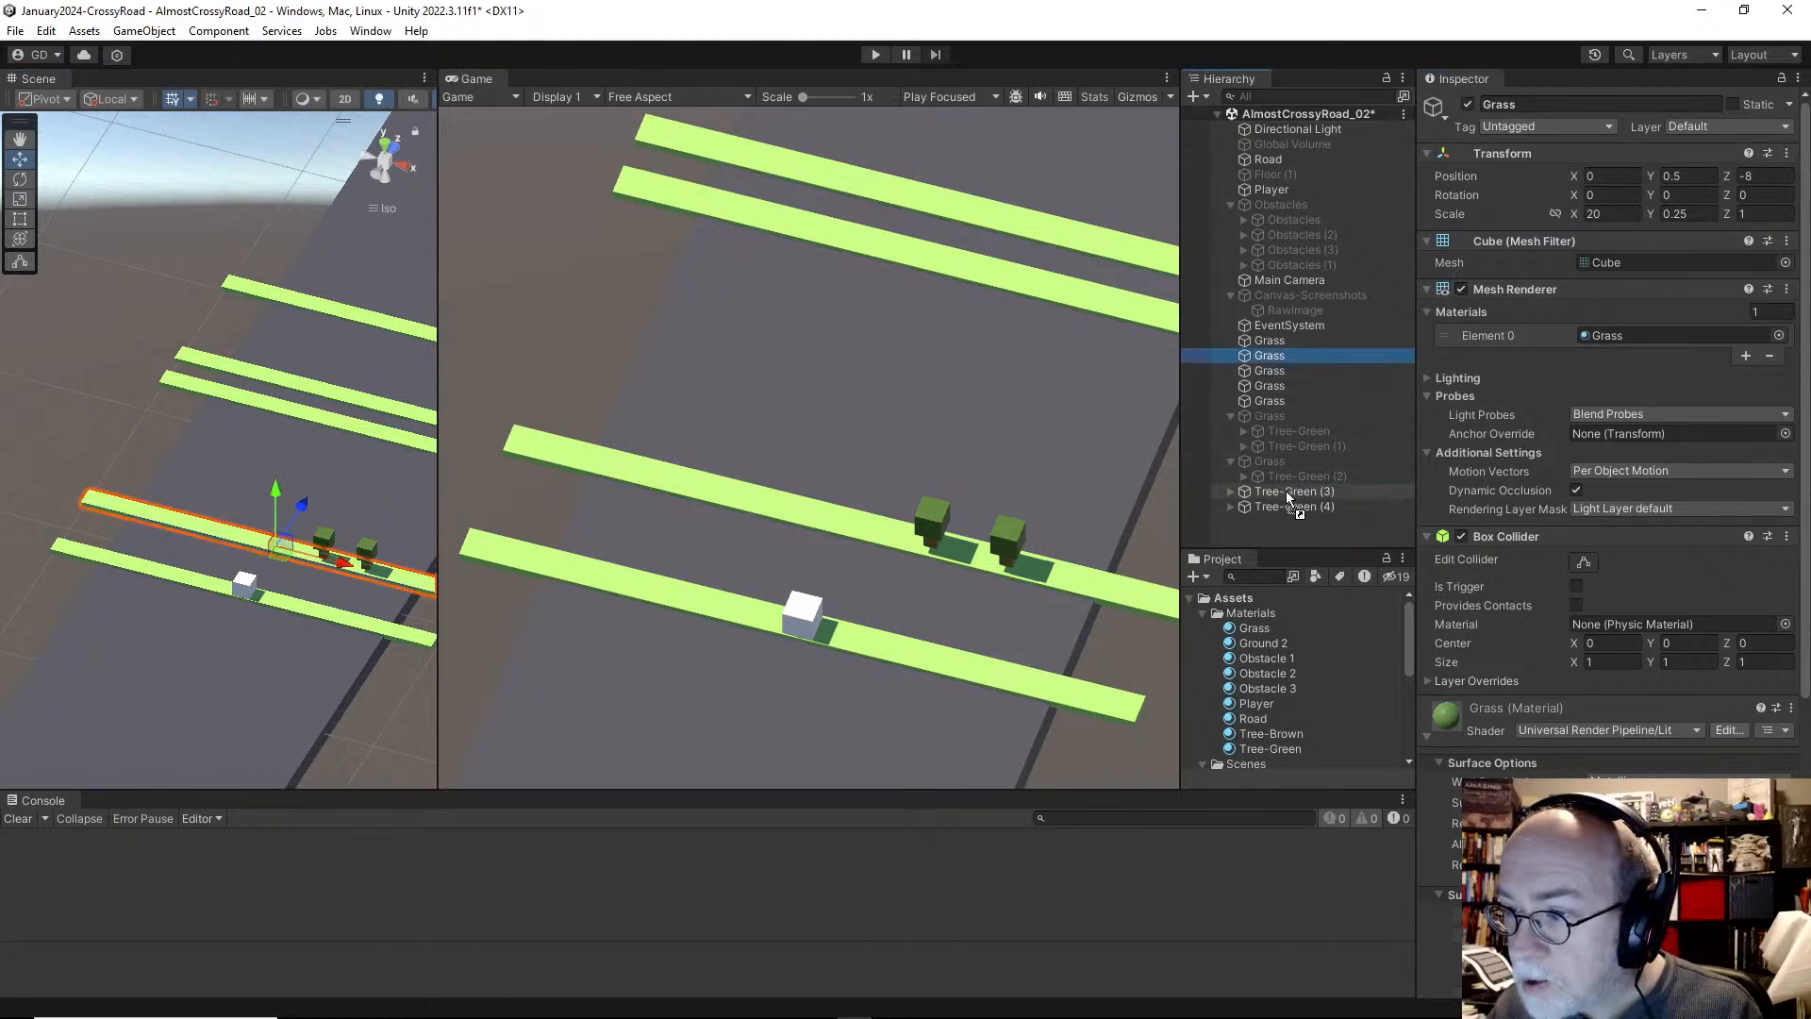
{"action": "mouse_move", "coordinate": [1287, 491]}
{"action": "left_mouse_down"}
{"action": "mouse_move", "coordinate": [1287, 515]}
{"action": "mouse_move", "coordinate": [1272, 506]}
{"action": "left_mouse_up"}
{"action": "left_click", "coordinate": [1298, 491]}
{"action": "left_click", "coordinate": [1300, 475], "text": "shift"}
{"action": "left_click", "coordinate": [1294, 472]}
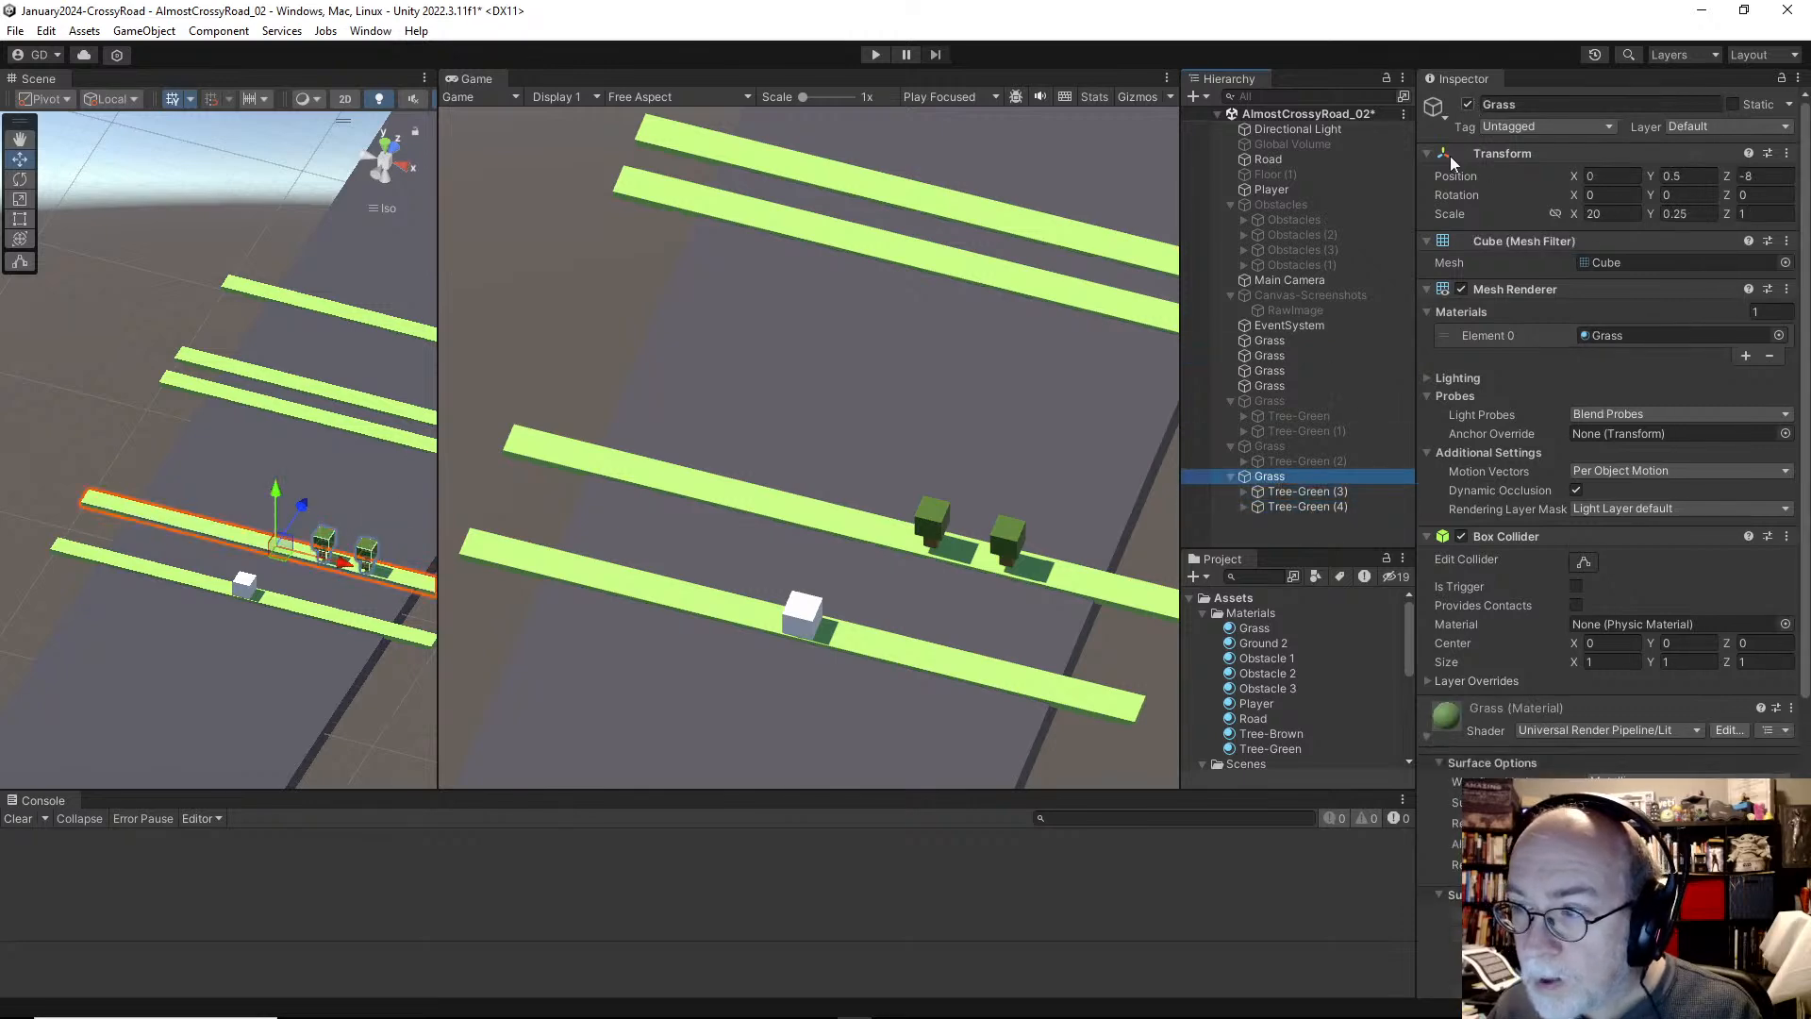
Step: Collapse the three grass strips that contain trees, and reactivate the strips at Z -3 and Z -5
{"action": "left_click", "coordinate": [1276, 441]}
{"action": "left_click", "coordinate": [1285, 398]}
{"action": "key", "text": "Left"}
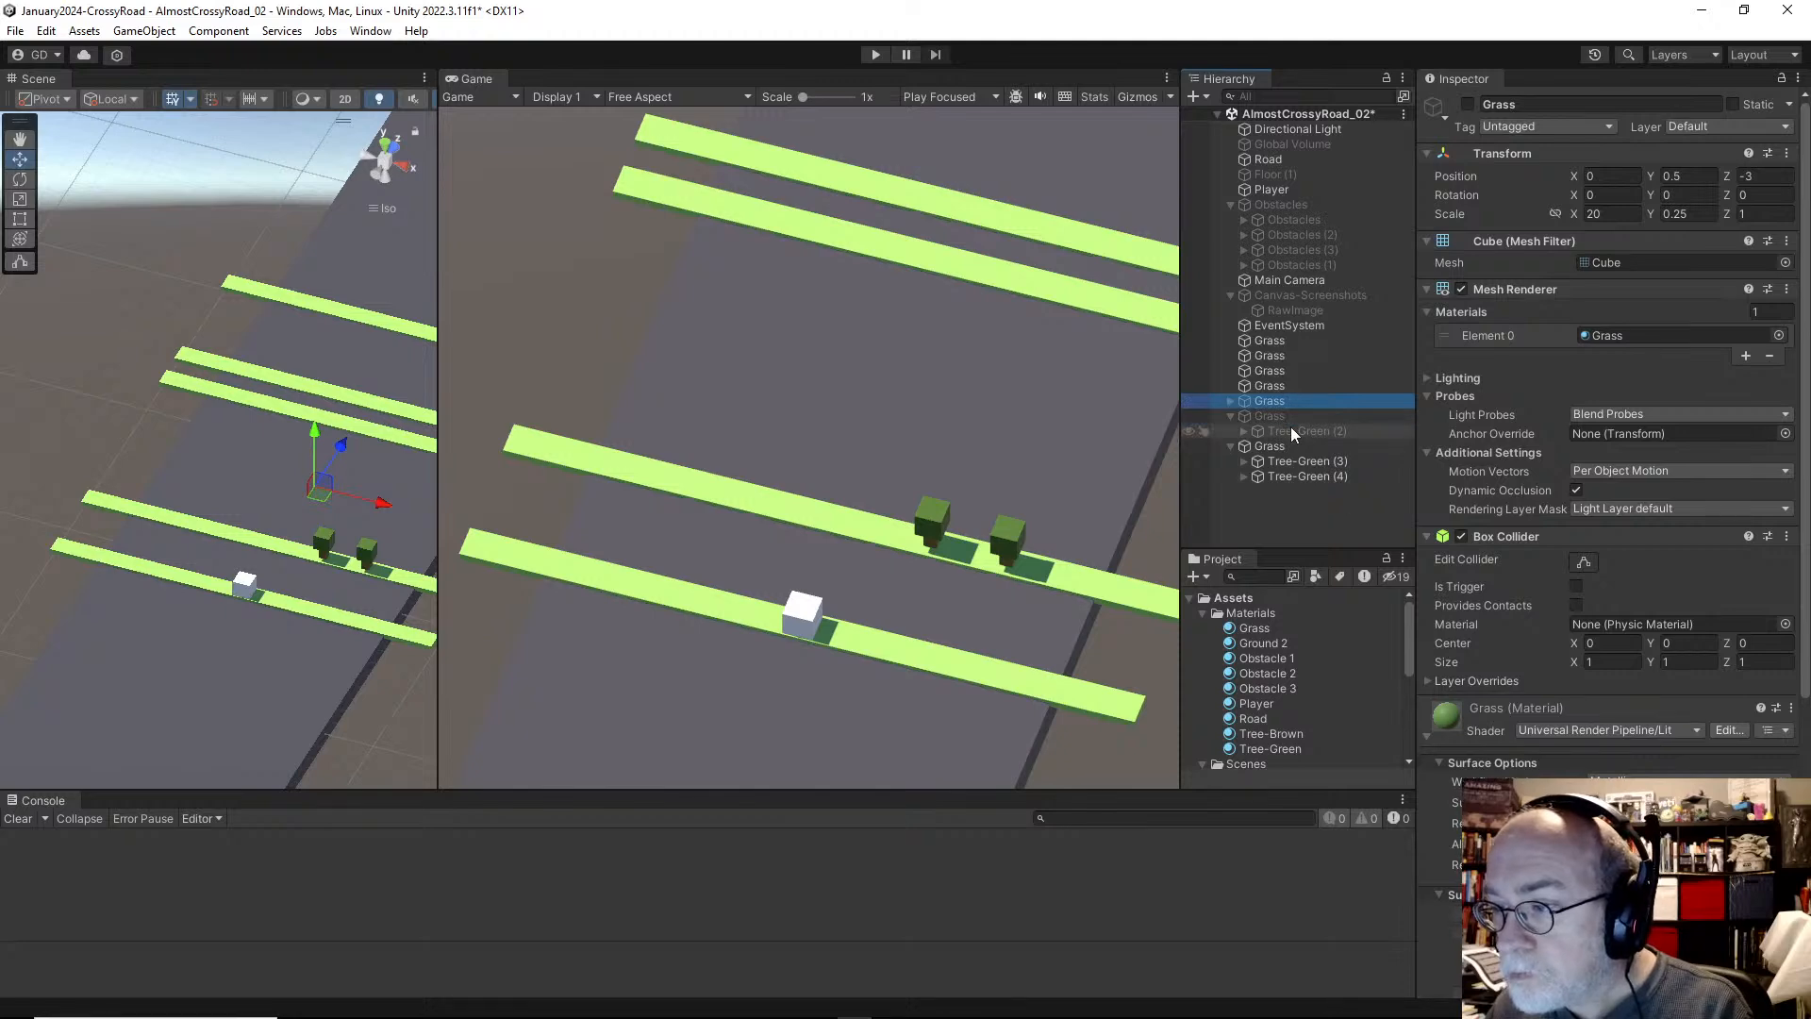
{"action": "key", "text": "Down"}
{"action": "key", "text": "Left"}
{"action": "key", "text": "Down"}
{"action": "key", "text": "Left"}
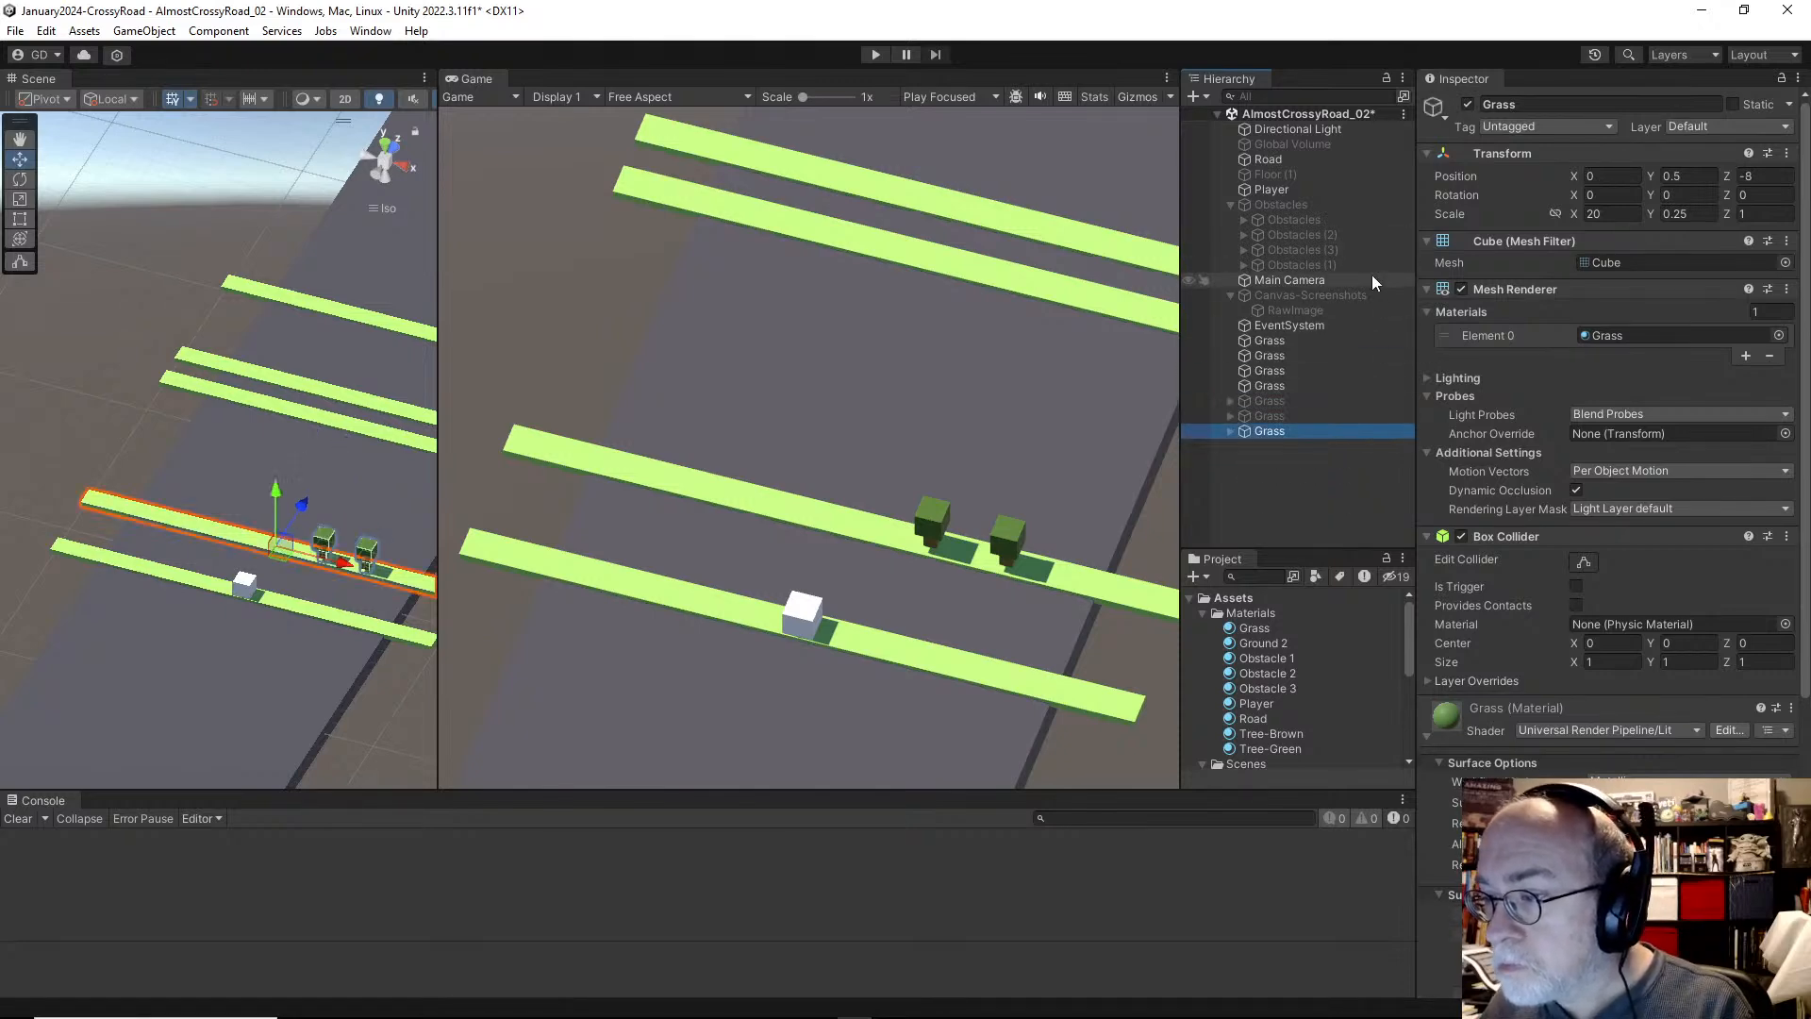
{"action": "key", "text": "Up"}
{"action": "key", "text": "shift+Up"}
{"action": "left_click", "coordinate": [1468, 105]}
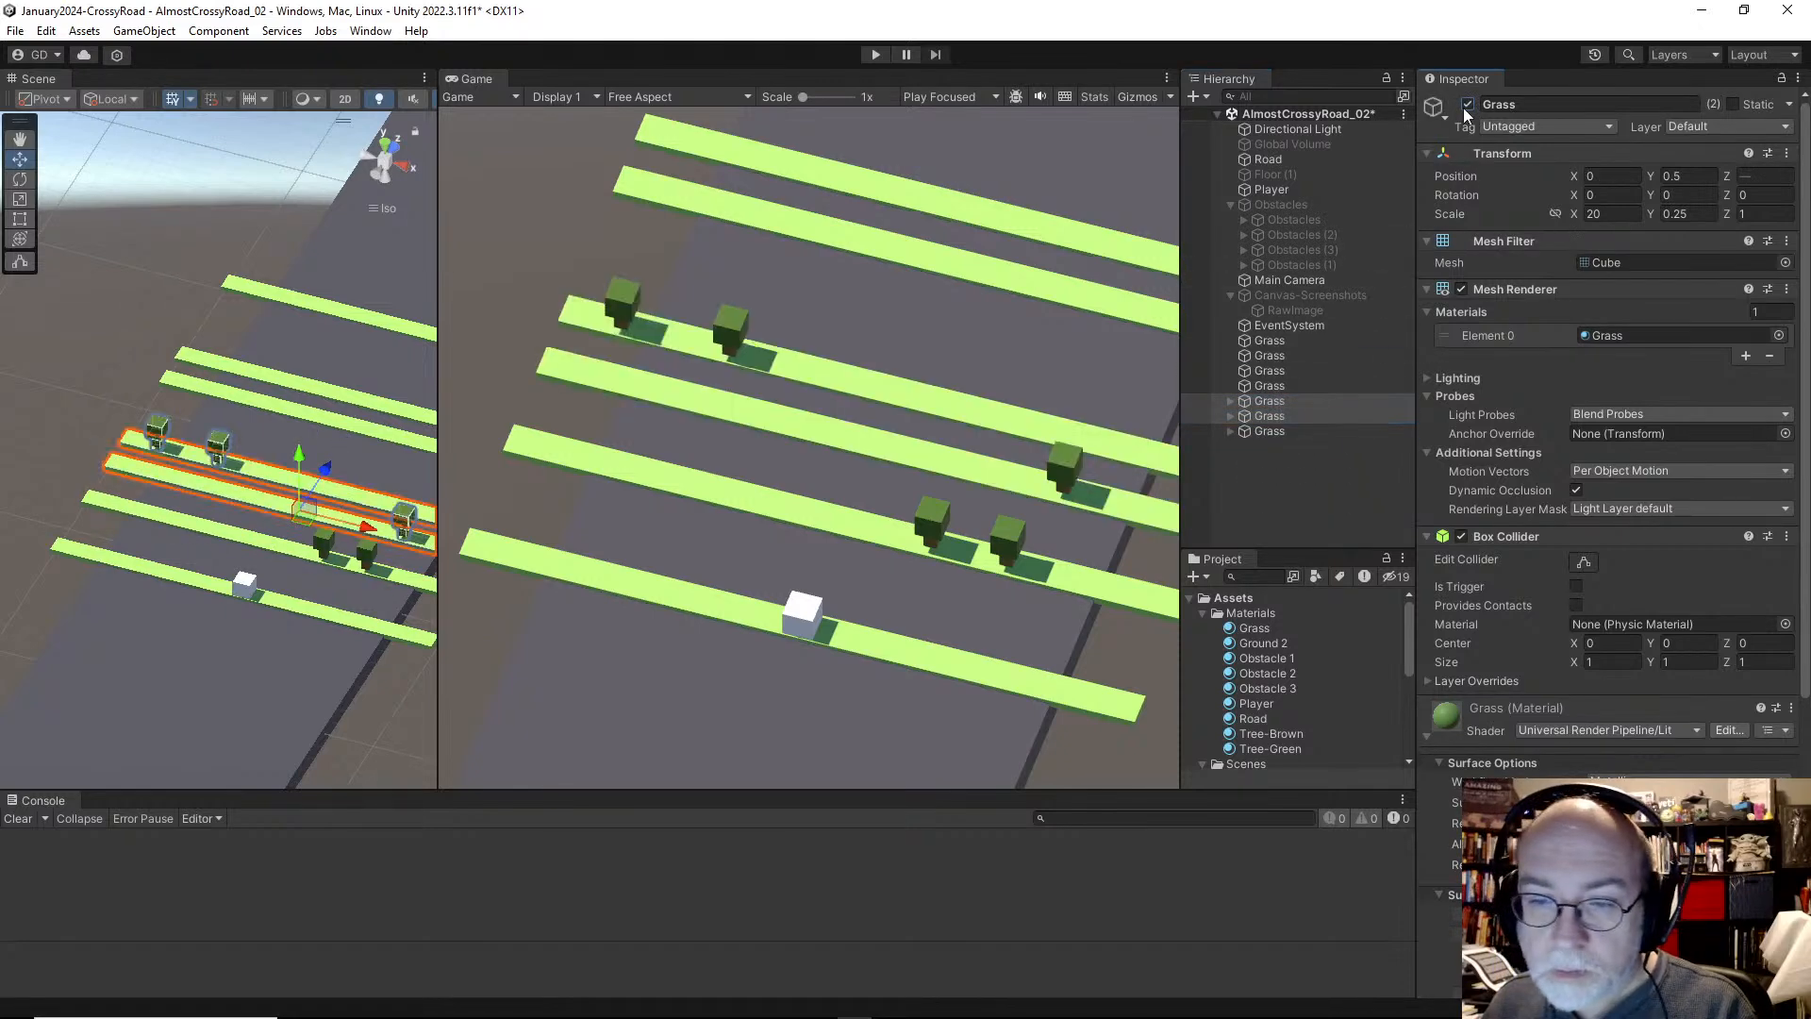
Step: Rename the three grass strips that contain trees as Grass_w_trees
{"action": "left_click", "coordinate": [1285, 384]}
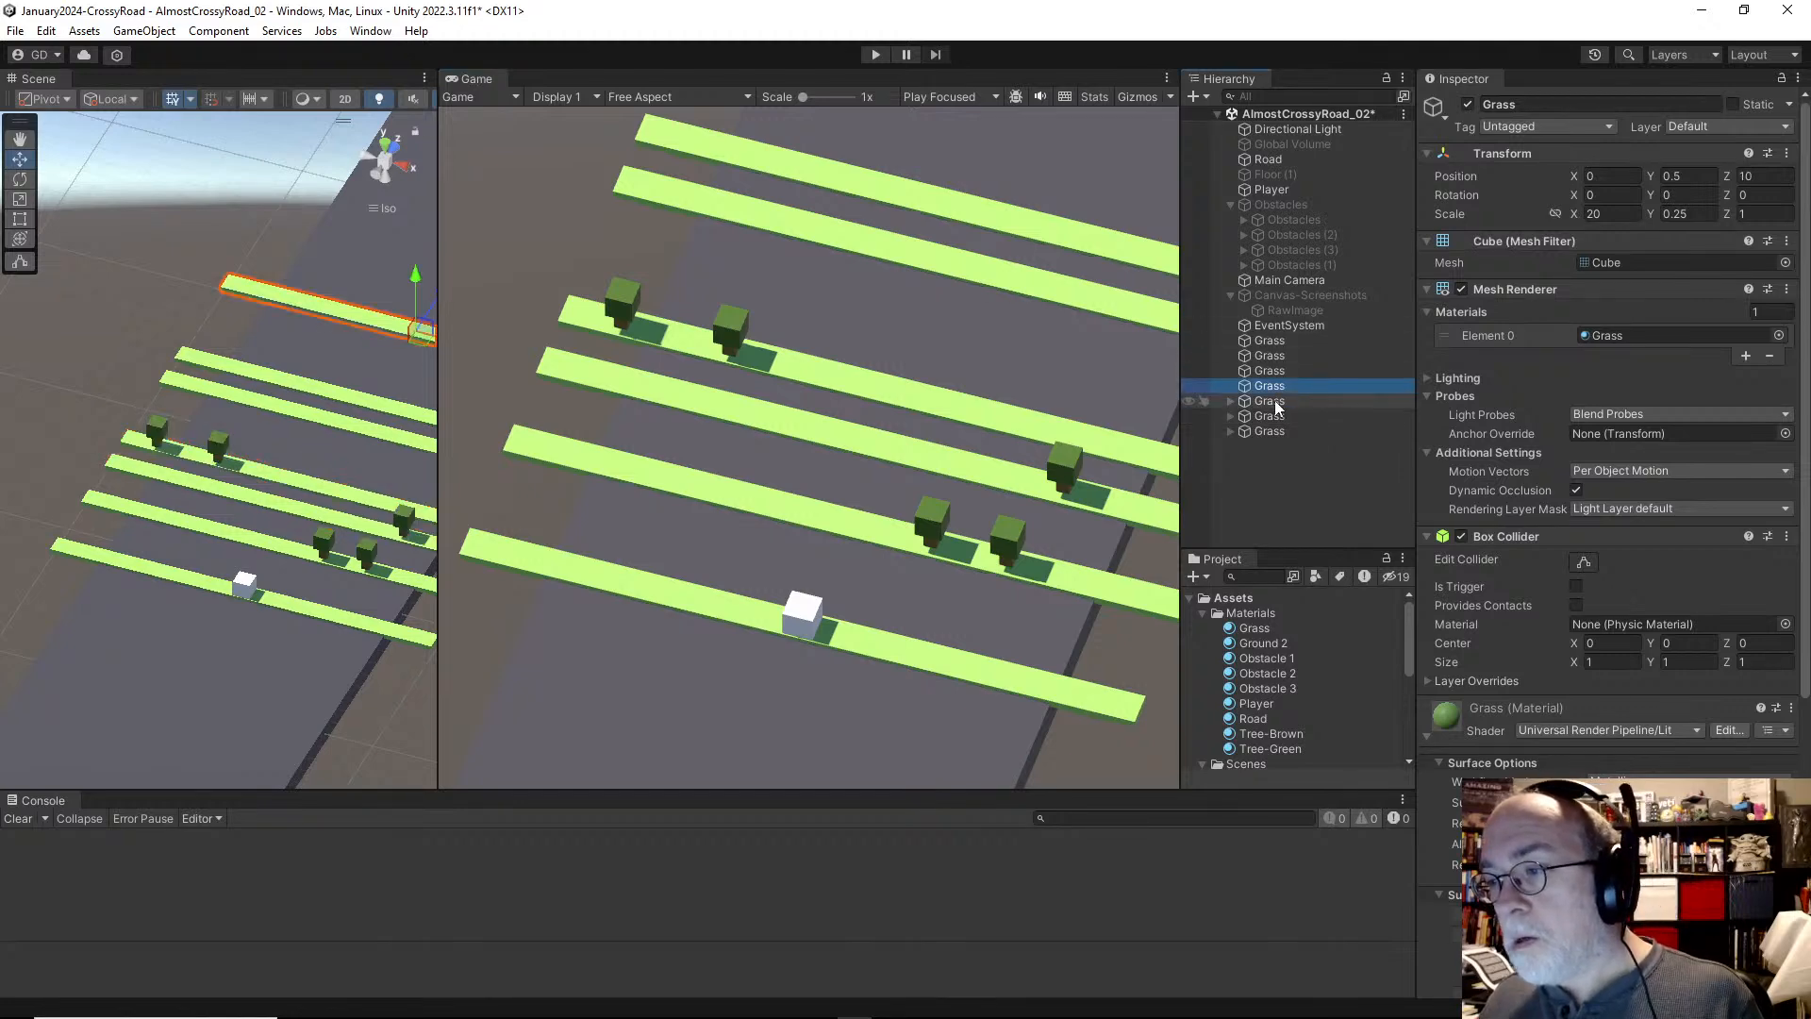
{"action": "left_click", "coordinate": [1275, 400]}
{"action": "left_click", "coordinate": [1555, 104]}
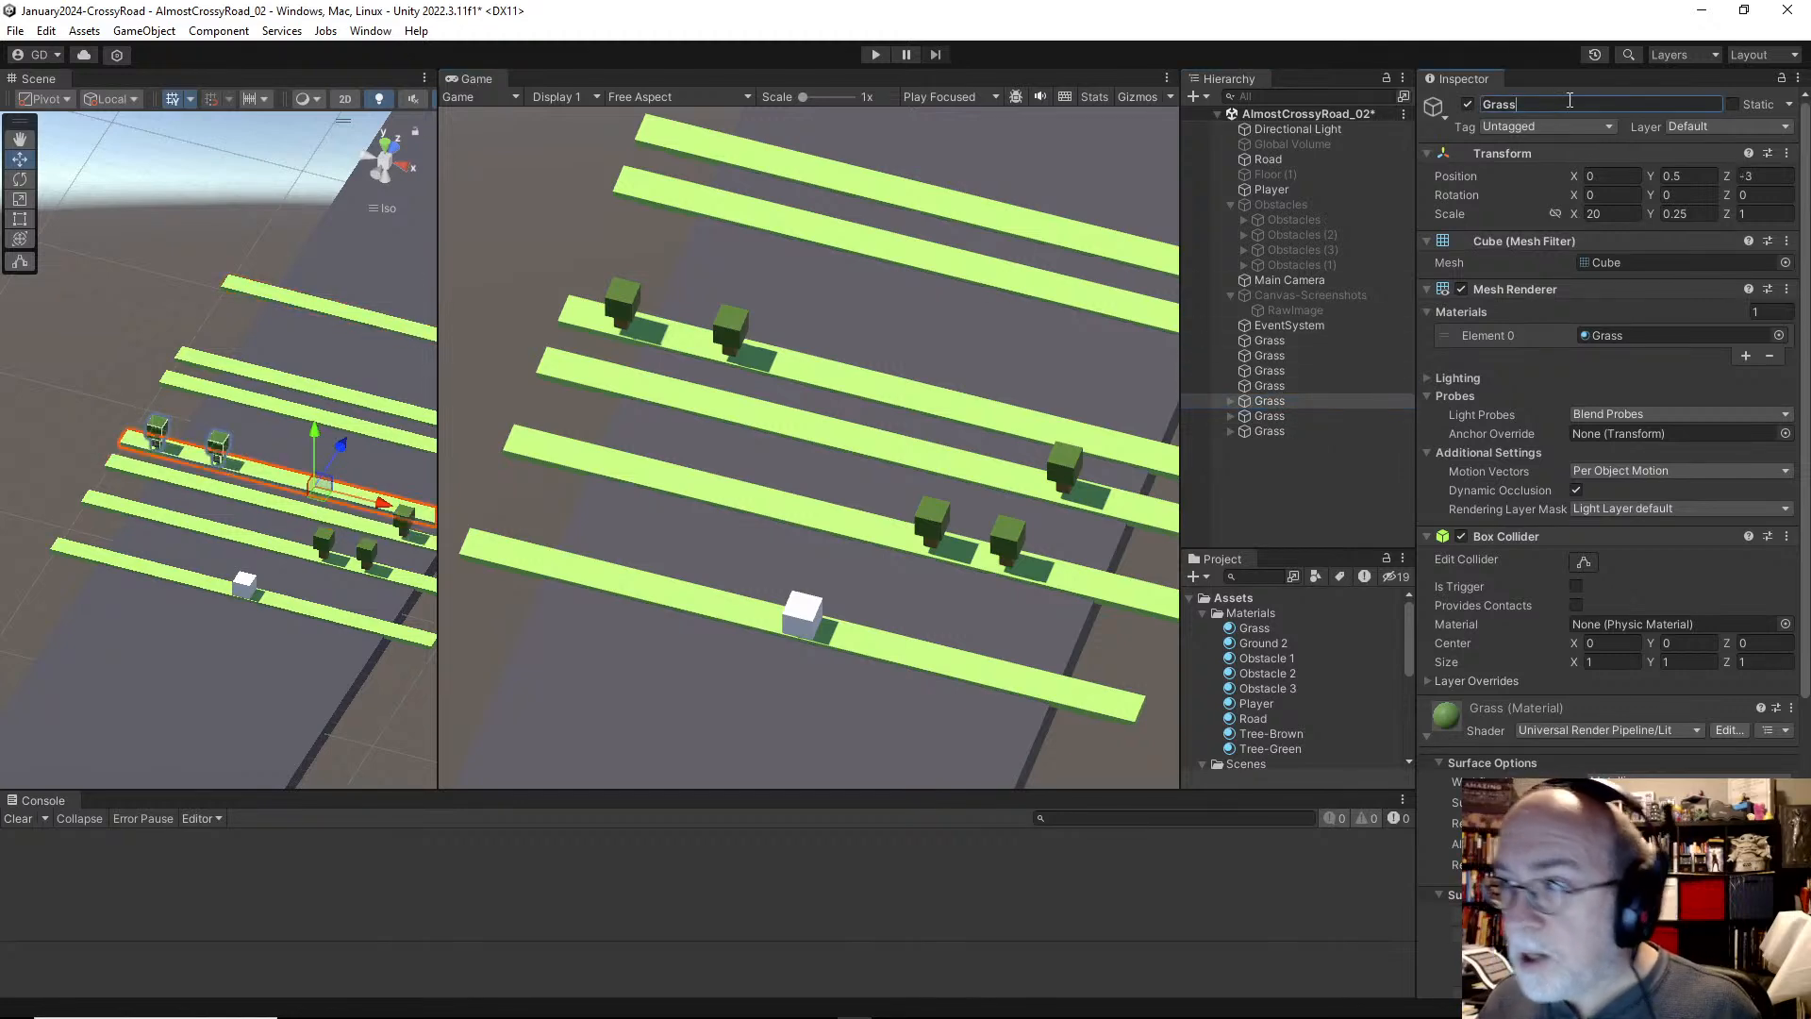
{"action": "left_click", "coordinate": [1270, 433], "text": "shift"}
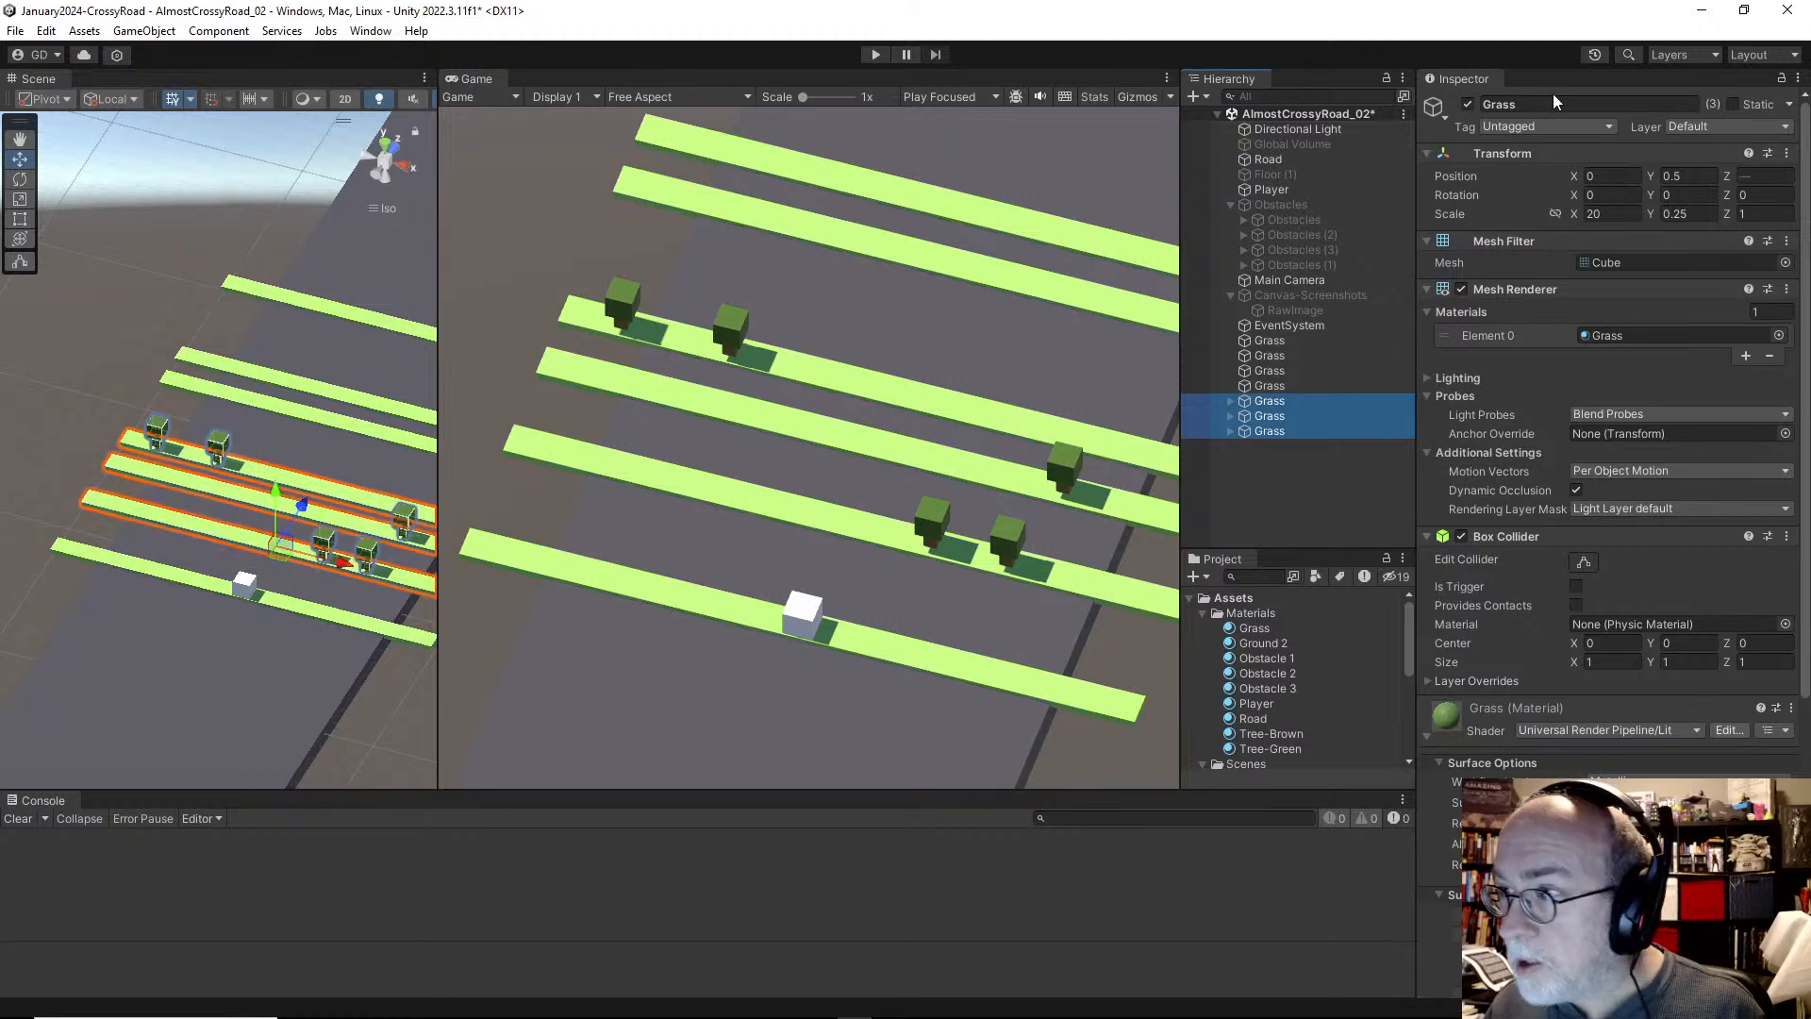
{"action": "left_click", "coordinate": [1596, 102]}
{"action": "left_click", "coordinate": [1596, 102]}
{"action": "type", "text": "_w"}
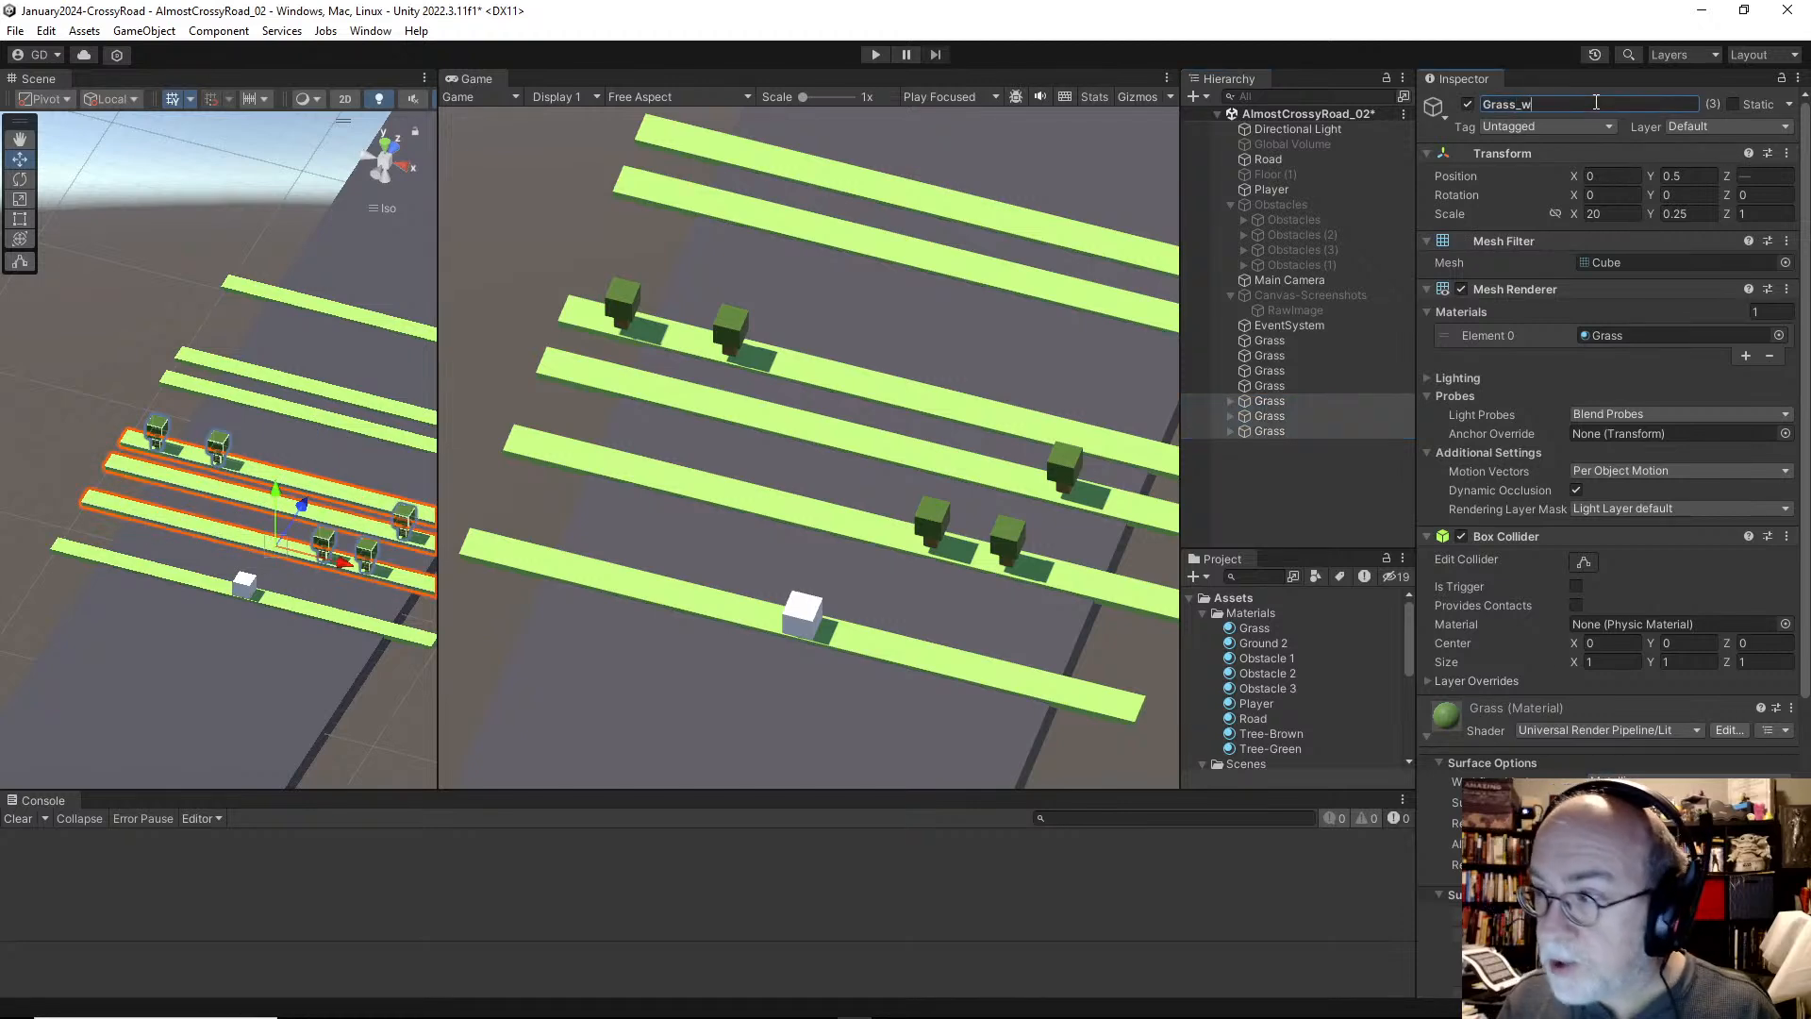
{"action": "type", "text": "_trees"}
{"action": "key", "text": "Return"}
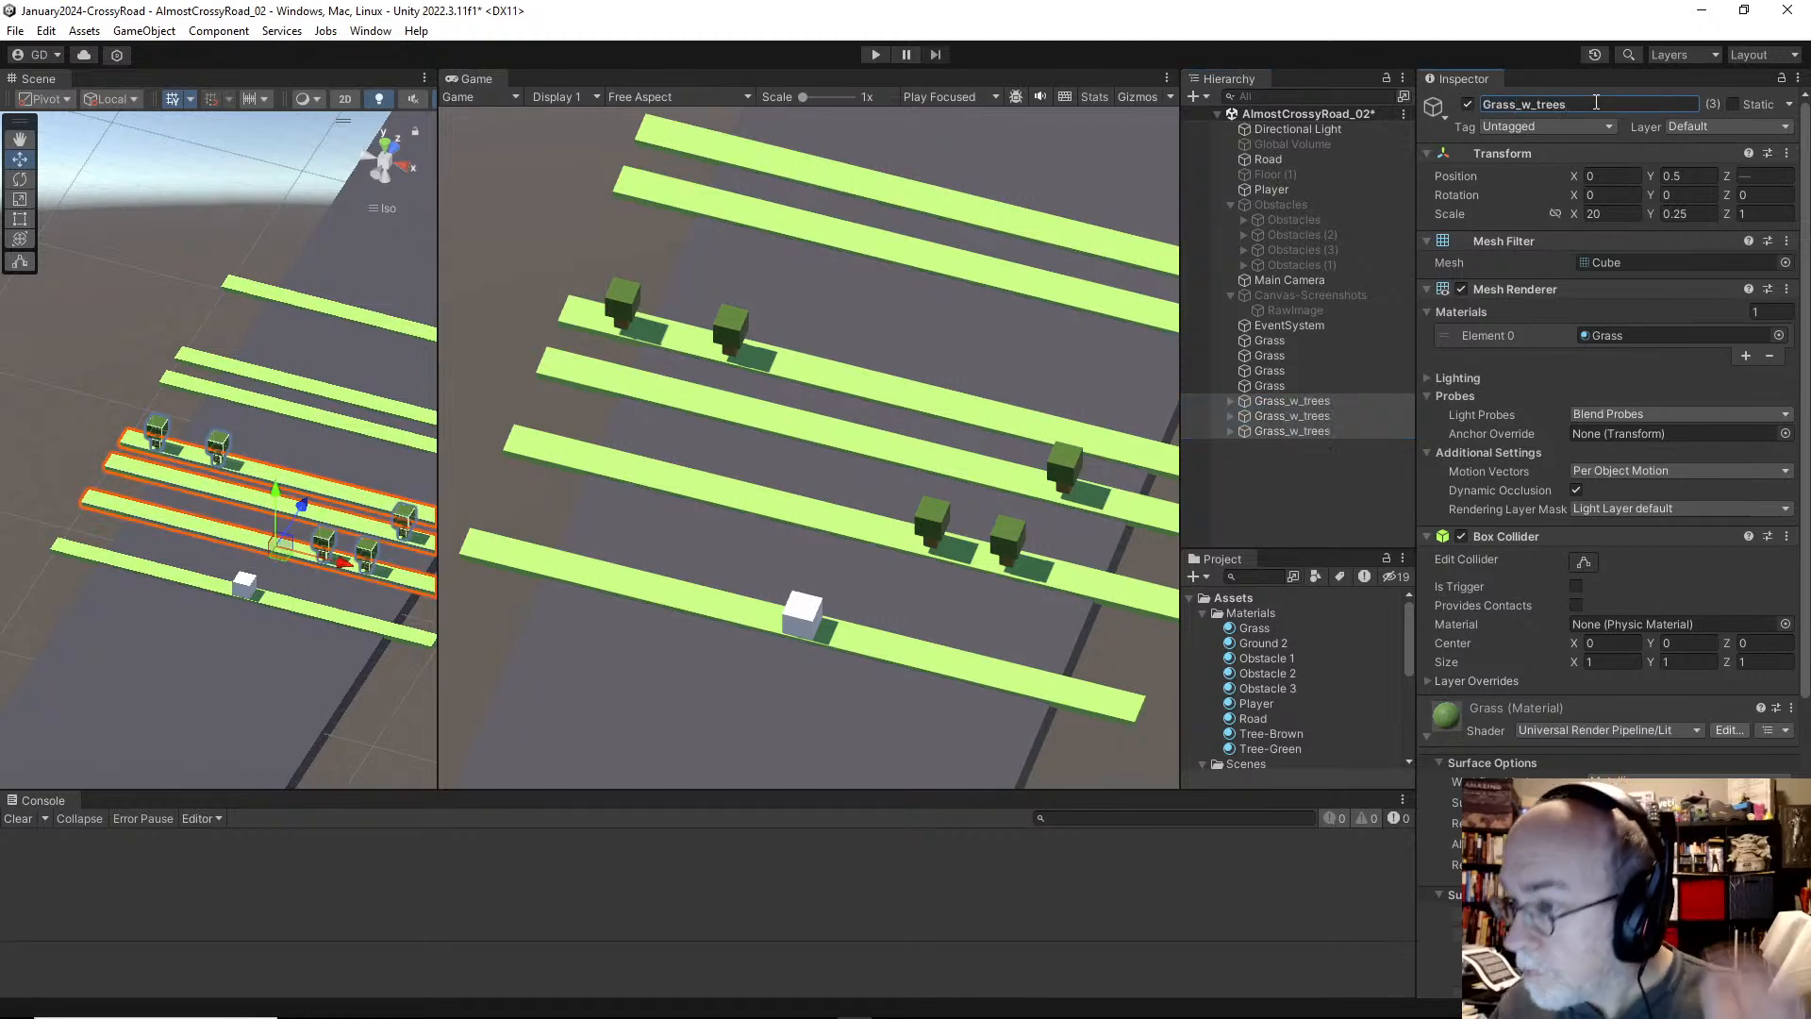
Step: Examine the tree objects nested under the Grass_w_trees strips in the hierarchy
{"action": "left_click", "coordinate": [1337, 400]}
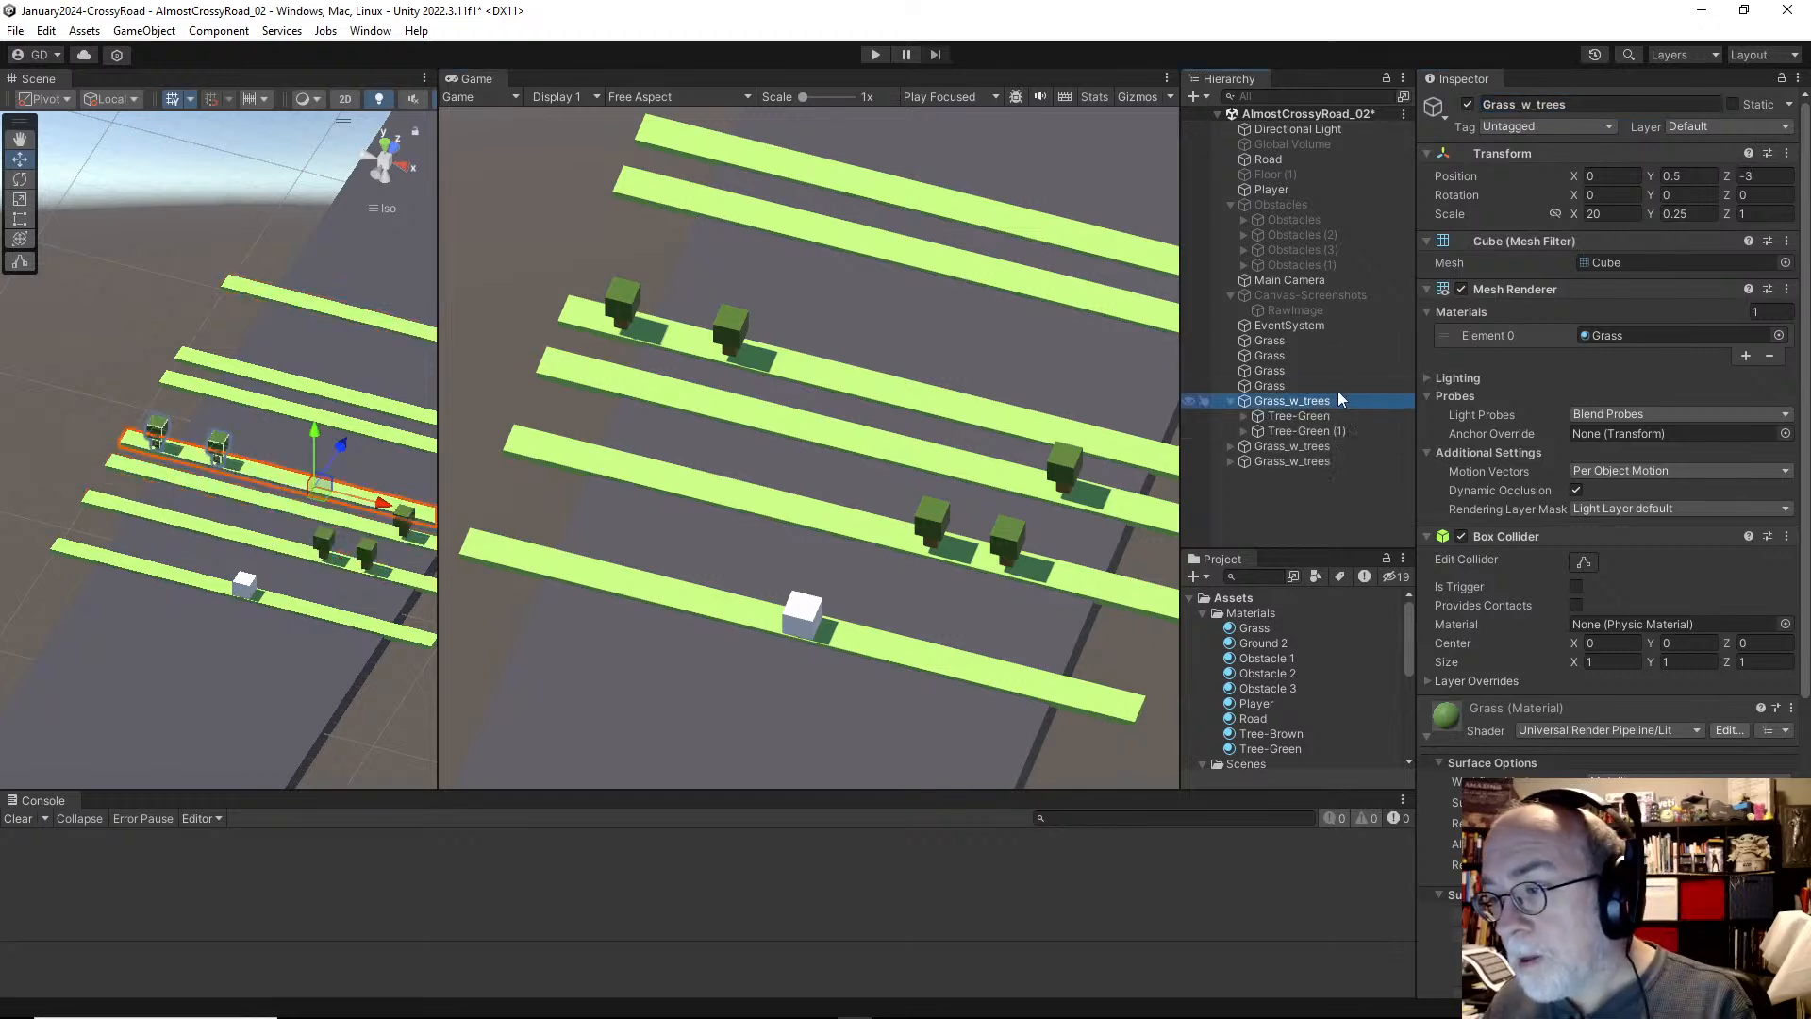
{"action": "key", "text": "Down"}
{"action": "key", "text": "Up"}
{"action": "key", "text": "Left"}
{"action": "key", "text": "Down"}
{"action": "key", "text": "Right"}
{"action": "key", "text": "Down"}
{"action": "key", "text": "Right"}
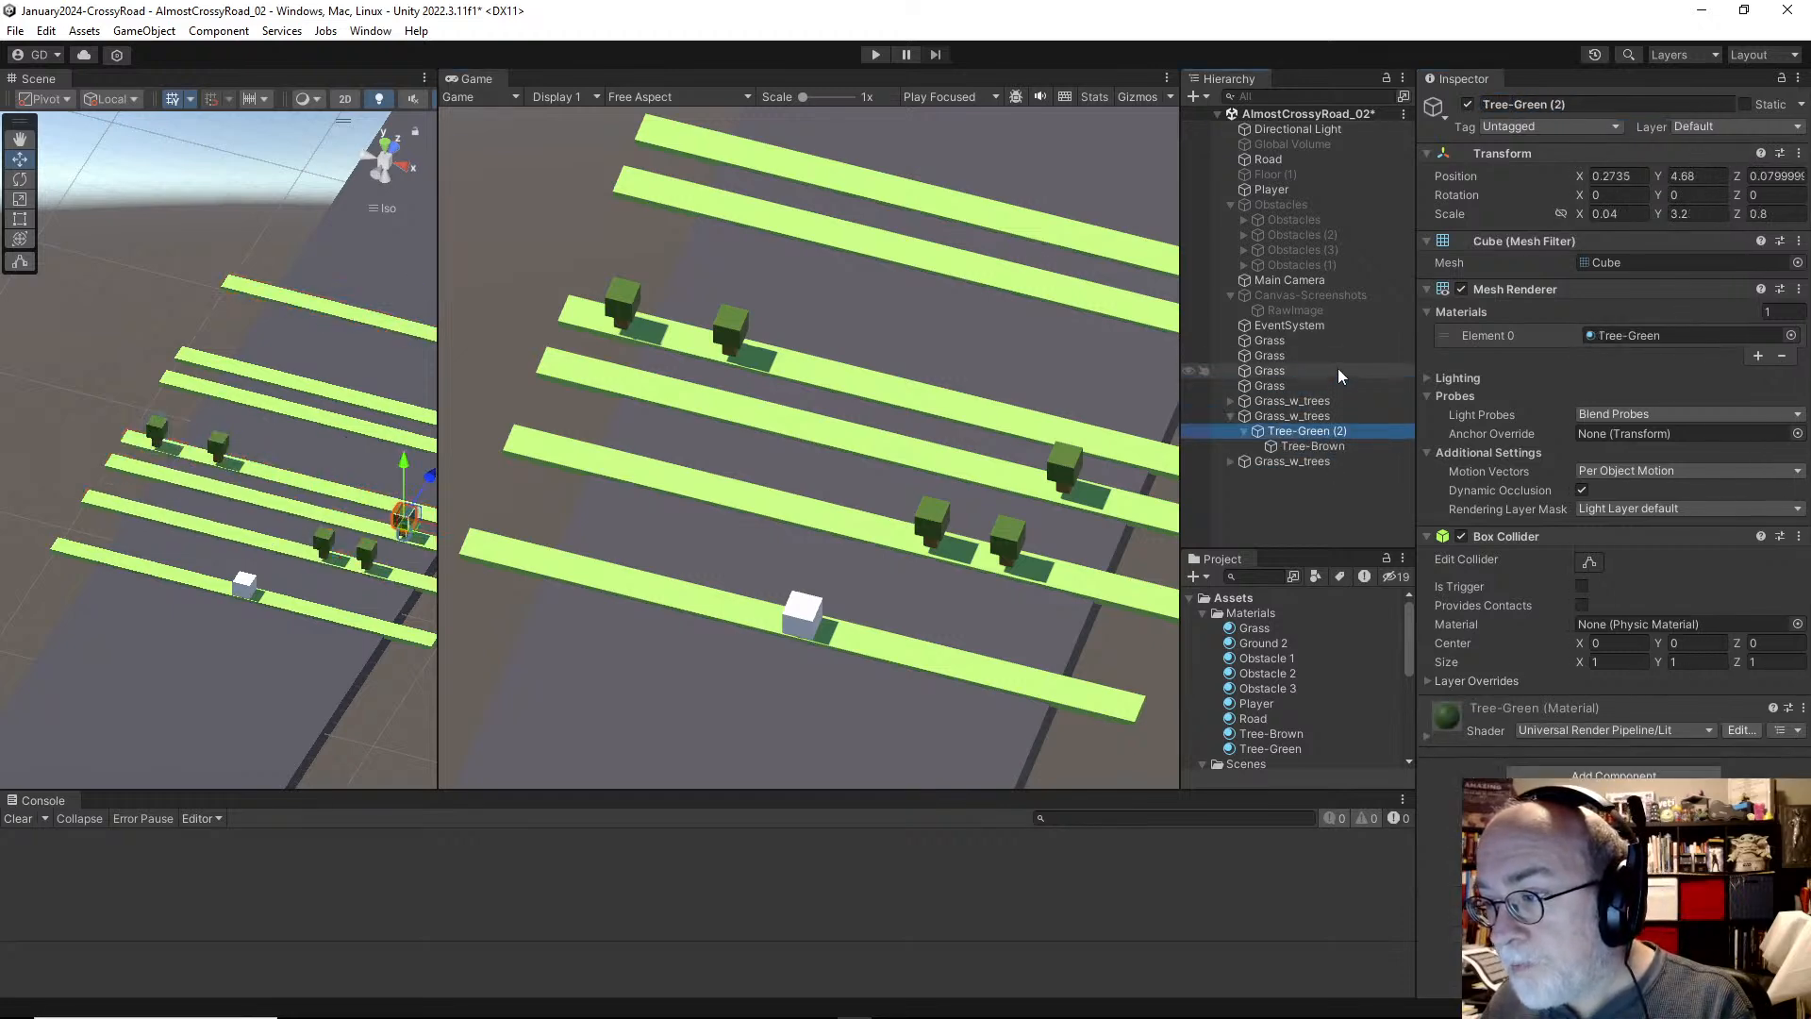
{"action": "key", "text": "Left"}
{"action": "key", "text": "Left"}
{"action": "key", "text": "Left"}
{"action": "key", "text": "Down"}
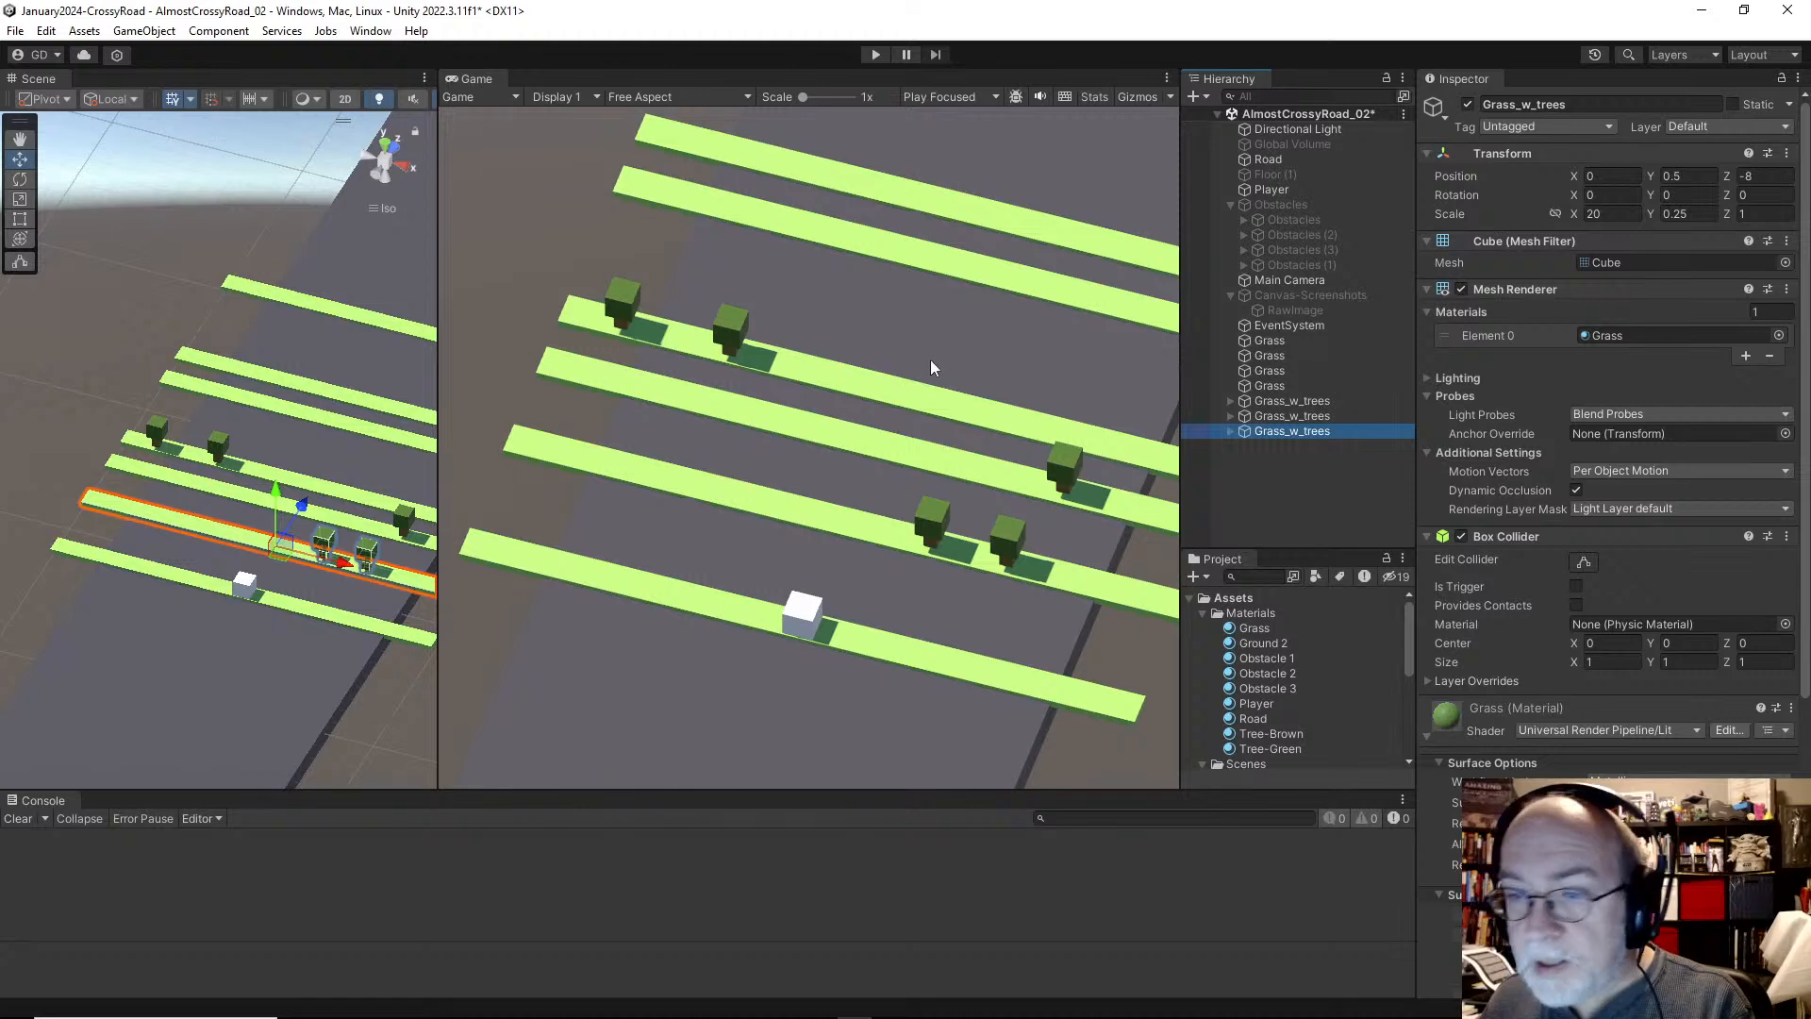
Step: Temporarily enable the Canvas-Screenshots overlay to compare the placed trees with the reference screenshot, and disable it again
{"action": "left_click", "coordinate": [1302, 296]}
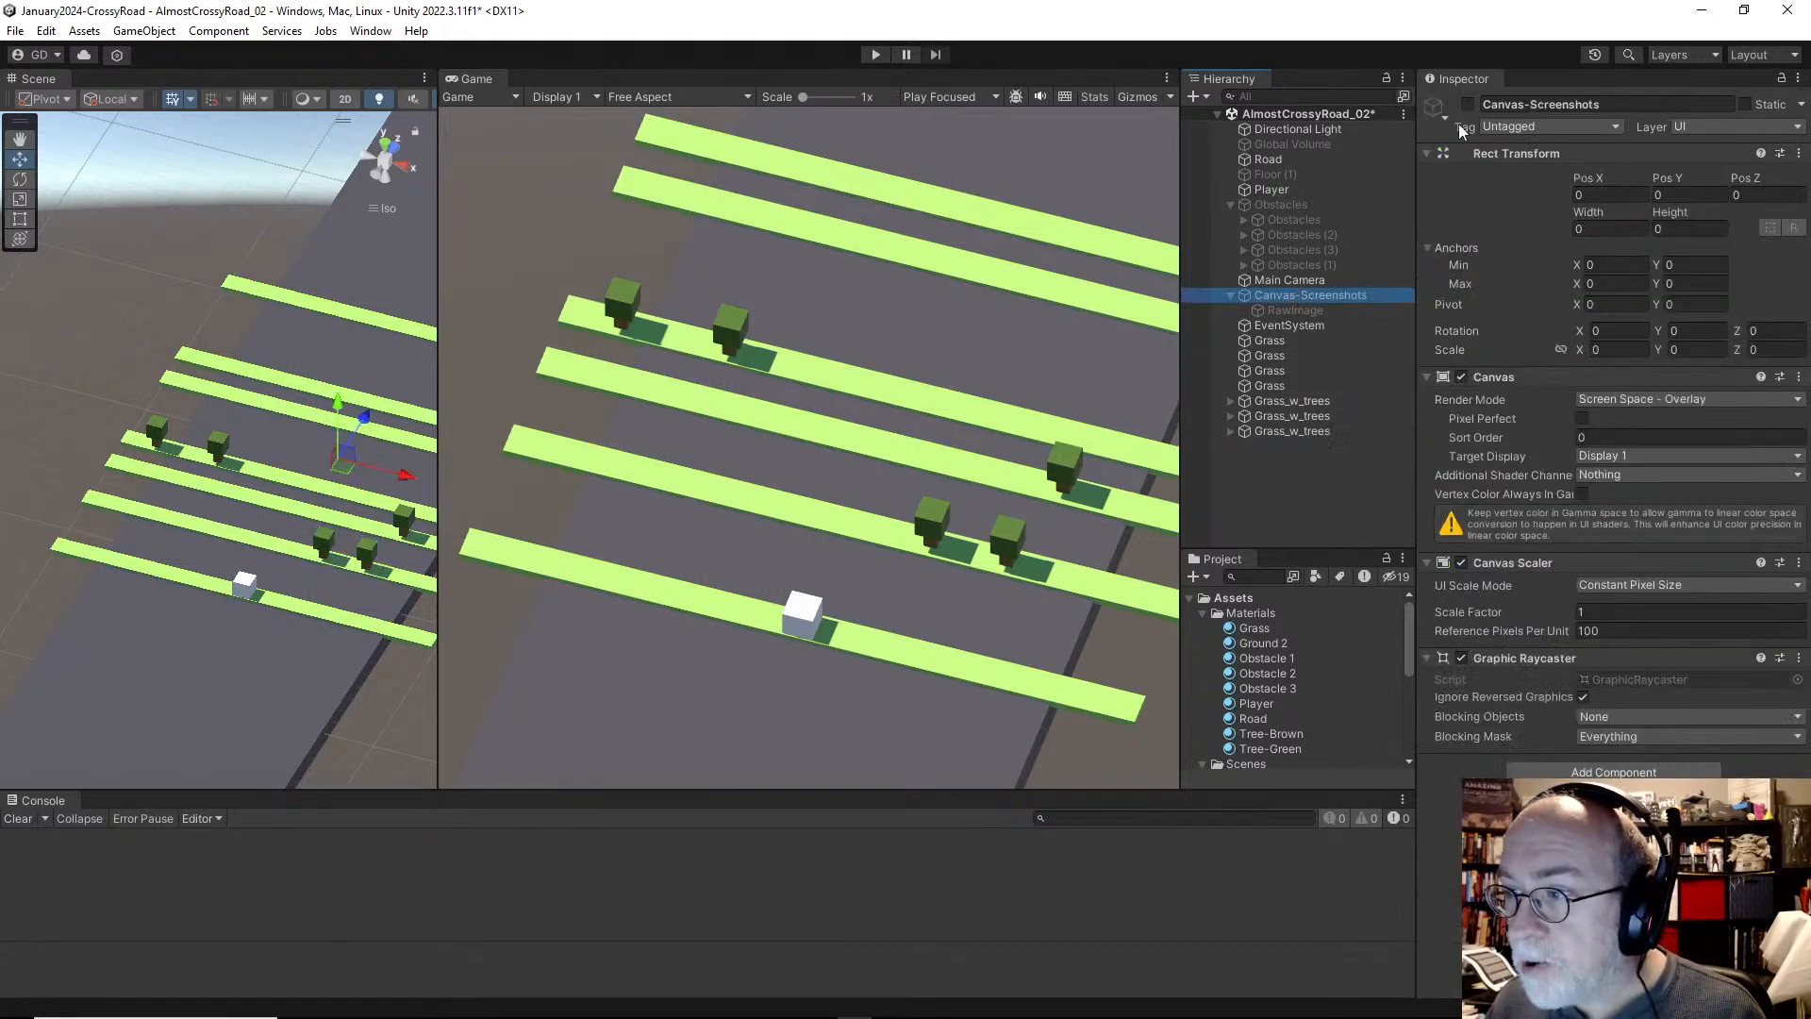
{"action": "left_click", "coordinate": [1469, 104]}
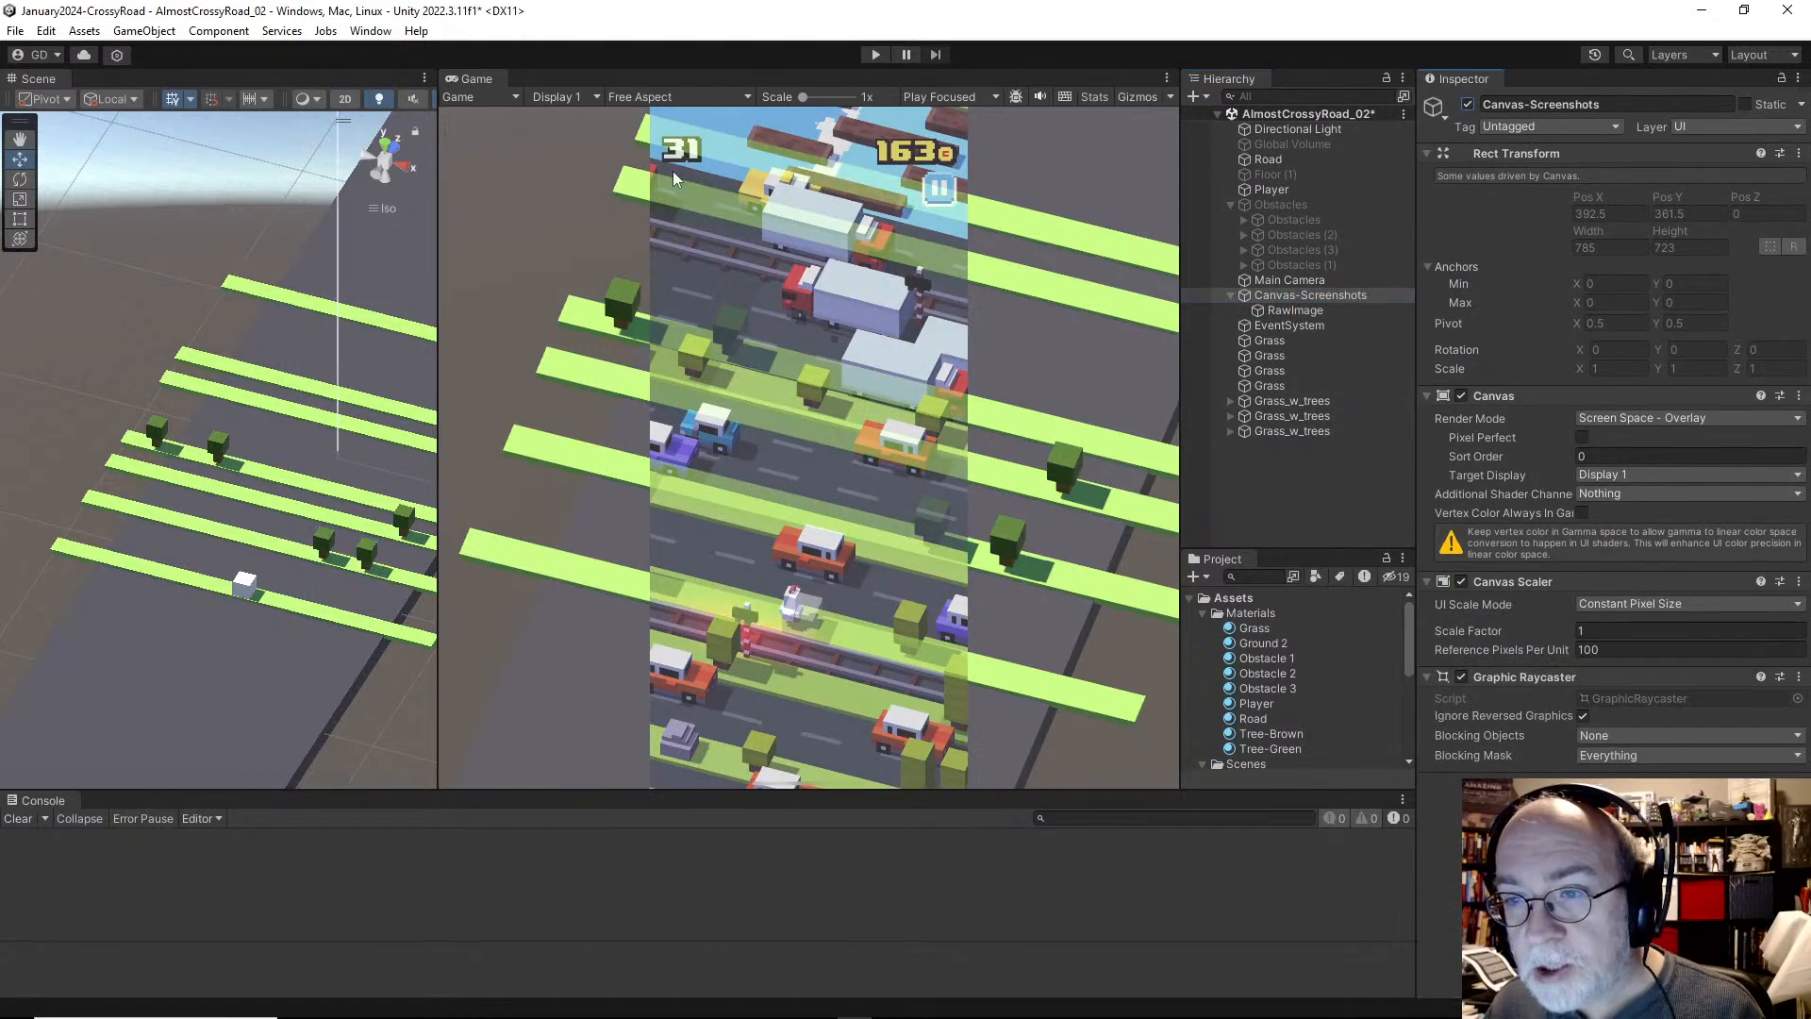
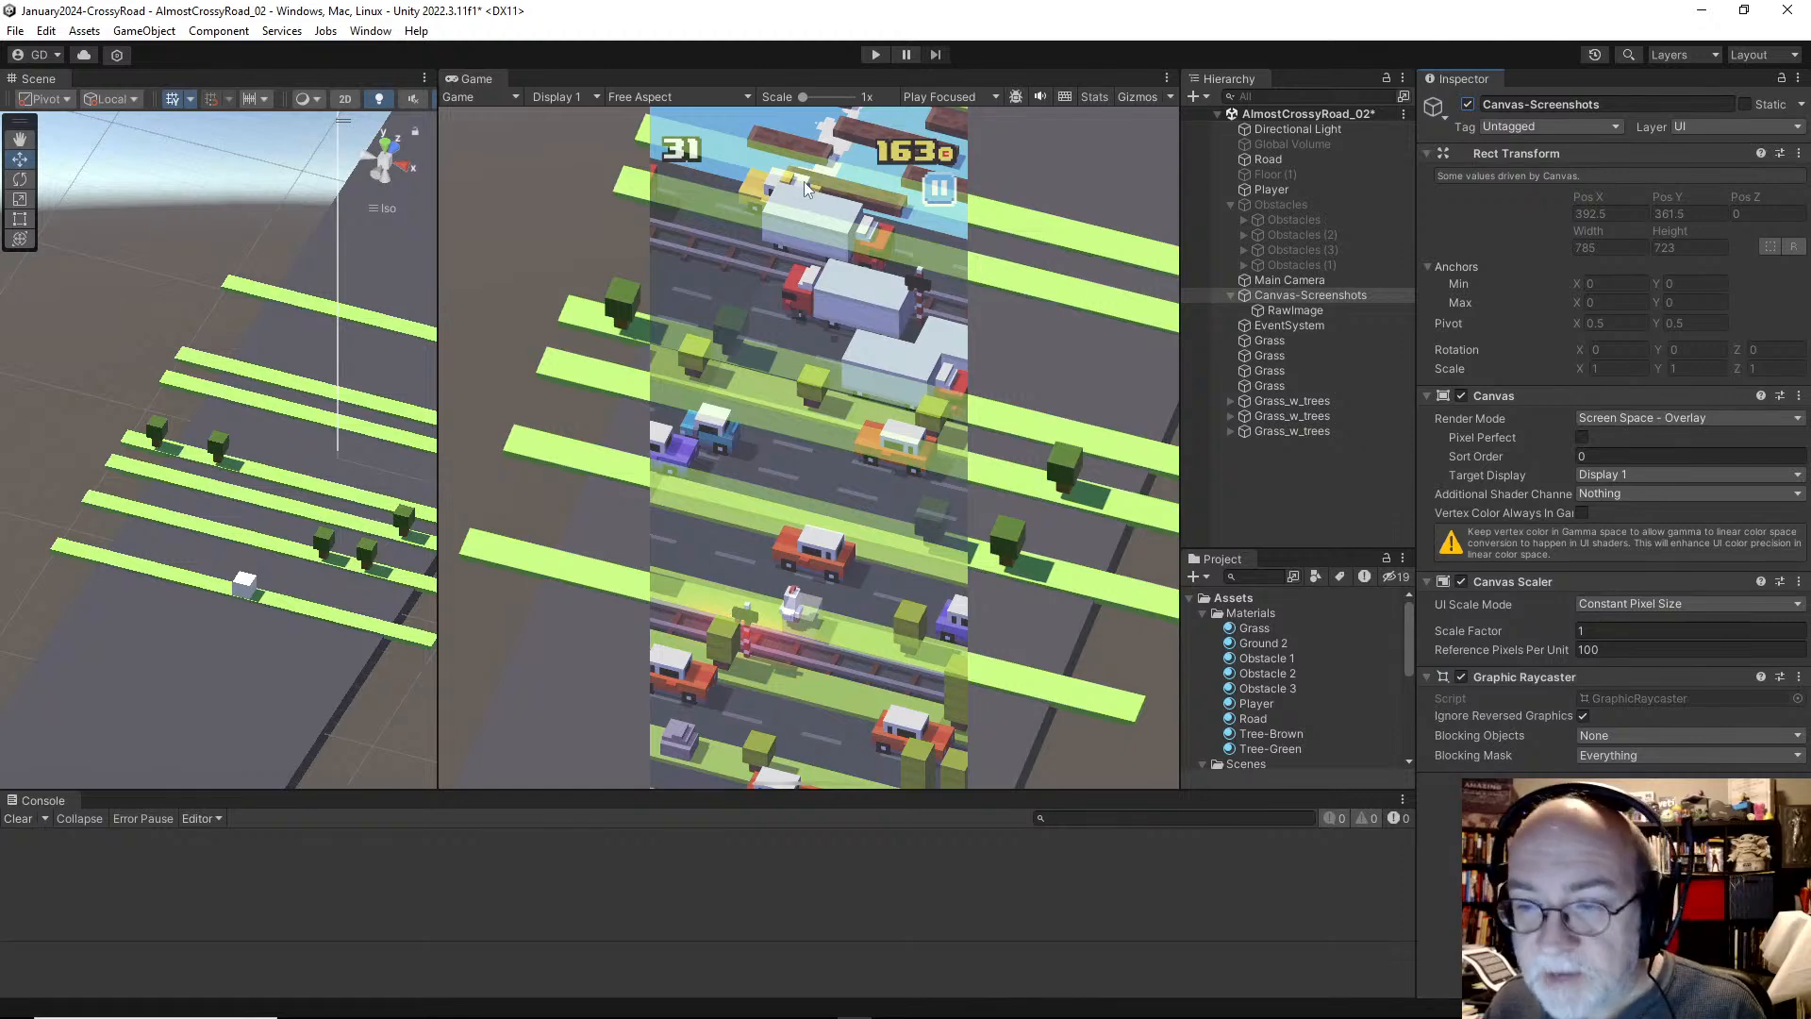
{"action": "left_click", "coordinate": [1467, 104]}
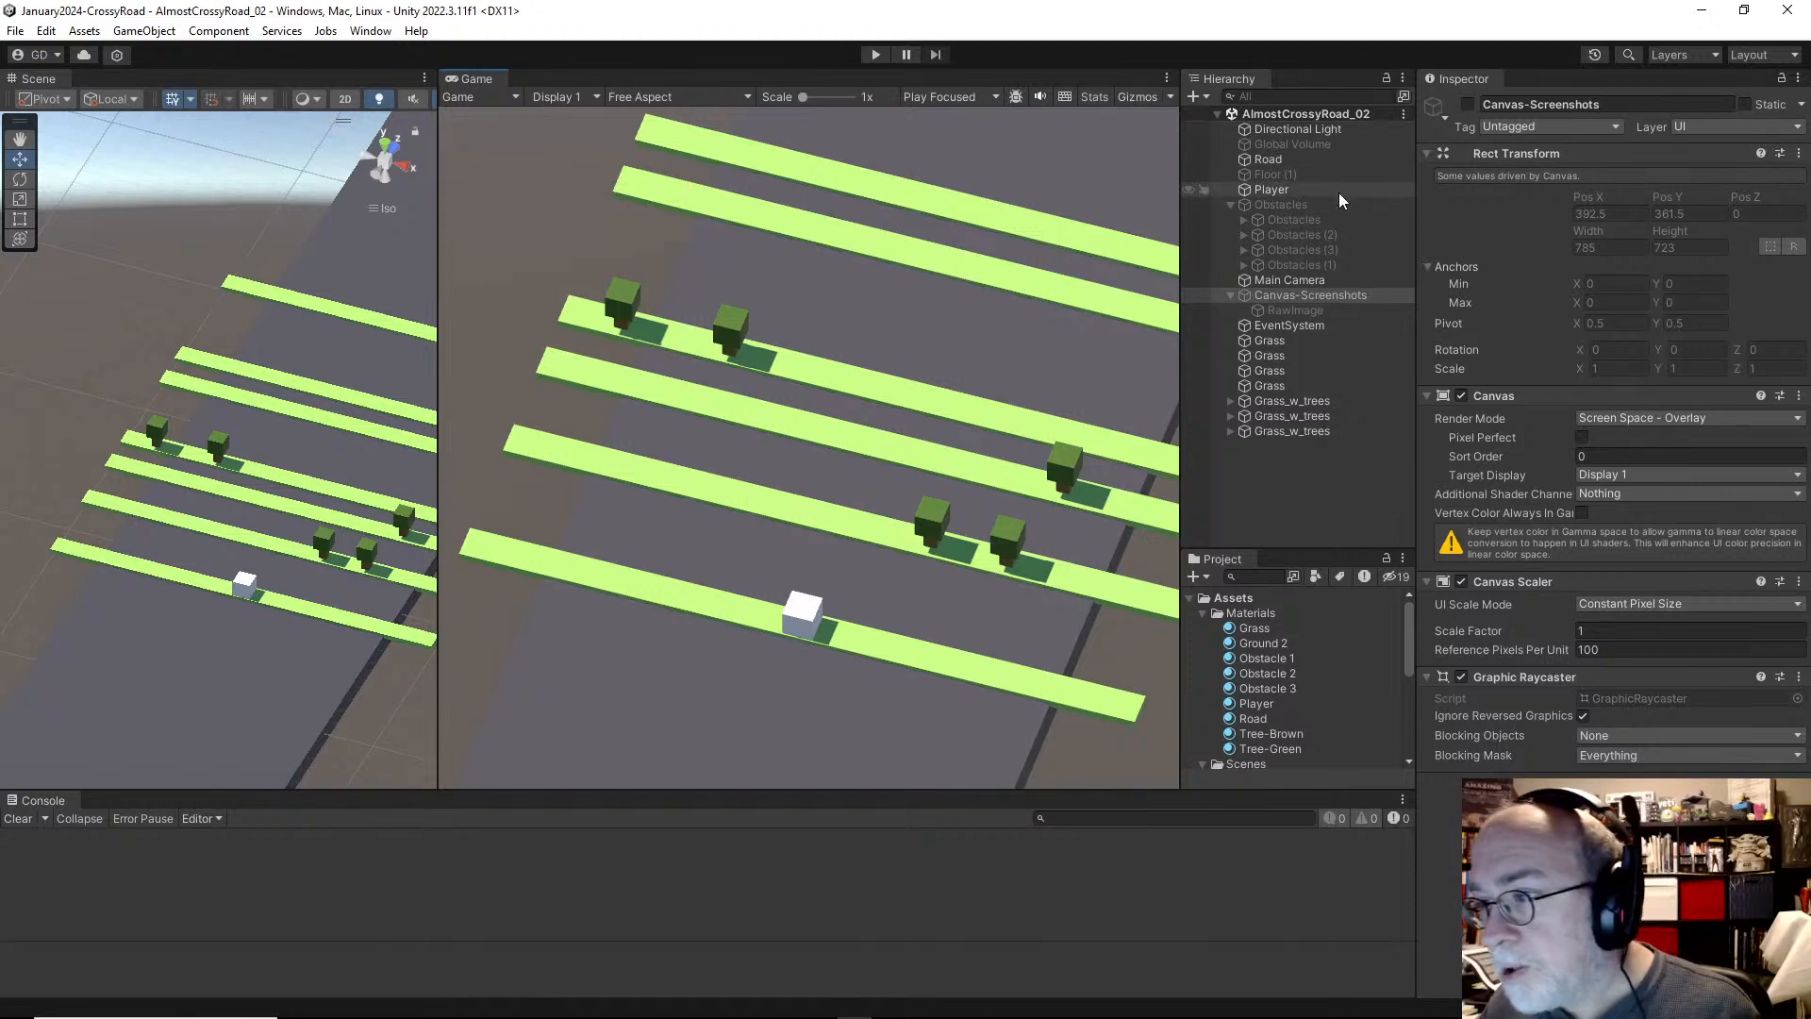
Step: Activate the top-level Obstacles group with its four child obstacle sets
{"action": "left_click", "coordinate": [1270, 190]}
{"action": "left_click", "coordinate": [1281, 205]}
{"action": "left_click", "coordinate": [1468, 104]}
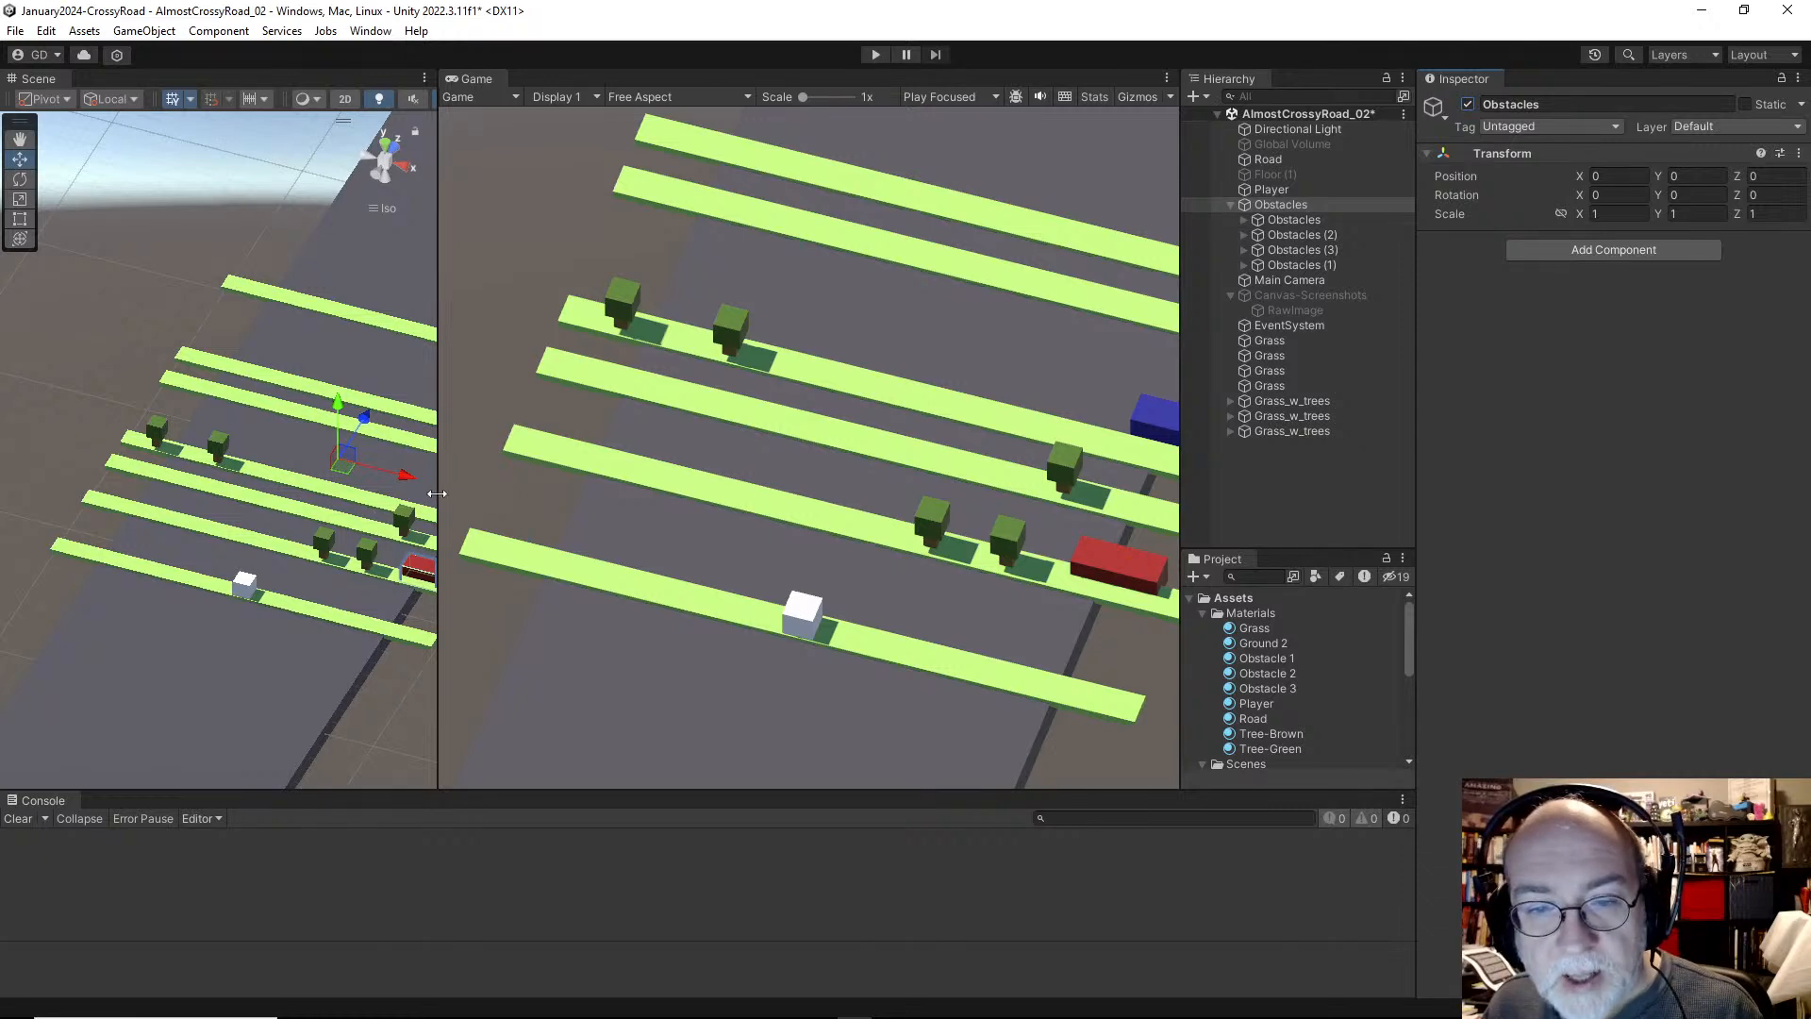
Step: Widen the Scene view and switch it to the top orientation so the obstacle rows show from straight above
{"action": "left_click_drag", "start_coordinate": [437, 493], "coordinate": [618, 494]}
{"action": "scroll", "coordinate": [307, 548], "scroll_direction": "down", "scroll_amount": 3}
{"action": "left_click_drag", "start_coordinate": [308, 547], "coordinate": [533, 335], "text": "alt"}
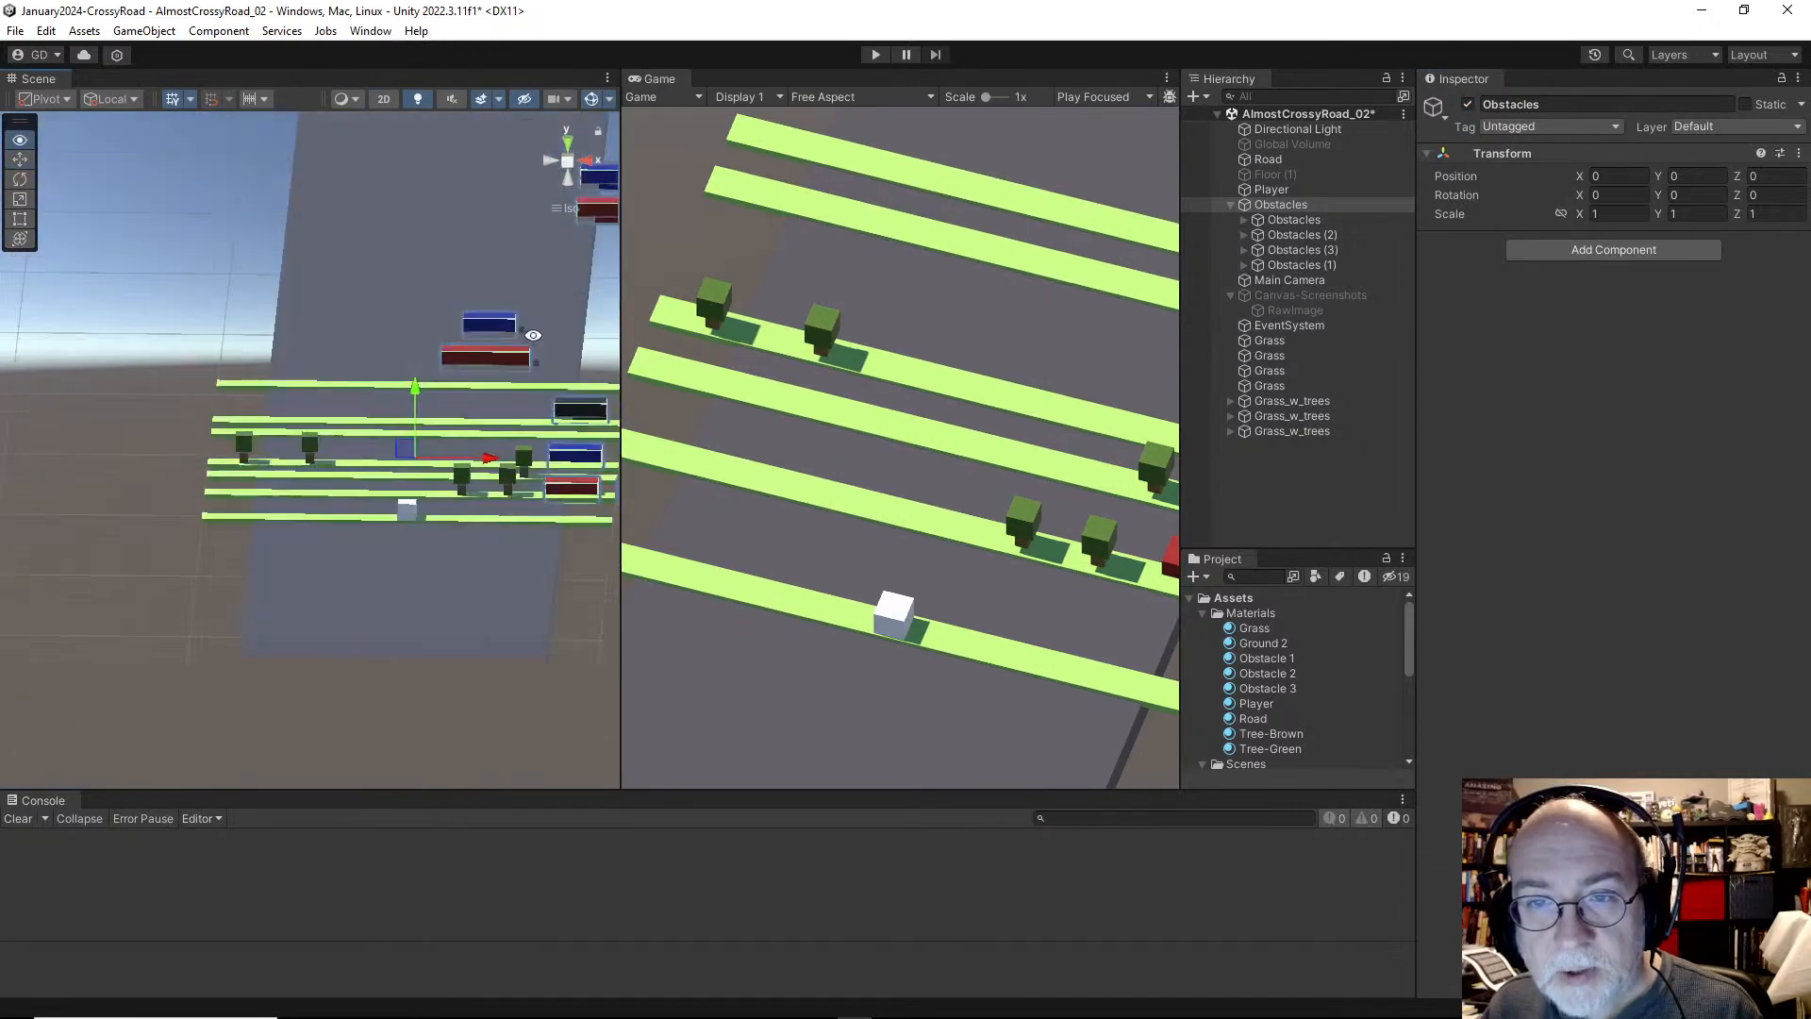
{"action": "left_click", "coordinate": [567, 141]}
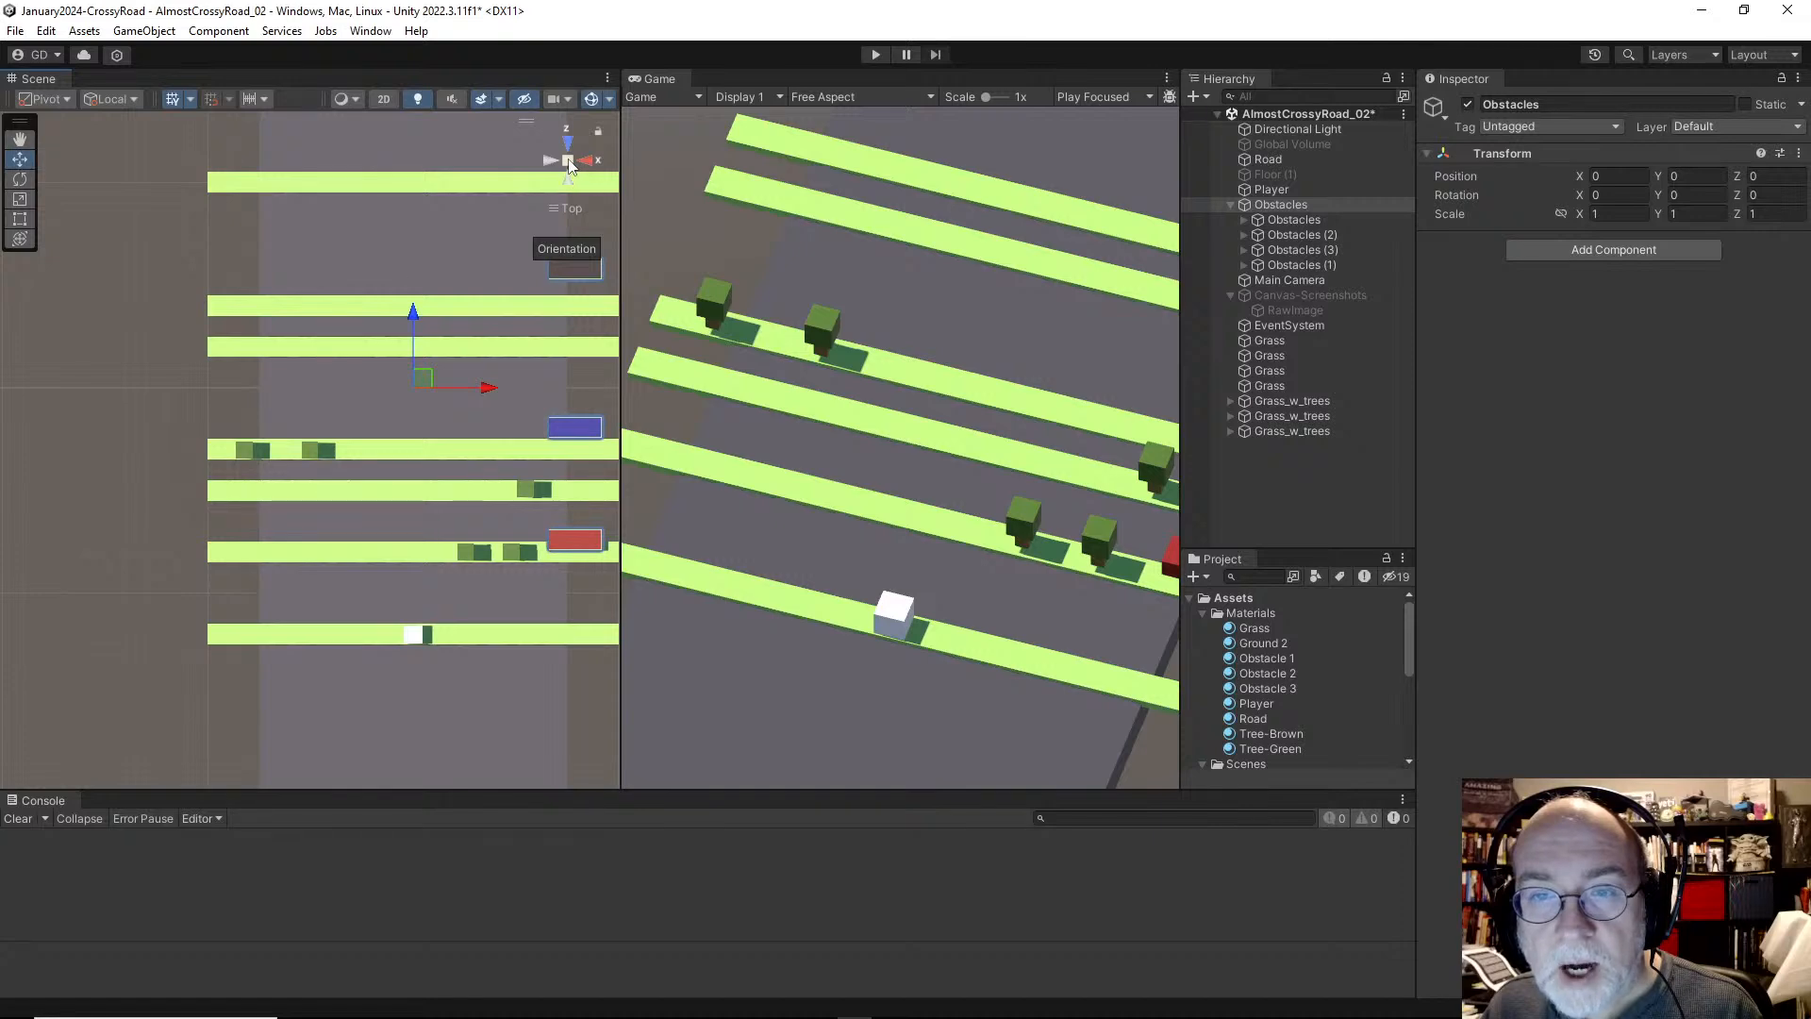
{"action": "left_click", "coordinate": [568, 161]}
{"action": "left_click", "coordinate": [568, 161]}
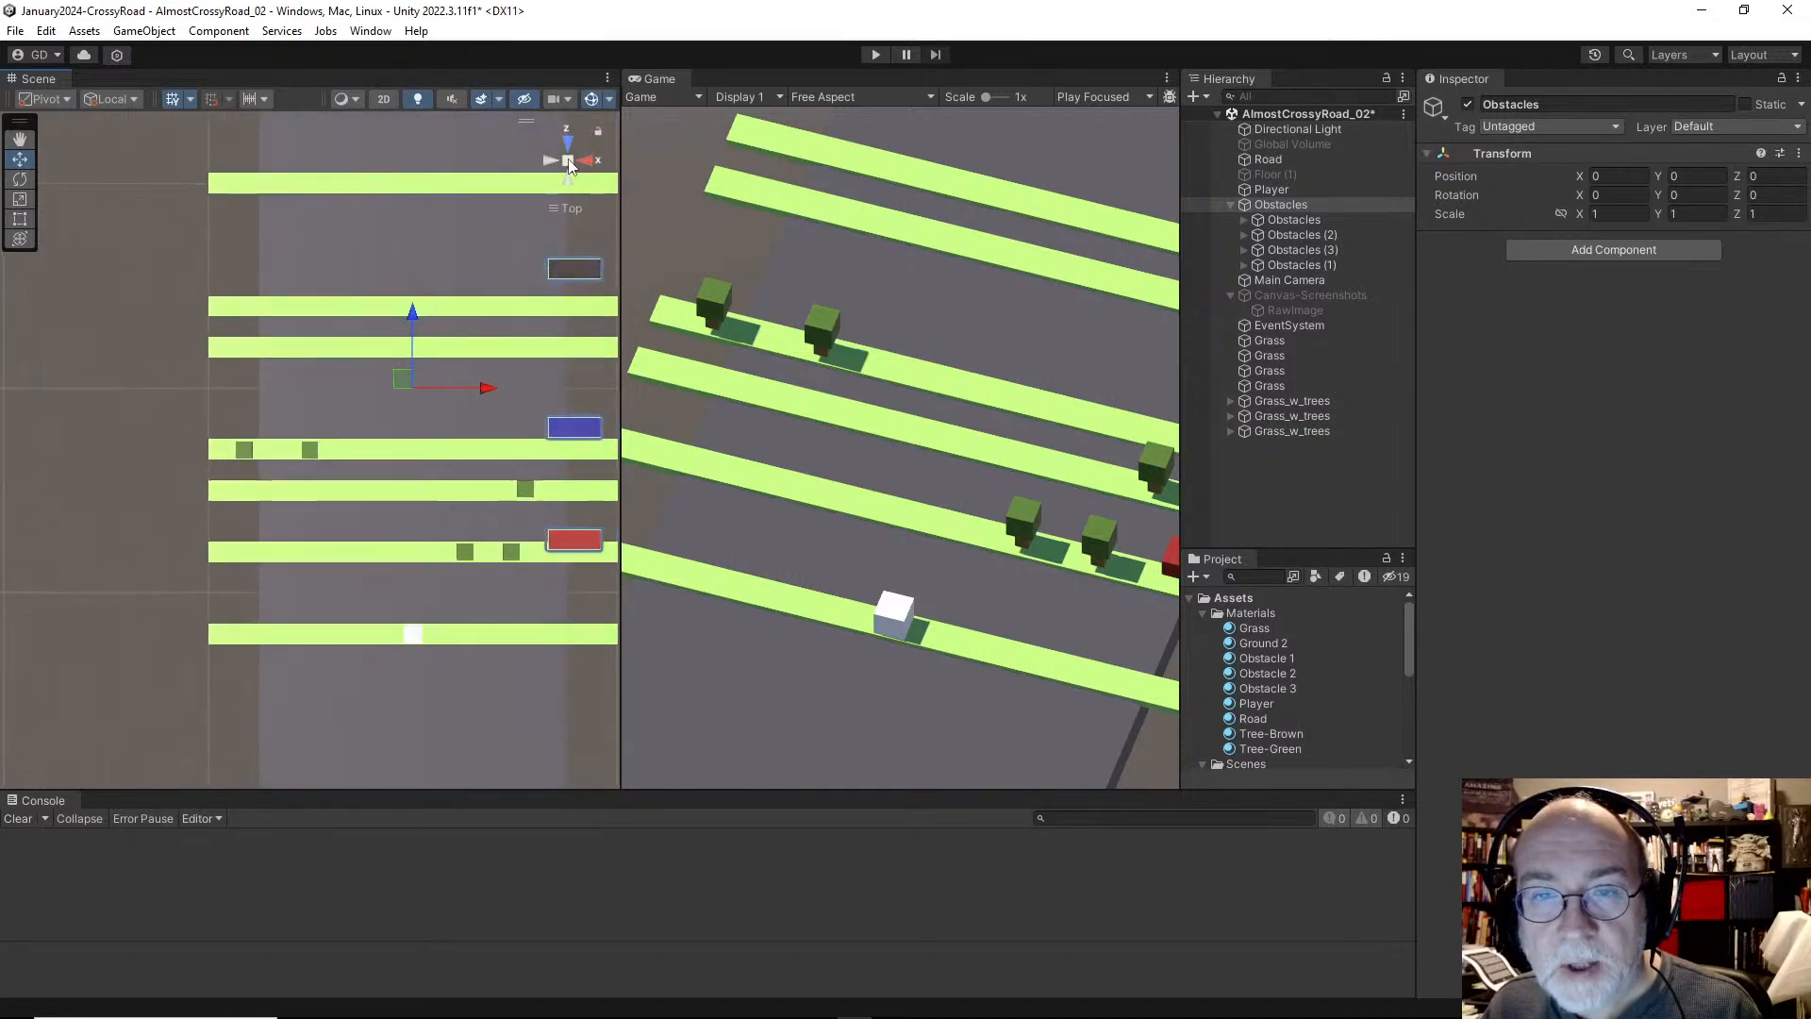
{"action": "middle_click_drag", "start_coordinate": [534, 369], "coordinate": [432, 281]}
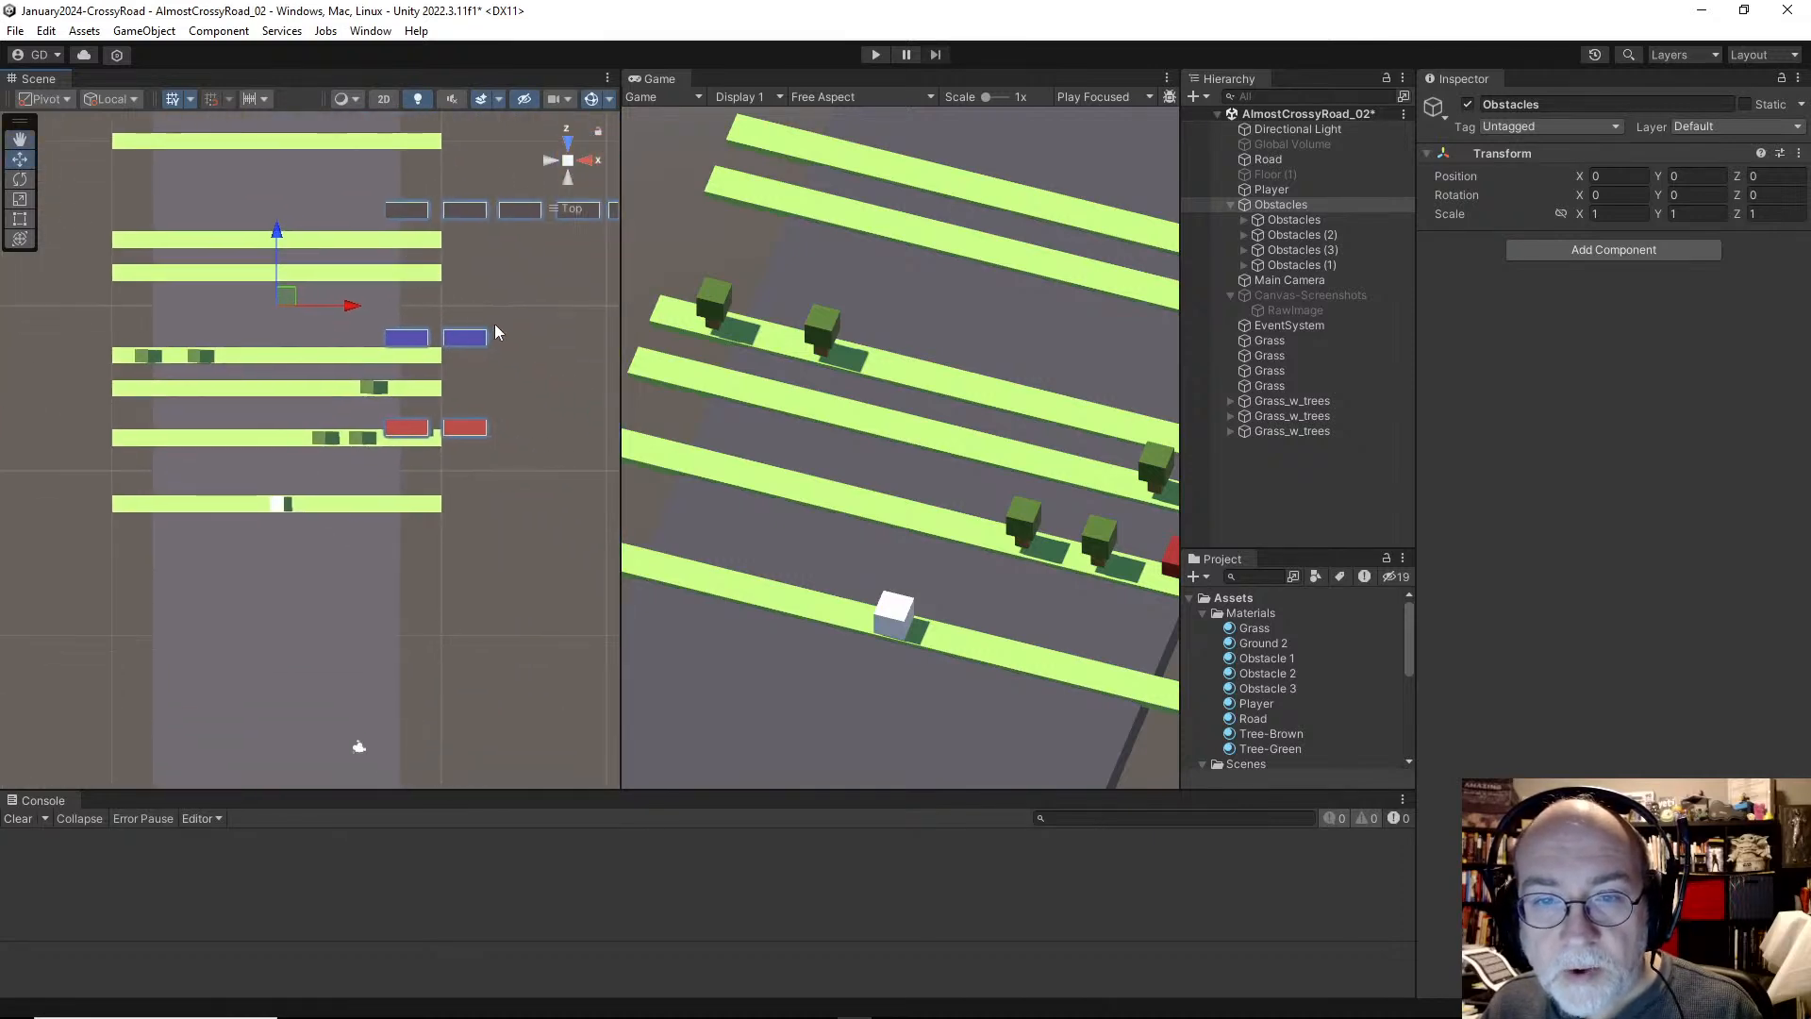
Step: Move the four child obstacle sets out of the parent Obstacles object to the scene's root level
{"action": "left_click", "coordinate": [1326, 224]}
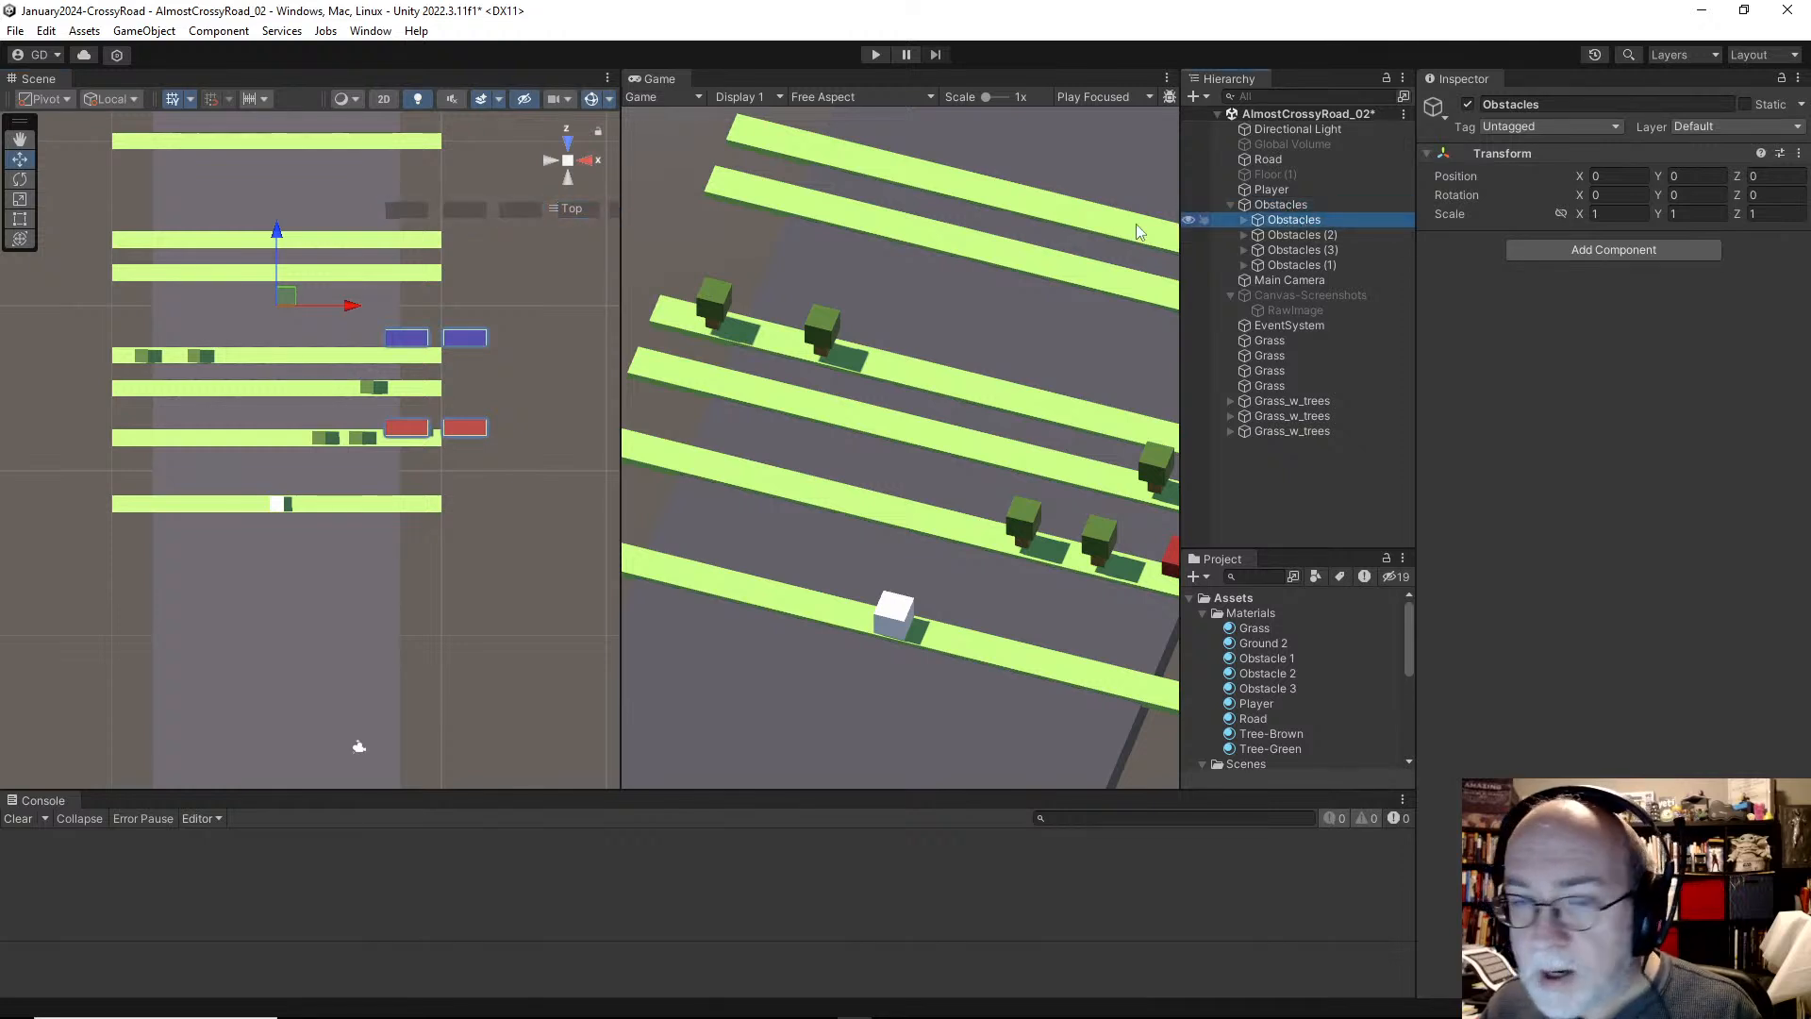
{"action": "key", "text": "f"}
{"action": "scroll", "coordinate": [432, 370], "scroll_direction": "down", "scroll_amount": 12}
{"action": "middle_click_drag", "start_coordinate": [404, 439], "coordinate": [581, 408]}
{"action": "left_click", "coordinate": [1293, 265], "text": "shift"}
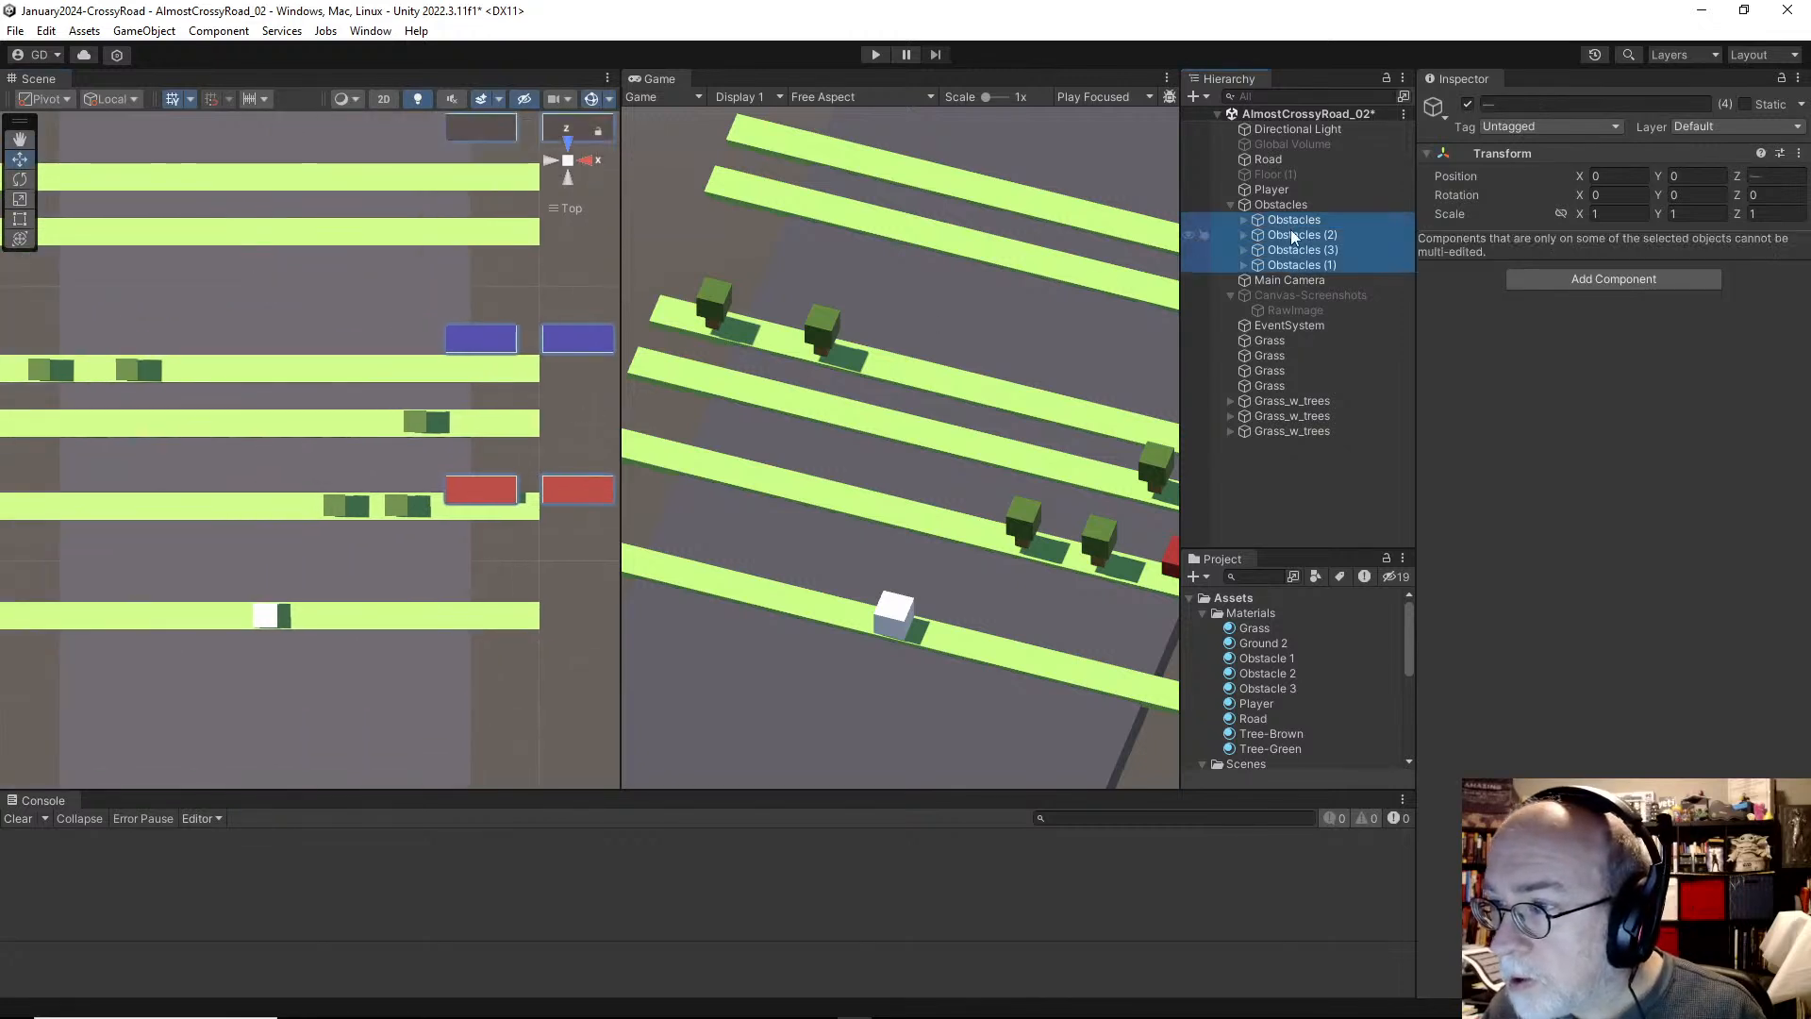
{"action": "left_click_drag", "start_coordinate": [1287, 216], "coordinate": [1289, 201]}
{"action": "left_click", "coordinate": [1289, 201]}
{"action": "left_click", "coordinate": [1287, 185]}
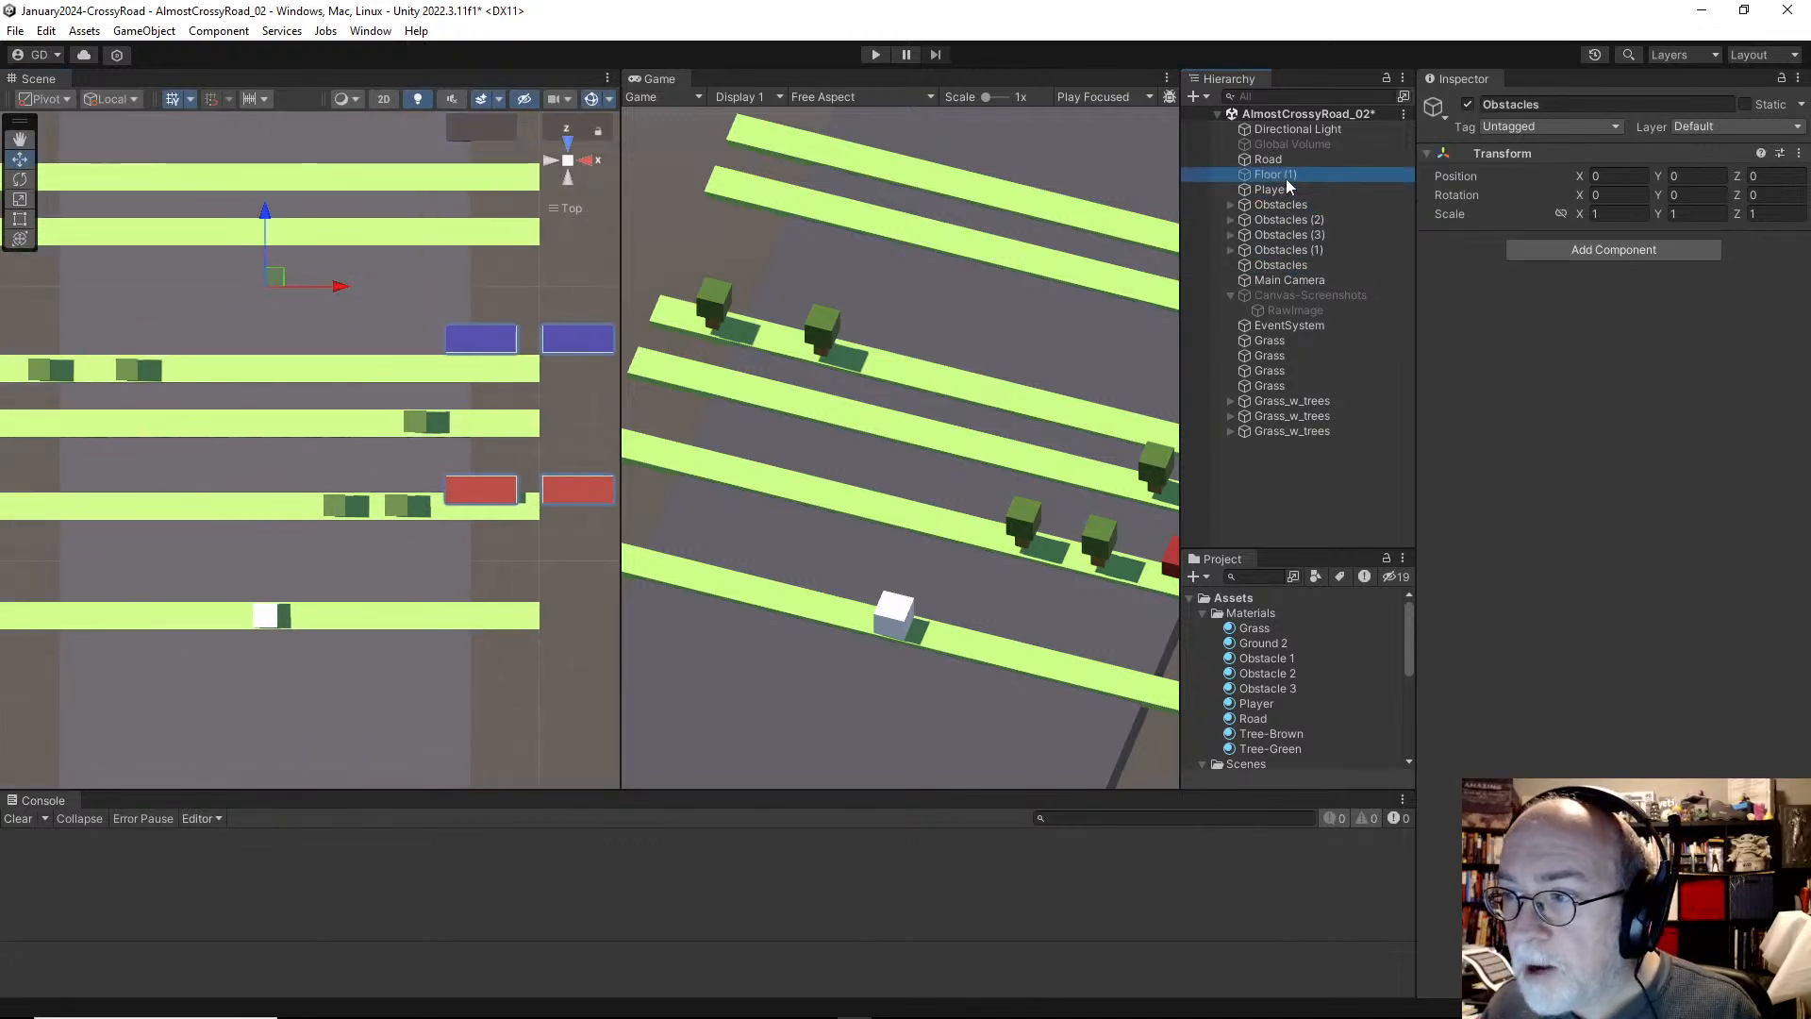
Step: Shift the first Obstacles set slightly along the Z axis to Z position 0.77
{"action": "left_click", "coordinate": [1285, 206]}
{"action": "scroll", "coordinate": [364, 281], "scroll_direction": "up", "scroll_amount": 3}
{"action": "scroll", "coordinate": [132, 345], "scroll_direction": "down", "scroll_amount": 6}
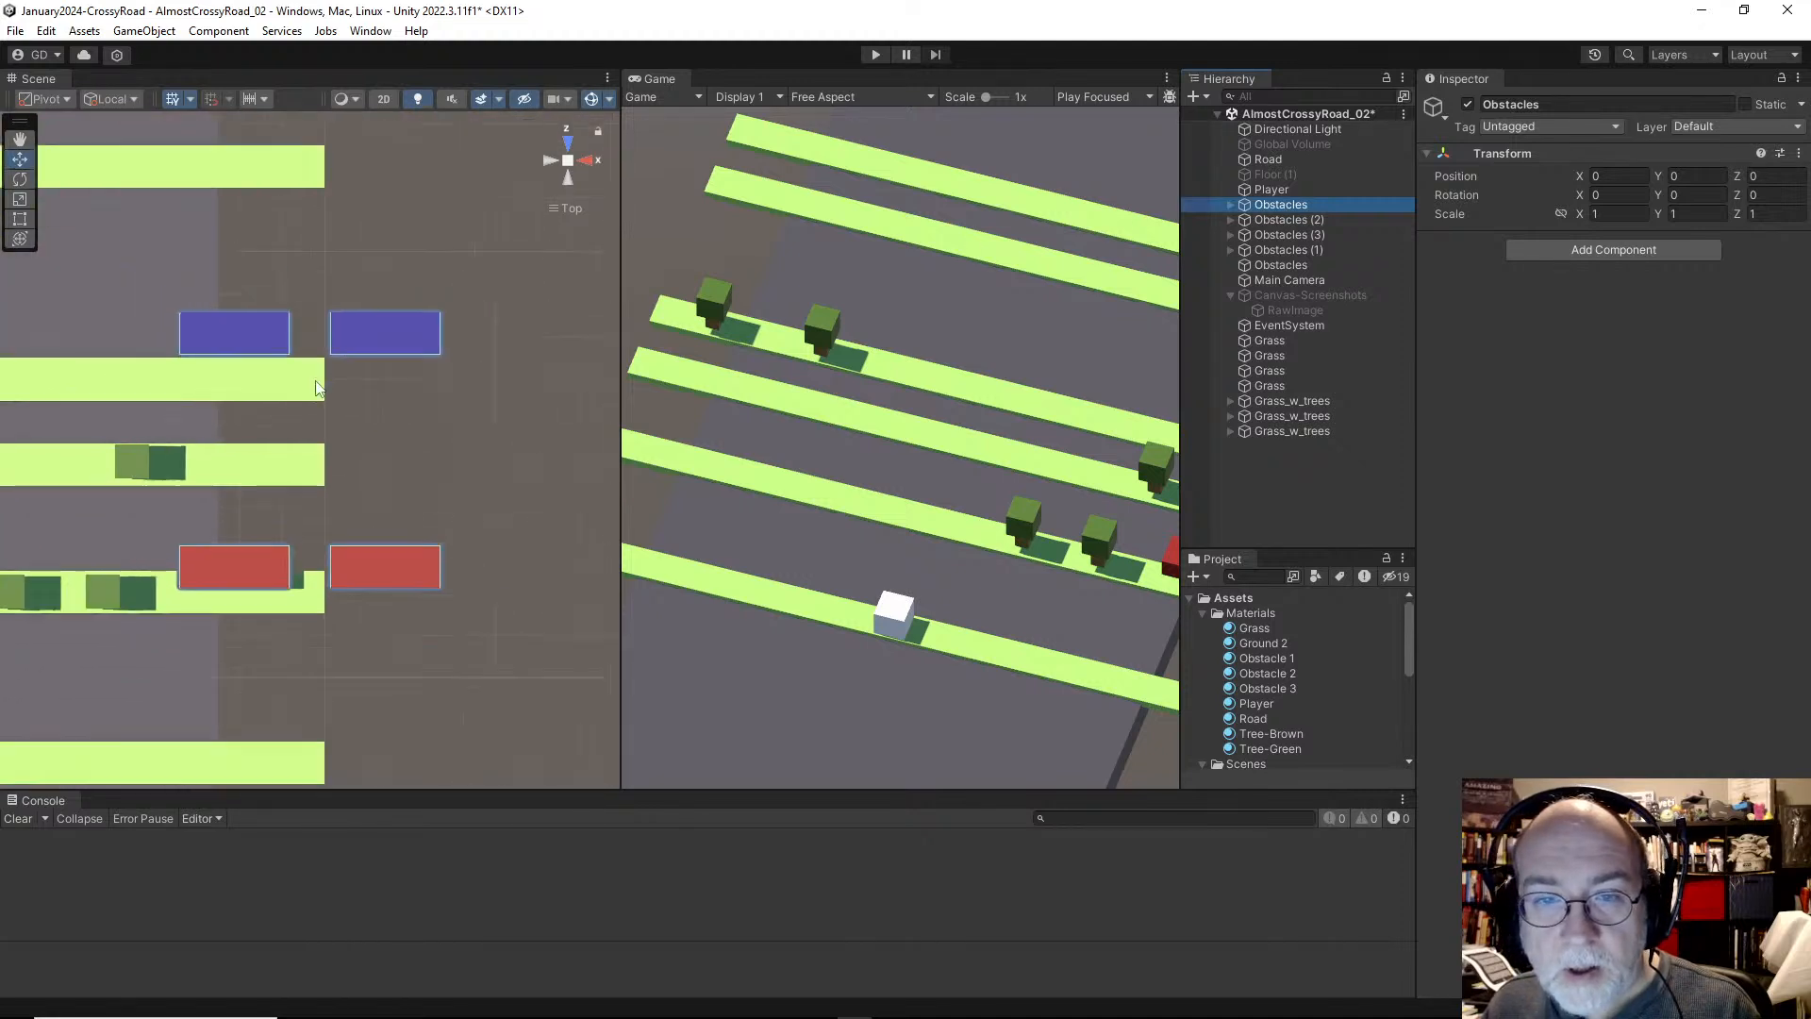
{"action": "left_click", "coordinate": [111, 331]}
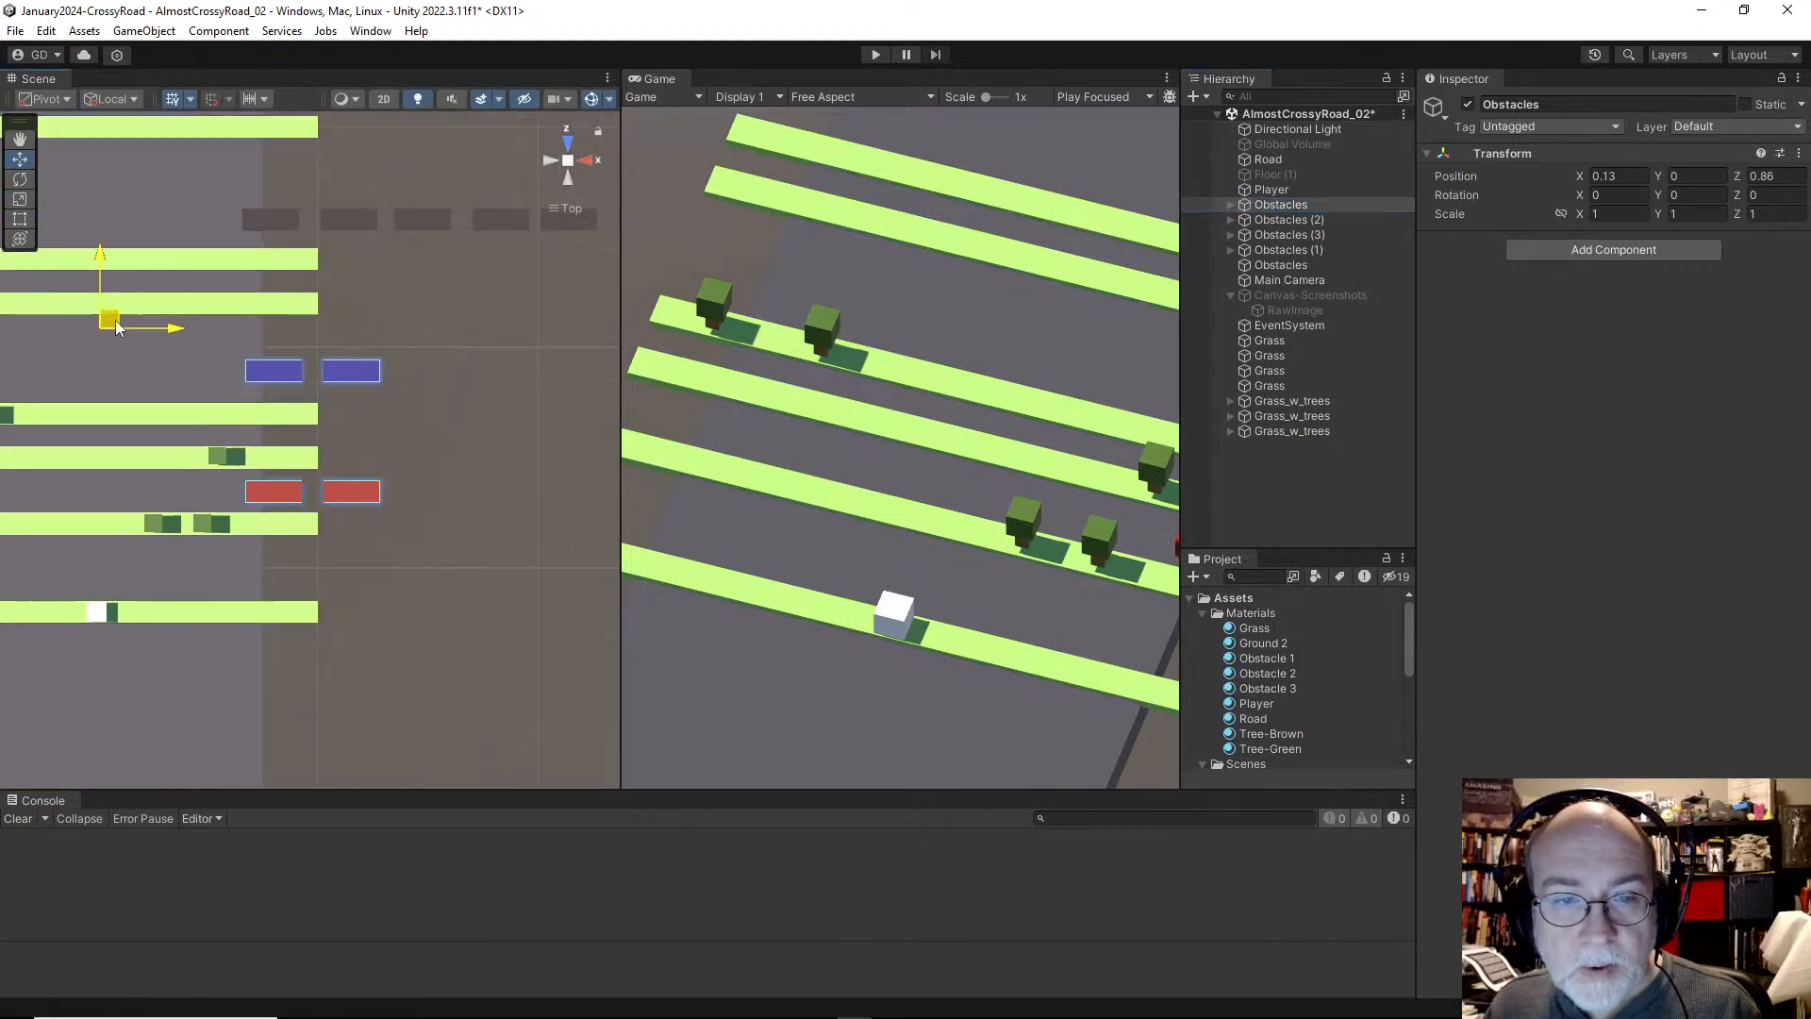
{"action": "left_click_drag", "start_coordinate": [106, 306], "coordinate": [115, 264]}
{"action": "middle_click_drag", "start_coordinate": [286, 341], "coordinate": [448, 334]}
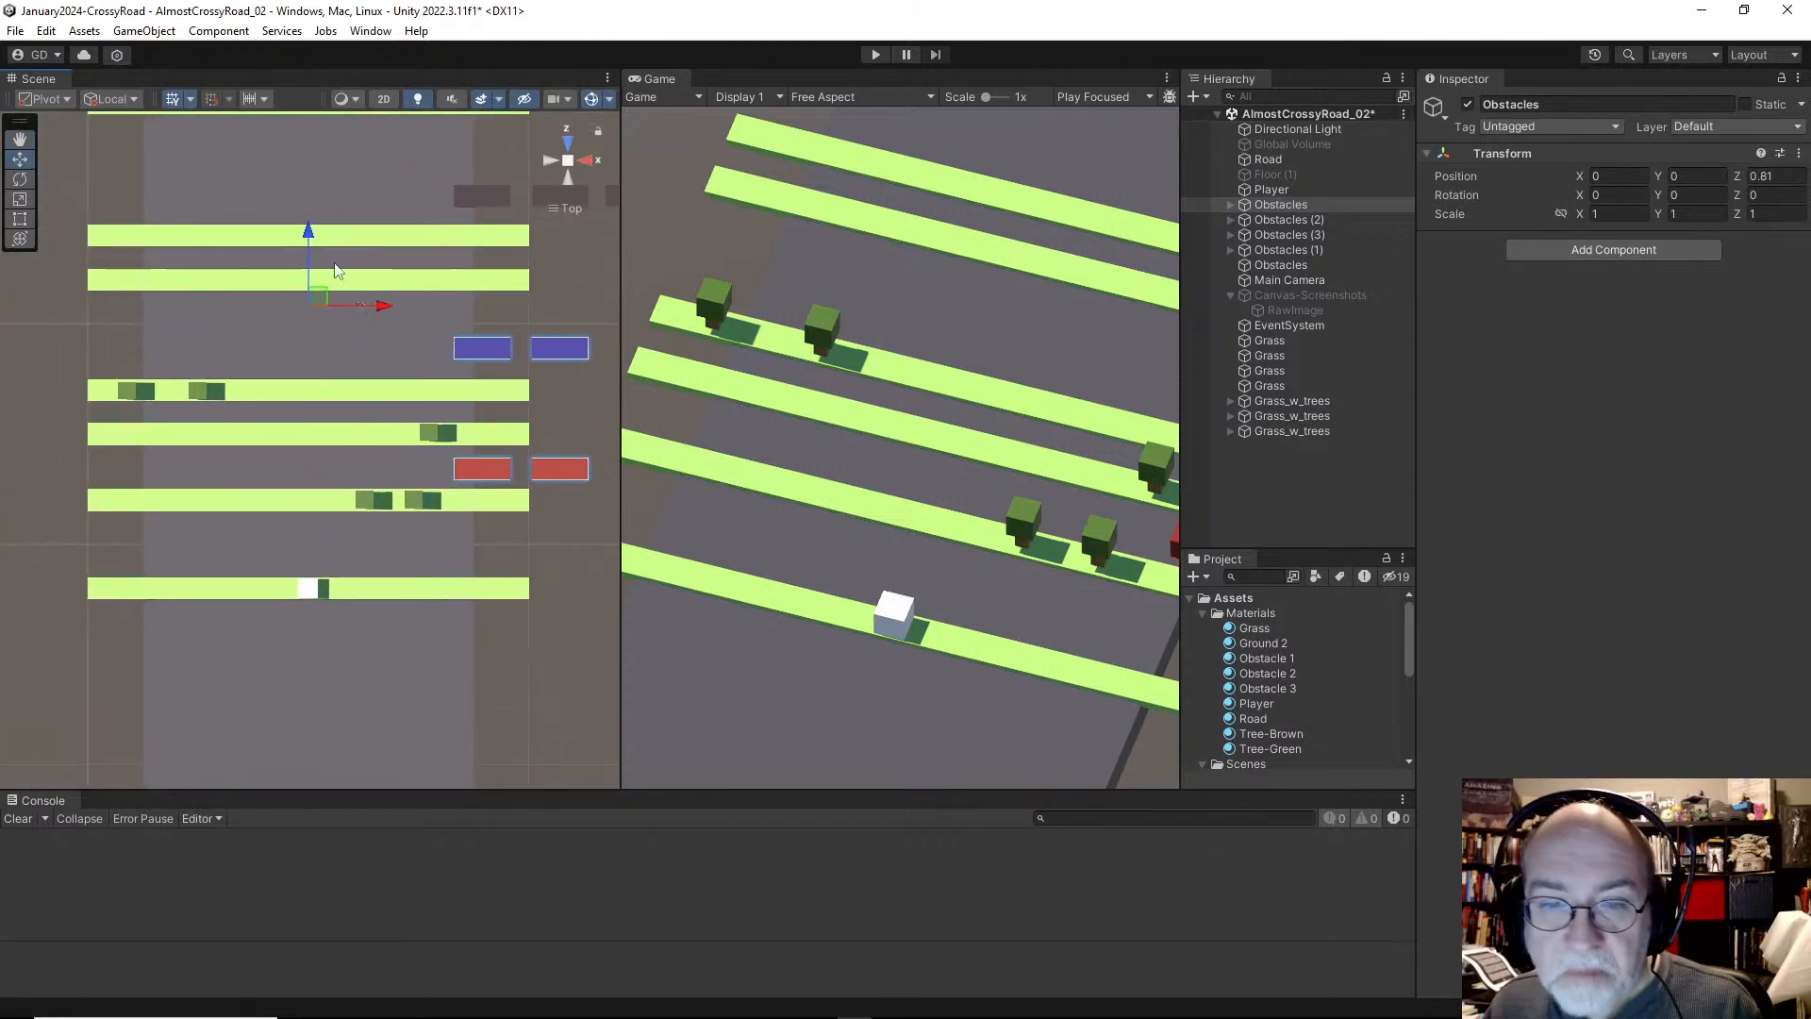
{"action": "left_click_drag", "start_coordinate": [308, 230], "coordinate": [308, 233]}
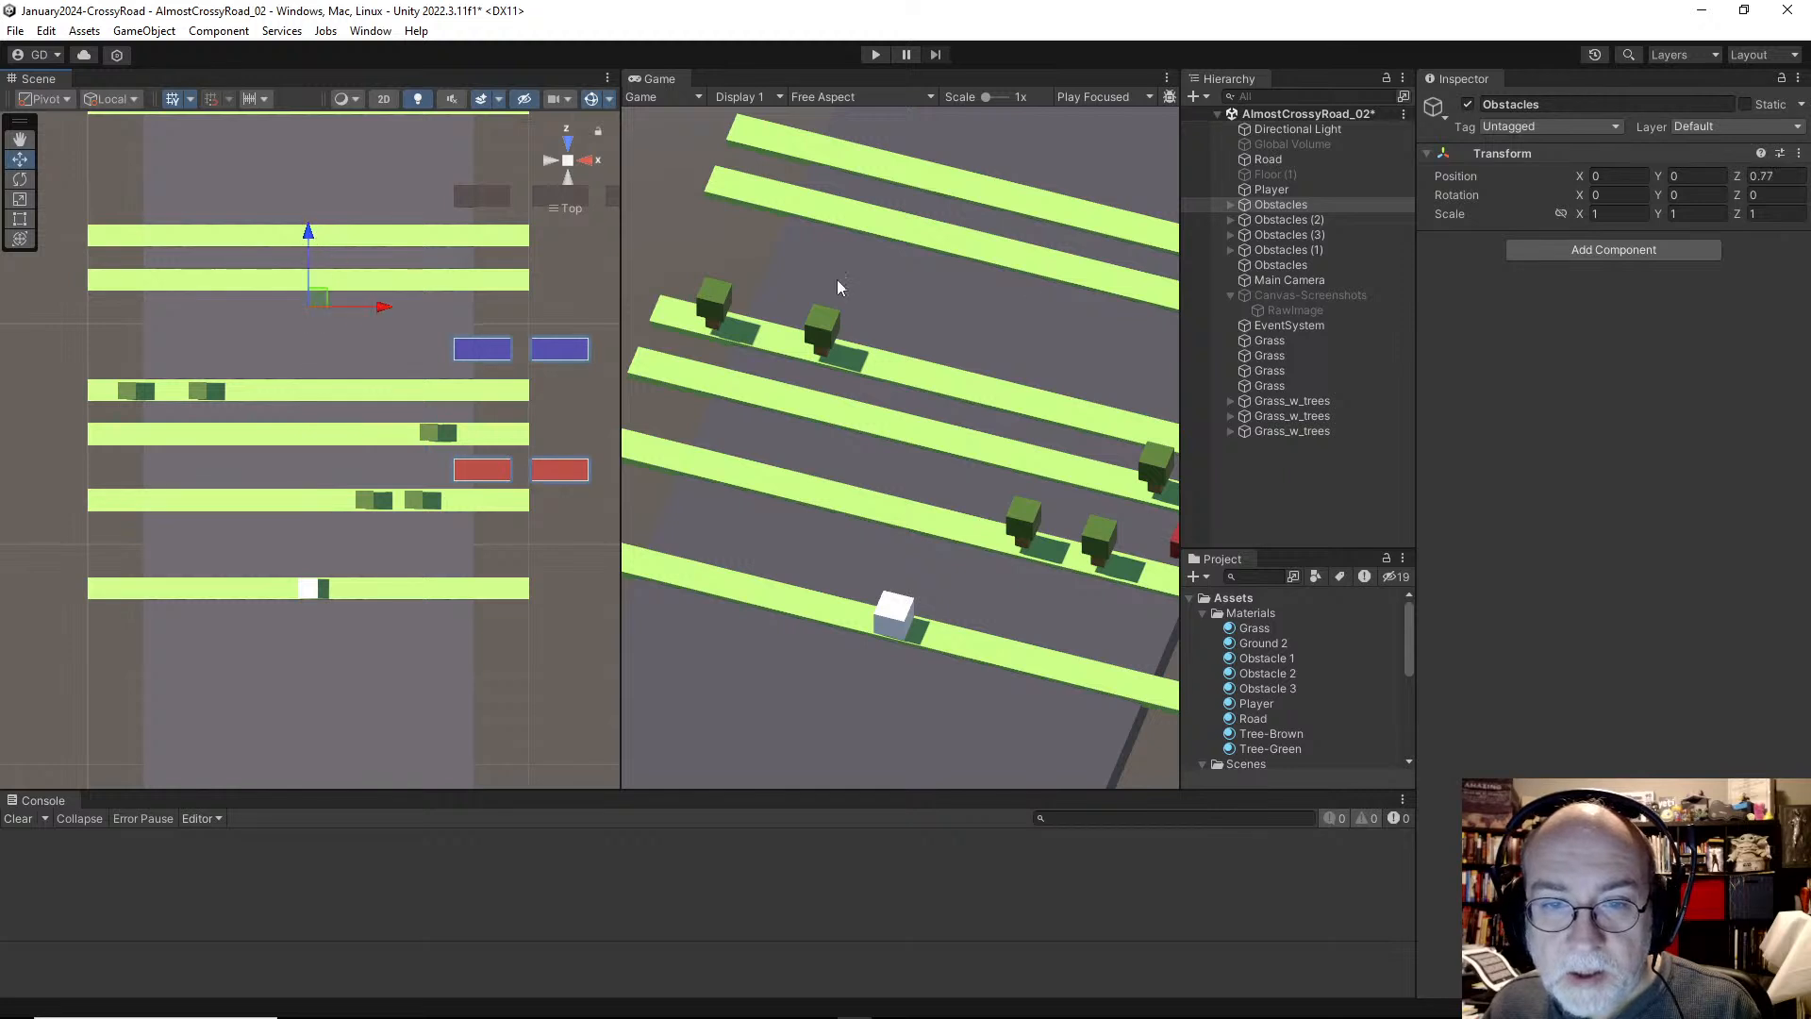
Step: Examine the individual red and blue obstacles inside the first Obstacles set and their transform values
{"action": "left_click", "coordinate": [1312, 210]}
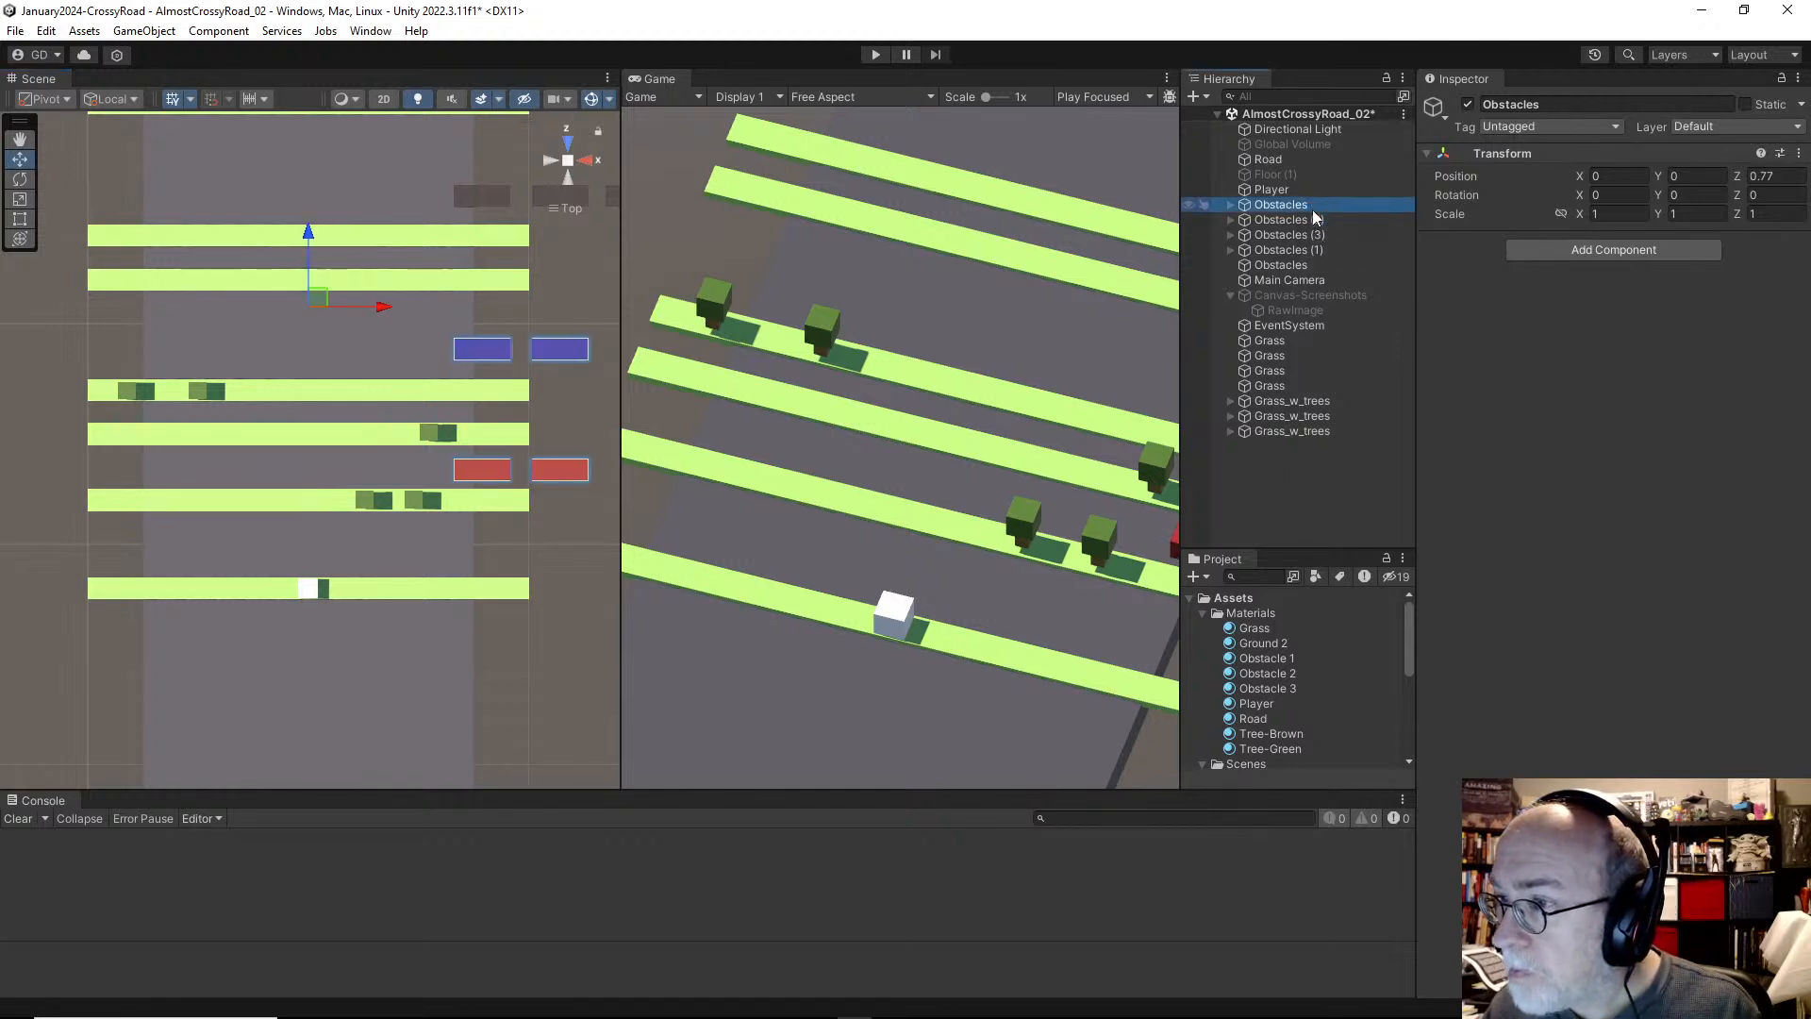
{"action": "key", "text": "Right"}
{"action": "key", "text": "Down"}
{"action": "key", "text": "Down"}
{"action": "key", "text": "Down"}
{"action": "key", "text": "Down"}
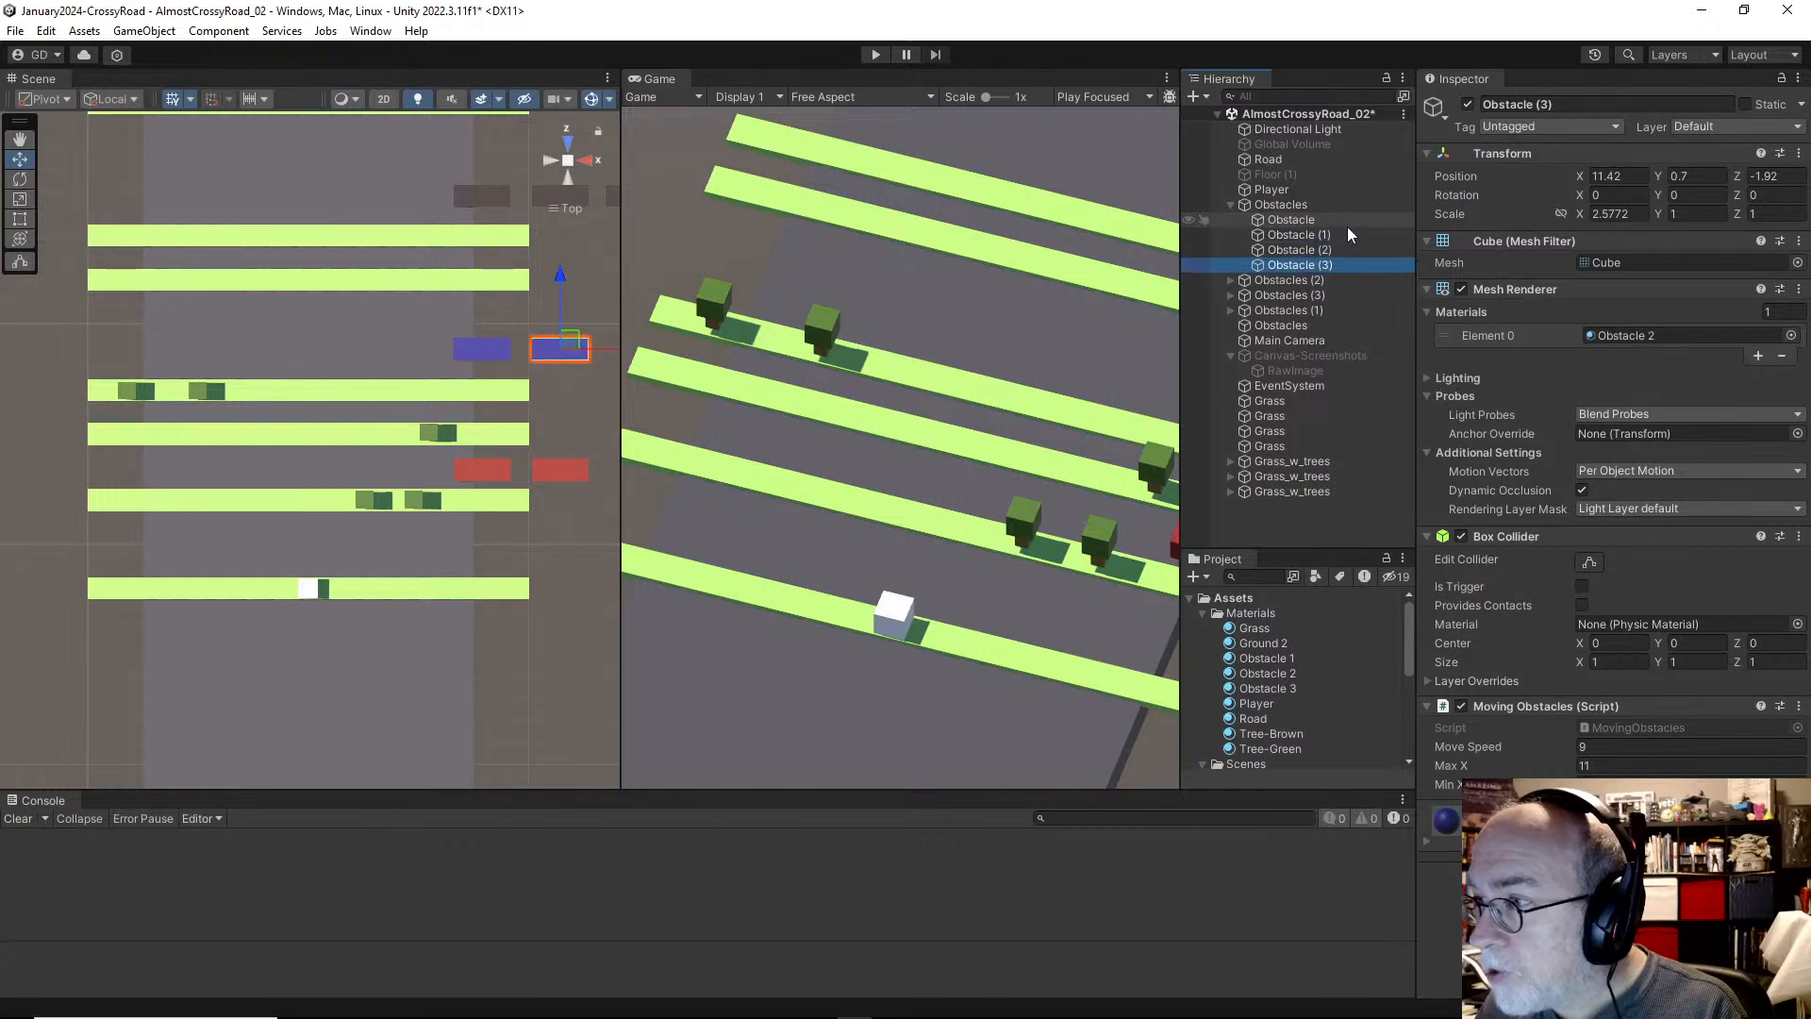
{"action": "key", "text": "Up"}
{"action": "key", "text": "Up"}
{"action": "scroll", "coordinate": [449, 485], "scroll_direction": "down", "scroll_amount": 2}
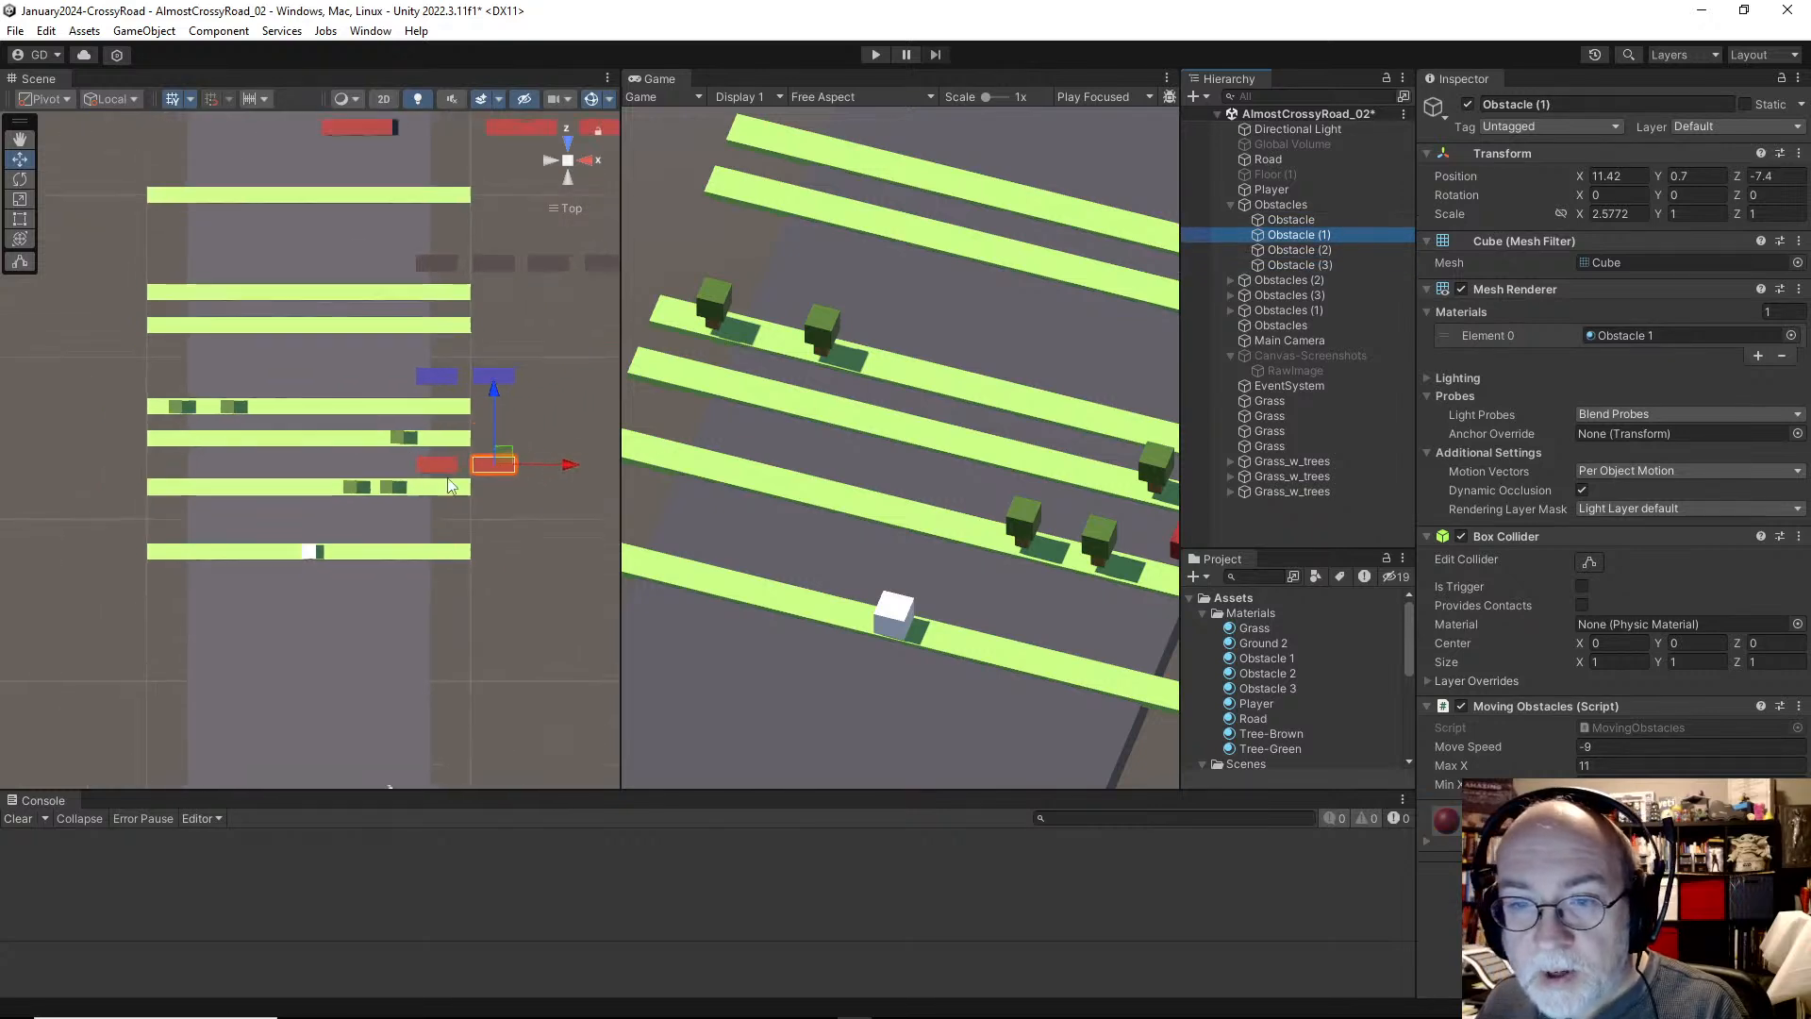
{"action": "key", "text": "Up"}
{"action": "key", "text": "Up"}
{"action": "key", "text": "Down"}
{"action": "key", "text": "Down"}
{"action": "key", "text": "Down"}
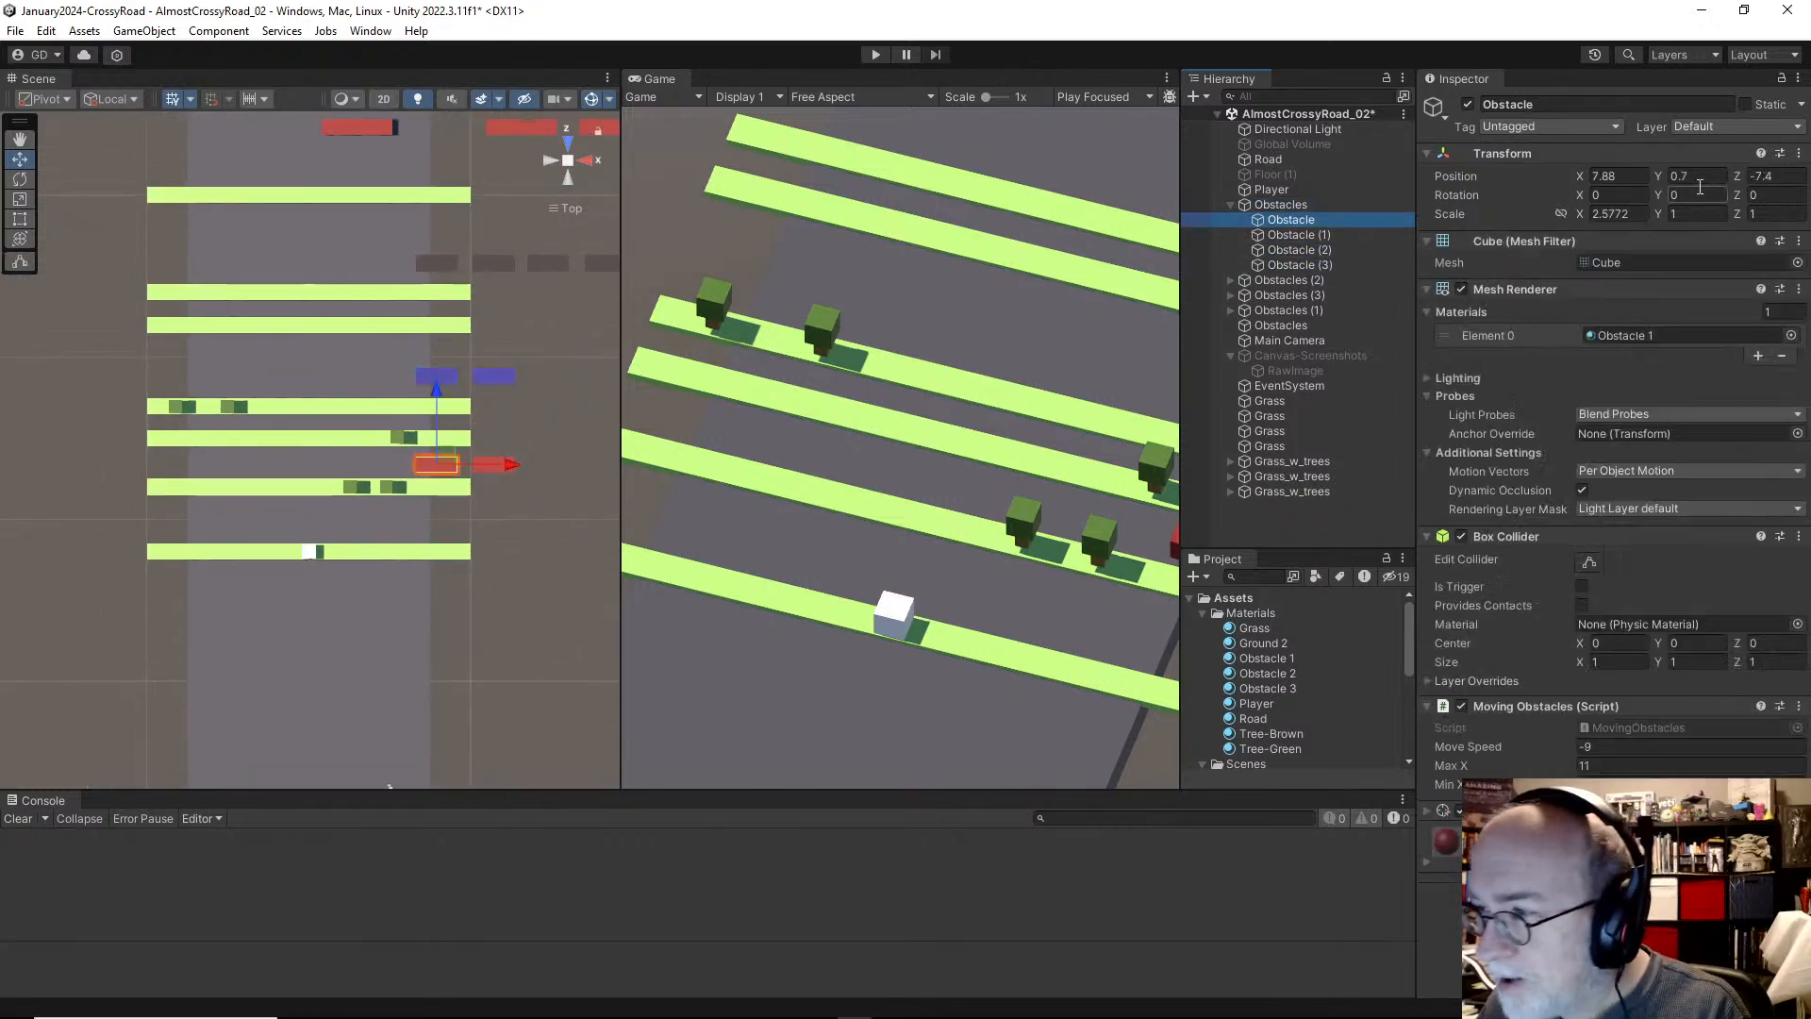
{"action": "key", "text": "Up"}
{"action": "key", "text": "Up"}
{"action": "key", "text": "Up"}
{"action": "key", "text": "Left"}
Step: Move Obstacles (2) along the Z axis to 35.8 and Obstacles (3) to 8
{"action": "key", "text": "Down"}
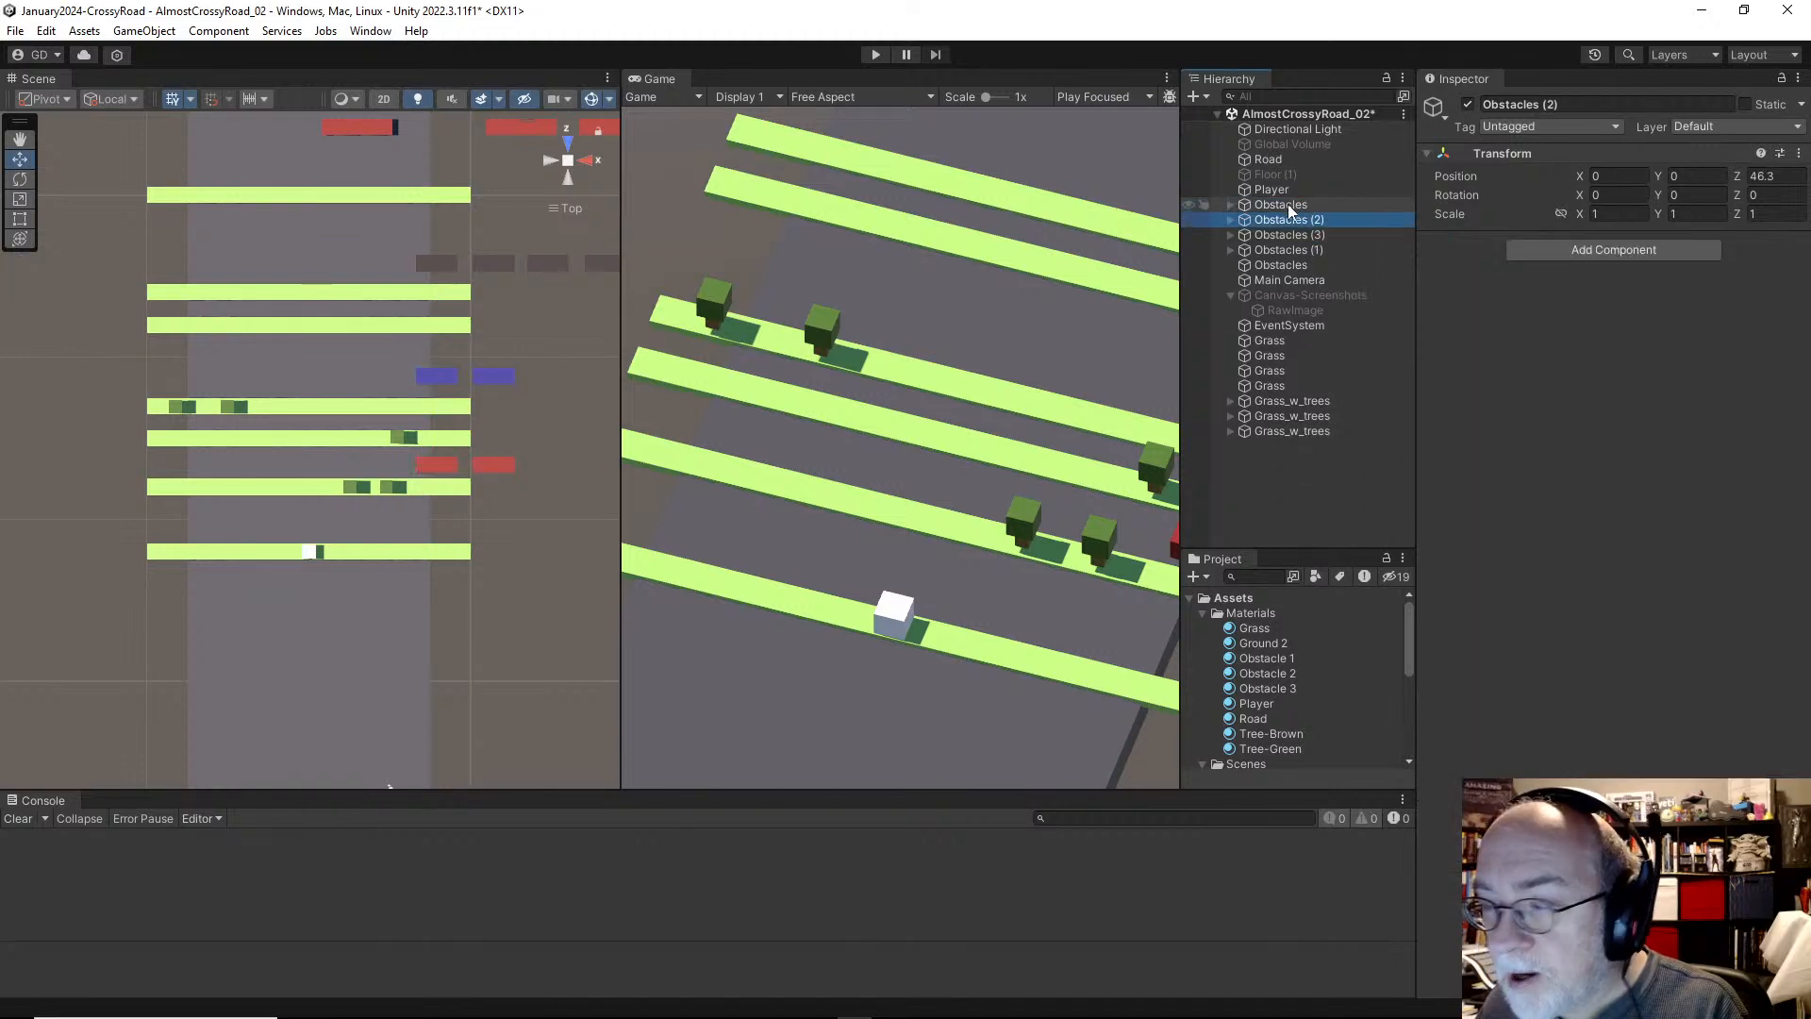
{"action": "scroll", "coordinate": [471, 302], "scroll_direction": "down", "scroll_amount": 4}
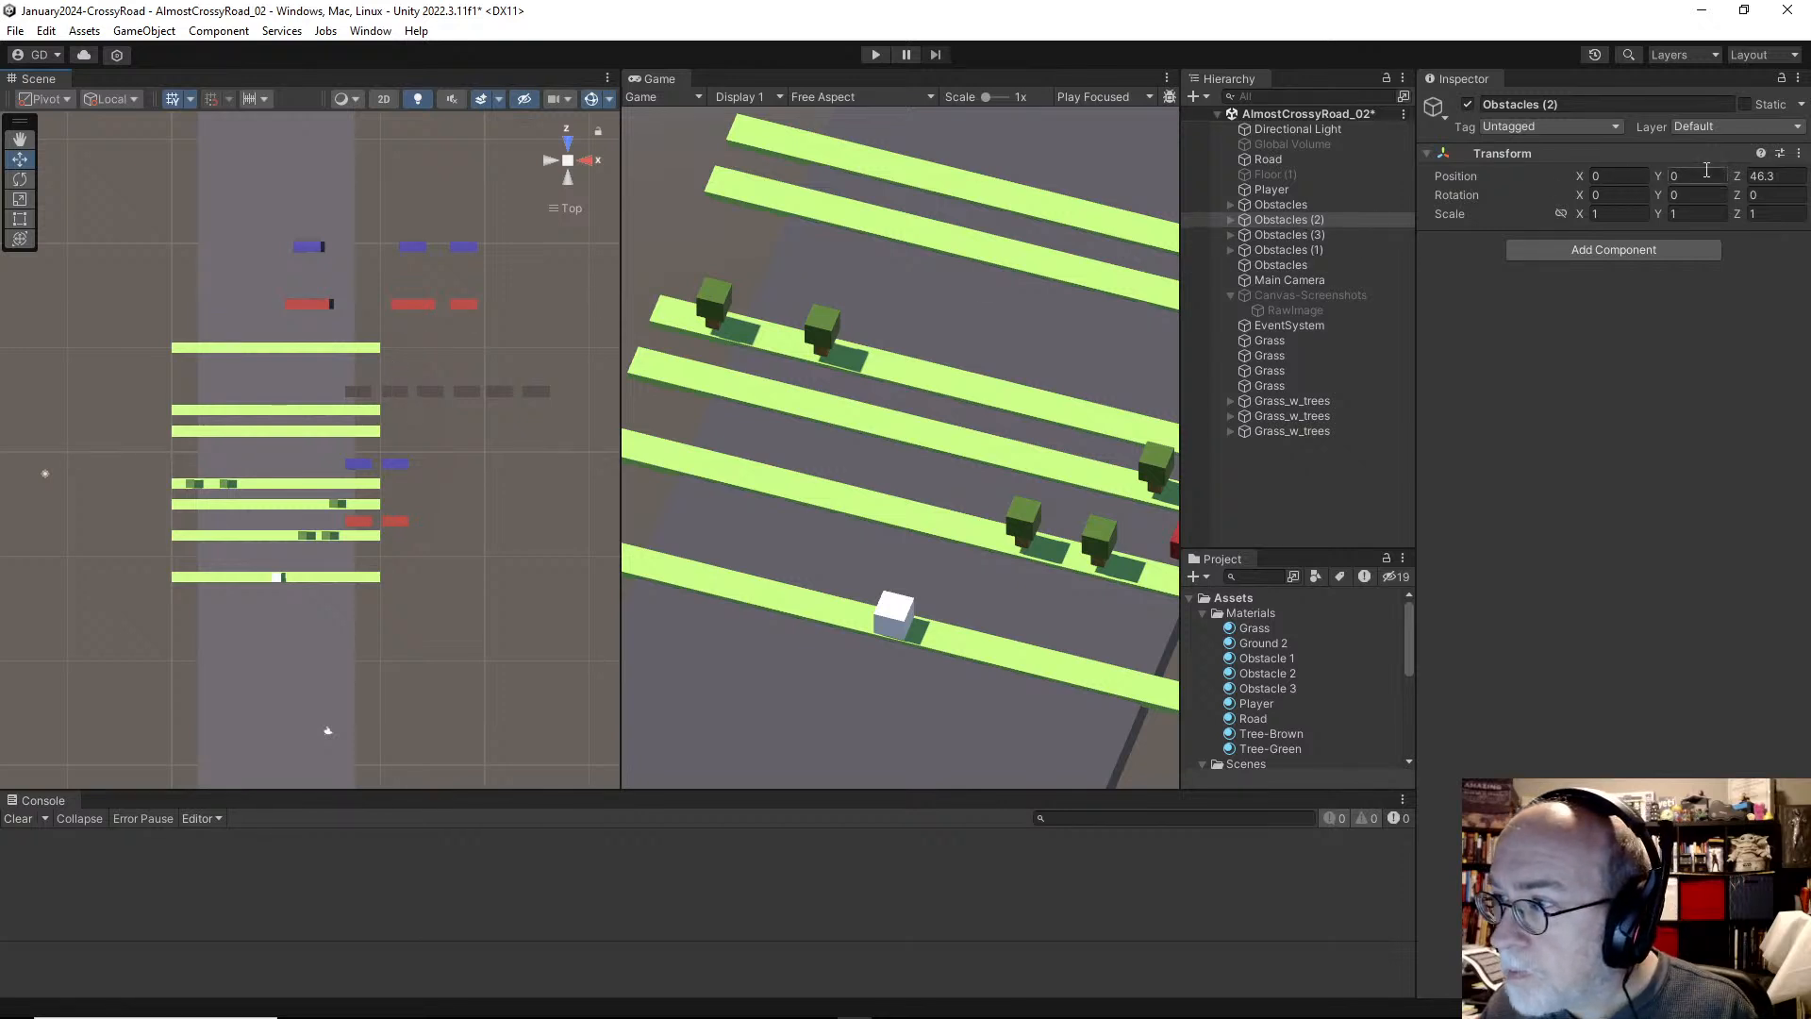
{"action": "left_click_drag", "start_coordinate": [1738, 176], "coordinate": [1640, 189]}
{"action": "key", "text": "ctrl+z"}
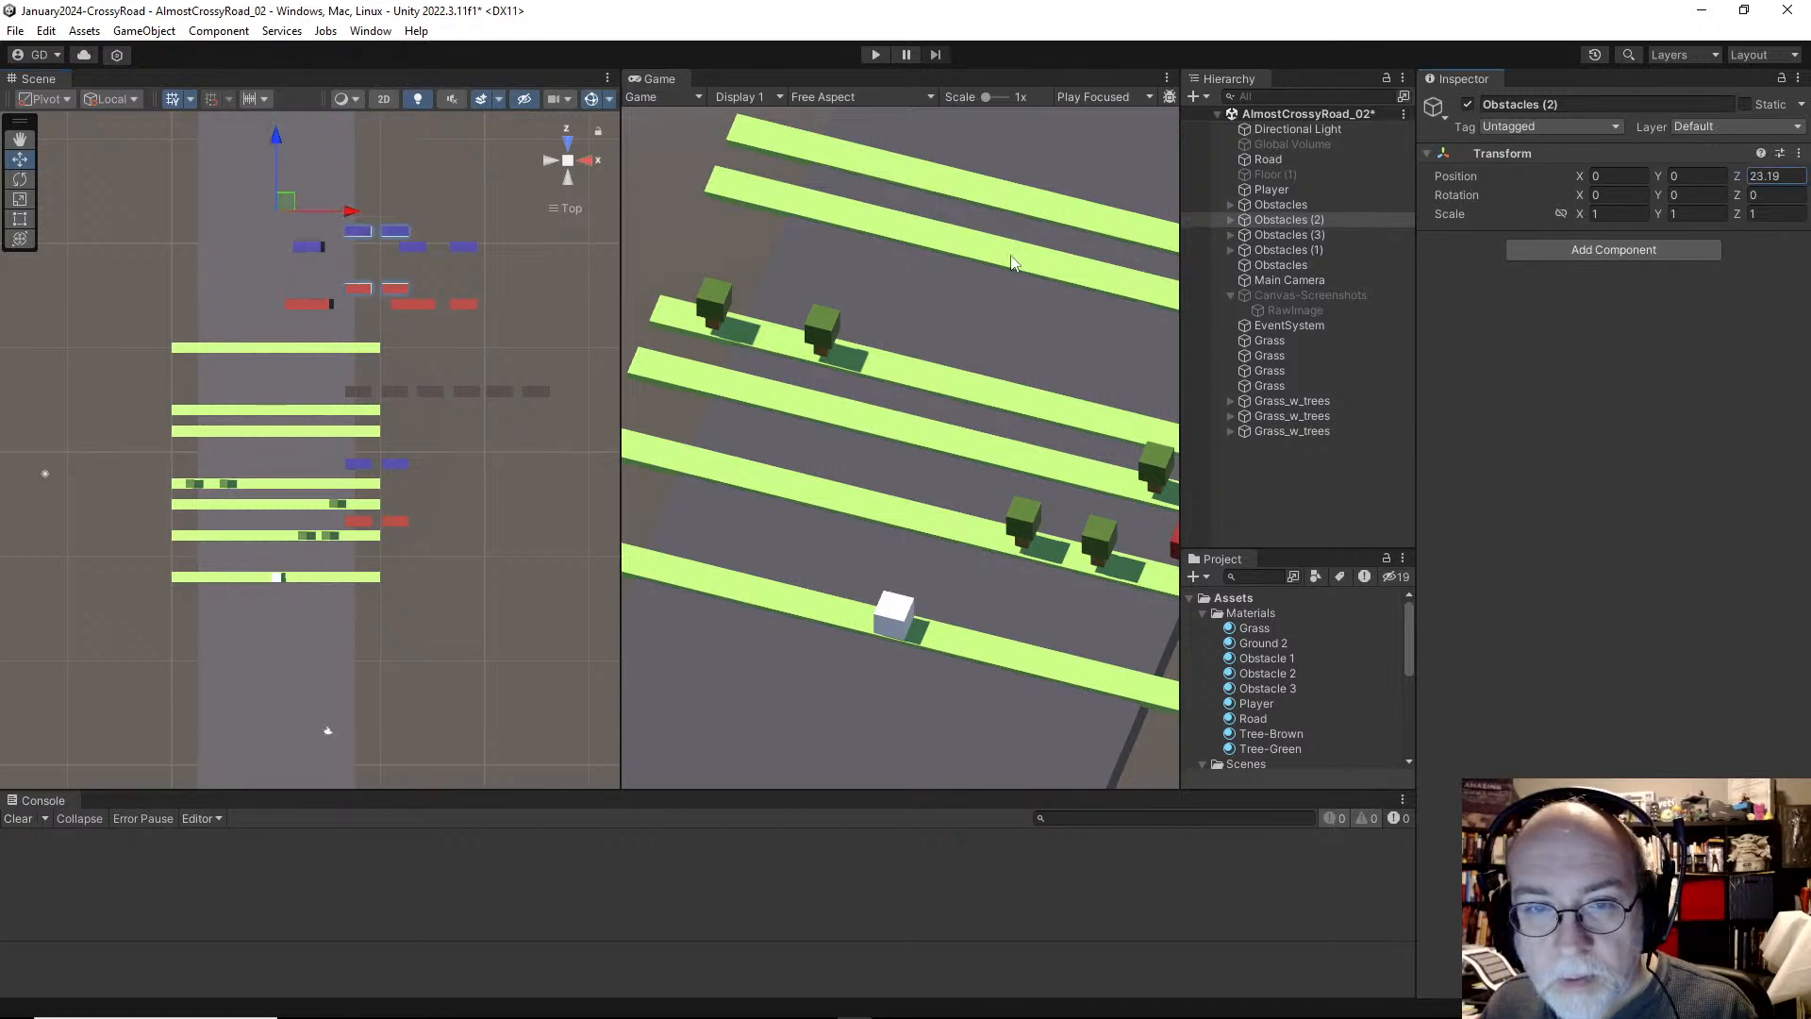
{"action": "scroll", "coordinate": [358, 421], "scroll_direction": "down", "scroll_amount": 2}
{"action": "scroll", "coordinate": [381, 370], "scroll_direction": "down", "scroll_amount": 1}
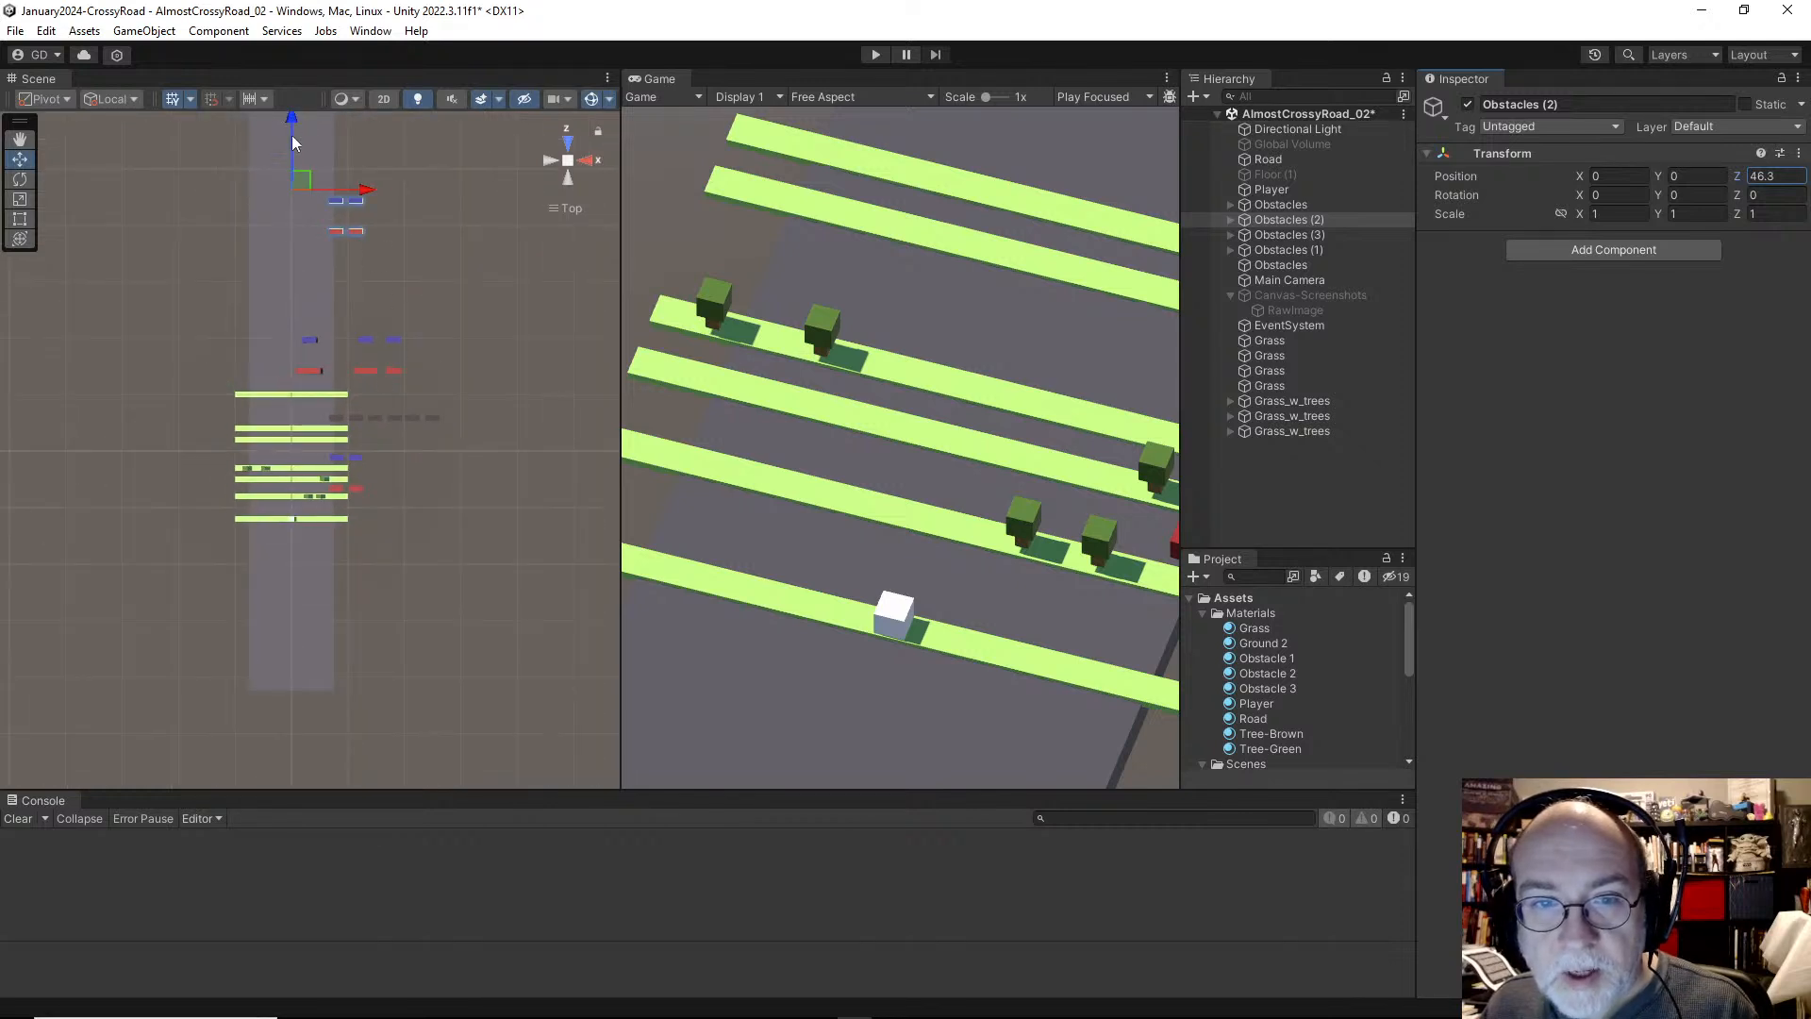
{"action": "left_click_drag", "start_coordinate": [280, 129], "coordinate": [303, 181]}
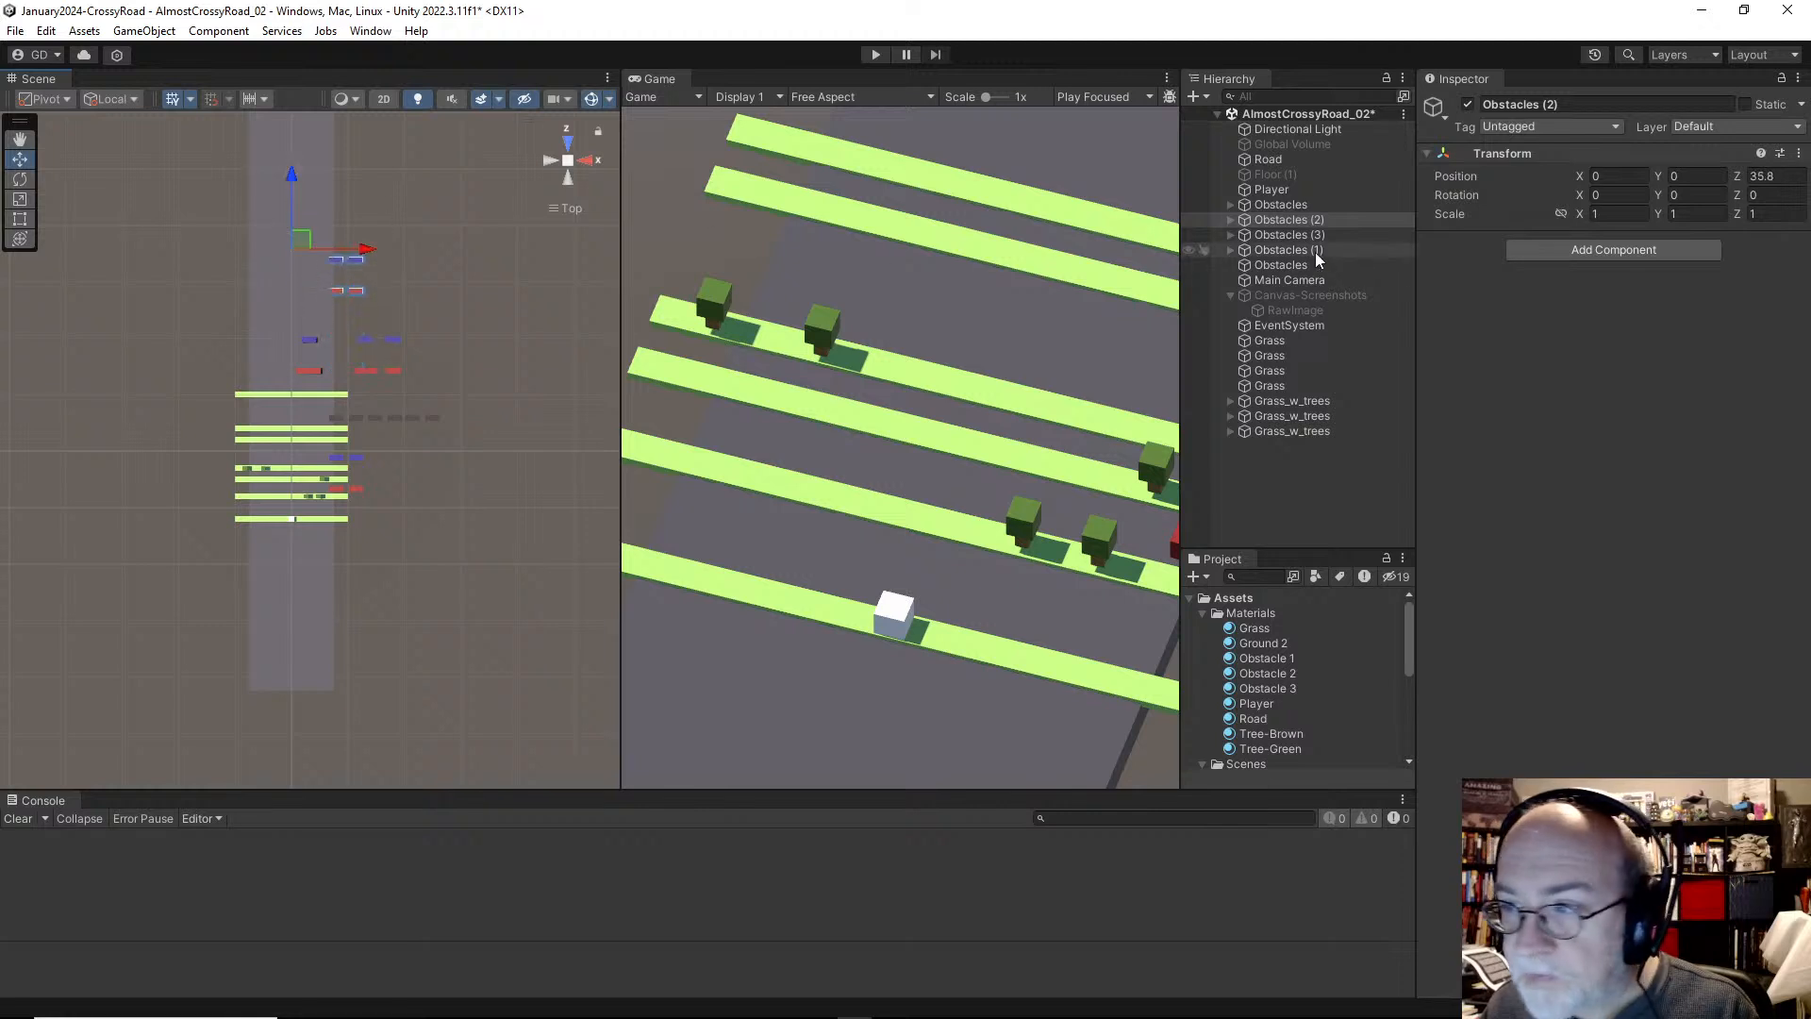
{"action": "left_click", "coordinate": [1288, 234]}
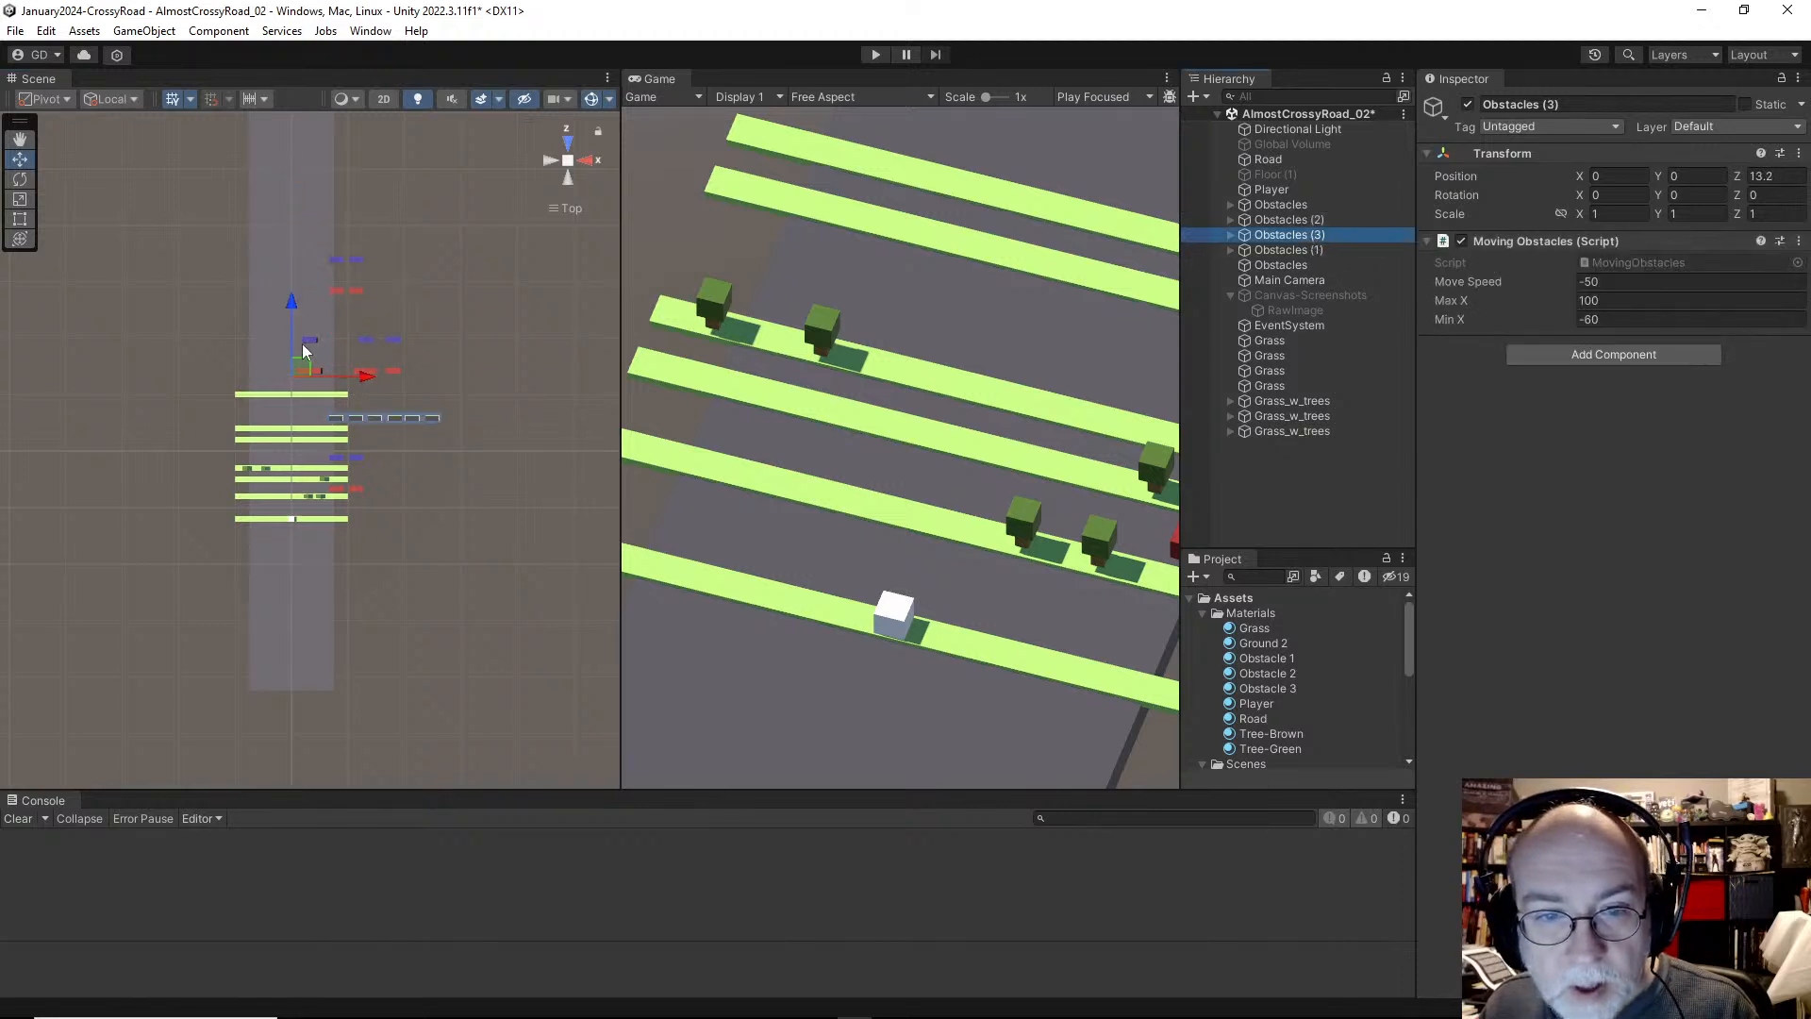
{"action": "left_click_drag", "start_coordinate": [296, 300], "coordinate": [275, 331]}
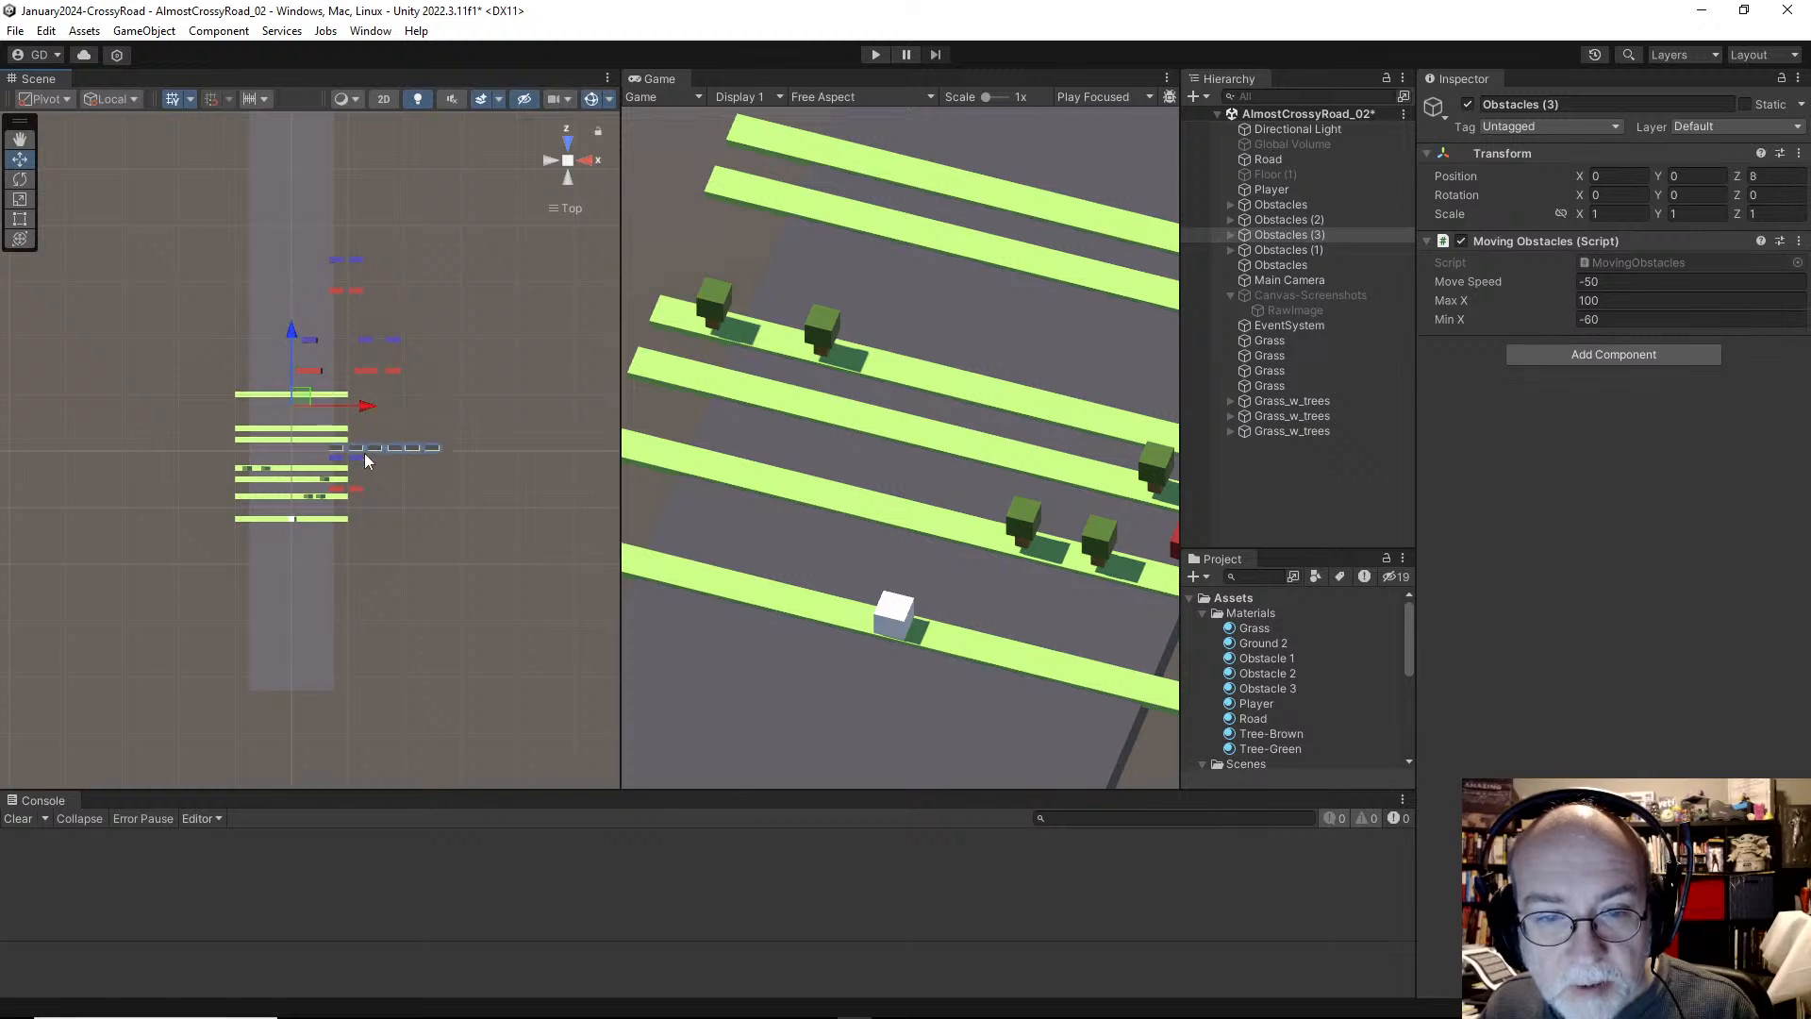
Step: Move the two blue obstacles, Obstacle (2) and Obstacle (3), in the first Obstacles set to Z position -2.17
{"action": "left_click", "coordinate": [1332, 251]}
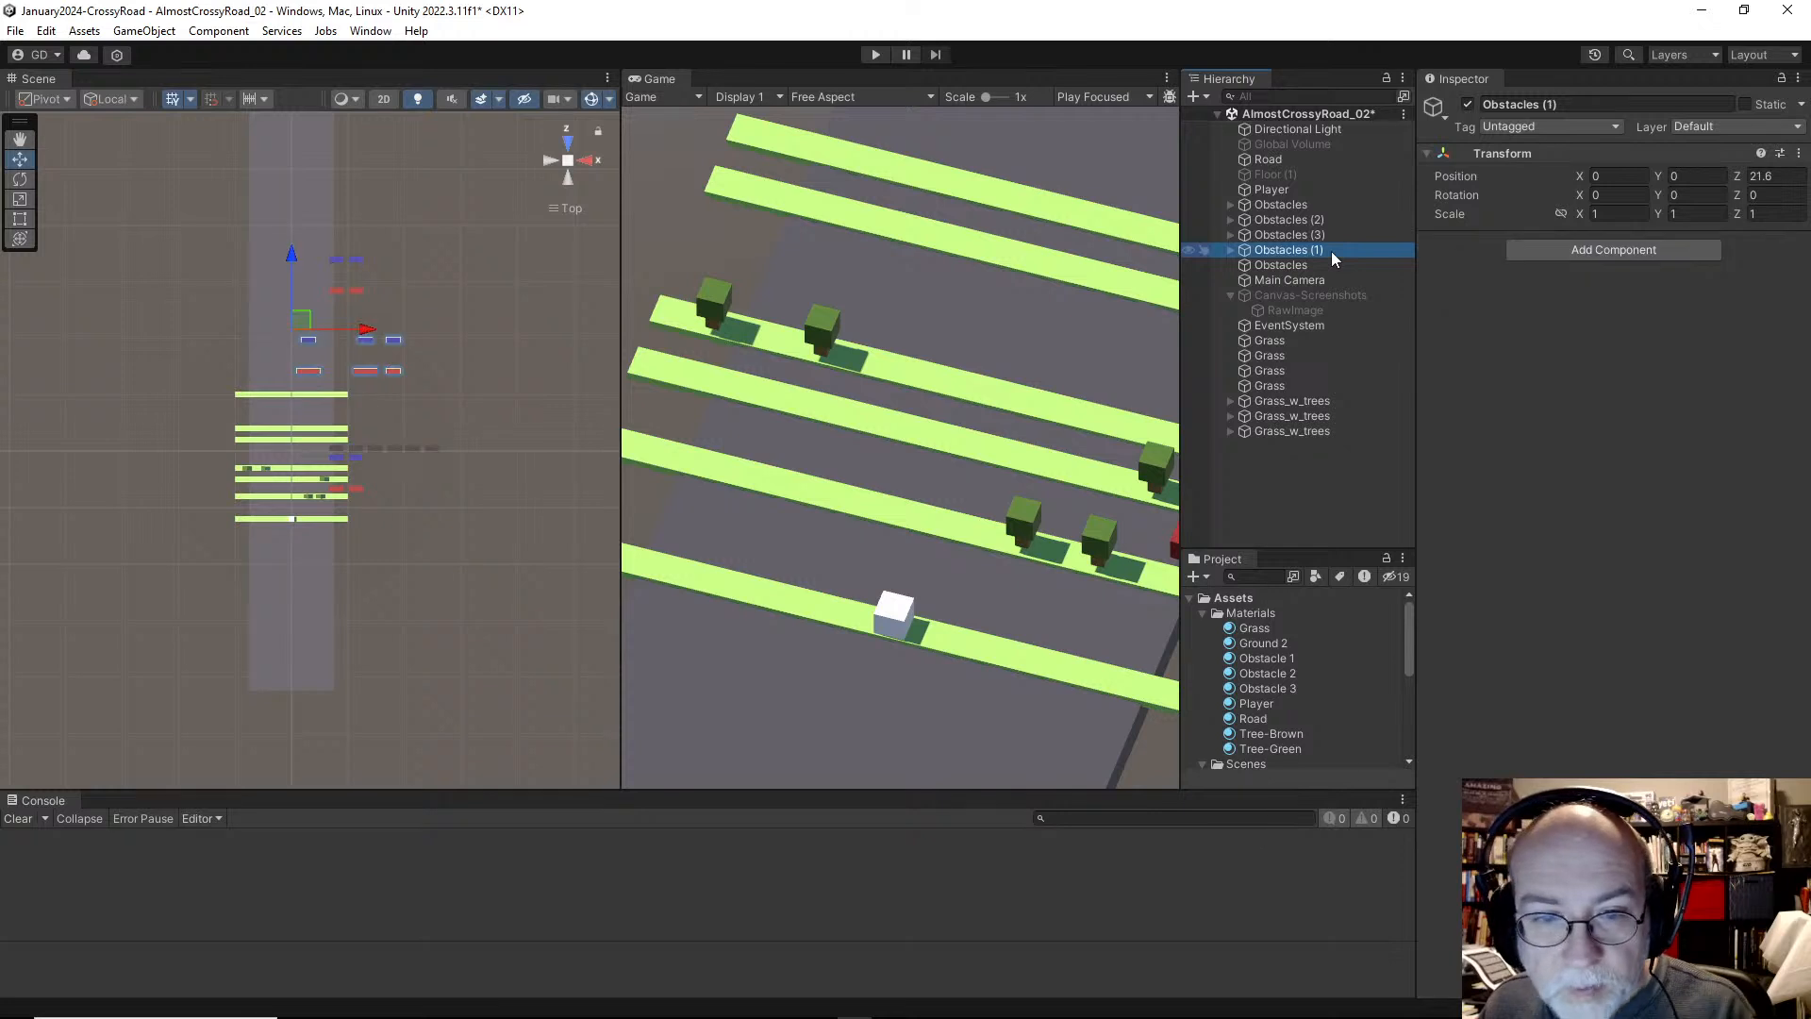
{"action": "key", "text": "Up"}
{"action": "key", "text": "Up"}
{"action": "key", "text": "Up"}
{"action": "key", "text": "Right"}
{"action": "key", "text": "Down"}
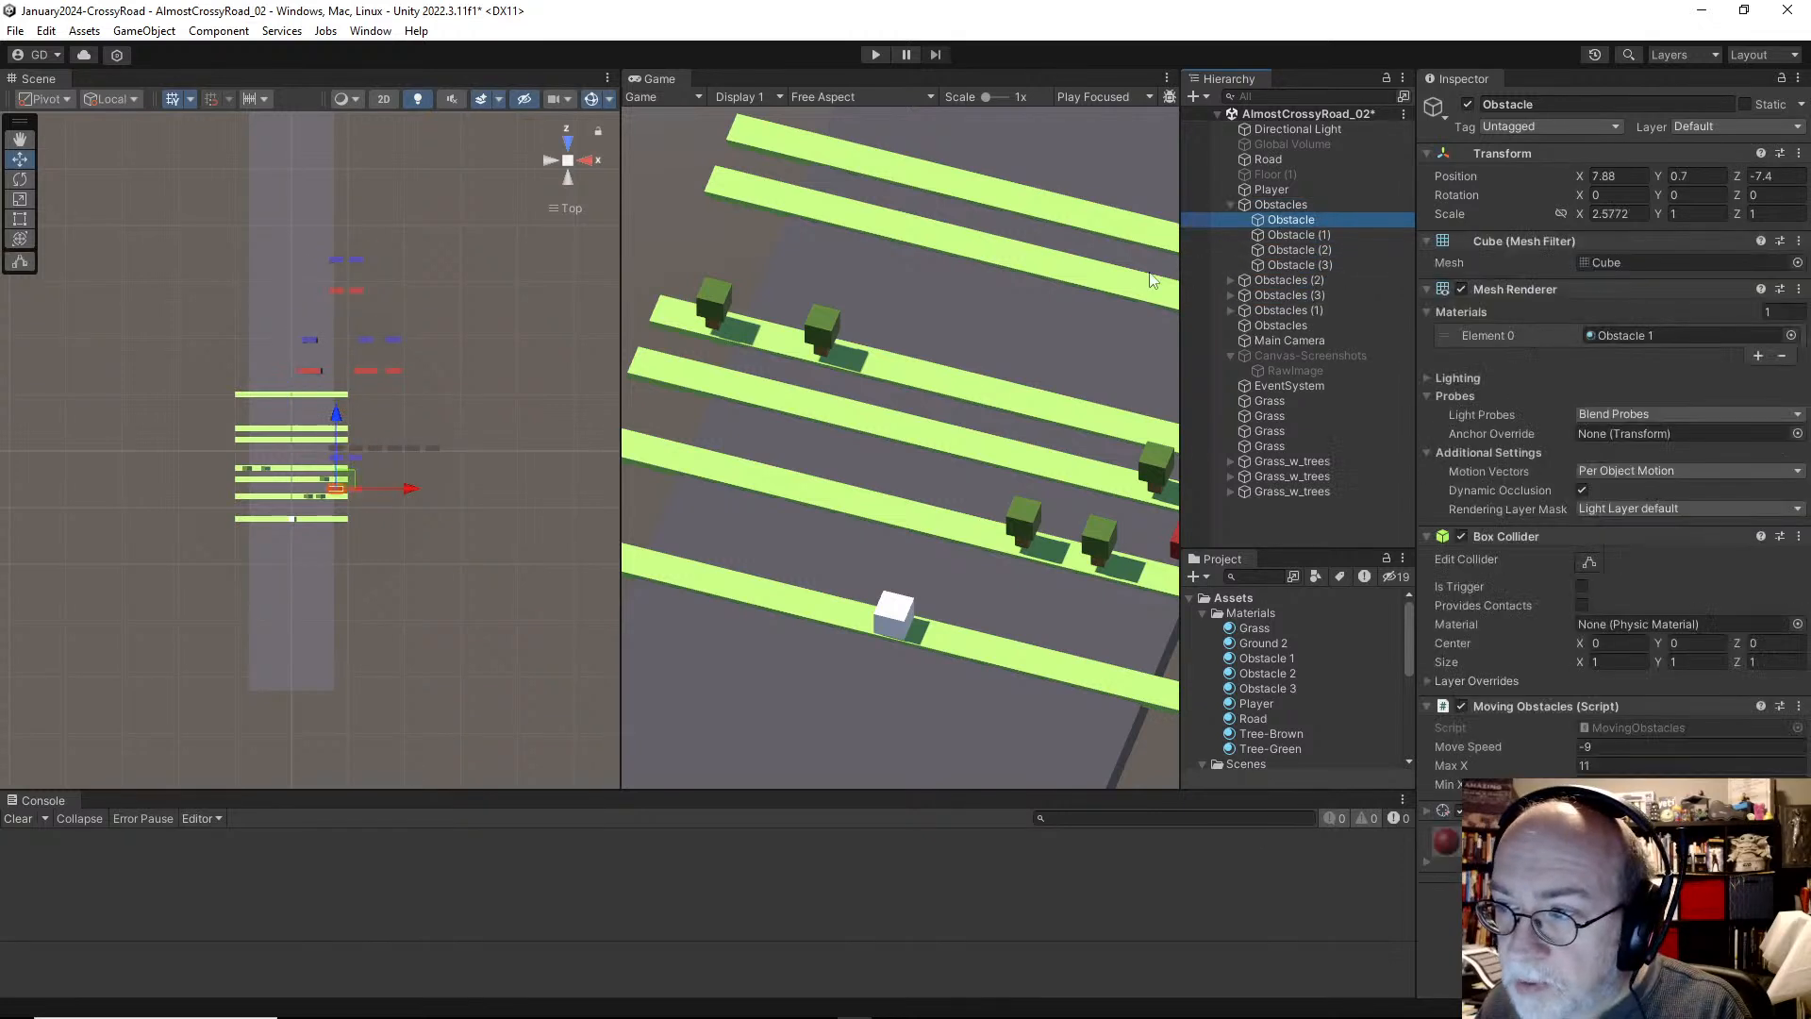
{"action": "key", "text": "Down"}
{"action": "key", "text": "Down"}
{"action": "key", "text": "Down"}
{"action": "key", "text": "shift+Up"}
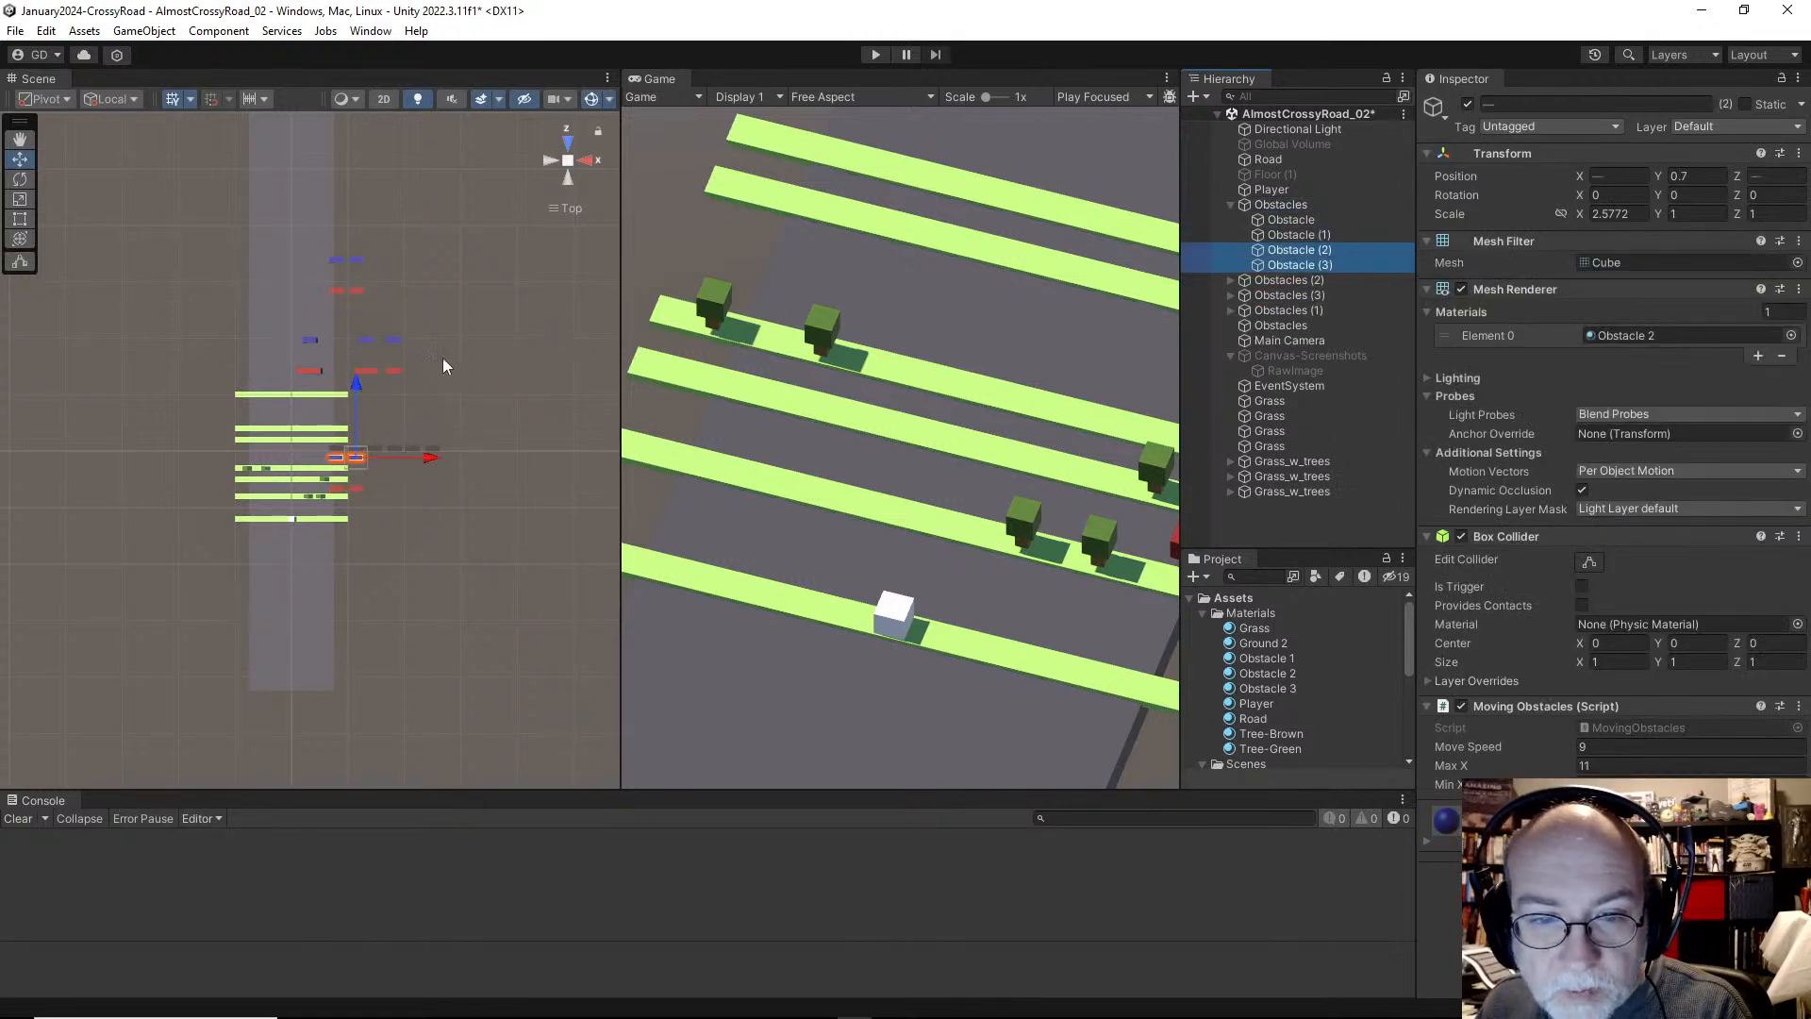
{"action": "scroll", "coordinate": [354, 377], "scroll_direction": "up", "scroll_amount": 10}
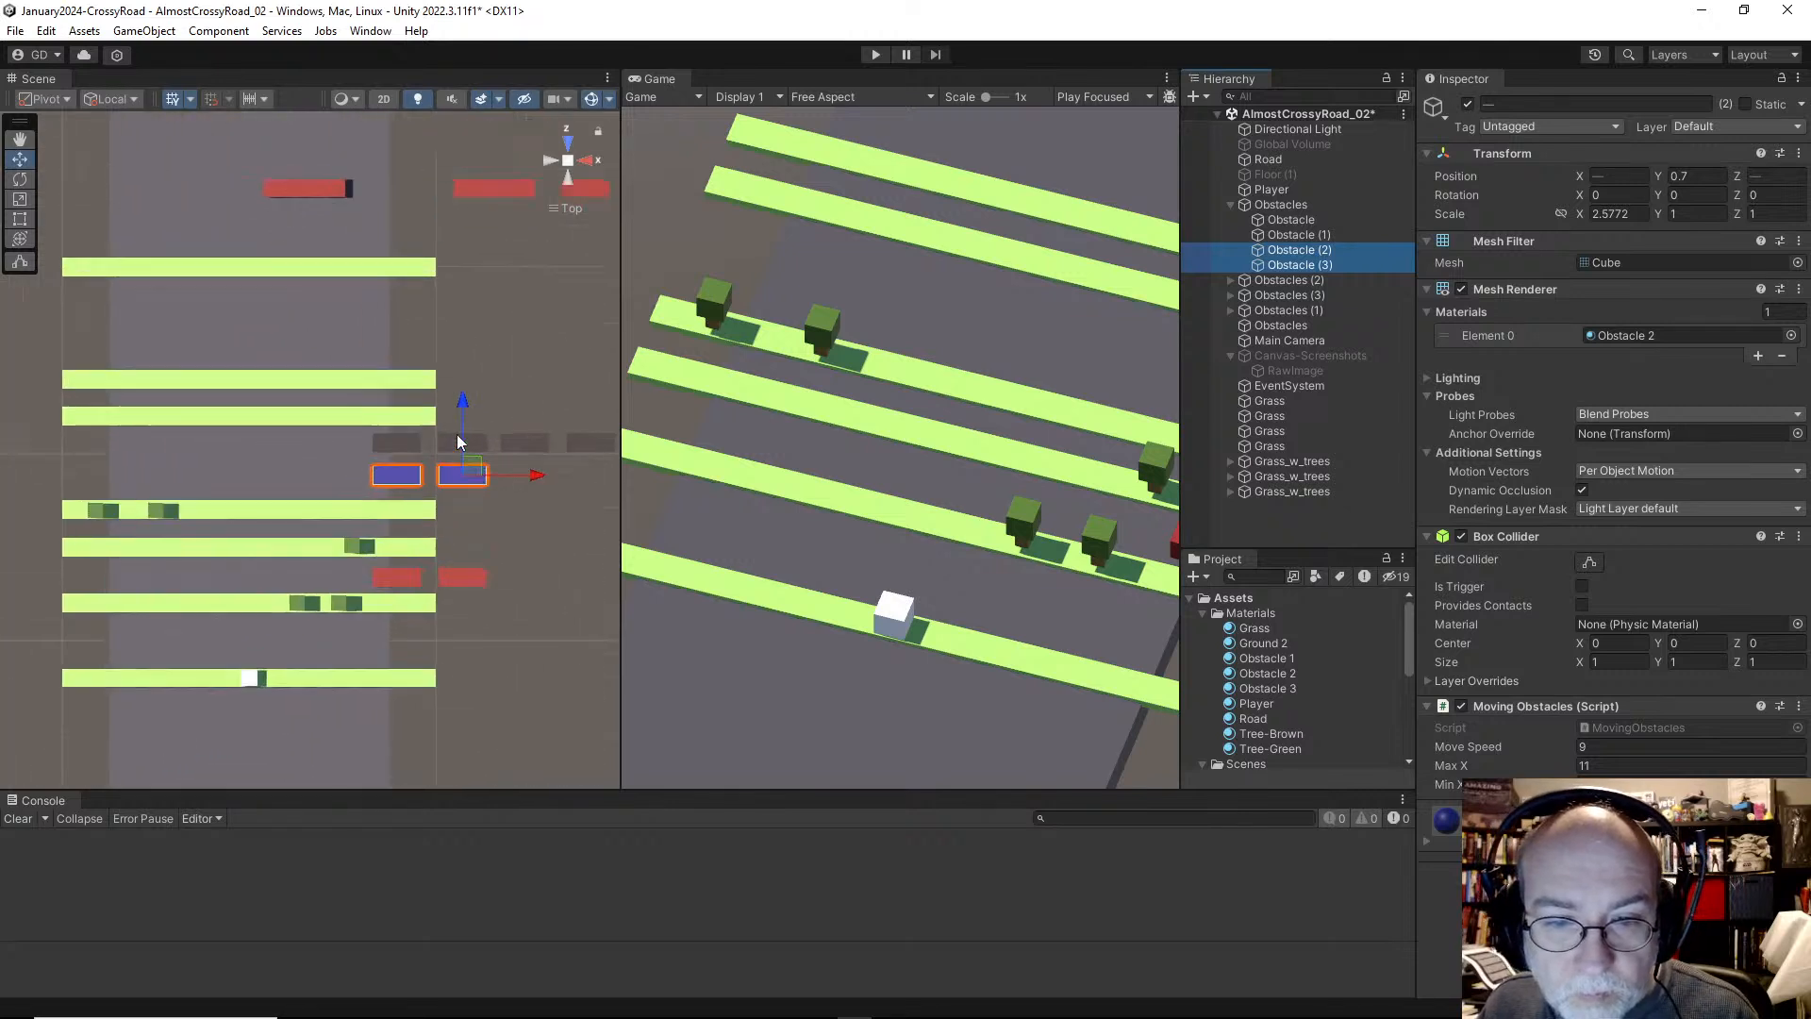
{"action": "left_click_drag", "start_coordinate": [462, 405], "coordinate": [462, 409]}
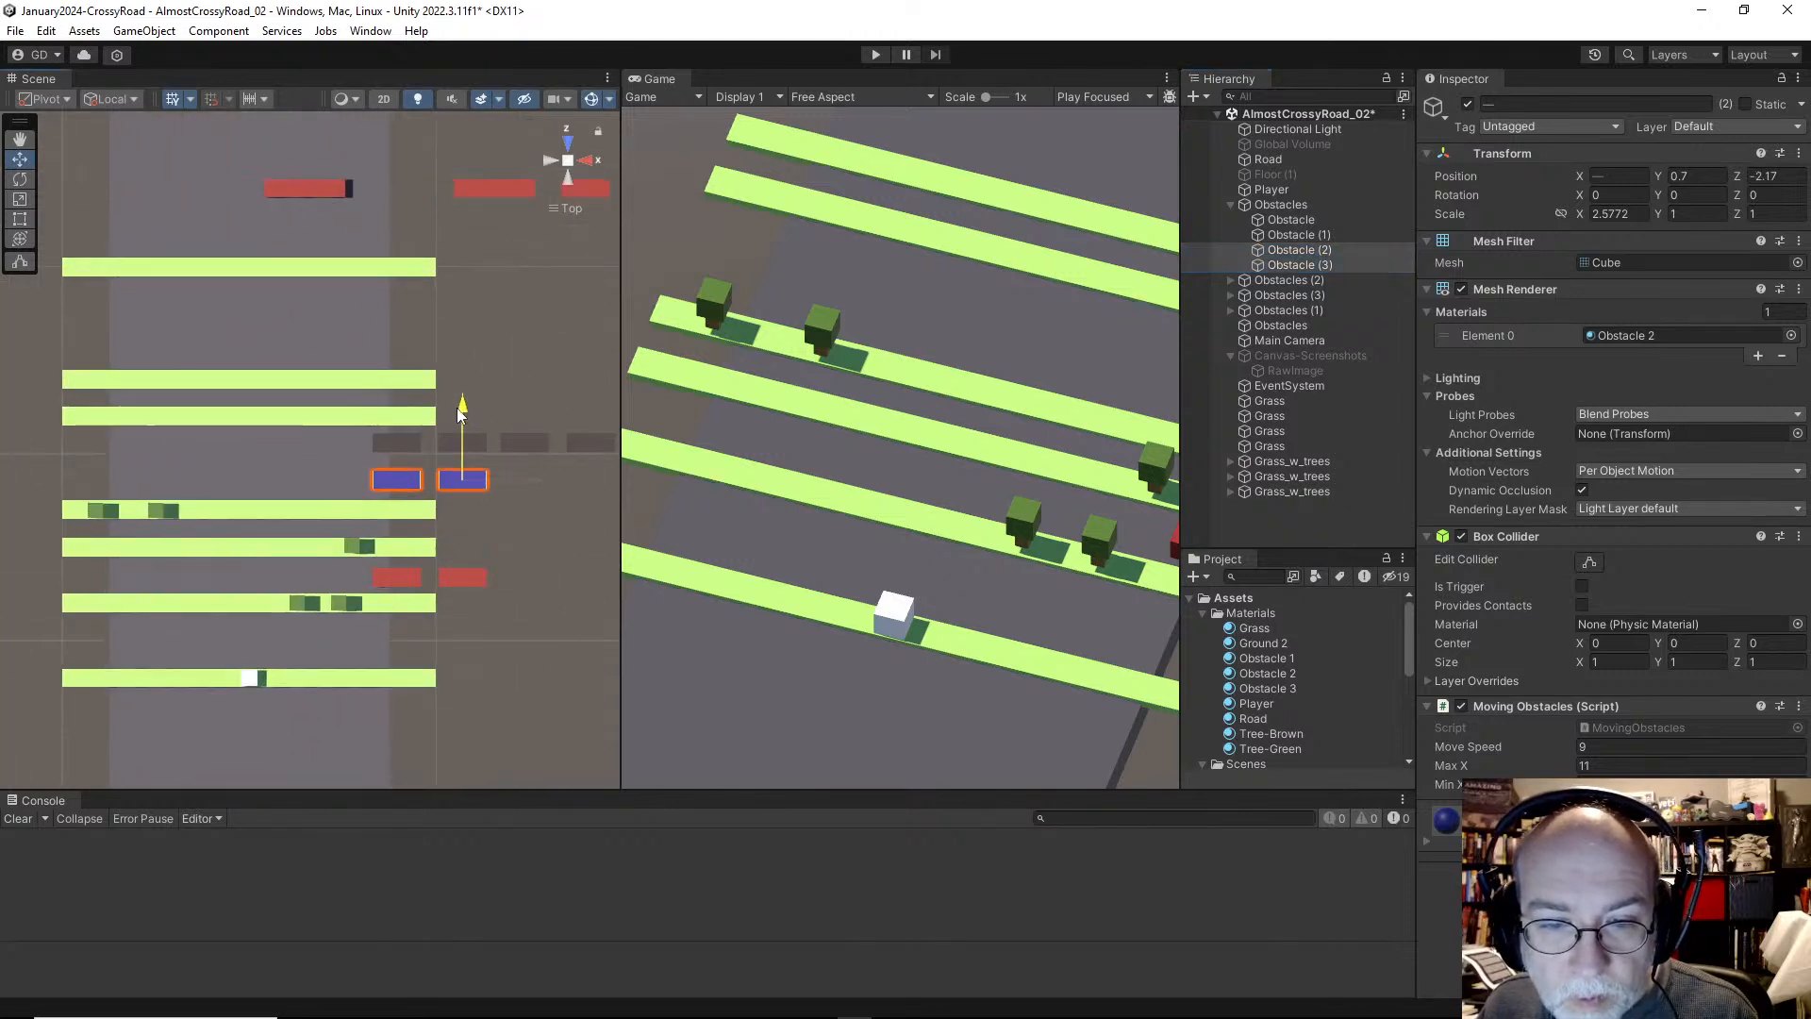
{"action": "left_click", "coordinate": [527, 355]}
{"action": "scroll", "coordinate": [527, 356], "scroll_direction": "down", "scroll_amount": 3}
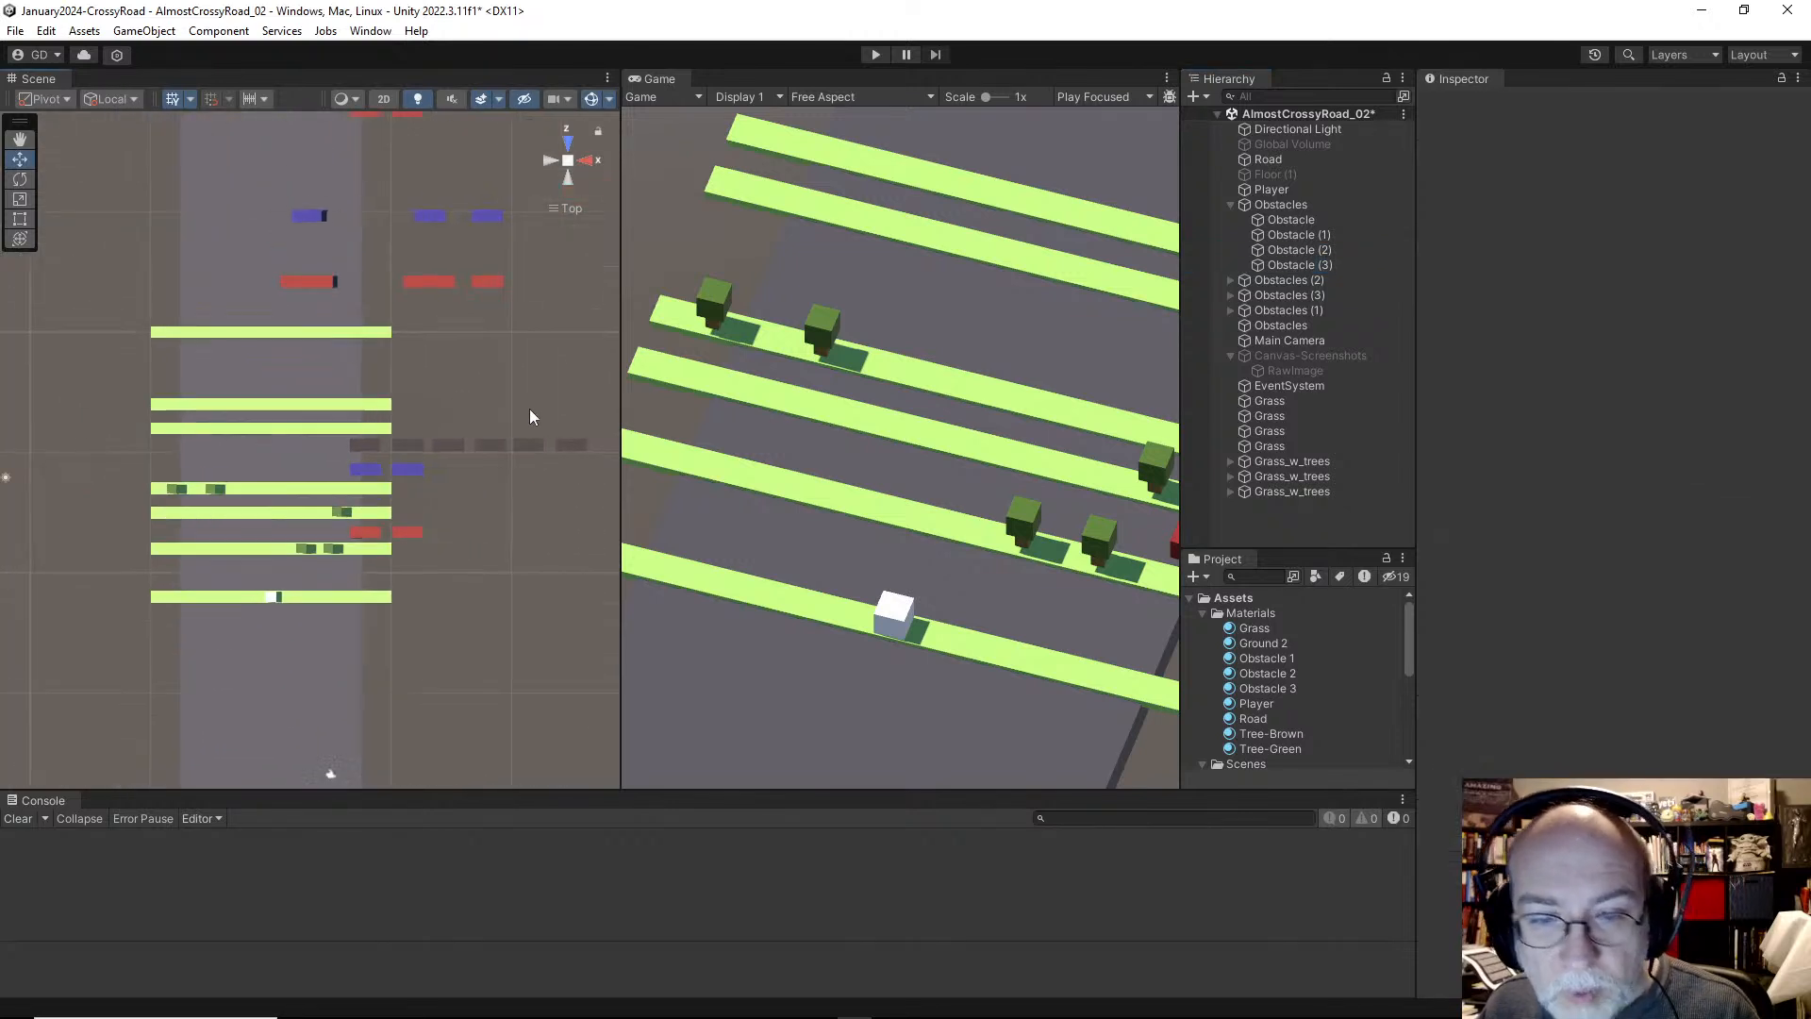
Step: Move the three blue obstacles (2), (5) and (3) in Obstacles (1) along the Z axis to about -13.23
{"action": "left_click", "coordinate": [1292, 205]}
{"action": "key", "text": "Left"}
{"action": "left_click", "coordinate": [1325, 234]}
{"action": "left_click", "coordinate": [1312, 264]}
{"action": "left_click", "coordinate": [1265, 253]}
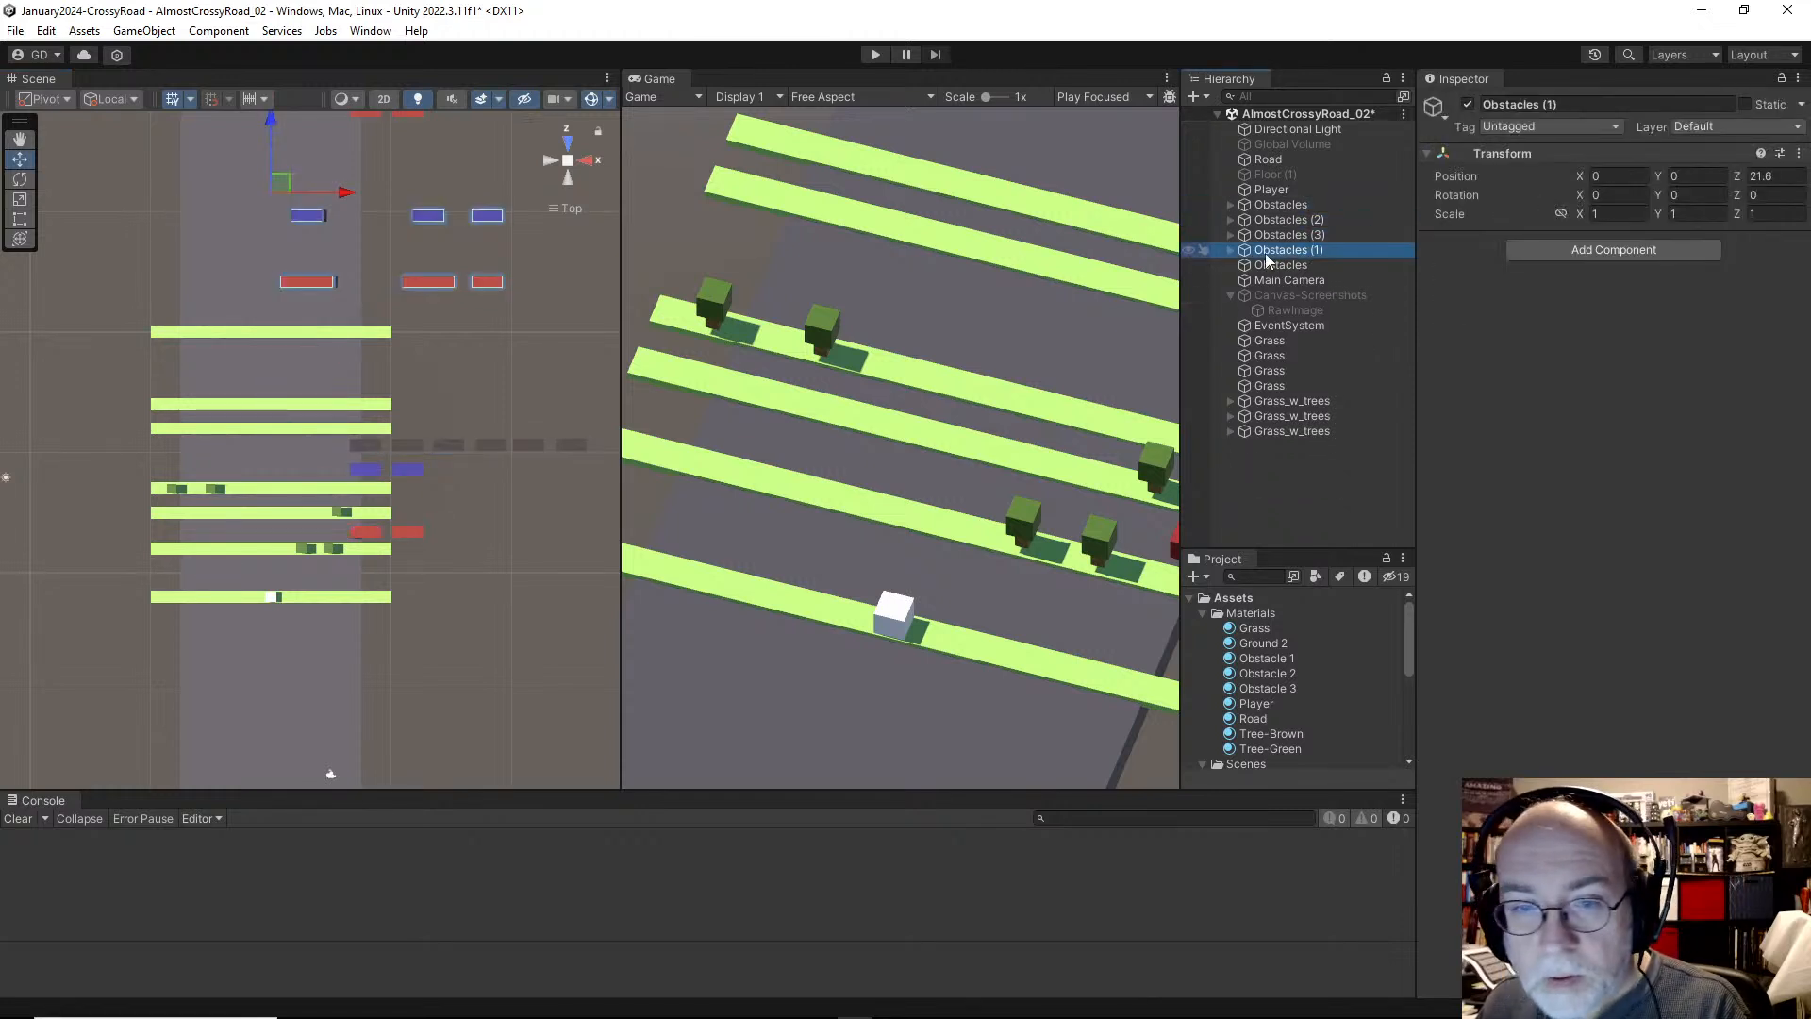
{"action": "scroll", "coordinate": [439, 286], "scroll_direction": "down", "scroll_amount": 2}
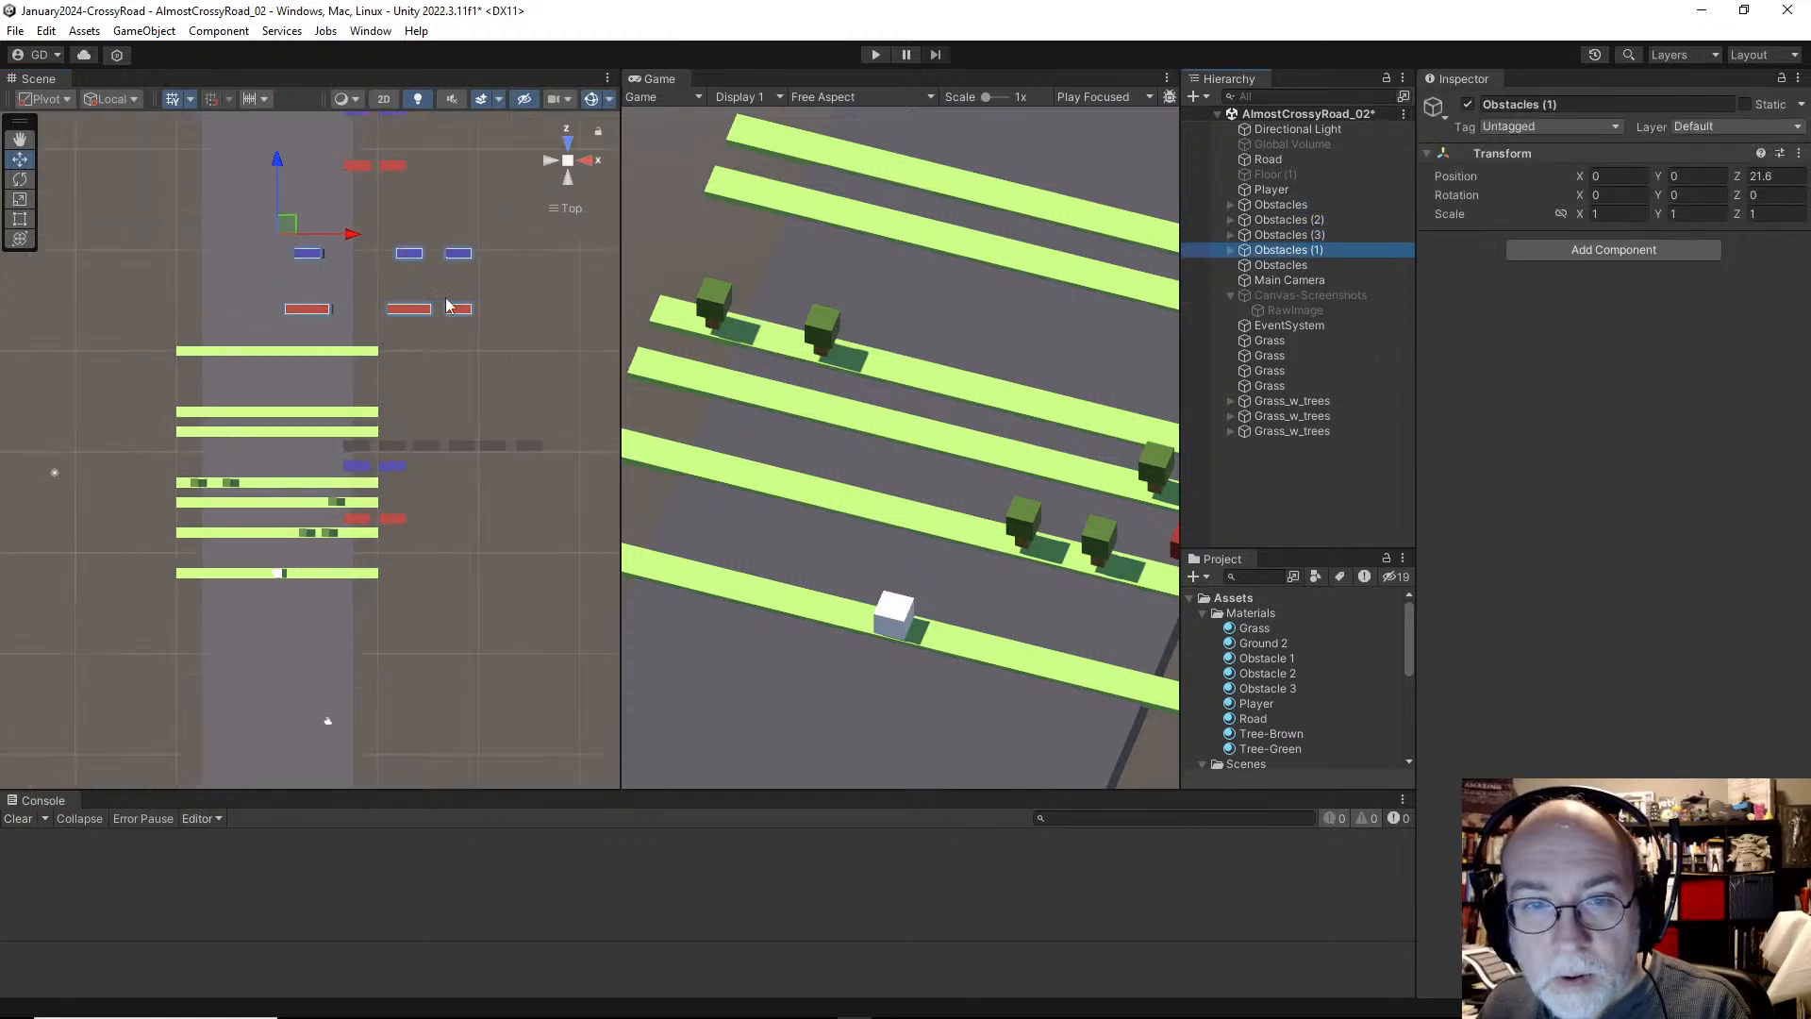
{"action": "left_click", "coordinate": [1230, 250]}
{"action": "left_click", "coordinate": [1292, 339]}
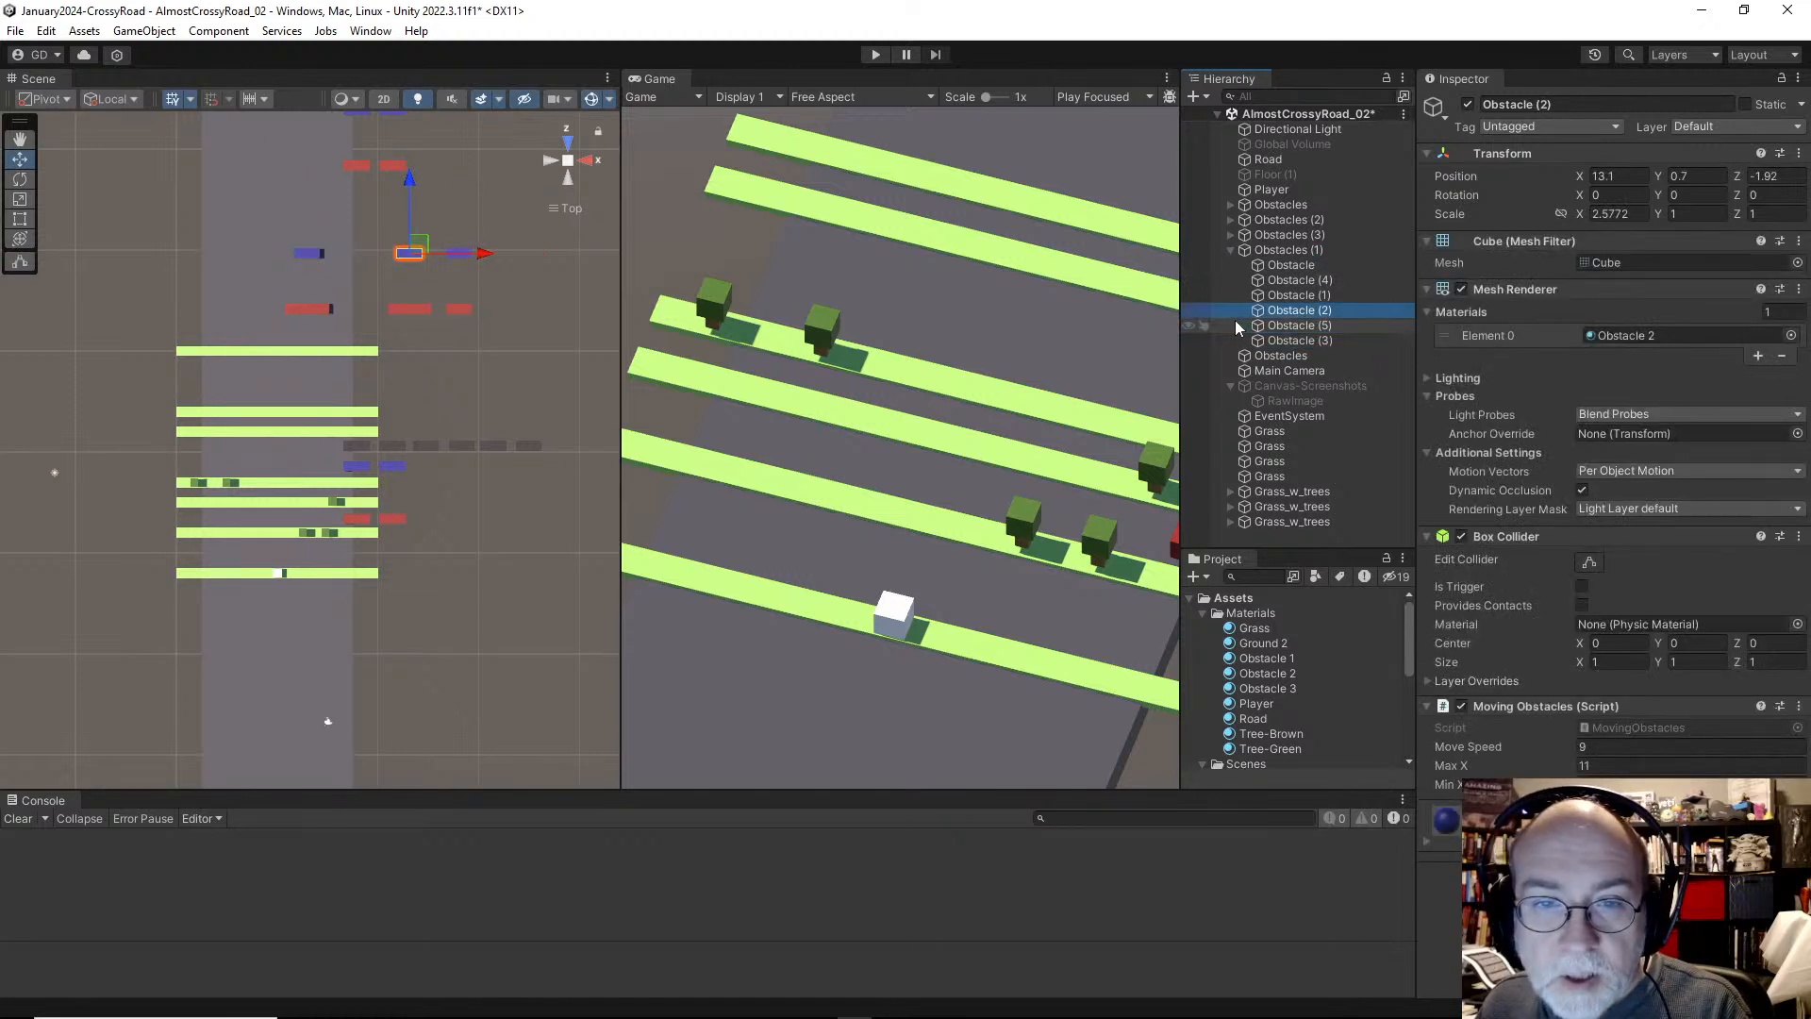
{"action": "key", "text": "shift+Down"}
{"action": "key", "text": "shift+Down"}
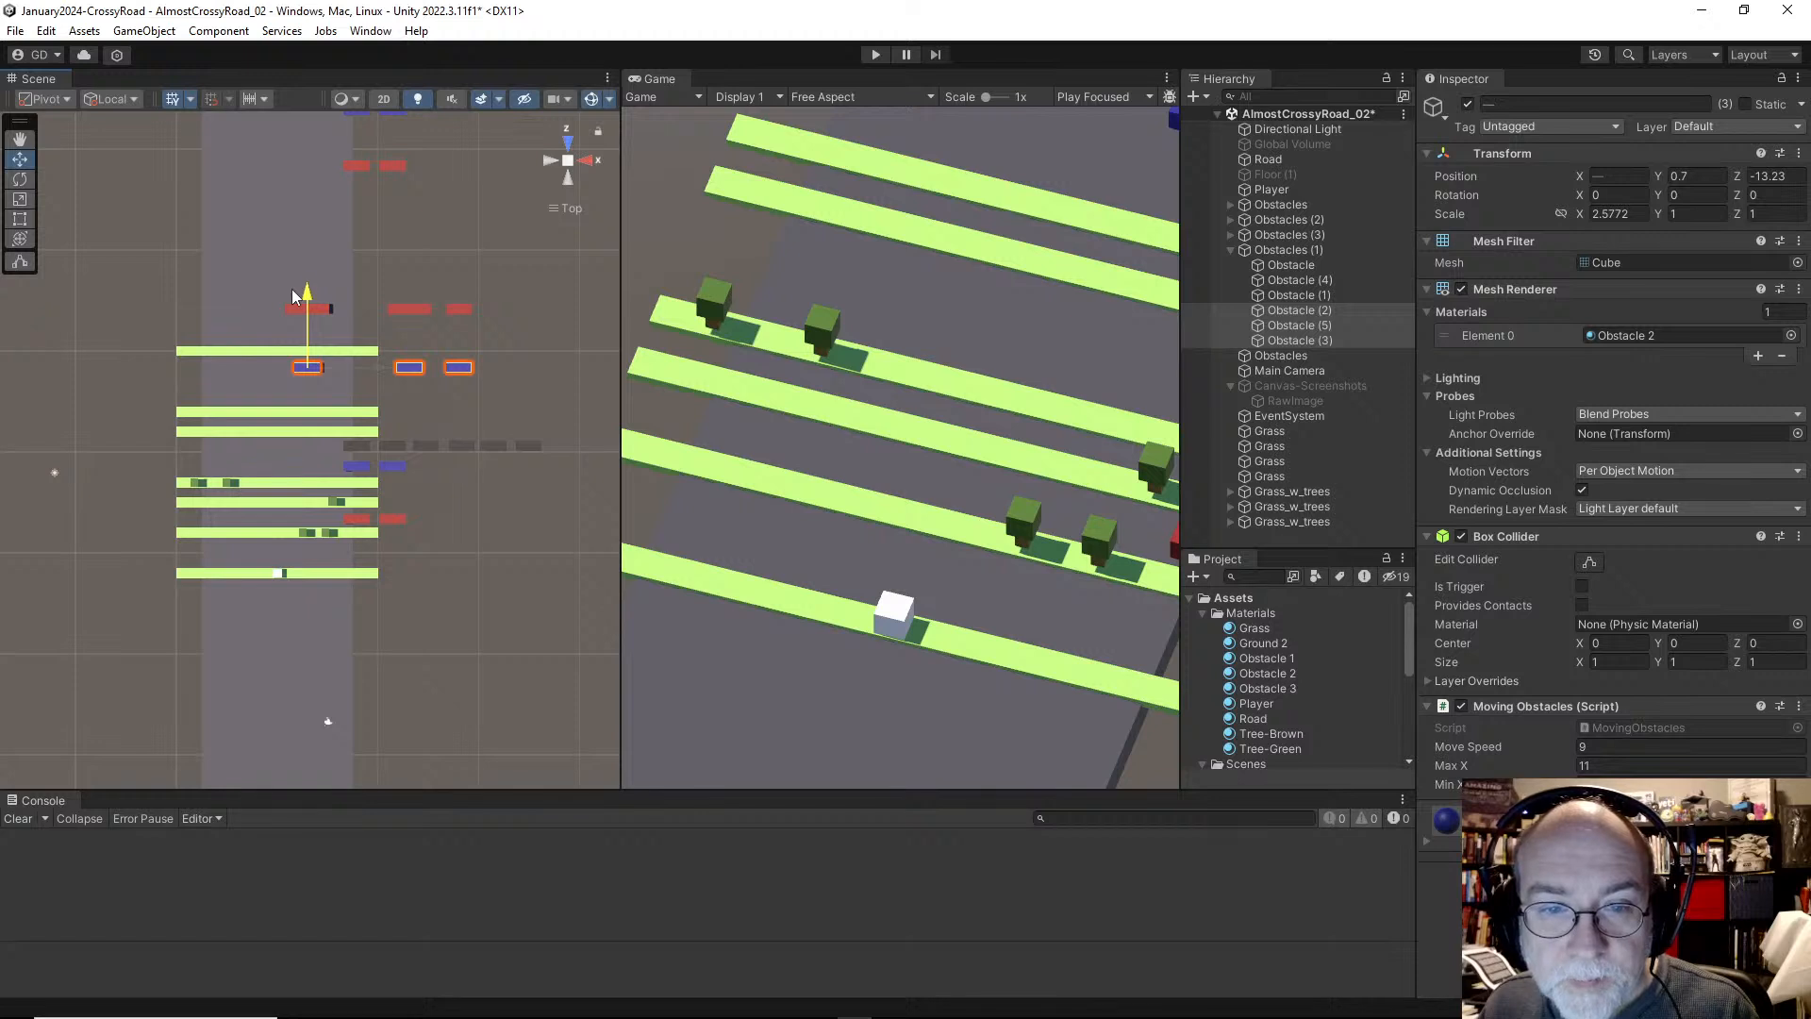
{"action": "left_click", "coordinate": [542, 279]}
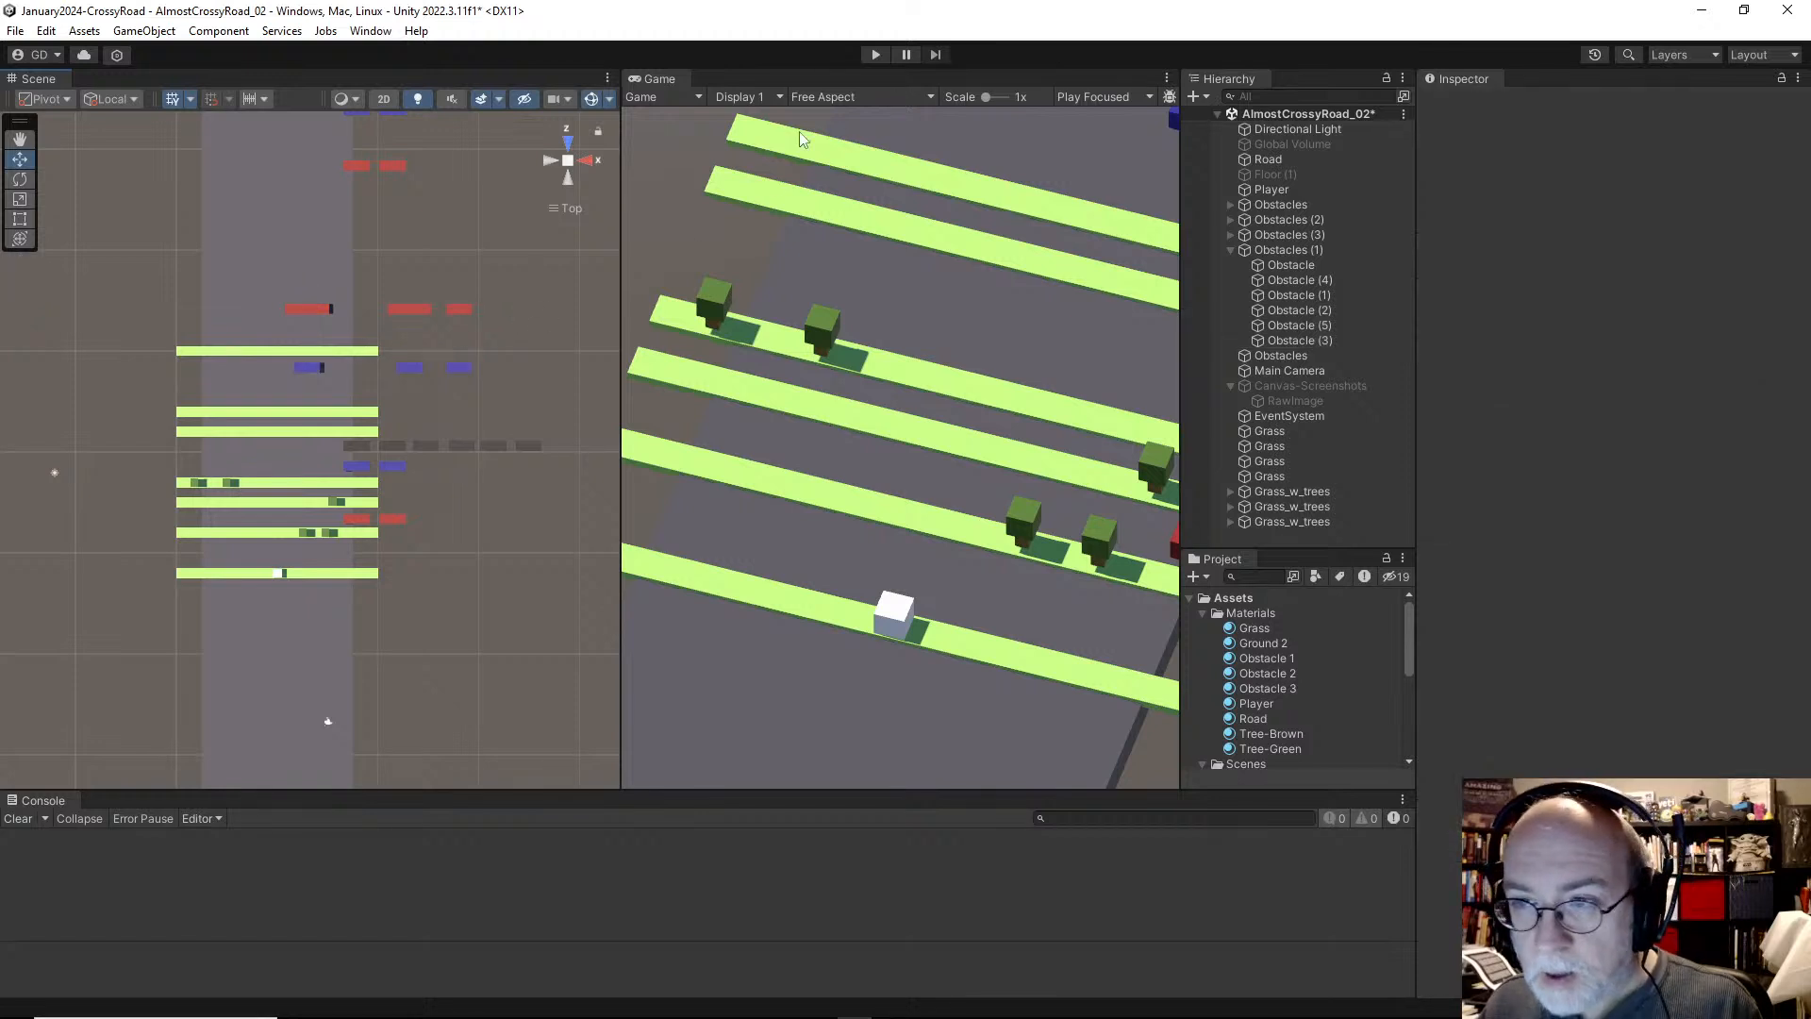
Step: Enlarge the Game view and run the game to test the rearranged obstacles
{"action": "left_click_drag", "start_coordinate": [621, 200], "coordinate": [131, 227]}
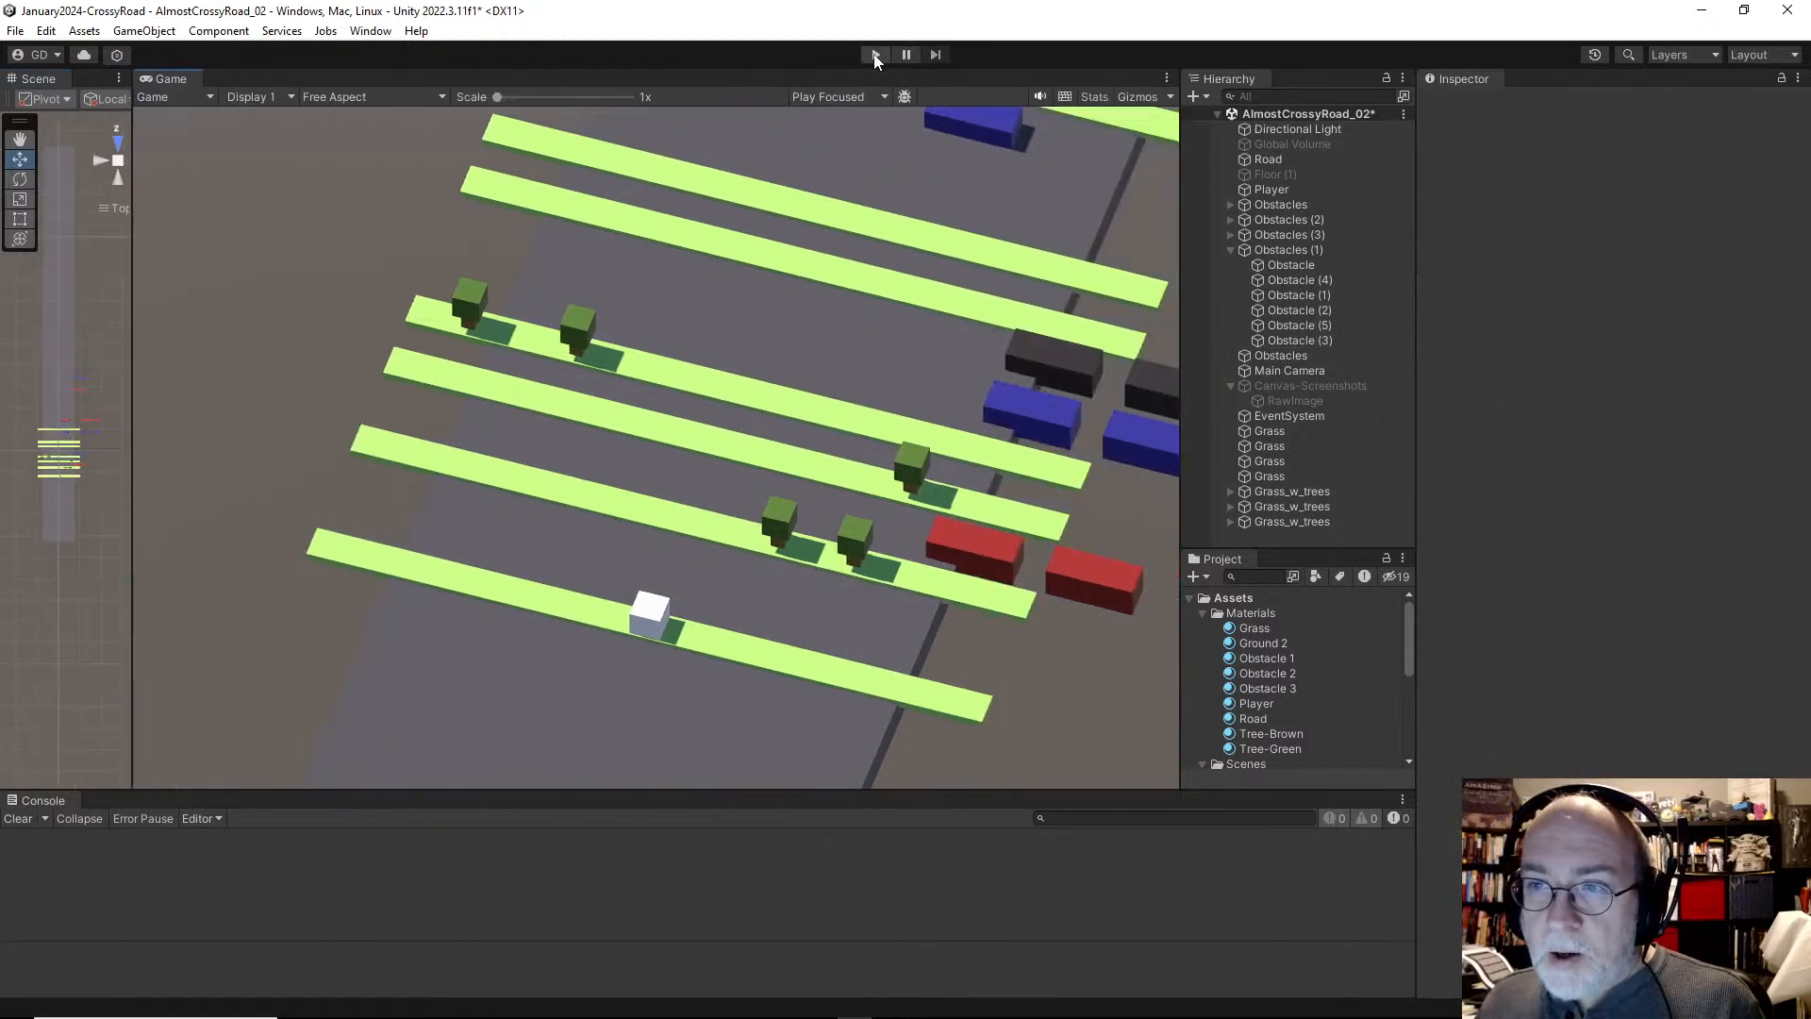
{"action": "left_click_drag", "start_coordinate": [137, 340], "coordinate": [168, 283]}
{"action": "left_click", "coordinate": [878, 55]}
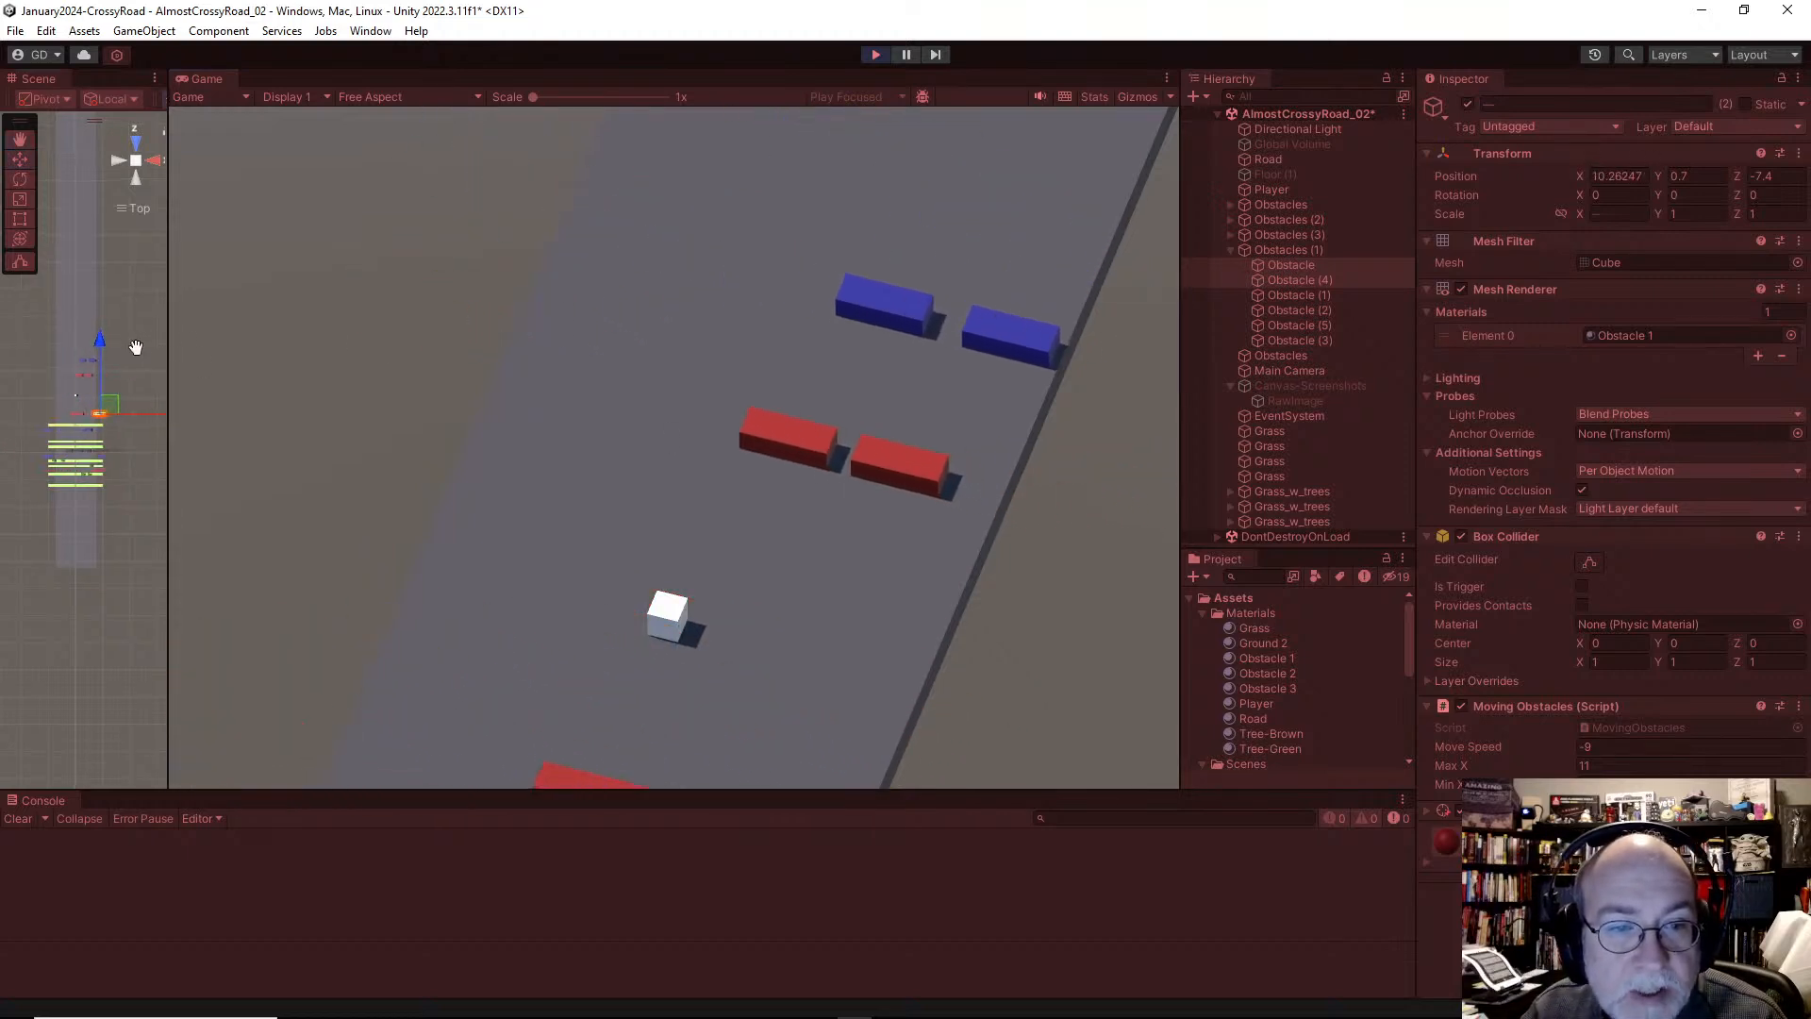
Step: Widen the Scene view and move the player back down the road past every obstacle row and grass strip
{"action": "middle_click_drag", "start_coordinate": [134, 348], "coordinate": [158, 403]}
{"action": "left_click_drag", "start_coordinate": [165, 413], "coordinate": [304, 406]}
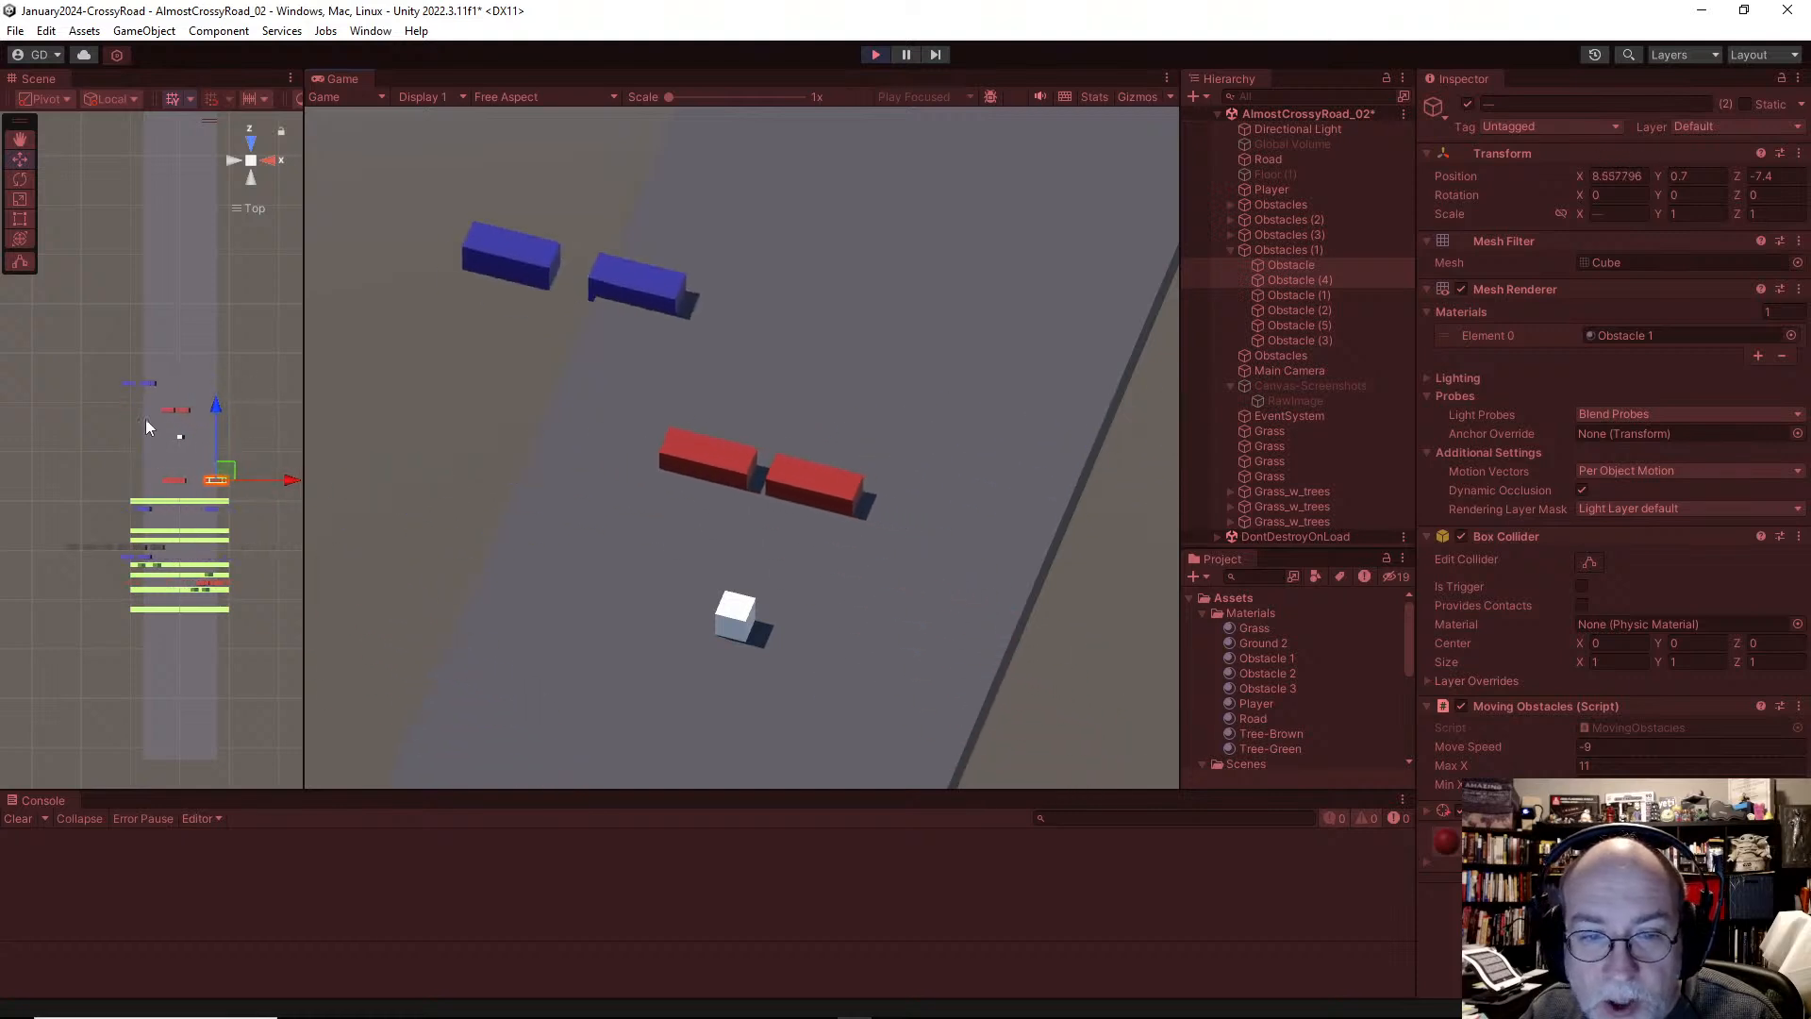
{"action": "key", "text": "Down"}
{"action": "key", "text": "Down"}
{"action": "key", "text": "Down"}
{"action": "key", "text": "Down"}
{"action": "key", "text": "Down"}
{"action": "key", "text": "Down"}
{"action": "key", "text": "Down"}
{"action": "key", "text": "Down"}
{"action": "key", "text": "Down"}
{"action": "key", "text": "Down"}
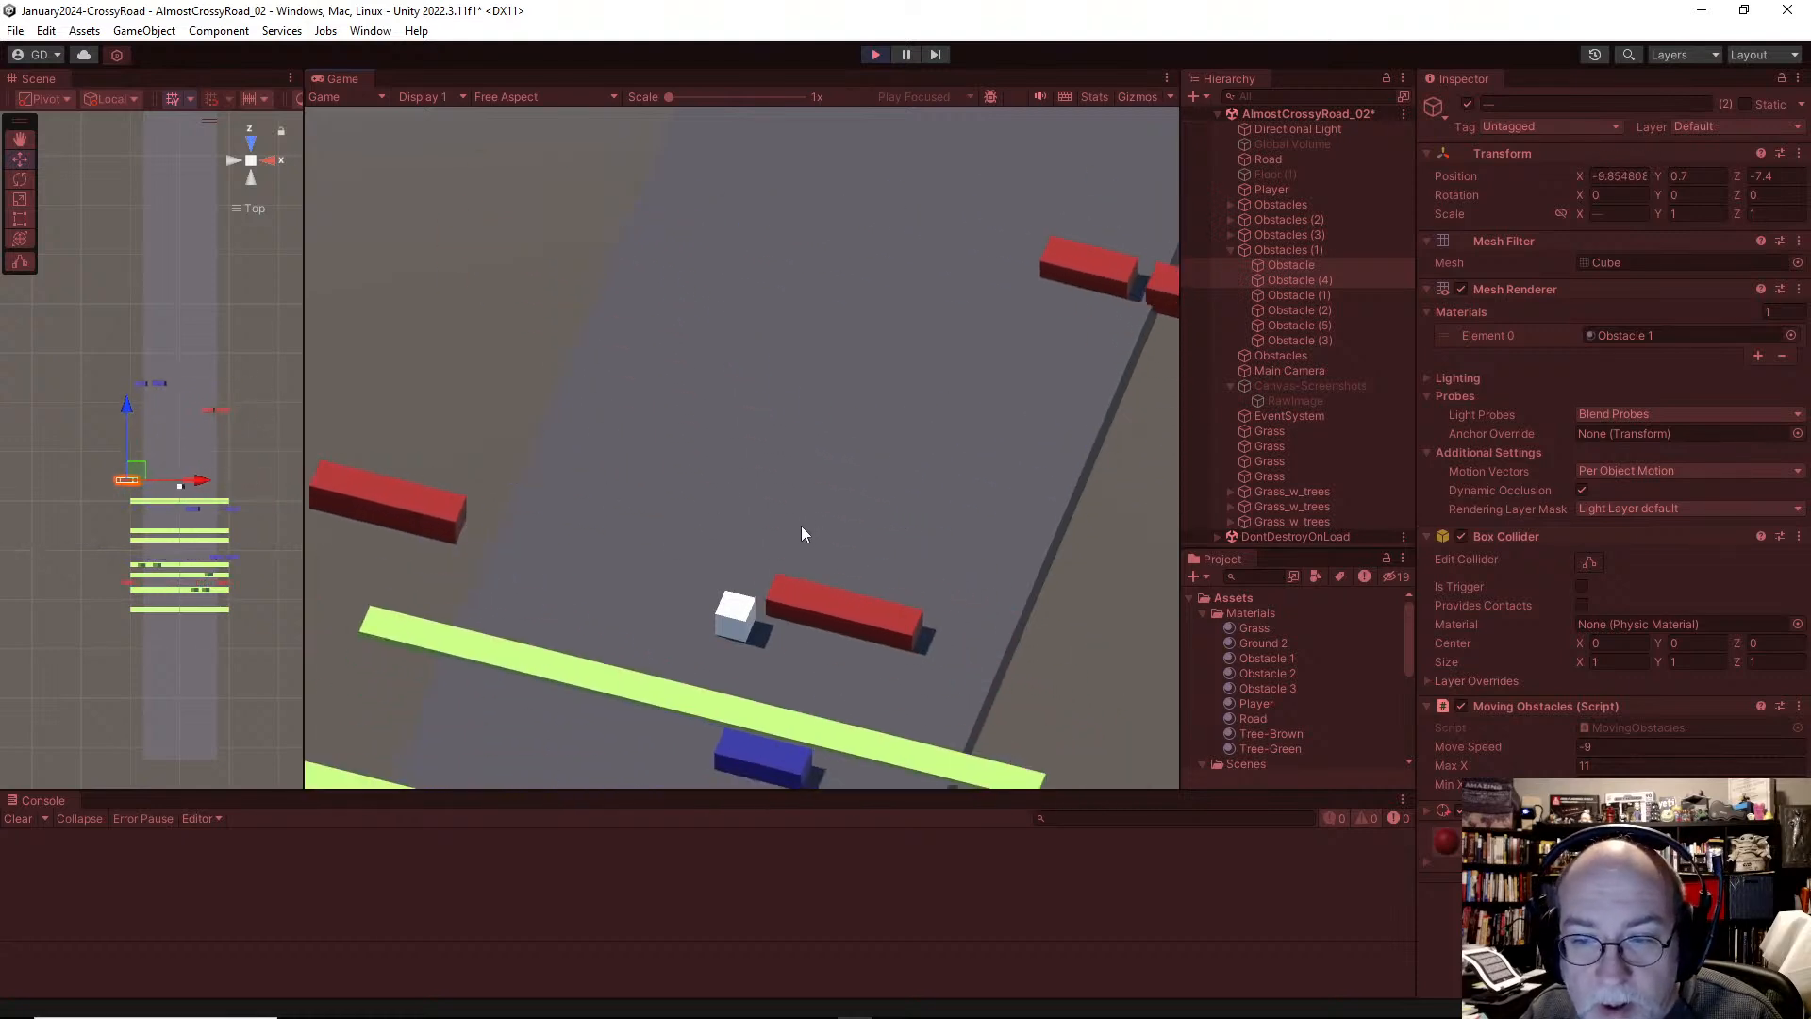
{"action": "key", "text": "Down"}
{"action": "key", "text": "Down"}
{"action": "key", "text": "Down"}
{"action": "key", "text": "Down"}
{"action": "key", "text": "Down"}
{"action": "key", "text": "Down"}
{"action": "key", "text": "Down"}
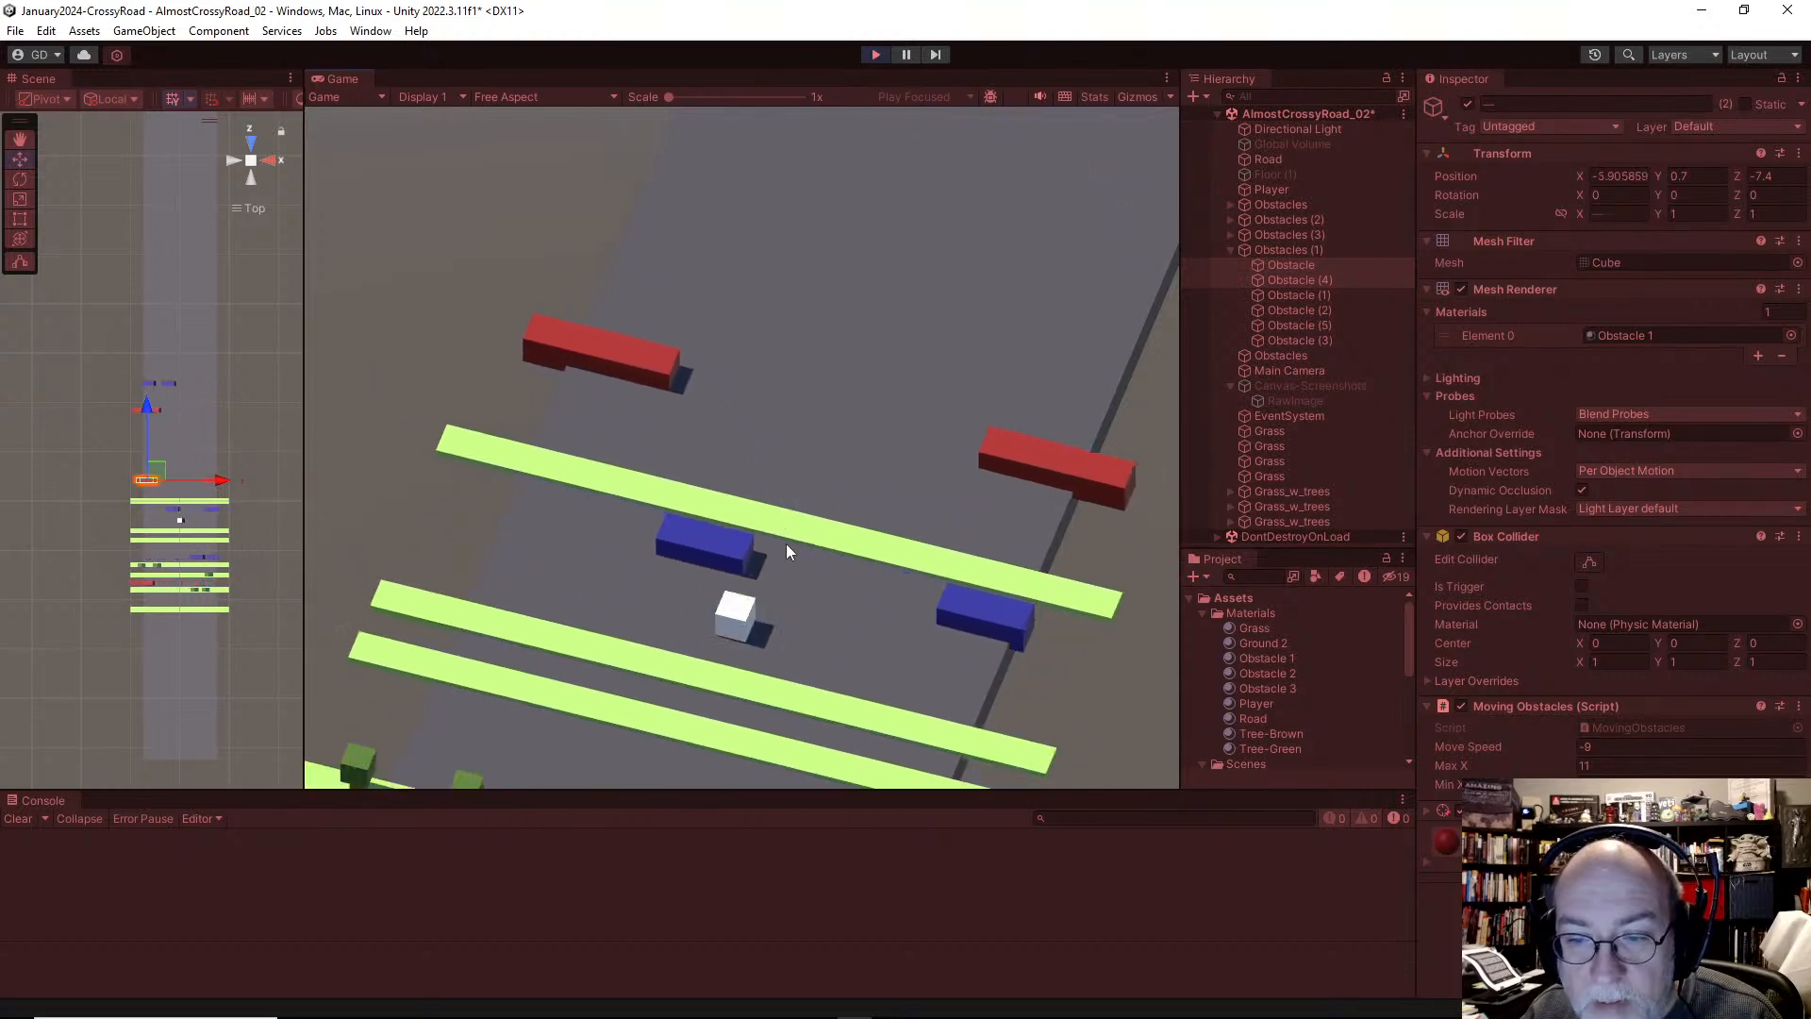
{"action": "key", "text": "Down"}
{"action": "key", "text": "Down"}
{"action": "key", "text": "Down"}
{"action": "key", "text": "Down"}
{"action": "key", "text": "Down"}
{"action": "key", "text": "Down"}
{"action": "key", "text": "Down"}
{"action": "key", "text": "Down"}
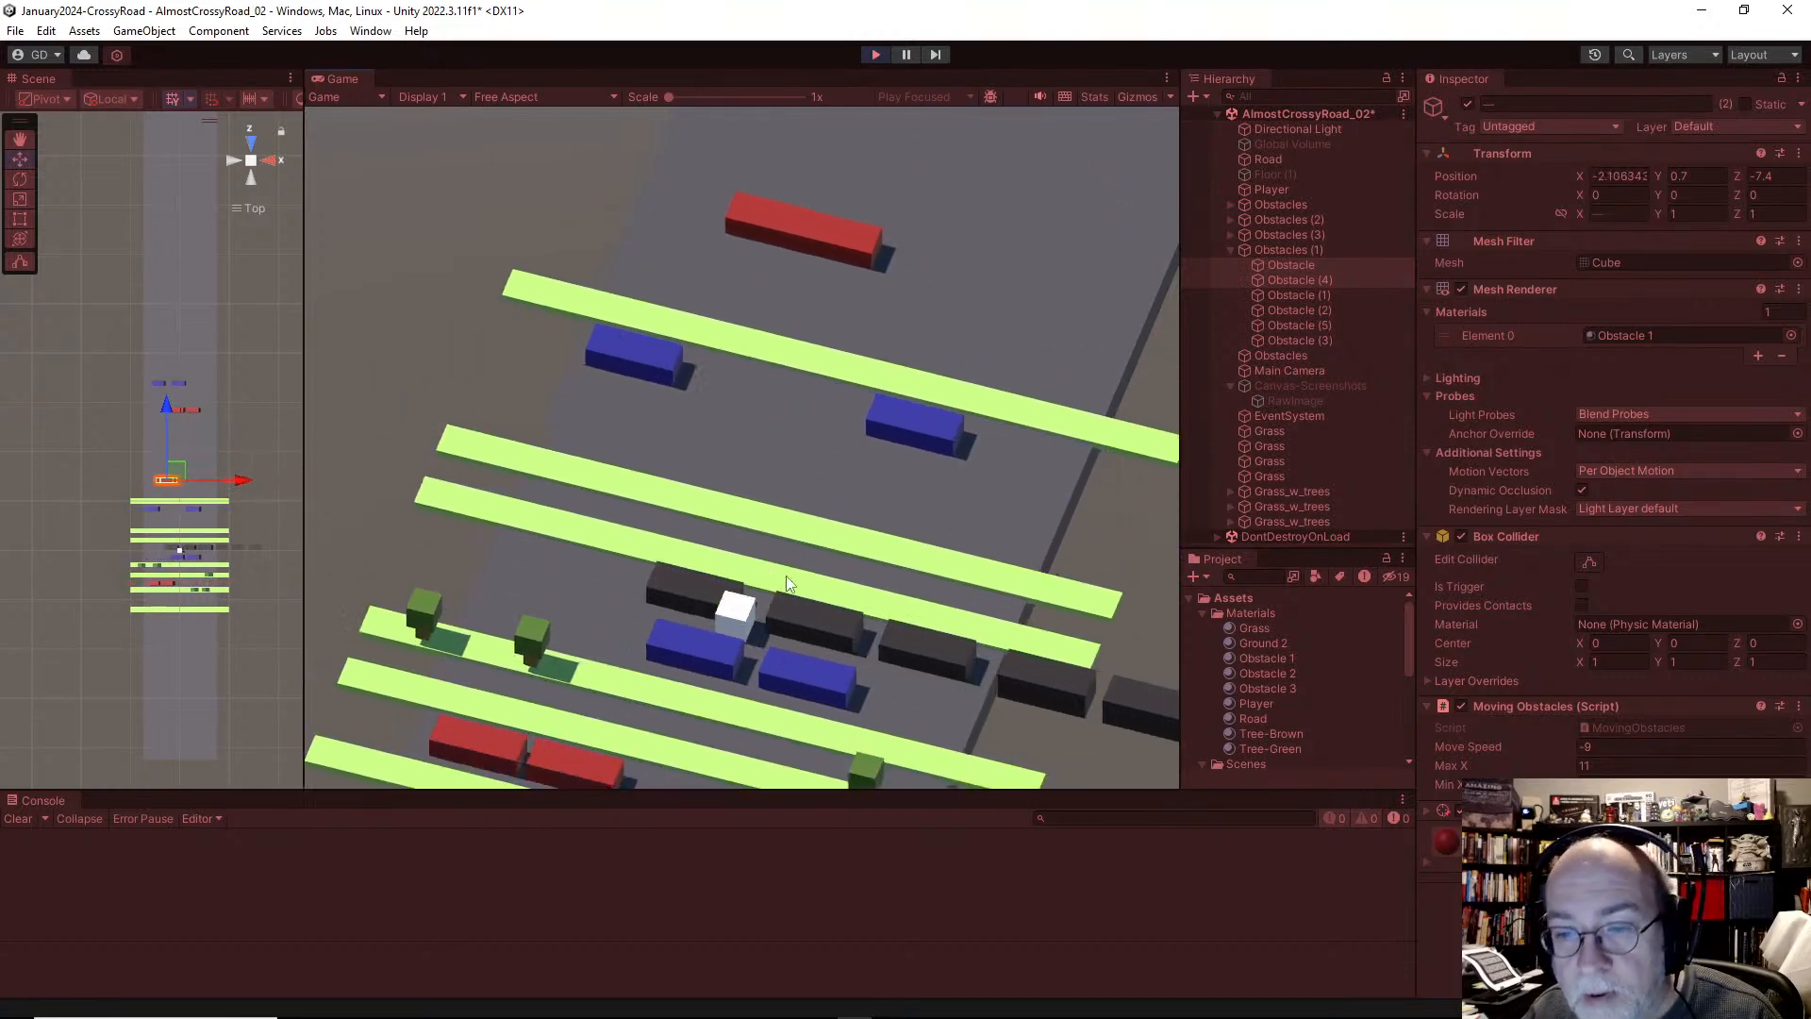
{"action": "key", "text": "Down"}
{"action": "key", "text": "Down"}
{"action": "key", "text": "Down"}
{"action": "key", "text": "Down"}
{"action": "key", "text": "Down"}
{"action": "key", "text": "Down"}
{"action": "key", "text": "Down"}
{"action": "key", "text": "Down"}
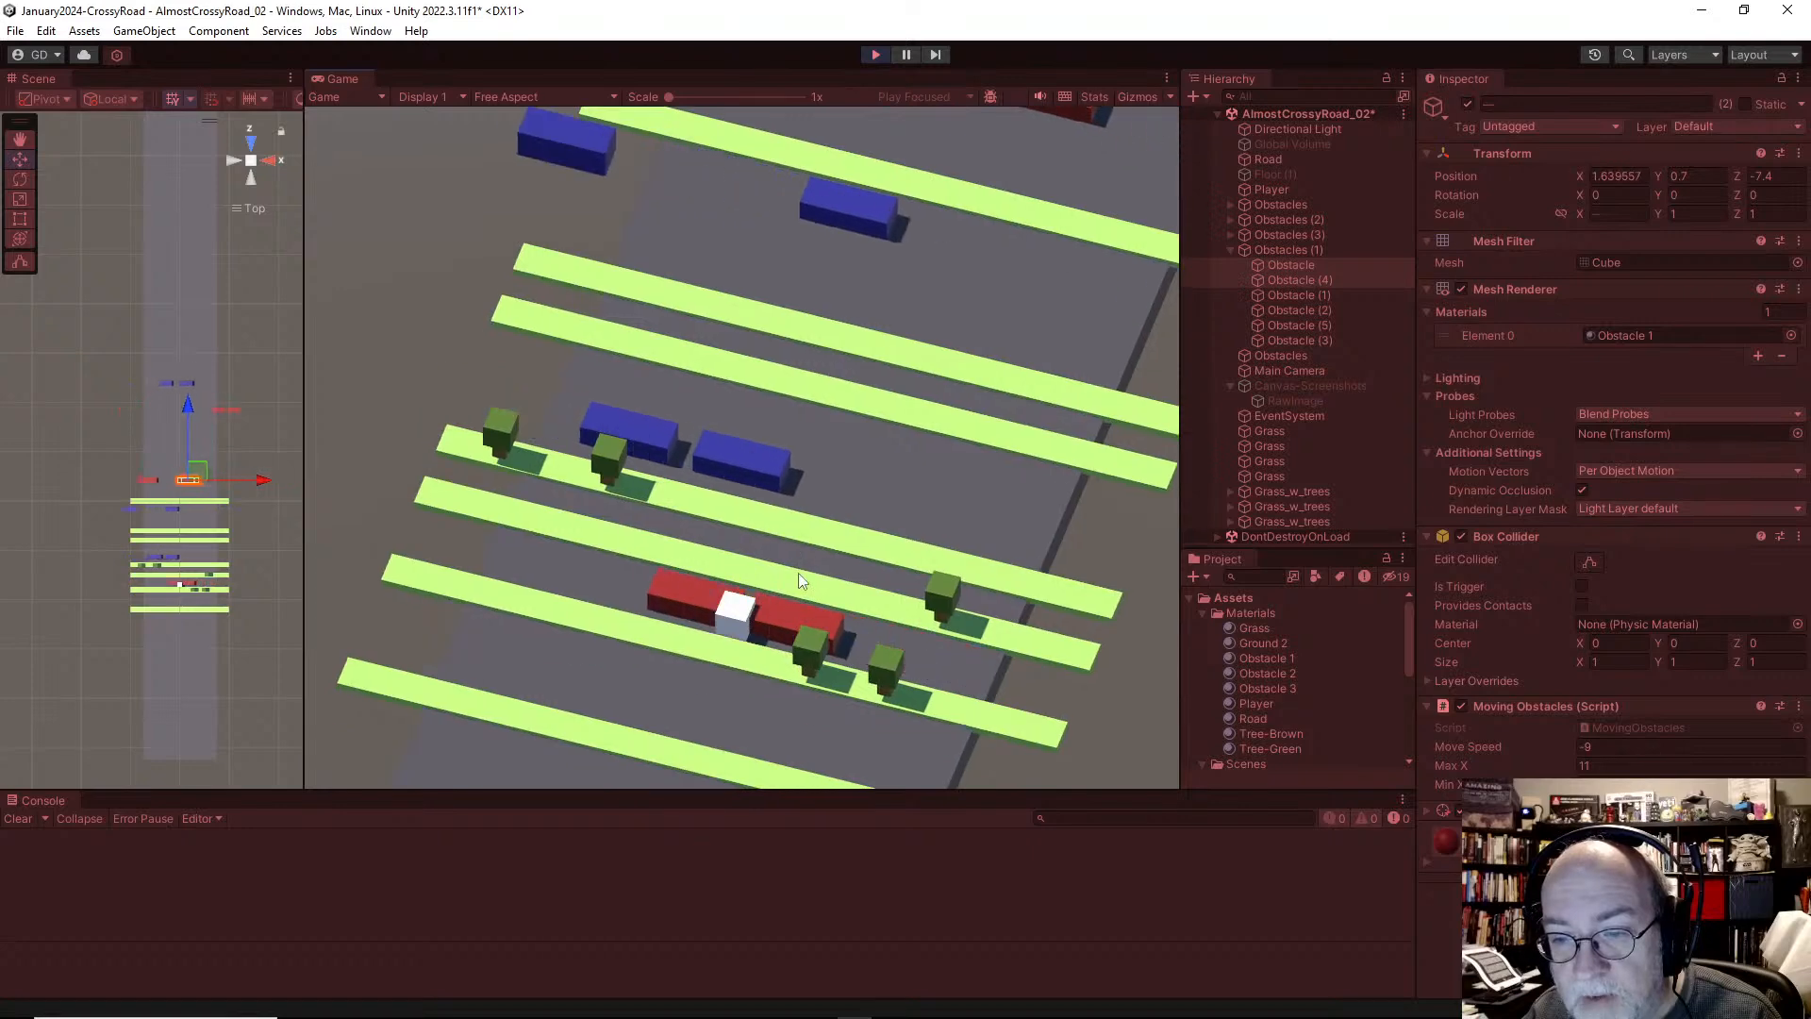
{"action": "key", "text": "Down"}
{"action": "key", "text": "Down"}
{"action": "key", "text": "Down"}
{"action": "key", "text": "Down"}
{"action": "key", "text": "Down"}
{"action": "key", "text": "Down"}
{"action": "key", "text": "Down"}
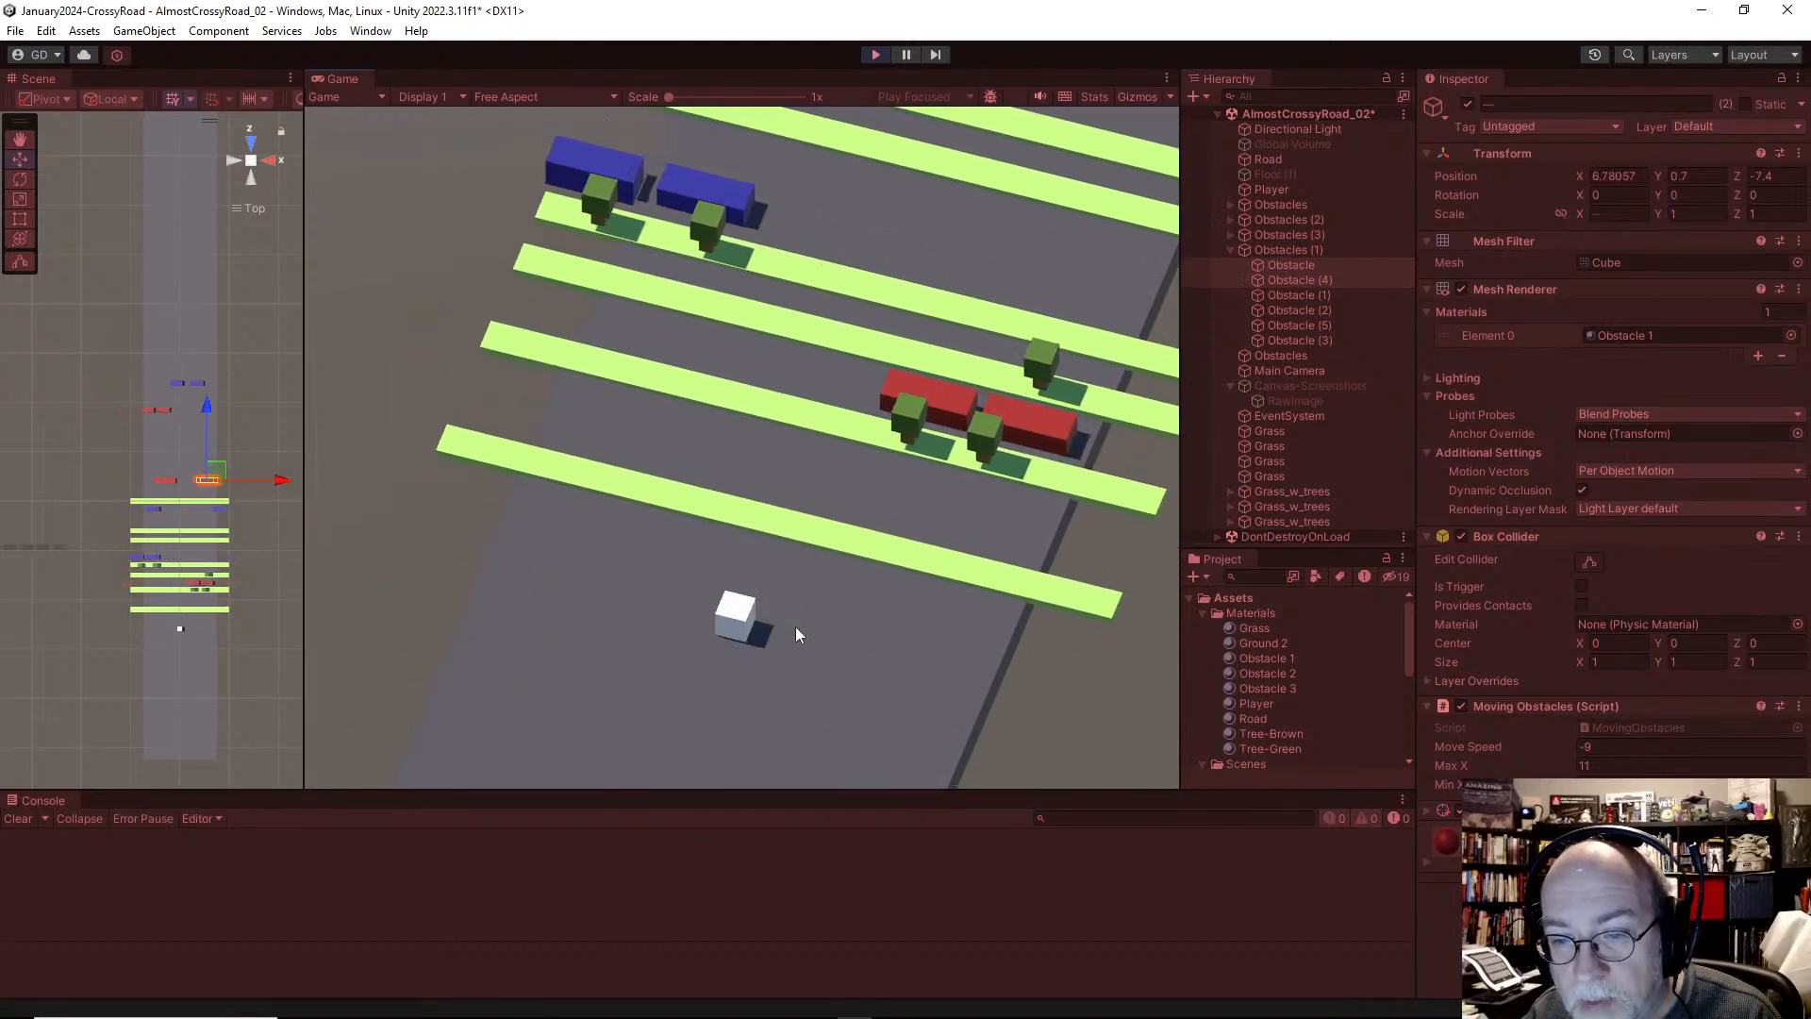
Step: Test the crossing by moving the player forward through the tree strips to the farthest grass strip, just before the long red obstacles
{"action": "key", "text": "Up"}
{"action": "key", "text": "Up"}
{"action": "key", "text": "Up"}
{"action": "key", "text": "Up"}
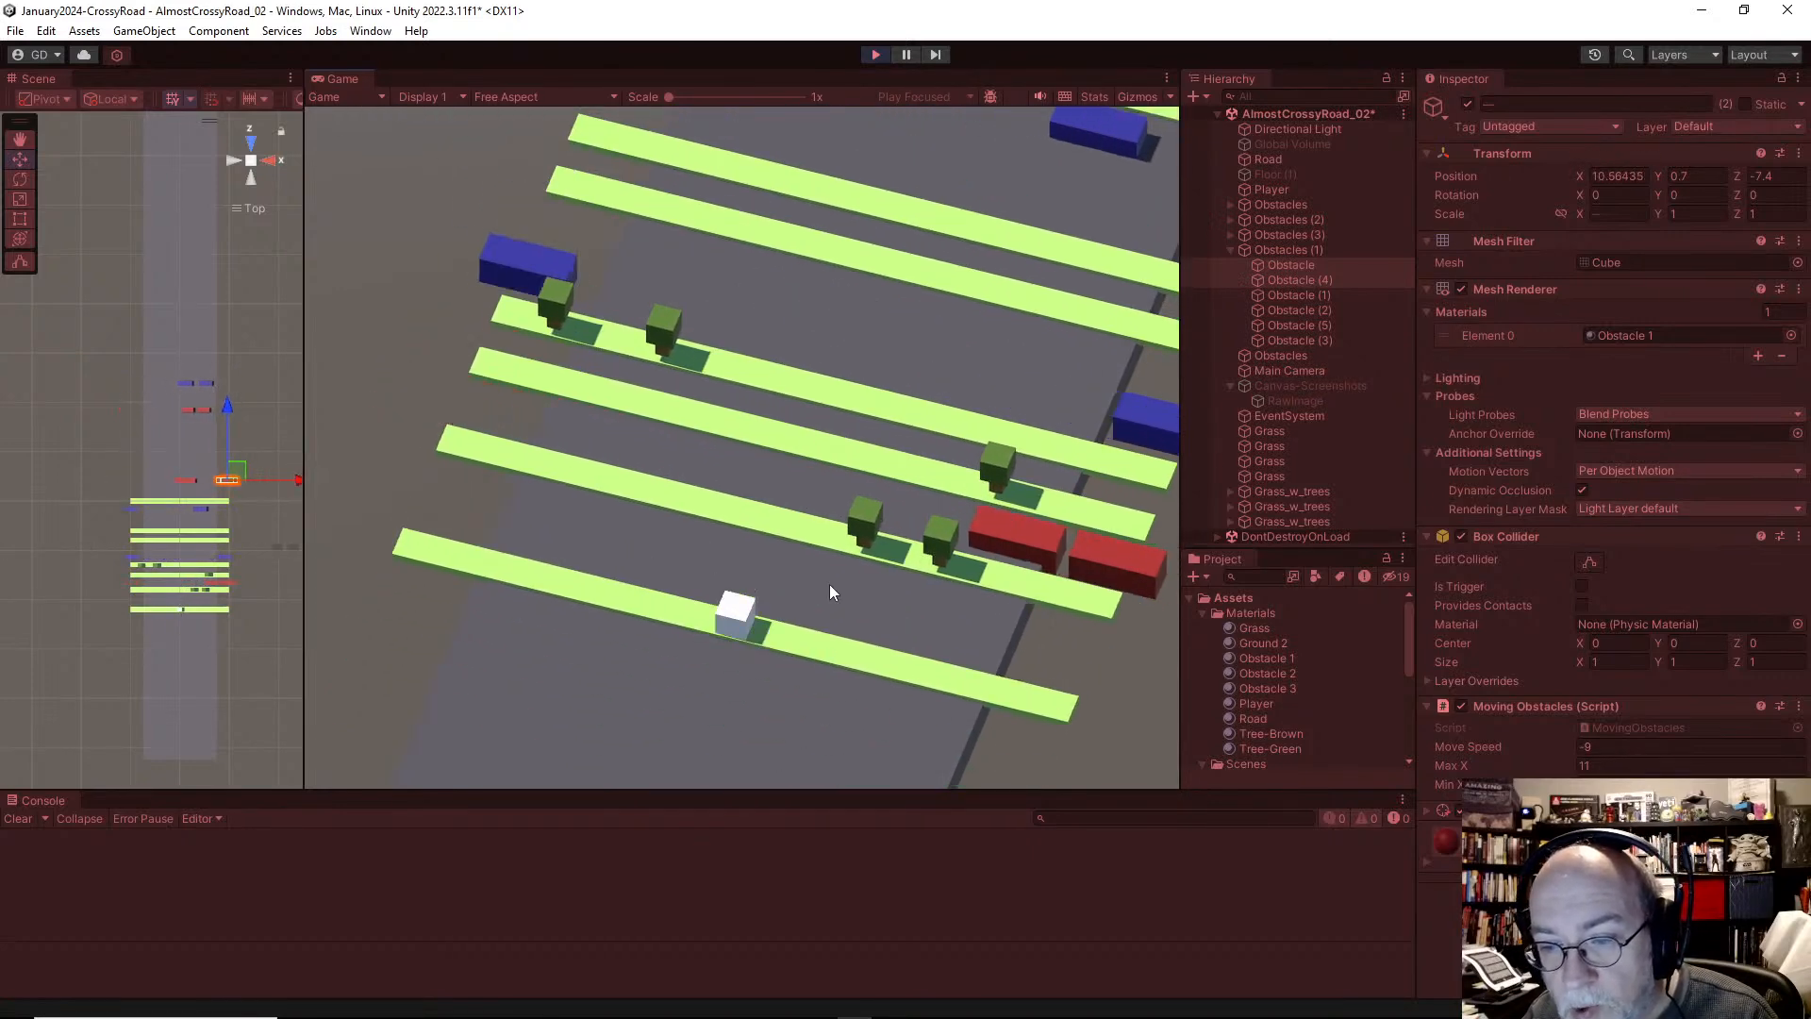
{"action": "key", "text": "Up"}
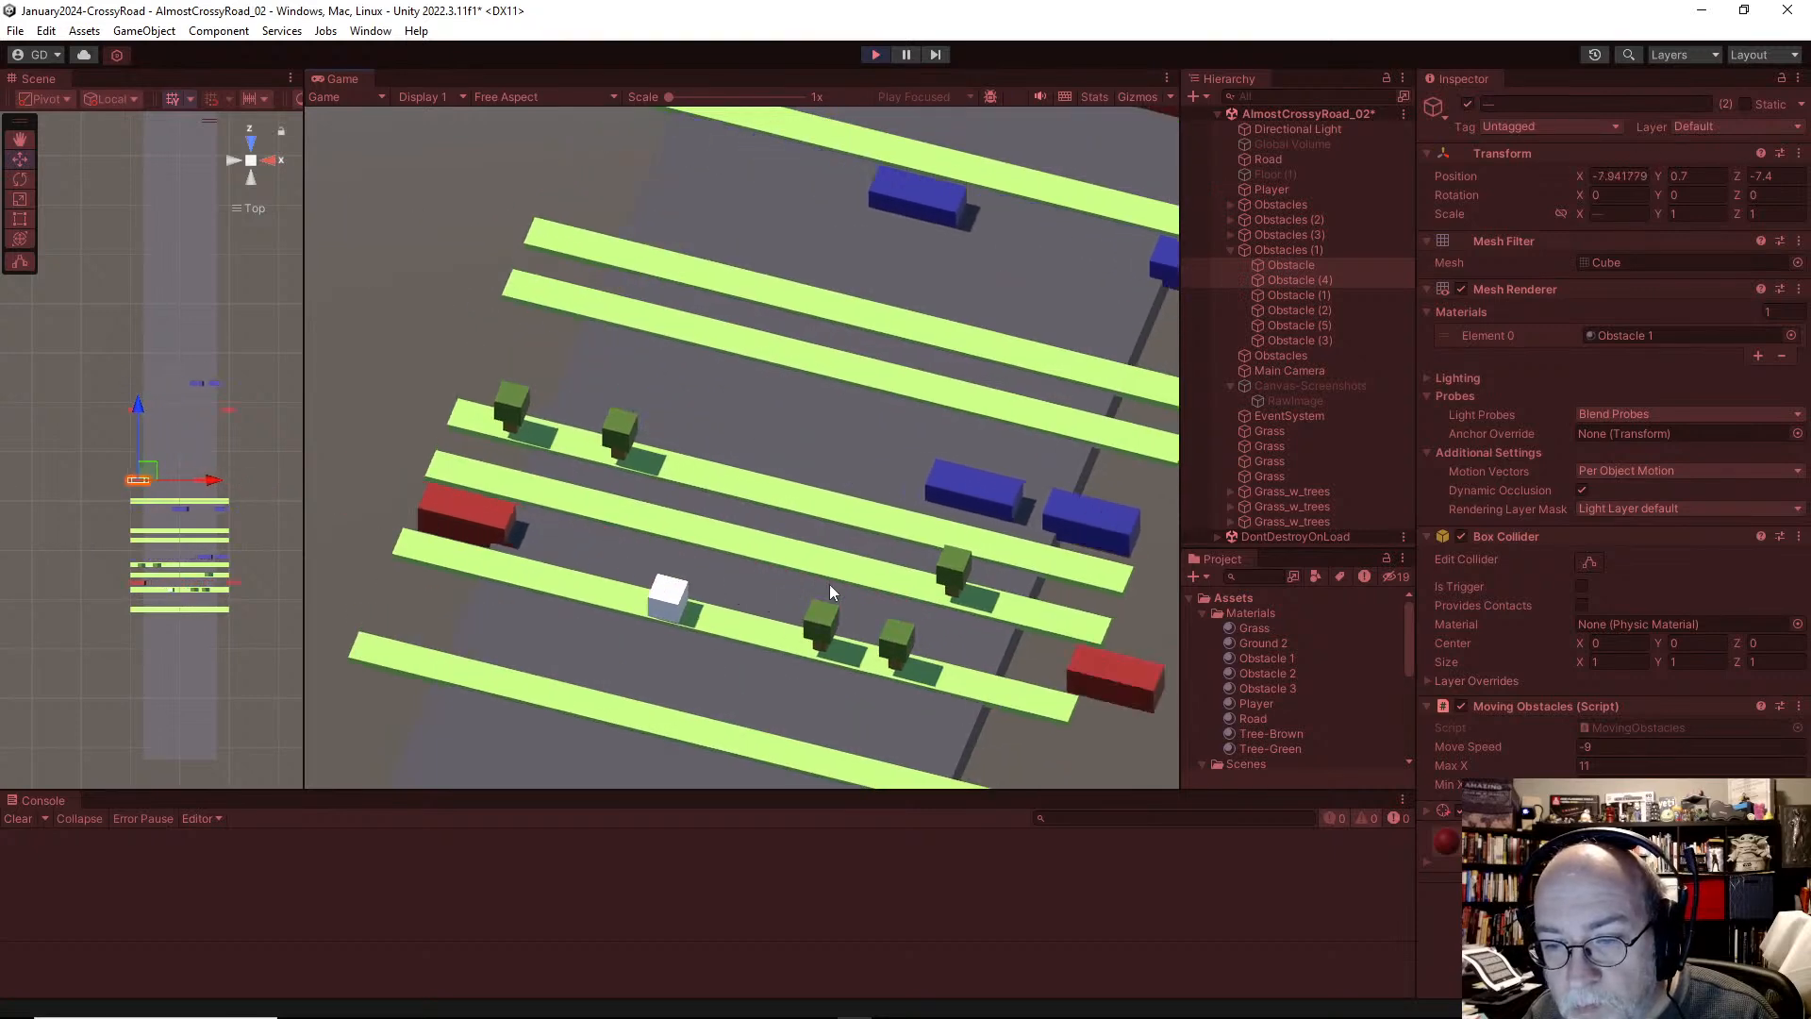
{"action": "key", "text": "Up"}
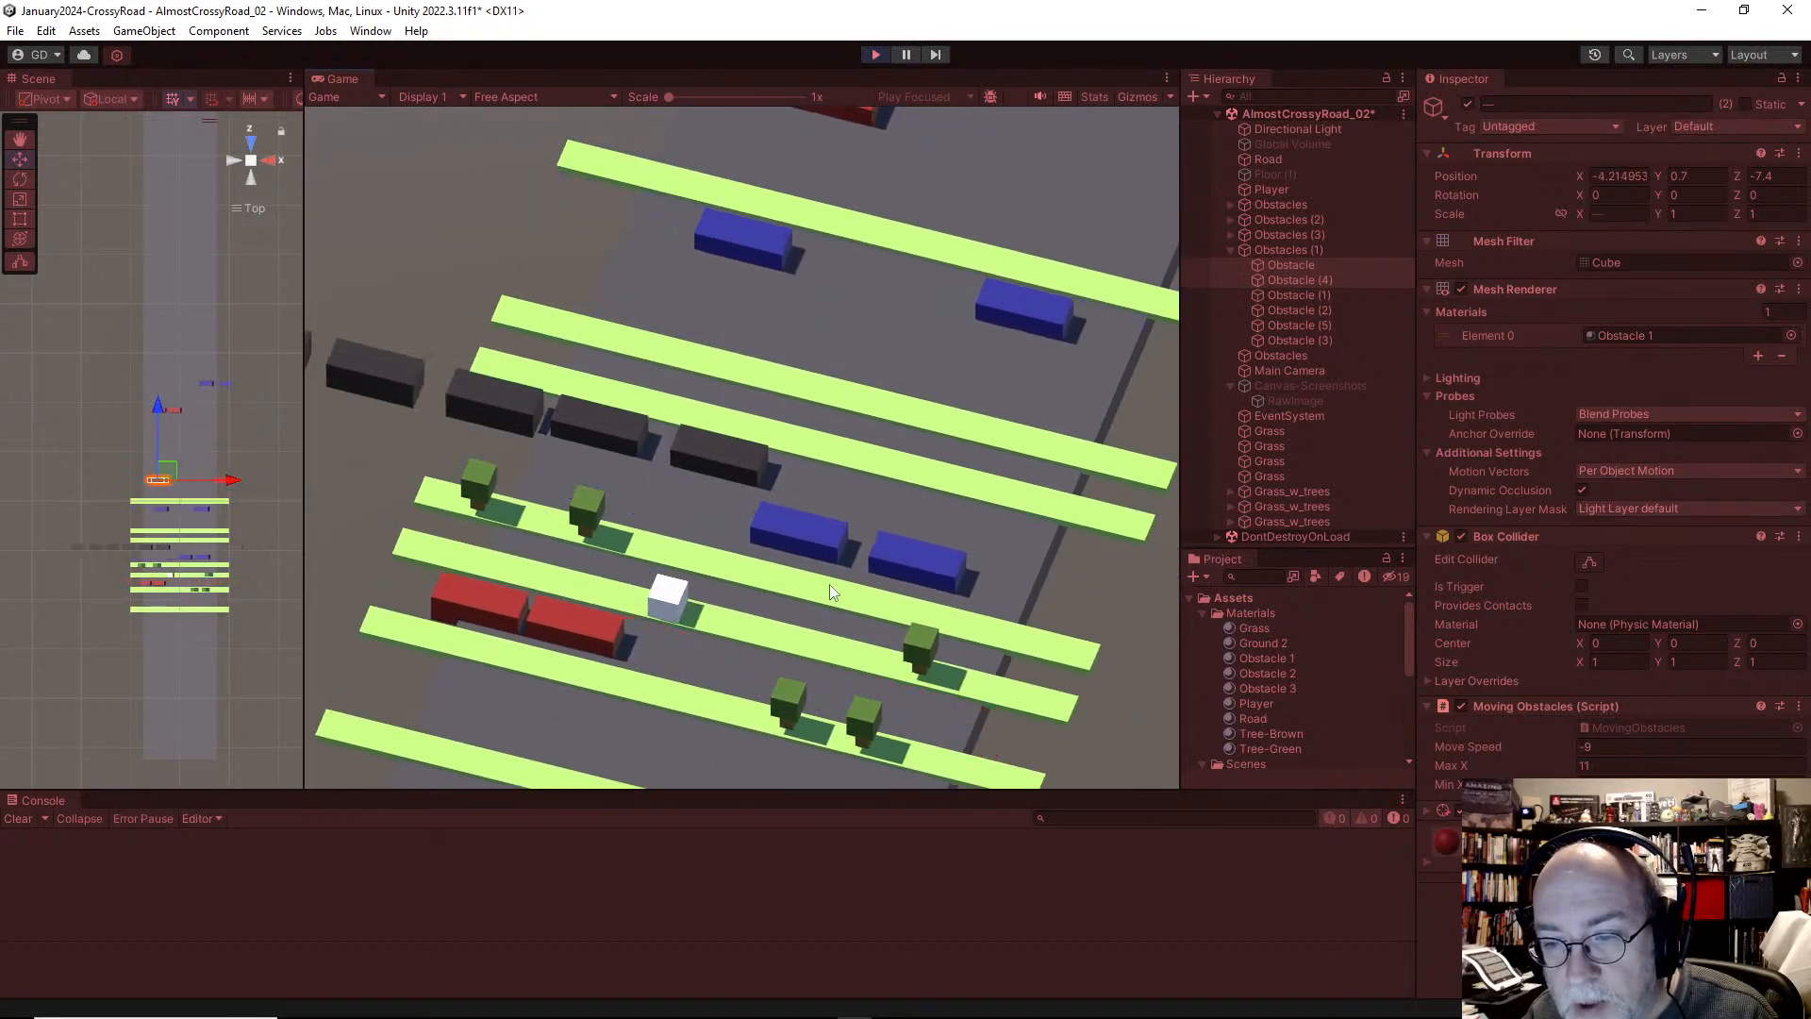
{"action": "key", "text": "Up"}
{"action": "key", "text": "Up"}
{"action": "key", "text": "Up"}
{"action": "key", "text": "Up"}
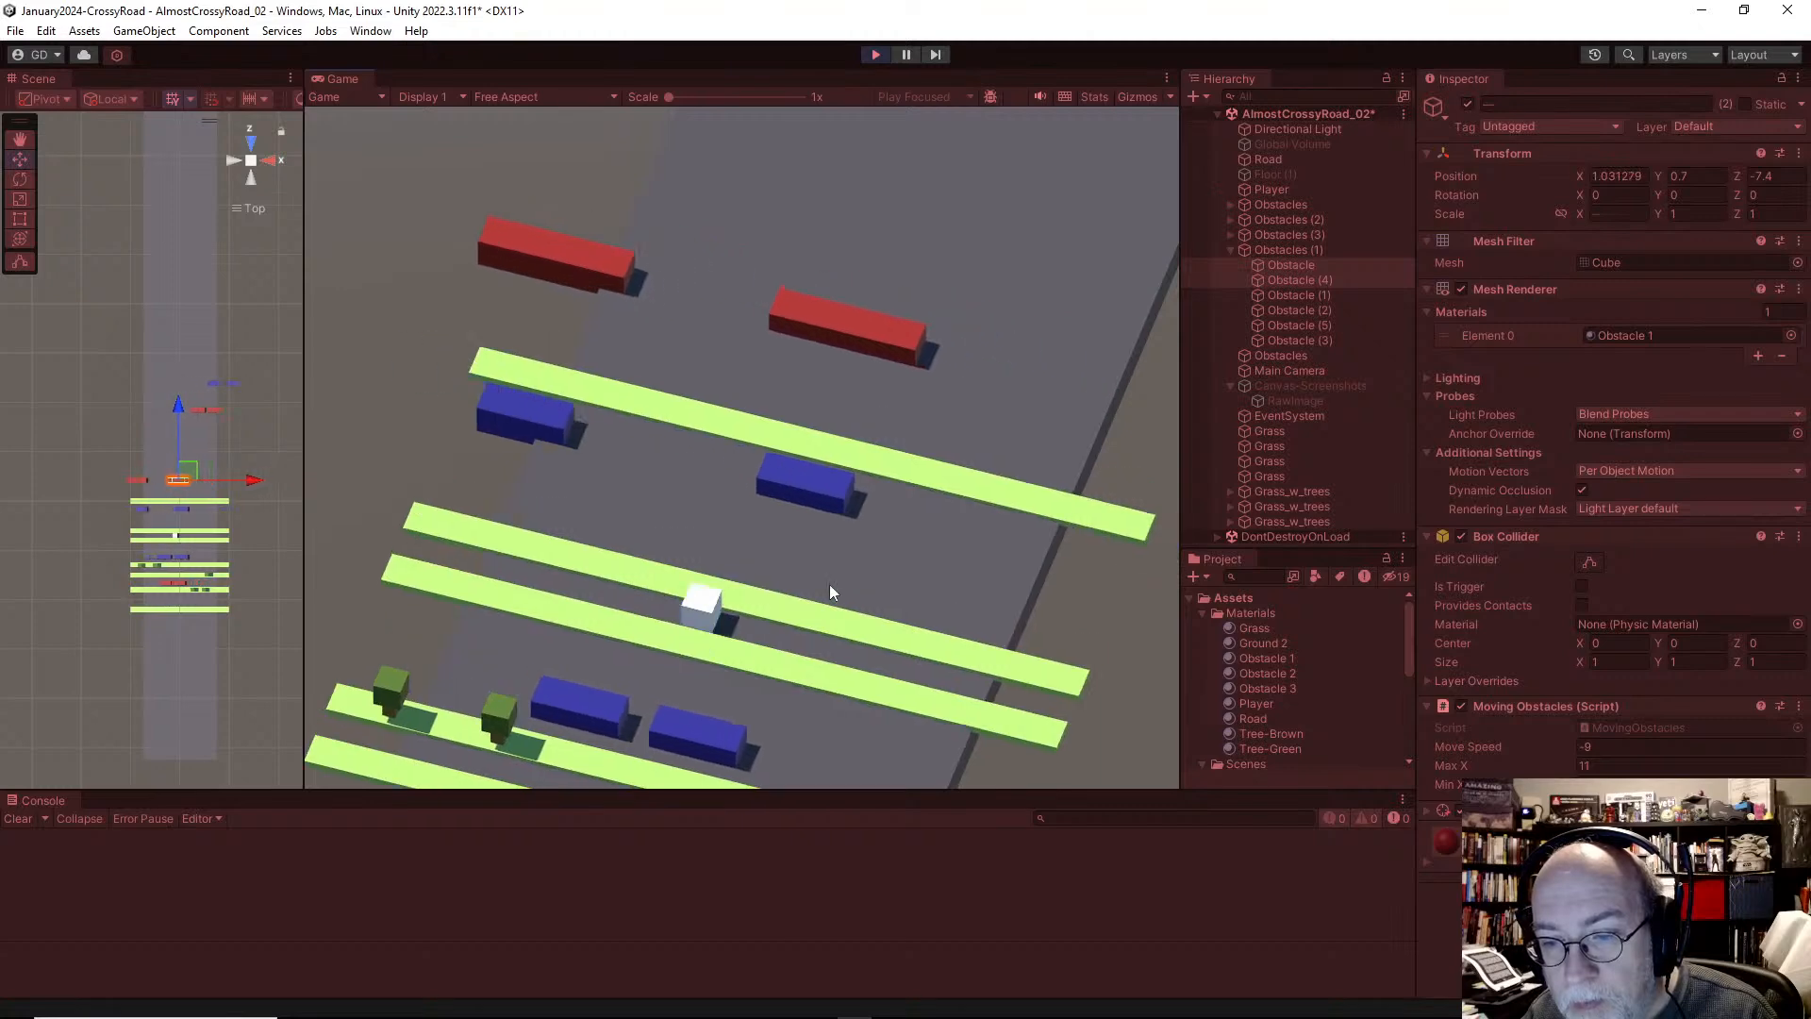
{"action": "key", "text": "Up"}
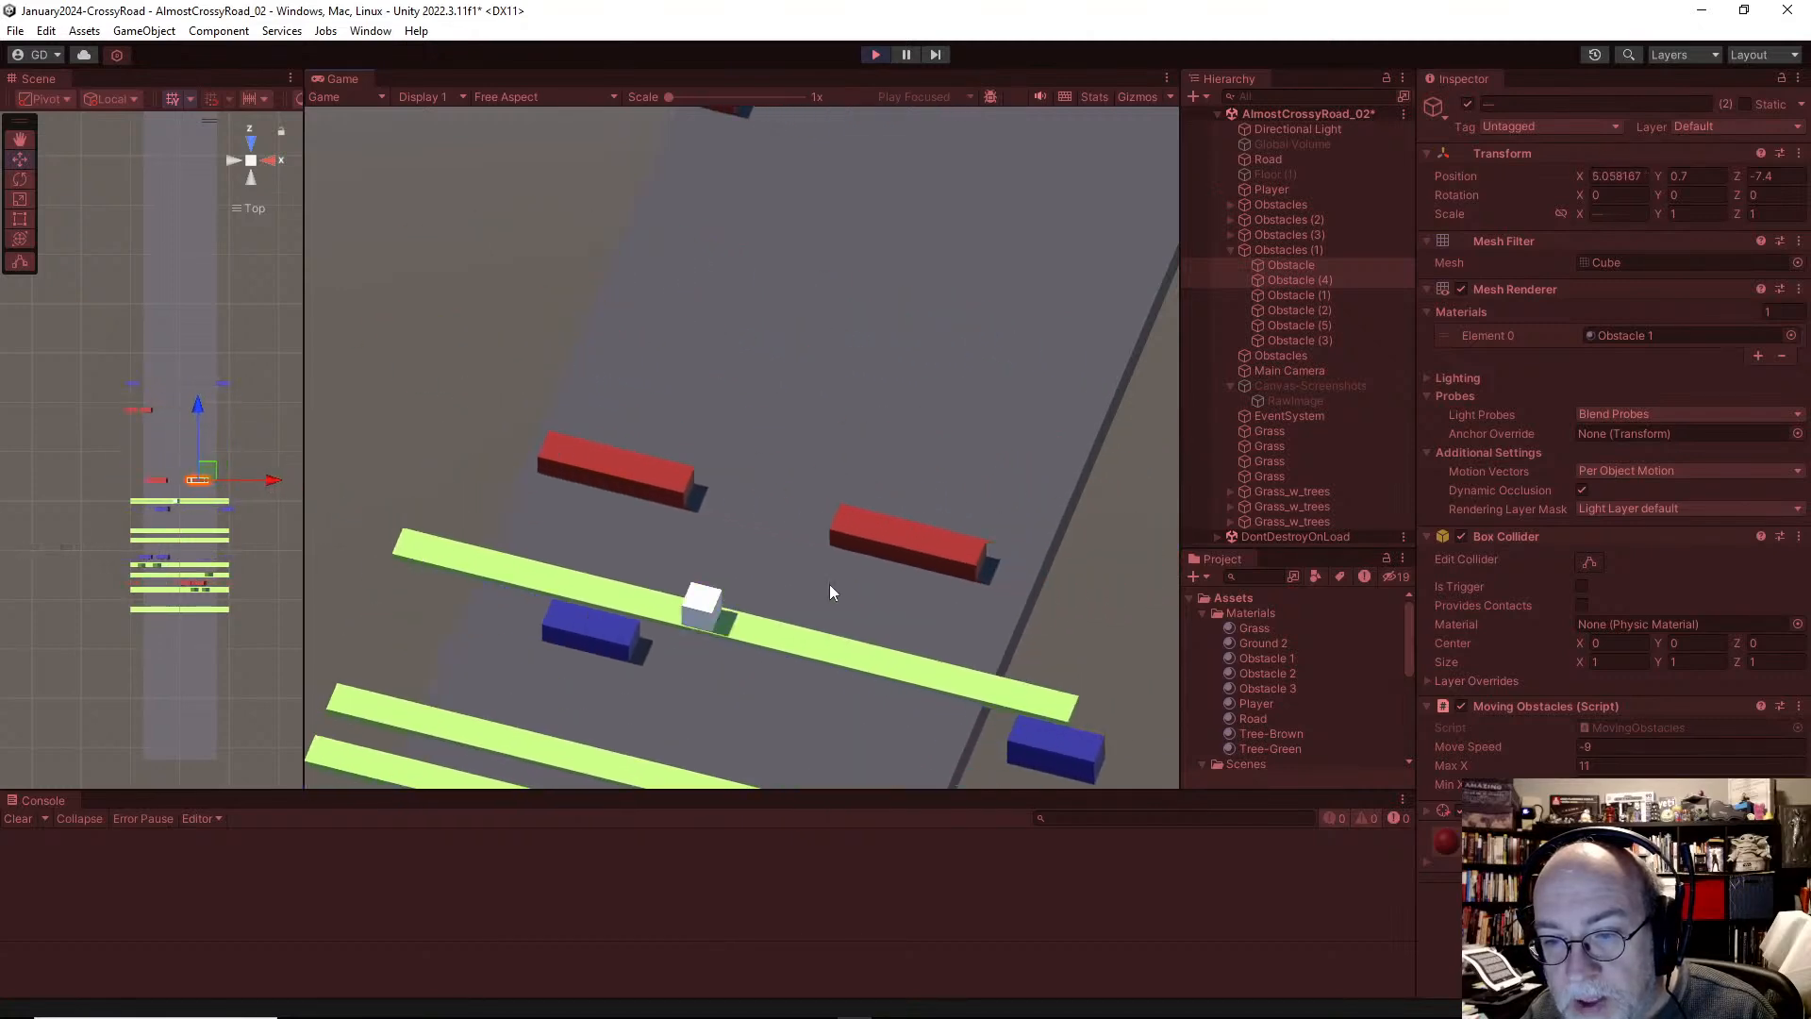
Step: Move the player back down across the grass strips to the empty lane just before the nearest grass strip
{"action": "key", "text": "Down"}
{"action": "key", "text": "Down"}
{"action": "key", "text": "Down"}
{"action": "key", "text": "Down"}
{"action": "key", "text": "Down"}
{"action": "key", "text": "Down"}
{"action": "key", "text": "Down"}
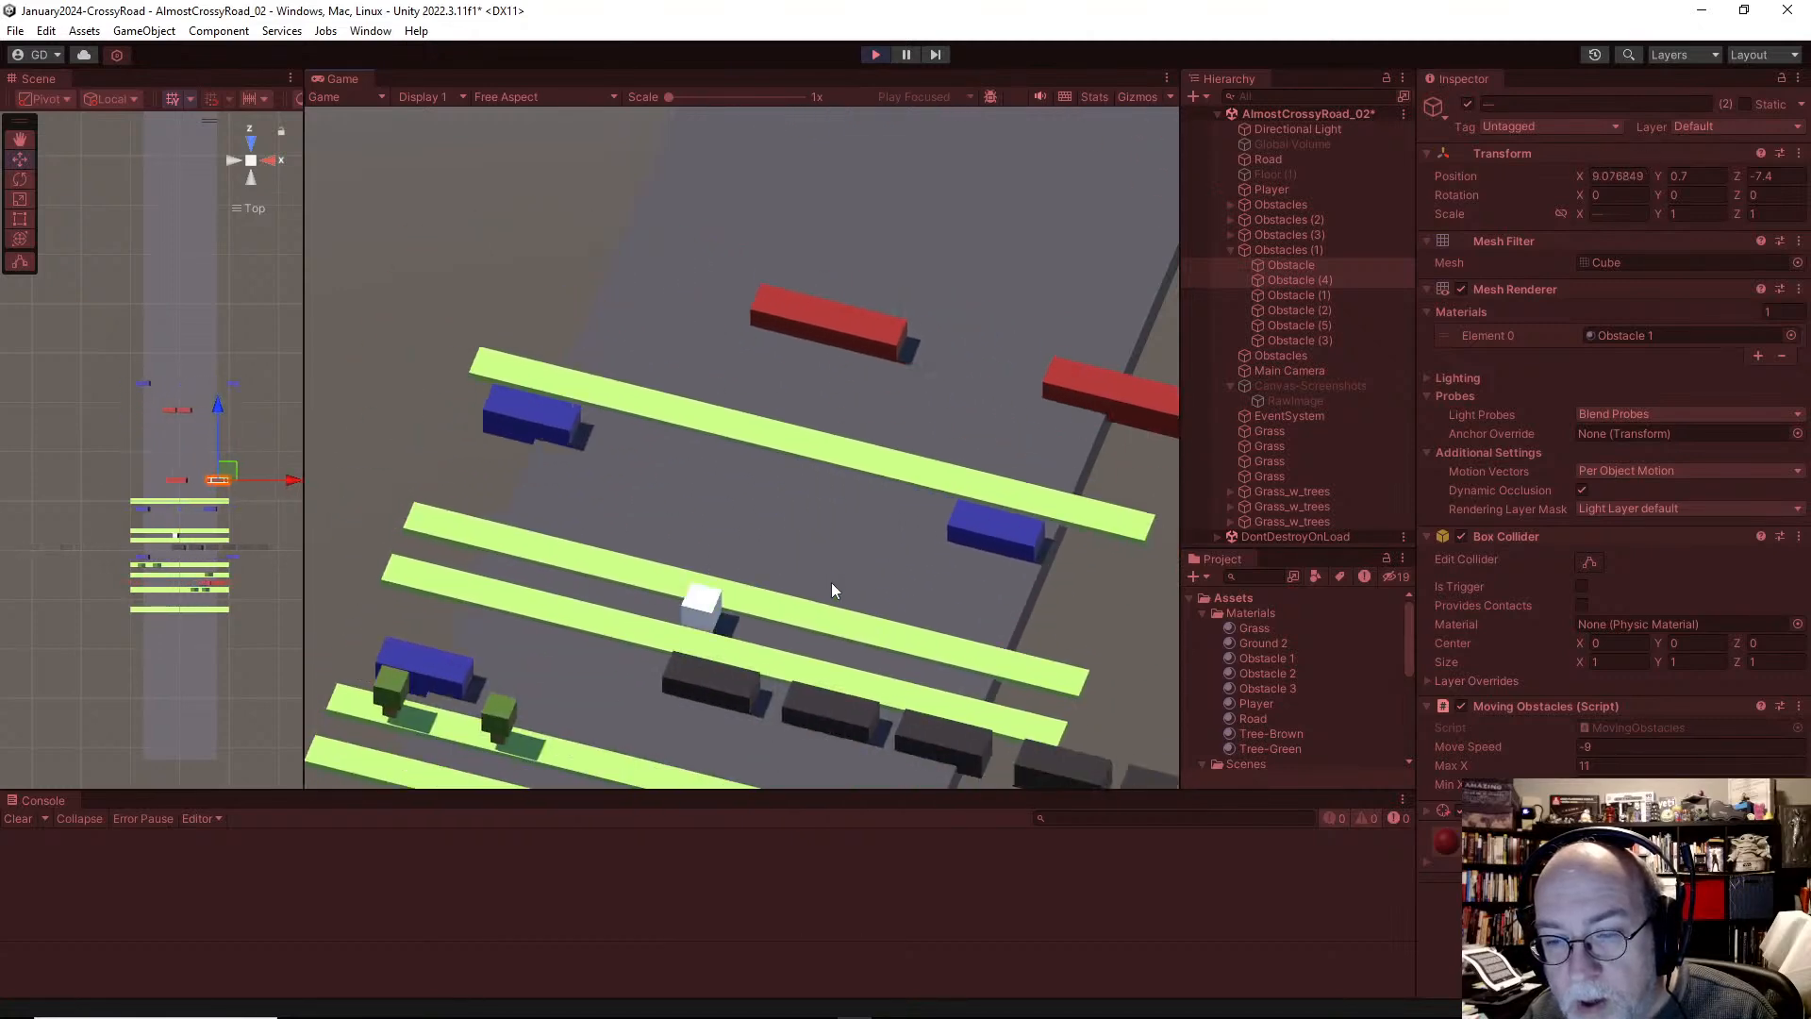
{"action": "key", "text": "Down"}
{"action": "key", "text": "Down"}
{"action": "key", "text": "Down"}
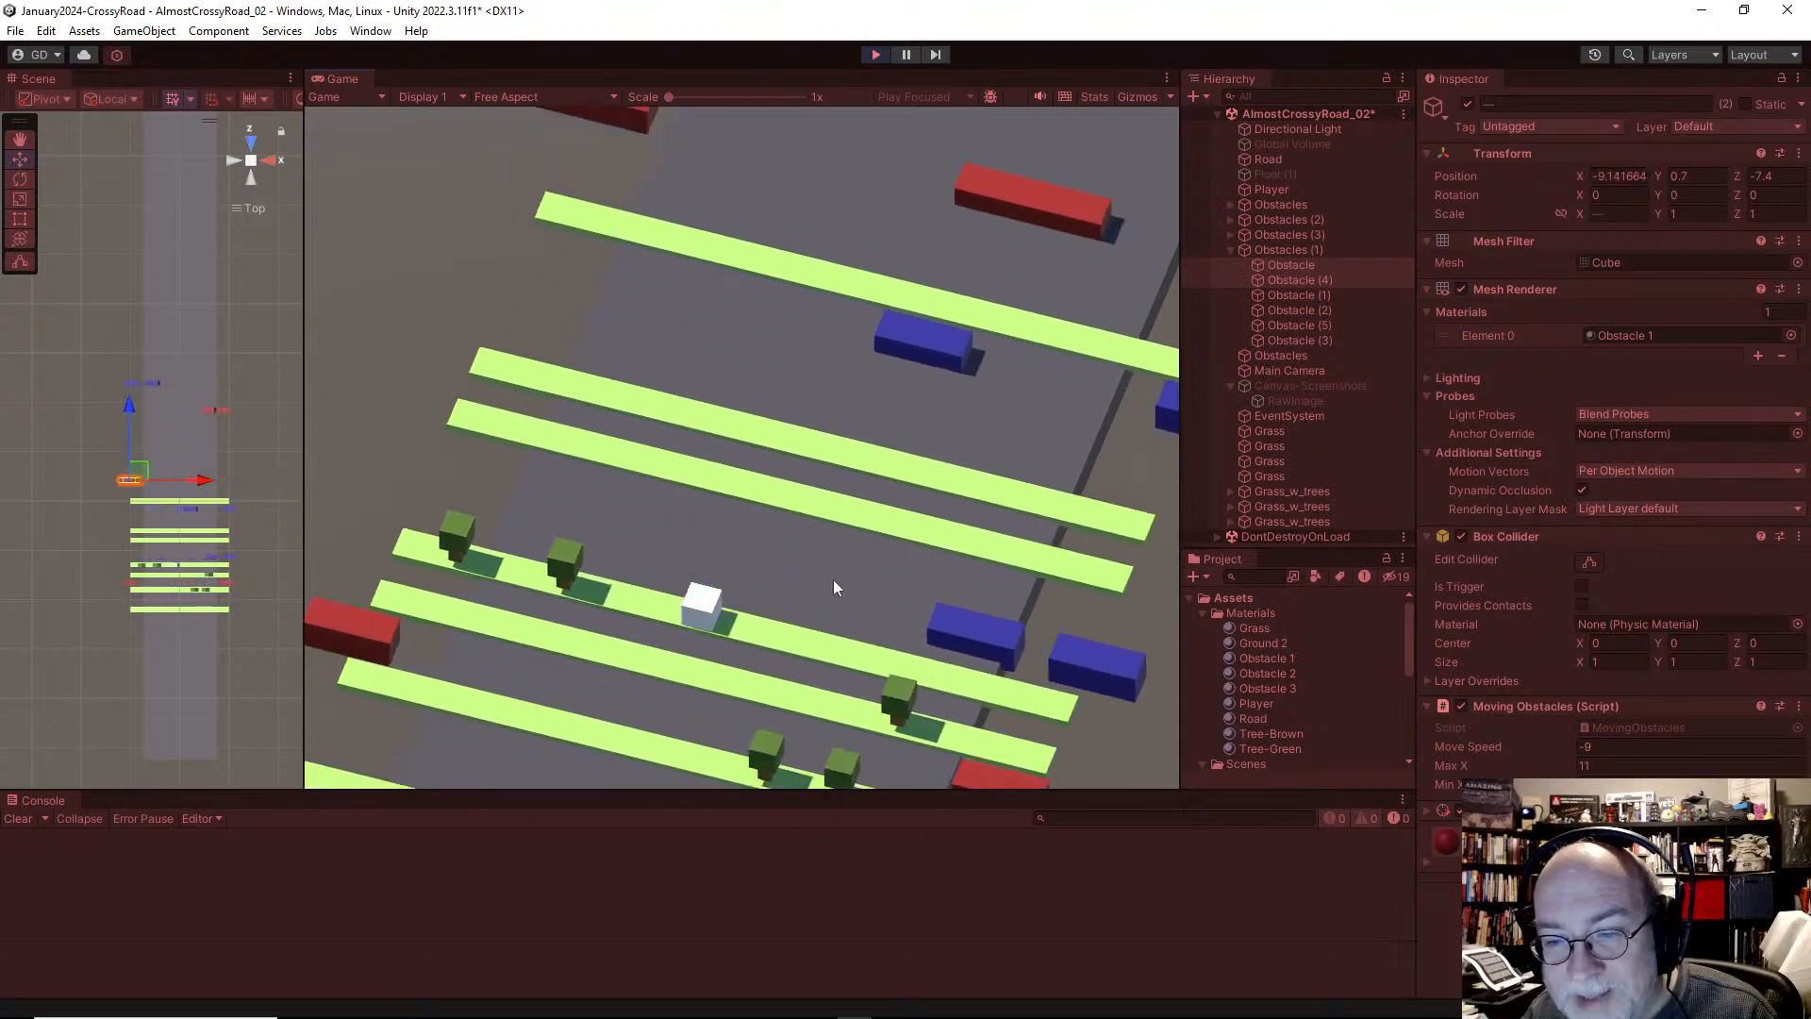
{"action": "key", "text": "Down"}
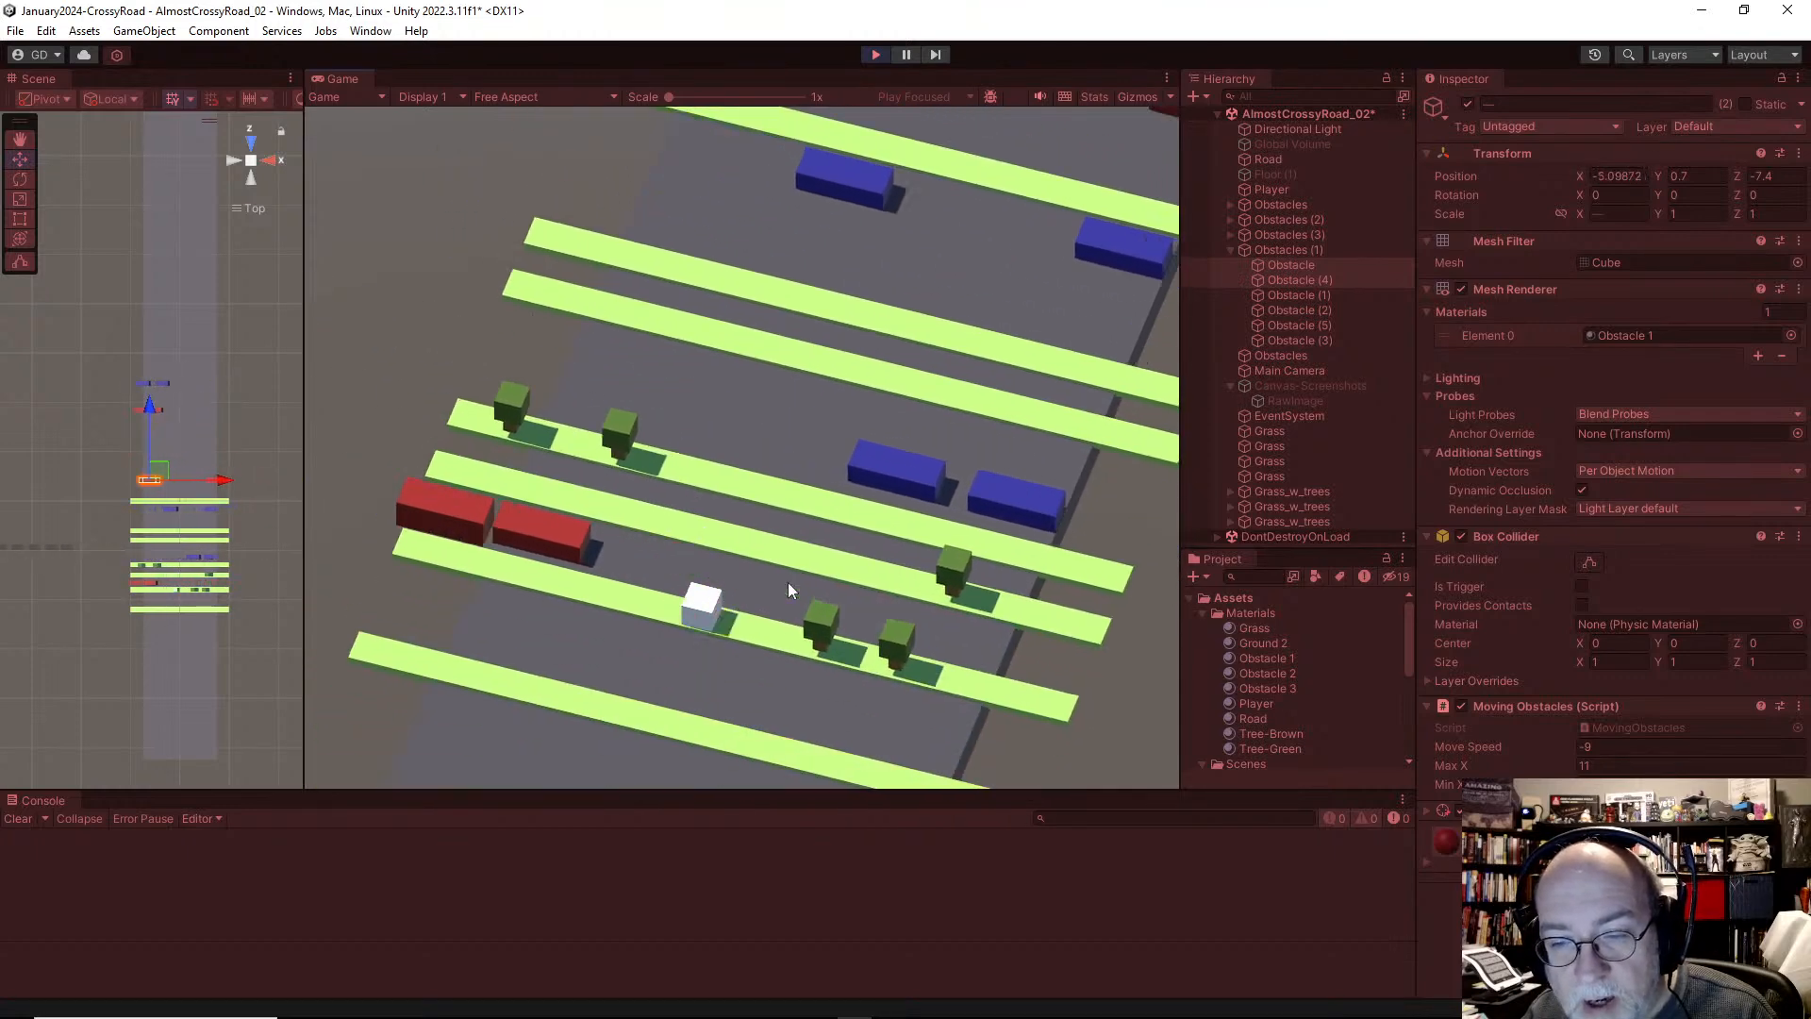
{"action": "key", "text": "Down"}
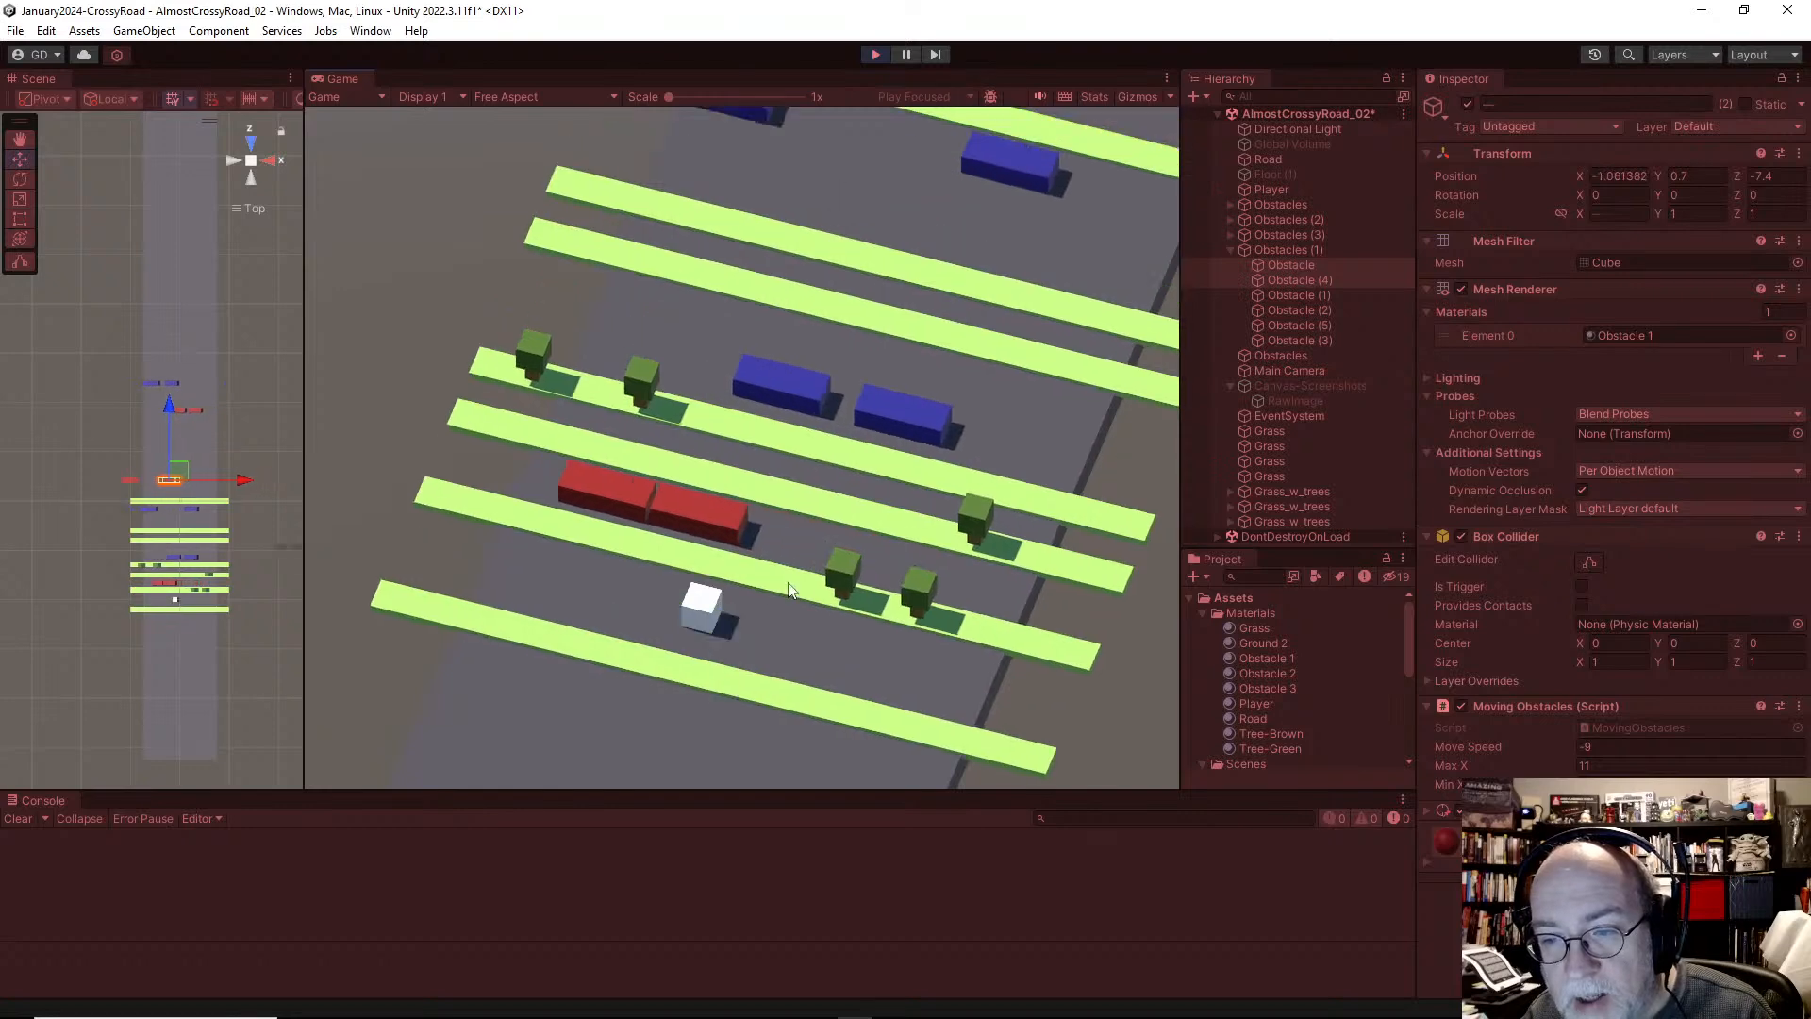
Step: Advance the player past the red obstacles onto the farthest grass strip with trees, beside the blue obstacles
{"action": "key", "text": "Up"}
{"action": "key", "text": "Up"}
{"action": "key", "text": "Up"}
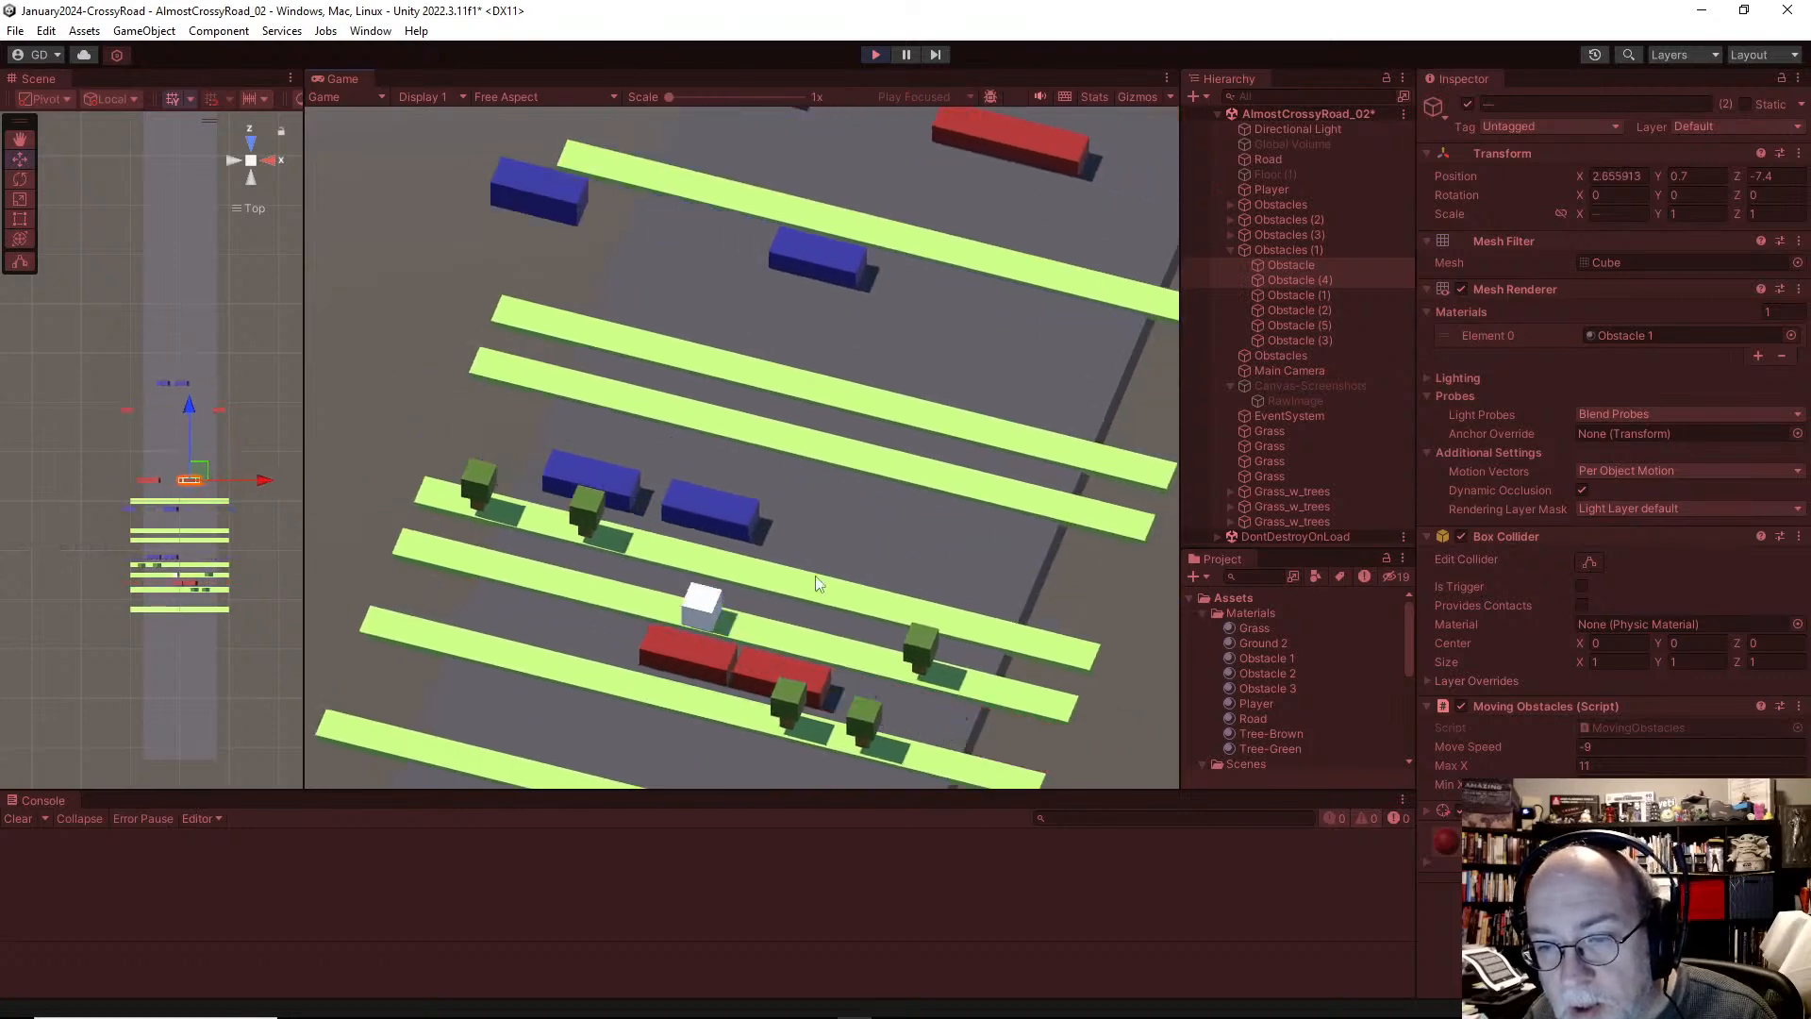
{"action": "key", "text": "Up"}
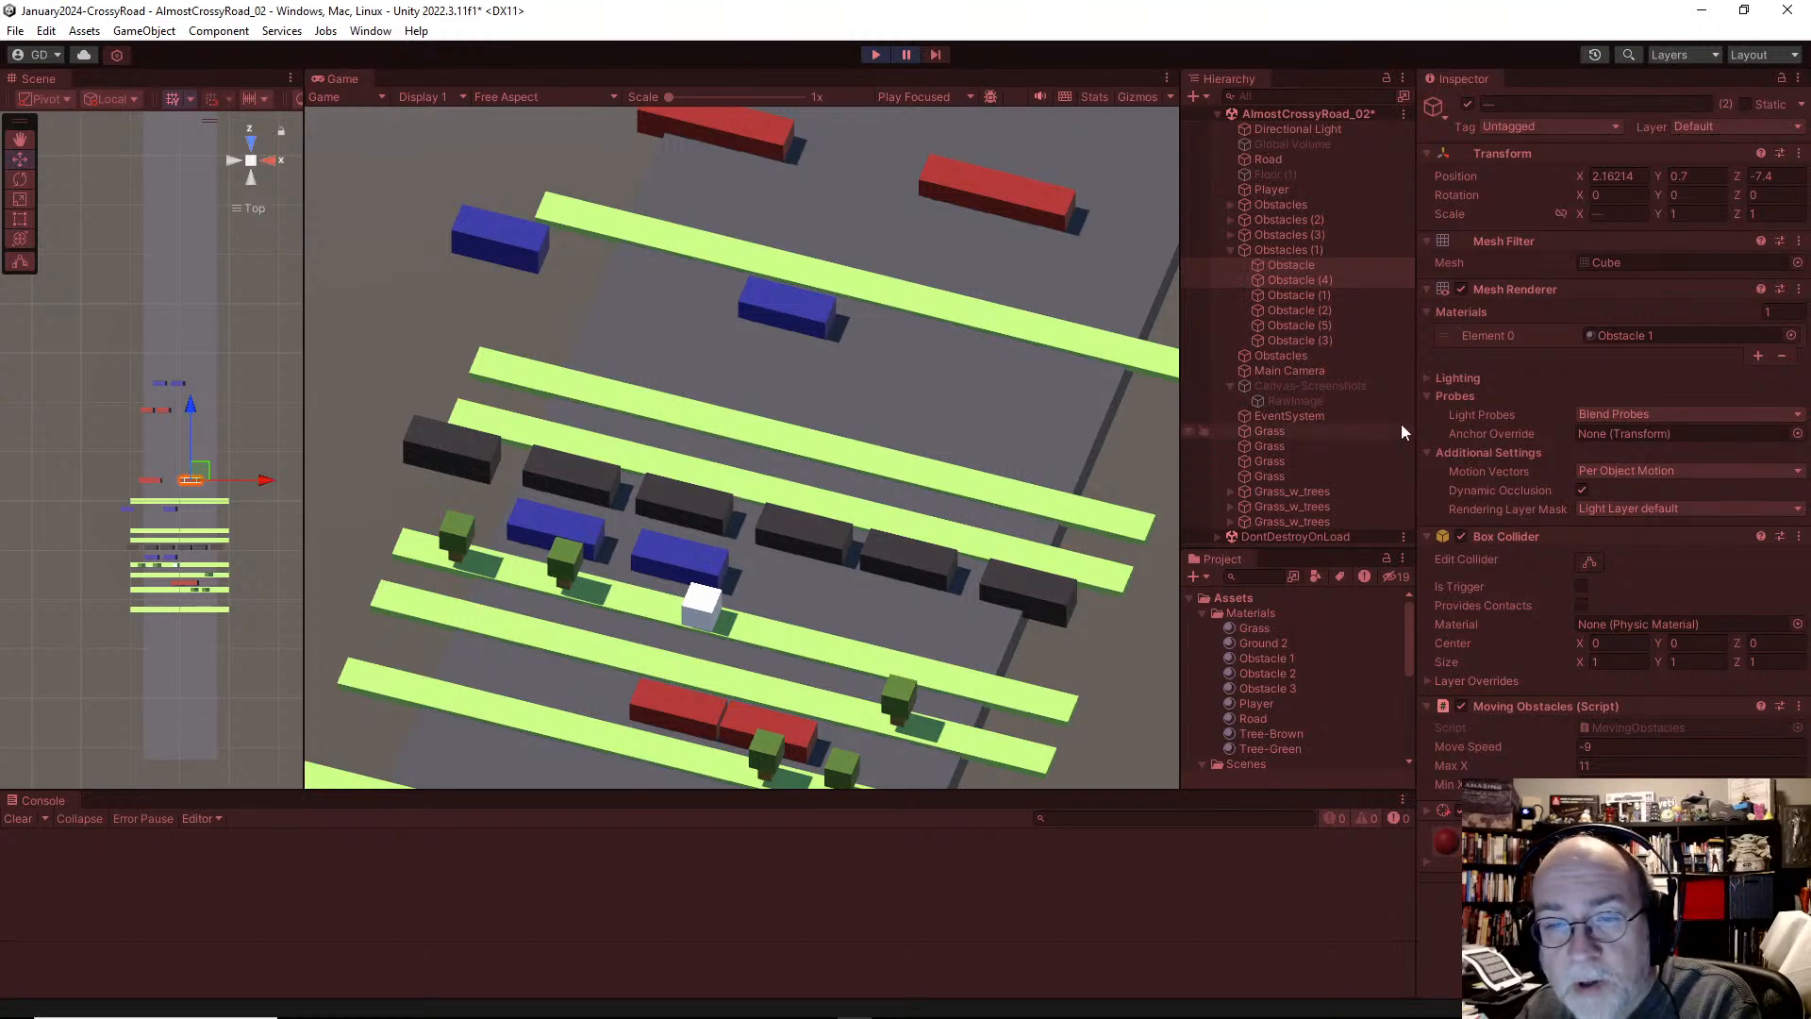
Step: Capture a full-screen screenshot of the paused game and exit play mode
{"action": "key", "text": "Print"}
{"action": "left_click_drag", "start_coordinate": [1, 1], "coordinate": [1810, 1018]}
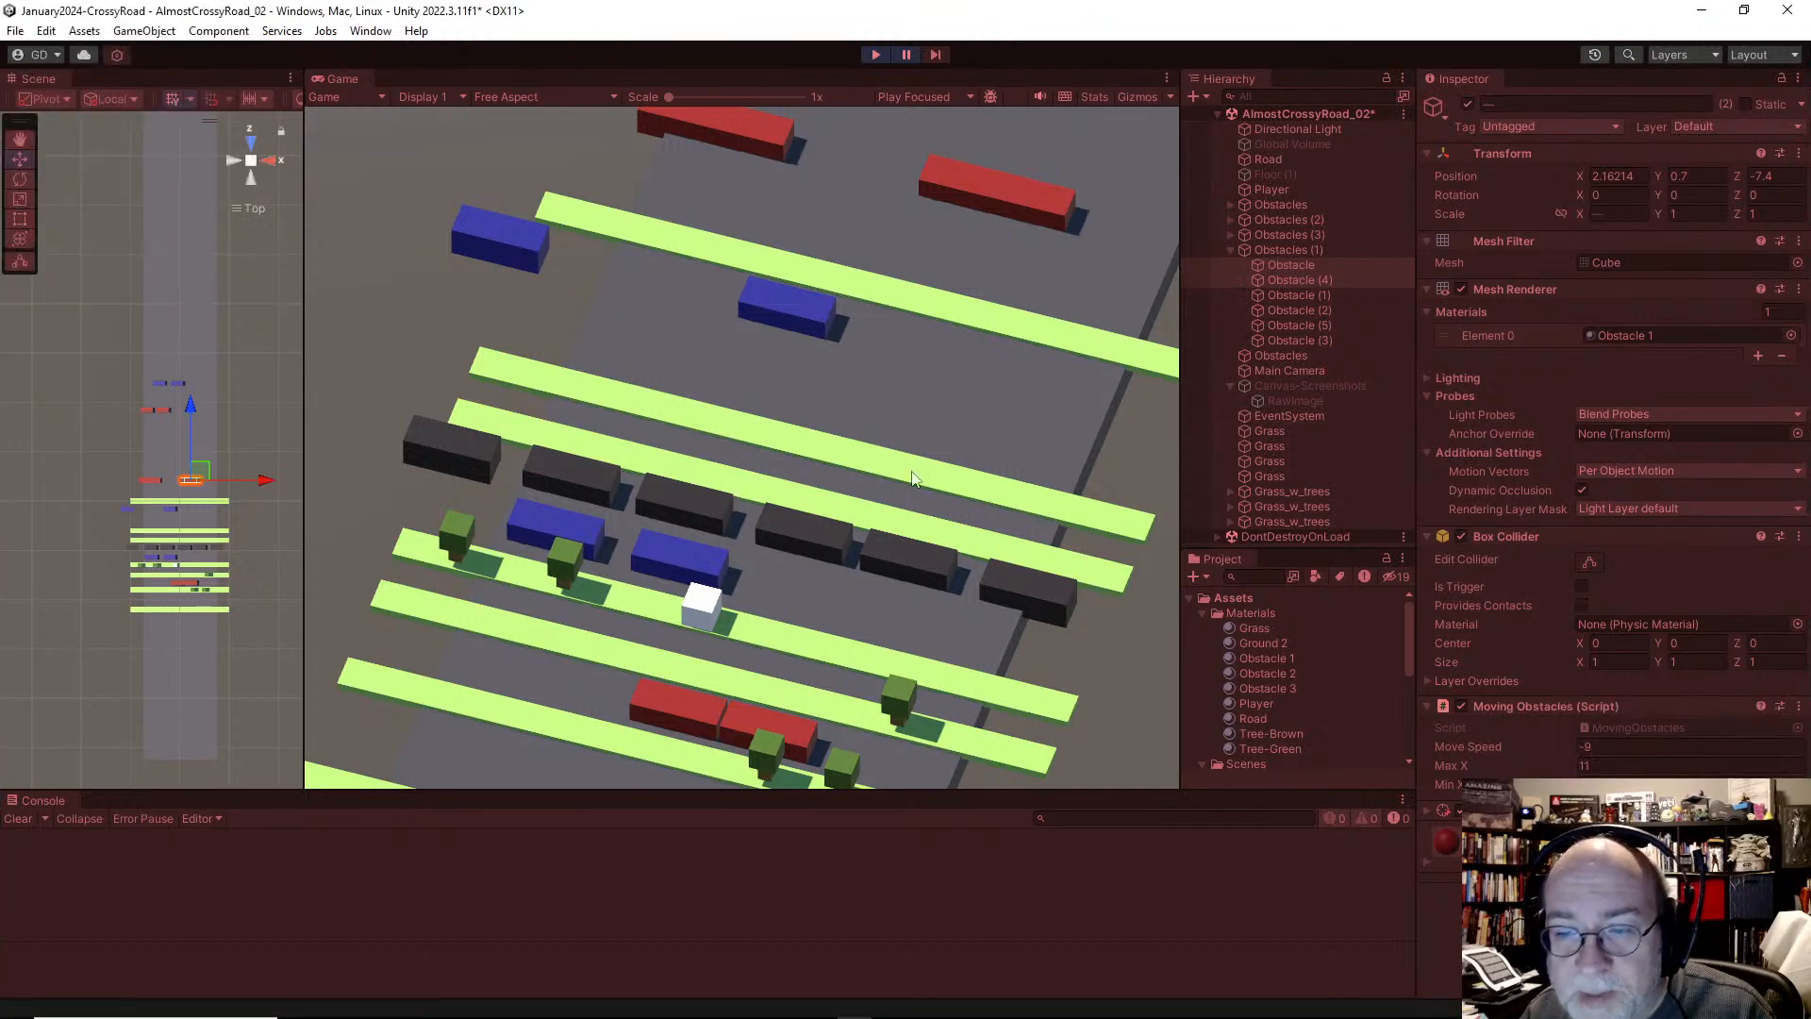
{"action": "left_click", "coordinate": [875, 54]}
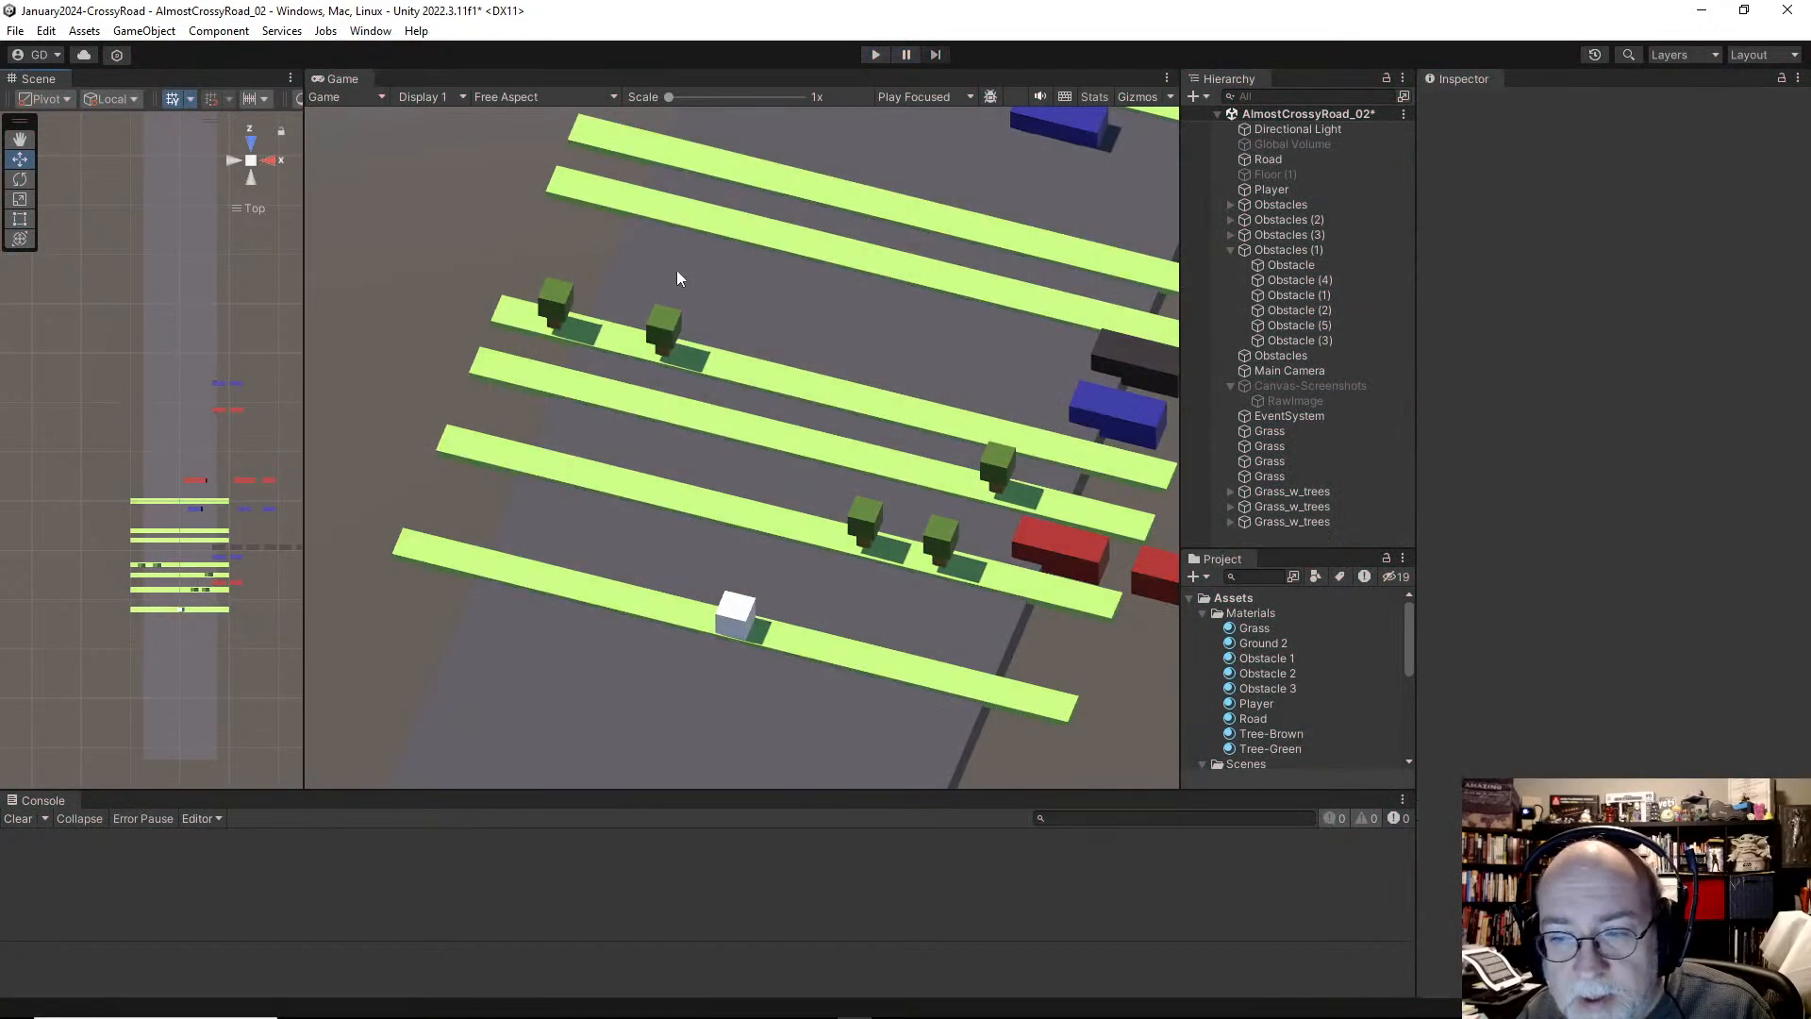